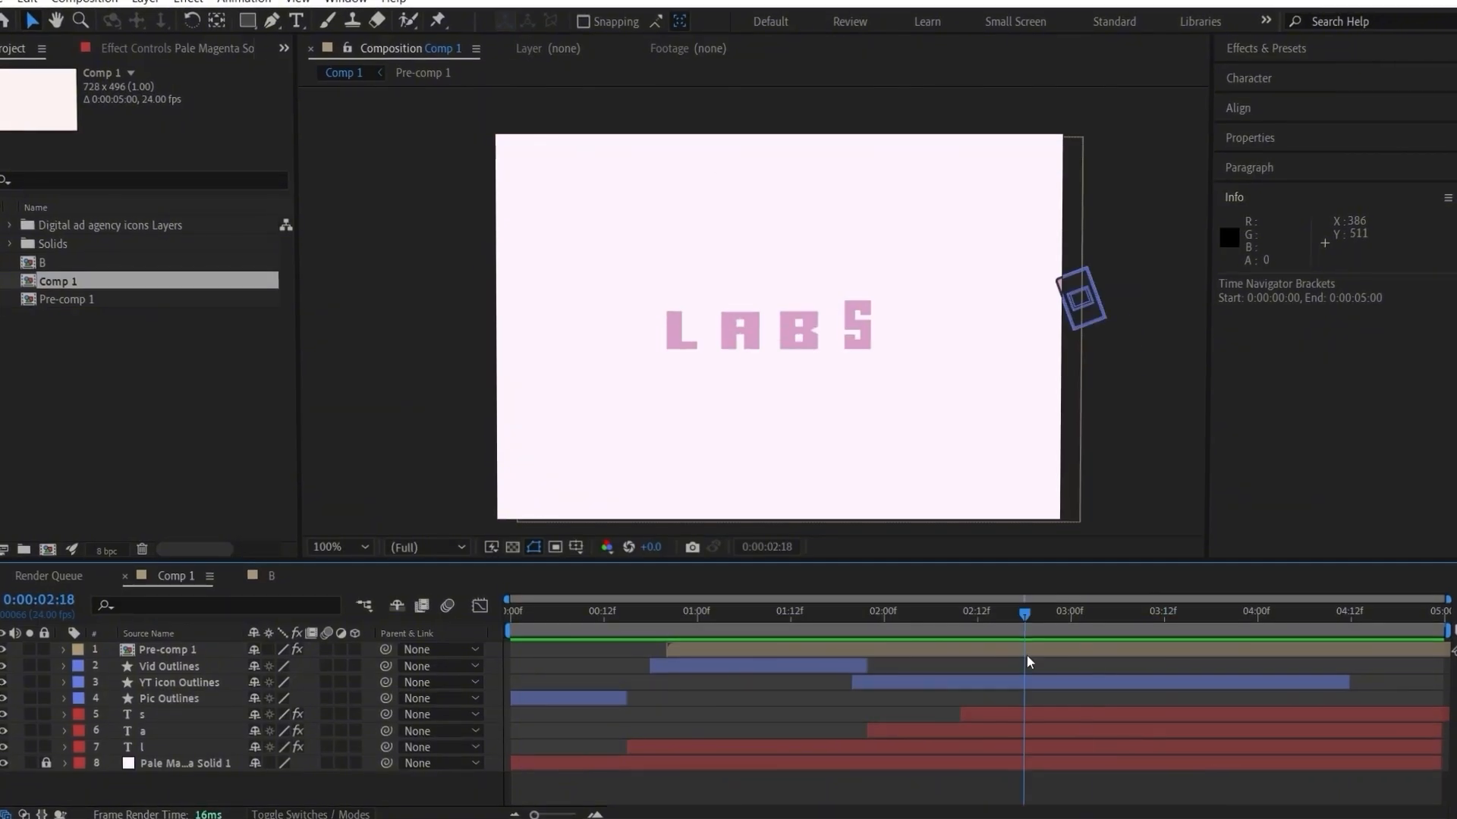
scroll(679, 402, up, 1)
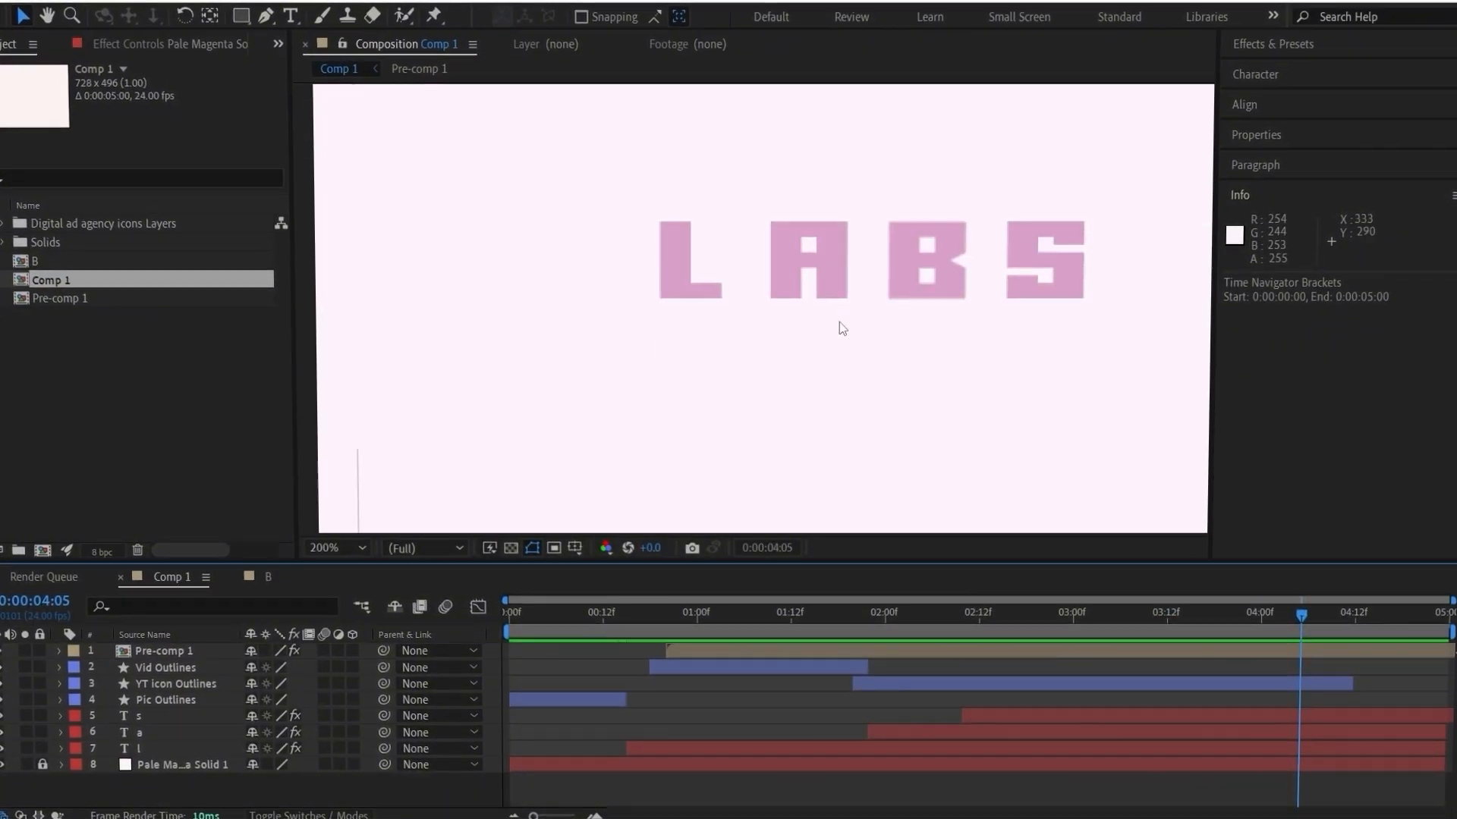
key(Home)
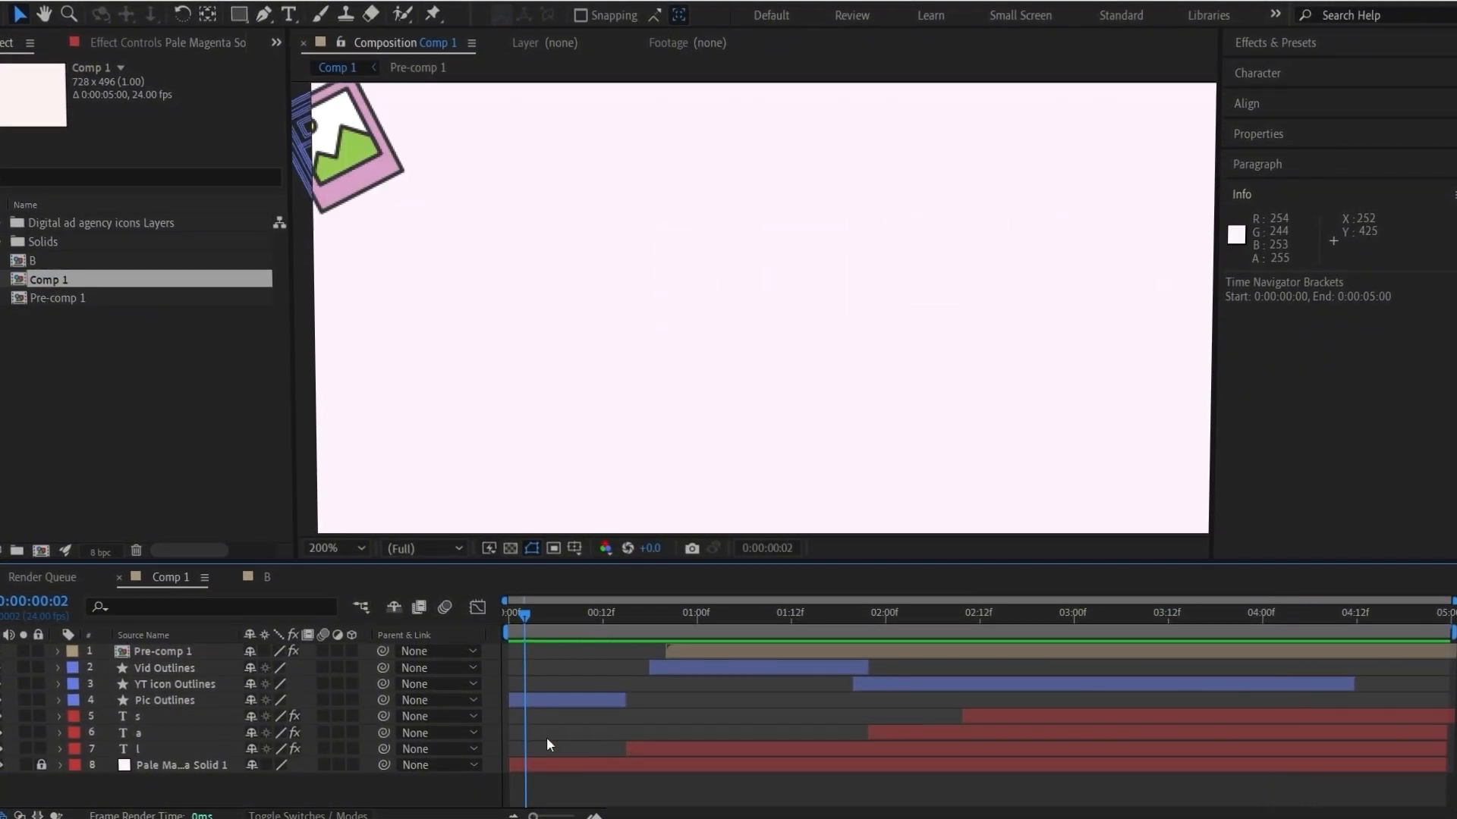
drag(648, 631, 630, 631)
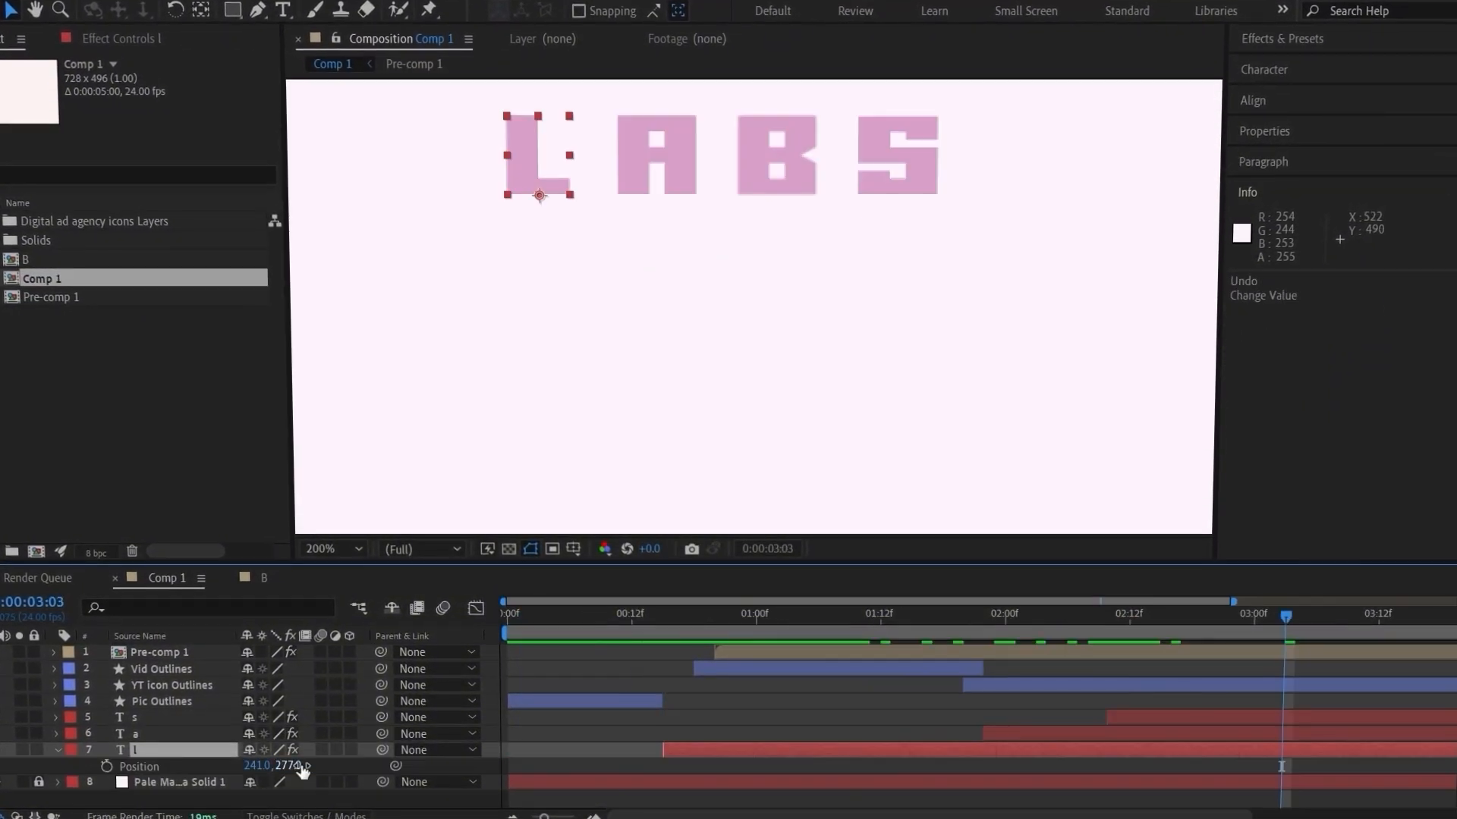
key(shift+Right)
key(shift+Right)
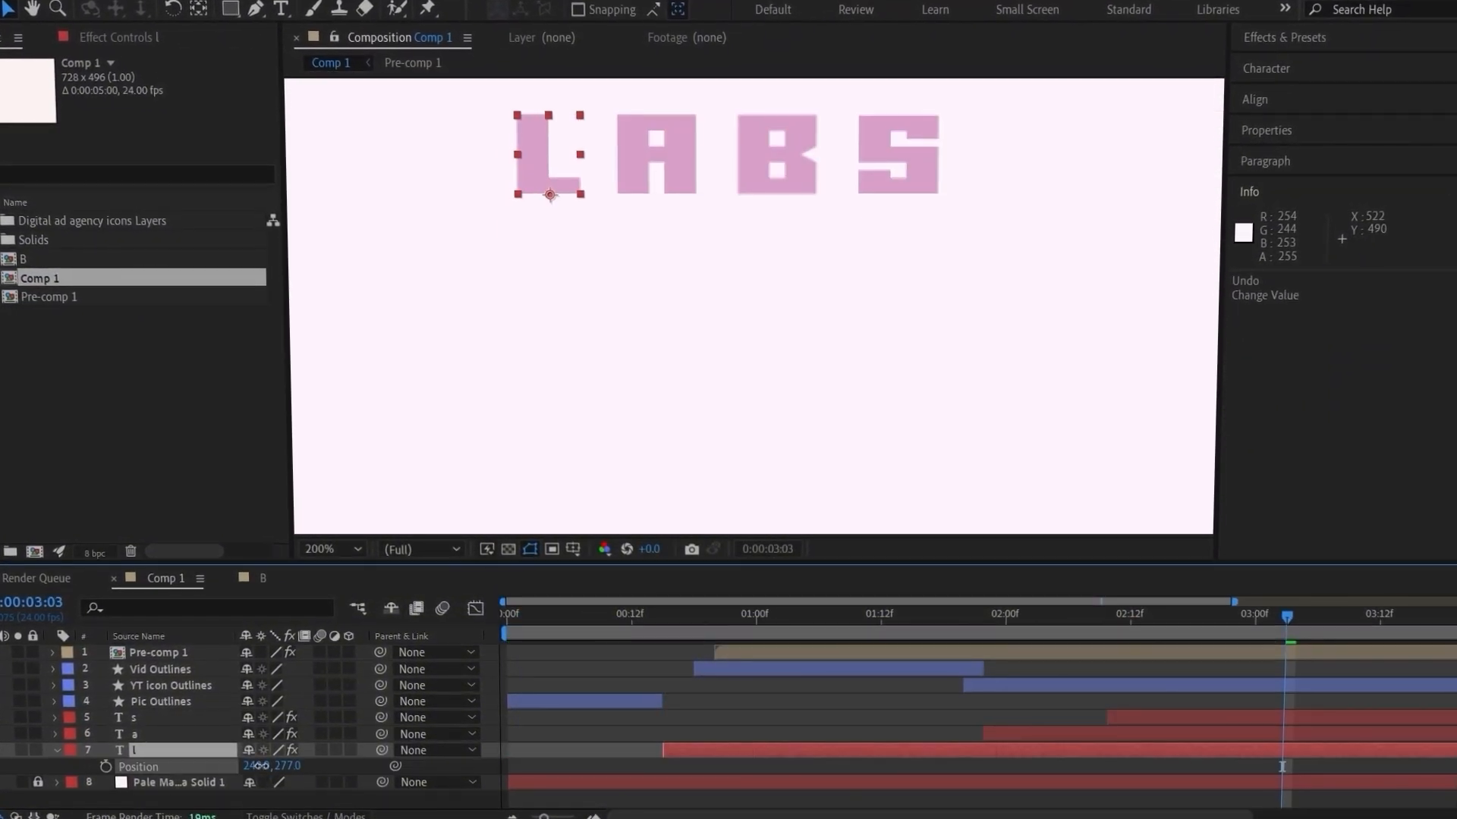
click(758, 721)
click(1262, 749)
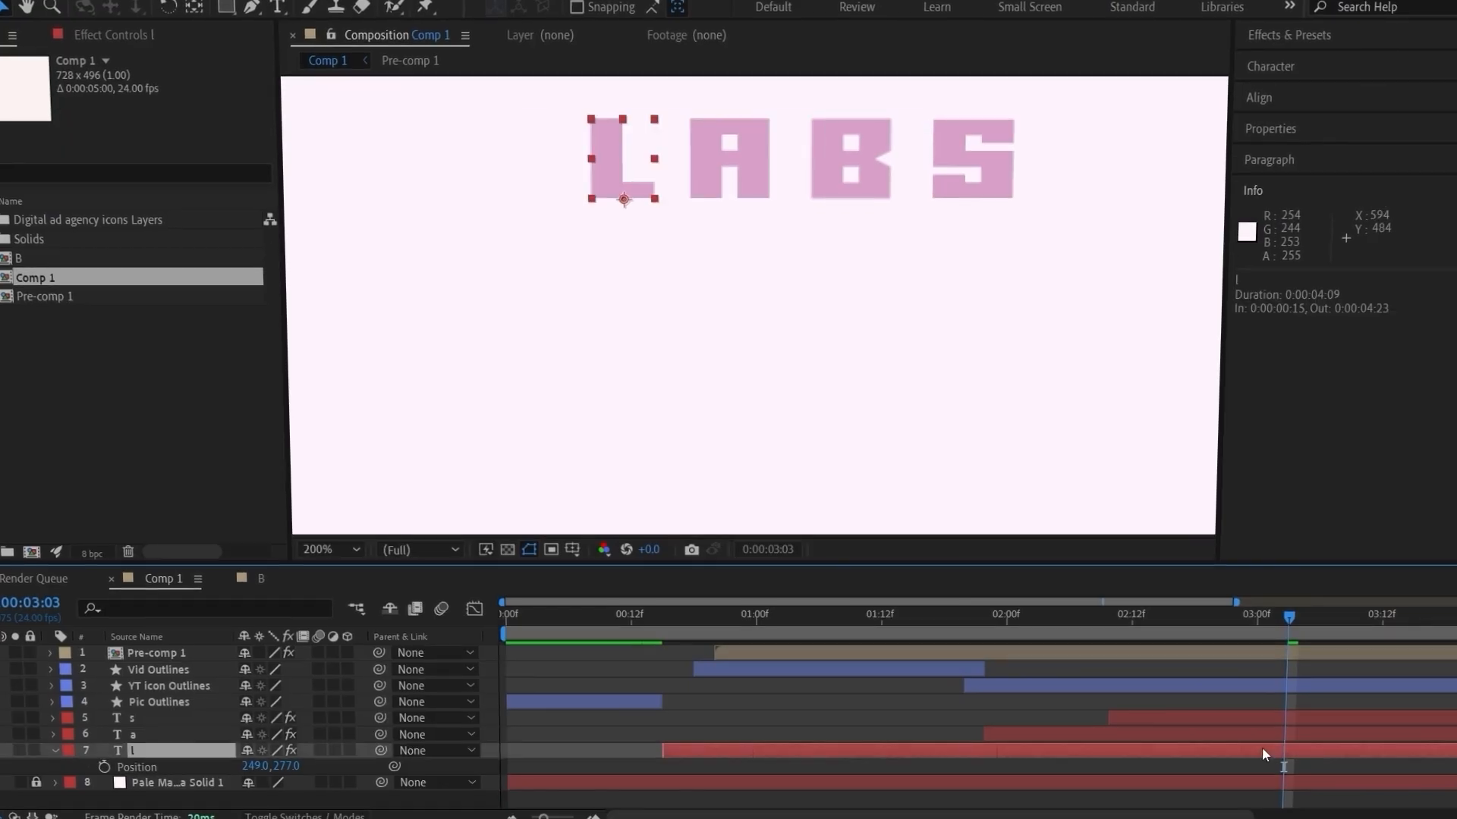
key(Left)
key(Left)
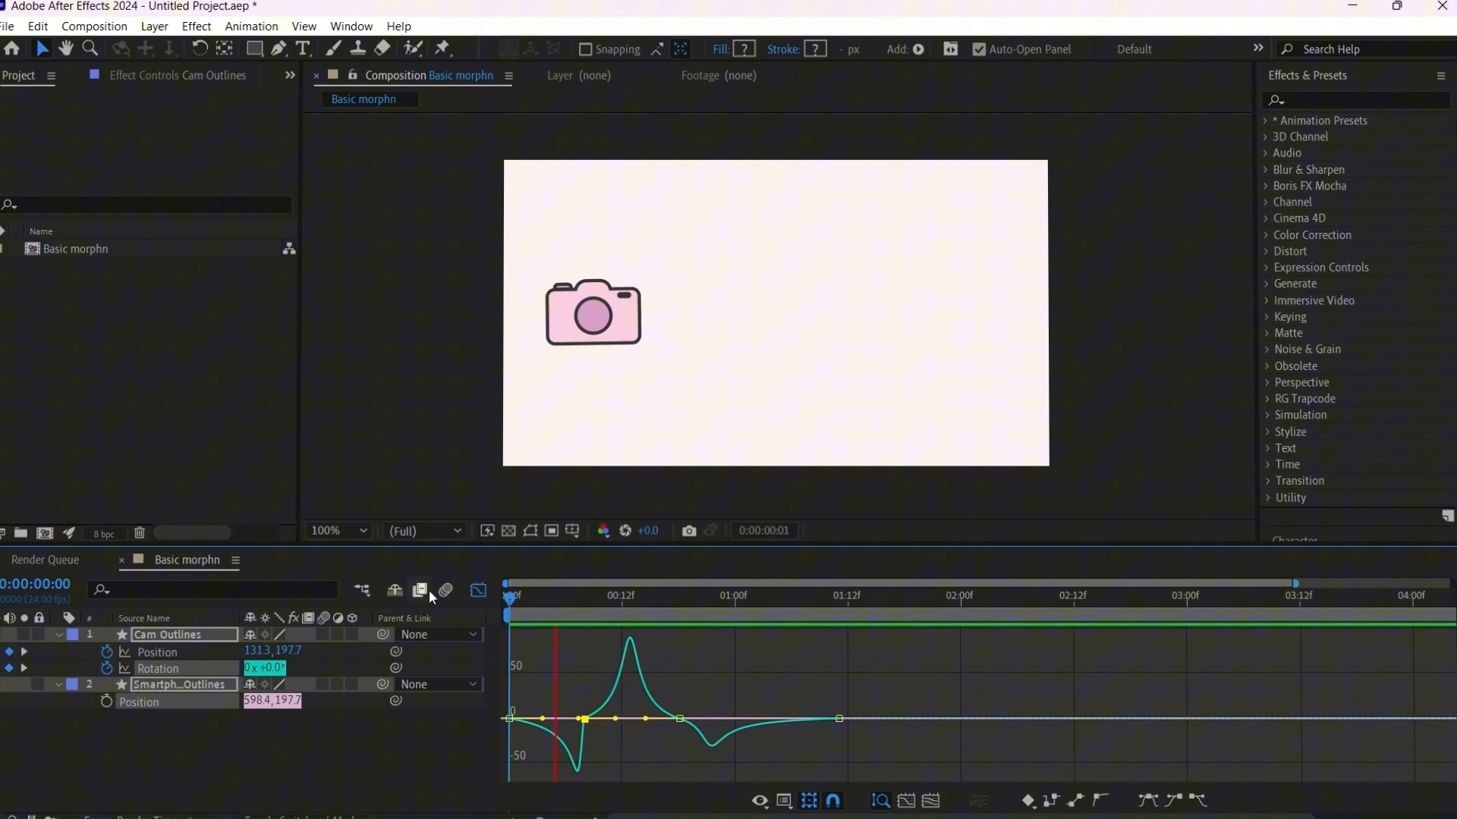
key(space)
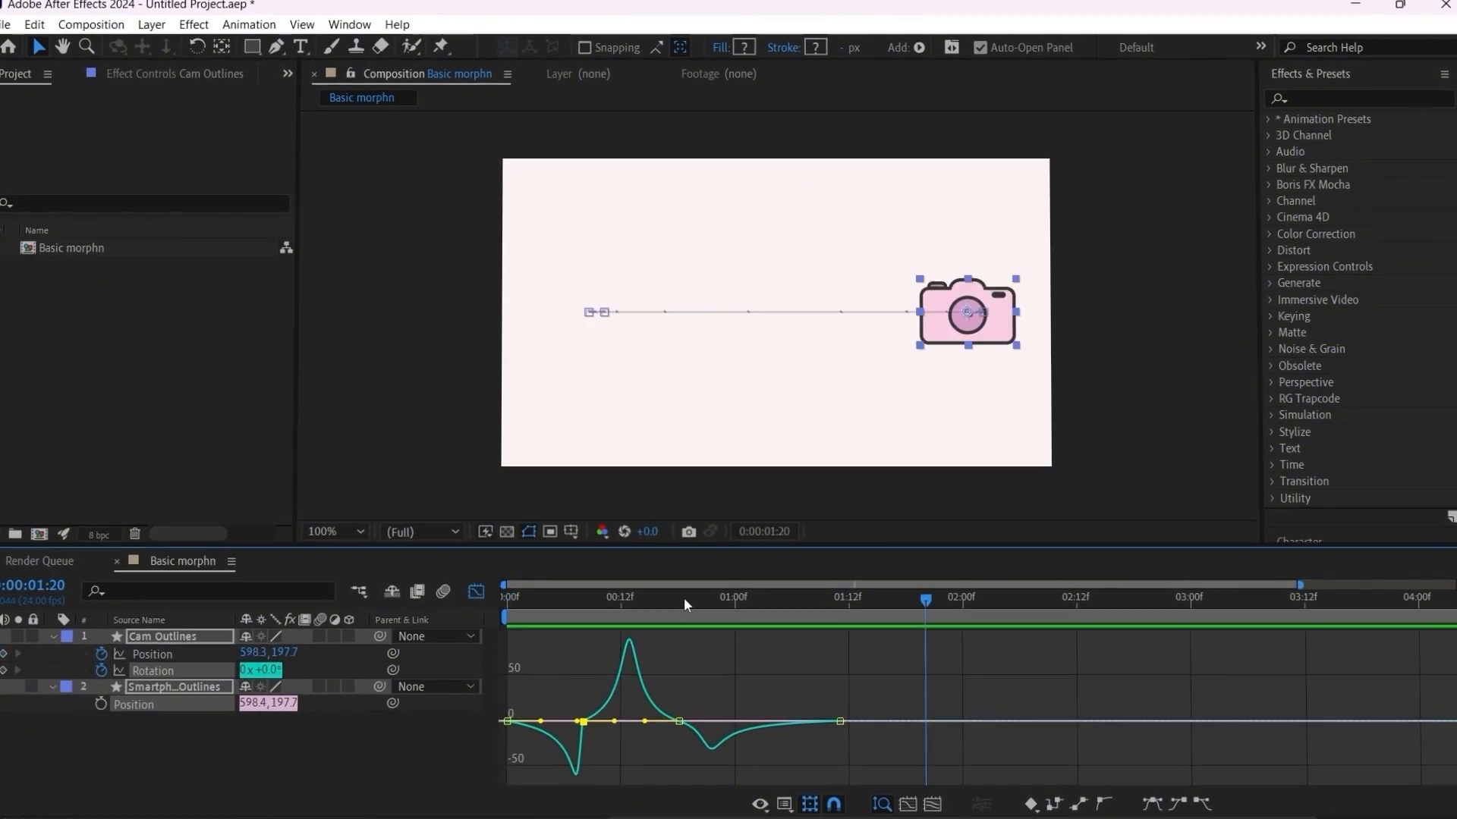
Step: Preview the finished camera animation from the first frame, hide the graph editor and scrub through the motion
drag(684, 597, 443, 607)
key(space)
key(space)
click(478, 590)
drag(619, 609, 842, 615)
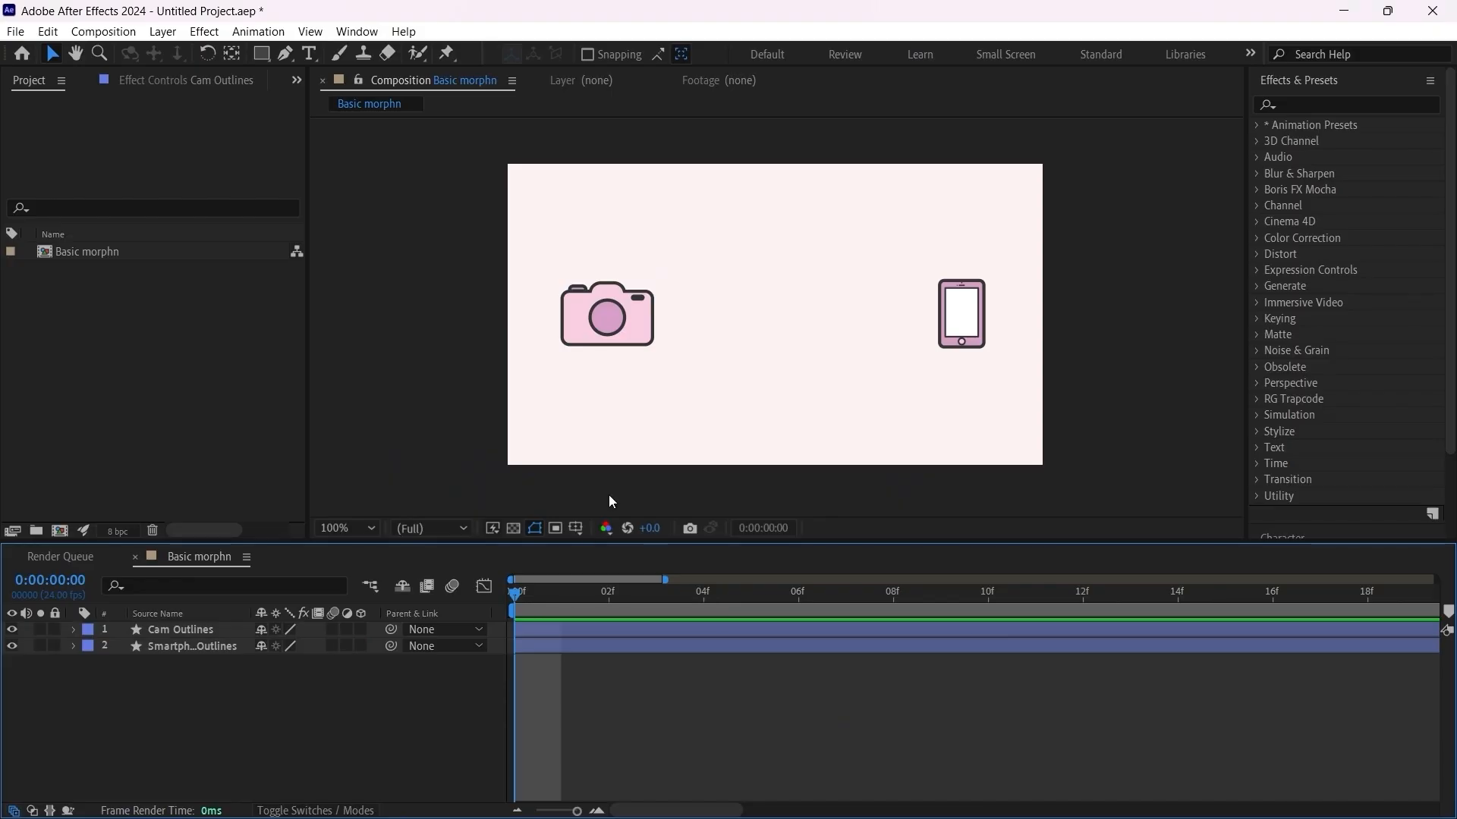
Step: Reveal the Position property of both layers and add a Position keyframe to Cam Outlines at 0:00:00:00
click(616, 321)
key(ctrl+a)
key(p)
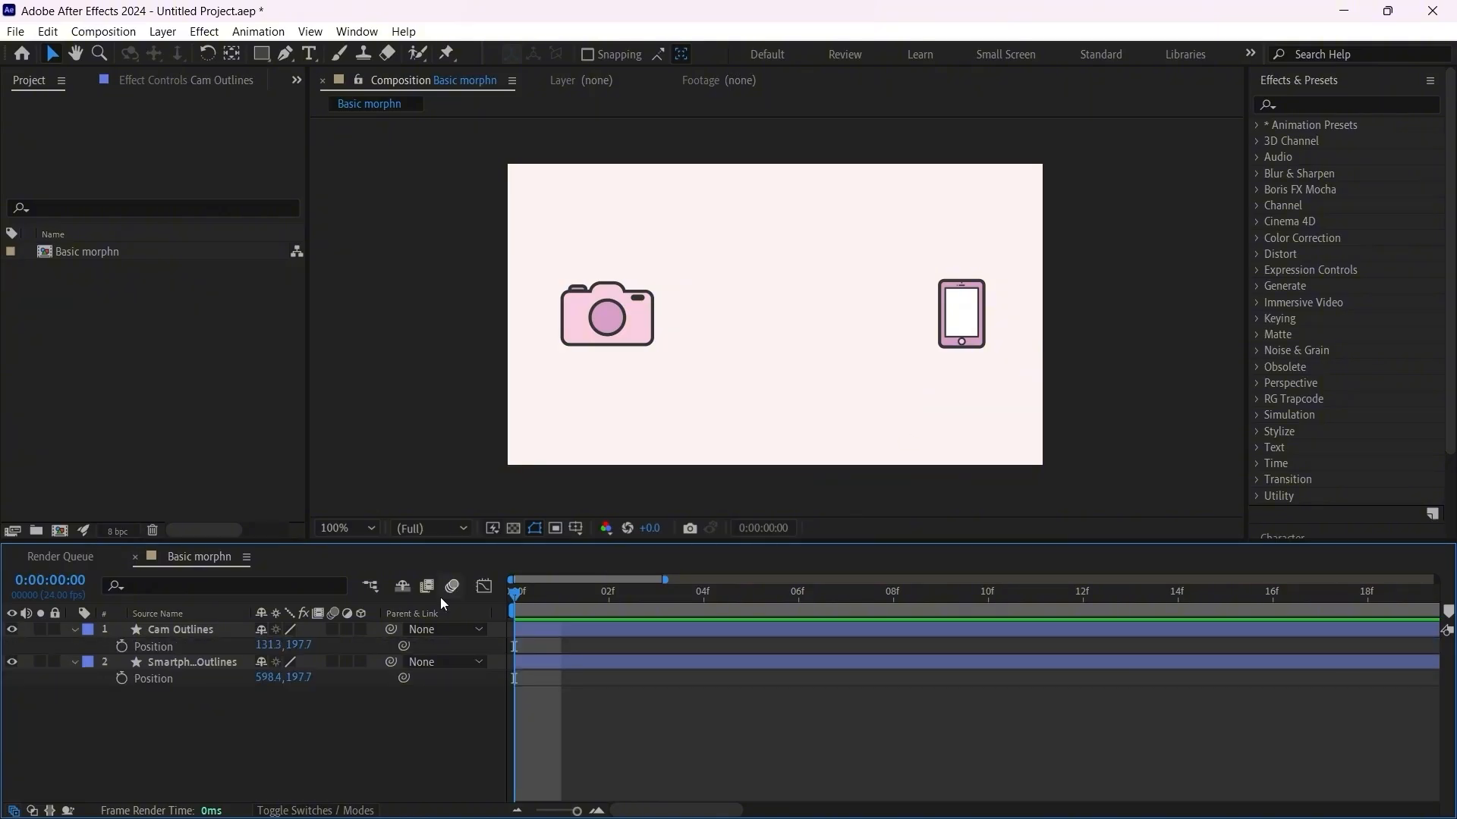
click(134, 631)
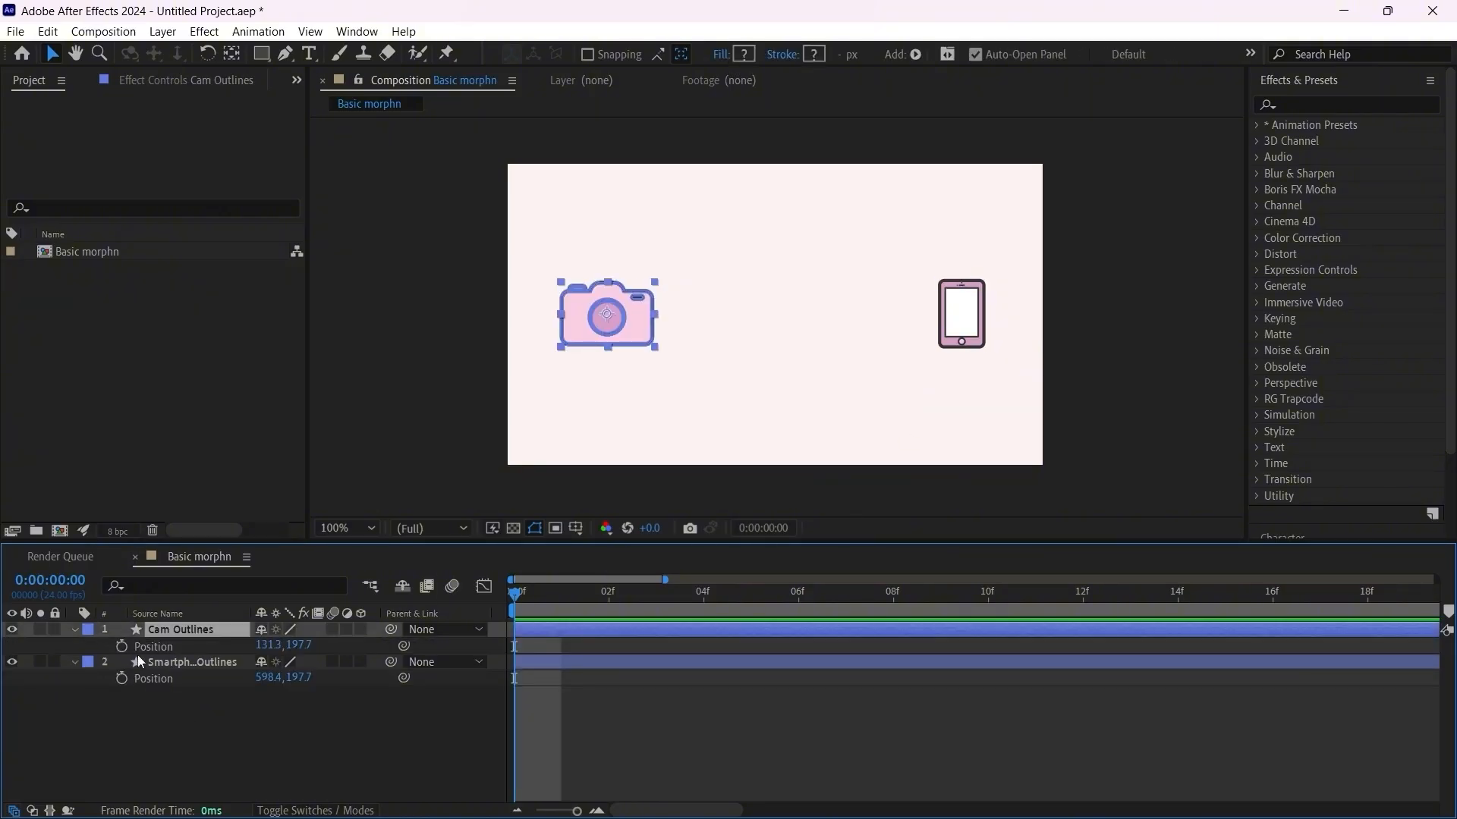
click(122, 647)
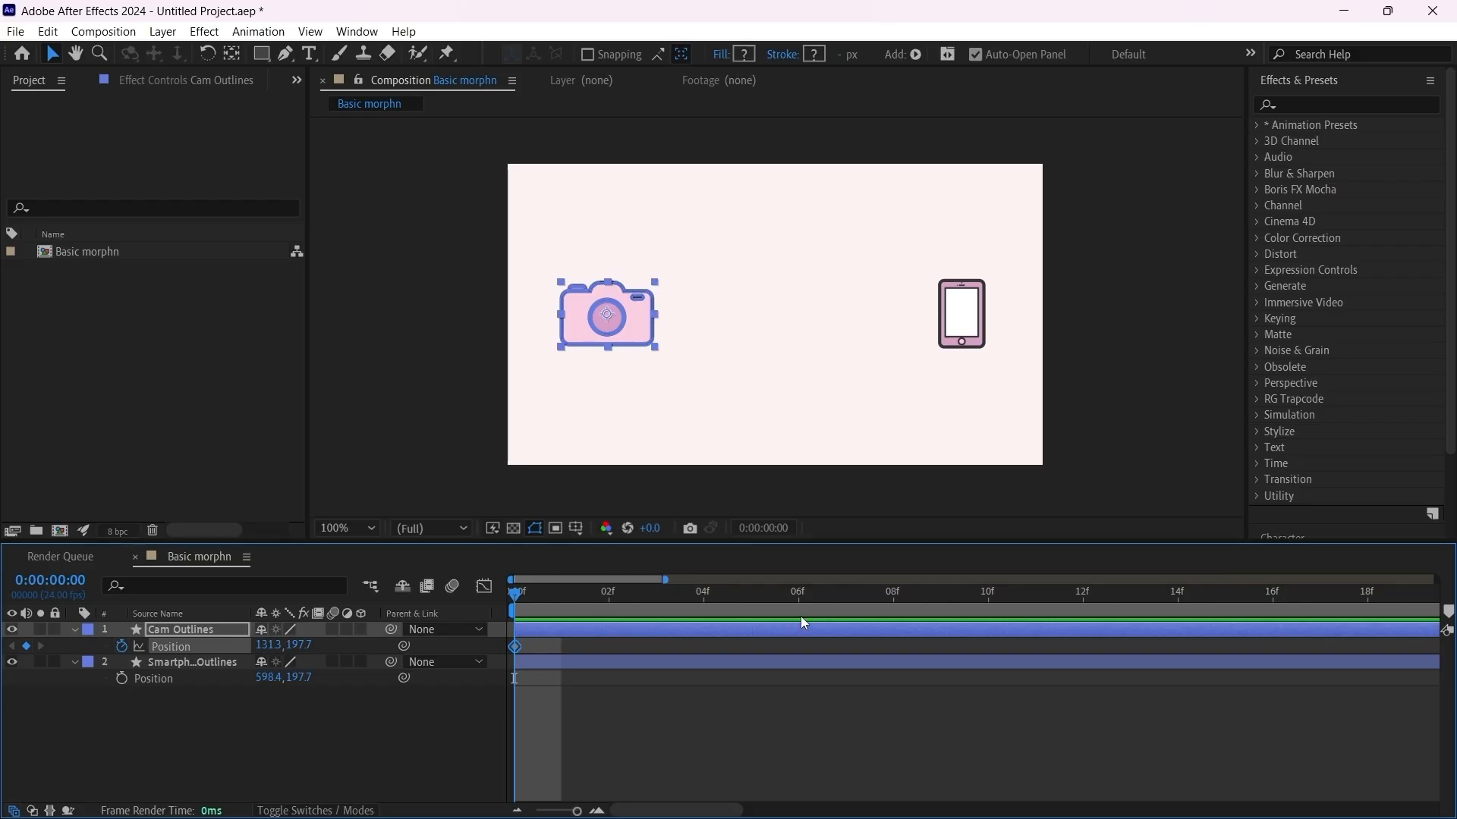
Step: At frame 10, move the camera onto the smartphone, then shift both Position keyframes so they sit at frames 8 and 18
click(986, 593)
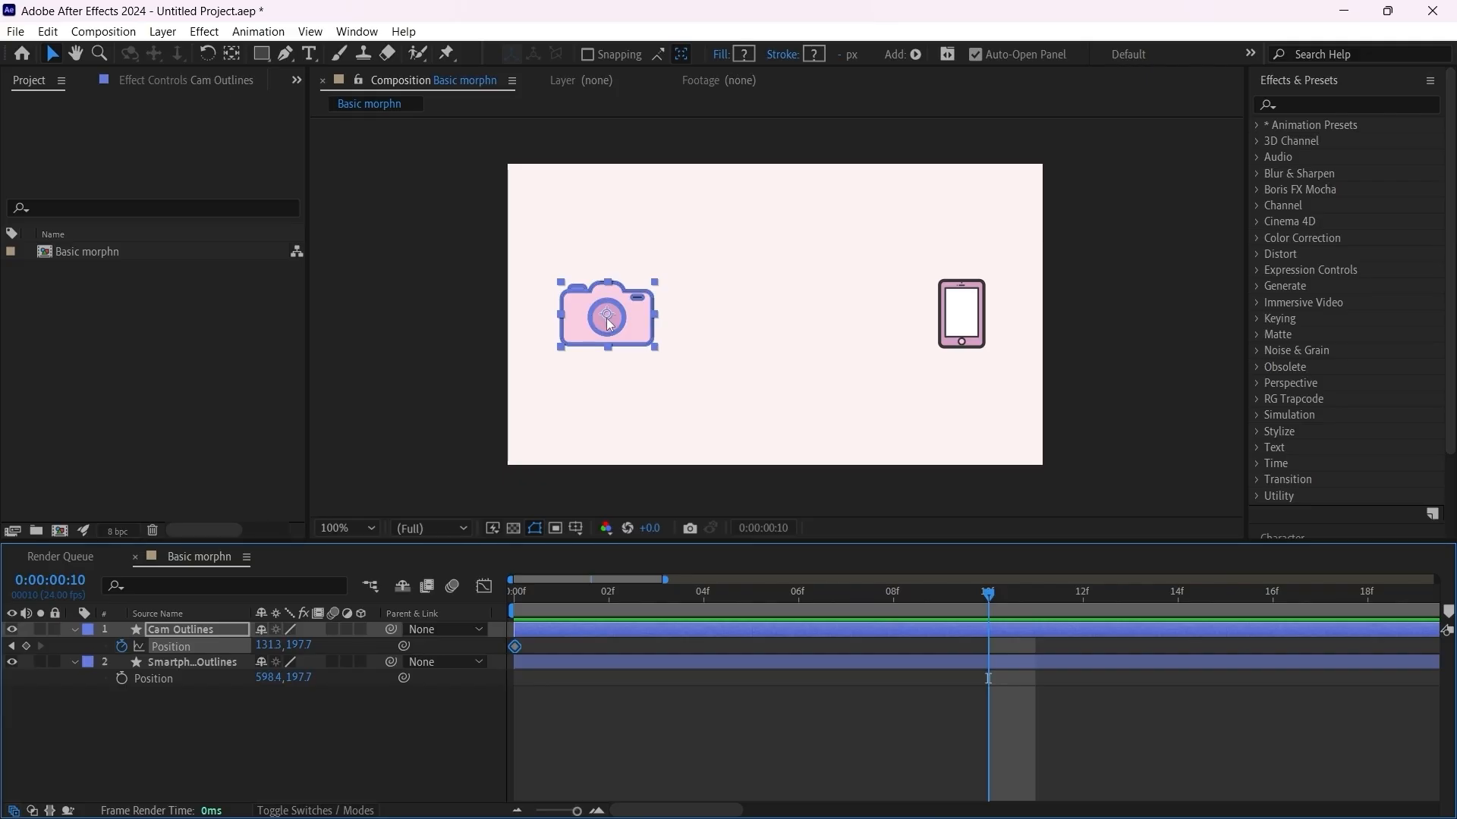
drag(605, 321, 963, 324)
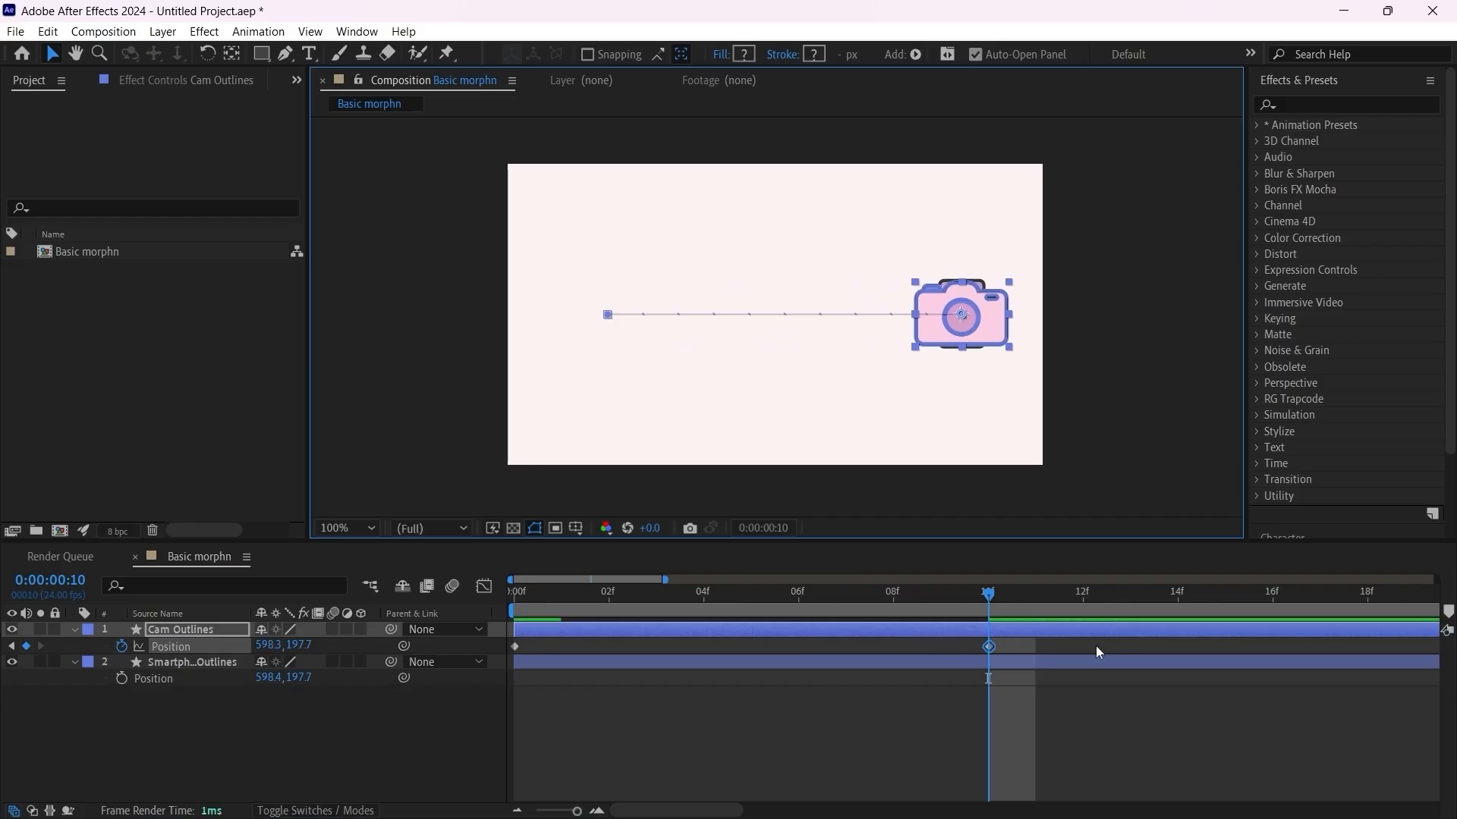
drag(1096, 645, 900, 671)
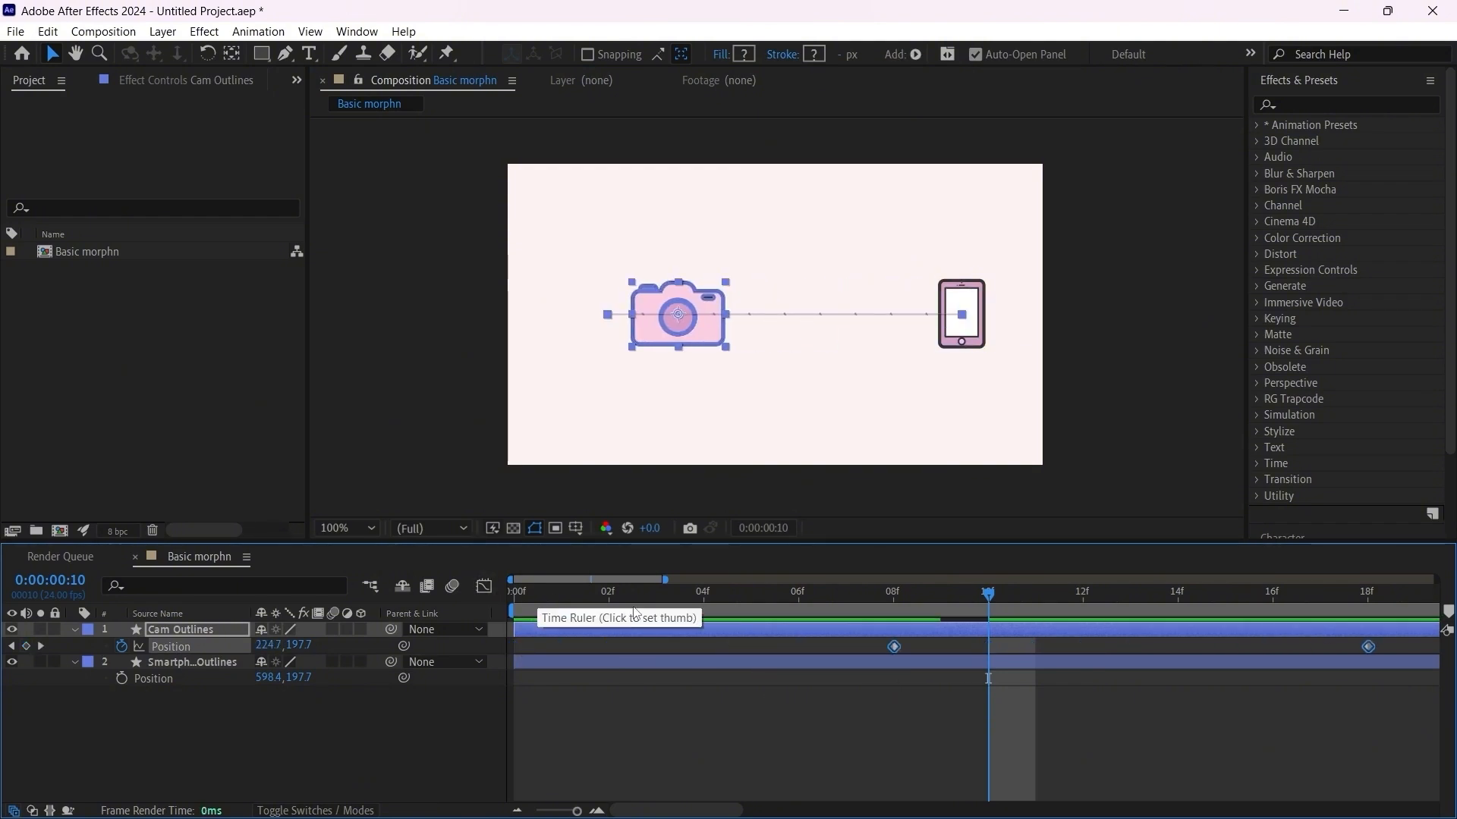
Step: Add hold-in-place Position keyframes to Cam Outlines at 0:00:00:00 and at 0:00:01:02
drag(627, 601, 509, 600)
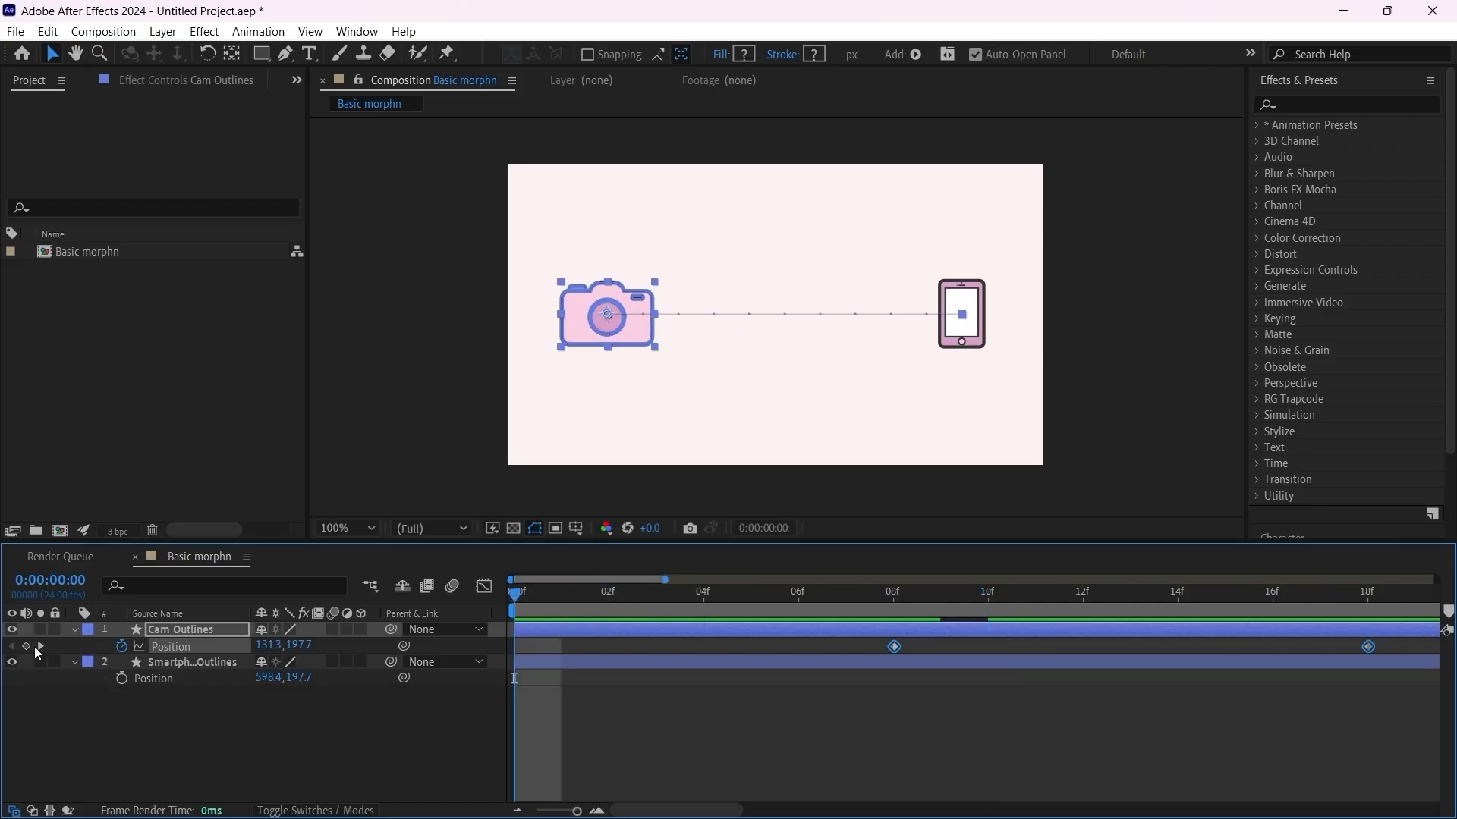
click(31, 646)
scroll(765, 668, down, 3)
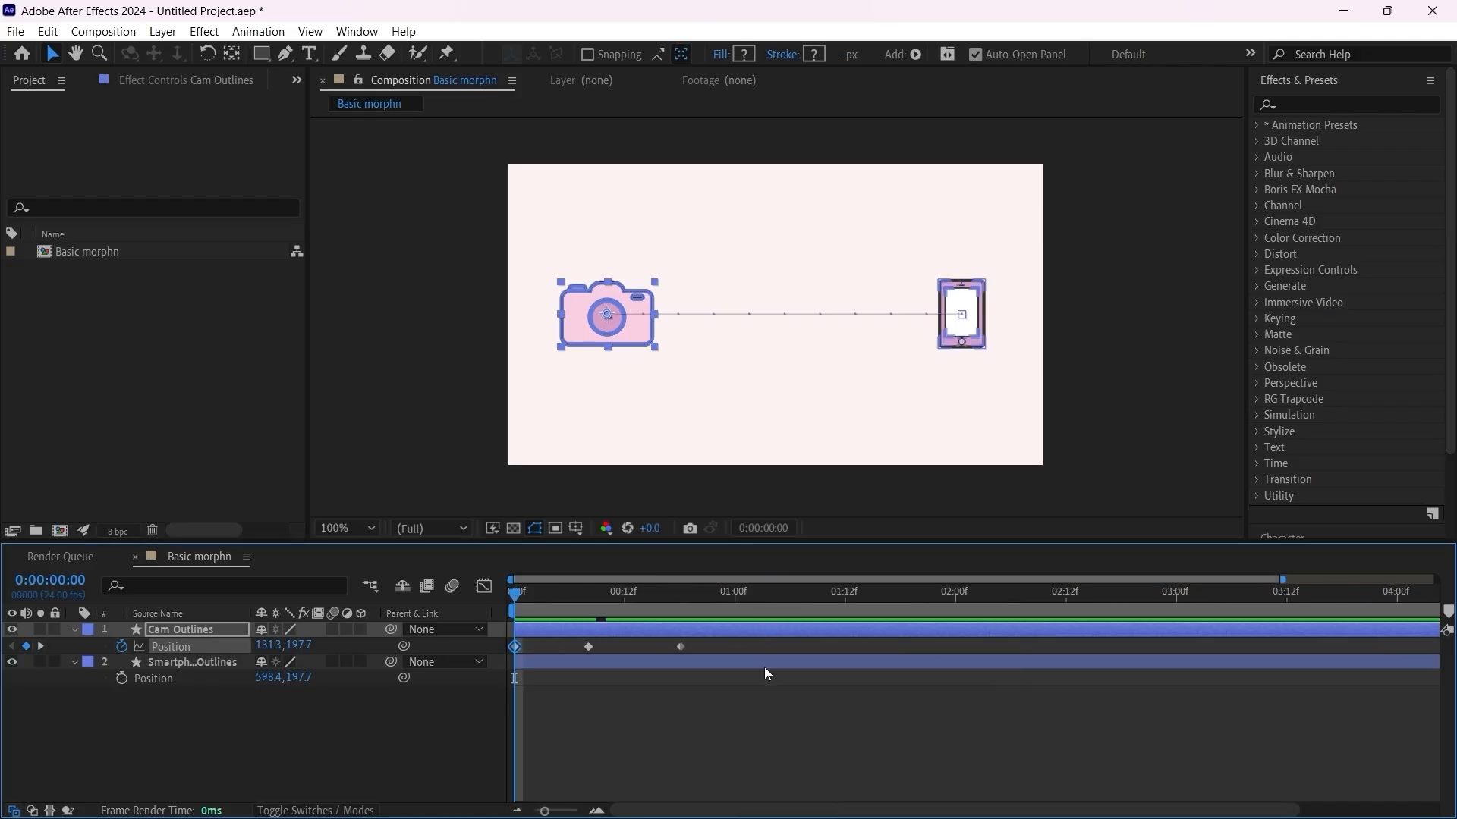
click(773, 593)
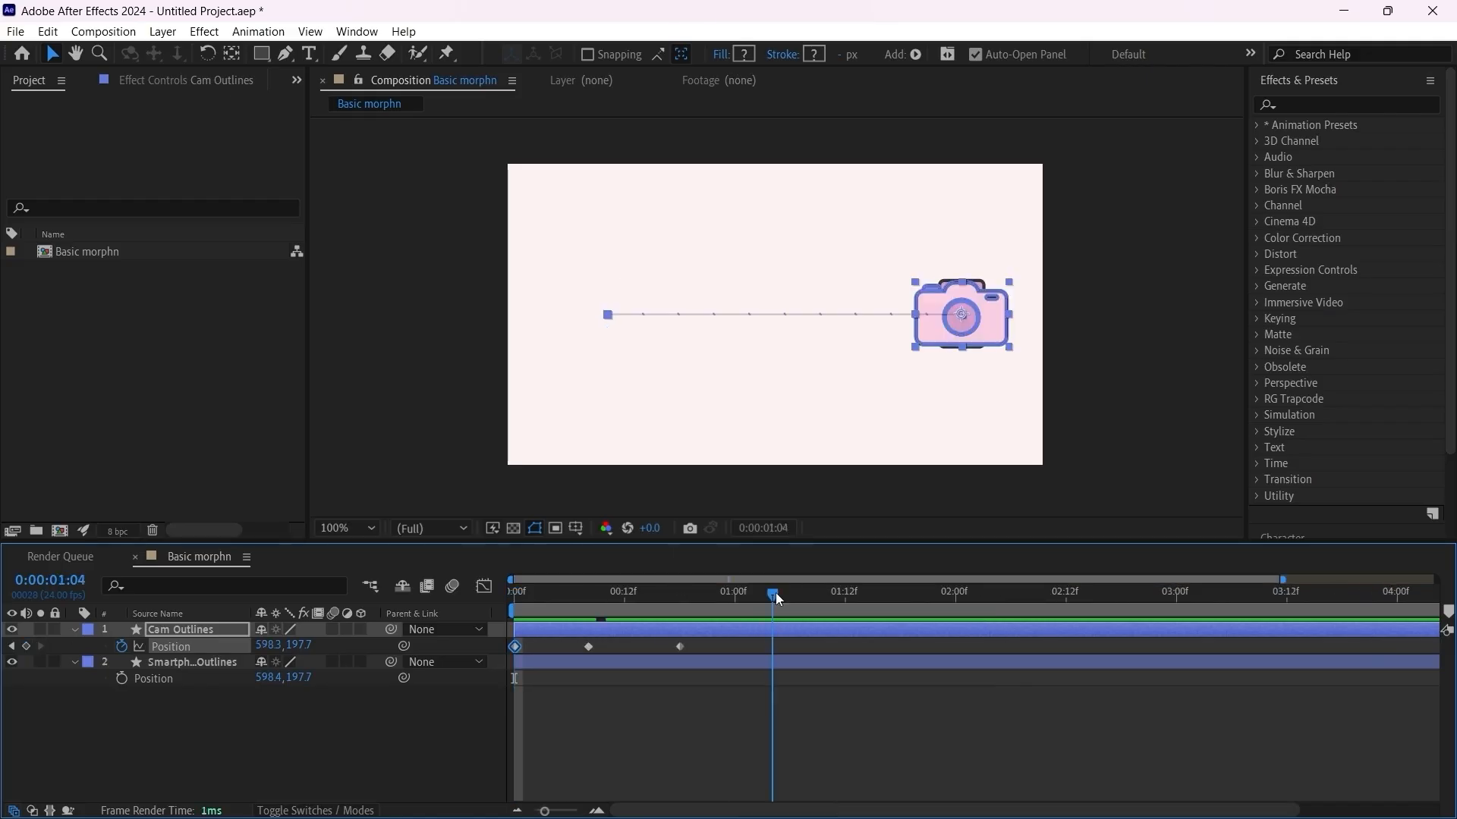
drag(771, 595, 753, 595)
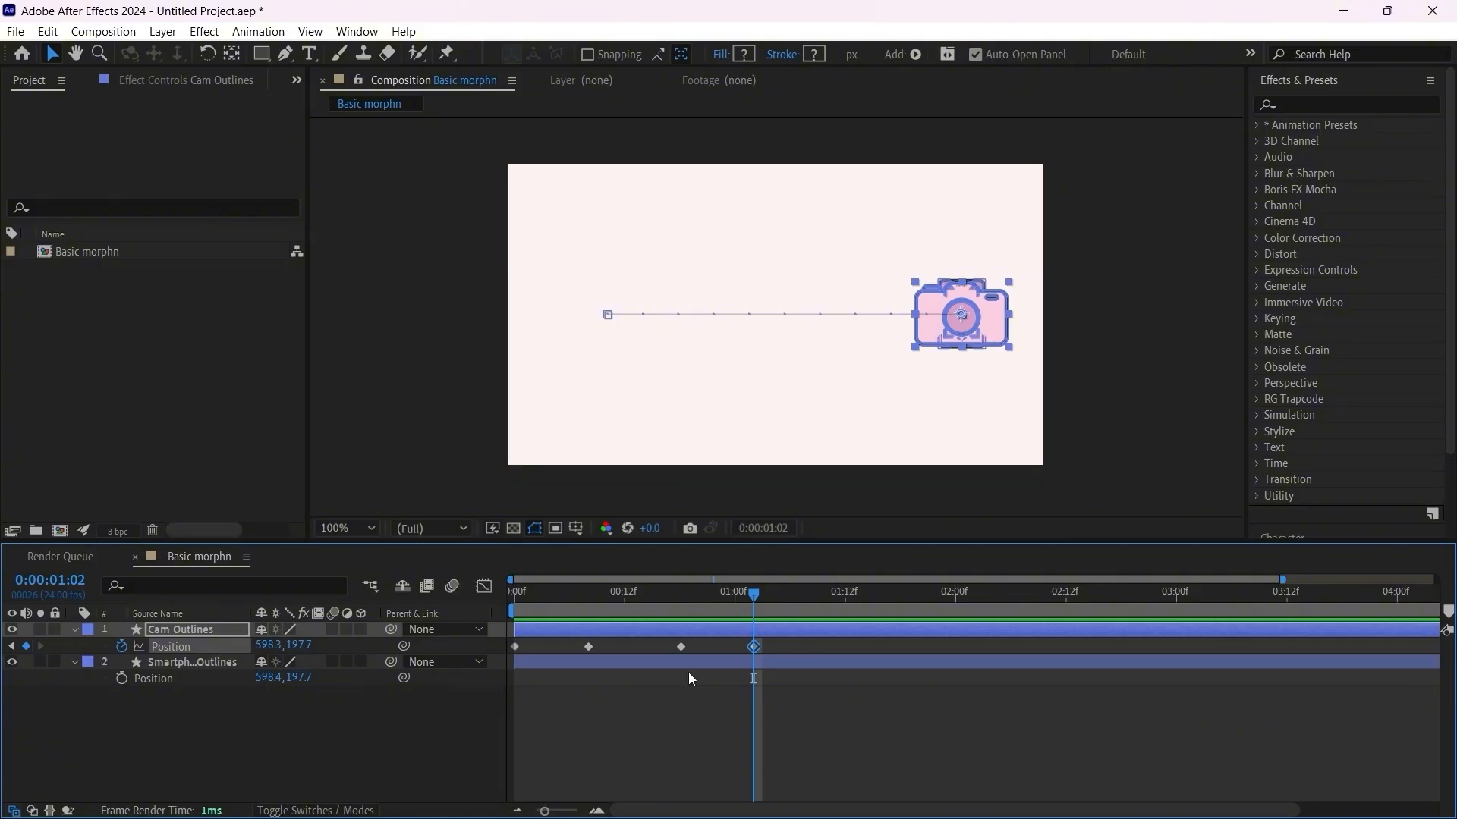
click(827, 687)
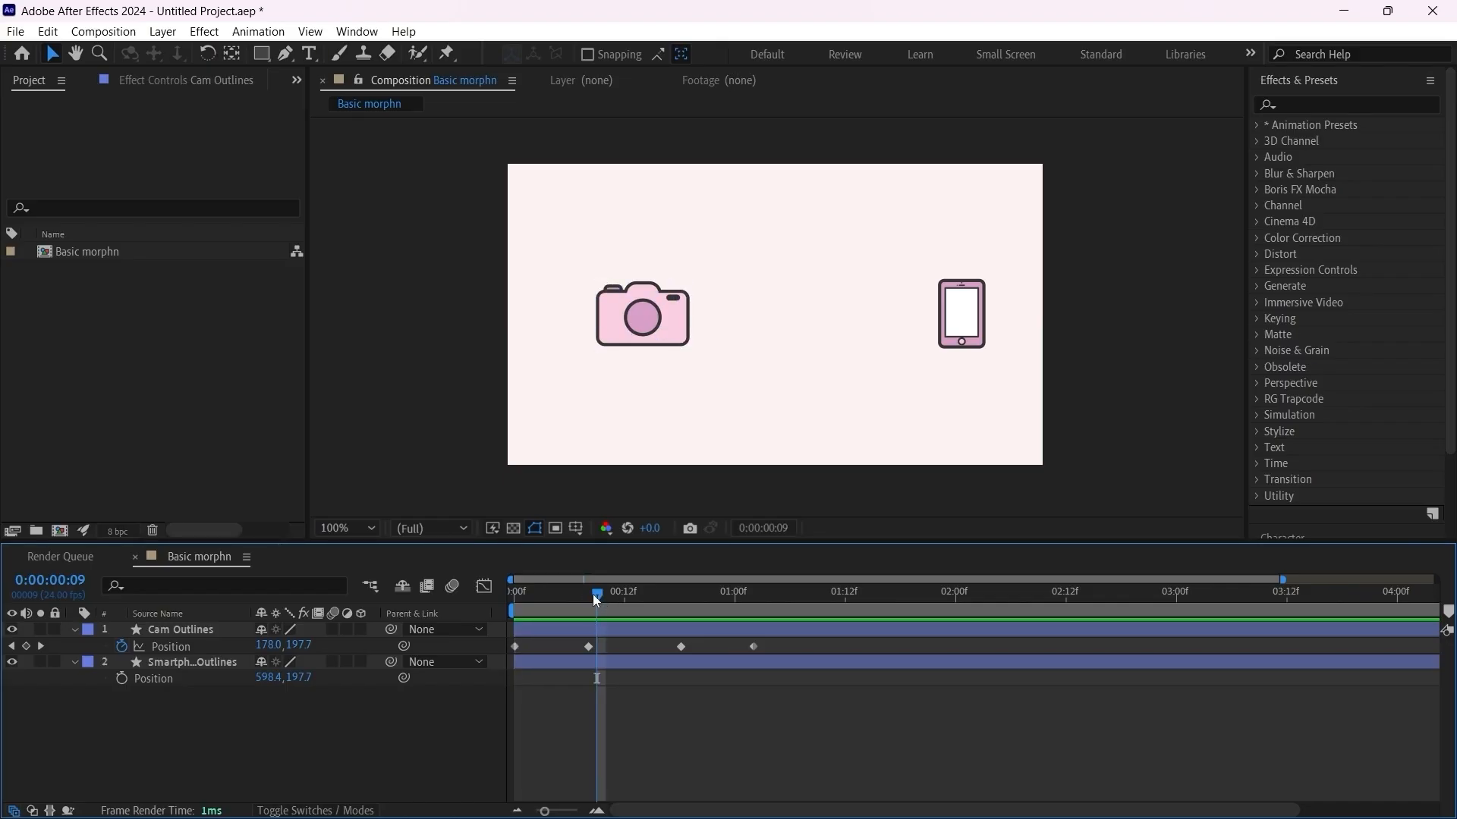
Step: At the frame 8 keyframe, nudge the camera 20 px left to Position 111.3, 197.7 as anticipation
drag(589, 595, 587, 596)
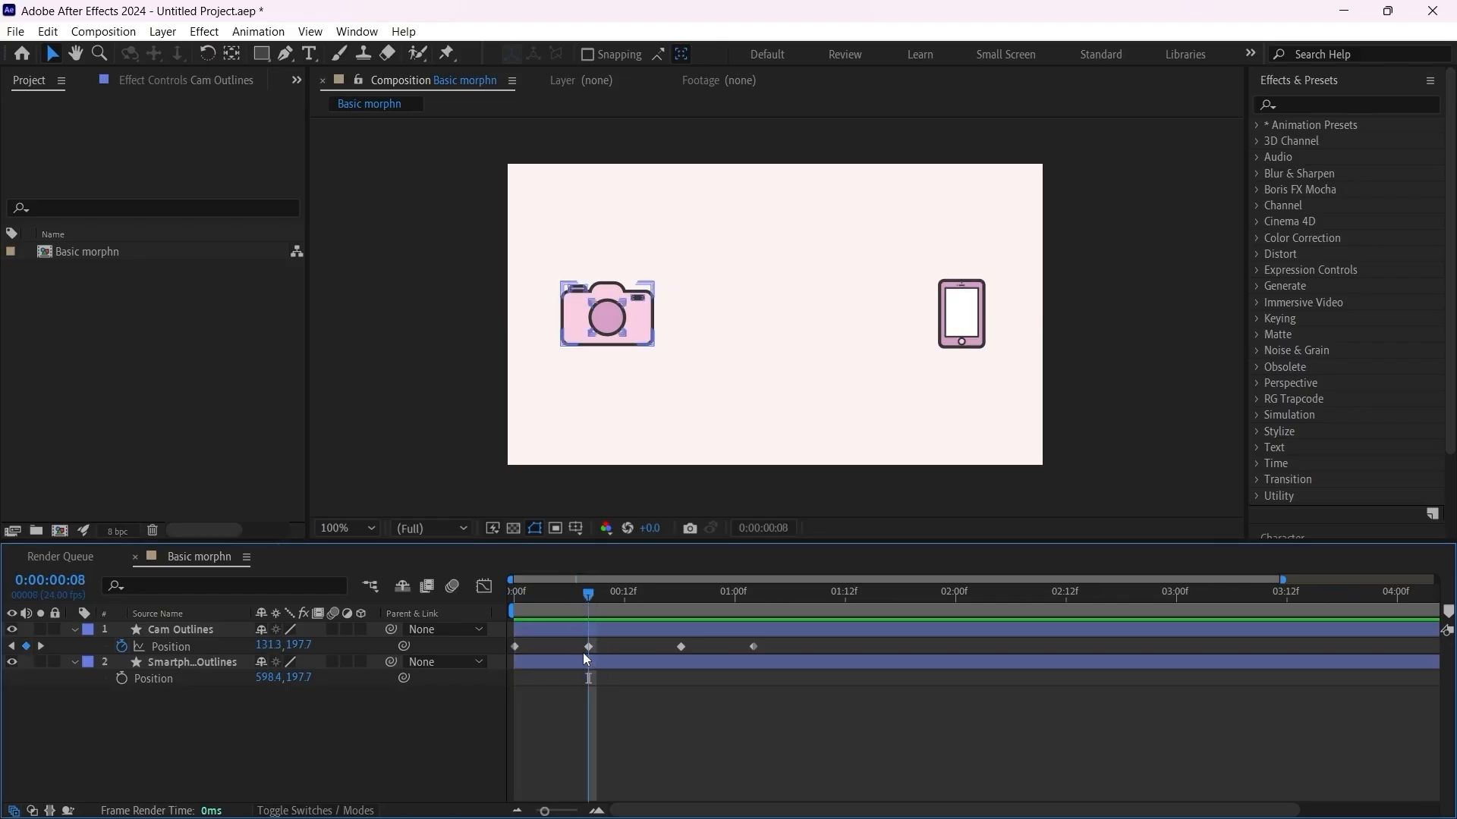
click(590, 648)
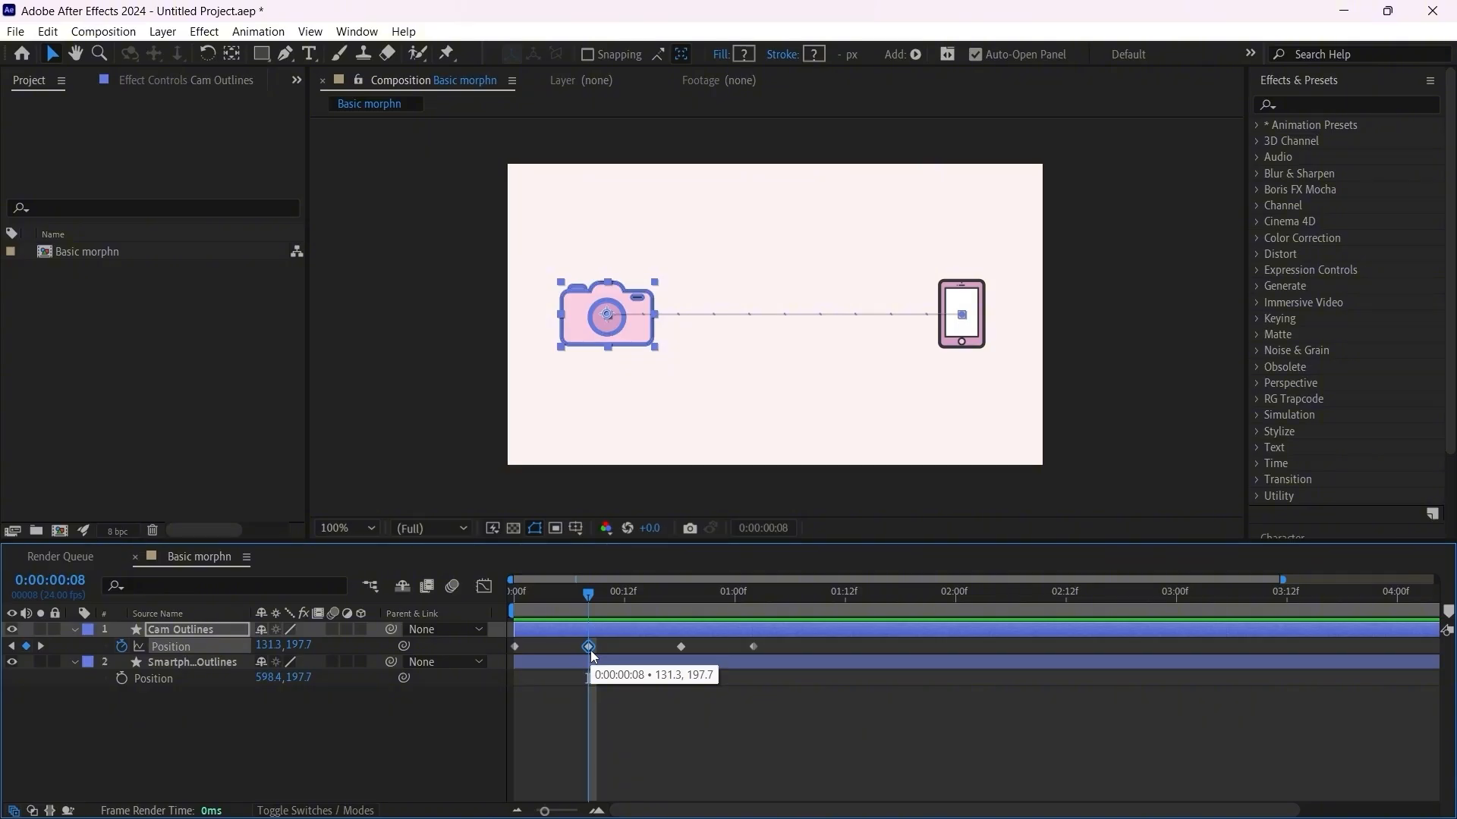
key(shift+Left)
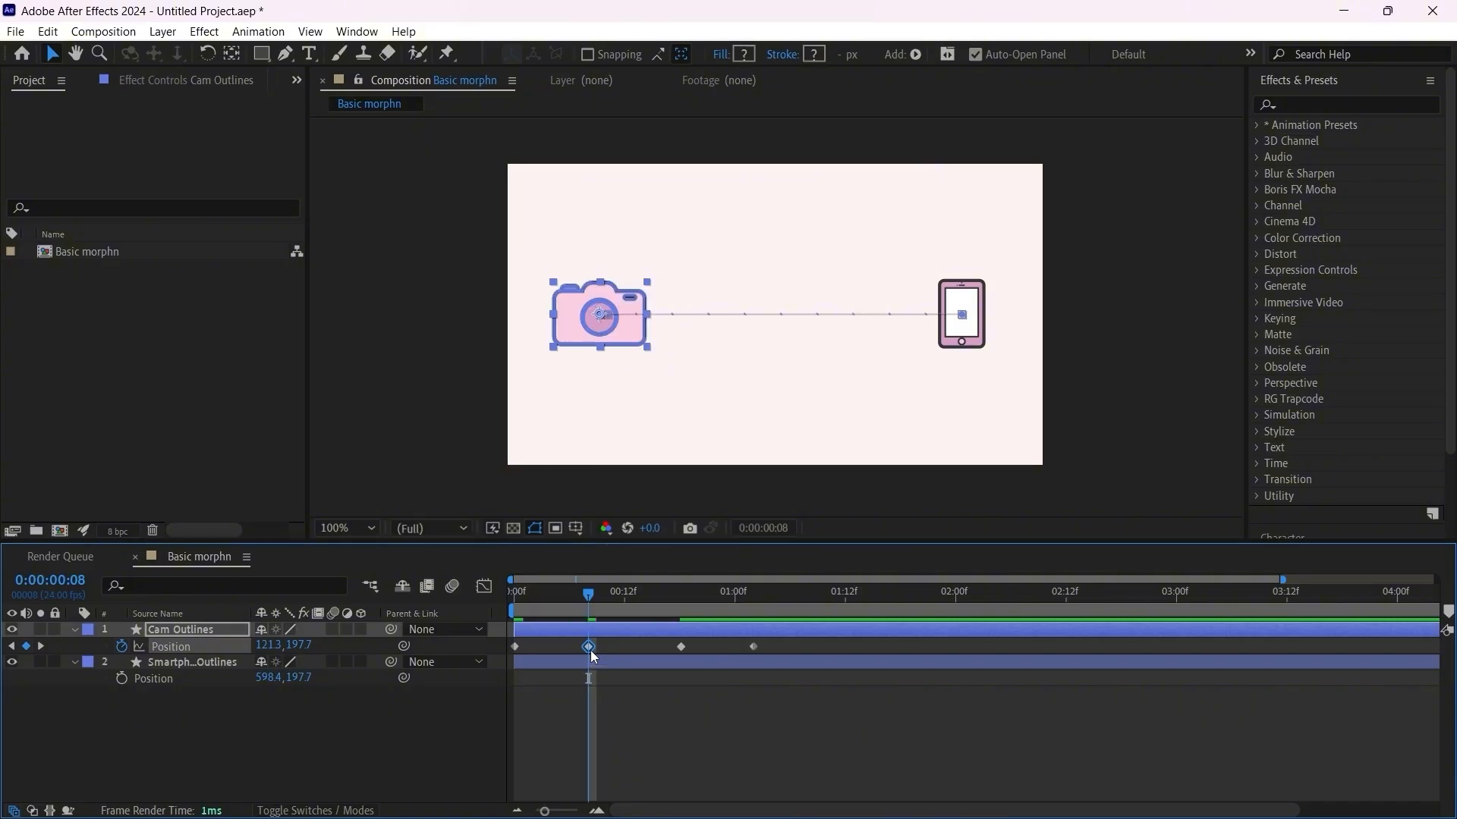
key(shift+Left)
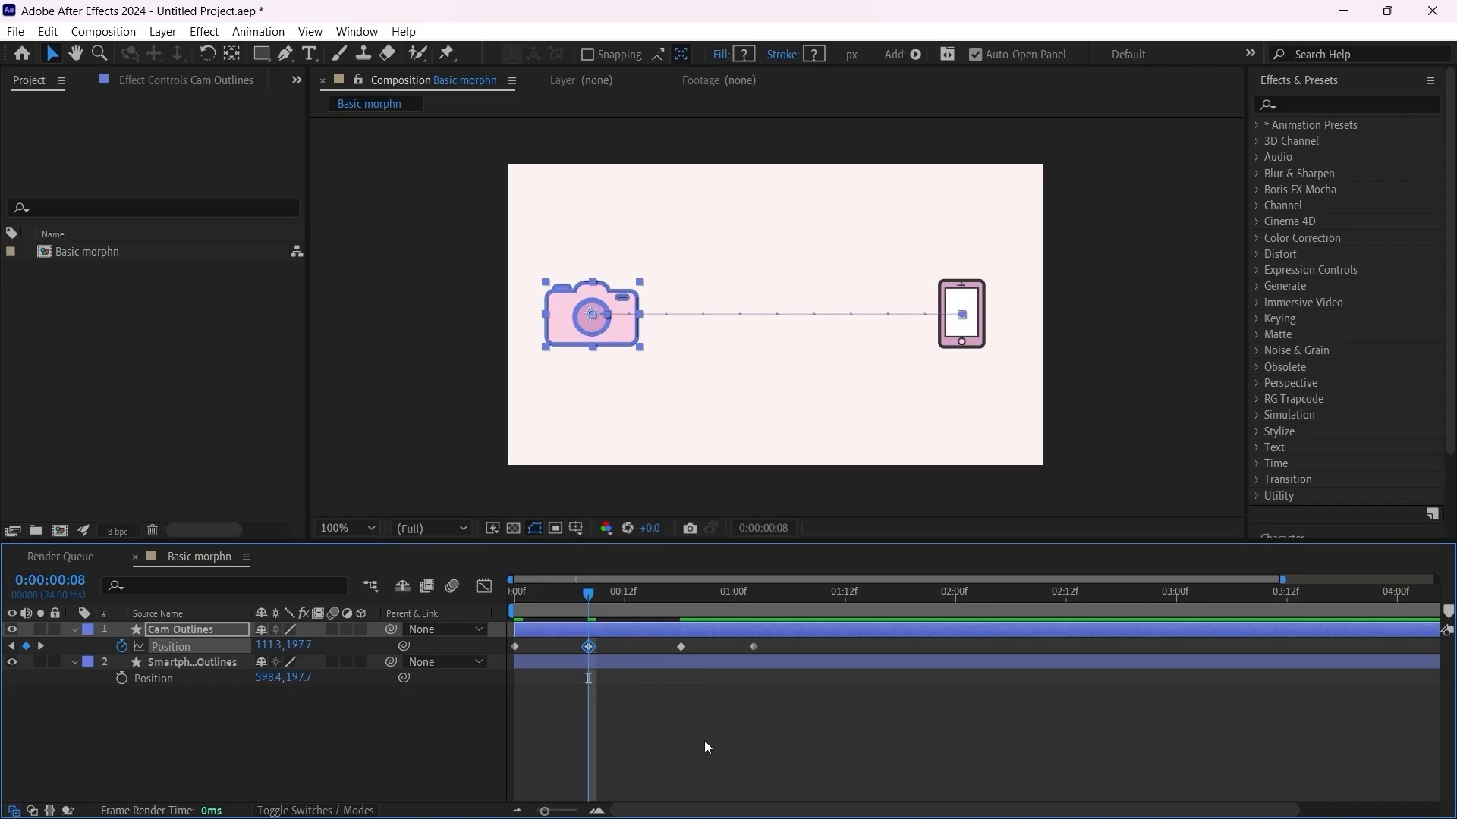
Step: At the frame 18 keyframe, nudge the camera 20 px right to Position 618.3, 197.7 as overshoot
click(681, 593)
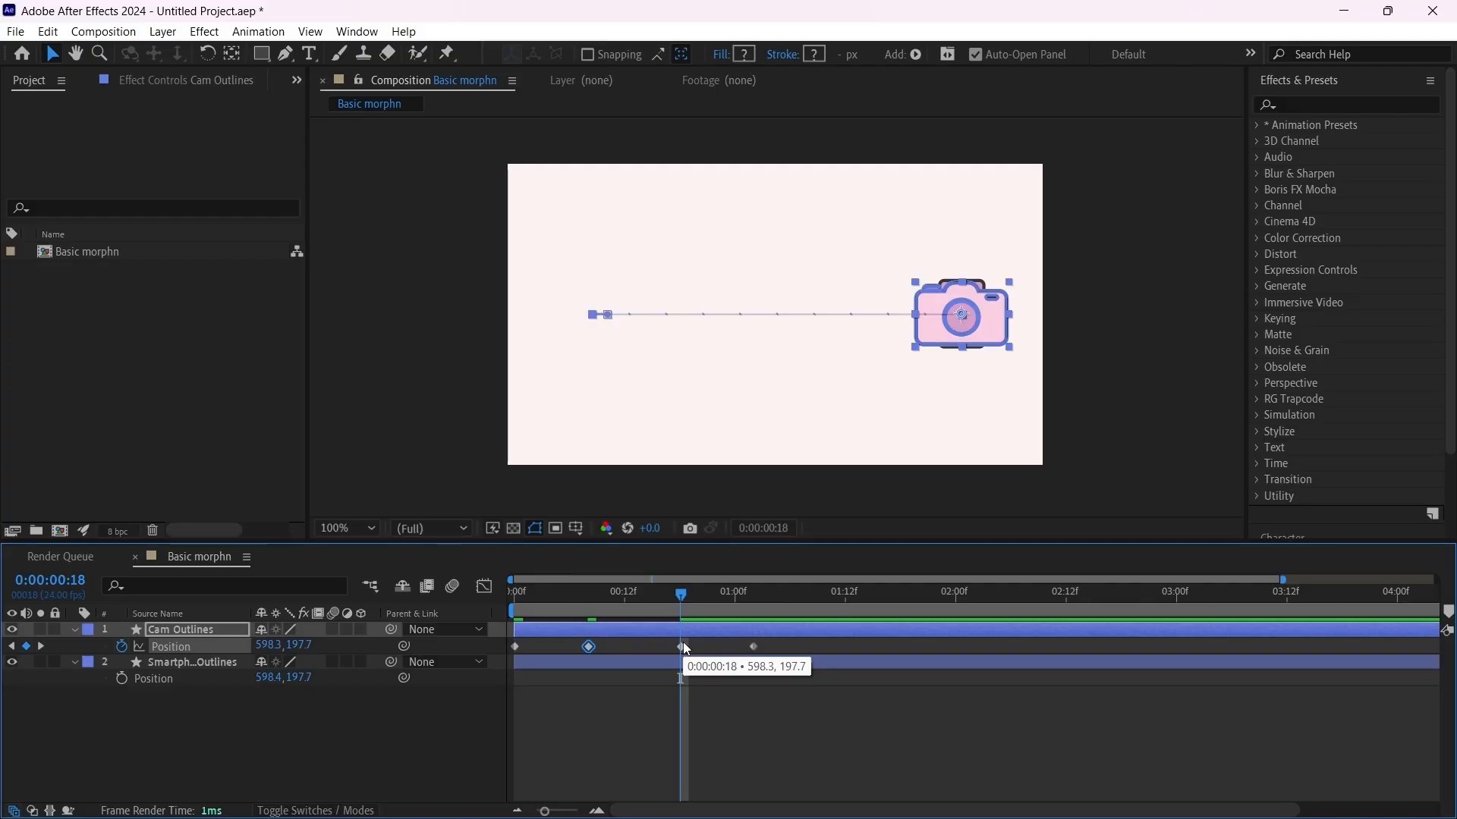
click(682, 646)
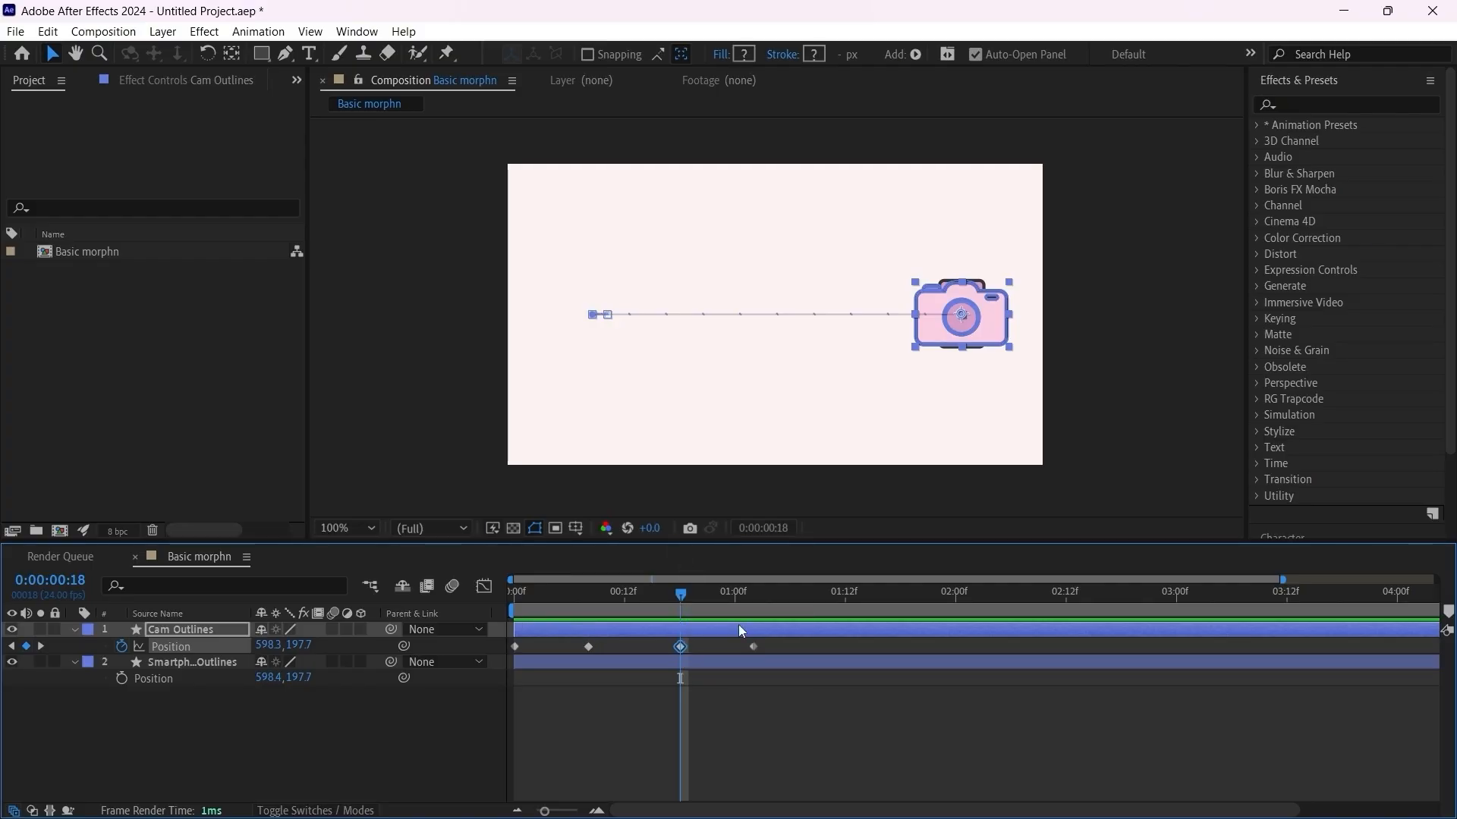
key(shift+Right)
key(shift+Right)
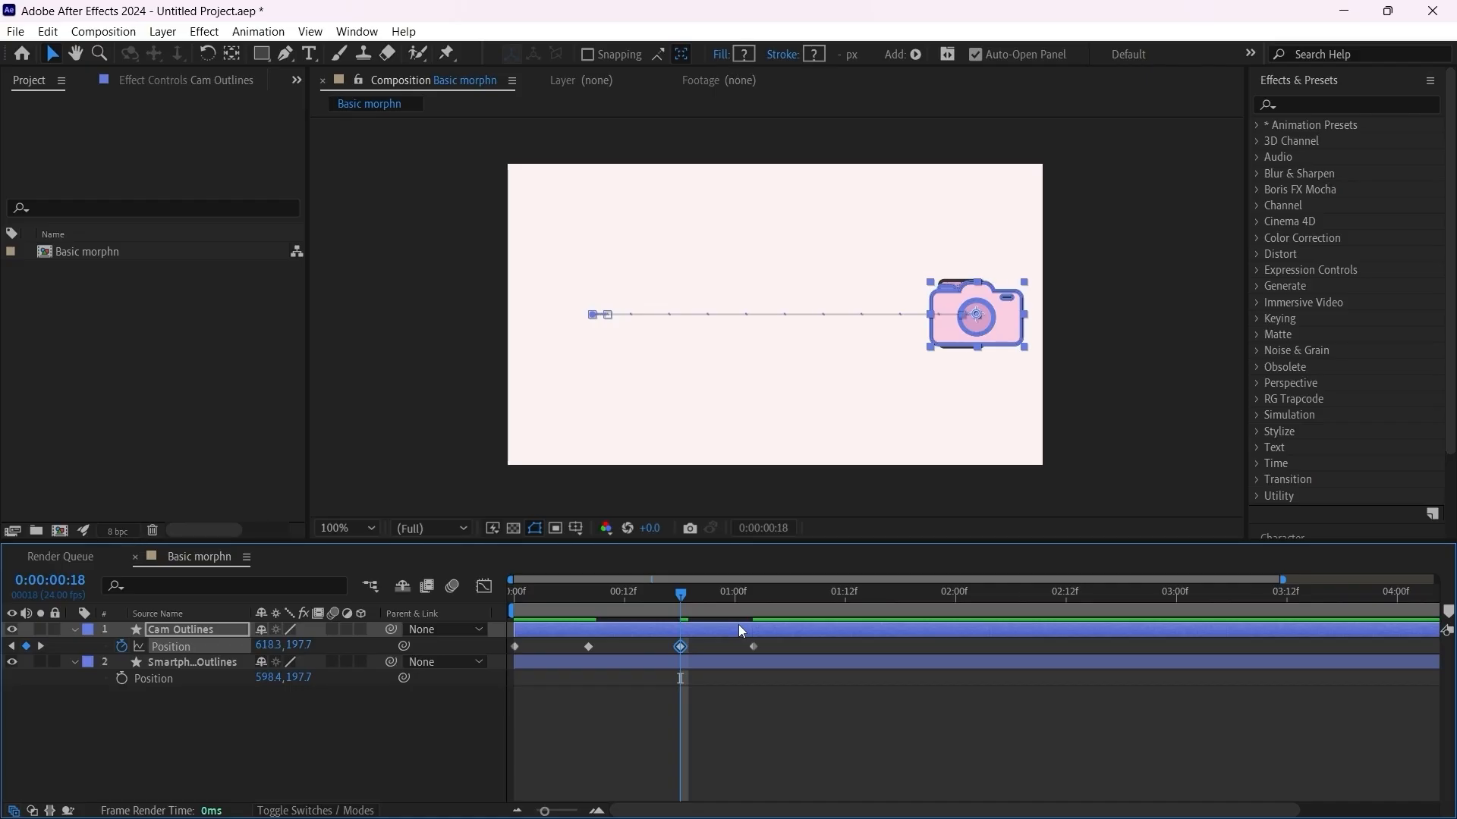
Step: Apply Easy Ease to all four camera Position keyframes and hide the smartphone layer
drag(800, 639, 485, 651)
key(F9)
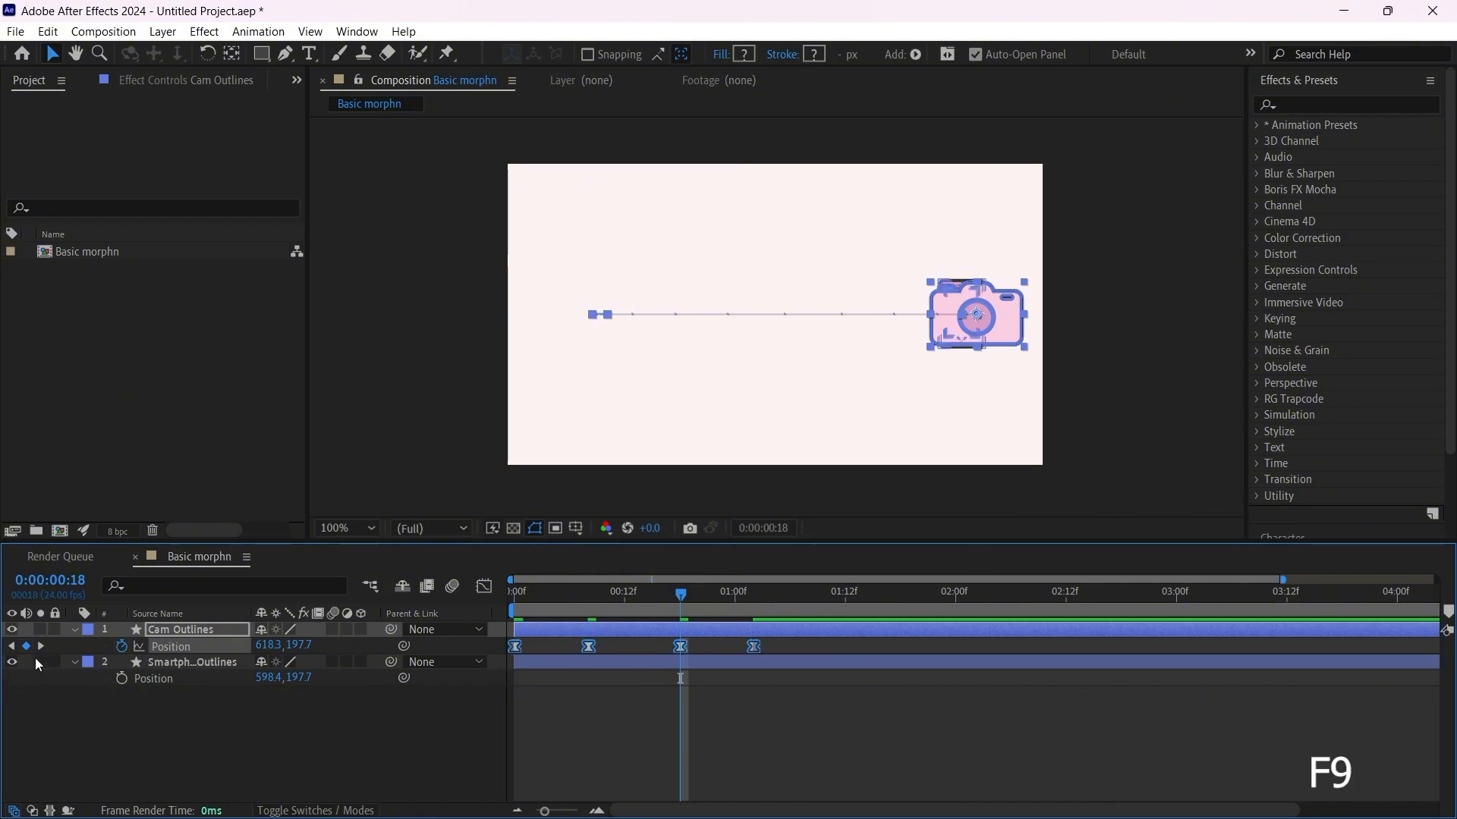
click(12, 663)
Step: In the camera's speed graph, pull the influence handles of the two middle keyframes inward to form a steep peak around frame 13
click(483, 587)
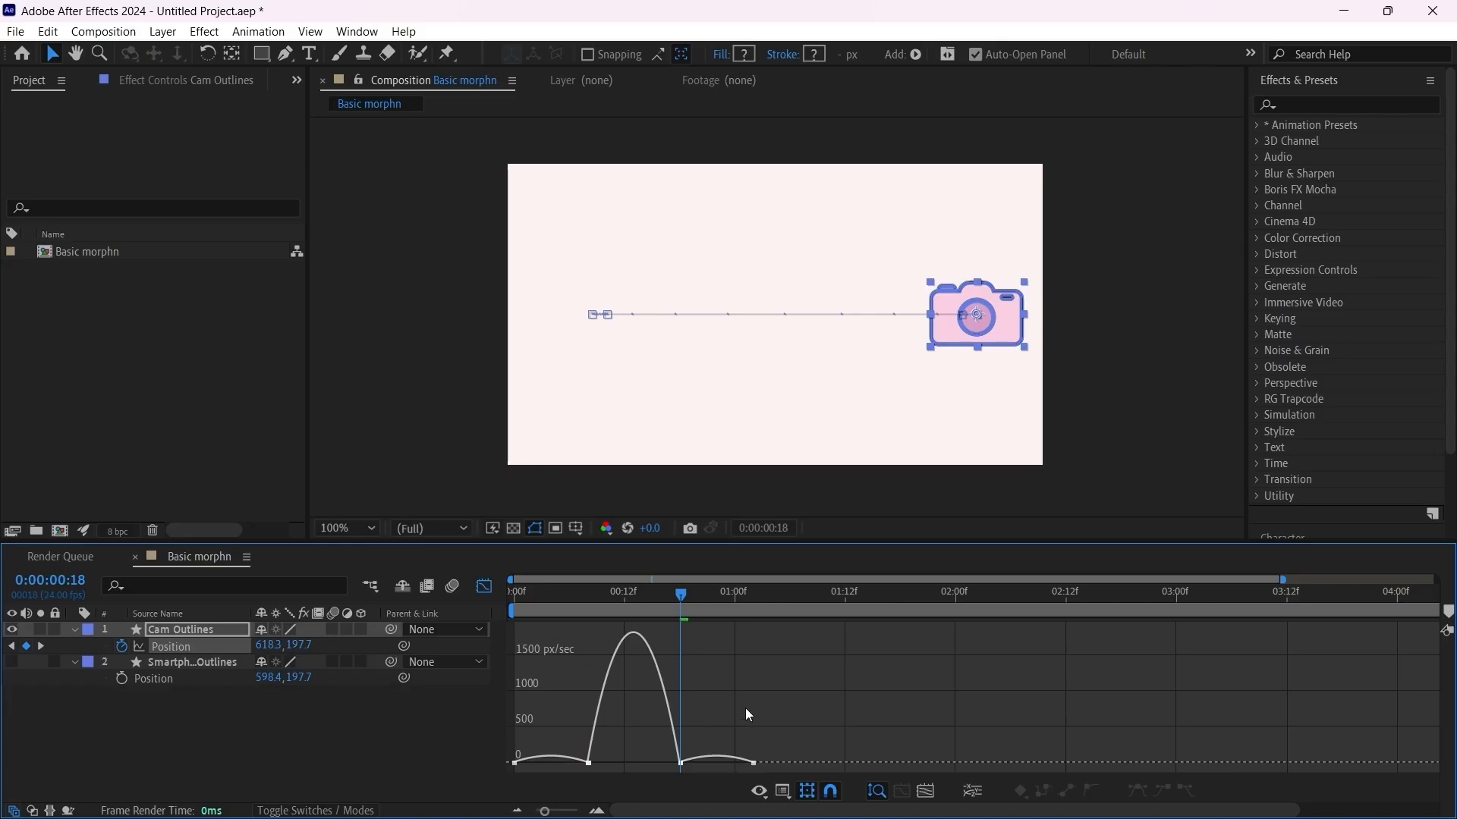
drag(745, 708, 575, 774)
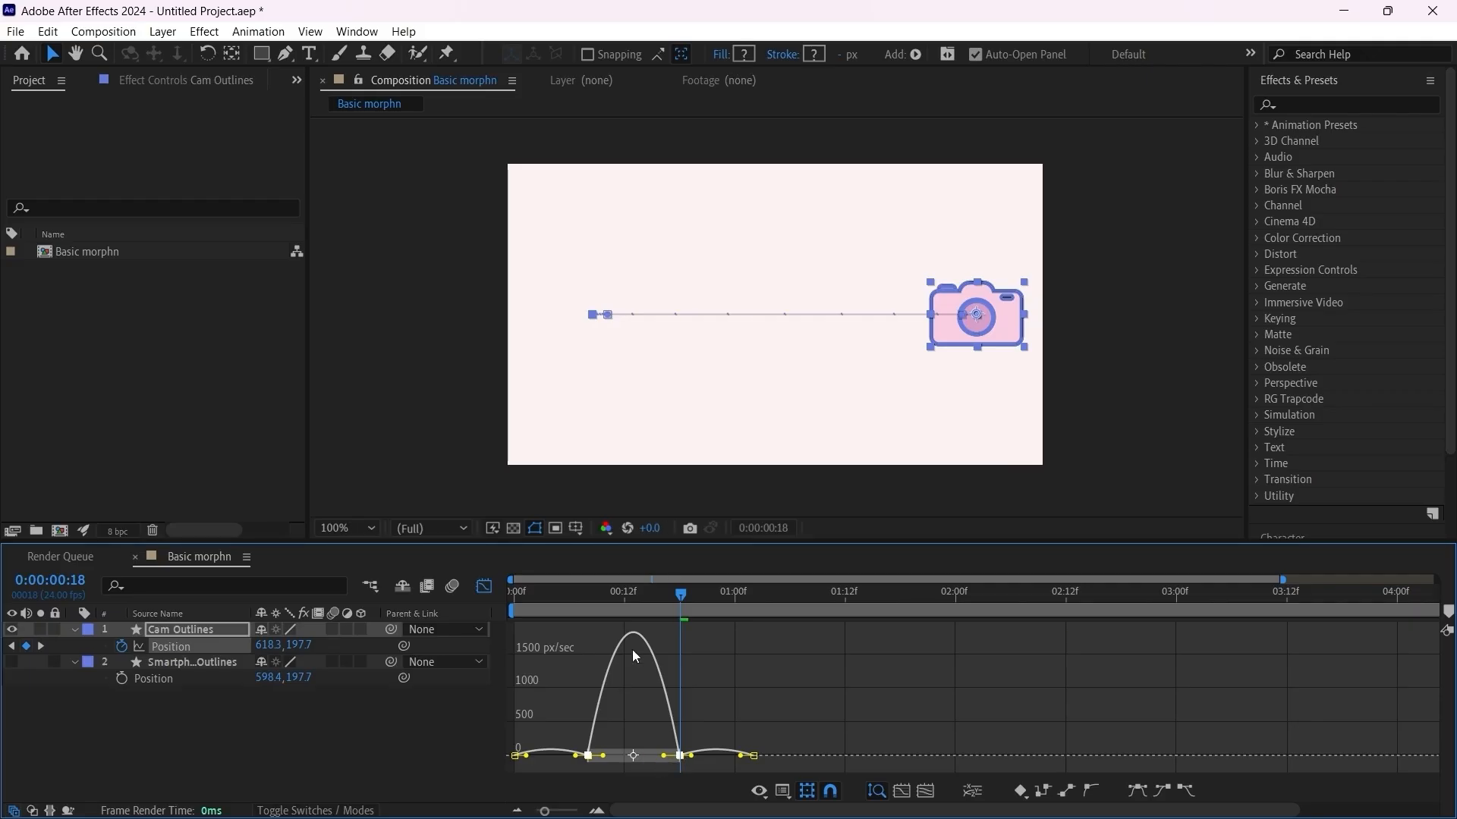
drag(624, 592, 637, 590)
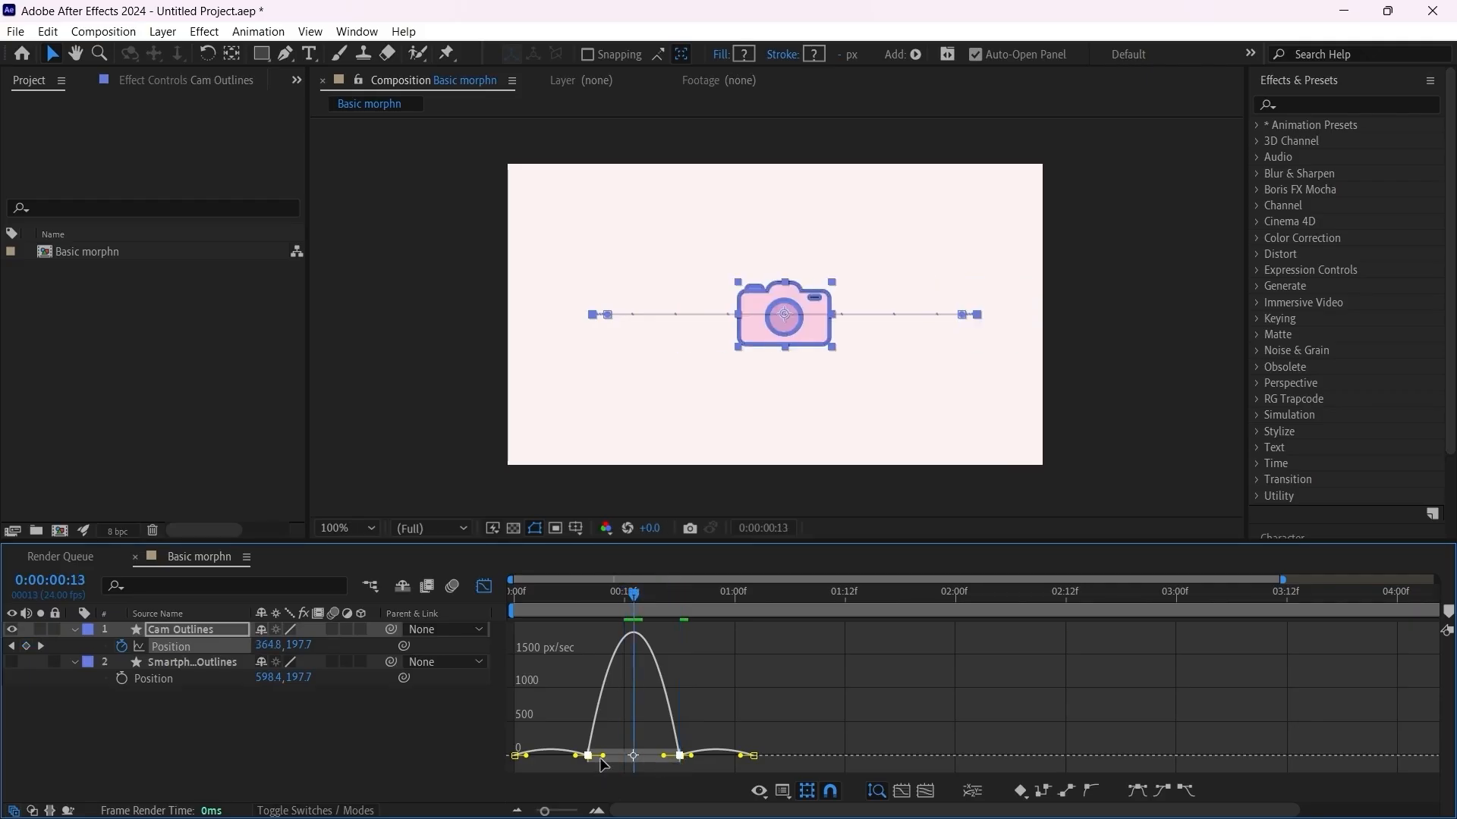
drag(602, 757, 649, 757)
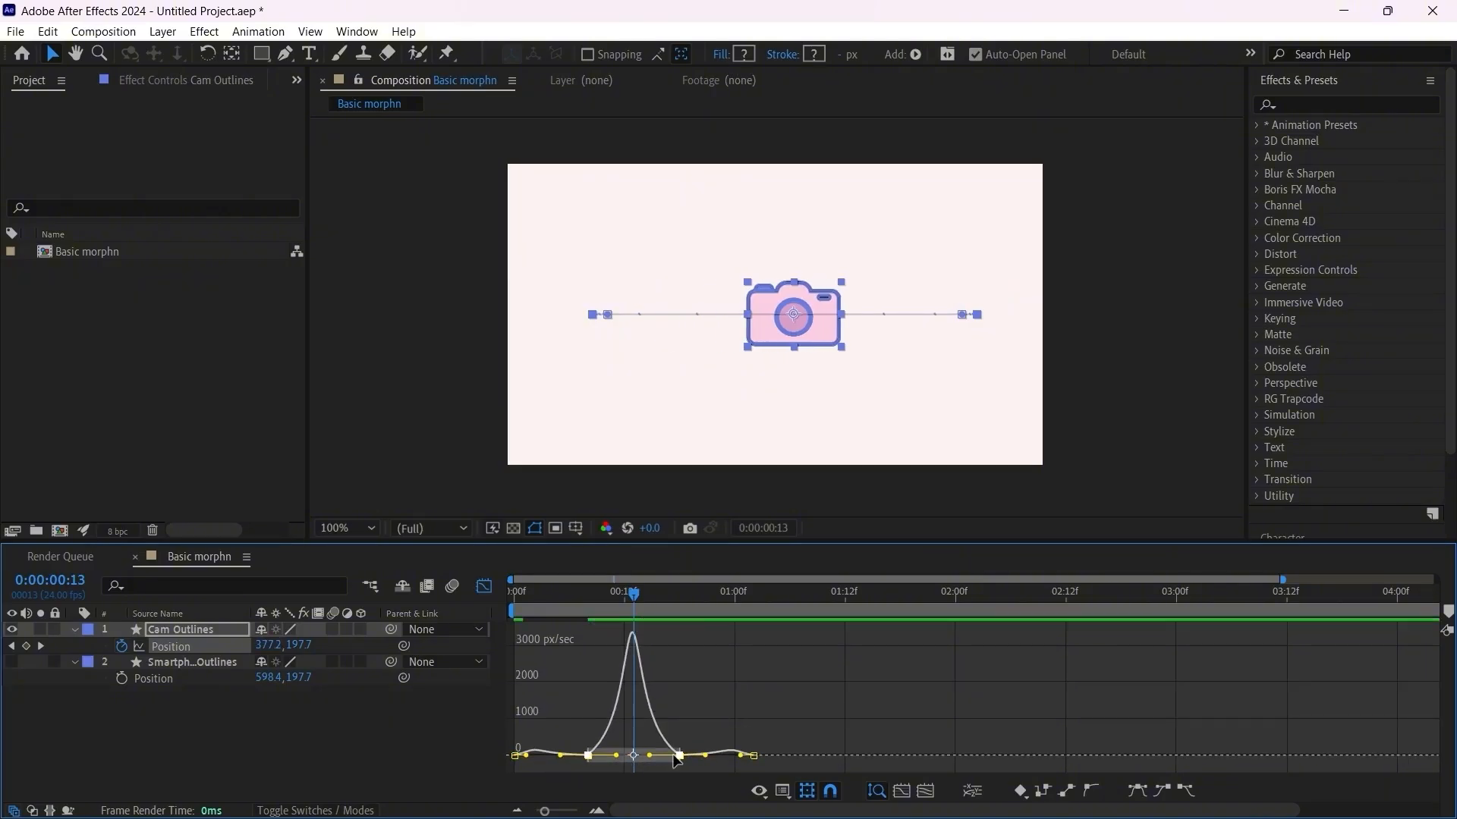
Step: Refine the speed graph's influence handles around the frame 18 and final Position keyframes to smooth the overshoot and settling
click(707, 599)
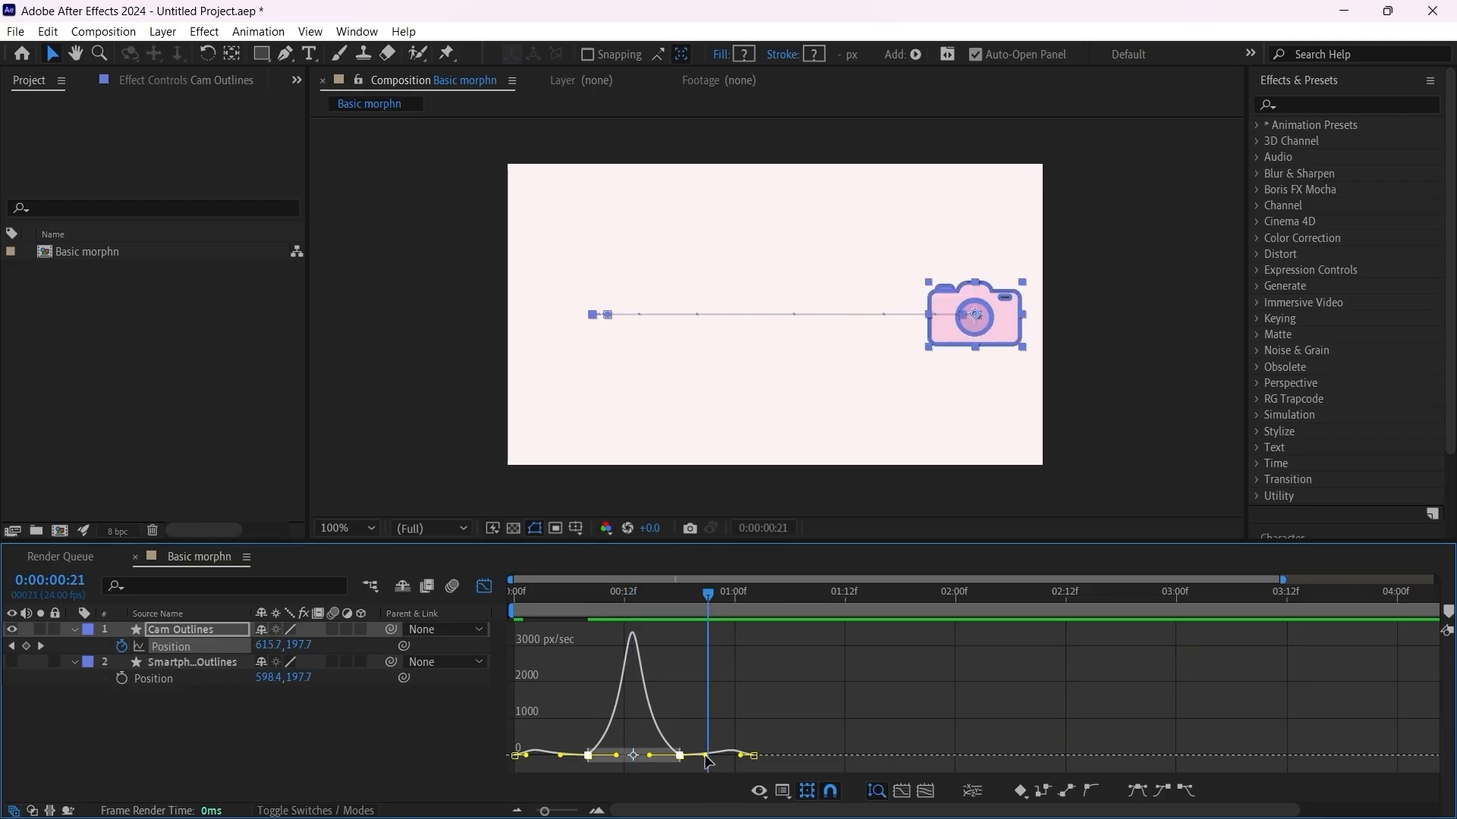
drag(706, 757, 729, 762)
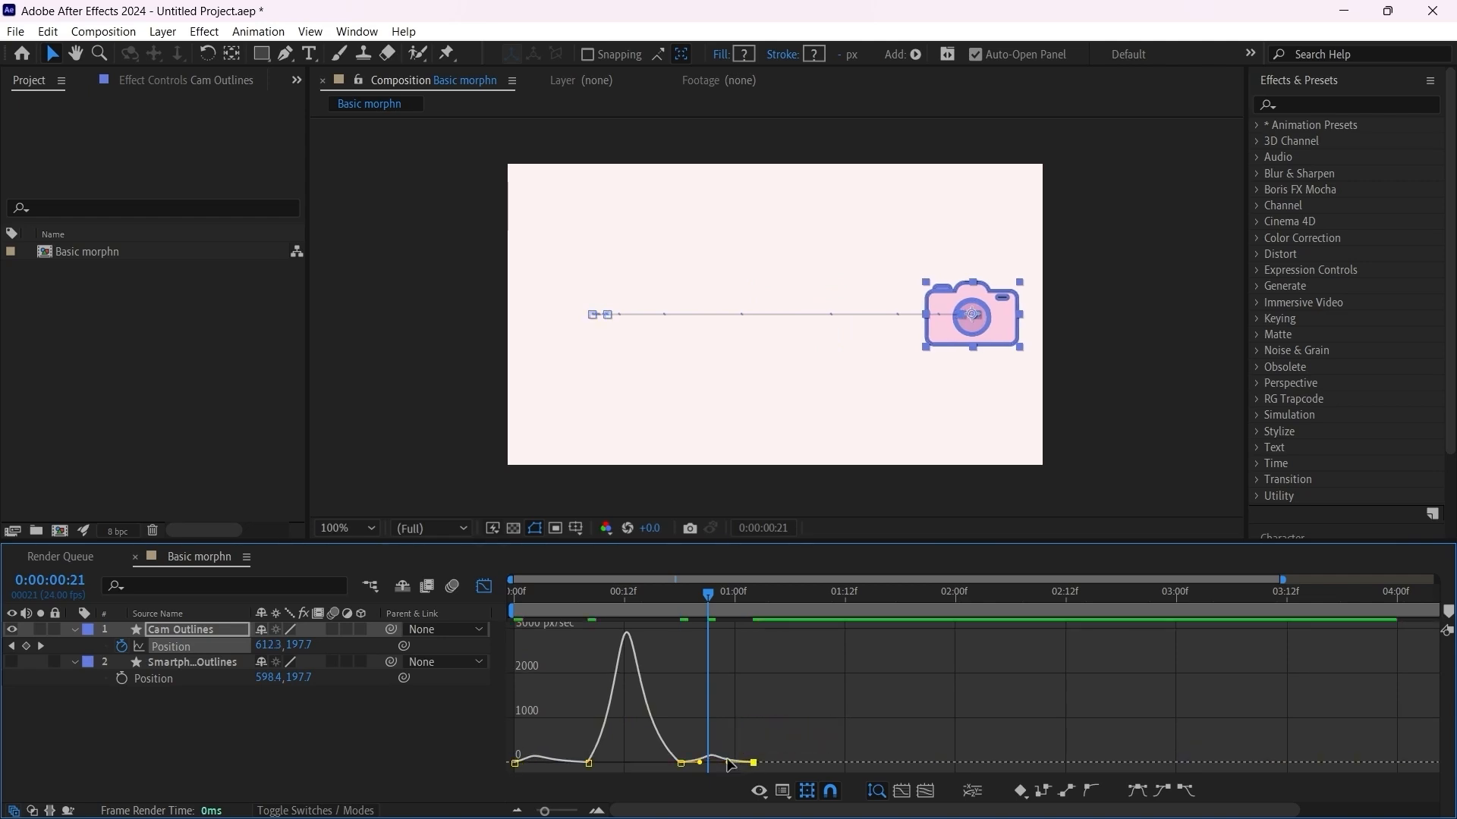
click(675, 770)
click(680, 763)
drag(649, 765, 647, 764)
Step: Play the camera's movement from the first frame twice to check the easing
drag(555, 593, 484, 602)
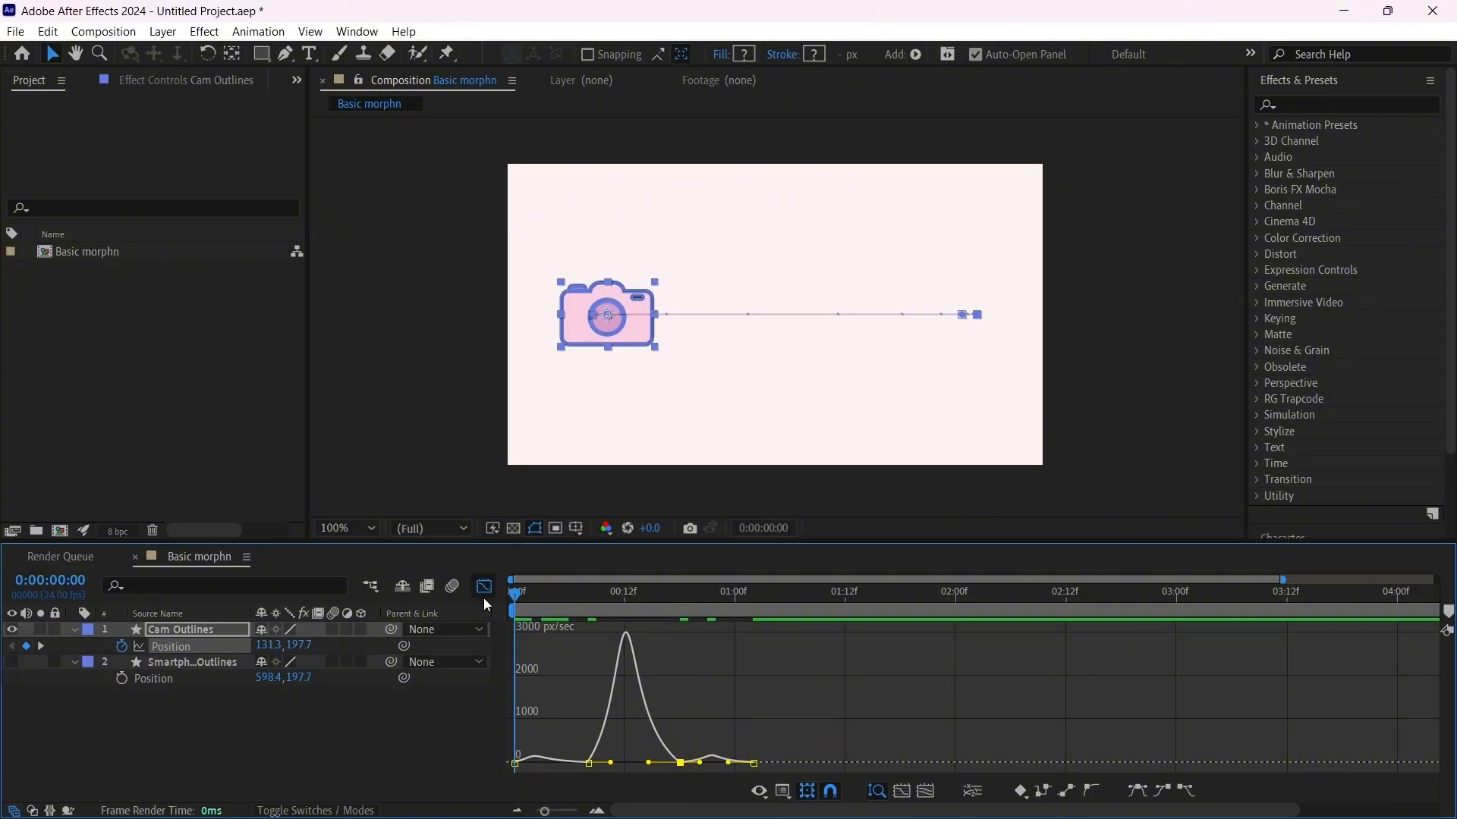
key(space)
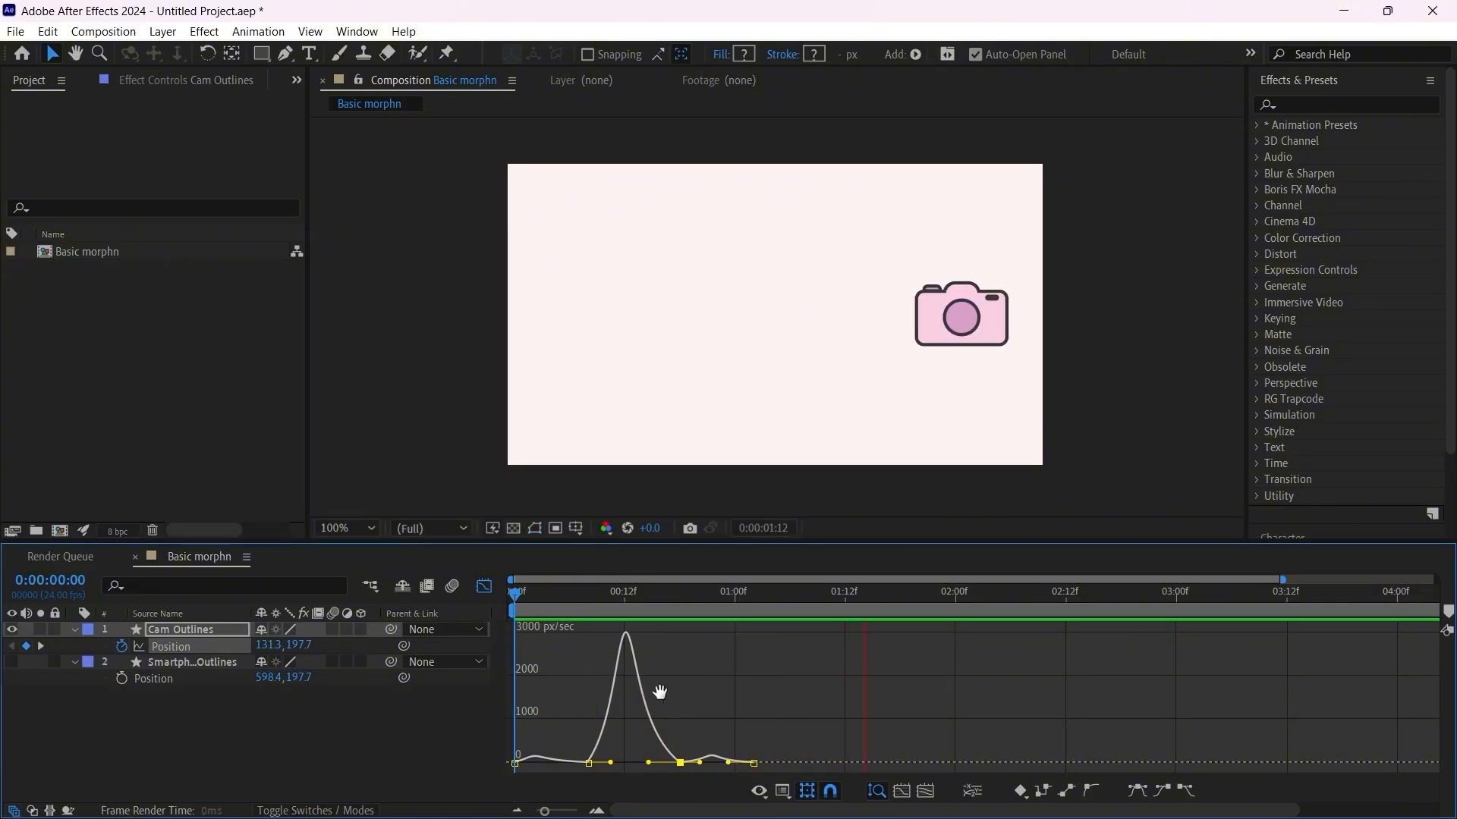
key(space)
key(Home)
key(space)
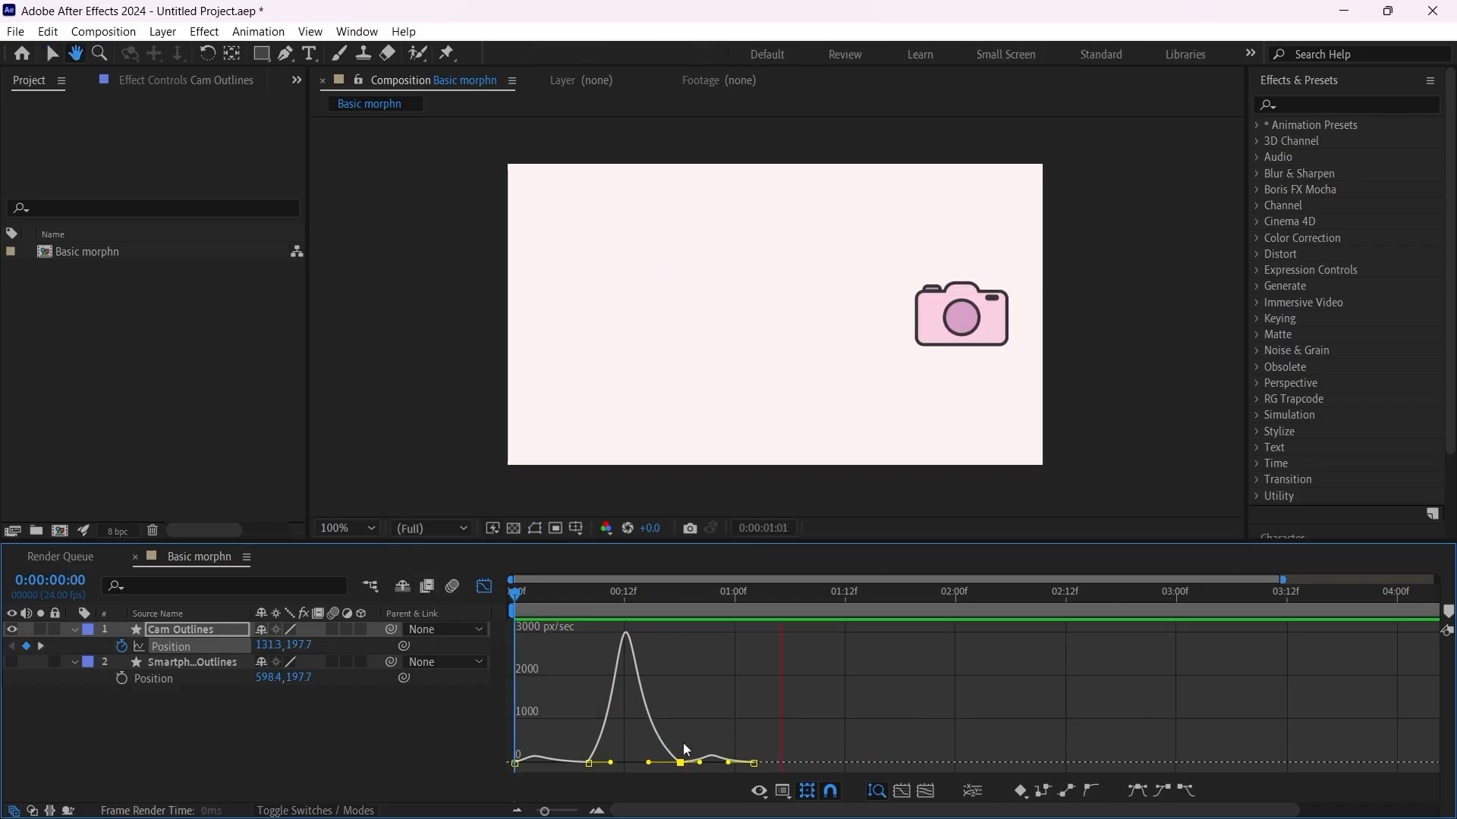
key(space)
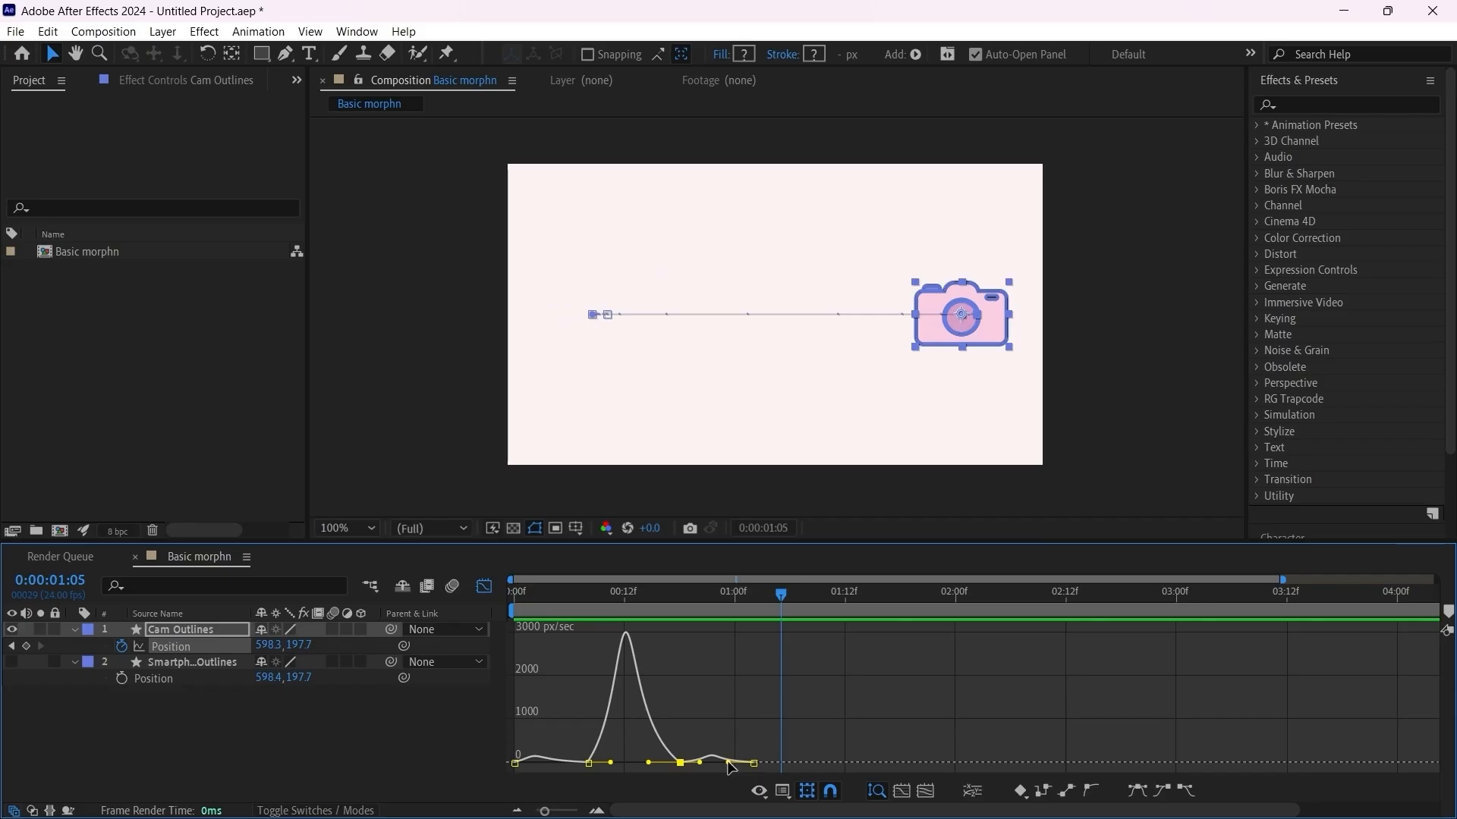
Step: Tweak the speed graph's influence handles between the frame 18 and final camera Position keyframes, and play the animation to check it
drag(728, 762, 722, 762)
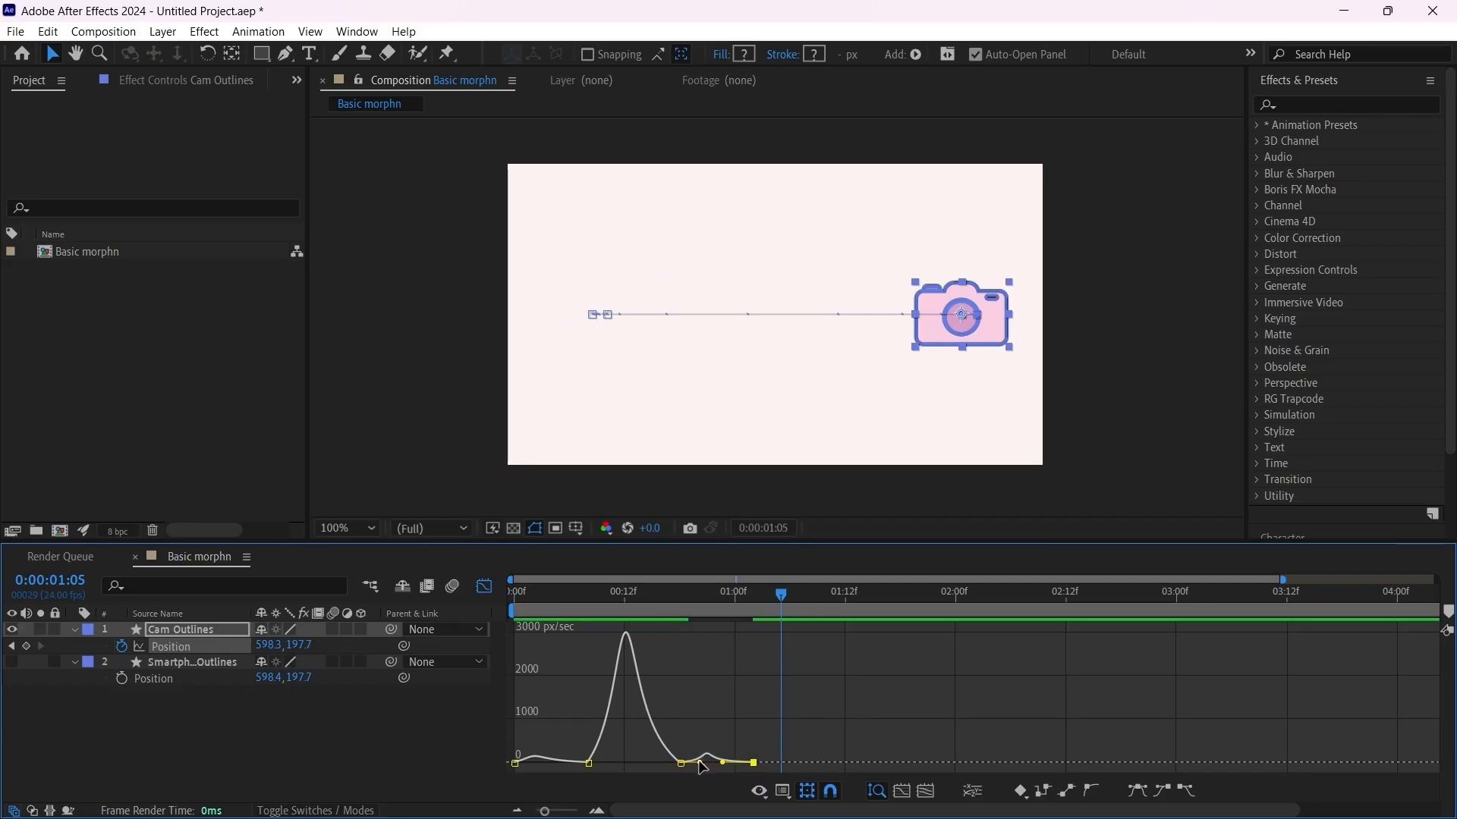
drag(699, 763, 696, 762)
key(Home)
key(space)
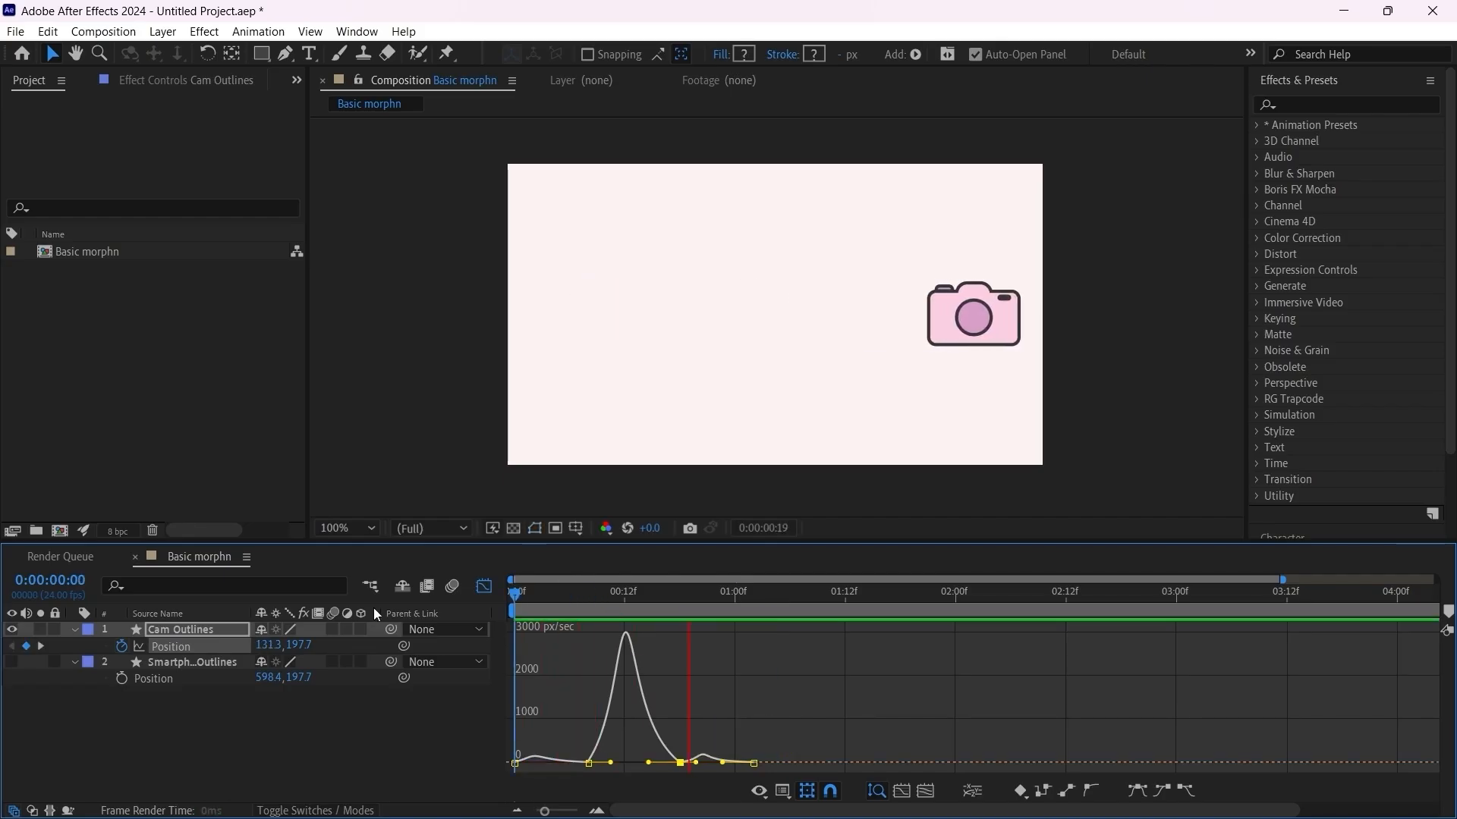
key(space)
click(483, 589)
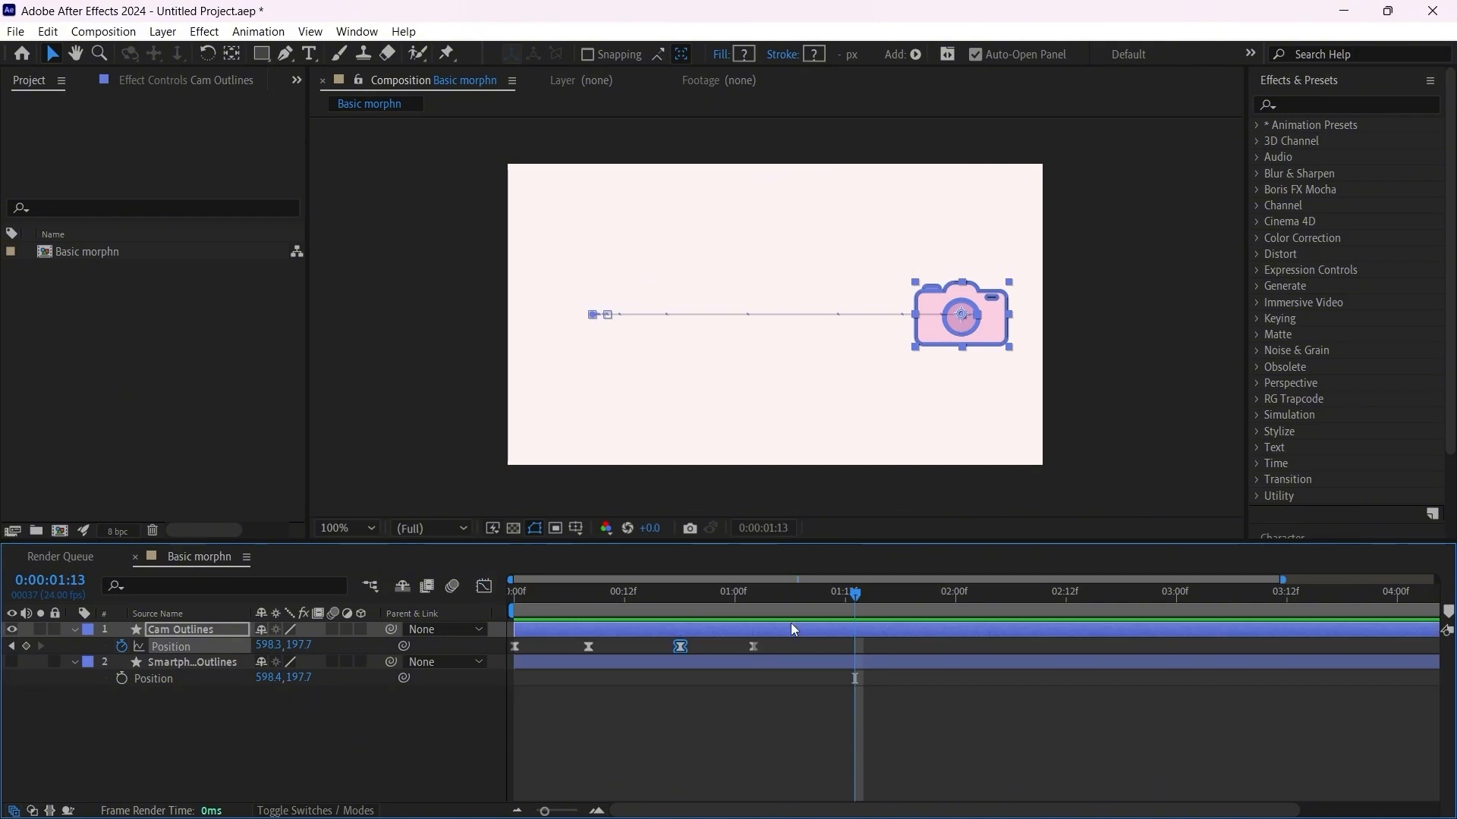
Step: Move the camera's final Position keyframe to 0:00:01:11 for a slower settle, and play the animation from the first frame
click(690, 590)
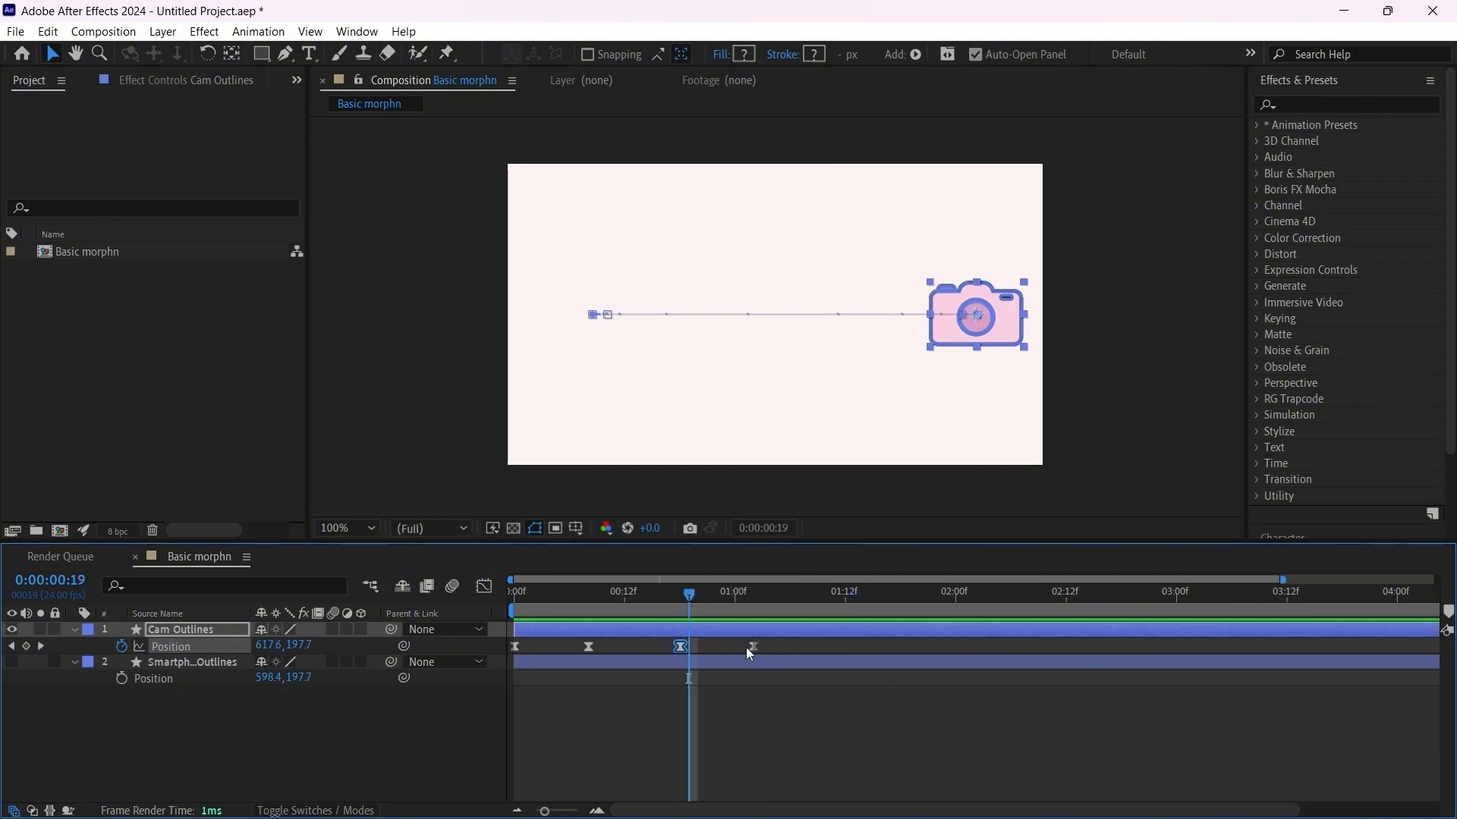
drag(754, 647, 782, 646)
drag(786, 648, 804, 648)
drag(654, 587, 434, 588)
key(space)
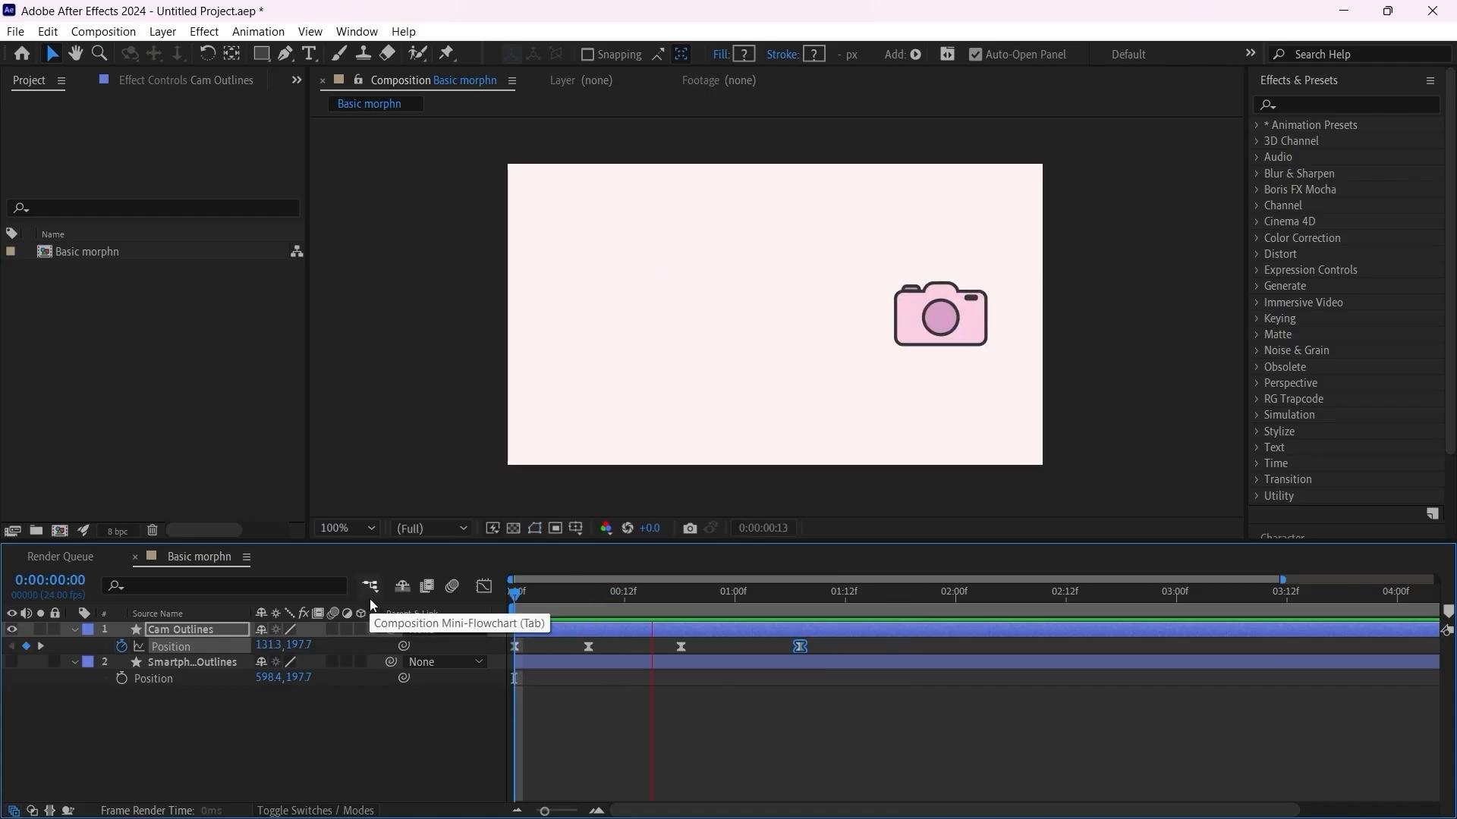
key(space)
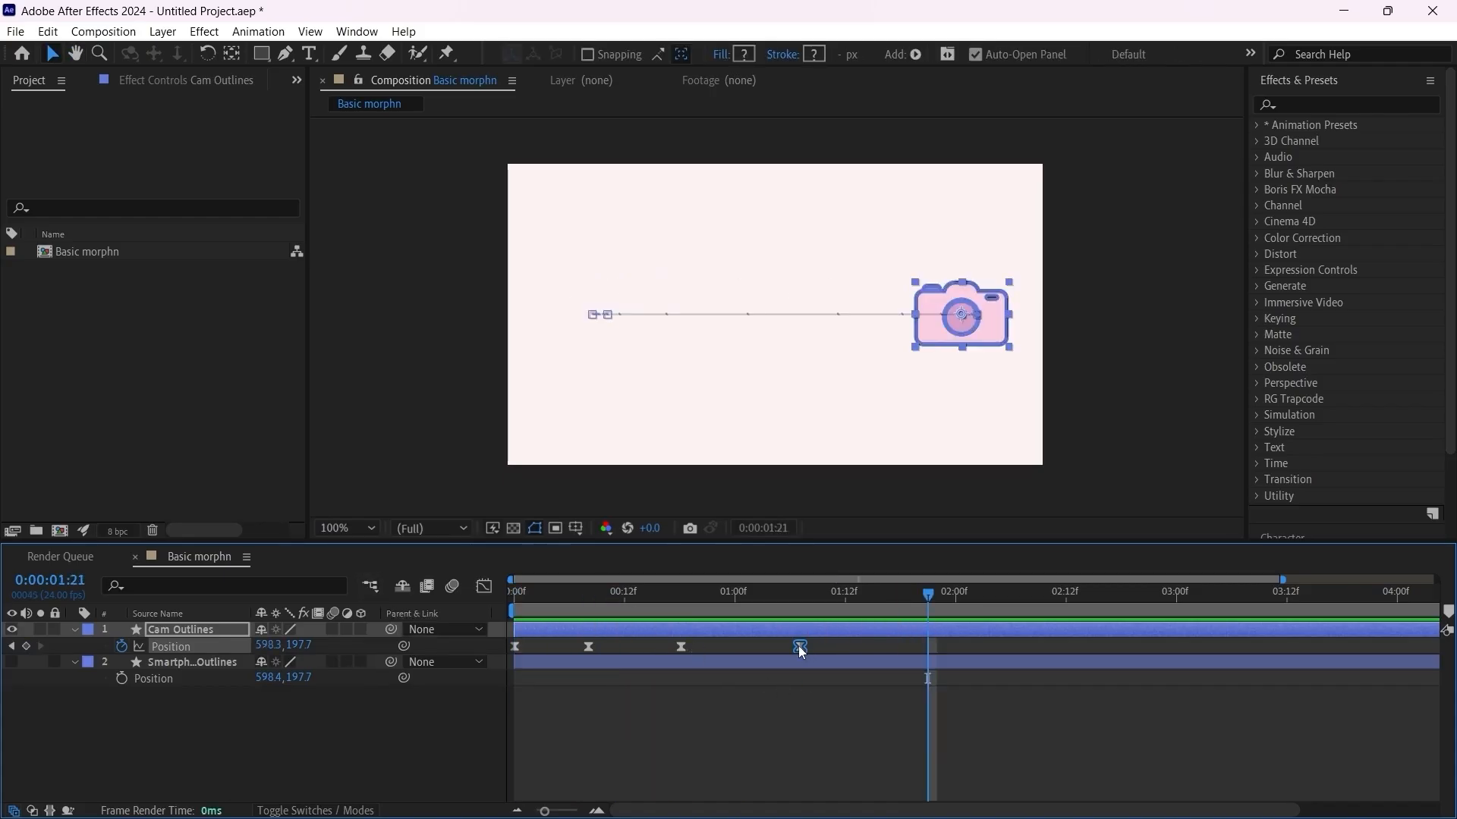
drag(802, 652, 835, 649)
drag(650, 595, 458, 594)
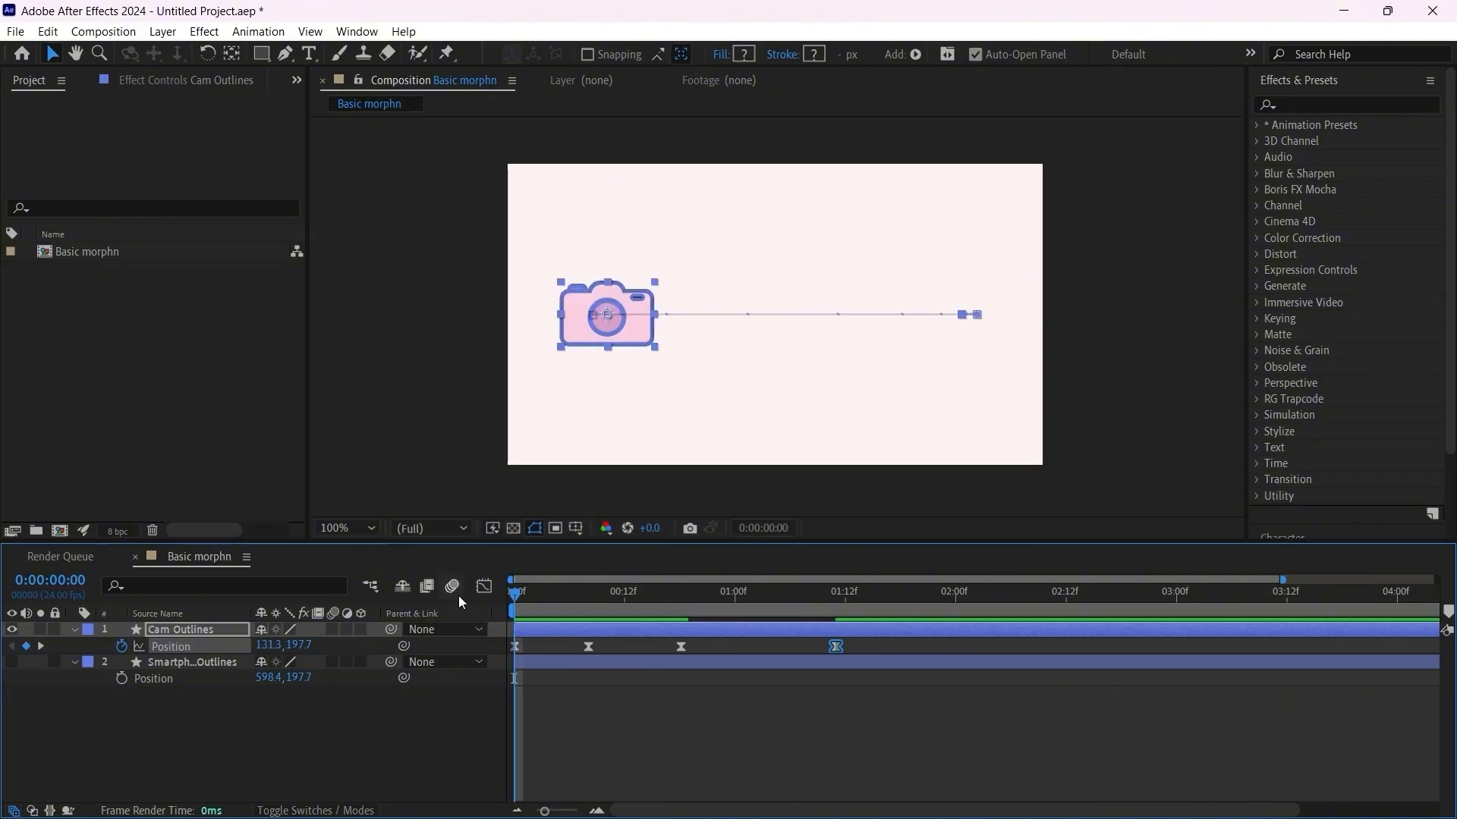
key(space)
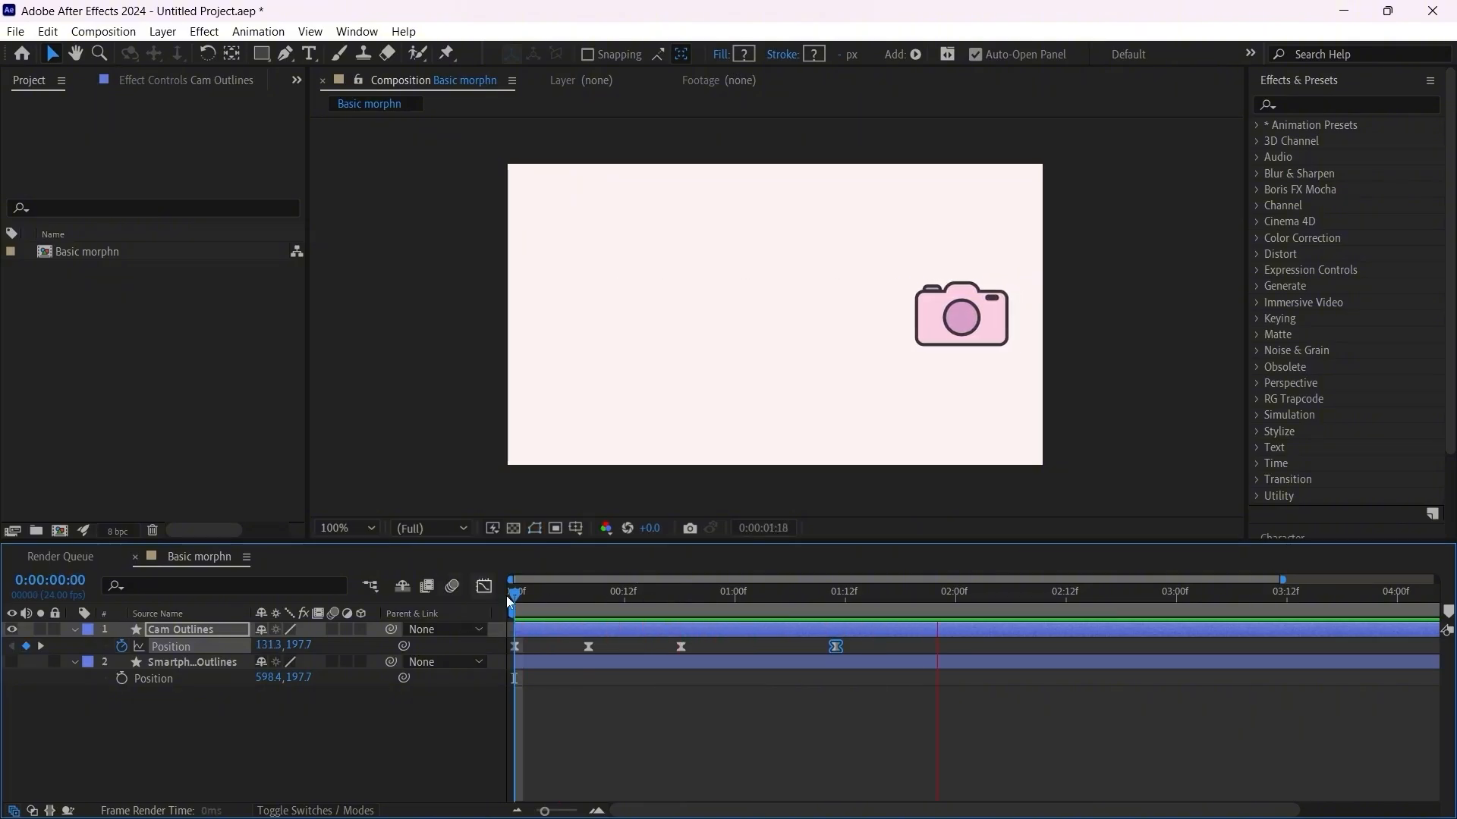
key(space)
key(space)
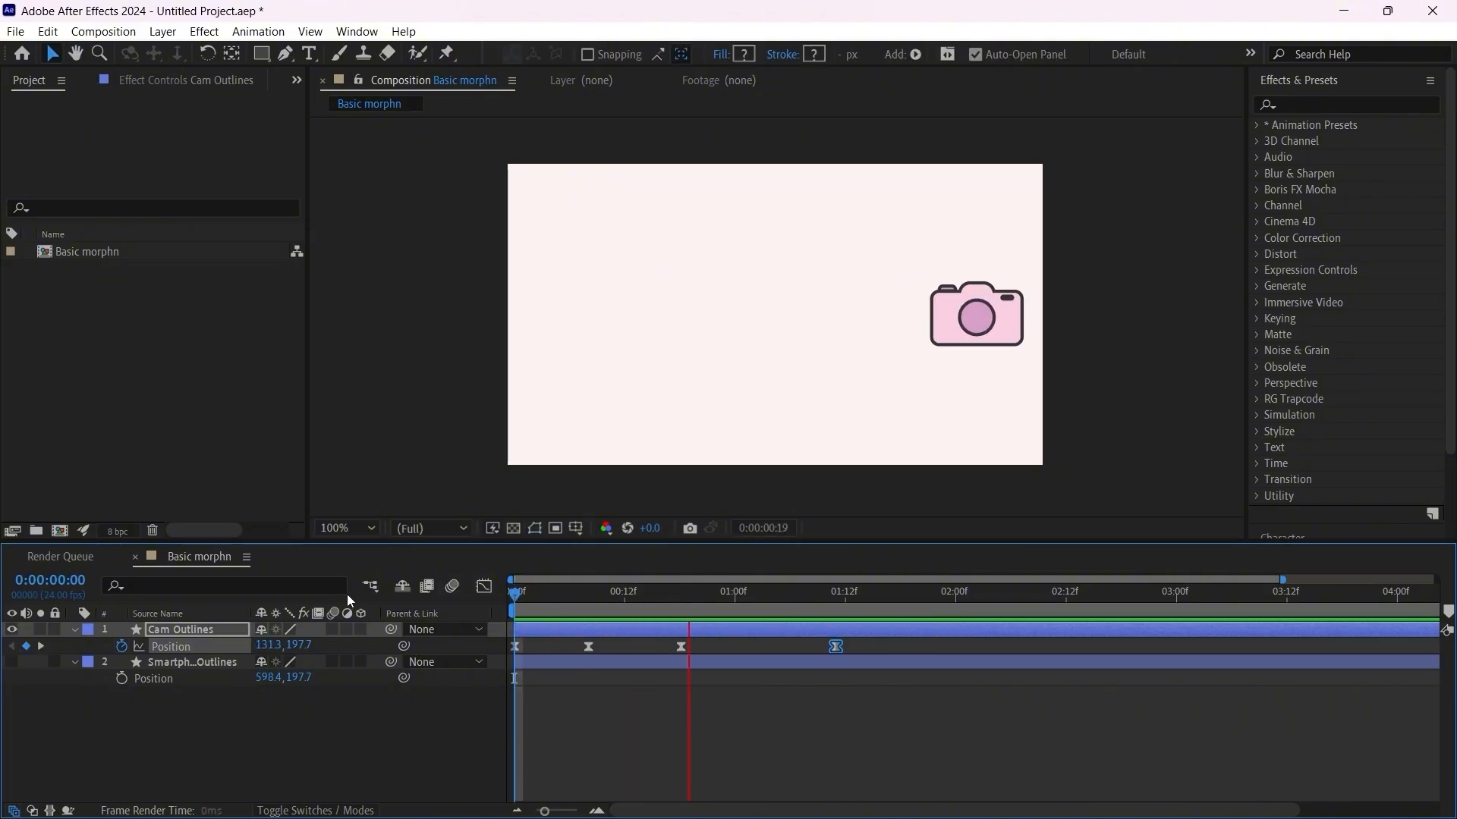
Step: Add camera Rotation keyframes at 0° at the first frame, frame 8, frame 18 and 0:00:01:11, matching the Position keyframes
drag(525, 595, 508, 619)
key(r)
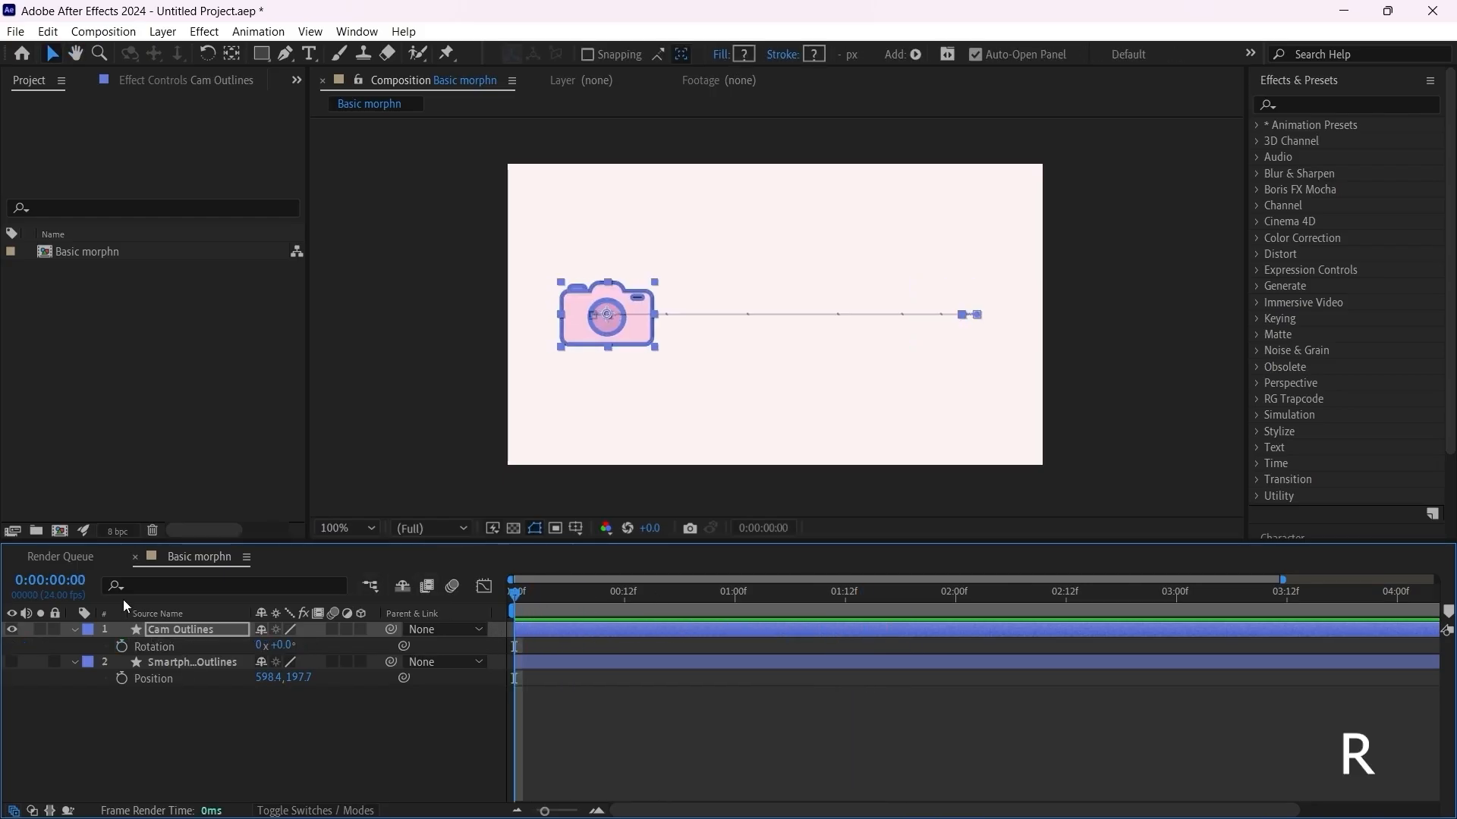
click(122, 647)
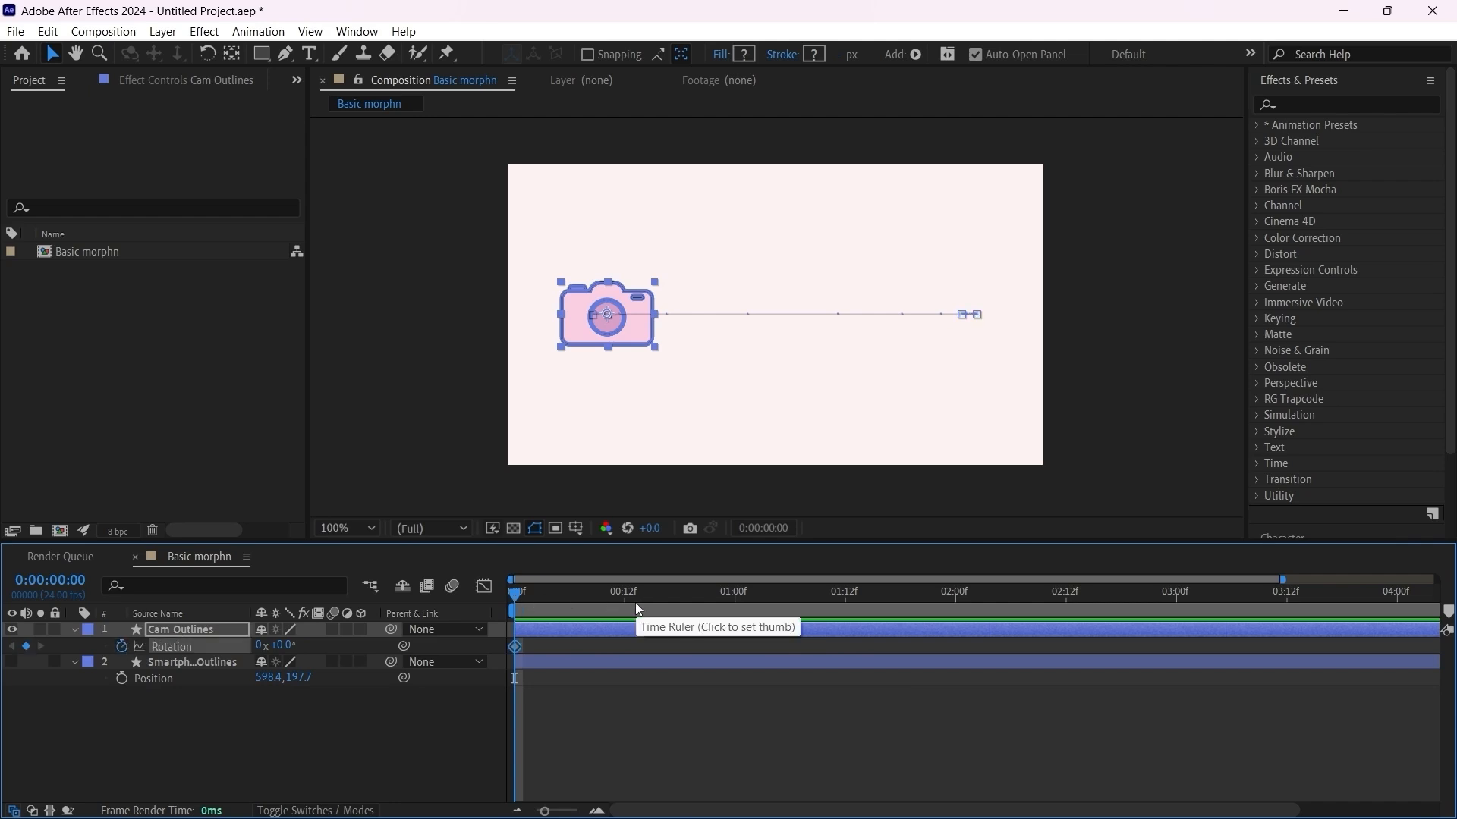
key(u)
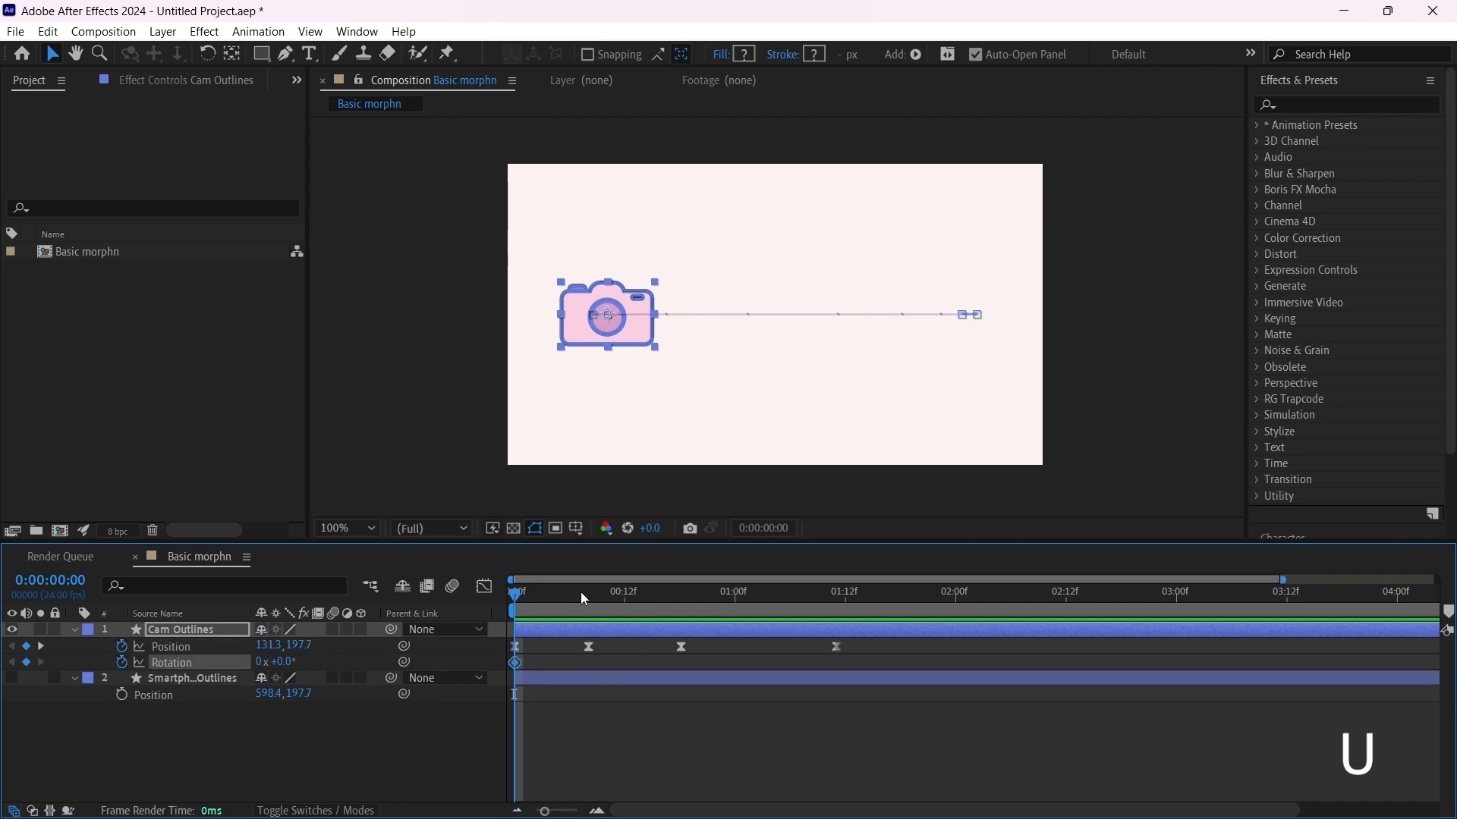
click(593, 597)
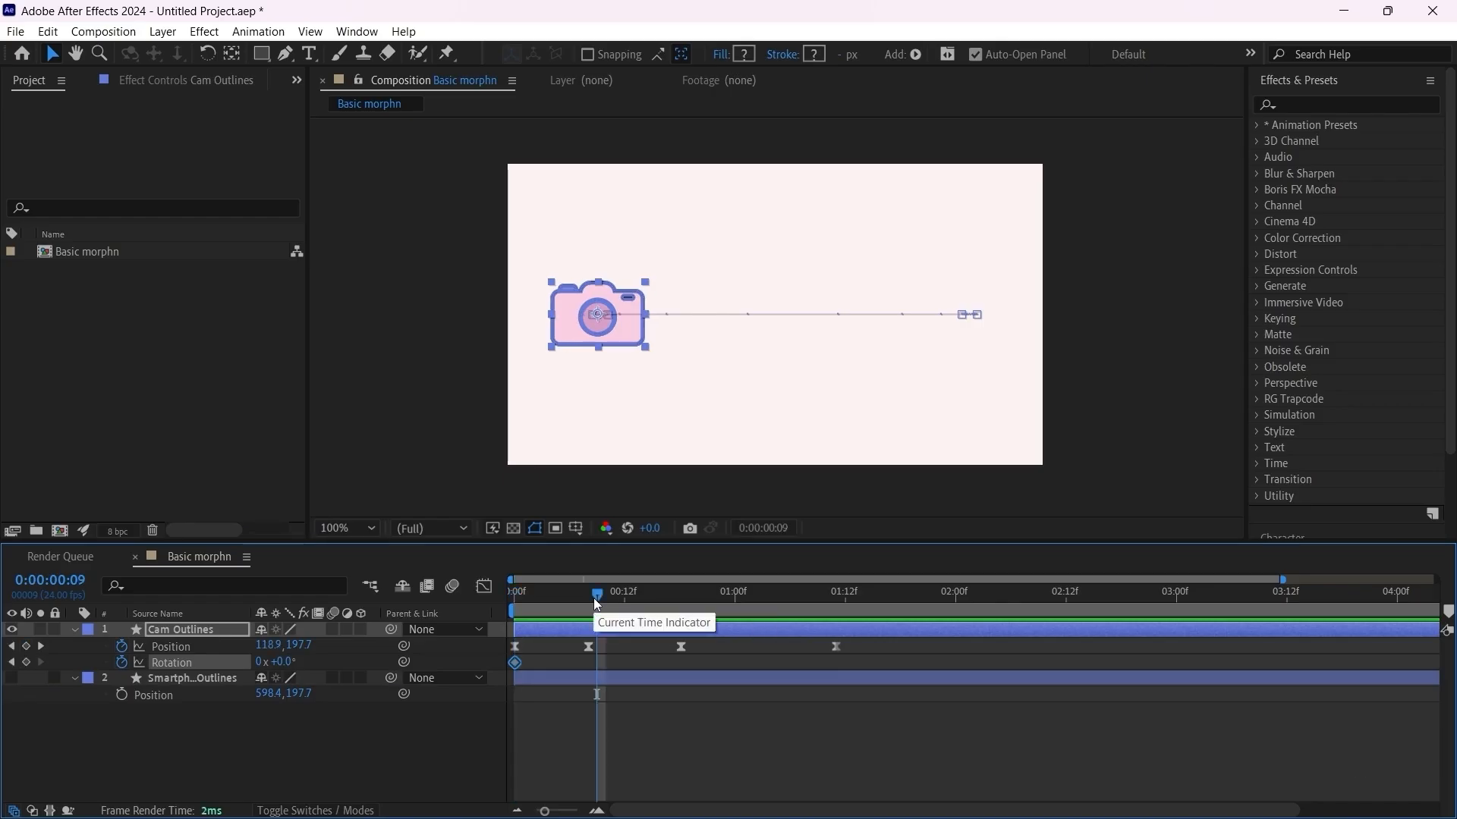
click(26, 663)
drag(695, 588, 677, 594)
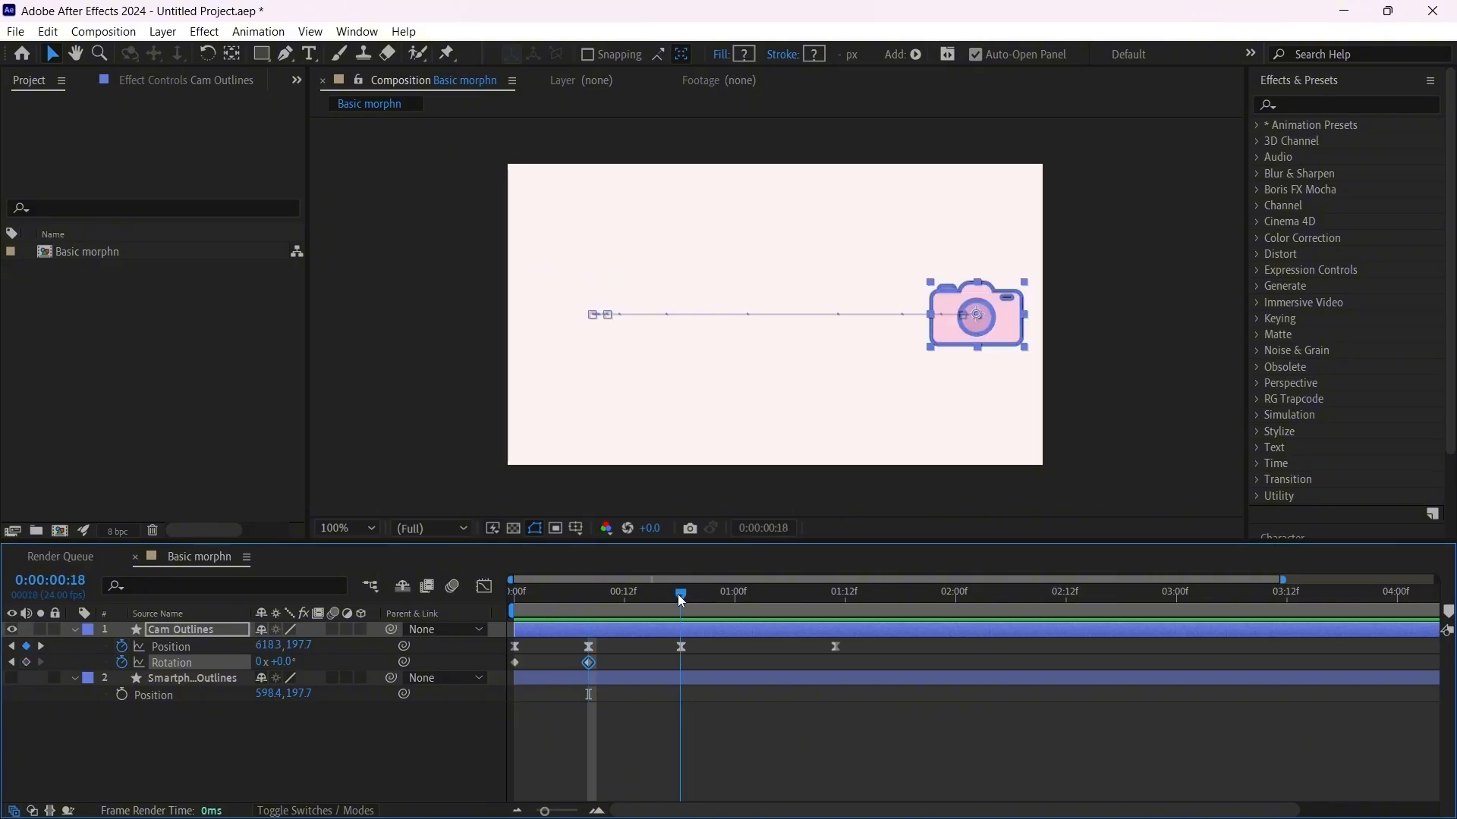
click(25, 663)
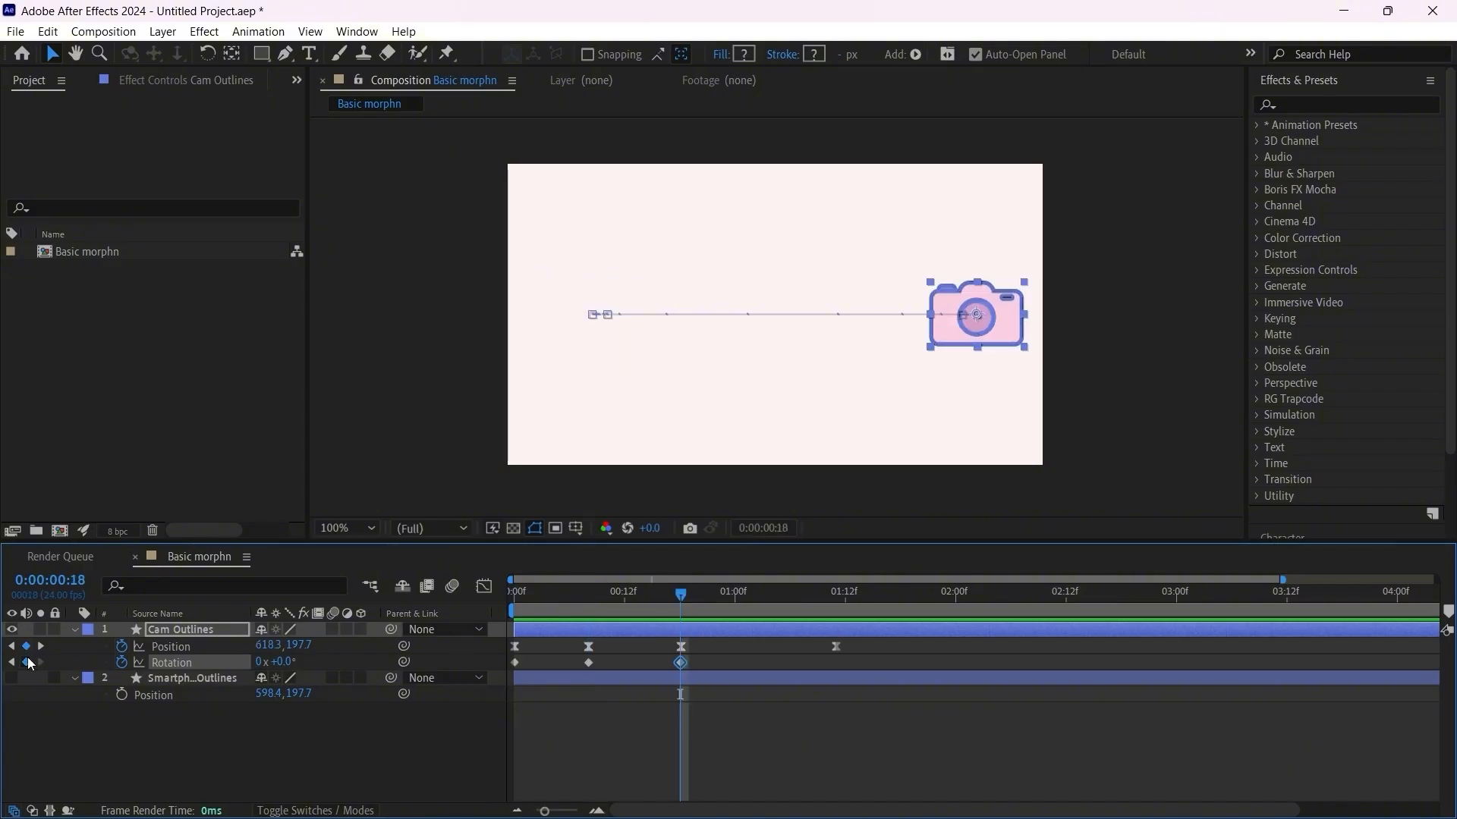
click(838, 594)
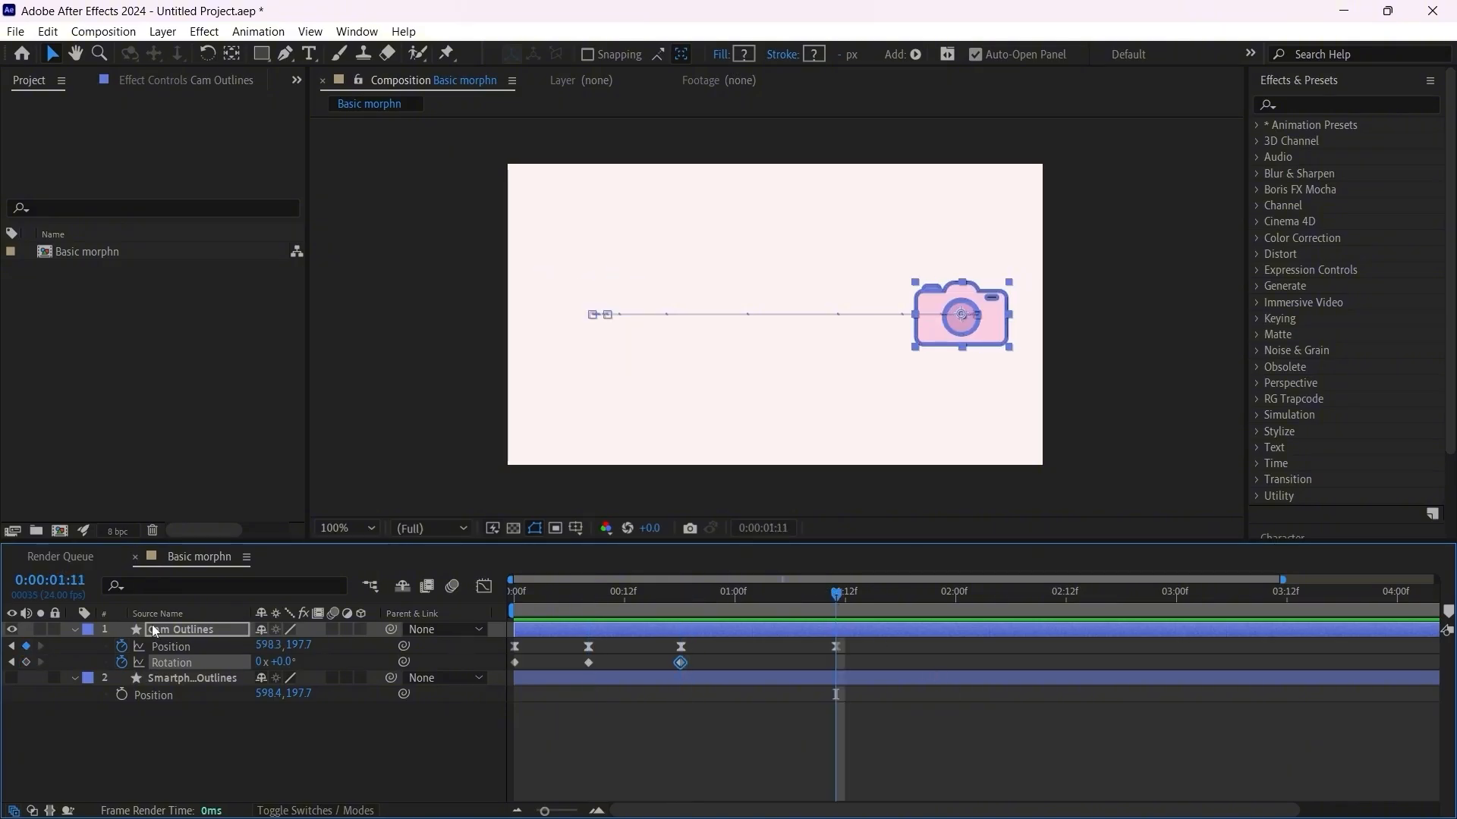
click(26, 663)
Step: Set the camera's Rotation to -6° at the frame 8 keyframe and 6° at the frame 18 keyframe
drag(600, 597, 589, 595)
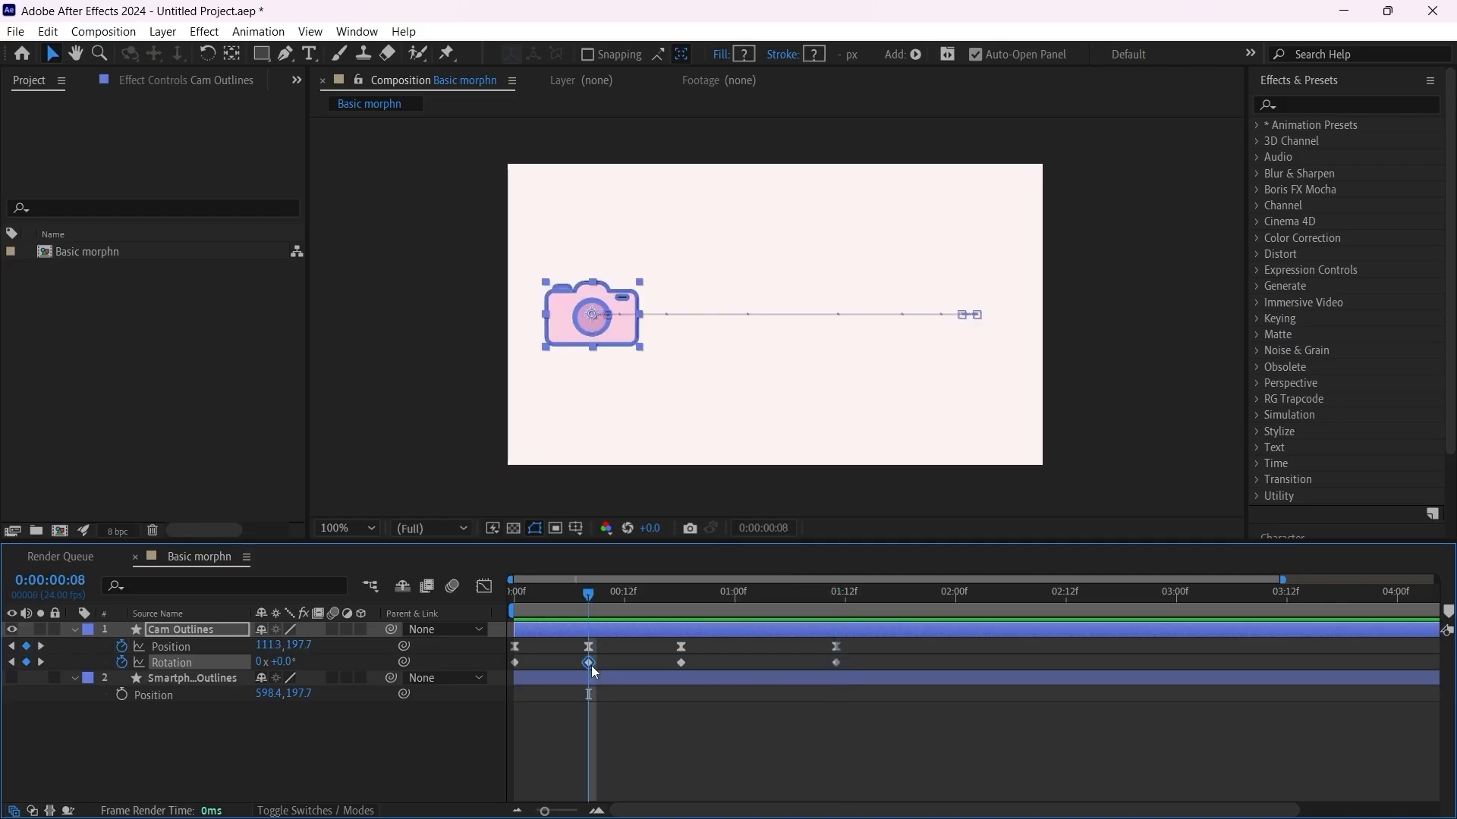
click(289, 663)
text(-6)
key(Return)
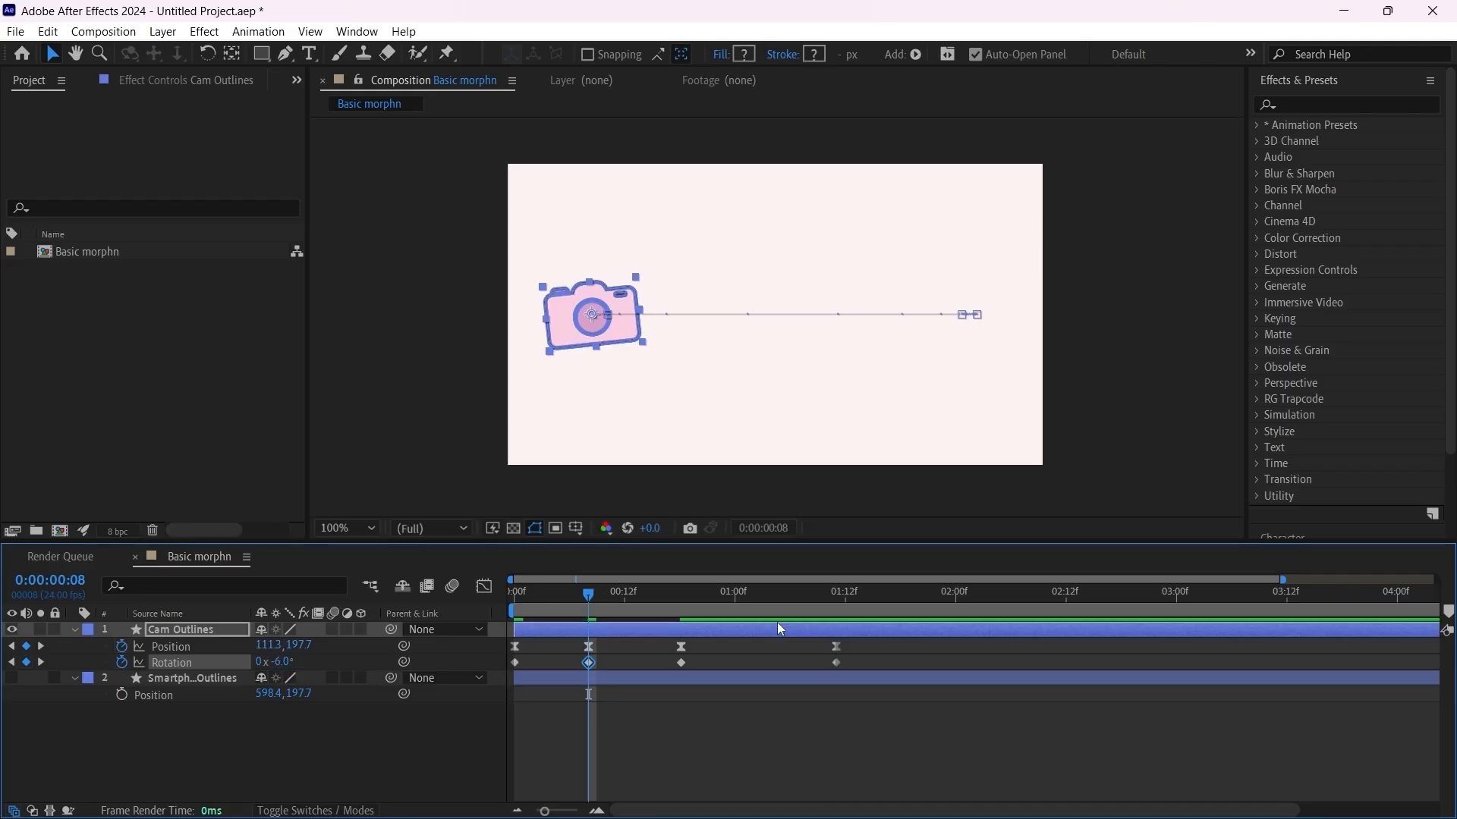
drag(668, 613, 683, 607)
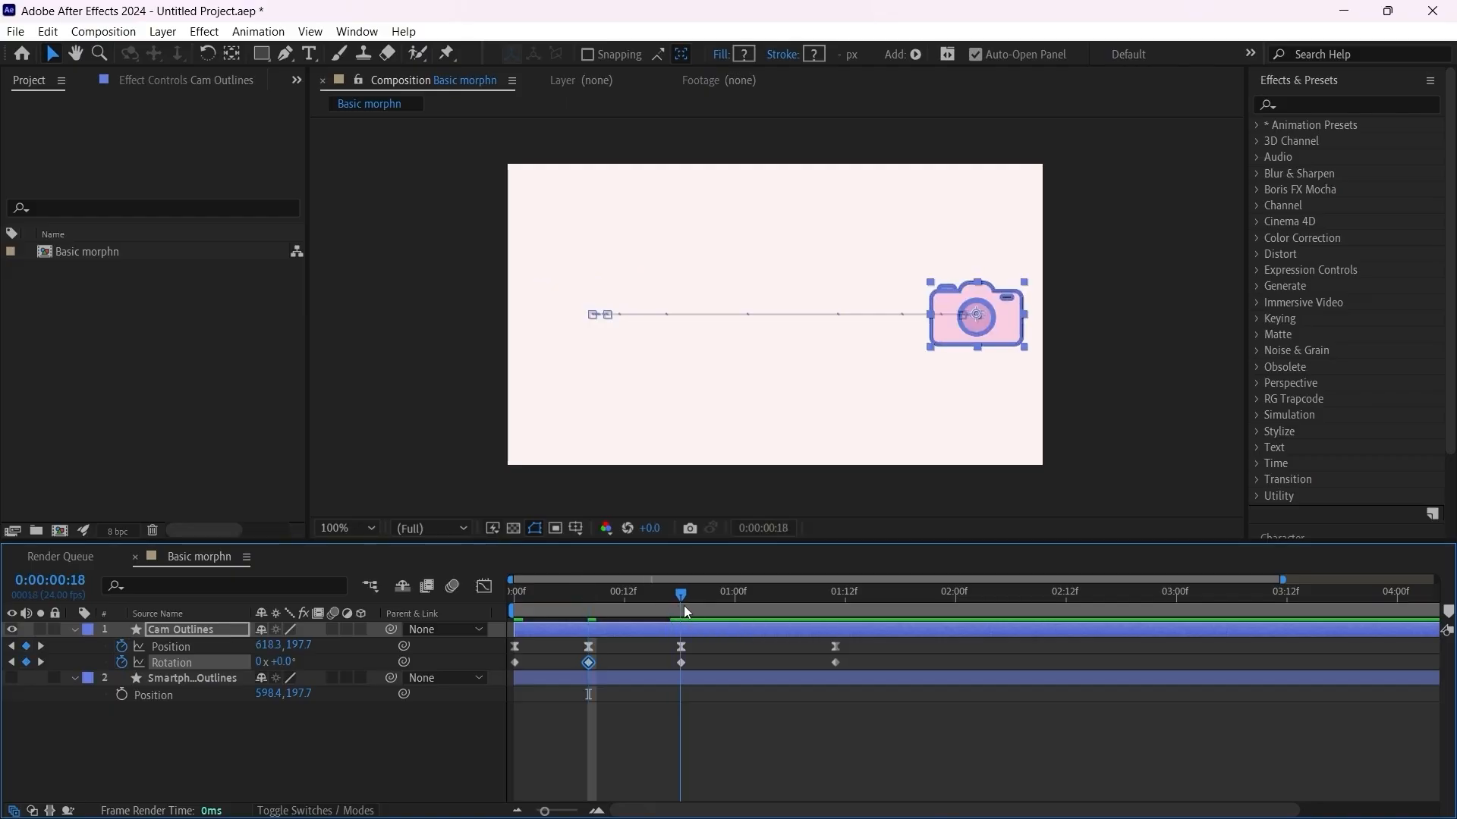
click(682, 664)
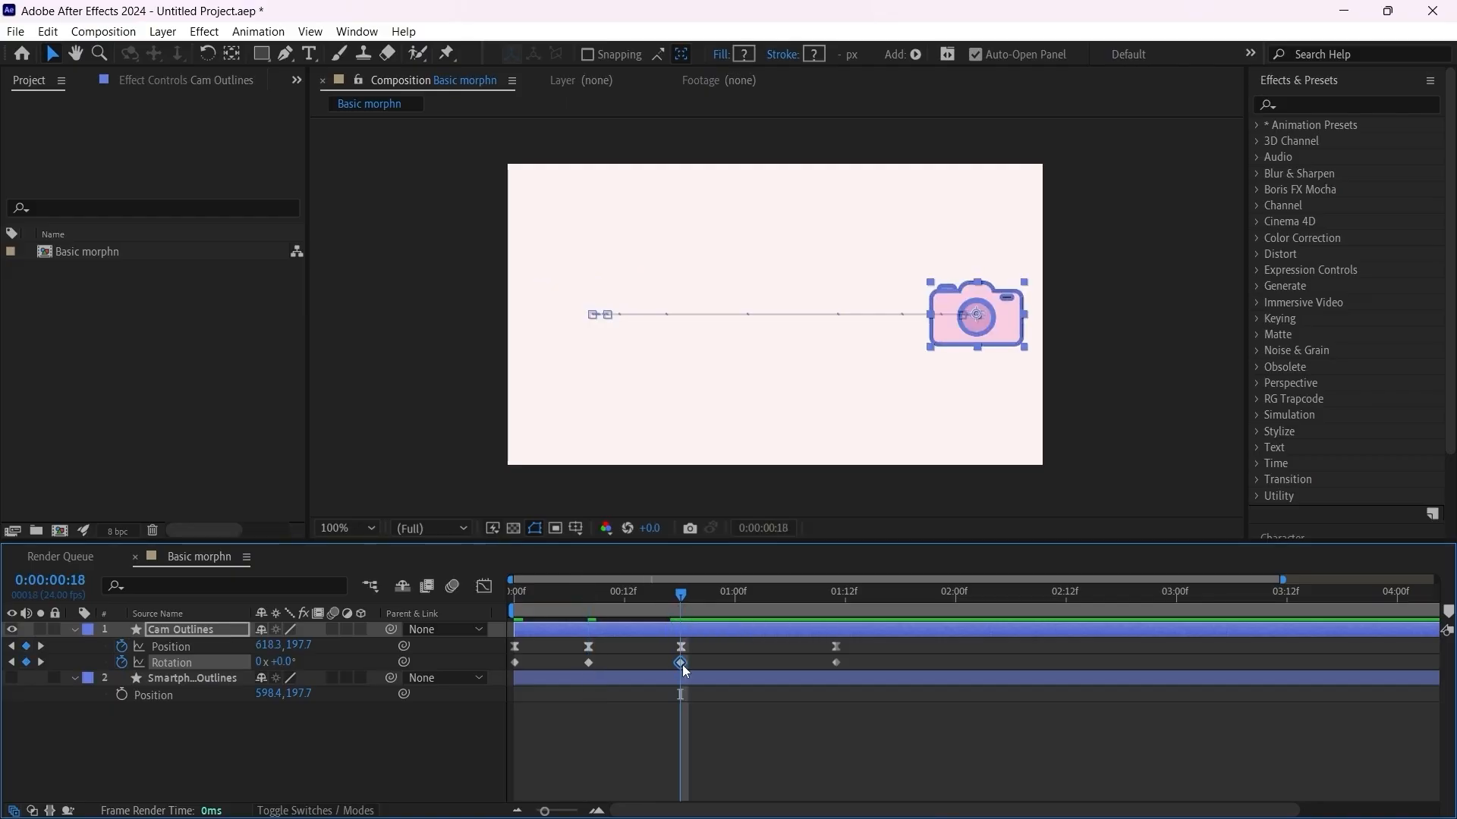
click(292, 662)
text(6)
key(Return)
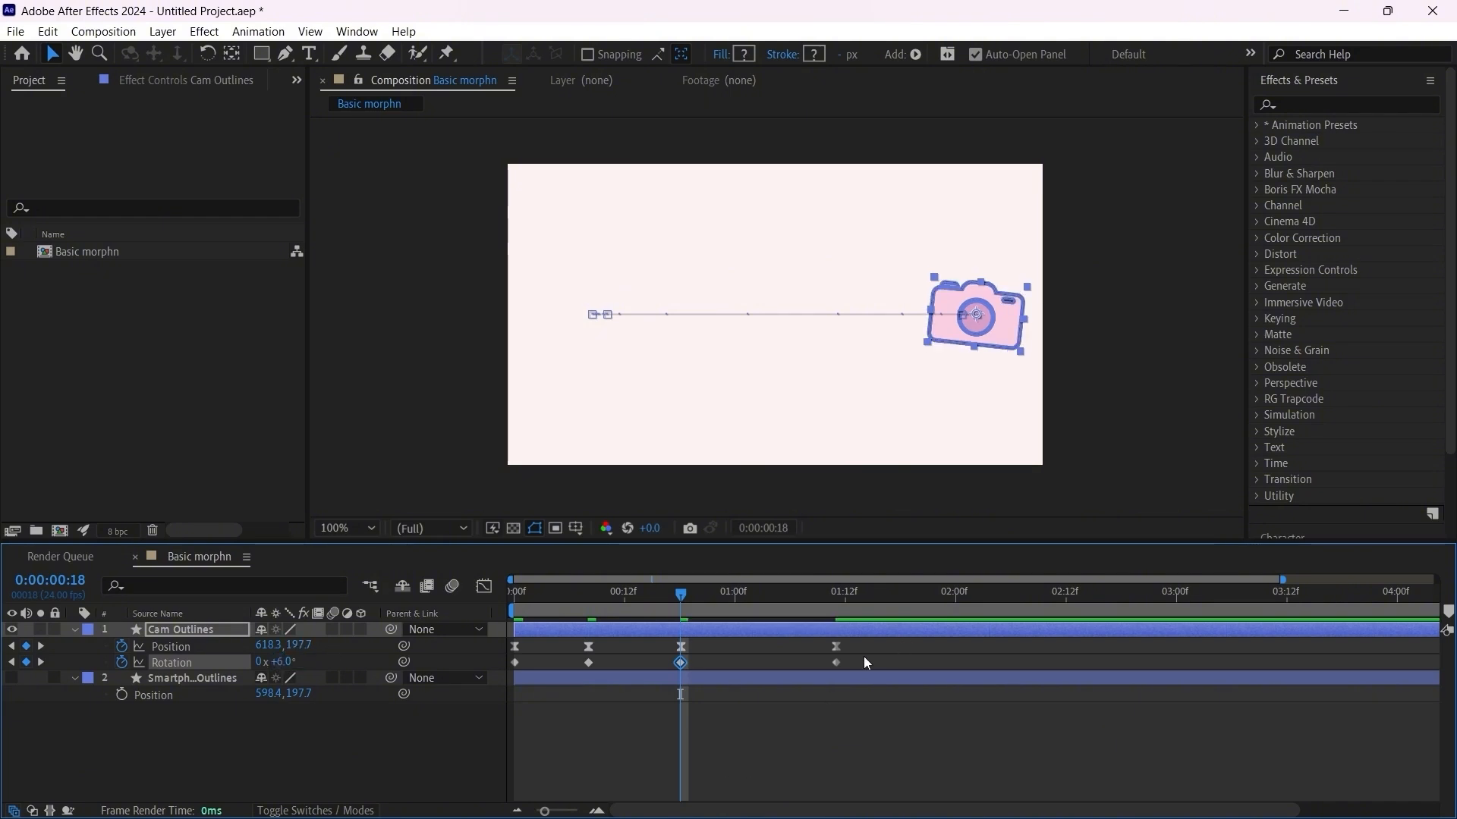
Step: Apply Easy Ease to all four camera Rotation keyframes and shape their speed graph into a steep peak between frames 8 and 18
drag(864, 657, 498, 693)
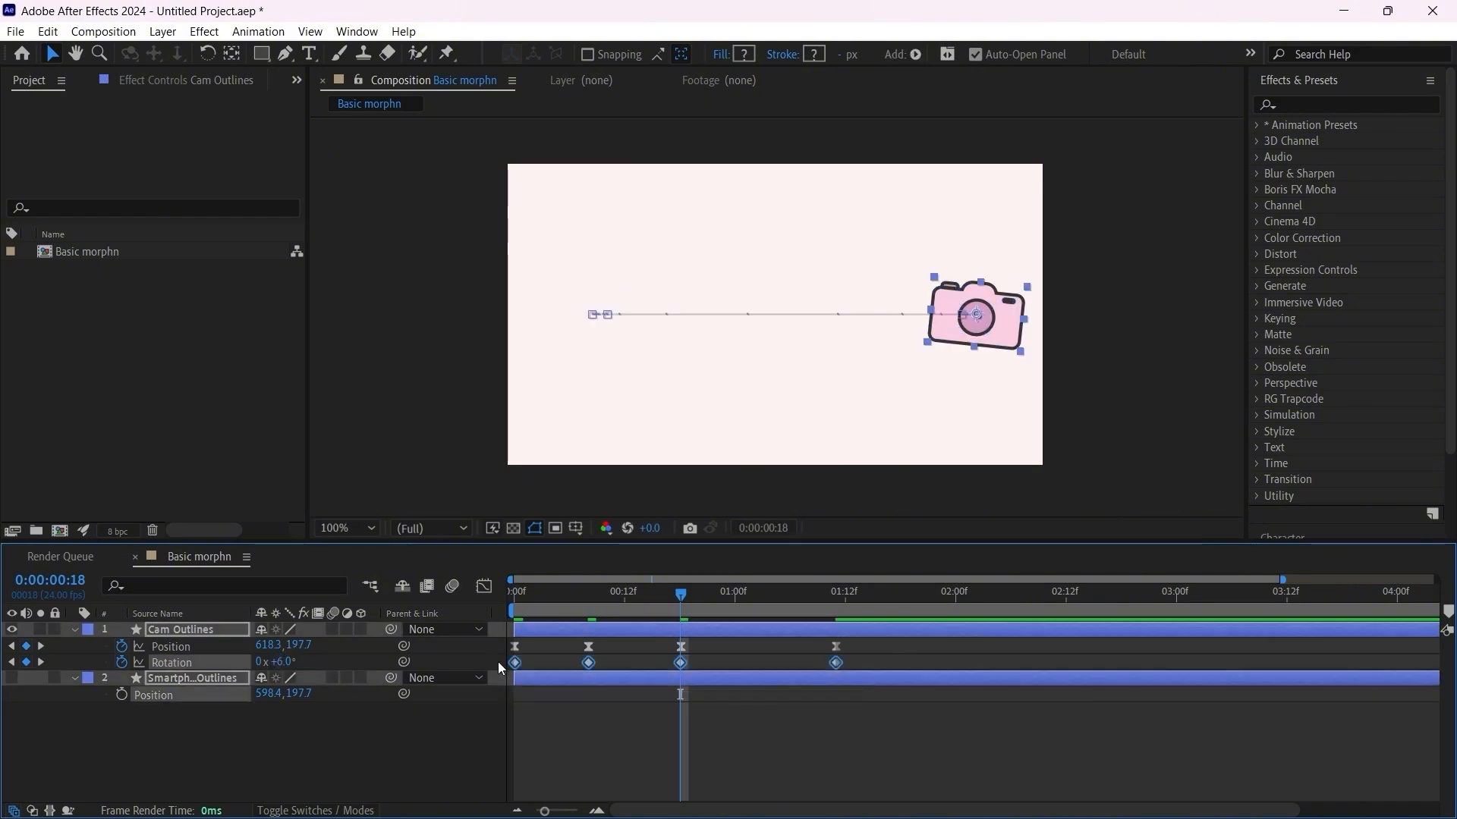
key(F9)
click(493, 593)
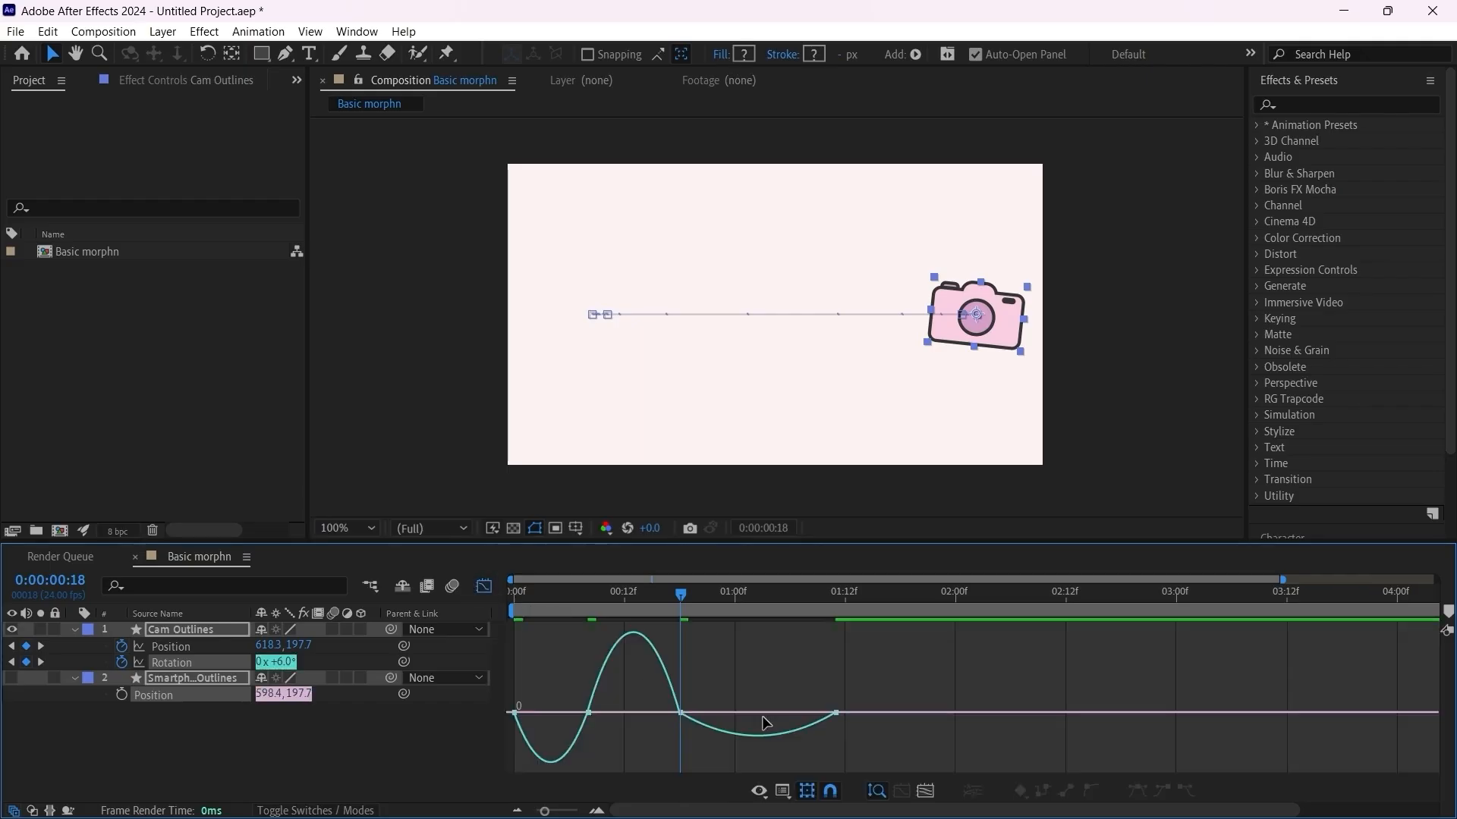
drag(731, 668, 554, 733)
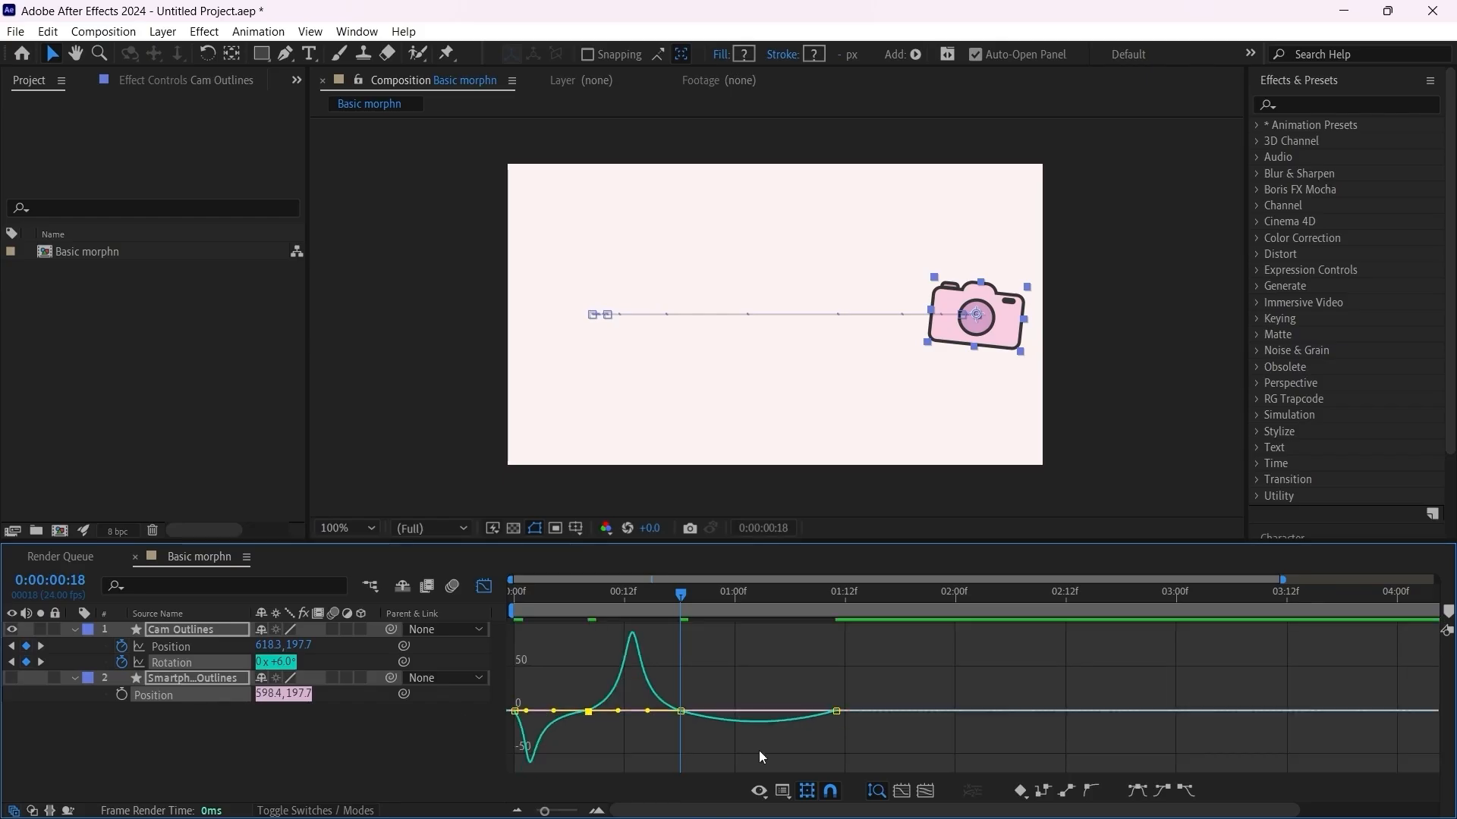
Step: Adjust the Rotation speed graph's influence handles so the last segment dips just after frame 18 and the first just before frame 8
click(680, 712)
drag(809, 713, 762, 708)
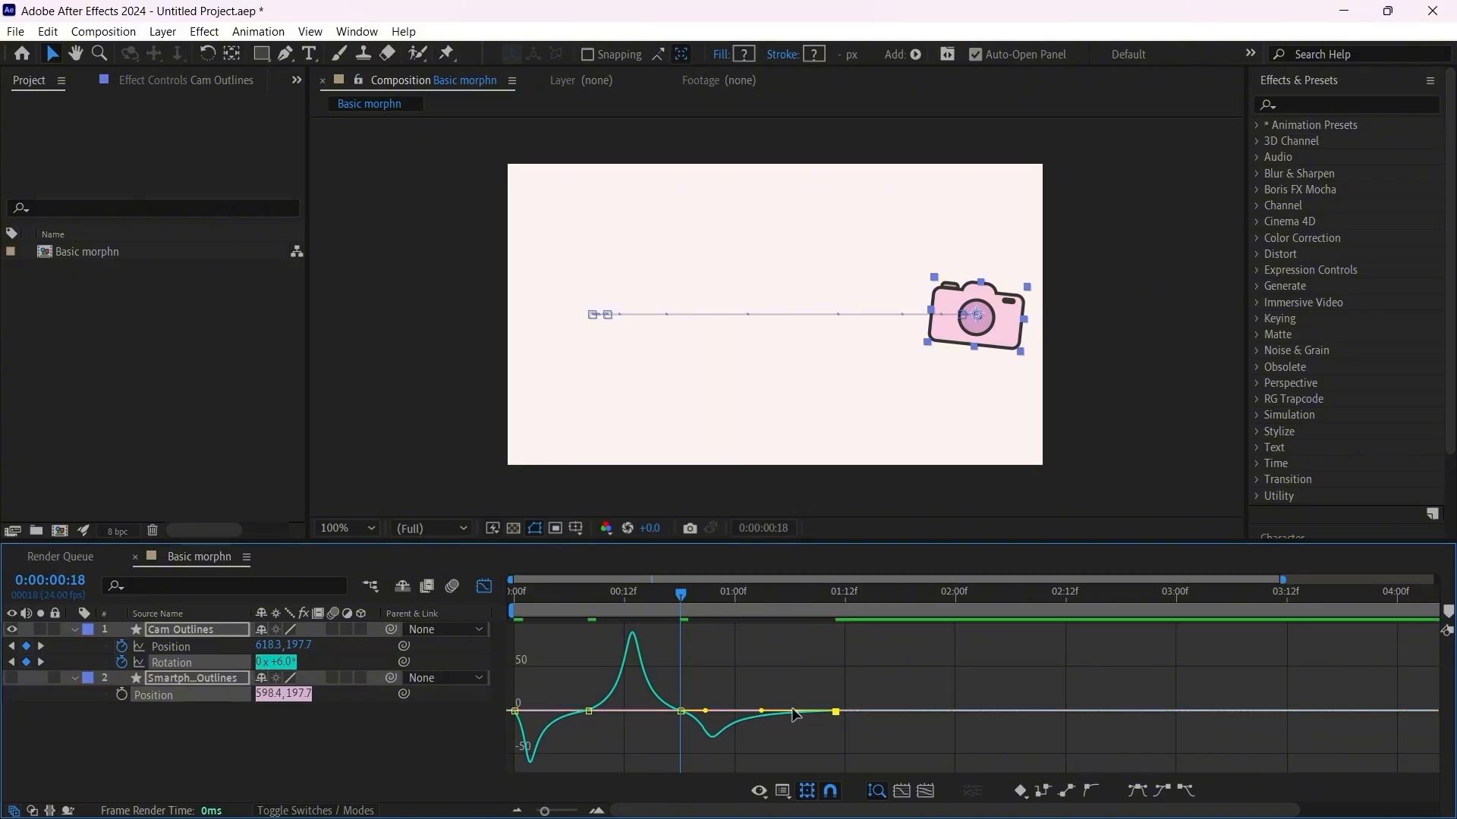
click(515, 711)
drag(527, 711, 582, 678)
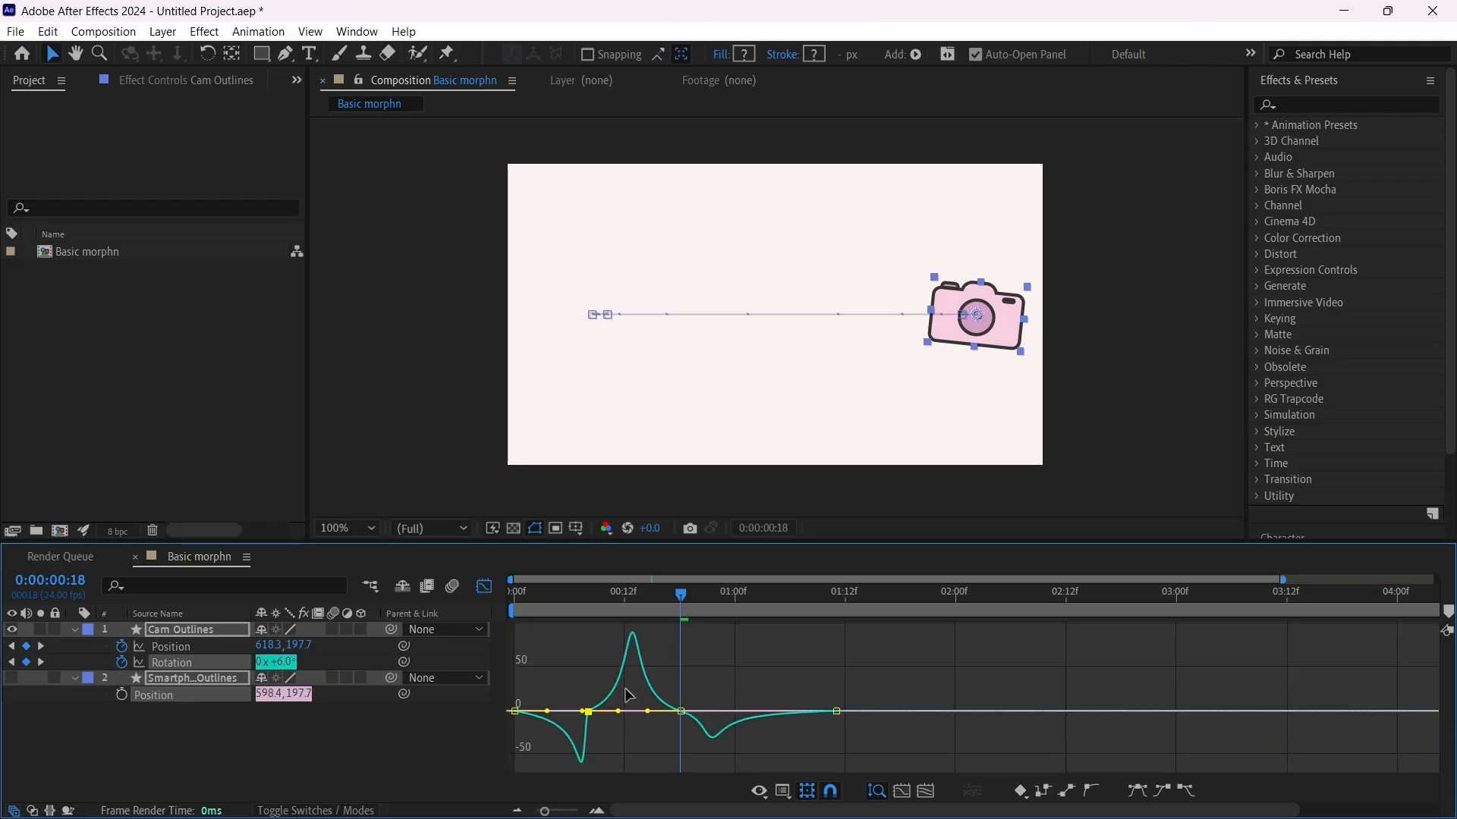
Step: Play the animation from the first frame twice to check the camera's tilt, and close the graph view
drag(590, 598, 414, 599)
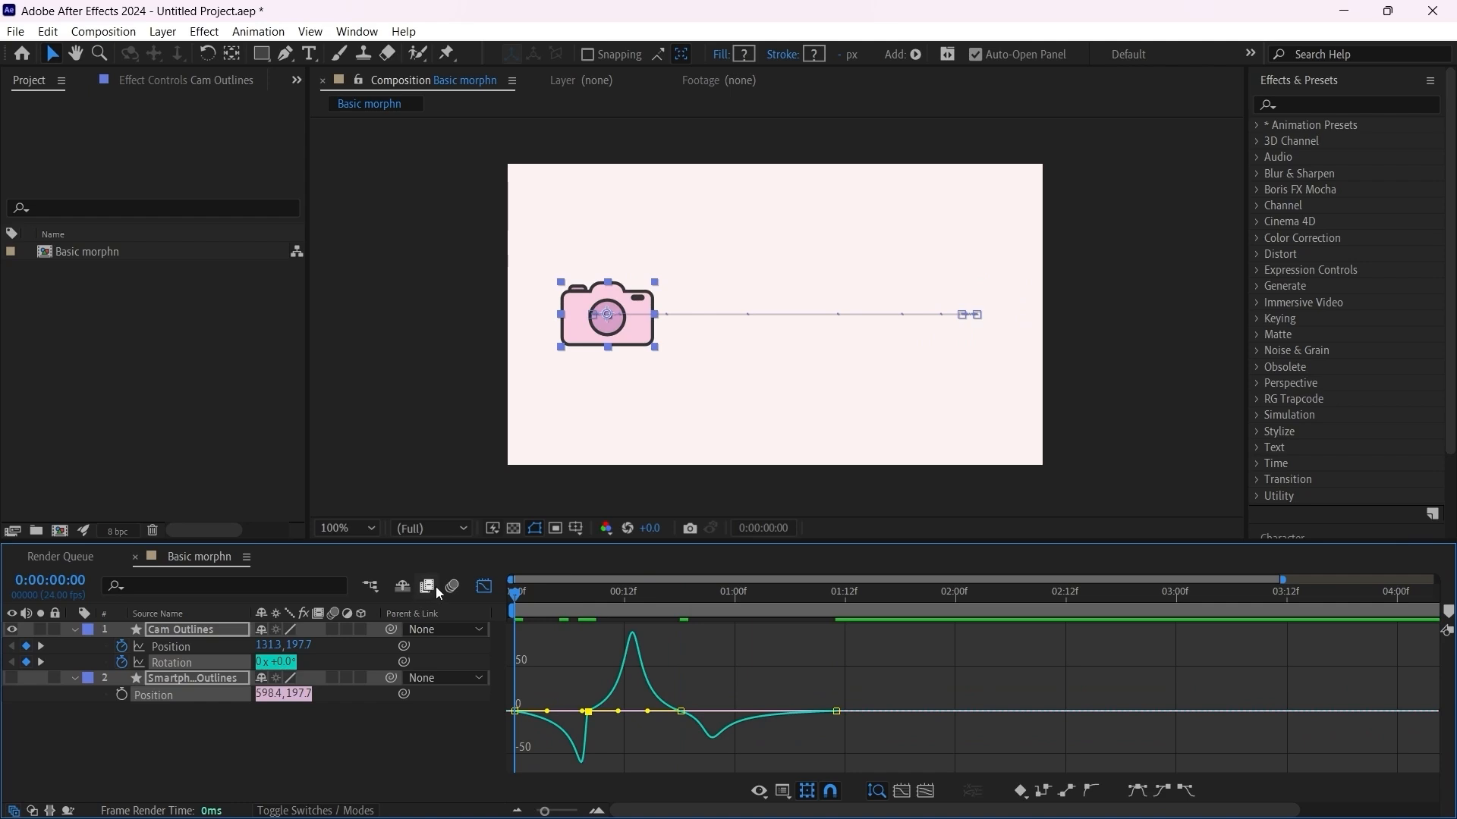
key(space)
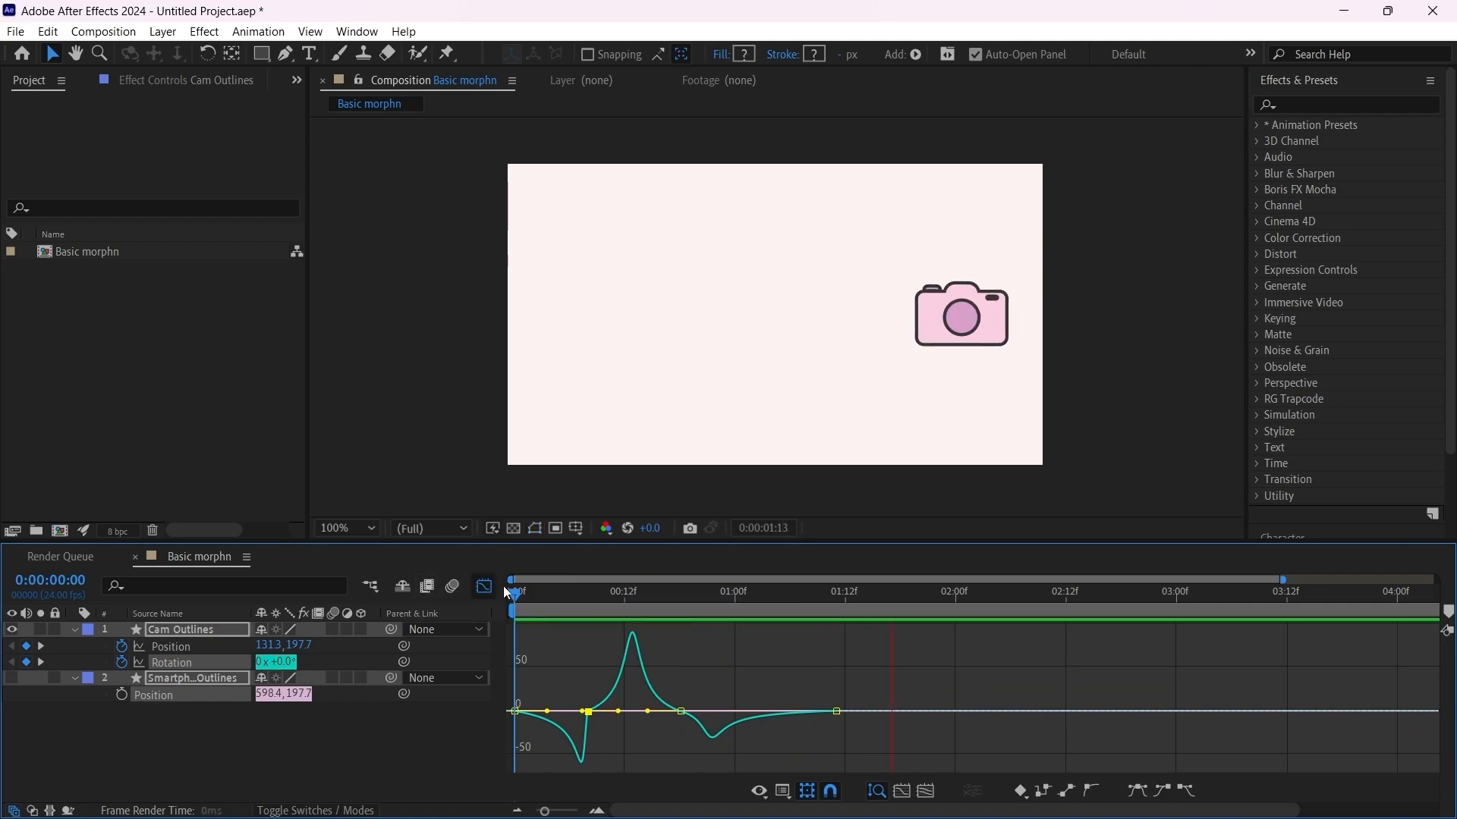
key(space)
key(space)
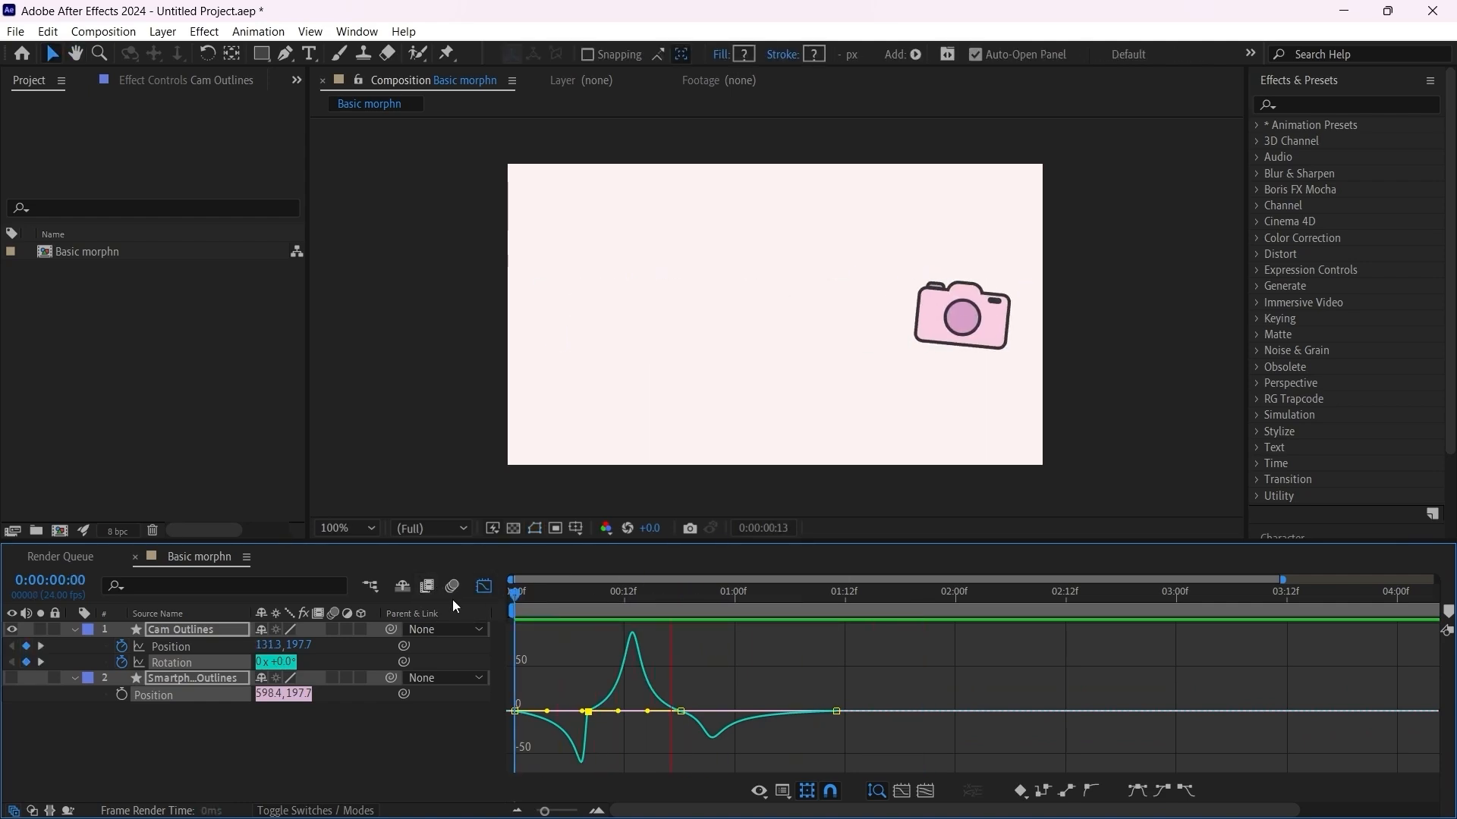
key(space)
click(480, 591)
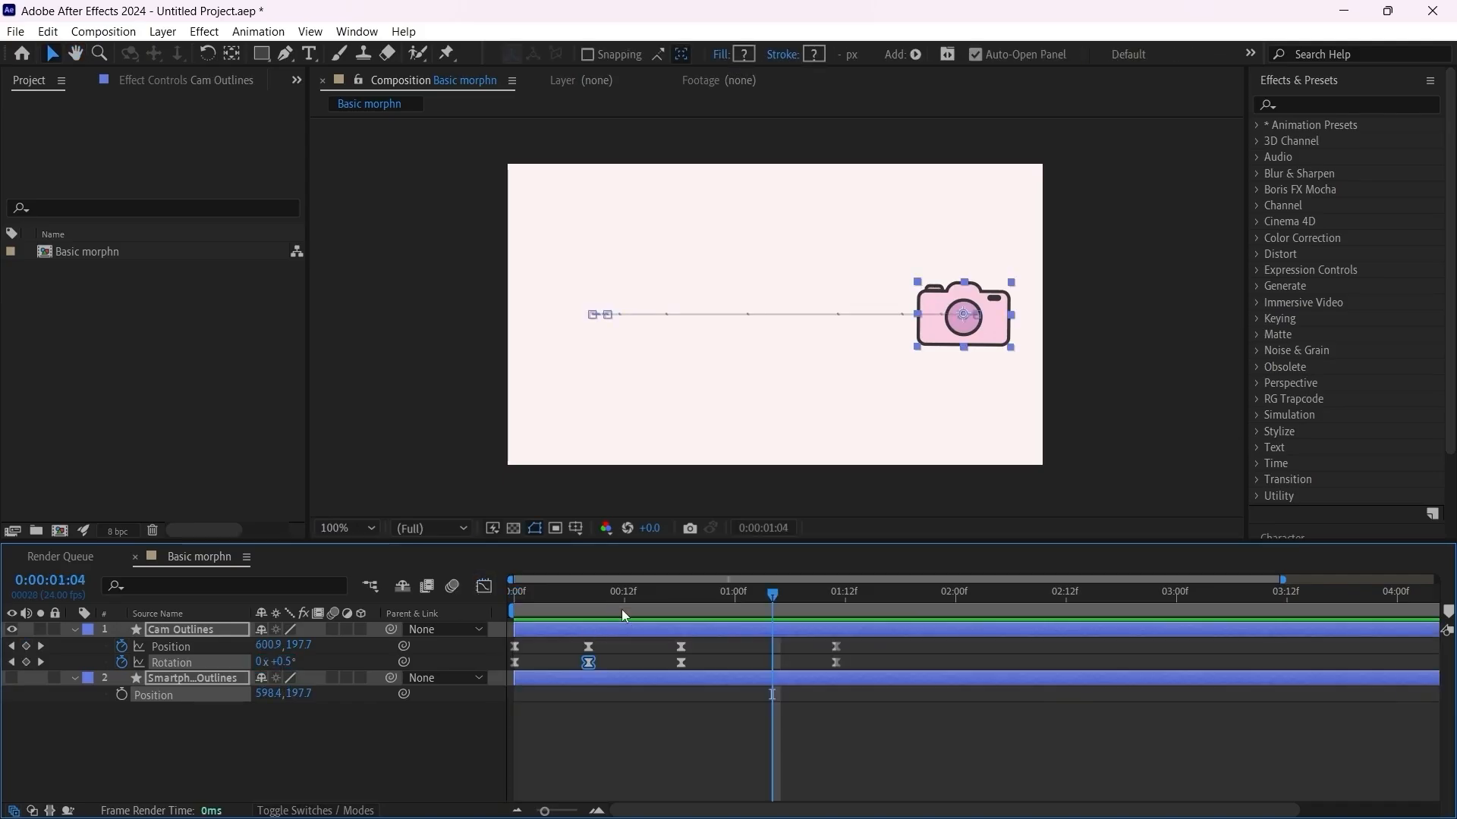
Step: At 0:00:01:11, show the smartphone layer and parent it to Cam Outlines, then scrub back to check that it follows the camera
click(653, 591)
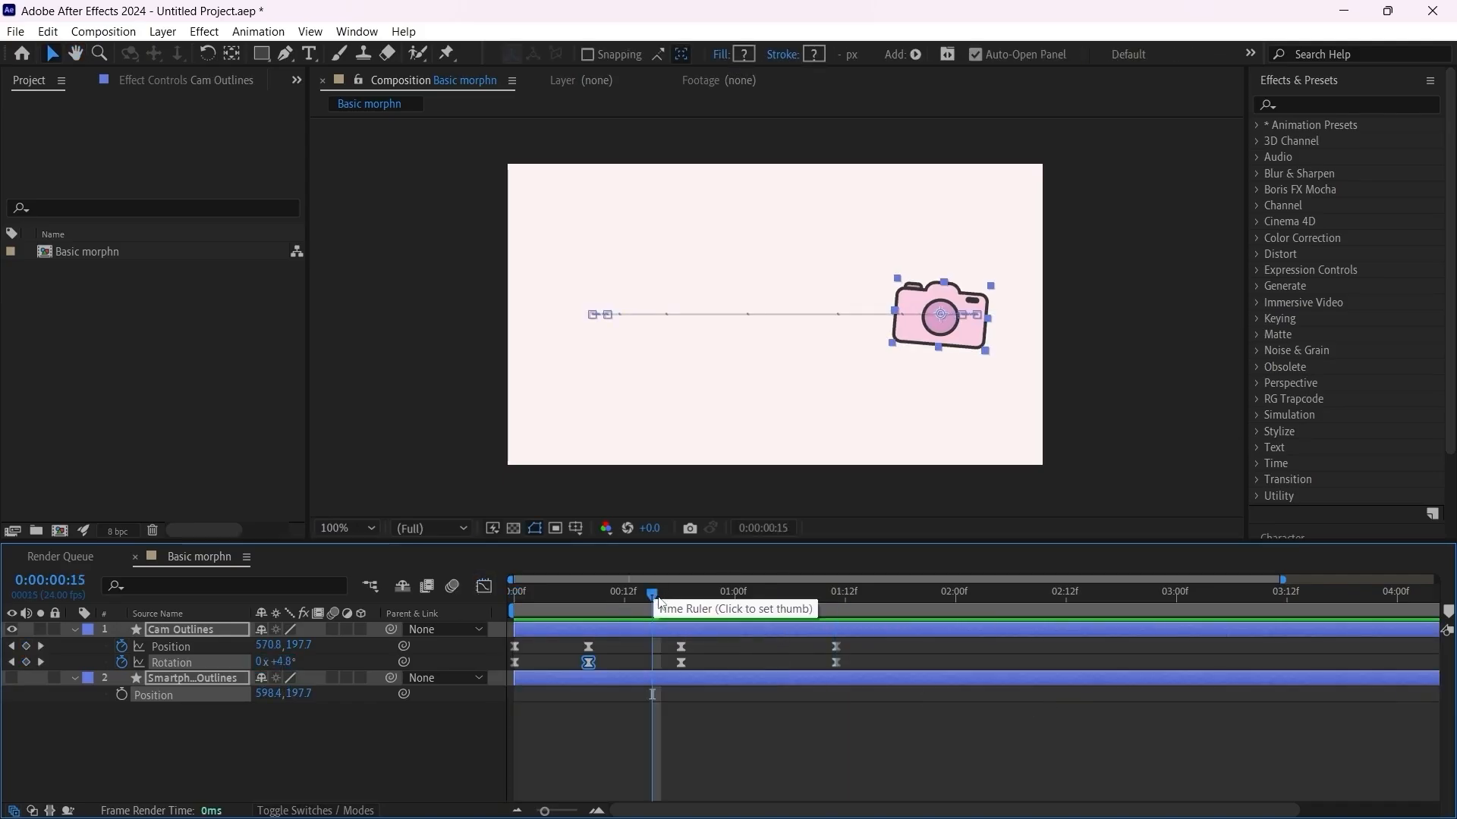
drag(653, 594, 840, 612)
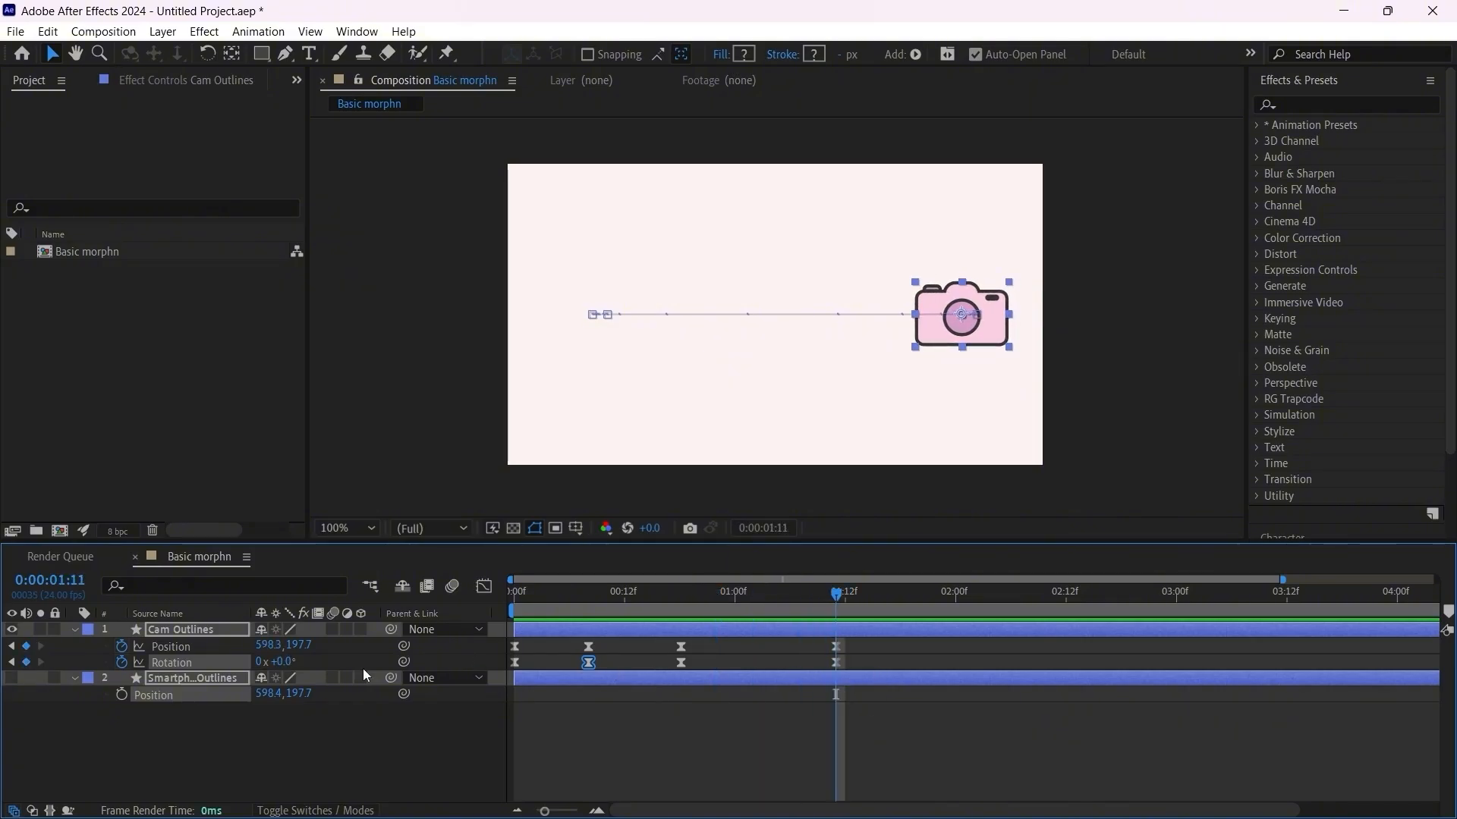
click(10, 678)
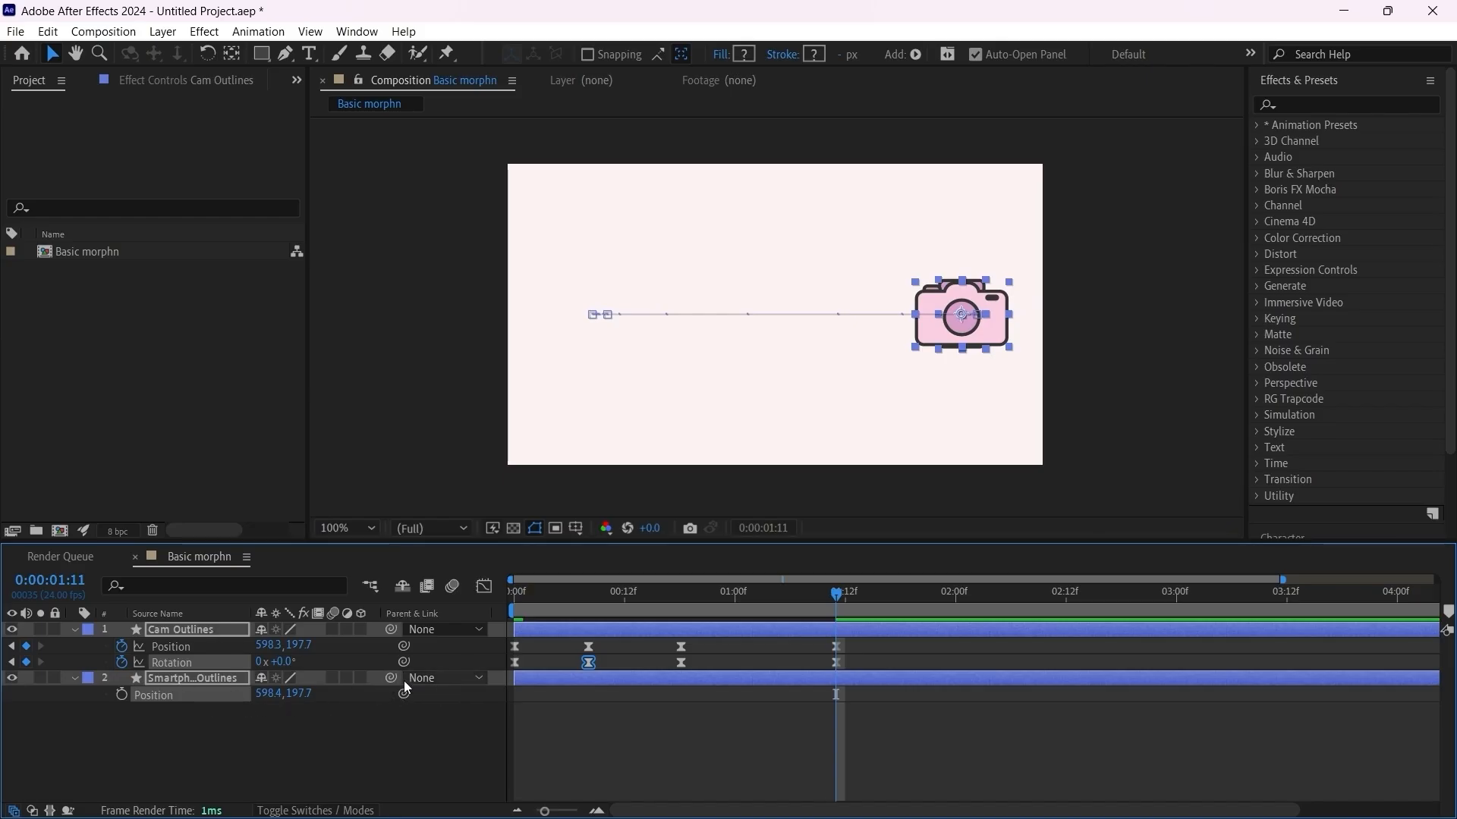
drag(390, 681, 173, 626)
drag(554, 588, 513, 594)
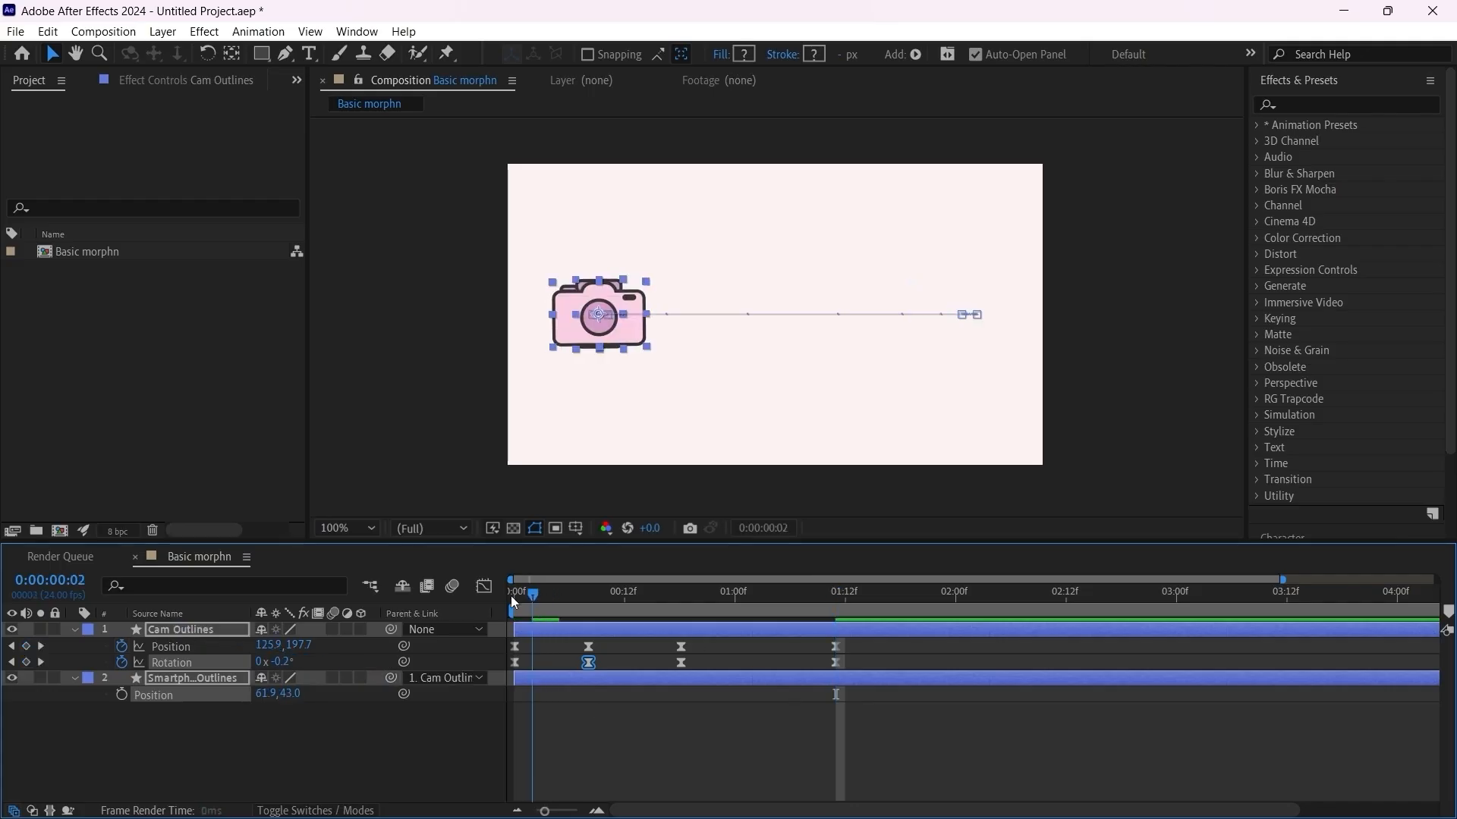
Step: Play the camera animation from the first frame twice to review the movement with the parented smartphone
key(space)
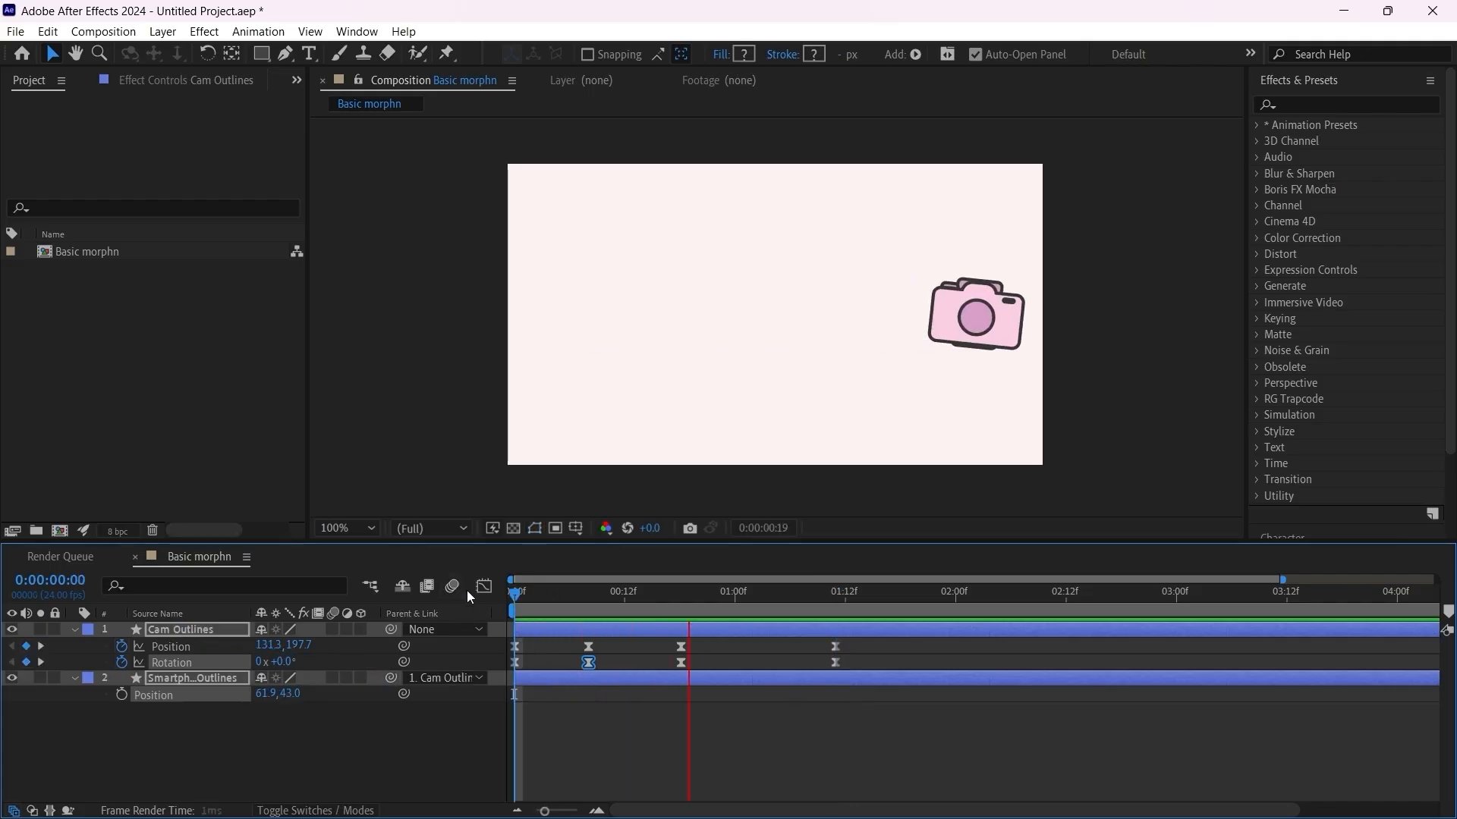
key(space)
key(Home)
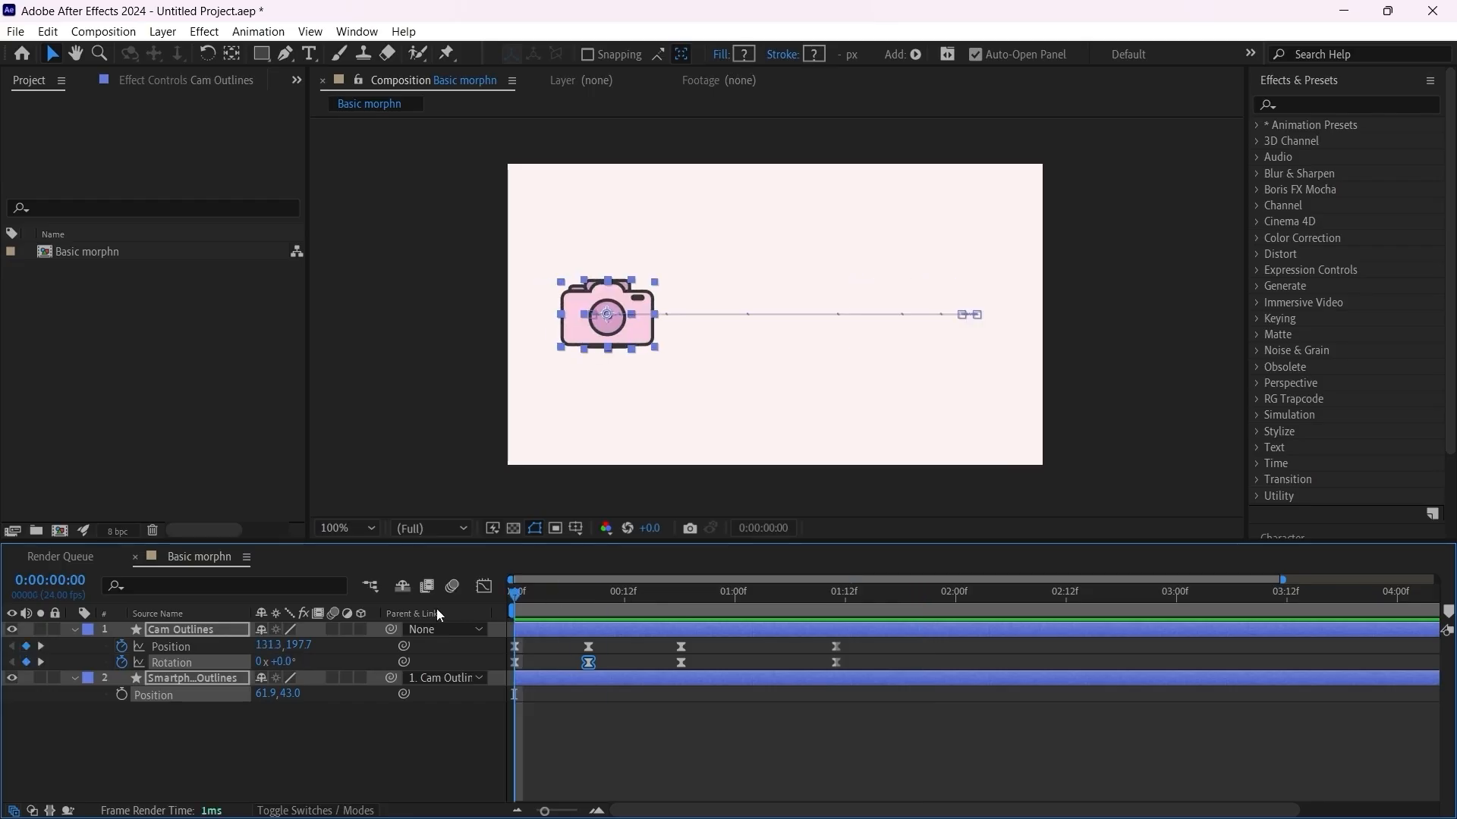
key(space)
key(space)
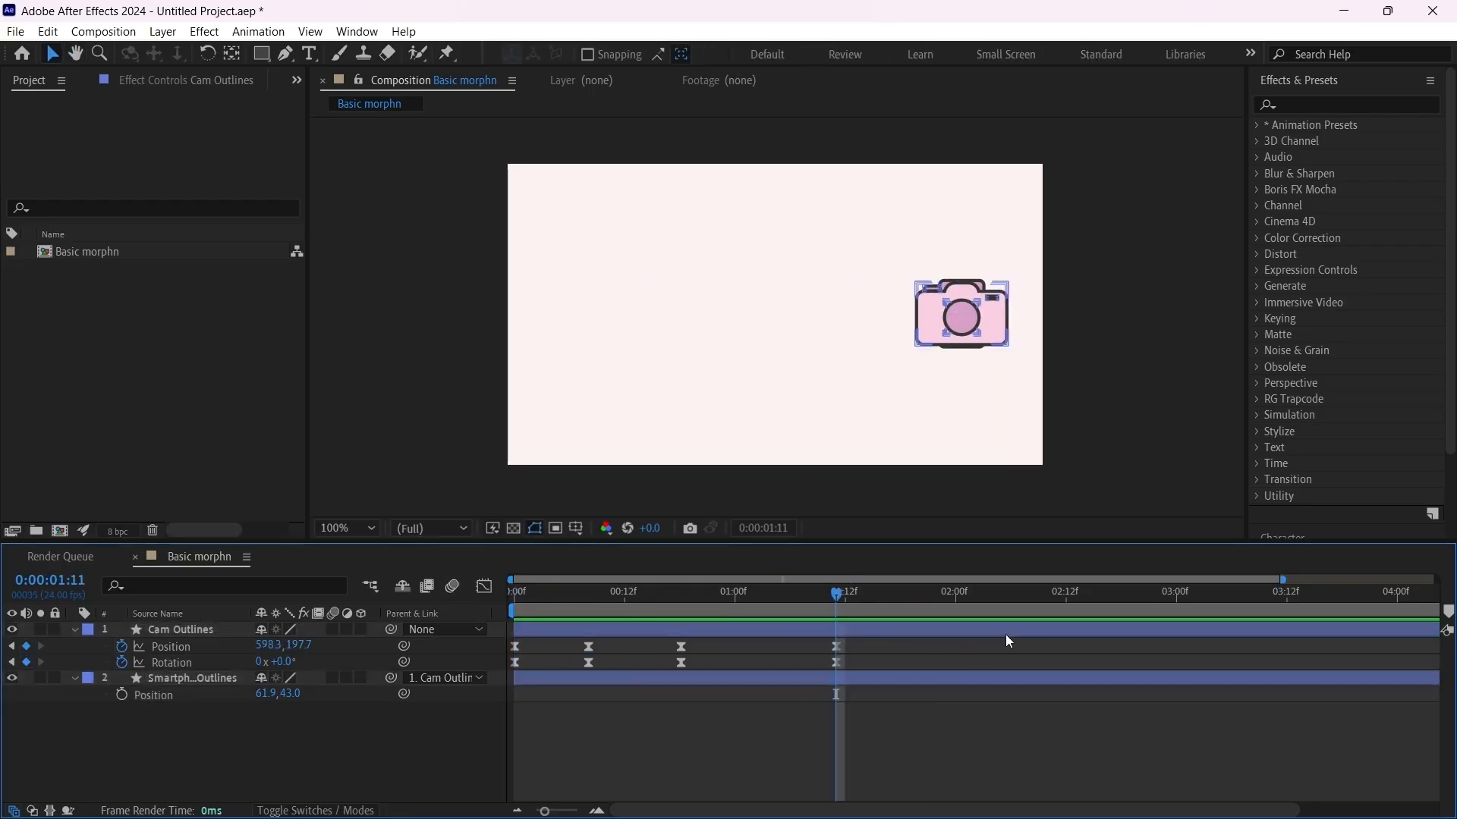
Step: Compare the camera's Position and Rotation speed graphs and place the current time at the speed peak, frame 12
click(631, 601)
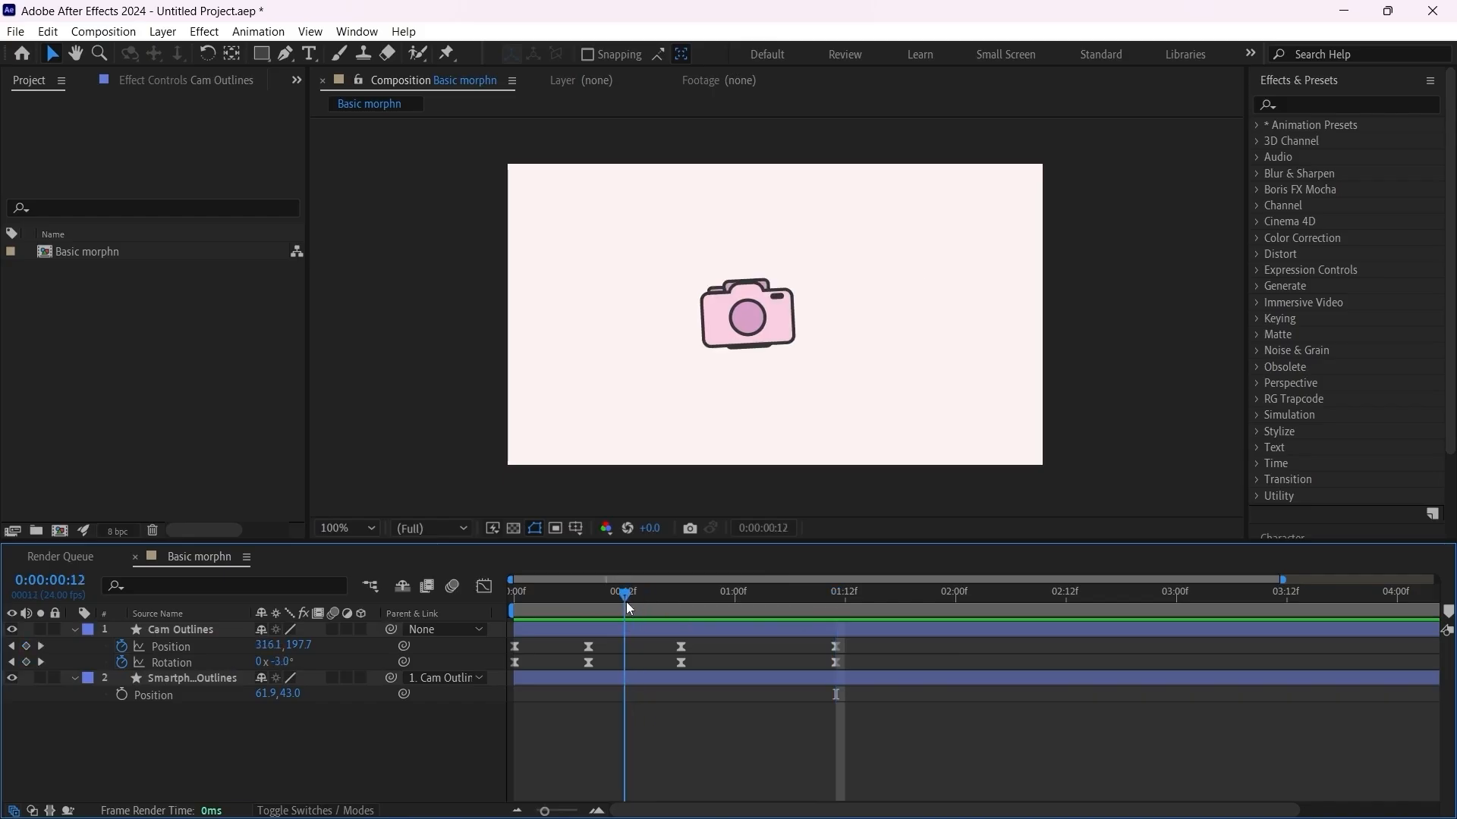
click(626, 602)
click(484, 585)
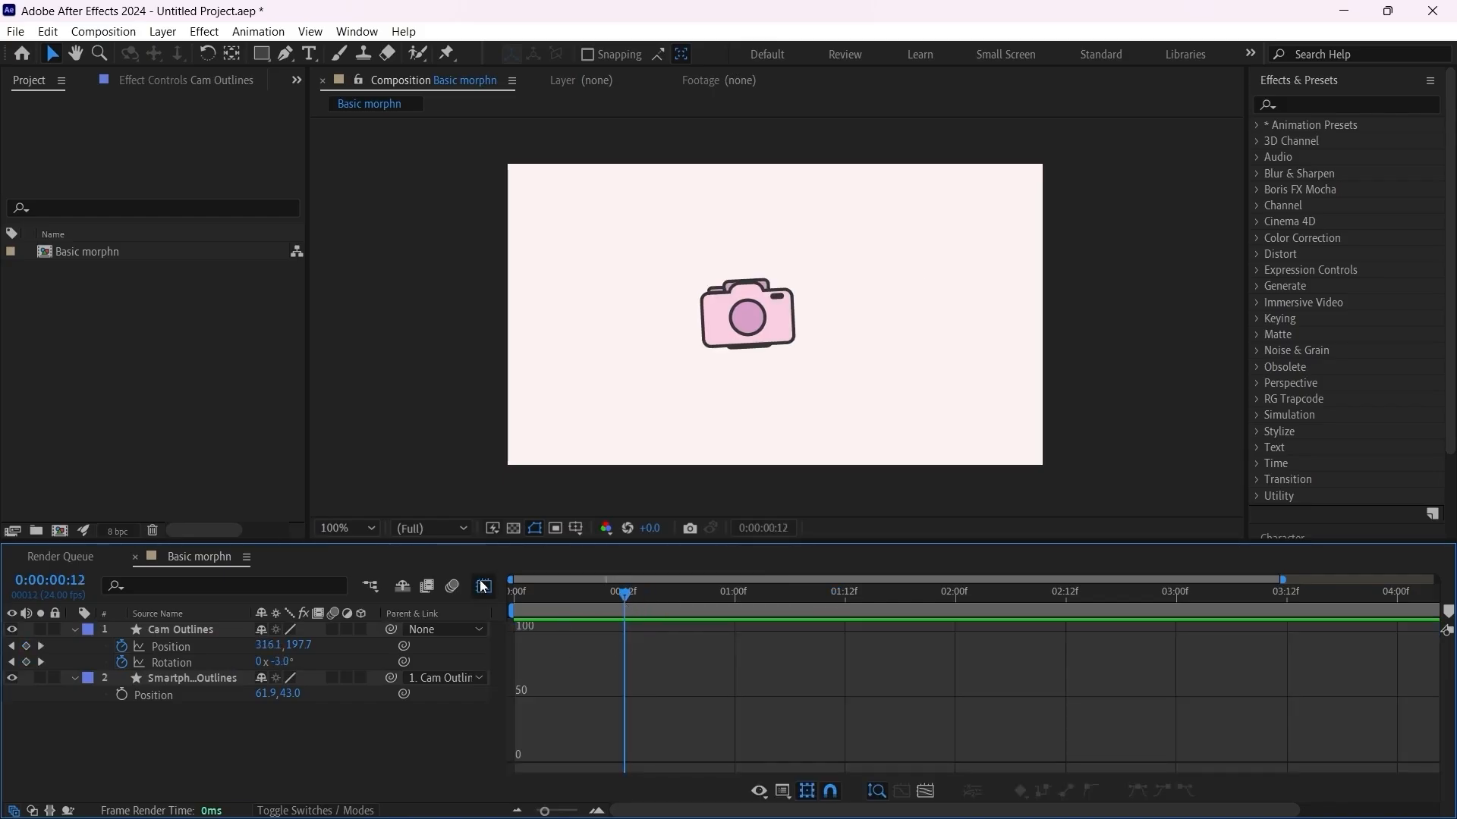
click(483, 586)
drag(895, 637, 499, 666)
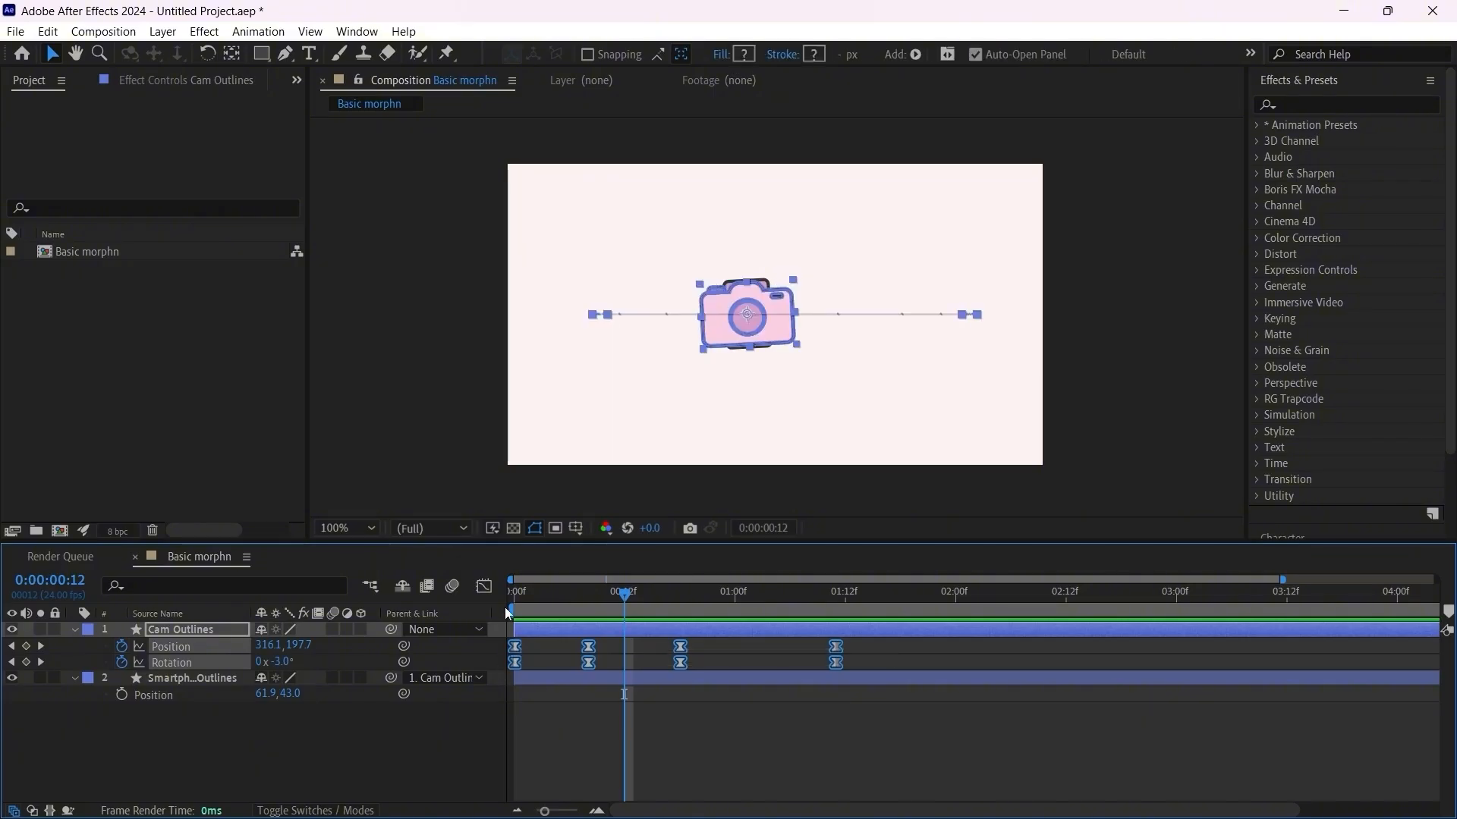
key(shift+F3)
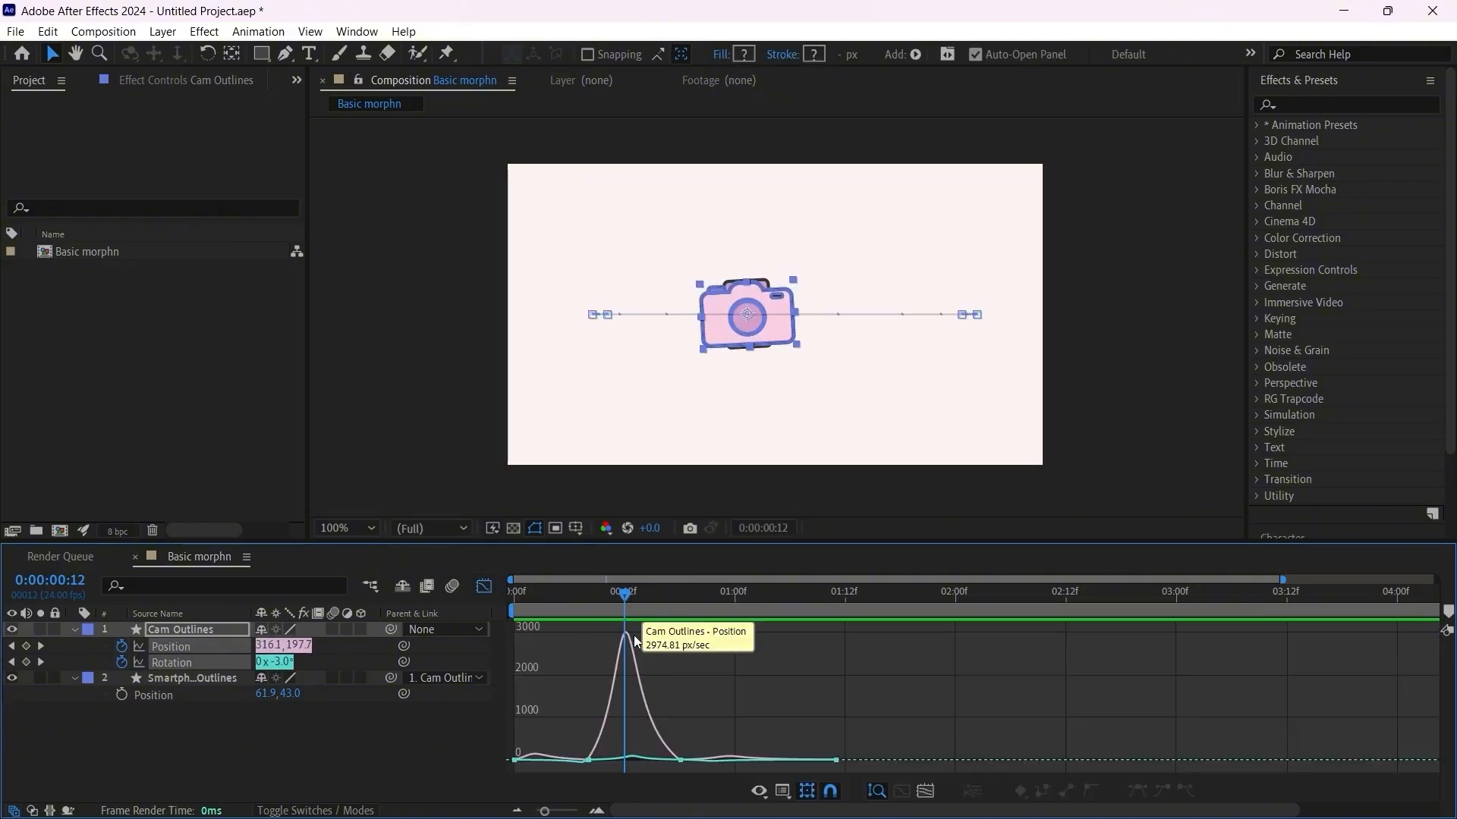
alt+scroll(622, 671, up, 5)
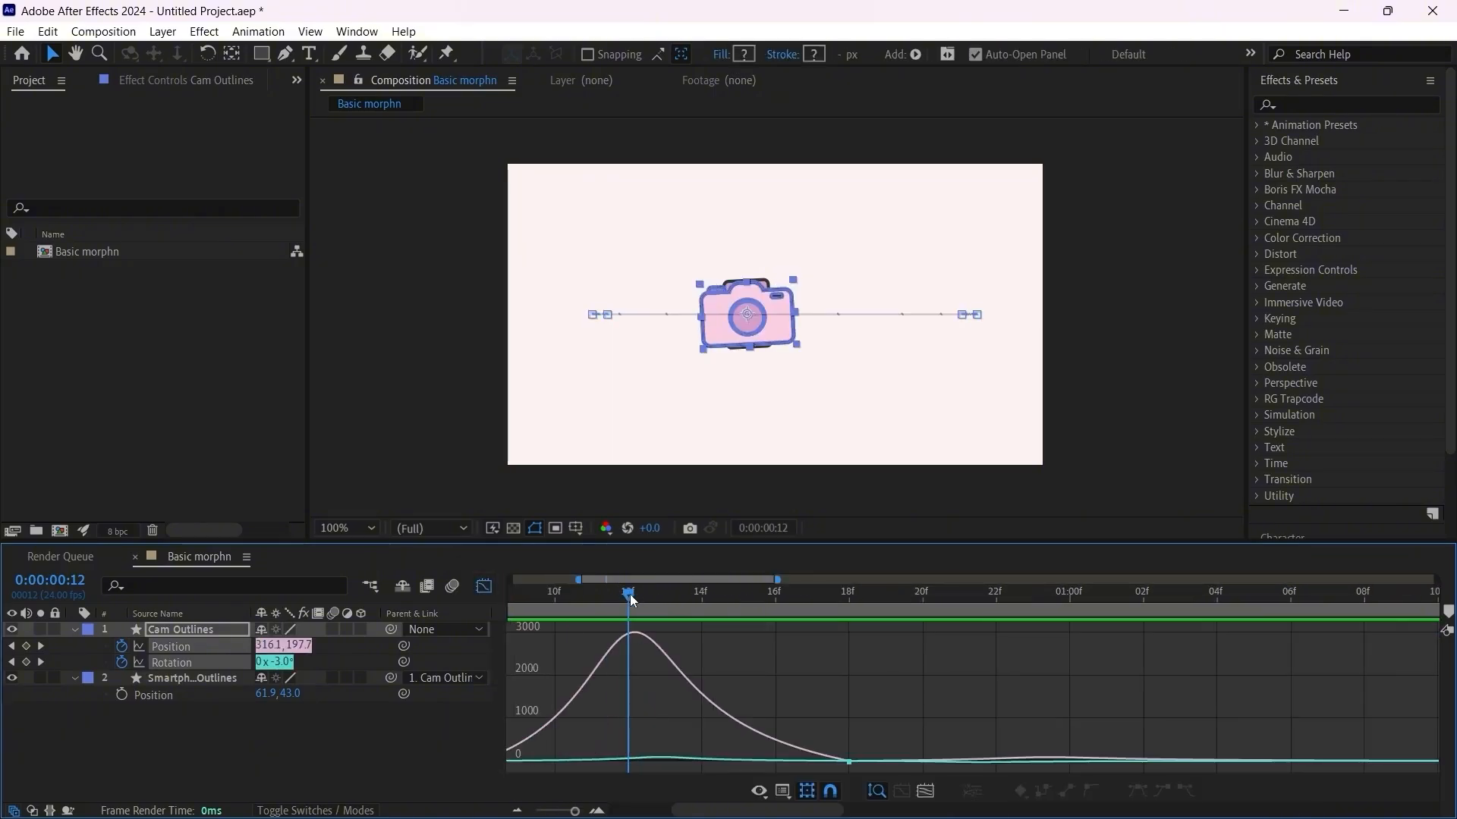
drag(636, 594, 644, 604)
Step: Close the graph view and trim the end of the Cam Outlines layer back to about frame 12
click(493, 584)
click(666, 634)
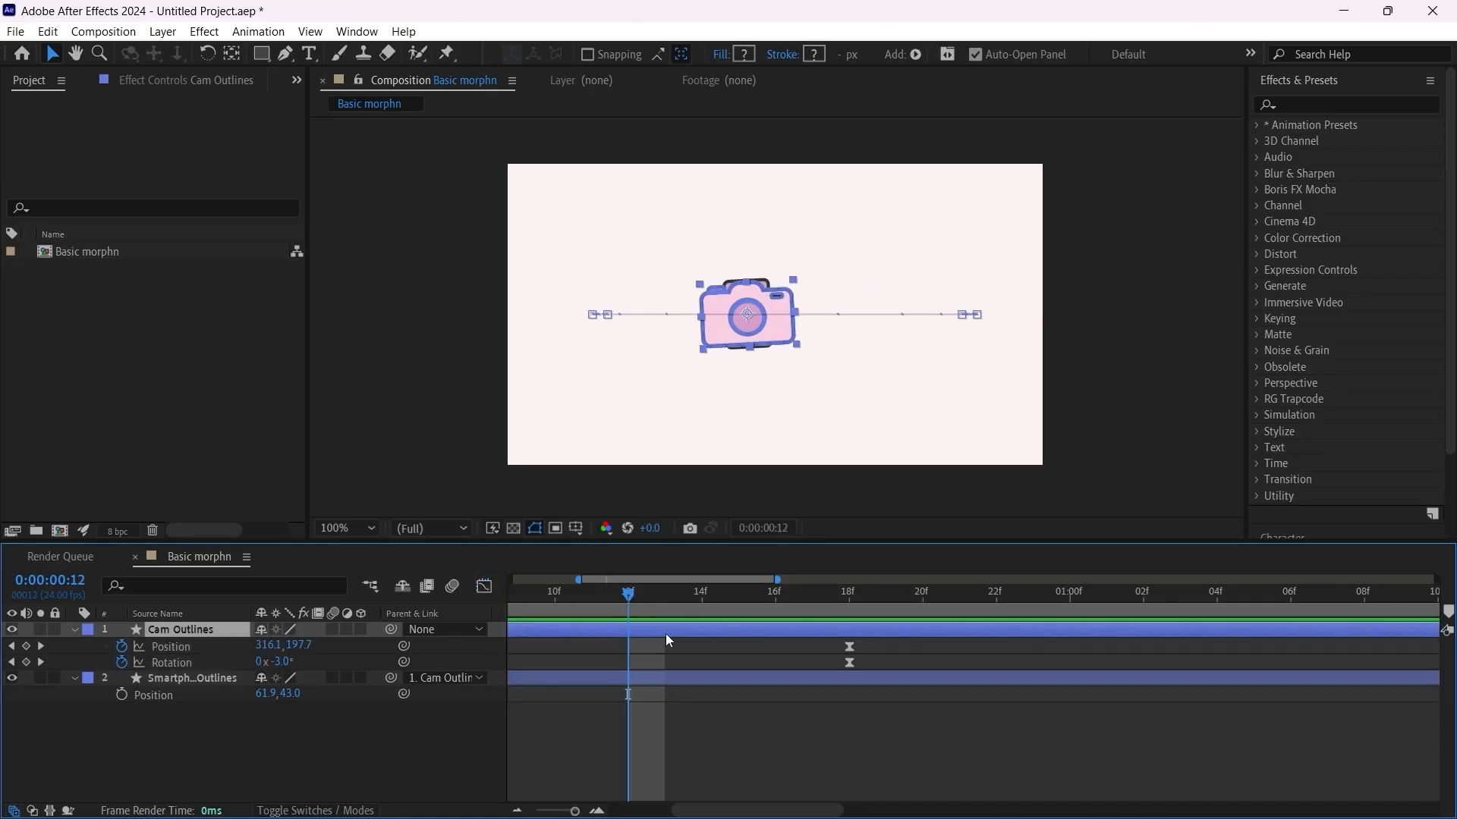
alt+scroll(670, 639, down, 8)
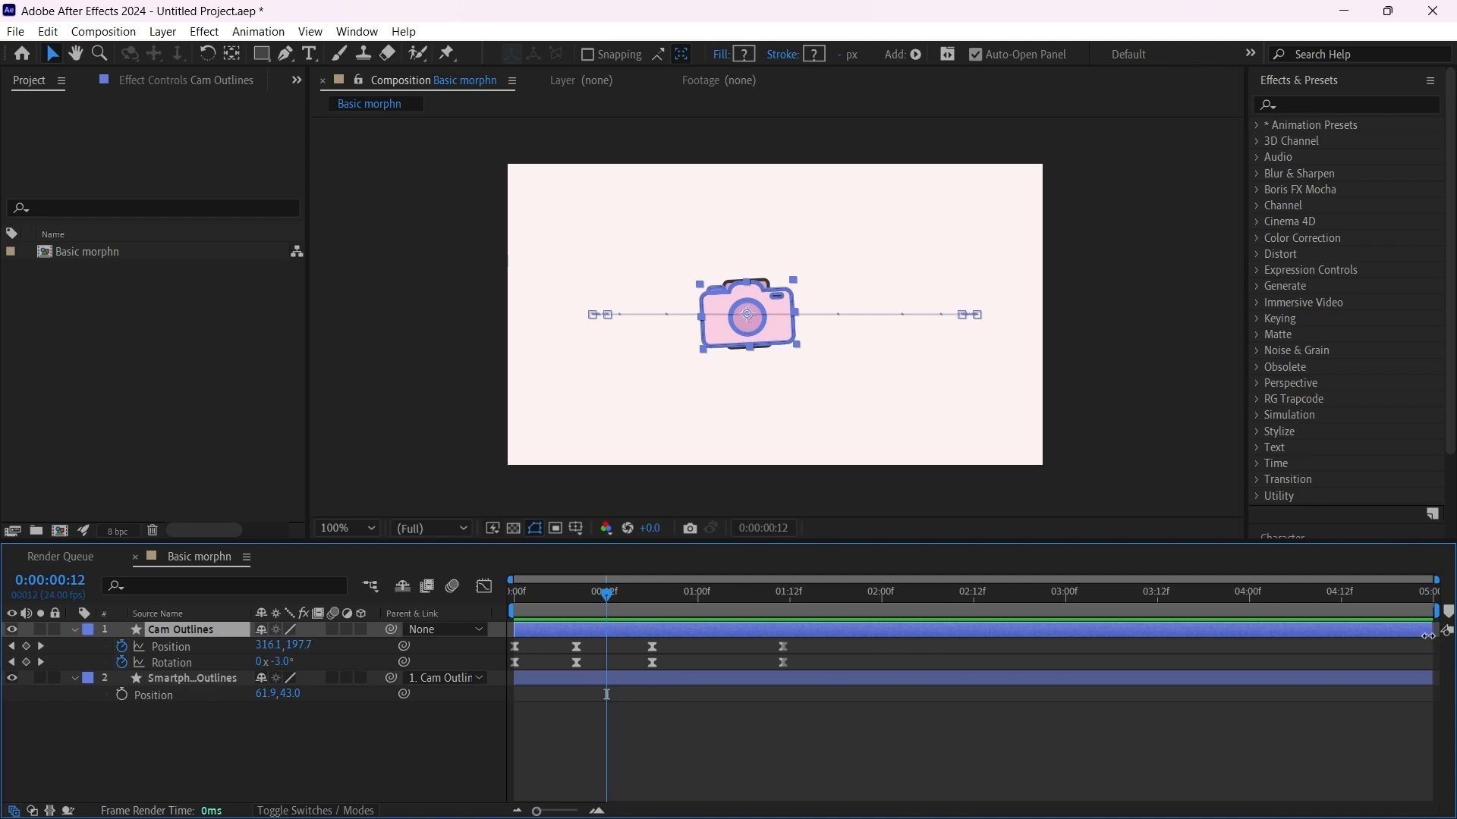
drag(1426, 635, 606, 646)
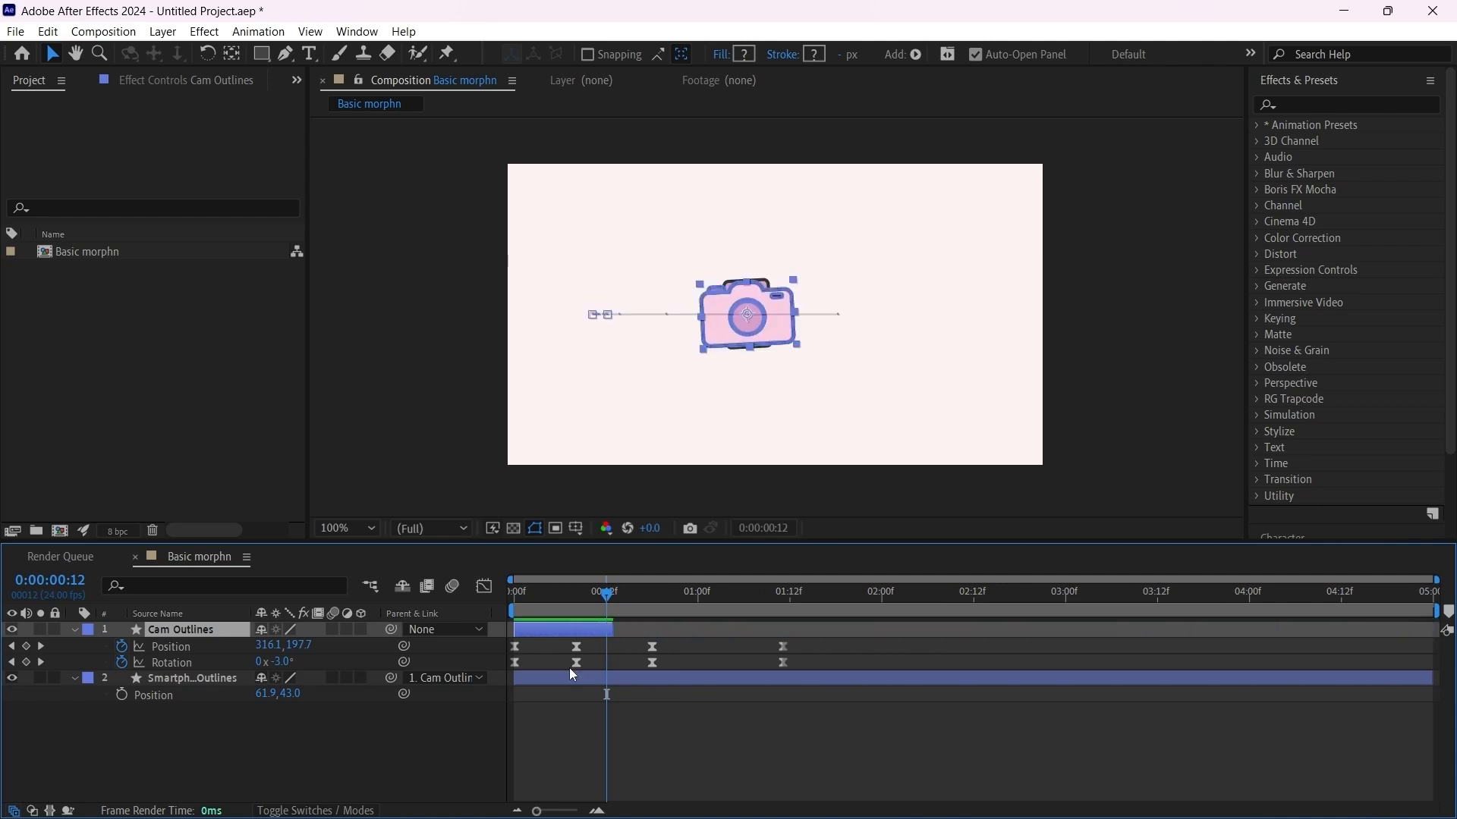
Step: Trim the smartphone layer's start to frame 12 and fine-tune the Cam Outlines end so both layers meet exactly there
click(571, 691)
click(584, 680)
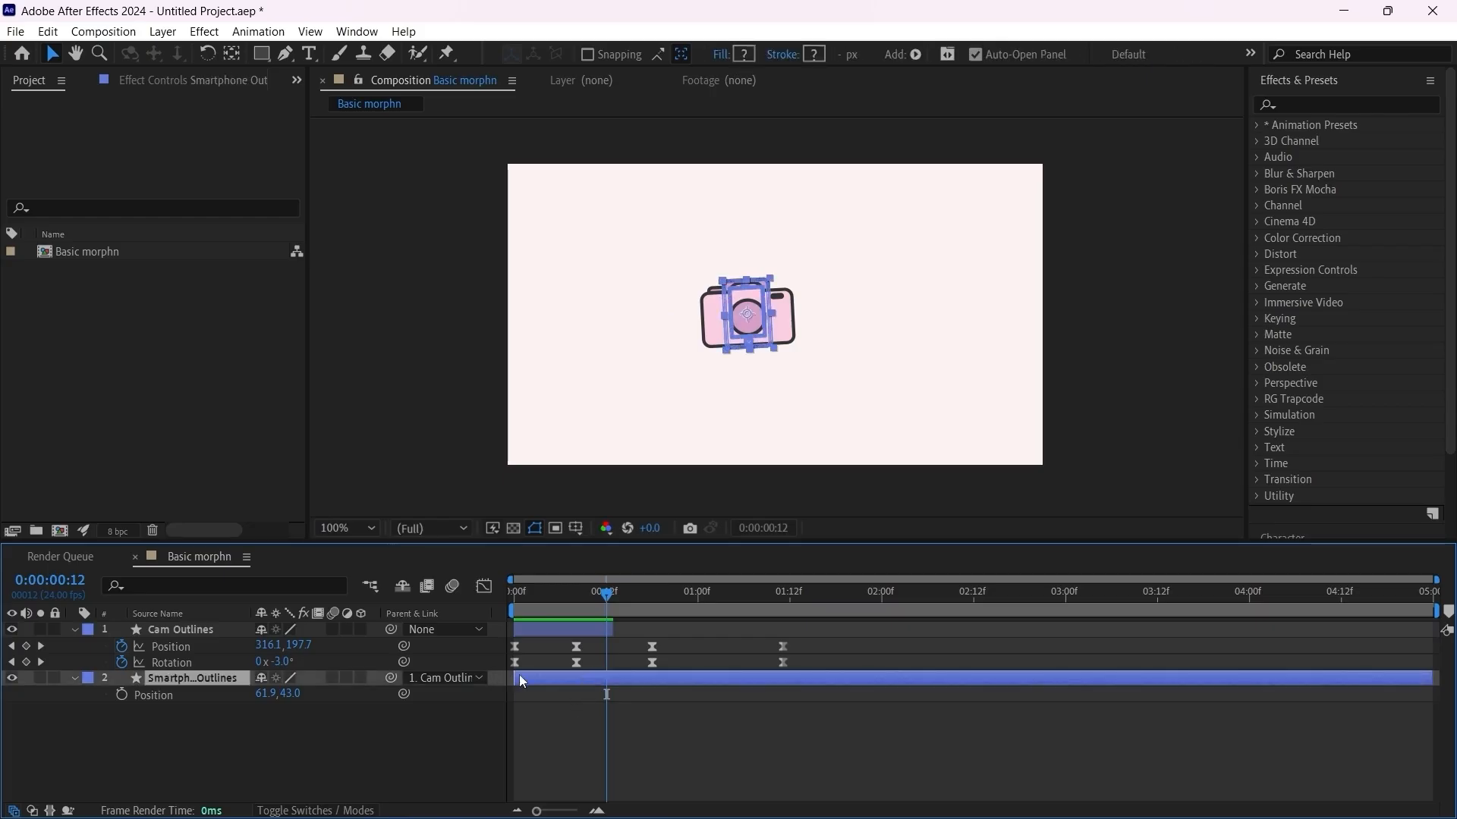
drag(518, 676, 611, 682)
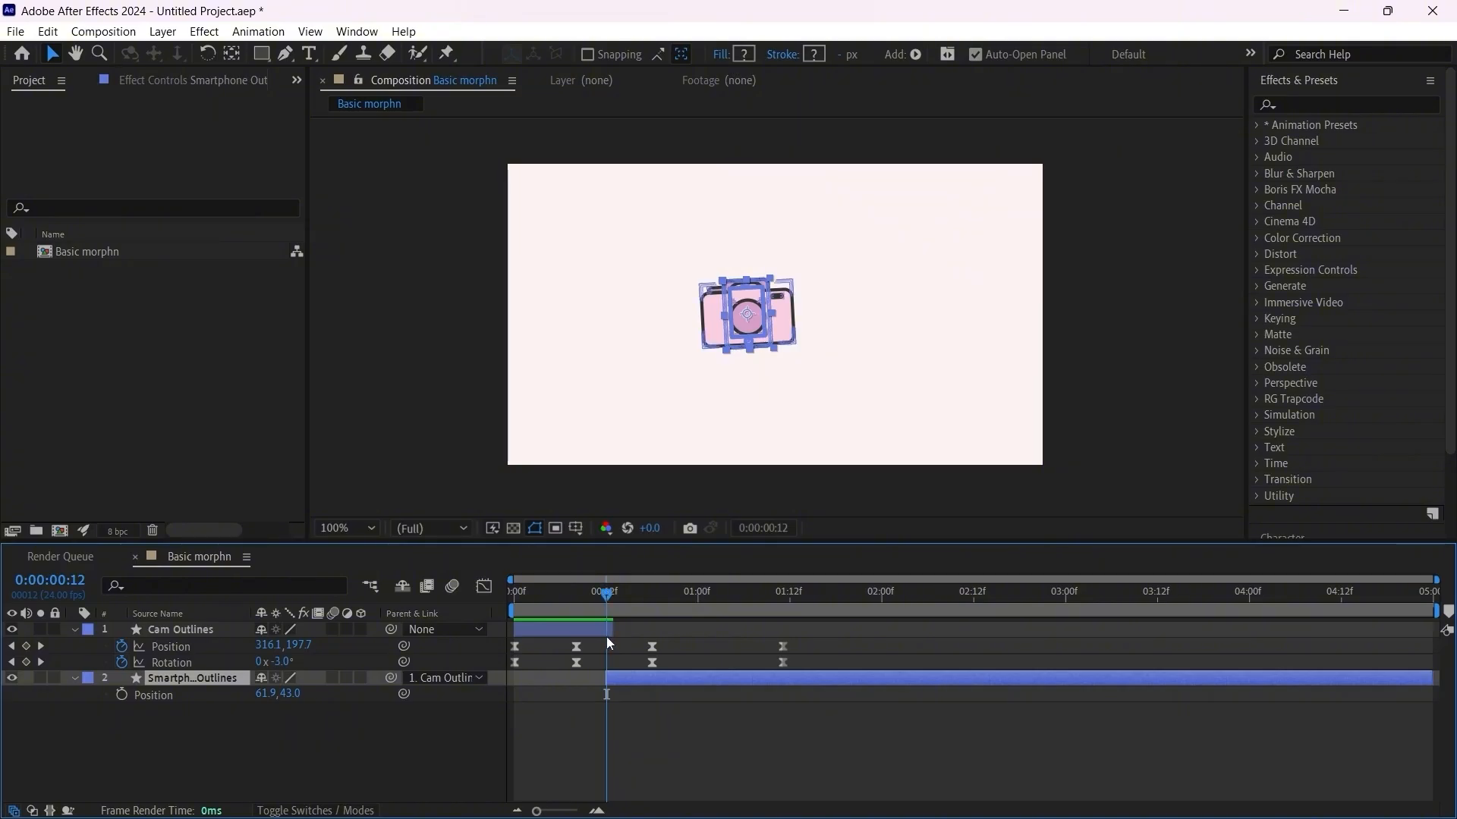
key(semicolon)
click(636, 628)
drag(636, 629, 585, 630)
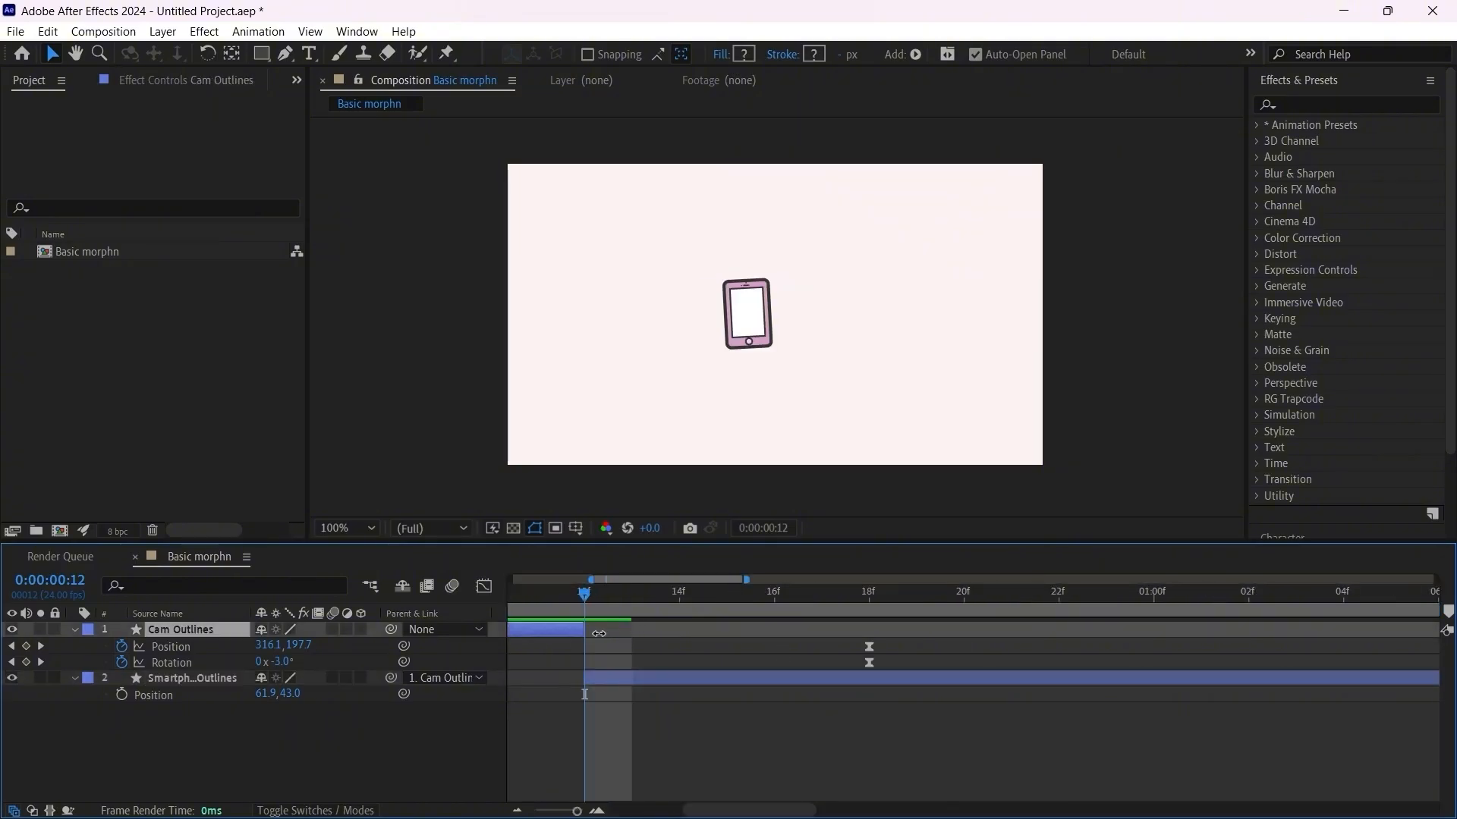
key(semicolon)
Step: Play from the first frame to check the switch from camera to smartphone
key(Home)
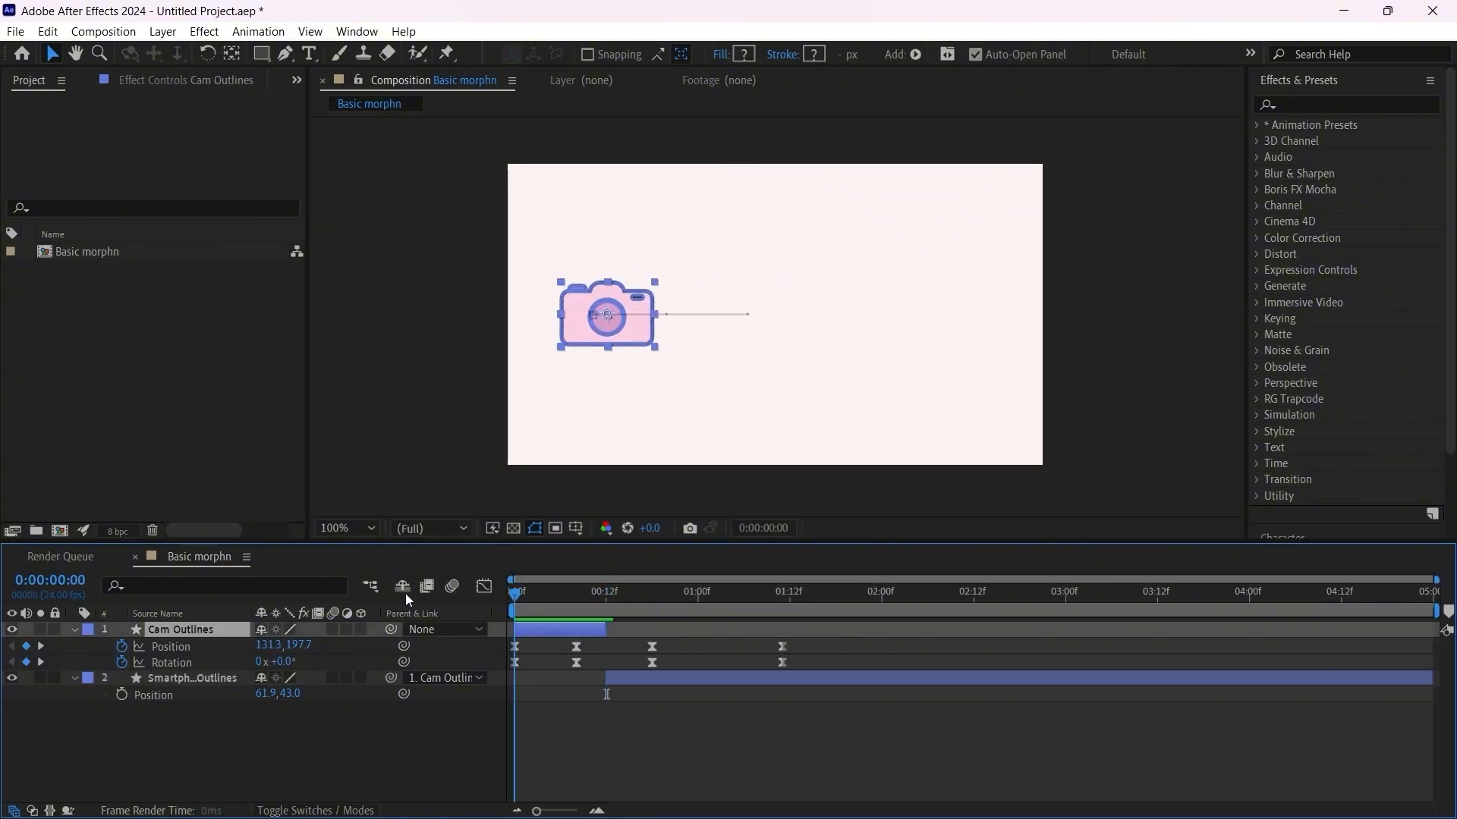
key(space)
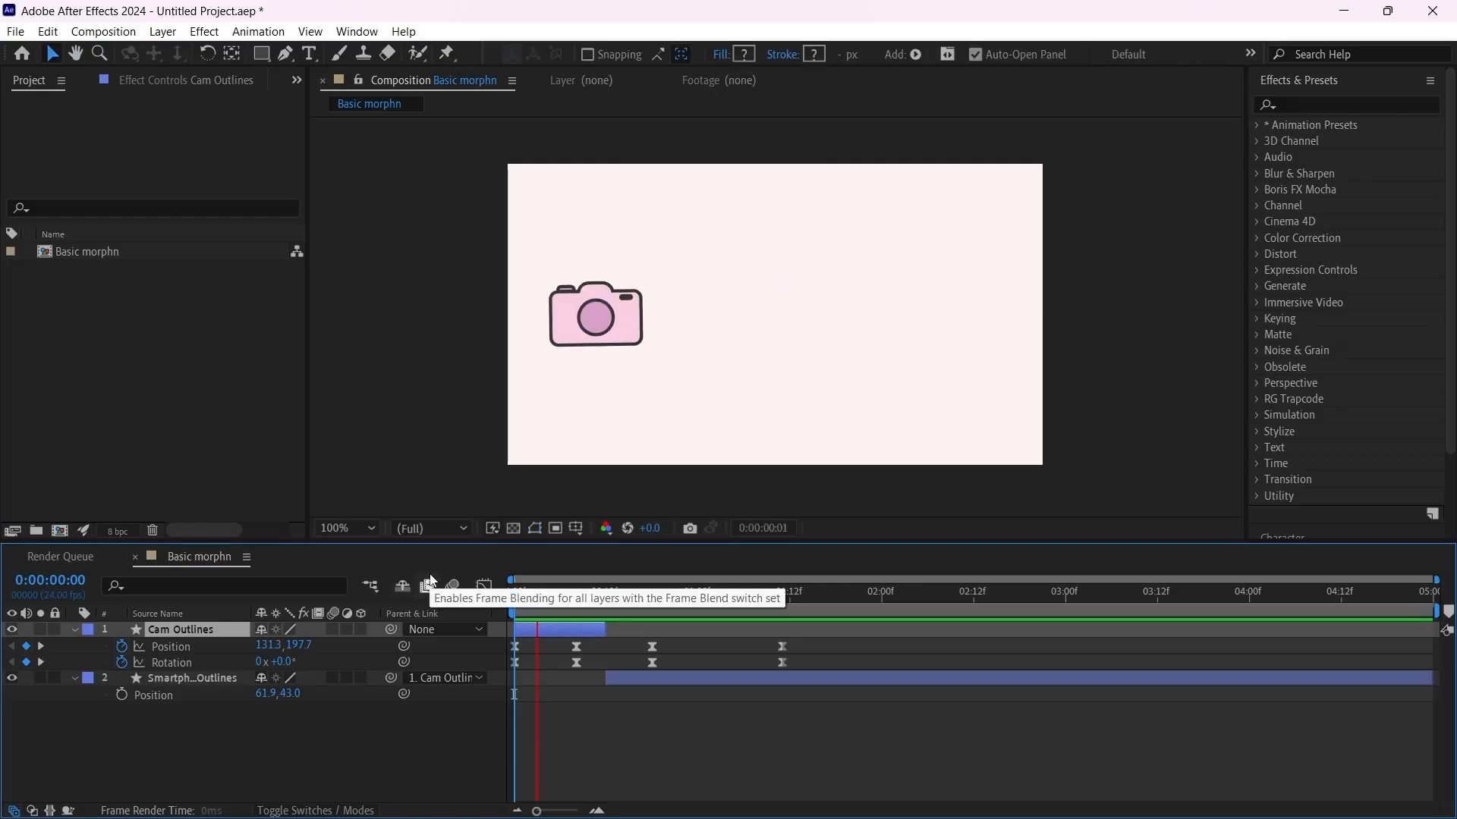
key(space)
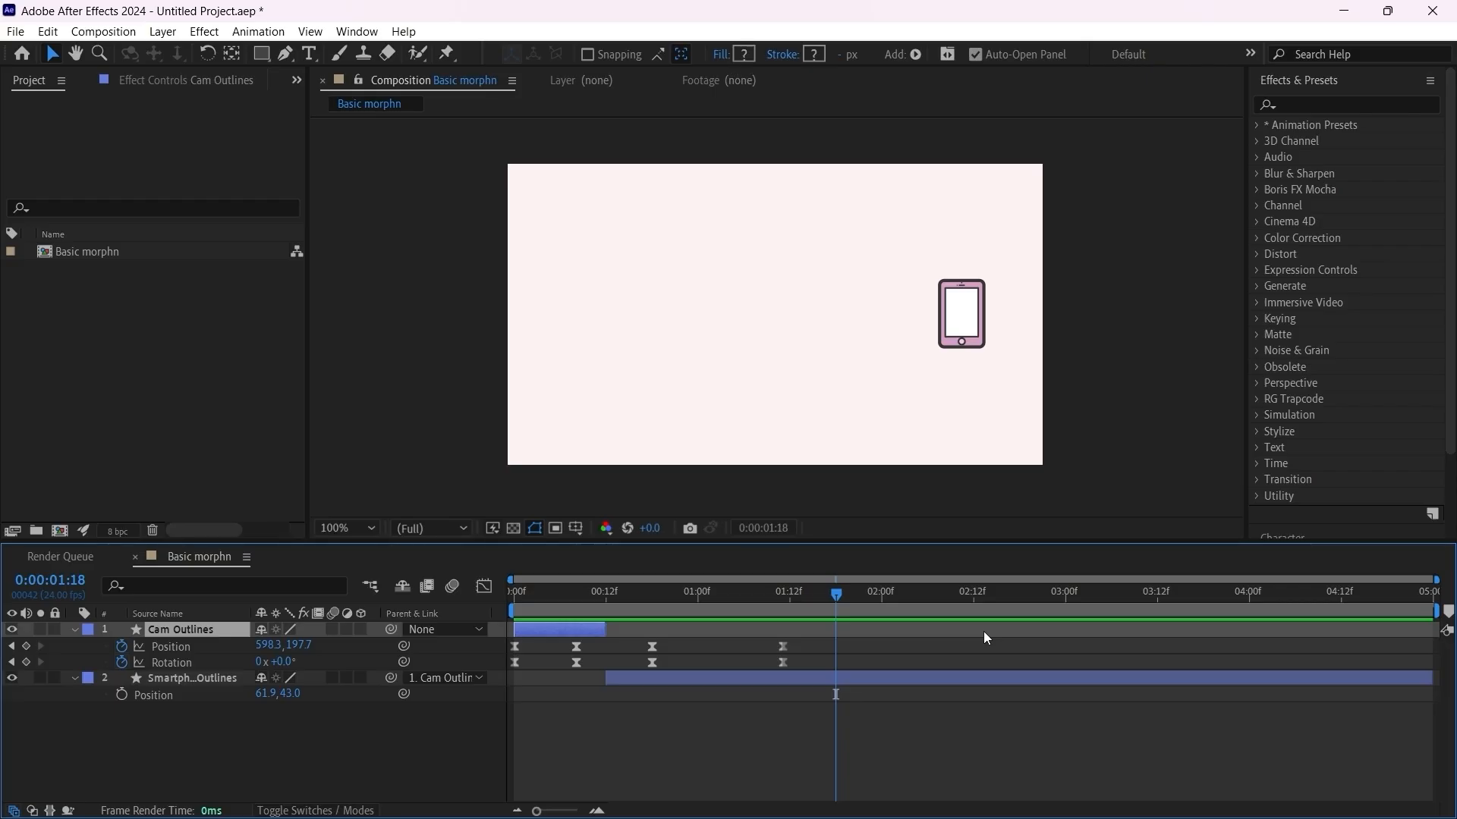
Step: At frame 12, enable motion blur for the composition and for both the Cam Outlines and smartphone layers
click(606, 601)
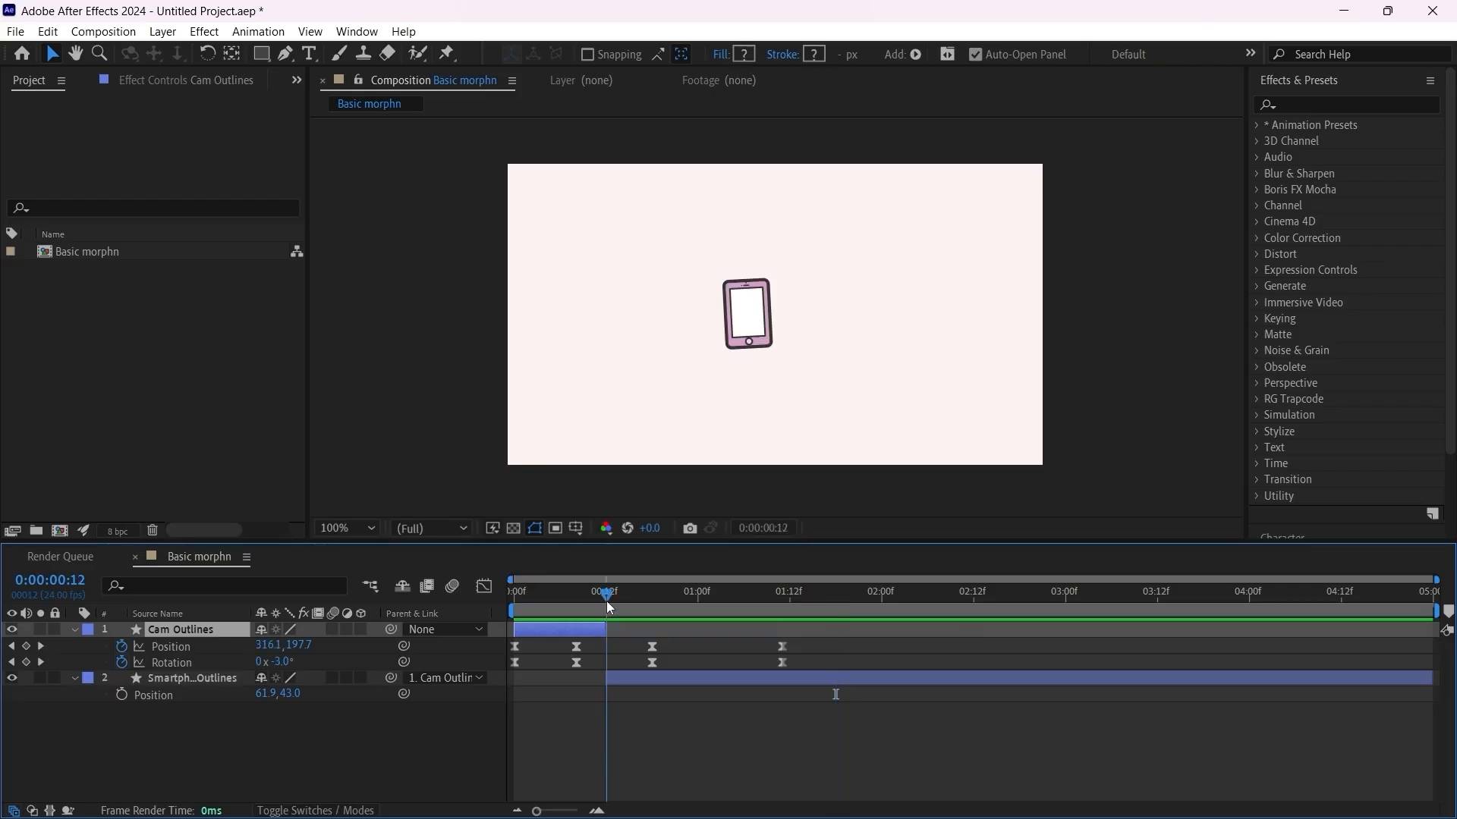
click(451, 588)
click(332, 629)
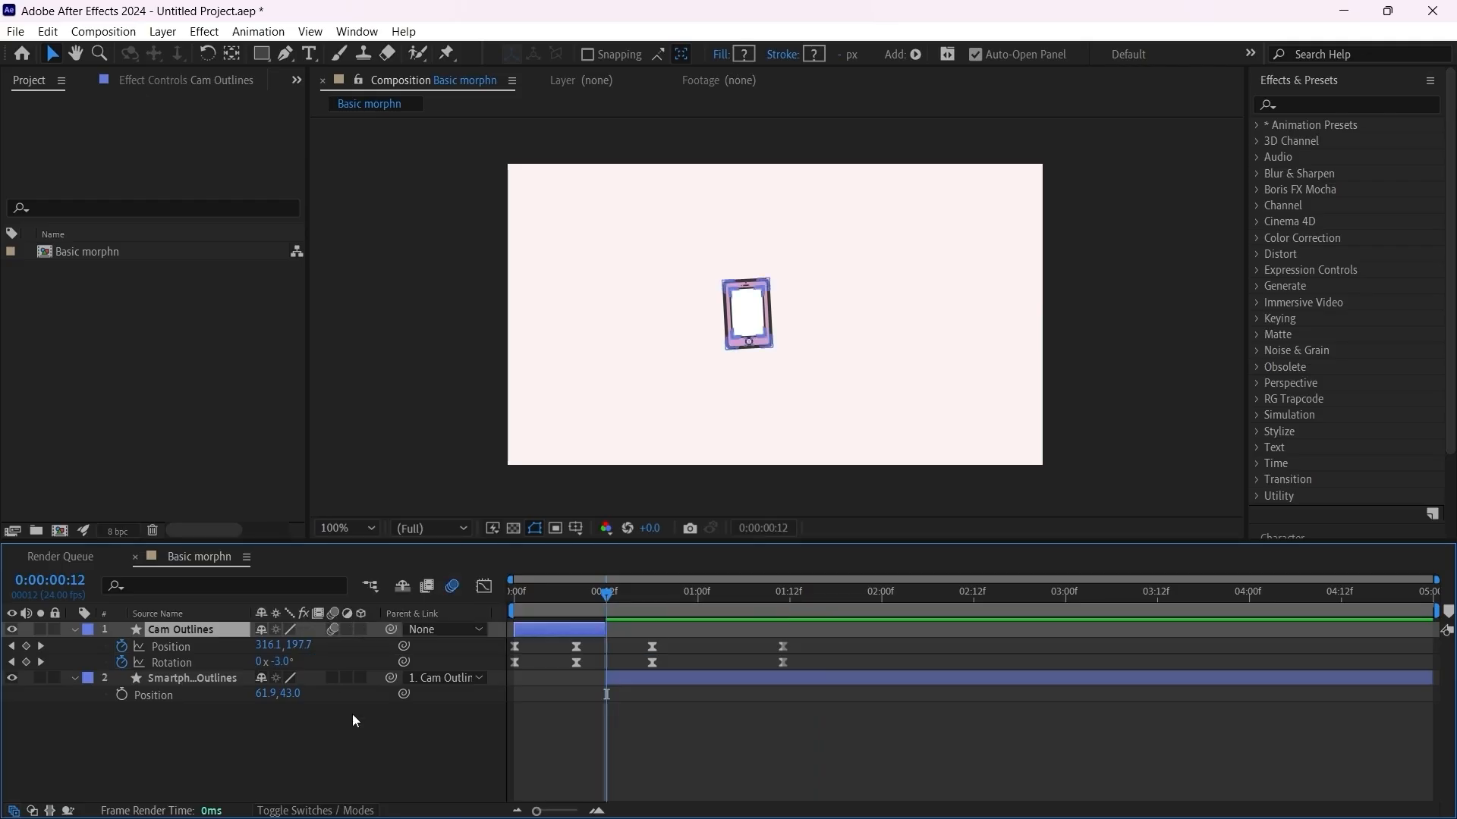
click(332, 678)
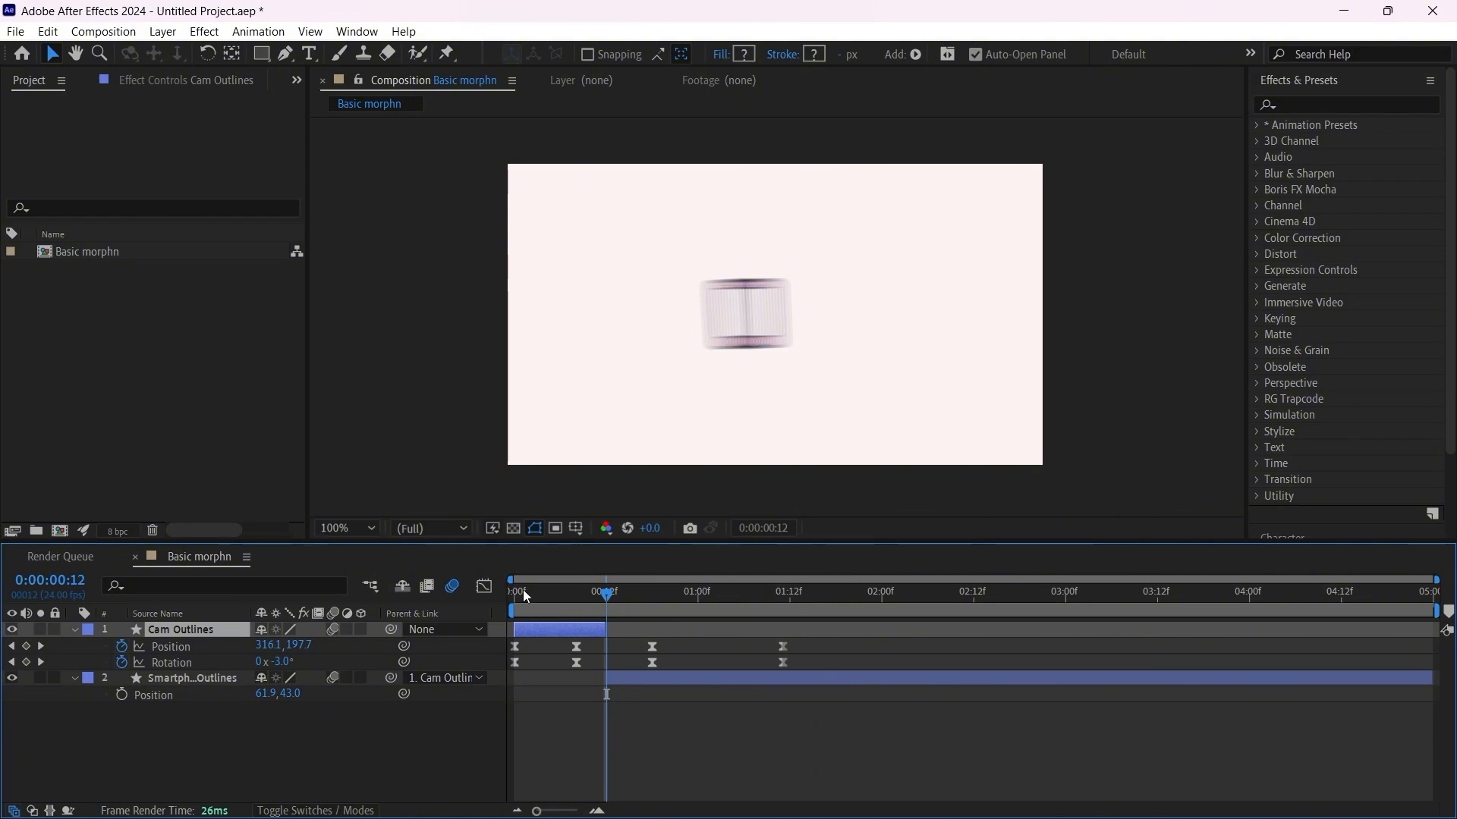
Step: Preview the transition from the first frame with motion blur on
key(Home)
key(space)
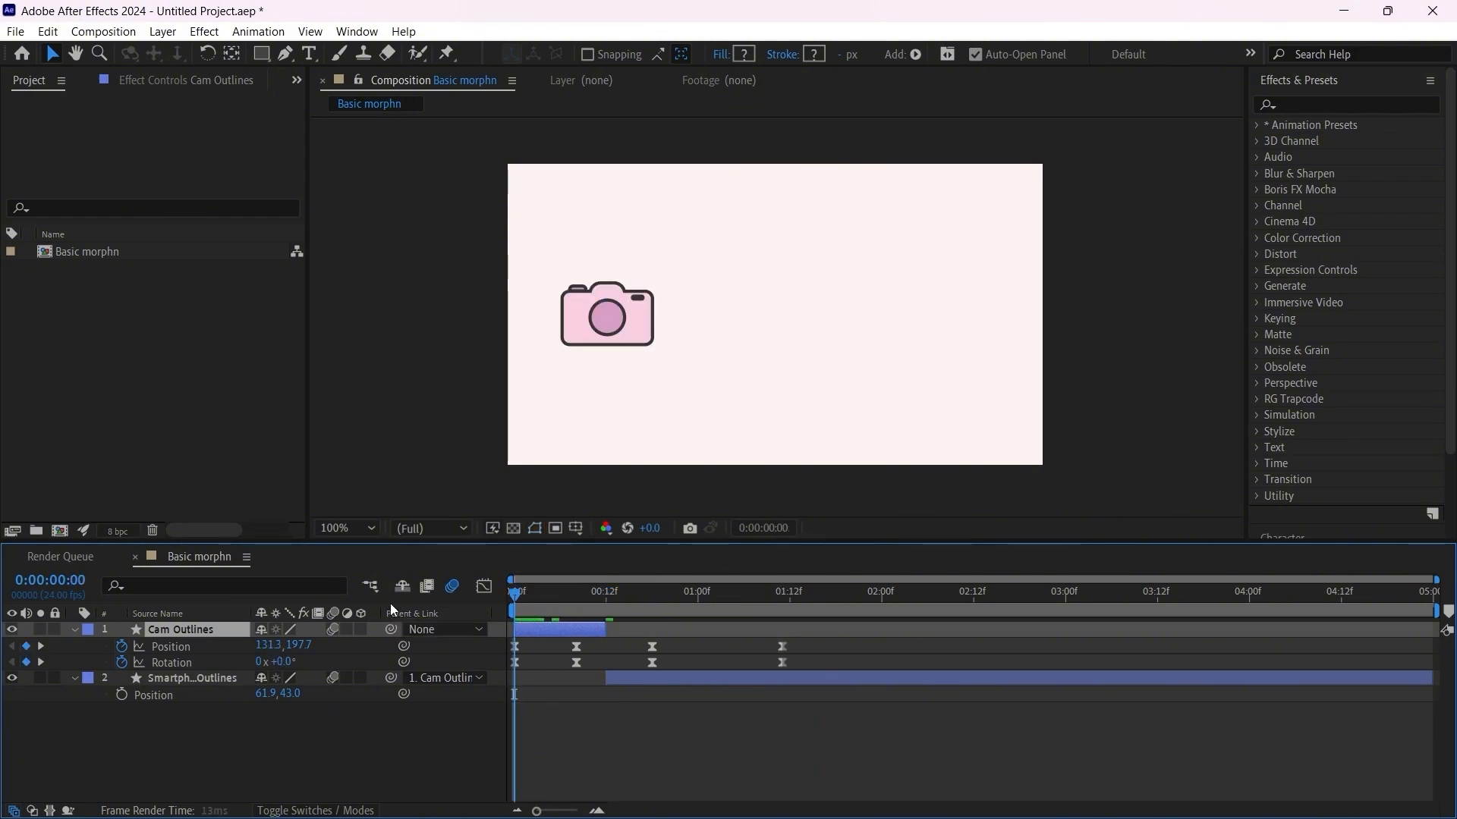
key(space)
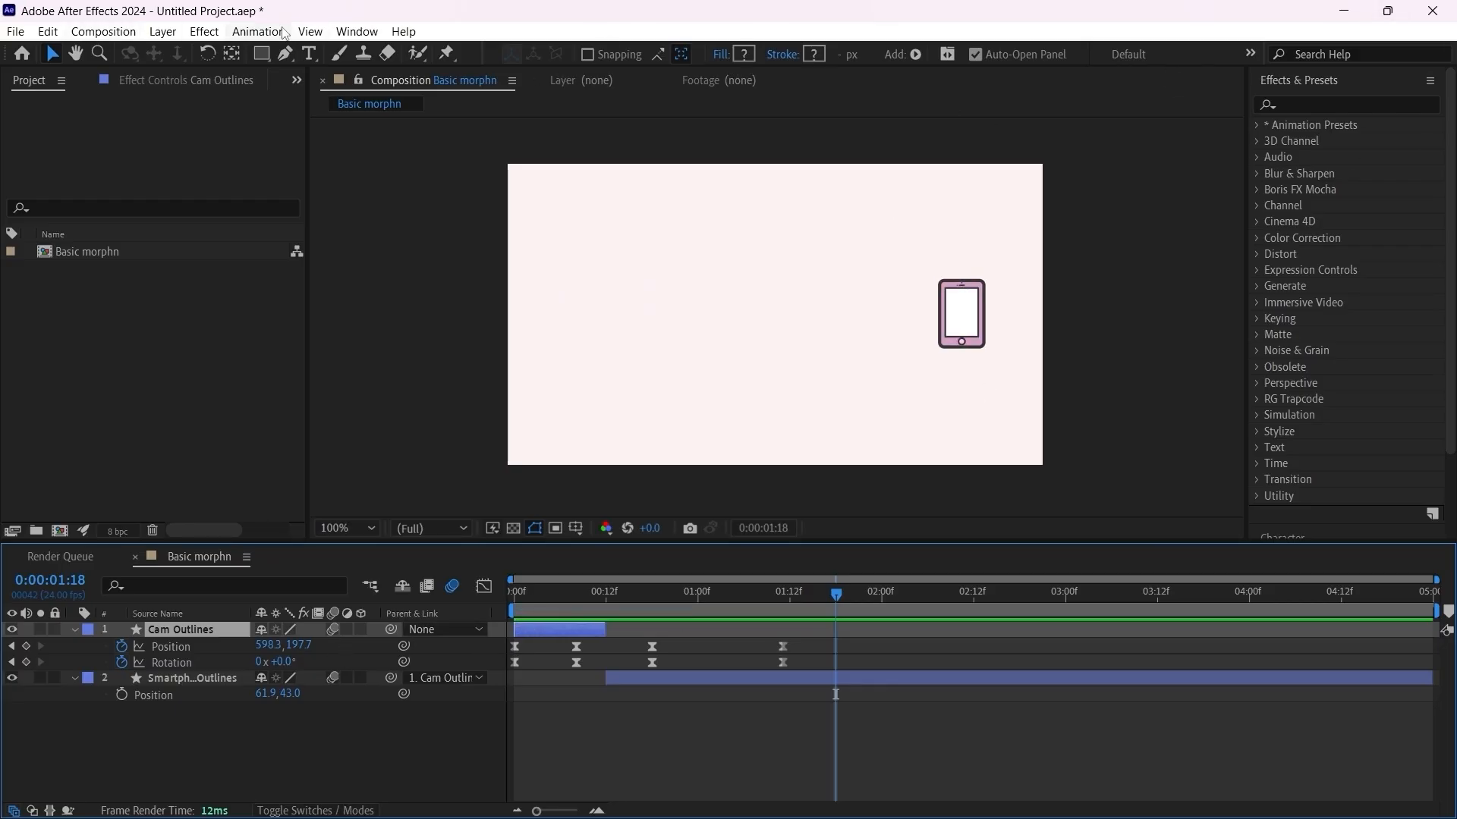
Step: Create a composition-size 705 x 397 px solid in the pale magenta color
click(163, 31)
mouse_move(228, 53)
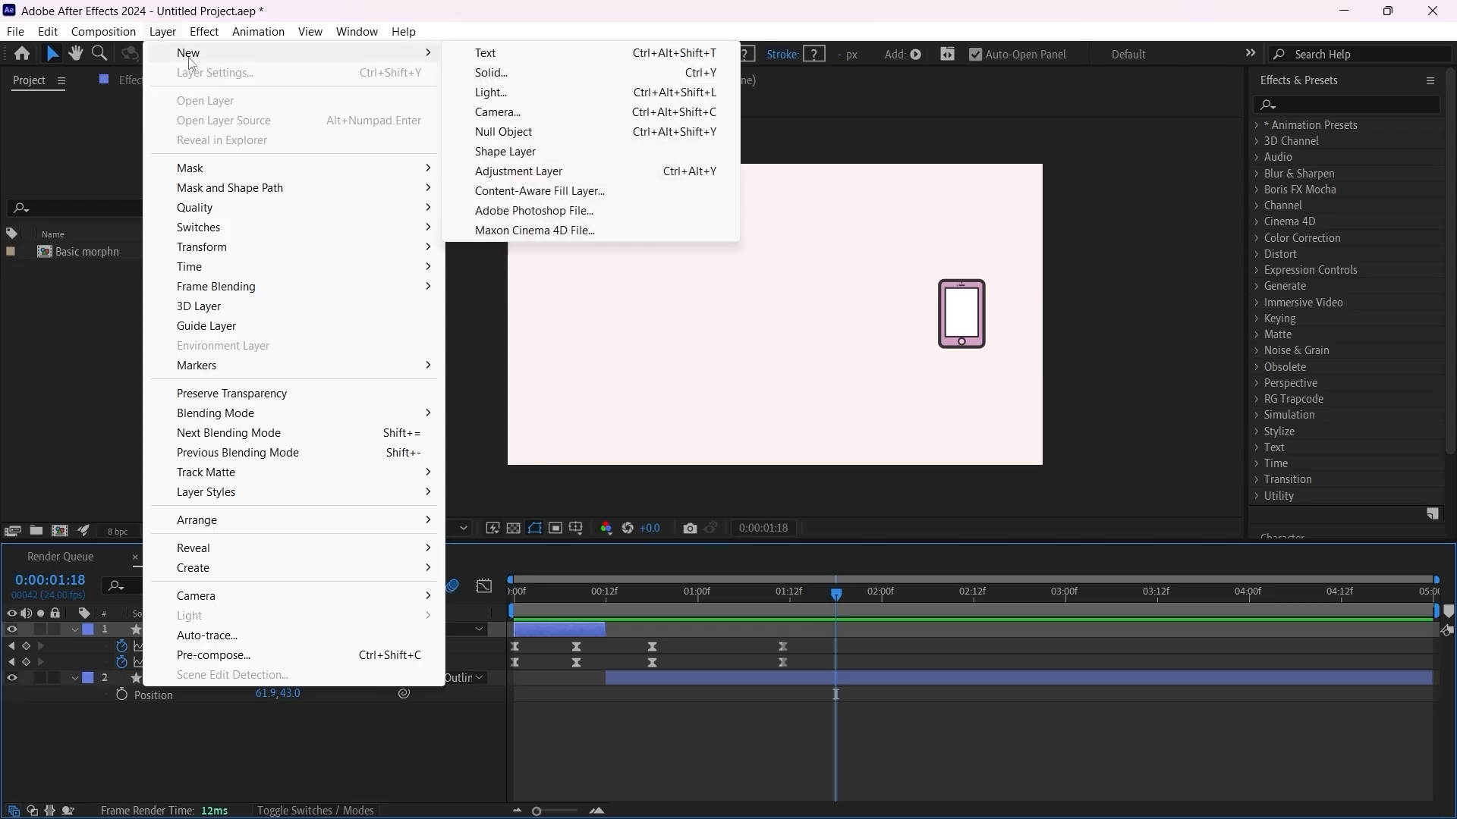
click(529, 73)
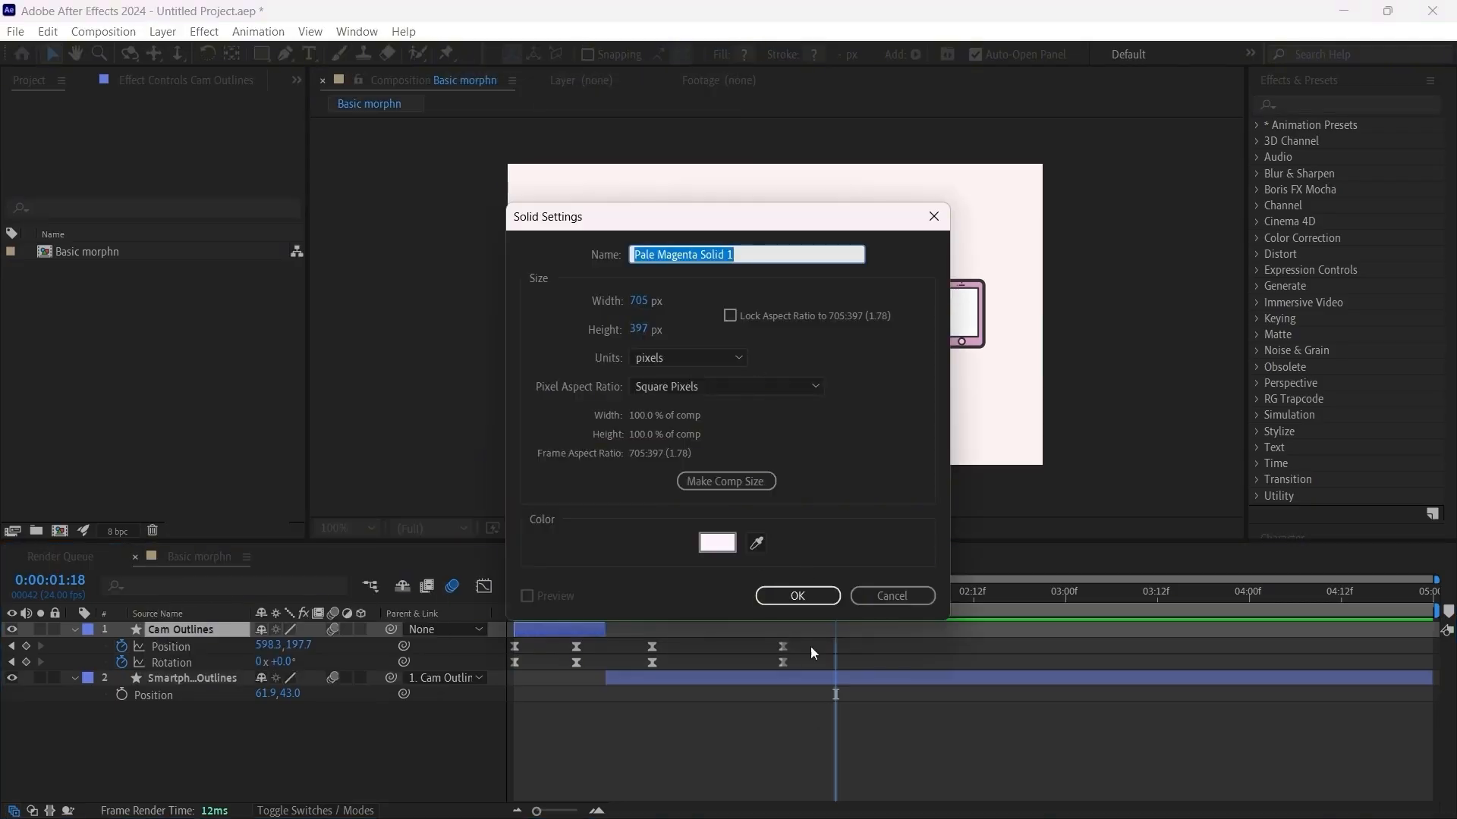
click(797, 596)
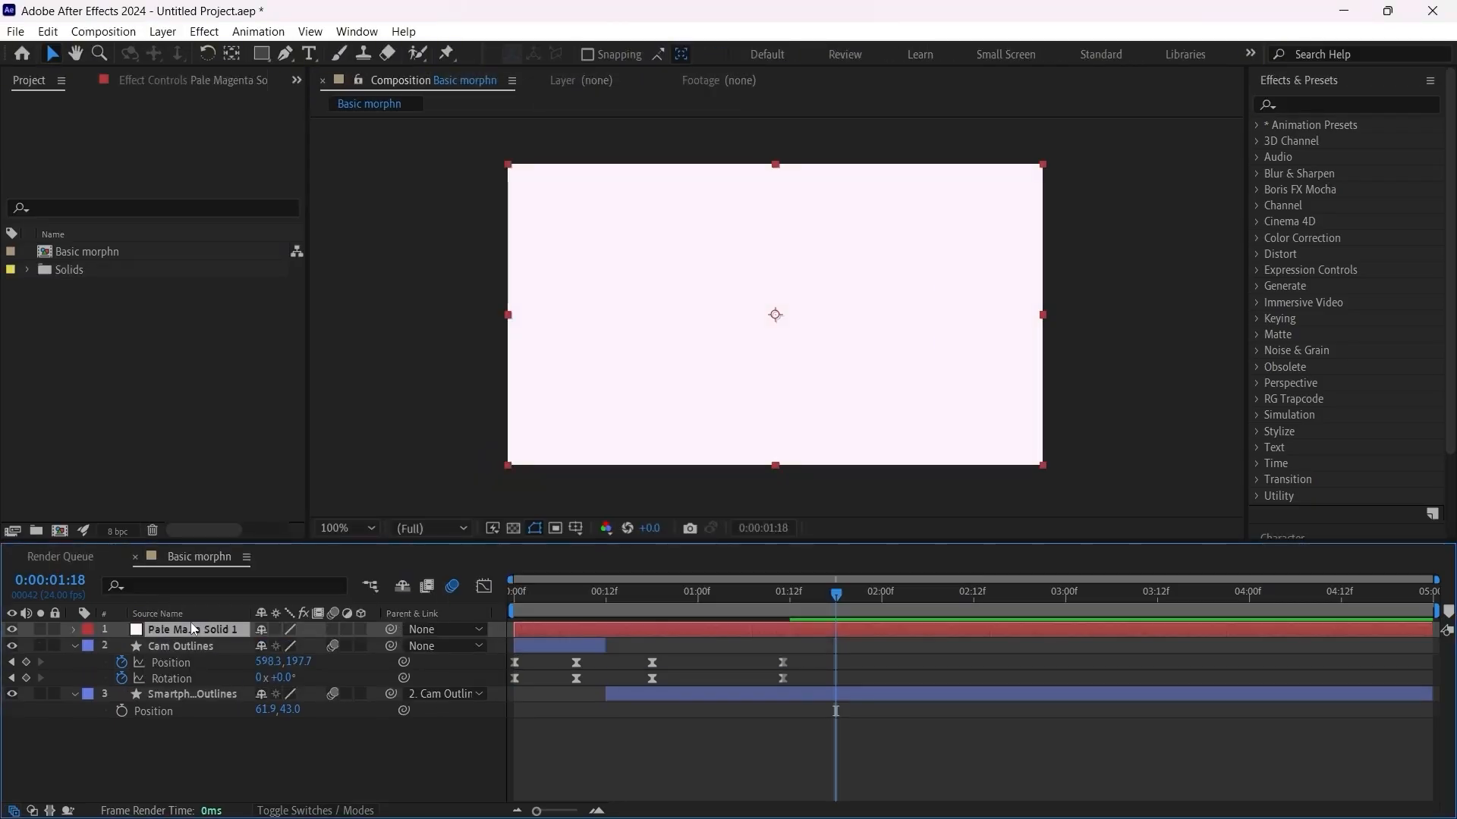
Step: Move the pale magenta solid beneath all other layers as the background and lock it
drag(195, 629, 263, 762)
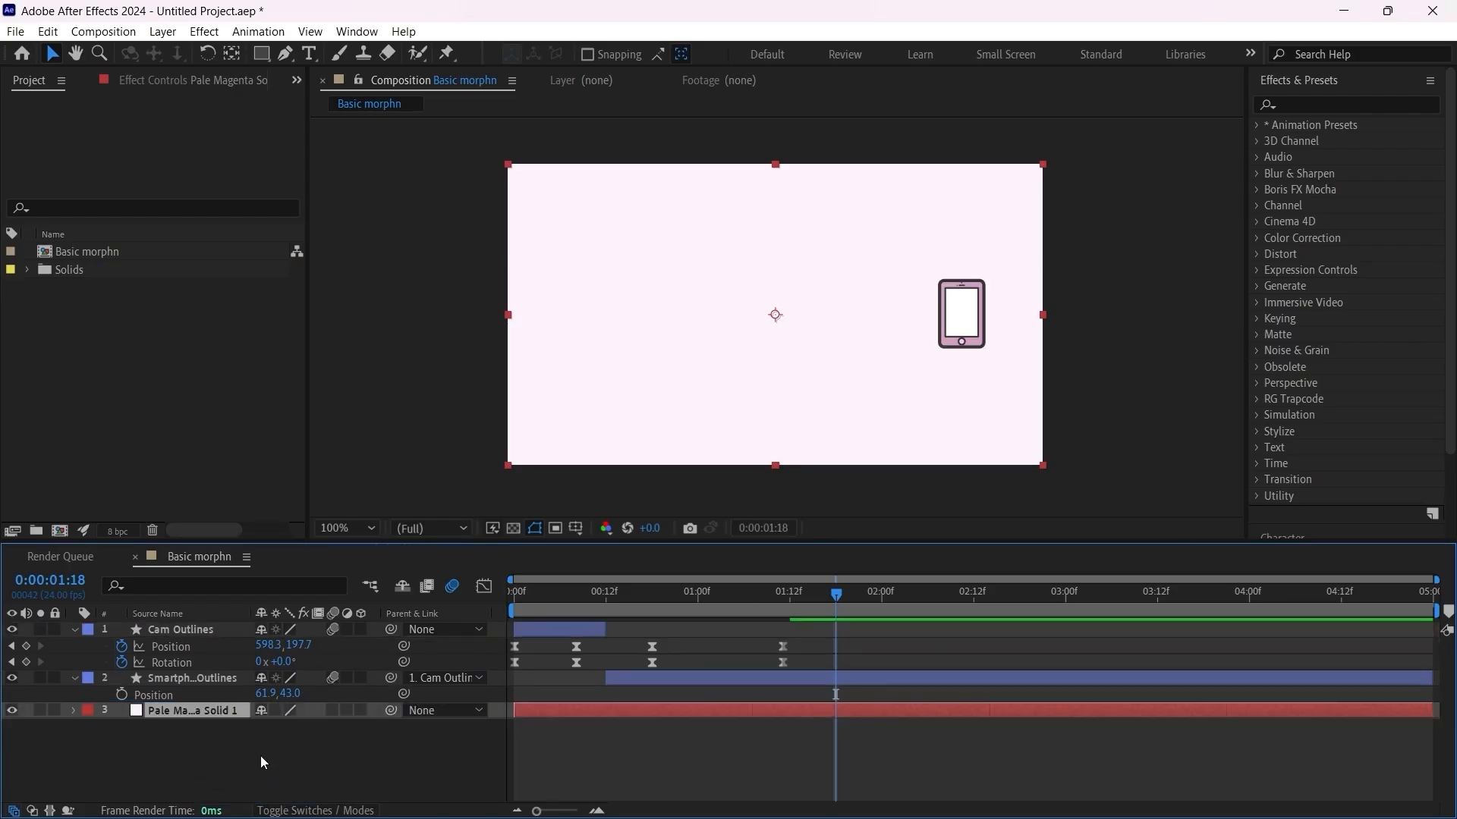
click(62, 708)
click(54, 711)
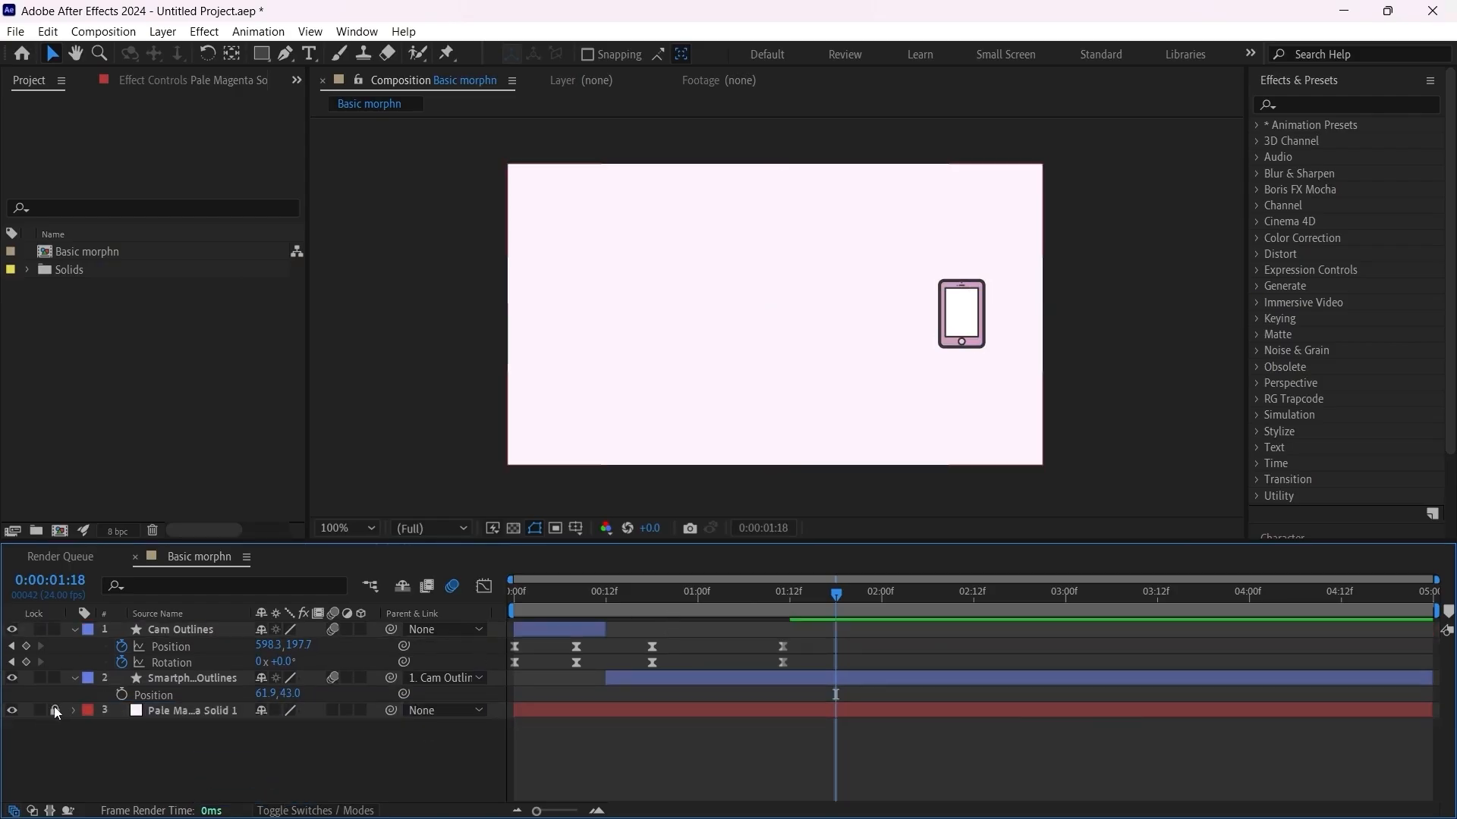
Step: Search the effects and presets for "noi" and pick the Noisy Vignette preset
click(1294, 104)
text(noi)
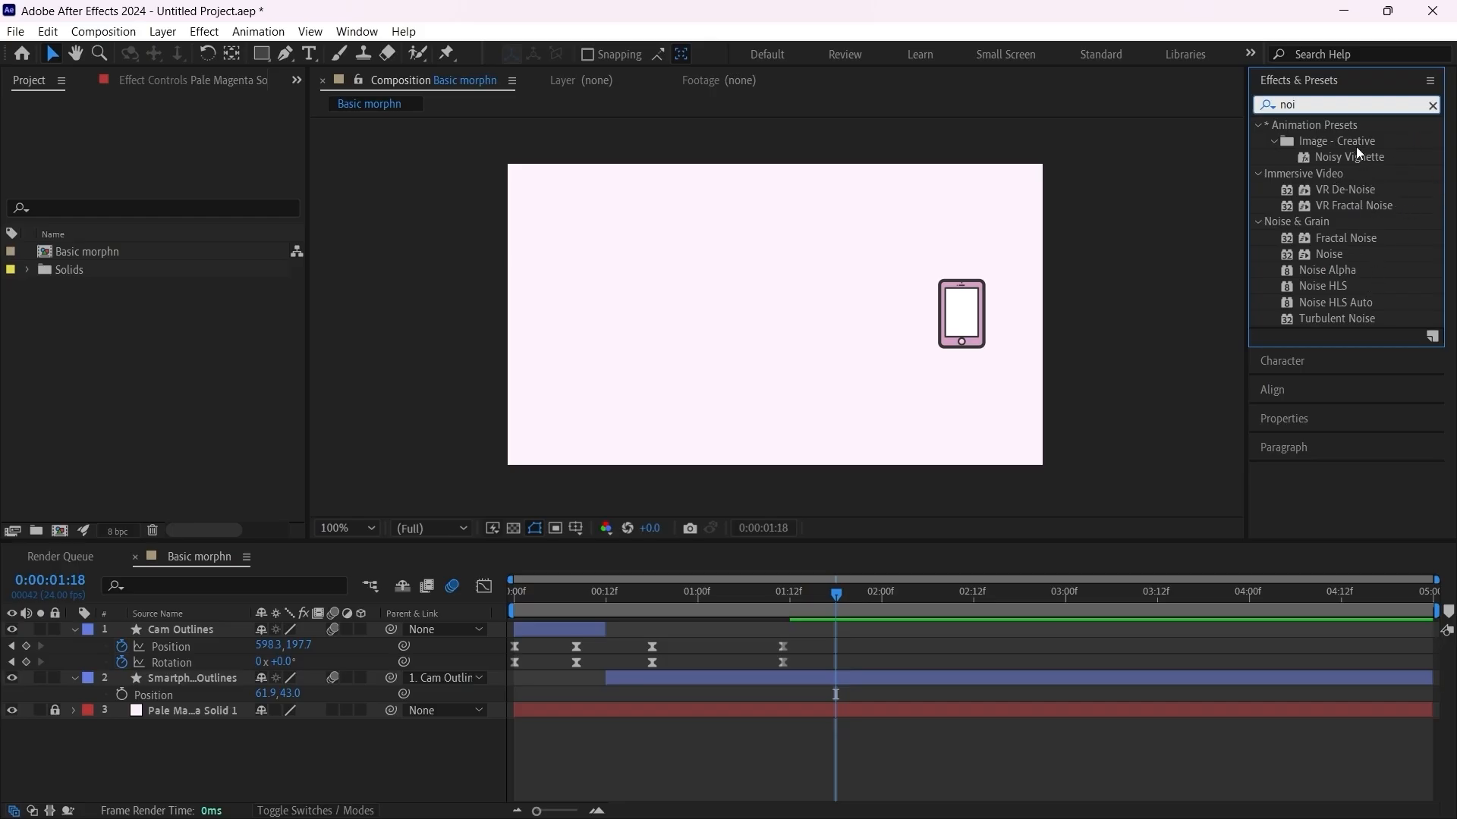
mouse_move(1360, 166)
mouse_down()
mouse_move(683, 709)
mouse_move(1434, 177)
mouse_move(1387, 163)
mouse_up()
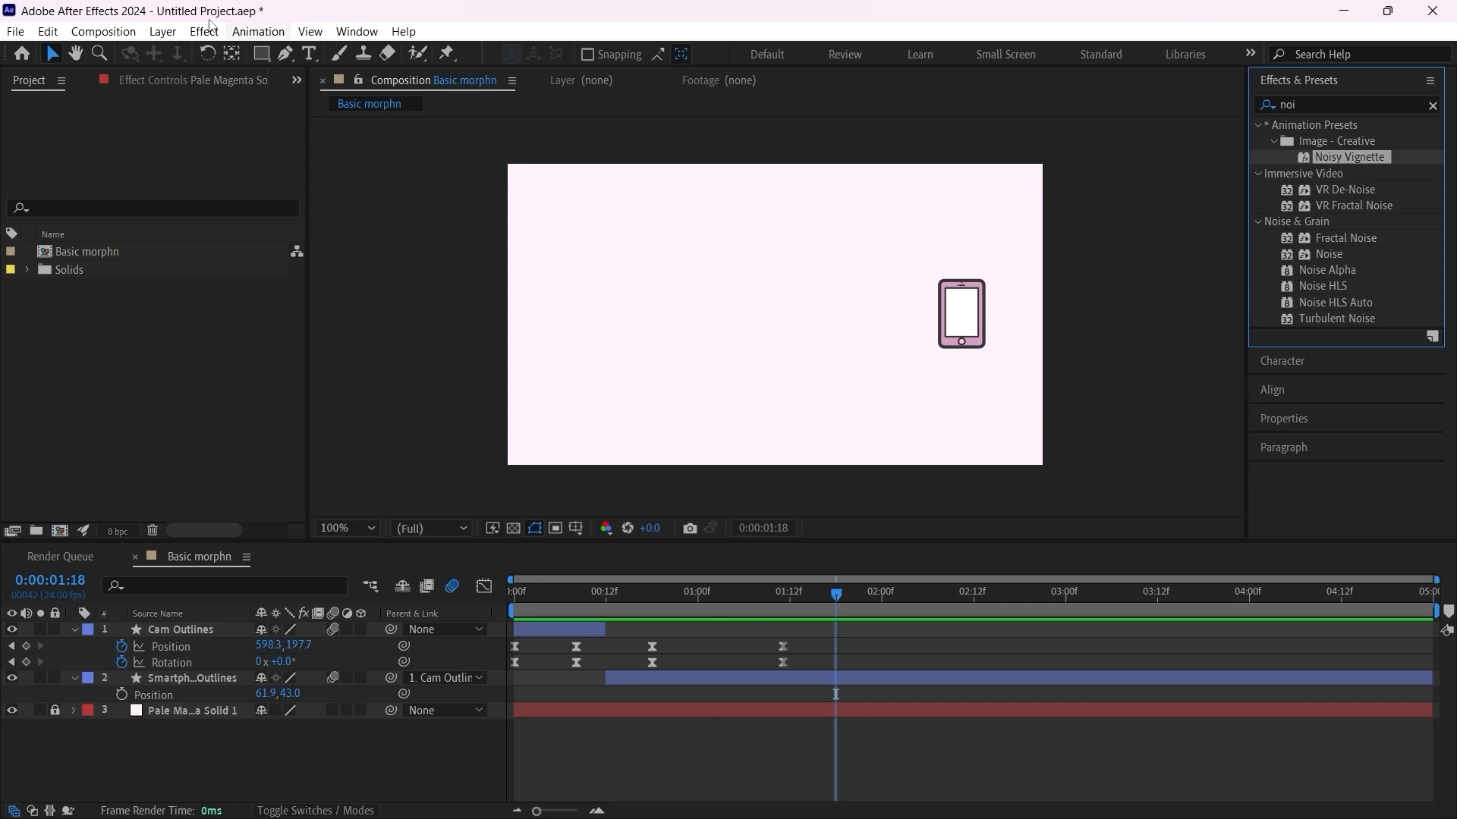
Step: Add a new adjustment layer above all the other layers
click(163, 32)
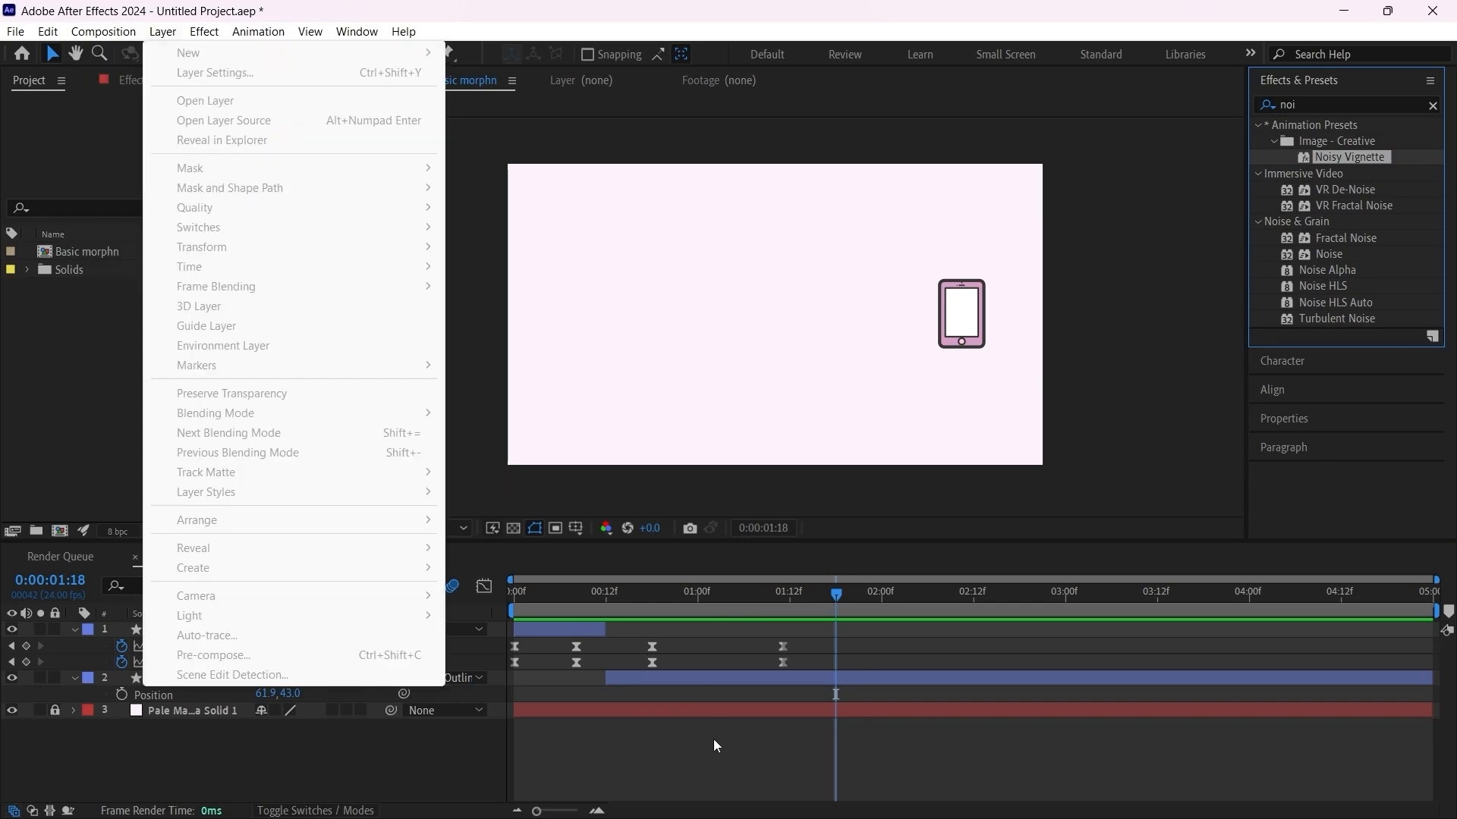
click(713, 739)
click(163, 31)
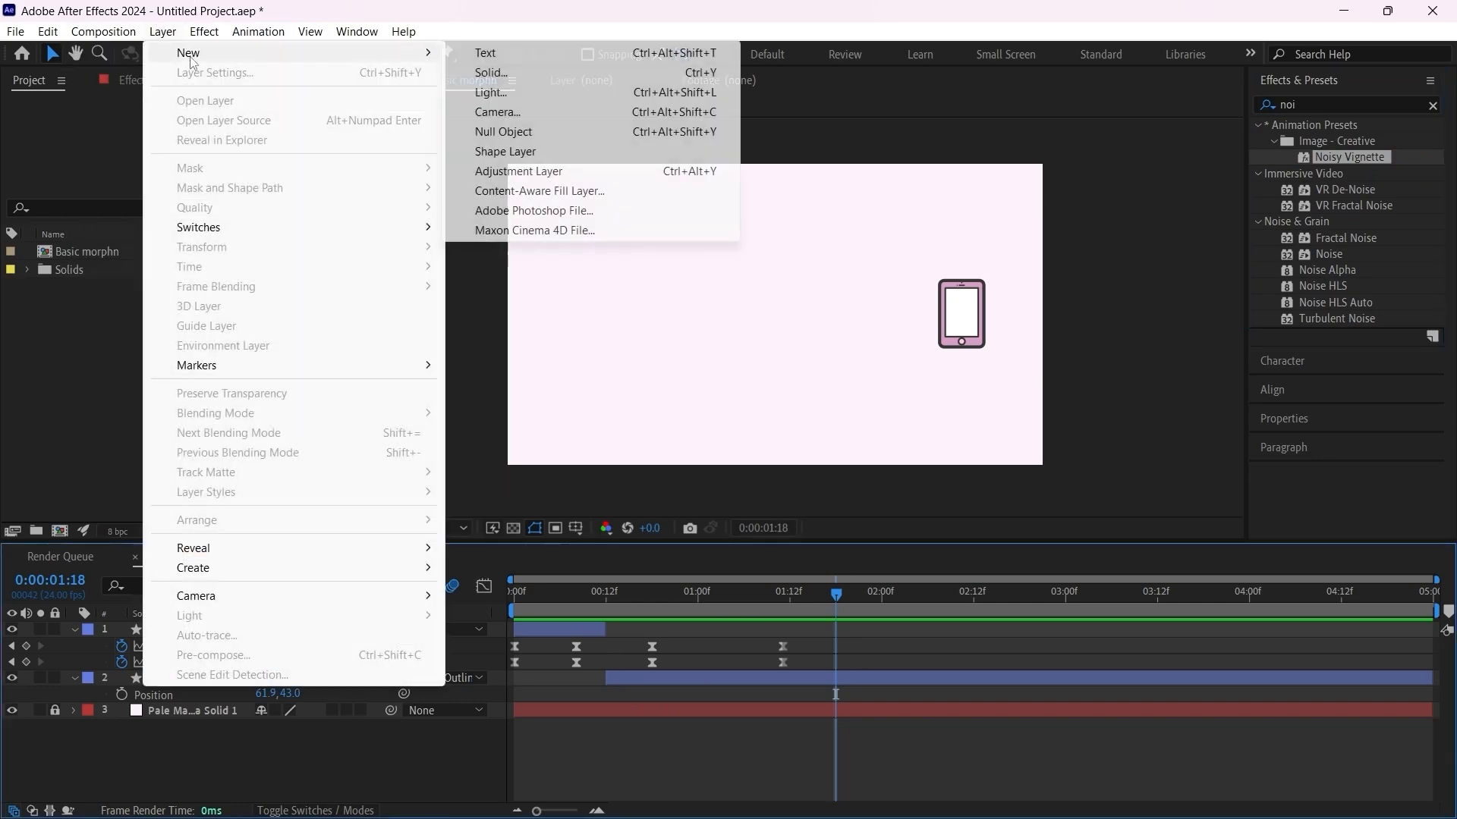
mouse_move(176, 57)
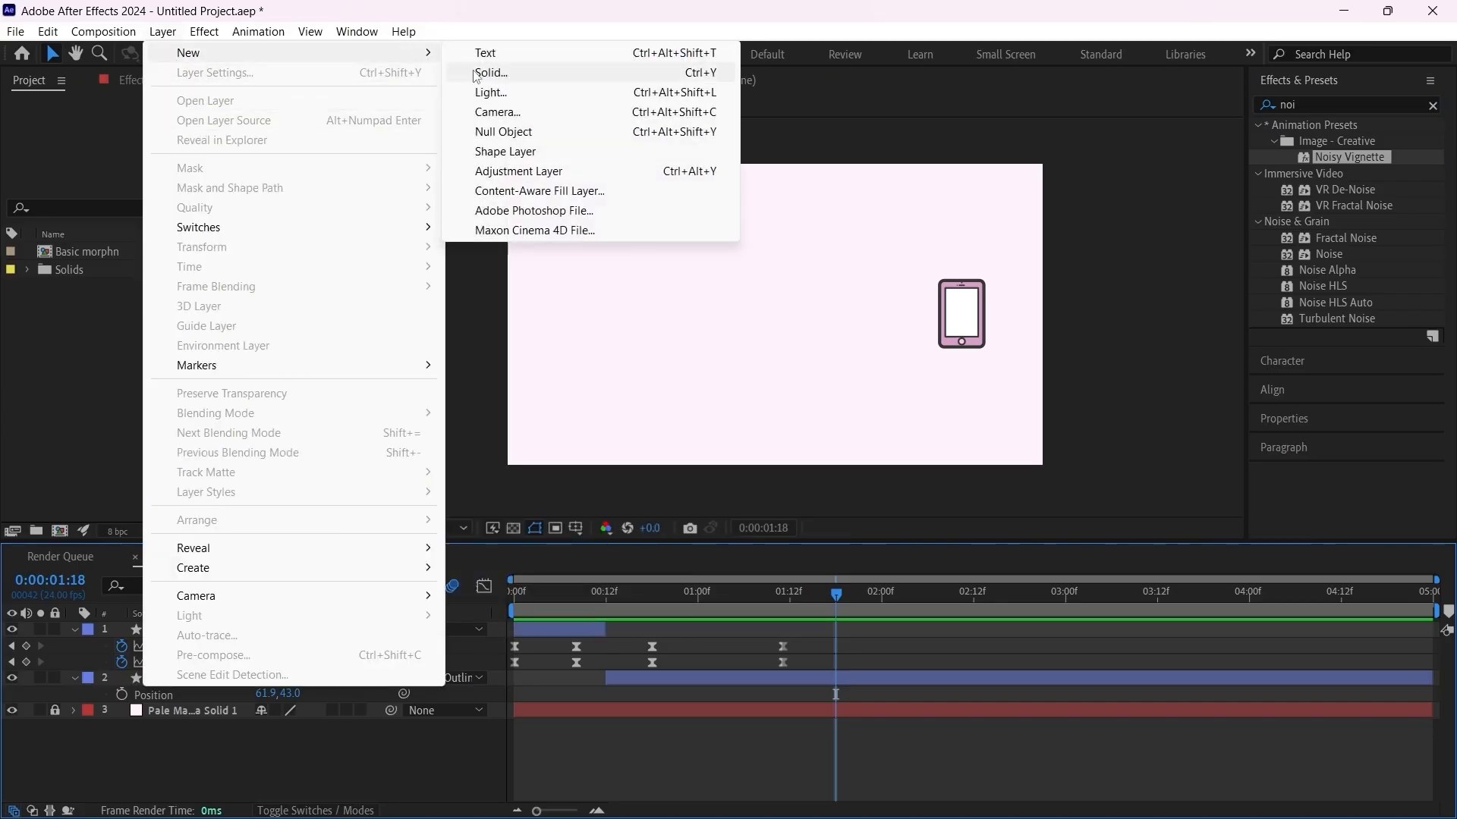
click(582, 170)
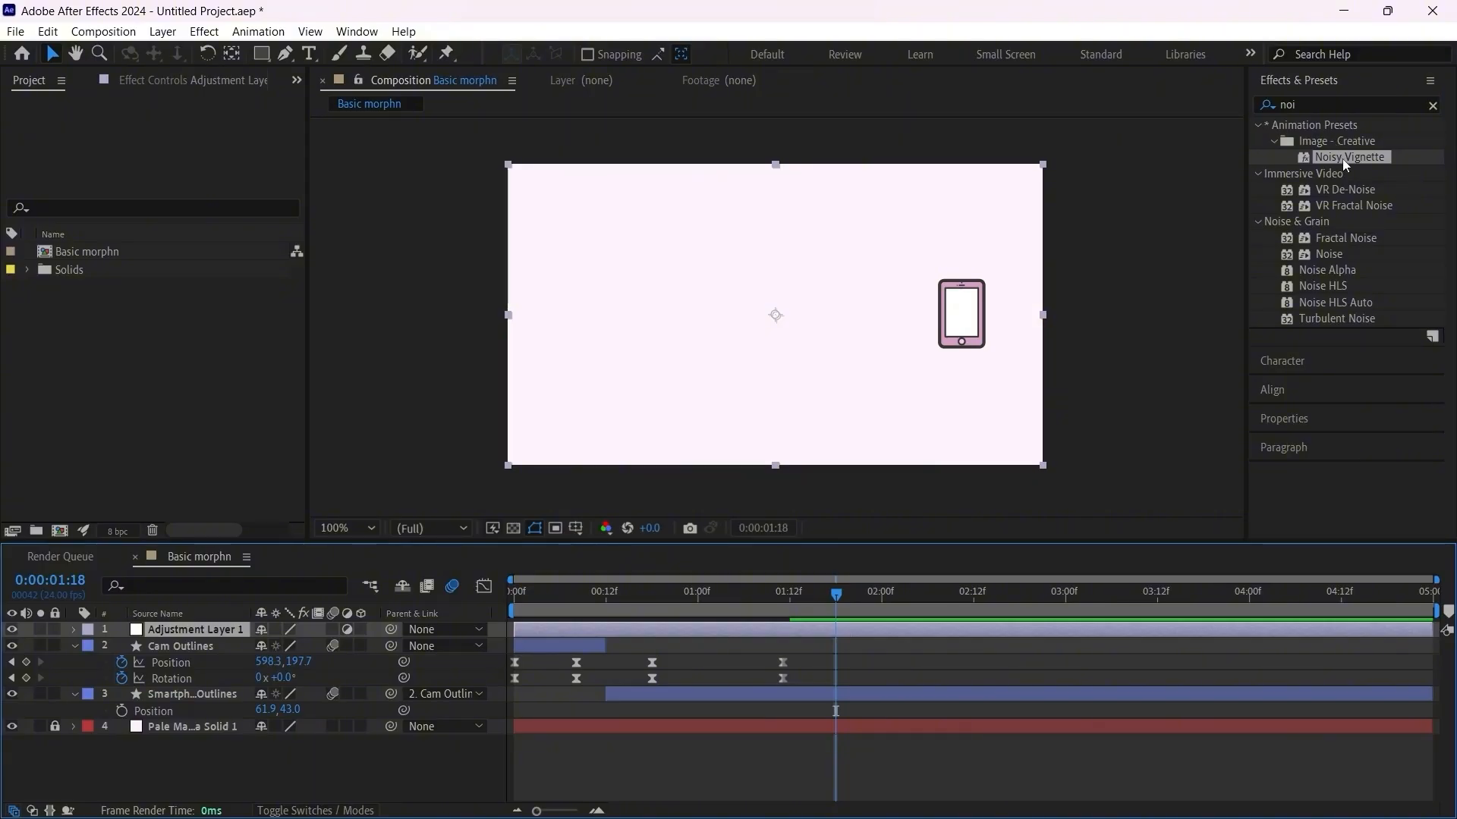
Step: Apply the Noisy Vignette preset to Adjustment Layer 1 and centre the vignette on the composition at 352, 198
drag(1346, 158, 509, 604)
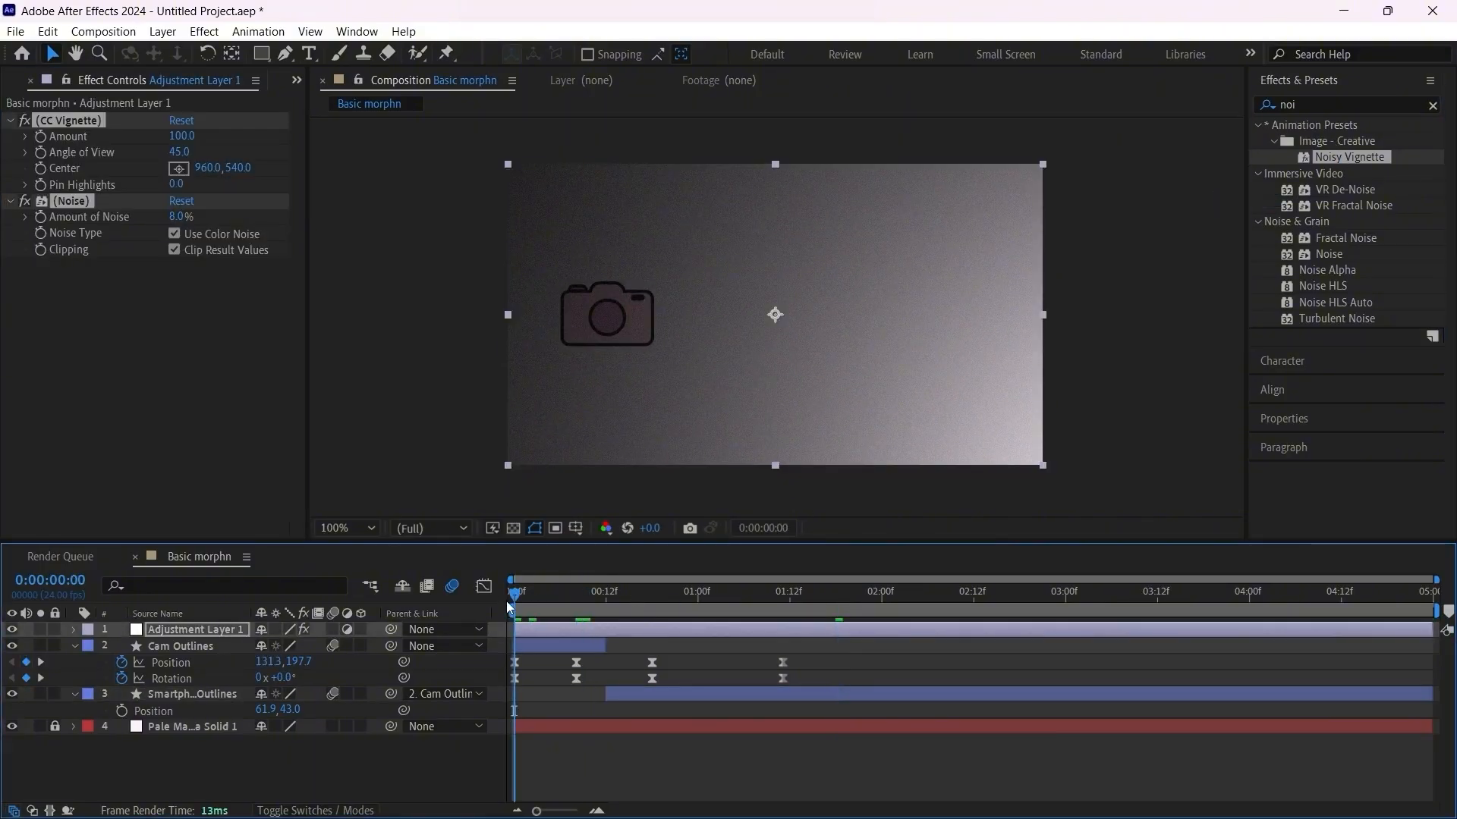
click(176, 169)
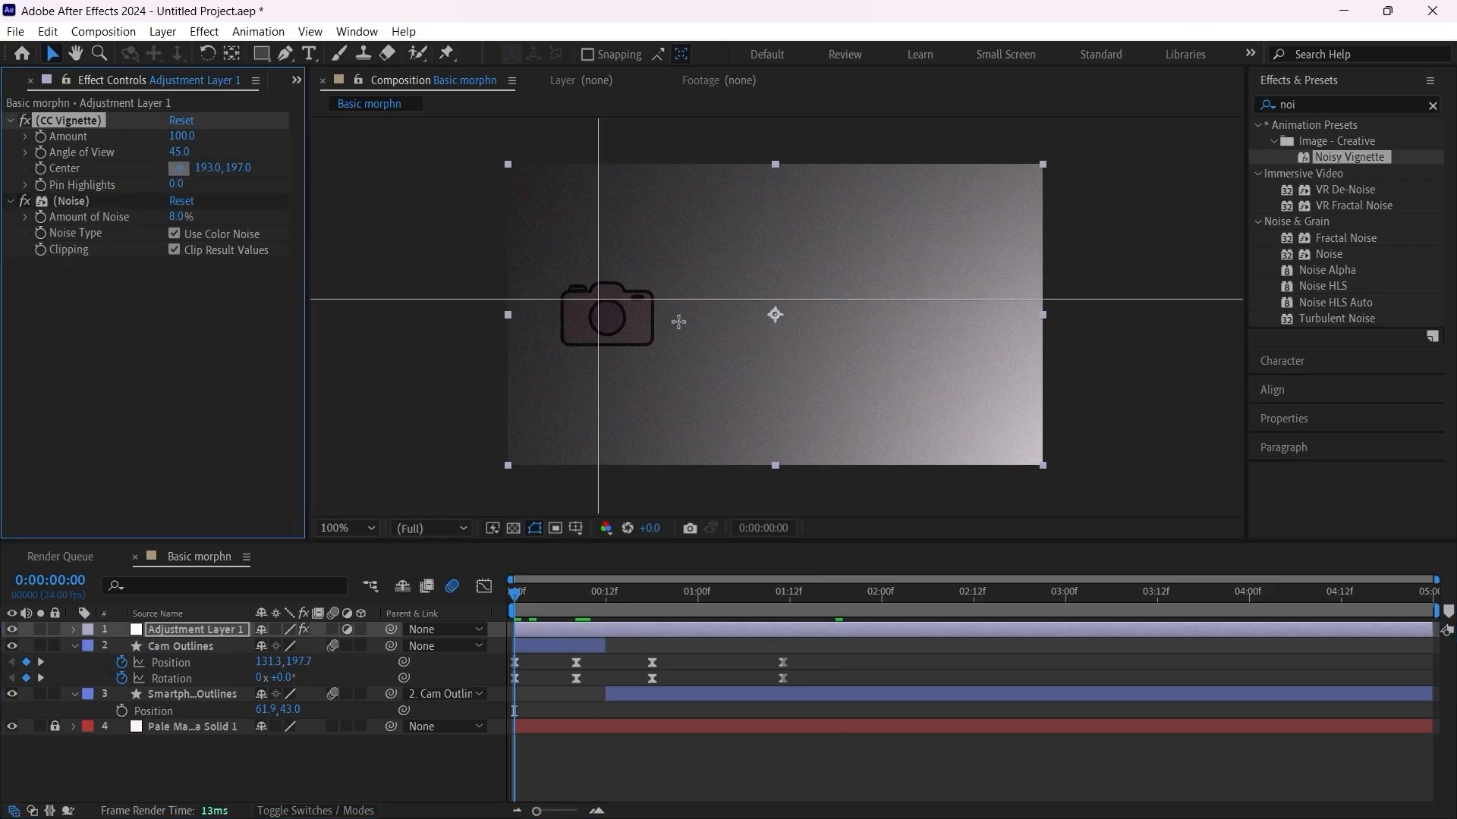
click(774, 314)
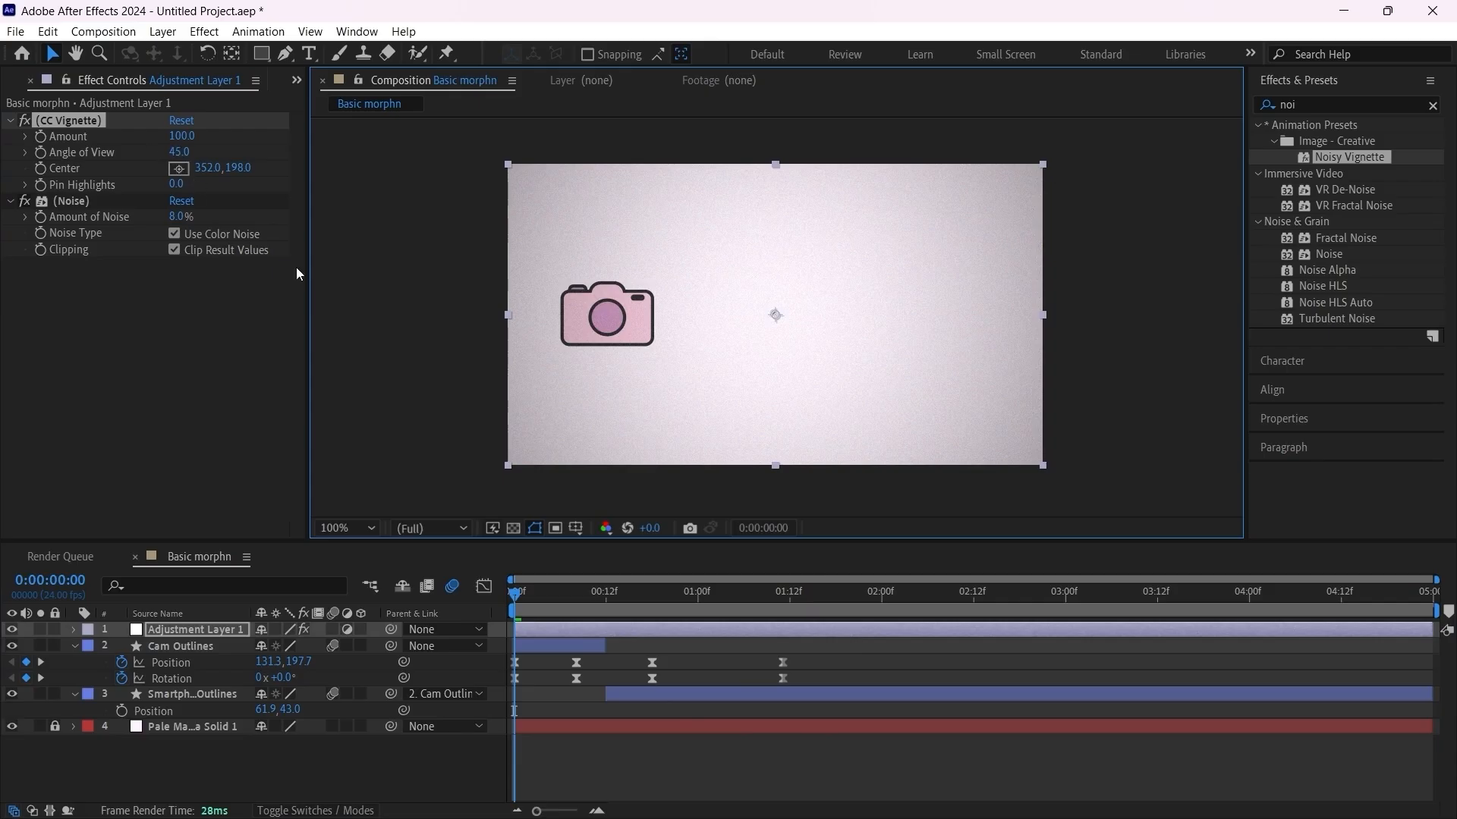
Step: Play back the camera-to-smartphone morph with the noisy vignette and inspect the result up close
click(616, 752)
key(space)
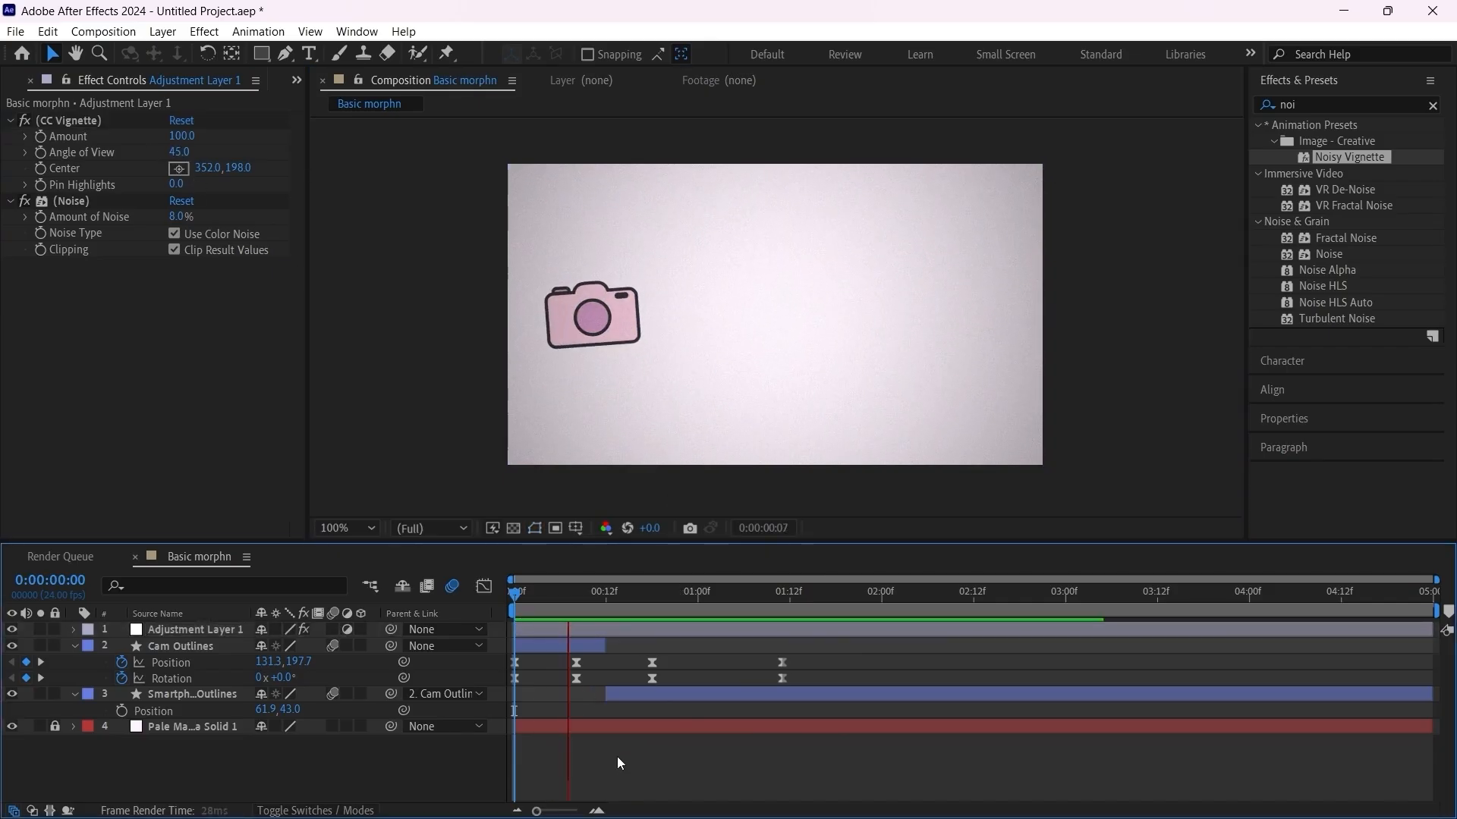
key(space)
scroll(789, 325, up, 1)
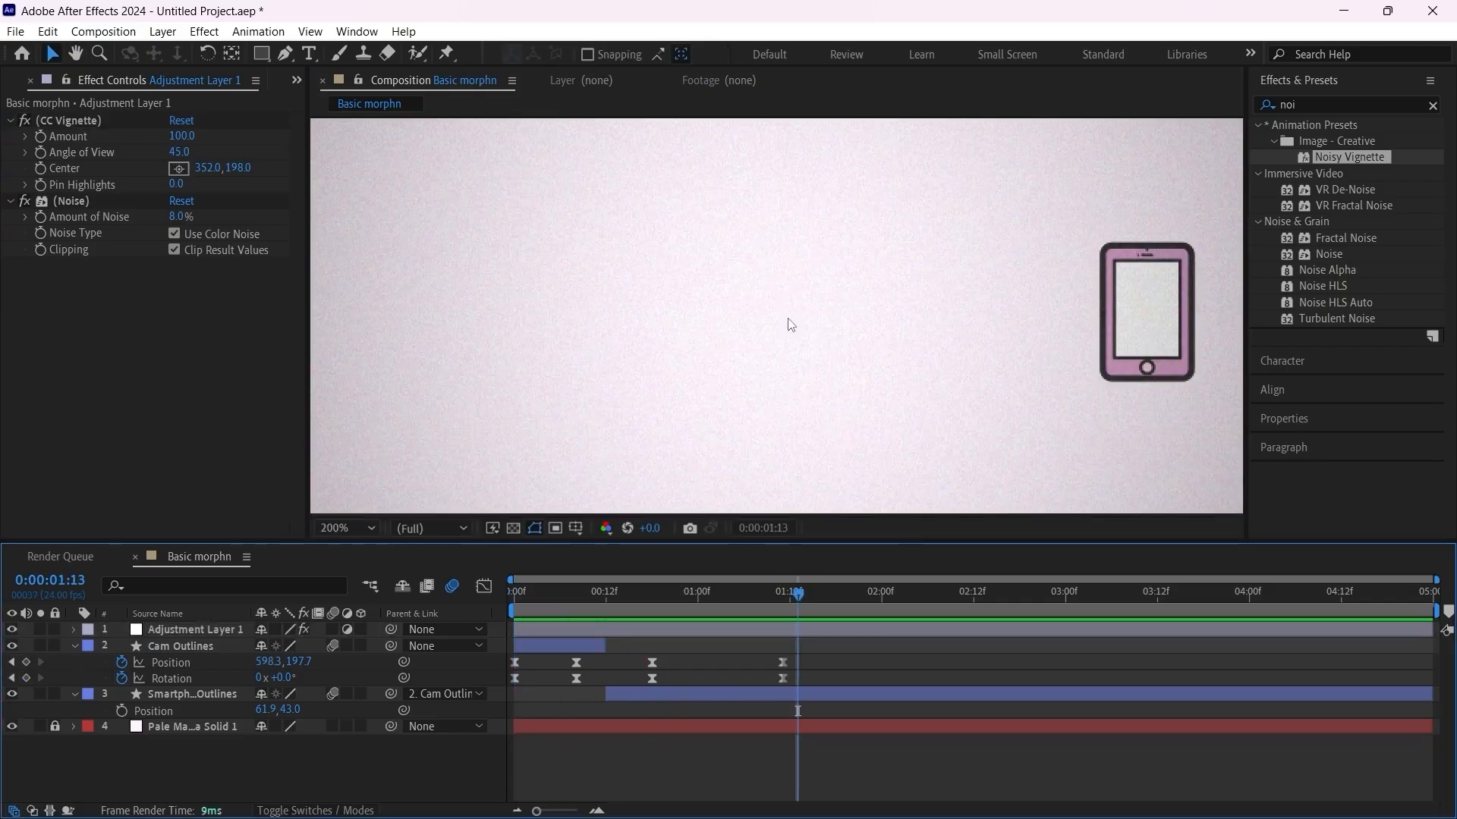
scroll(732, 382, down, 1)
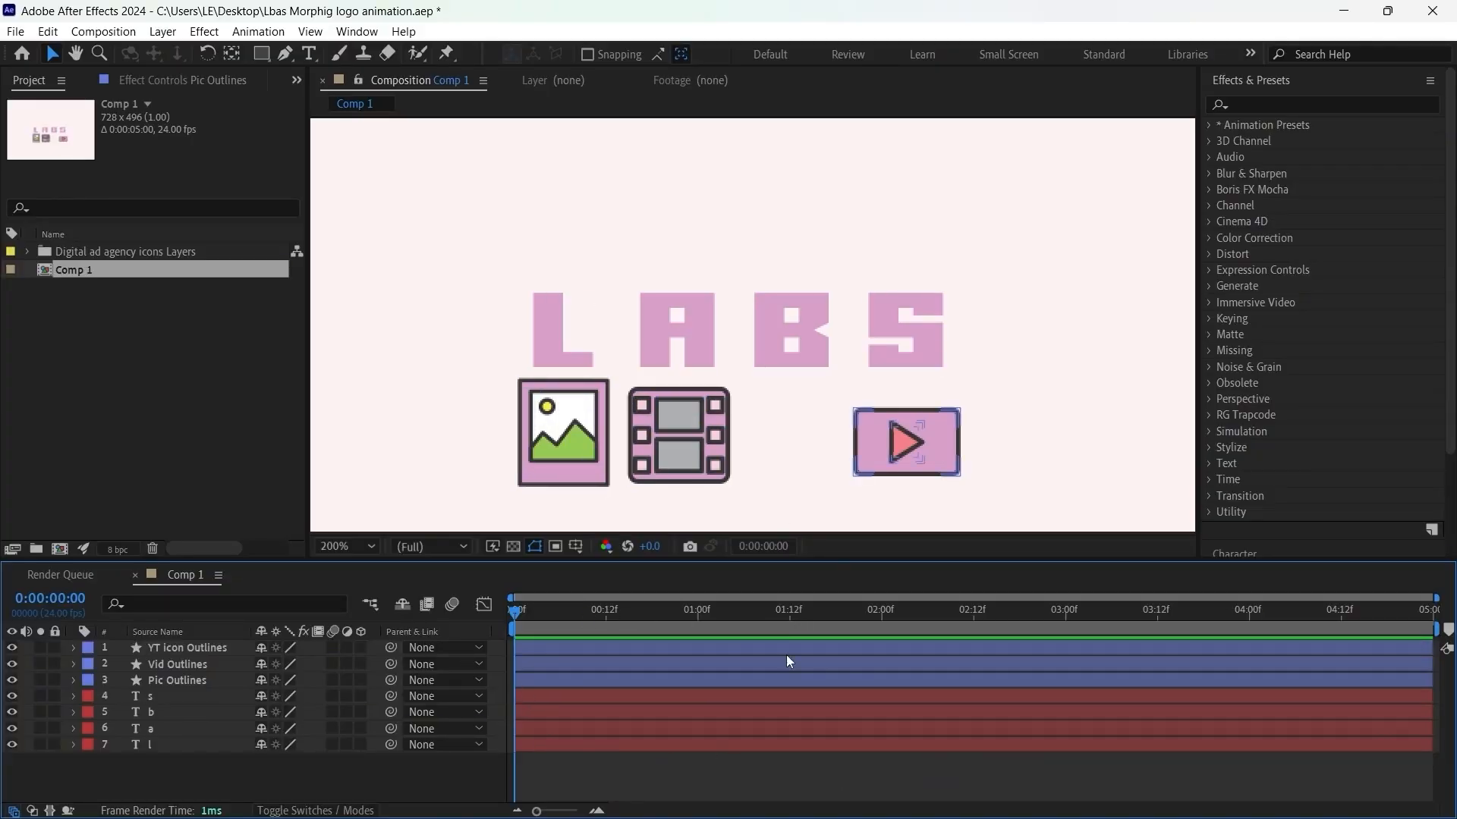
Step: In the LABS logo project's Comp 1, hide and lock every layer except Pic Outlines and the letter l
scroll(766, 465, down, 2)
key(period)
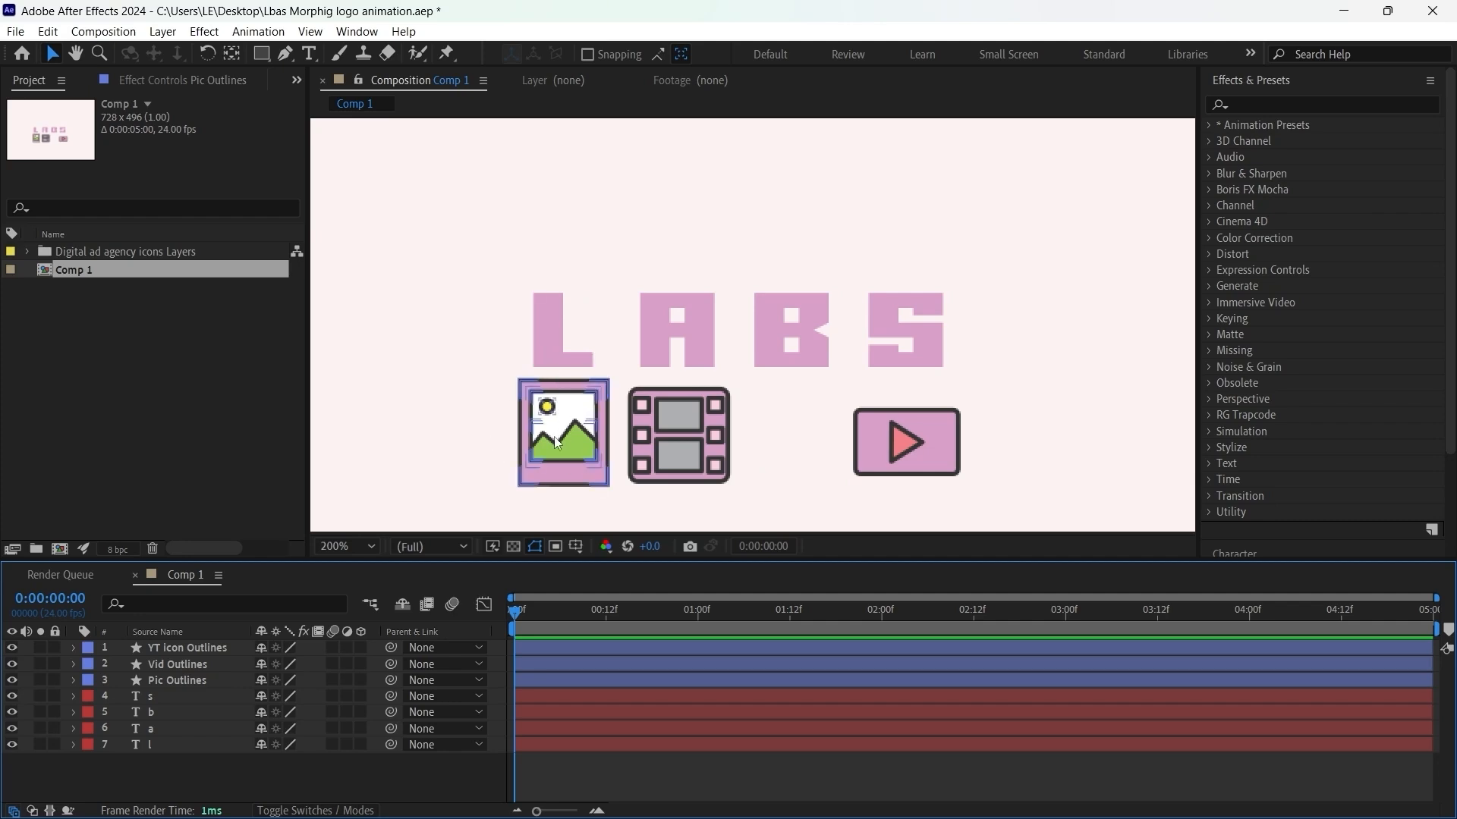
click(11, 647)
drag(12, 728, 12, 694)
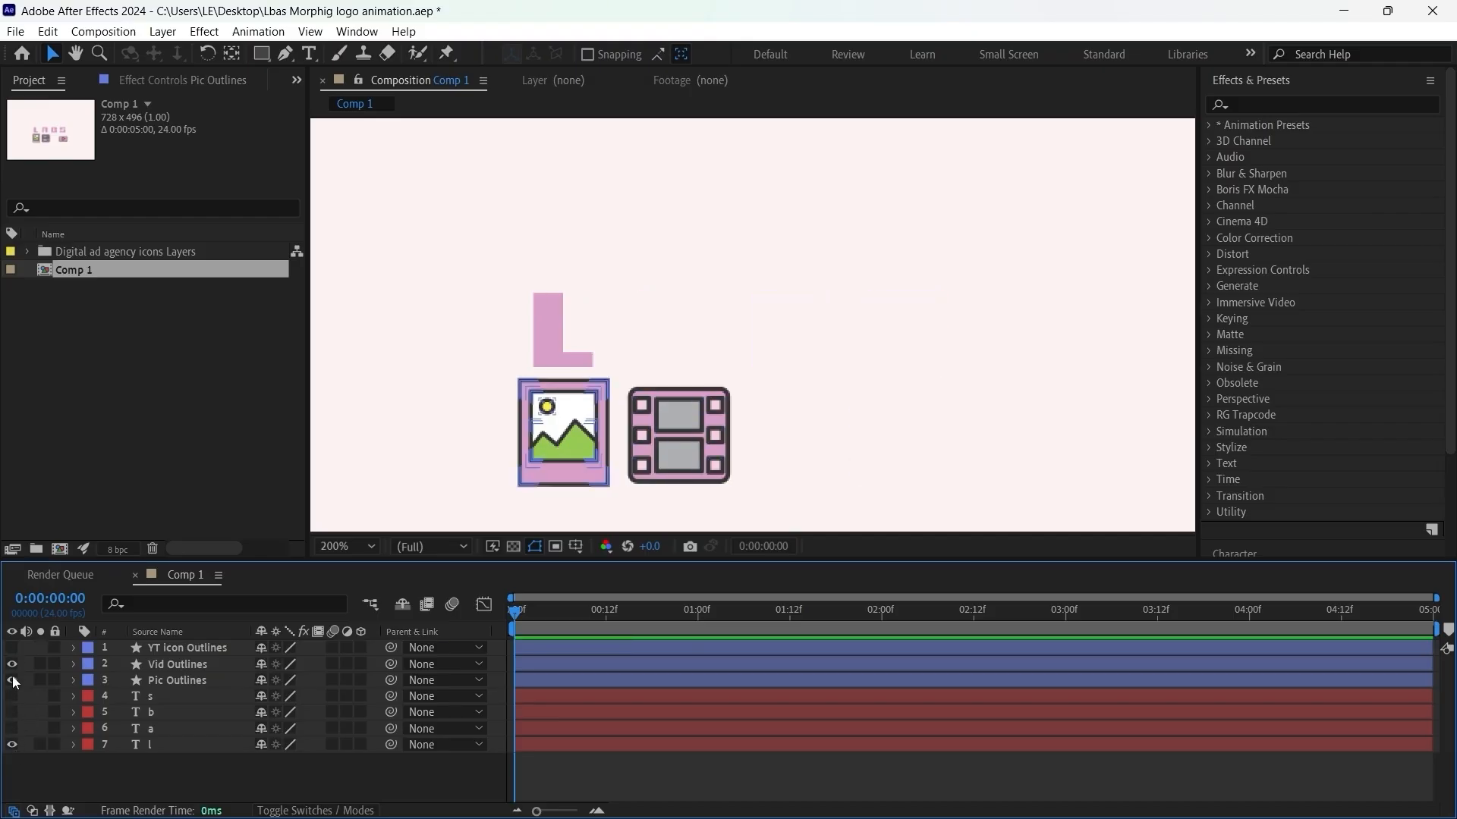
click(11, 664)
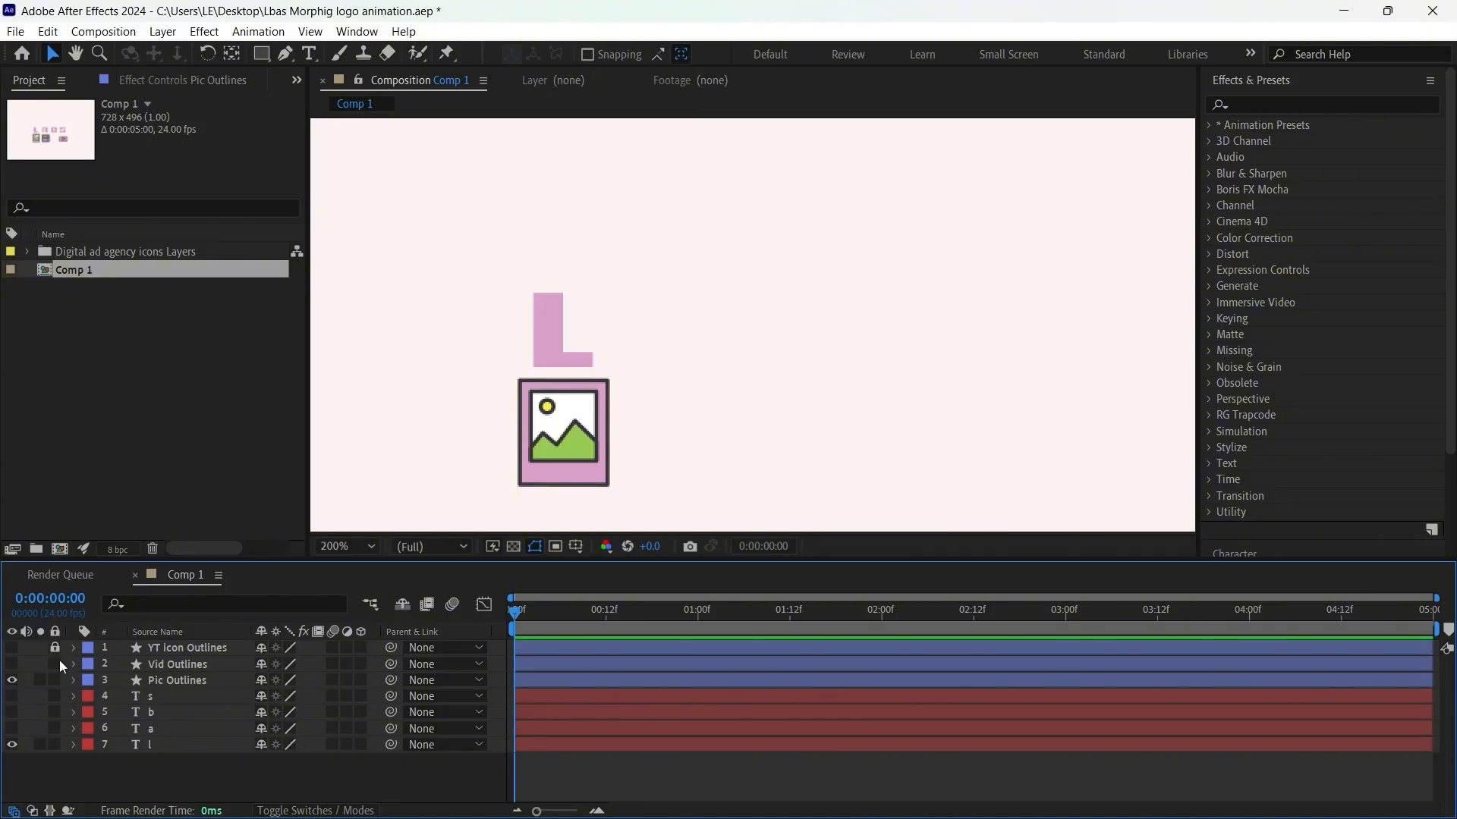
click(57, 714)
click(58, 728)
Step: Move the Pic Outlines icon straight up so it covers the letter L
click(568, 453)
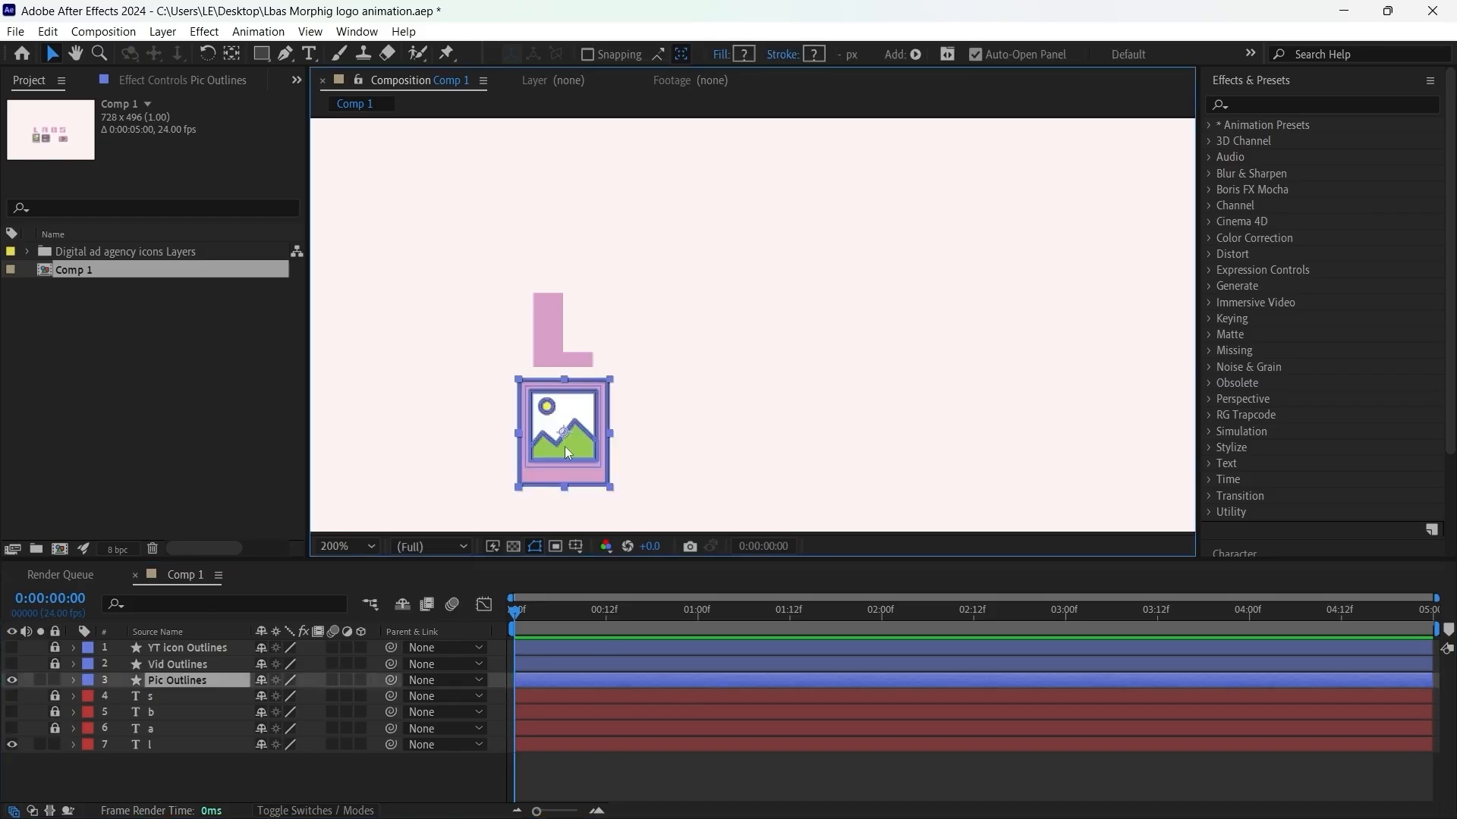
drag(568, 431, 568, 317)
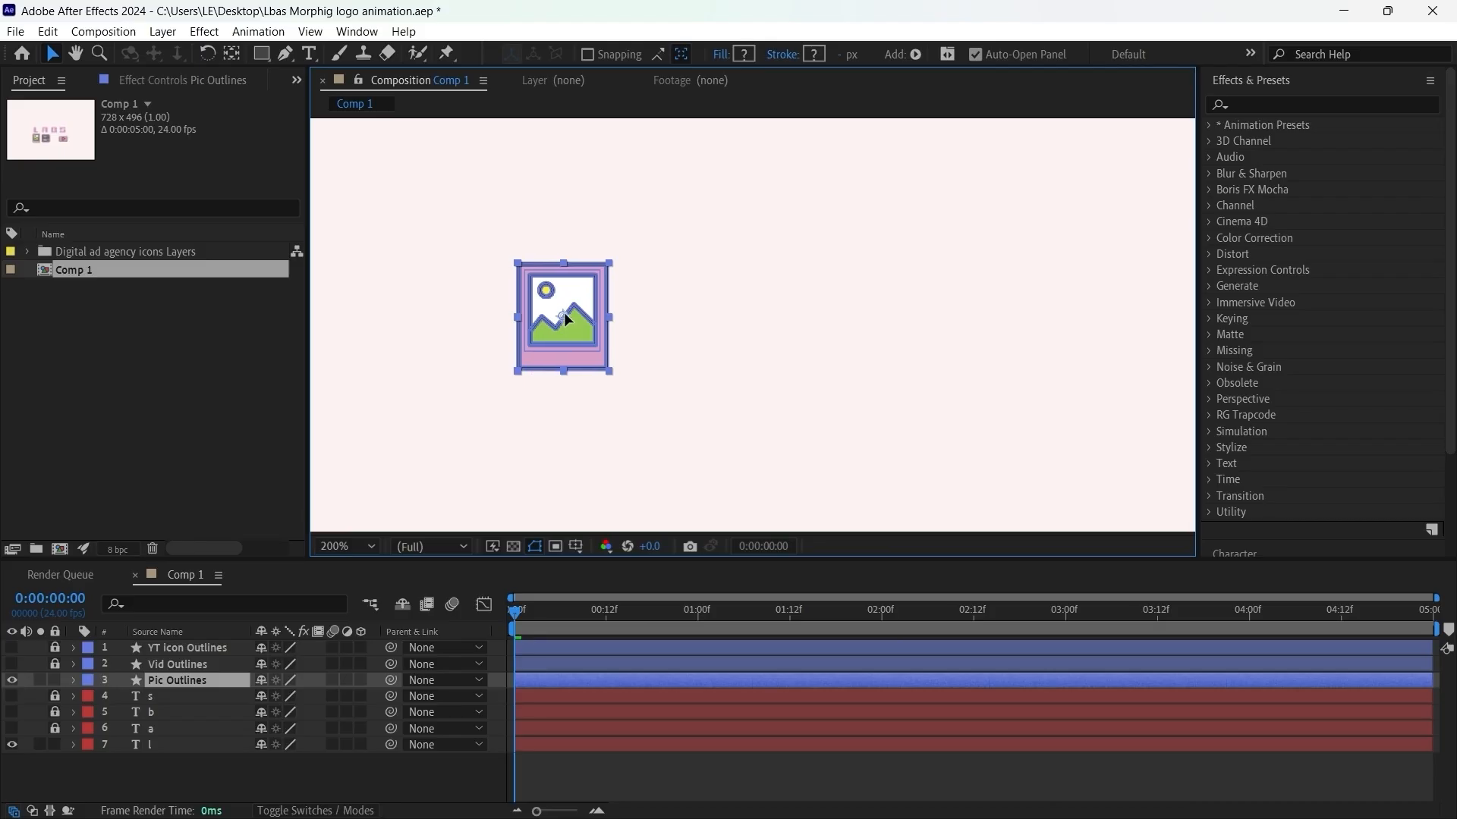
key(comma)
key(period)
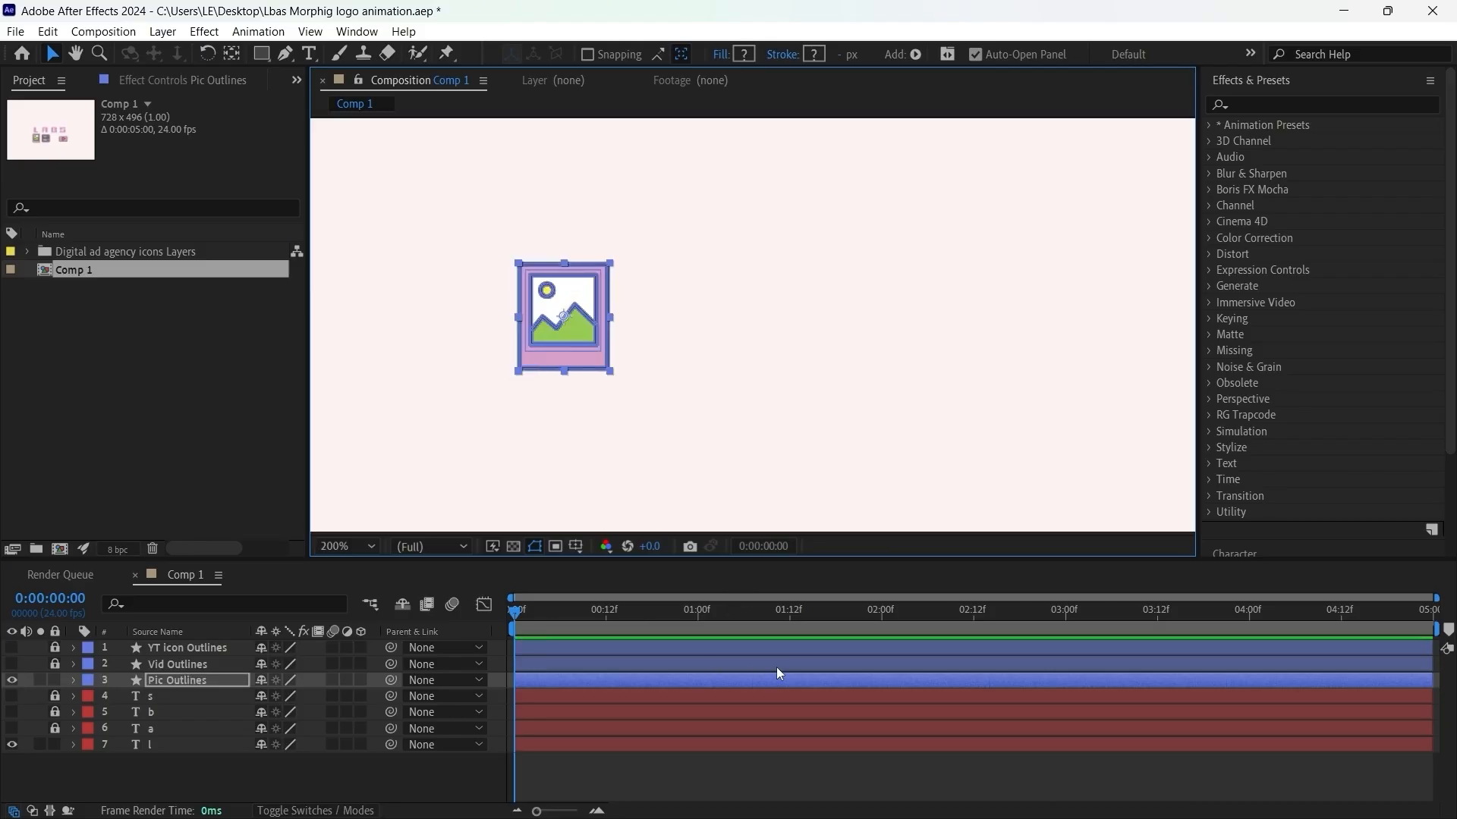
drag(450, 342, 633, 333)
scroll(712, 361, down, 1)
scroll(712, 361, up, 1)
Step: Keyframe the Pic Outlines position from about -30.6, 300.7 outside the composition at frame 0 to the letter L at frame 16
click(618, 744)
click(616, 677)
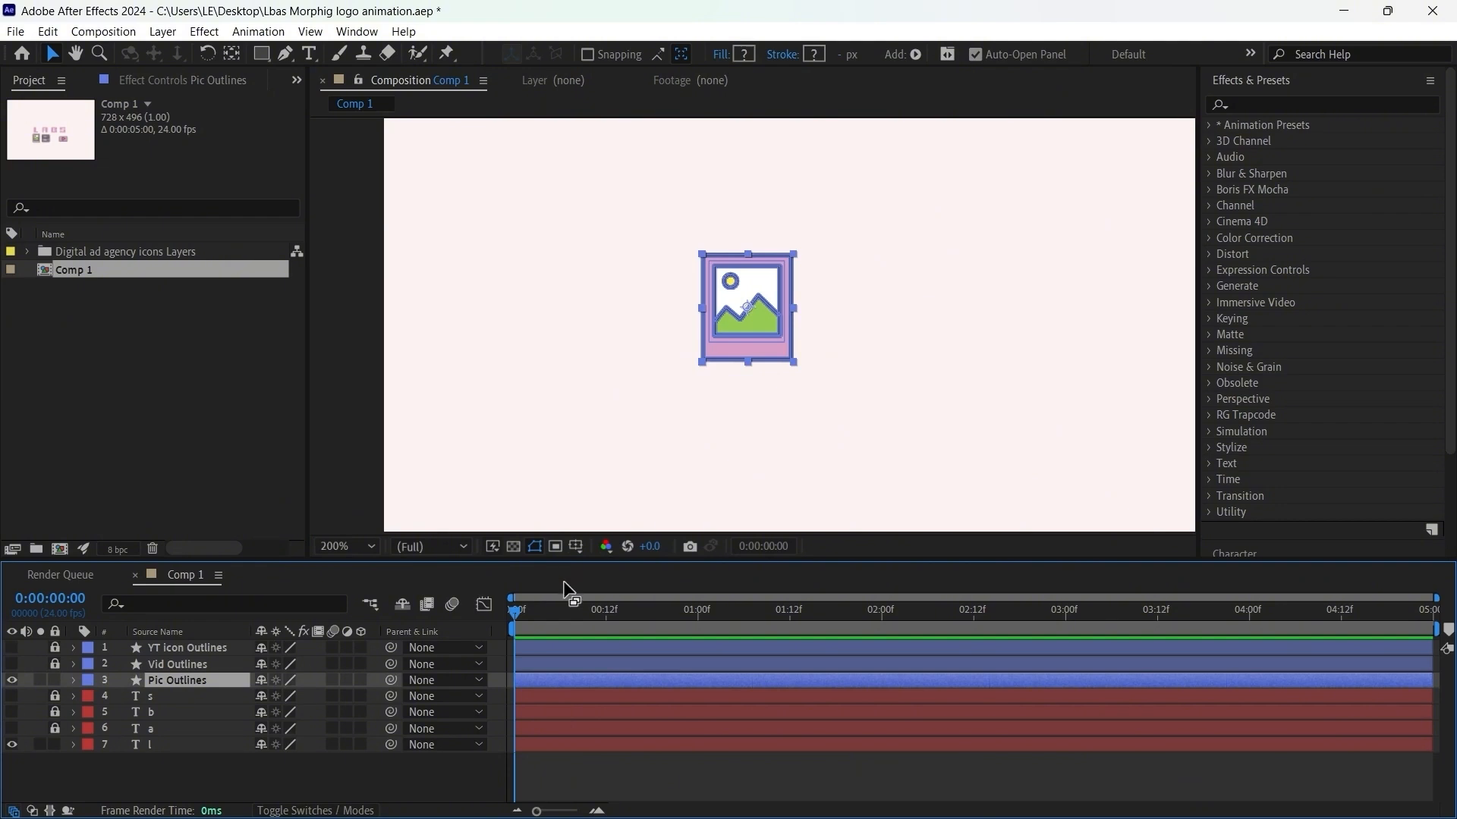
key(p)
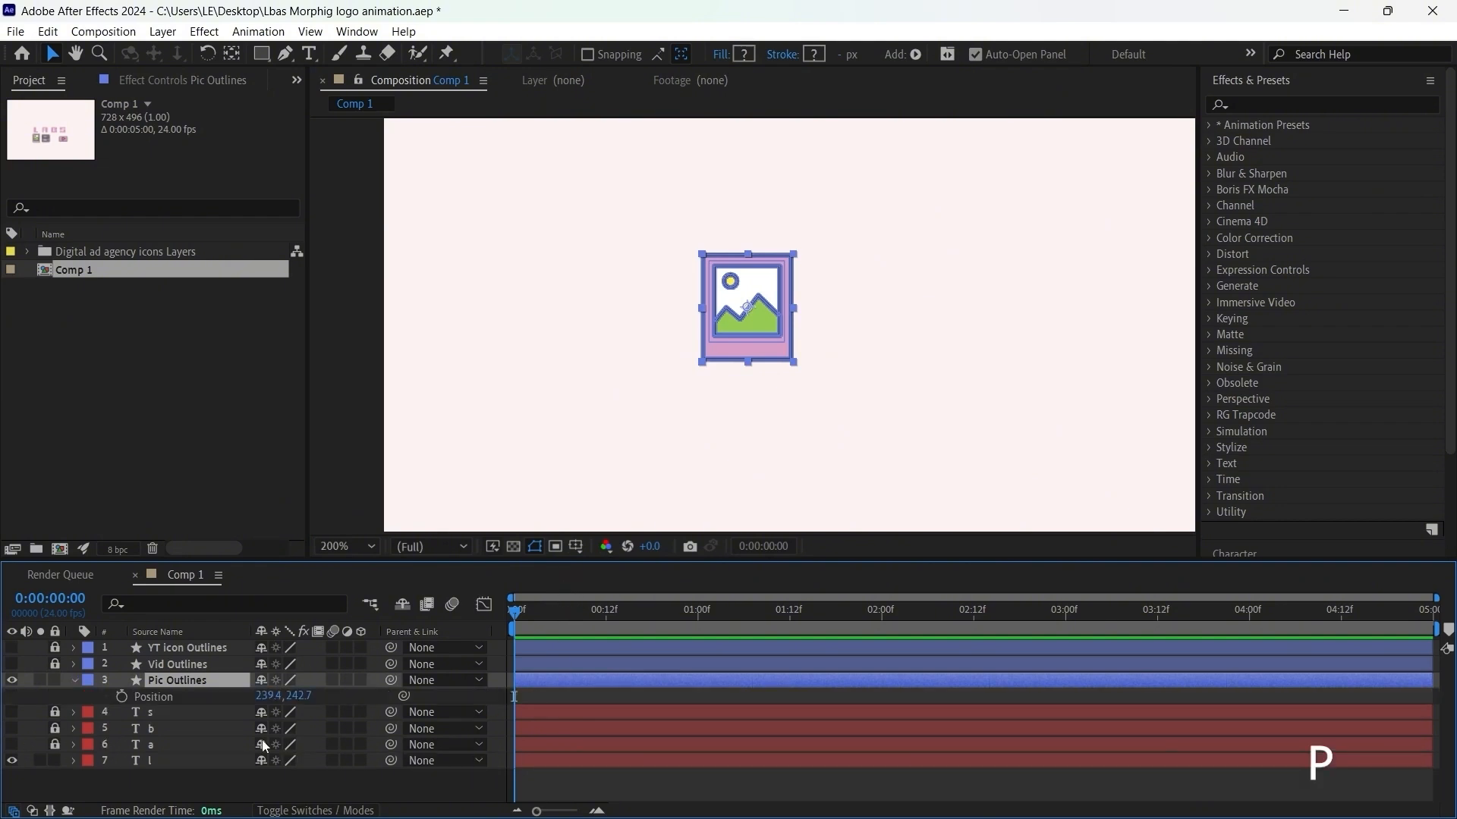
click(123, 696)
click(736, 315)
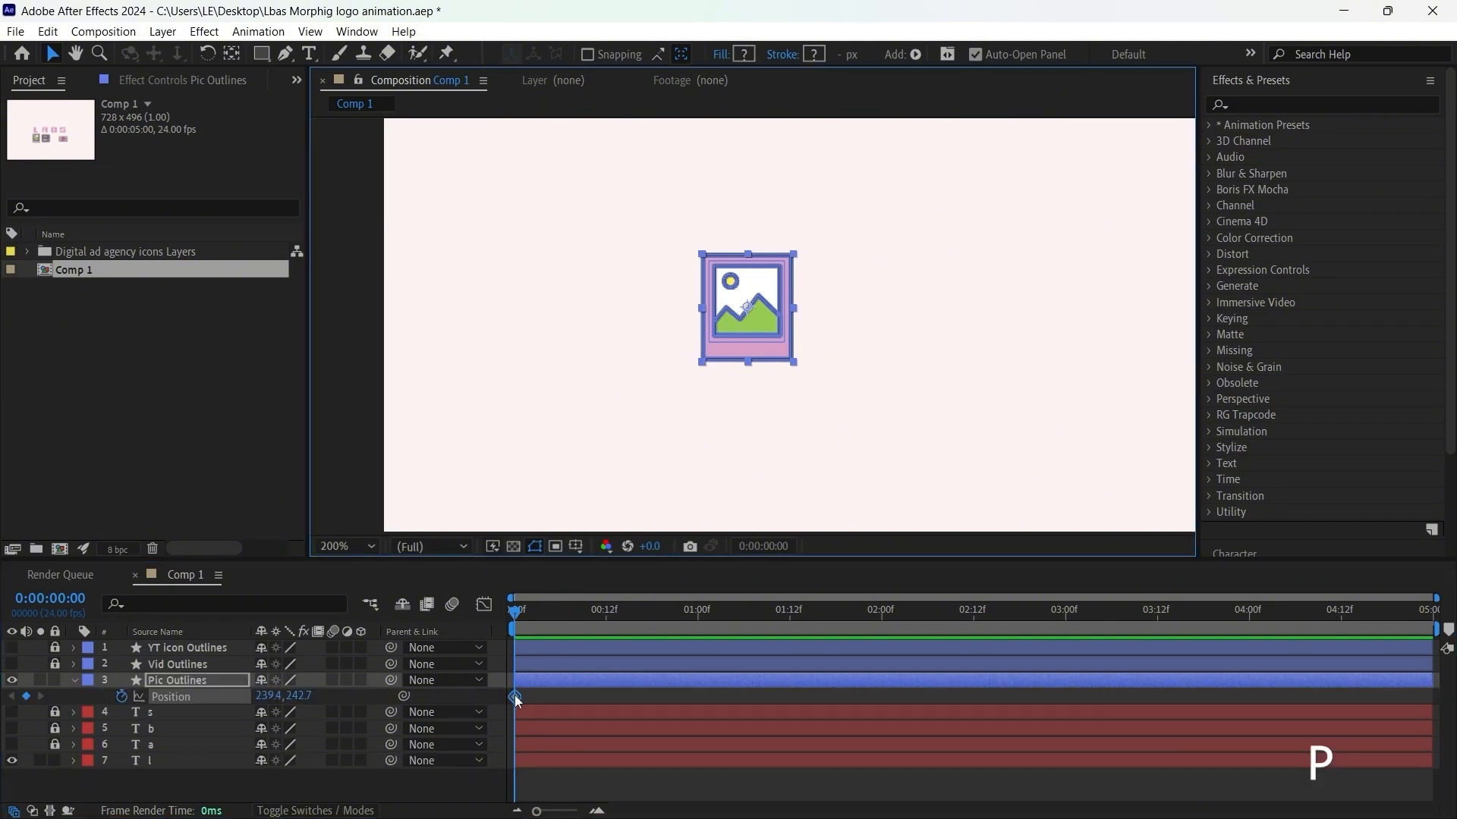
scroll(523, 698, up, 4)
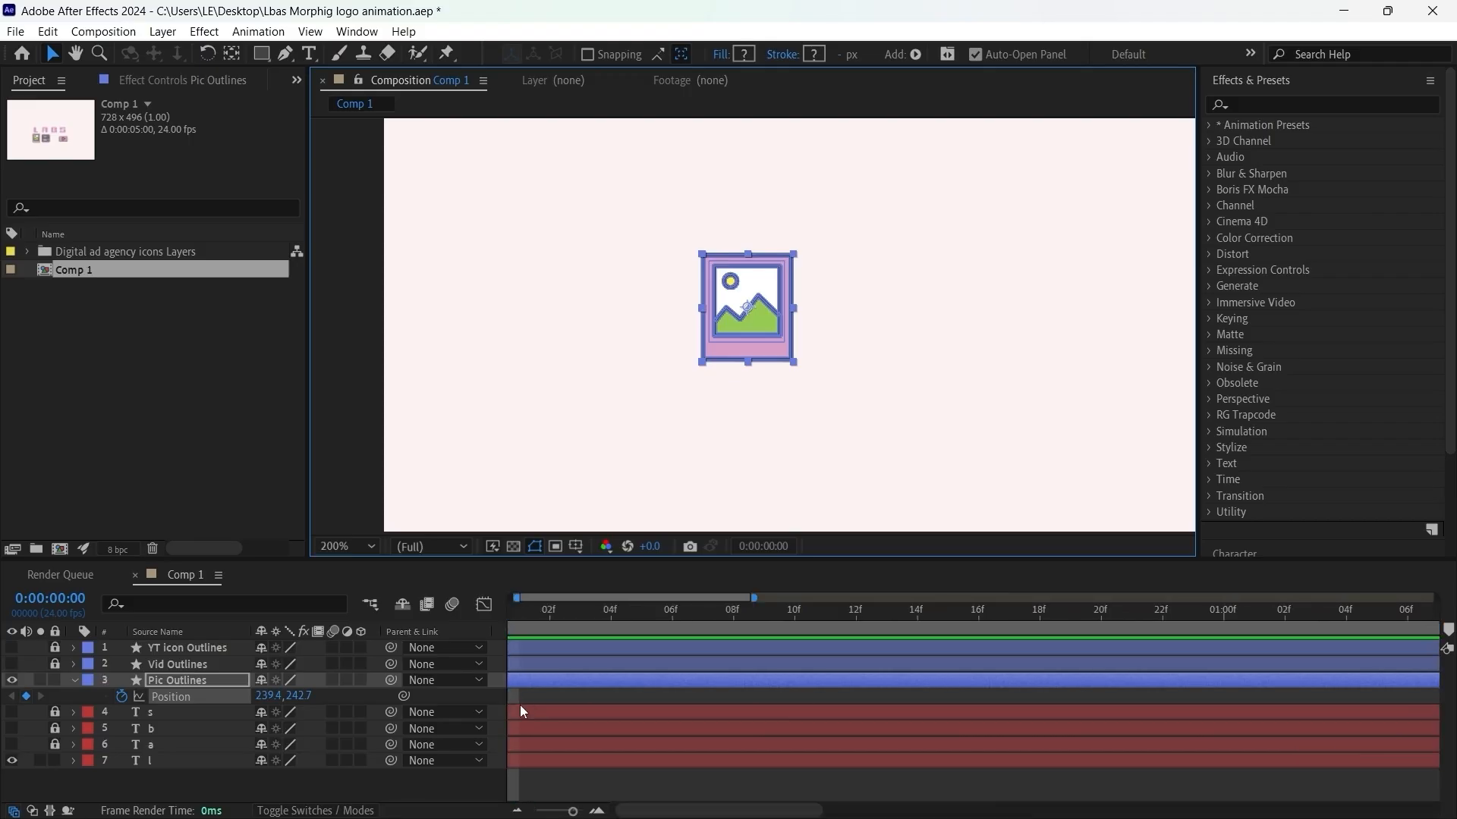
drag(508, 693, 1012, 698)
drag(747, 310, 336, 395)
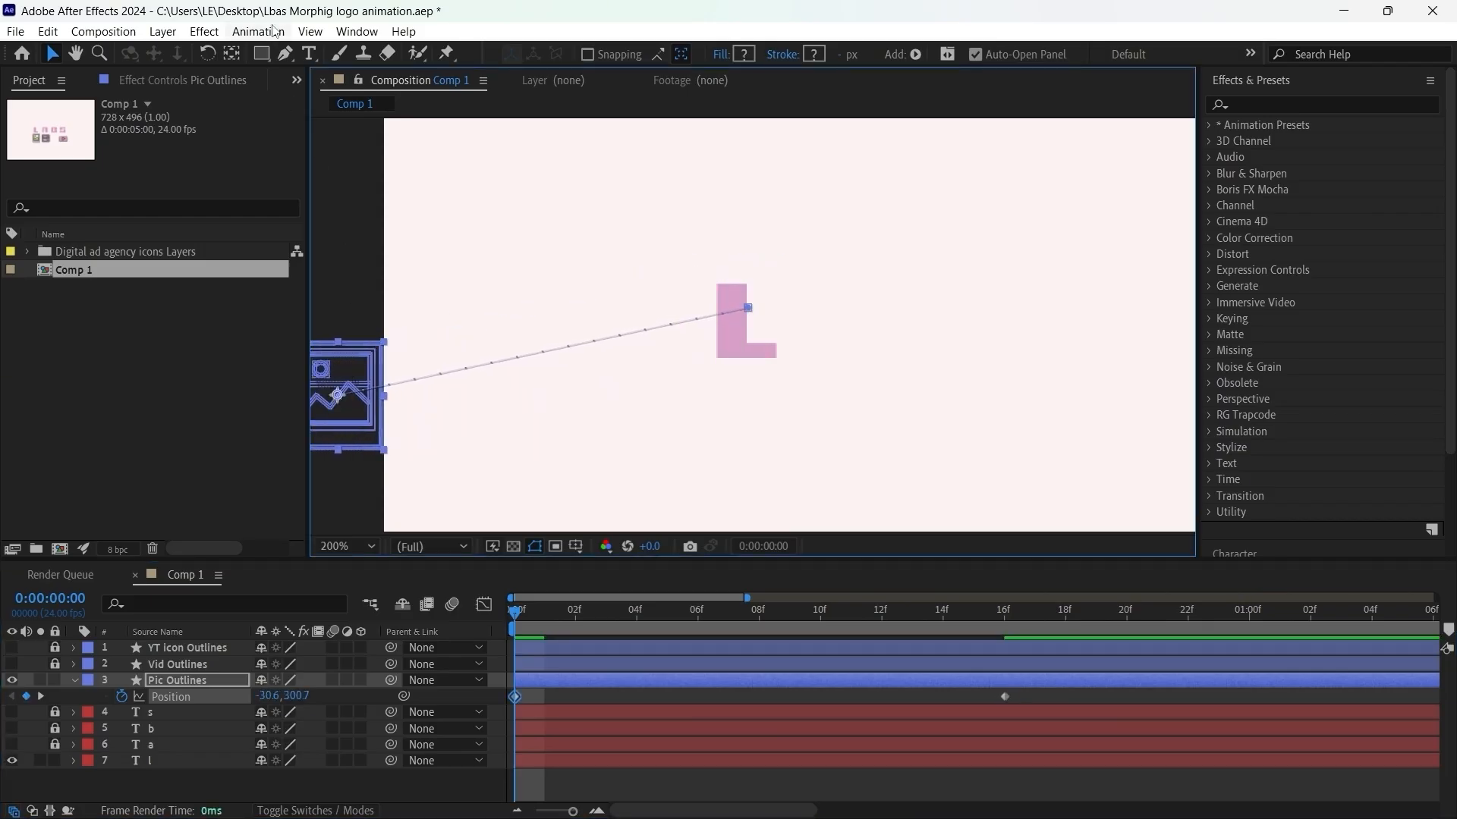
Step: Add a frame 8 point to the picture icon's motion path, bend it into a high arc, and start it at about -45.6, 309.7
click(286, 54)
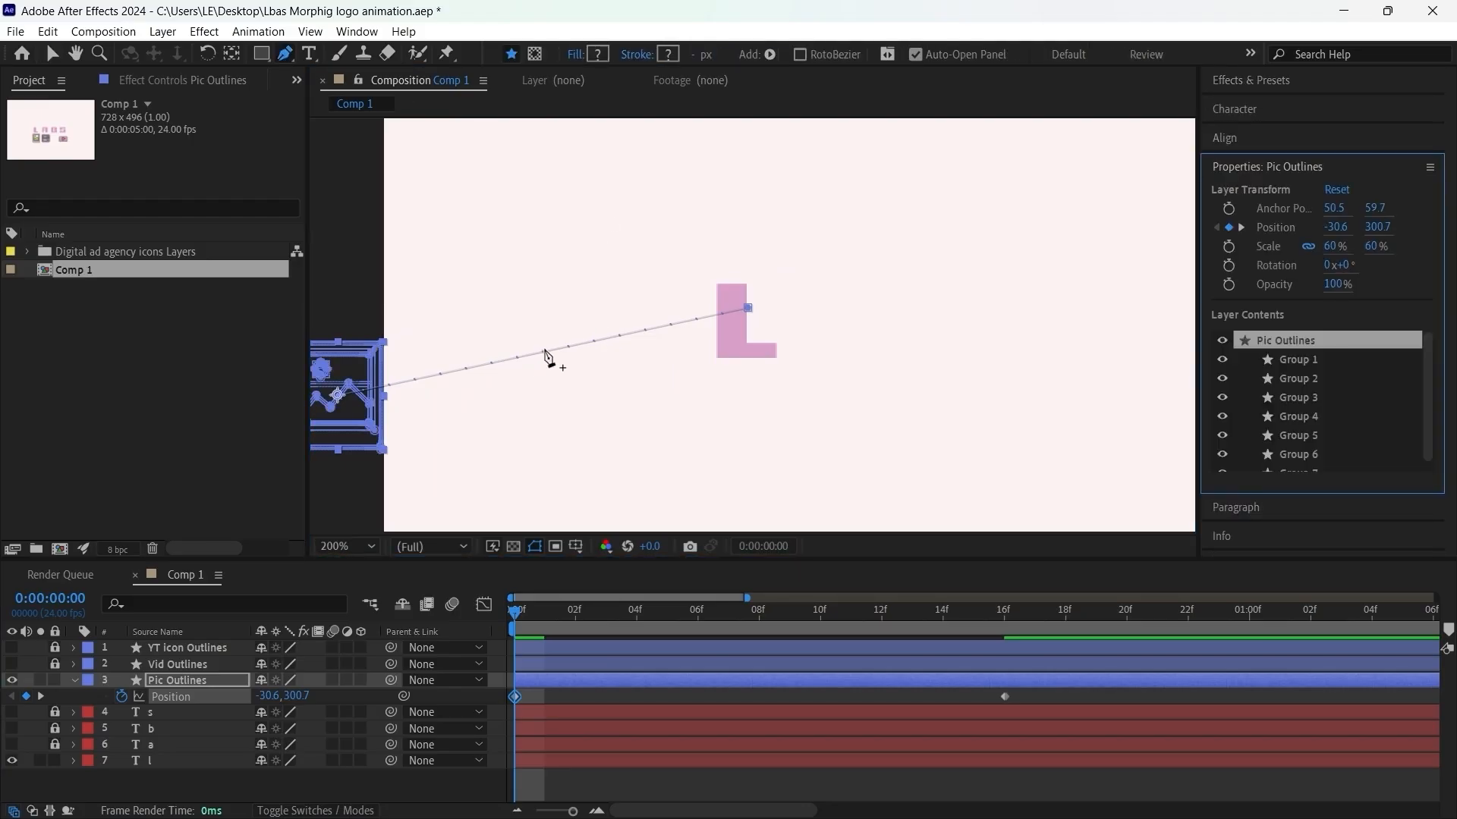
click(544, 352)
drag(543, 351, 578, 350)
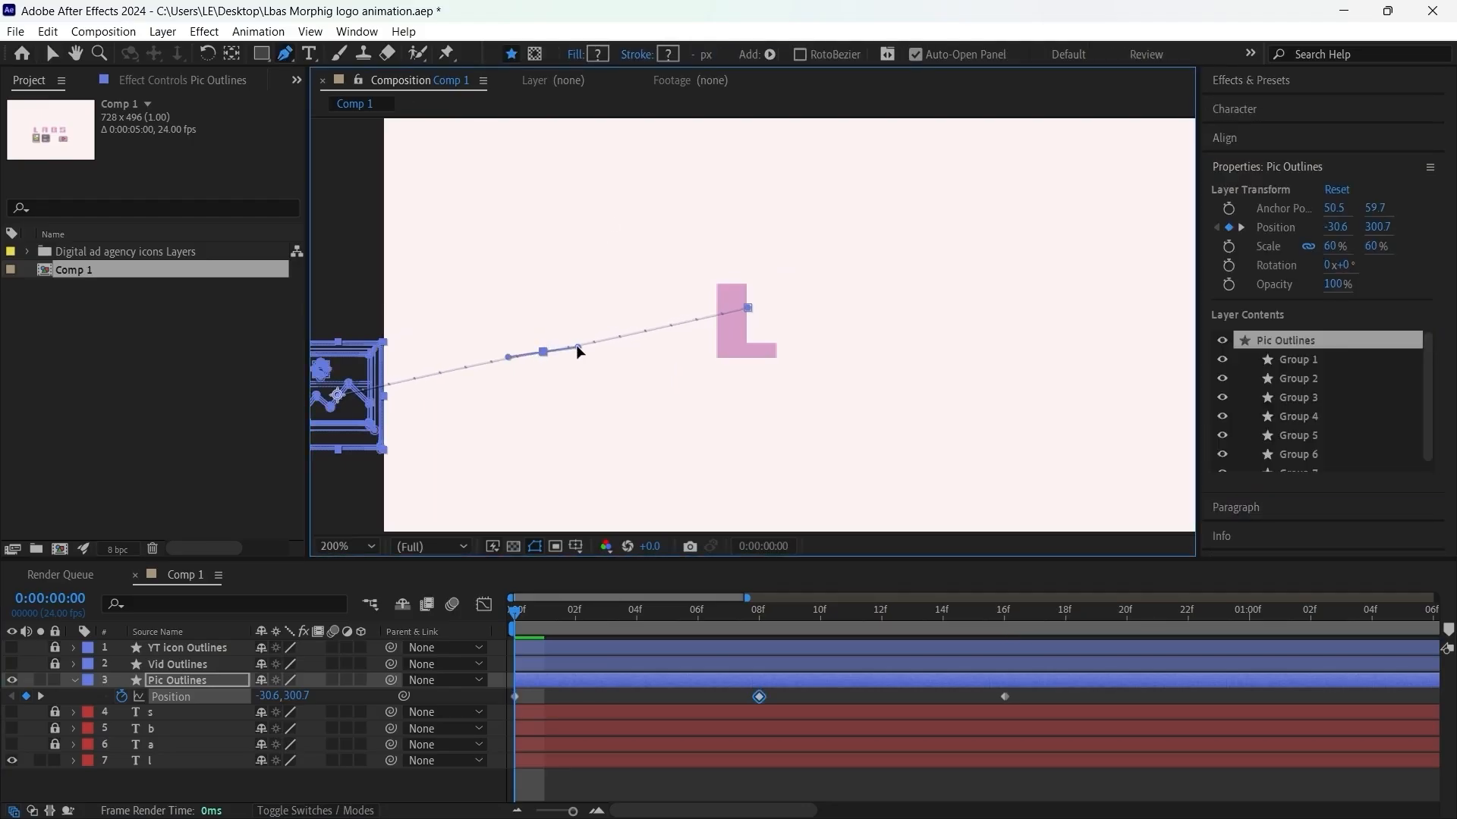
click(52, 53)
drag(548, 357, 533, 200)
key(comma)
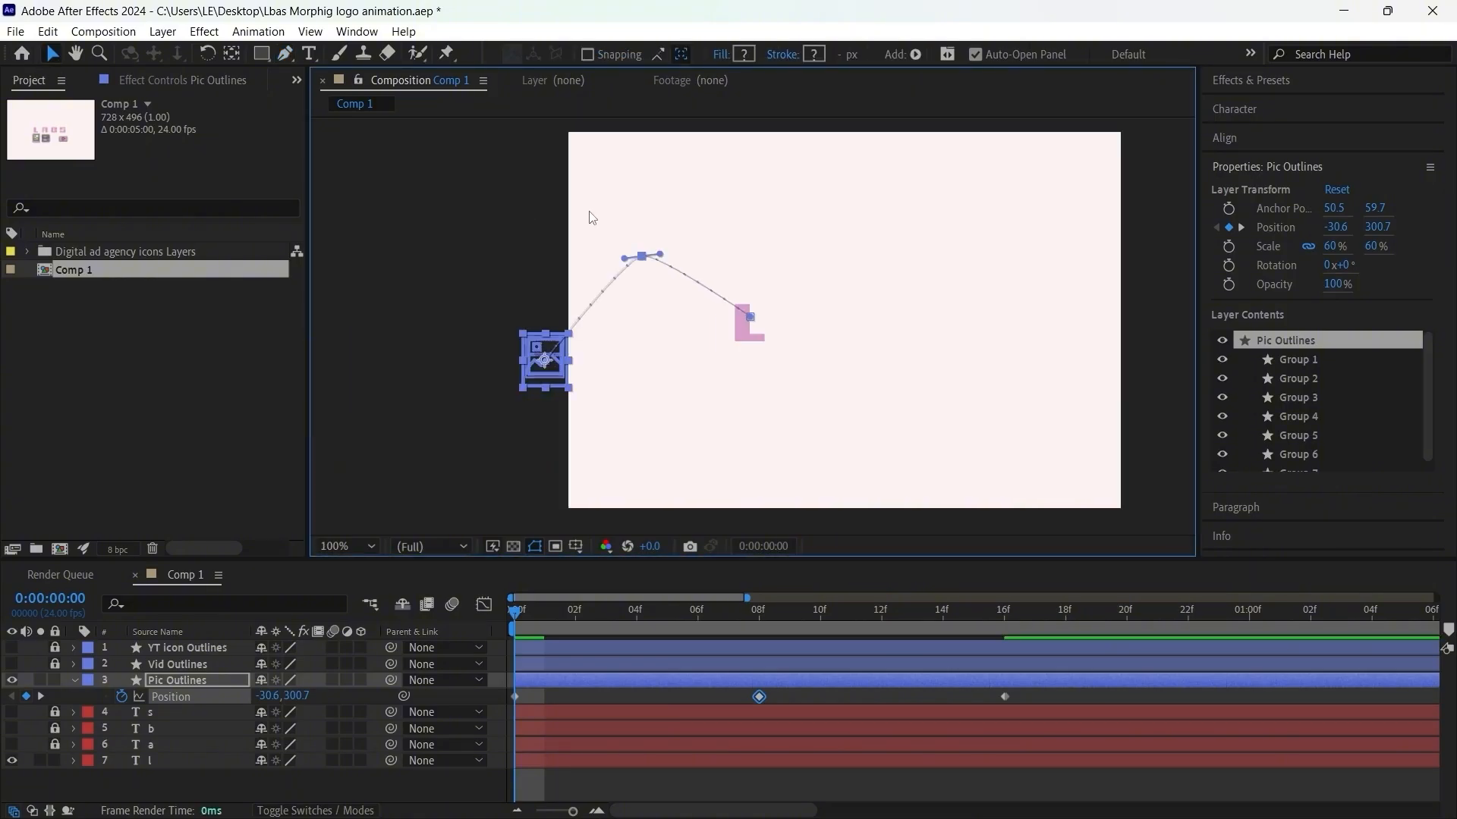
drag(644, 254, 716, 219)
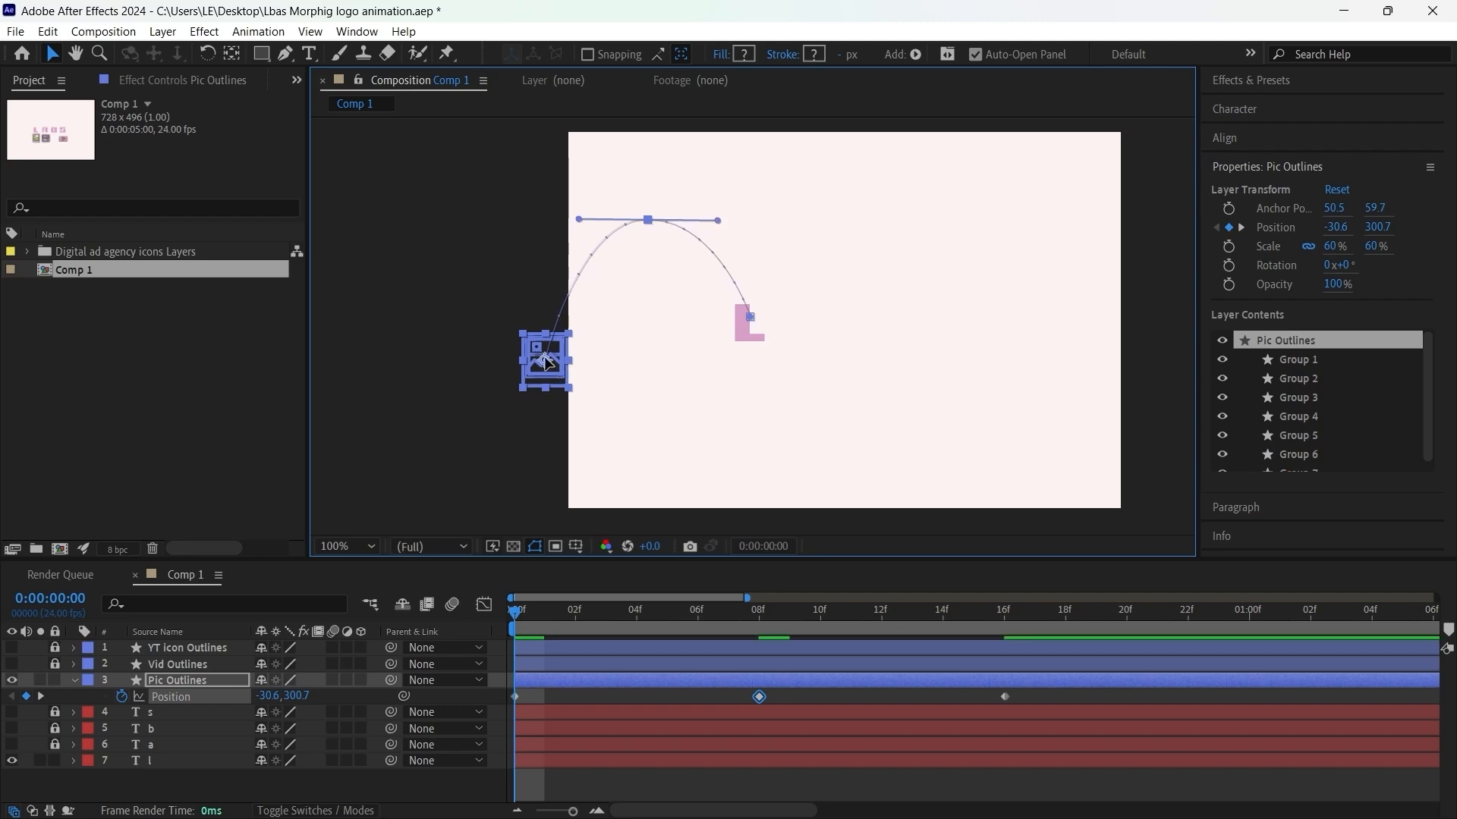
drag(547, 362, 537, 369)
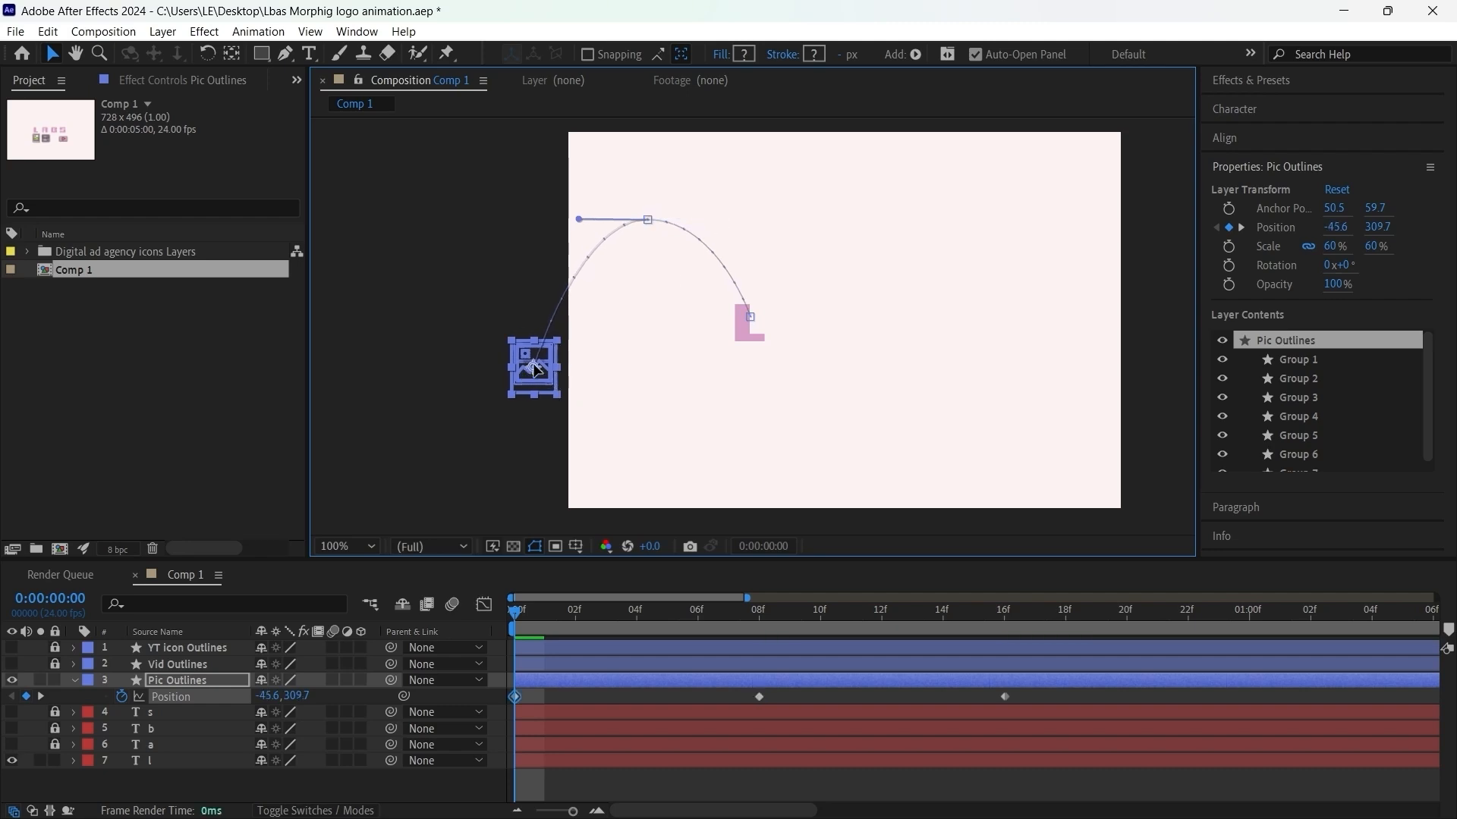
Step: Play back the picture icon's arced movement toward the letter L and return to the first frame
click(883, 706)
key(space)
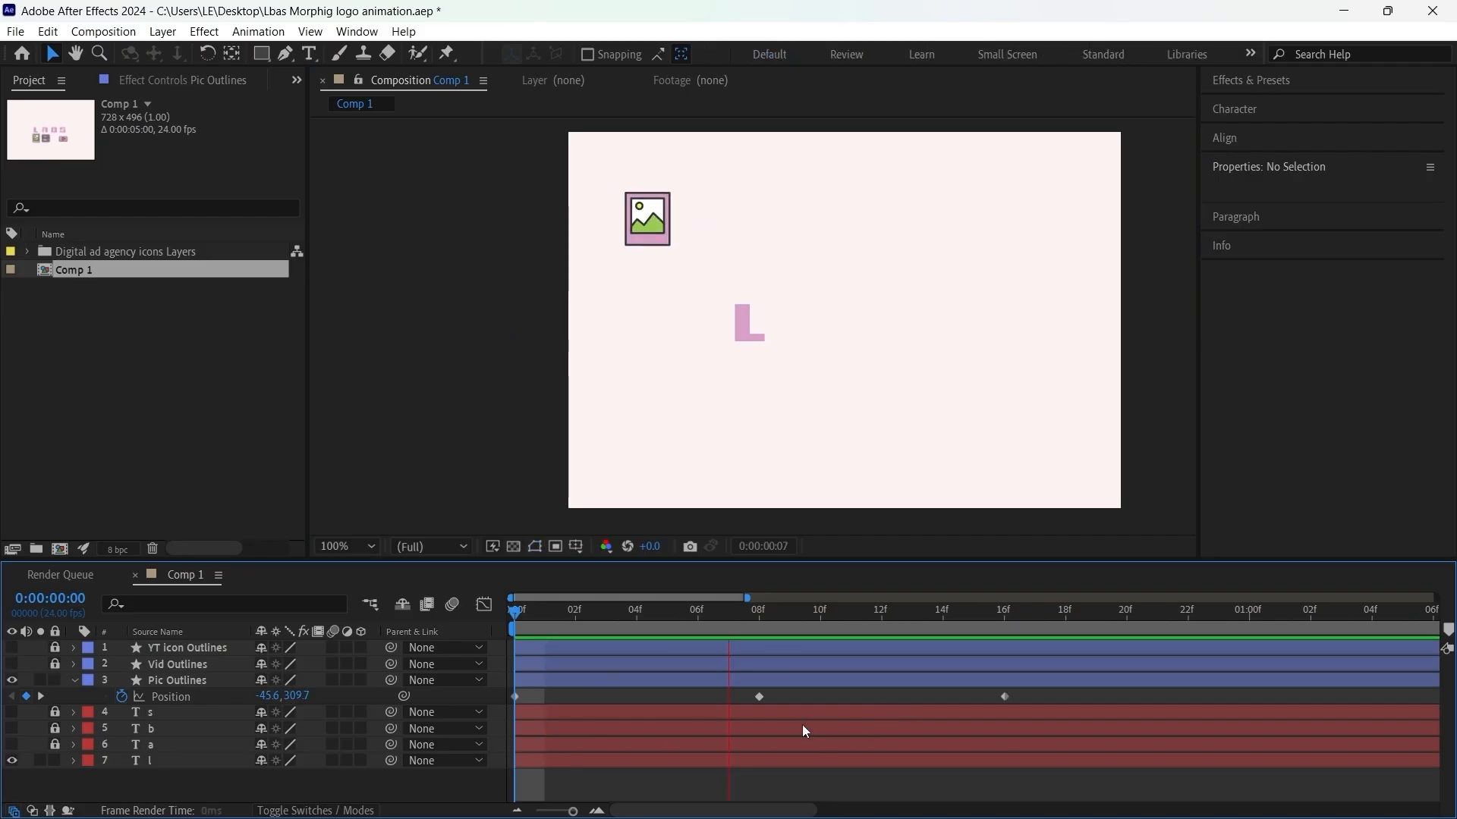
key(space)
drag(698, 621, 511, 650)
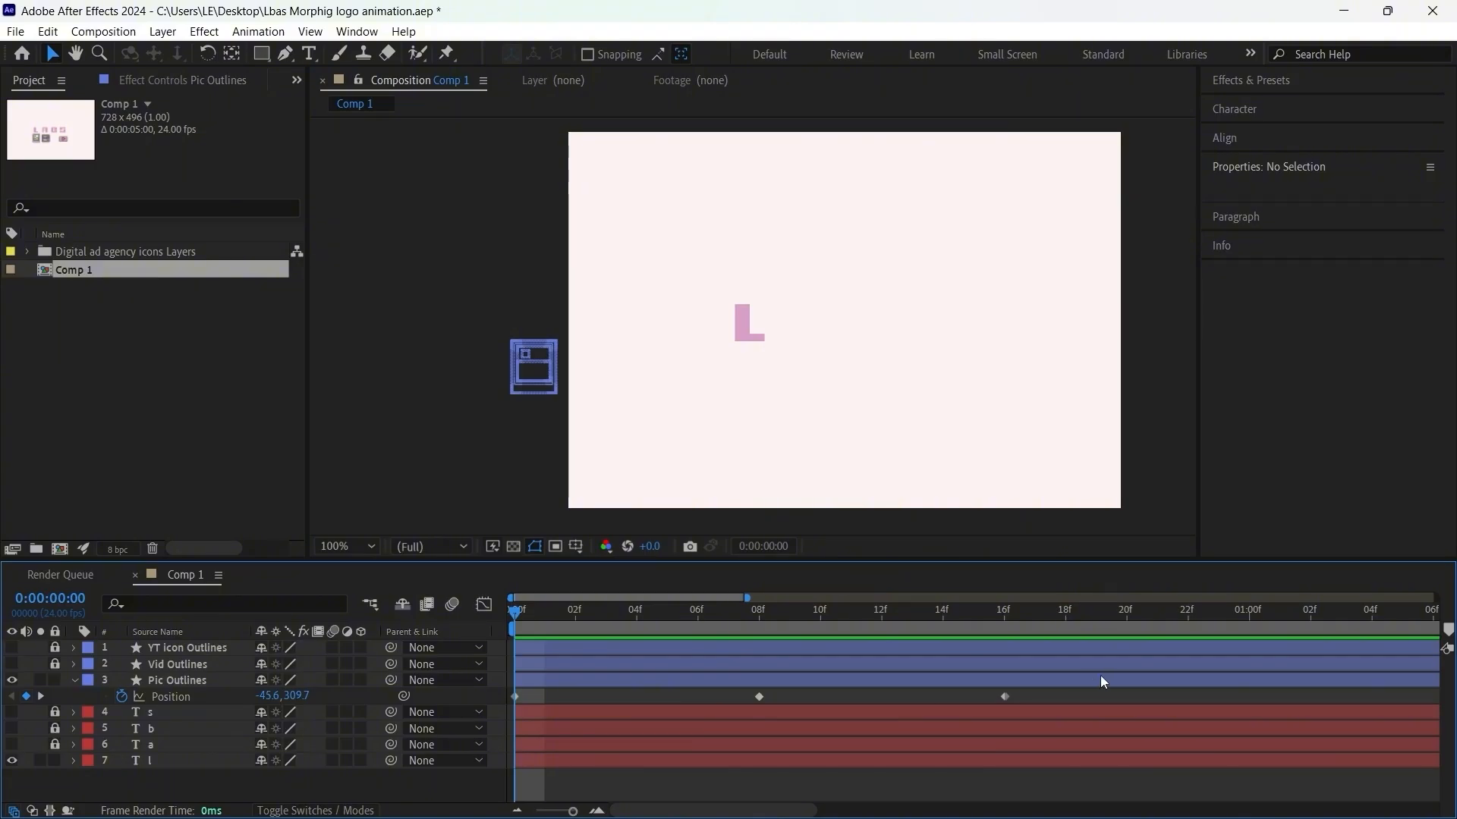
Step: Apply Easy Ease to all Pic Outlines position keyframes and show their speed graph in a slightly taller timeline
click(170, 695)
key(F9)
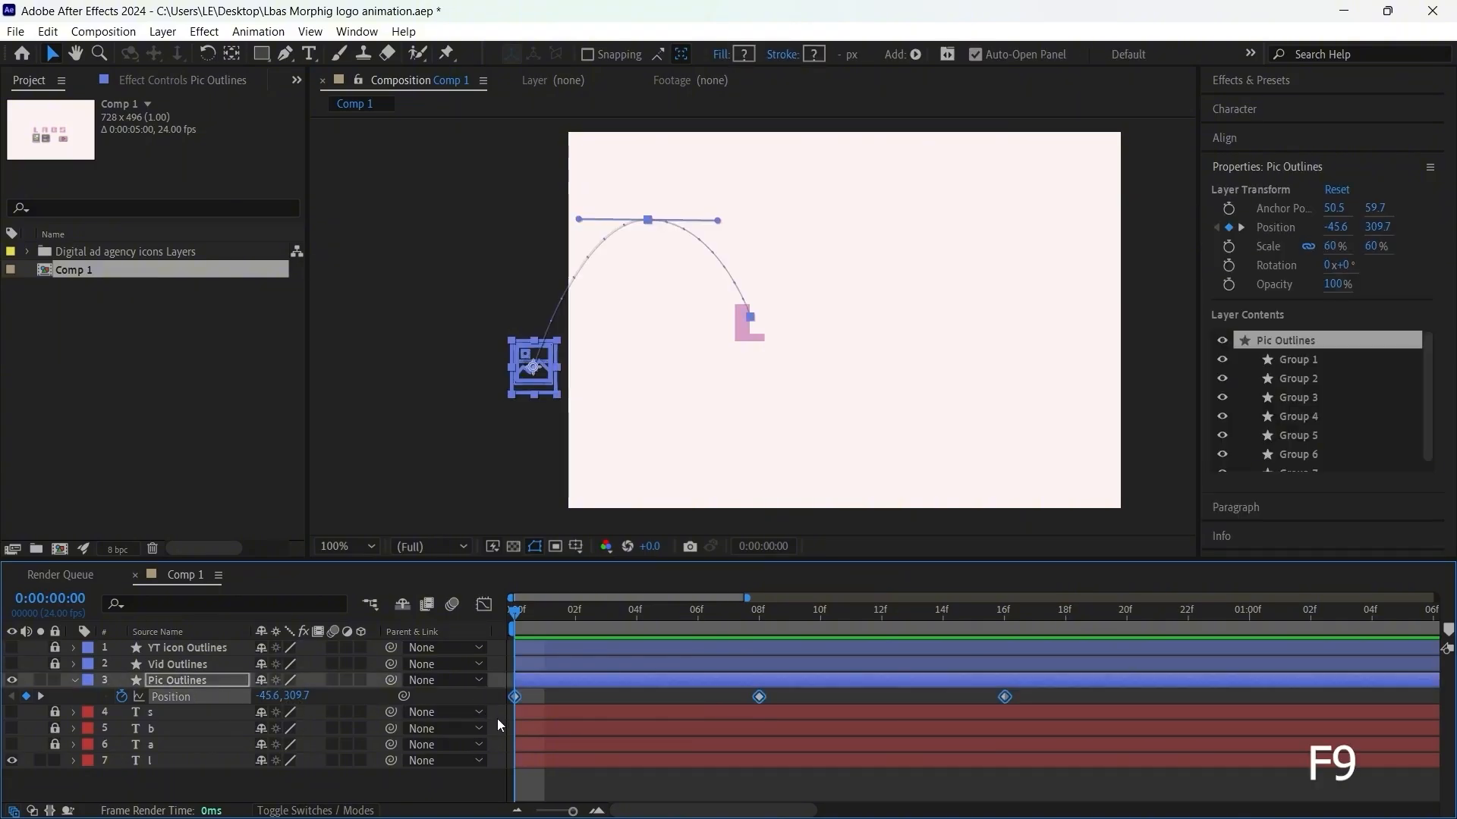
click(484, 605)
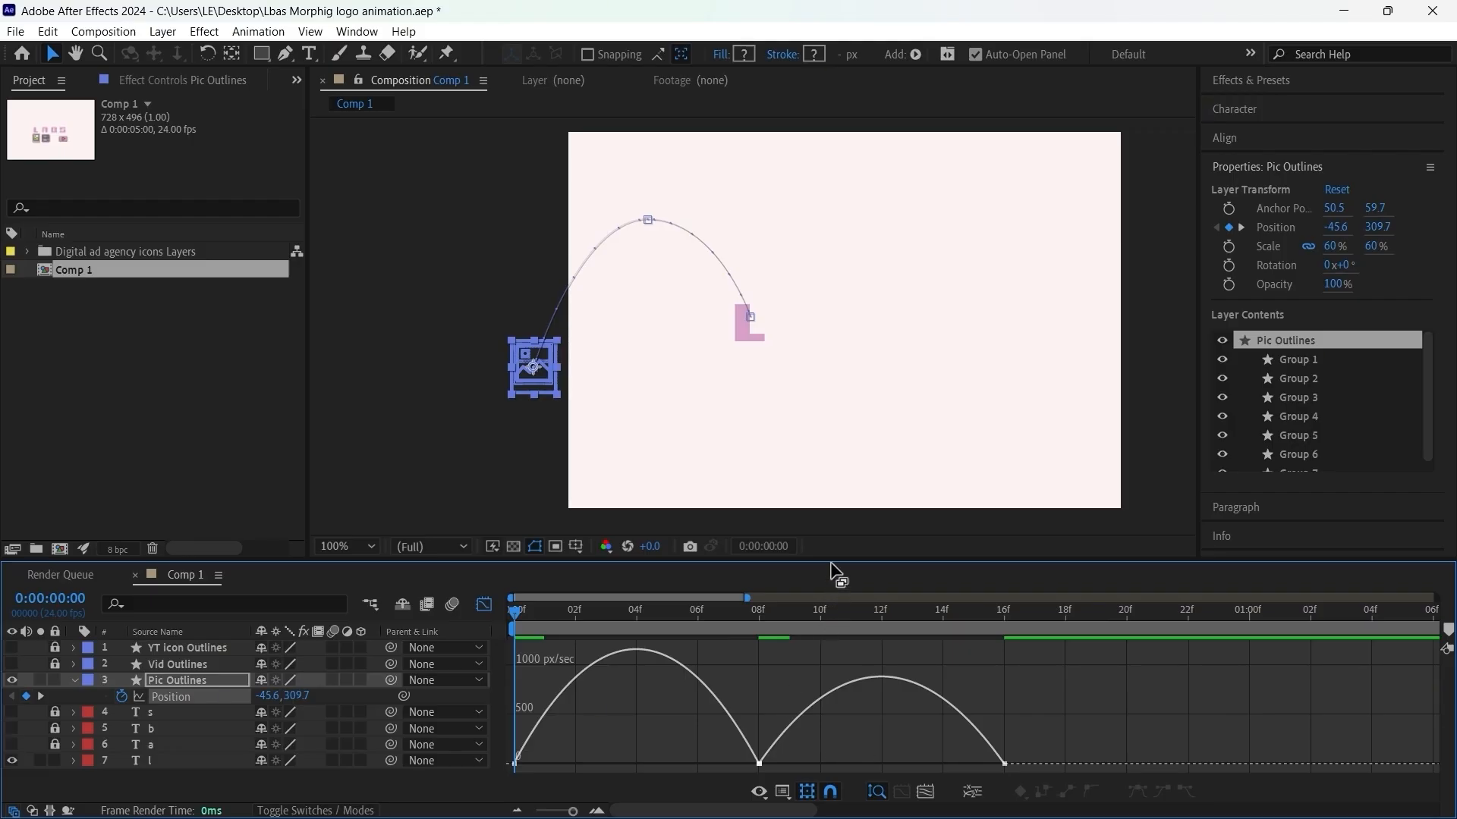
mouse_move(837, 560)
mouse_down()
mouse_move(829, 494)
mouse_move(831, 547)
mouse_up()
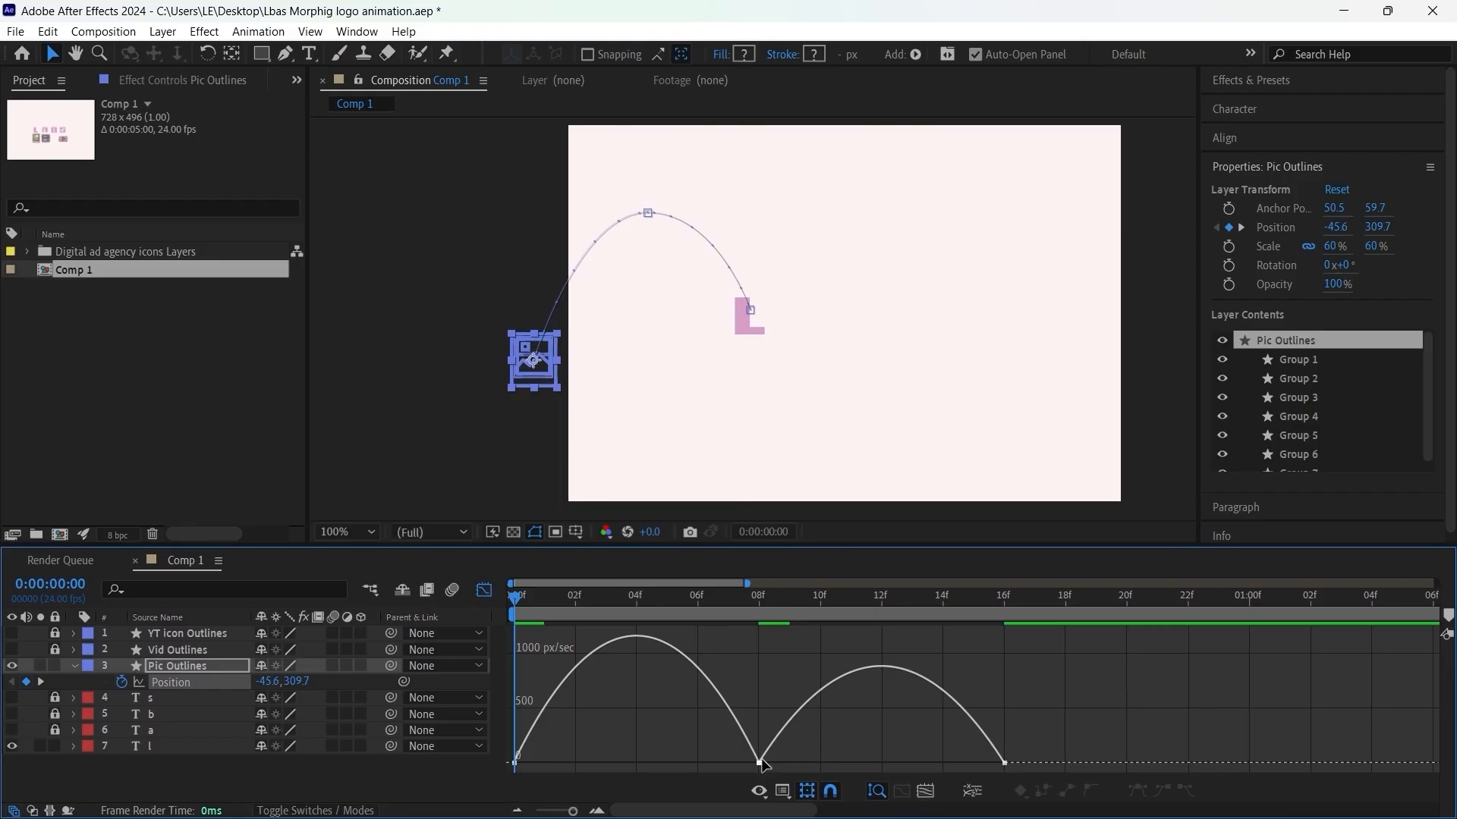
Step: Set the frame 8 position keyframe's velocity to Continuous (Lock Outgoing to Incoming)
mouse_move(761, 765)
mouse_down()
mouse_move(803, 741)
mouse_move(745, 773)
mouse_up()
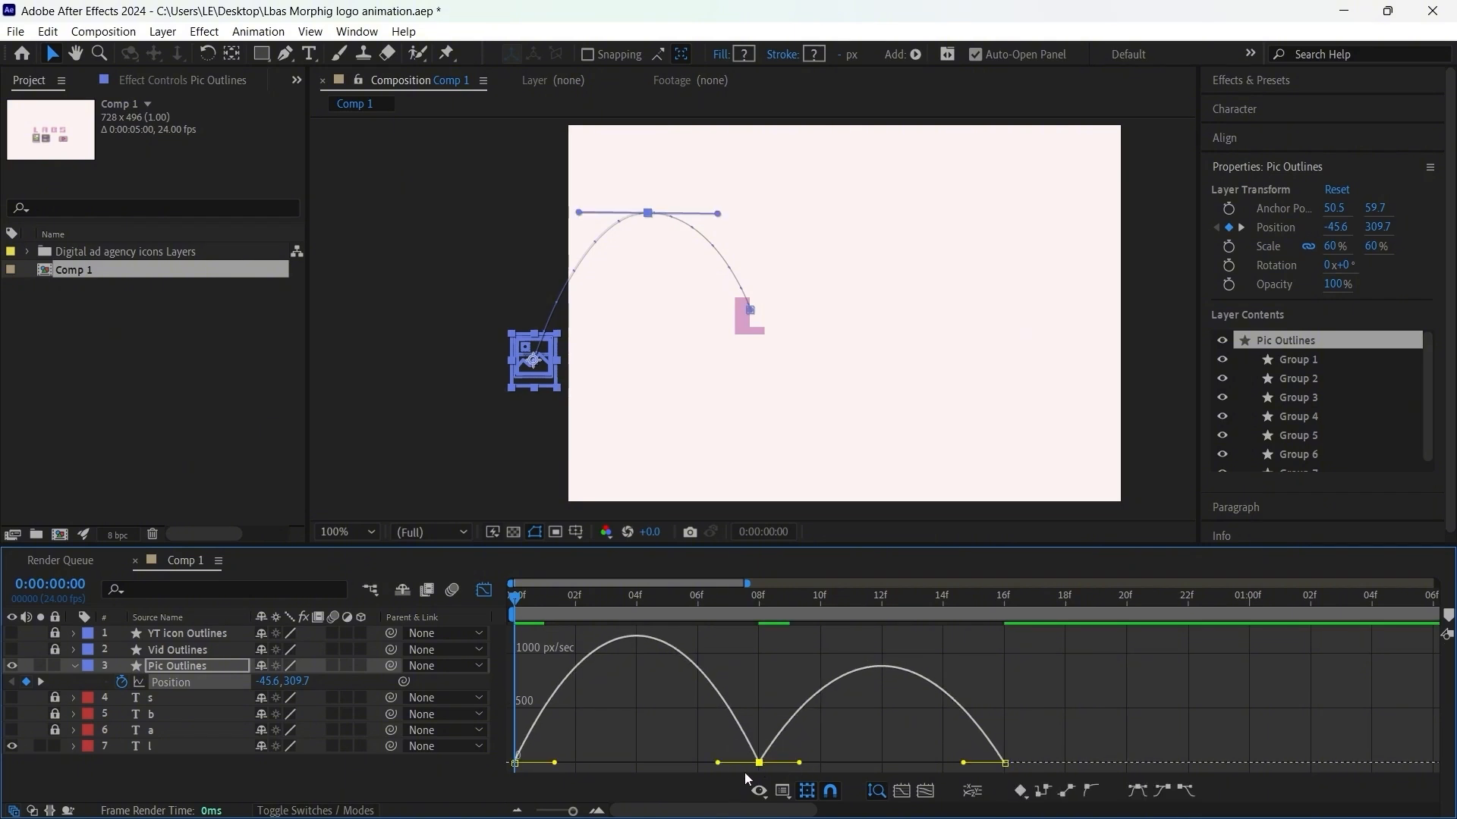
key(ctrl+shift+k)
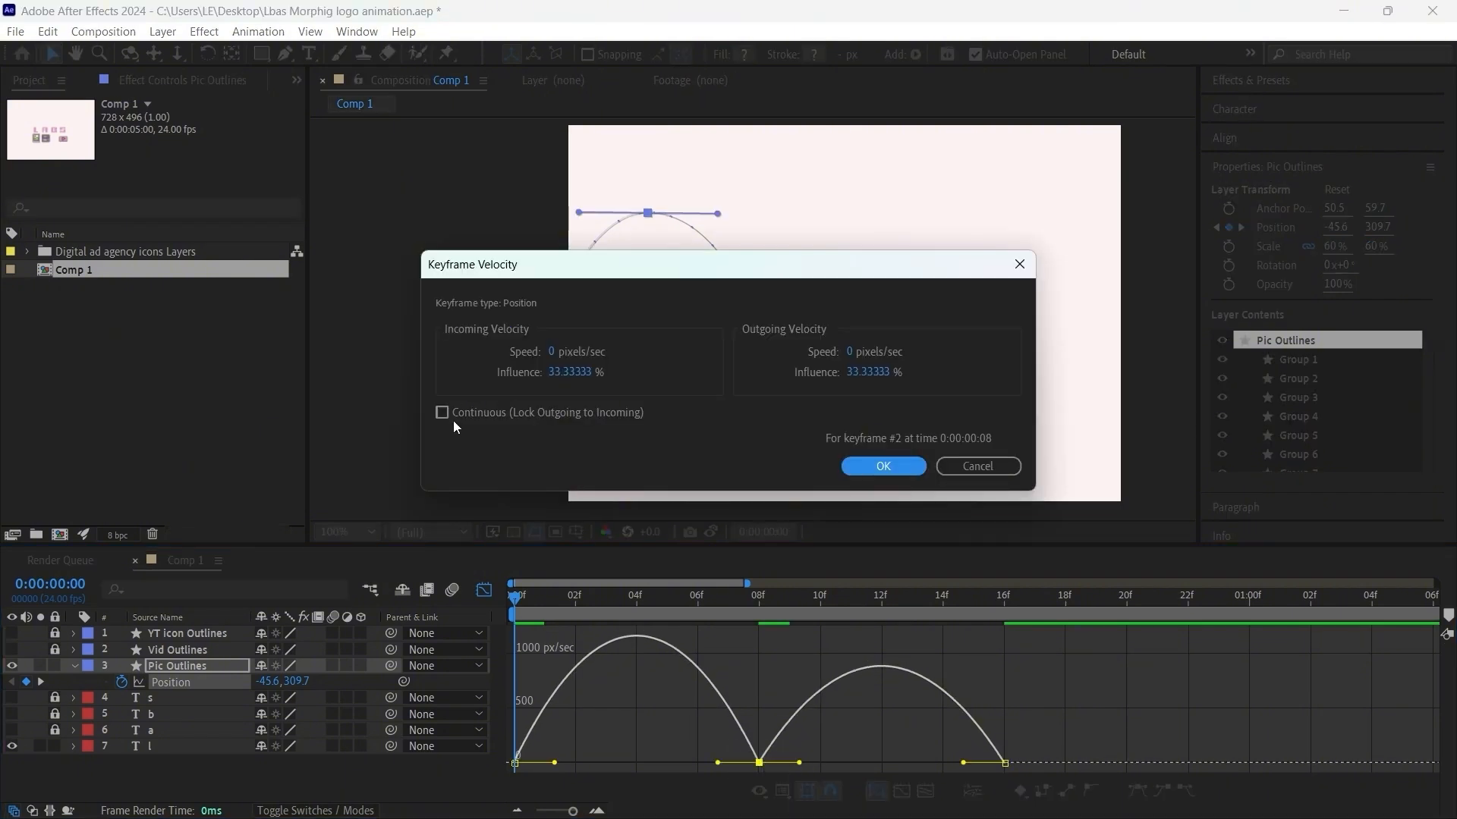
click(443, 414)
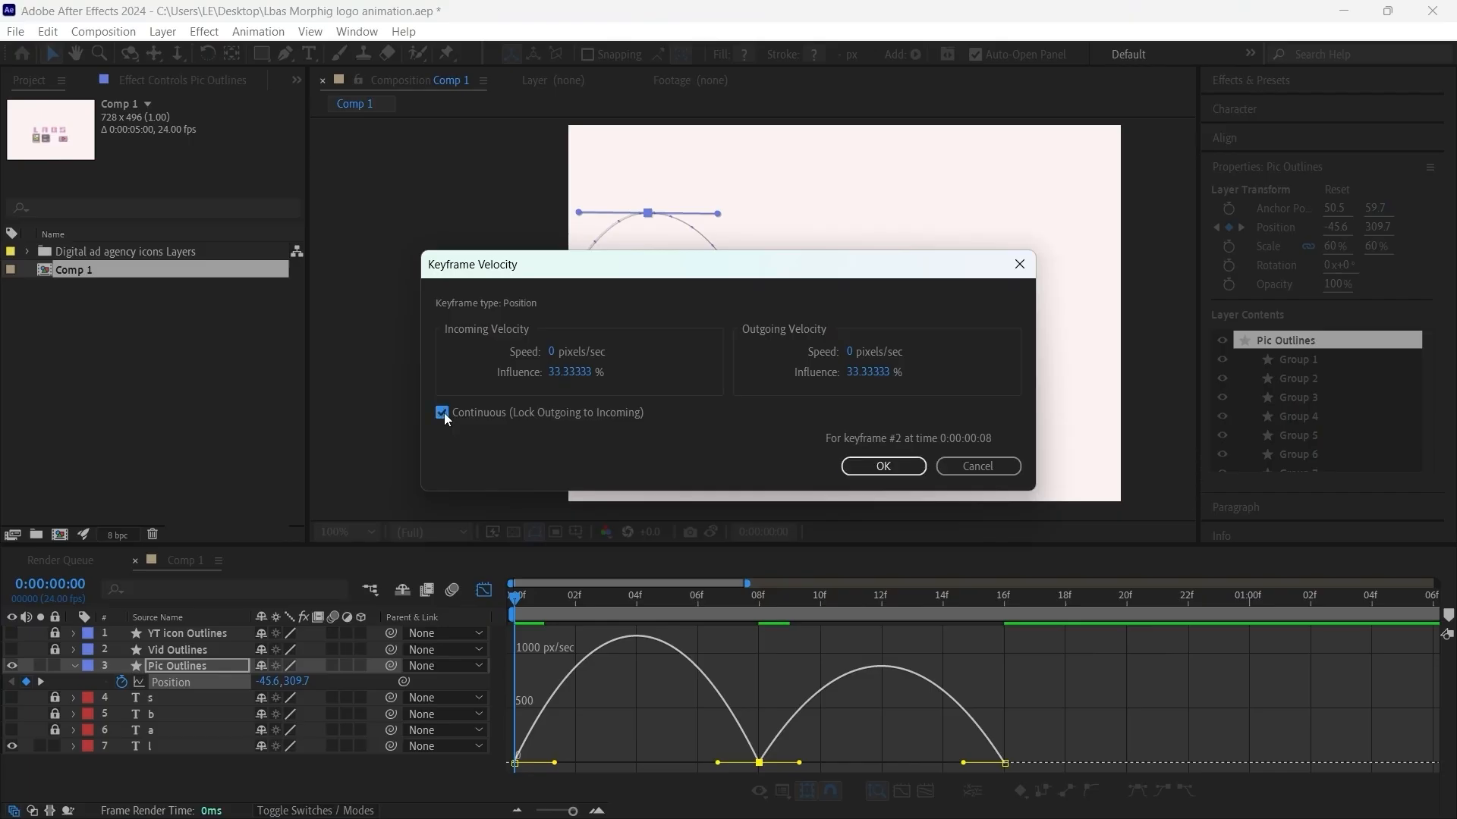
click(865, 472)
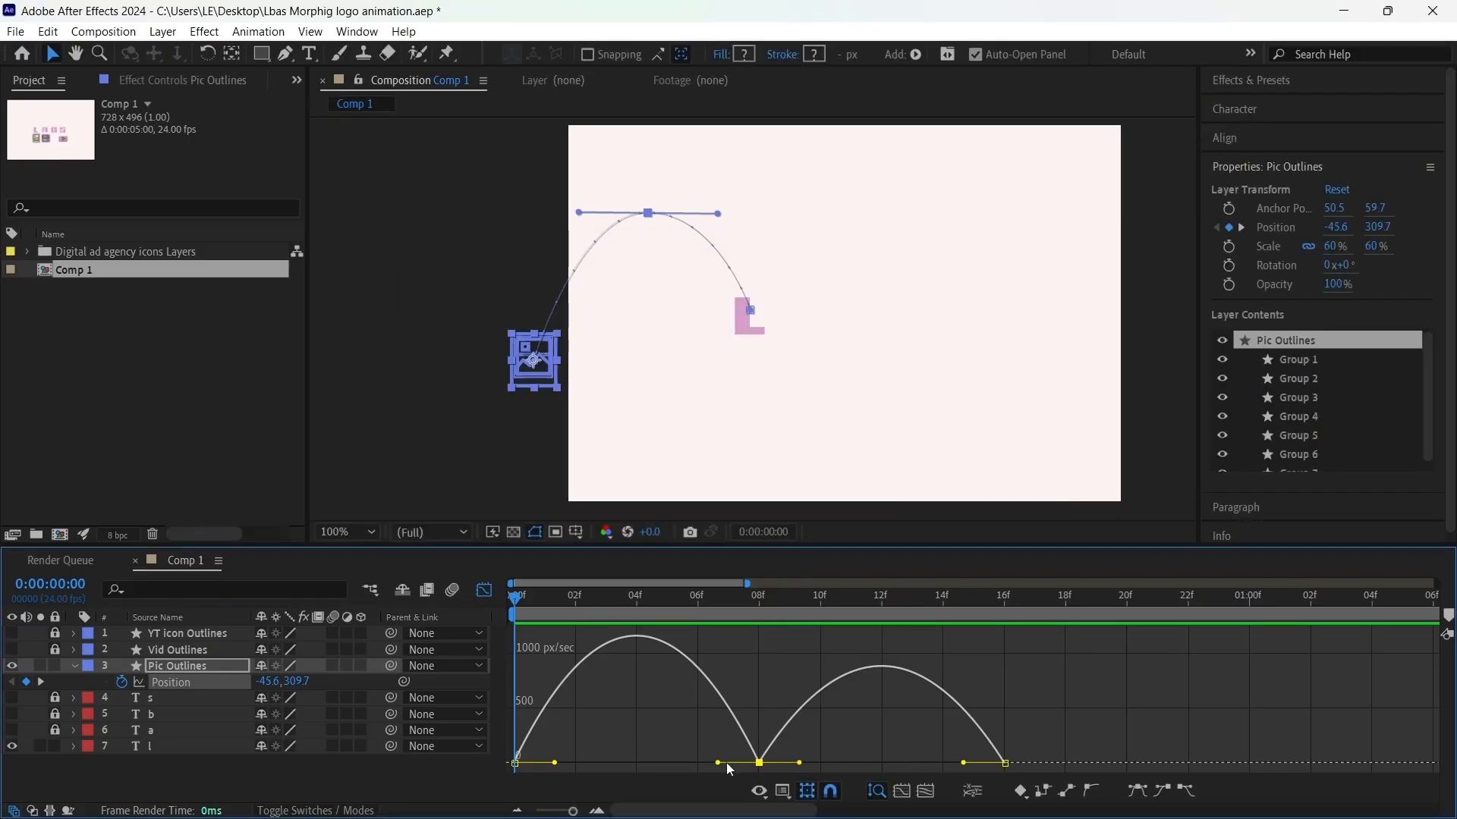
Step: Extend the frame 8 keyframe's speed handles to about frames 4 and 12 and shorten the first keyframe's outgoing handle
drag(718, 762, 635, 763)
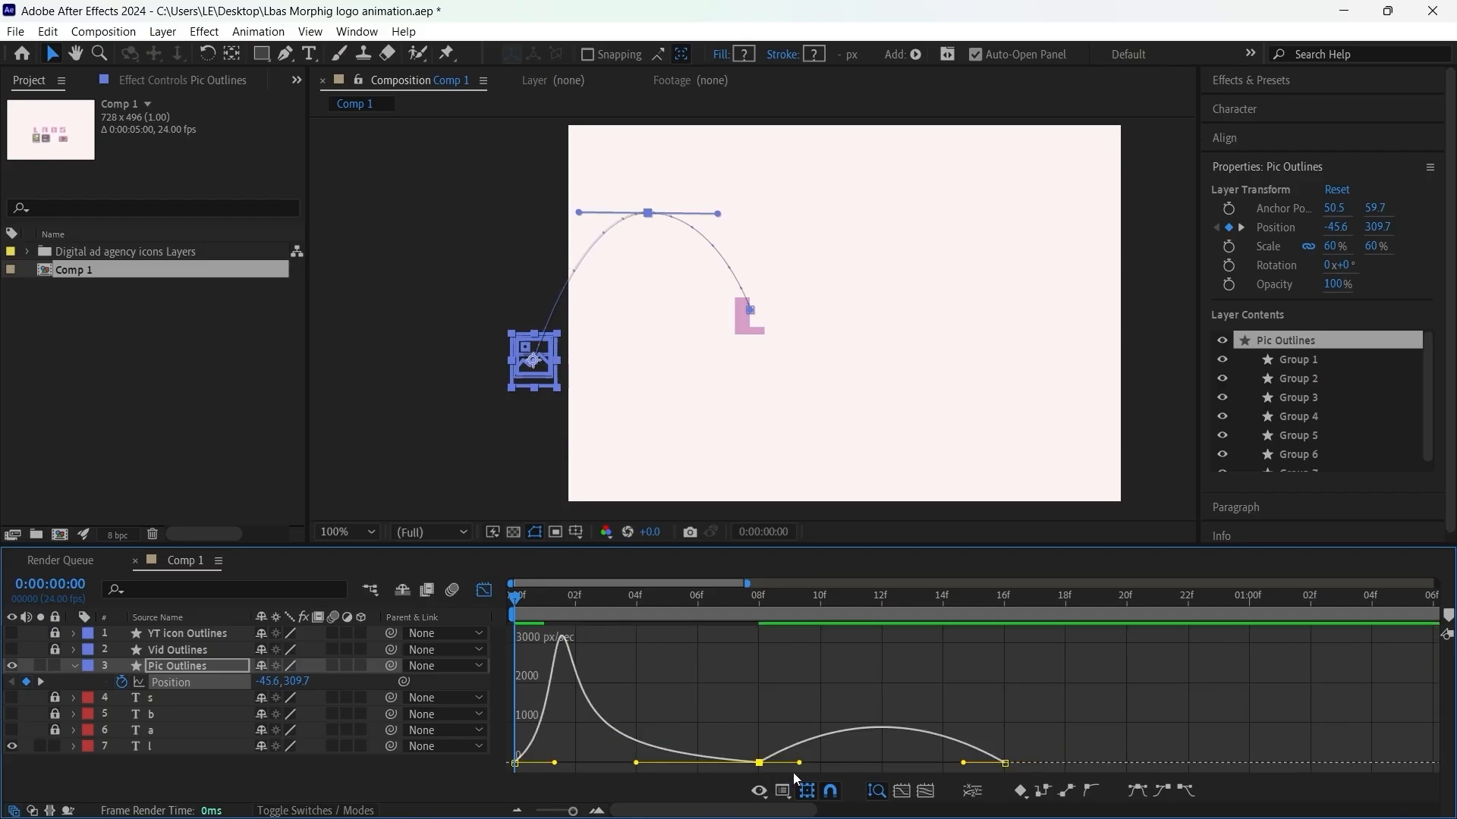
drag(799, 763, 882, 763)
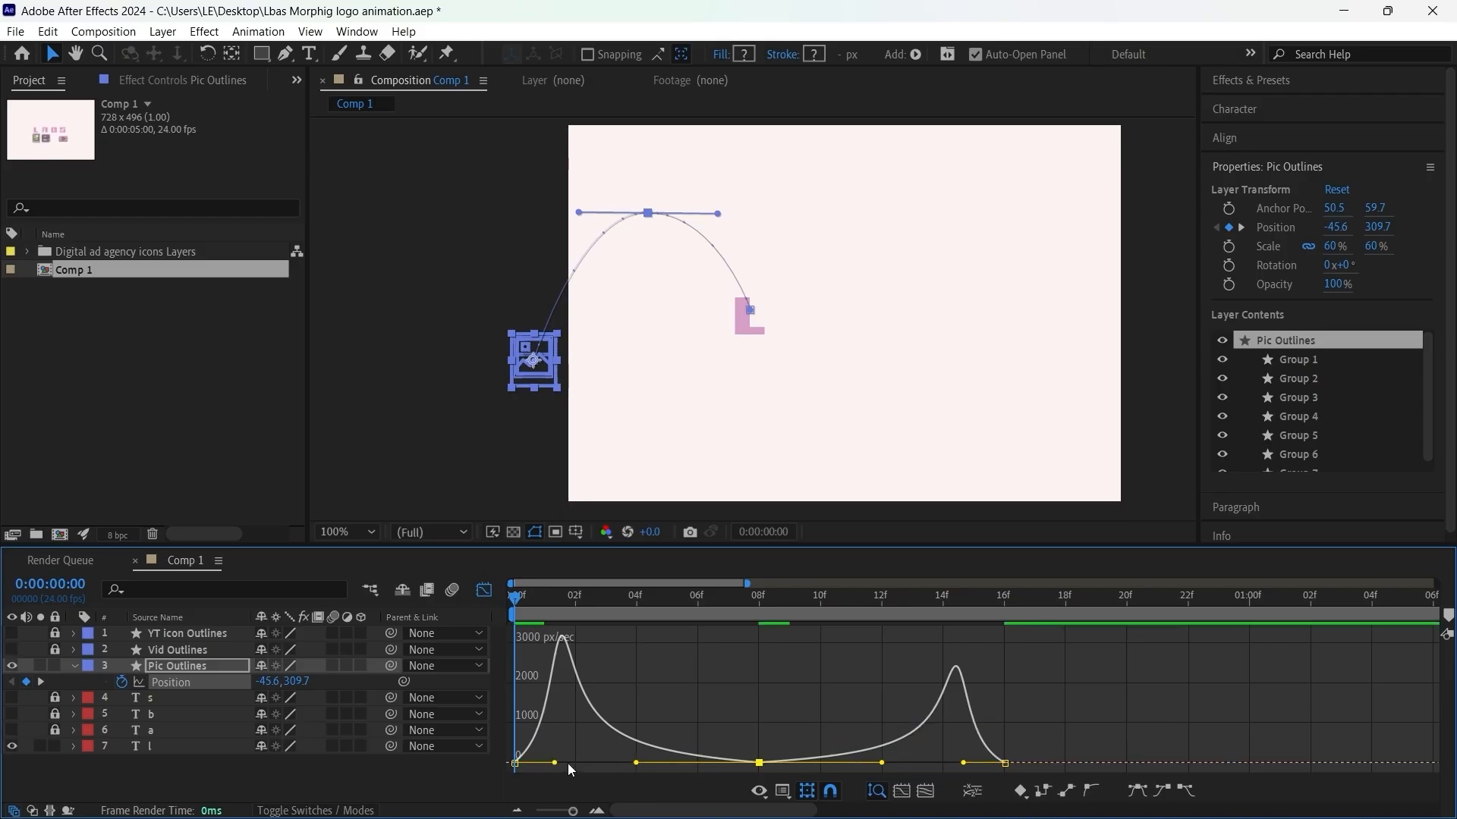
drag(556, 765, 534, 763)
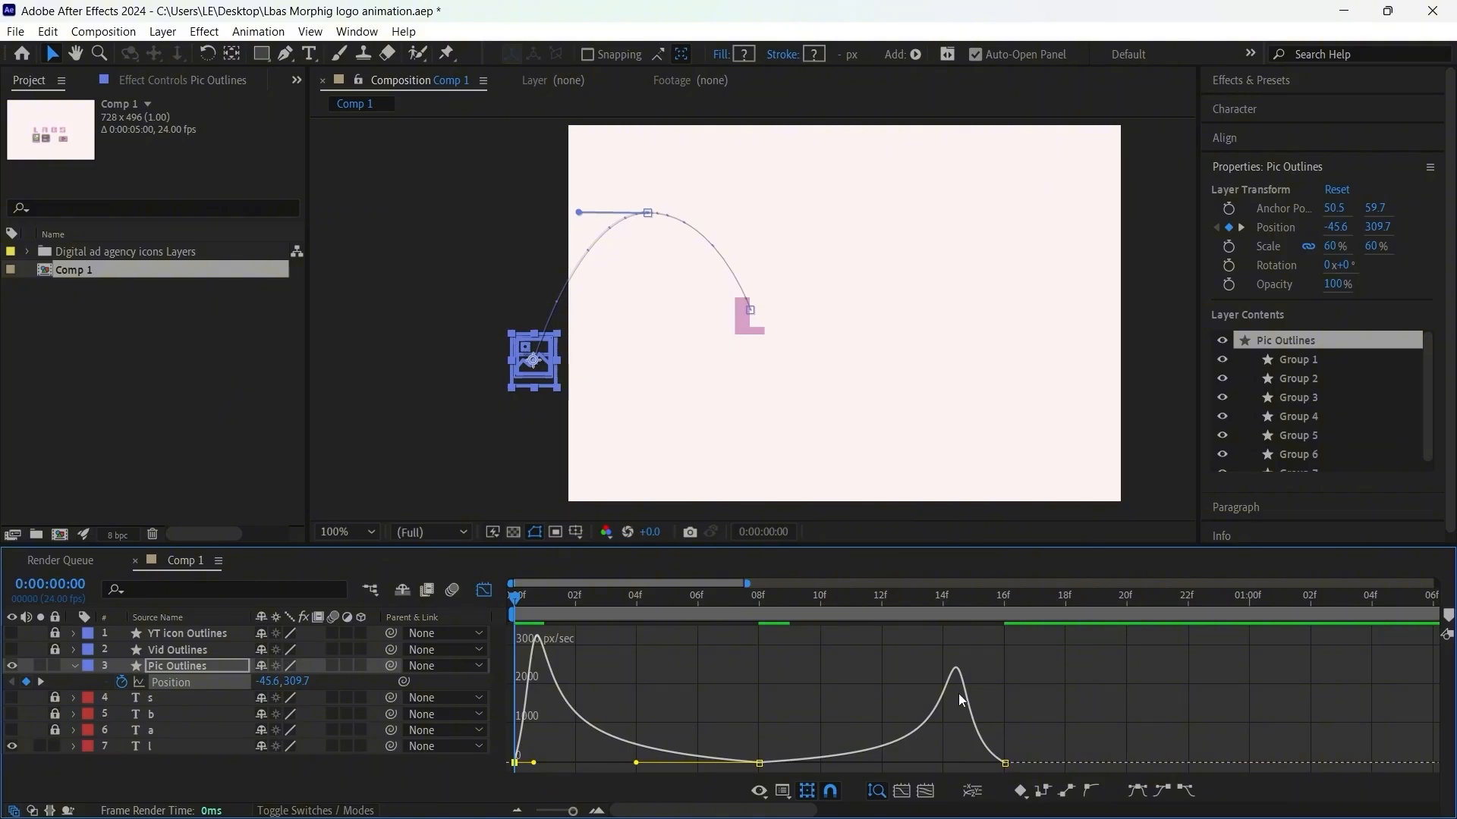
click(759, 762)
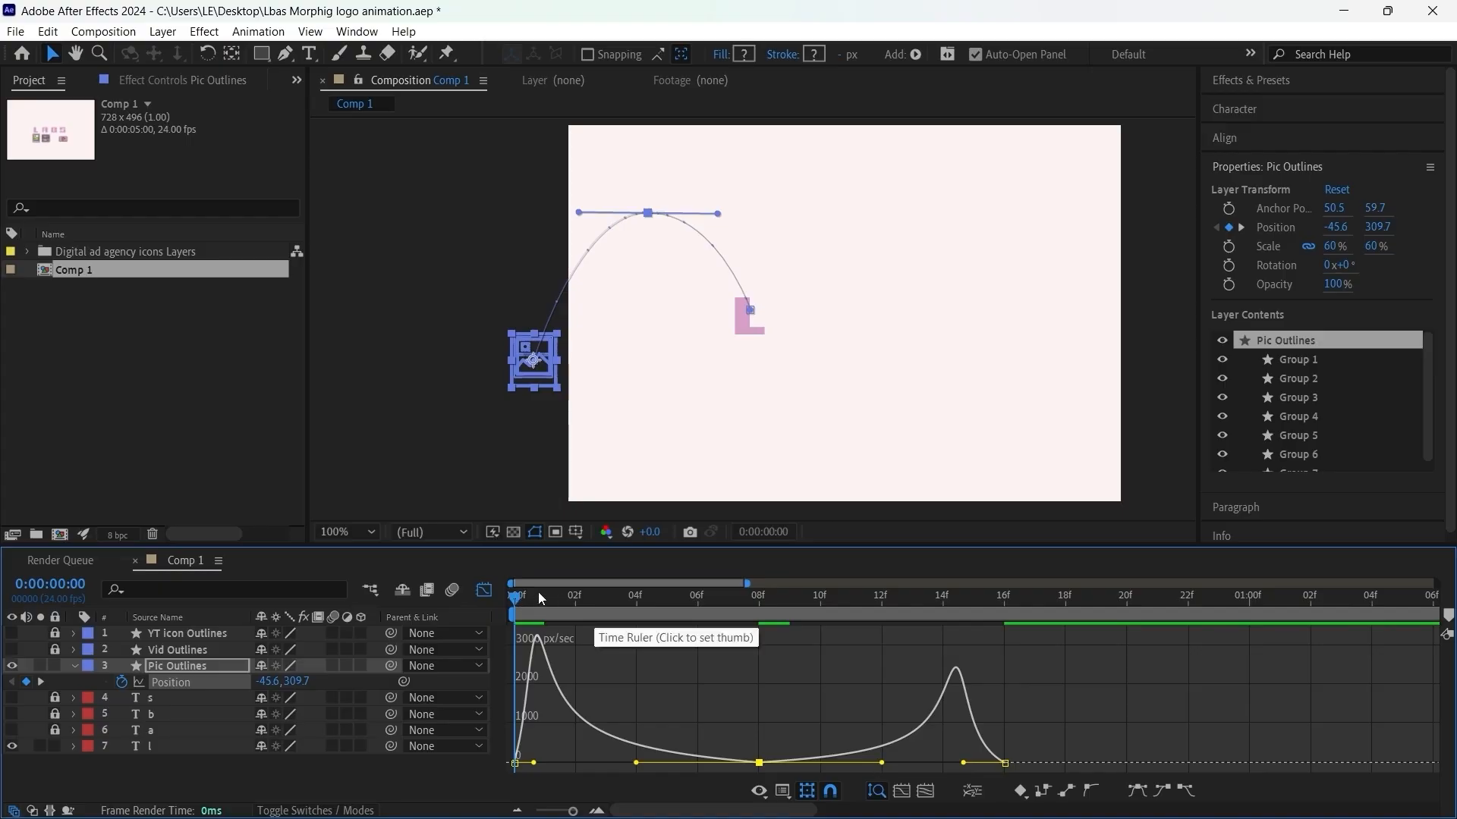
Step: Raise the frame 8 position keyframe slightly above zero on the Pic Outlines speed graph
key(space)
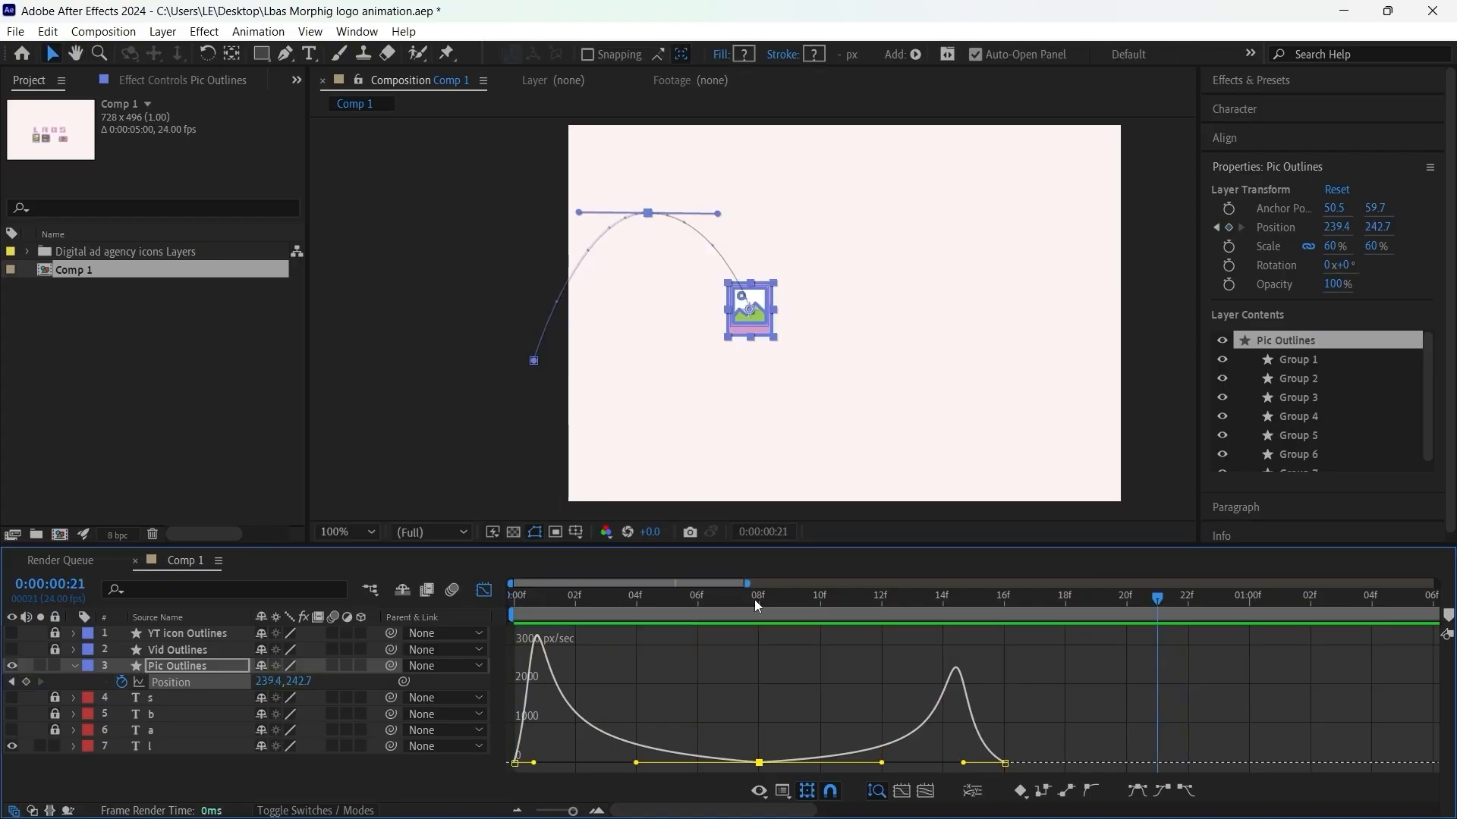
drag(734, 617, 789, 616)
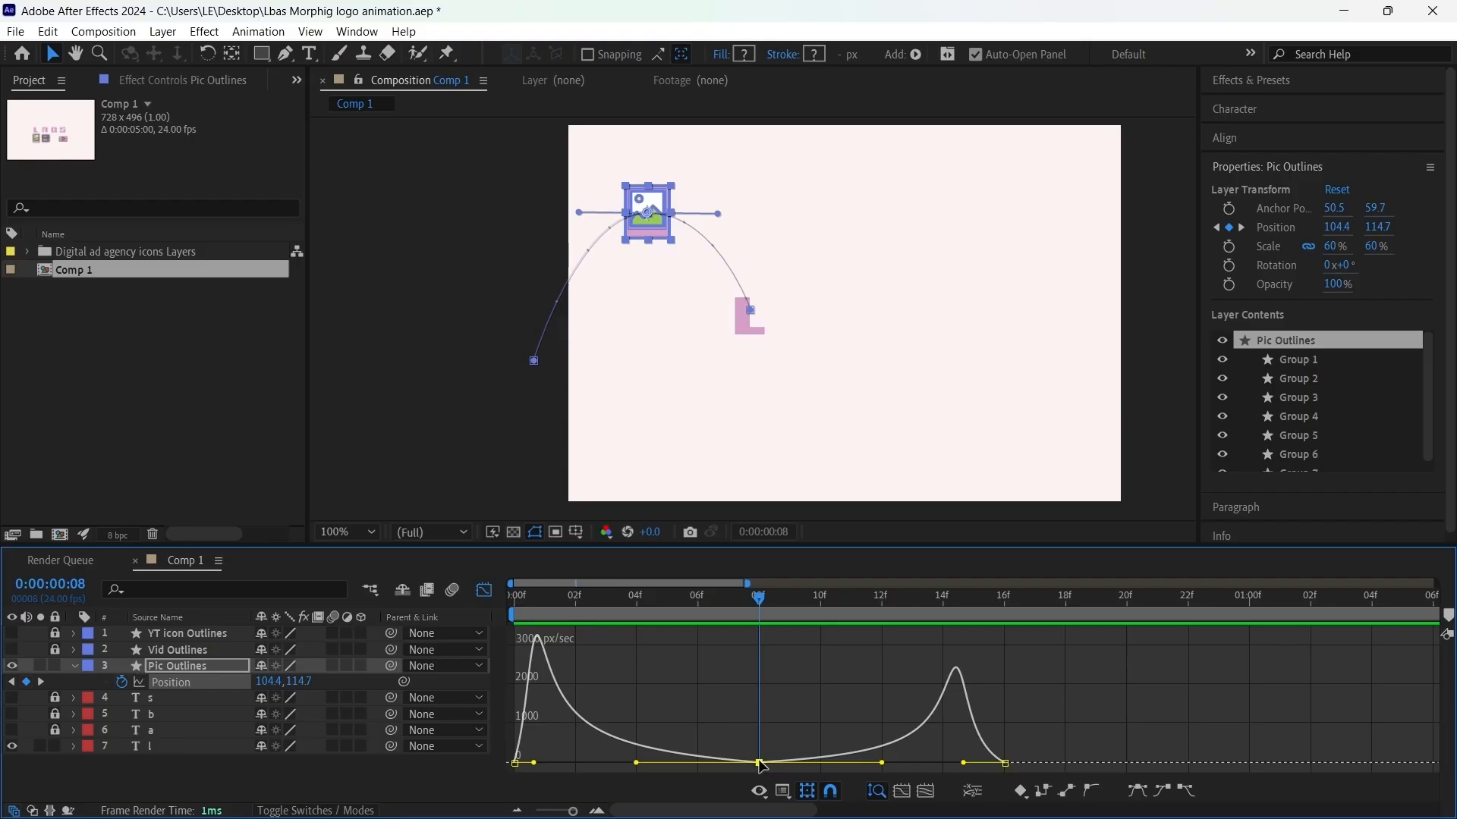
drag(759, 761, 766, 751)
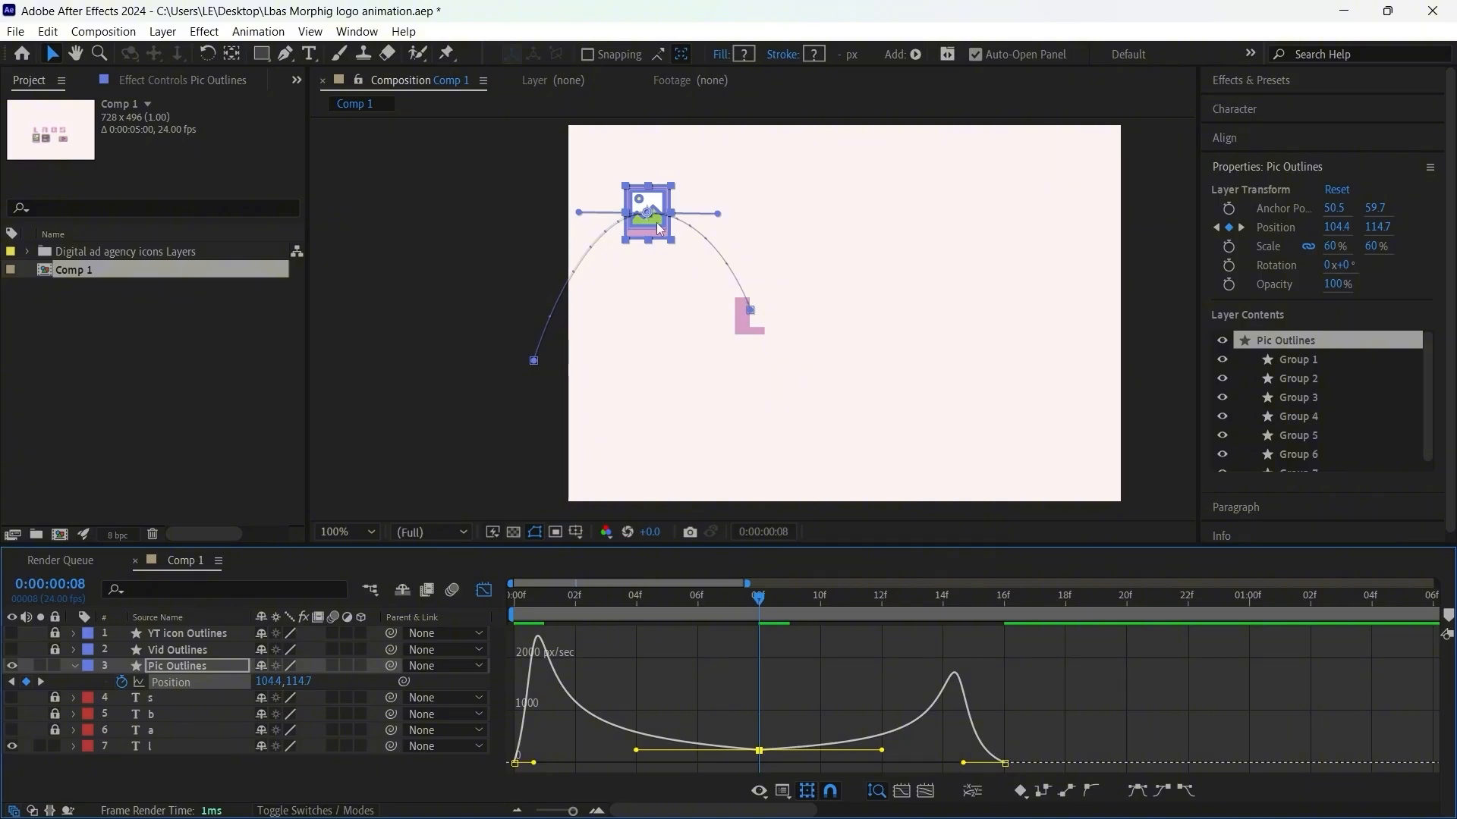
Step: Play back the picture icon's arc toward the letter L from the first frame to check the reshaped speed curve
drag(581, 595, 509, 607)
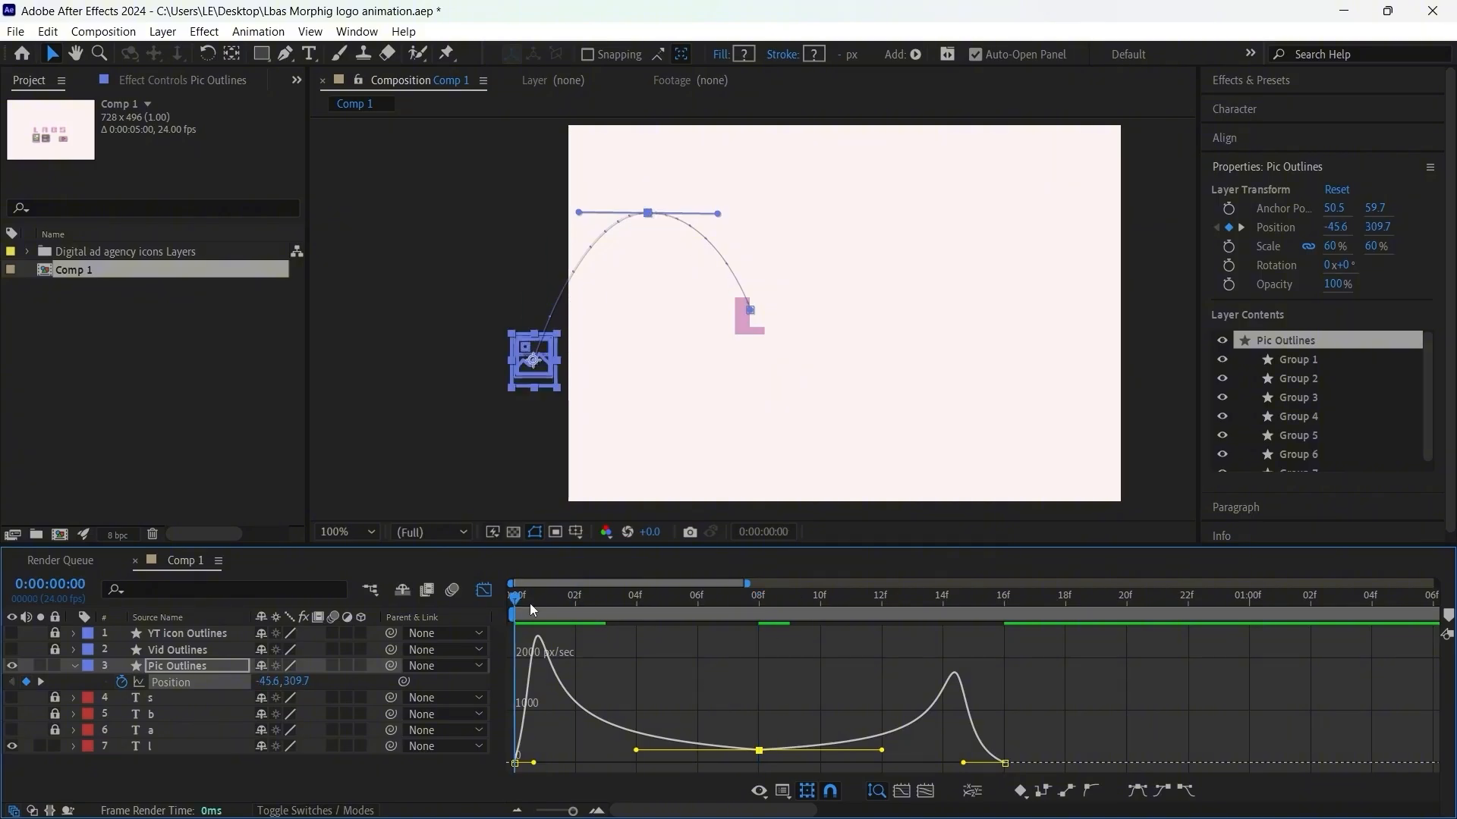
key(space)
key(space)
drag(751, 596, 481, 639)
key(space)
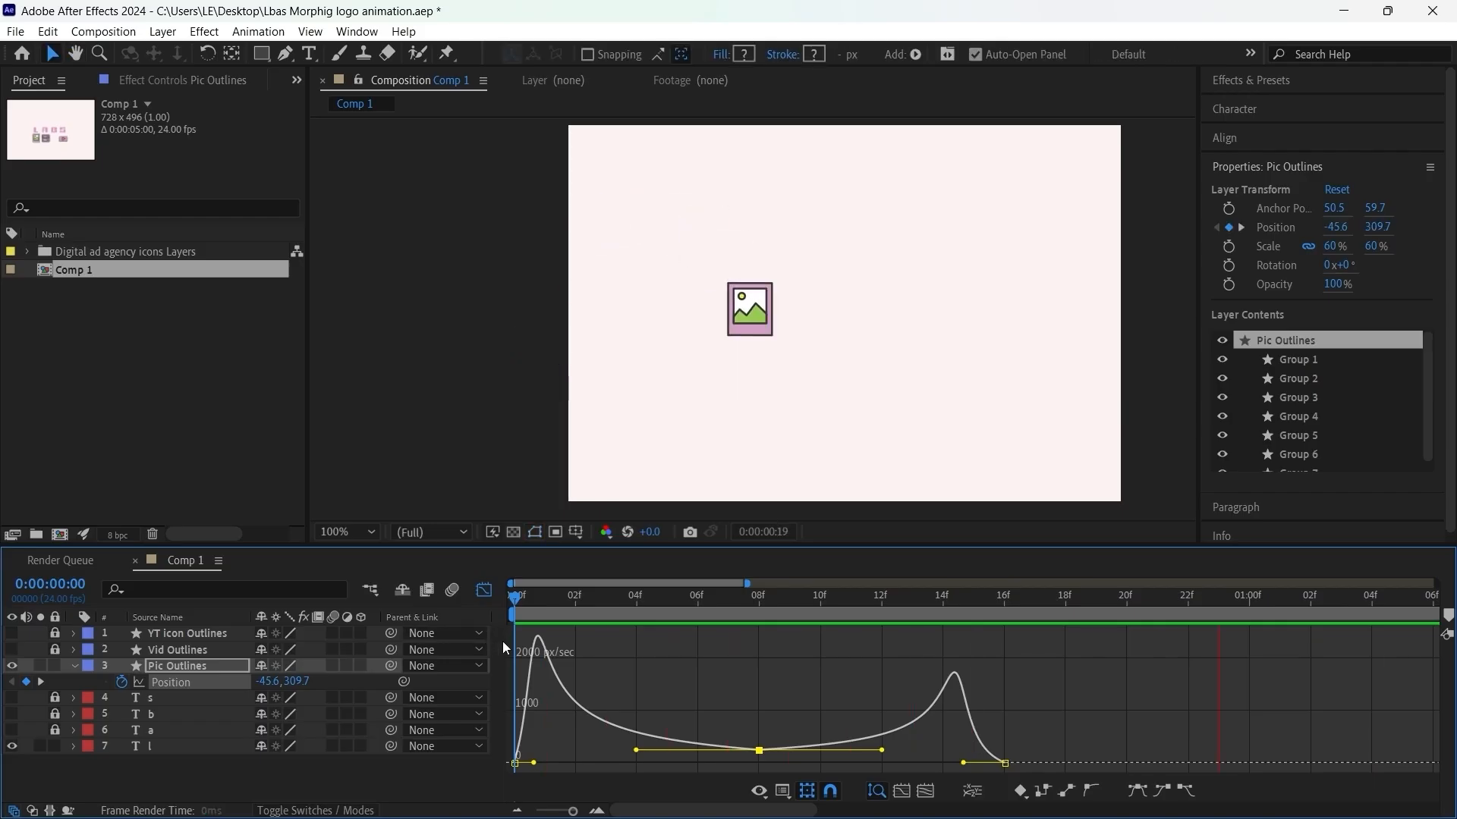
click(744, 594)
drag(743, 595, 427, 648)
Step: Close the speed graph to show the layer bars and preview the icon's movement again
key(space)
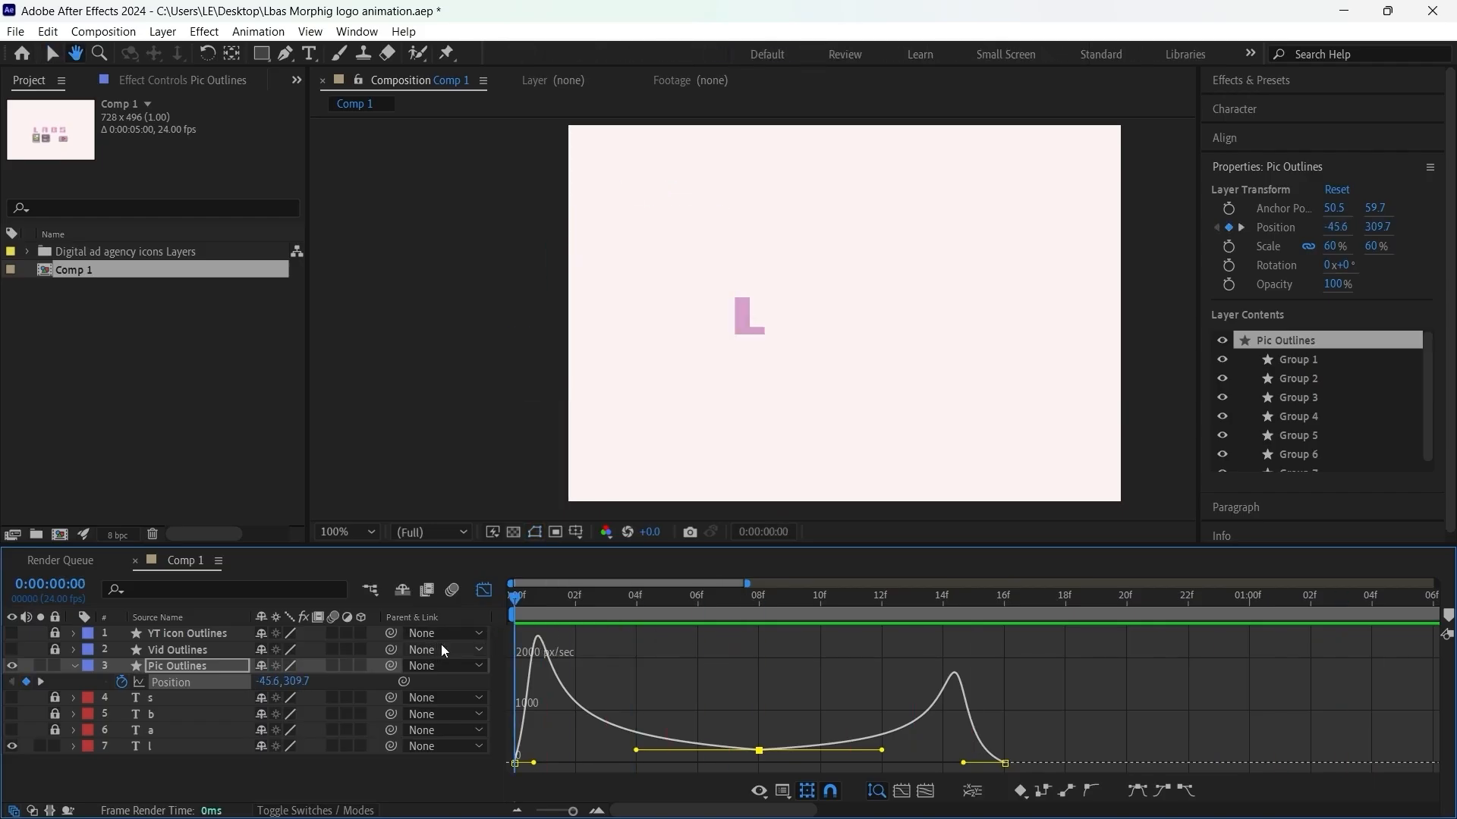
click(483, 589)
key(space)
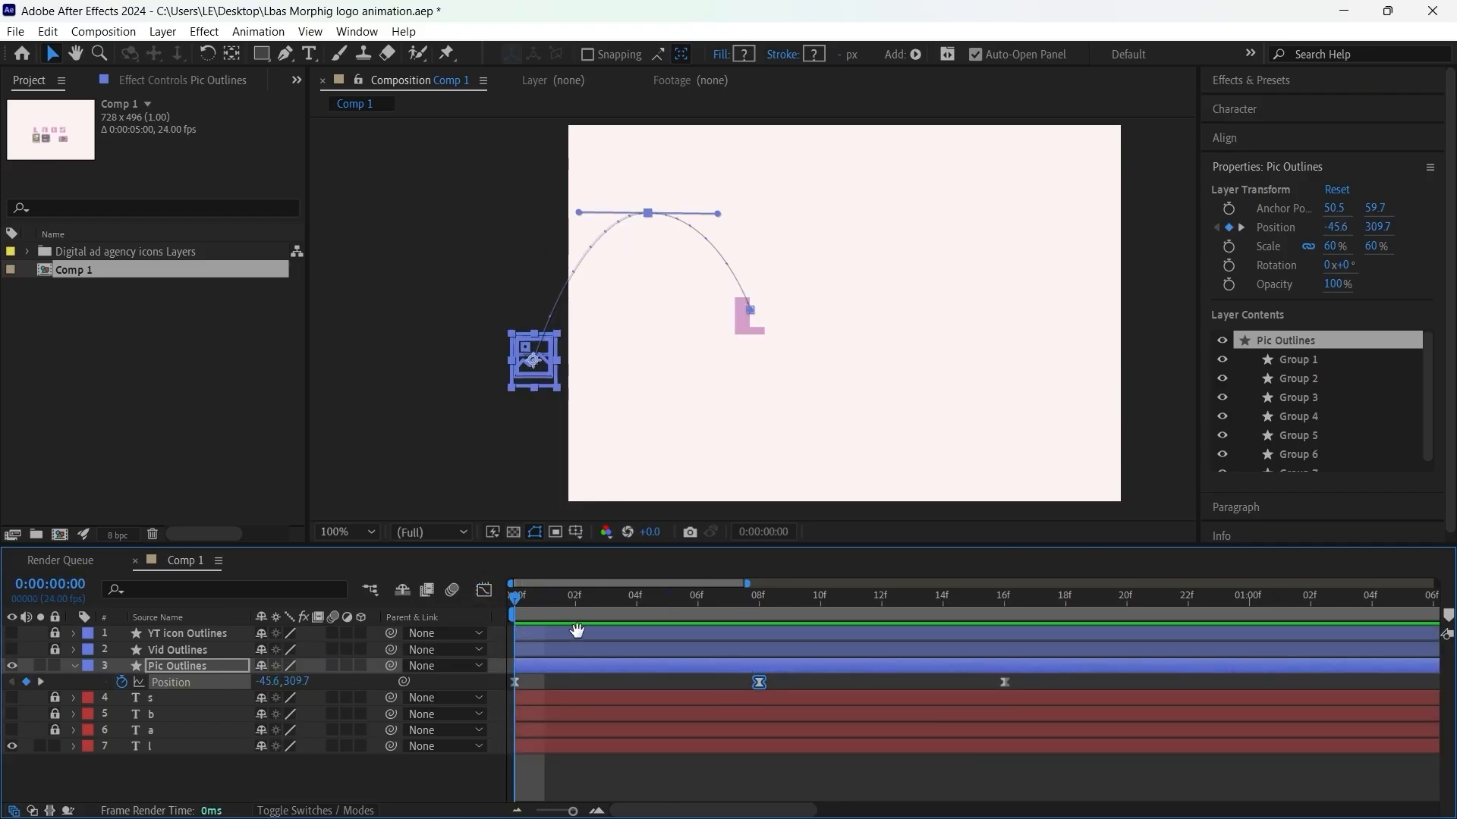
key(space)
key(space)
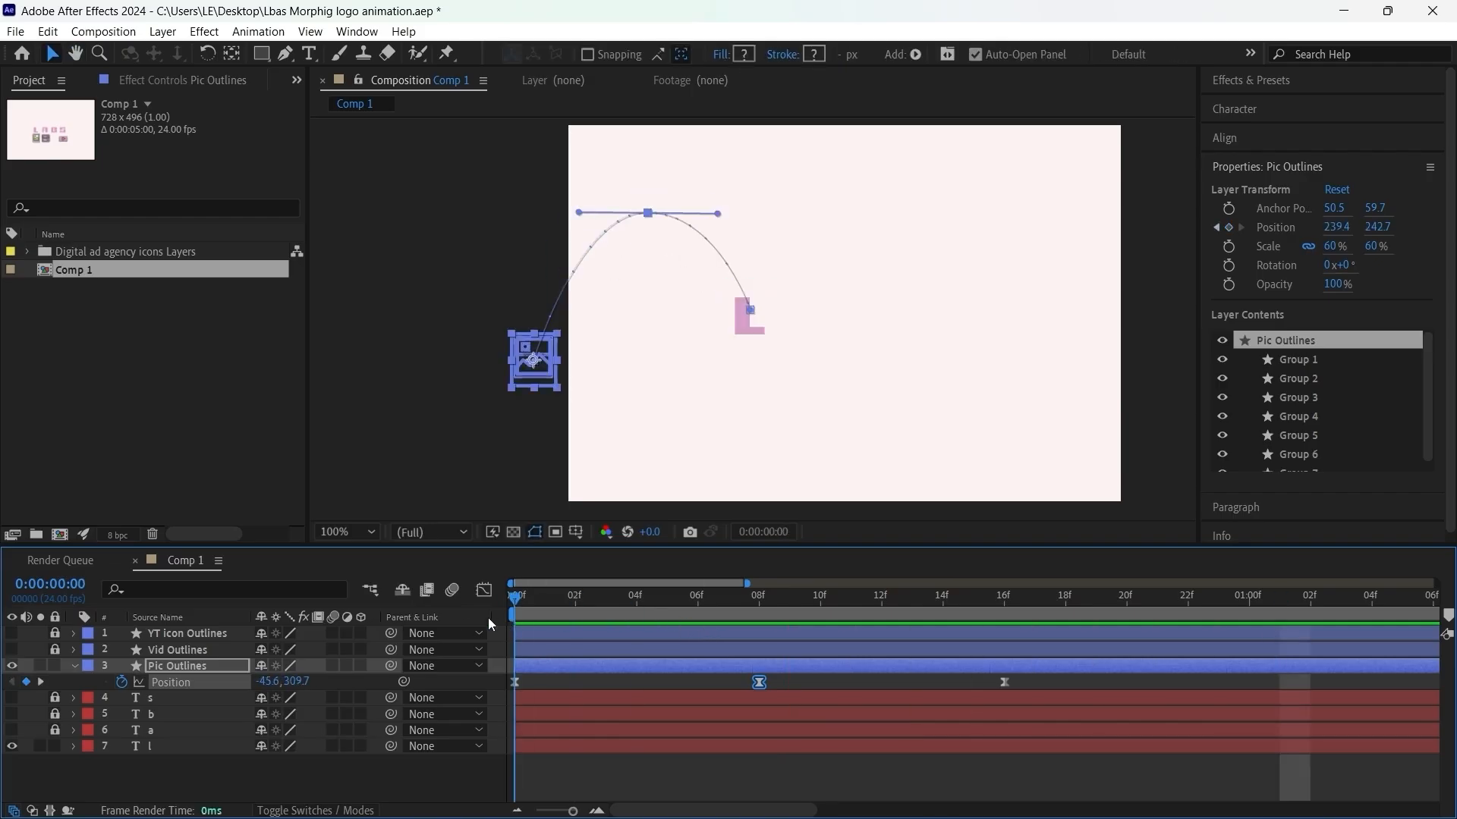
Step: Animate Pic Outlines' Rotation from 1x+0° at frame 0 to 0x+0° at frame 16, showing its position keyframes alongside
key(r)
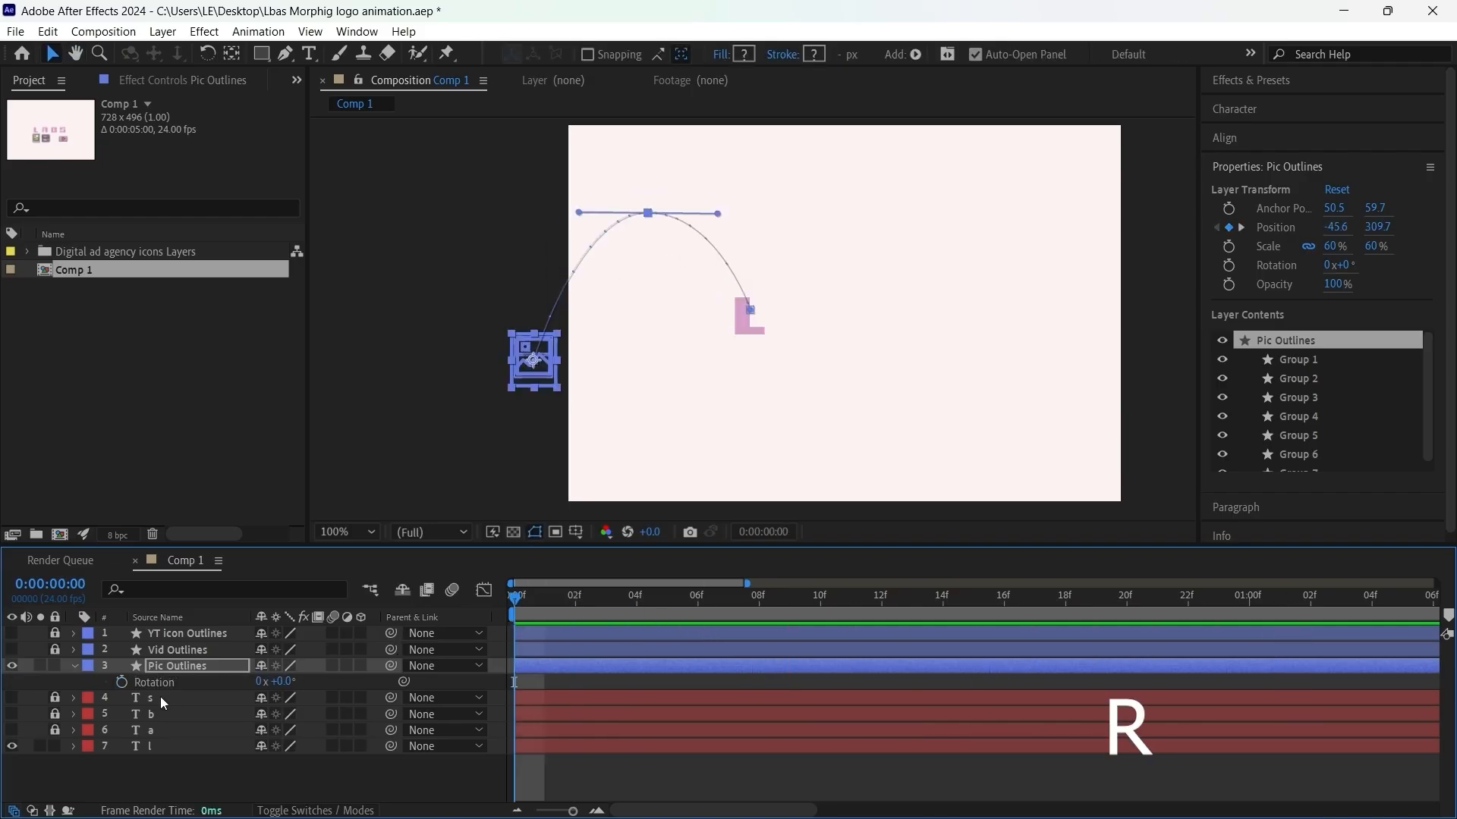
click(122, 682)
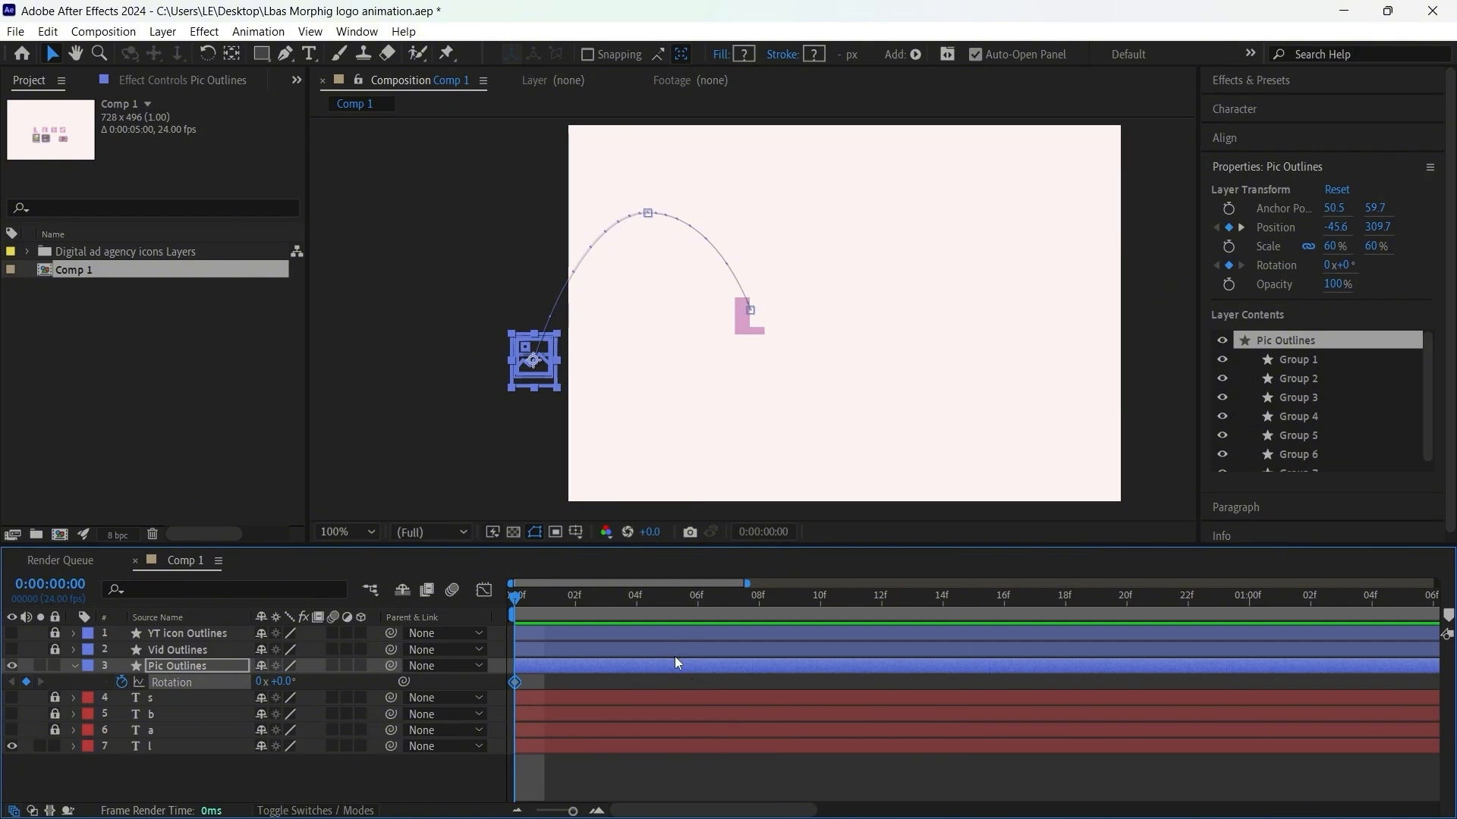
key(u)
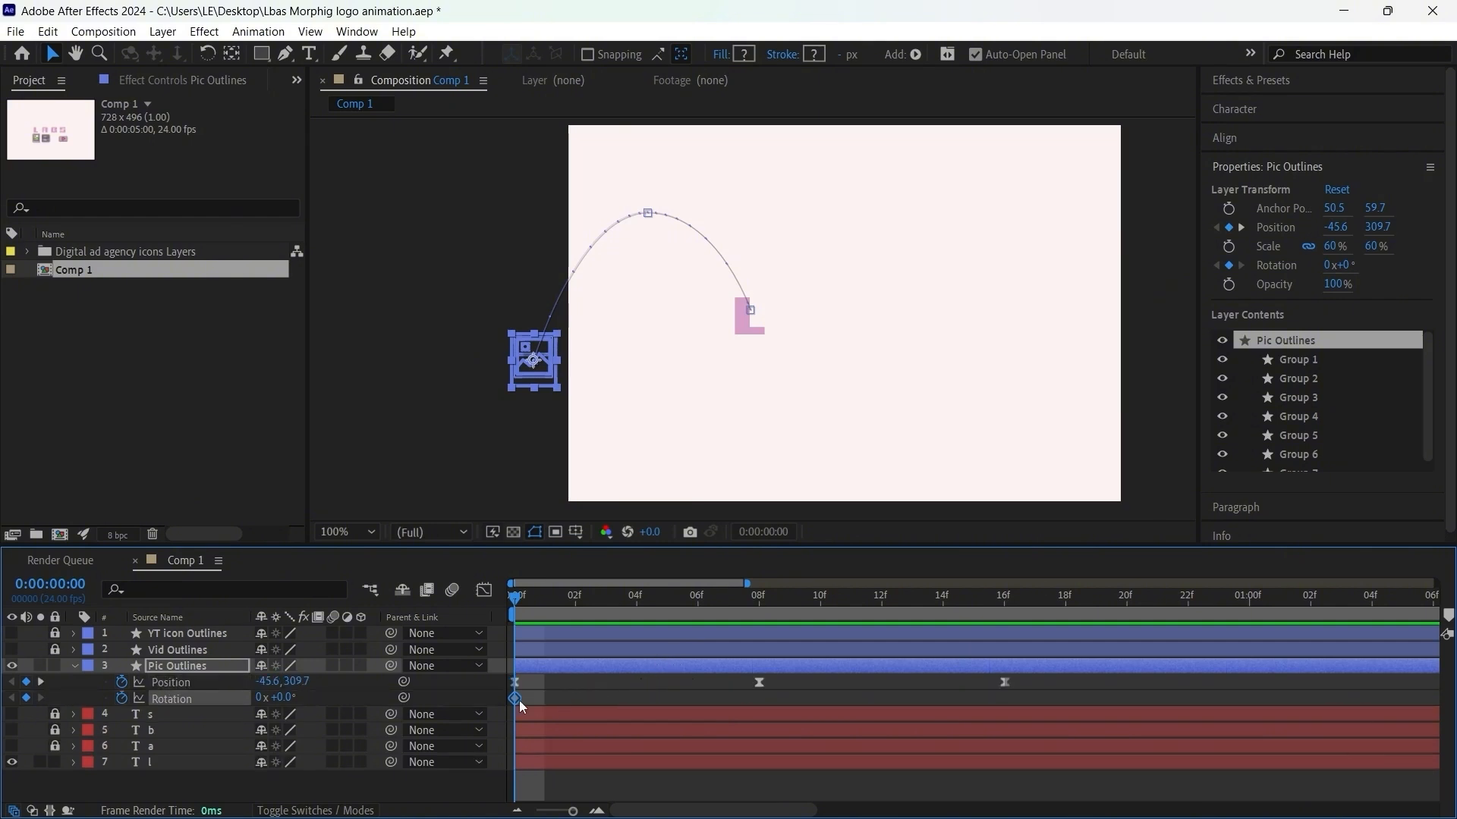
drag(516, 702, 994, 702)
click(259, 697)
text(1)
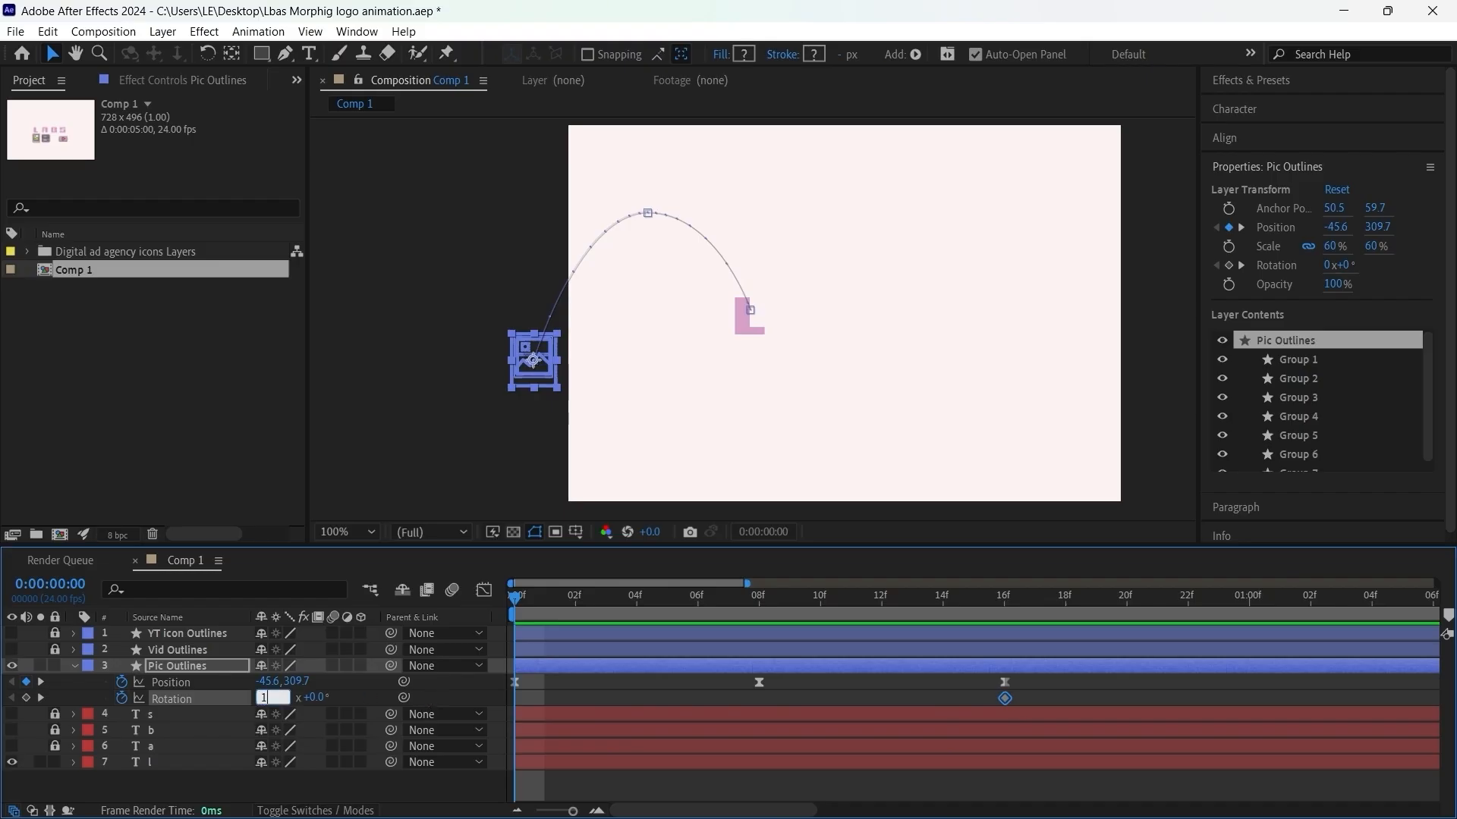
key(Return)
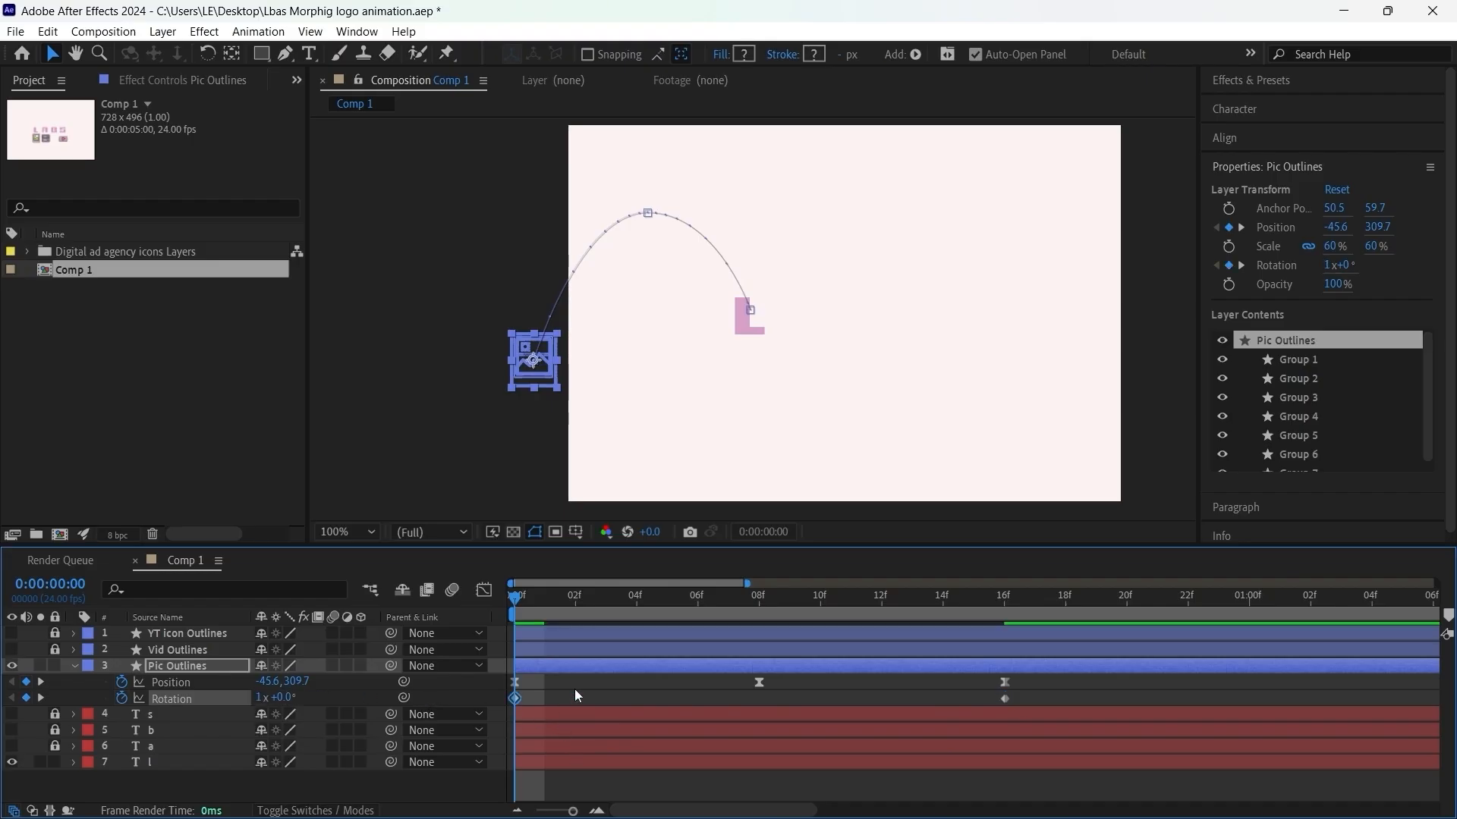
Step: Deselect the layer and play back the picture icon spinning along its arc
click(576, 687)
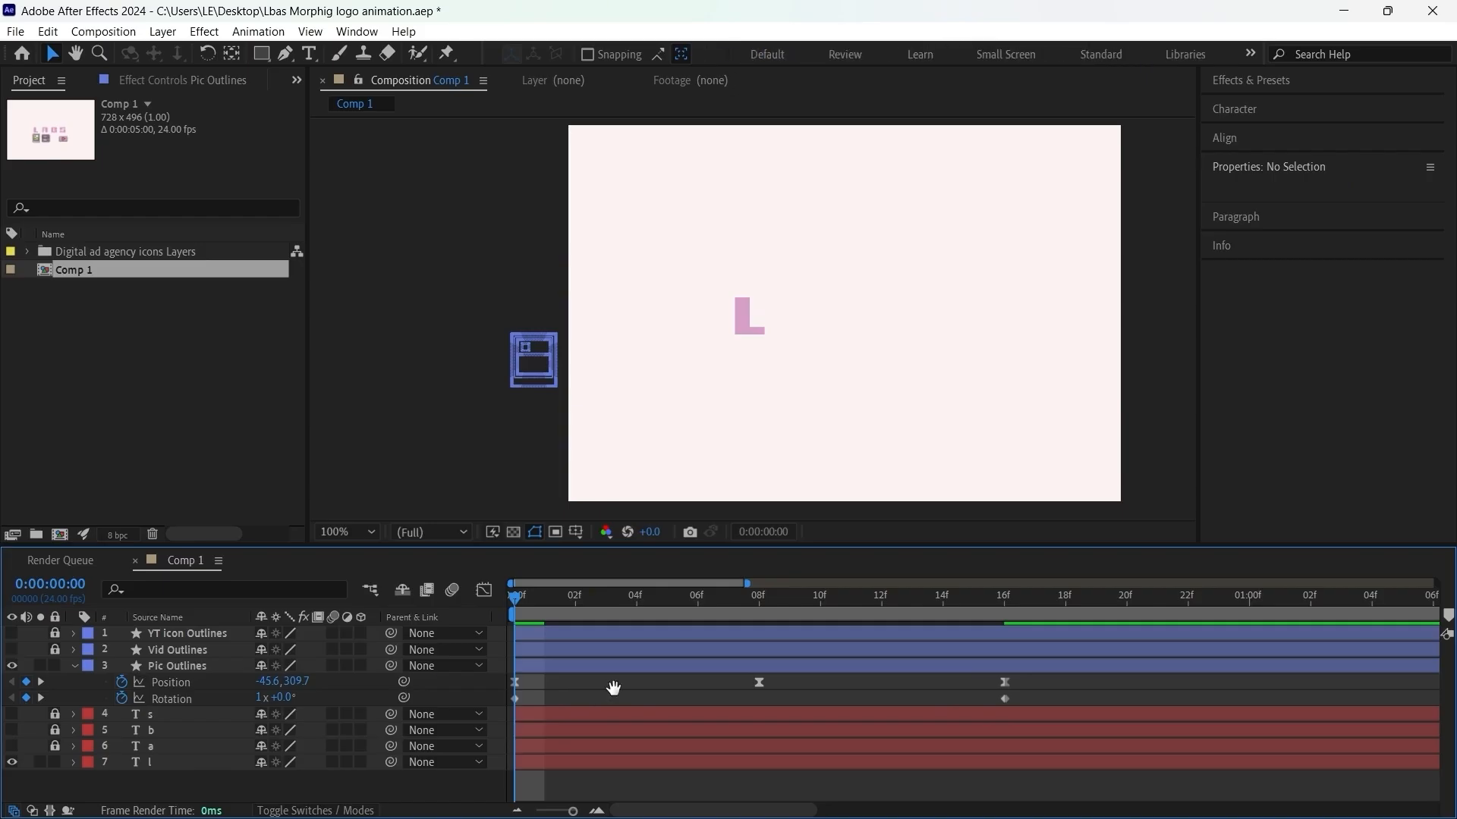
key(space)
drag(708, 596, 1029, 653)
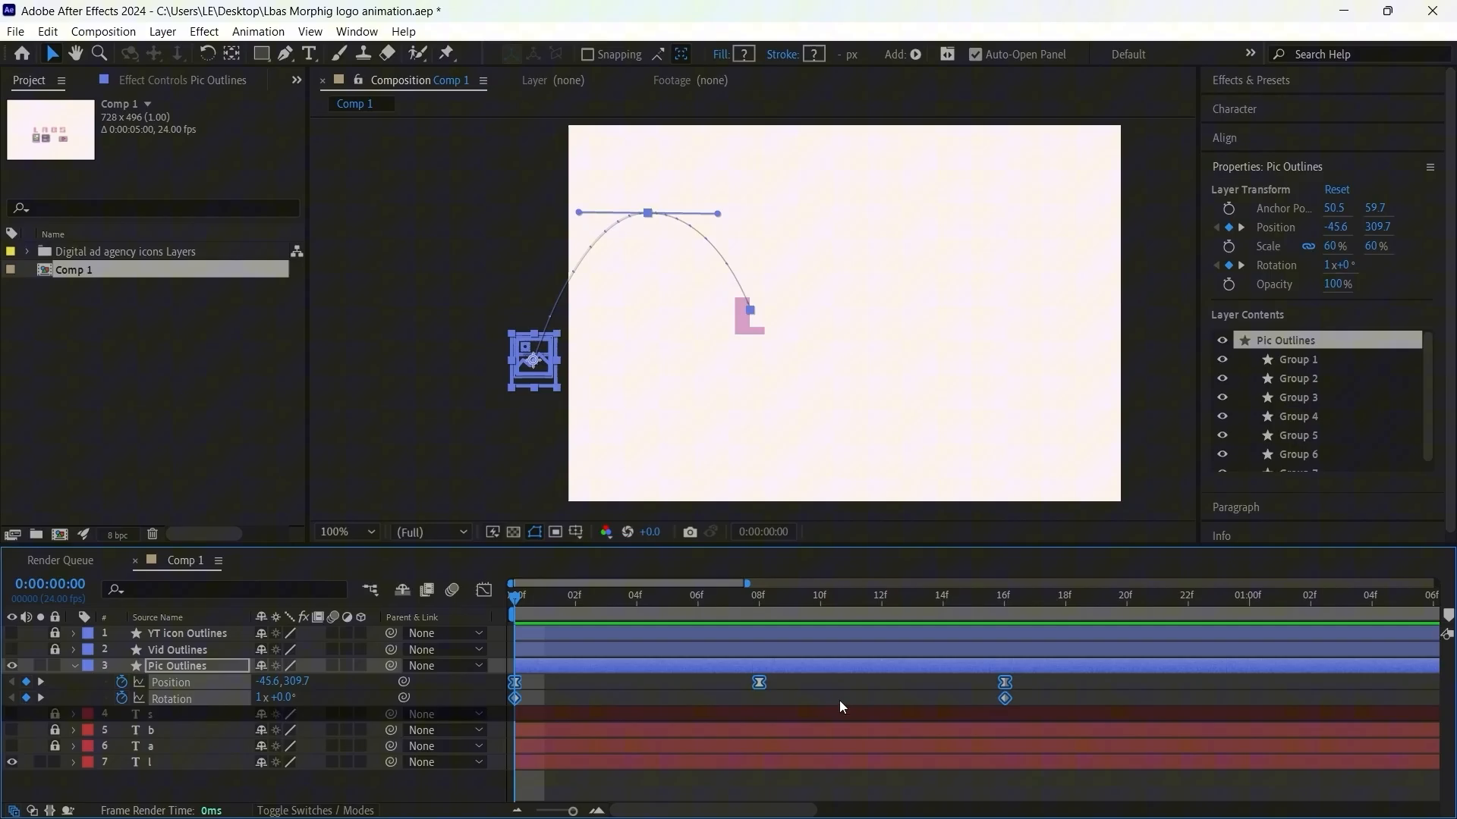
click(833, 696)
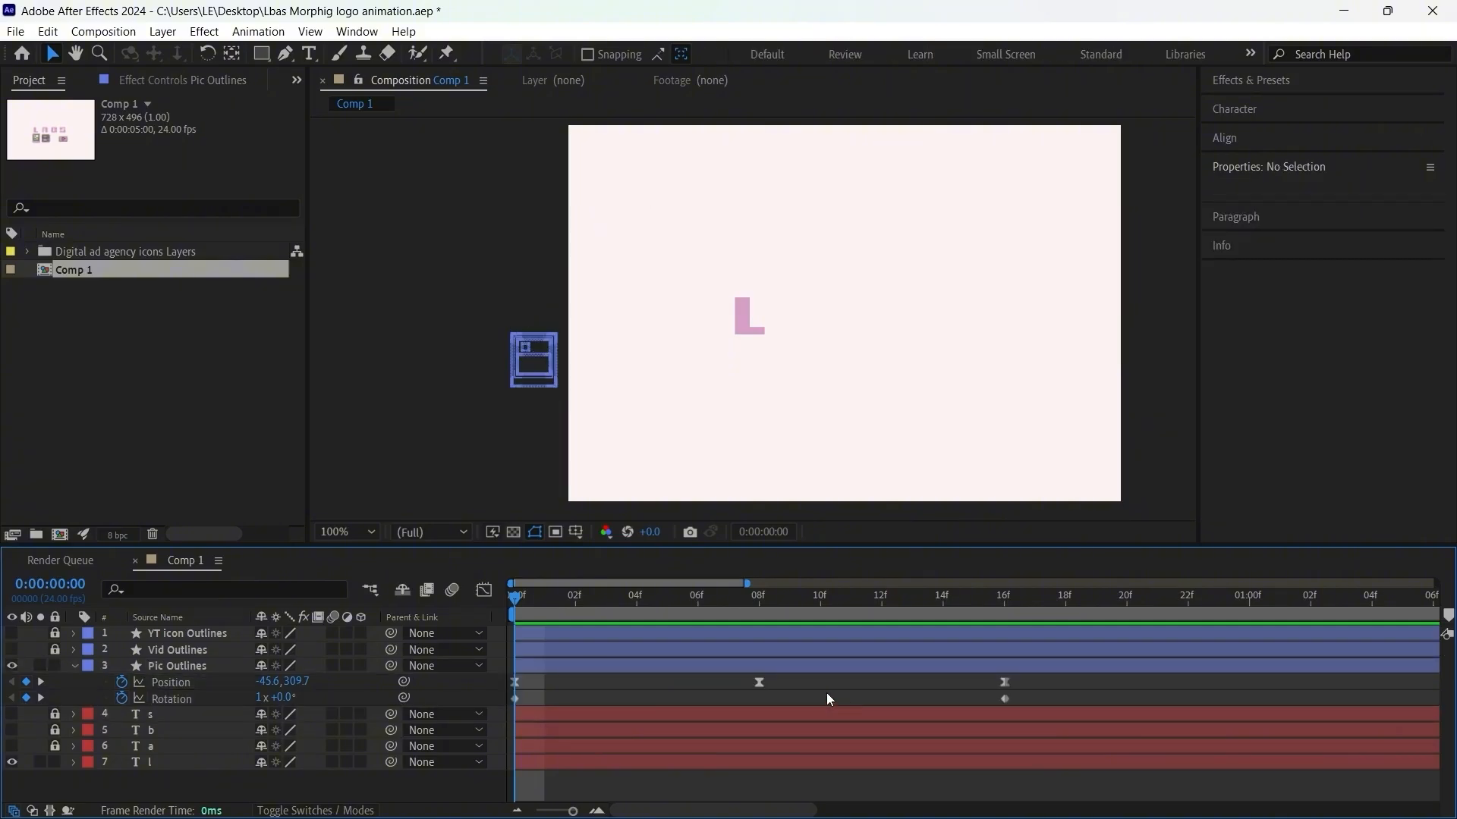
key(space)
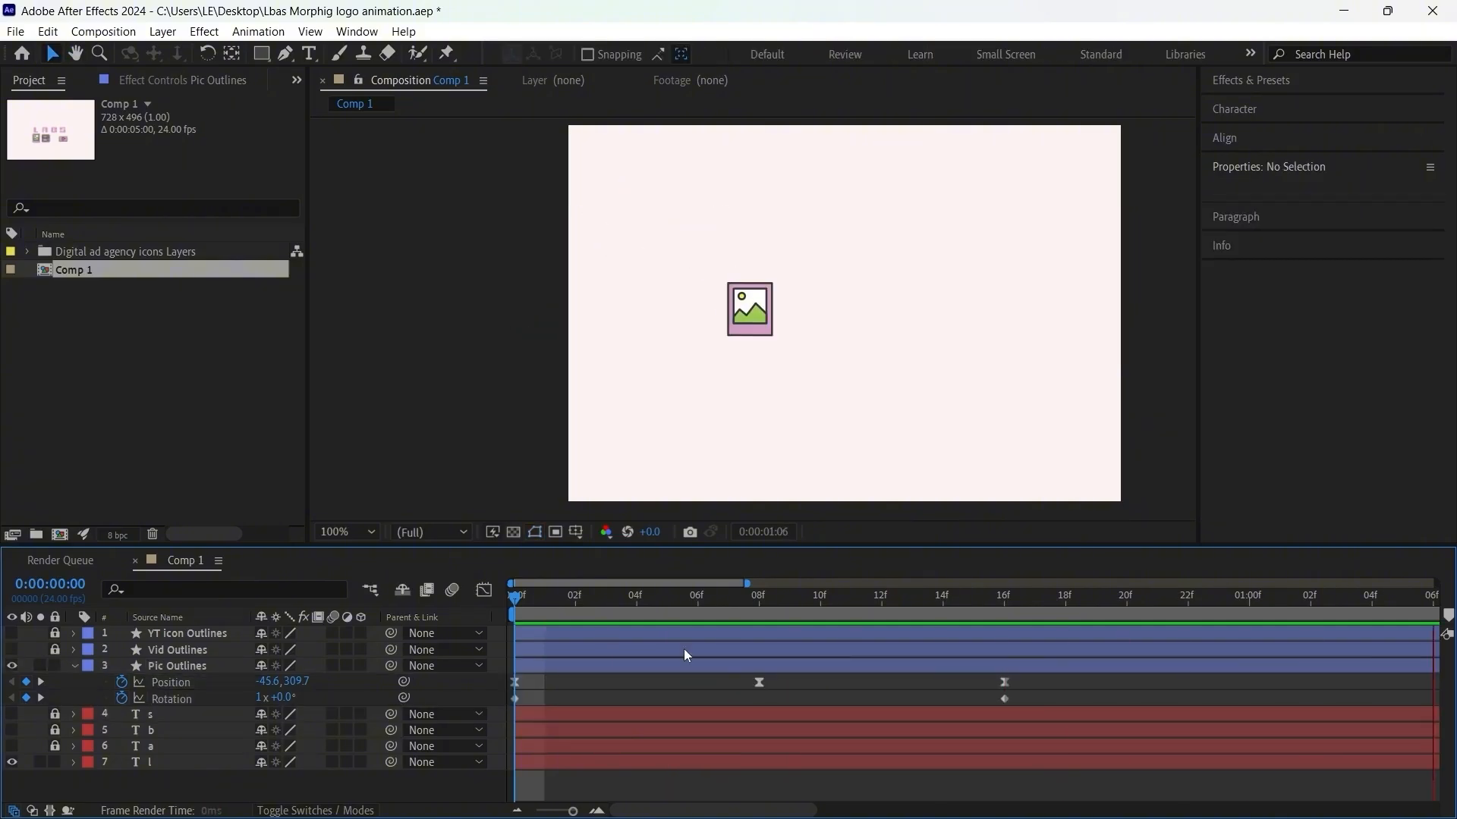
key(space)
Step: Compress all Pic Outlines position and rotation keyframes proportionally so the last ones land on frame 14, and preview the timing
drag(1034, 680, 502, 700)
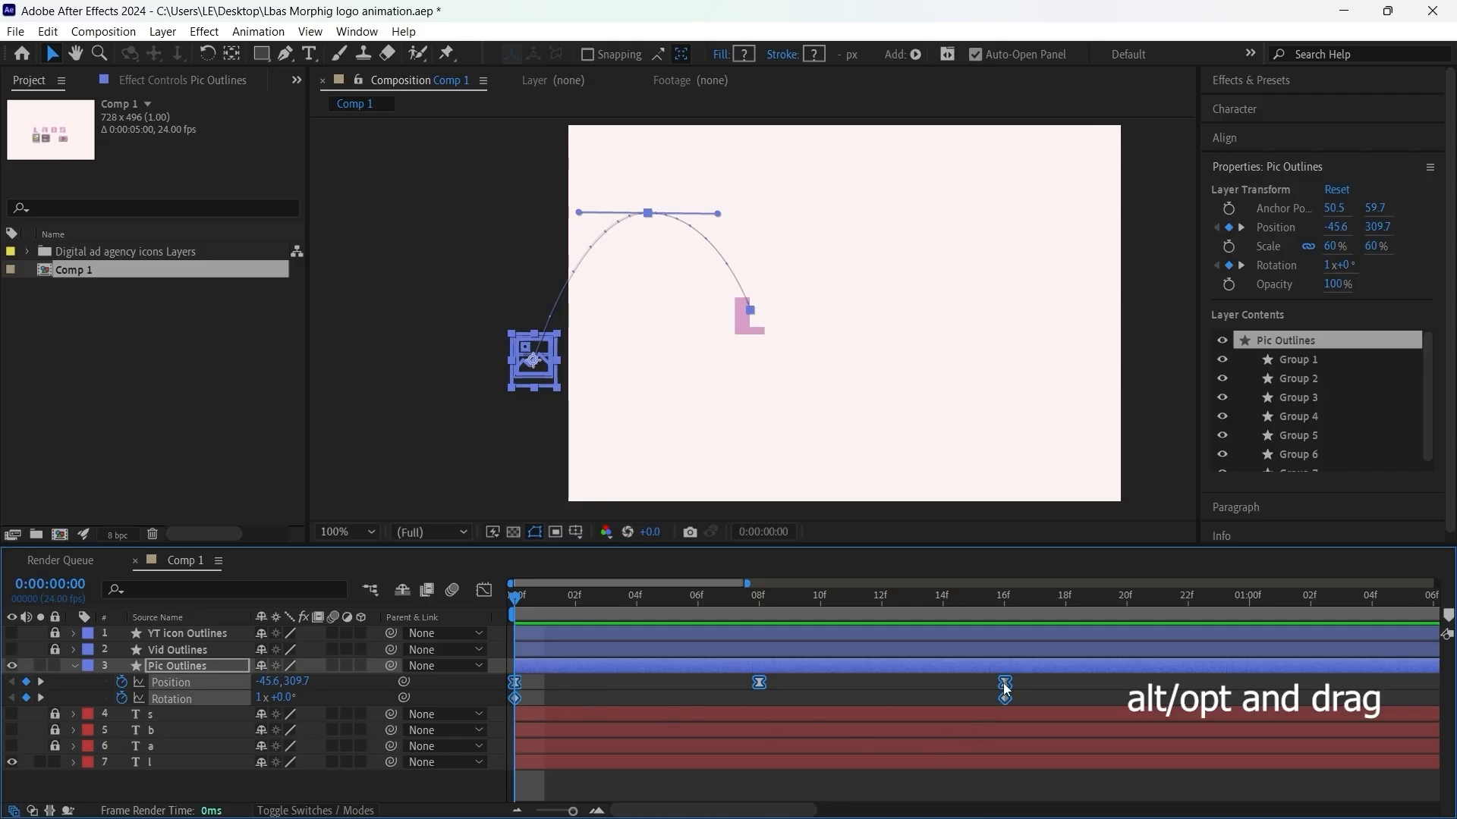
drag(1005, 689, 954, 689)
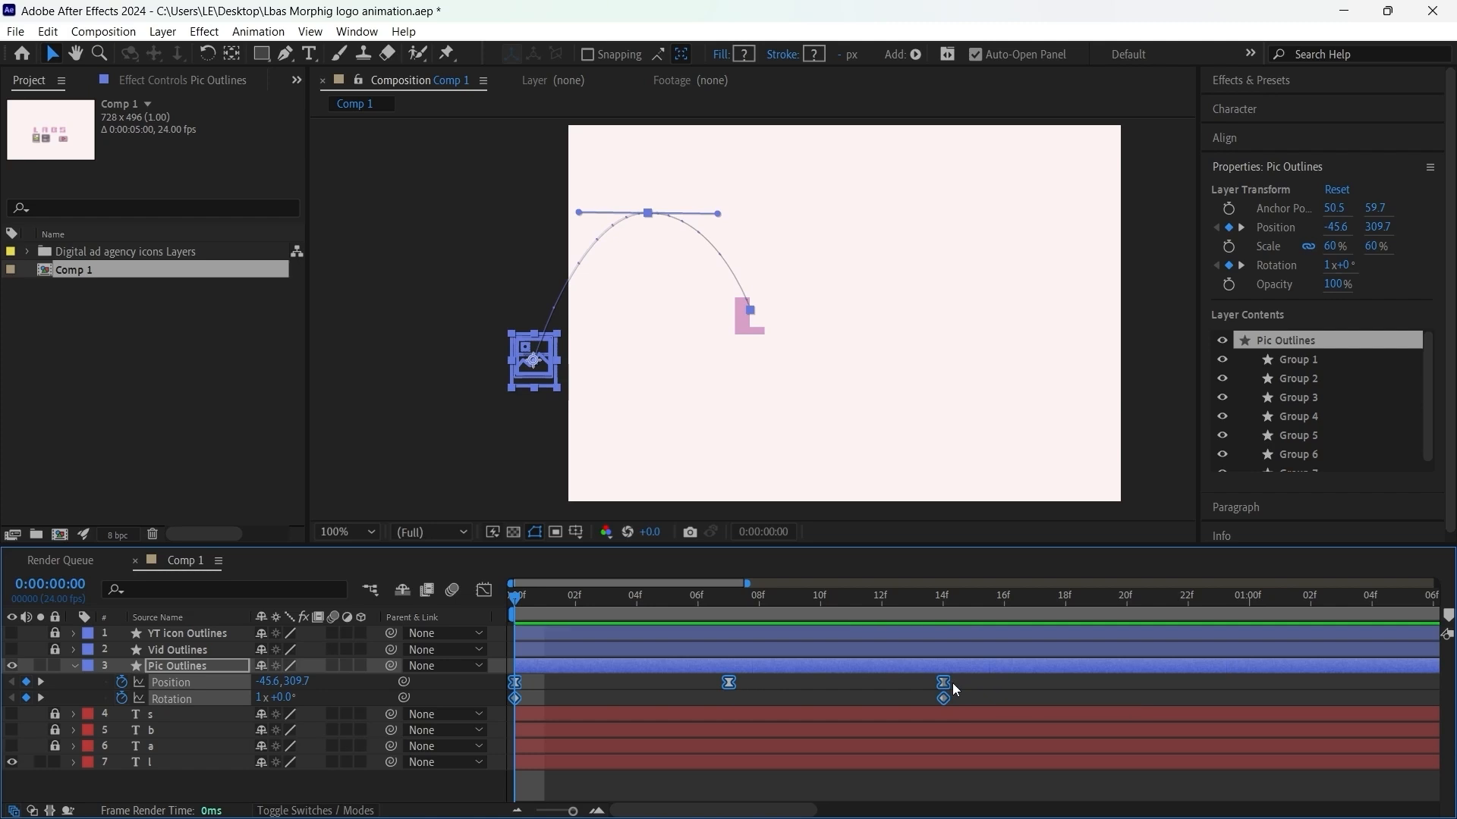
click(565, 698)
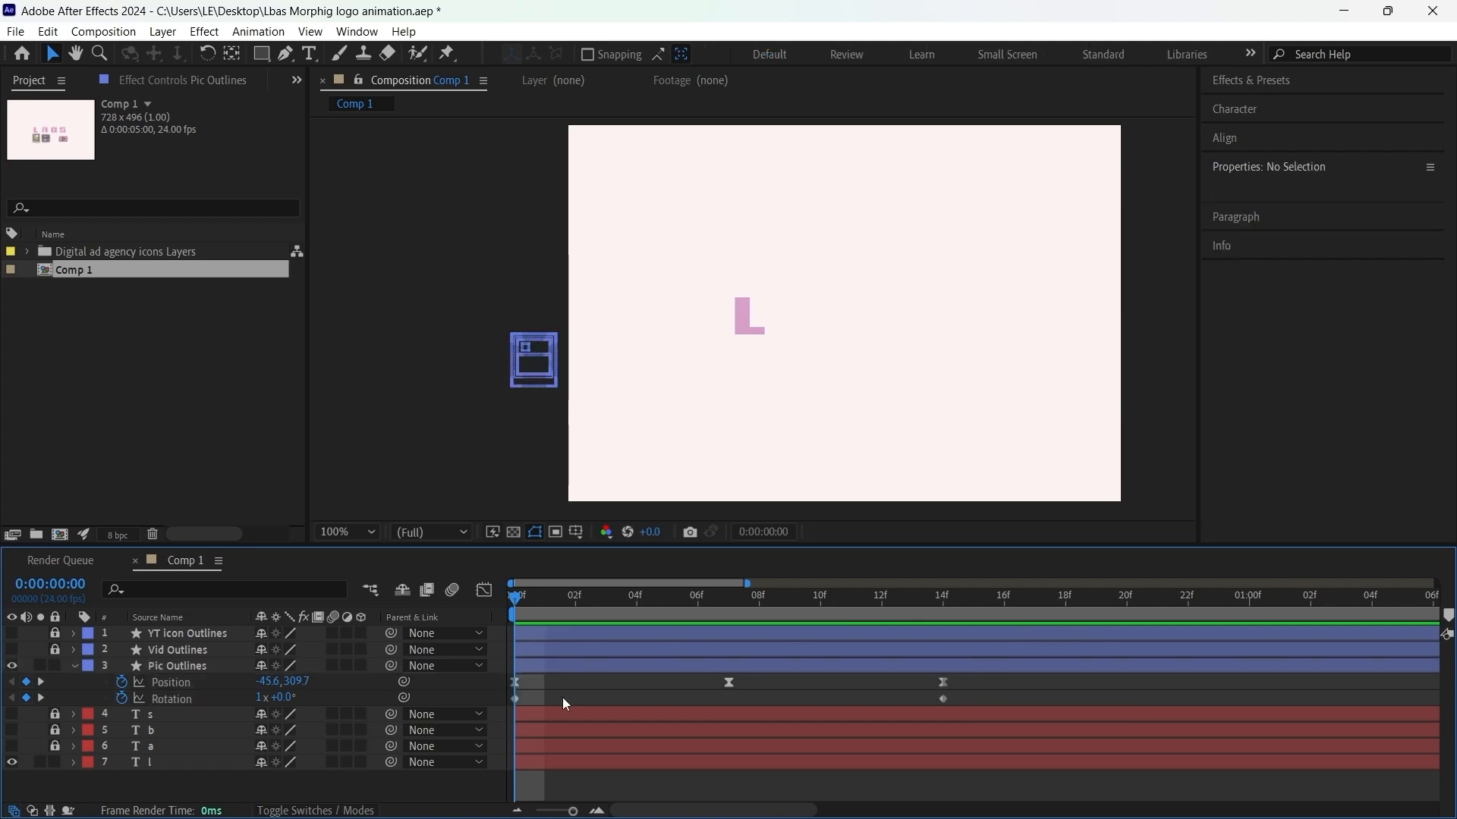
key(space)
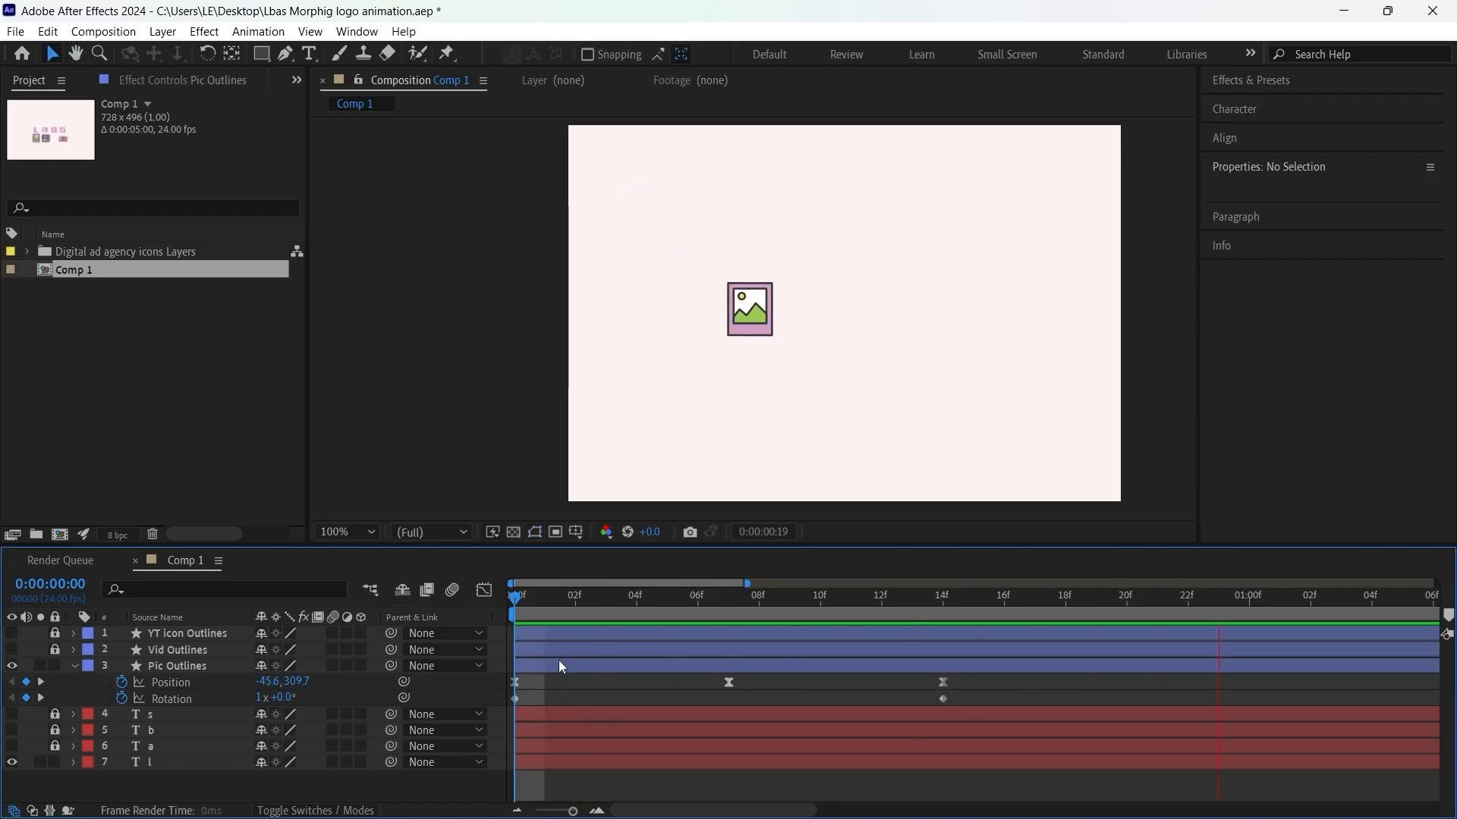
Step: Apply Easy Ease to both Pic Outlines rotation keyframes and play back the eased spin
click(943, 698)
drag(907, 698, 496, 708)
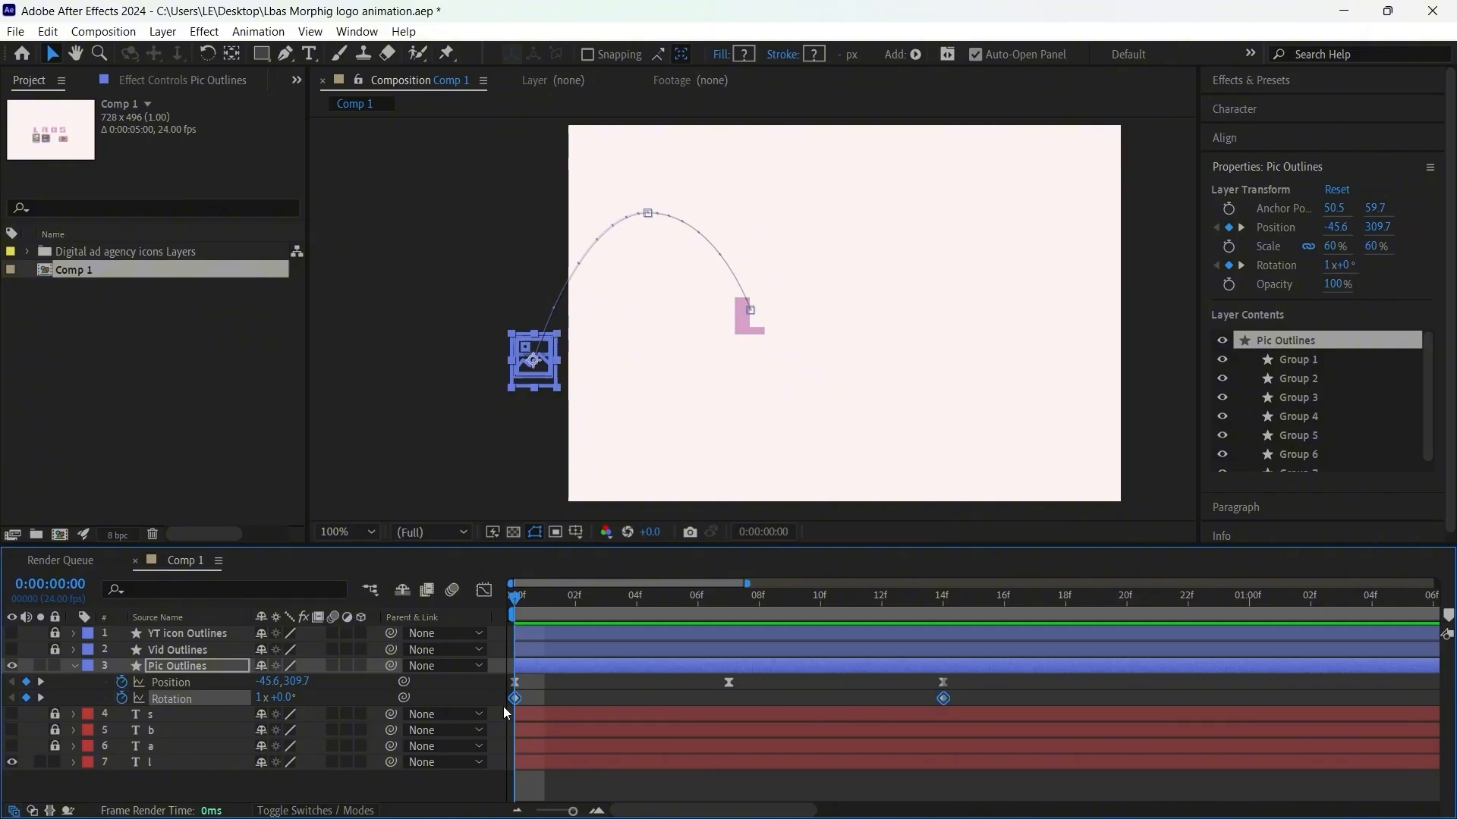
key(F9)
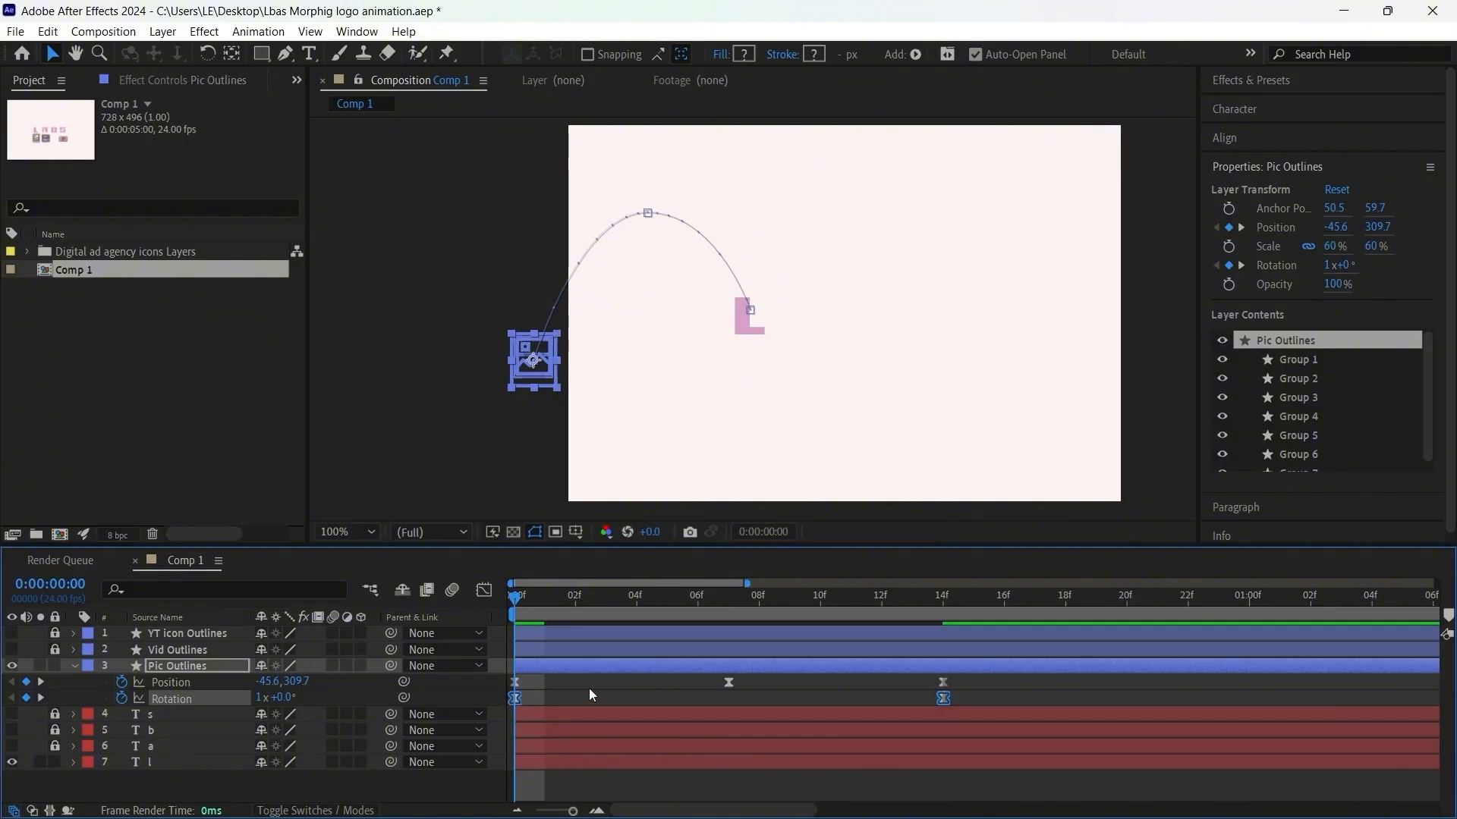
key(space)
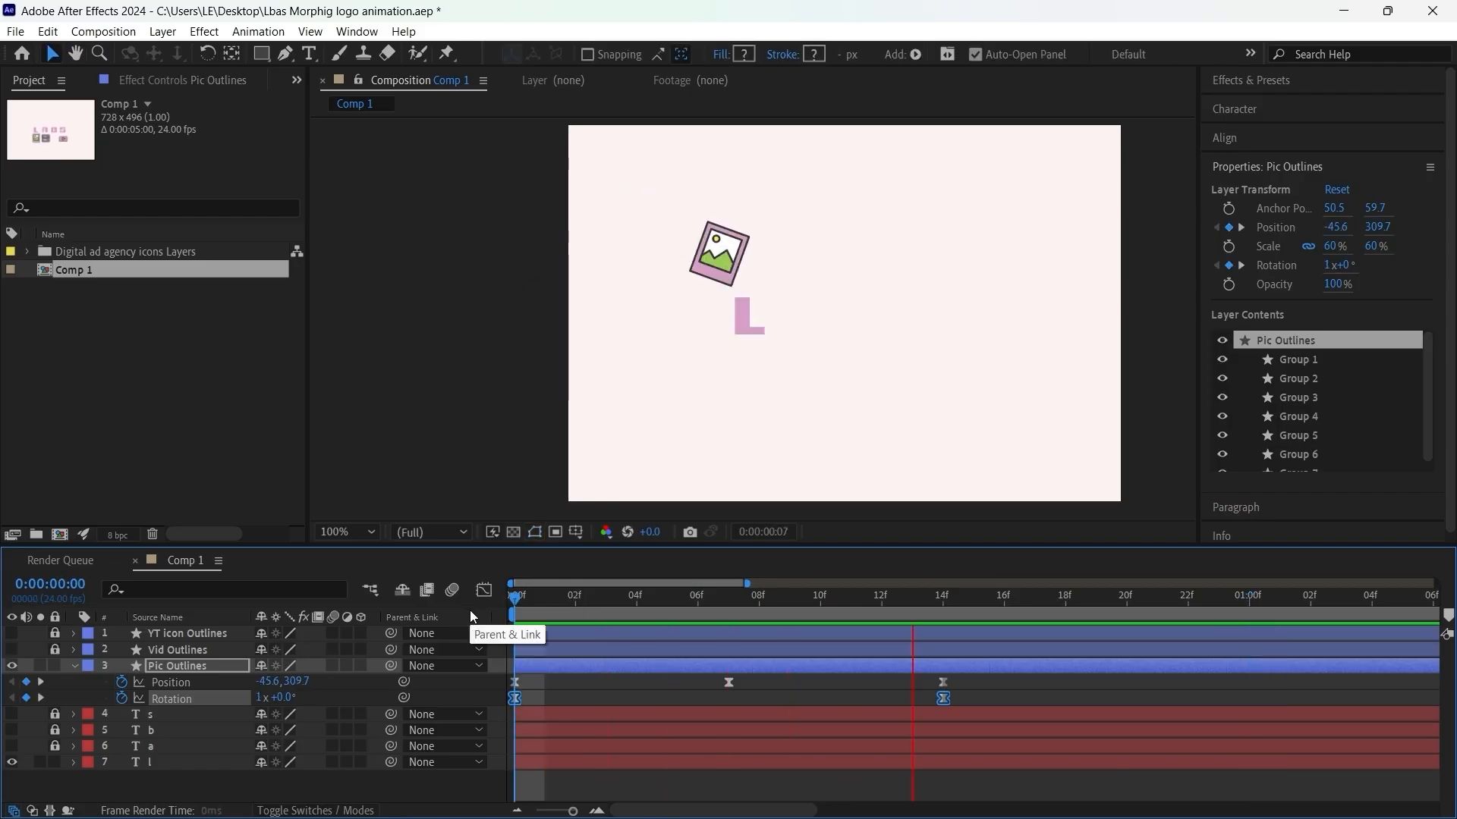
key(space)
key(space)
Step: Move the last position and rotation keyframes of Pic Outlines to frame 15 and play back from the first frame
click(1127, 601)
drag(1002, 678, 507, 690)
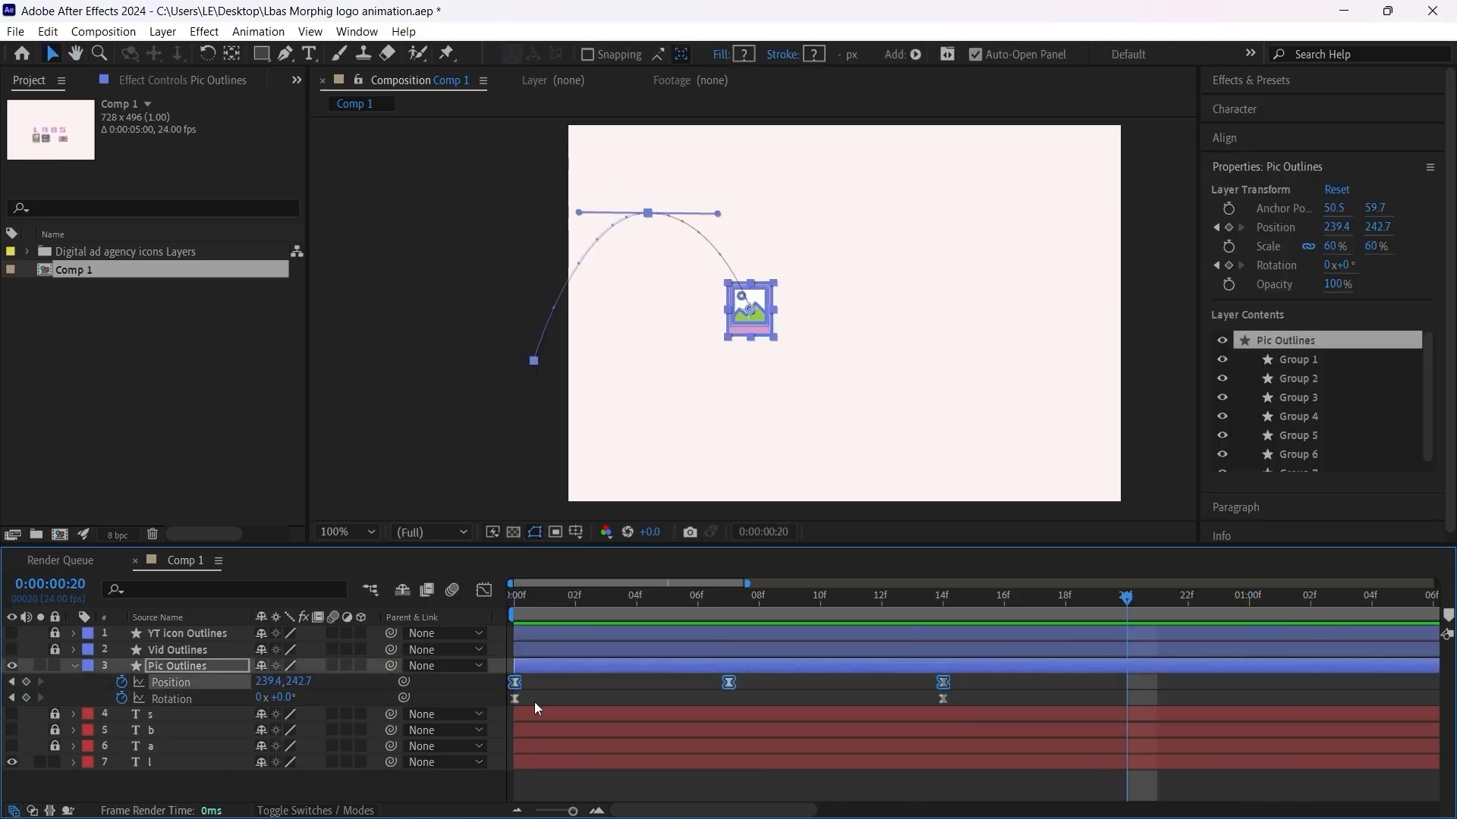
drag(990, 683, 562, 706)
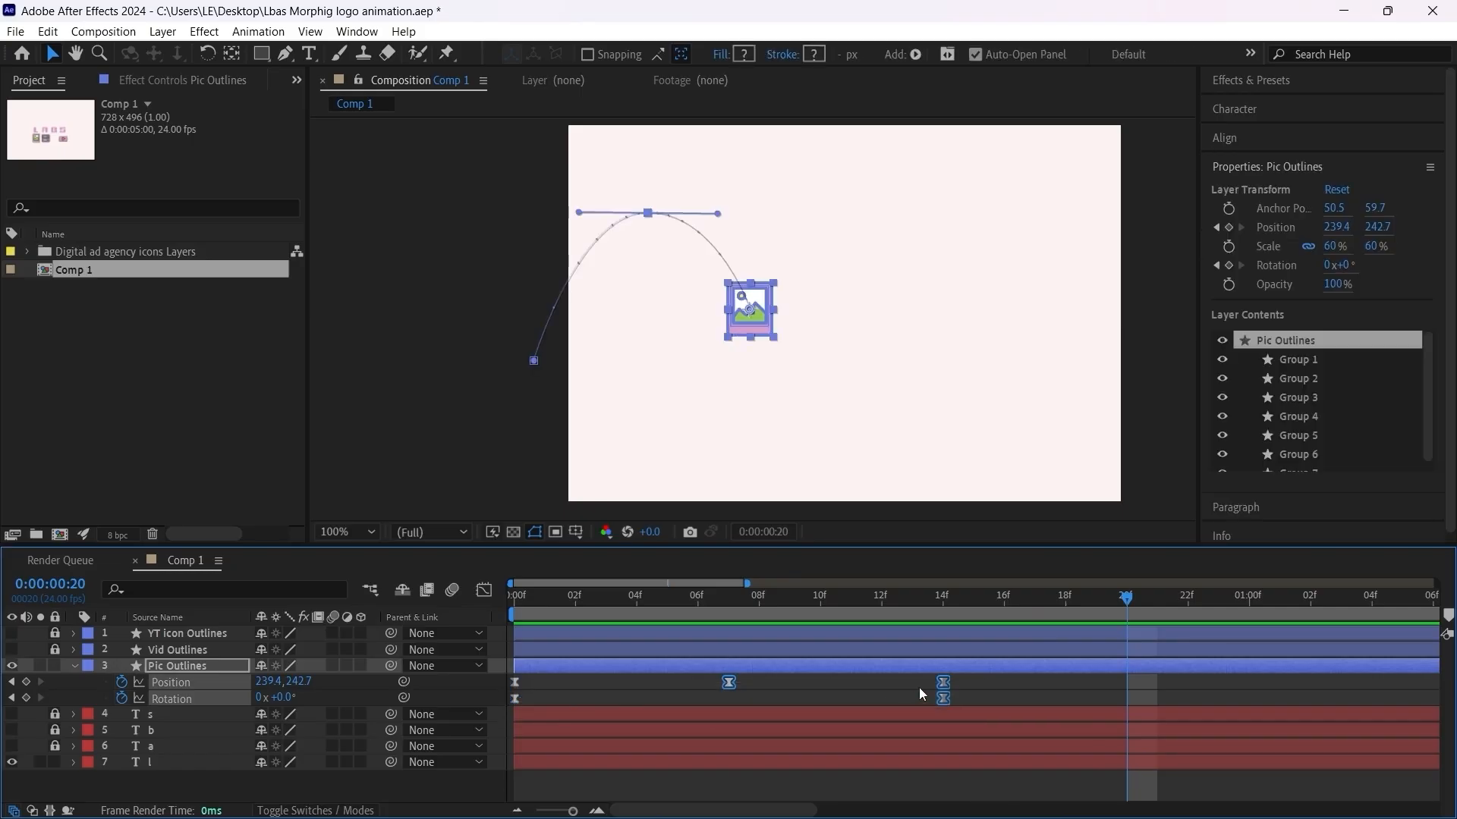
drag(945, 683, 978, 686)
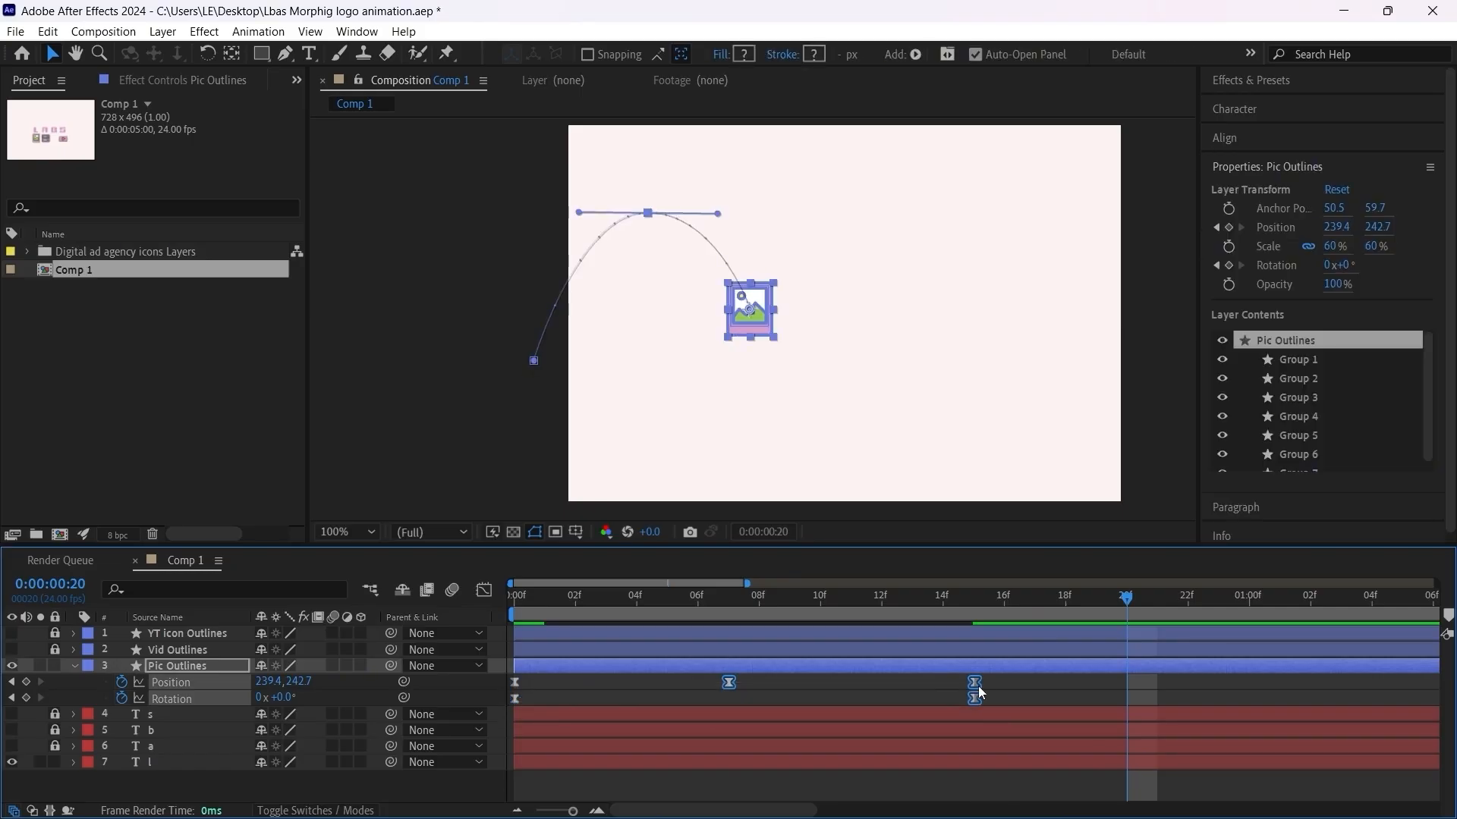
key(Home)
key(space)
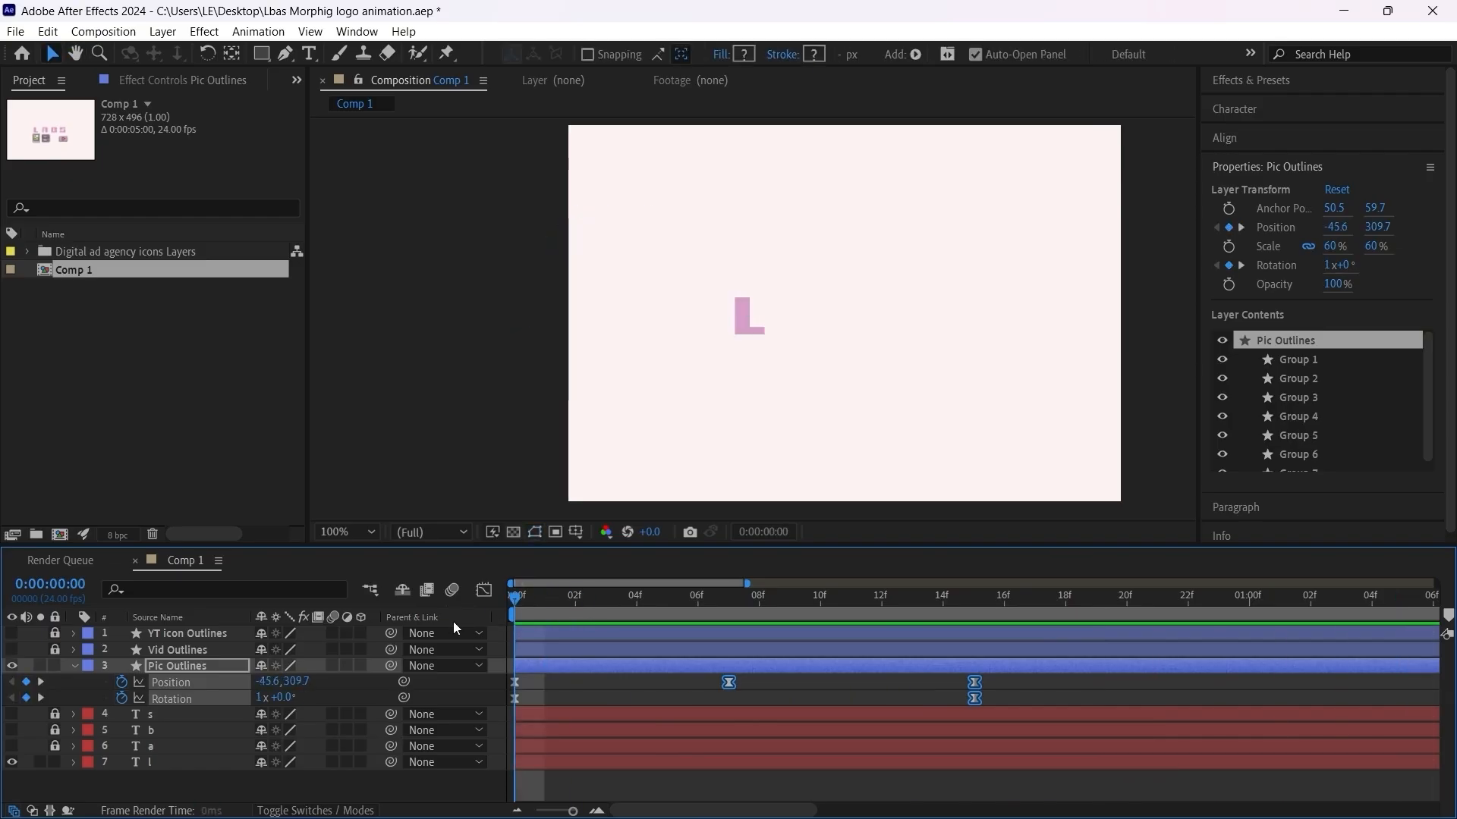
key(space)
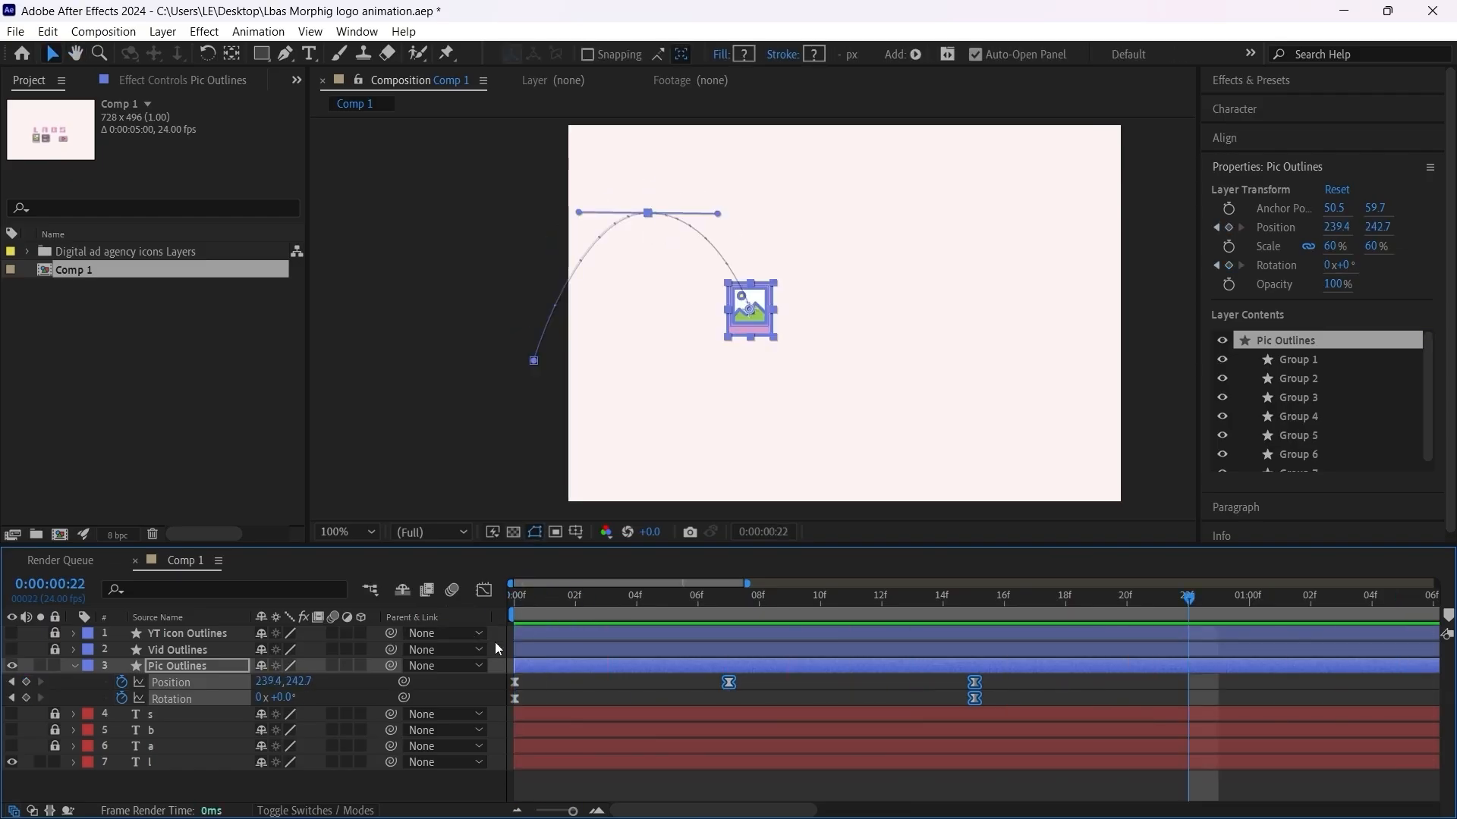
Step: Add a Pic Outlines rotation keyframe at frame 13 that tilts the picture icon to -14.5°
click(970, 609)
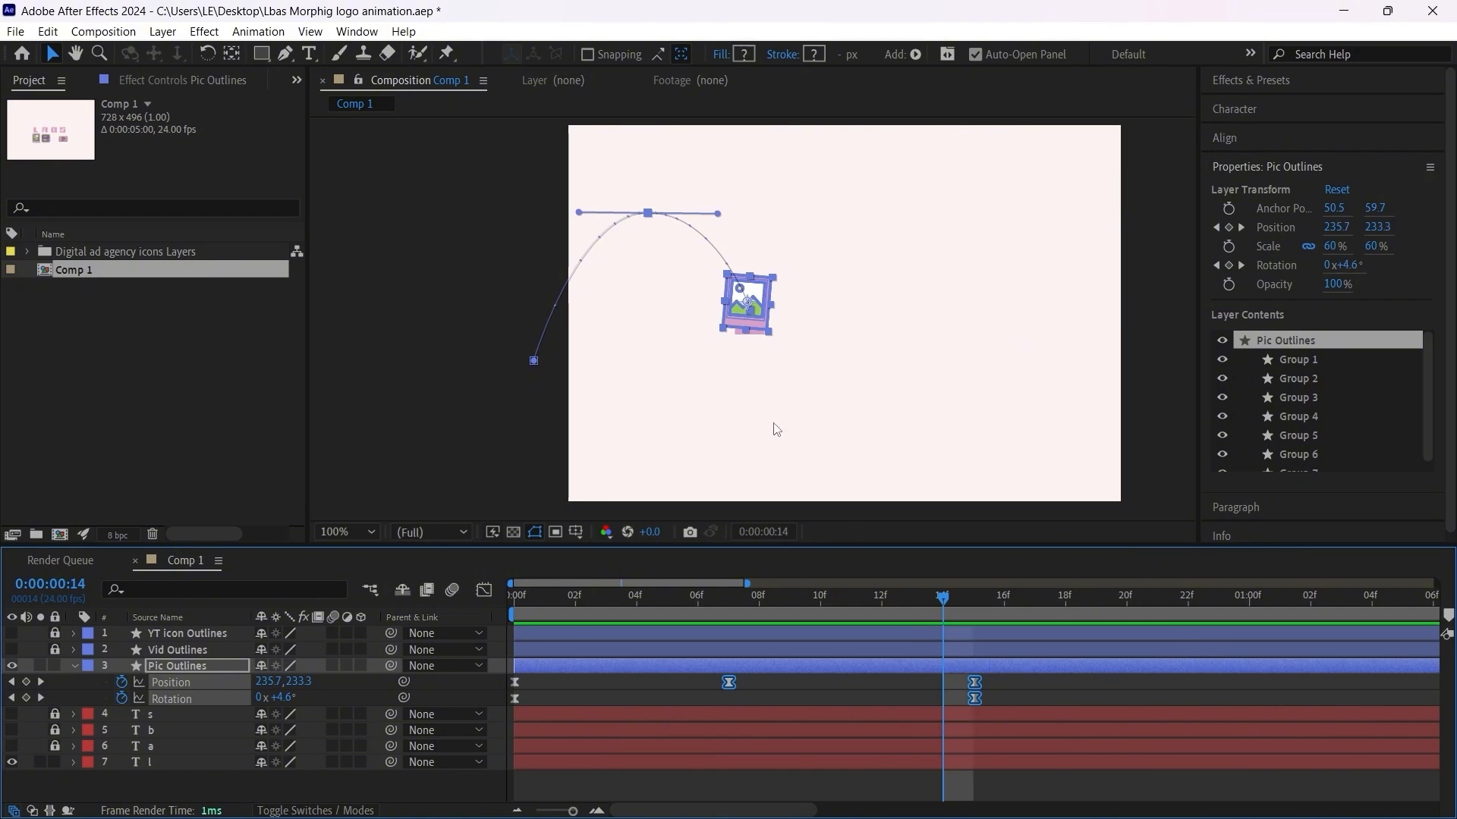
key(period)
drag(954, 608, 921, 608)
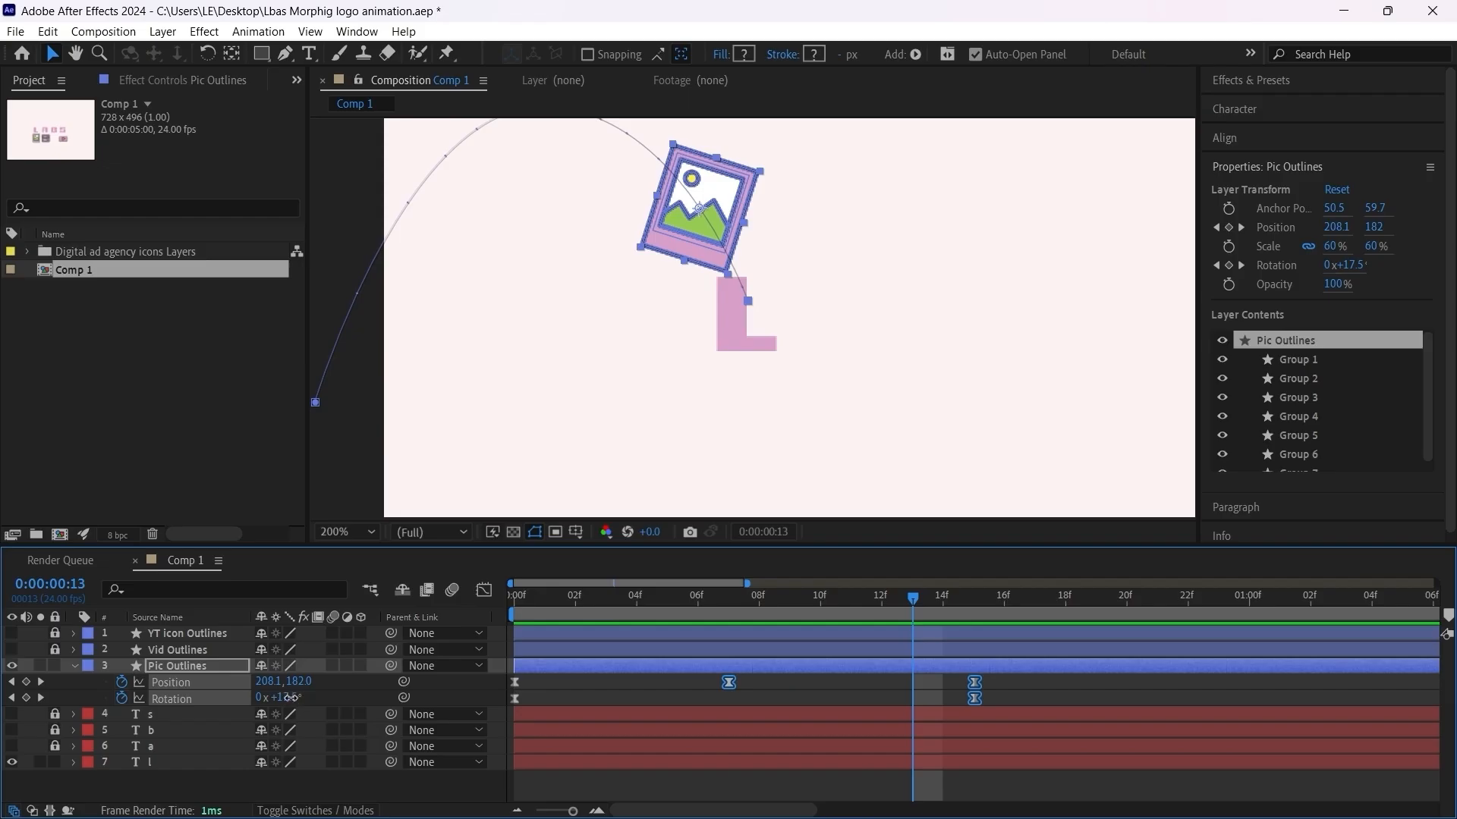
mouse_move(284, 698)
mouse_down()
mouse_move(263, 698)
mouse_move(276, 698)
mouse_up()
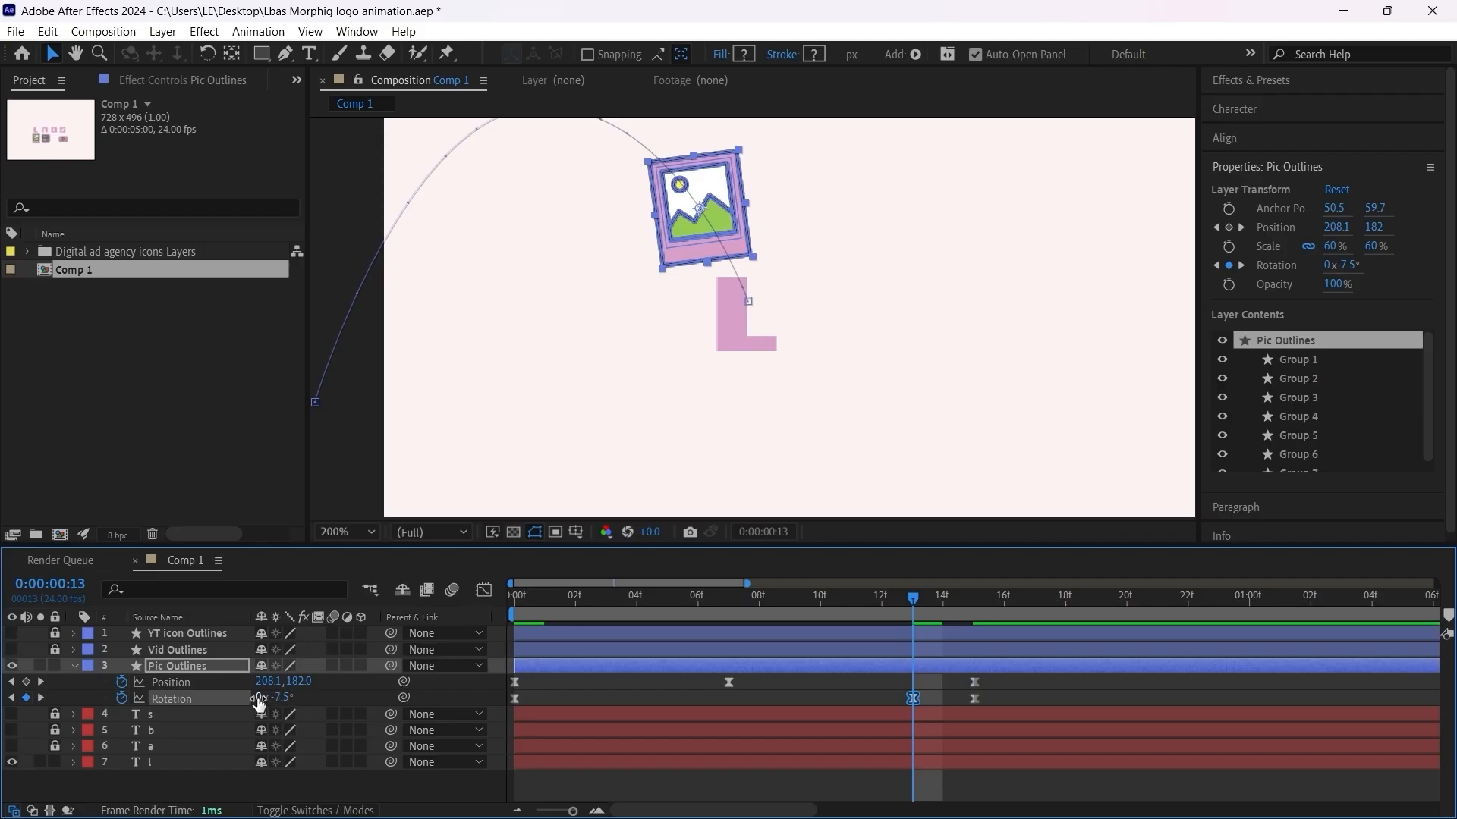
drag(277, 697, 258, 698)
Step: Reduce the frame 13 rotation keyframe's tilt to -8.5° and move the keyframe to frame 14
key(Home)
drag(516, 597, 909, 643)
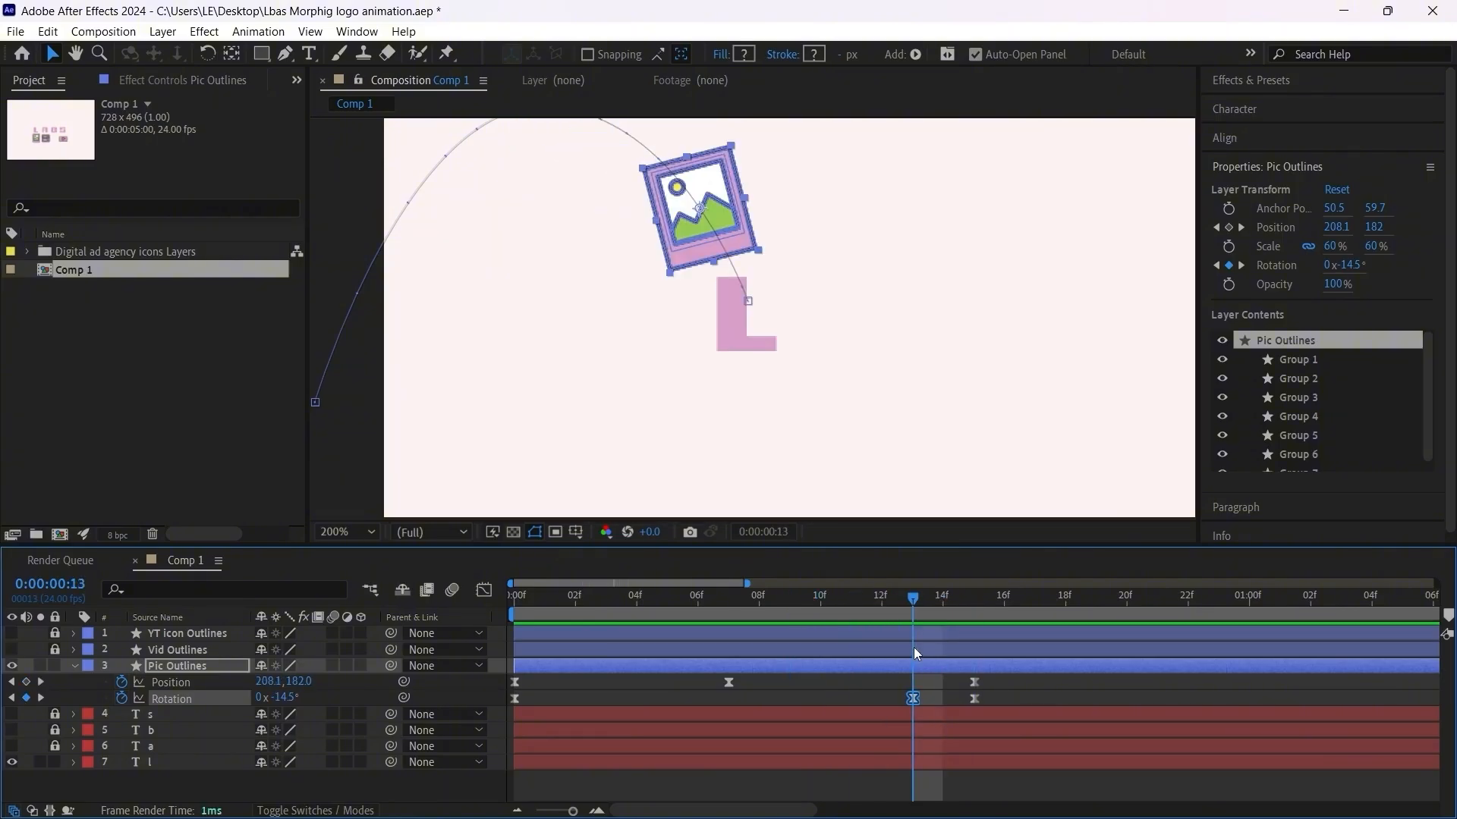
drag(278, 697, 289, 697)
drag(914, 601, 937, 599)
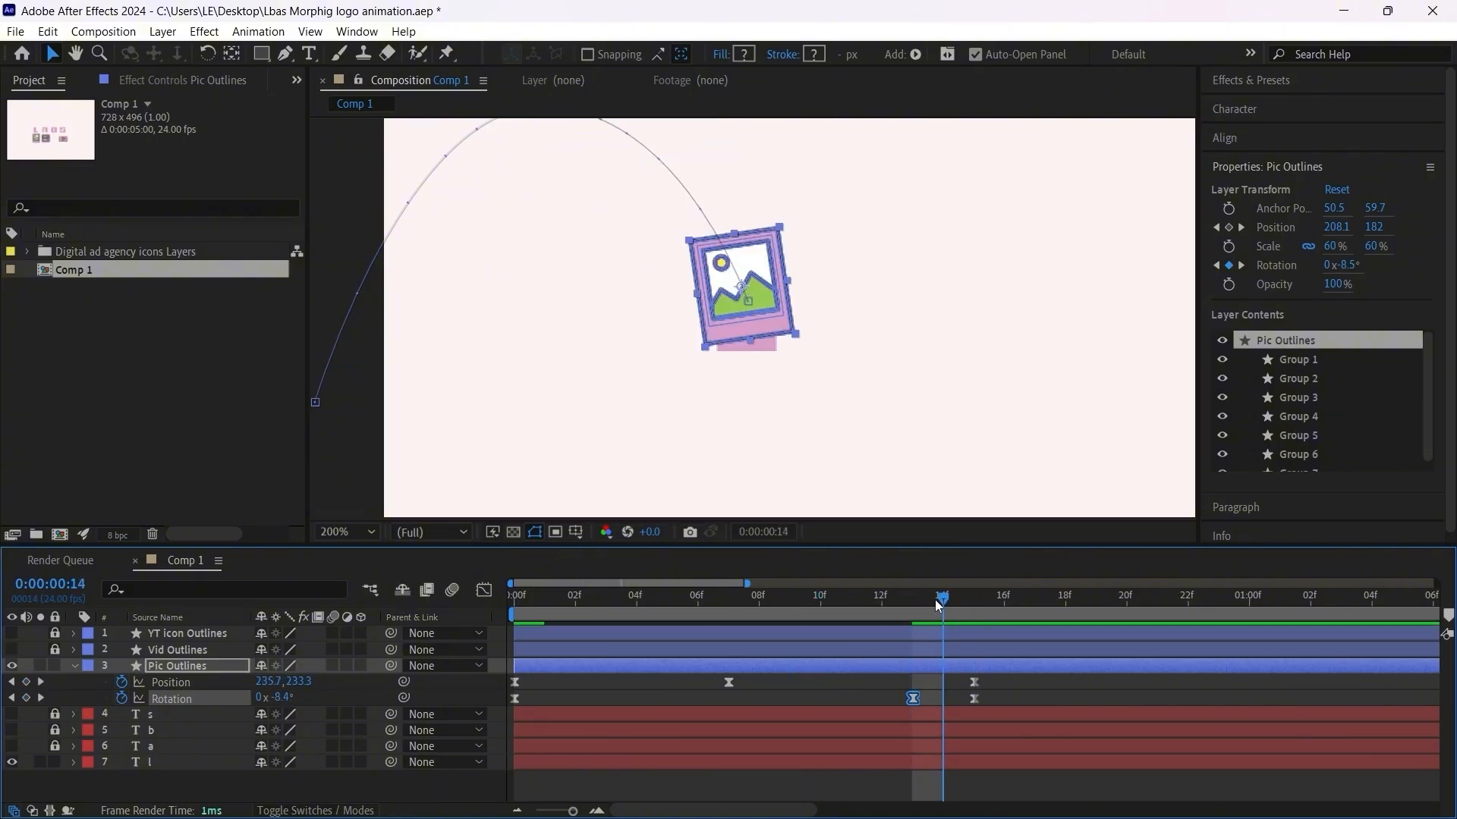
drag(912, 699, 940, 697)
Step: Play back the picture icon's spin and landing on the letter L from the first frame with the whole composition in view
click(971, 599)
drag(973, 601, 468, 639)
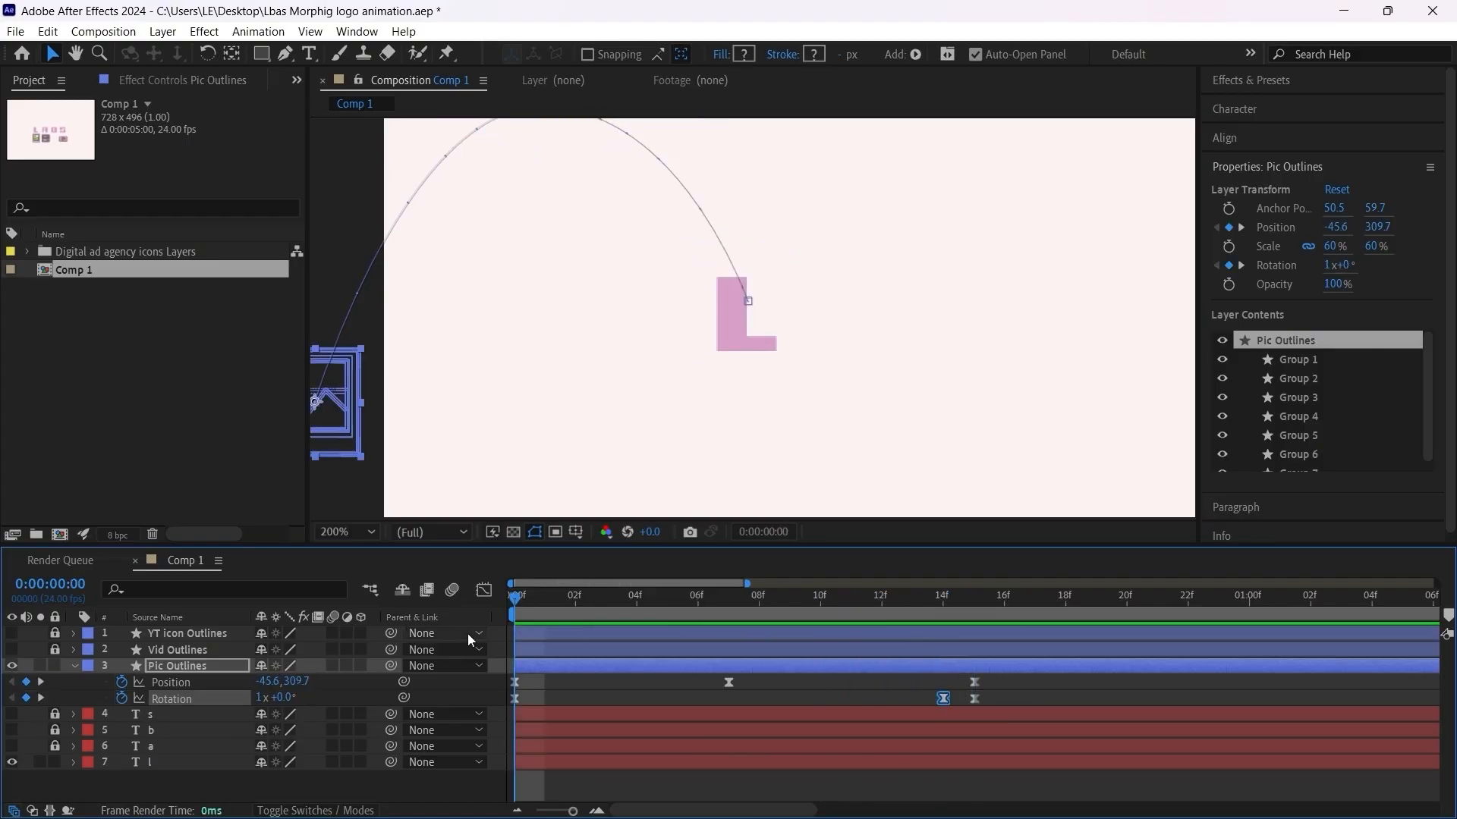
scroll(618, 403, down, 2)
key(space)
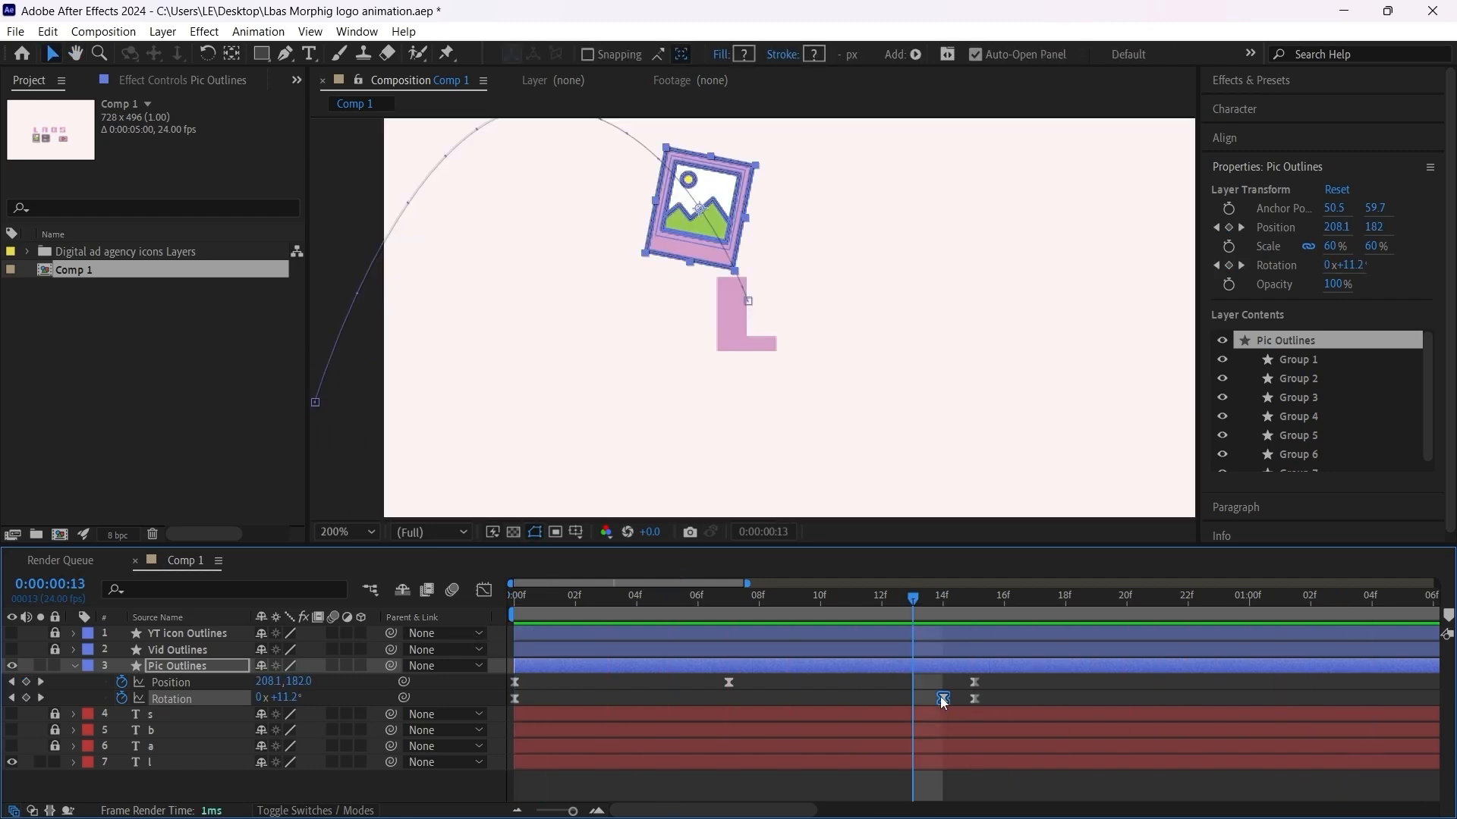
Step: Move the Pic Outlines tilt keyframe in Rotation back to frame 13 and play back the result
drag(943, 698, 913, 698)
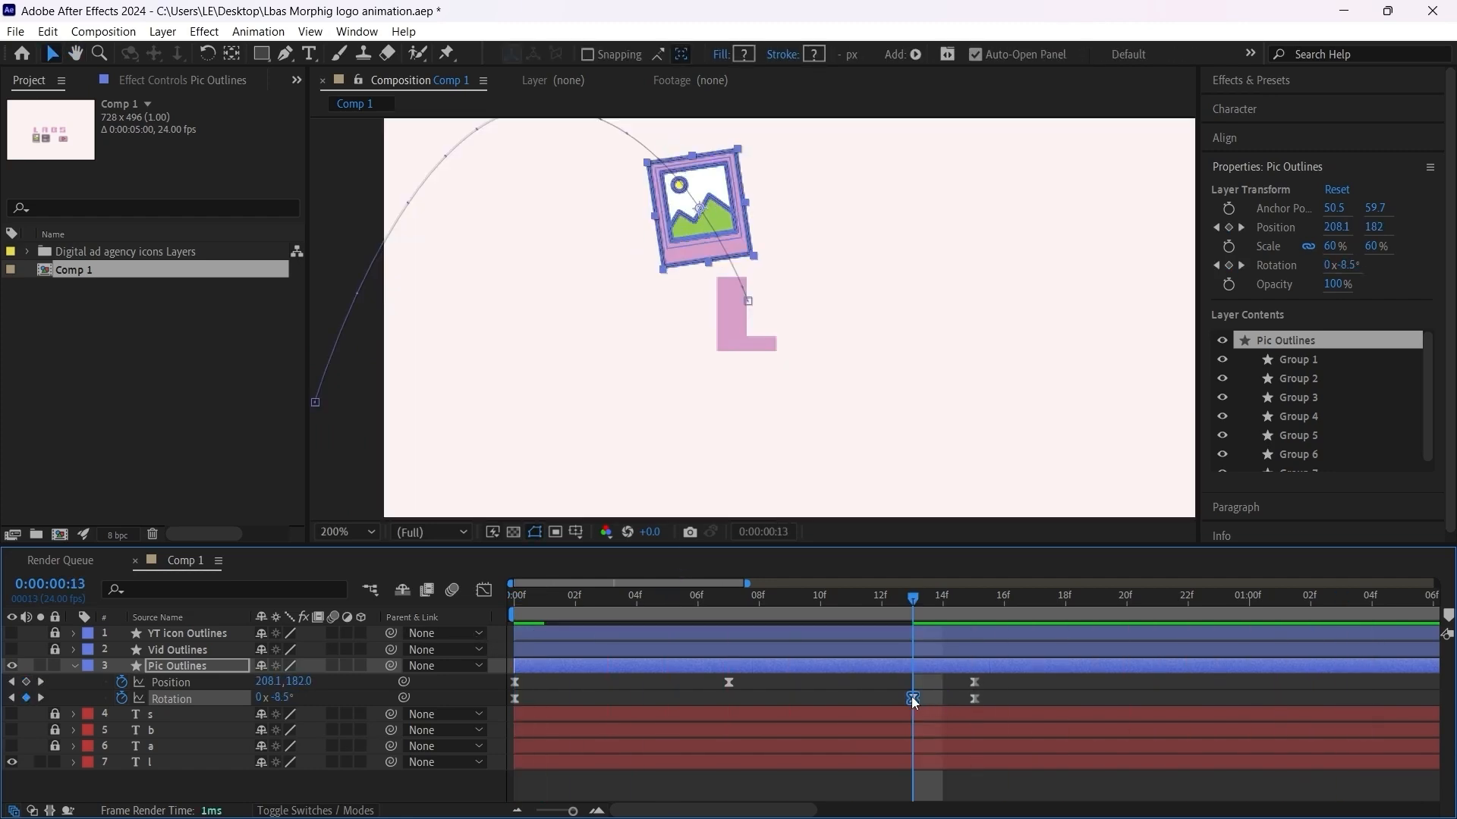
key(space)
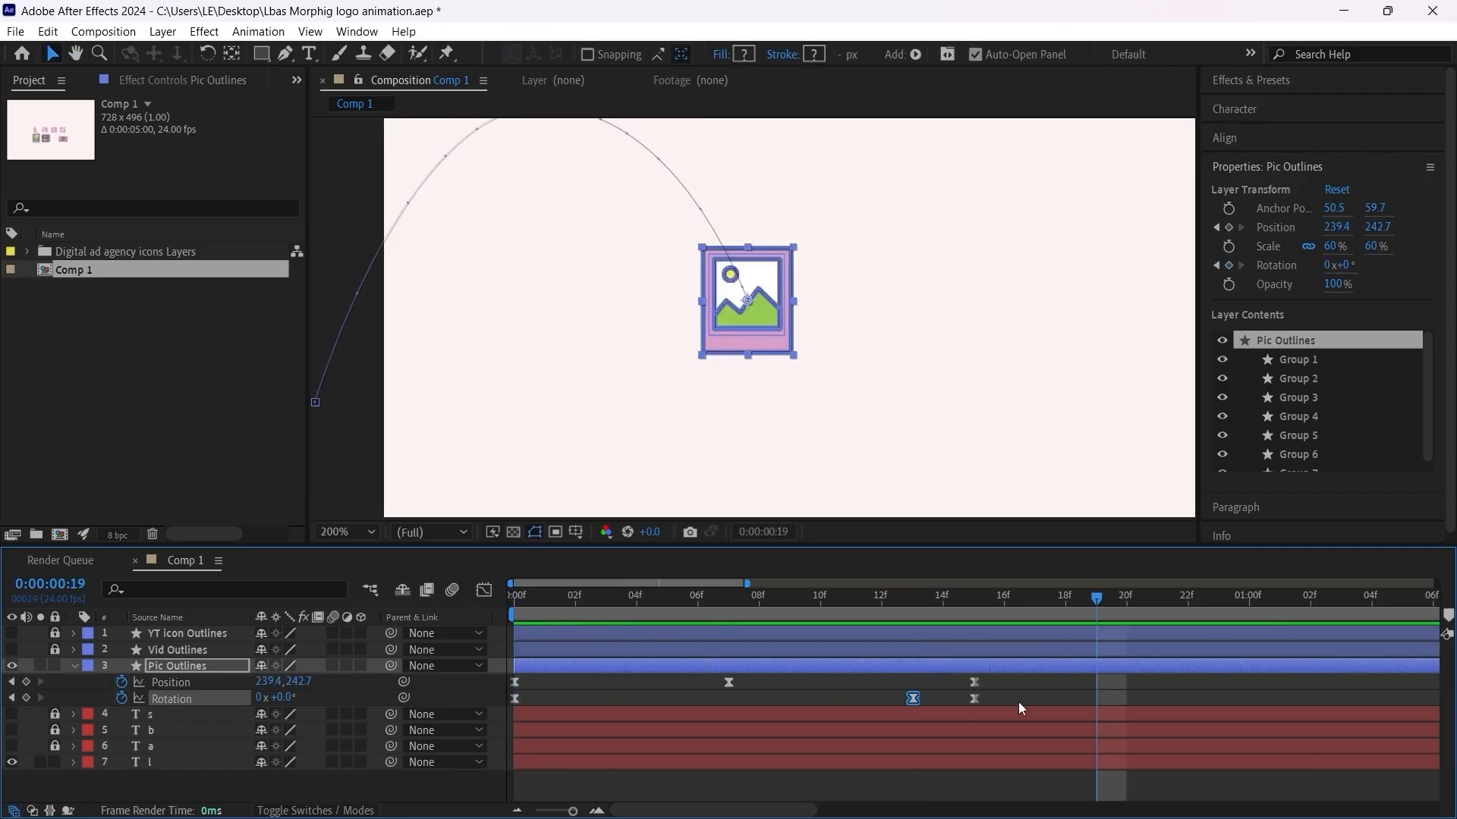
click(946, 701)
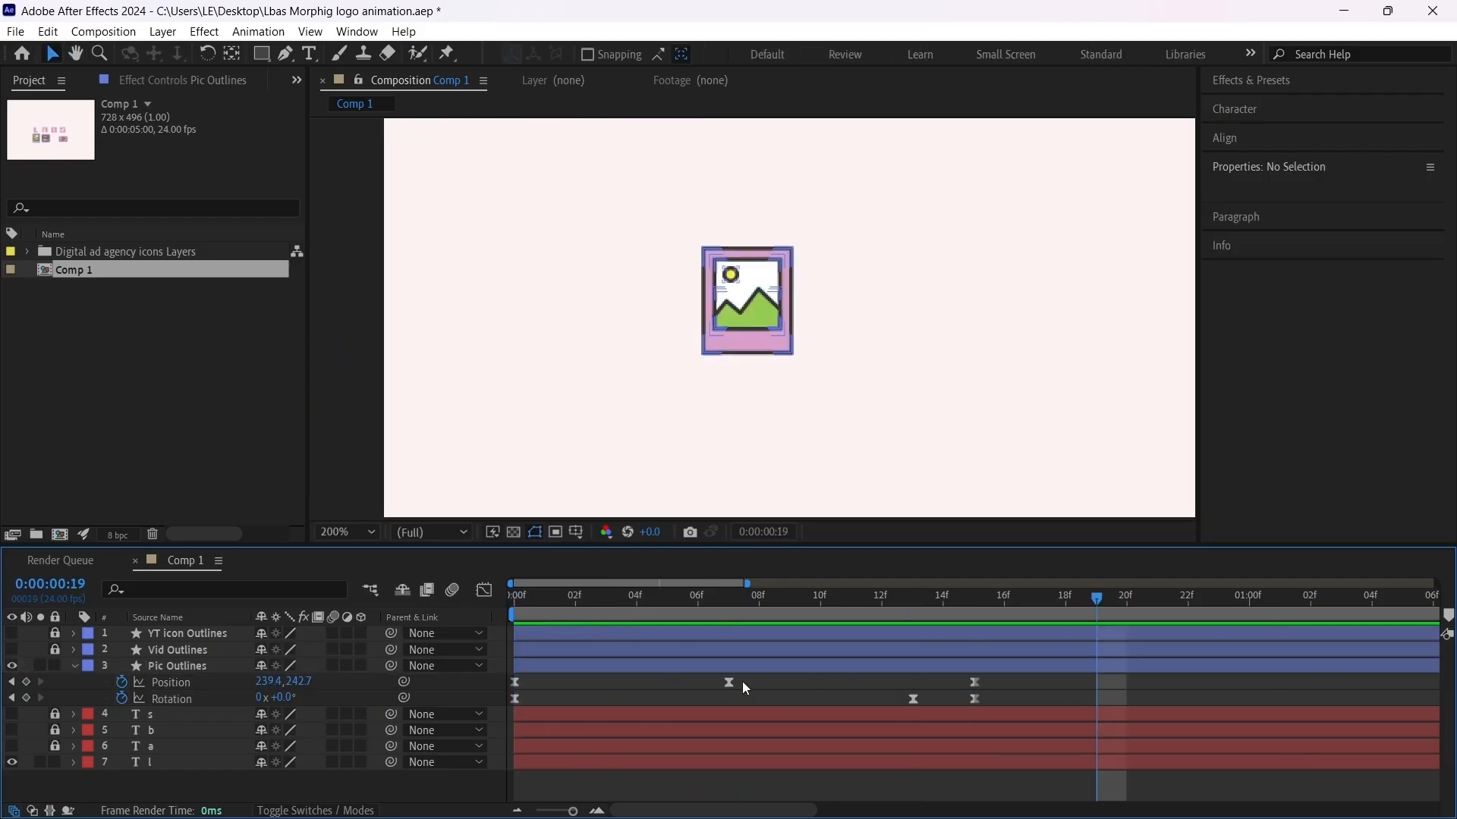
Step: In the Pic Outlines rotation speed graph, make the frame 13 keyframe's velocity continuous by locking outgoing to incoming
click(189, 698)
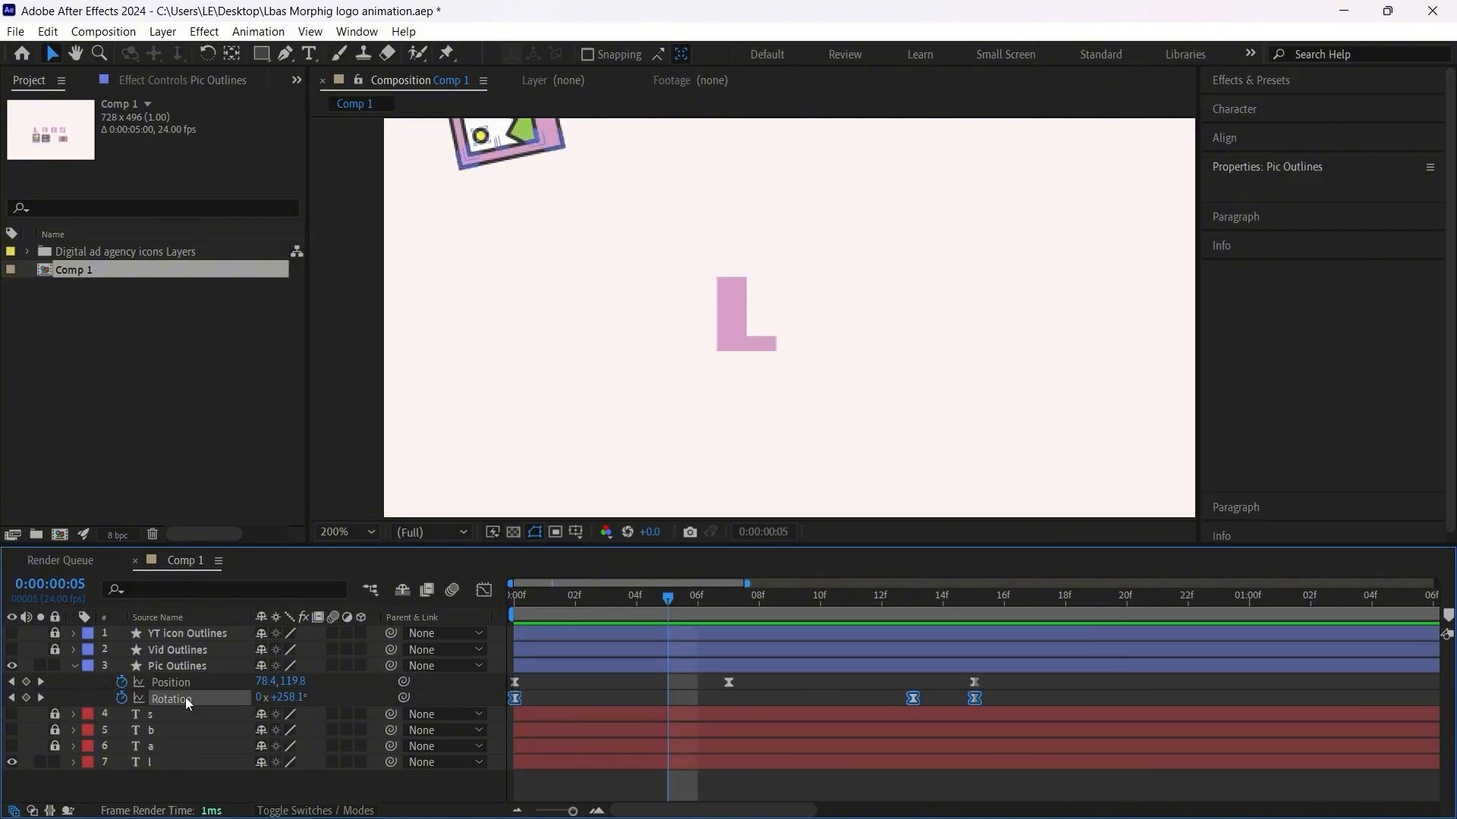
click(485, 591)
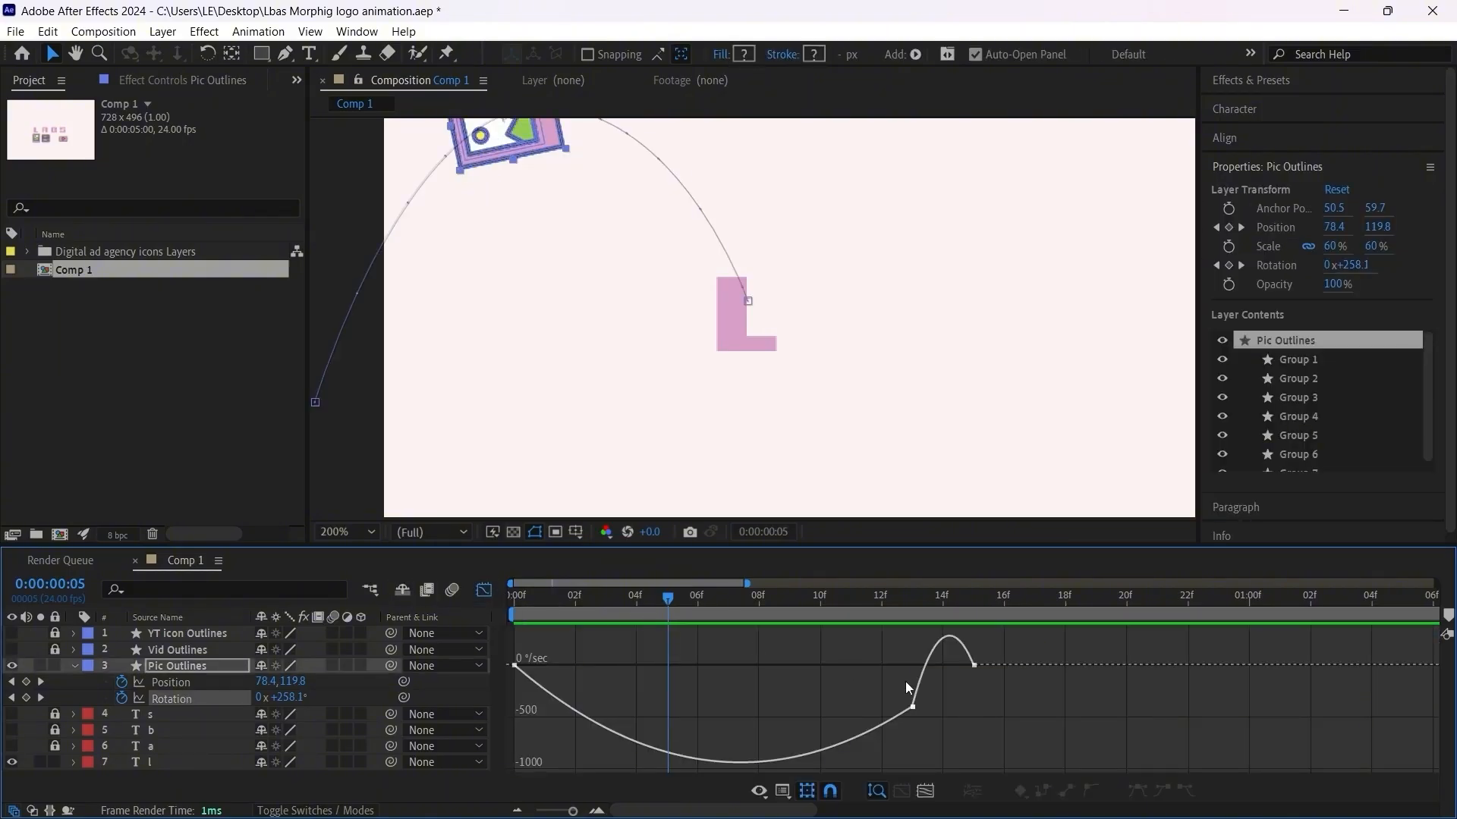
drag(895, 686, 940, 728)
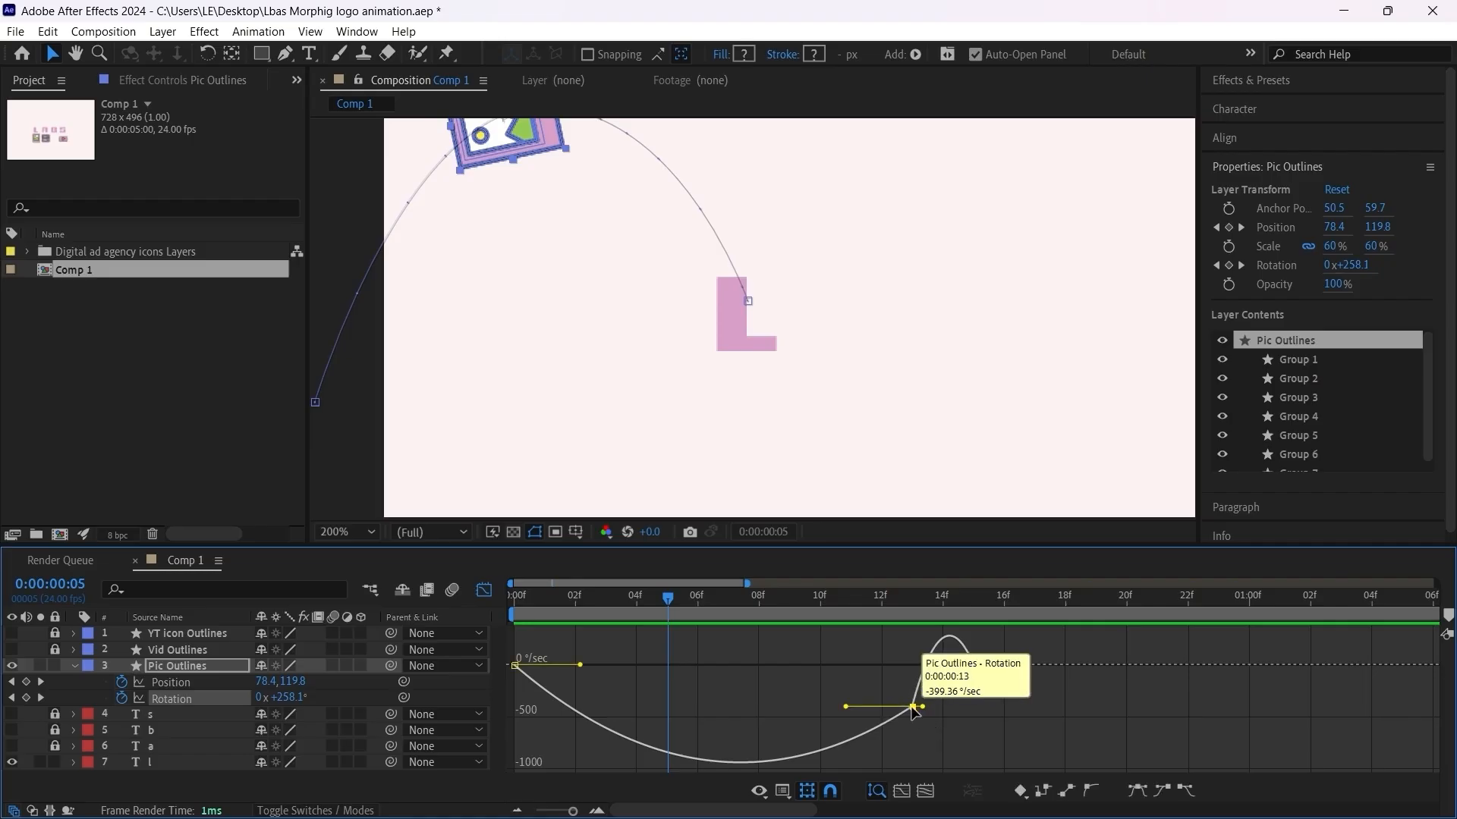
key(ctrl+shift+k)
click(441, 413)
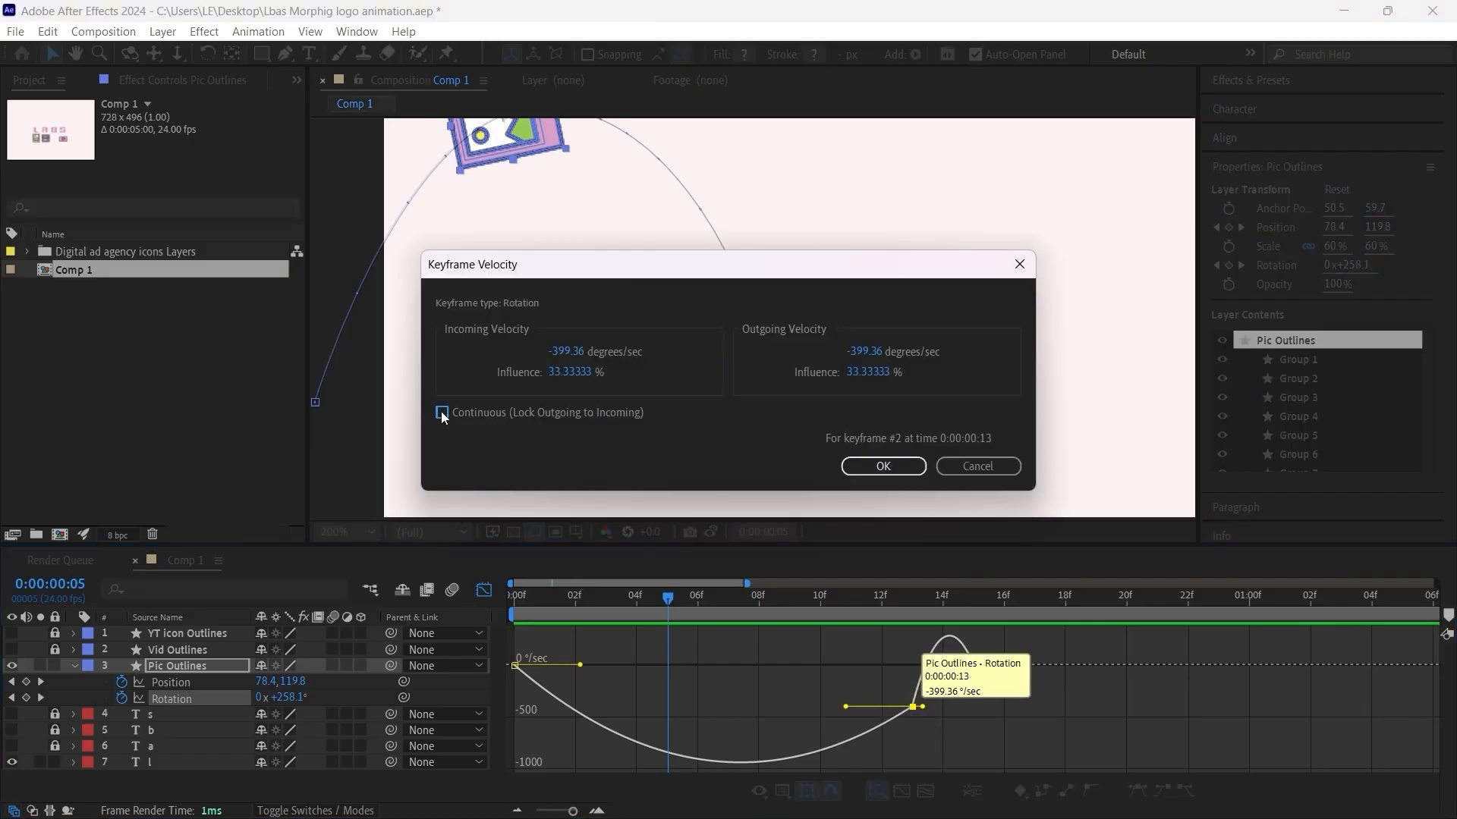
click(865, 466)
Step: Lengthen the frame 13 rotation keyframe's incoming and outgoing influence handles so the spin is fastest early and slows gradually
drag(839, 704, 763, 698)
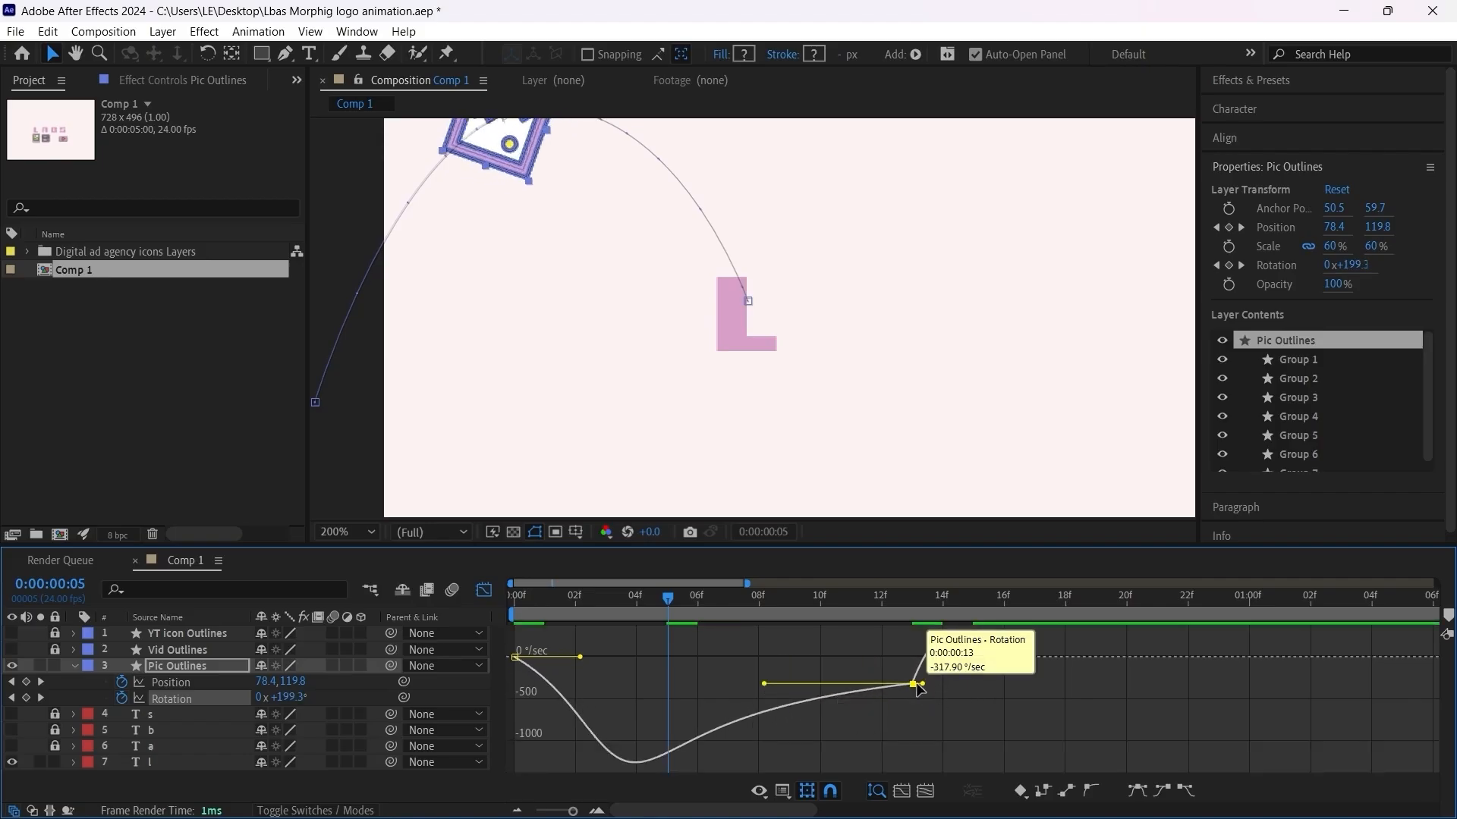
drag(926, 683, 948, 686)
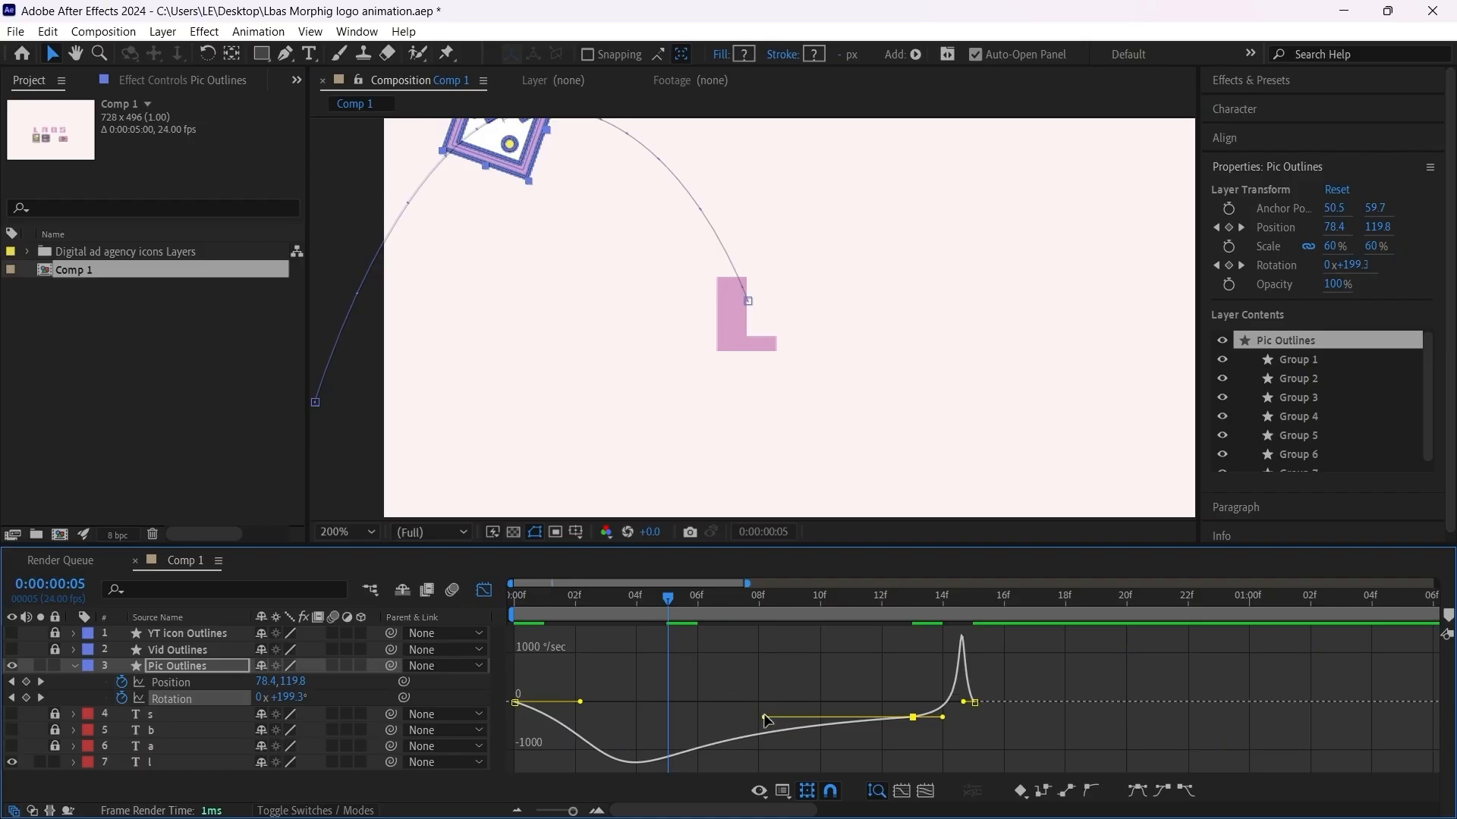
drag(766, 720, 733, 720)
Step: Play back the reshaped spin from the first frame with the whole composition in view, and return to the keyframe layer view
drag(669, 599, 501, 596)
scroll(584, 397, down, 1)
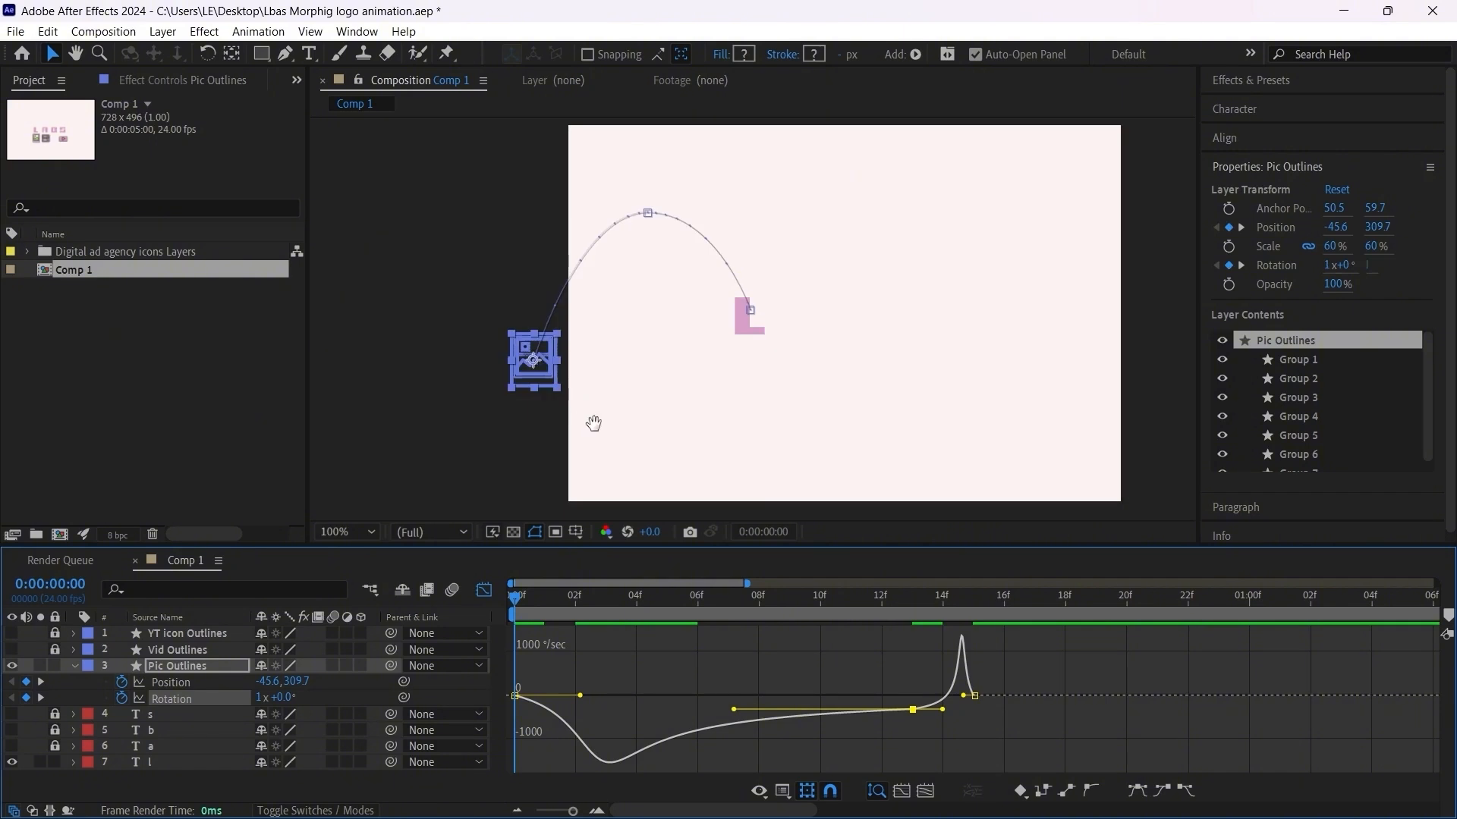
key(space)
key(space)
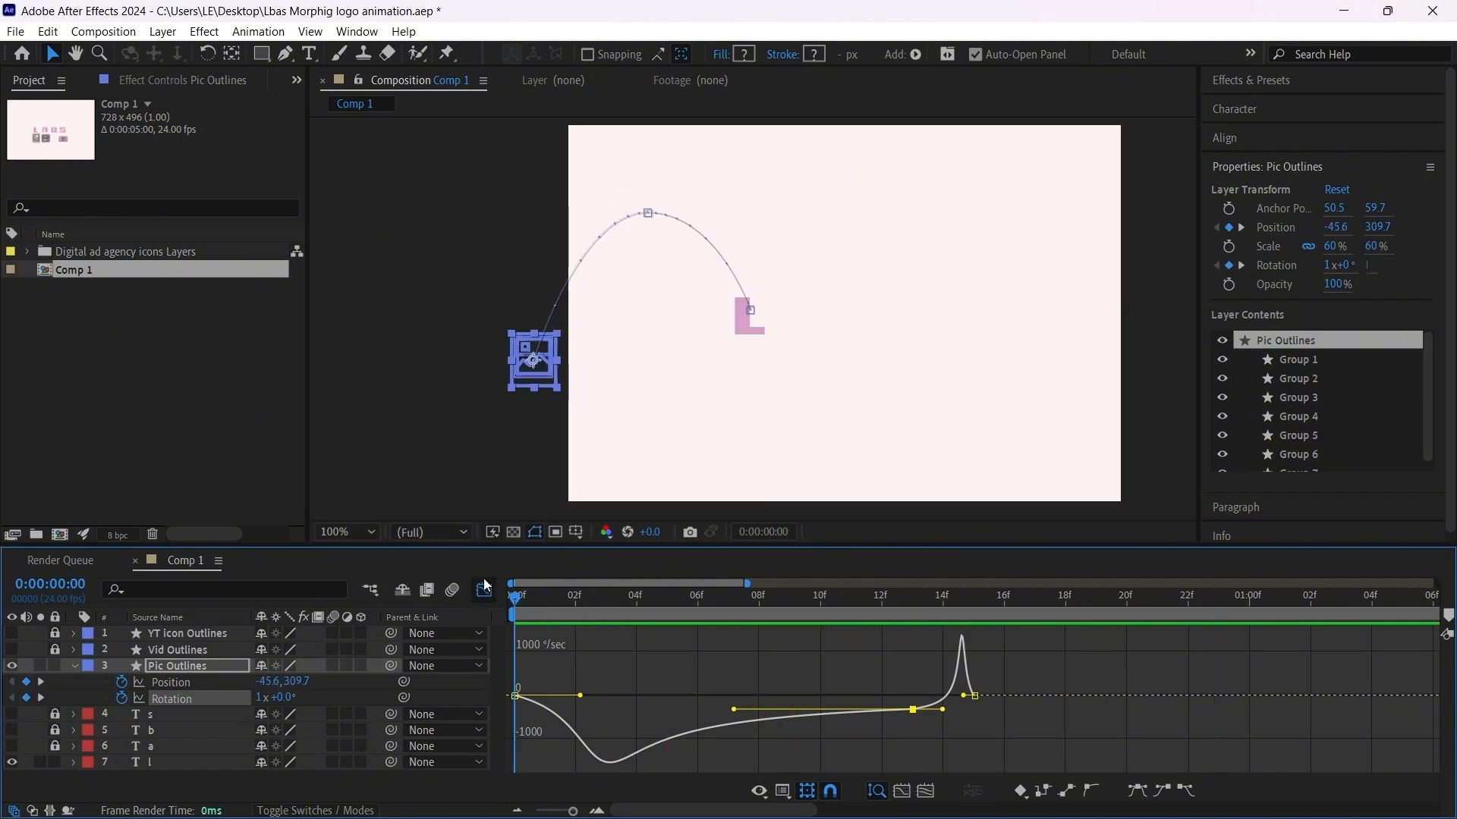
click(484, 590)
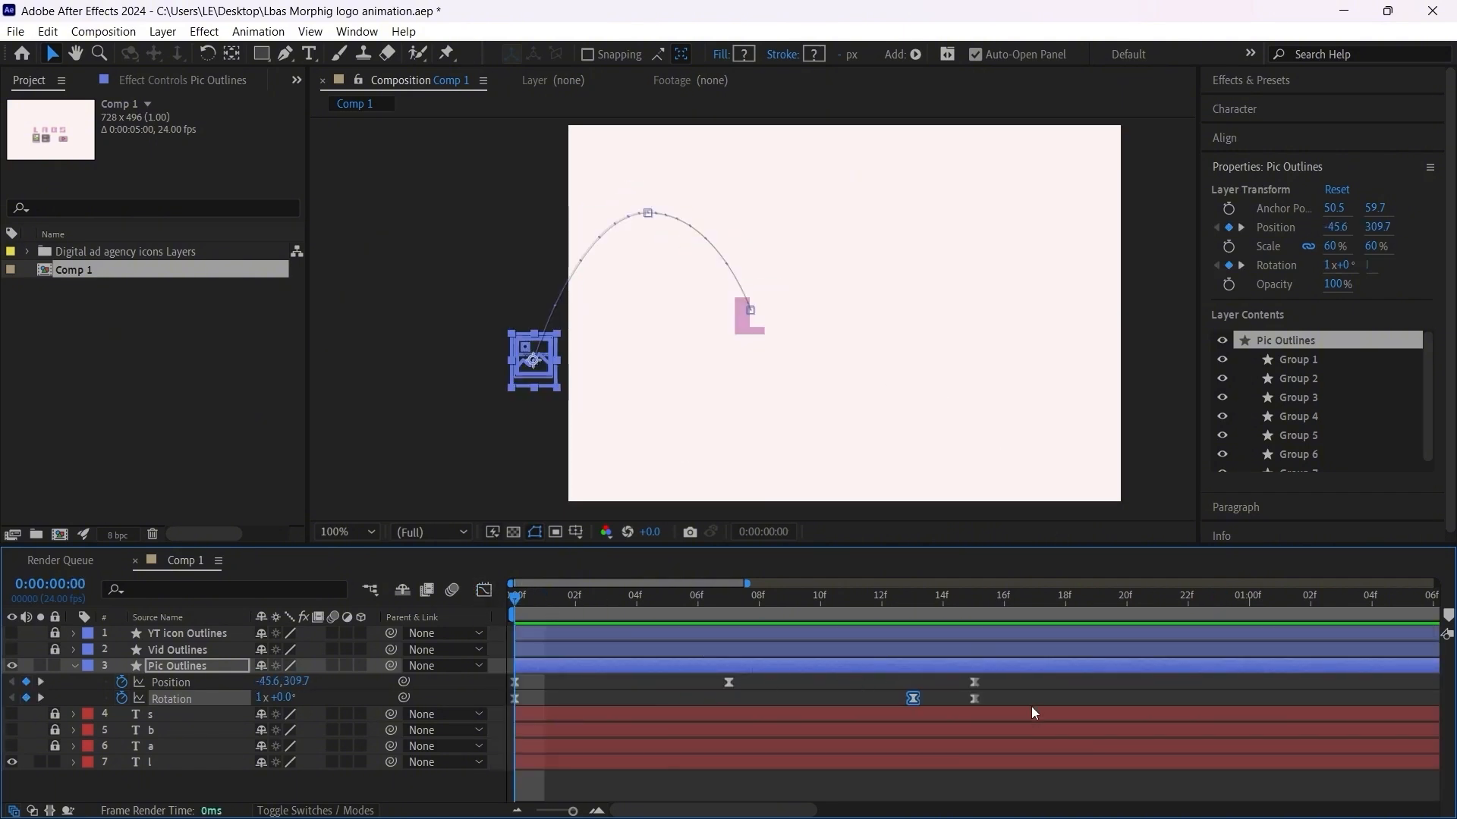
Step: Trim the start of the letter l layer to frame 15
click(979, 604)
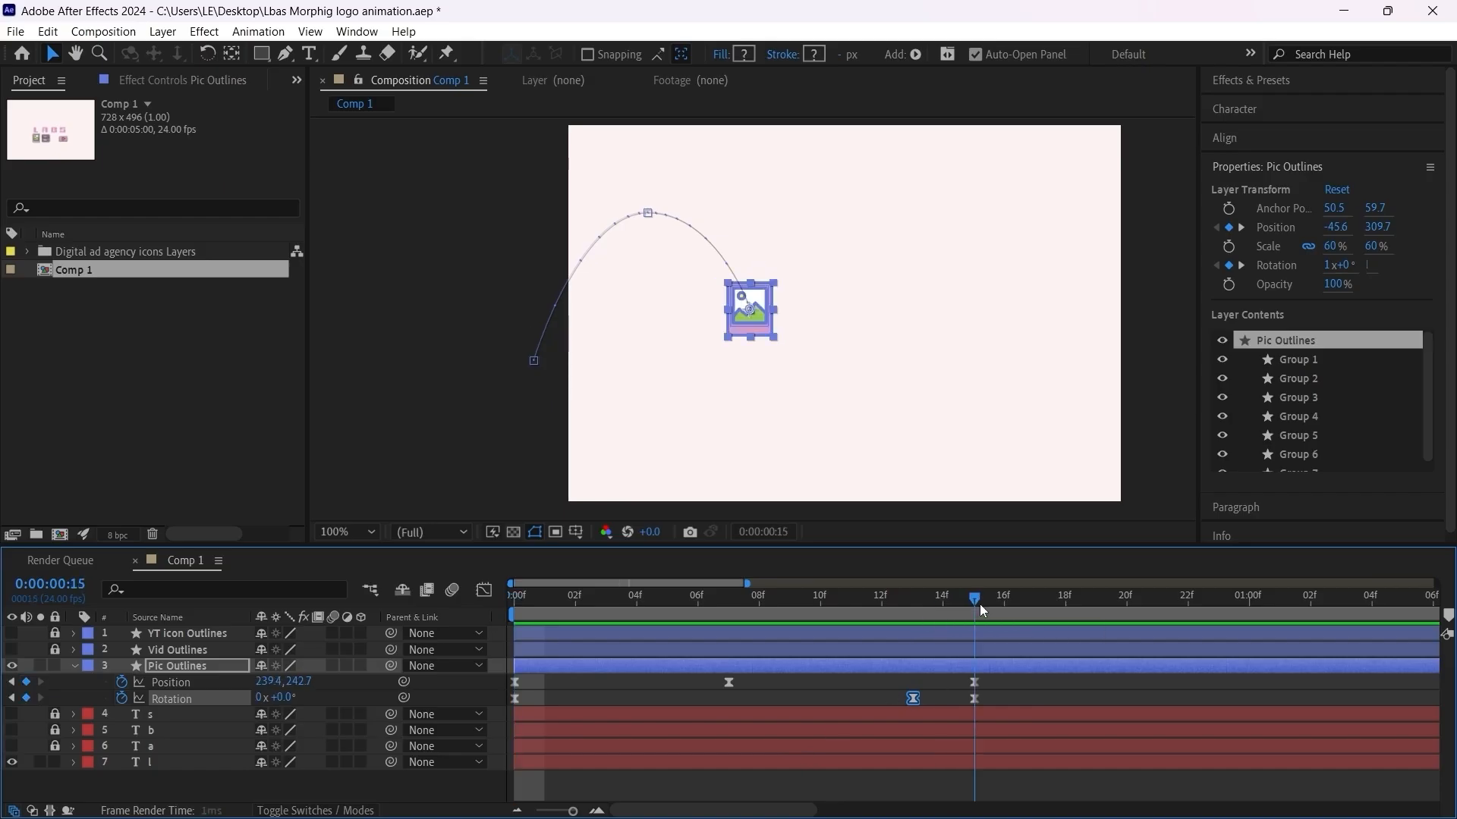
click(939, 763)
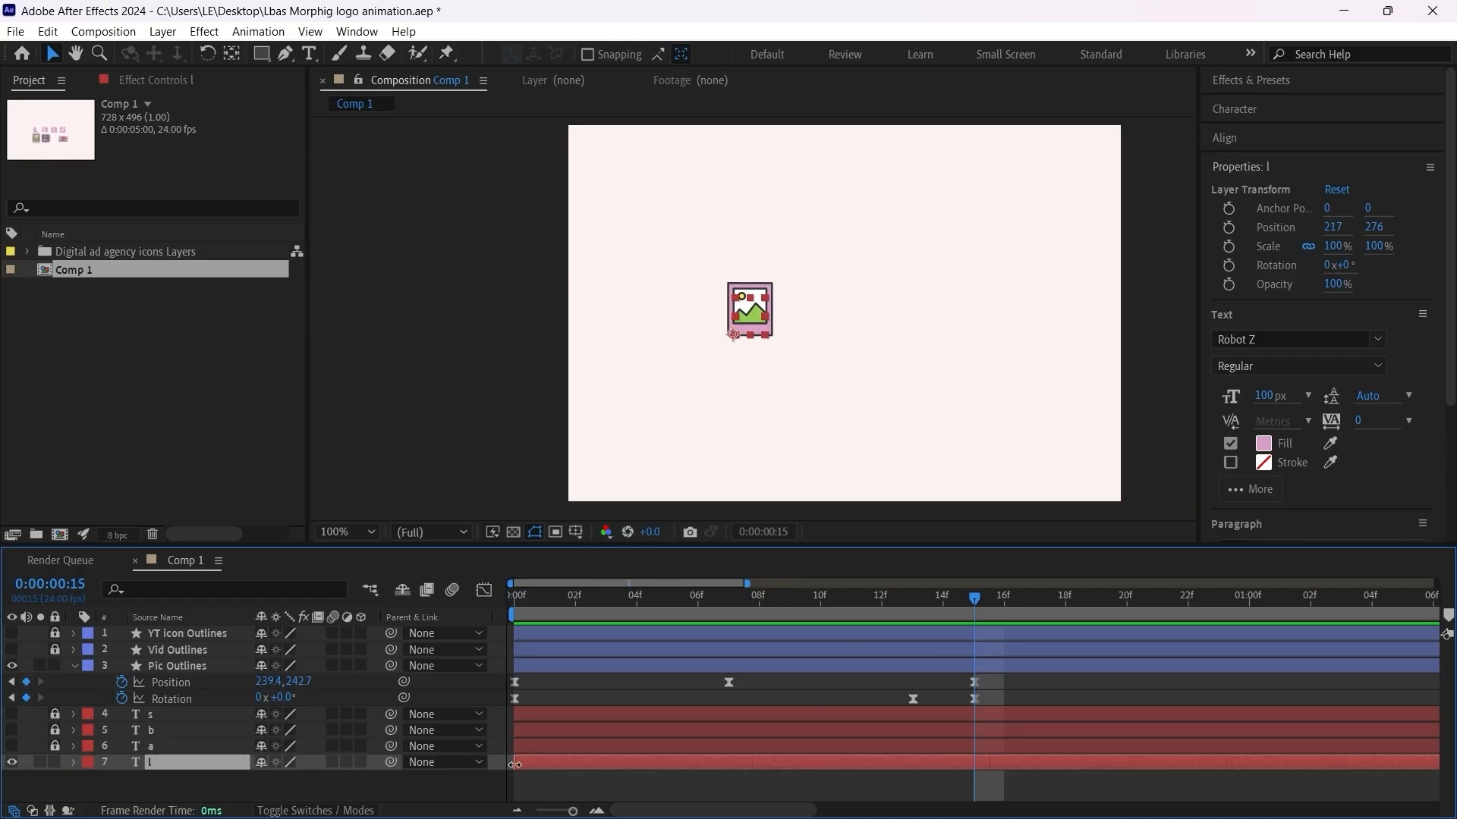
drag(515, 764, 969, 764)
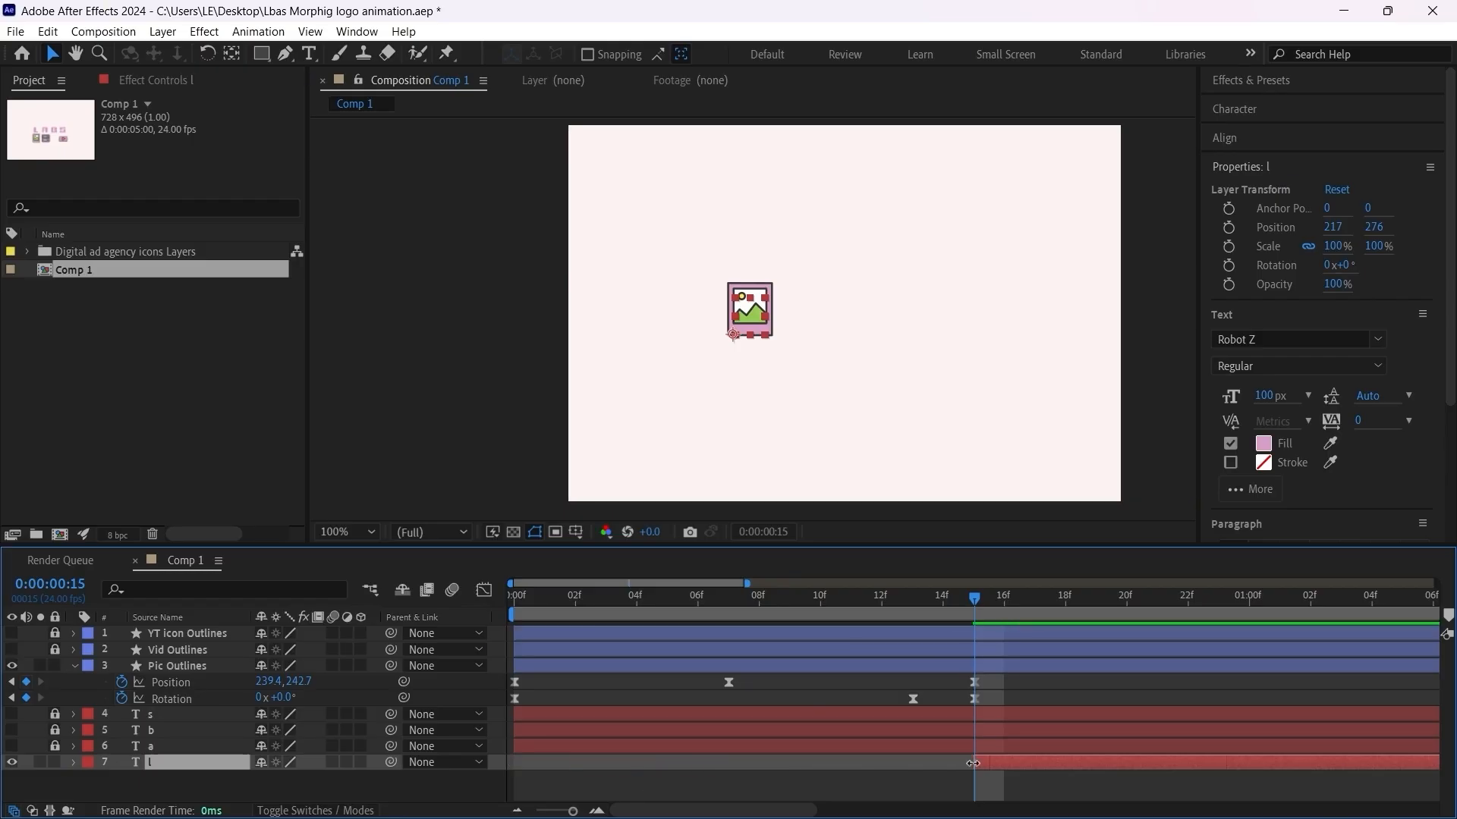
Step: Trim the end of the Pic Outlines layer to frame 15 so the icon disappears where the letter begins
click(1001, 665)
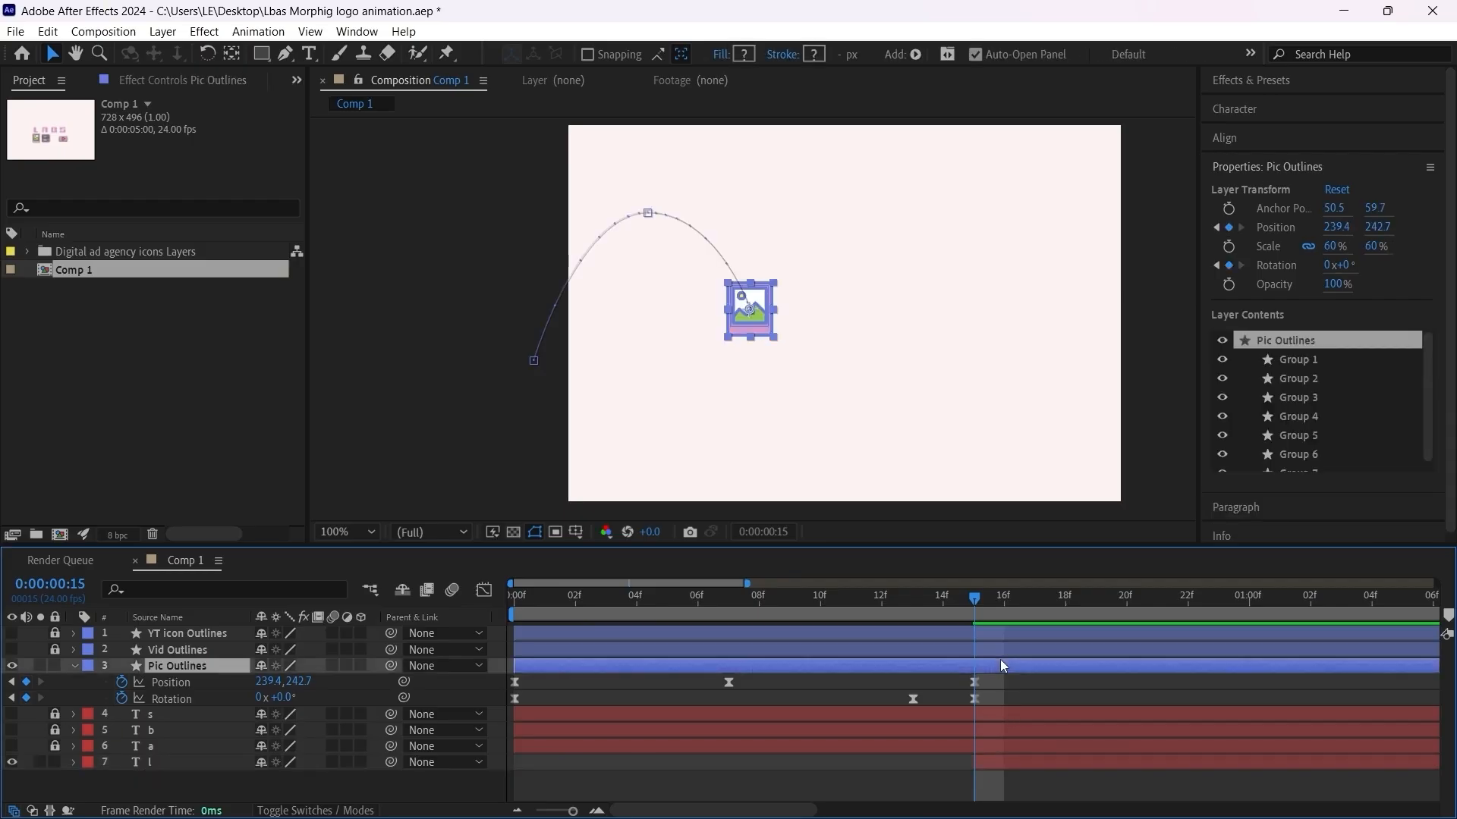
key(alt+bracketright)
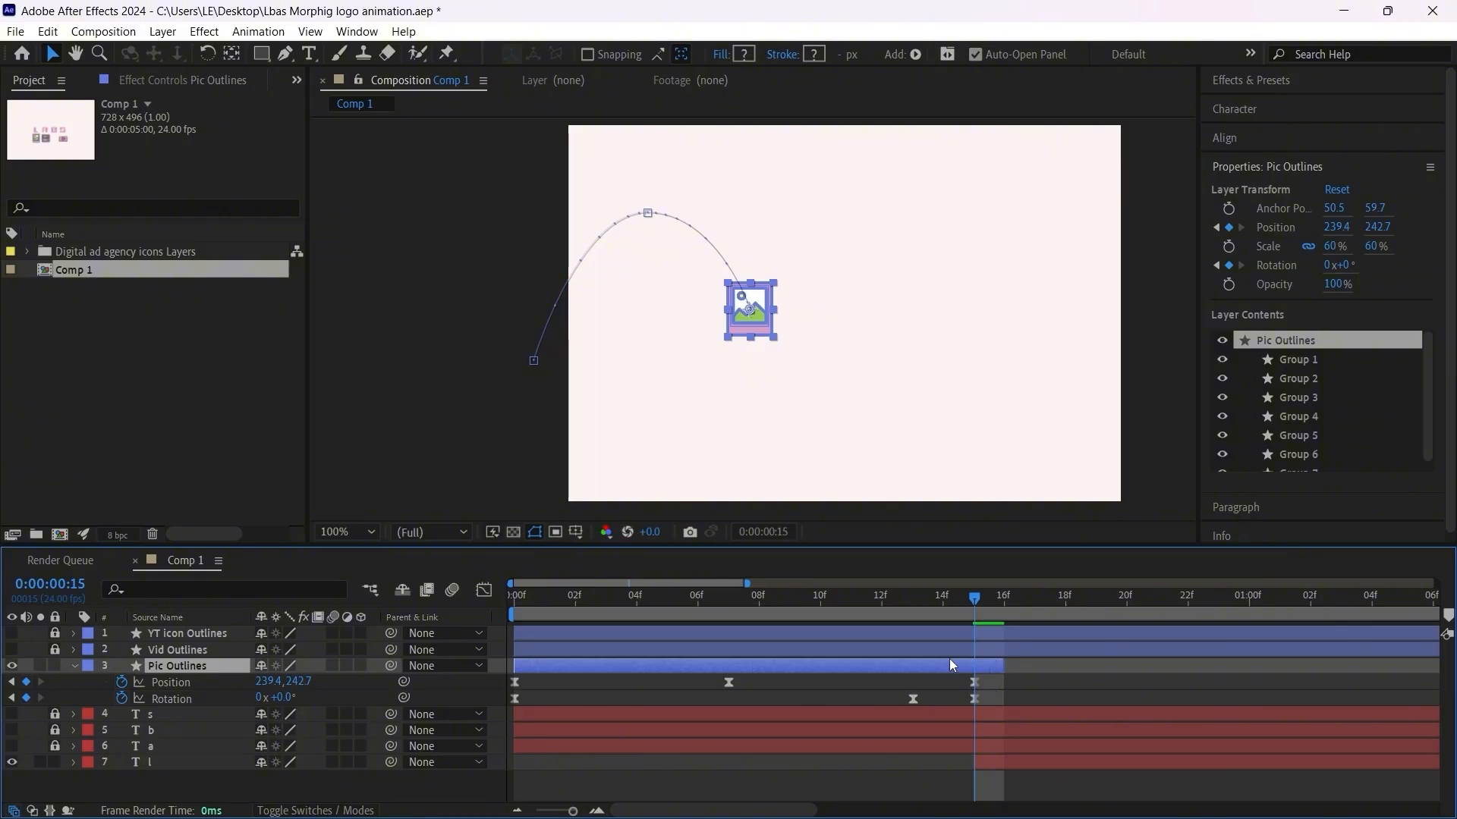
drag(1012, 661, 979, 668)
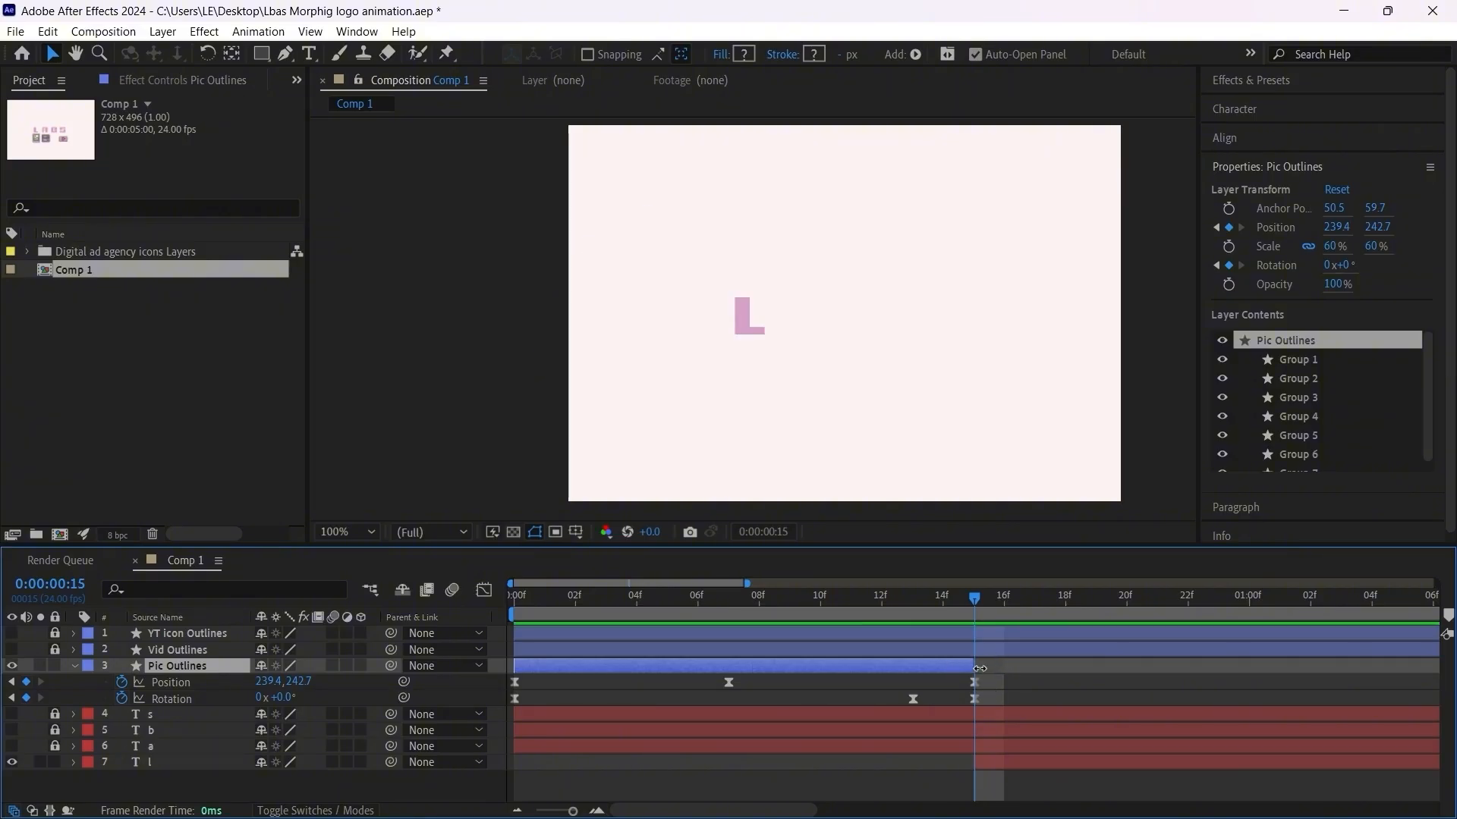
Step: Add a 100% Scale keyframe to the letter l layer and move it to frame 16
click(1018, 762)
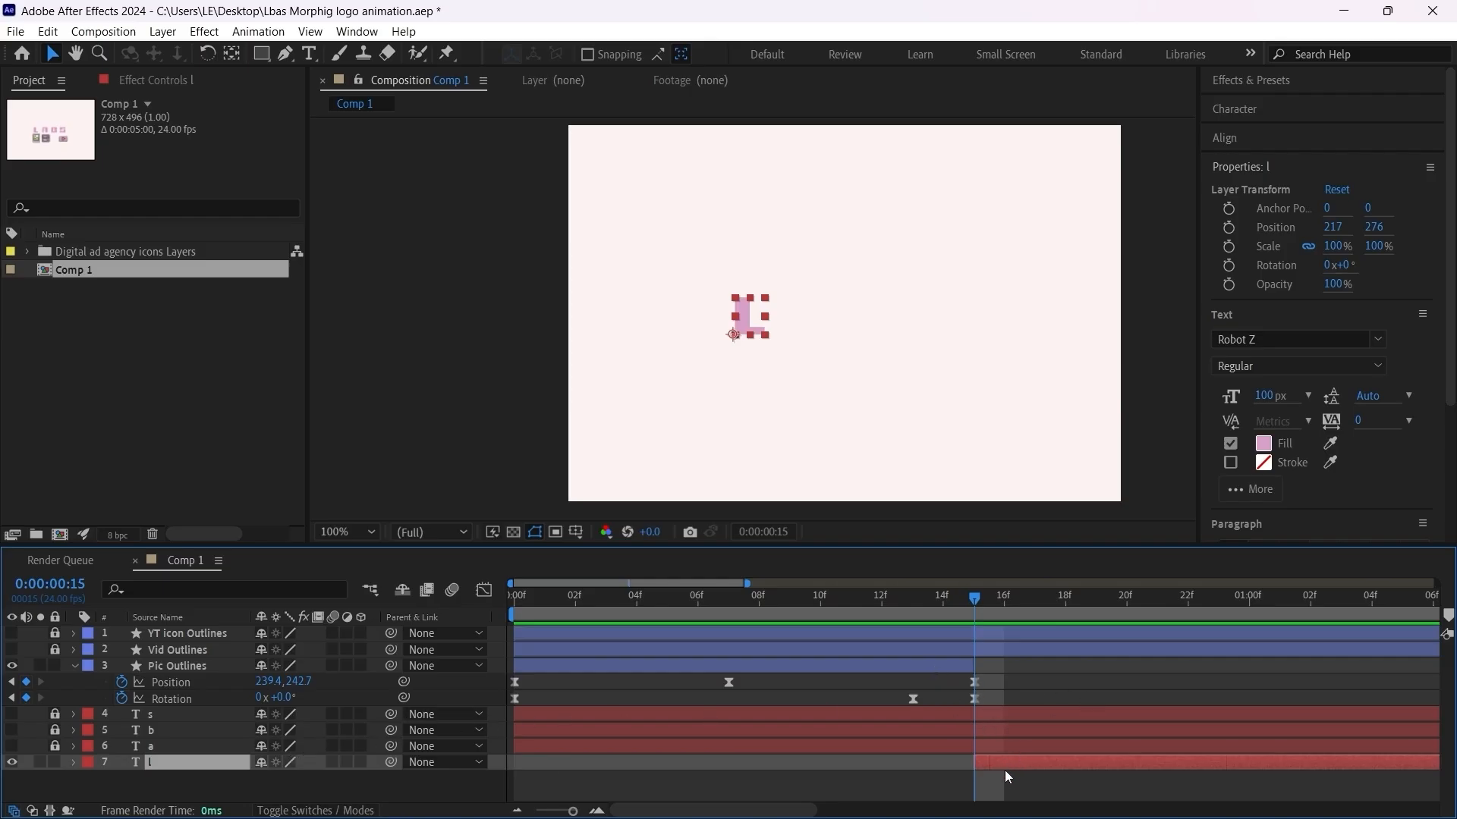
key(s)
click(122, 779)
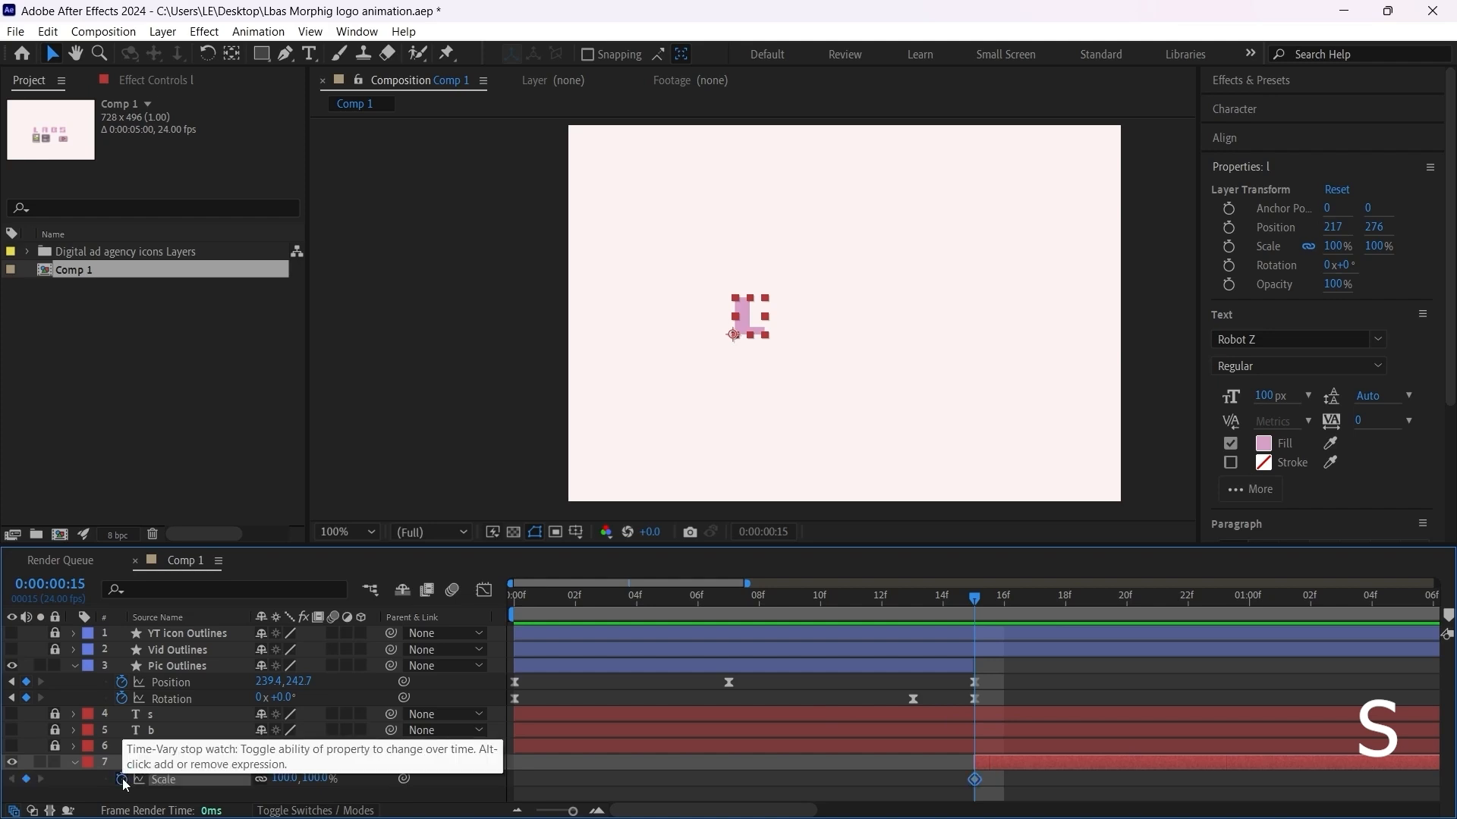
scroll(977, 776, up, 2)
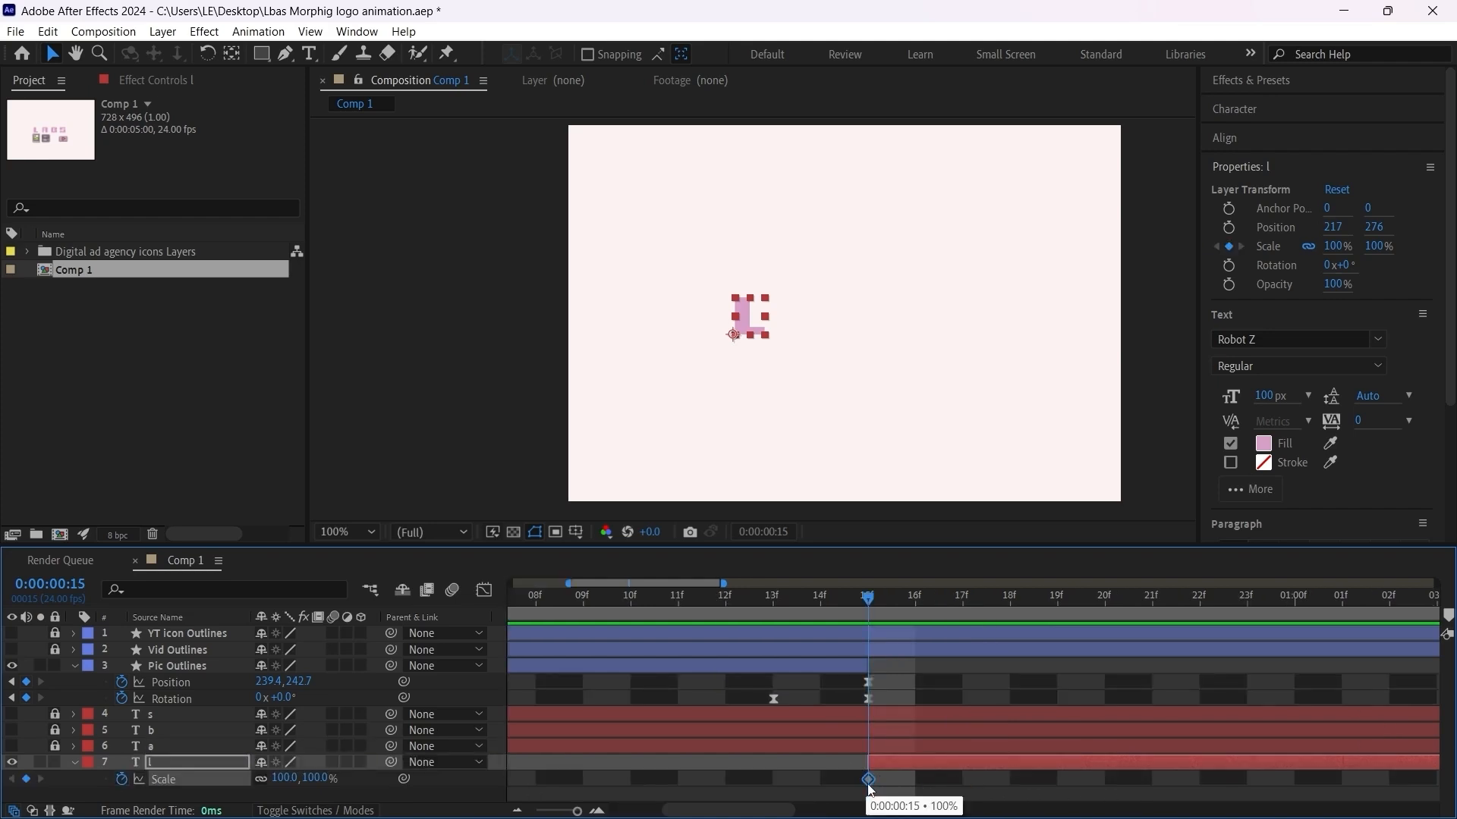
drag(869, 780, 914, 780)
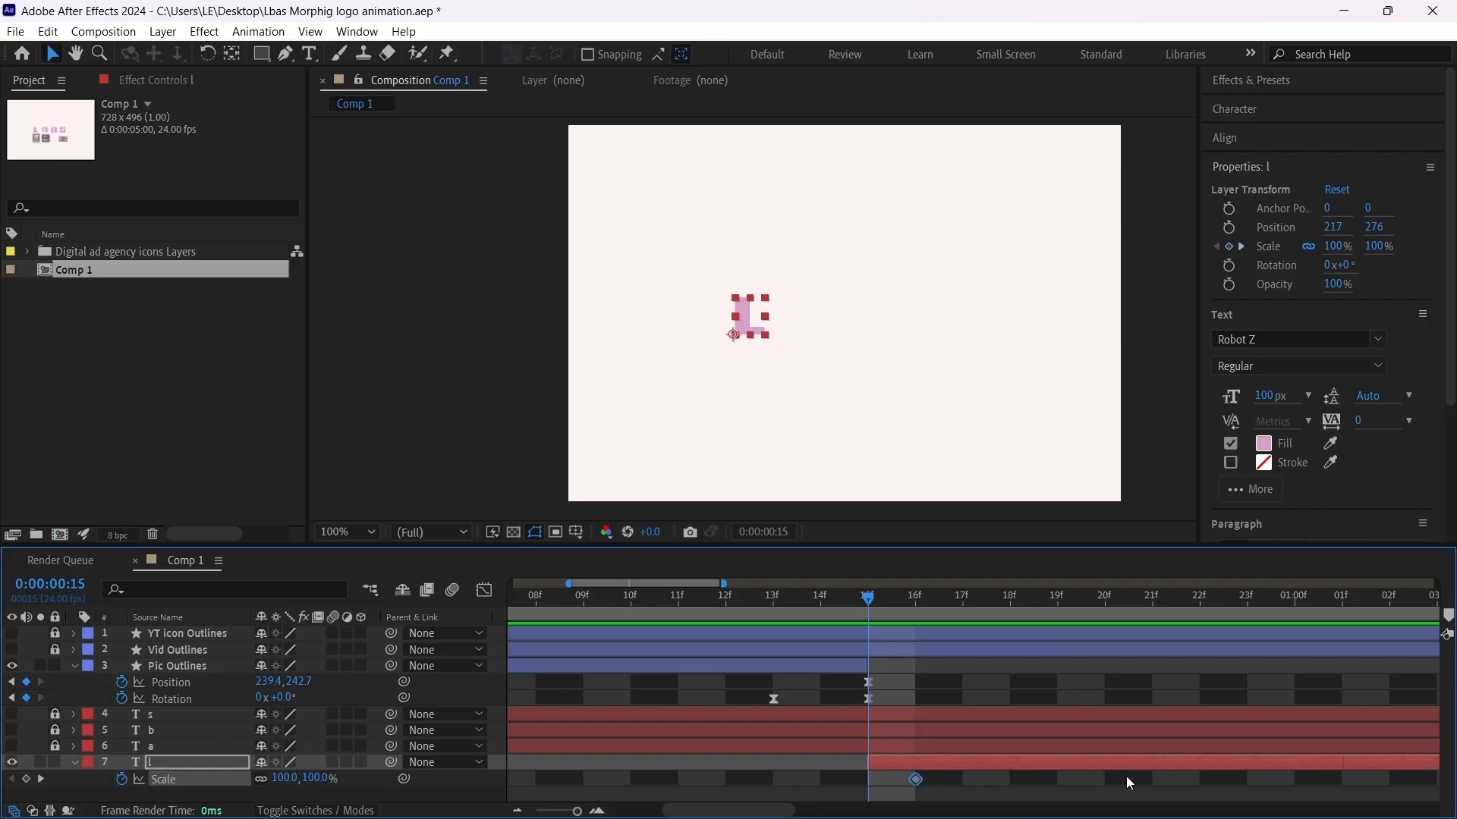
Step: Move the letter L's anchor point to the bottom centre of the letter
key(period)
key(y)
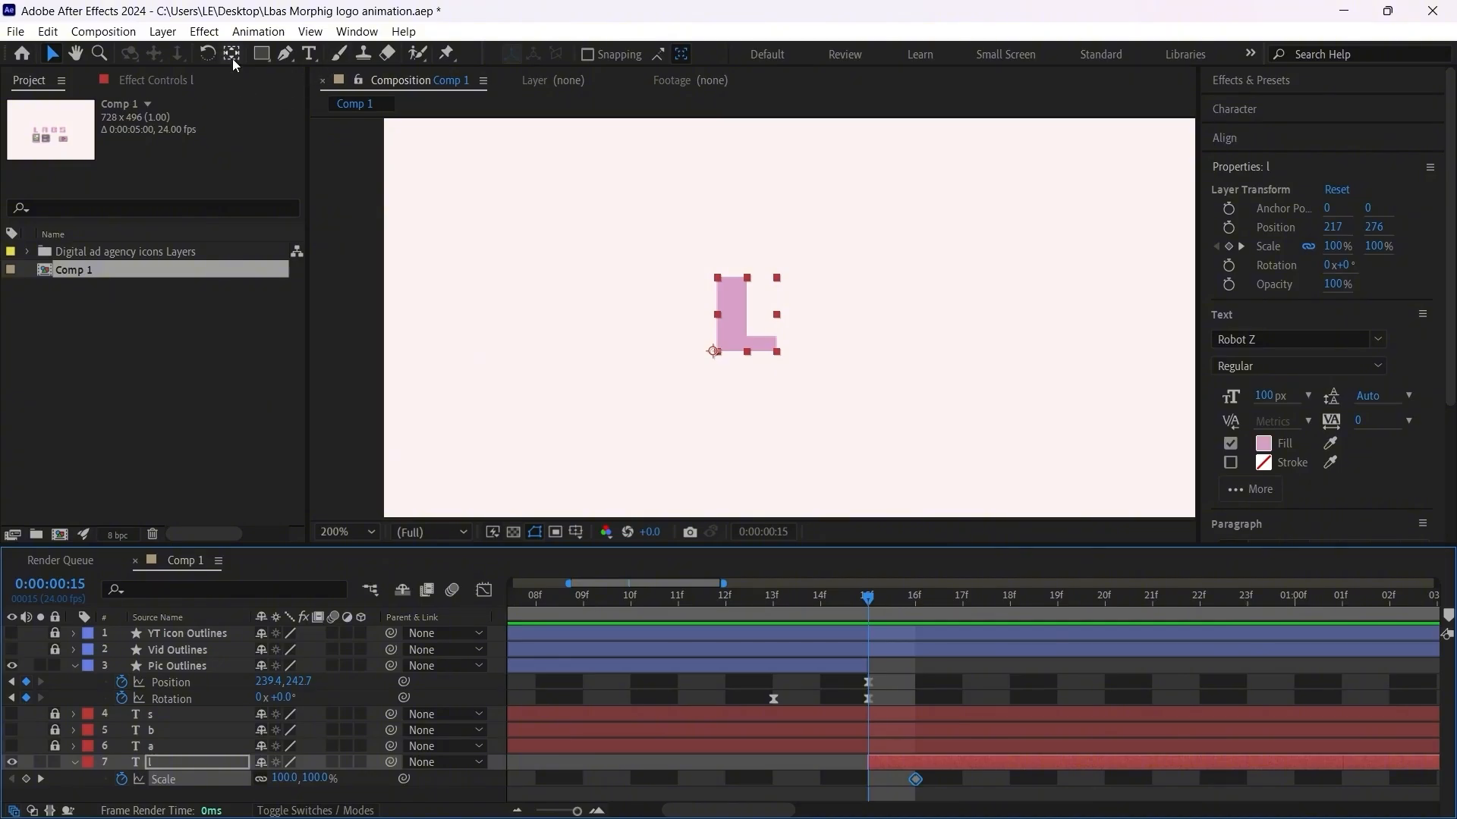
drag(713, 351, 745, 353)
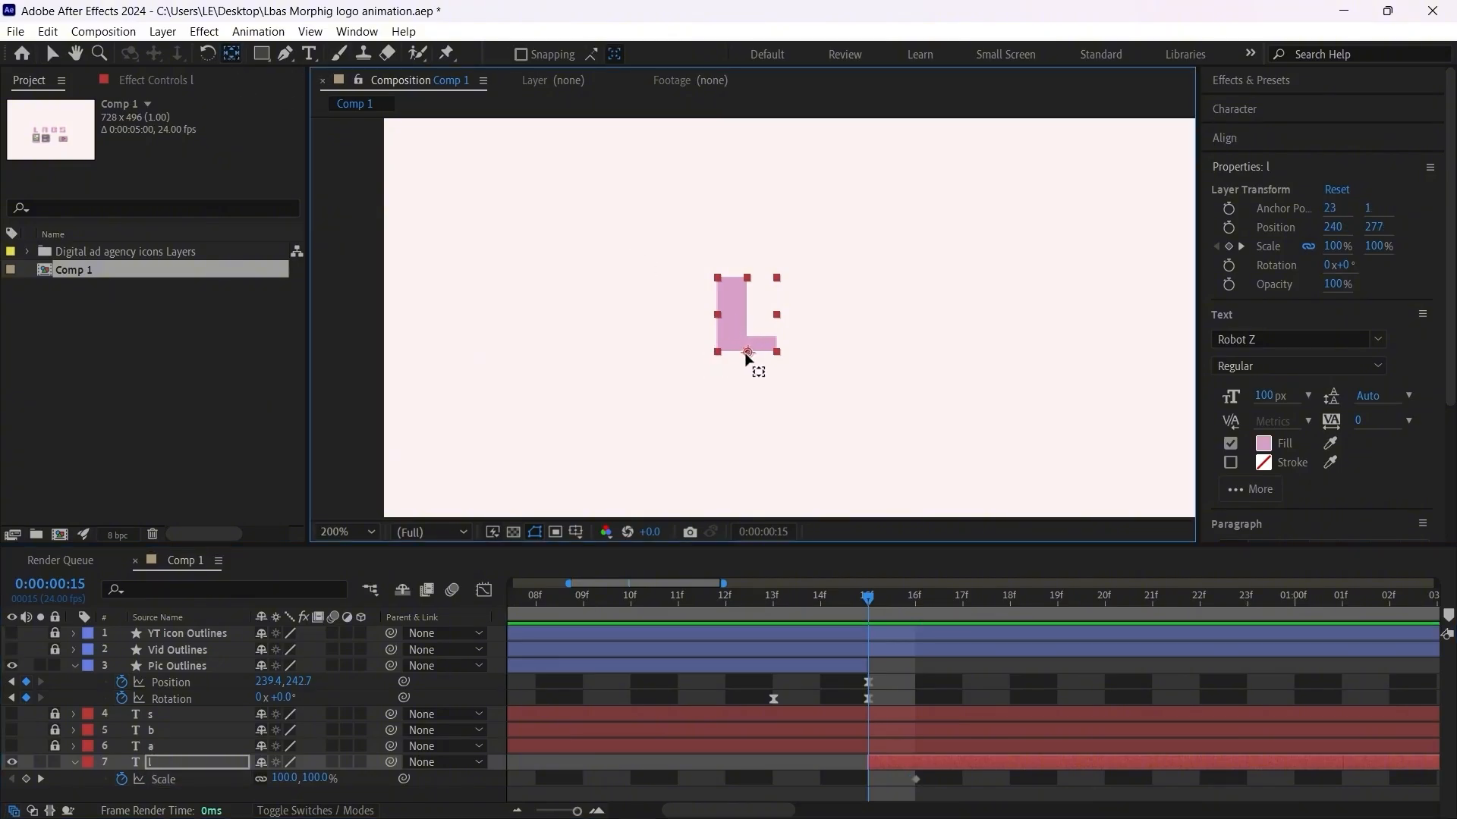
Step: Unlink the letter L's scale proportions and keyframe its scale at frame 15 to 66% wide and 131% high
click(261, 779)
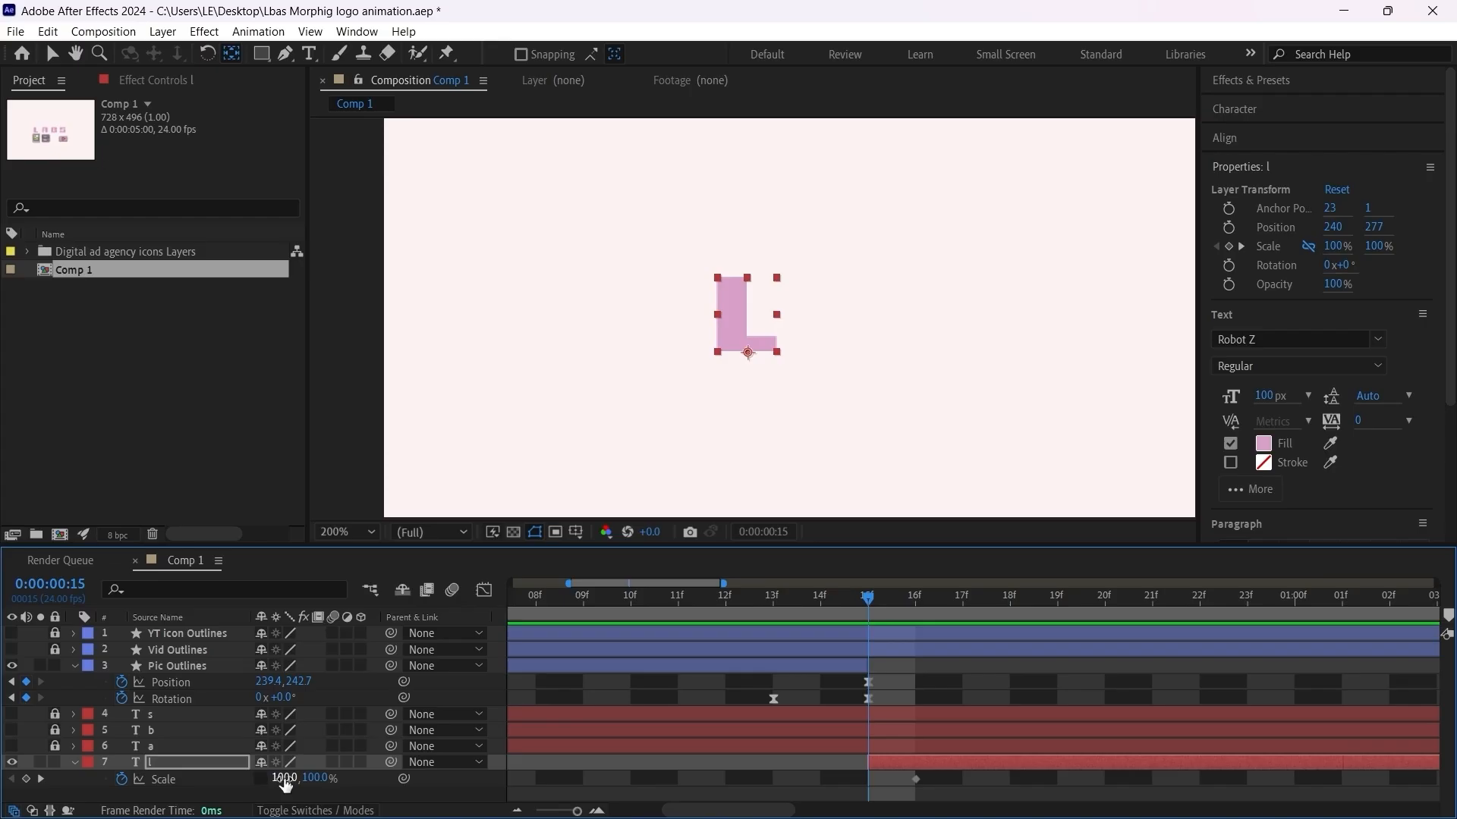
drag(285, 779, 334, 775)
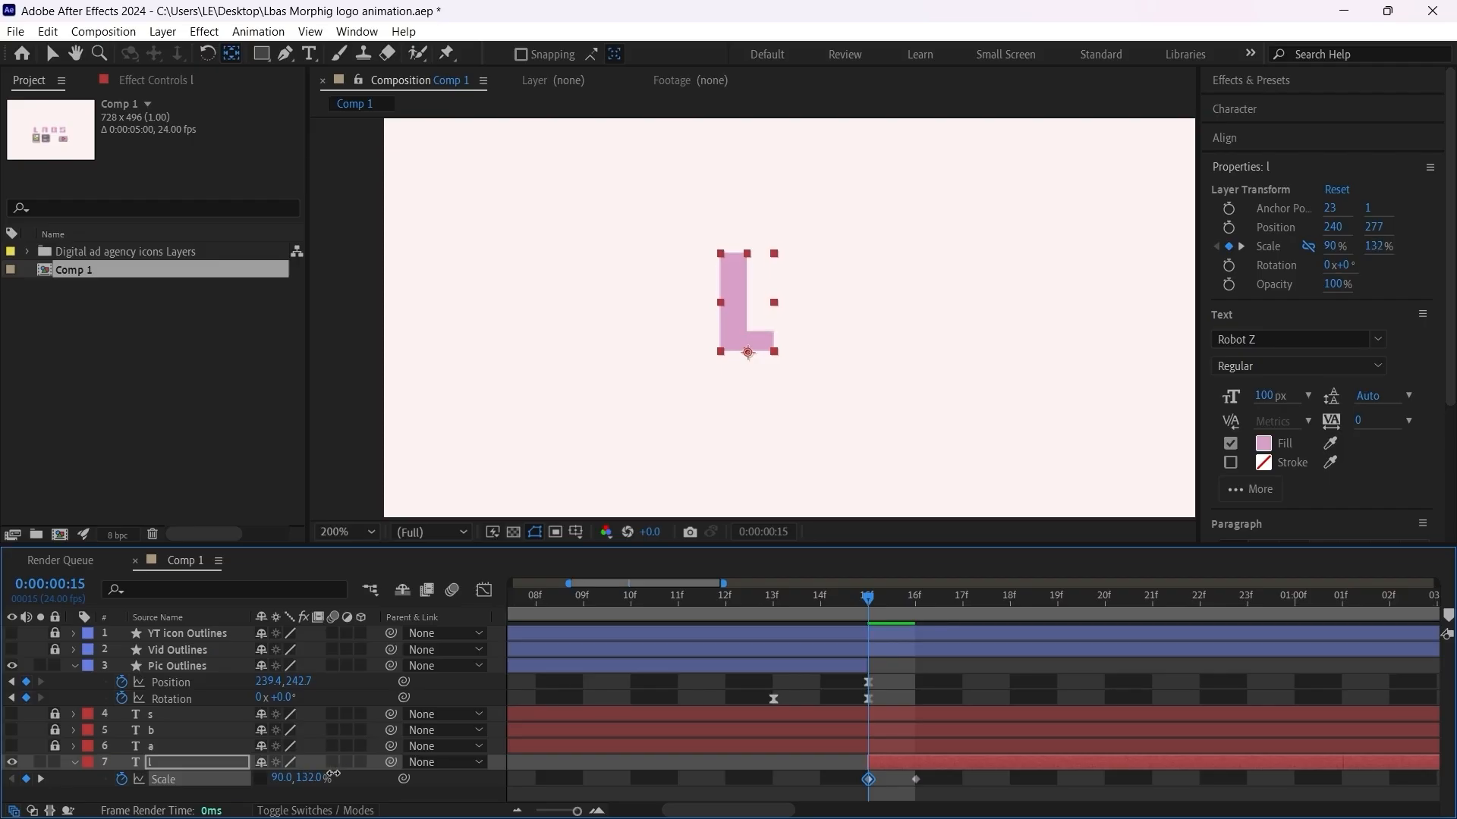
drag(281, 786, 268, 779)
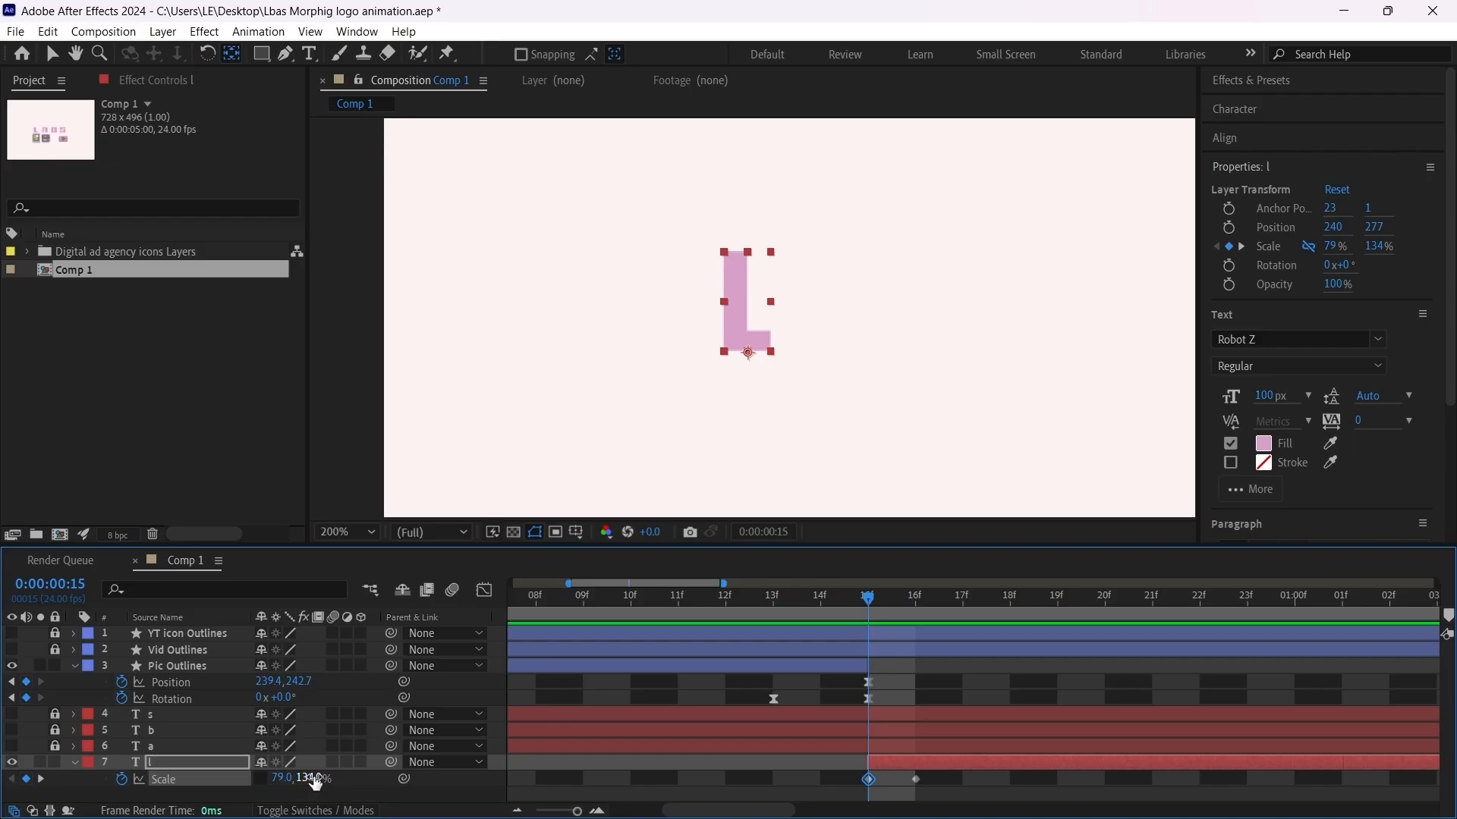
drag(313, 778, 266, 781)
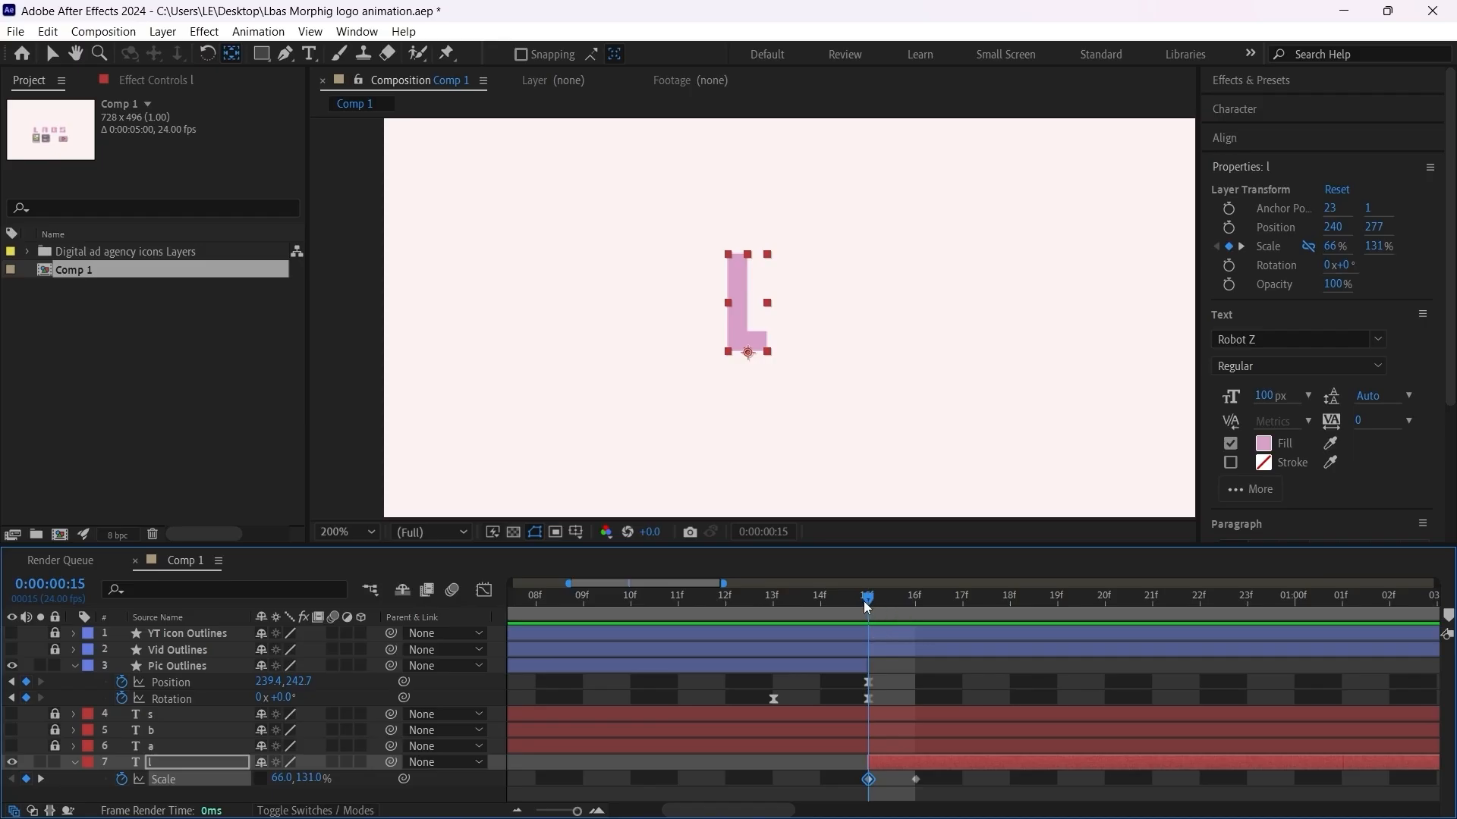
drag(876, 600, 875, 654)
drag(1451, 281, 1454, 406)
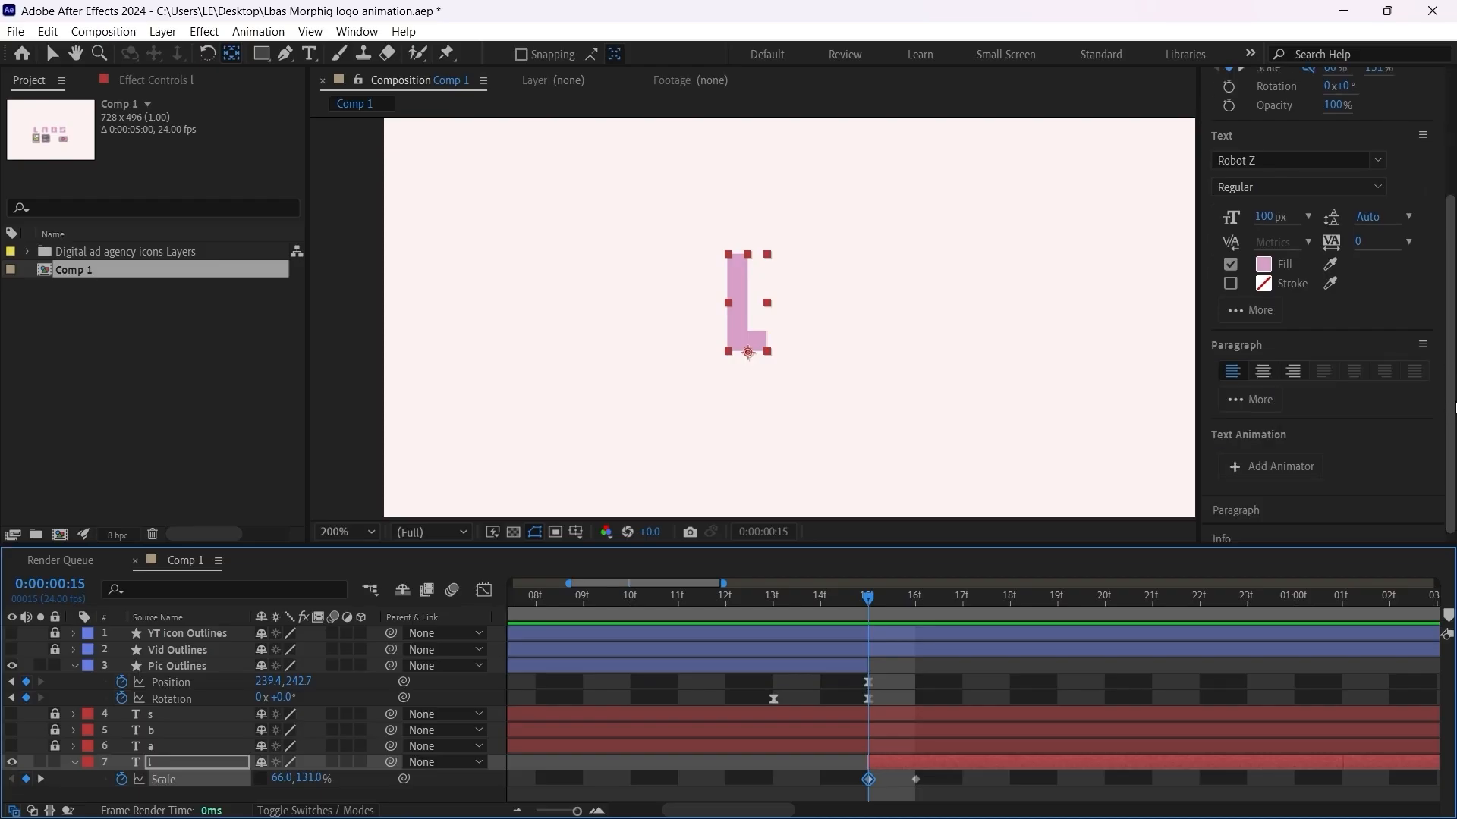
scroll(1454, 406, up, 5)
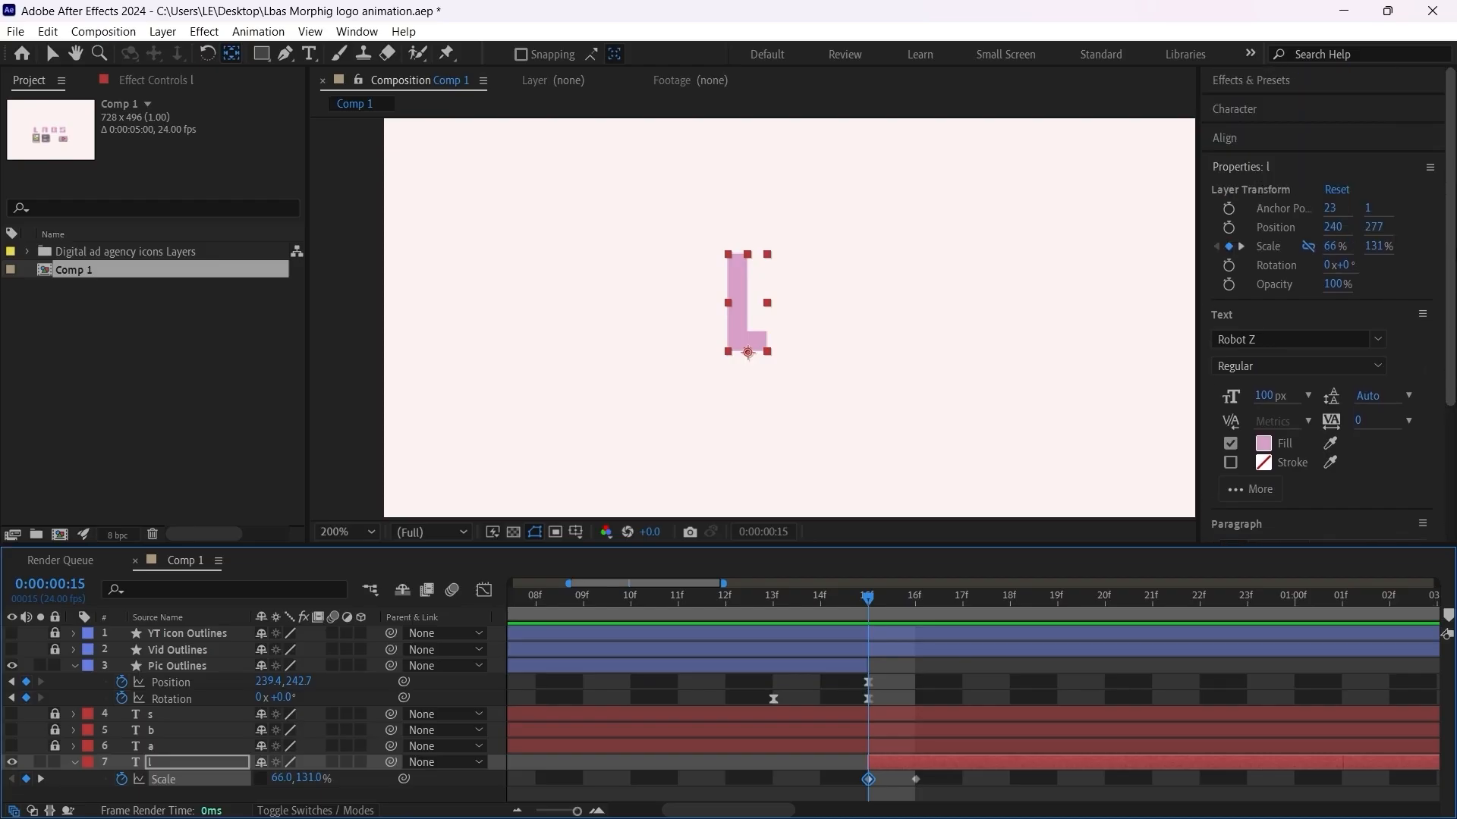
Step: Launch the Duik Angela script and show its Automation and expressions tools
click(357, 32)
mouse_move(398, 811)
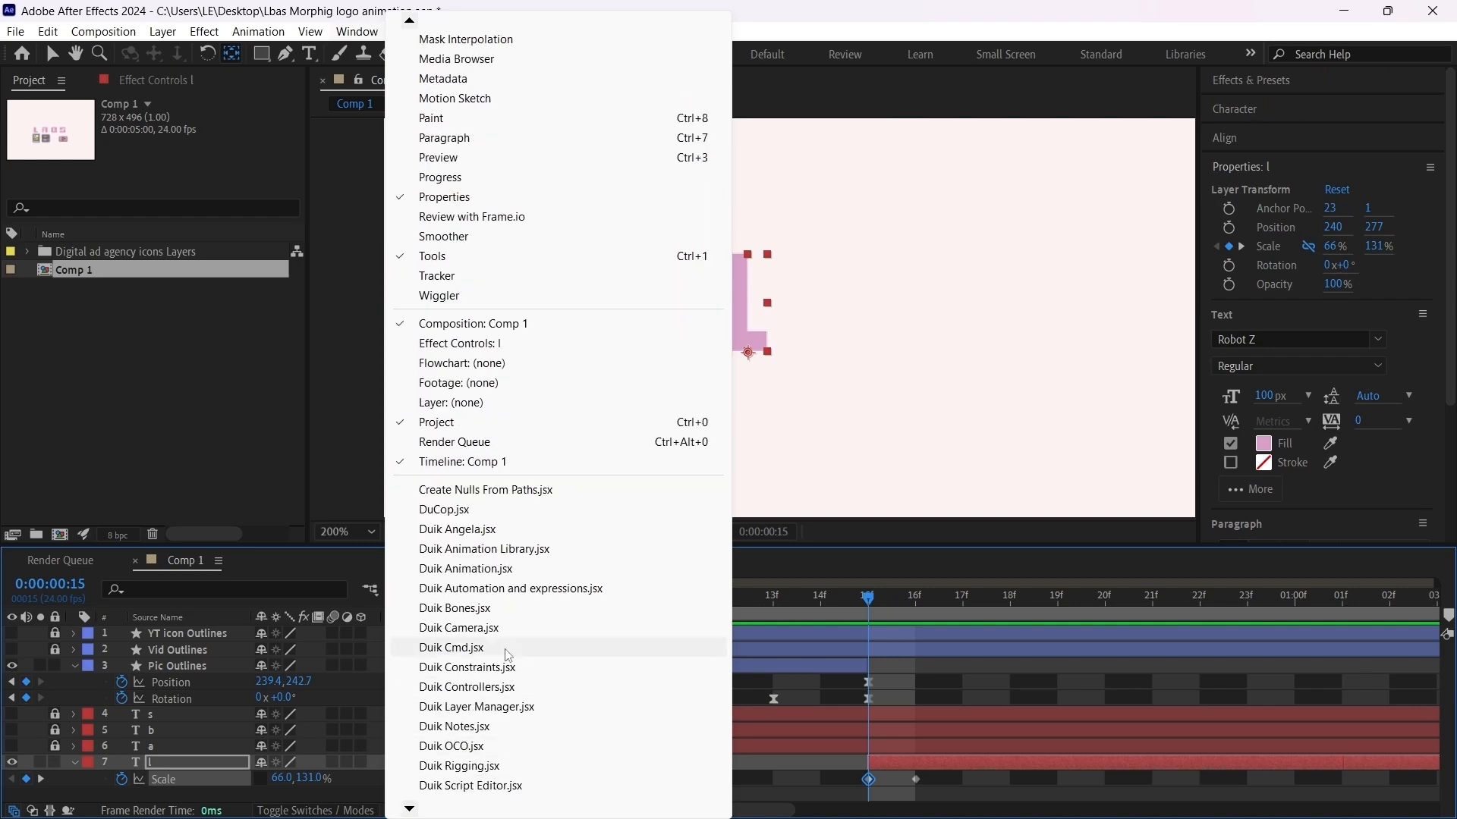
click(499, 529)
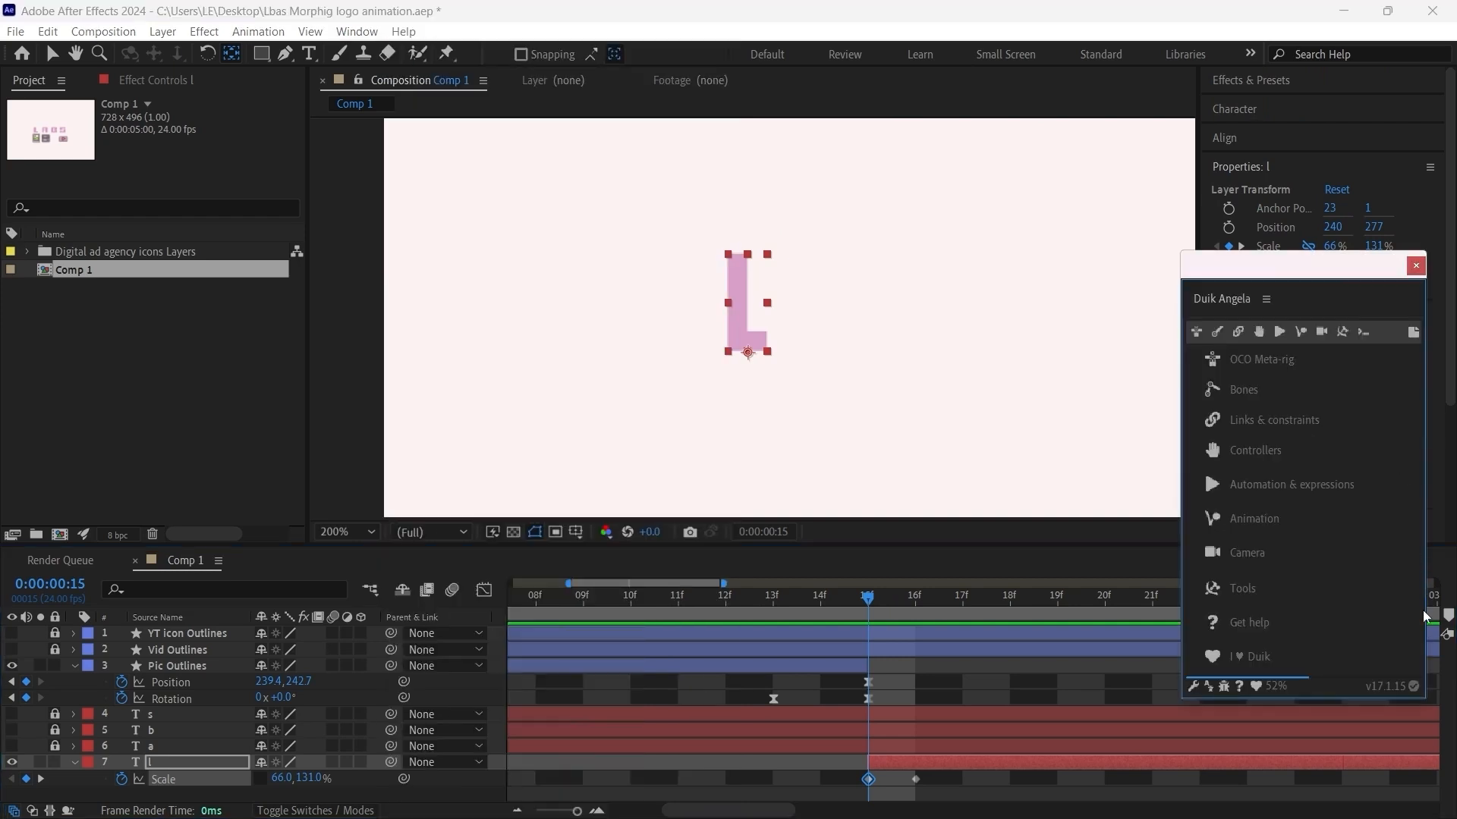
click(1283, 333)
Step: Apply Duik's Kleaner preset Bounce (follow through only) to both Scale keyframes of the letter l layer
click(971, 776)
drag(972, 775, 837, 807)
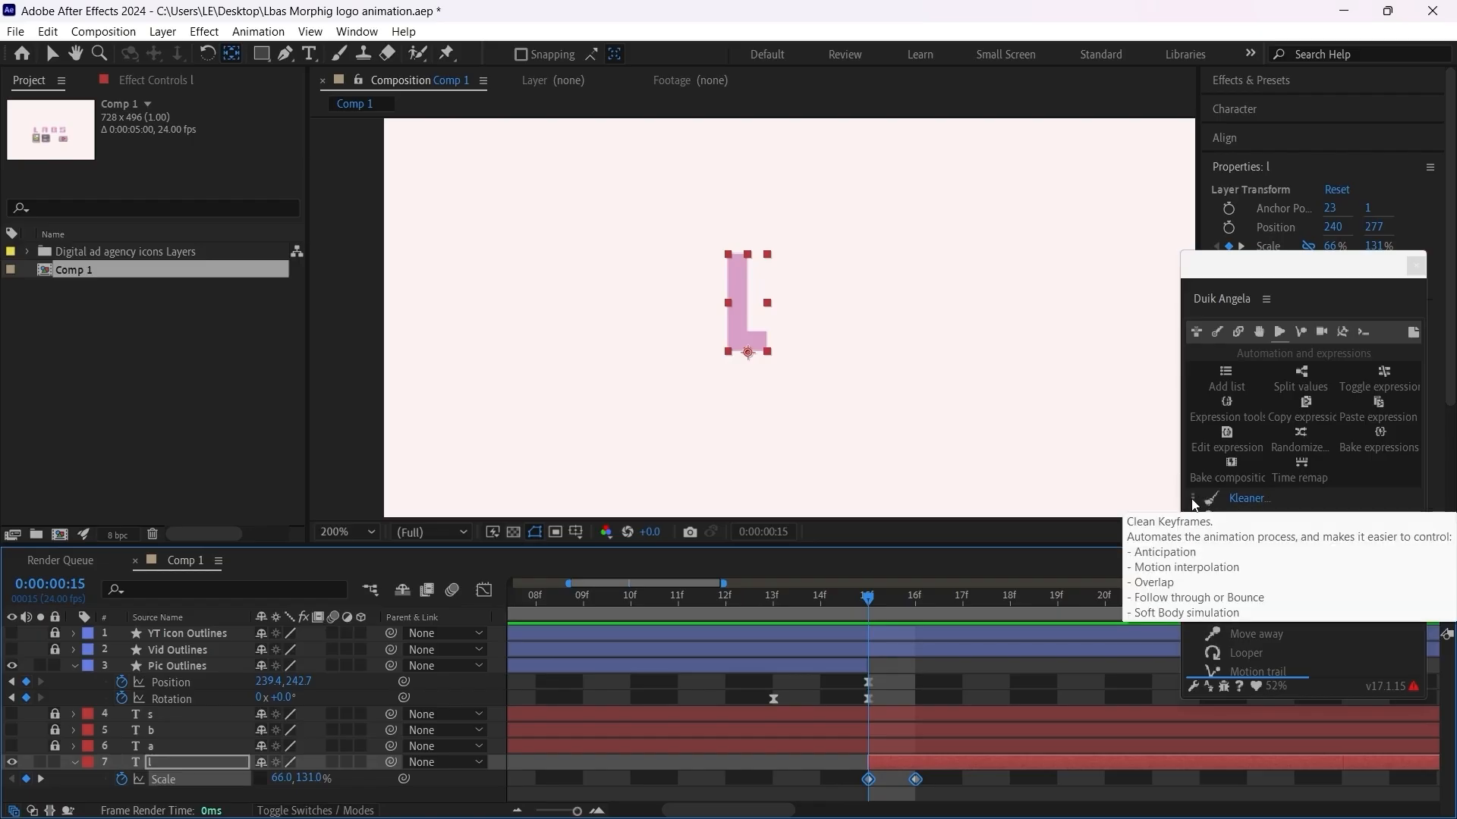
click(1192, 499)
click(1192, 500)
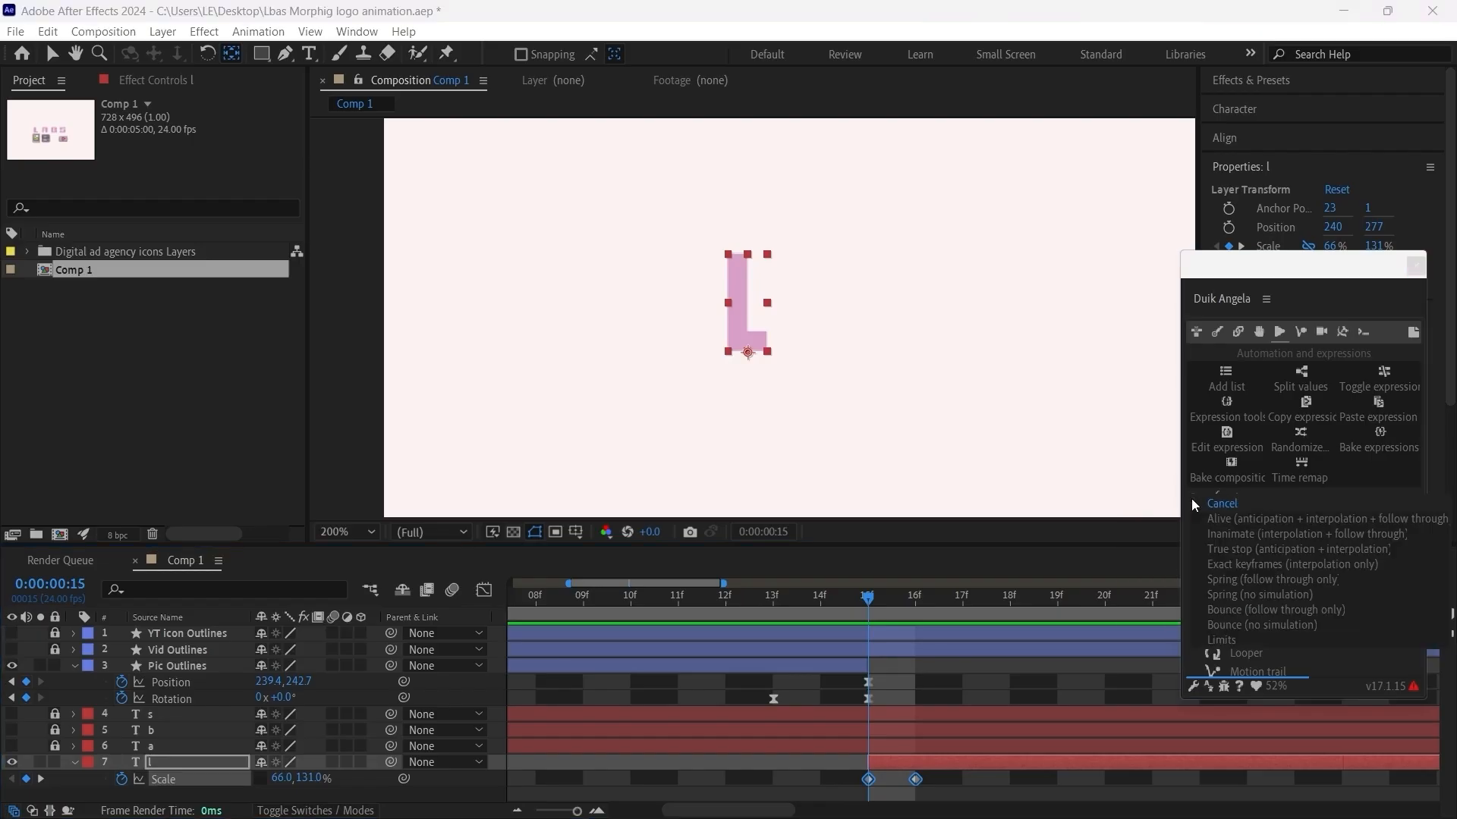
click(1312, 613)
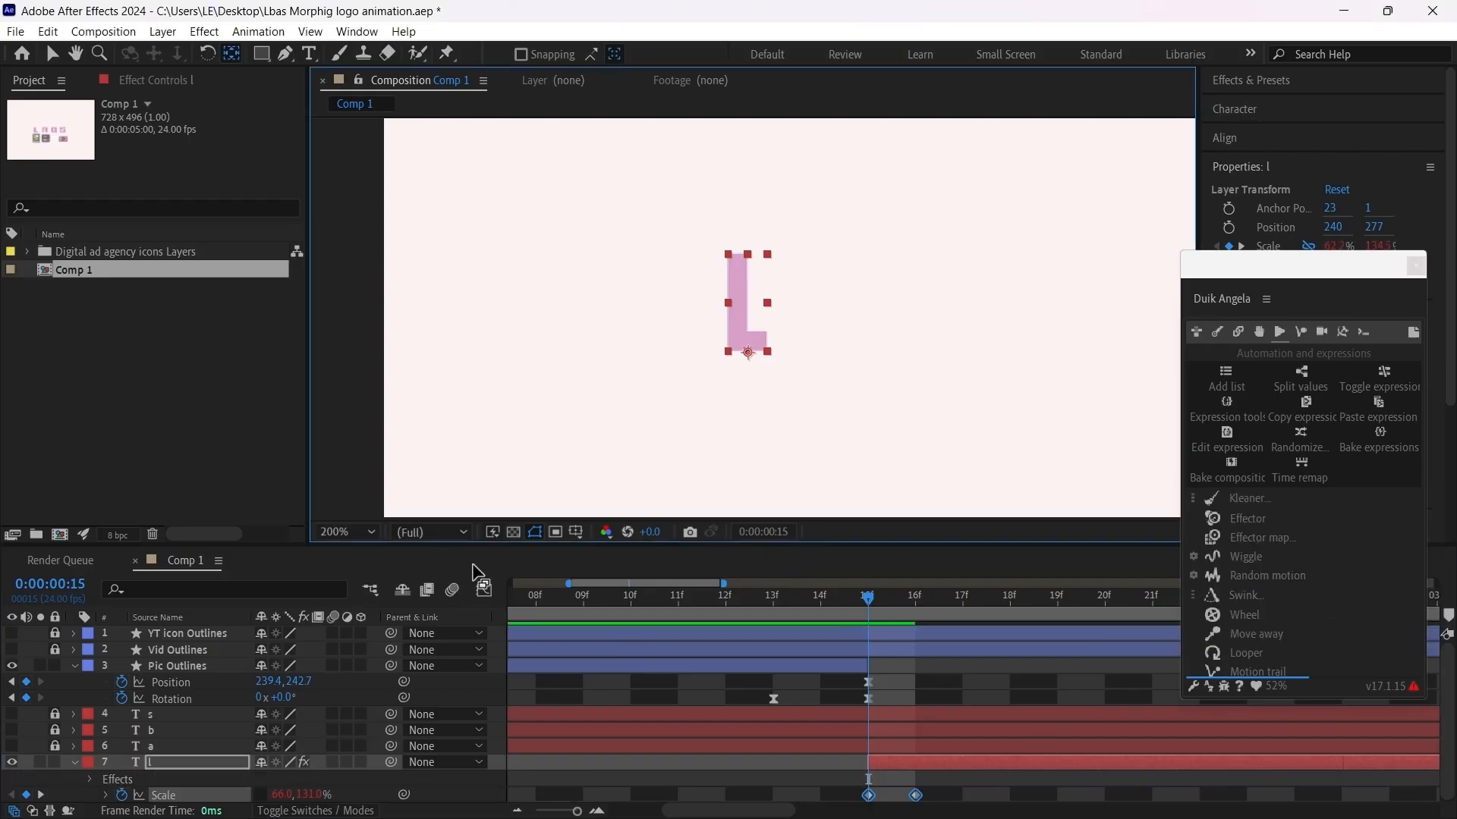
Step: Turn off Bounce in the Scale Kleaner's follow-through settings and set Amplification to 116%
drag(968, 787, 837, 803)
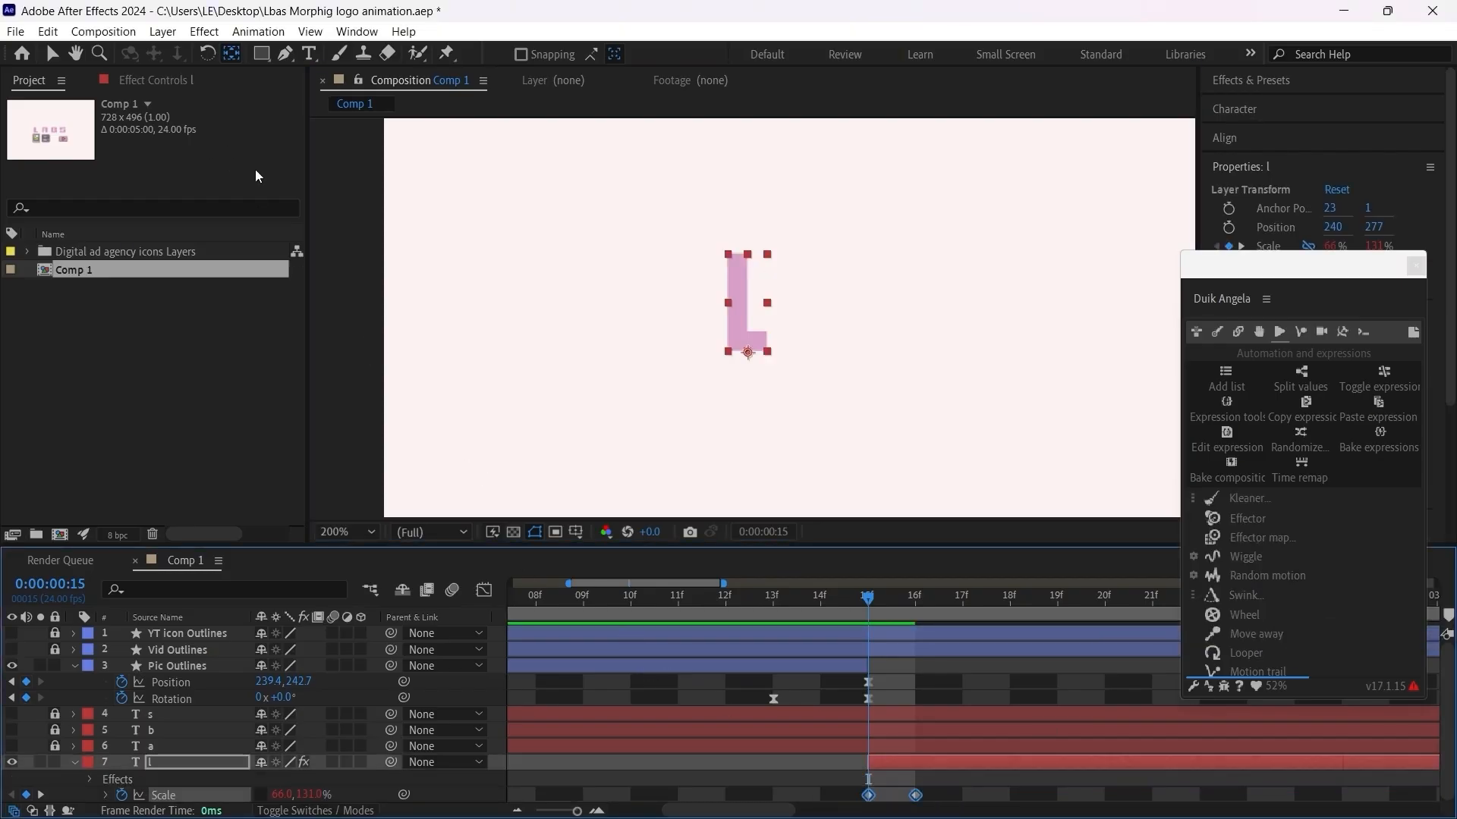
click(167, 80)
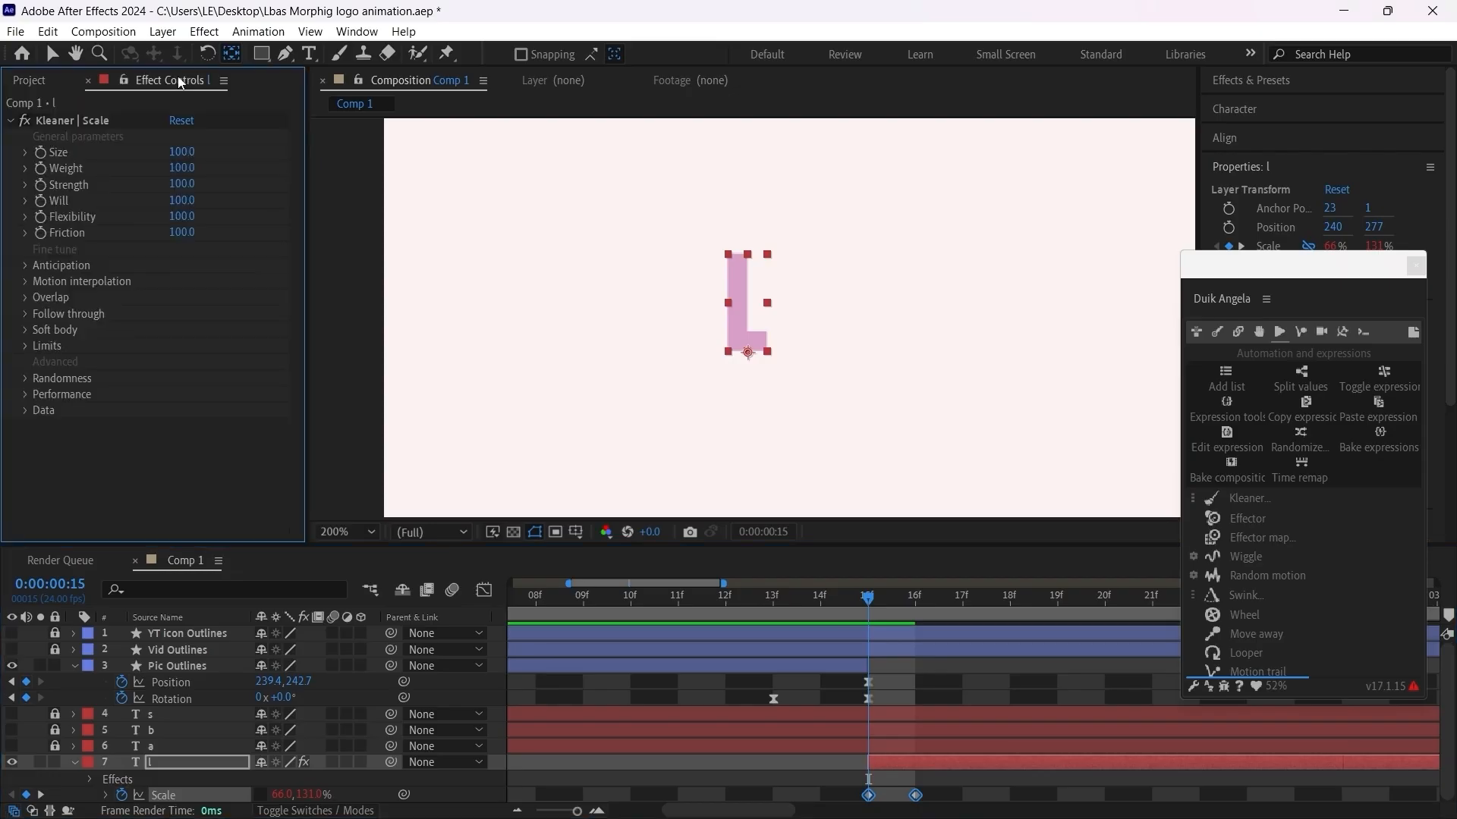
click(26, 313)
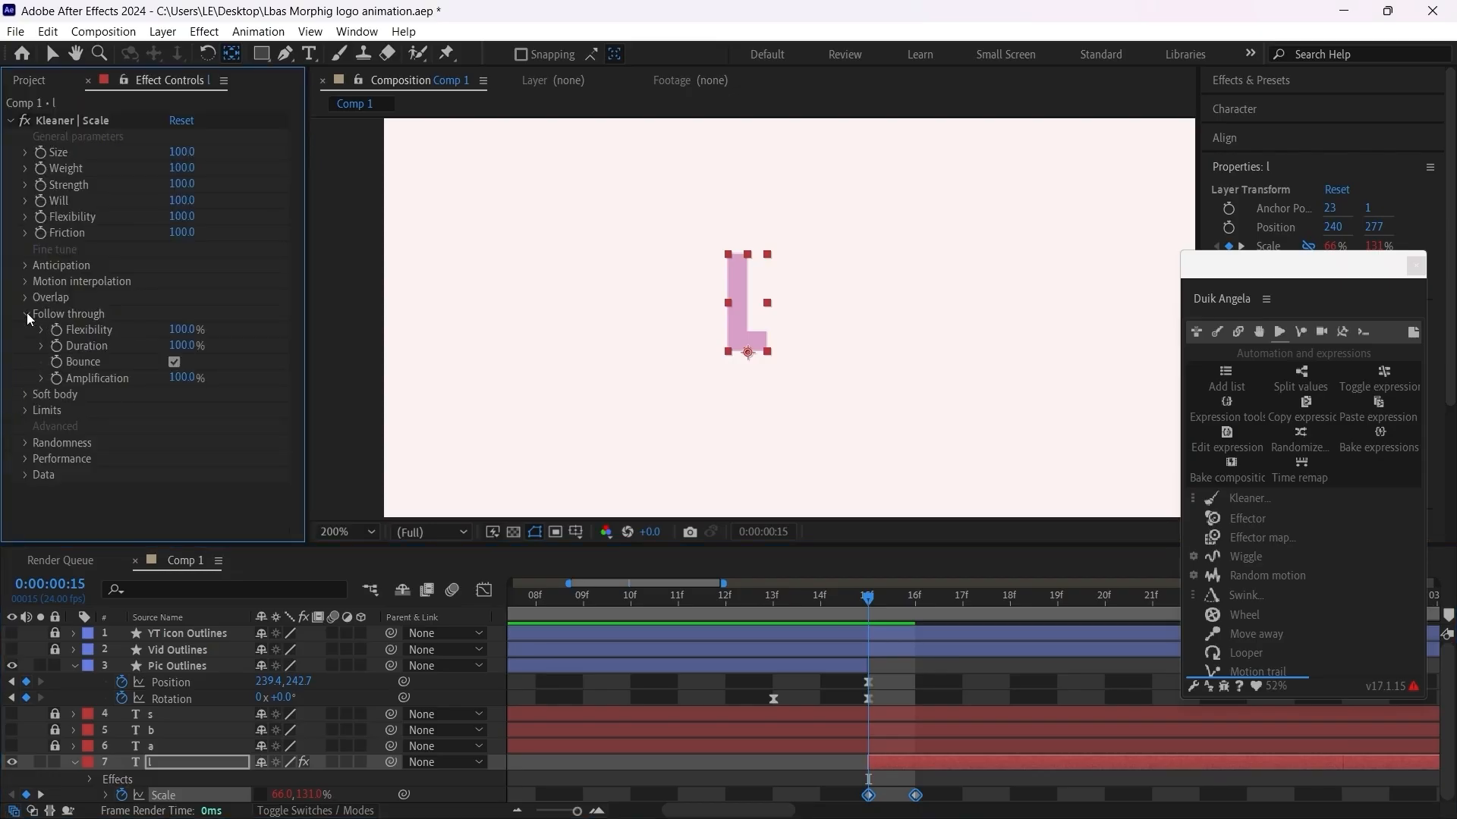
click(175, 363)
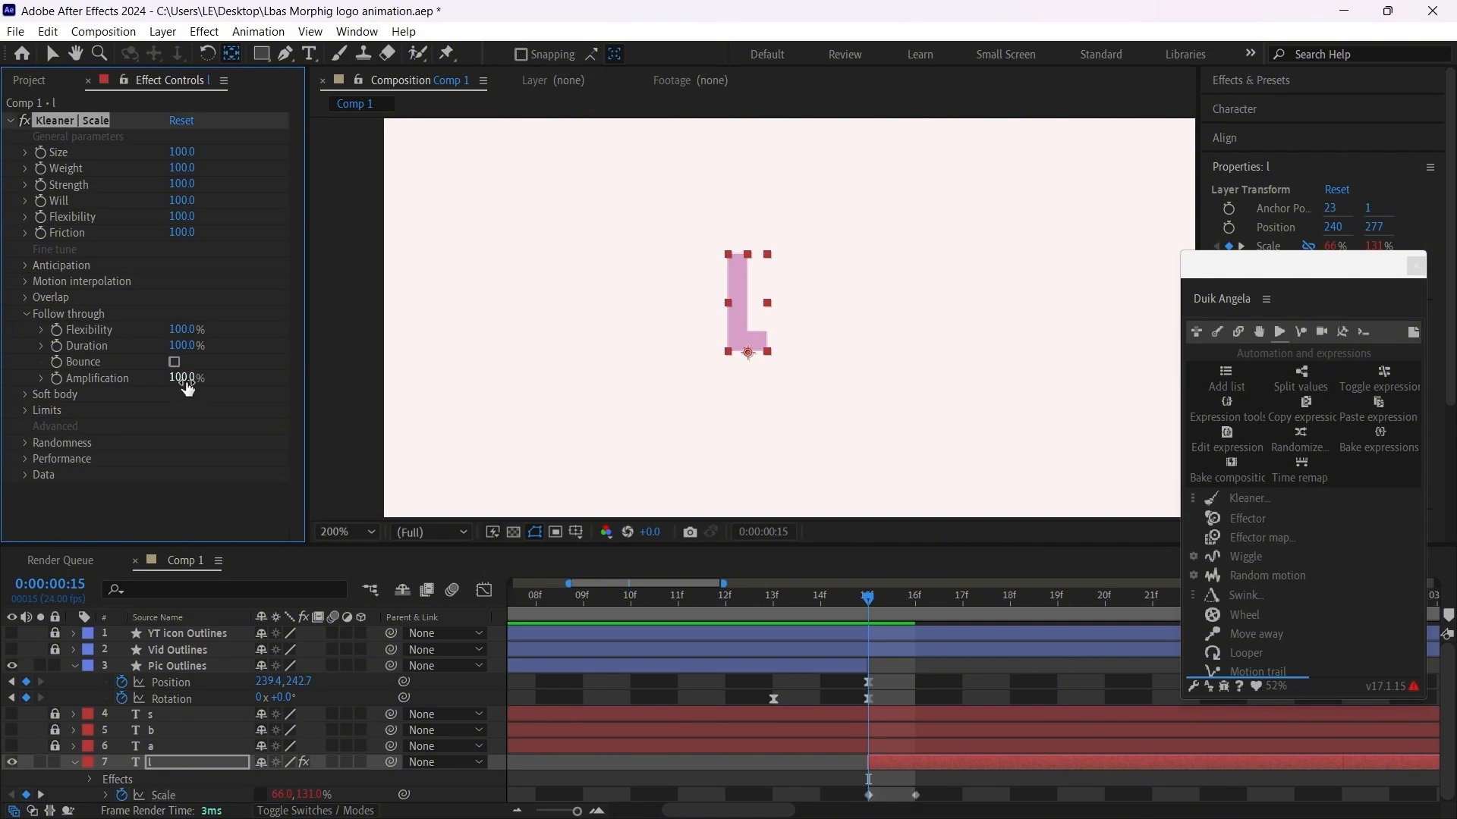
drag(182, 378, 195, 379)
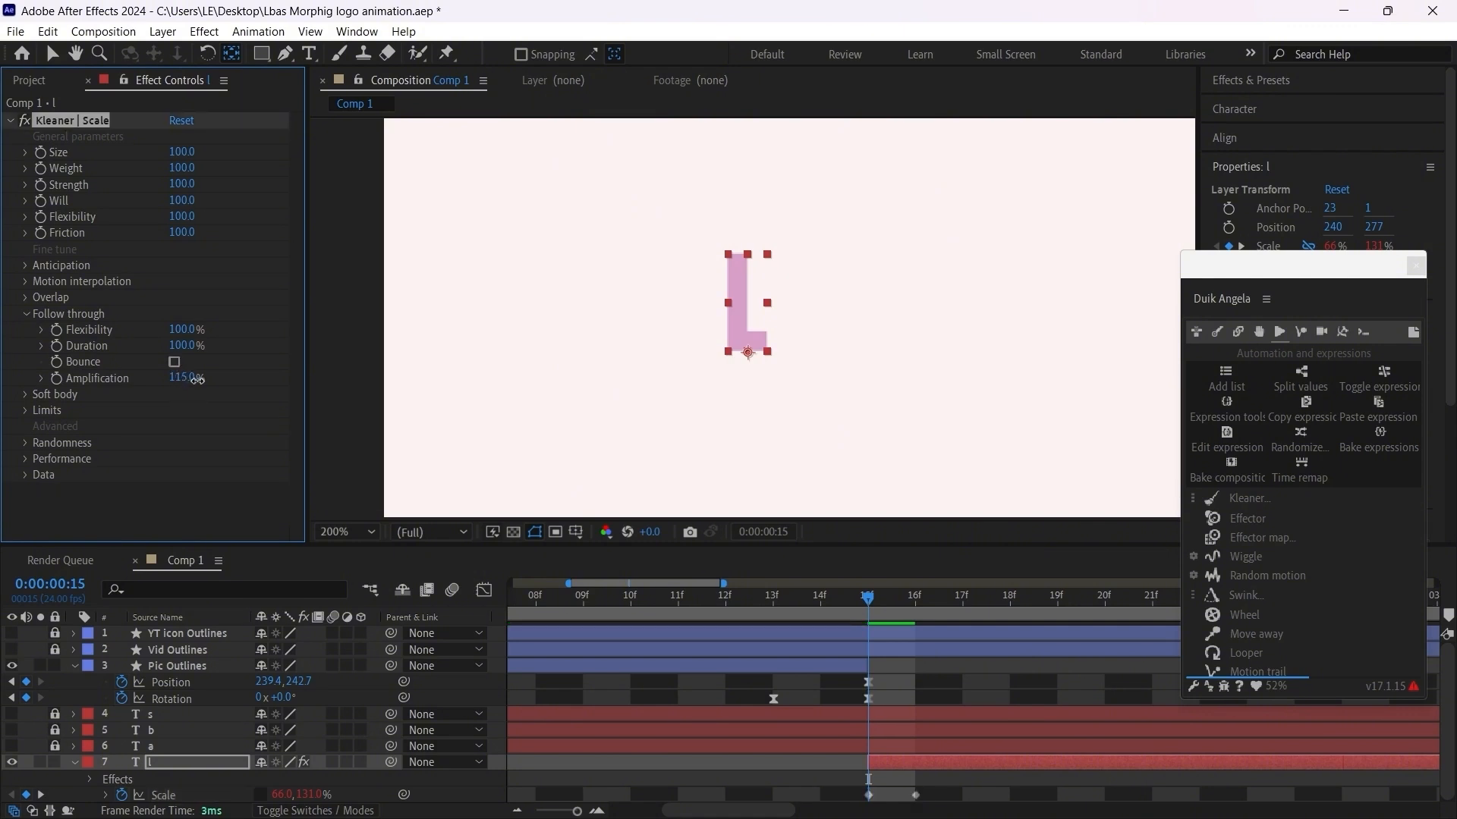
Step: Play back the transition from the picture icon to the letter L several times to examine its follow-through motion
drag(786, 623, 683, 636)
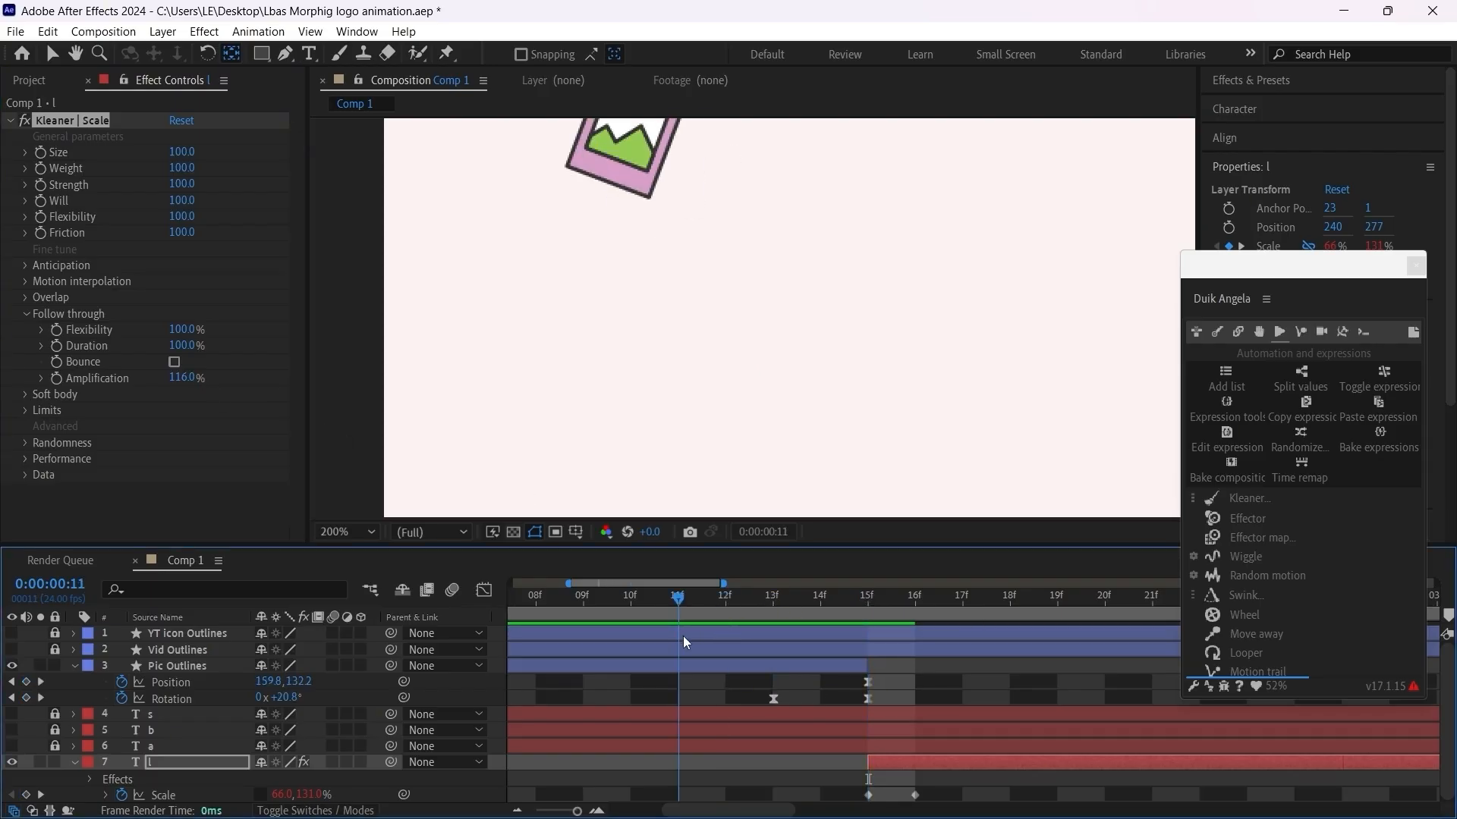
key(space)
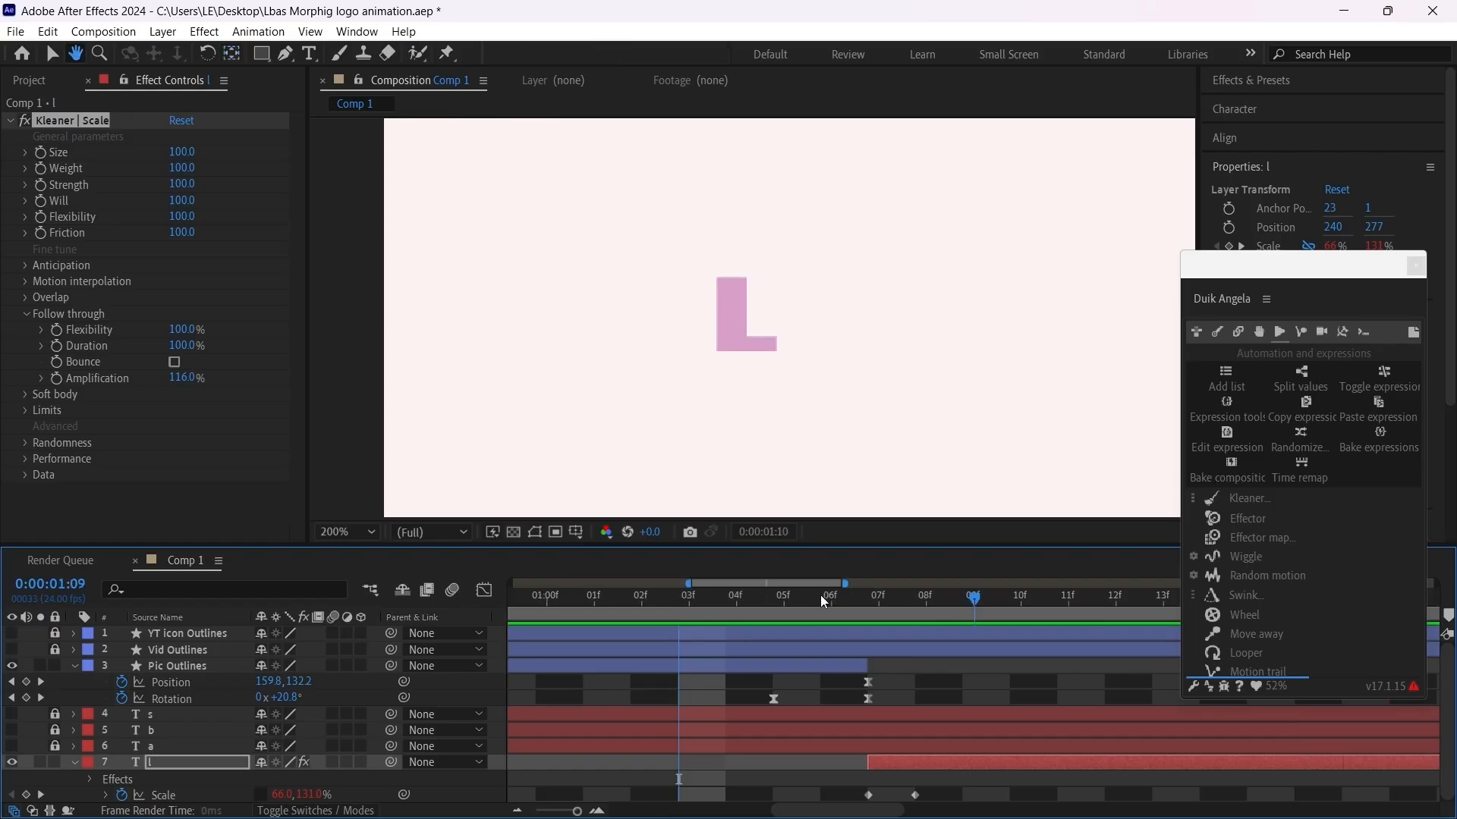
scroll(748, 390, down, 1)
key(space)
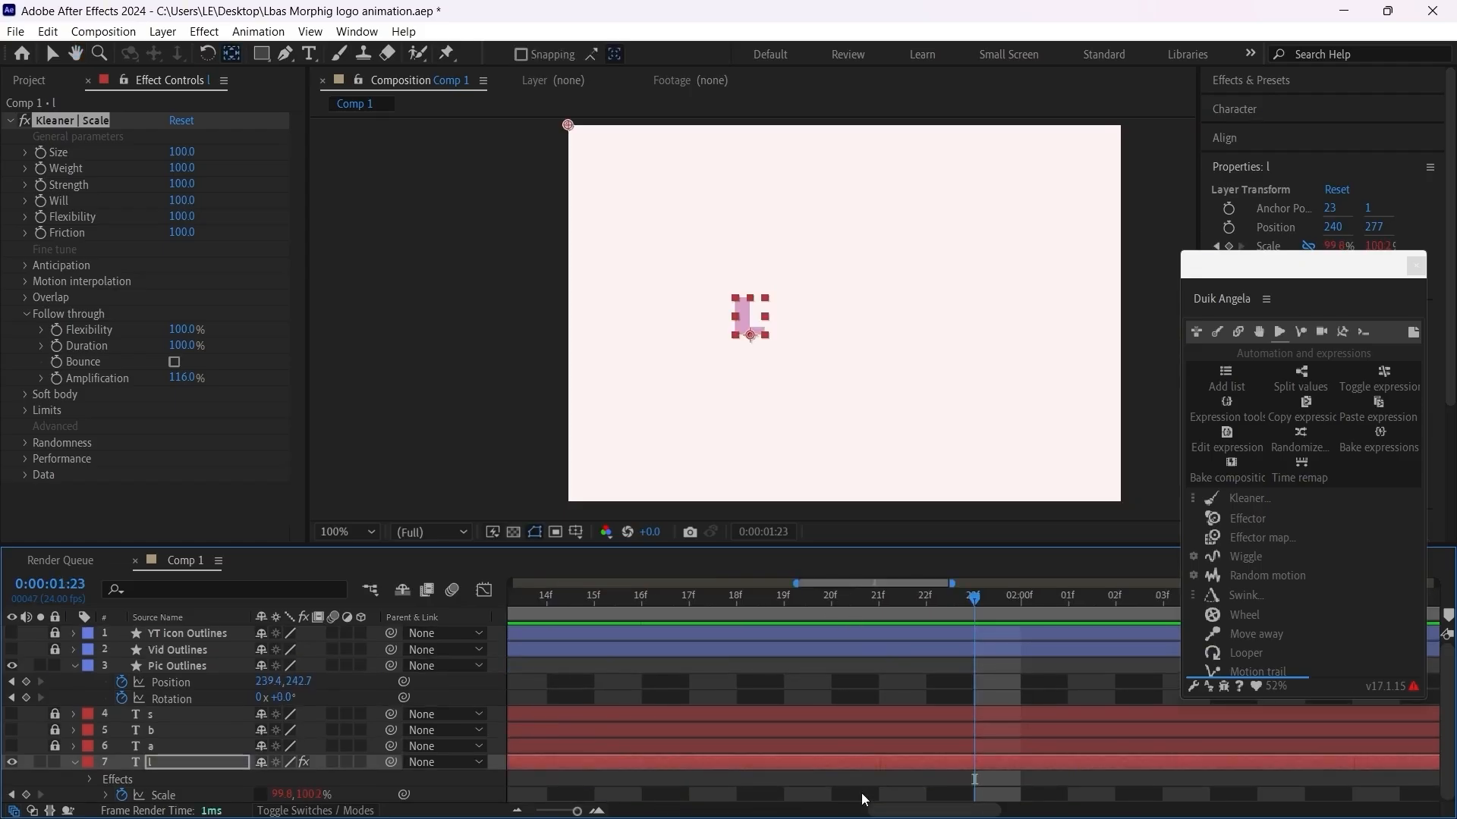
drag(888, 811, 687, 815)
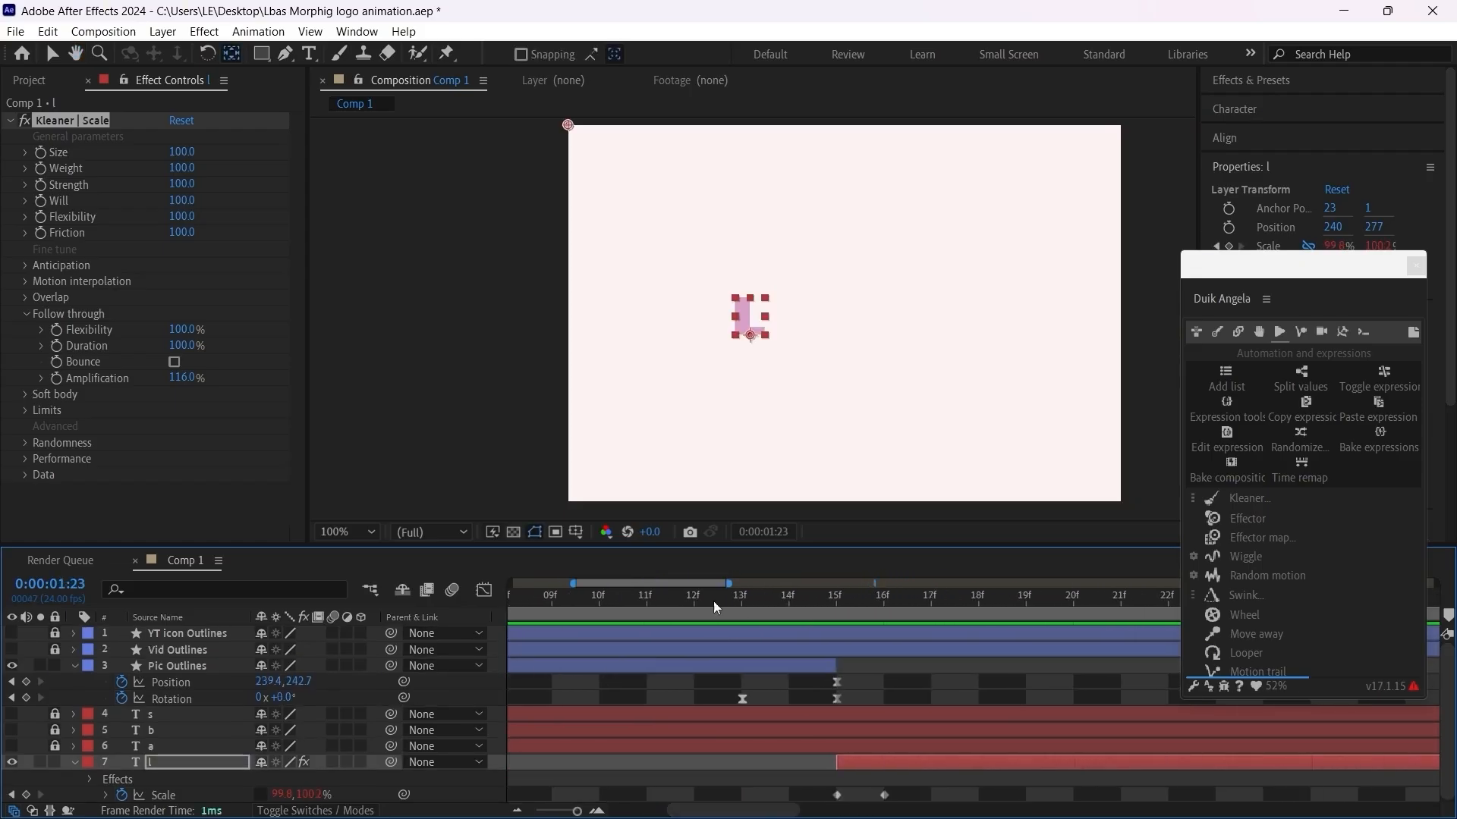
click(647, 596)
drag(855, 812, 706, 813)
click(711, 598)
key(space)
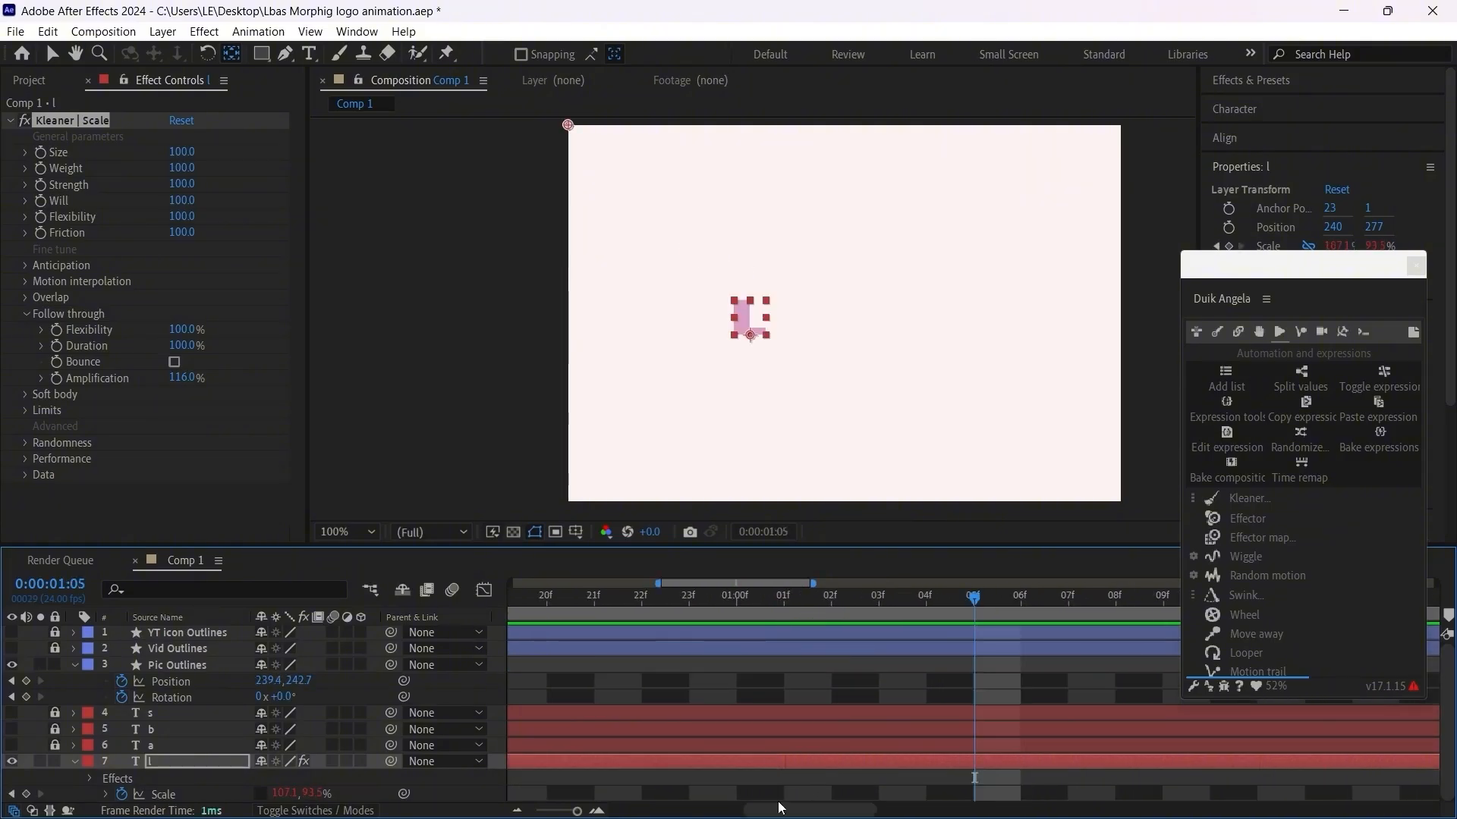
drag(843, 813, 749, 813)
click(841, 597)
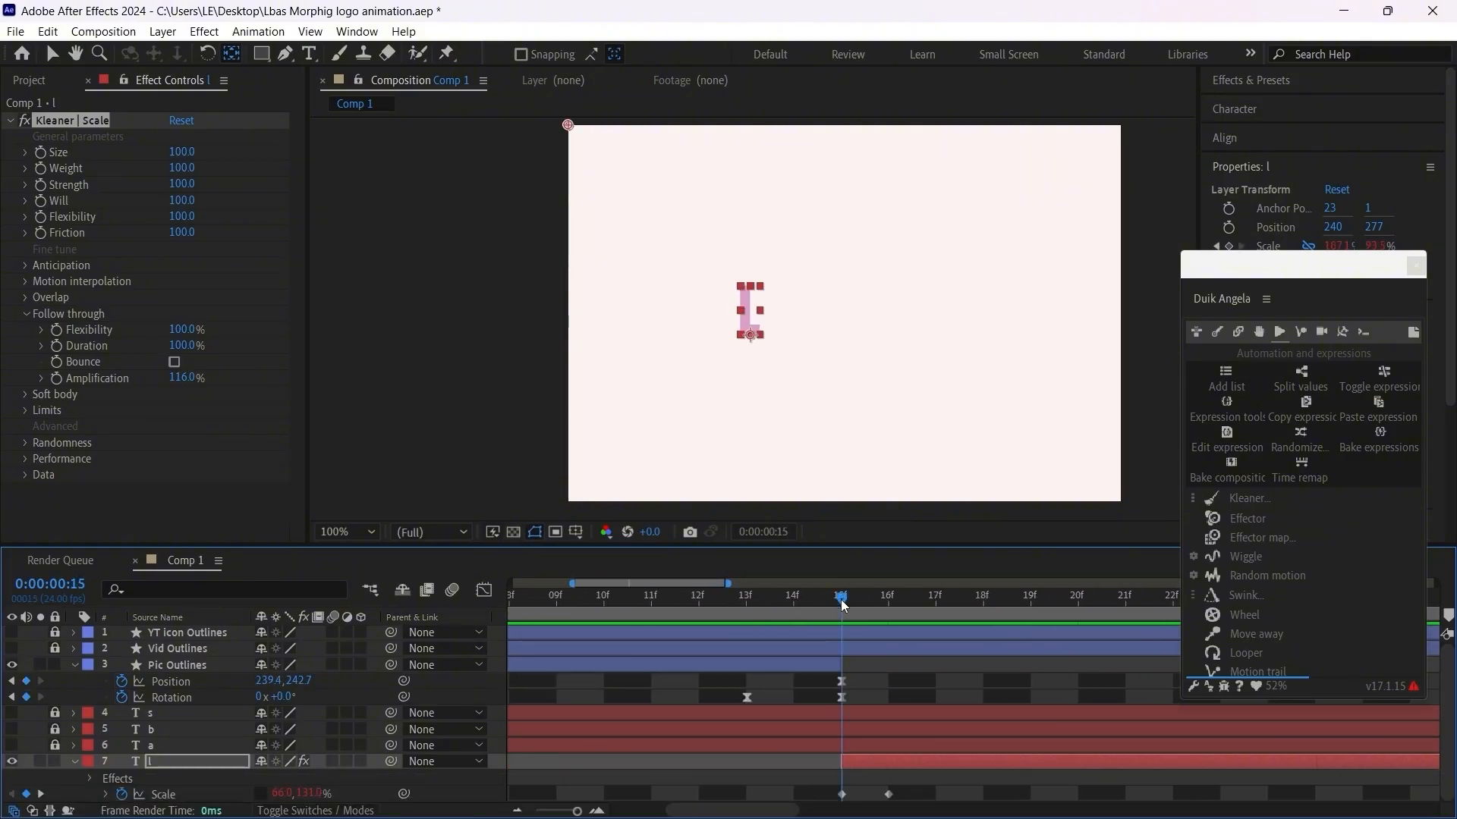
Step: Set the Scale Kleaner's follow-through Duration to 110% and preview the animation from frame 13
click(163, 794)
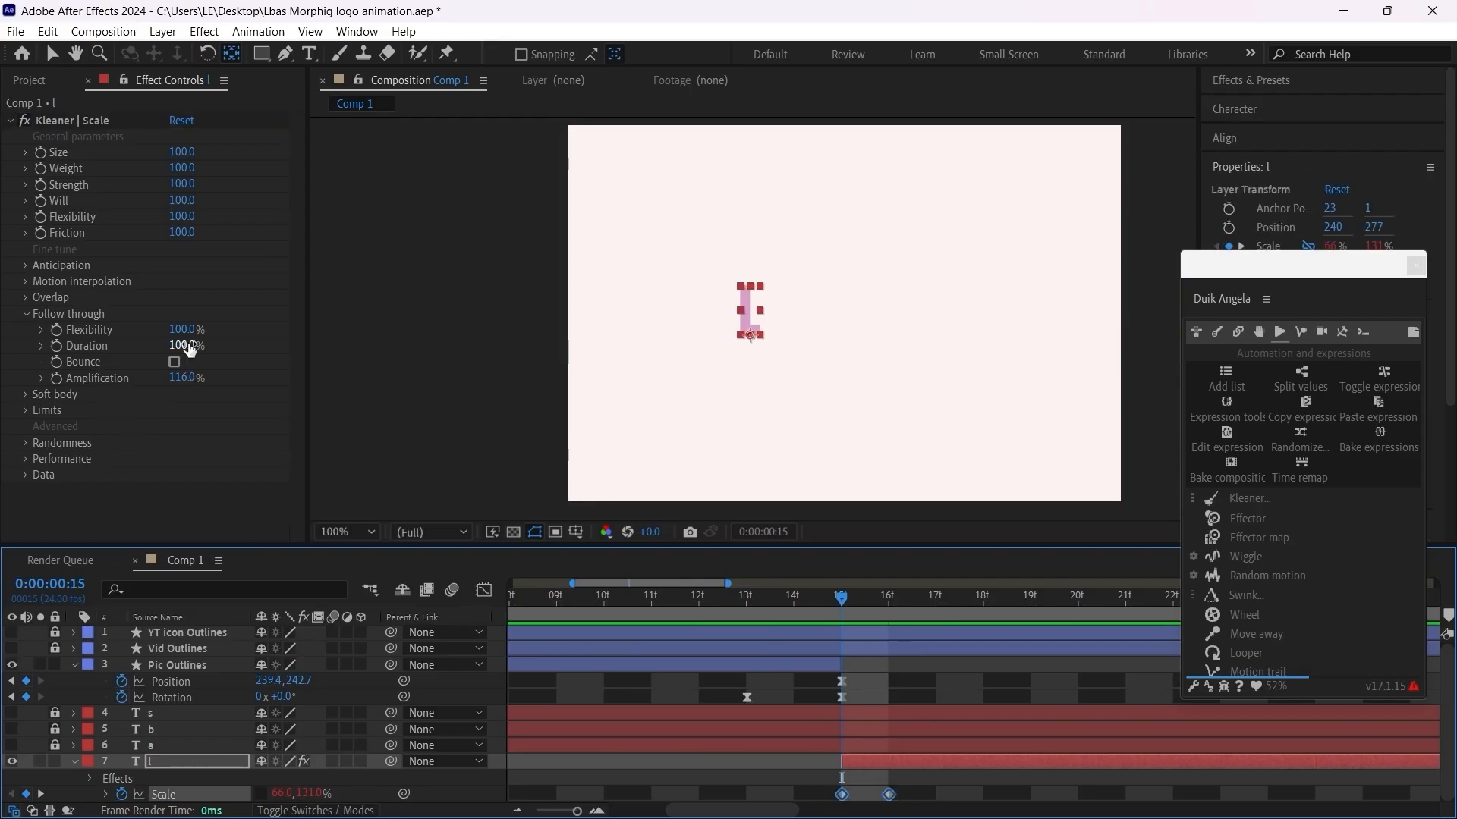
drag(189, 347, 197, 347)
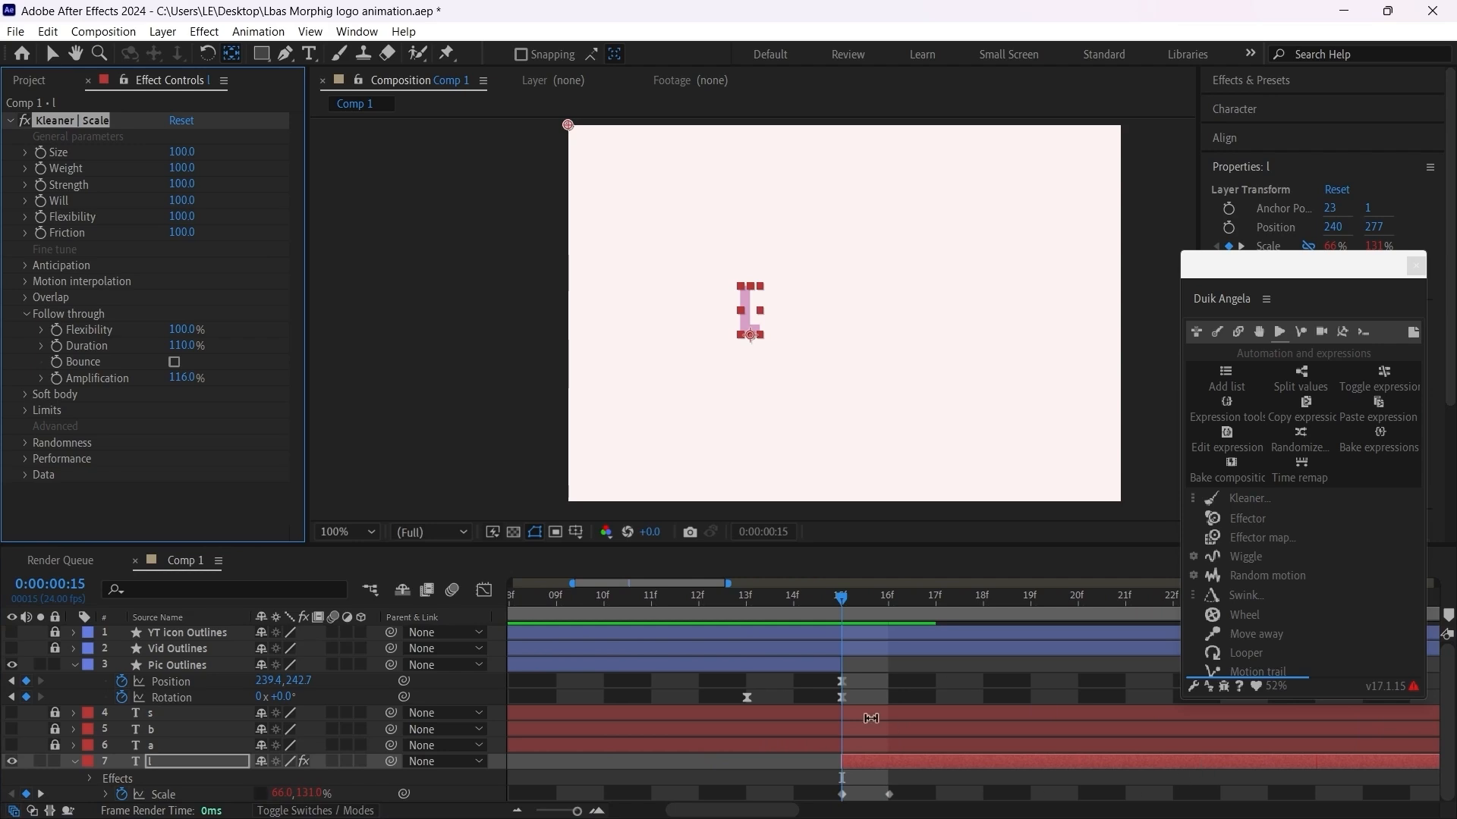
click(745, 617)
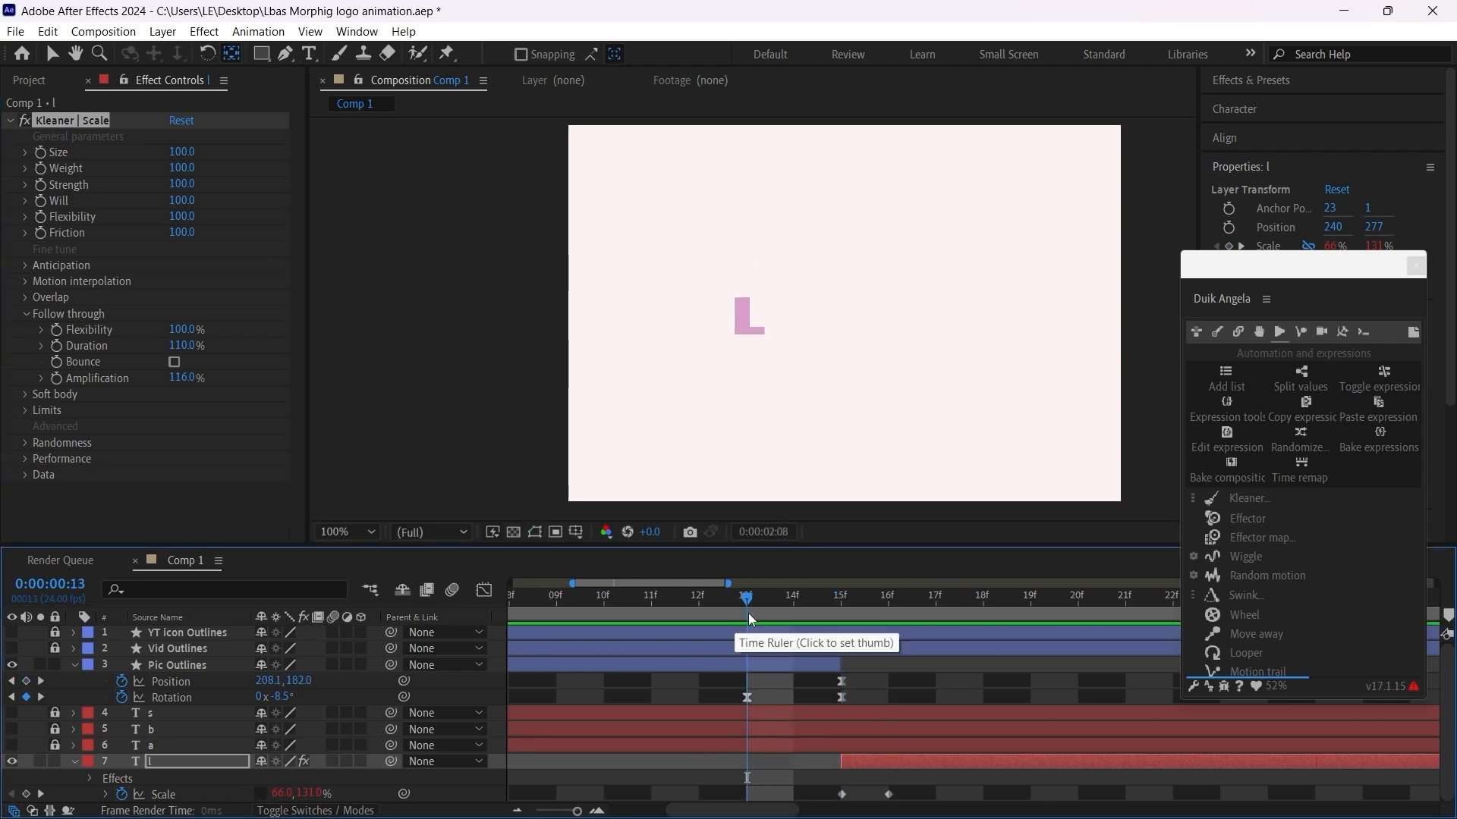
key(space)
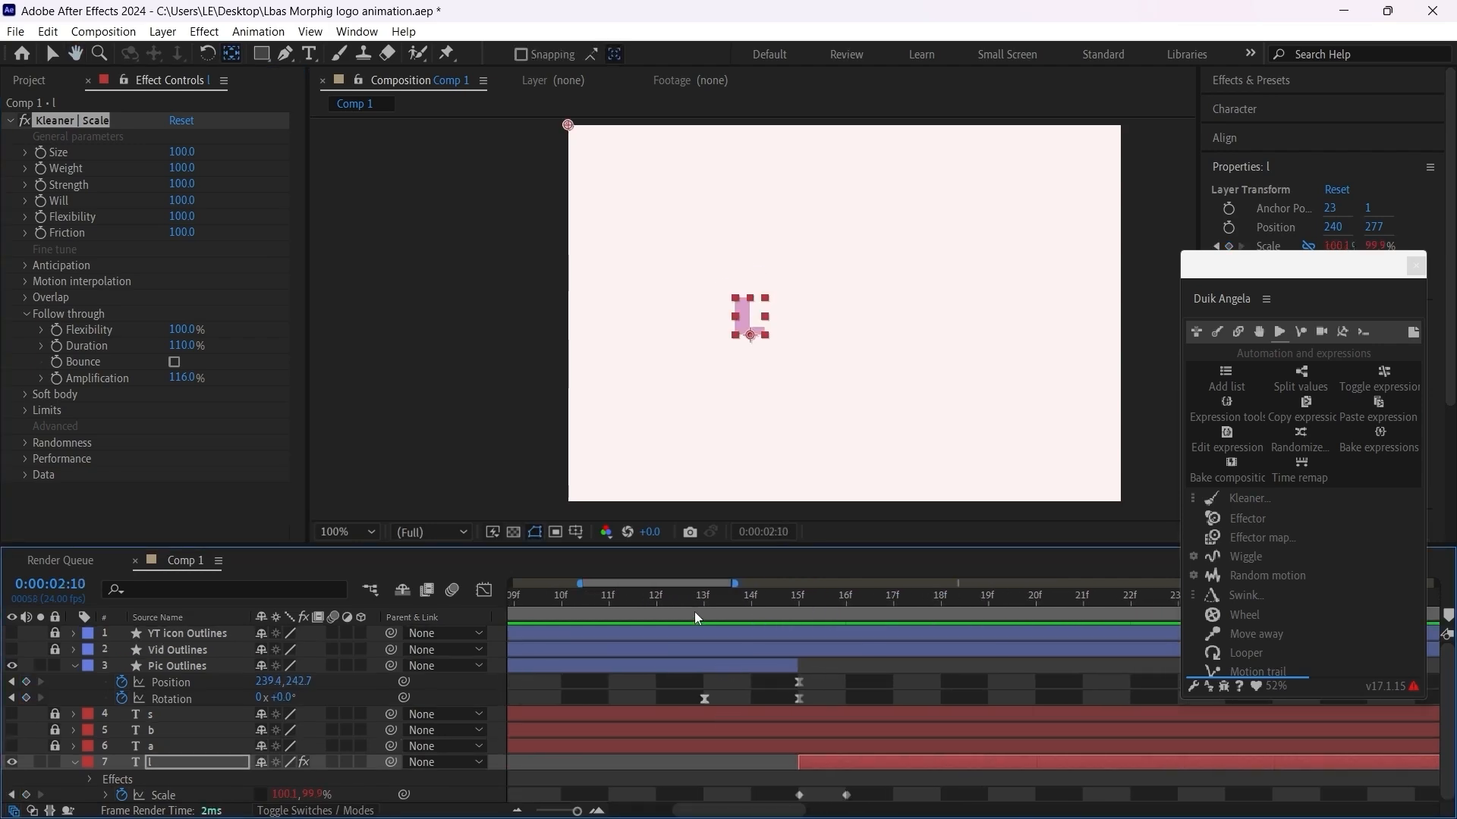
drag(689, 607, 777, 676)
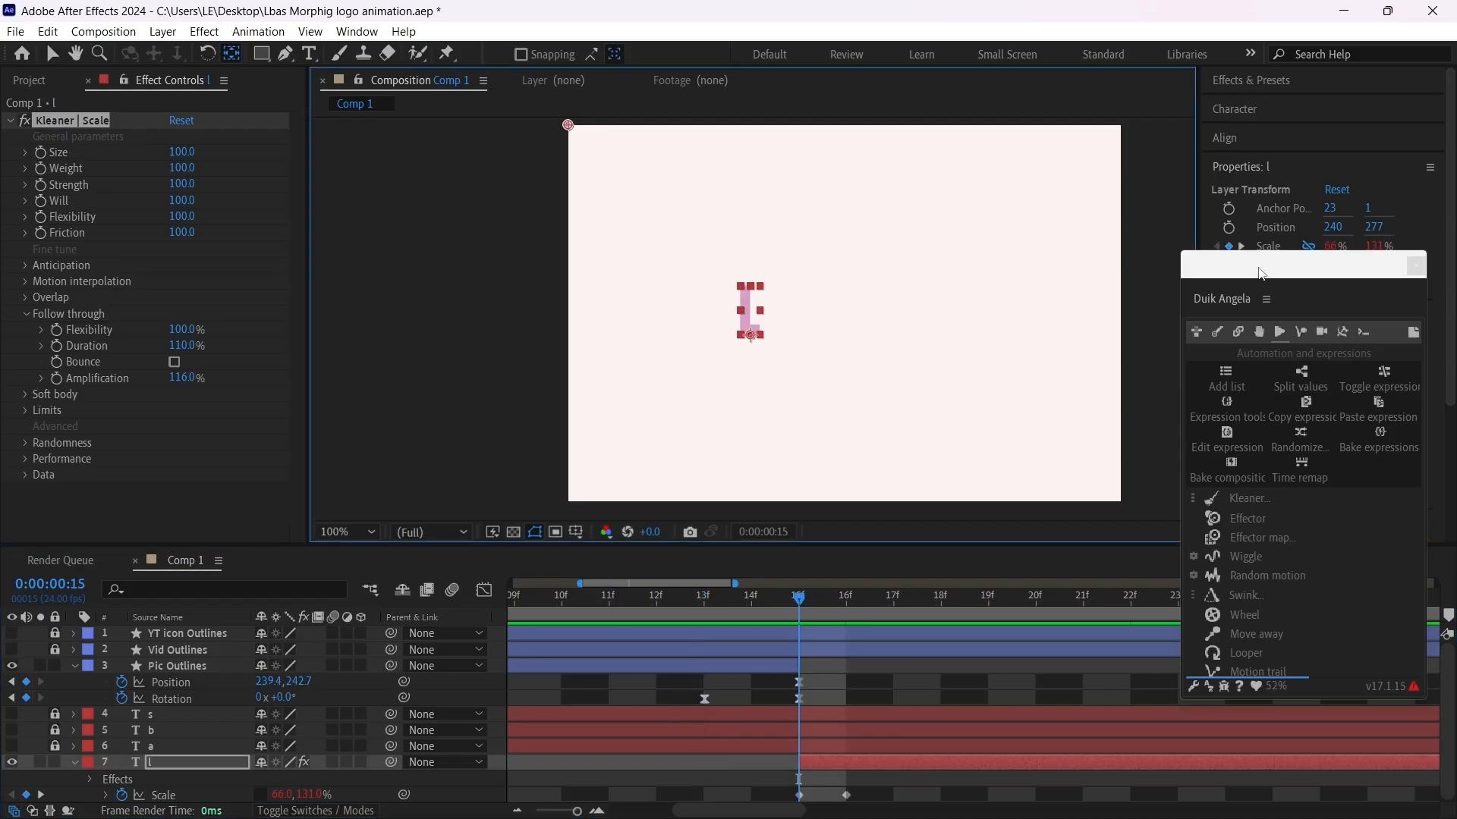
Step: Find the CC Bend It effect and apply it to the letter l layer, moving the Duik window out of the way
mouse_move(1273, 267)
mouse_down()
mouse_move(1246, 385)
mouse_move(1297, 279)
mouse_up()
click(1278, 82)
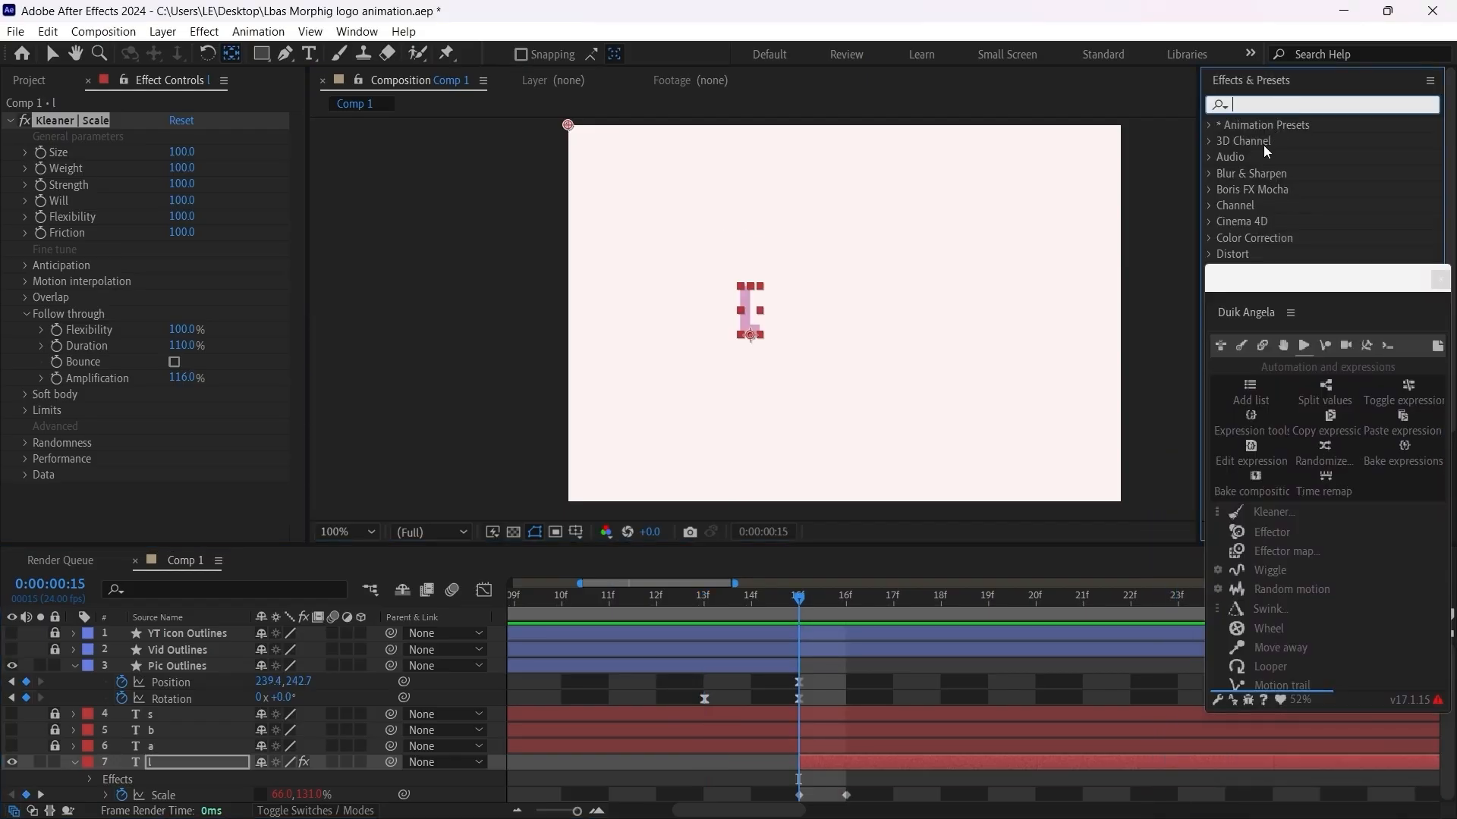
text(cc)
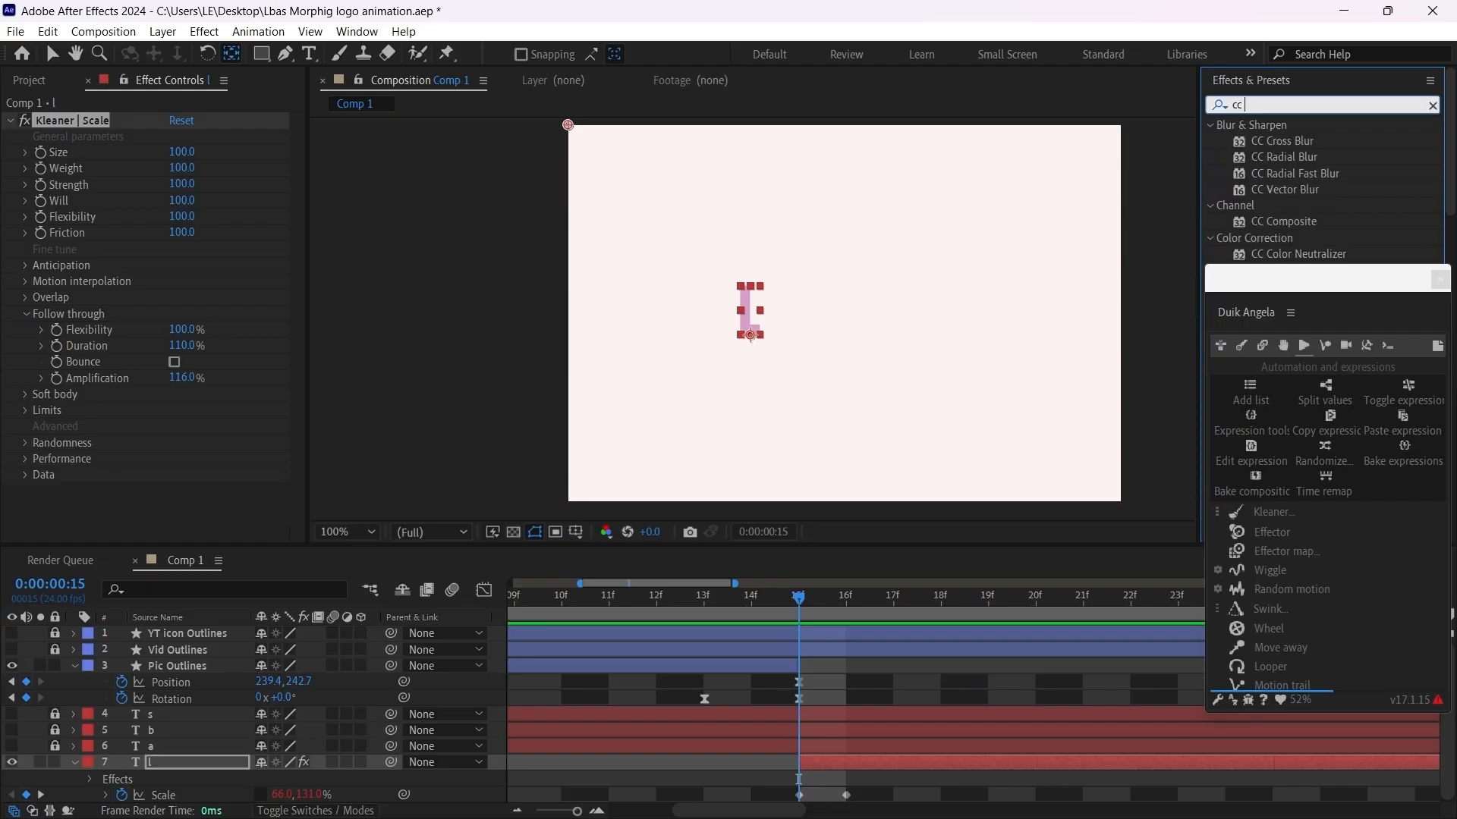
text( be)
drag(1274, 141, 848, 763)
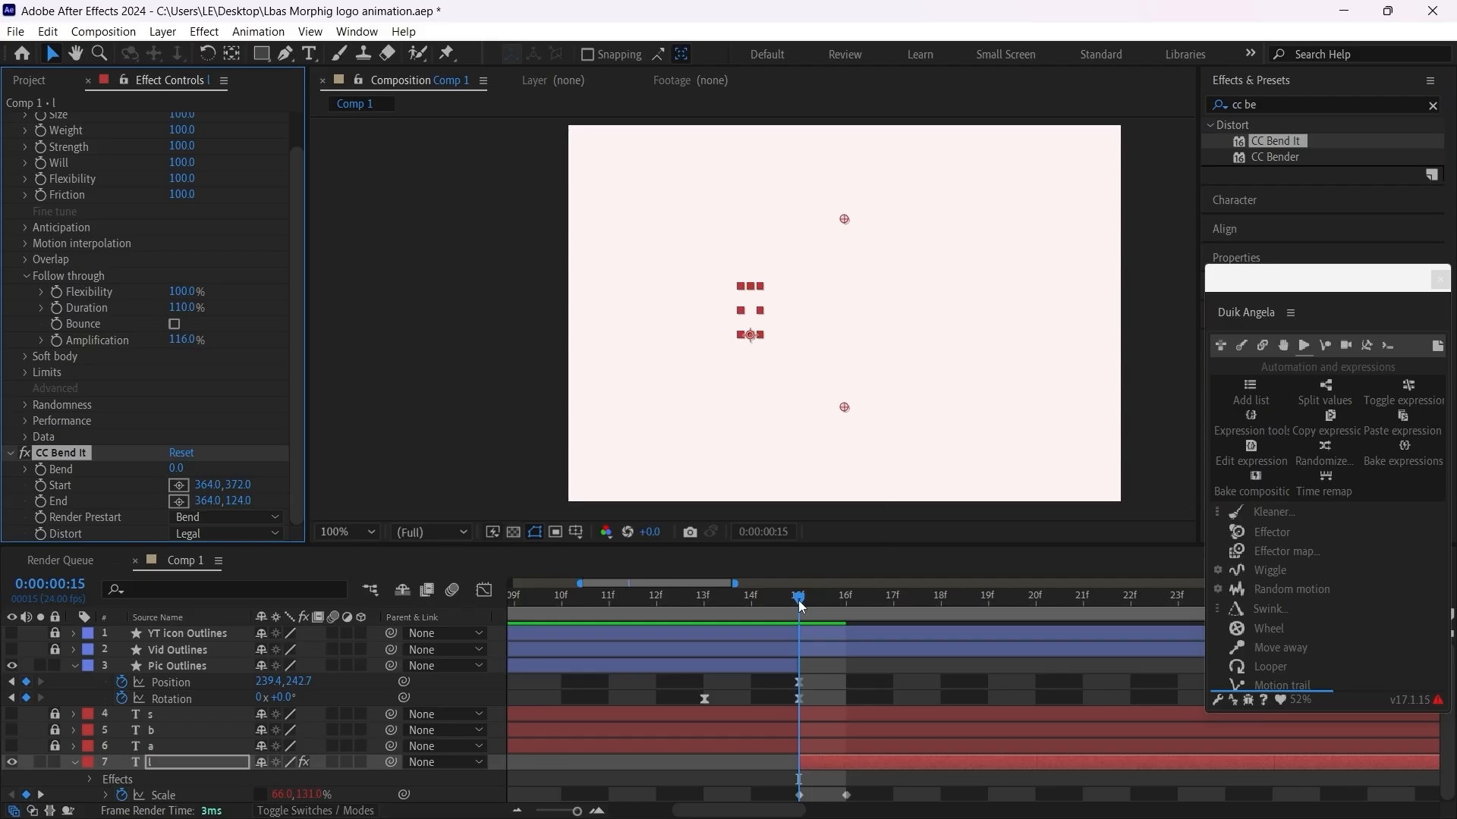
Step: At 0:00:01:14, place CC Bend It's Start point just below the L at 240, 284 and its End point above it at 243, 201
click(845, 606)
drag(857, 607, 949, 636)
scroll(873, 702, down, 3)
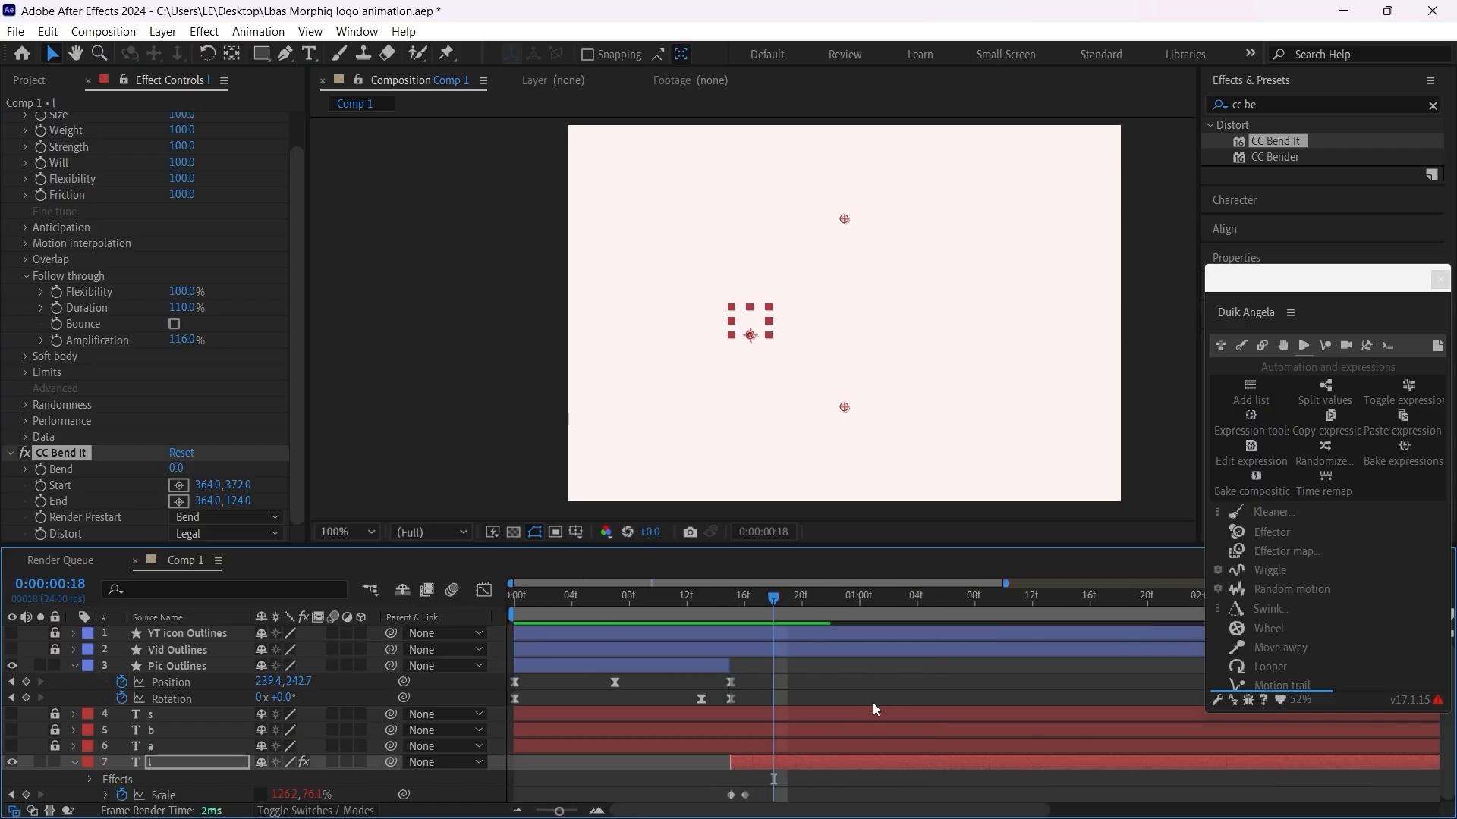
drag(819, 600, 1063, 607)
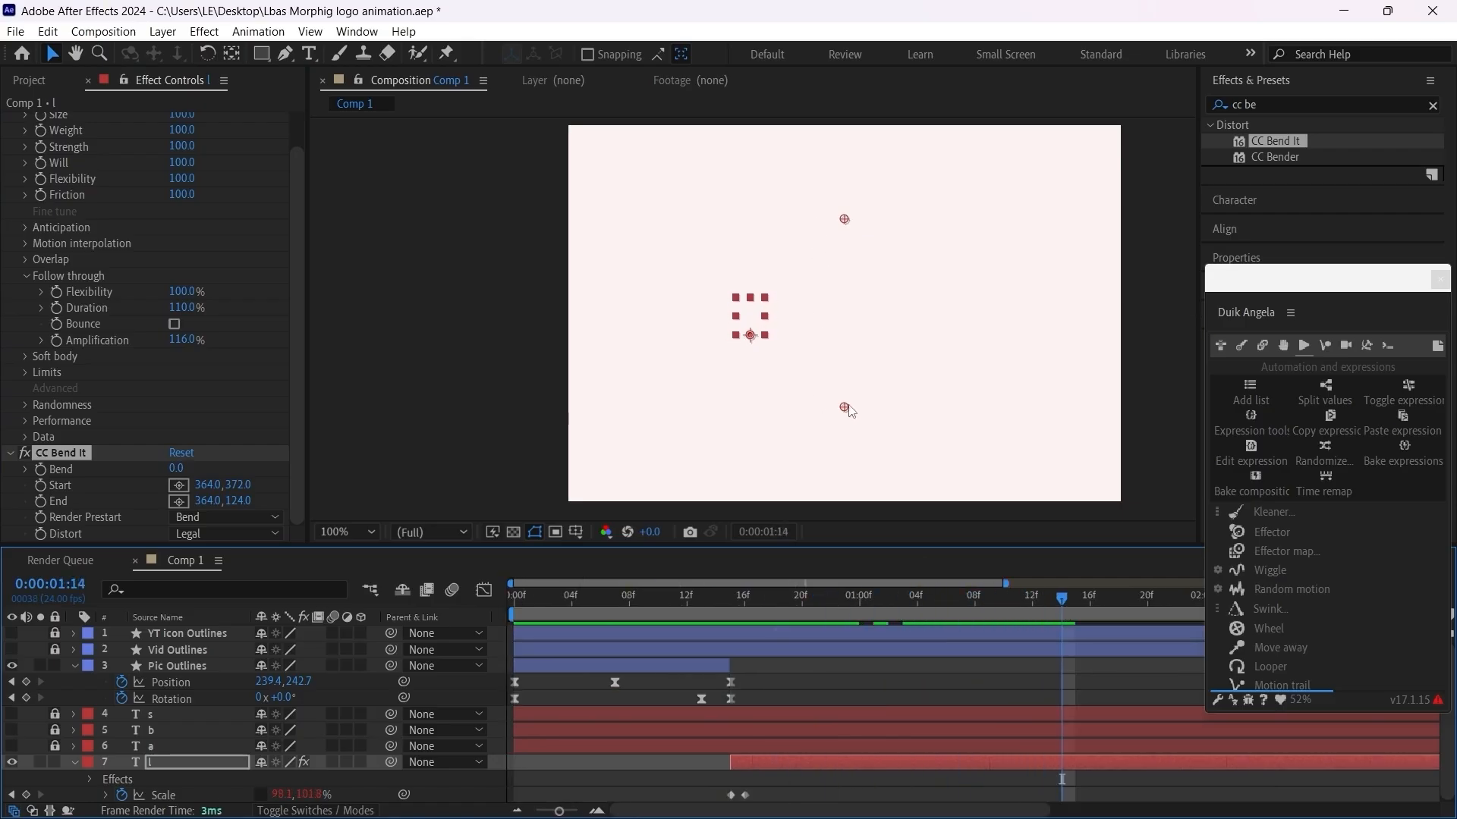
drag(844, 407, 753, 345)
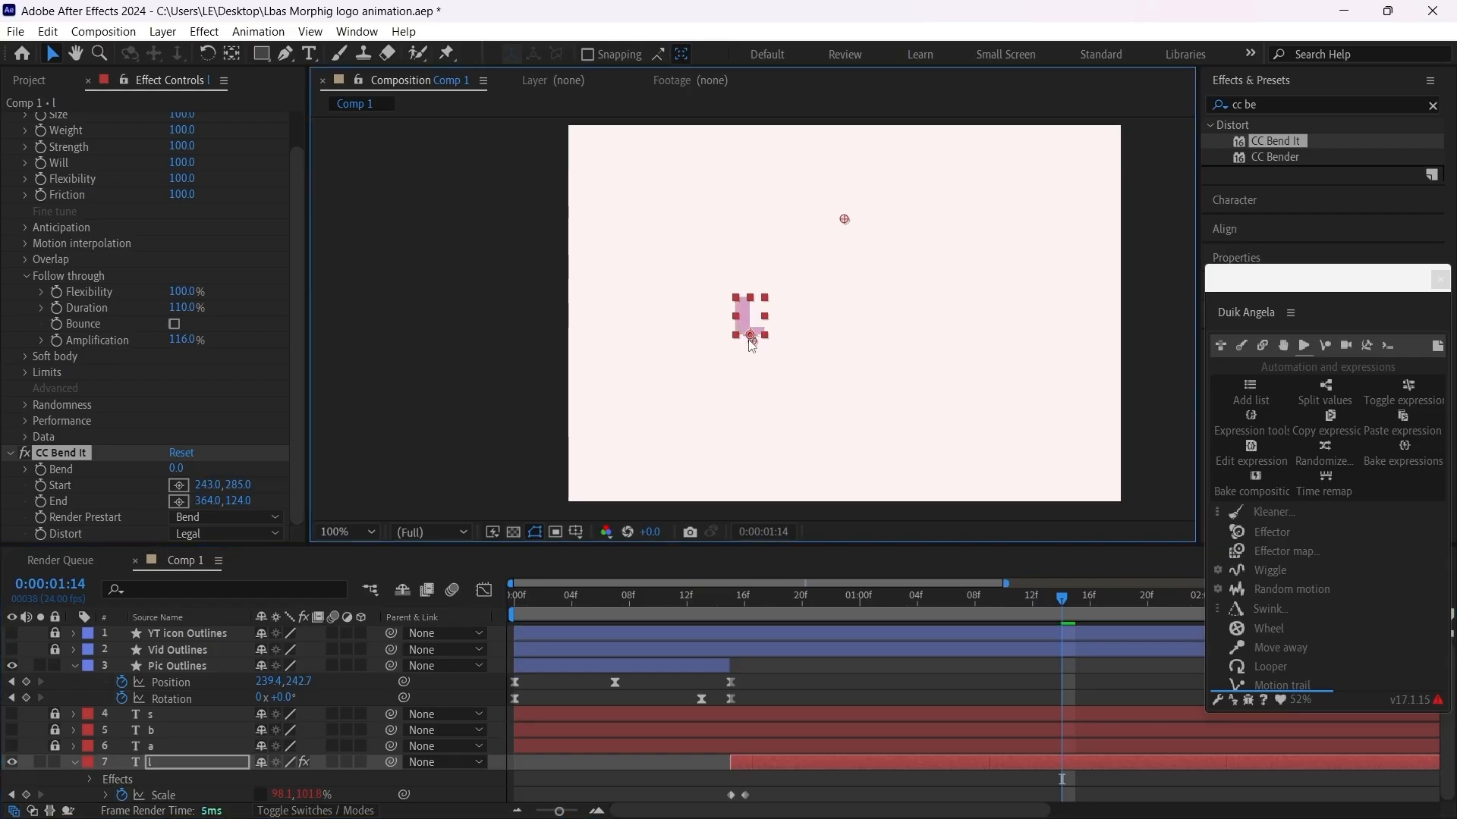
drag(844, 219, 752, 281)
scroll(735, 333, up, 2)
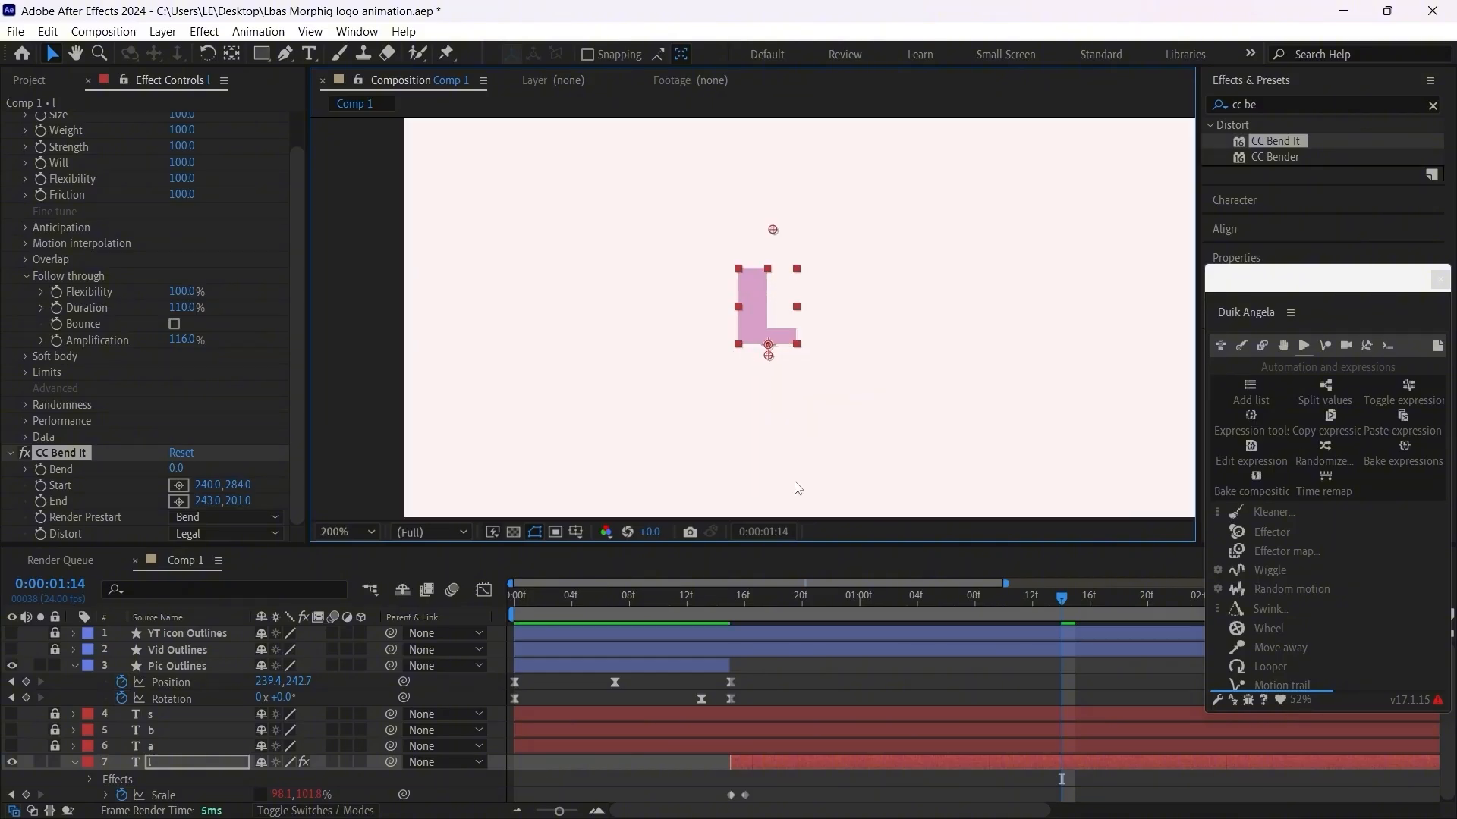
Step: Keyframe CC Bend It's Bend at frame 15 with a value of -25
drag(769, 596, 729, 599)
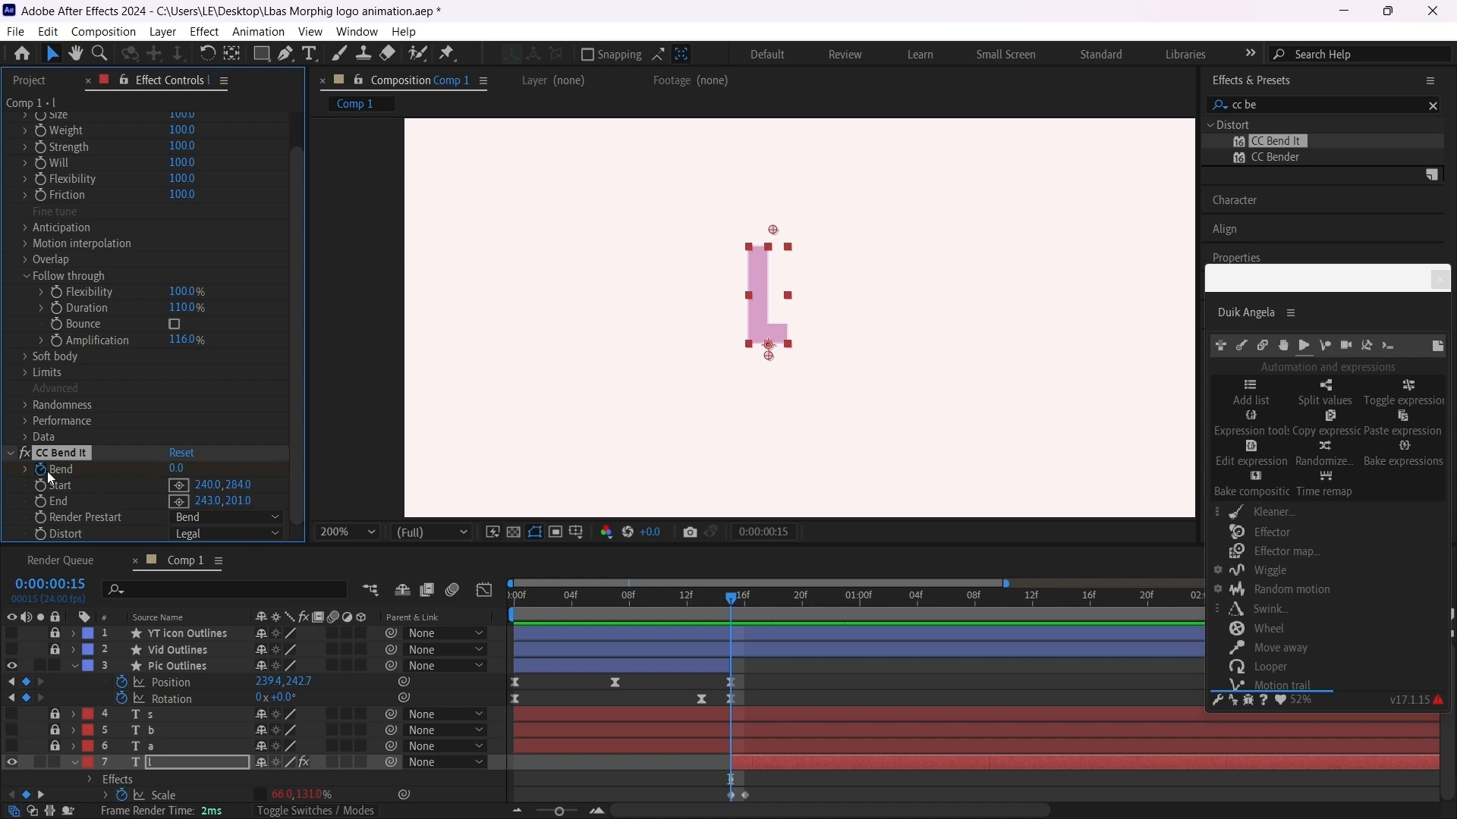
click(792, 765)
key(u)
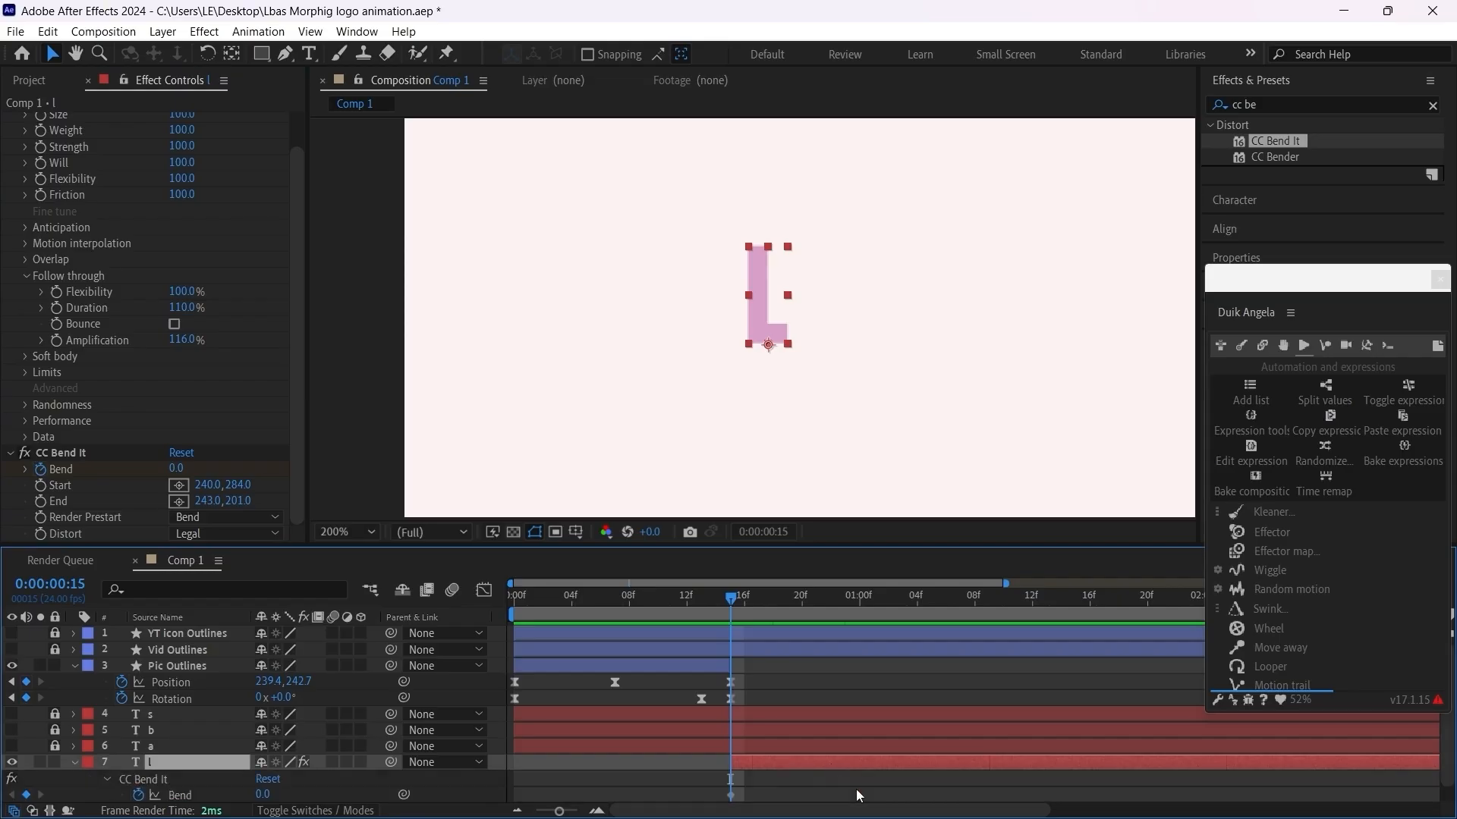
key(u)
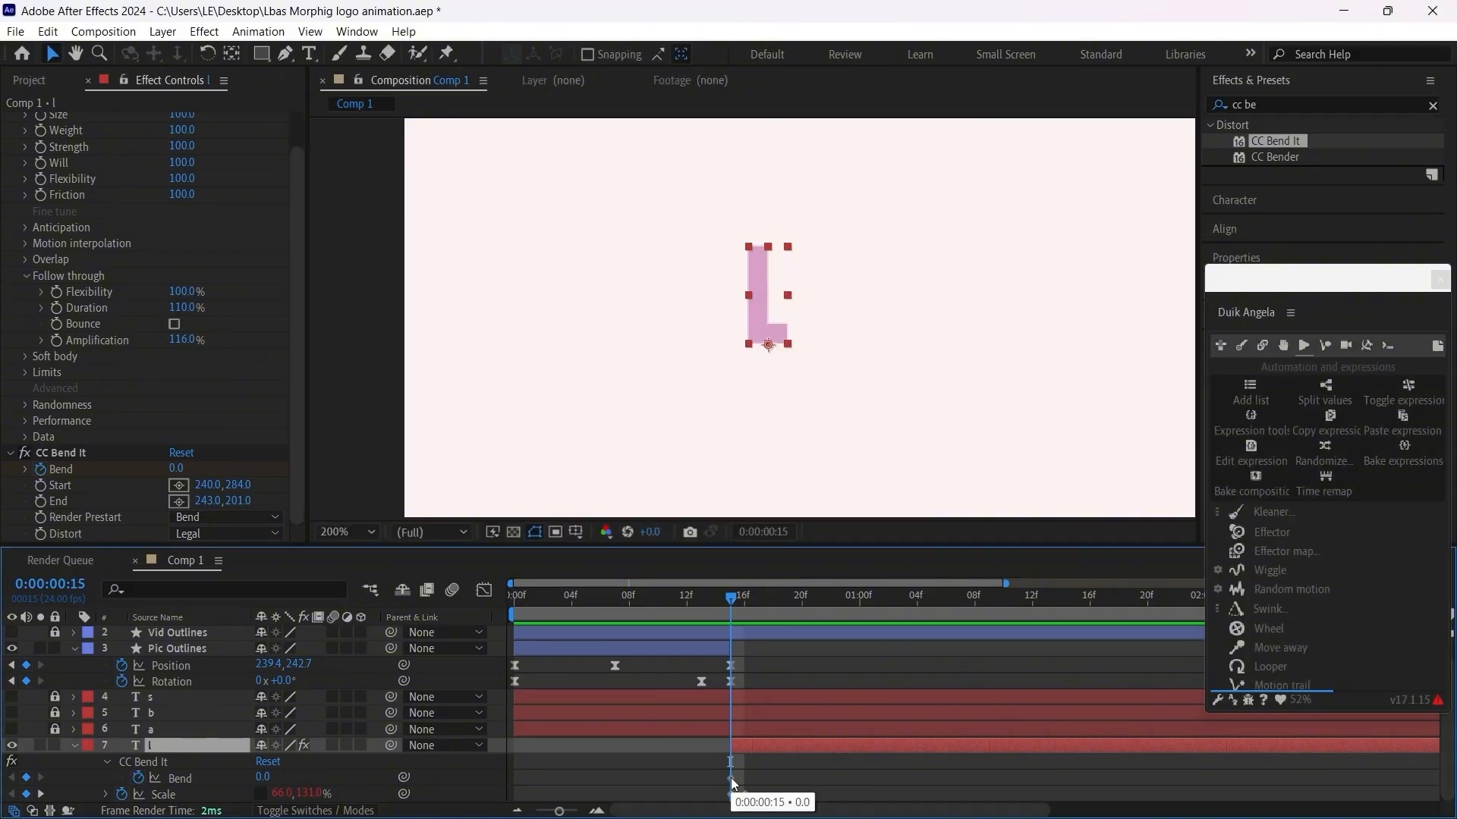
click(731, 778)
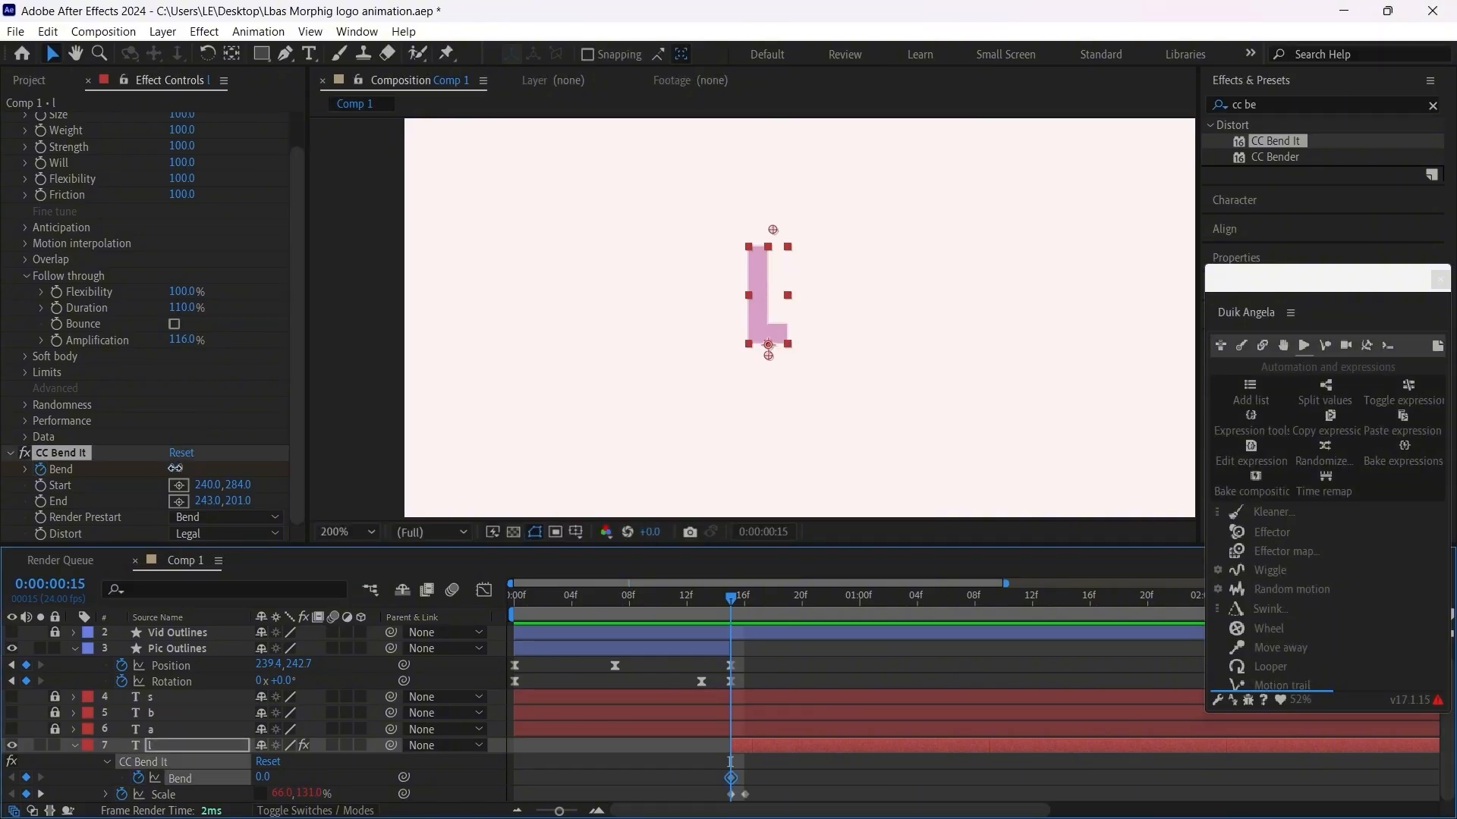
drag(178, 470, 151, 469)
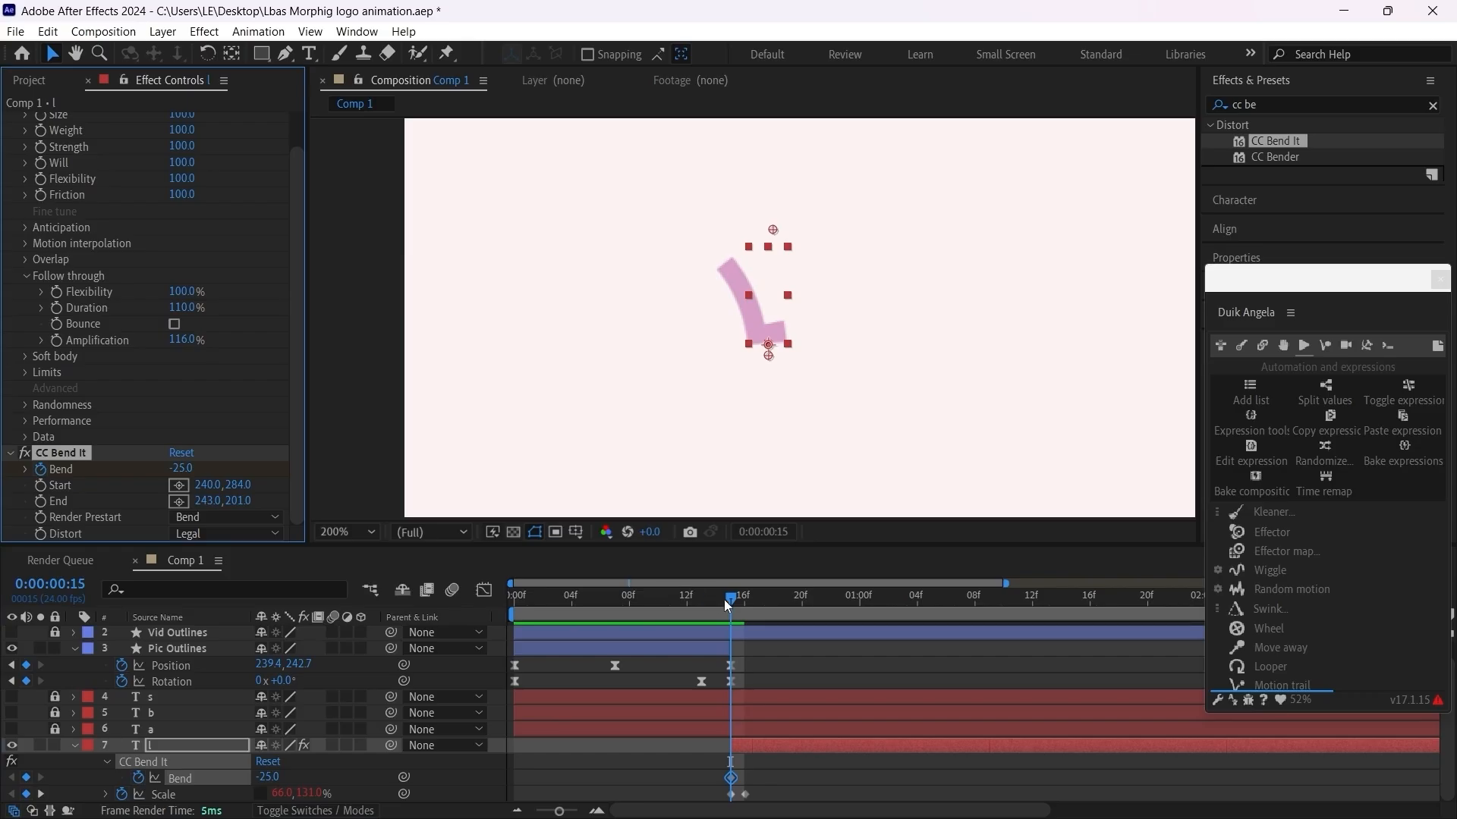
Step: Add a Bend keyframe of 0 at frame 16
drag(729, 599, 745, 599)
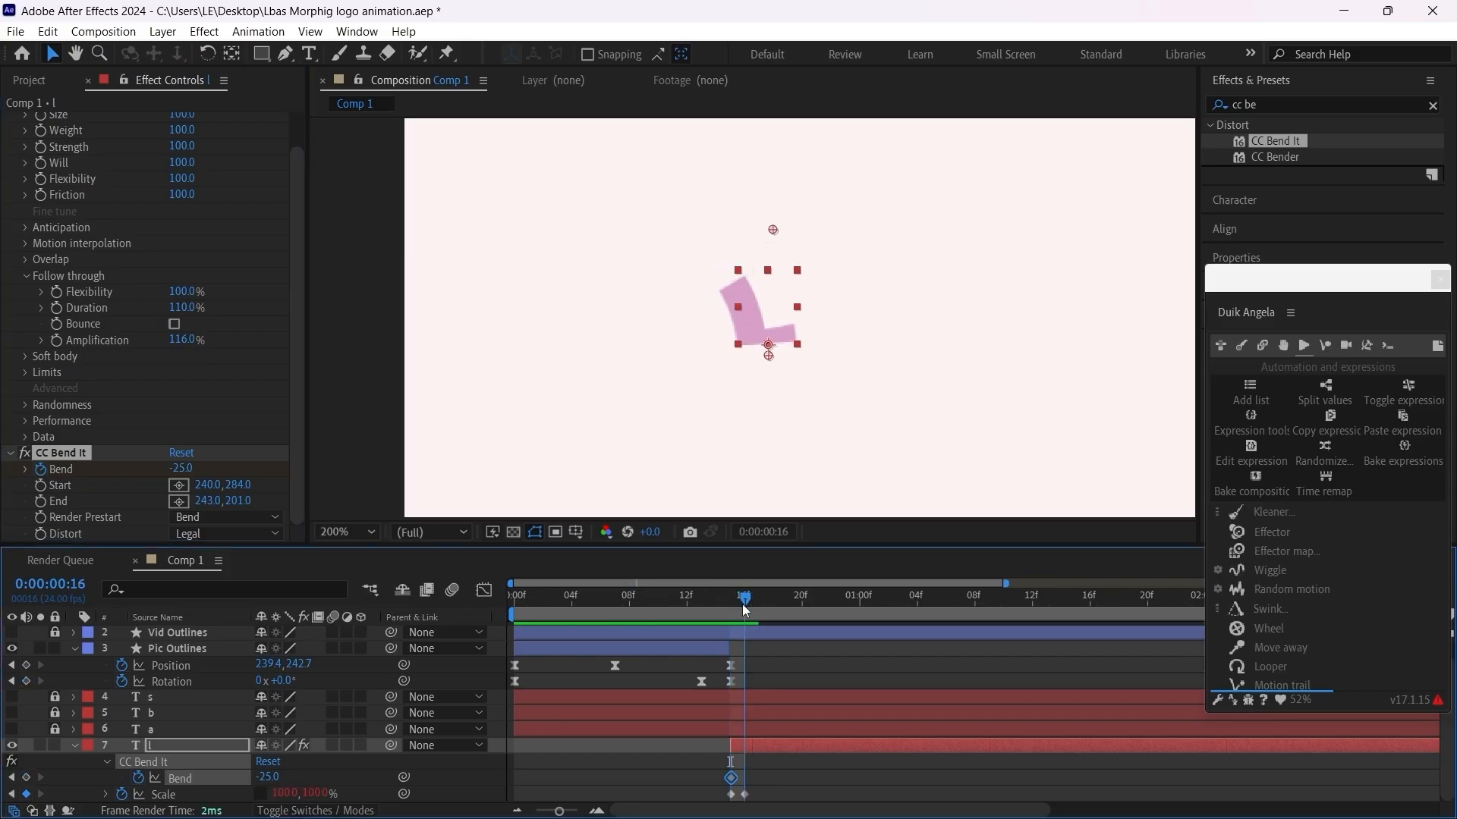
click(181, 468)
text(0)
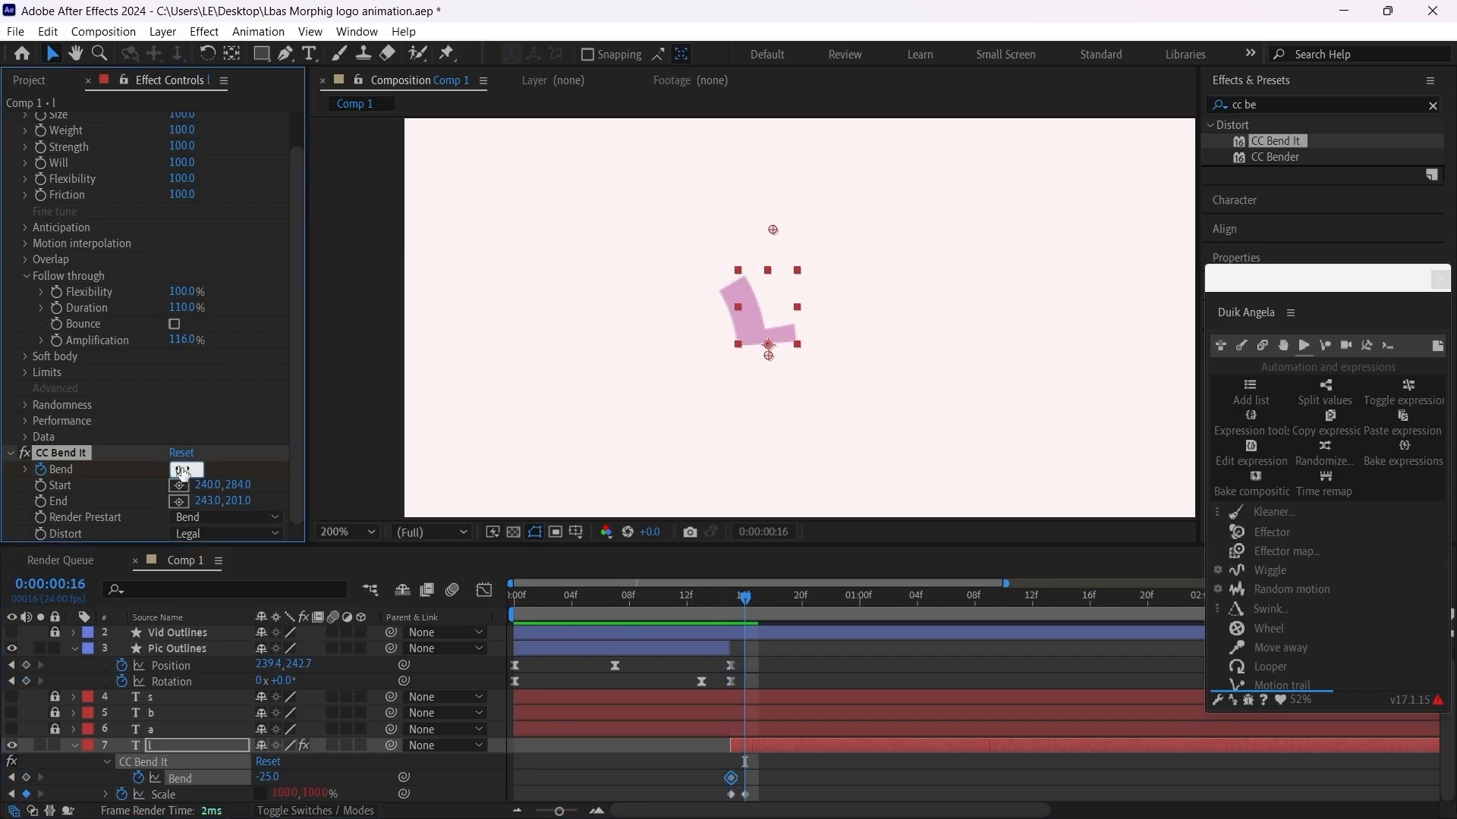
key(Return)
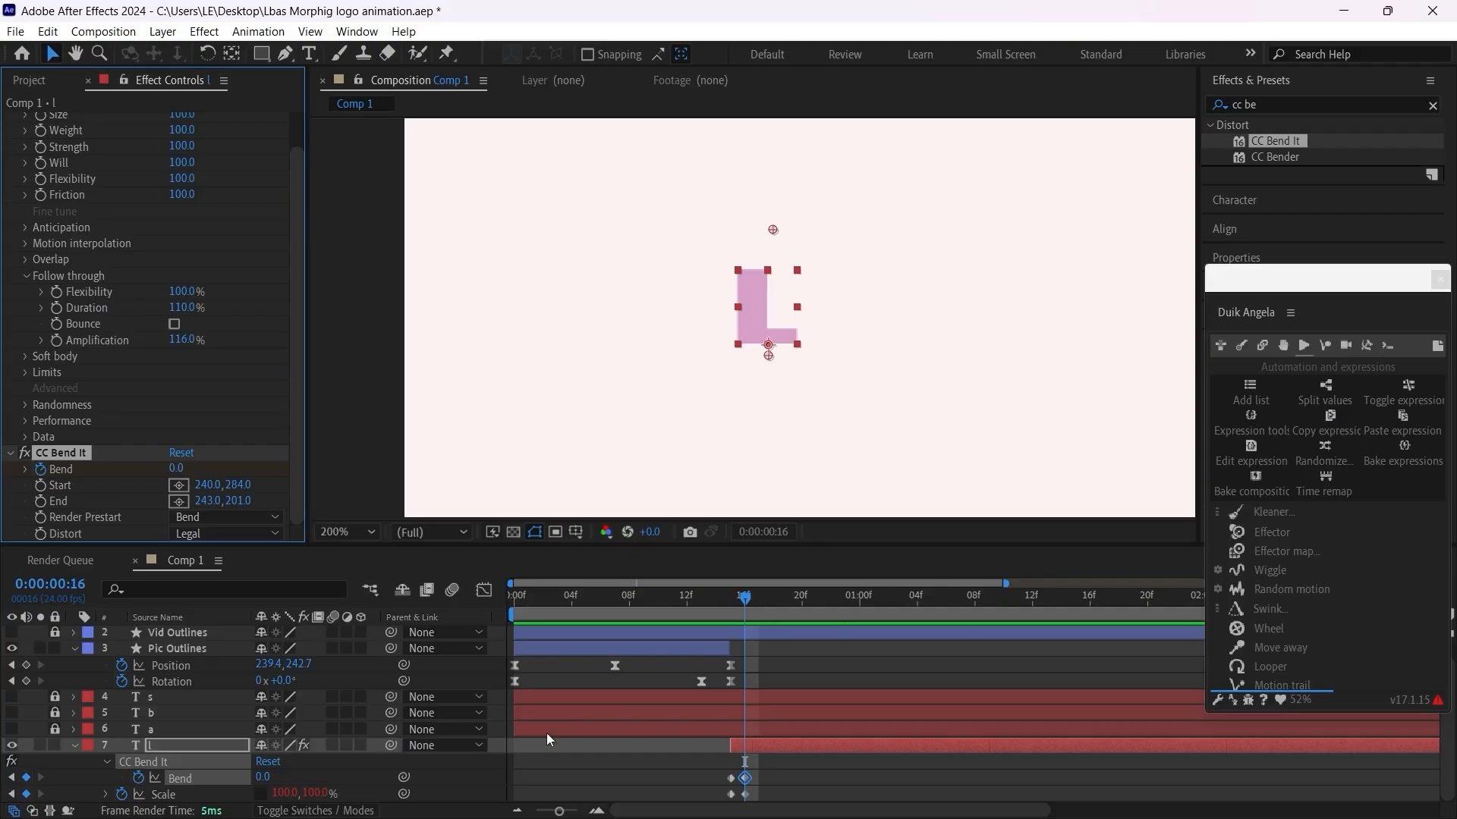
Step: Apply Duik's Kleaner preset Bounce (follow through only) to both Bend keyframes of the letter l layer
alt+scroll(572, 752, up, 3)
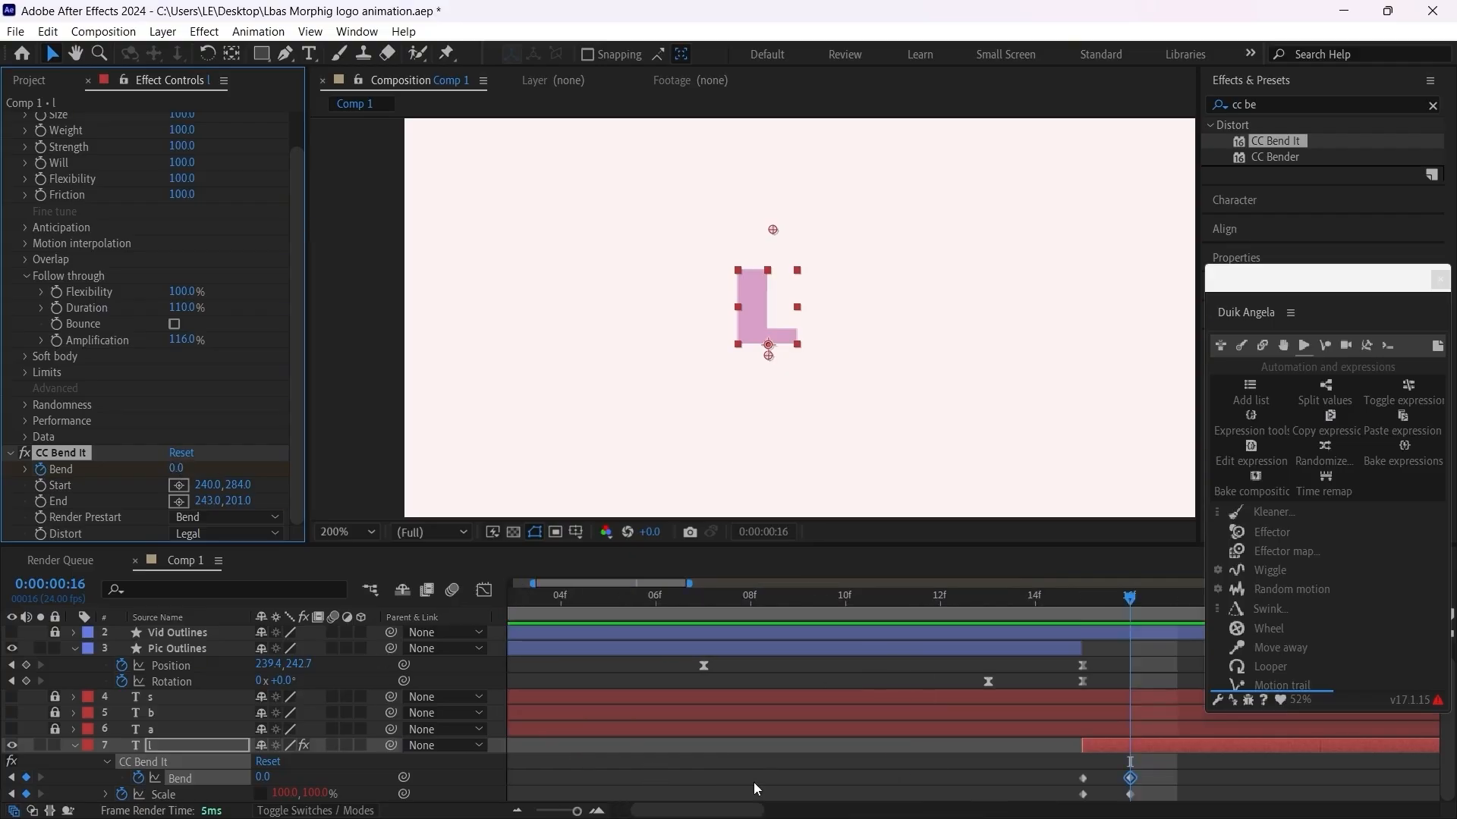
drag(1174, 757, 1053, 784)
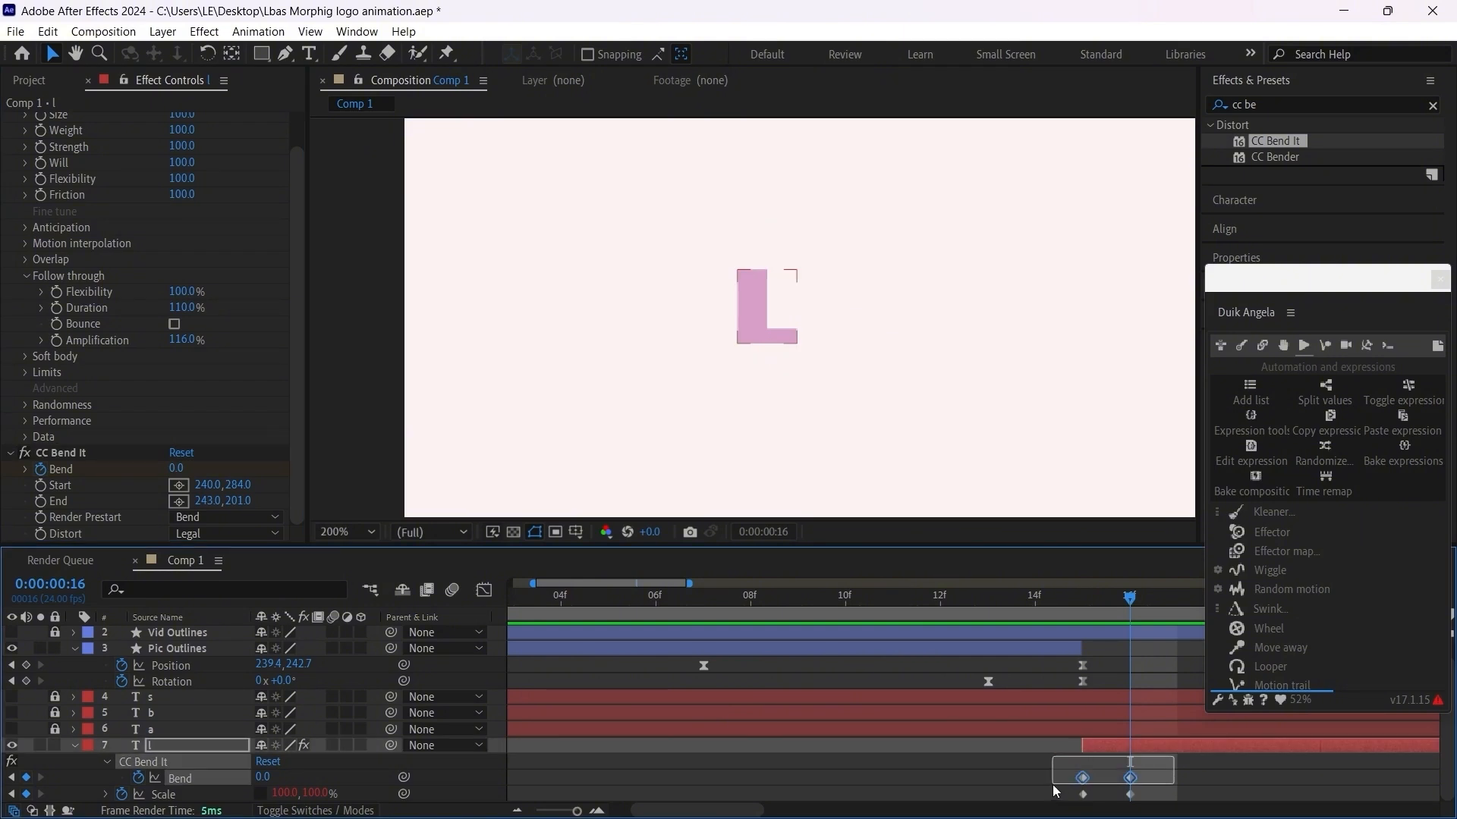
click(1218, 513)
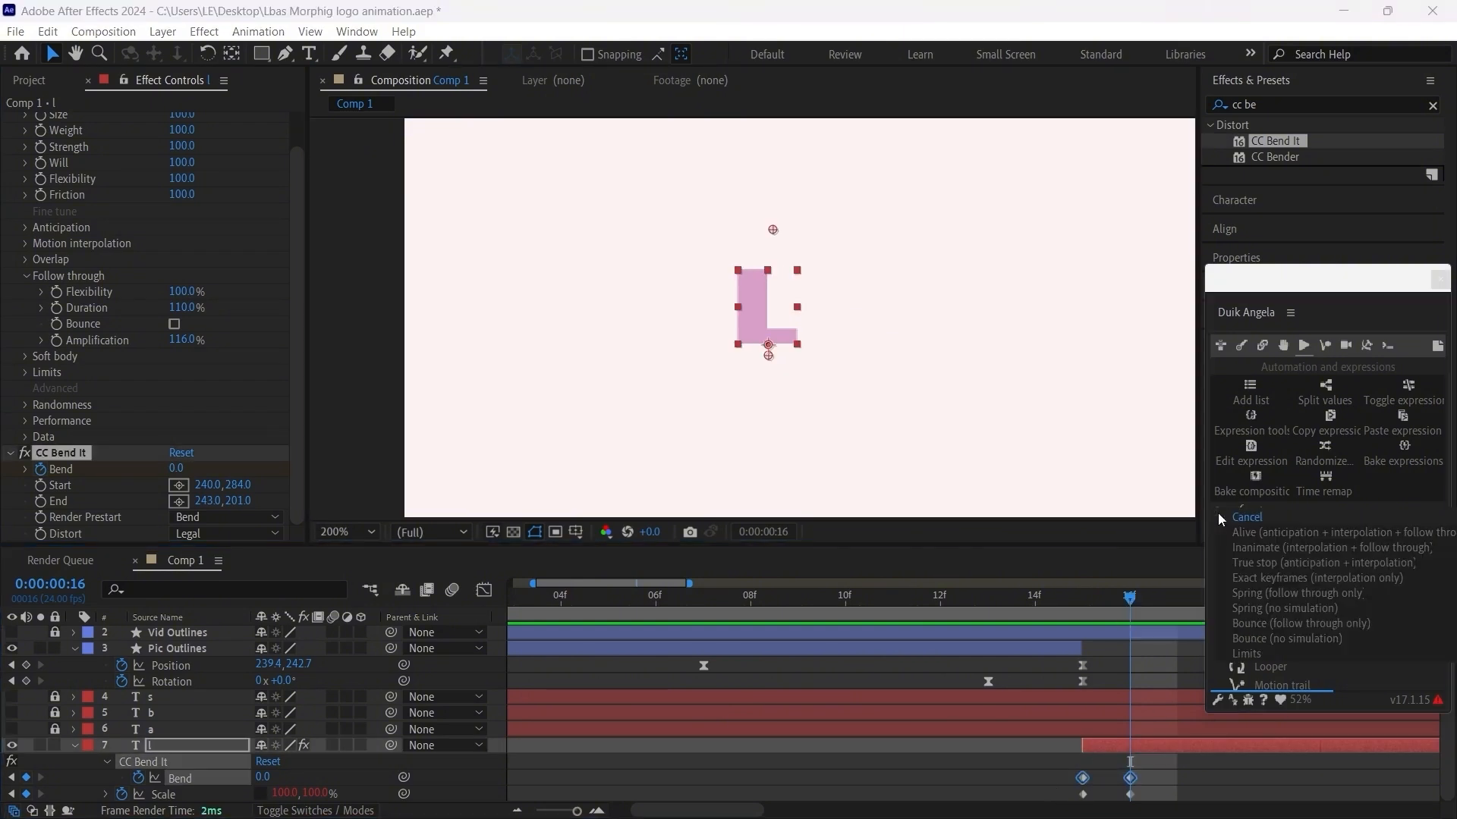
click(1327, 625)
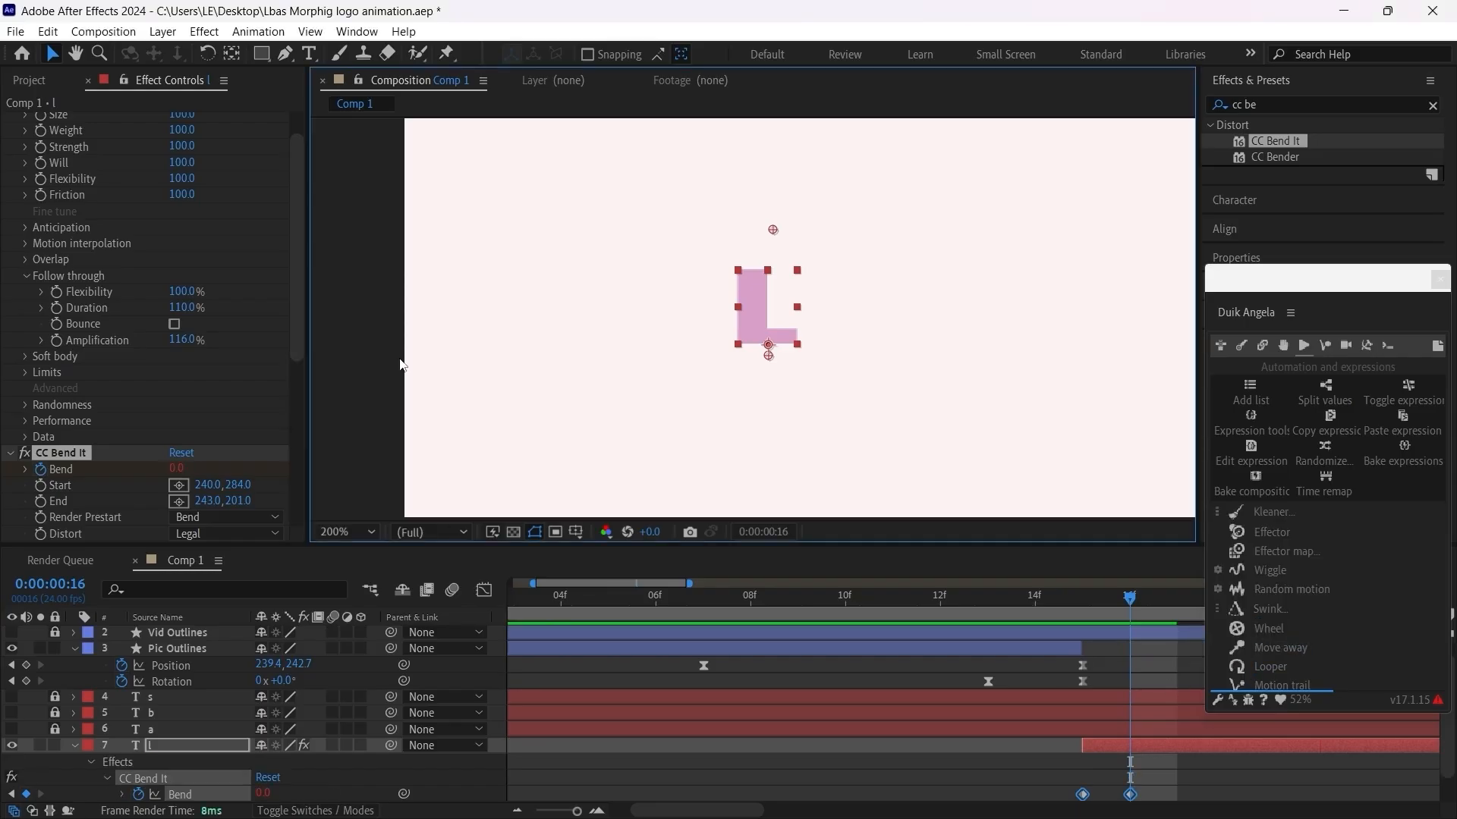
Step: Set the Follow through Amplification to 128% in the Kleaner effect that controls CC Bend It on the letter l layer
drag(302, 303, 317, 443)
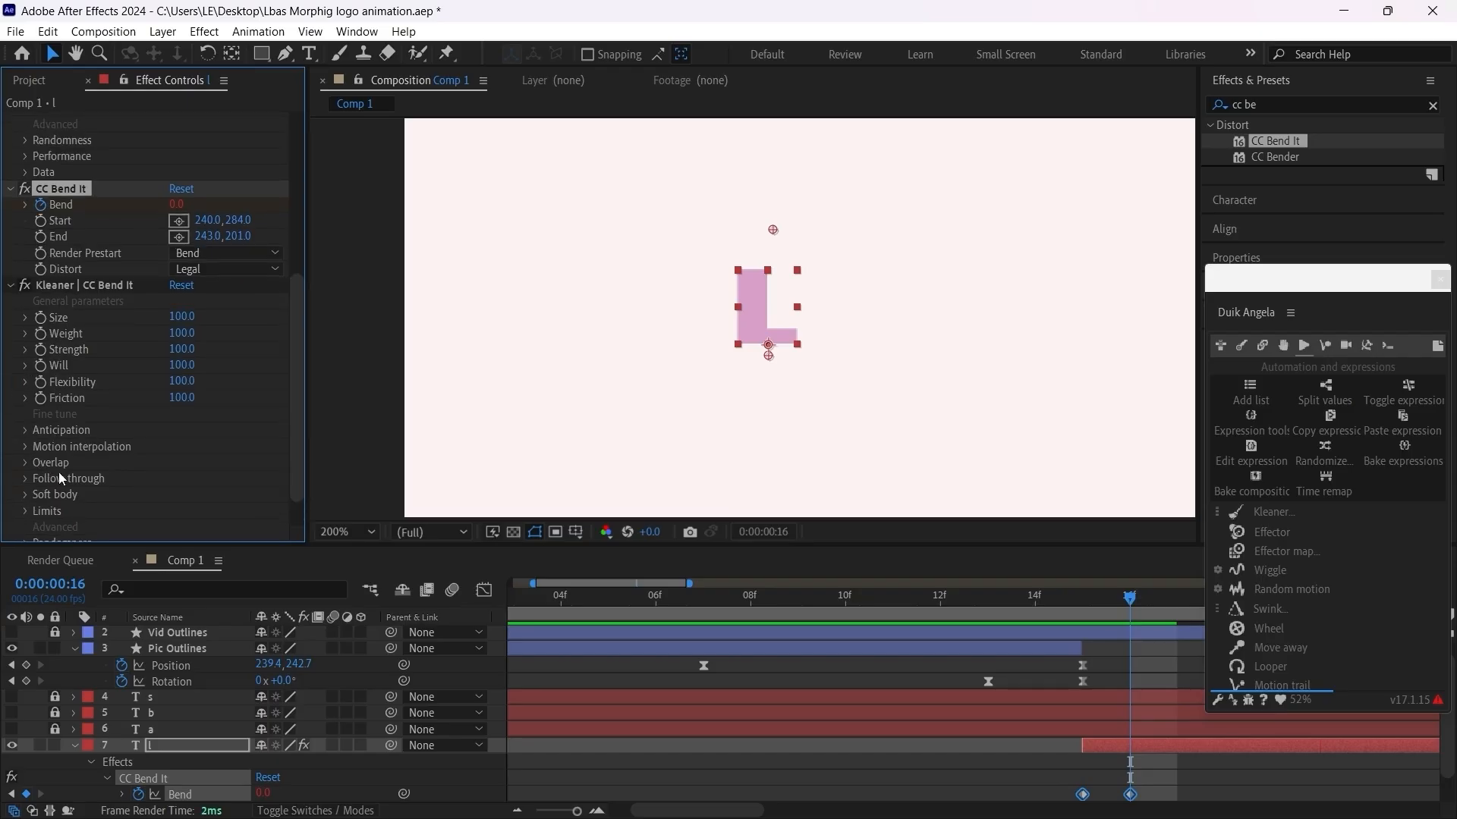
click(24, 478)
click(175, 519)
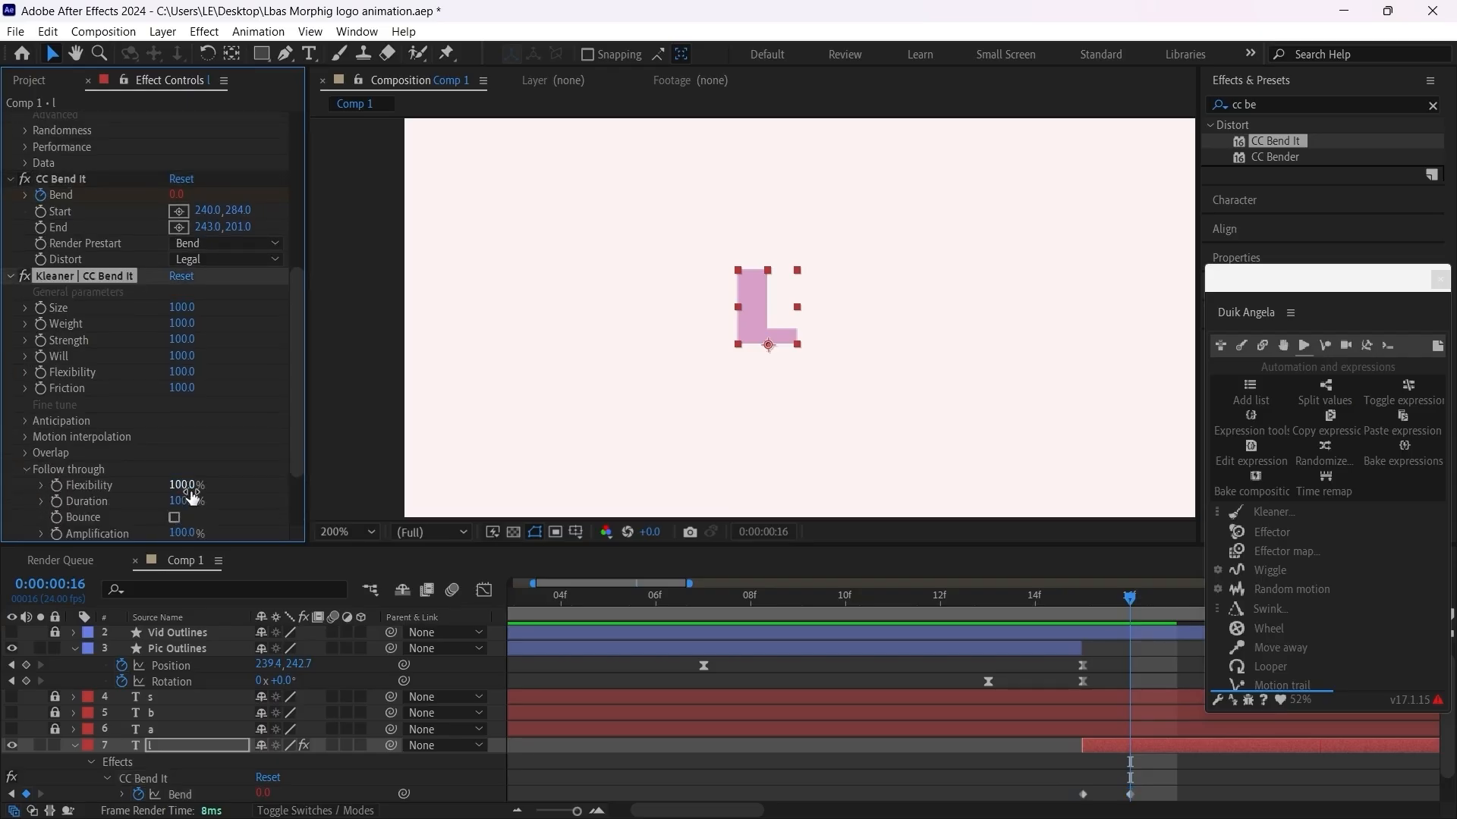
scroll(190, 516, down, 1)
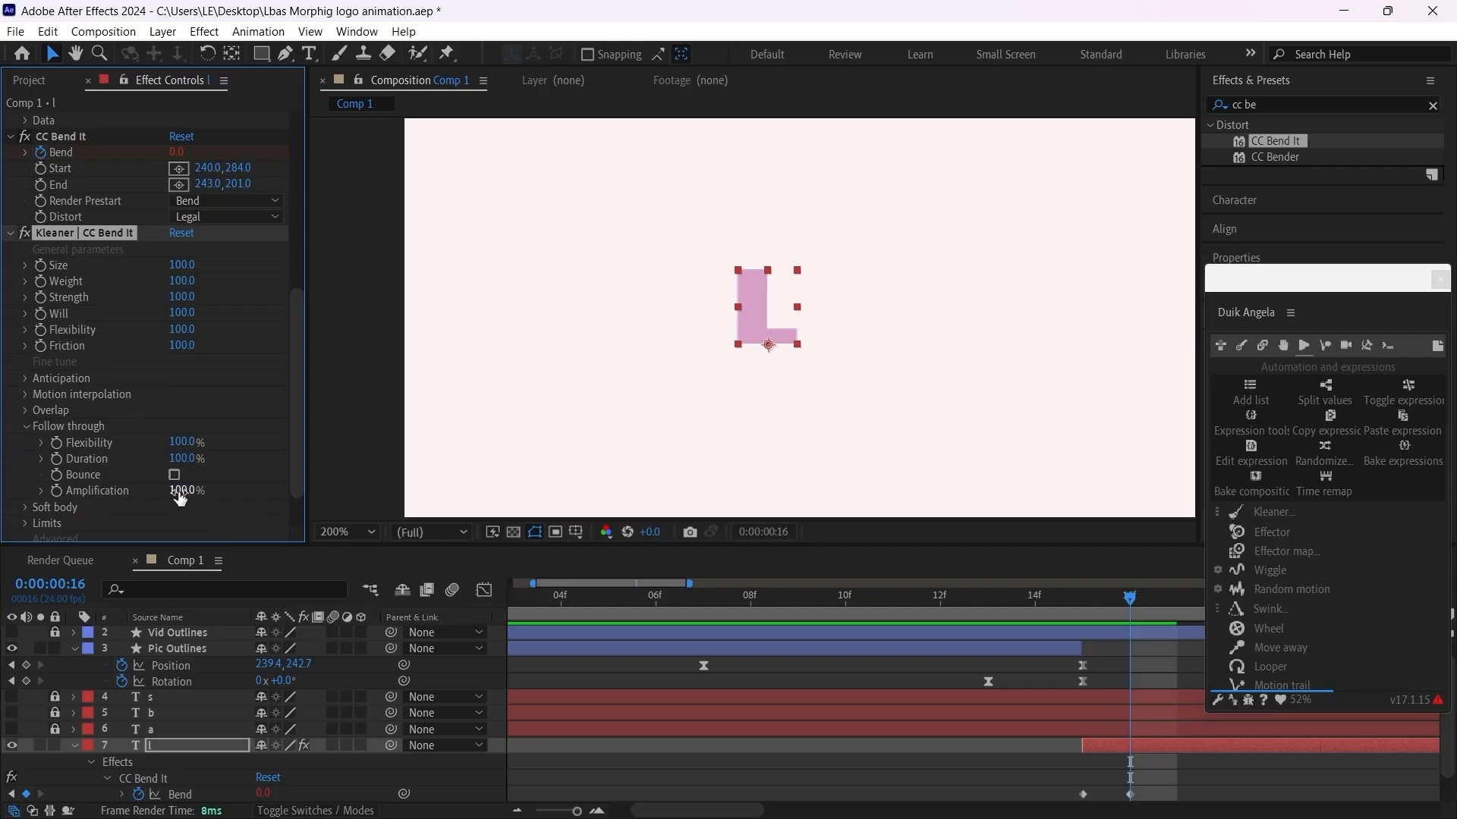
drag(180, 497, 196, 491)
drag(203, 490, 202, 490)
scroll(958, 670, down, 1)
scroll(1115, 691, up, 1)
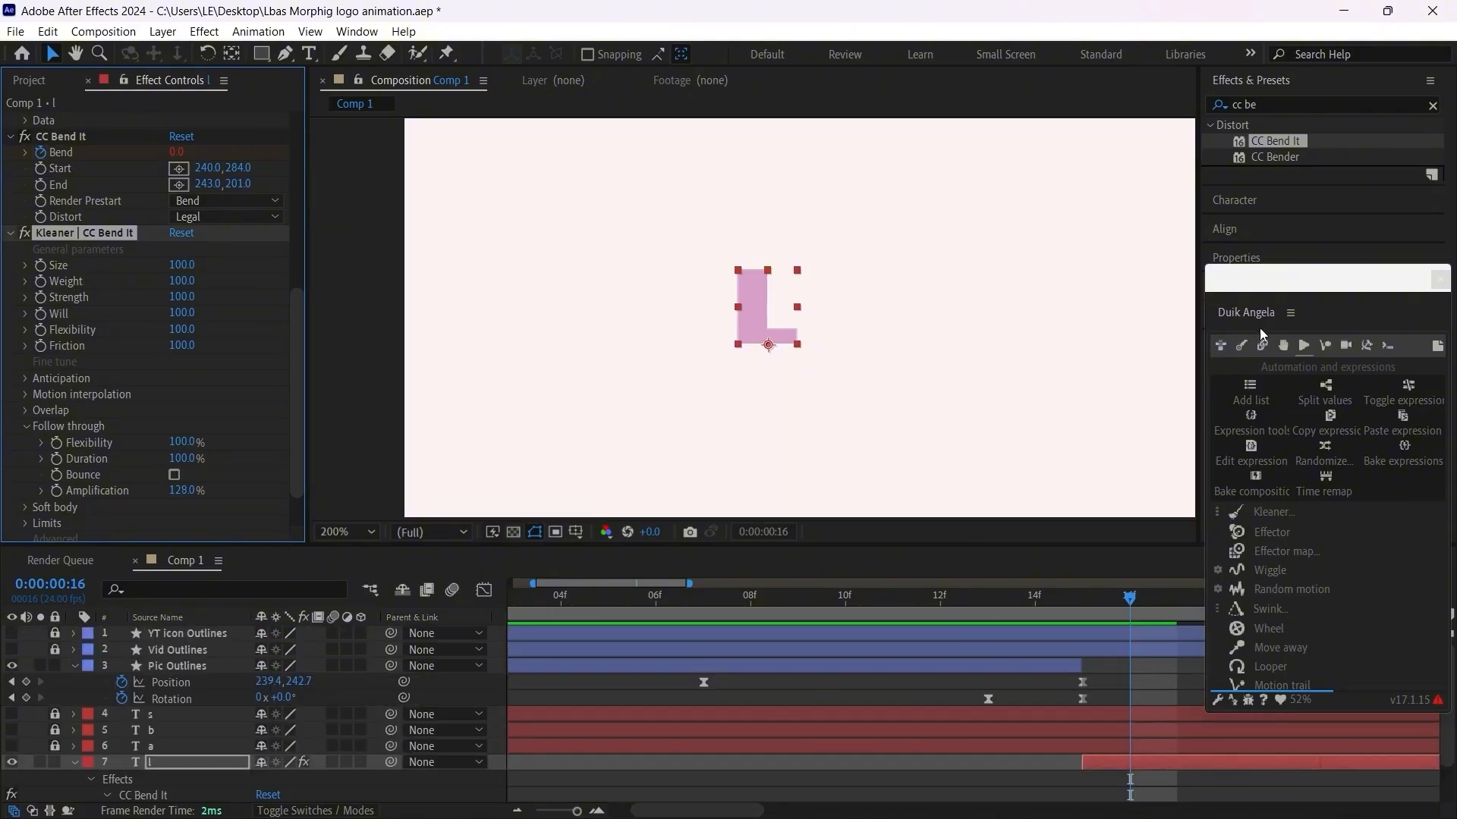
Step: Shift both Scale keyframes of the letter l layer one frame earlier, to frames 14 and 15, and scrub through the icon-to-letter transition
drag(1303, 285, 1309, 122)
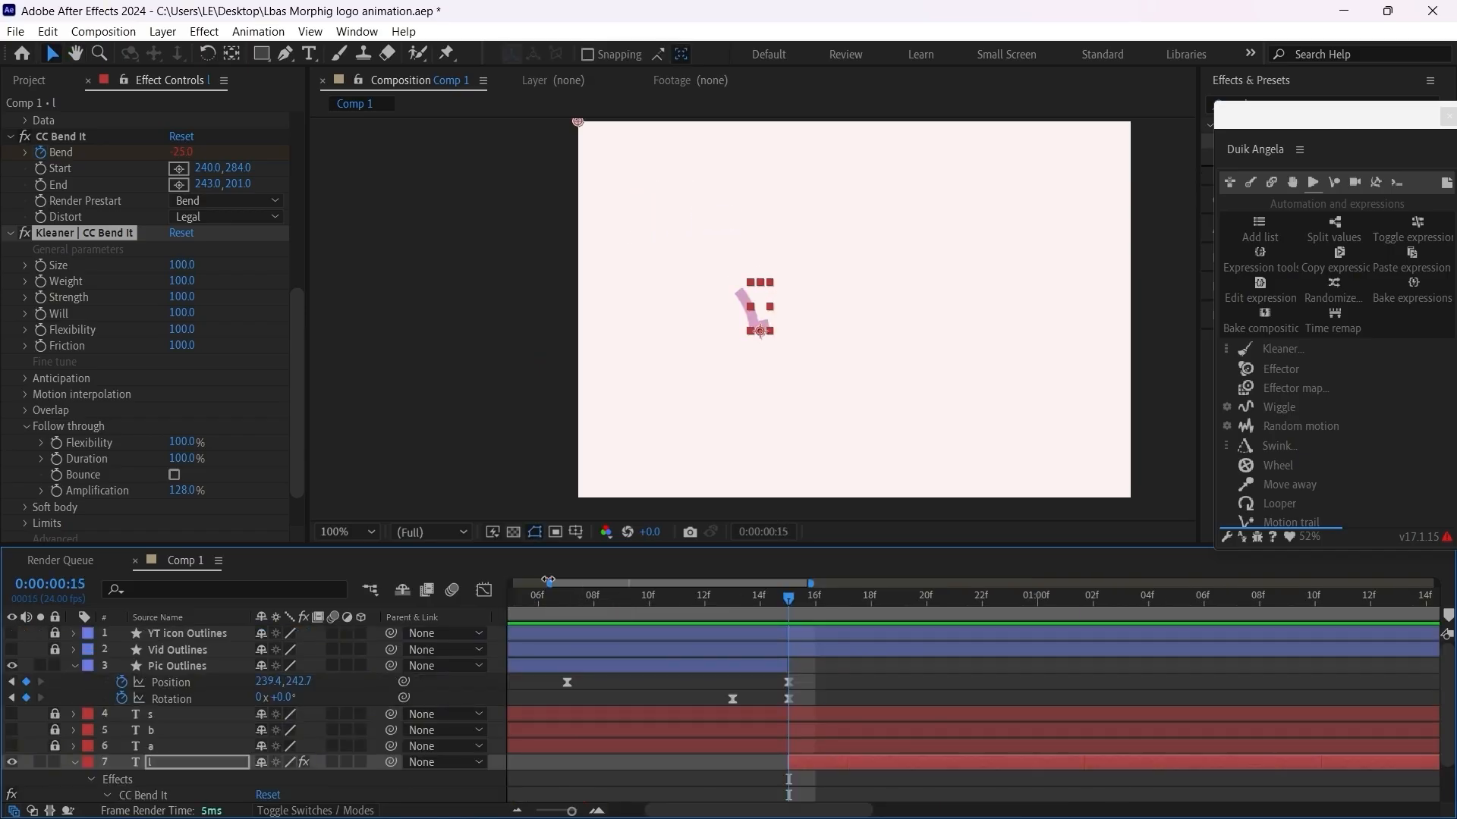
drag(544, 593, 776, 632)
drag(781, 611, 751, 621)
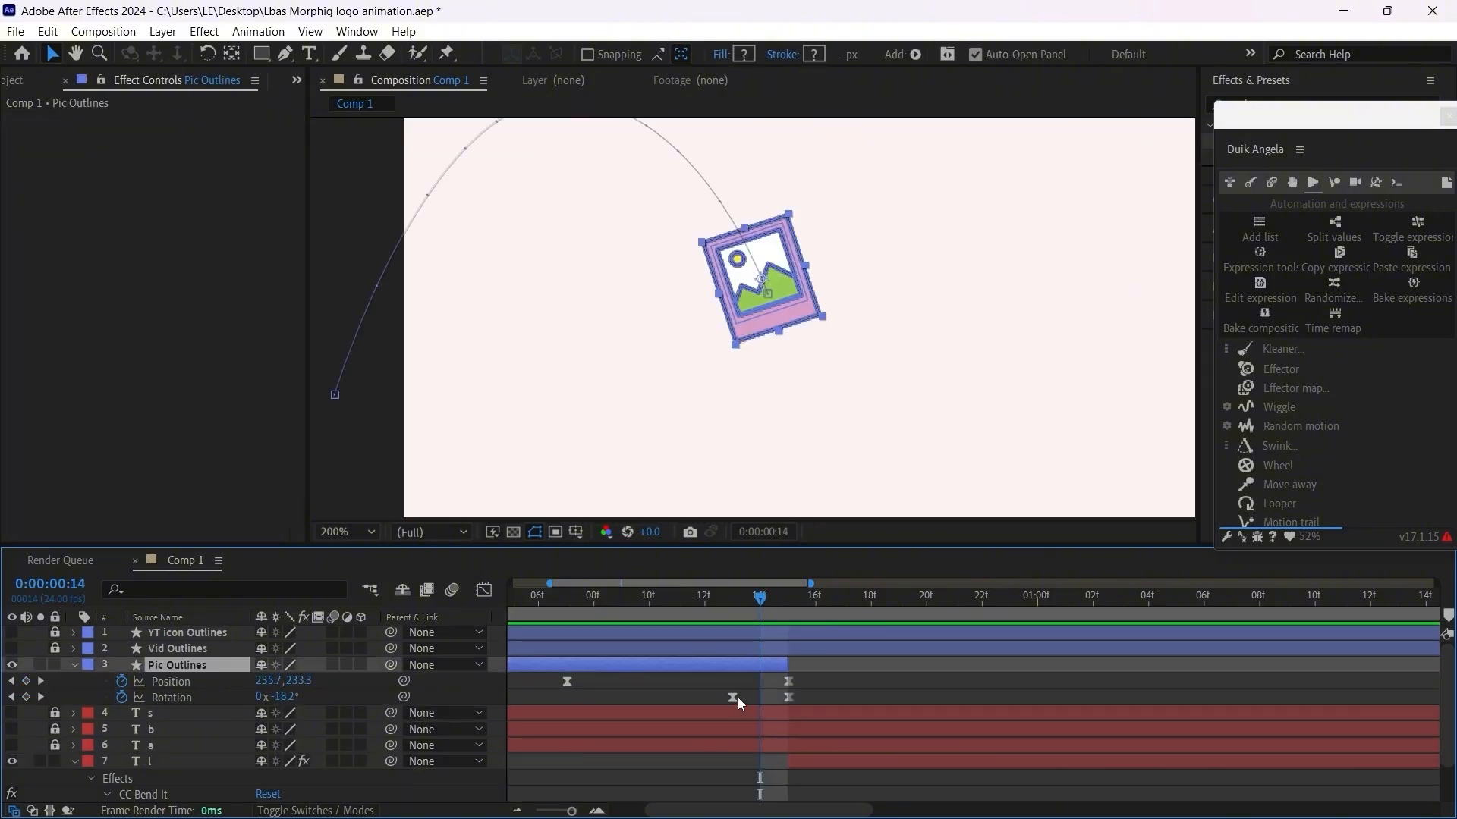
click(789, 755)
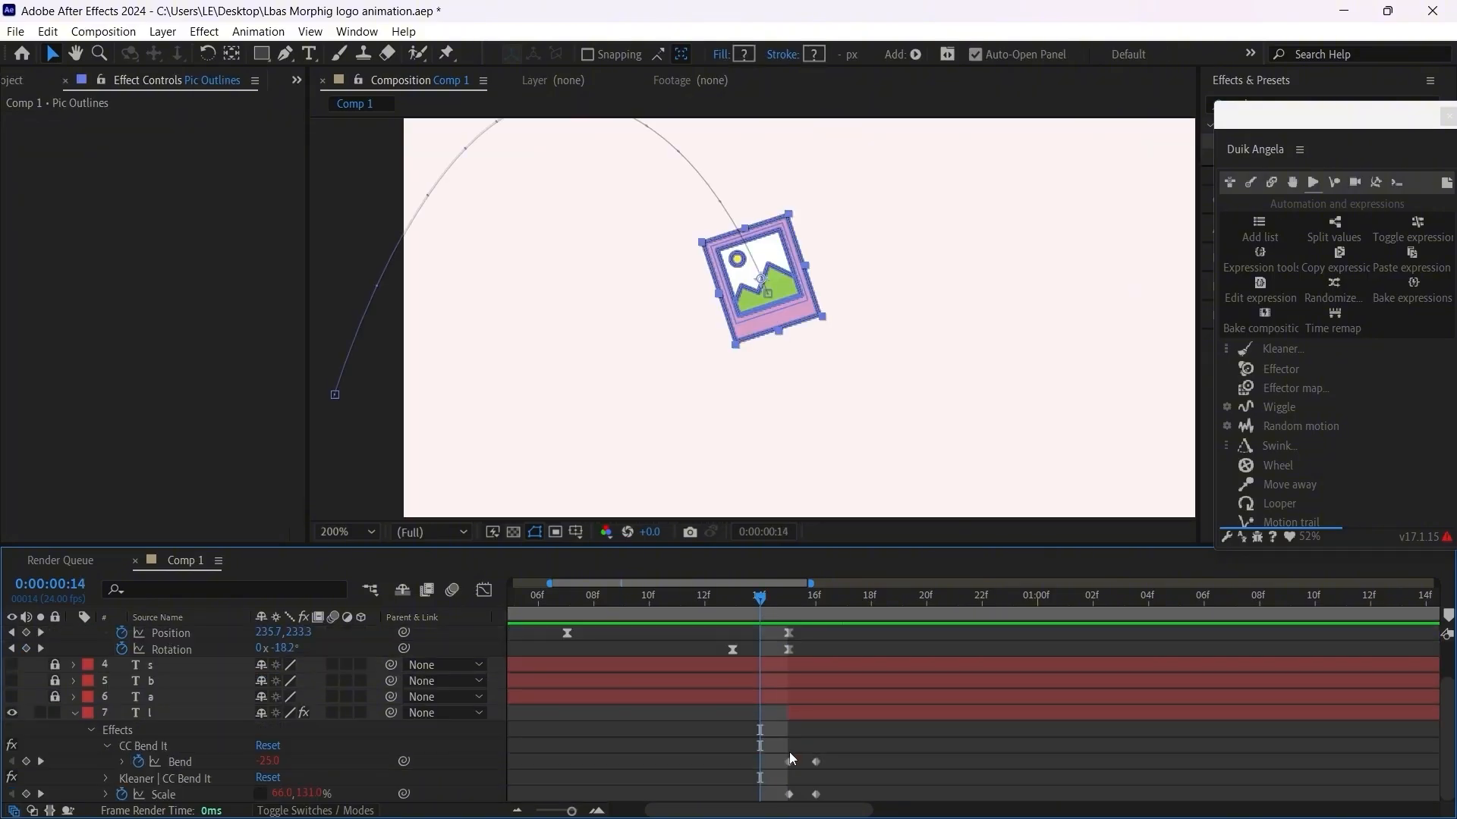
drag(769, 613, 779, 660)
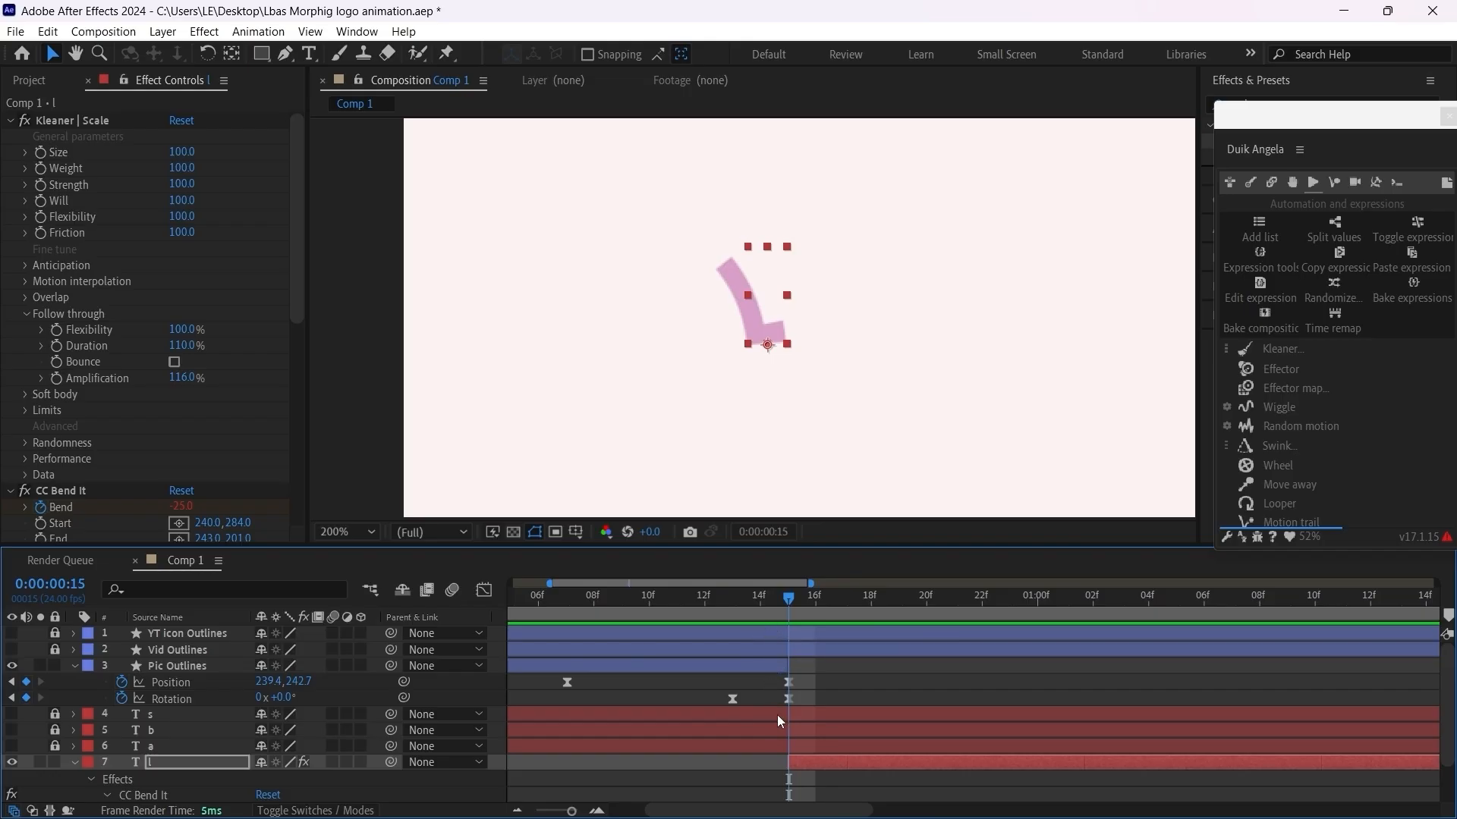
scroll(789, 728, down, 2)
drag(864, 777, 792, 799)
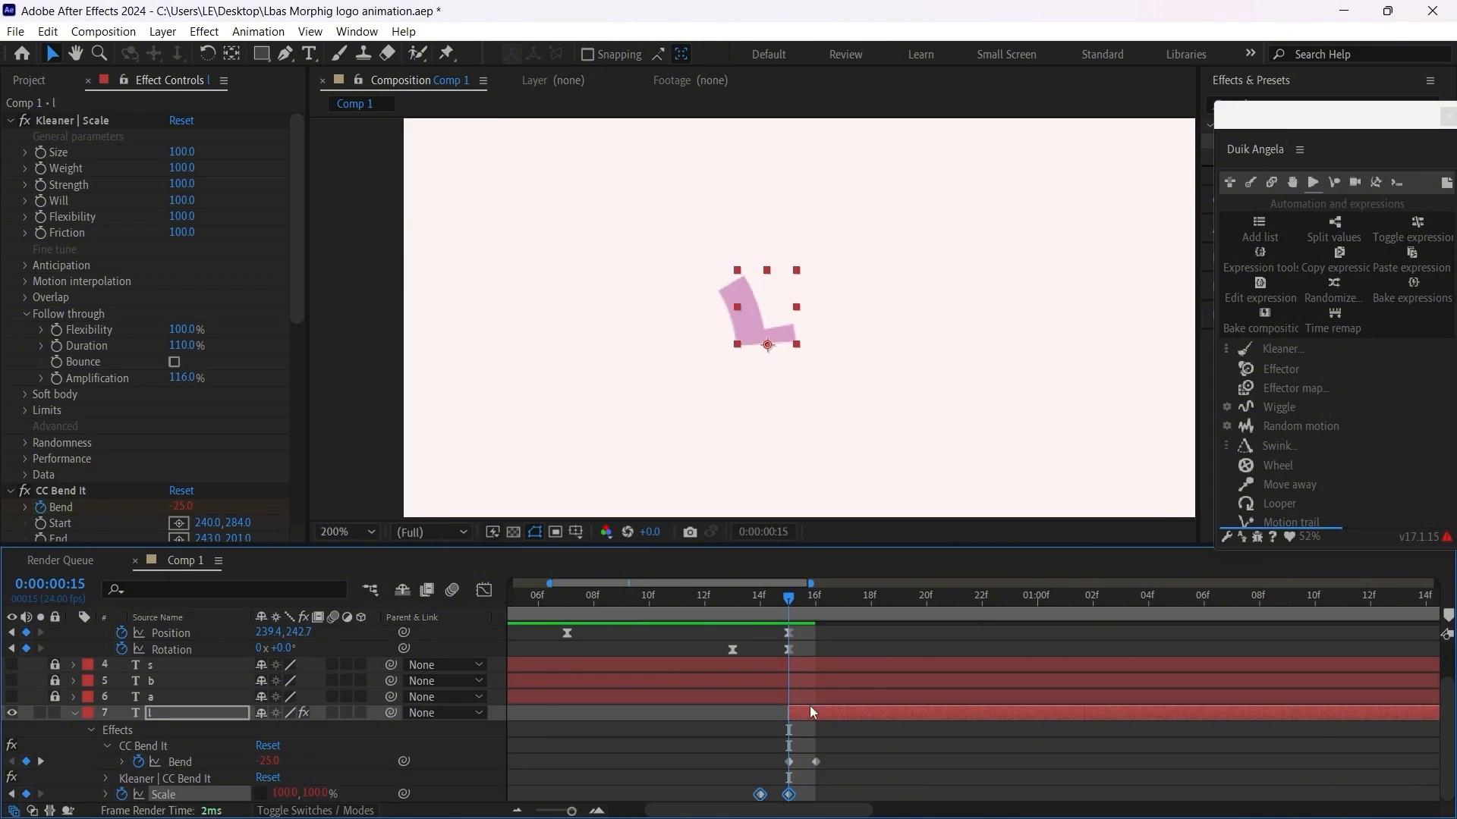
drag(789, 596, 1082, 667)
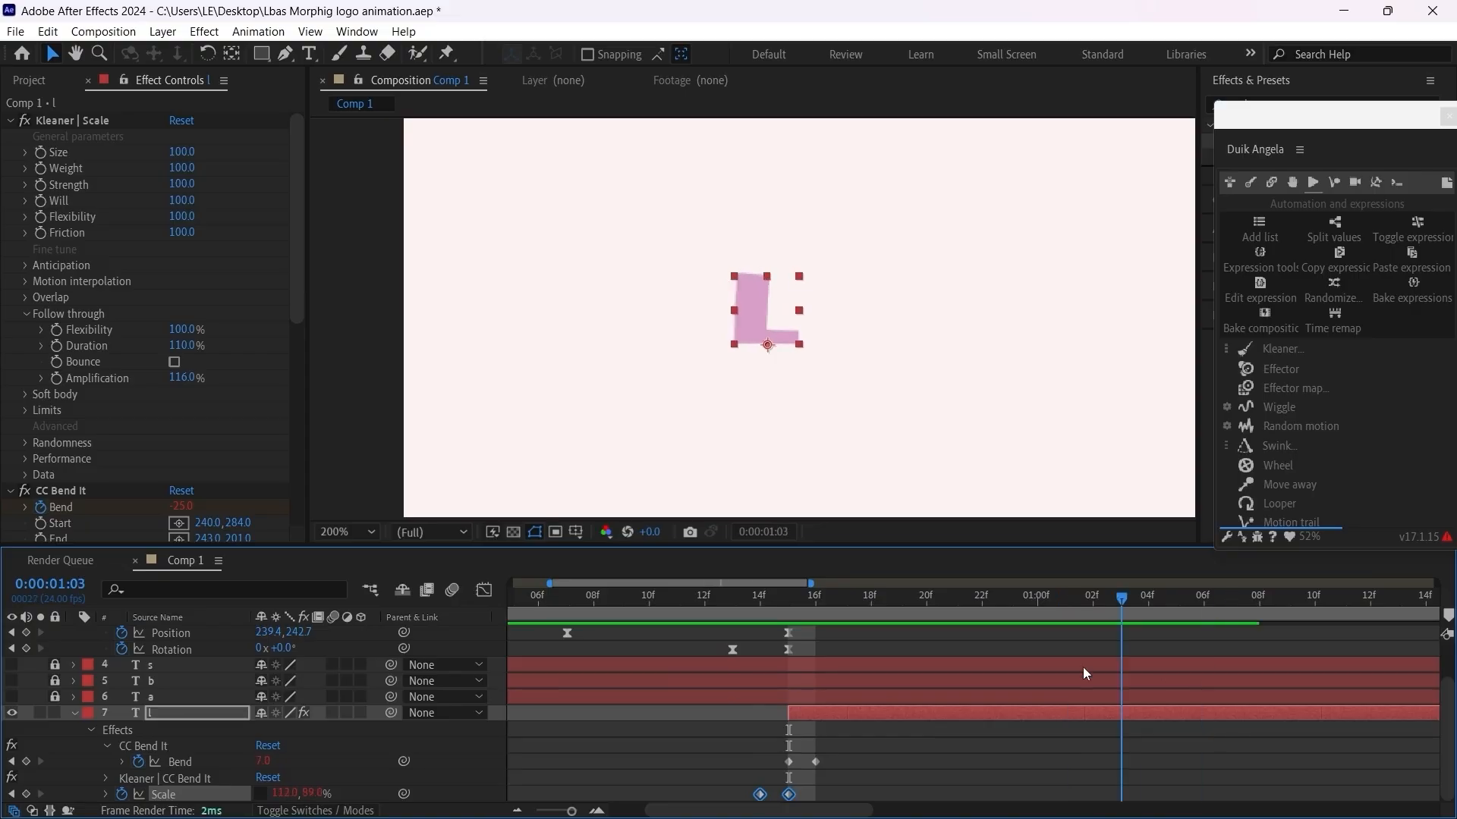
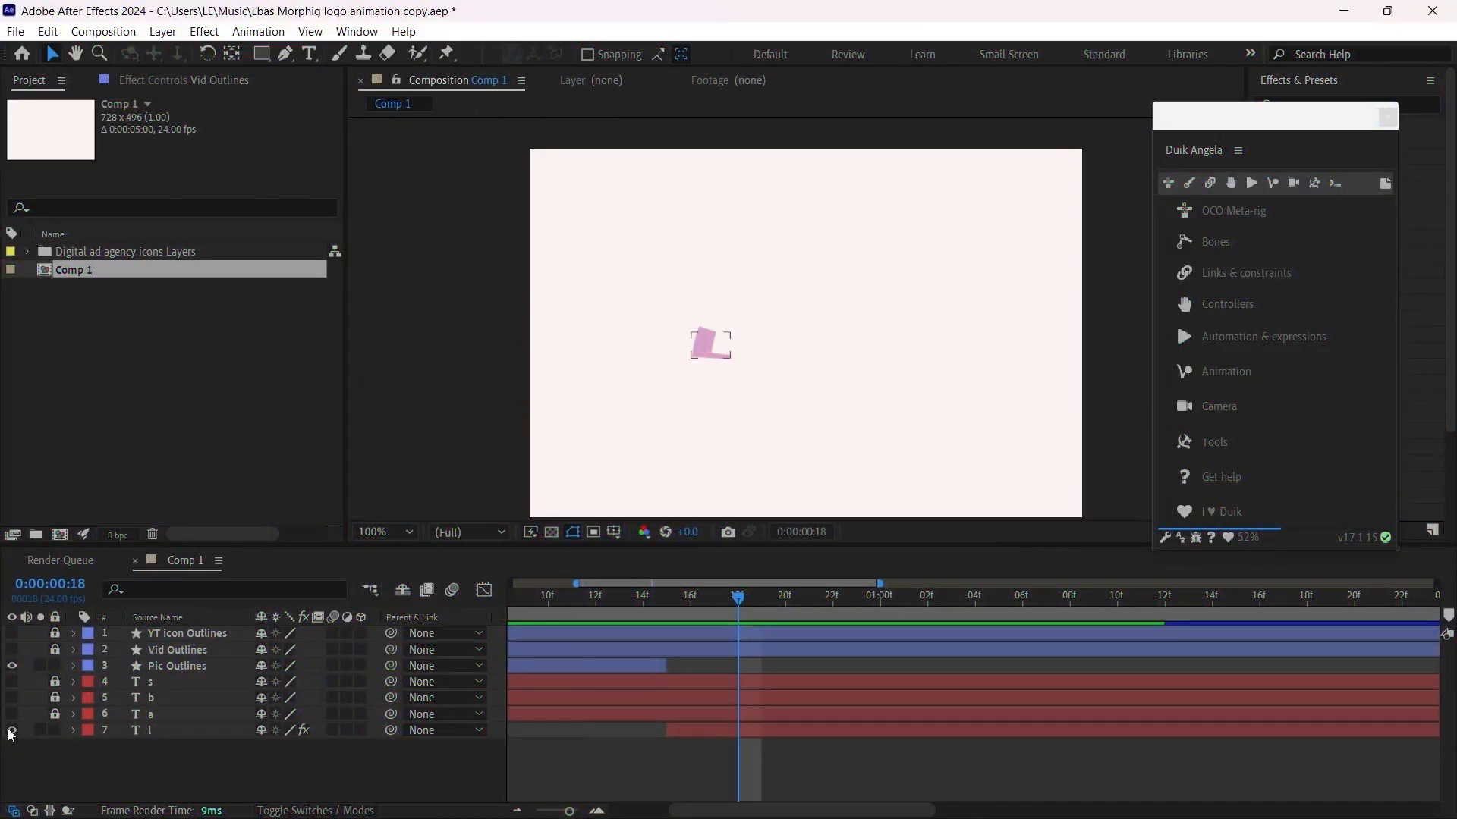
Step: Hide and lock the Pic Outlines and l layers, then unlock and show the Vid Outlines and a layers
click(12, 731)
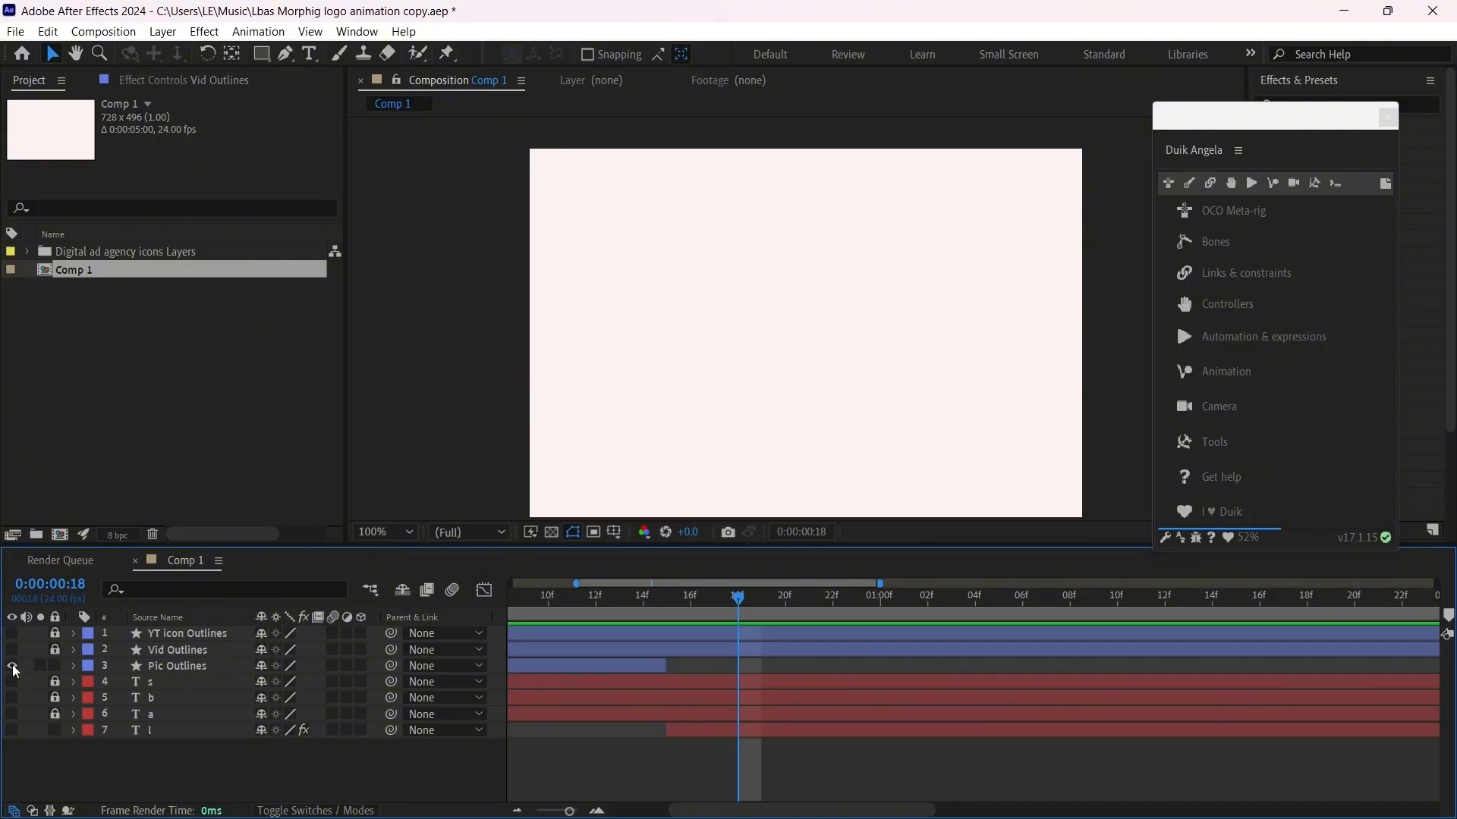
click(57, 730)
click(58, 665)
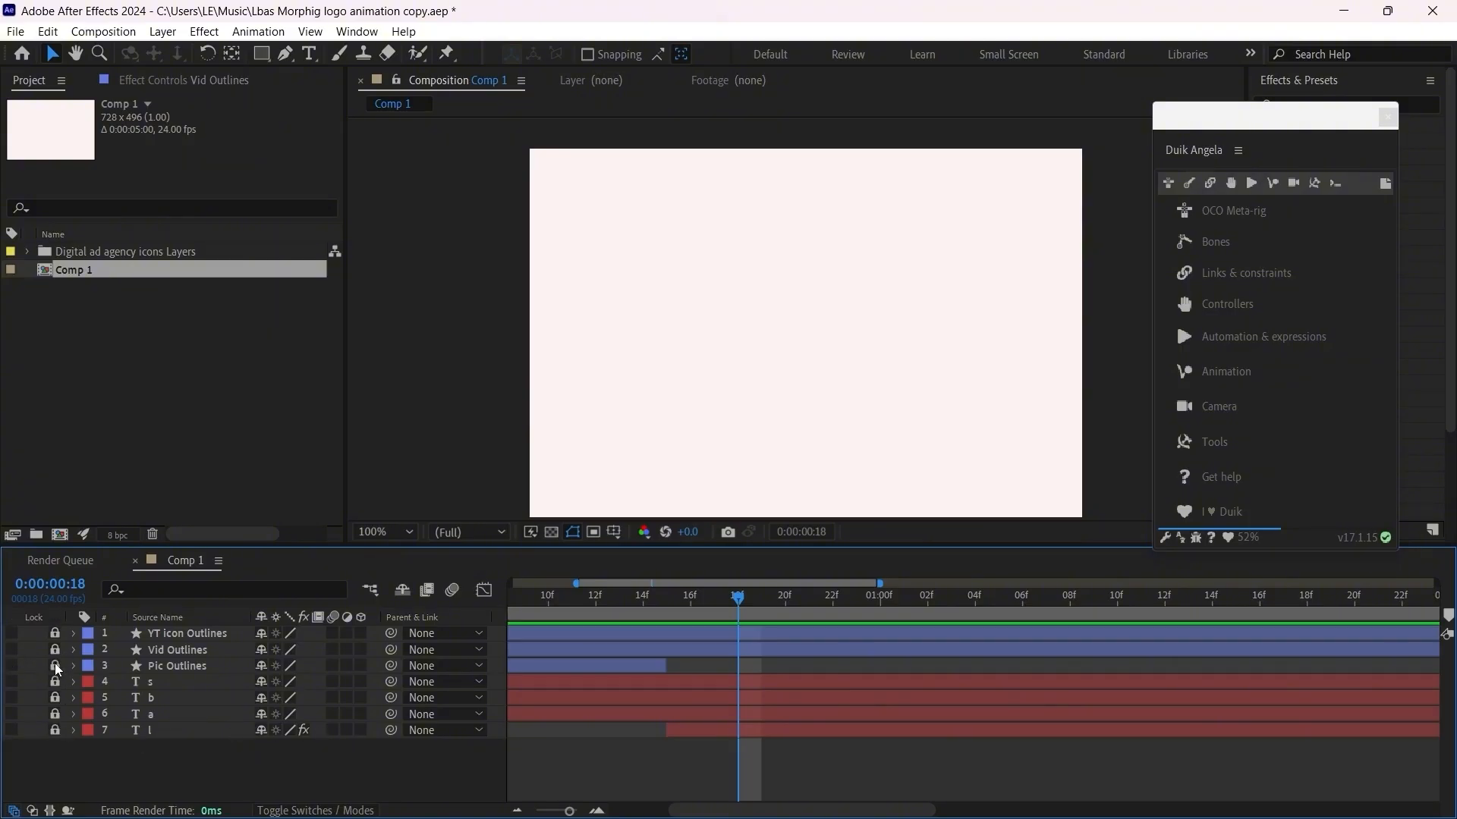
click(55, 714)
click(56, 650)
click(11, 650)
click(12, 731)
click(12, 731)
click(12, 715)
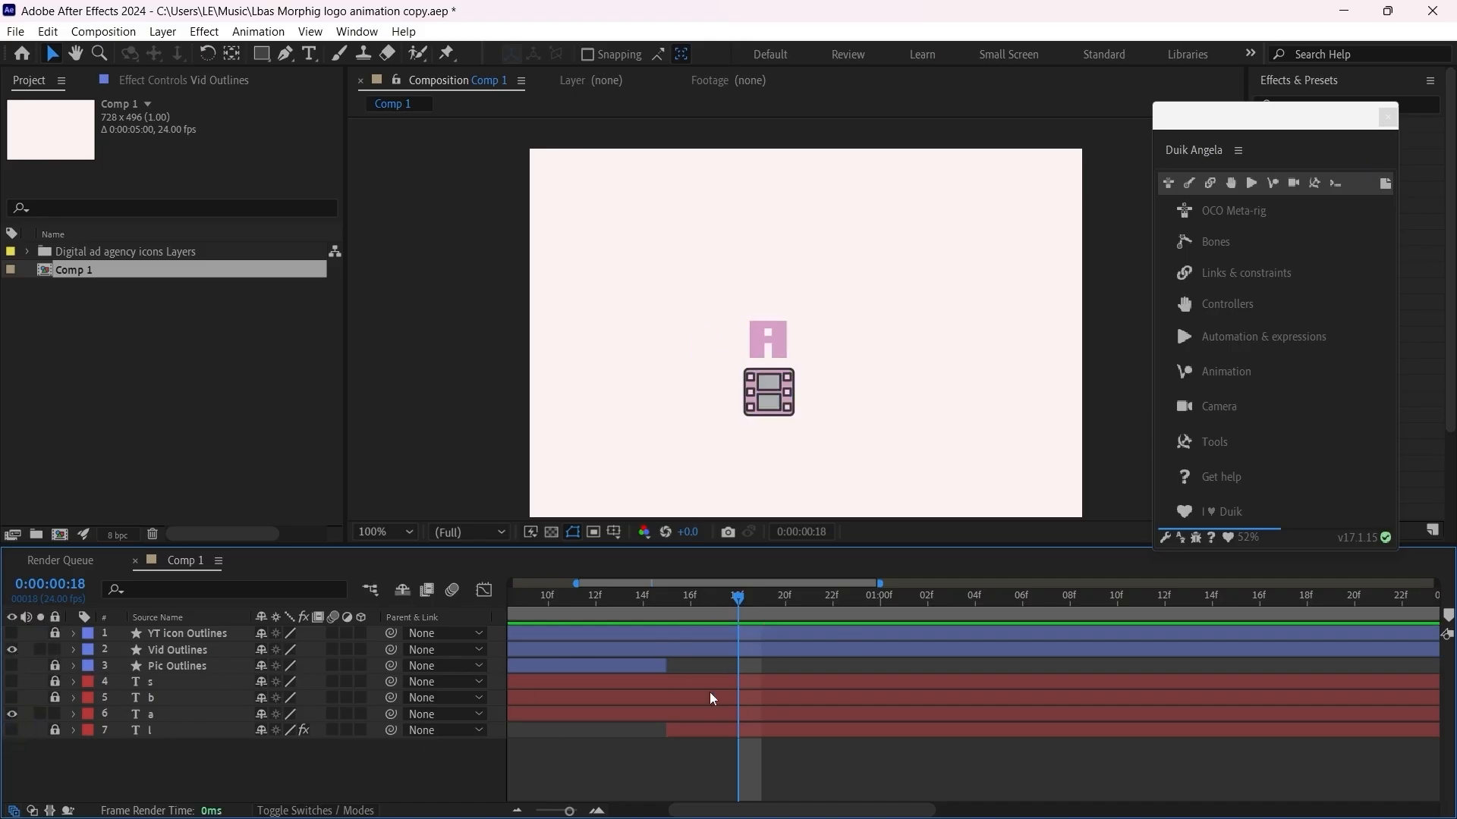
Step: Move the Vid Outlines film icon up so it covers the letter A, reveal its Position, and hide the a layer
click(762, 651)
click(764, 656)
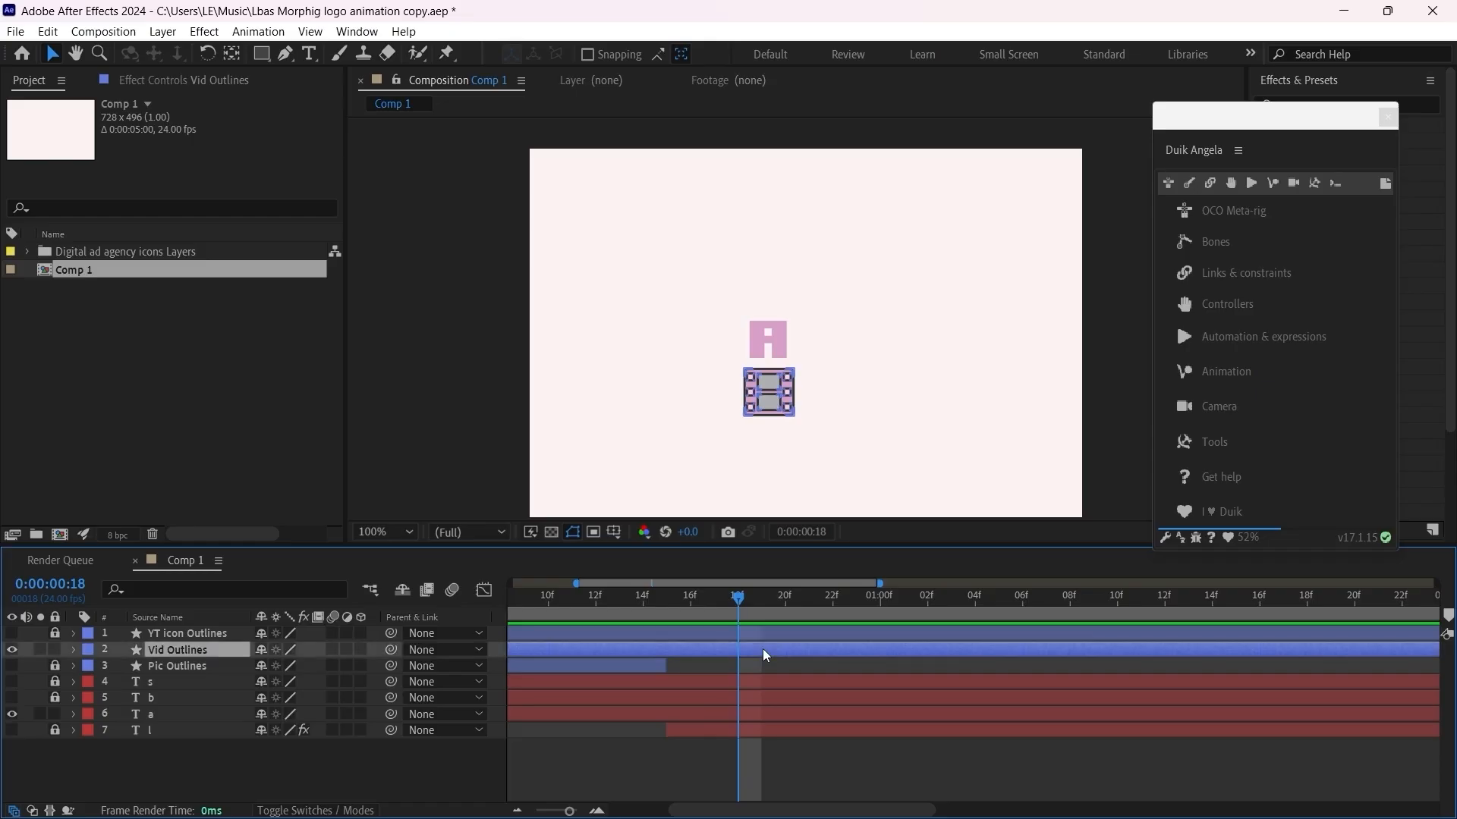
scroll(778, 375, up, 4)
scroll(776, 380, down, 2)
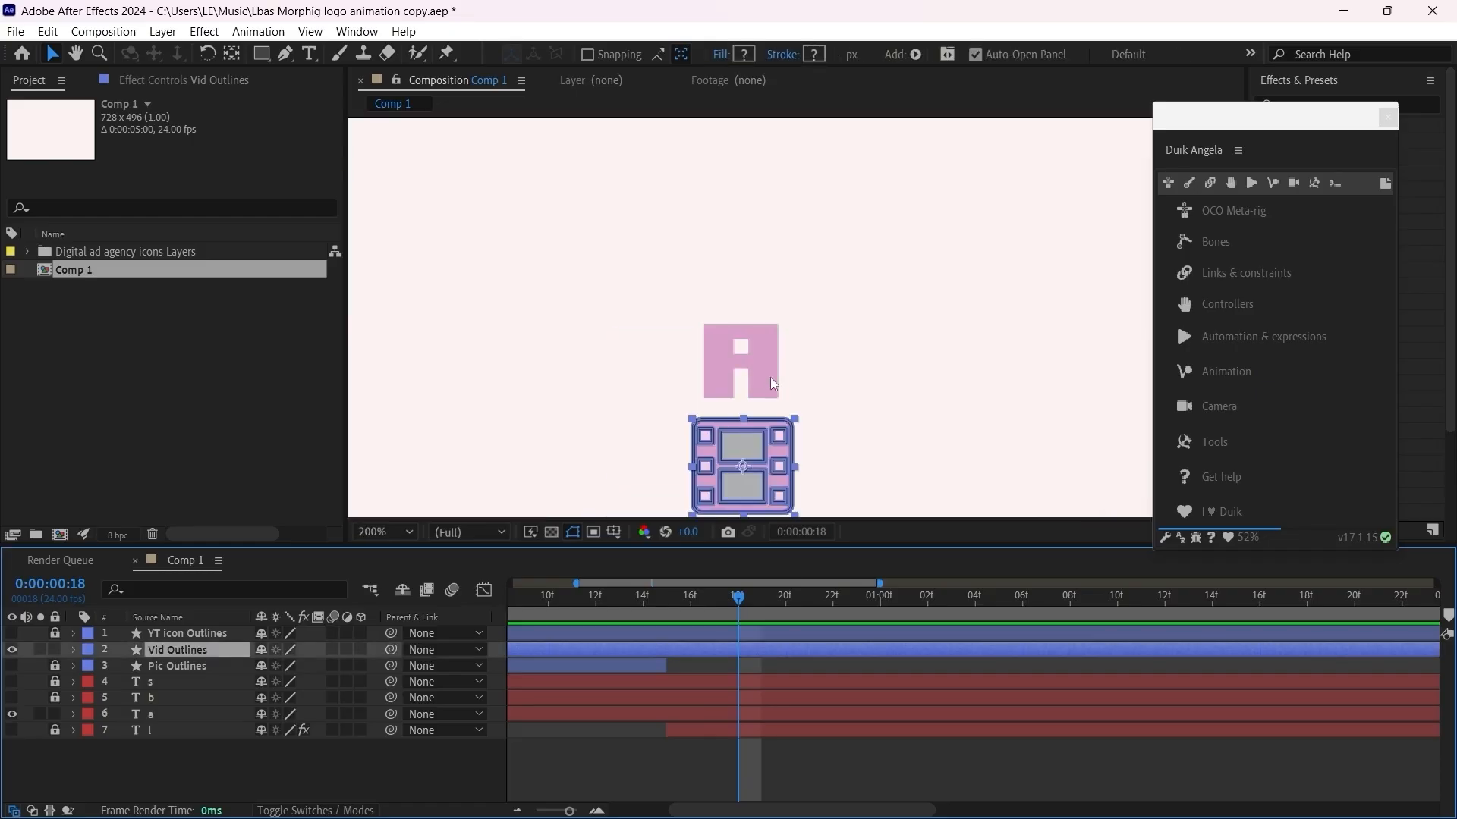
drag(738, 477, 741, 350)
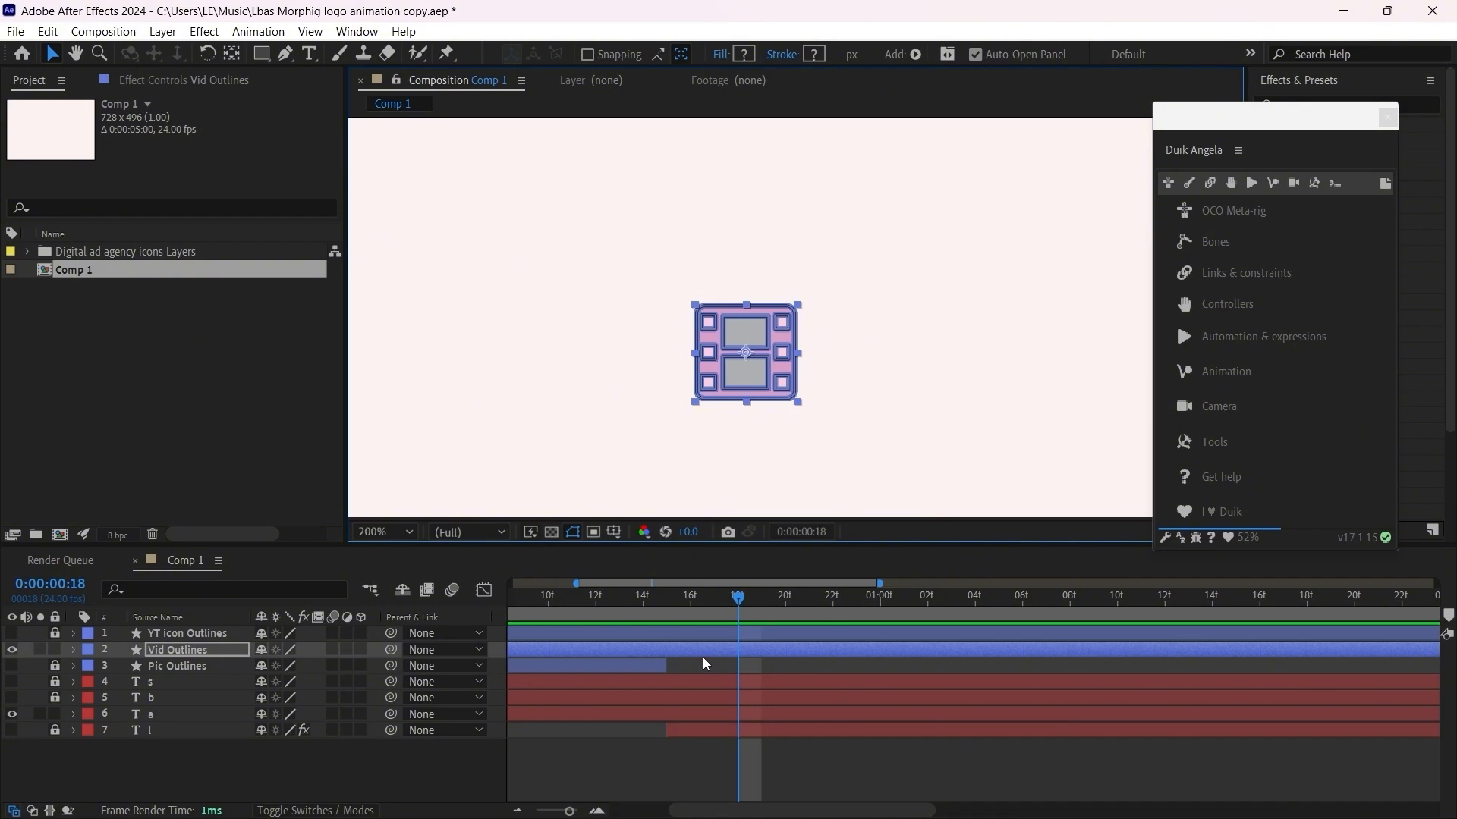
key(p)
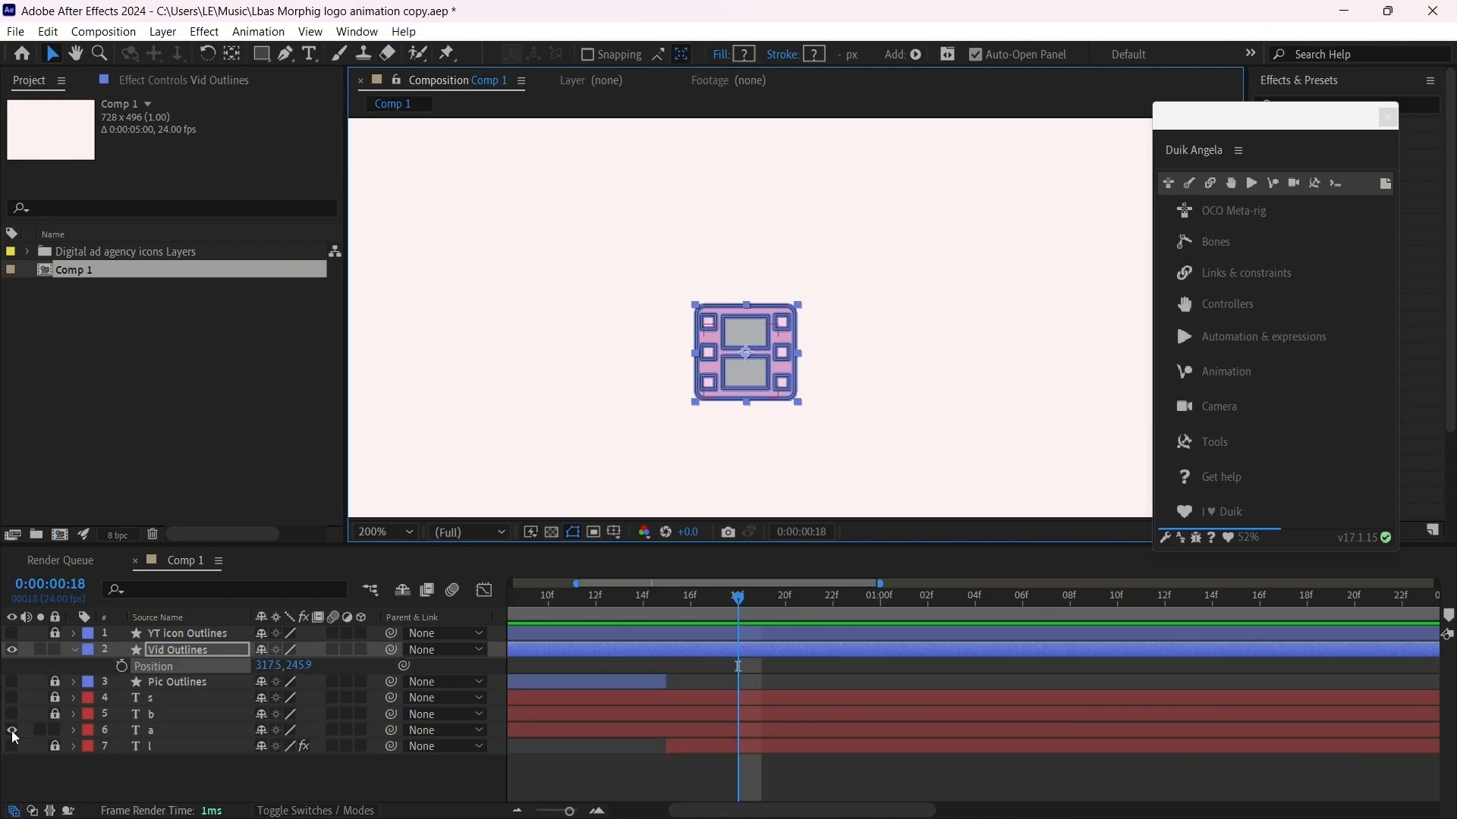
click(12, 732)
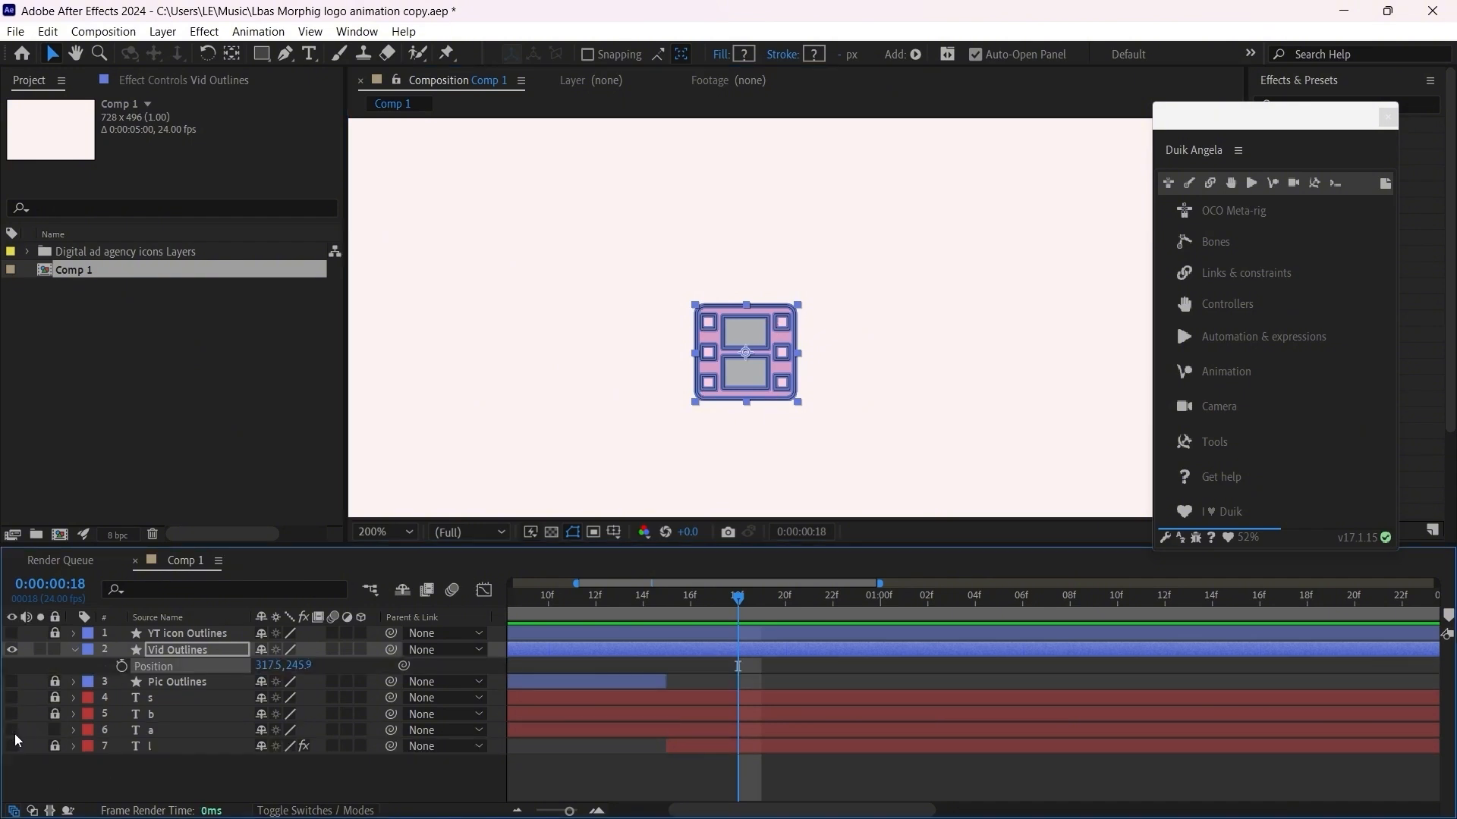
Step: Add a Position keyframe to Vid Outlines at frame 18 and move its anchor point to the icon's bottom centre
key(alt+shift+p)
click(233, 54)
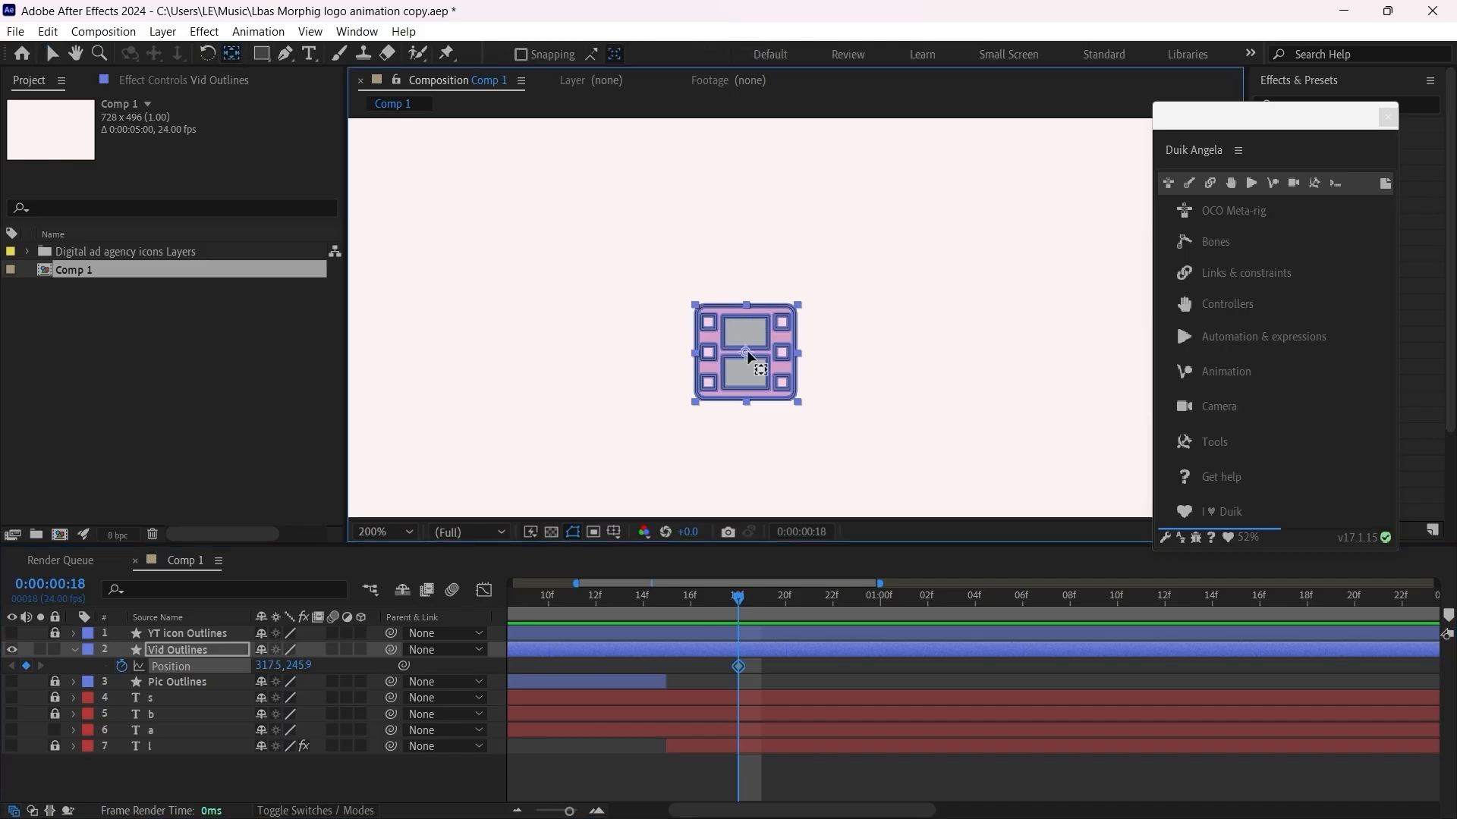
drag(746, 354, 750, 405)
Step: At 0:00:01:04, move the film icon straight up to Position 317.5, 93.9, undoing a first slanted move
drag(739, 598, 977, 605)
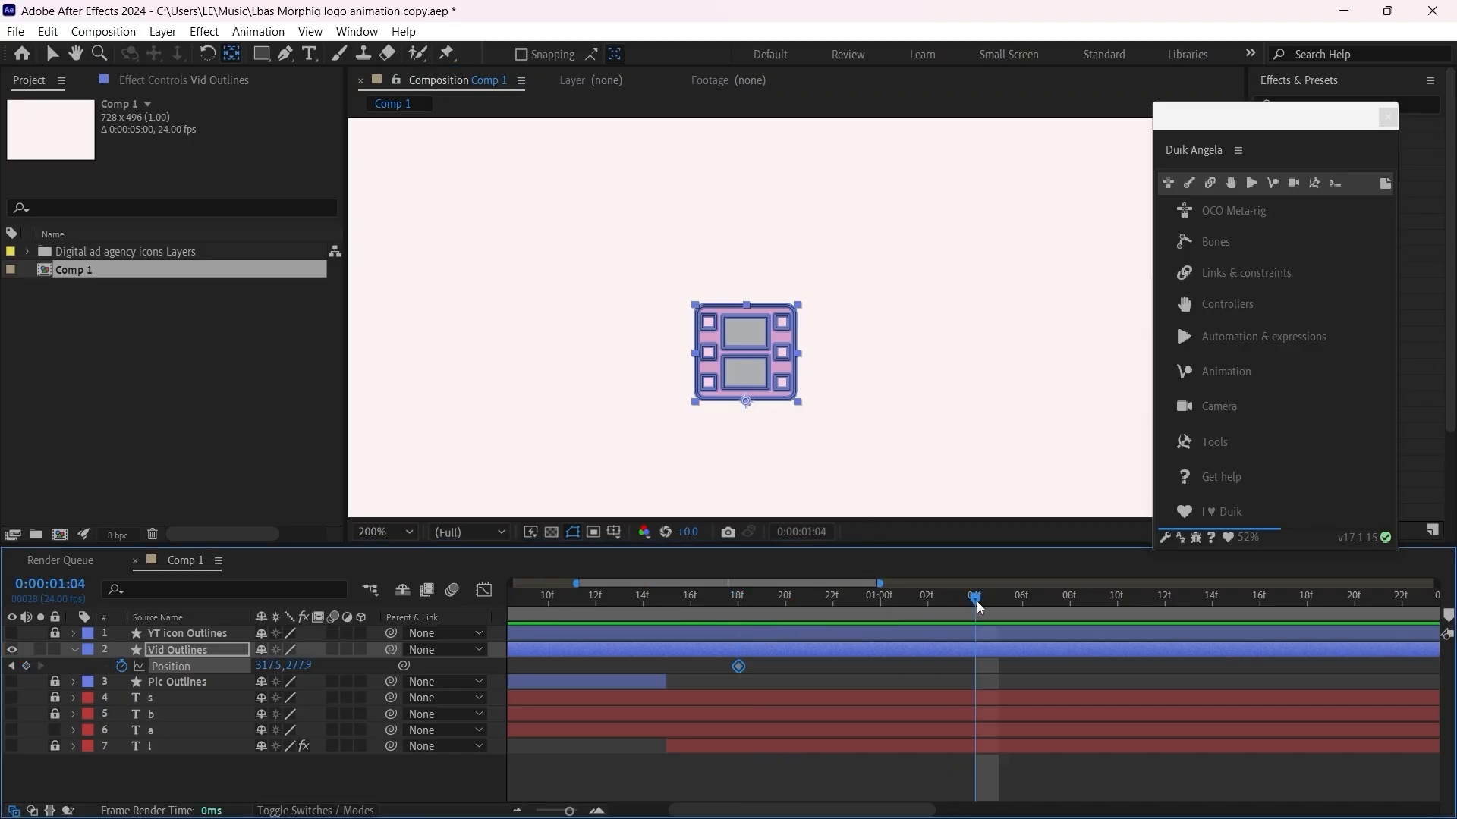
click(52, 54)
scroll(650, 146, down, 2)
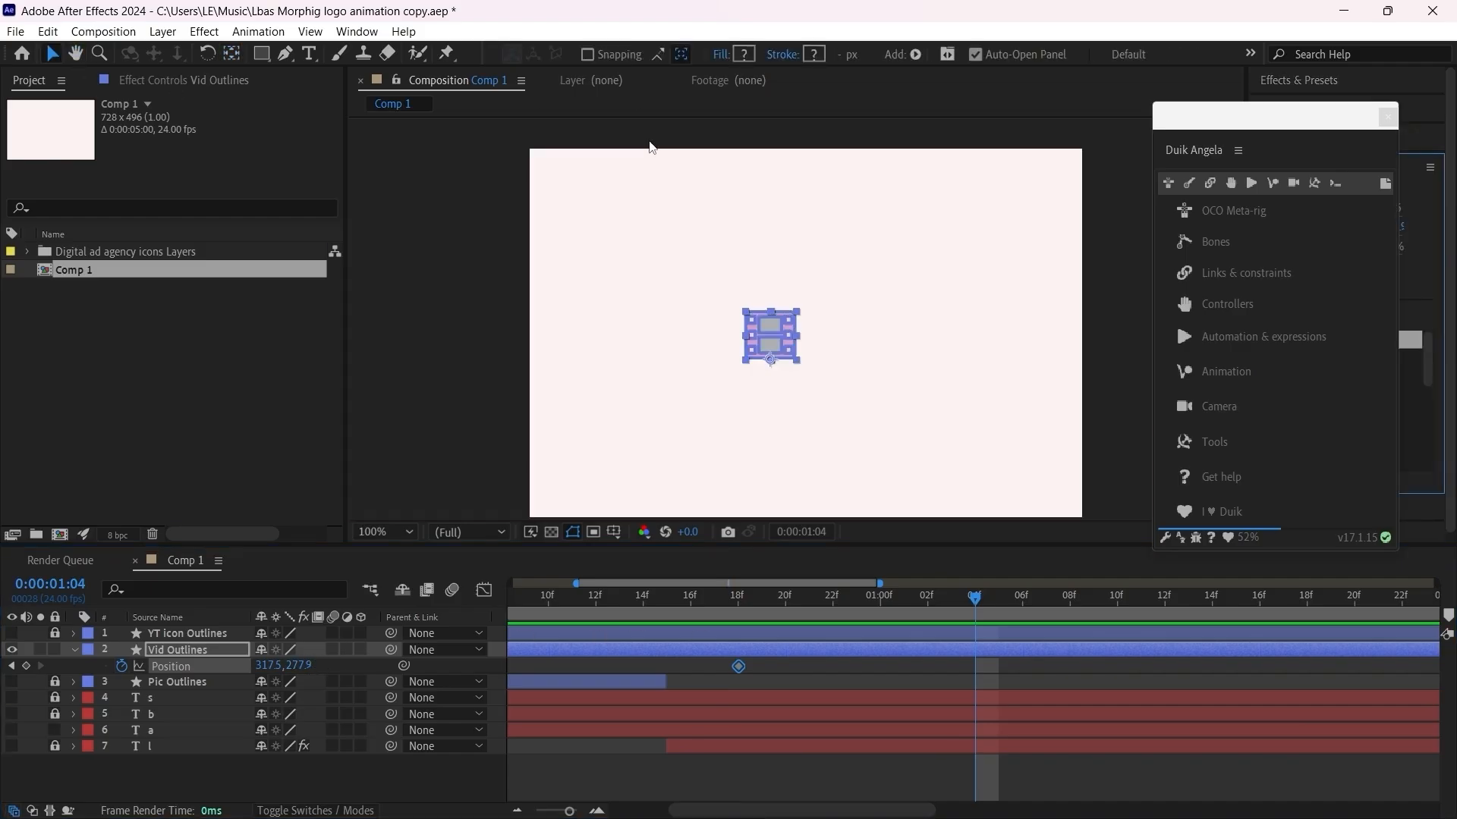
drag(778, 368, 784, 233)
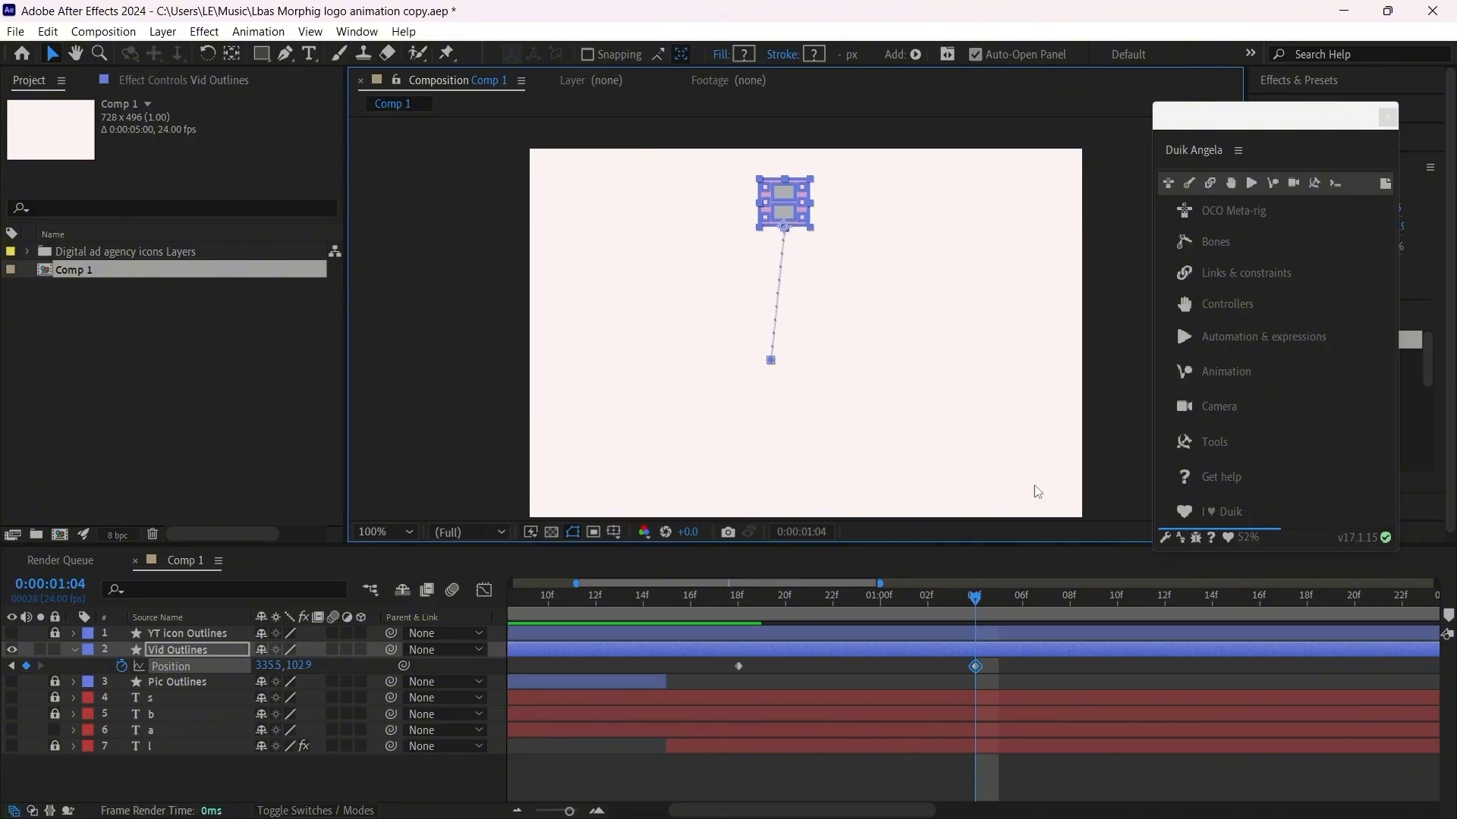
key(ctrl+z)
drag(777, 362, 783, 225)
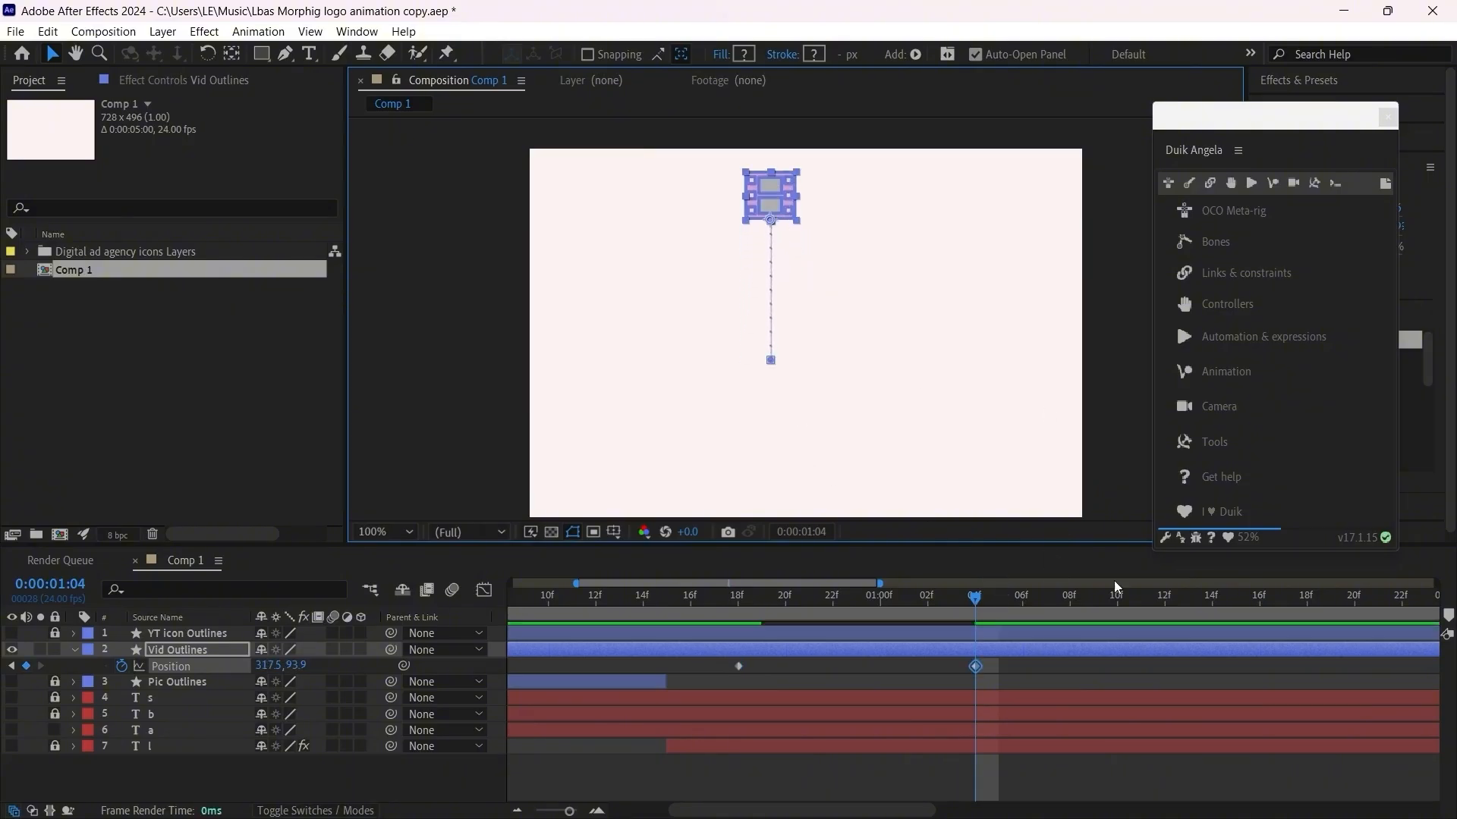
Step: Paste the starting Position keyframe of Vid Outlines at 0:00:01:15 and apply Easy Ease to all three Position keyframes
drag(980, 593, 1236, 597)
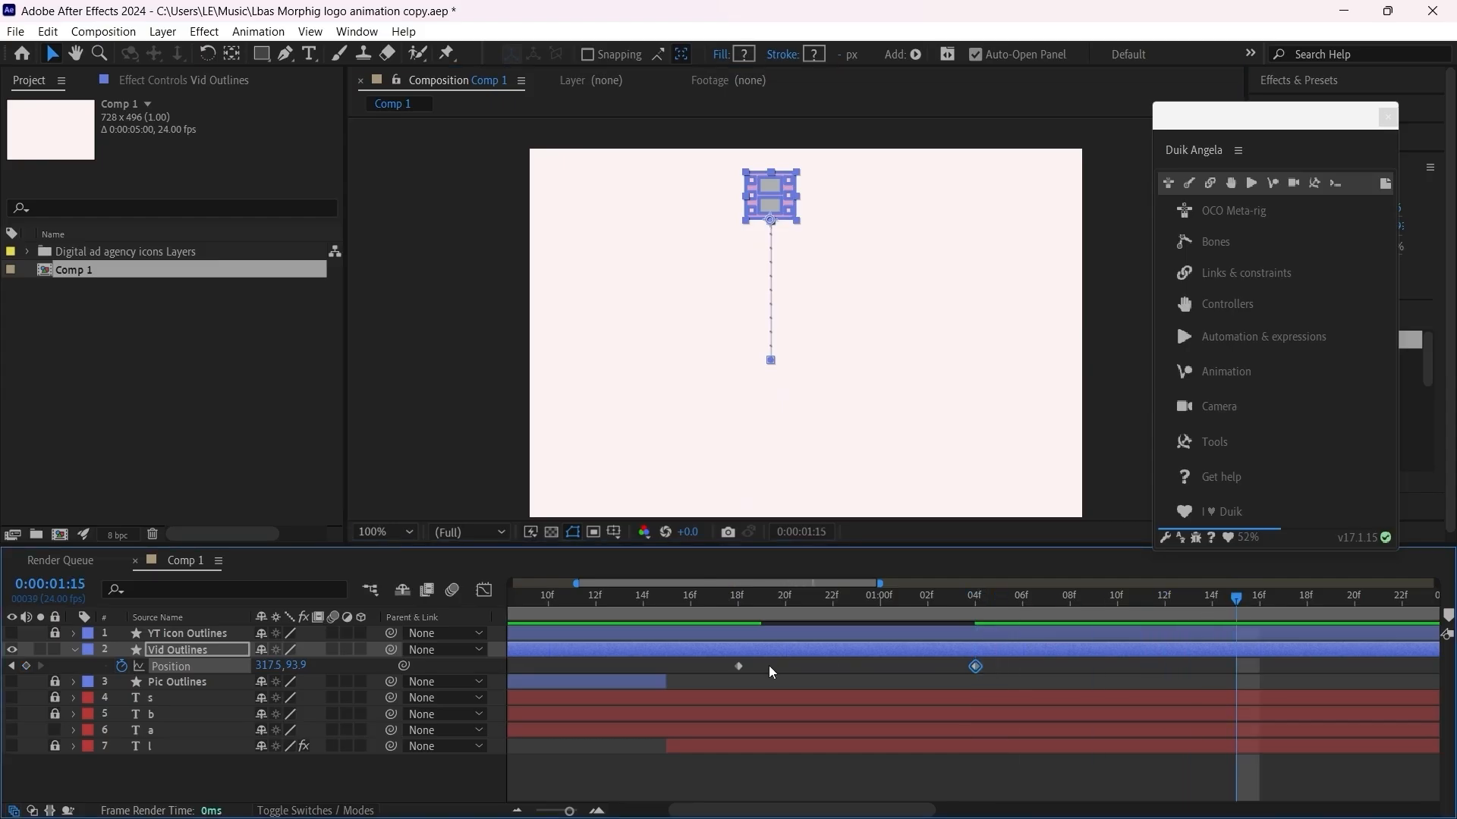
key(ctrl+v)
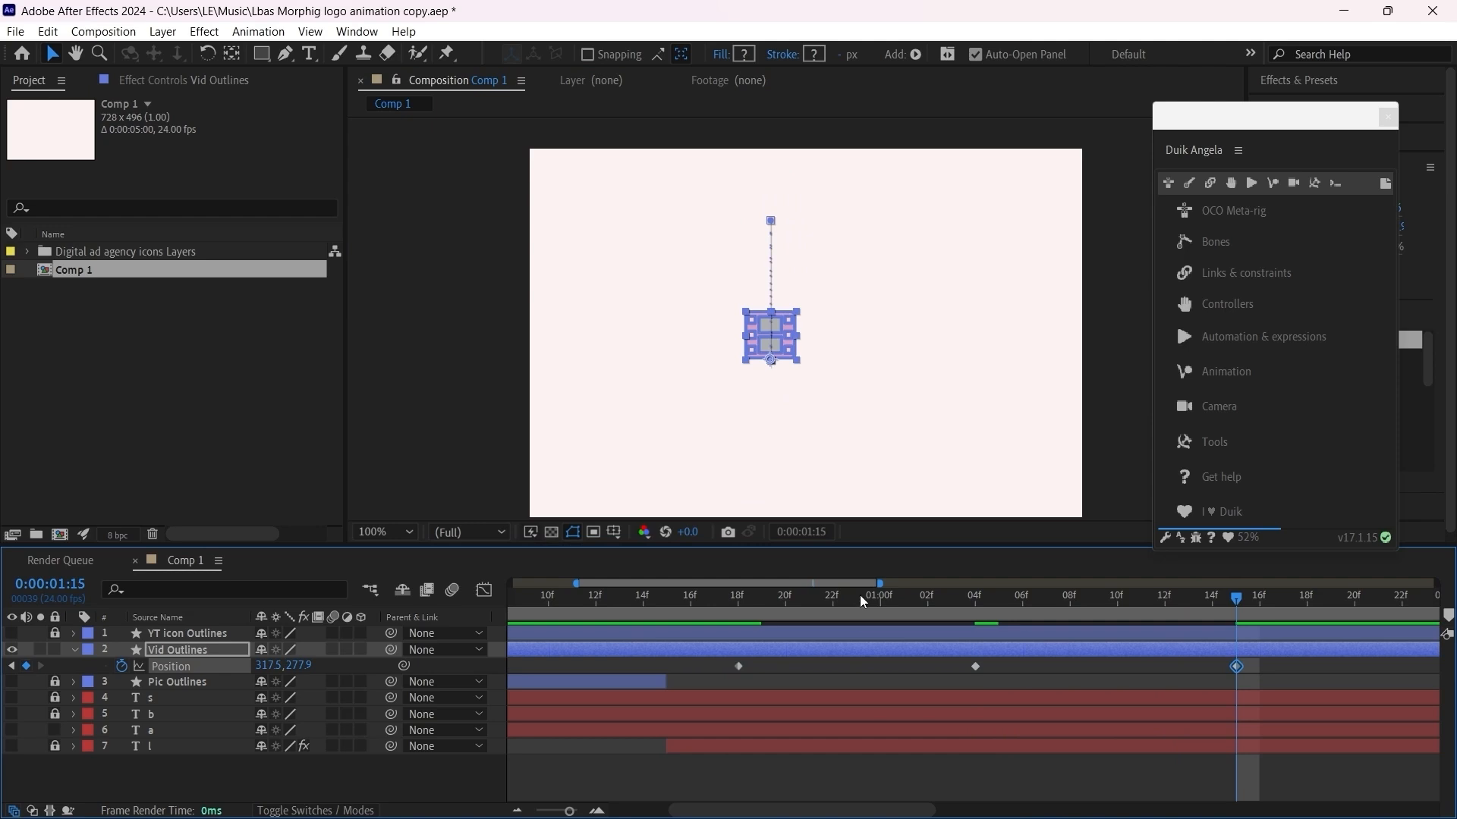
drag(862, 602, 1236, 600)
drag(1315, 658, 700, 677)
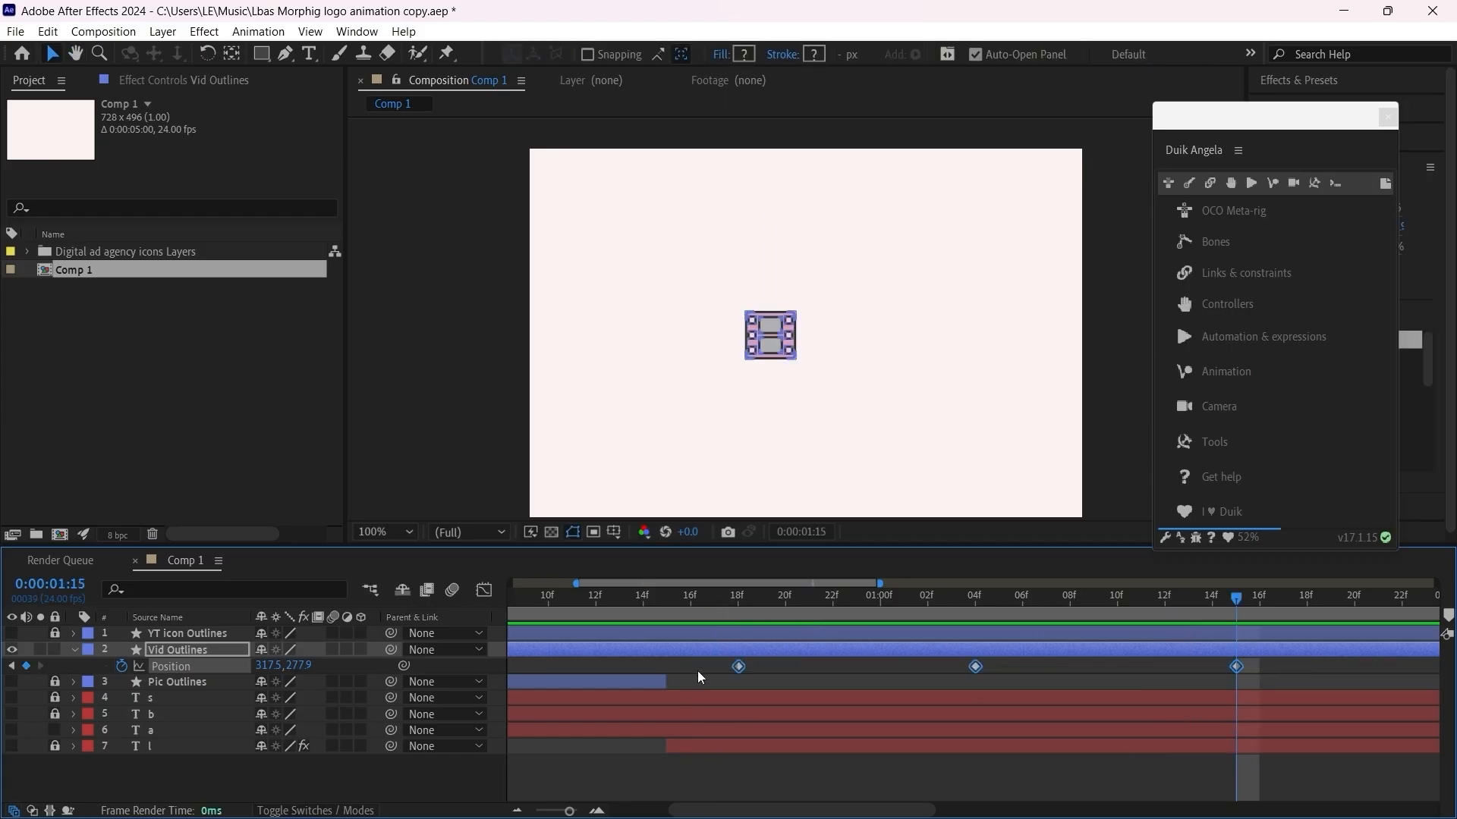
key(F9)
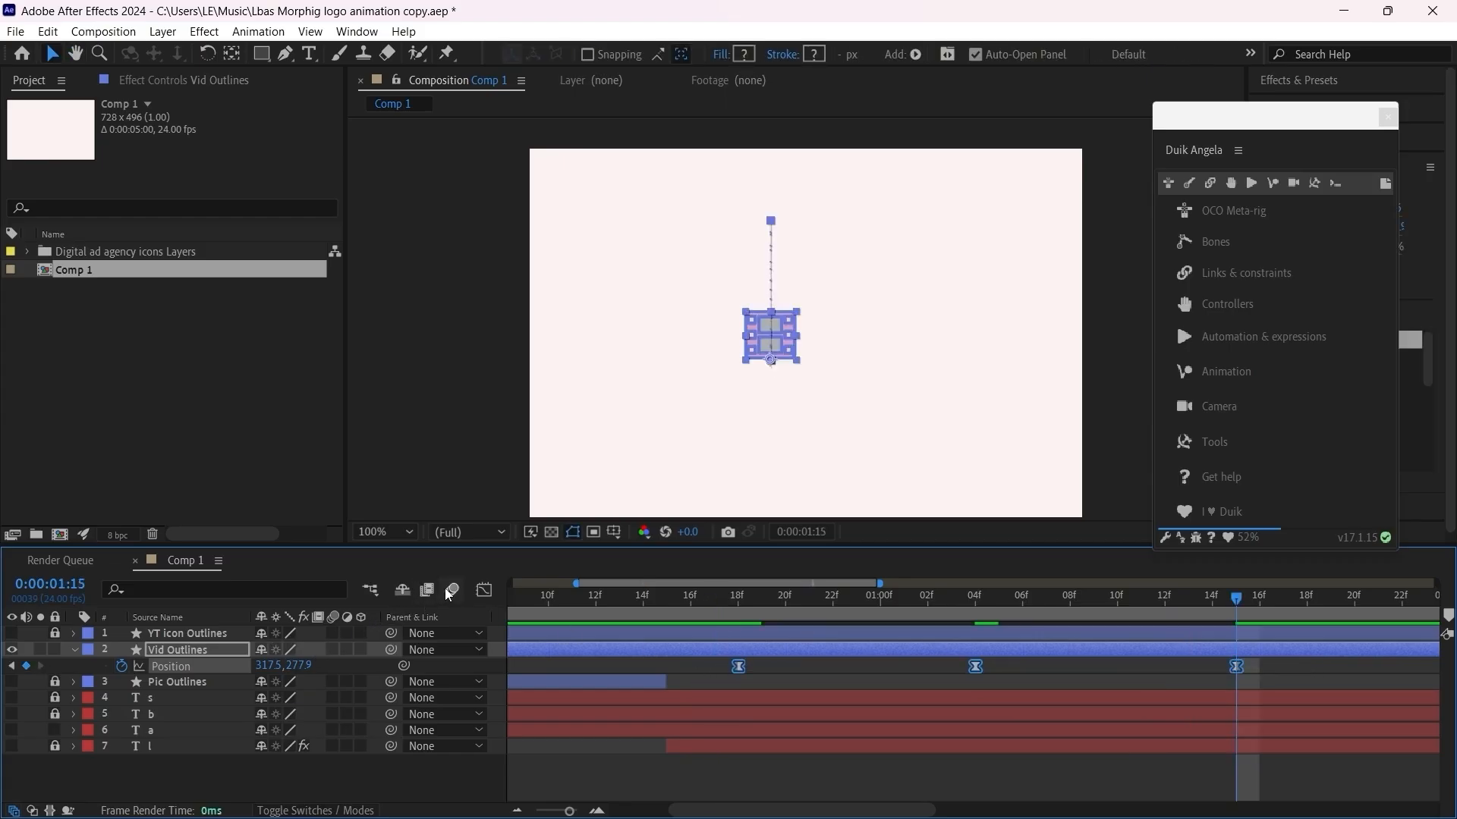
Step: In the speed graph, make the middle Position keyframe's velocity continuous, lengthen its influence handles on both sides, and preview the jump
click(483, 590)
drag(1034, 742, 937, 786)
double_click(976, 764)
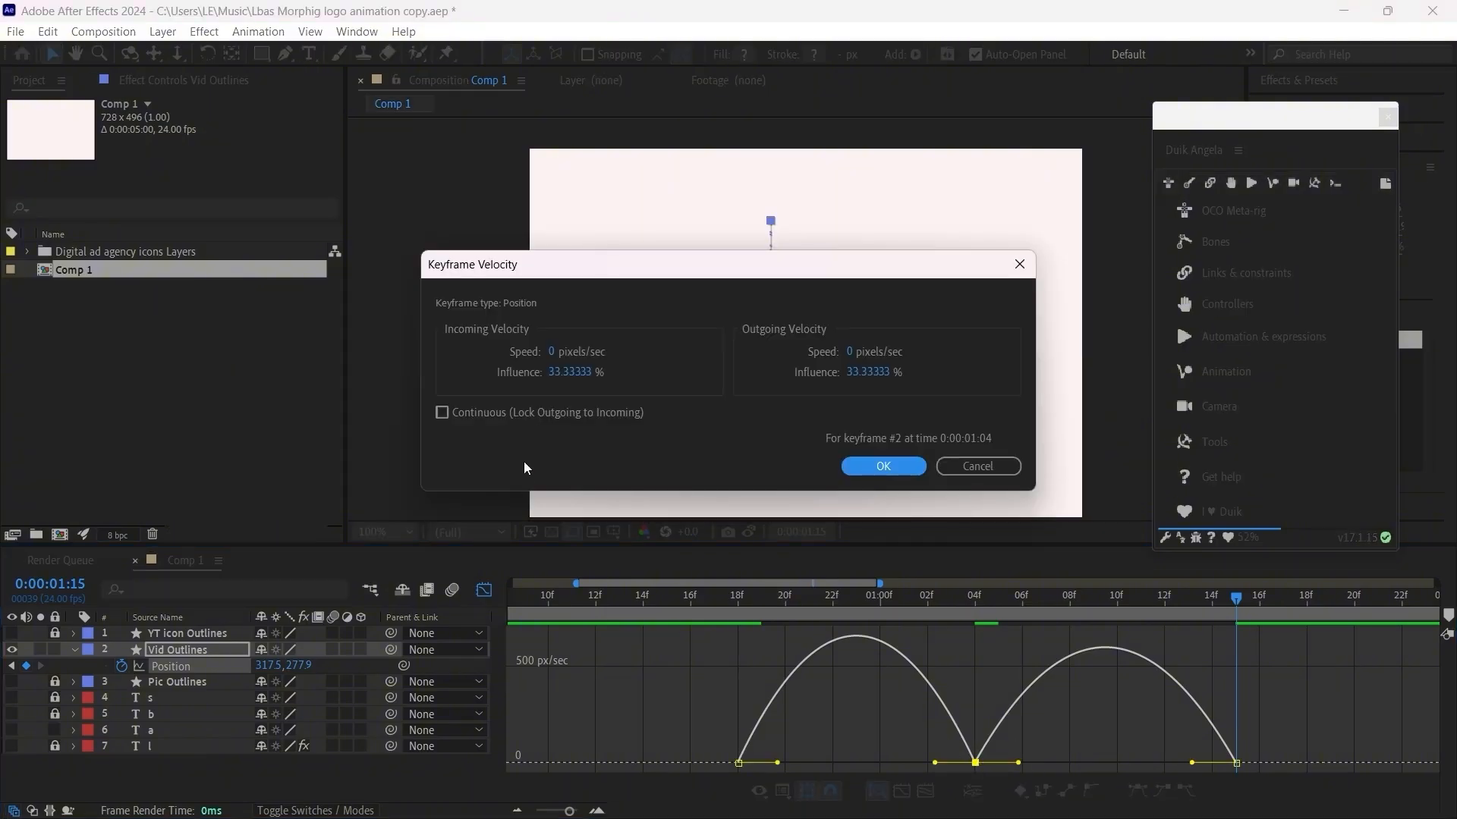
click(452, 417)
click(880, 467)
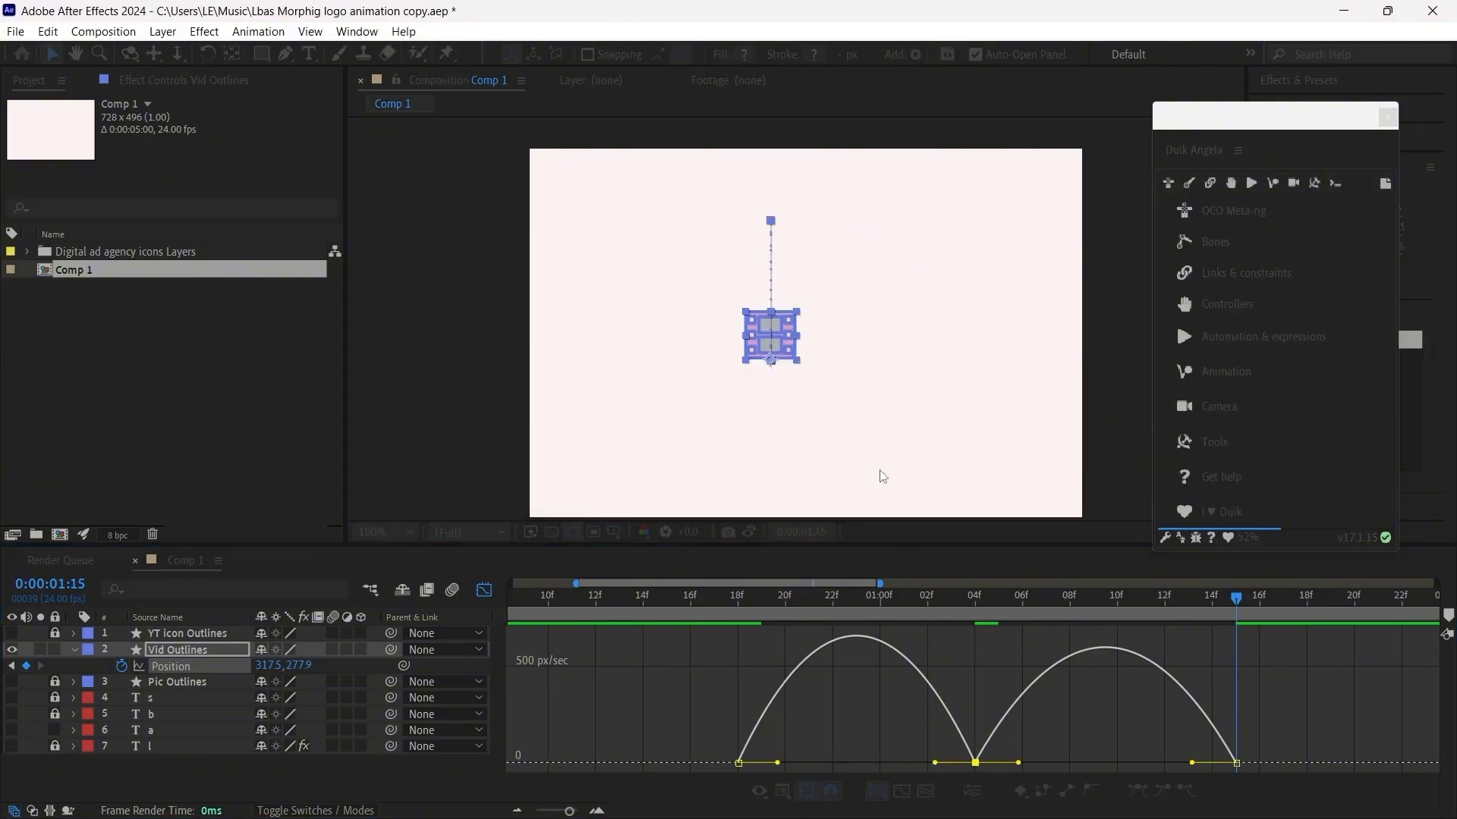
drag(936, 763, 856, 763)
drag(1019, 763, 1106, 763)
click(747, 607)
key(space)
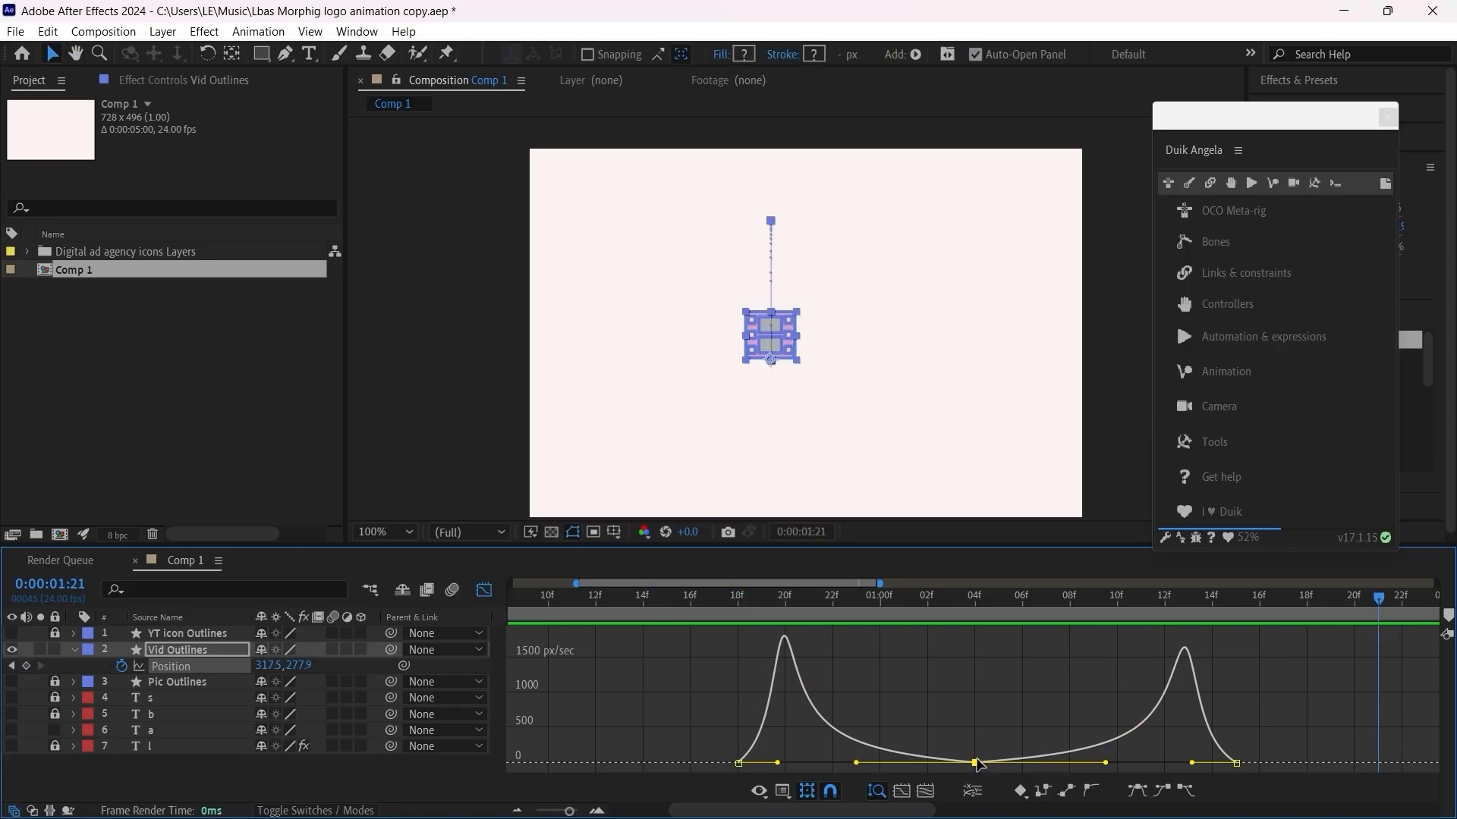
Step: Raise the middle Position keyframe's speed slightly above zero in the speed graph and preview the motion from frame 18
drag(979, 764, 977, 758)
drag(798, 605, 749, 609)
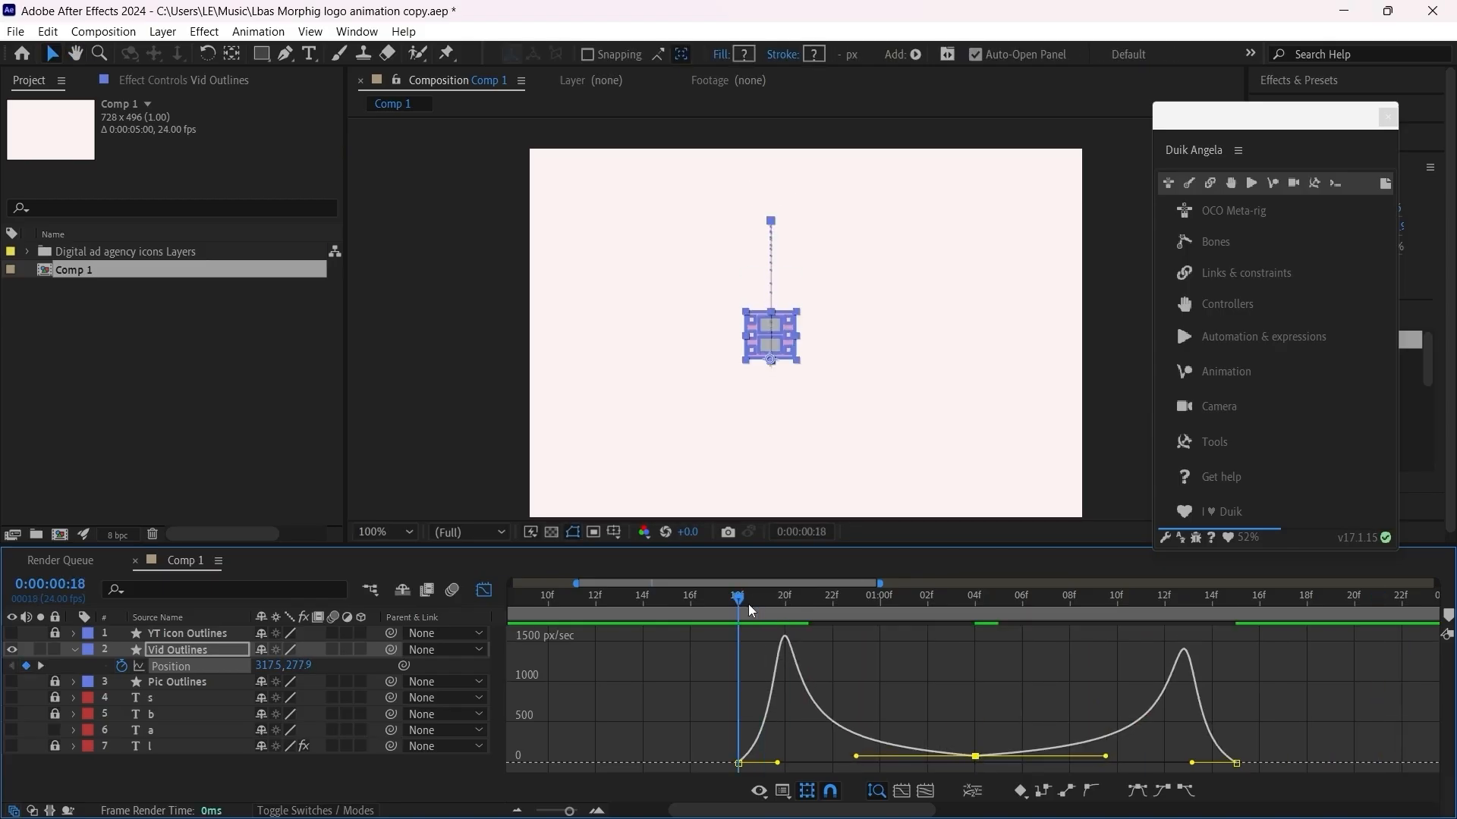
key(space)
key(space)
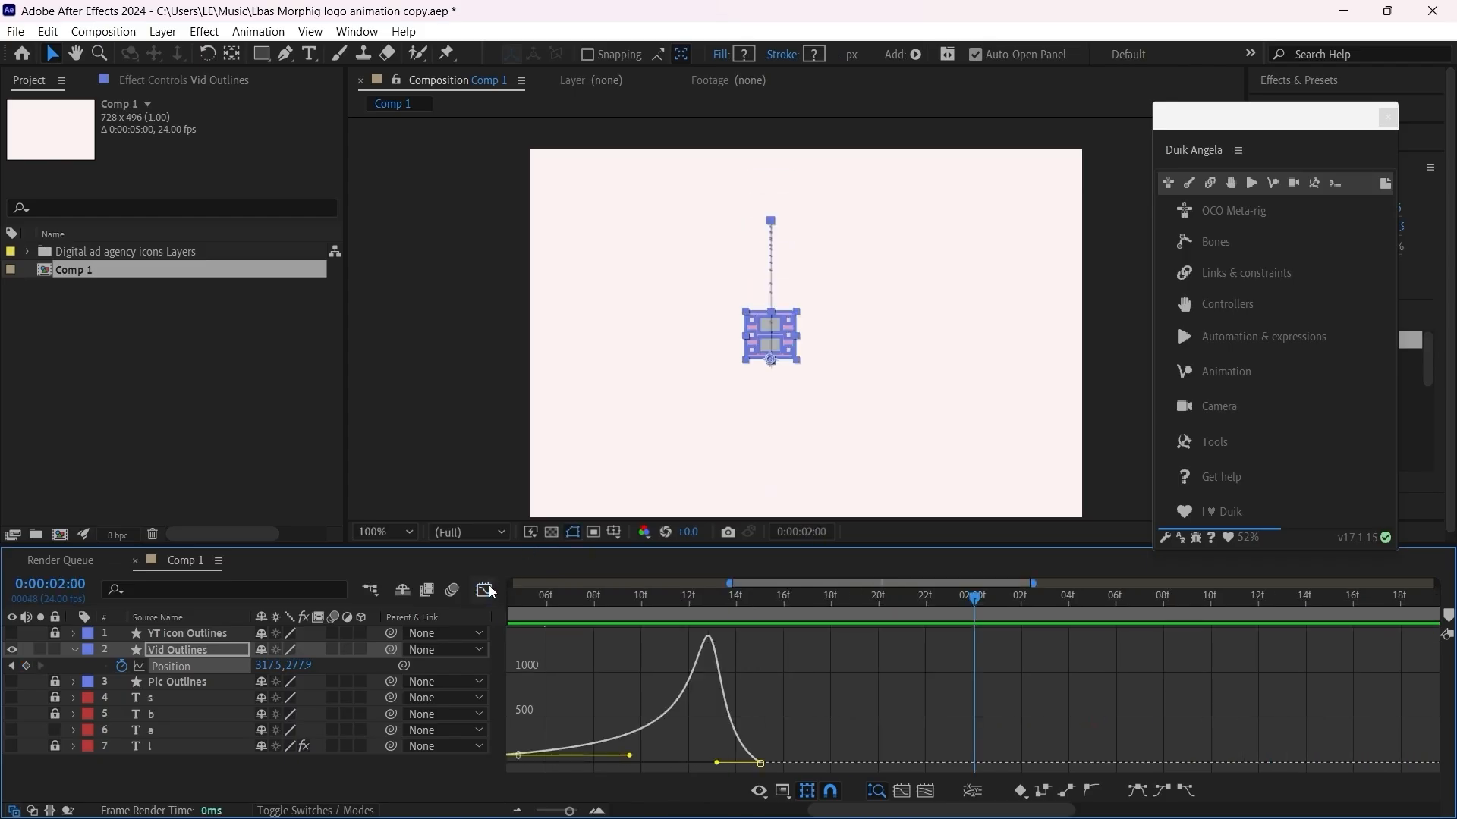
Step: Close the graph, compress the Position keyframes proportionally so the last one falls at 0:00:01:14, and preview the jump
click(484, 590)
drag(930, 811, 794, 817)
click(726, 604)
click(184, 669)
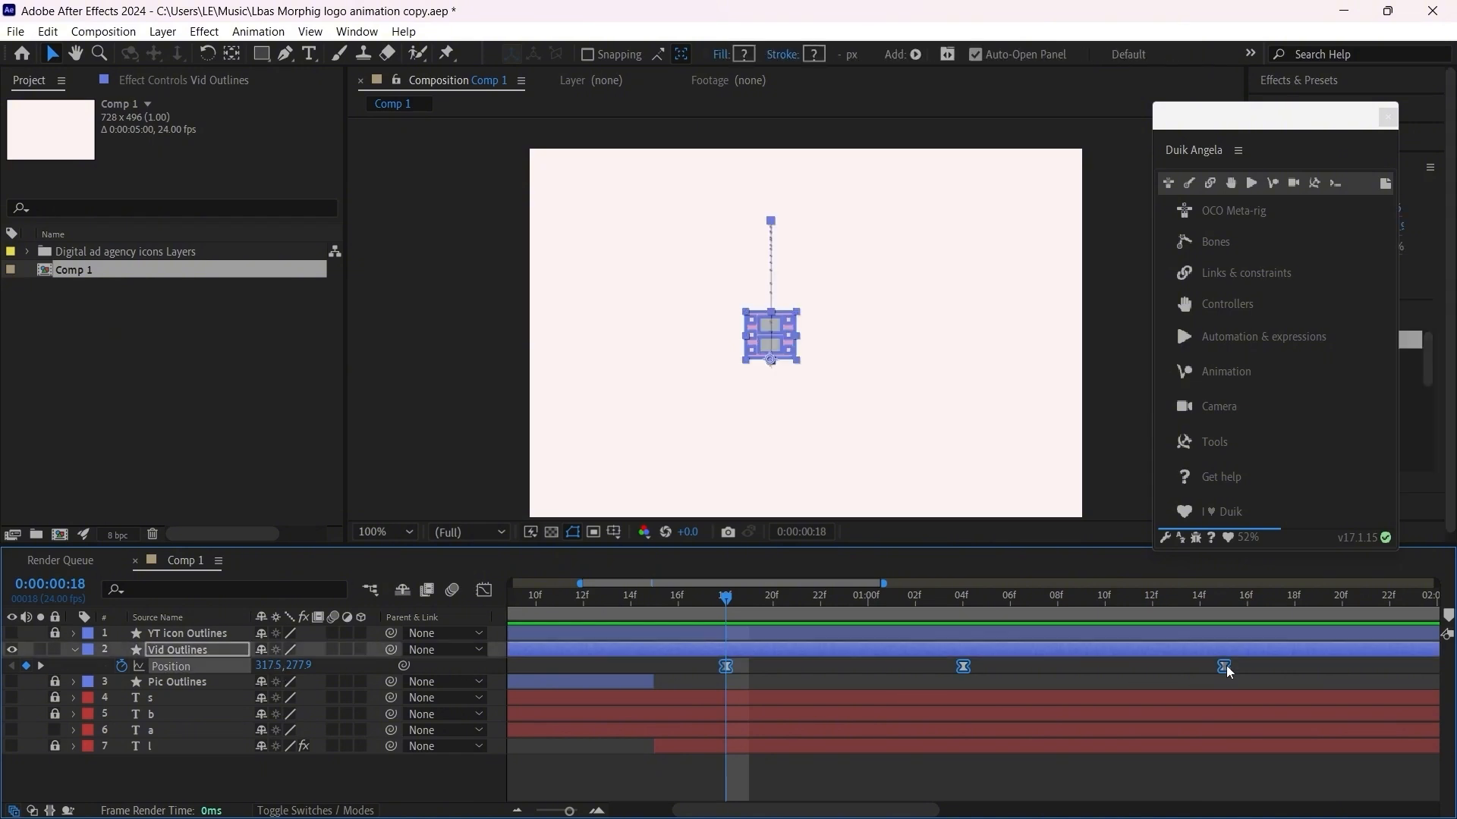
drag(1228, 672, 1202, 671)
click(869, 659)
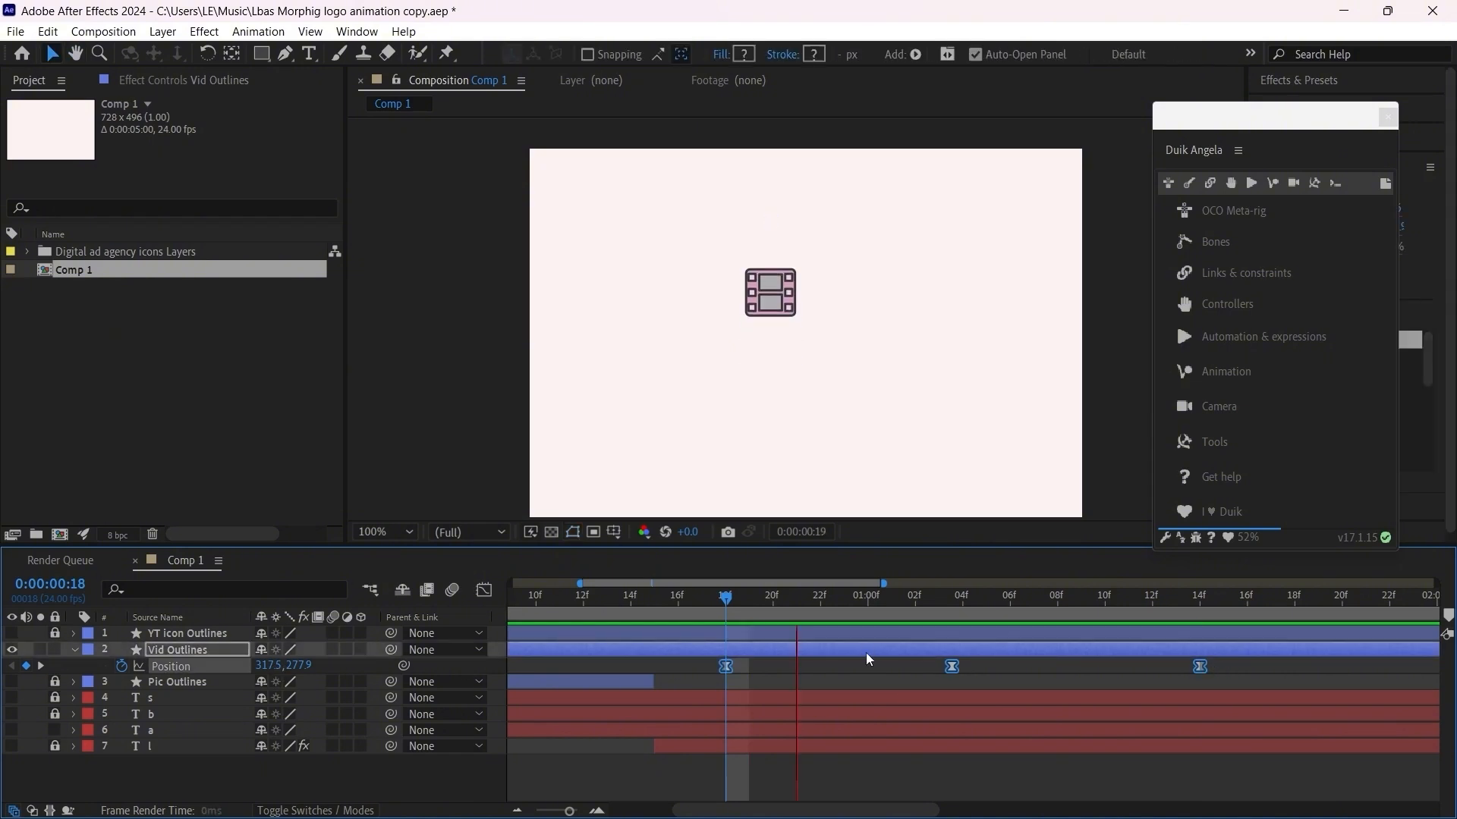
key(space)
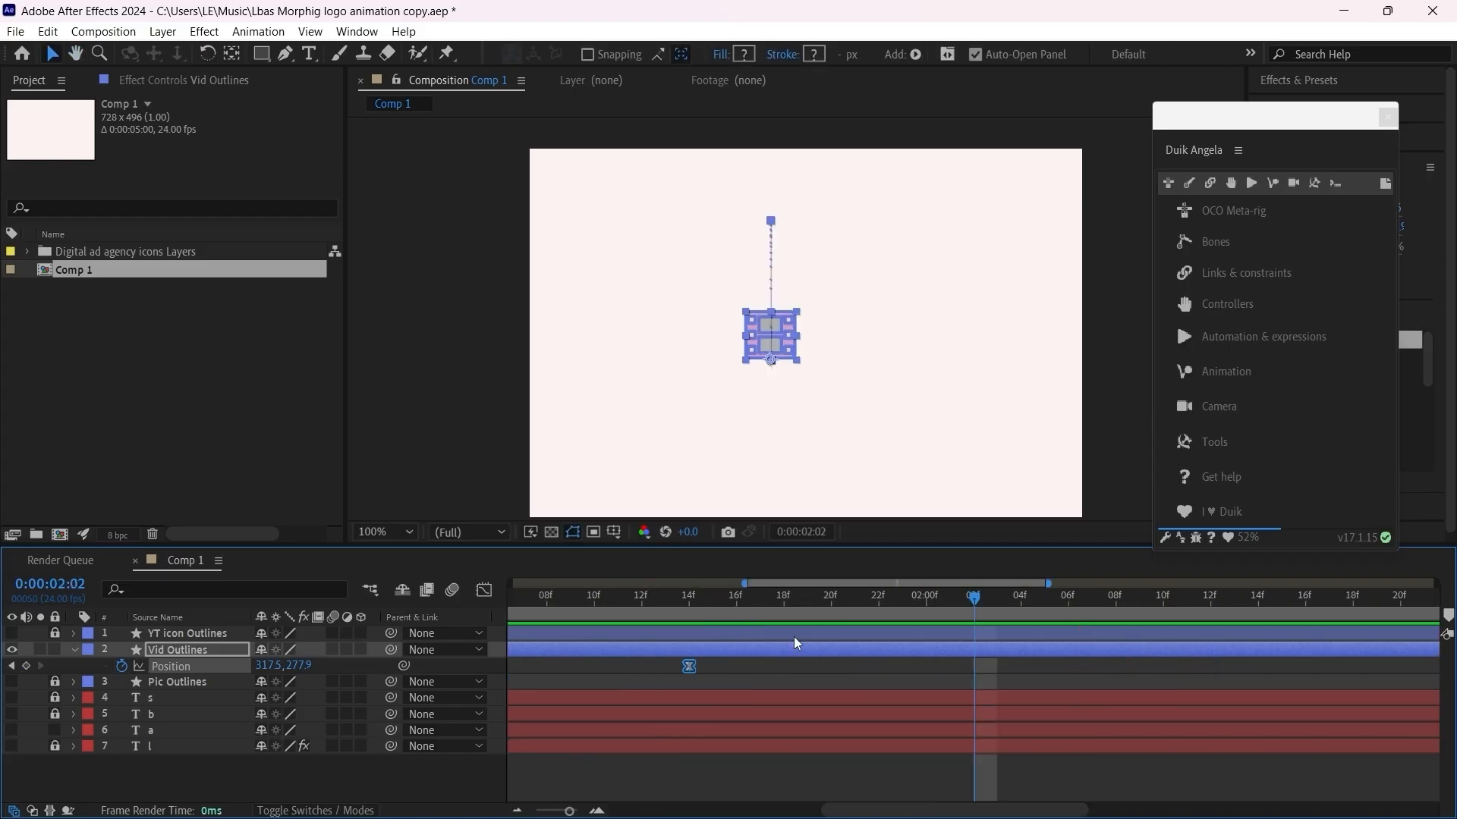
drag(962, 805, 827, 807)
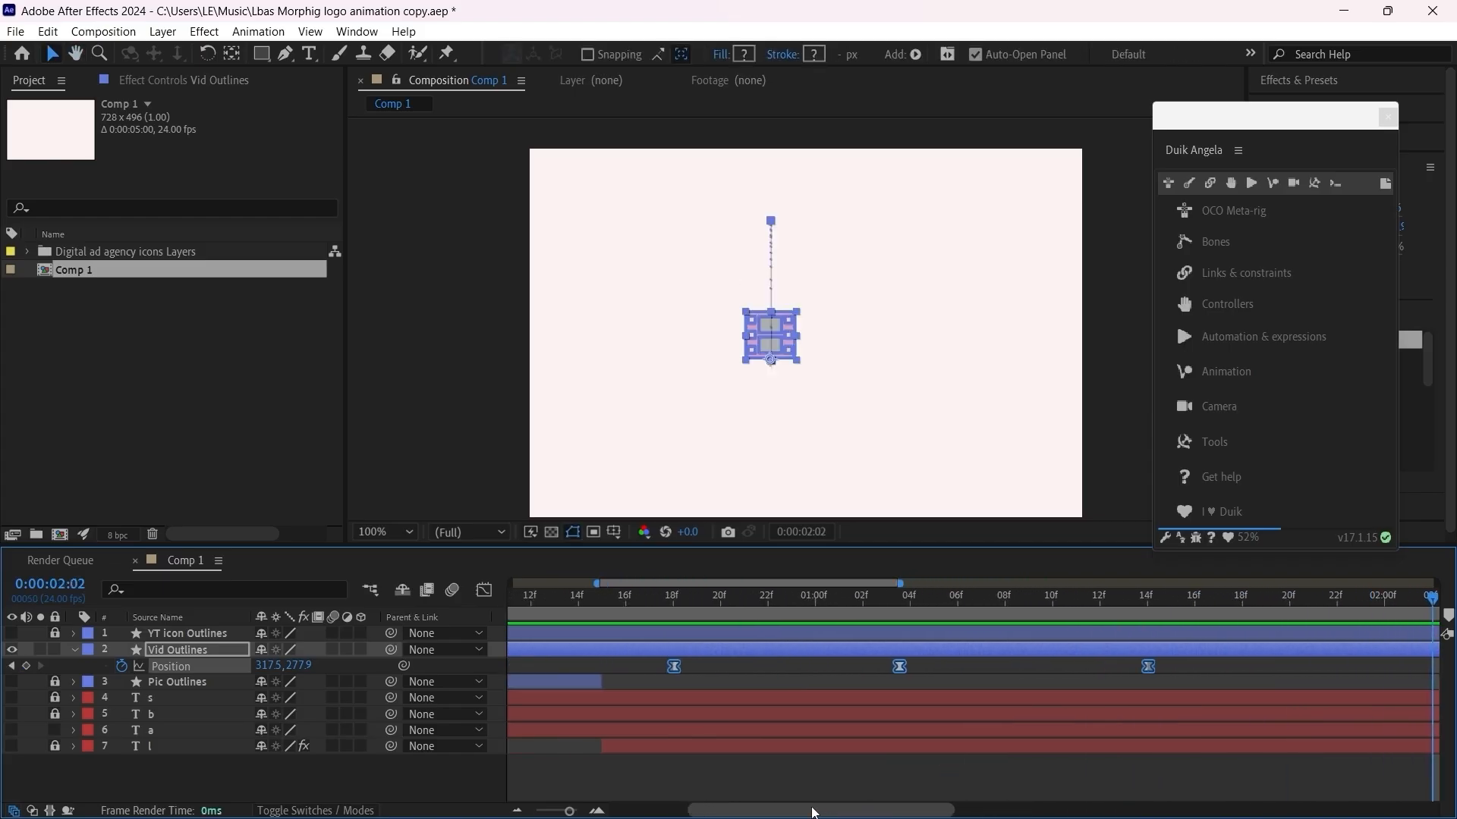
Step: Add a Scale keyframe to Vid Outlines at frame 18 and reveal all of the layer's keyframed properties
click(674, 599)
click(775, 675)
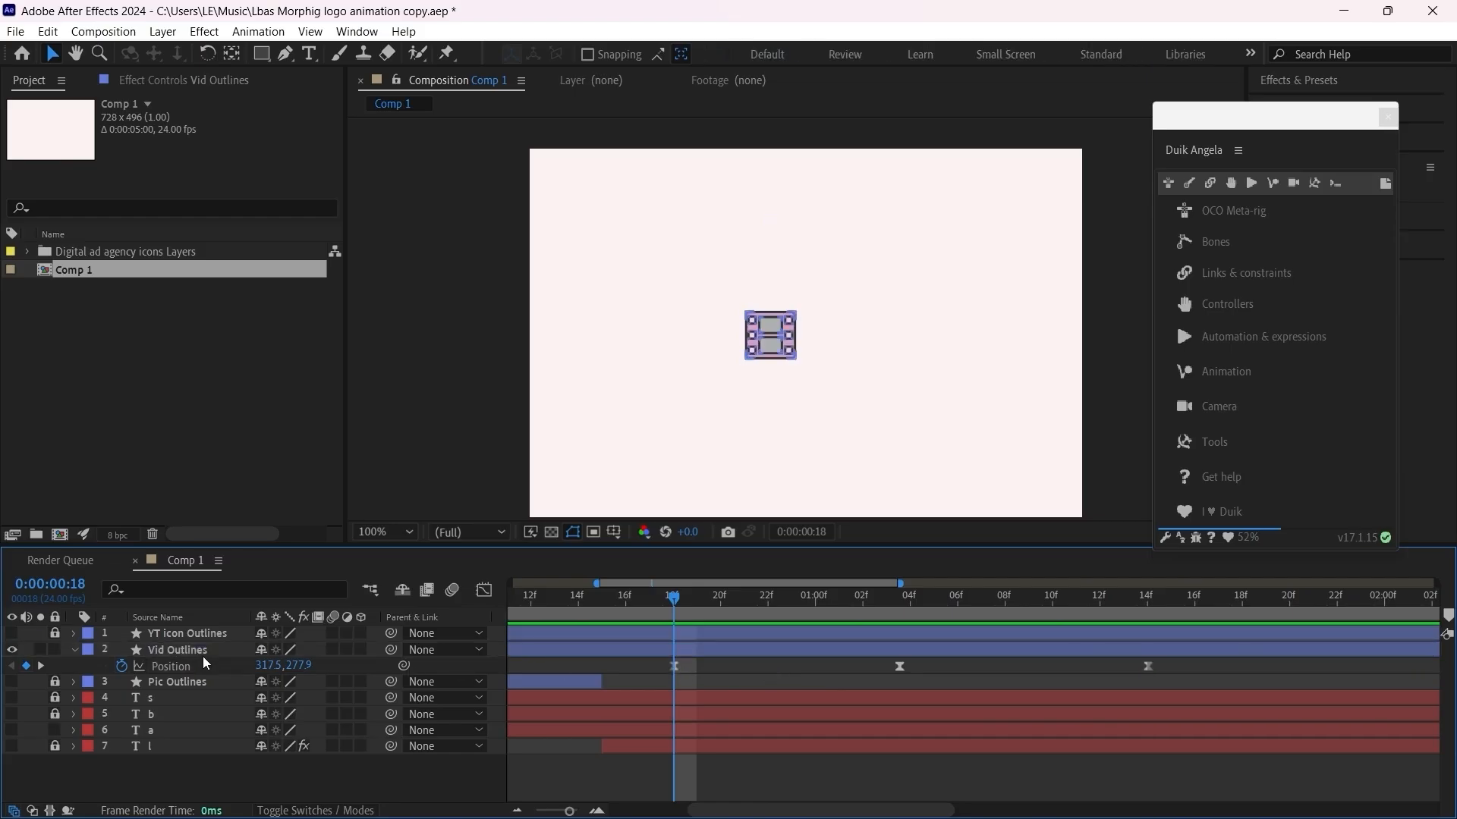
click(179, 653)
key(s)
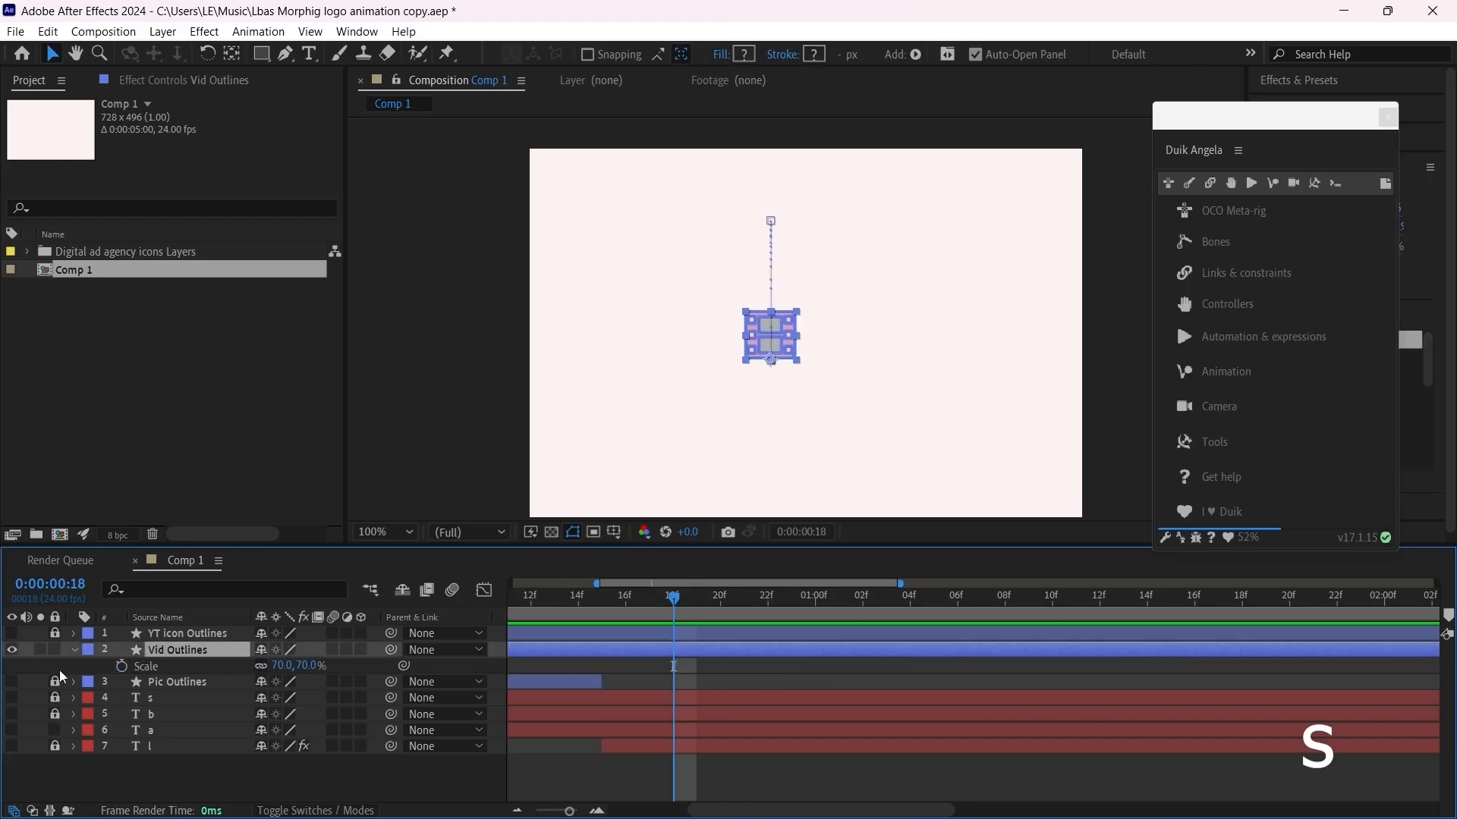
click(120, 667)
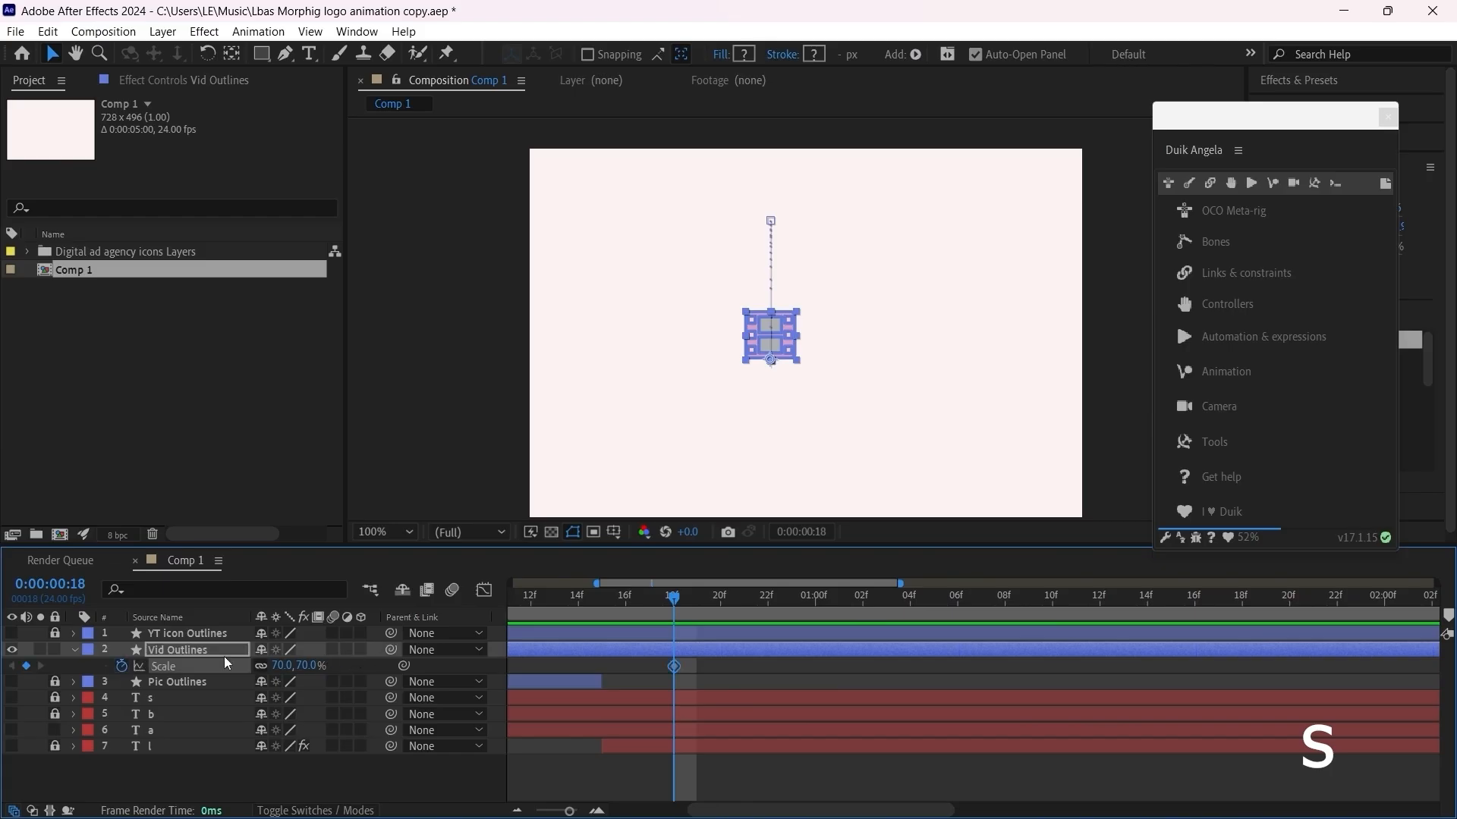
key(u)
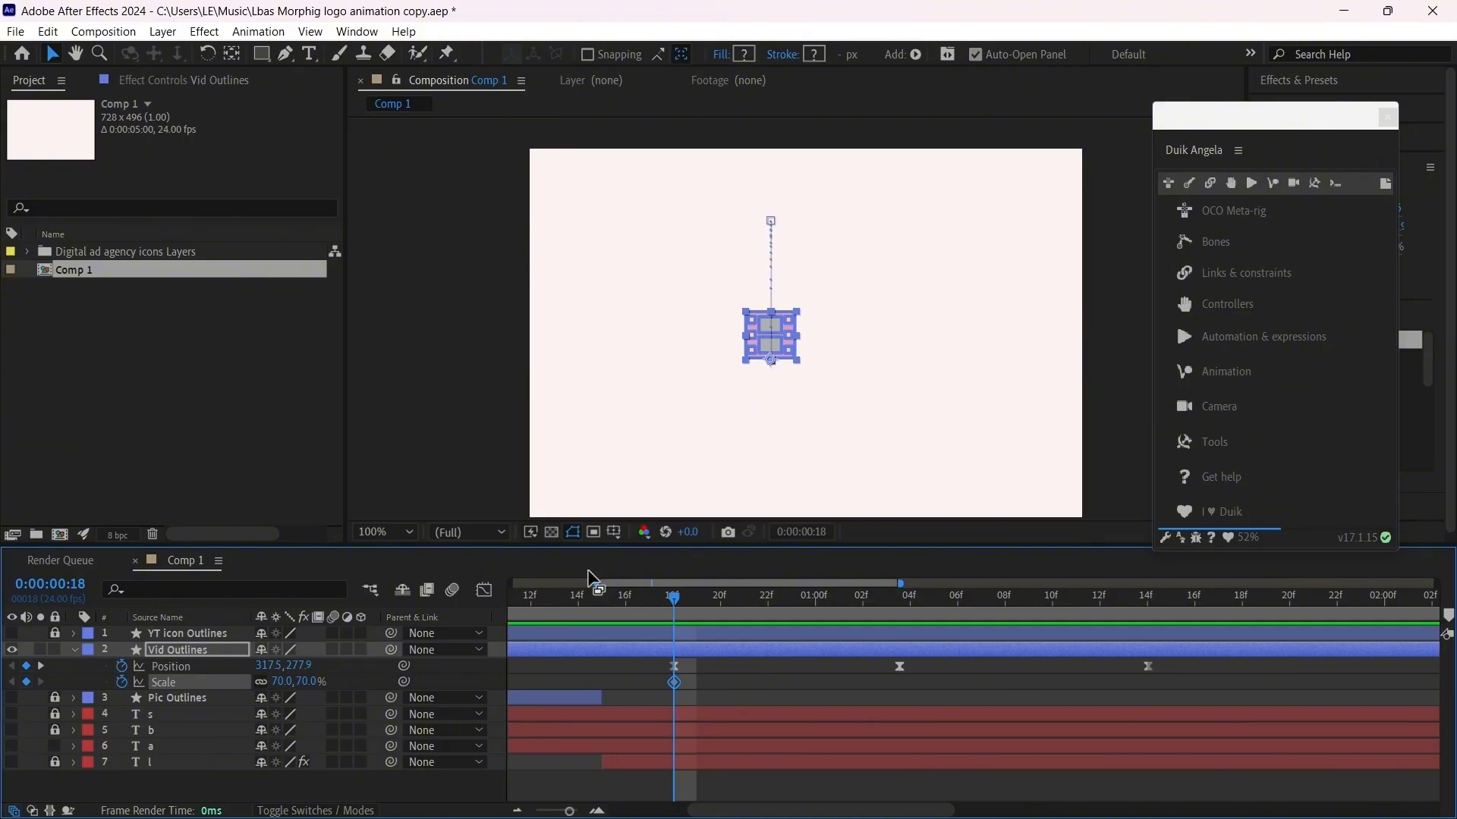
Step: At frame 19, unlink the Scale proportions of Vid Outlines and set Scale to 42, 78%
drag(677, 604, 704, 620)
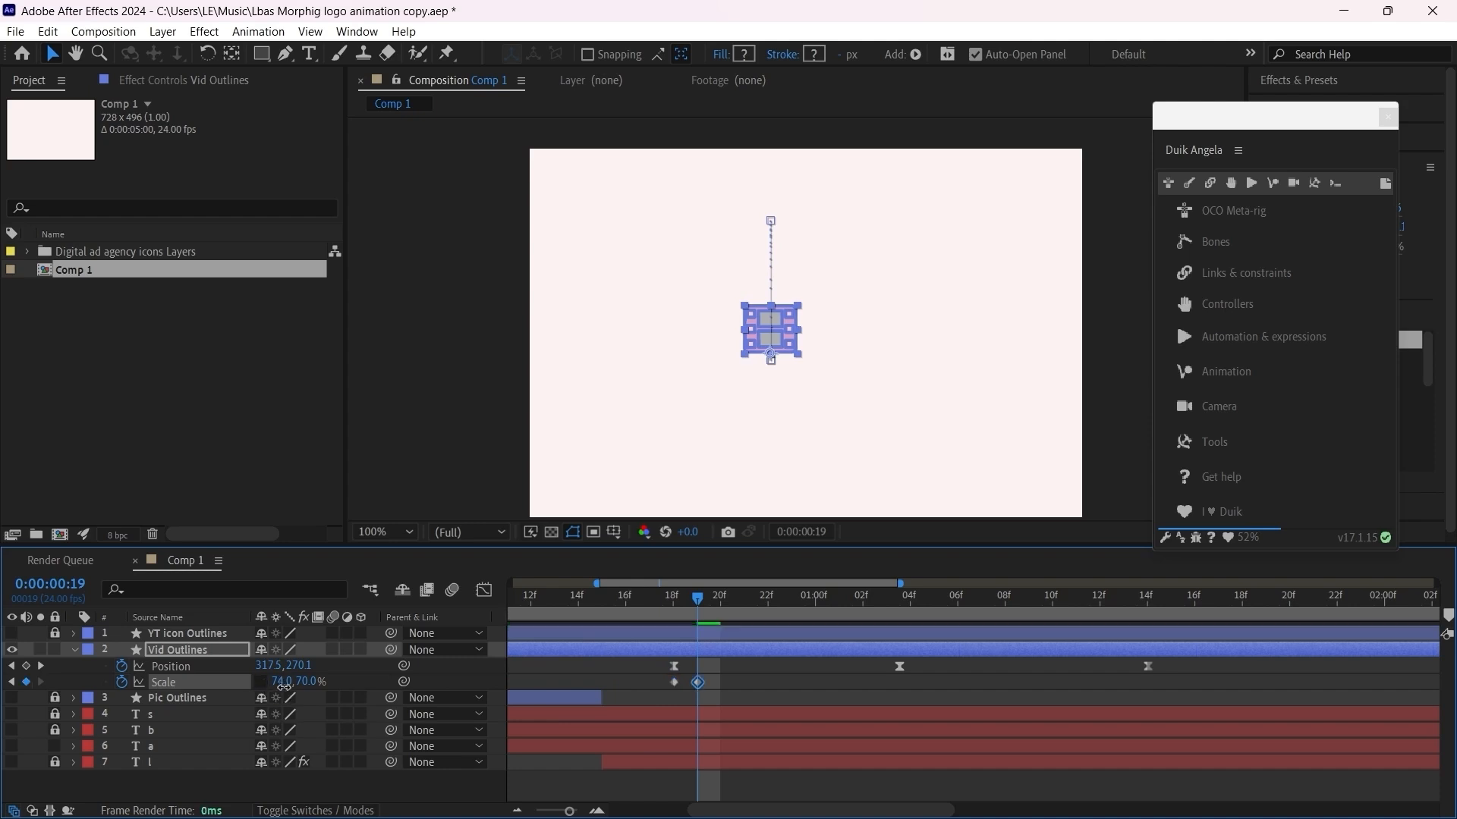
drag(282, 682, 258, 689)
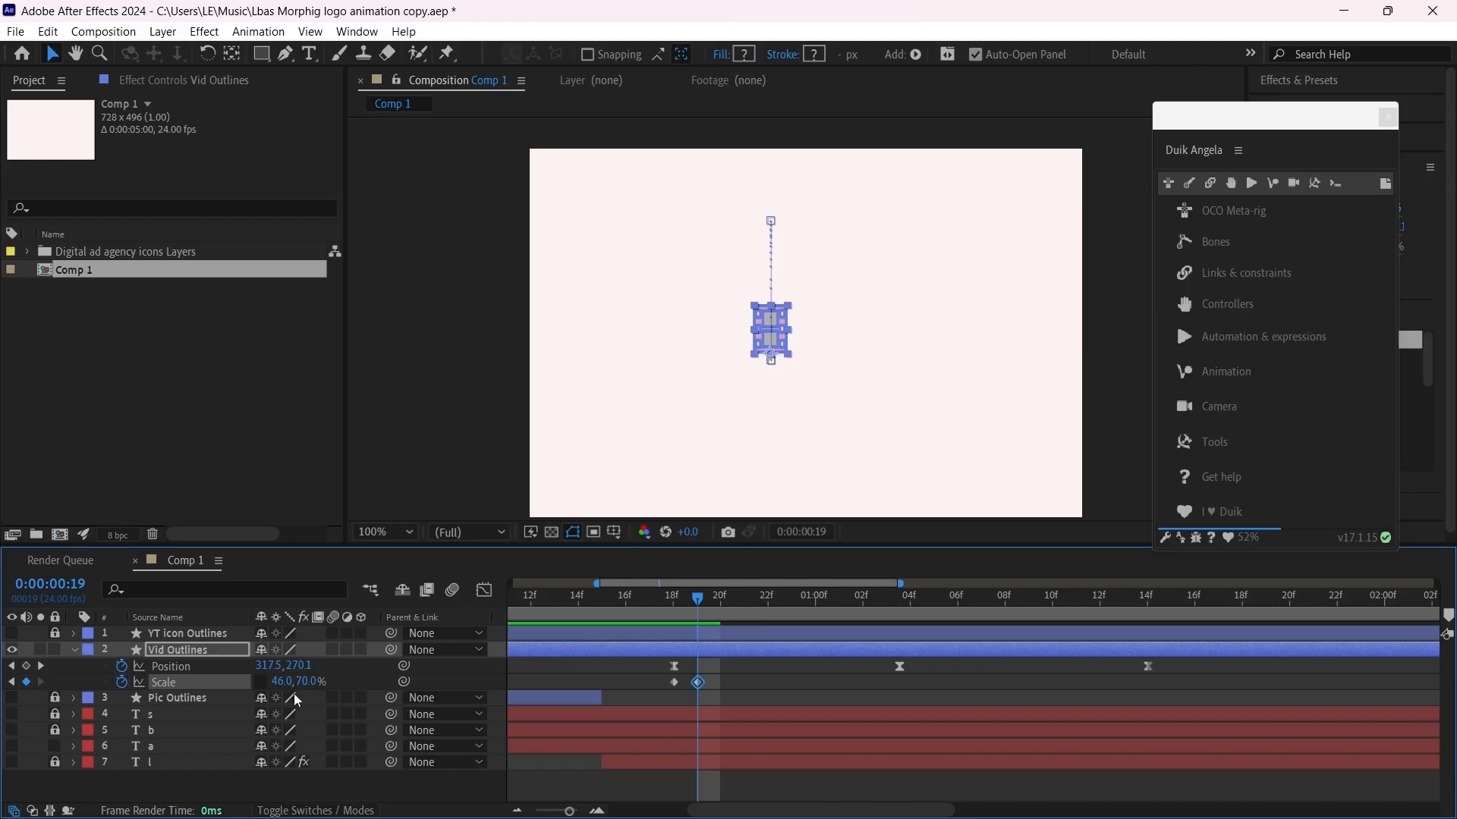
drag(303, 682, 283, 682)
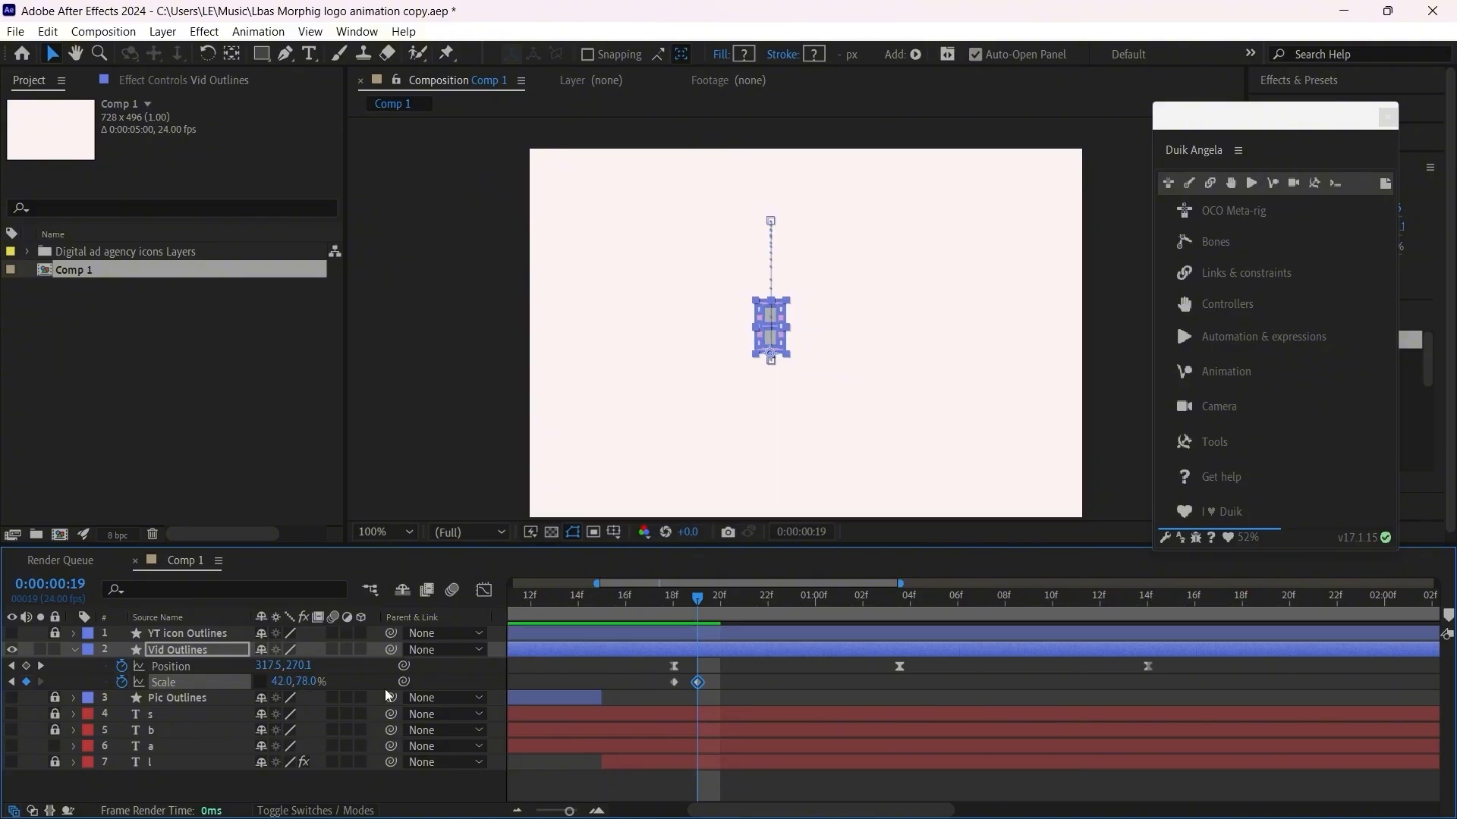
Step: Align the middle Position keyframe to 0:00:01:03 and paste the frame 18 Scale keyframe of 70, 70% at that time
drag(699, 599, 881, 665)
scroll(895, 686, up, 2)
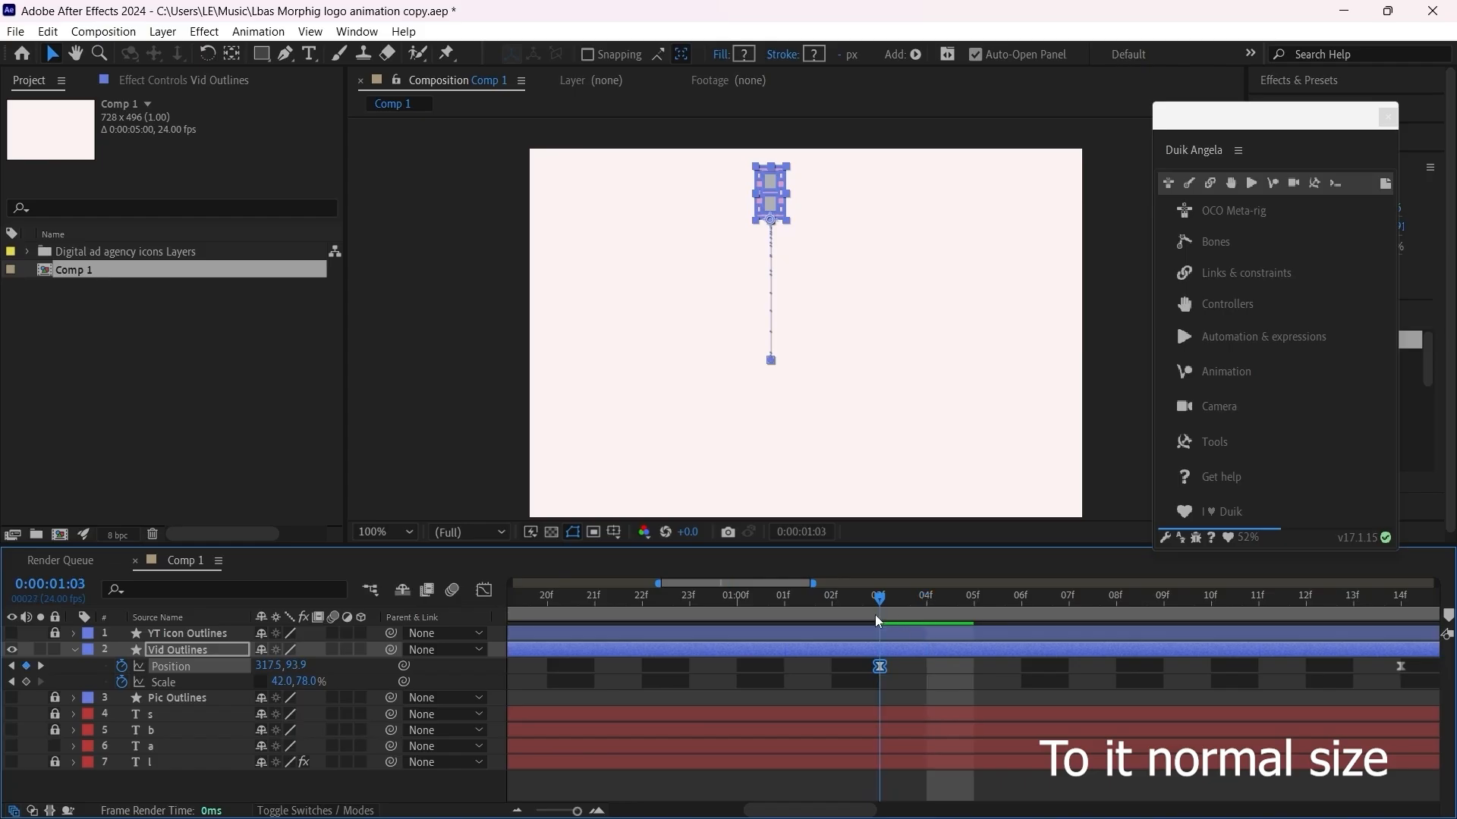
click(876, 615)
drag(851, 813, 813, 813)
click(703, 682)
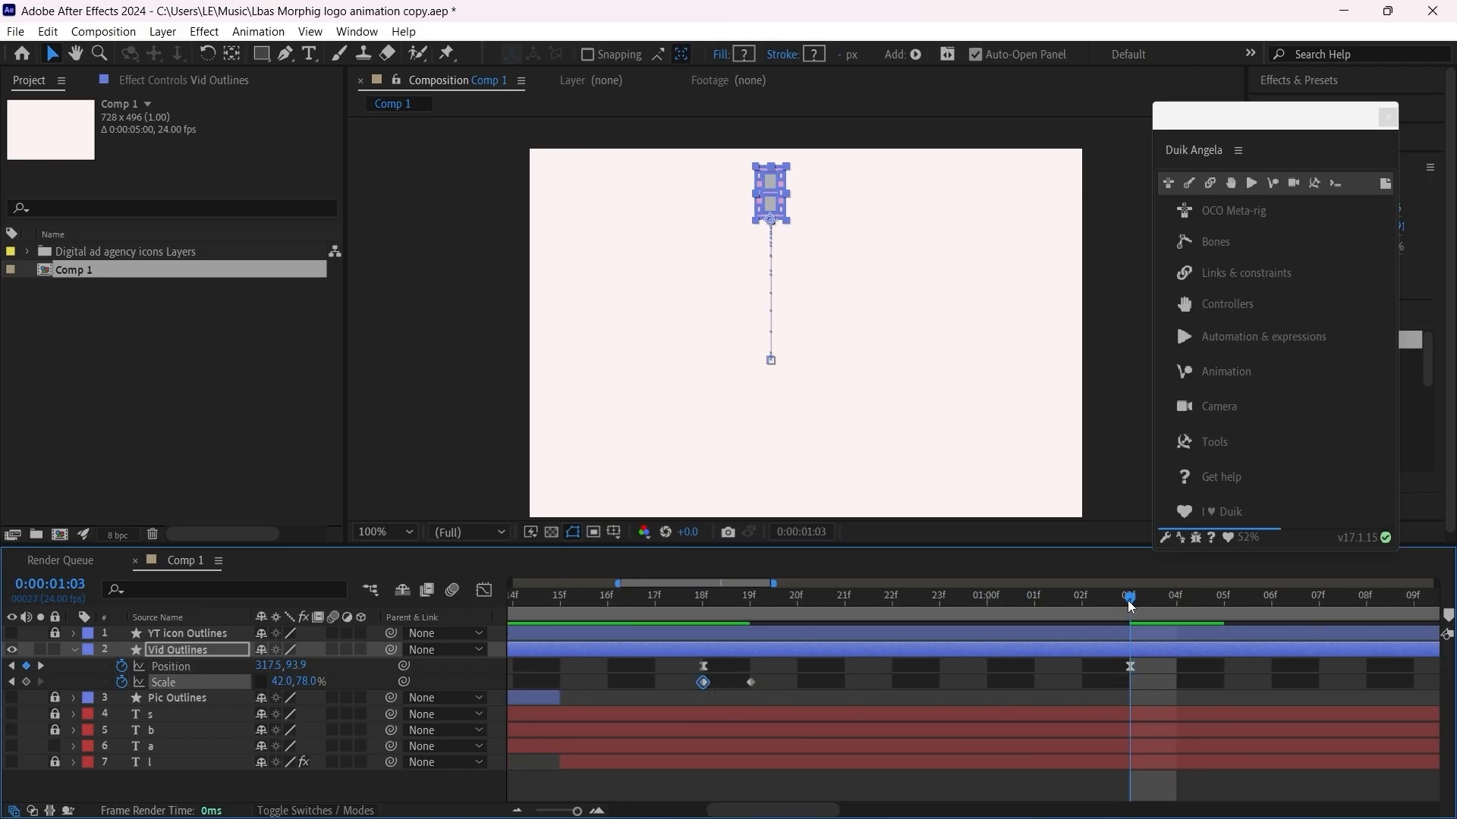
key(ctrl+v)
drag(810, 810, 874, 810)
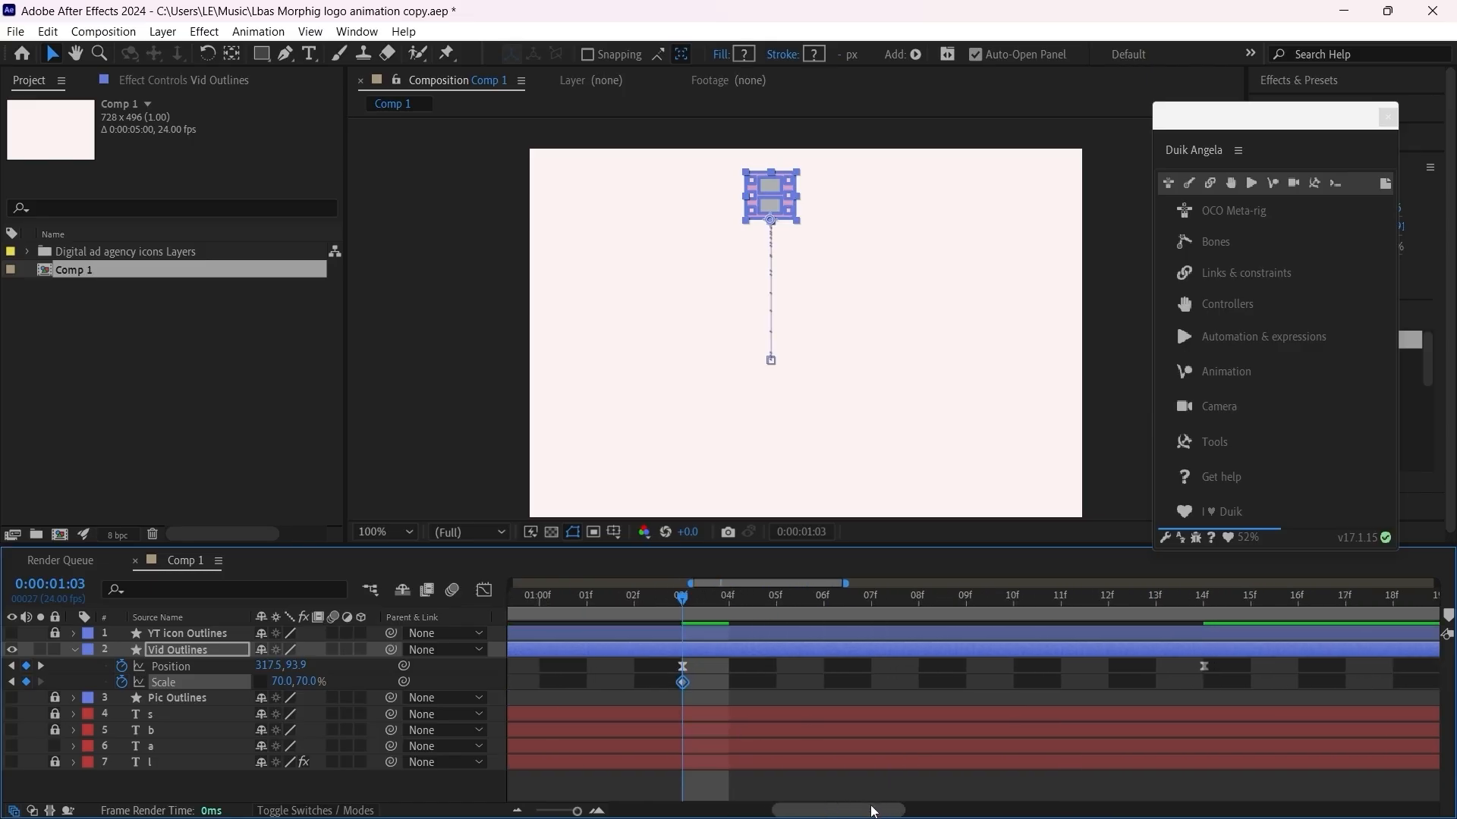
Step: Paste the frame 19 Scale keyframe of 42, 78% at 0:00:01:07 on Vid Outlines and preview the jump
drag(686, 603, 774, 631)
key(space)
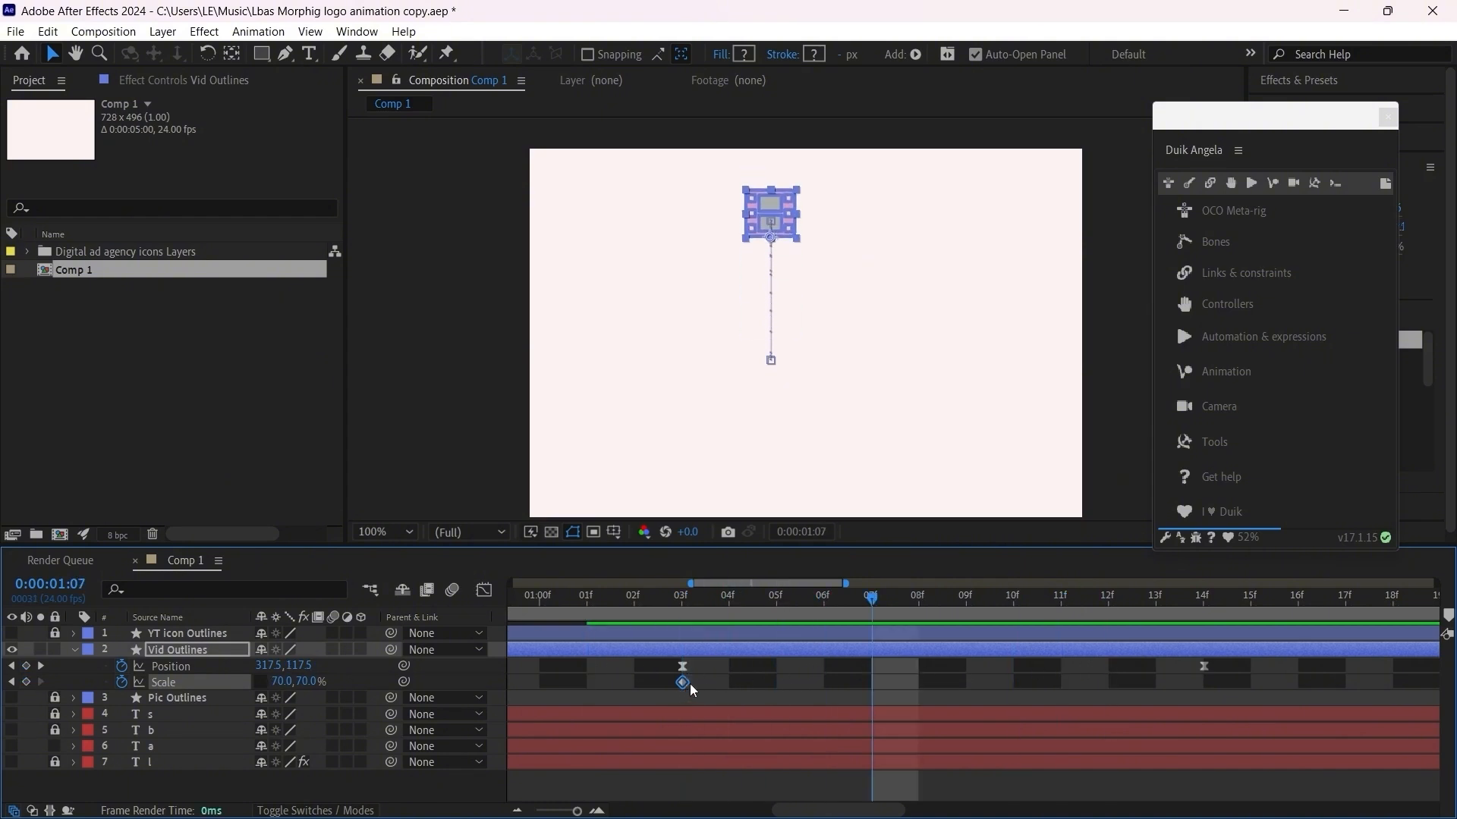
drag(806, 811, 756, 812)
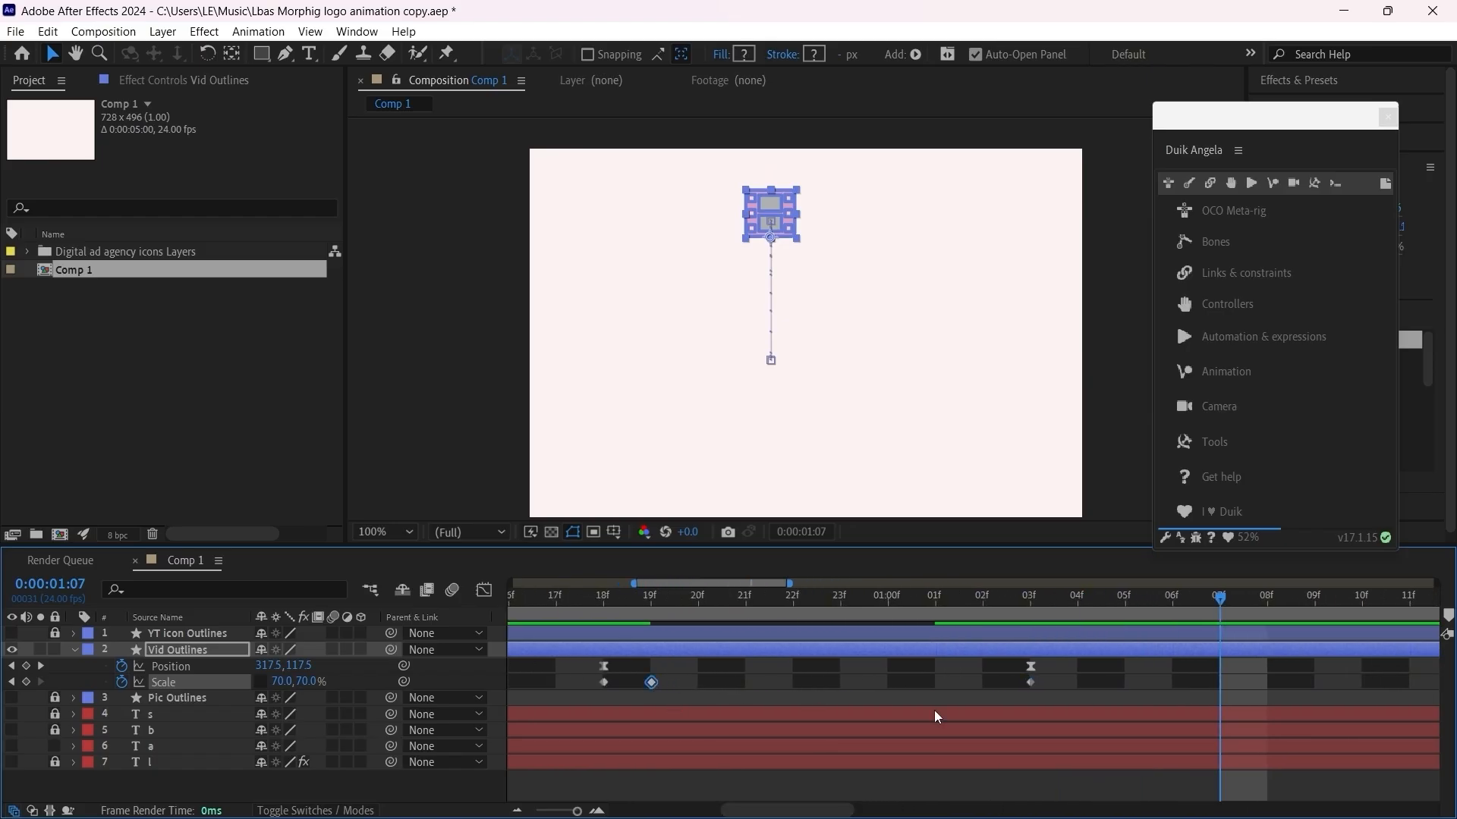
key(ctrl+v)
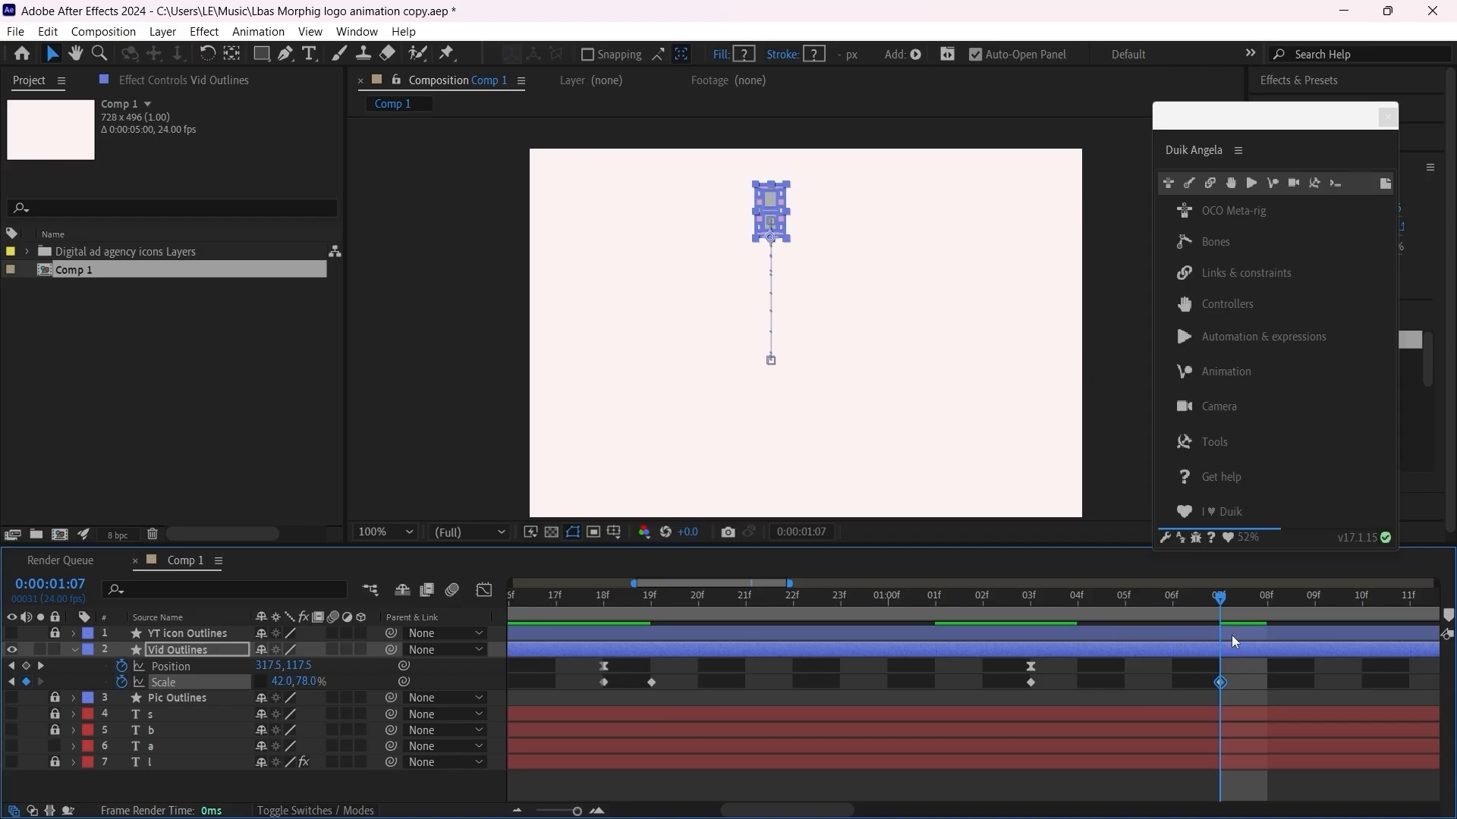
key(space)
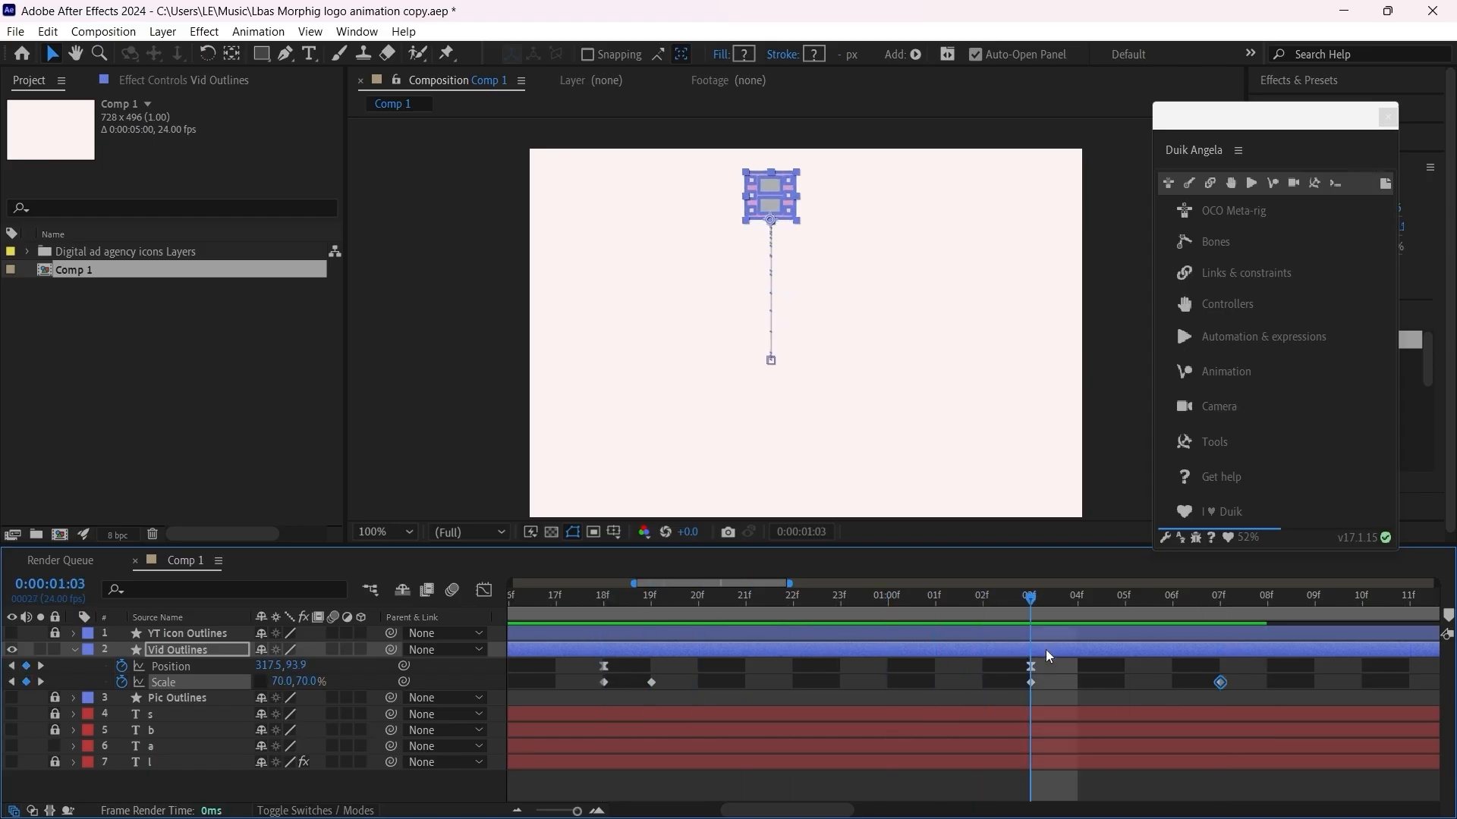
drag(1079, 598, 1267, 618)
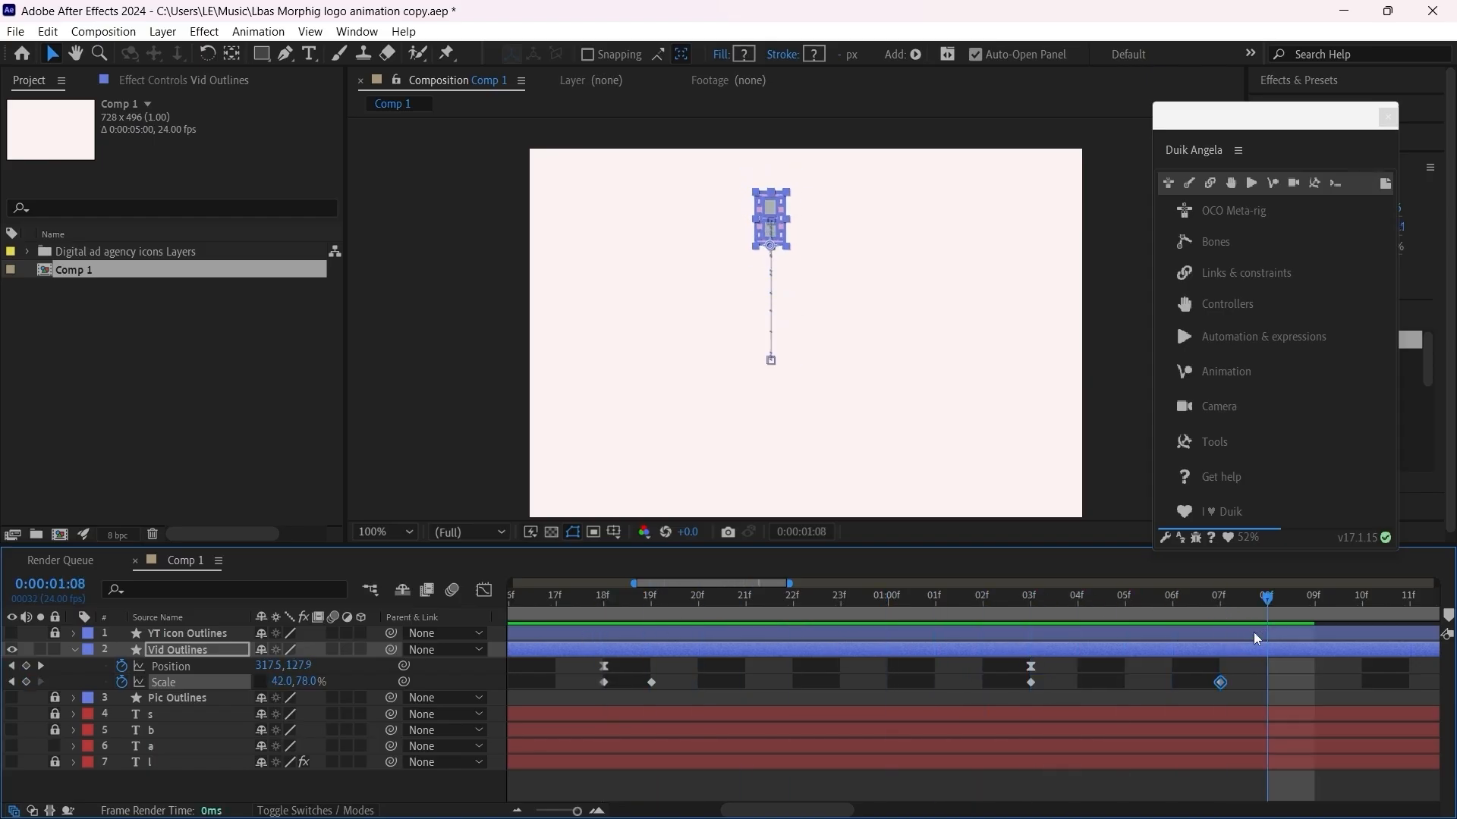
Step: Move the last Scale keyframe of Vid Outlines to 0:00:01:10 and check the motion from before frame 18
click(807, 792)
drag(807, 806, 864, 805)
drag(839, 682, 979, 766)
drag(889, 588, 659, 678)
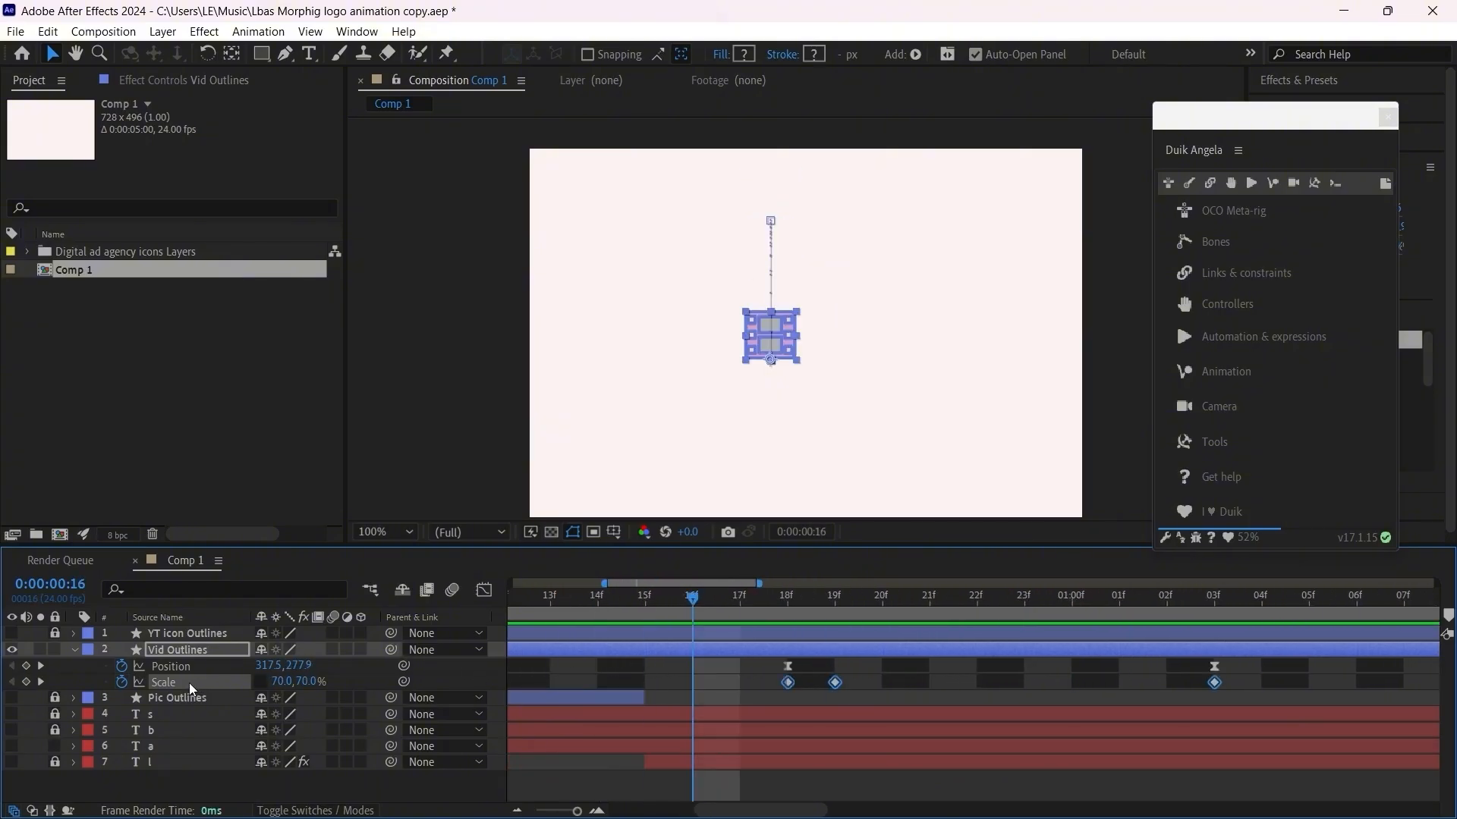
Step: Apply Easy Ease to all Scale keyframes of Vid Outlines and display their speed curves in the Graph Editor
click(789, 597)
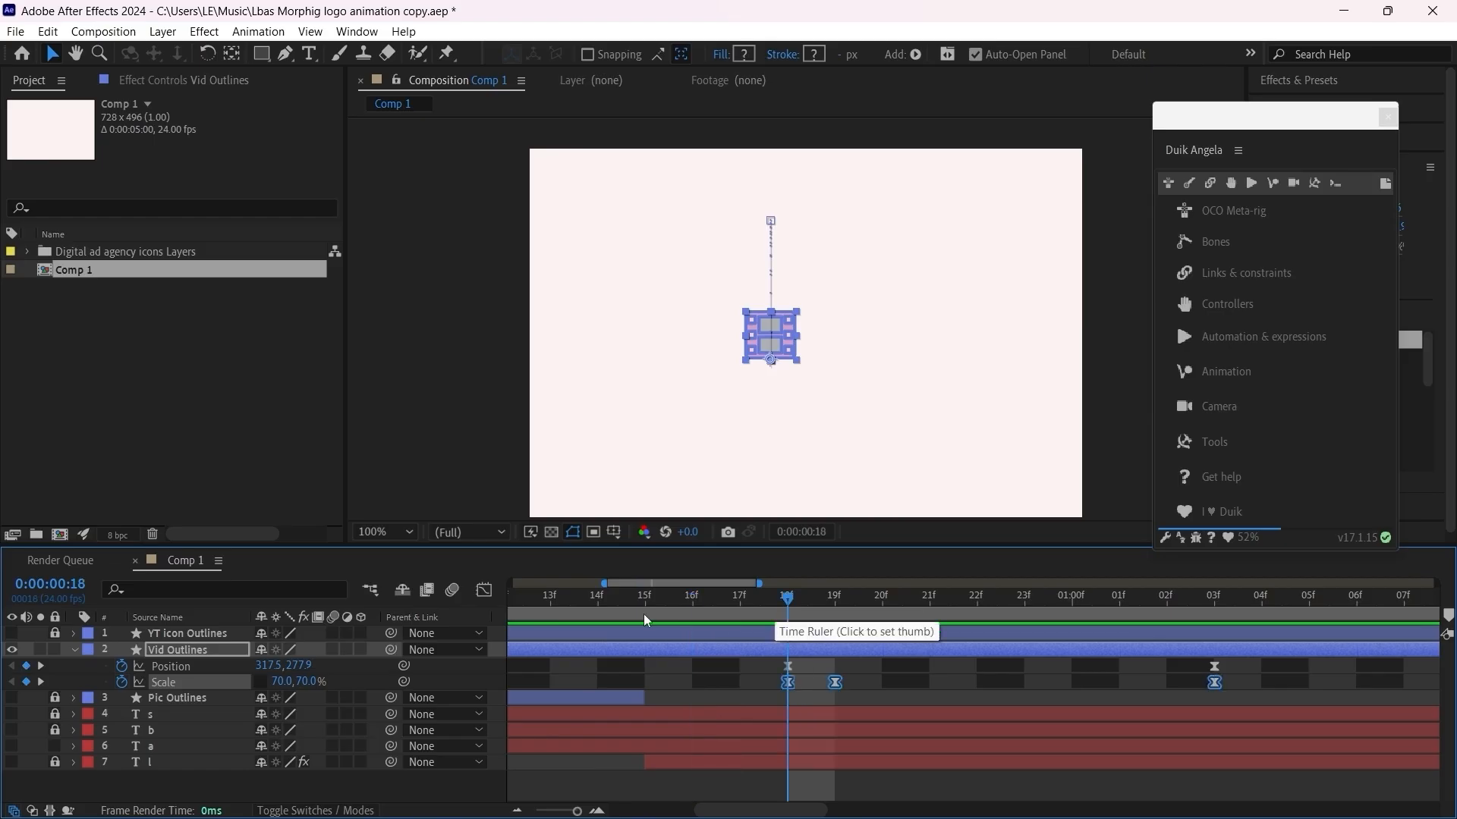
click(484, 591)
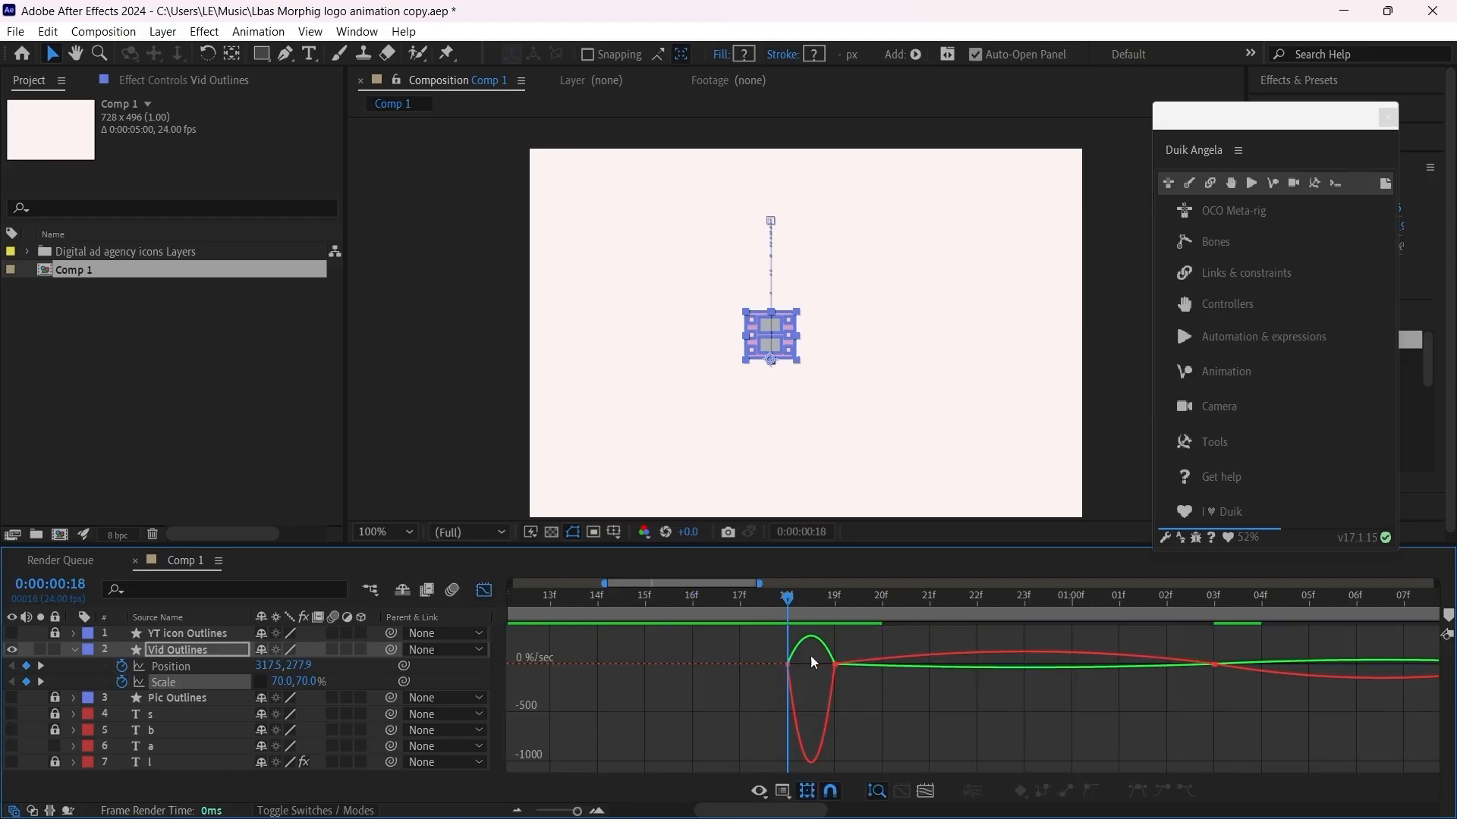
drag(815, 694, 800, 671)
scroll(785, 676, right, 2)
Step: Adjust the Scale speed handles around frame 19 and 0:00:01:03, lengthening the outgoing handles and shortening the incoming one at 0:00:01:03
drag(679, 645, 736, 665)
drag(717, 664, 741, 665)
mouse_move(970, 664)
mouse_down()
mouse_move(932, 665)
mouse_move(949, 665)
mouse_up()
drag(1089, 665, 1120, 664)
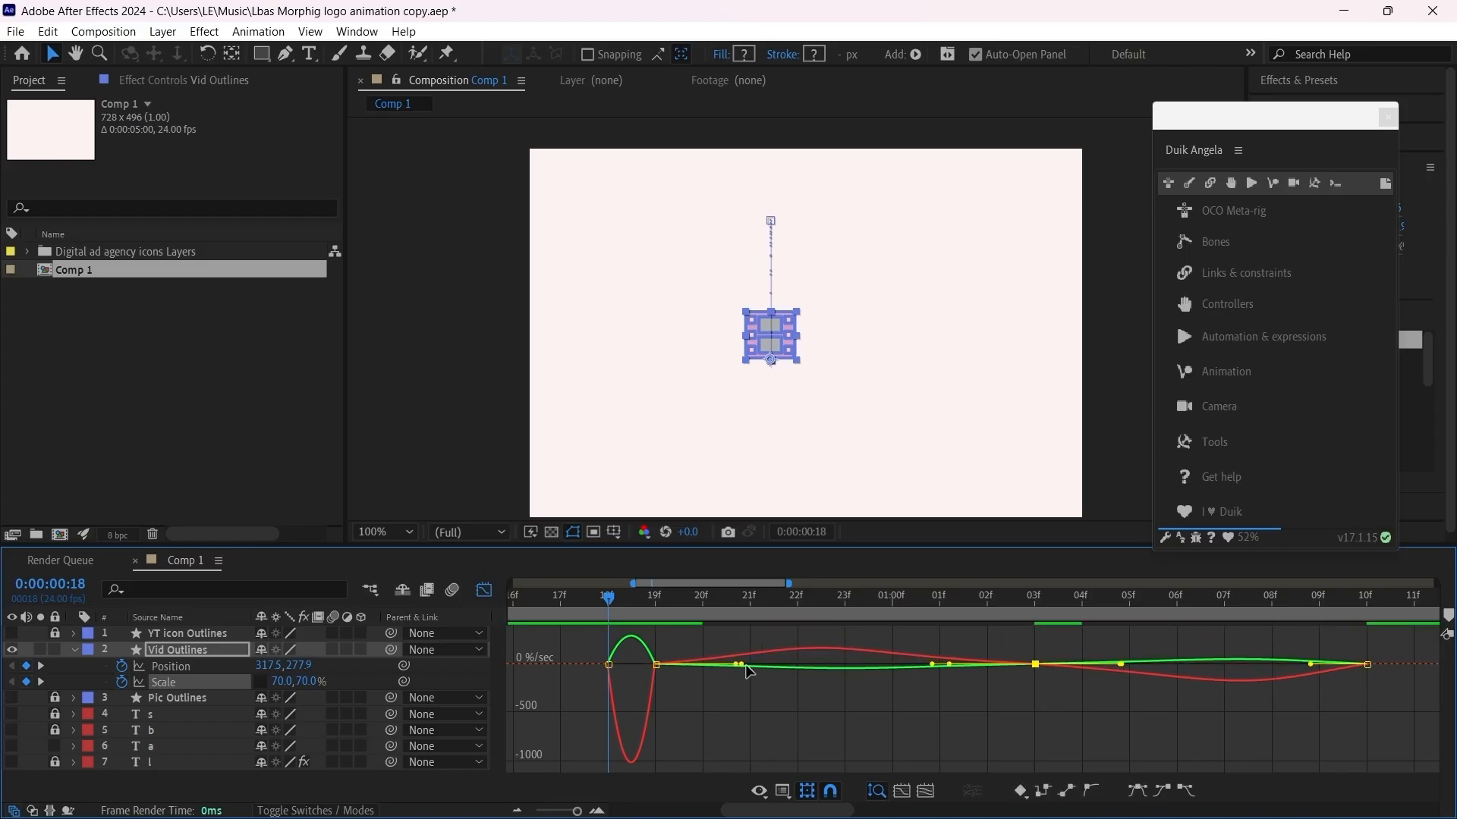
drag(932, 664, 956, 667)
drag(740, 665, 776, 664)
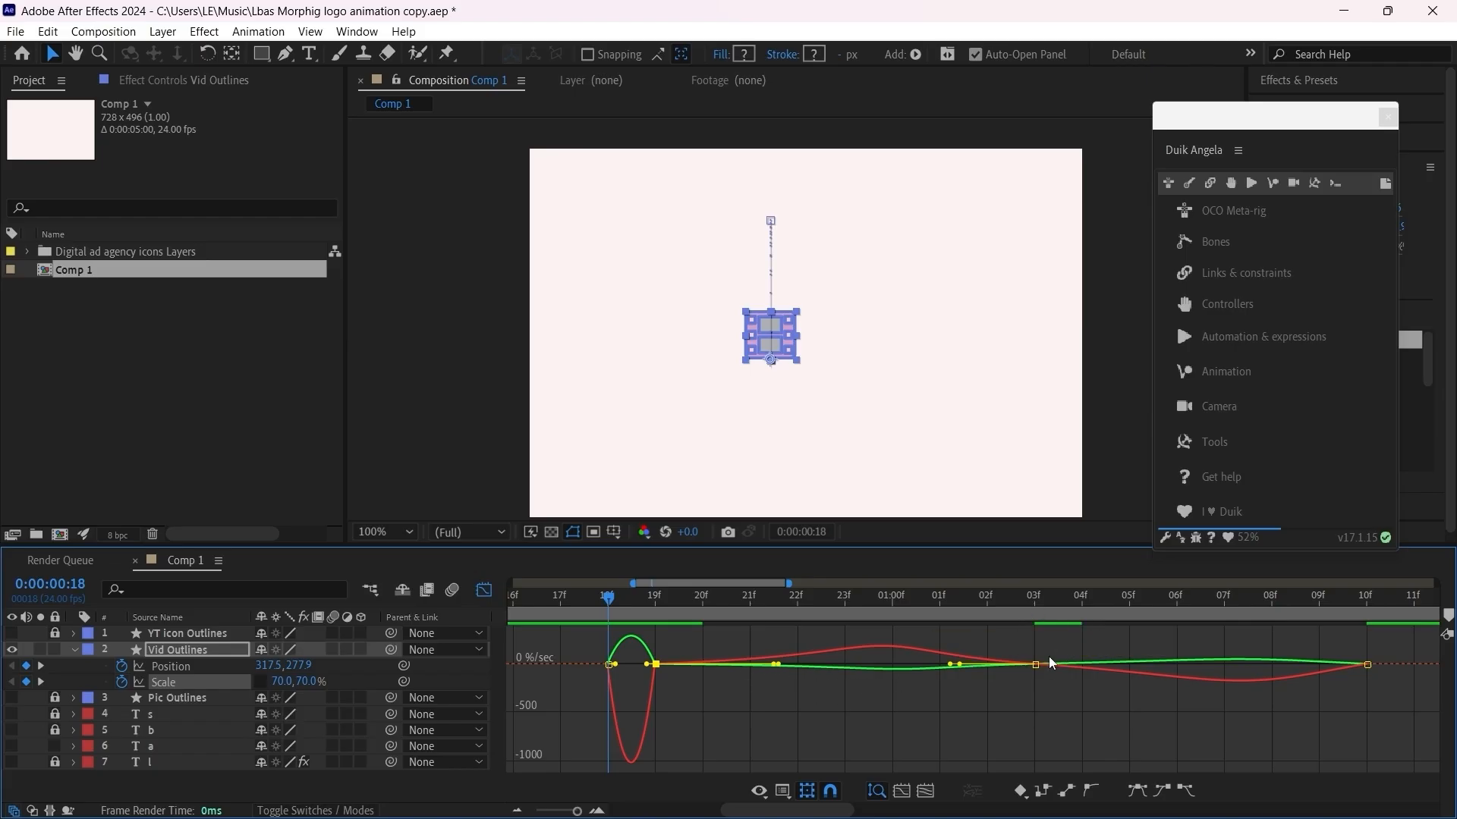
Step: Slightly shorten the incoming speed handle of the Scale keyframe at 0:00:01:10 and preview the jump
click(1368, 677)
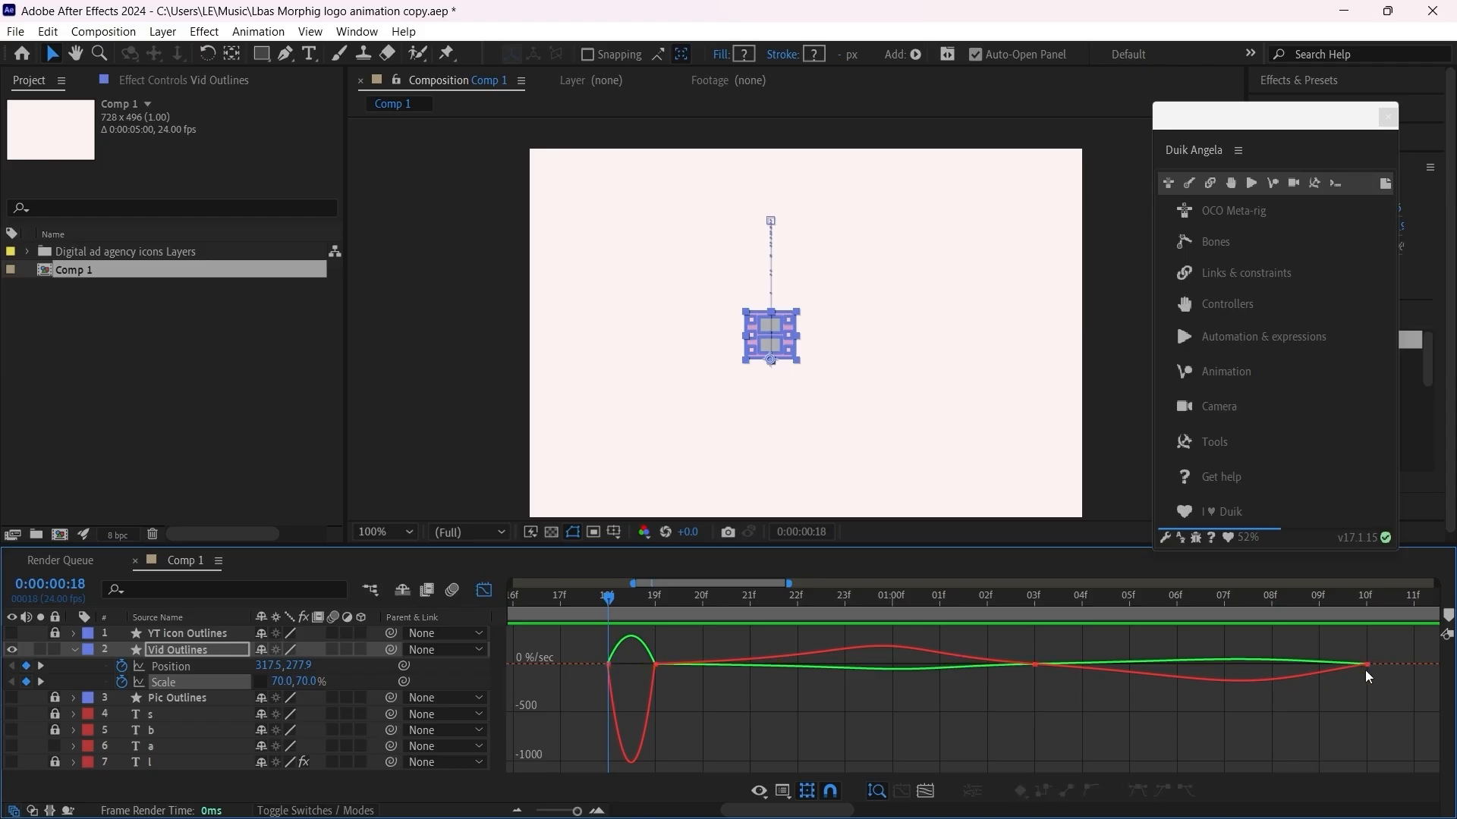
click(1367, 665)
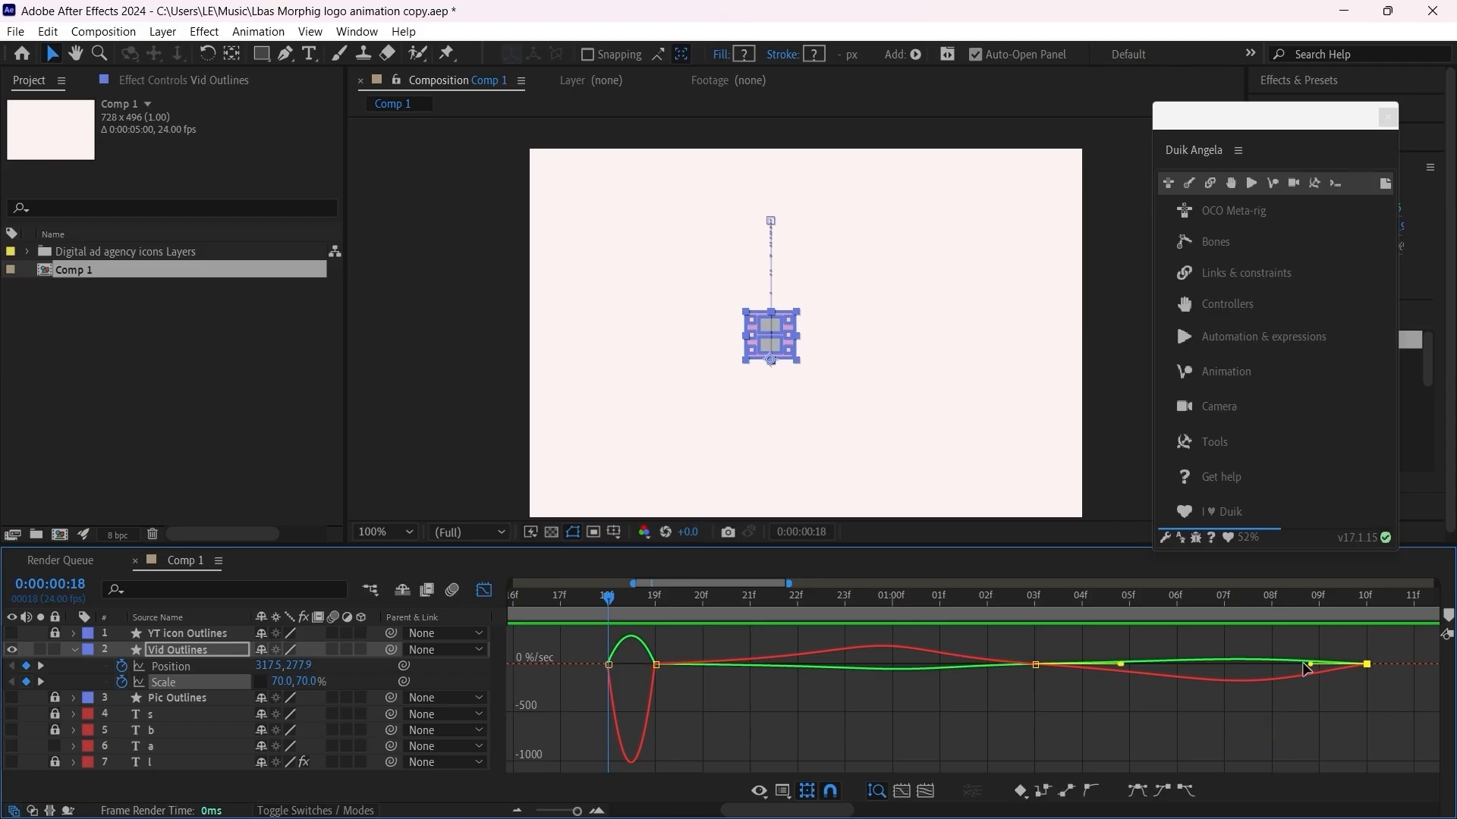
drag(1309, 663, 1319, 665)
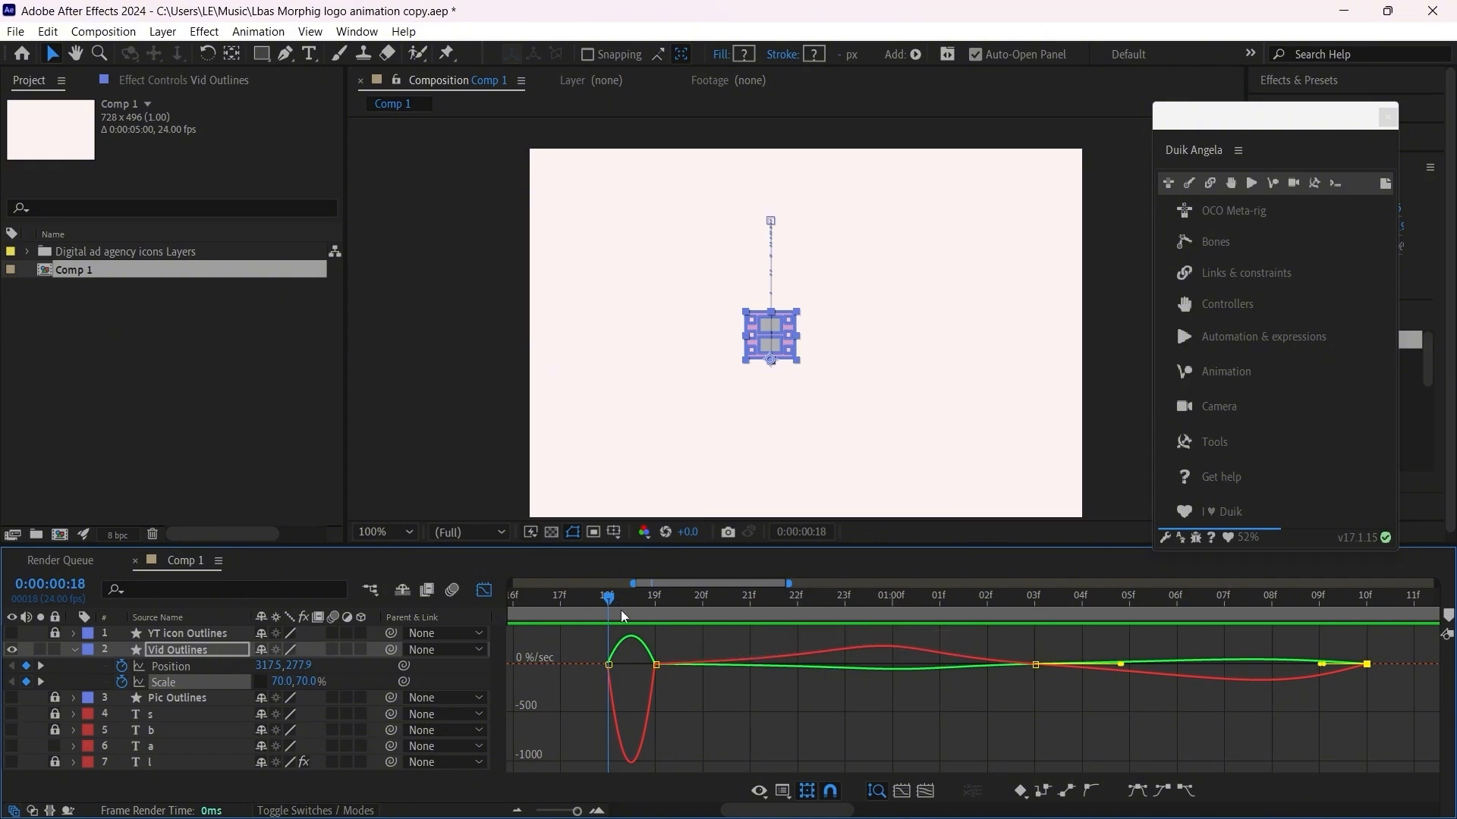
key(space)
key(space)
drag(836, 809, 729, 814)
drag(571, 597, 522, 599)
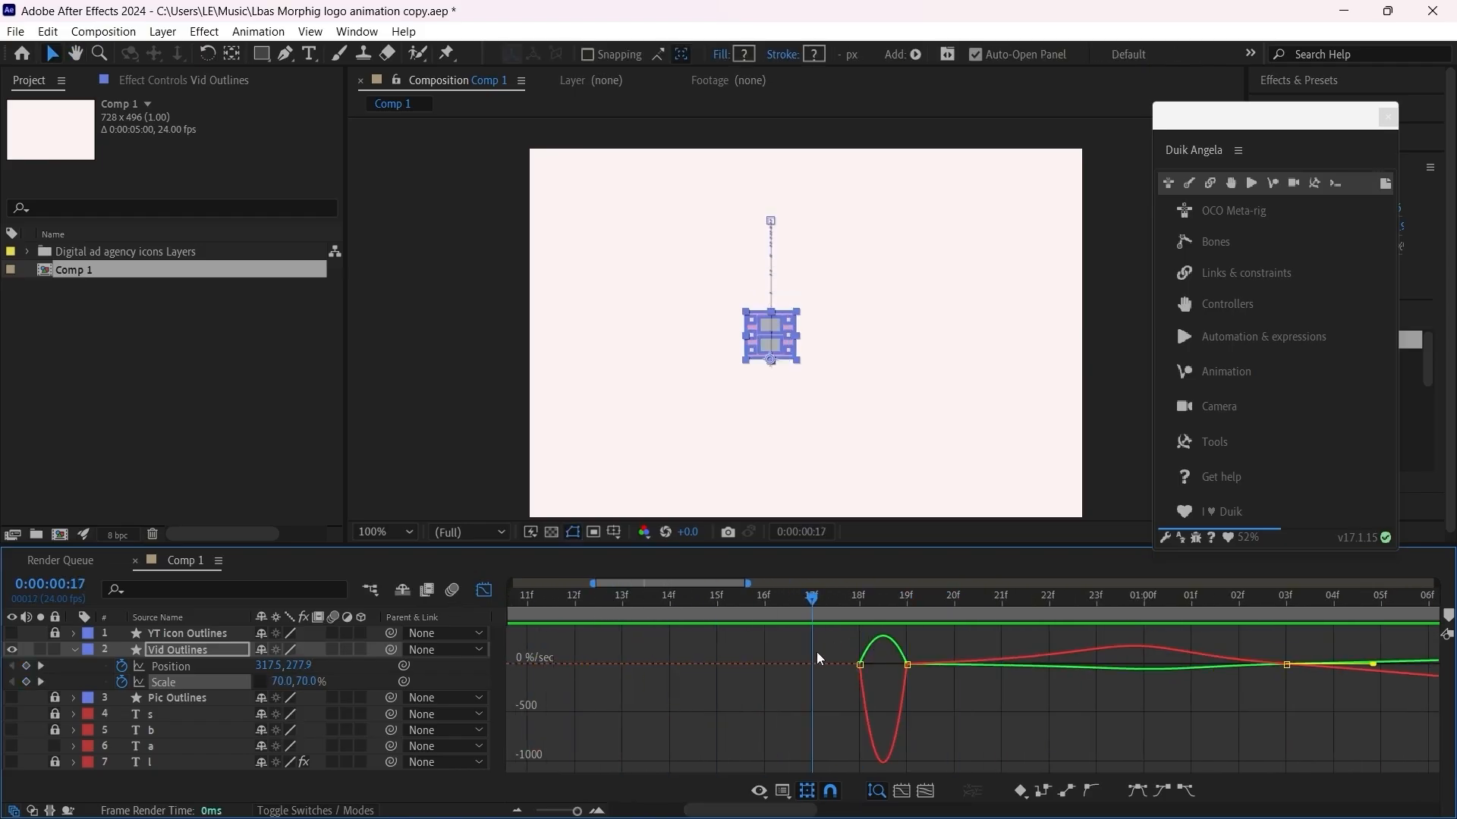
drag(763, 617, 1132, 619)
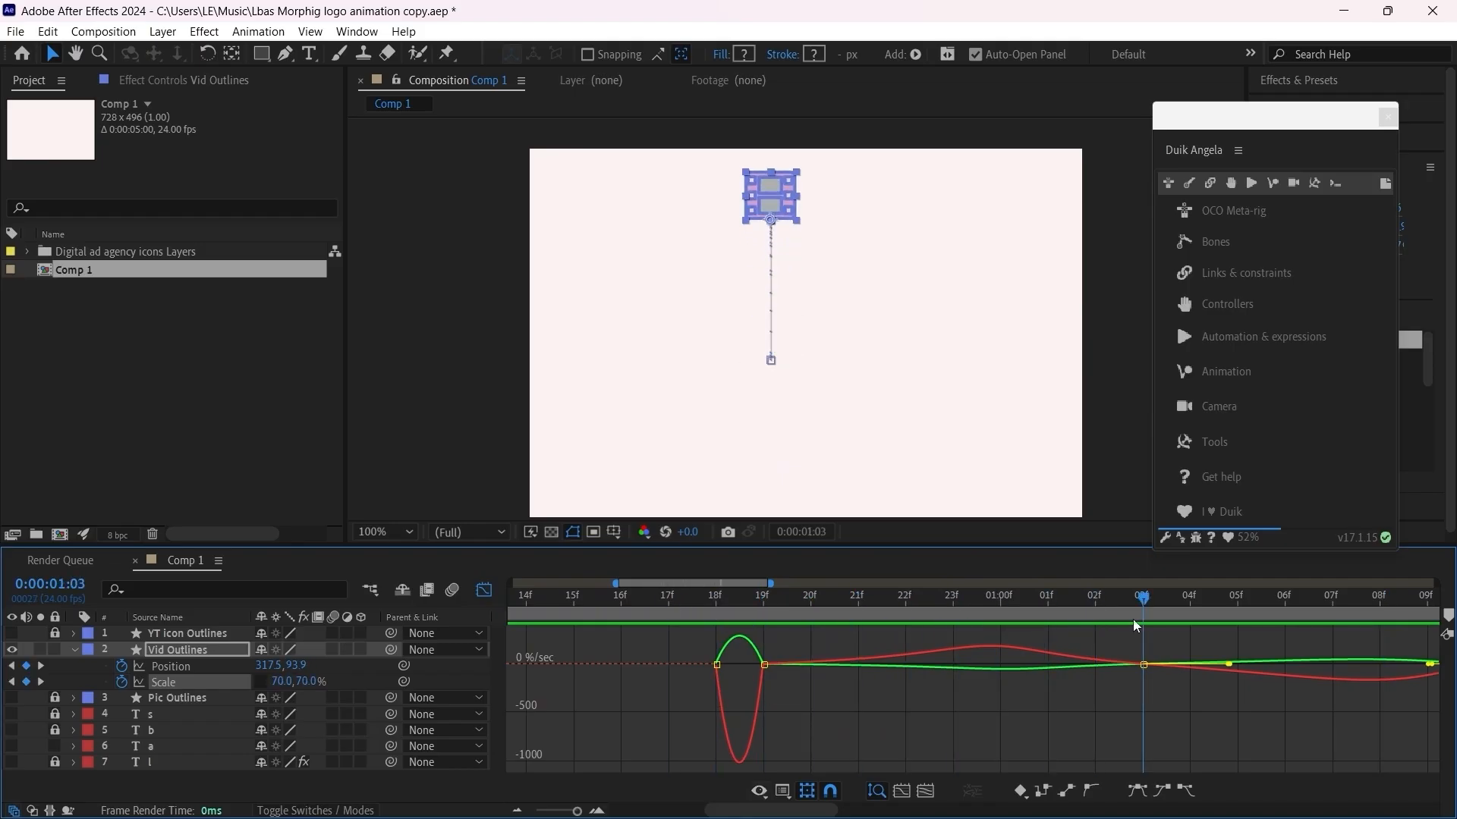
click(716, 610)
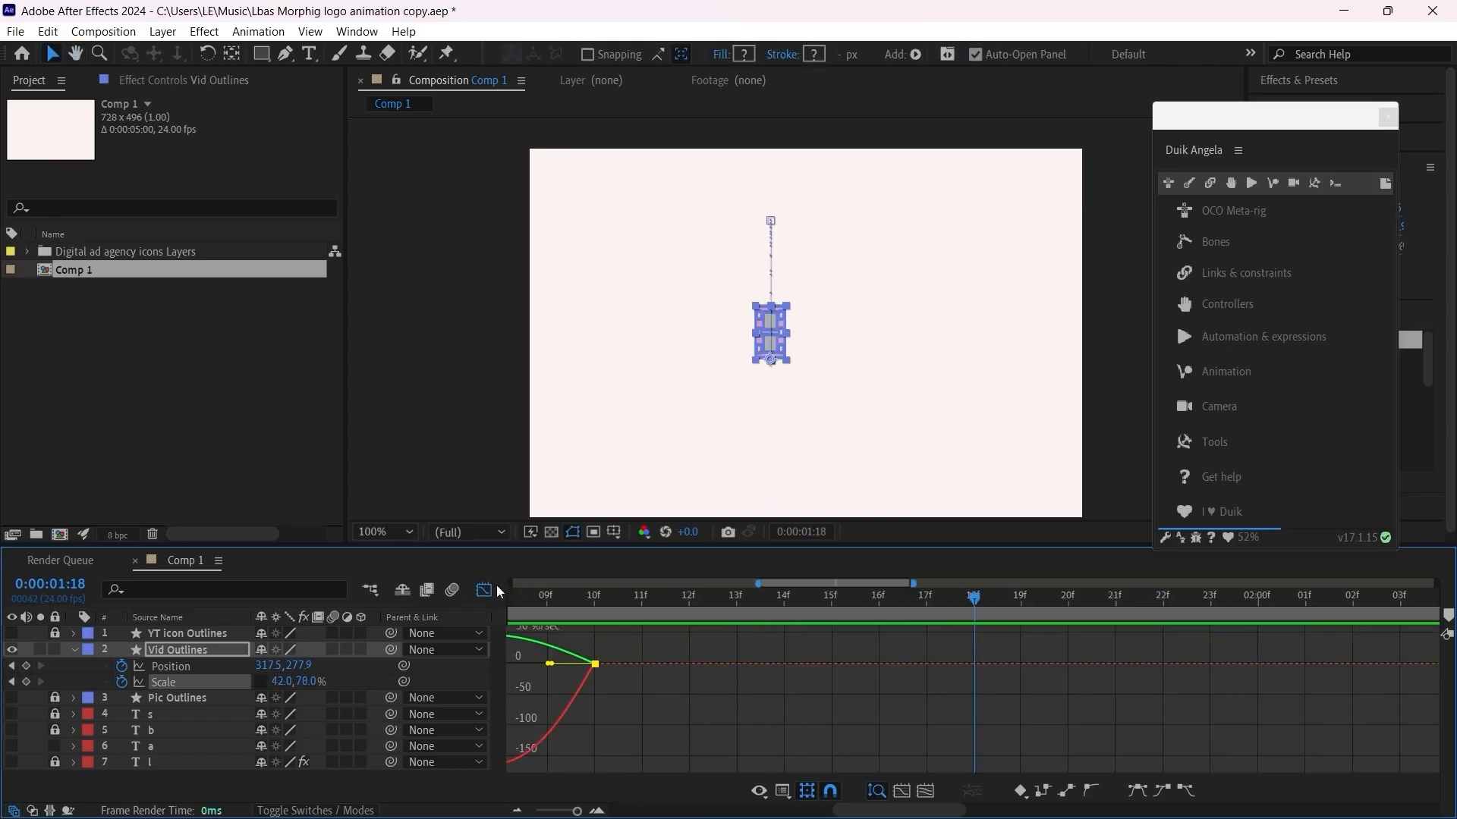
Step: Close the graph, move the last Scale keyframe to 0:00:01:12 and preview the jump from frame 18
click(485, 594)
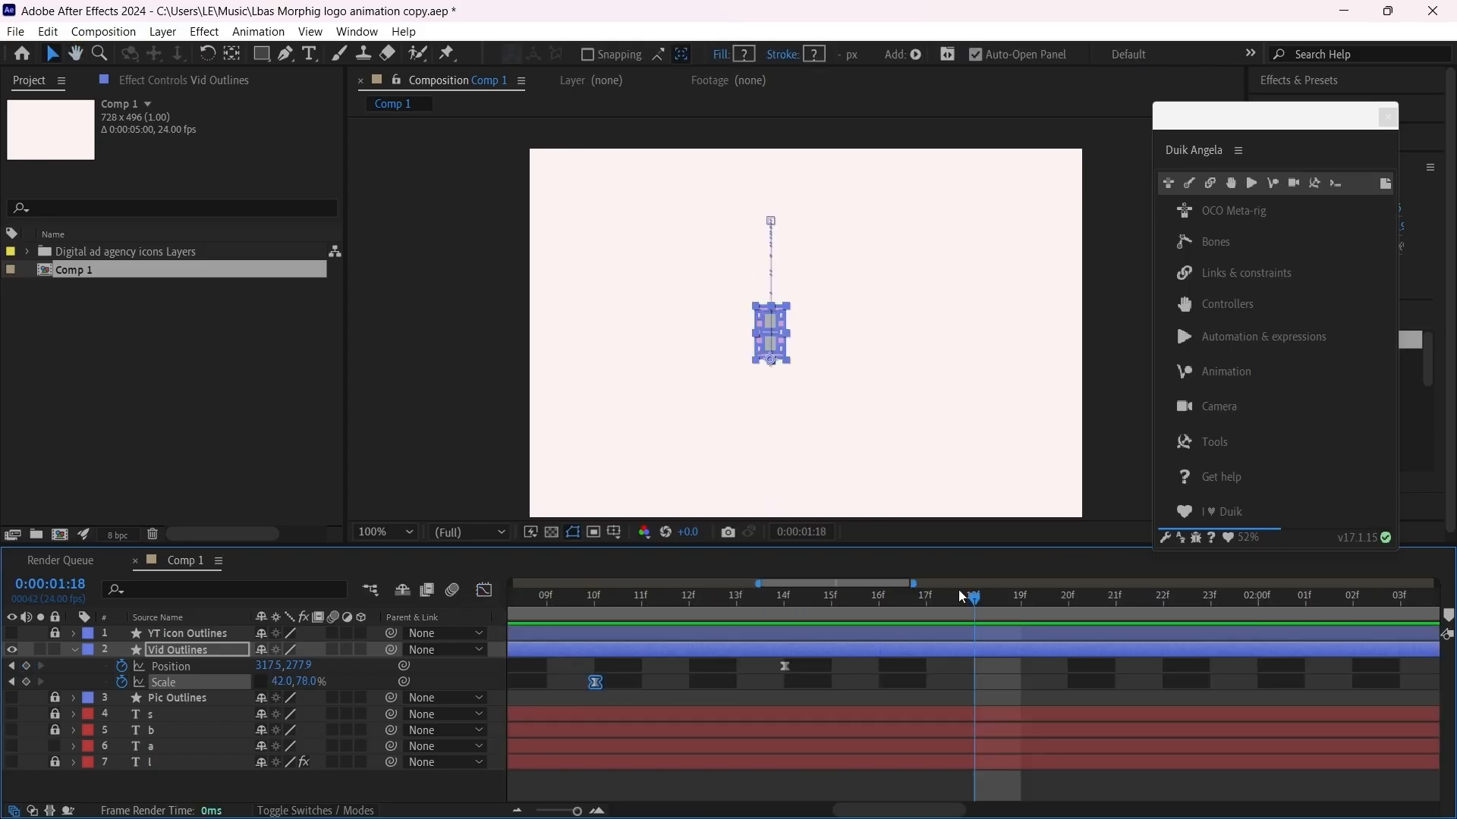
drag(958, 589, 816, 654)
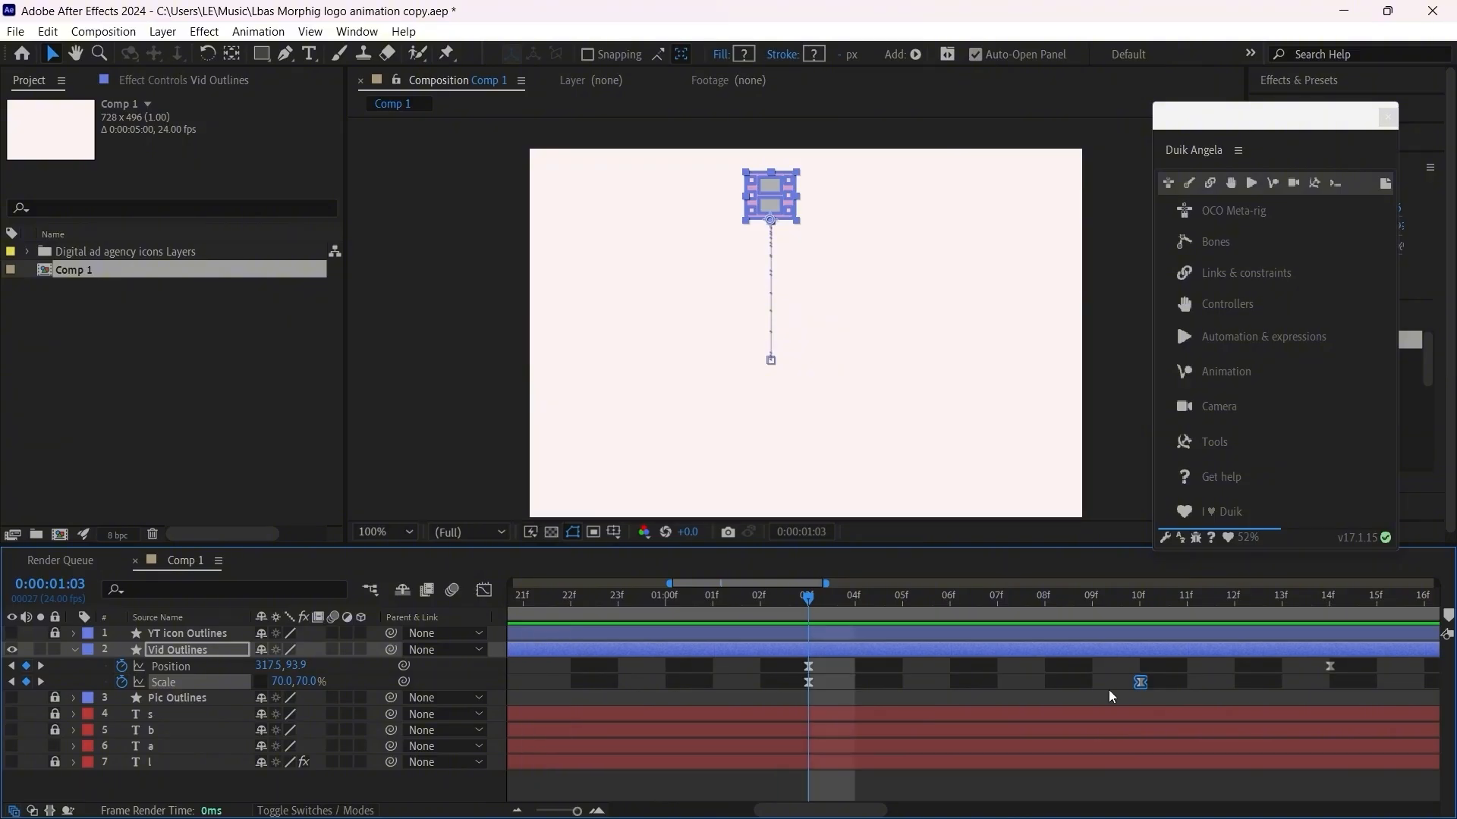
drag(1154, 679, 1235, 682)
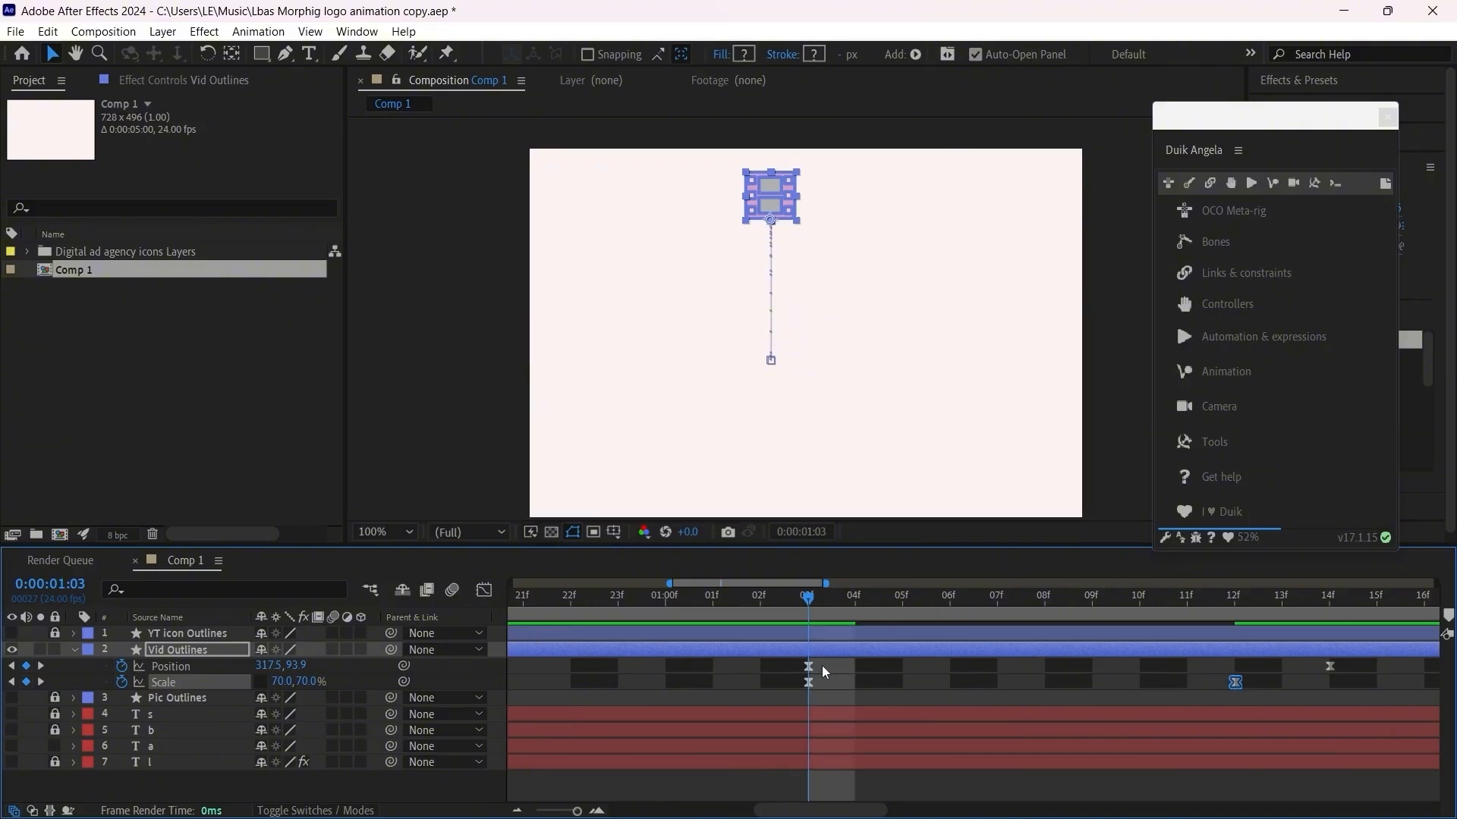
drag(802, 600, 580, 629)
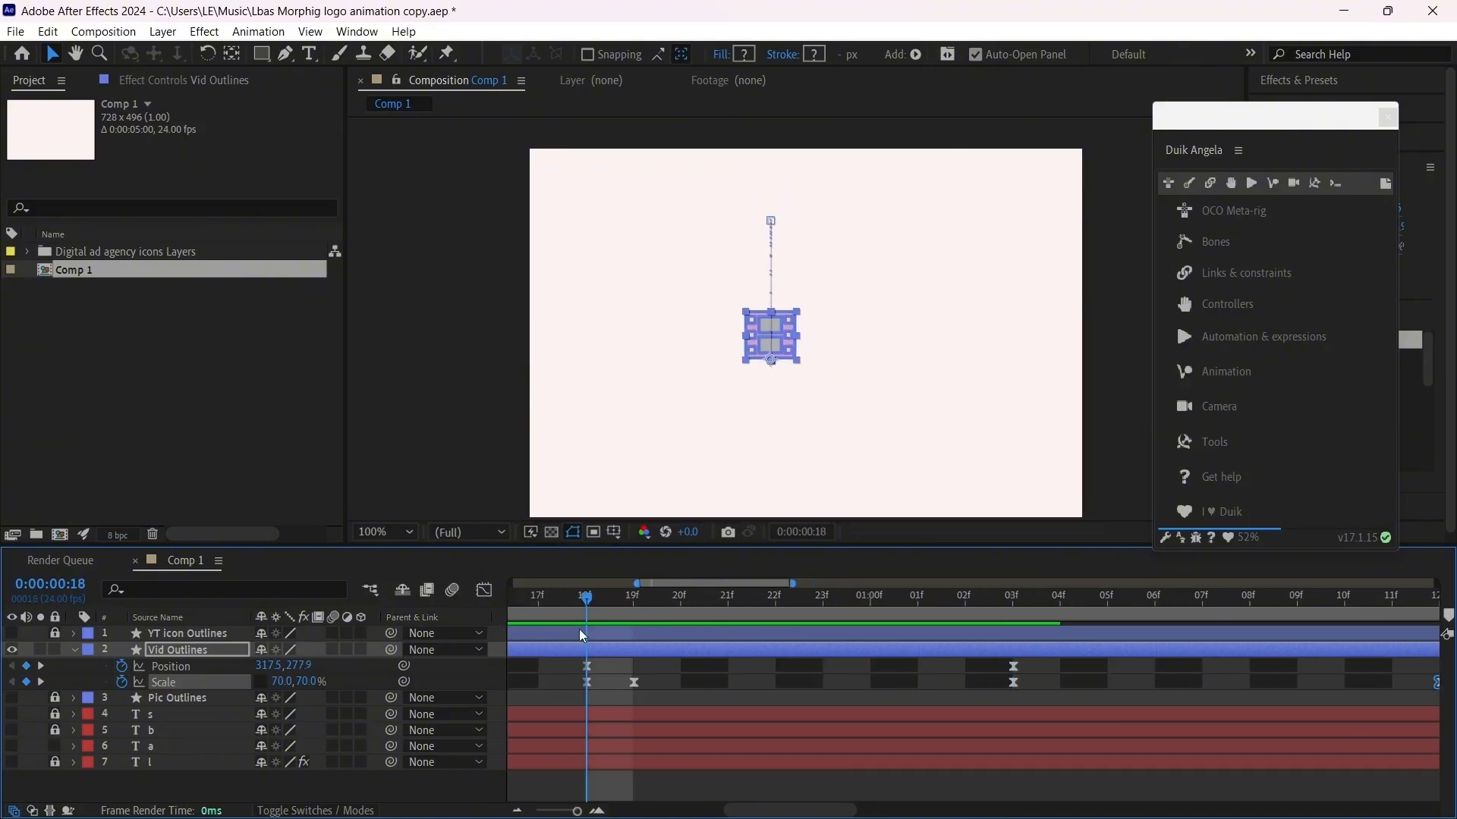
key(minus)
key(space)
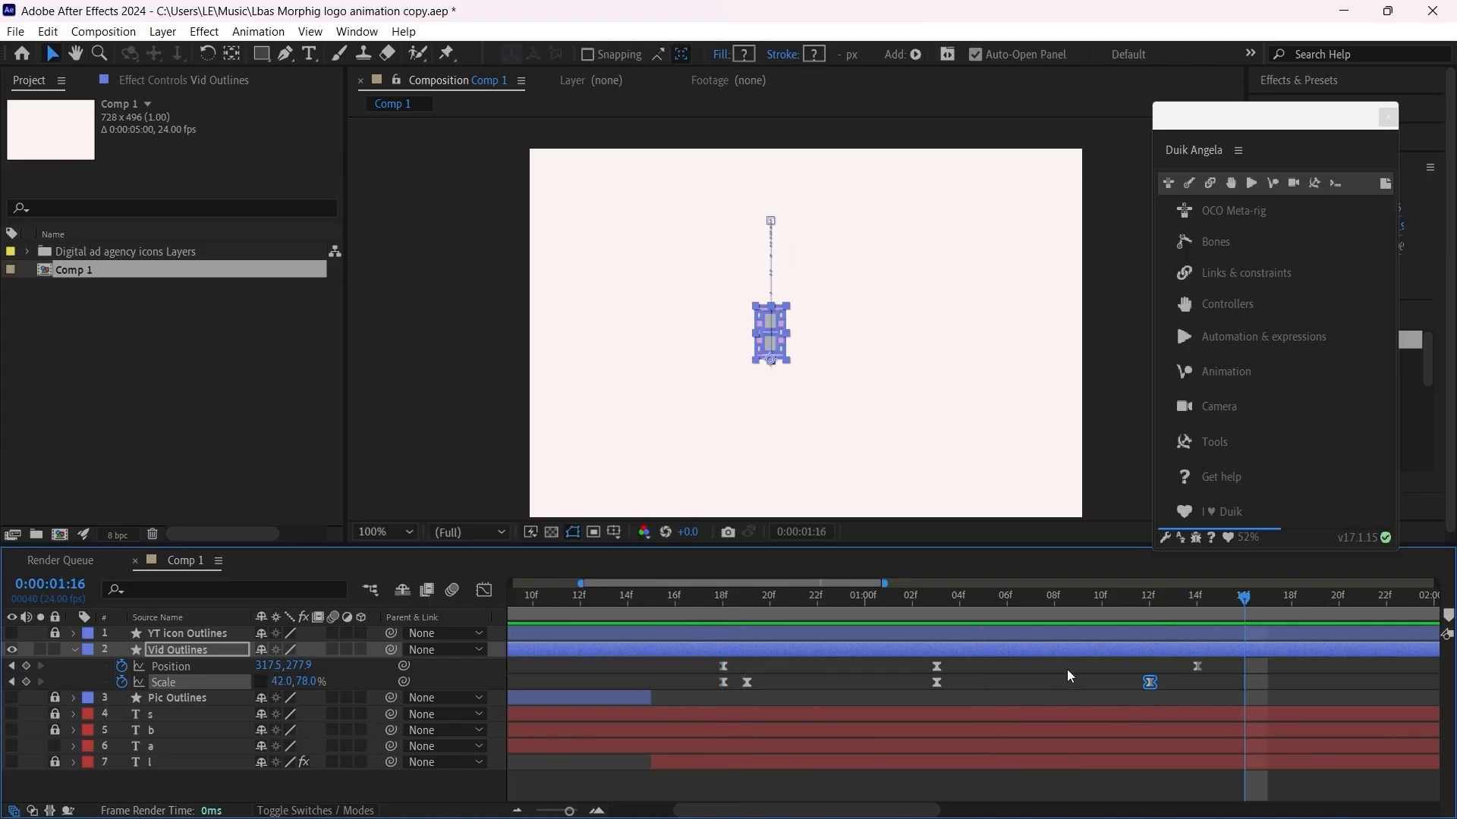
Step: Stretch all Position and Scale keyframes proportionally so the last Position keyframe falls at 0:00:01:17, and preview the timing
drag(1227, 672, 690, 698)
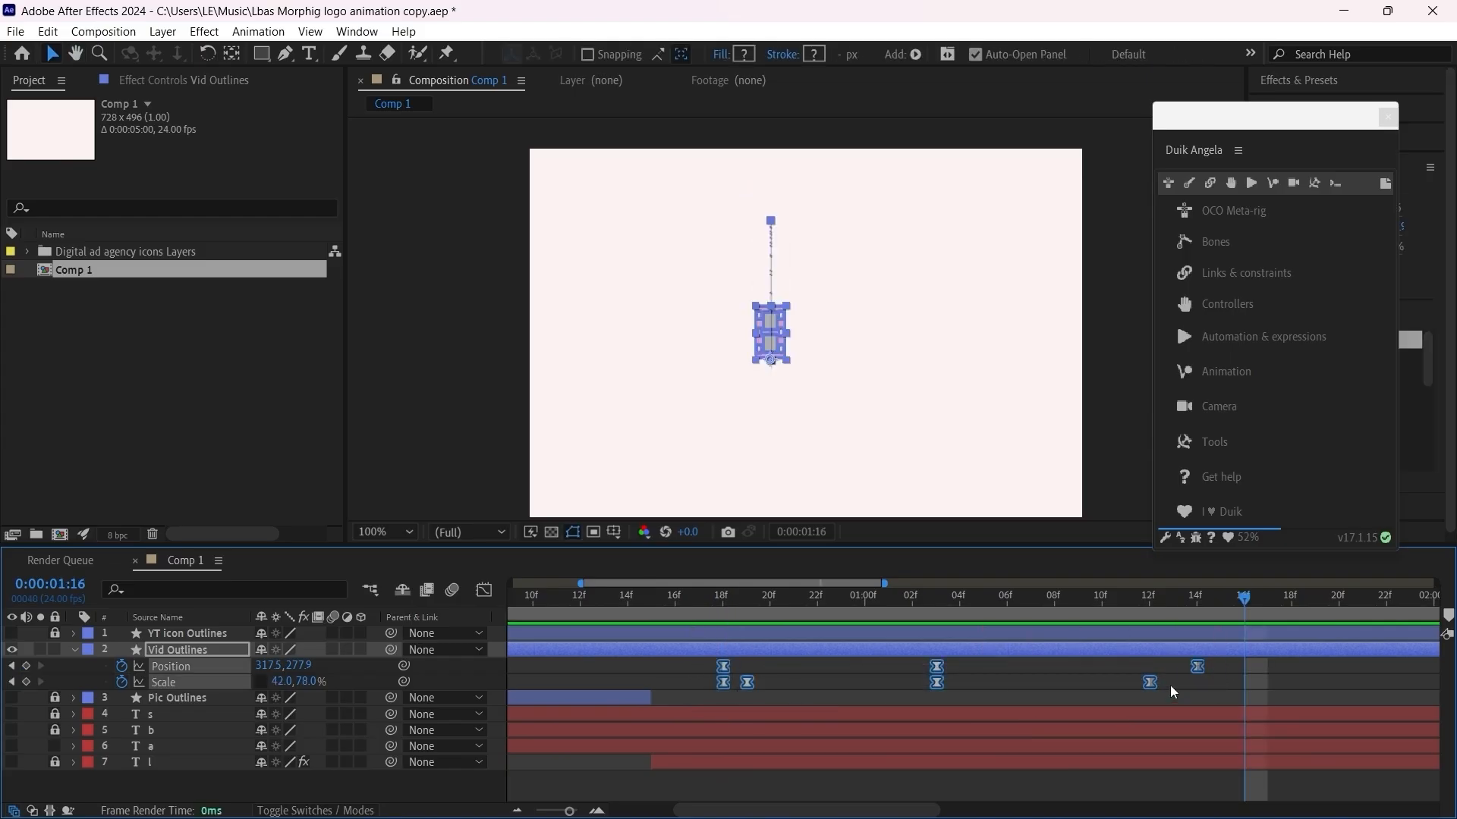
drag(1200, 667, 1277, 676)
drag(742, 600, 721, 604)
key(space)
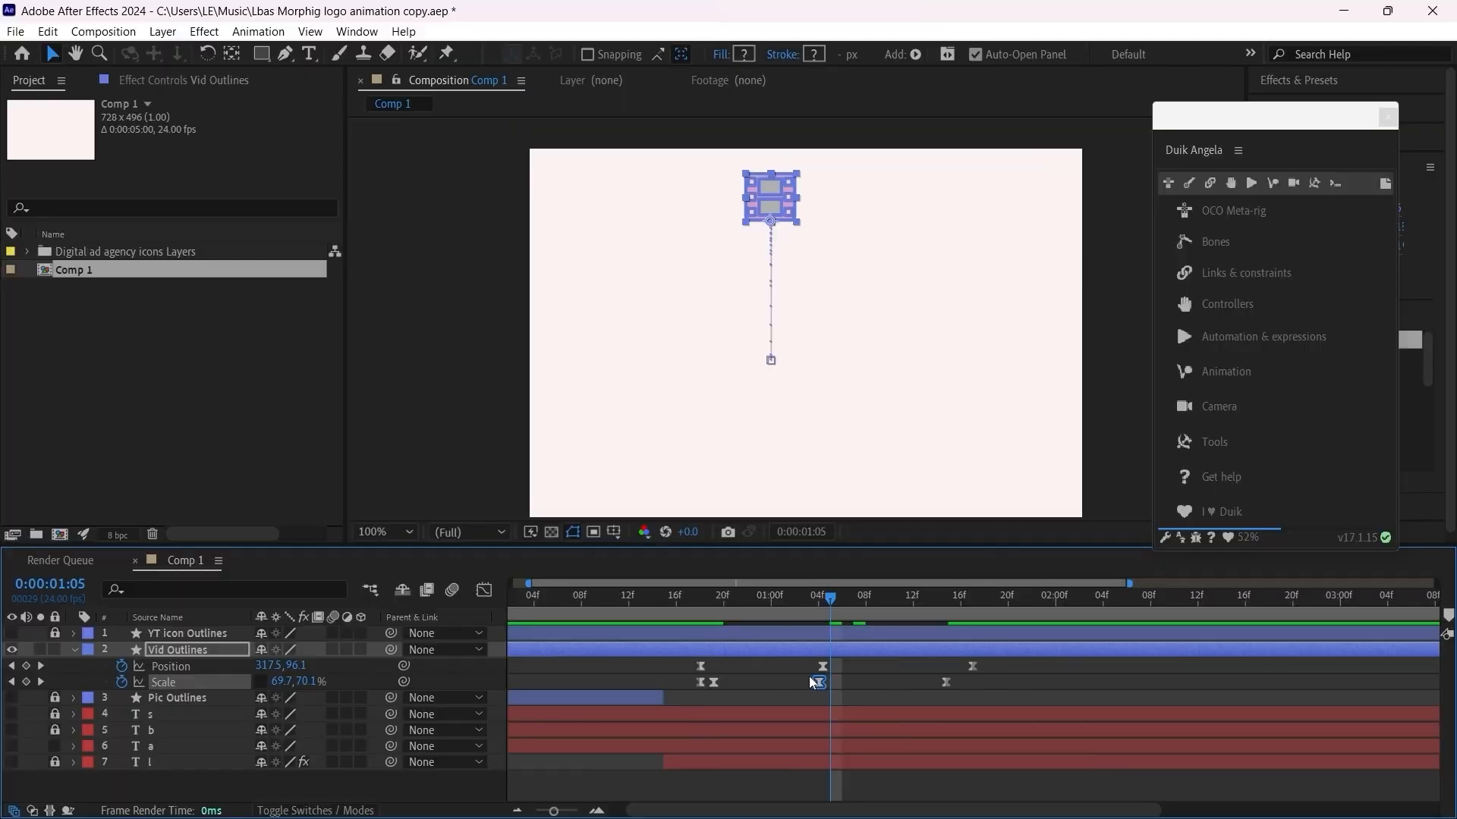
key(space)
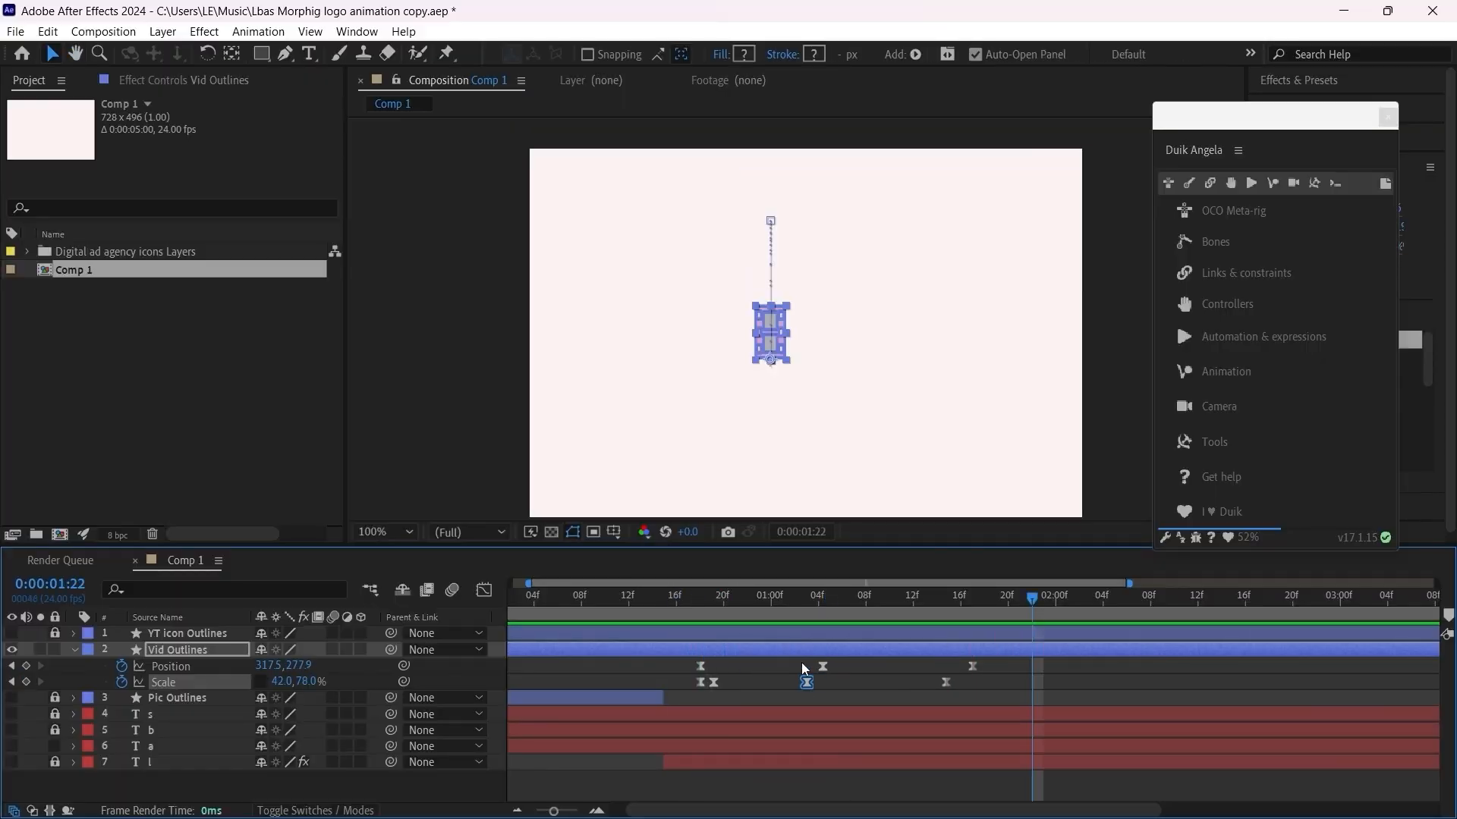
Step: Align the middle Position and Scale keyframes with each other, move both to 0:00:01:06 and return to frame 18
drag(819, 681, 821, 681)
scroll(813, 680, up, 5)
click(832, 668)
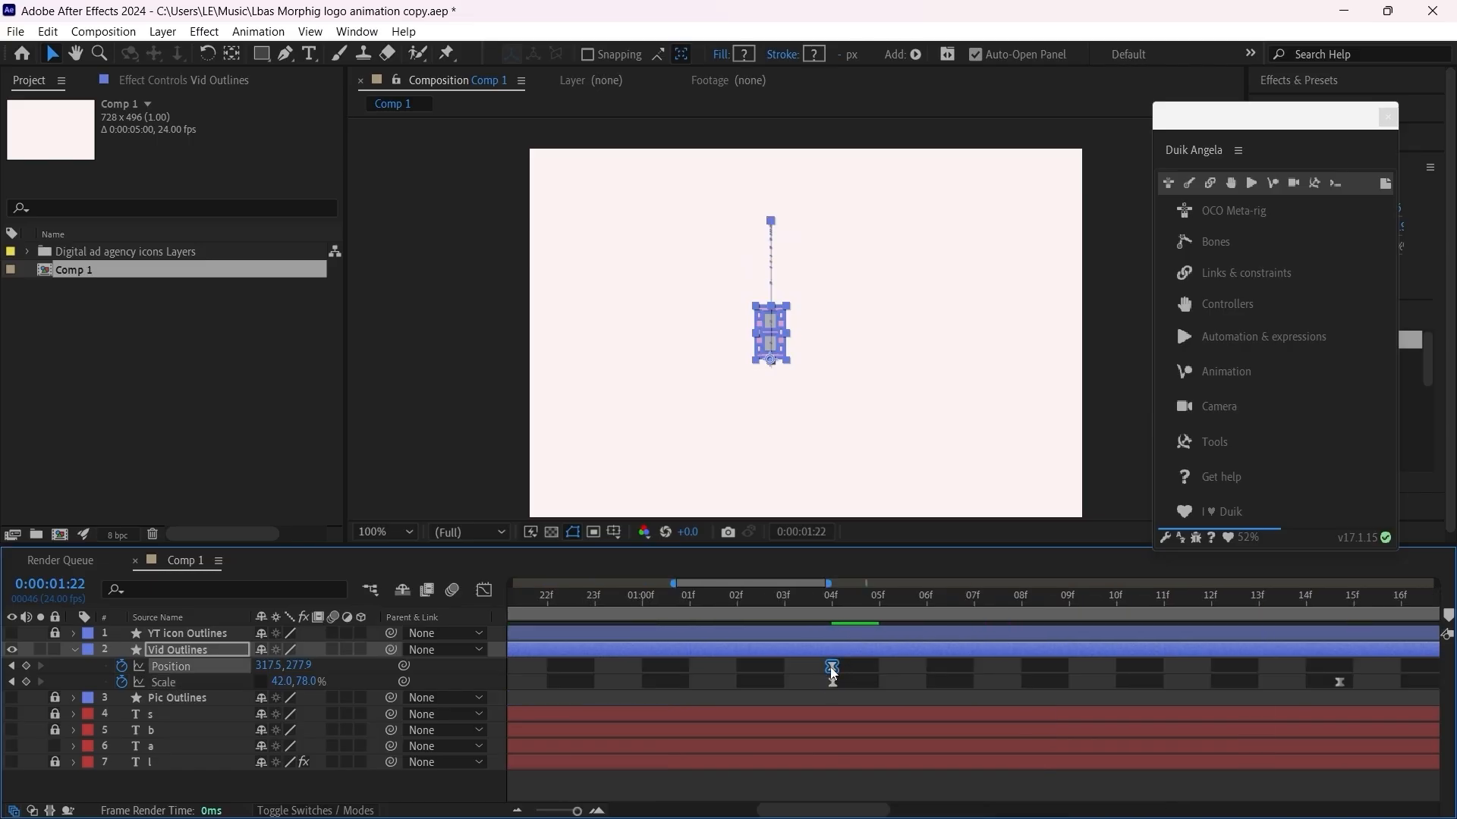
scroll(795, 683, down, 2)
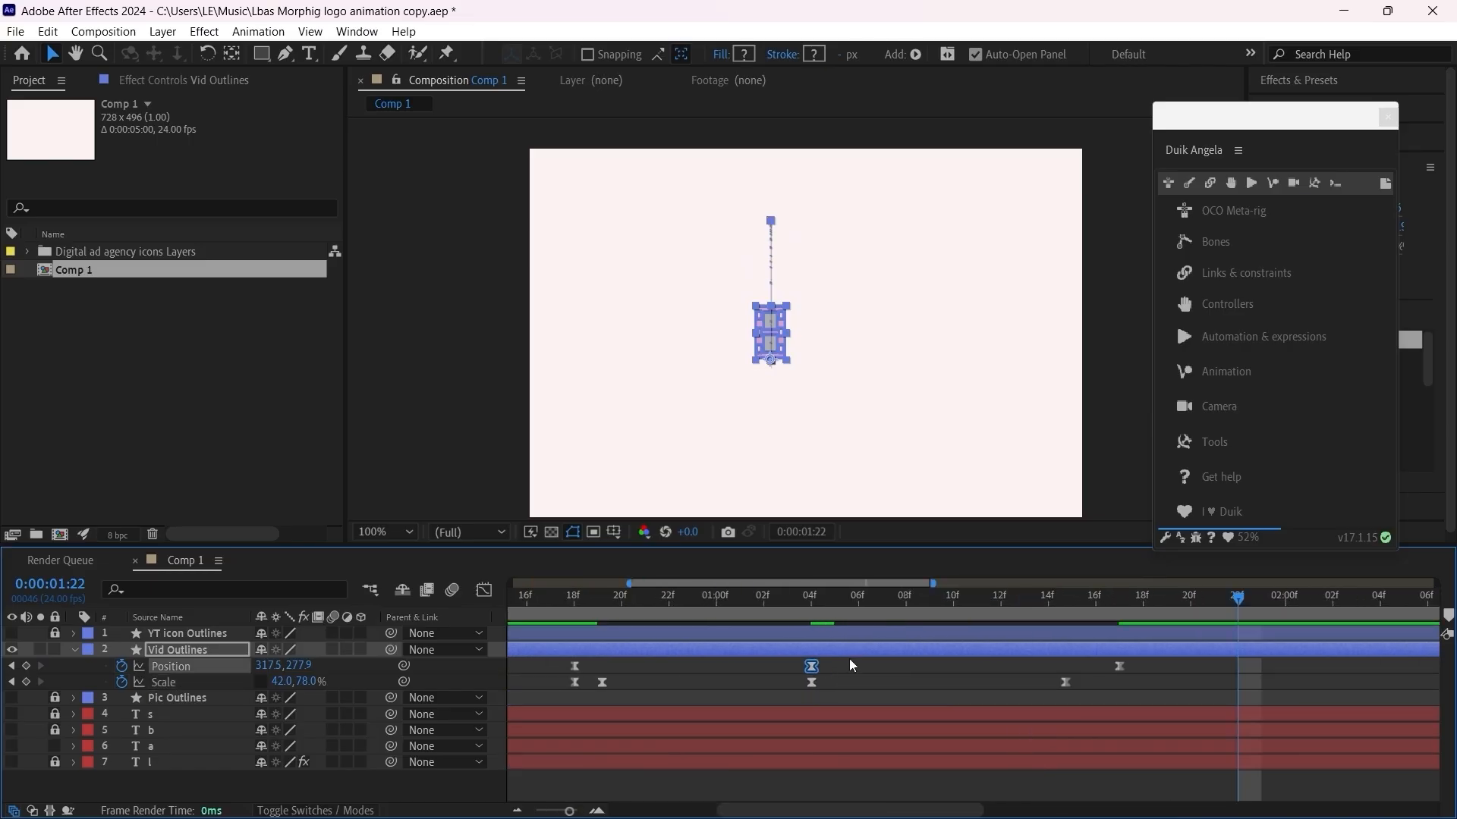
shift+click(812, 682)
drag(815, 669, 863, 671)
click(585, 630)
click(574, 604)
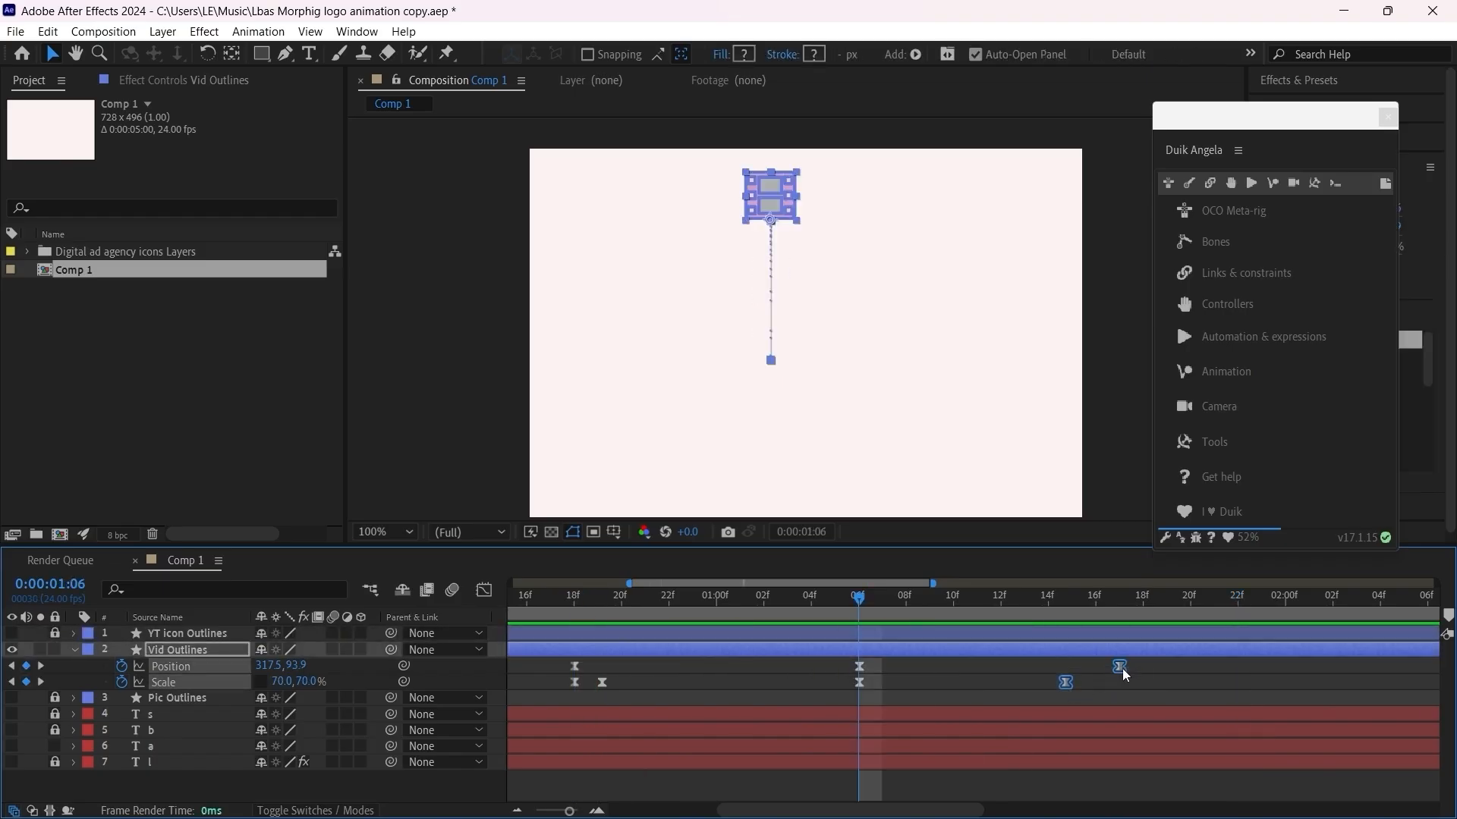
Step: Shift the last Position and Scale keyframes one frame later, placing the Position one at 0:00:01:18, and return to frame 18
click(1127, 666)
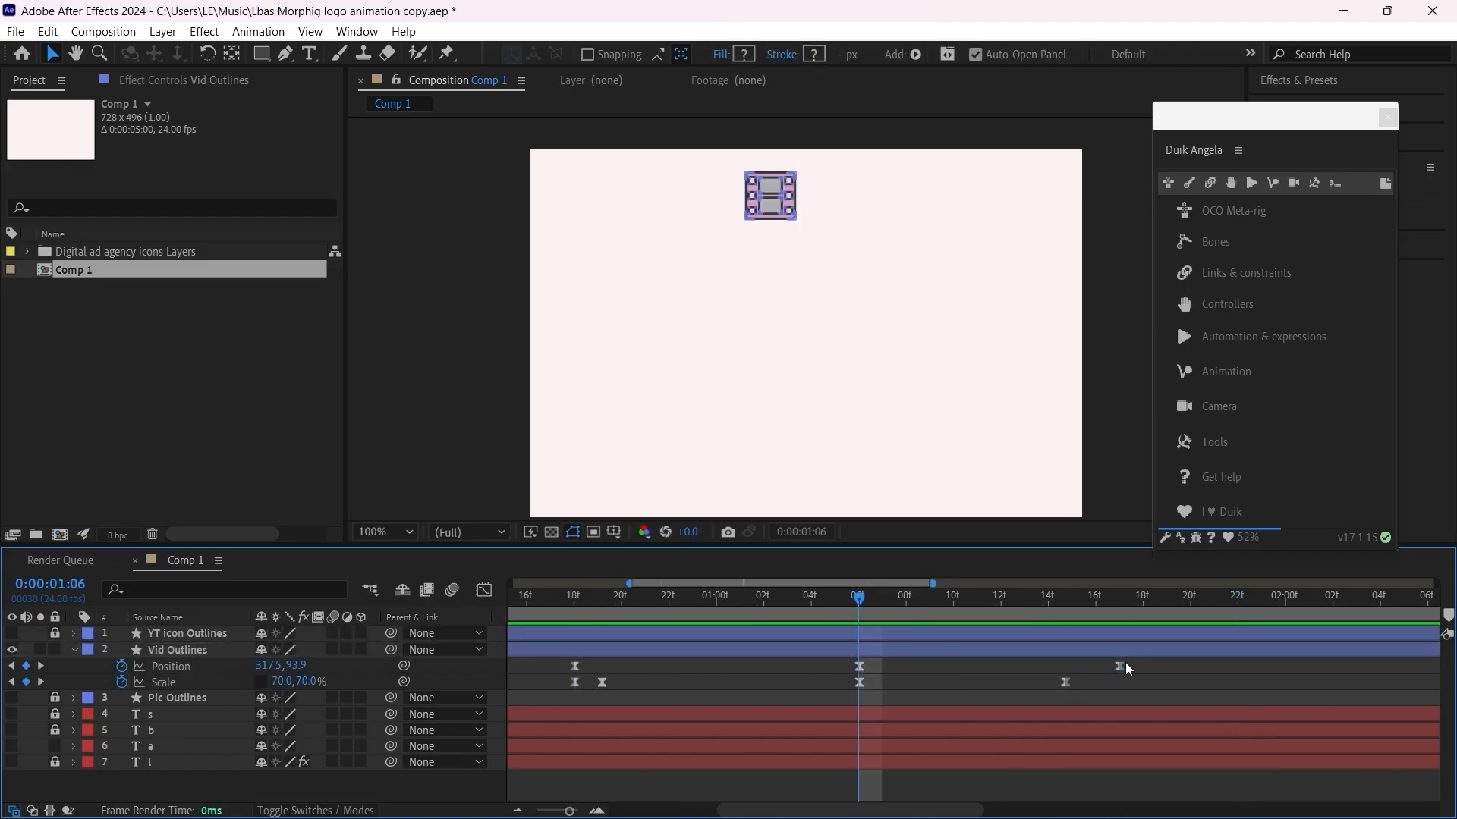
drag(1148, 668, 1054, 699)
drag(1122, 662, 1147, 663)
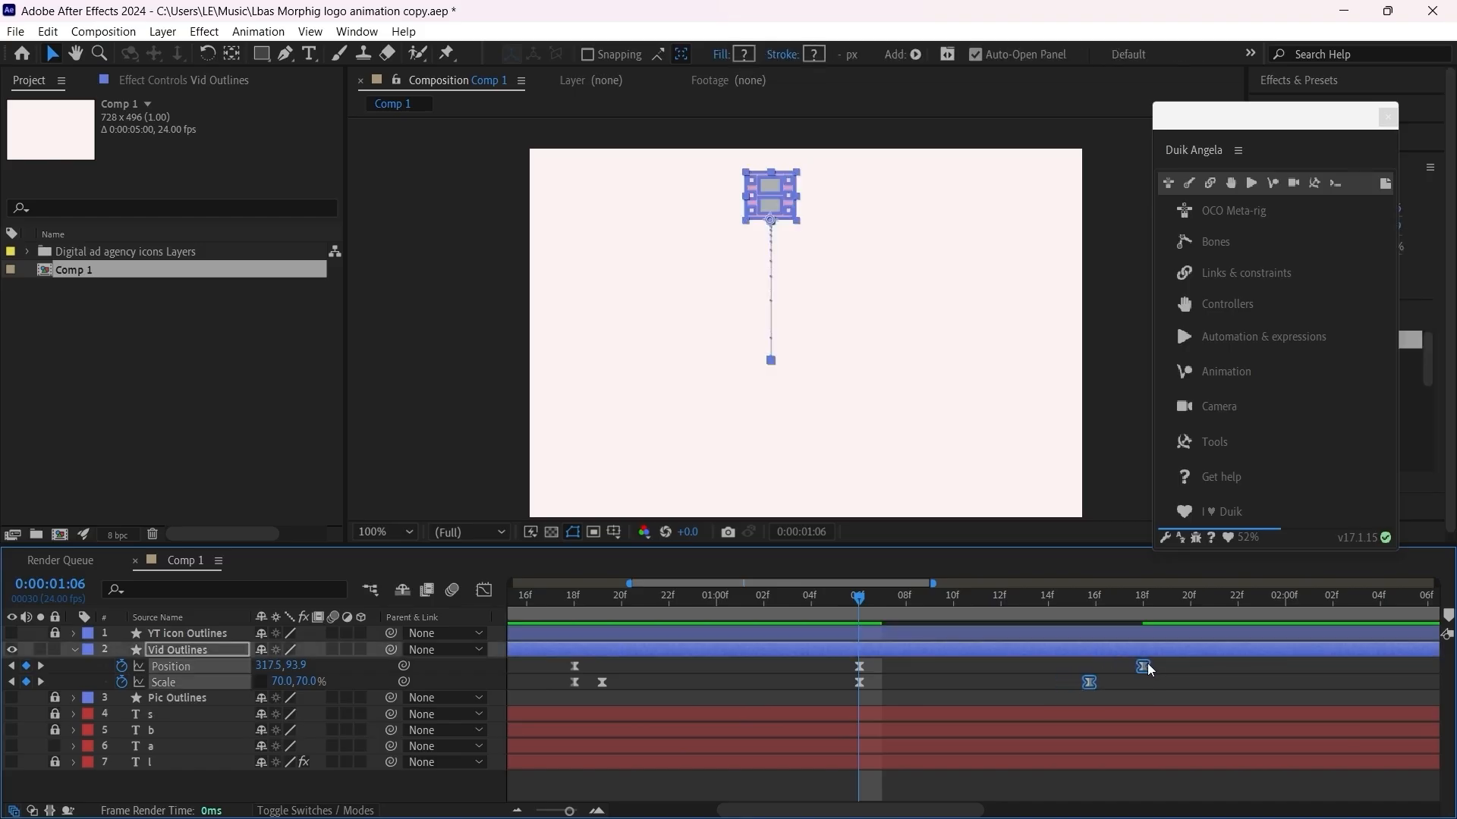
scroll(694, 669, down, 1)
drag(647, 601, 633, 627)
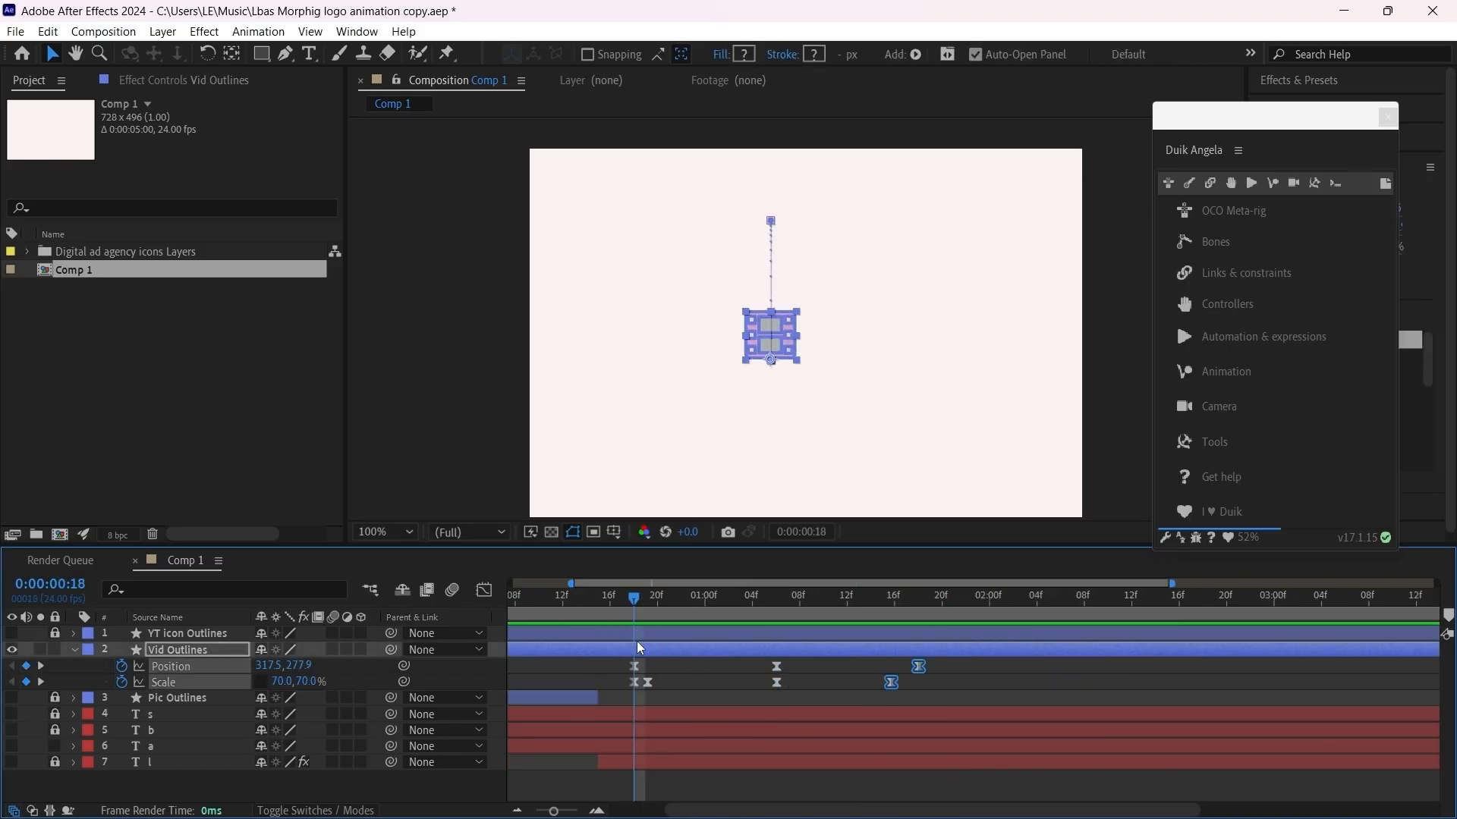
Step: Set the frame 18 Scale keyframe of Vid Outlines to 89, 48% and preview the squash before the jump
scroll(597, 715, up, 2)
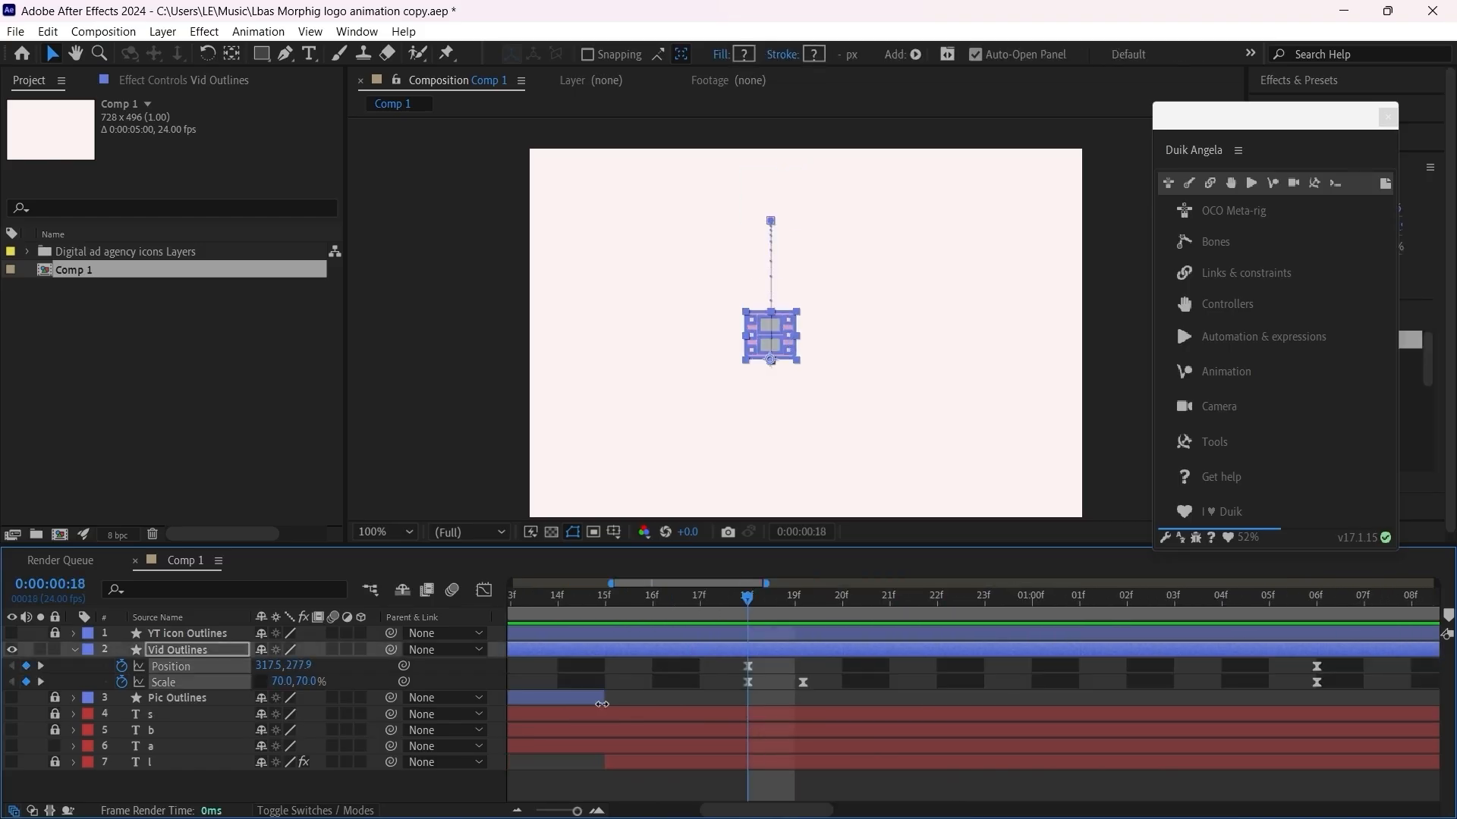
click(748, 682)
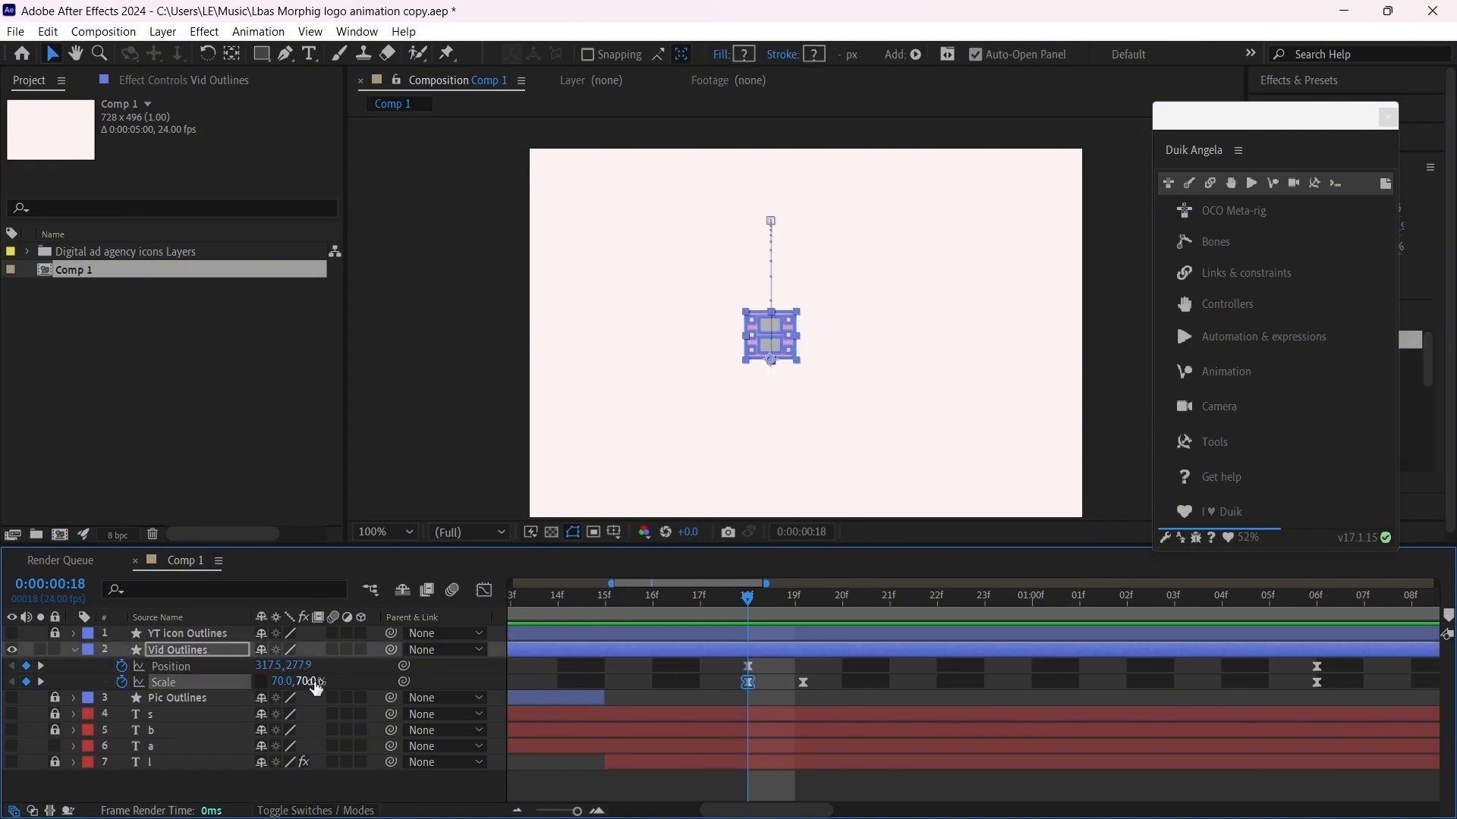
mouse_move(317, 682)
mouse_down()
mouse_move(288, 676)
mouse_move(316, 682)
mouse_up()
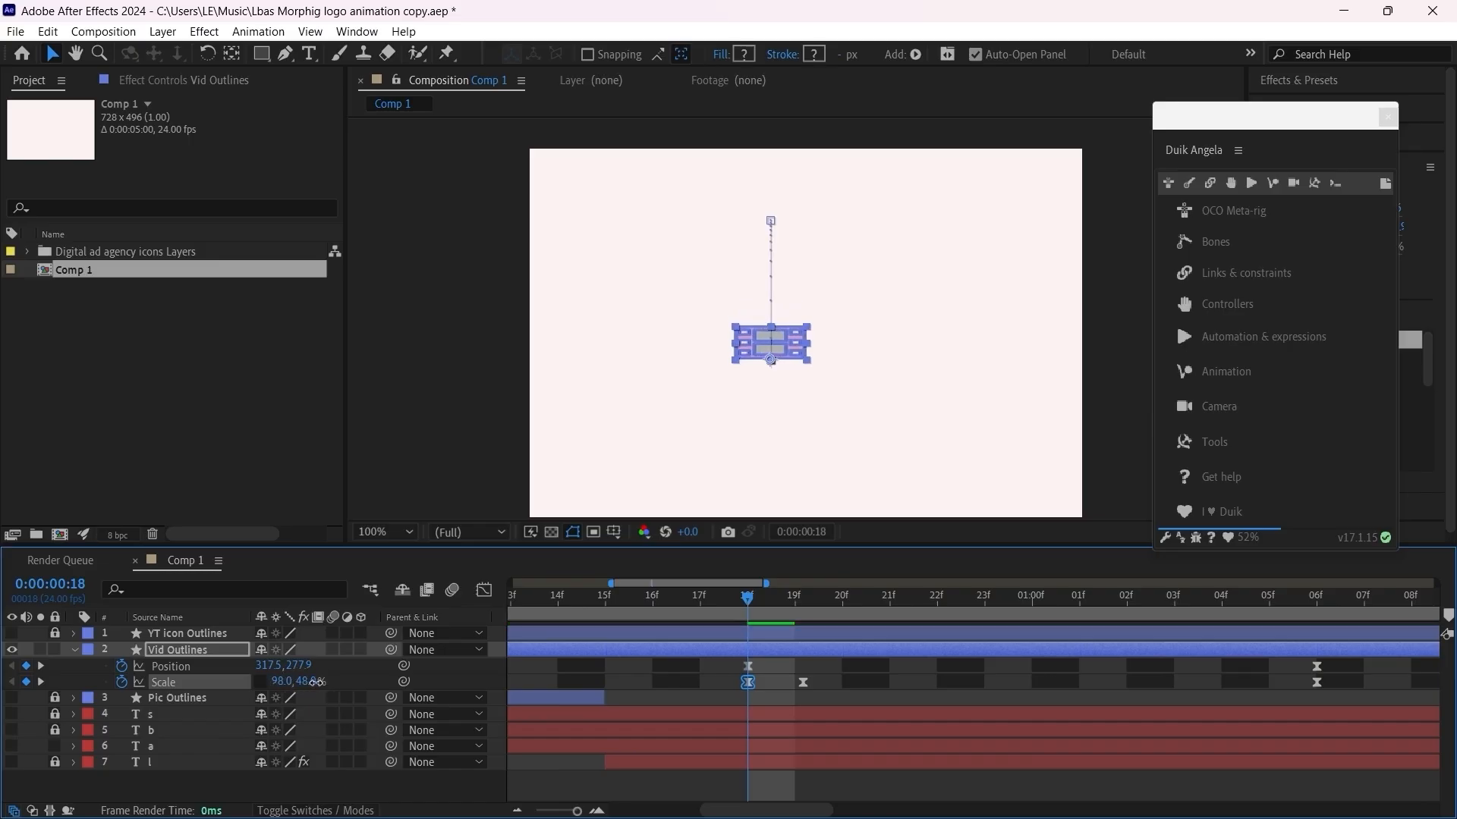
key(space)
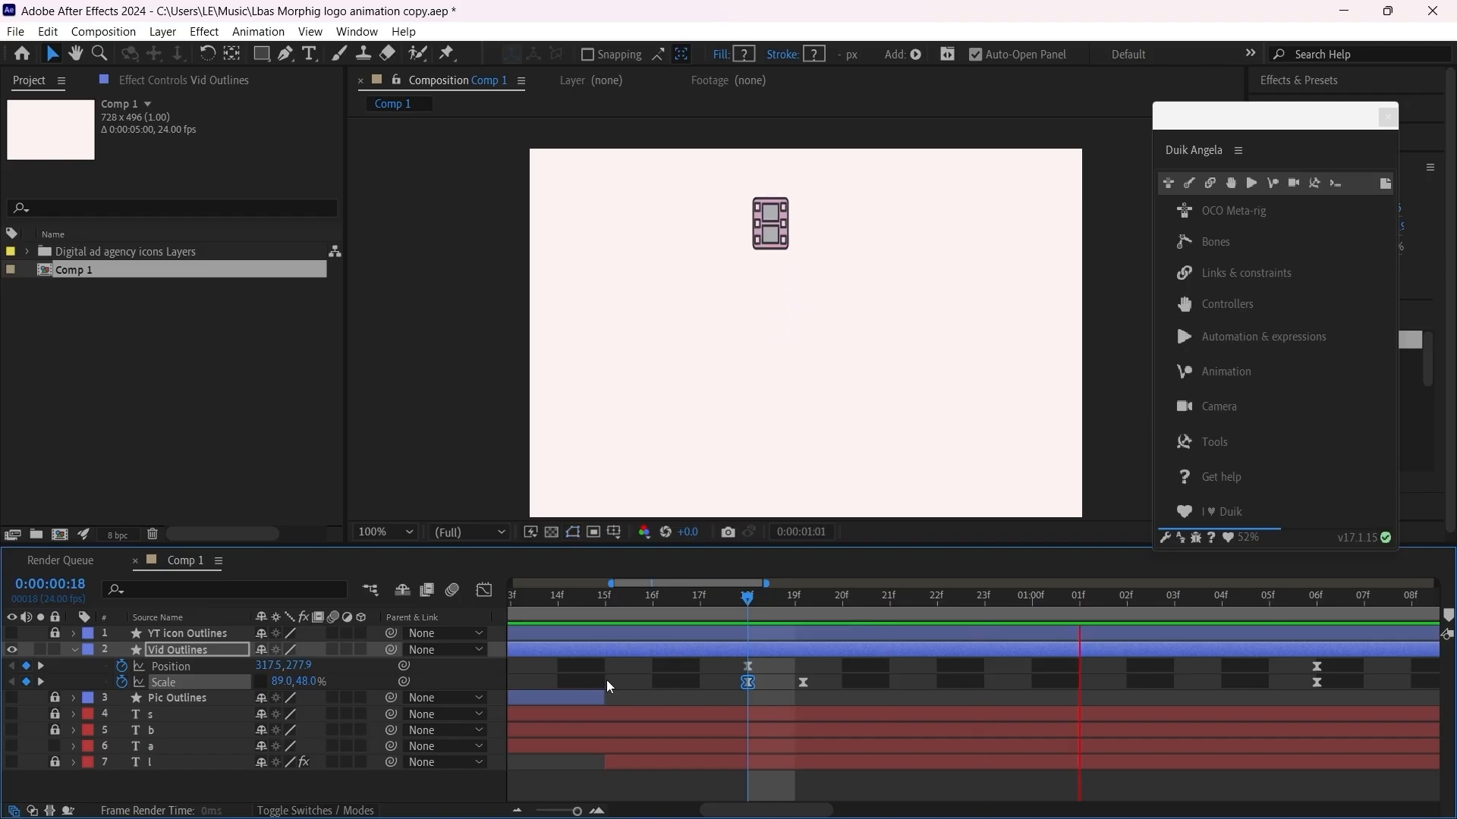
key(space)
scroll(618, 699, down, 2)
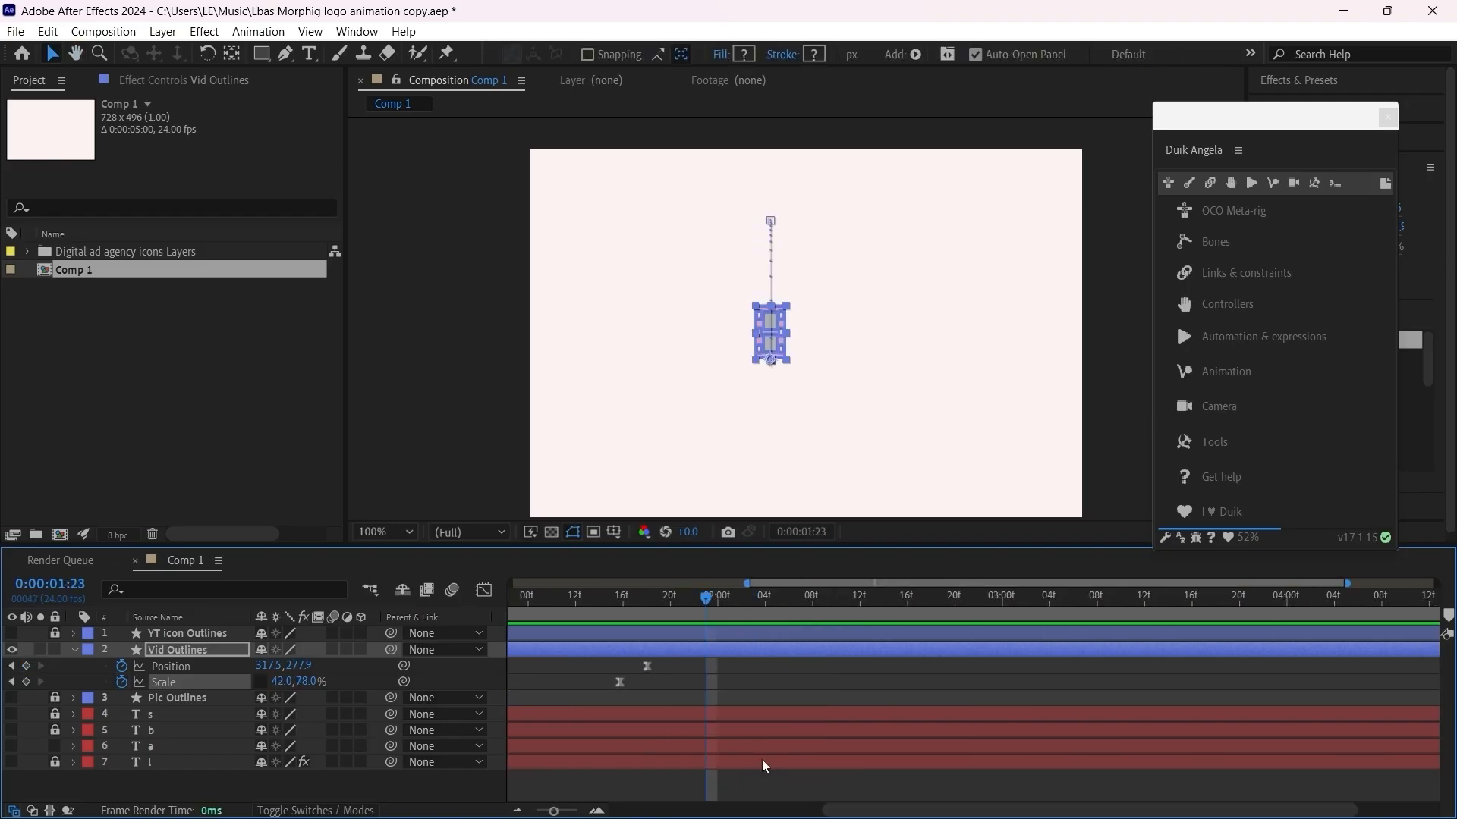
Step: Preview the film icon's jump from frame 12 and move the last Scale keyframe of Vid Outlines to 0:00:01:17
drag(845, 812, 631, 817)
click(651, 600)
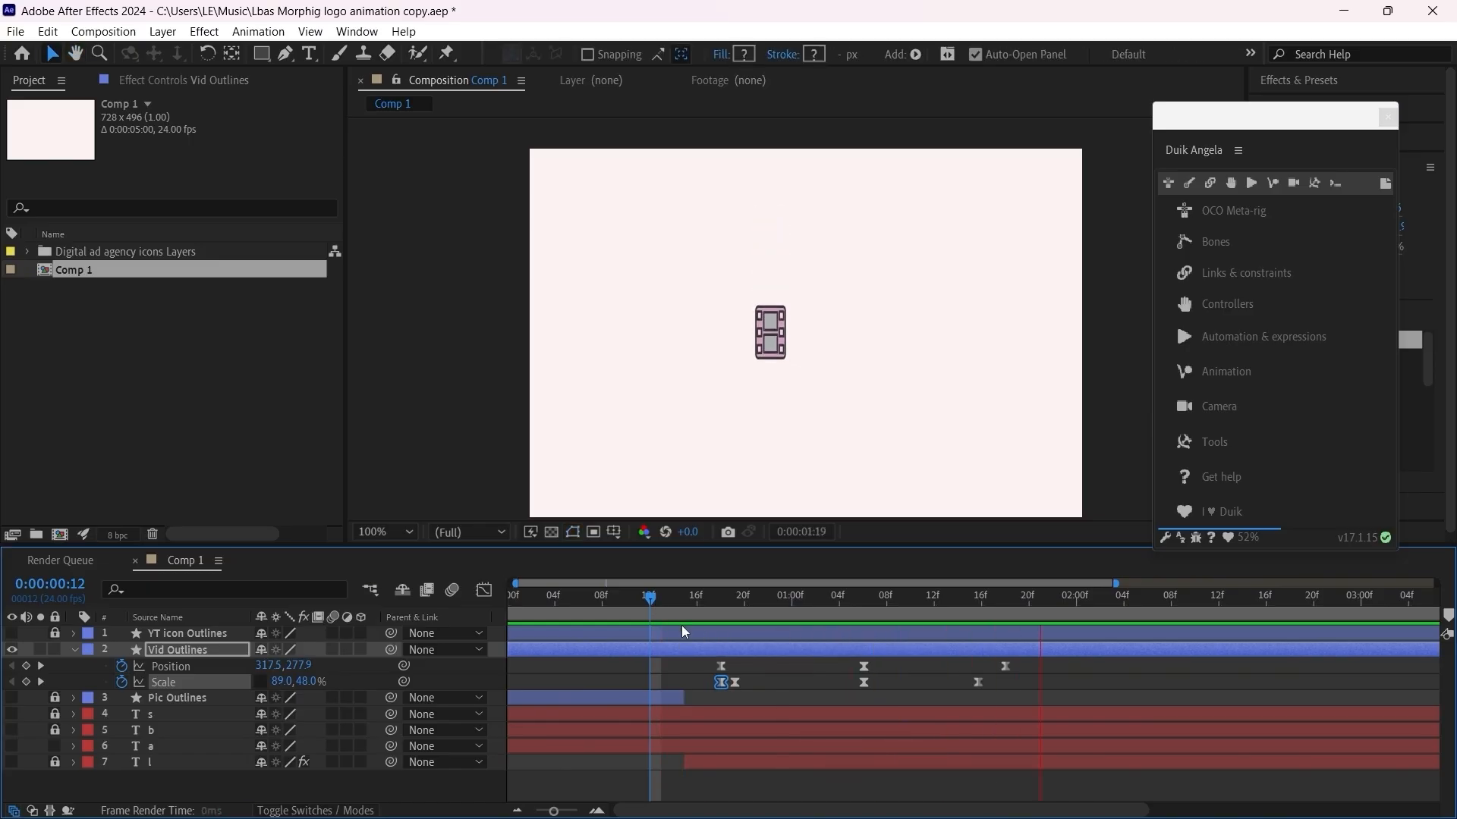
key(space)
scroll(817, 695, up, 2)
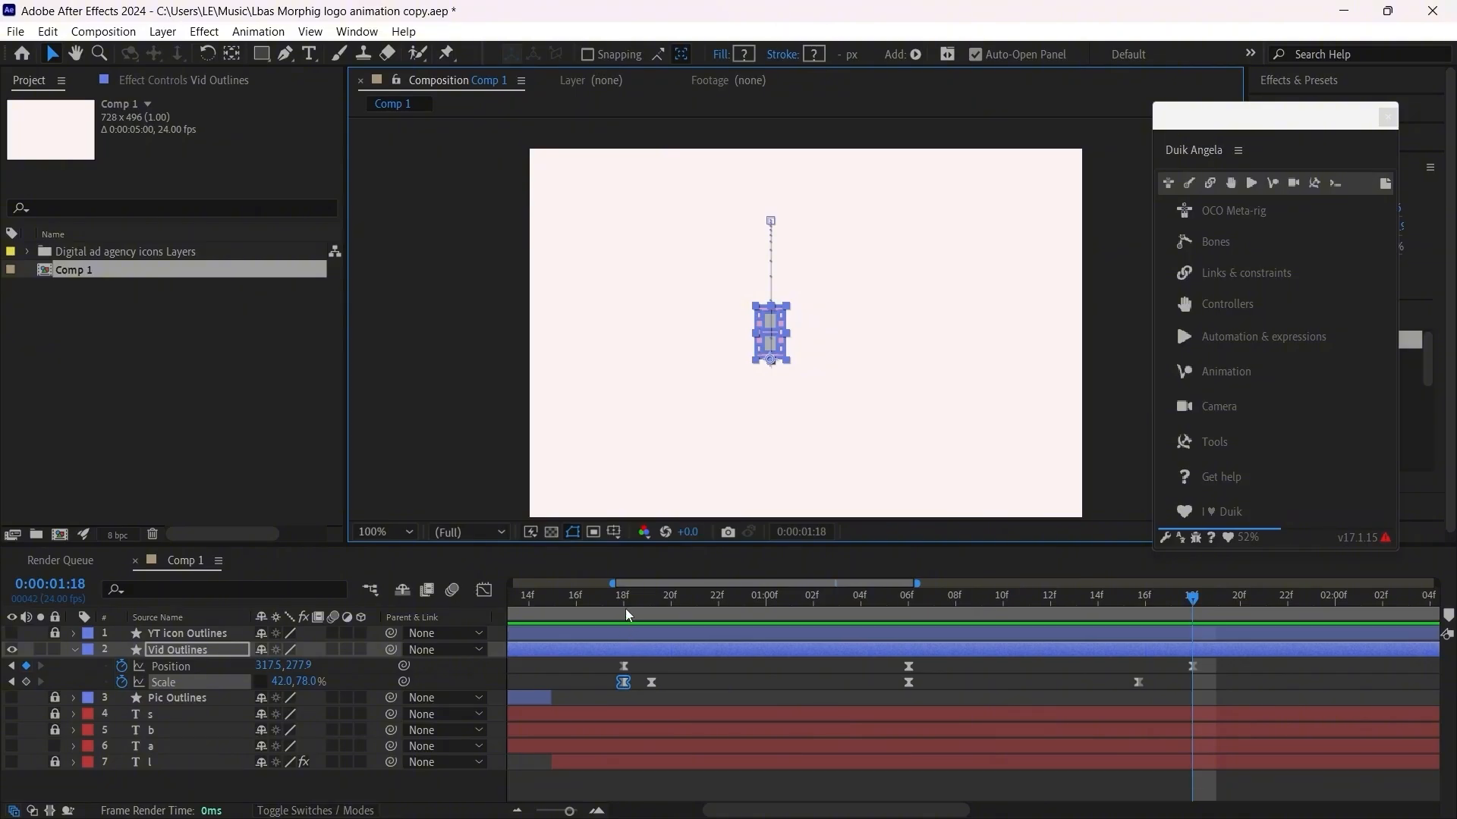
drag(625, 608, 937, 604)
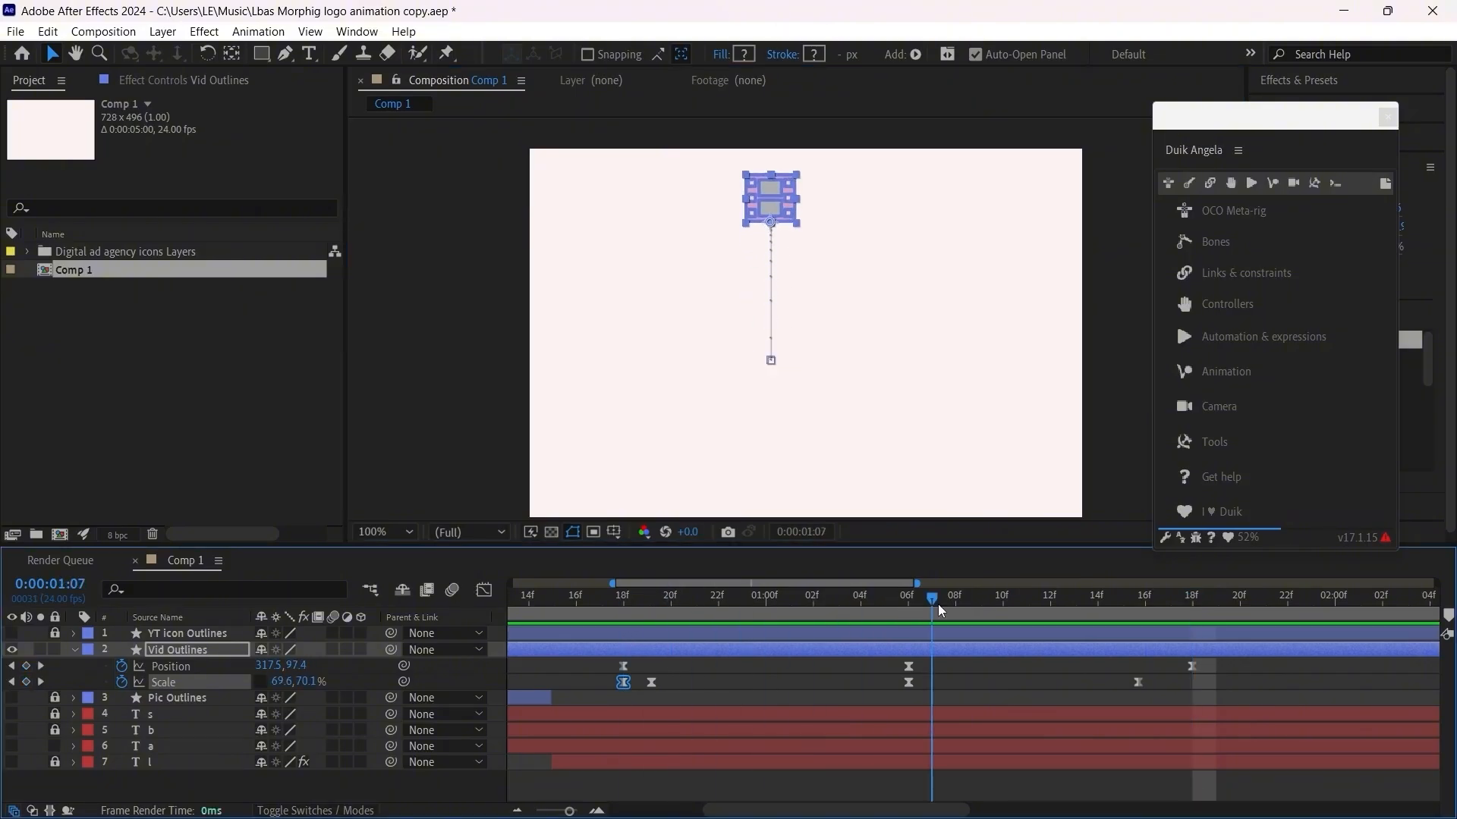
drag(1138, 682, 1168, 682)
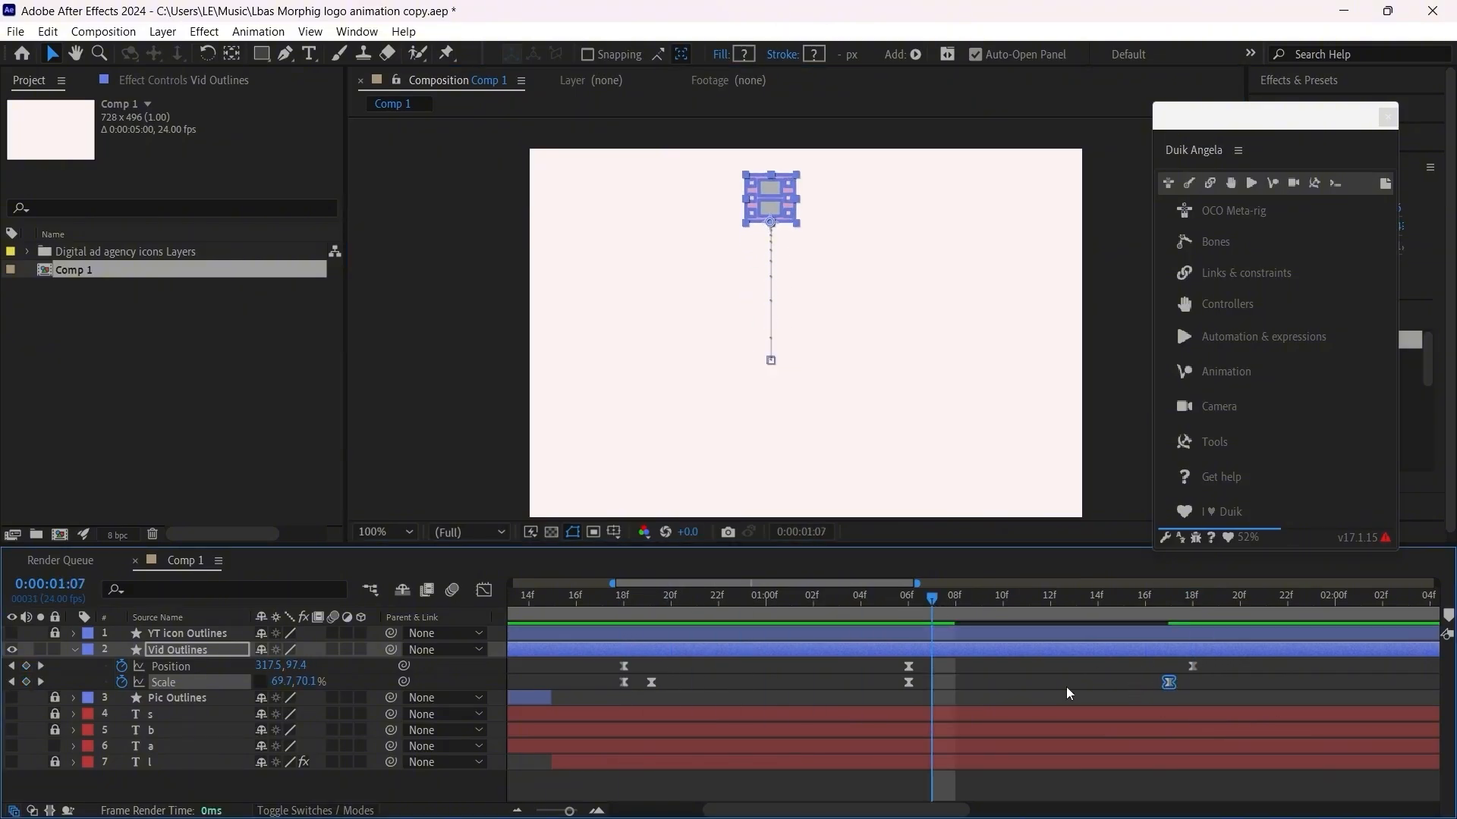
Step: Delay the middle Scale keyframe of Vid Outlines to 0:00:01:09, previewing the jump from frame 18 along the way
click(951, 600)
drag(909, 682, 954, 683)
drag(953, 597, 635, 652)
key(space)
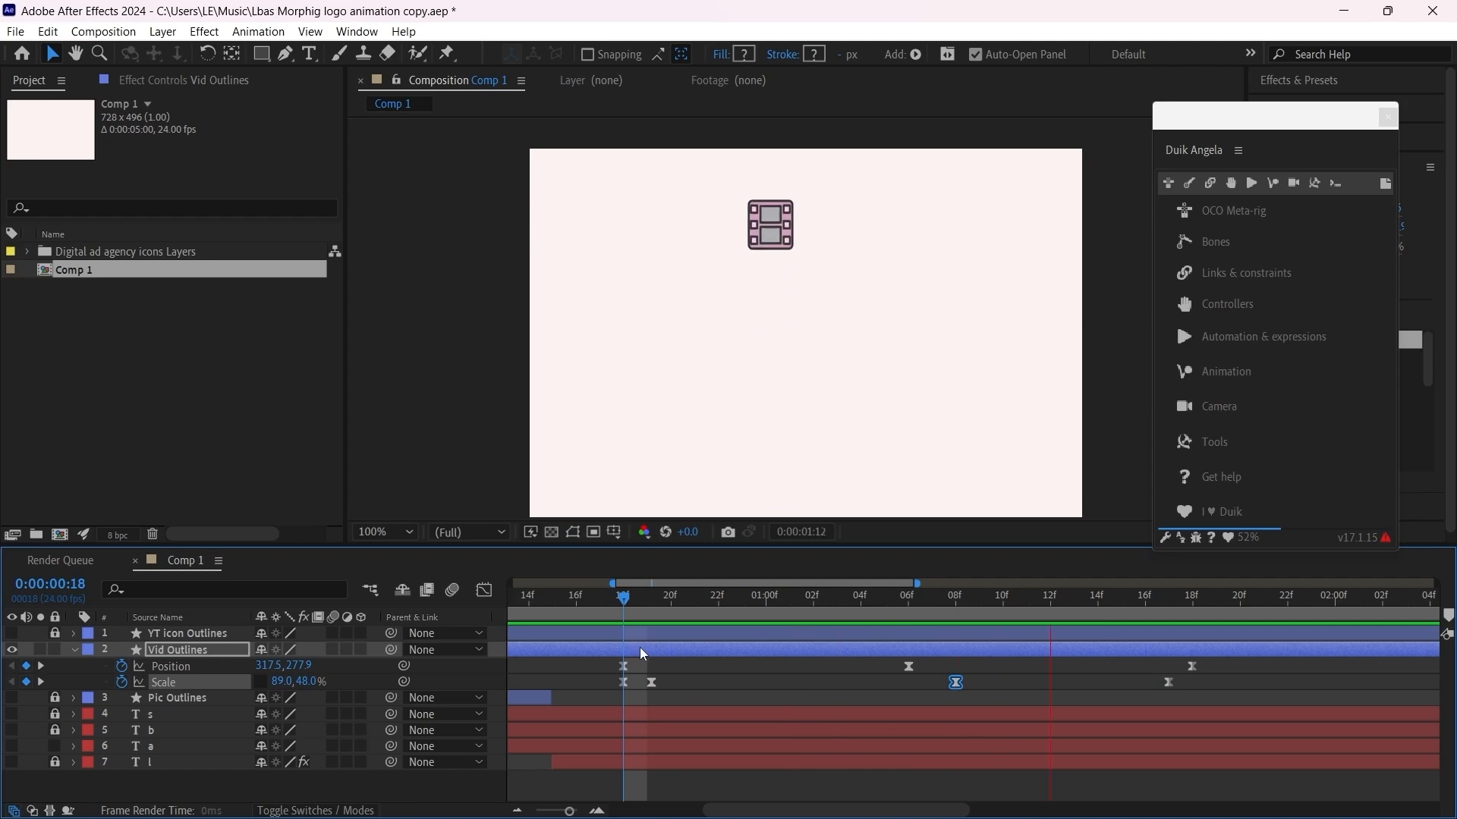
drag(956, 682, 980, 682)
drag(904, 611, 634, 636)
key(space)
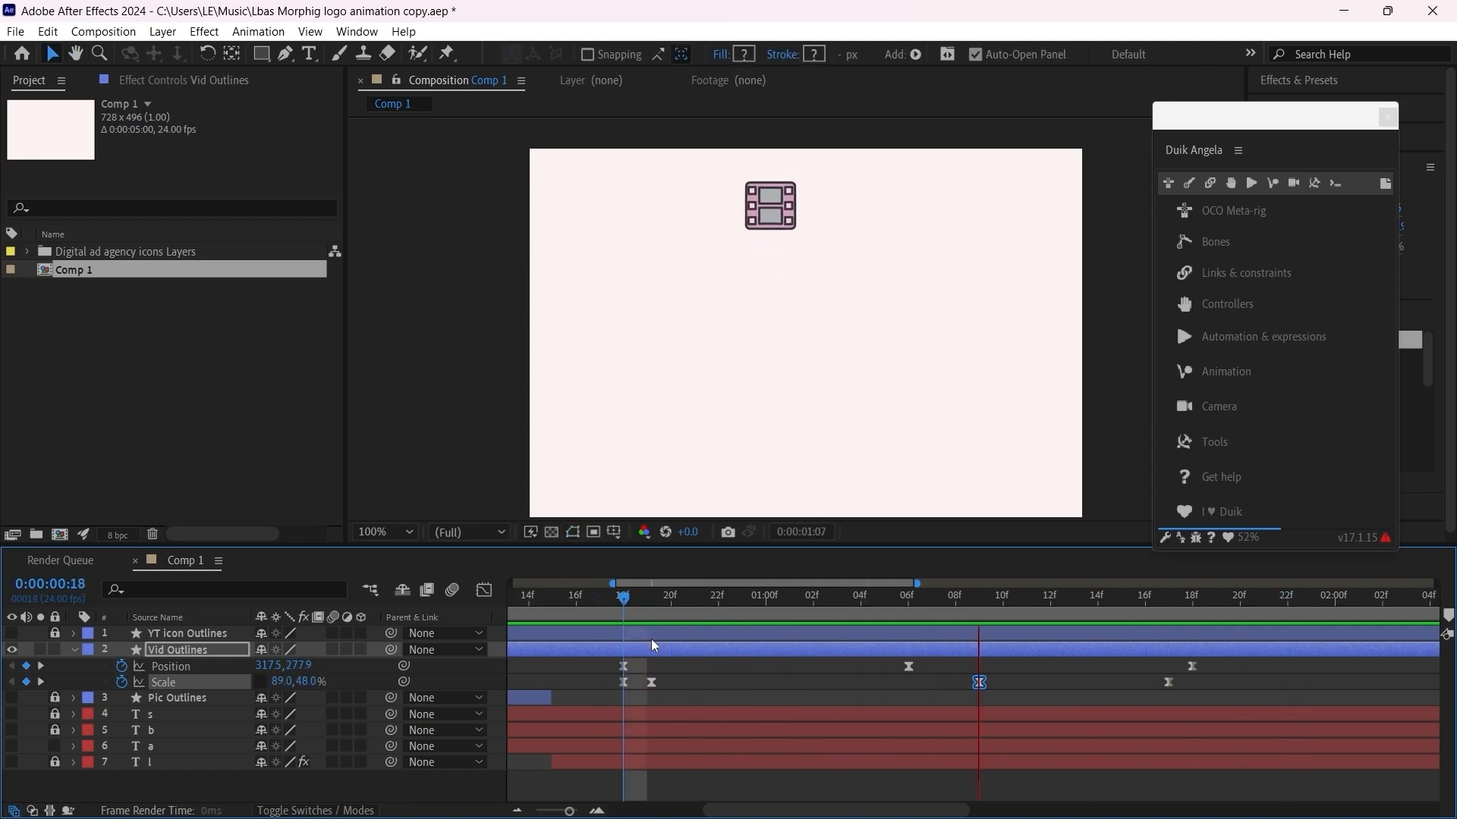
key(space)
Step: Stretch all Position and Scale keyframes proportionally until the last Position keyframe falls at 0:00:01:22, and preview the slower jump
scroll(739, 673, down, 1)
click(1023, 660)
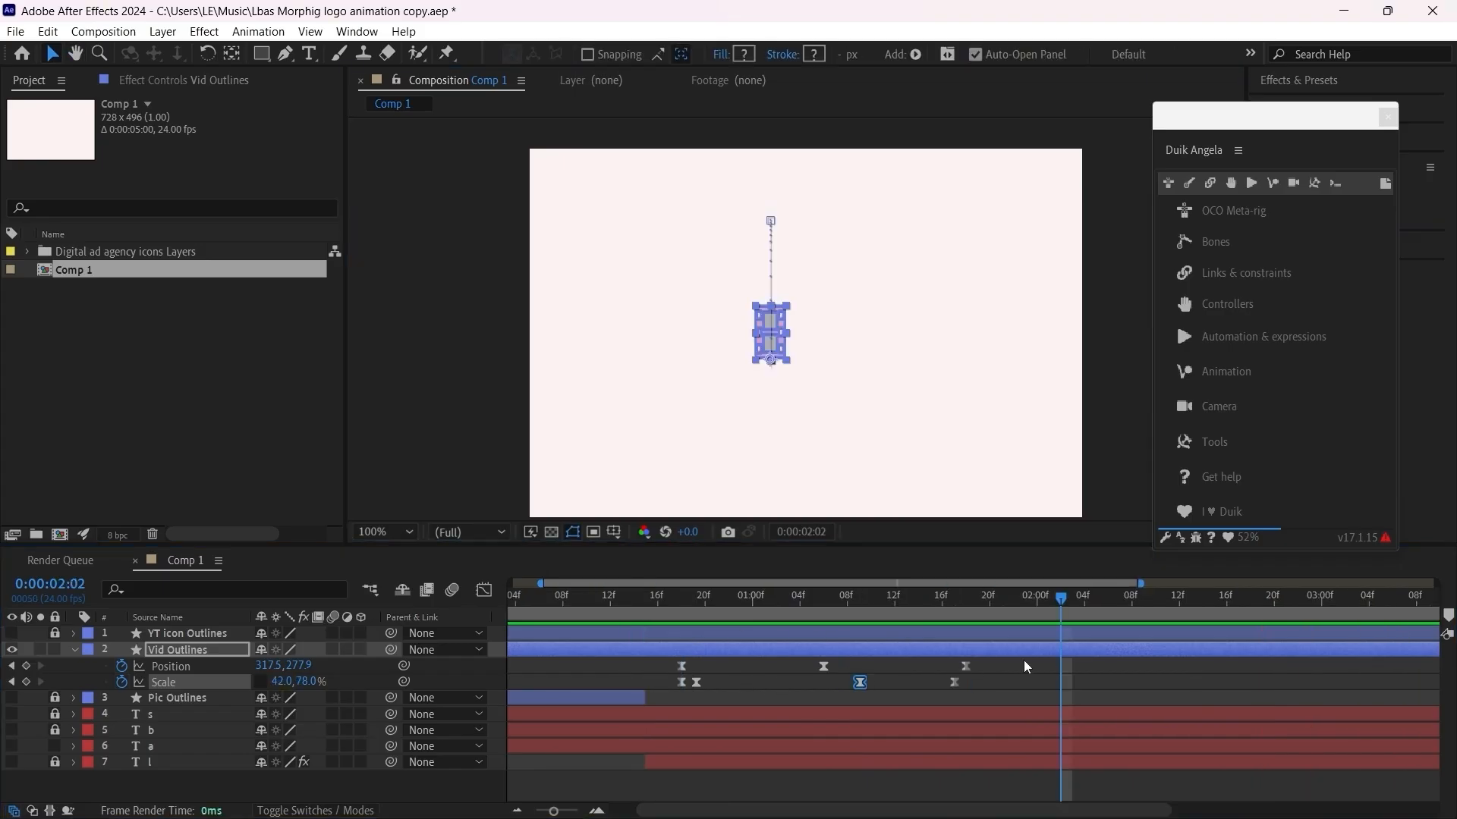
drag(1007, 668, 688, 695)
drag(968, 664, 1013, 665)
drag(777, 608, 687, 621)
key(space)
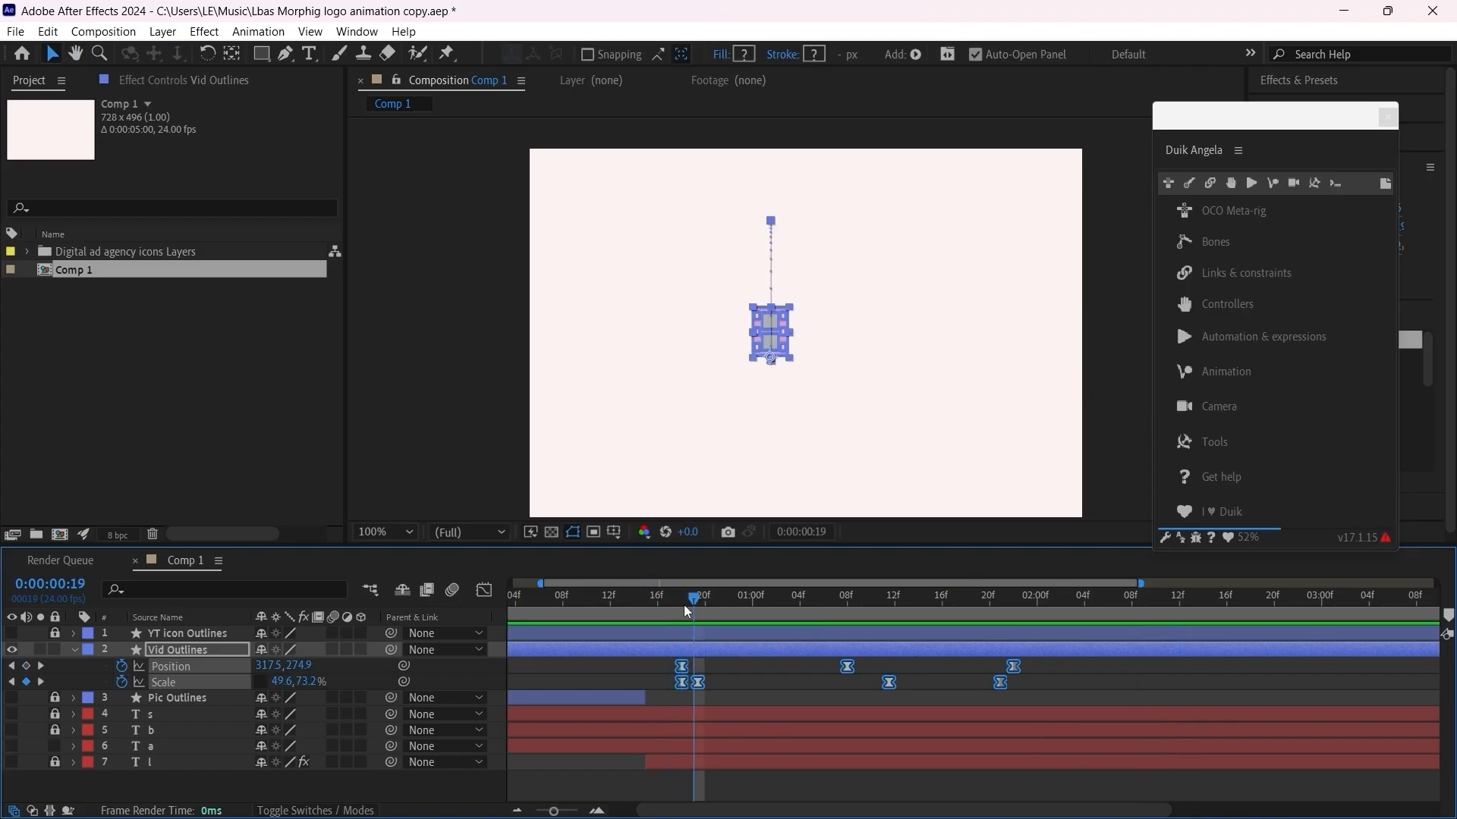
key(space)
key(space)
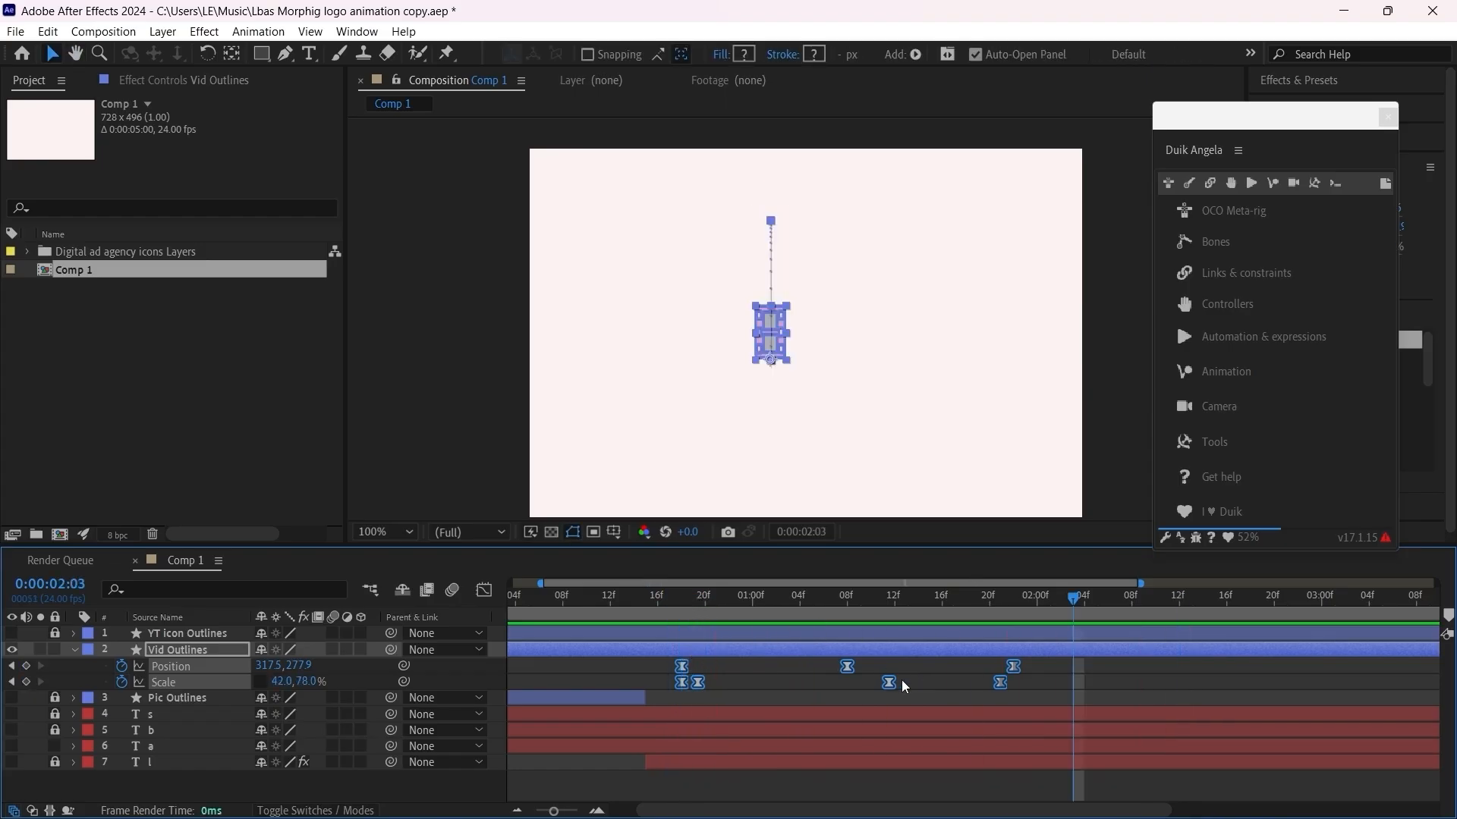
Step: Place the middle Scale keyframe at 0:00:01:10 and preview the jump from frame 18
drag(886, 681, 858, 683)
drag(703, 622, 684, 612)
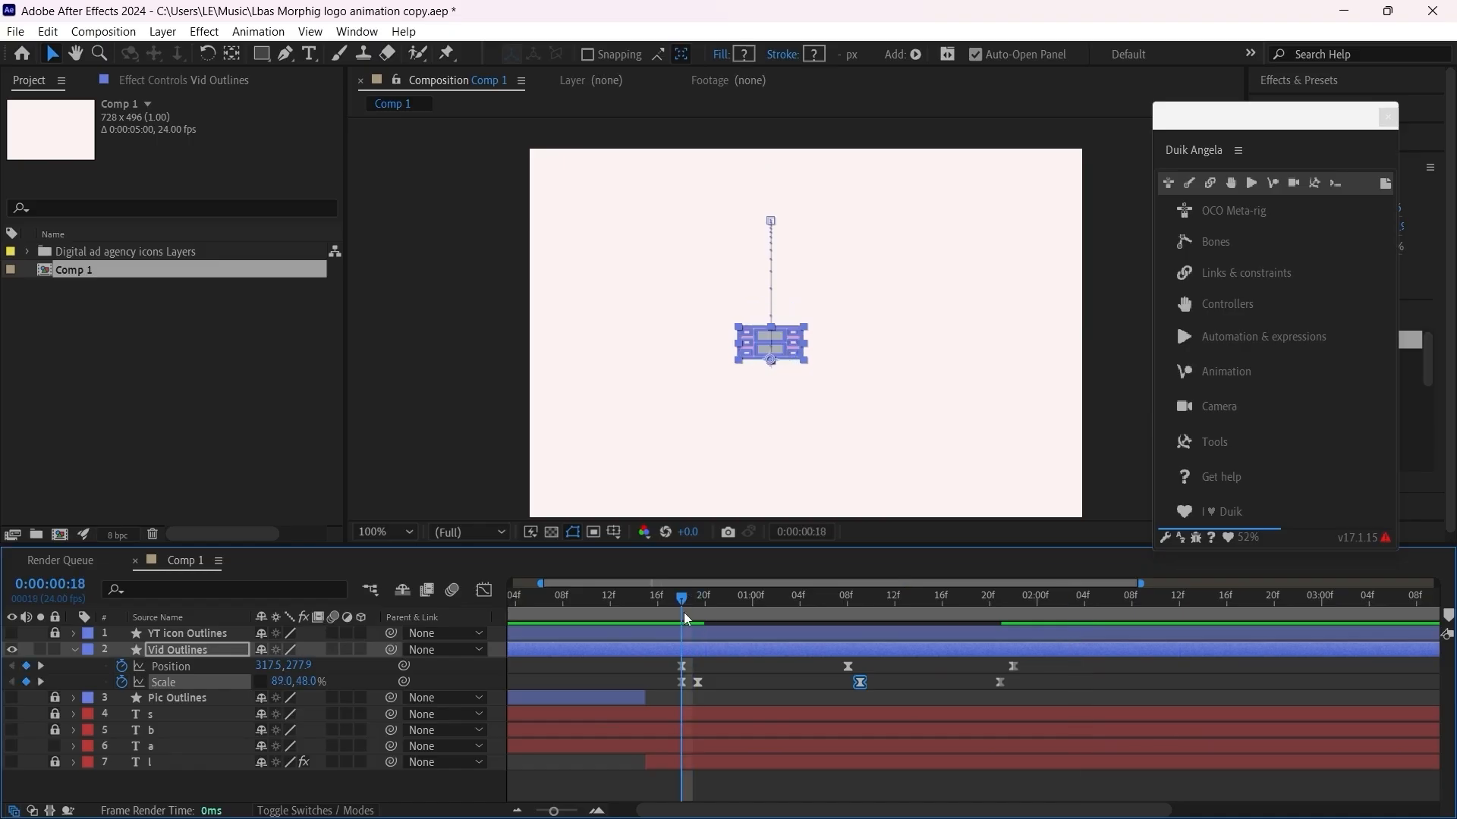
key(space)
key(space)
Step: Show all Scale keyframes as a speed graph and shorten the last keyframe's incoming ease so the change peaks late
drag(1035, 680, 668, 683)
drag(689, 611, 678, 612)
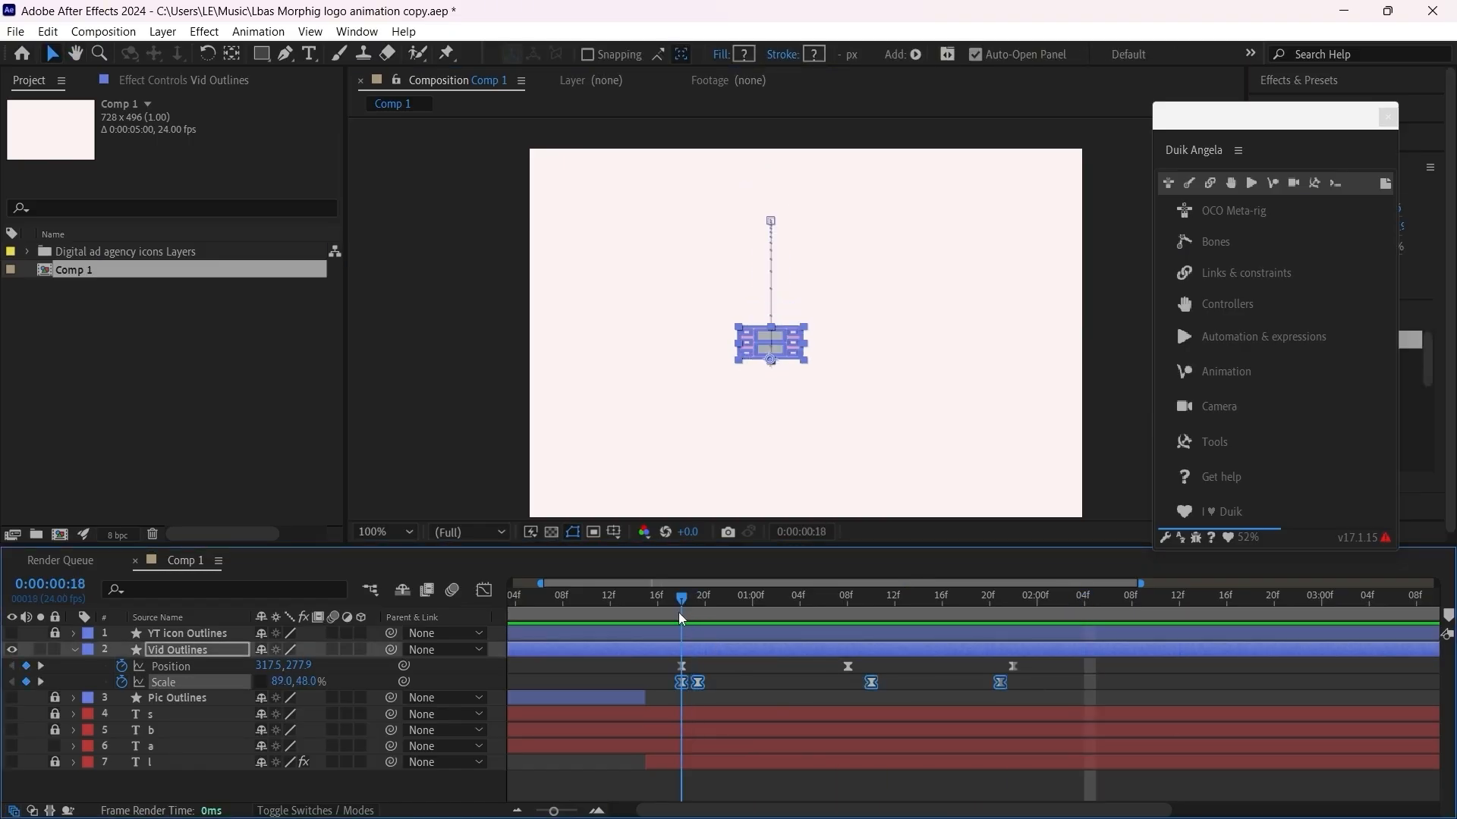
click(484, 591)
scroll(840, 716, up, 5)
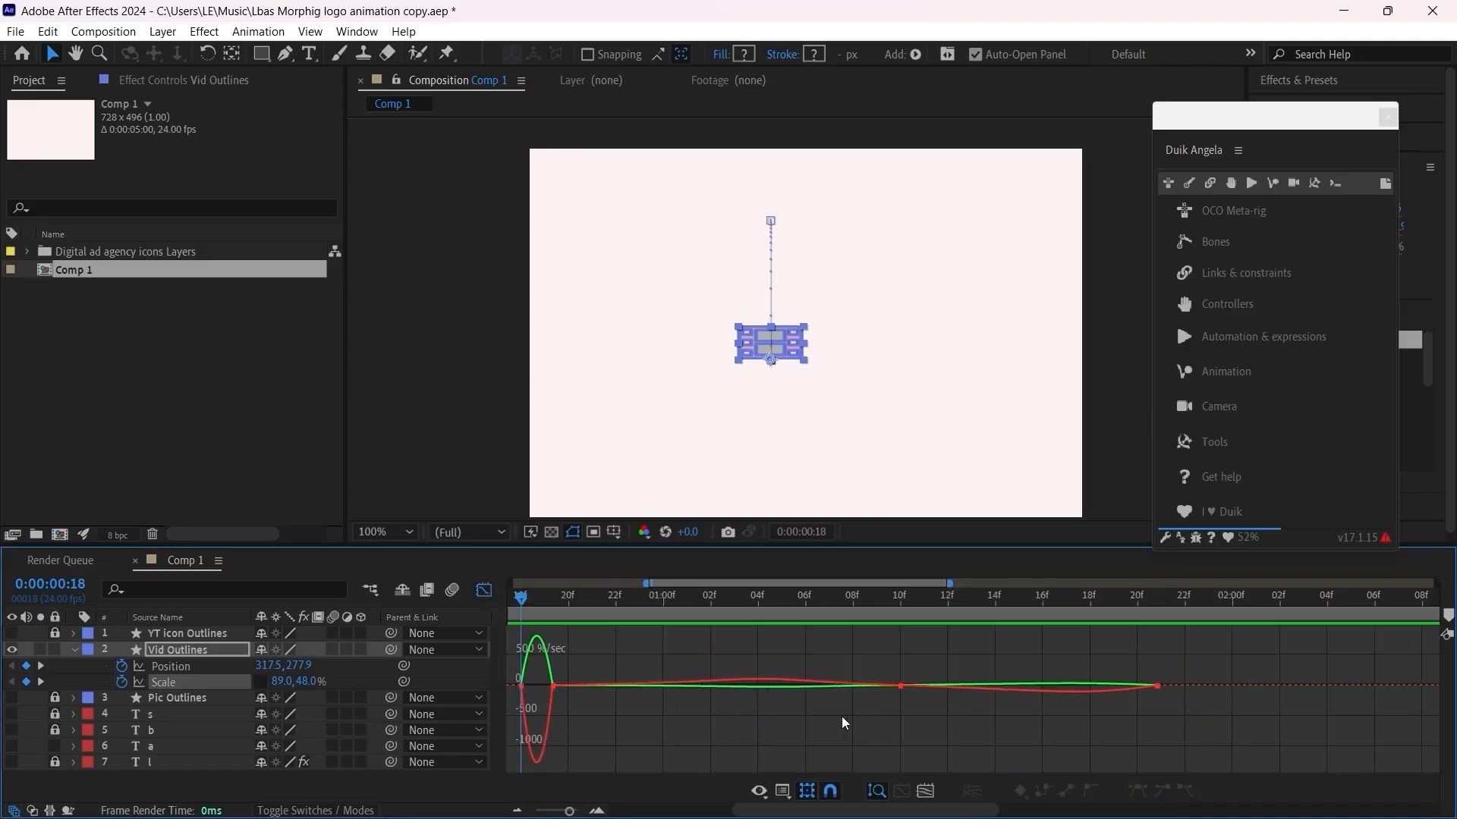
drag(1317, 650, 1386, 704)
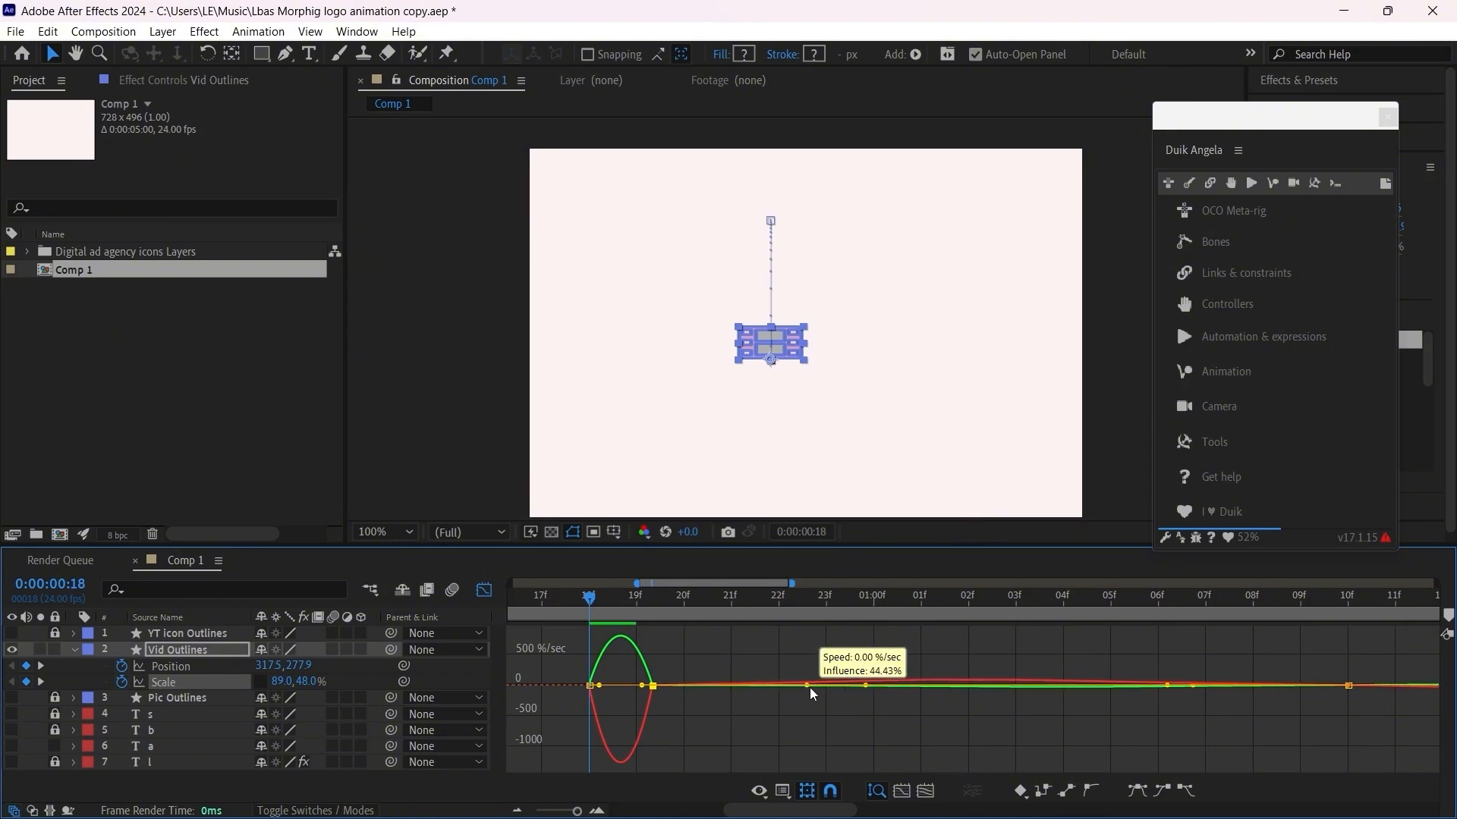
double_click(810, 688)
key(Escape)
scroll(1168, 711, down, 2)
scroll(1172, 694, up, 1)
mouse_move(1174, 687)
mouse_down()
mouse_move(1157, 686)
mouse_move(1187, 686)
mouse_move(1172, 685)
mouse_up()
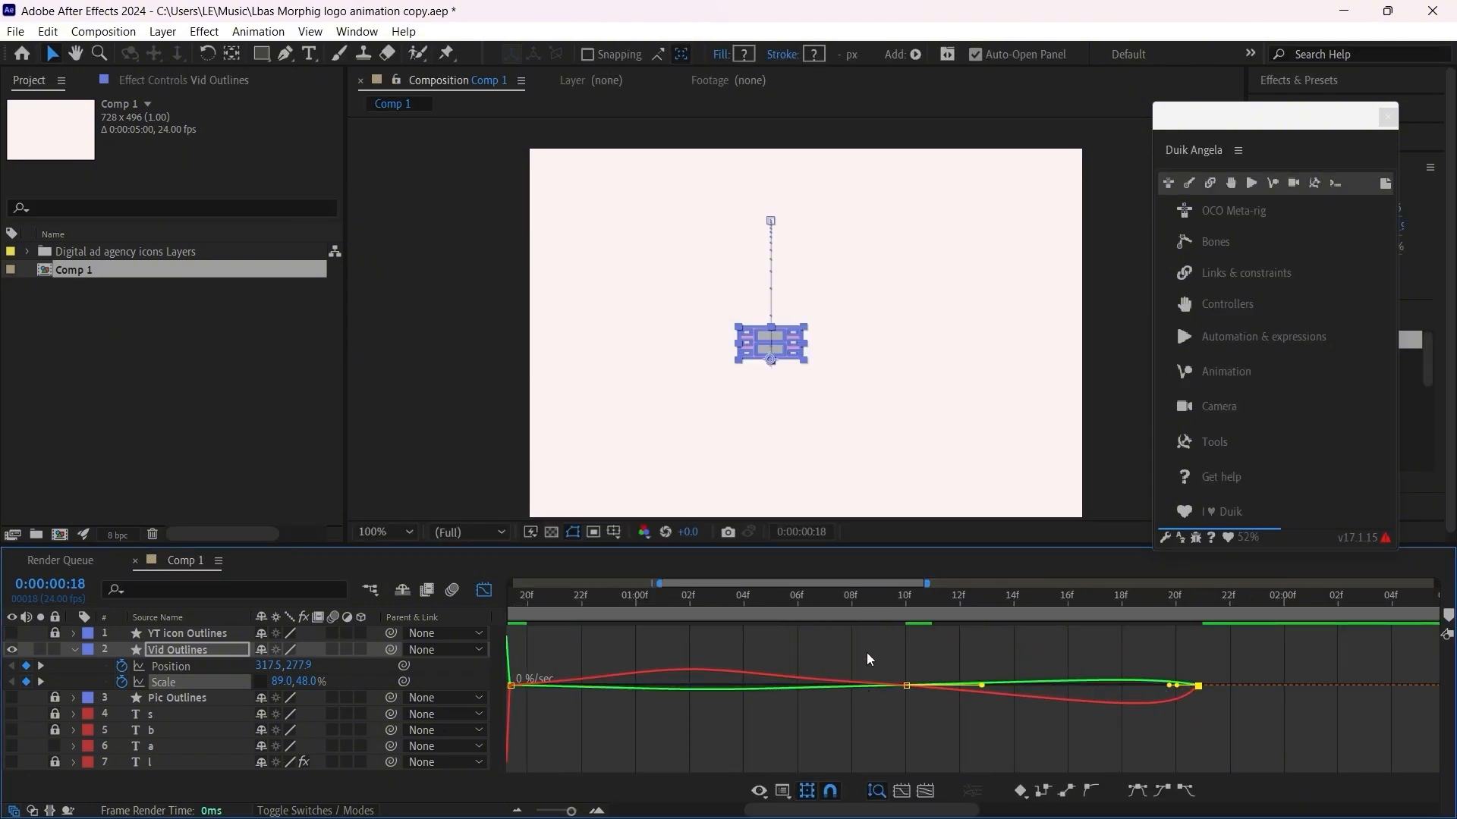
Step: Lengthen the incoming ease of the 0:00:01:10 Scale keyframe and slightly shorten the outgoing ease near frame 19
drag(868, 659, 925, 705)
drag(820, 686, 752, 687)
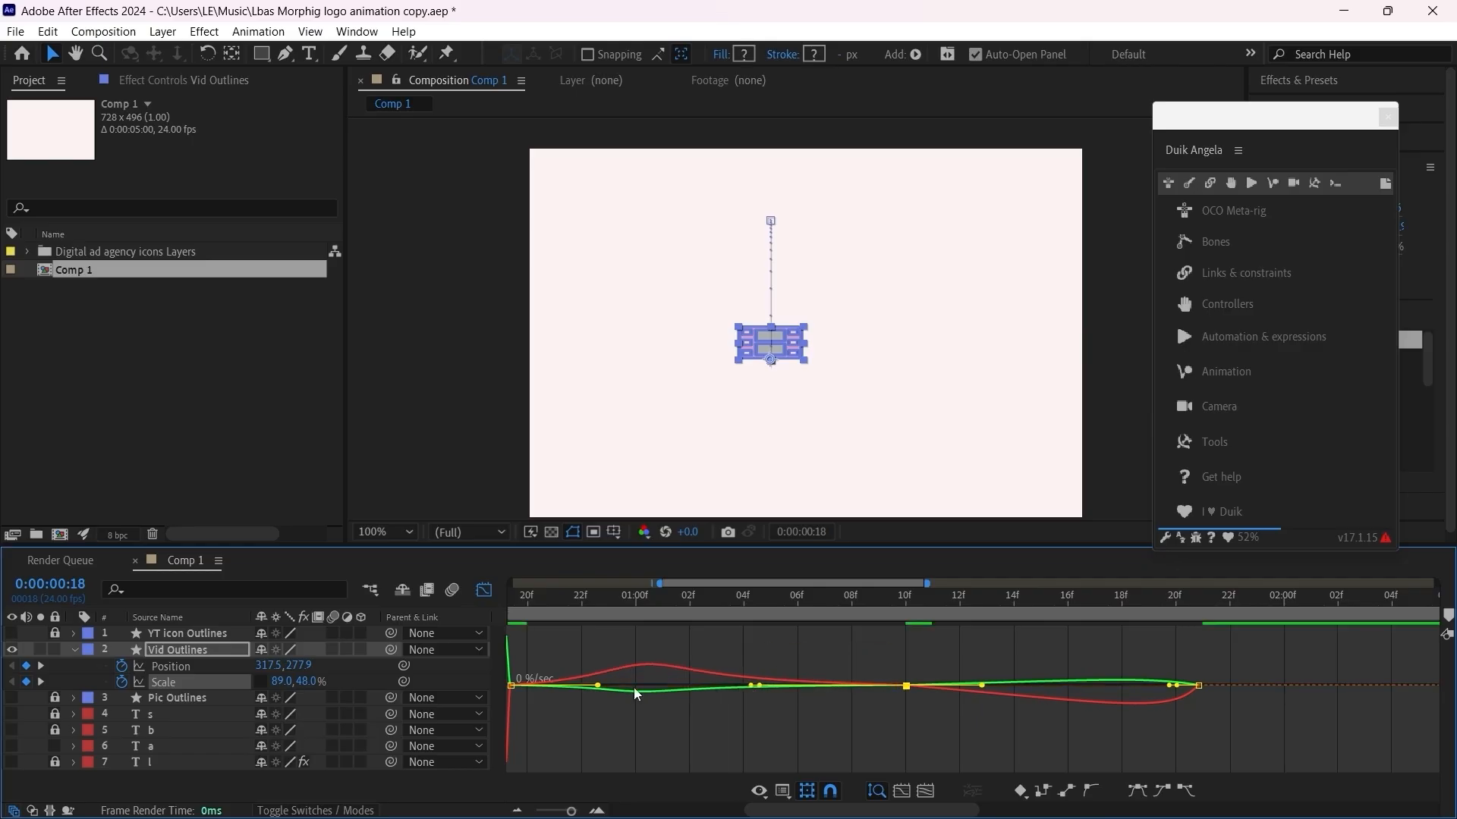
drag(595, 687, 592, 688)
Step: Adjust the Scale speed curve between 0:00:01:10 and the last keyframe, lengthening the outgoing ease of the 0:00:01:10 keyframe
drag(1214, 662, 1172, 706)
drag(982, 686, 977, 686)
drag(1176, 686, 1166, 688)
drag(974, 686, 1005, 687)
click(789, 662)
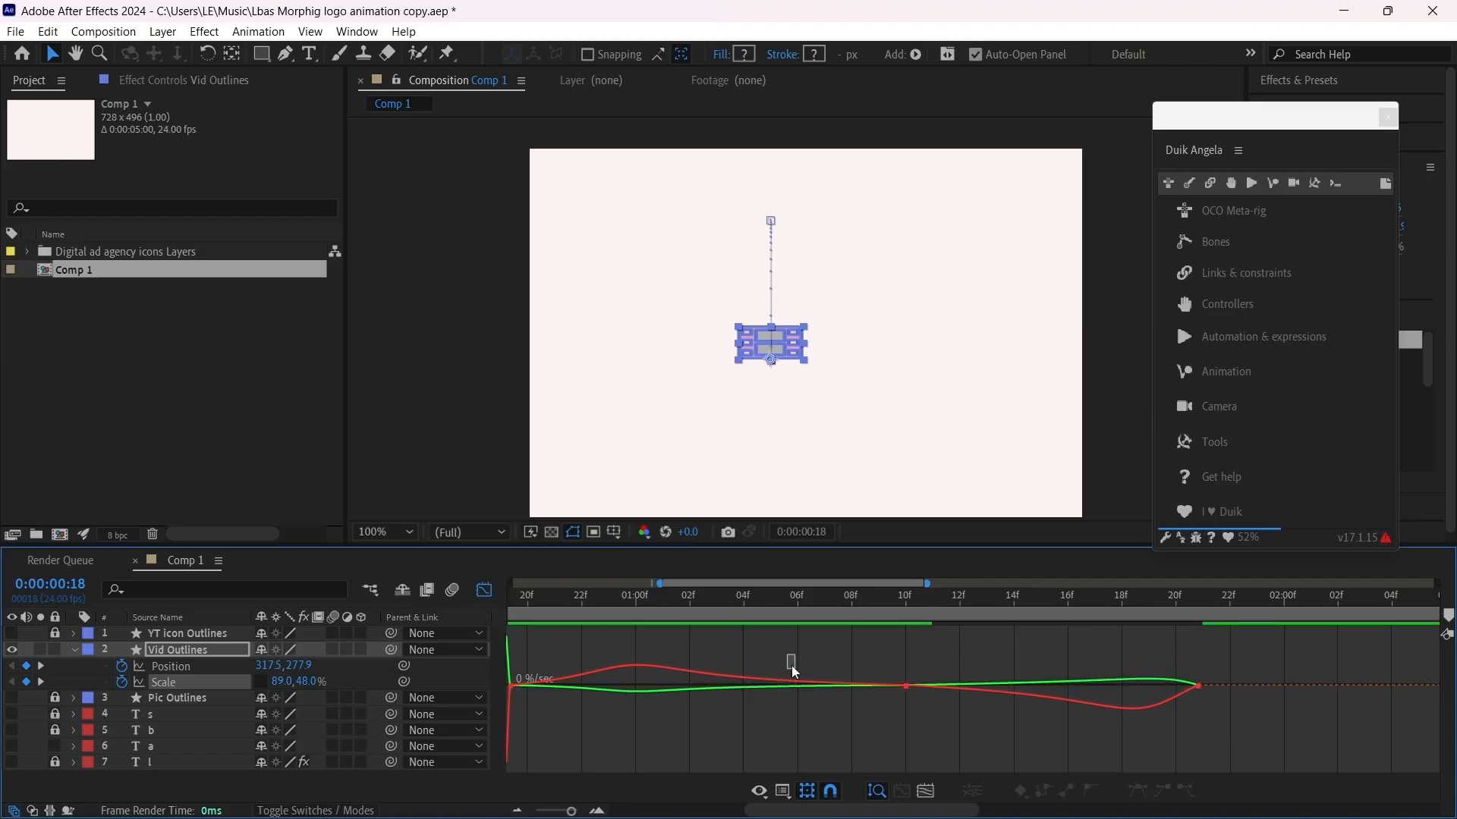
Step: Fine-tune the ease handles on both sides of the 0:00:01:10 Scale keyframe for an early rise peak and a late fall peak
click(848, 685)
drag(760, 685, 735, 721)
drag(591, 699, 586, 699)
drag(1165, 700, 1160, 699)
drag(1007, 700, 995, 702)
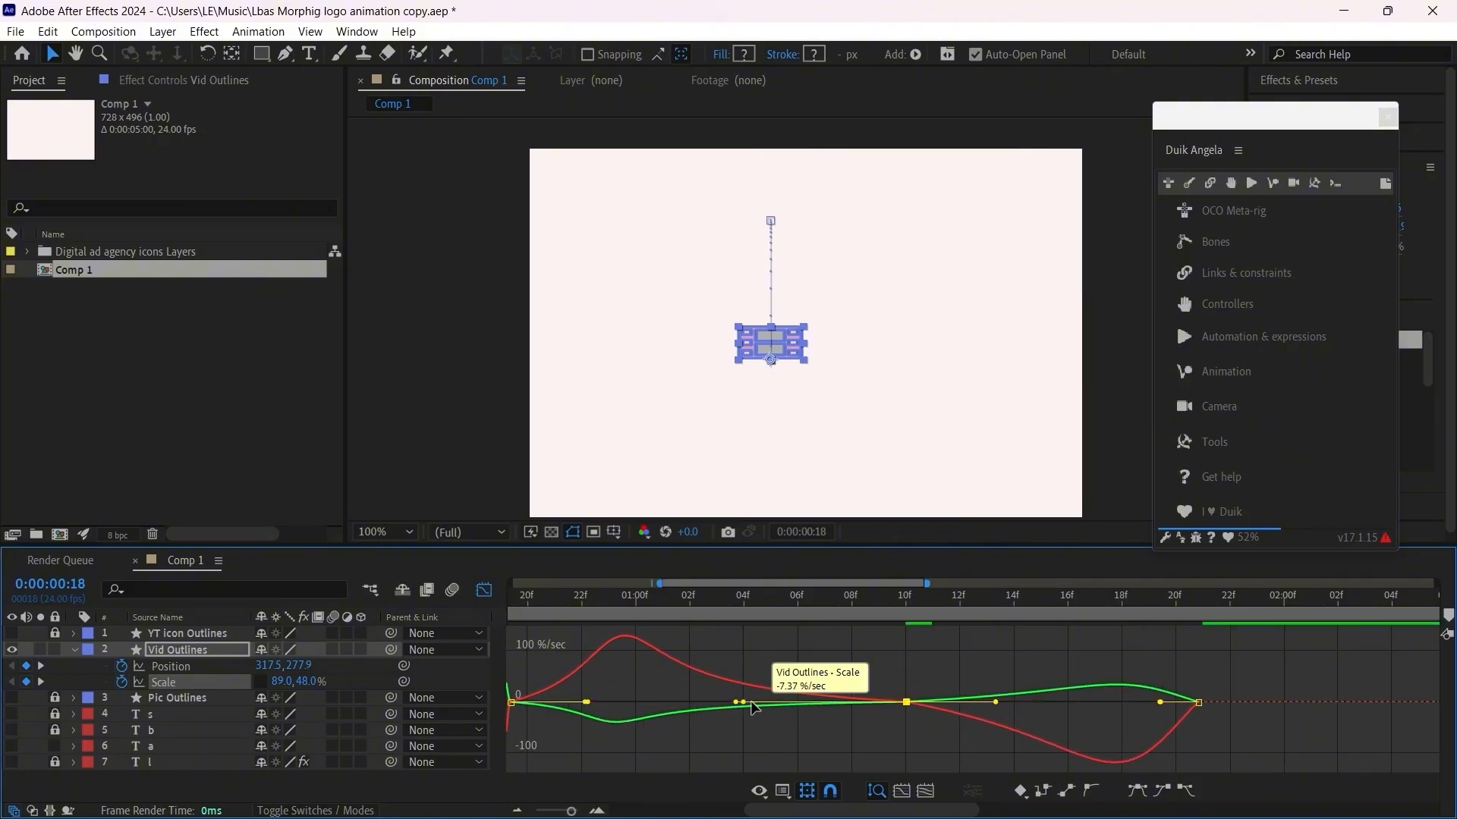
scroll(733, 720, up, 3)
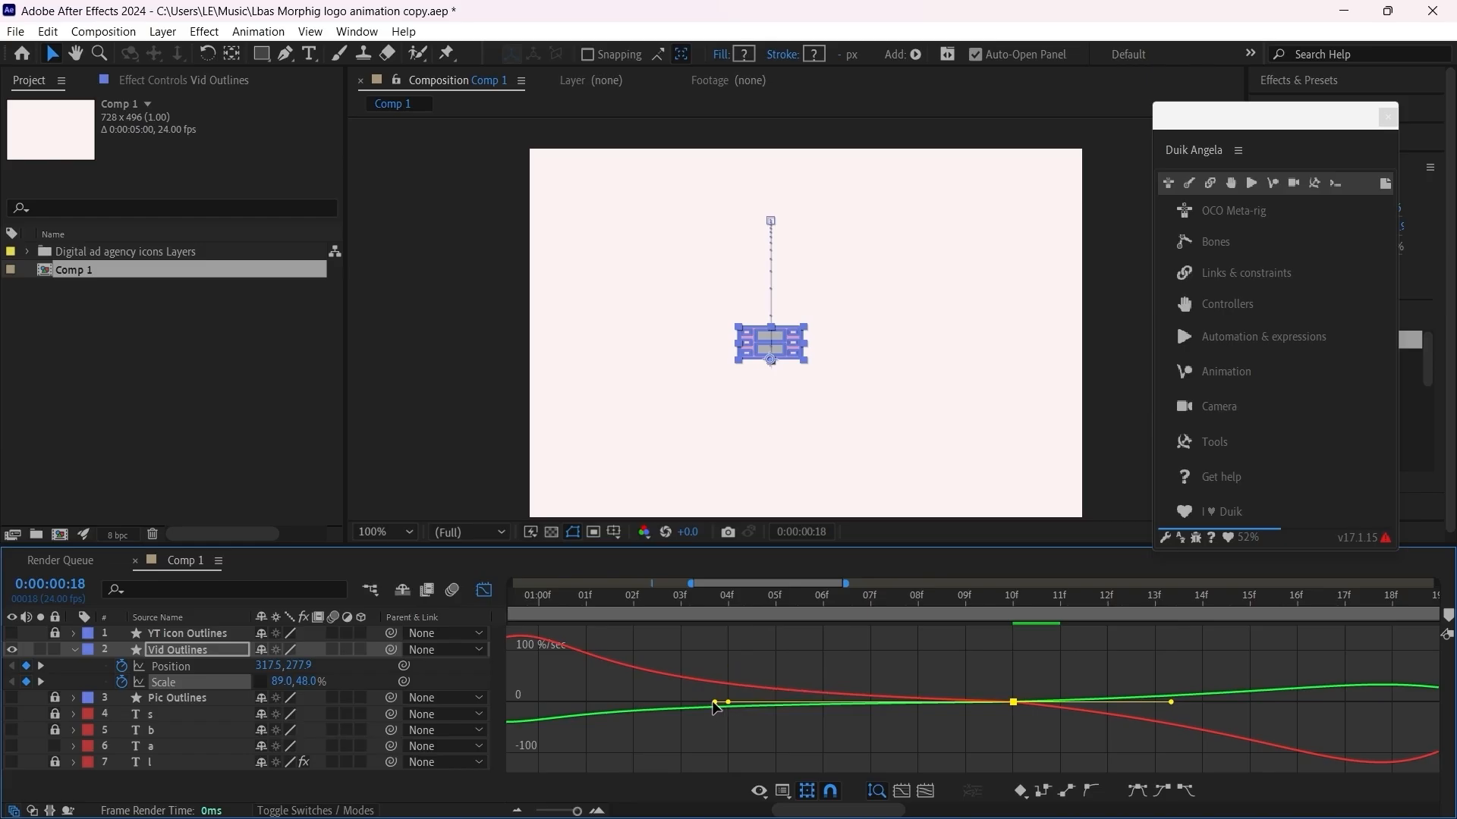
drag(715, 708, 731, 707)
Step: Refine the Scale ease handles around the frame 19 keyframe so the stretch starts with a sharp speed peak after frame 18
drag(793, 808, 769, 801)
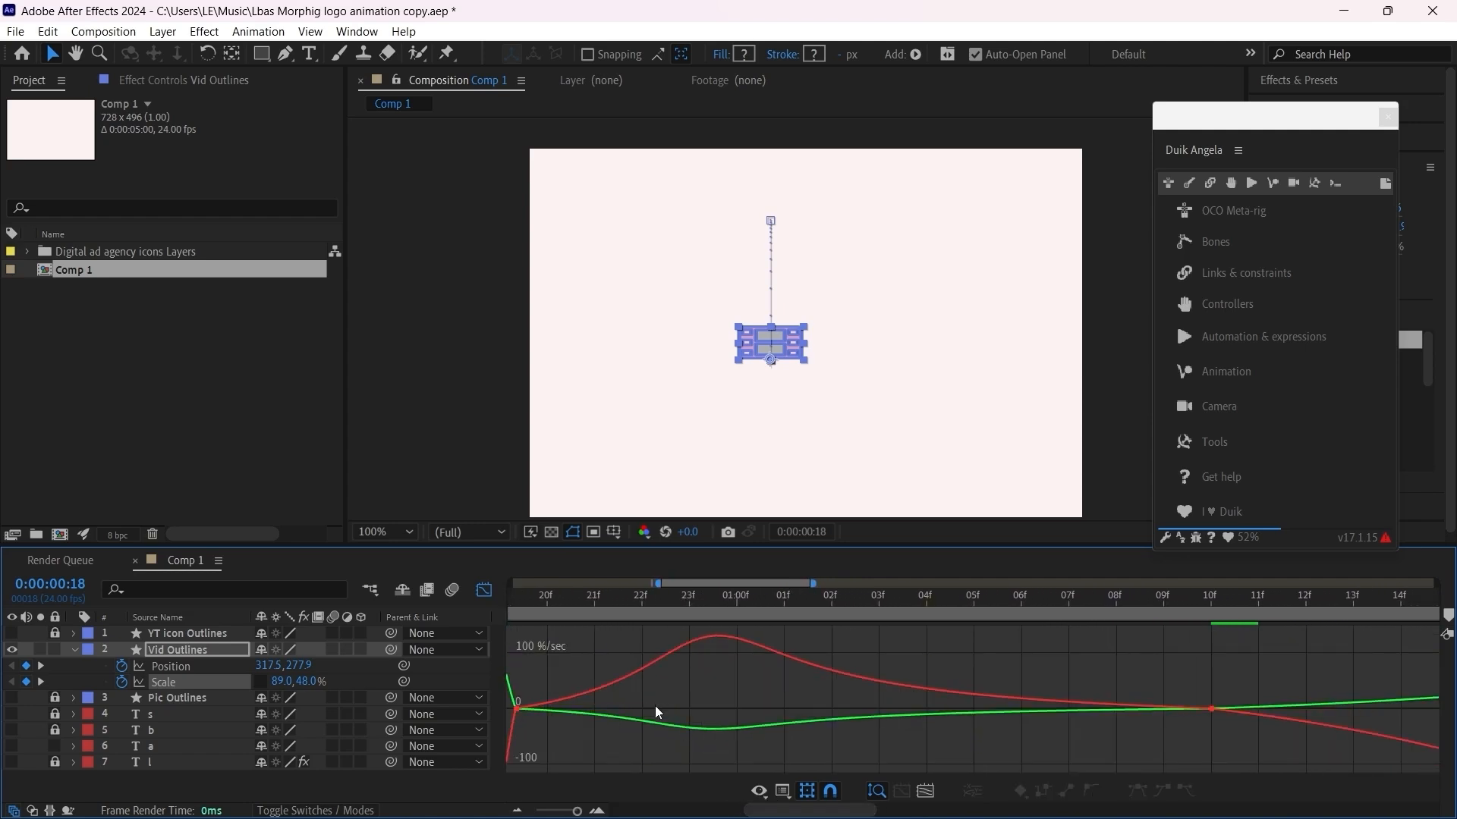
click(657, 709)
drag(650, 710, 646, 710)
scroll(939, 729, down, 1)
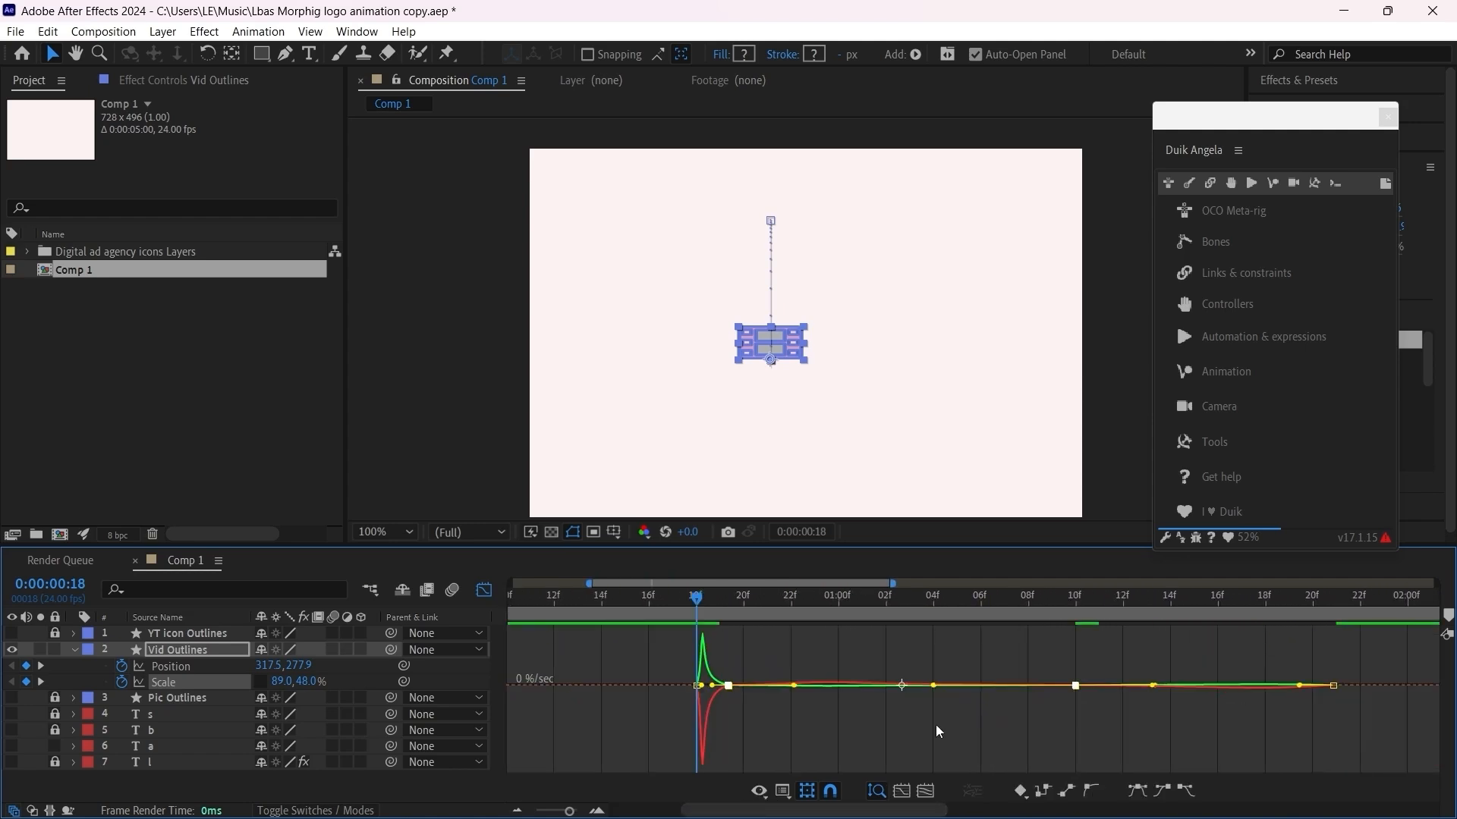
scroll(1065, 721, up, 1)
drag(1245, 703, 1238, 704)
scroll(1132, 708, down, 1)
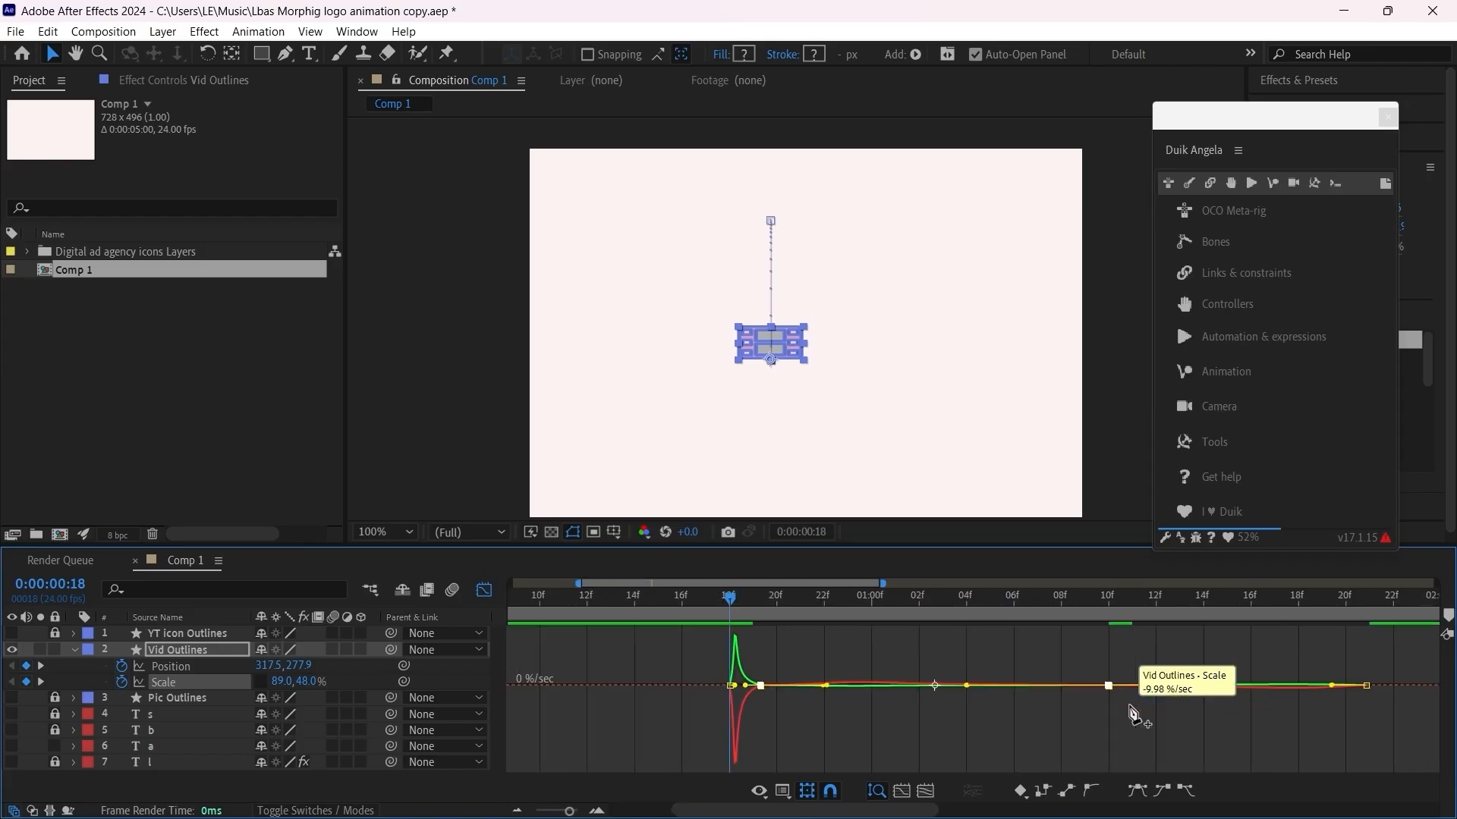
scroll(1132, 709, up, 1)
Step: Preview the new Scale easing, switch back to the layer bars and replay the jump from frame 14
drag(566, 599, 1315, 682)
key(space)
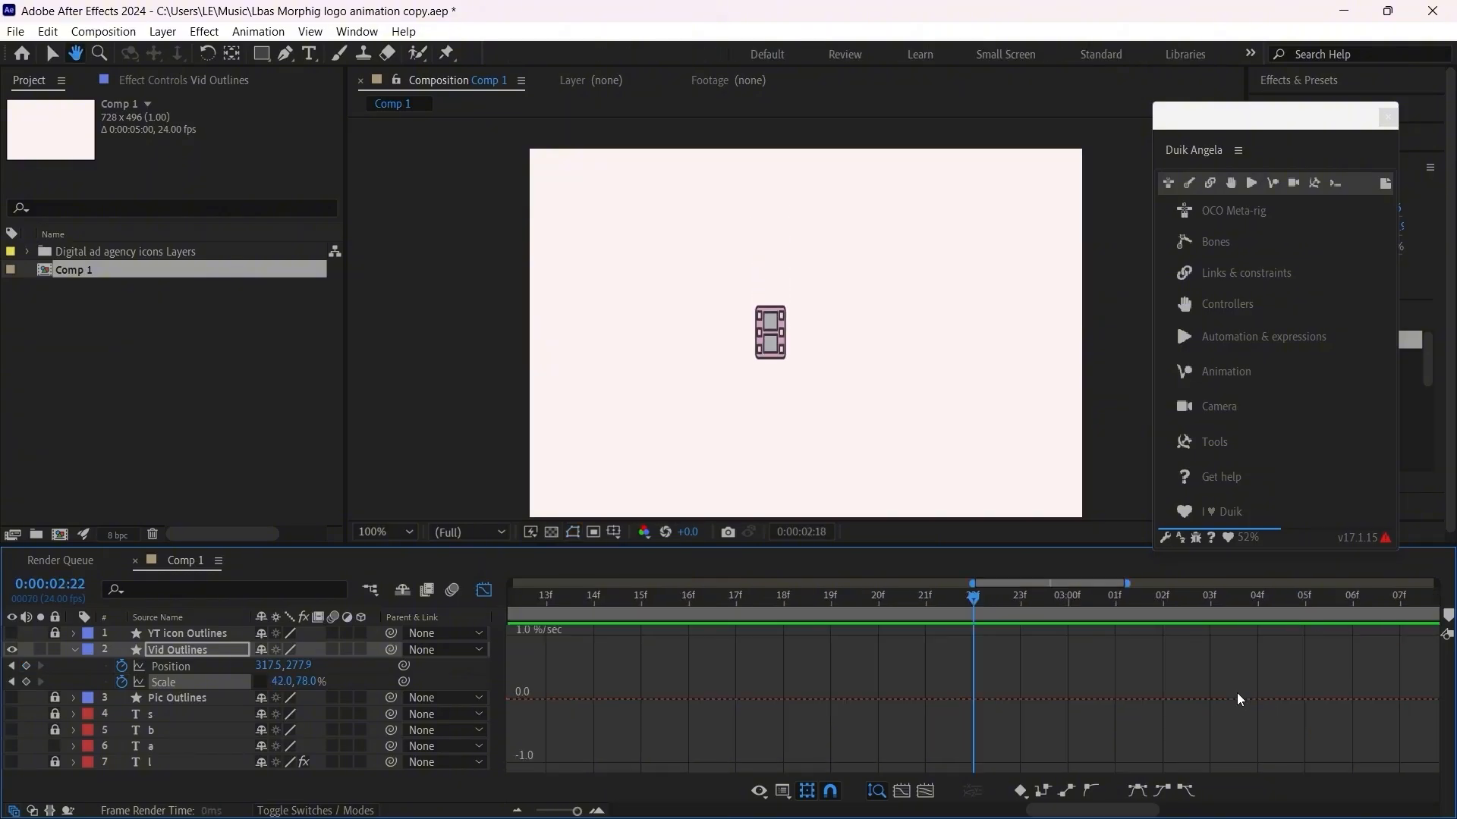
key(space)
click(484, 590)
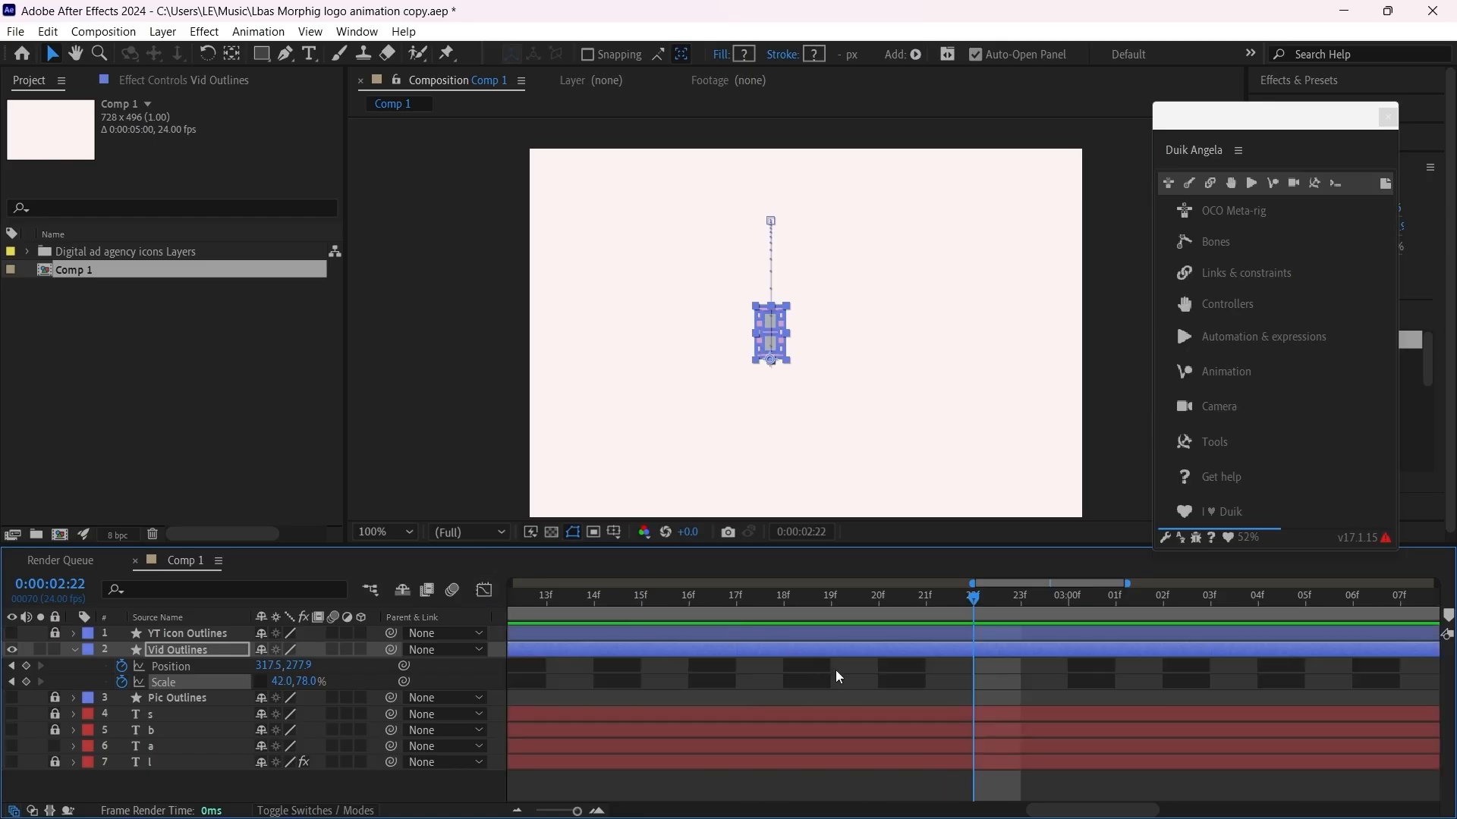
key(minus)
drag(727, 604, 681, 624)
key(space)
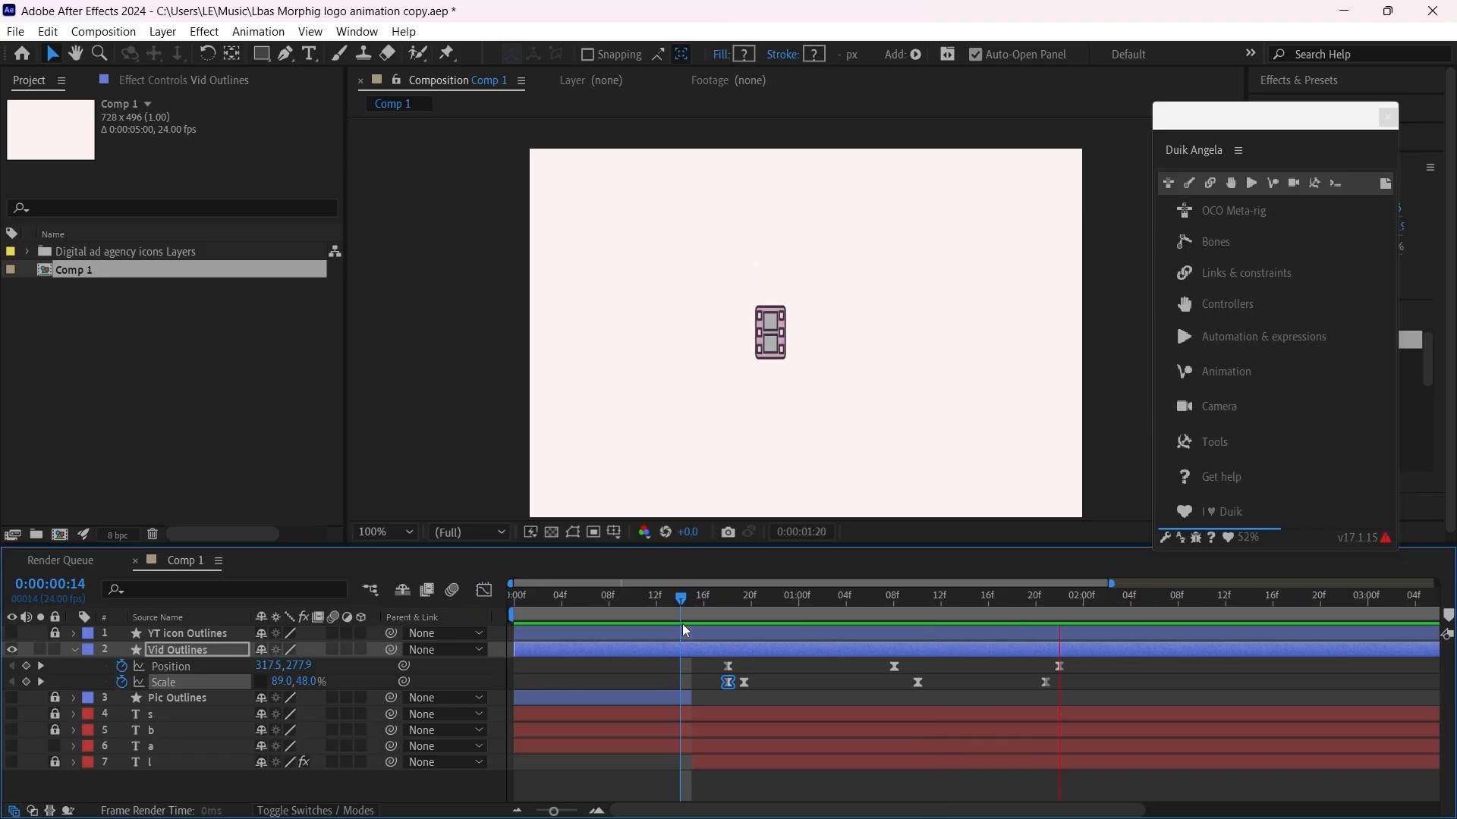
key(space)
Step: Reopen the speed graph for all Scale keyframes, turn off graph snapping and adjust the frame 18 keyframe's outgoing ease
drag(1076, 681, 701, 691)
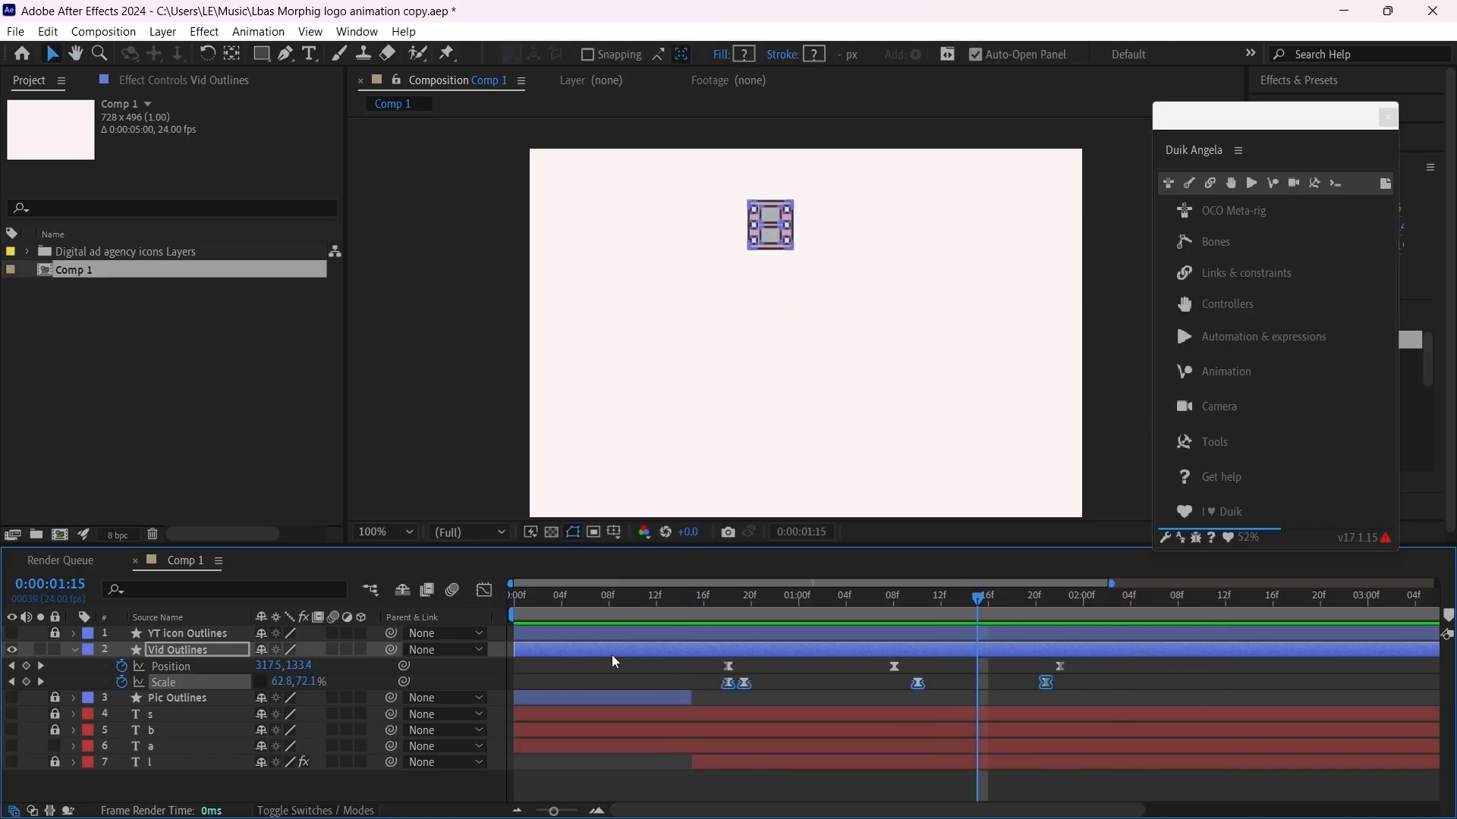
click(487, 590)
scroll(728, 690, up, 5)
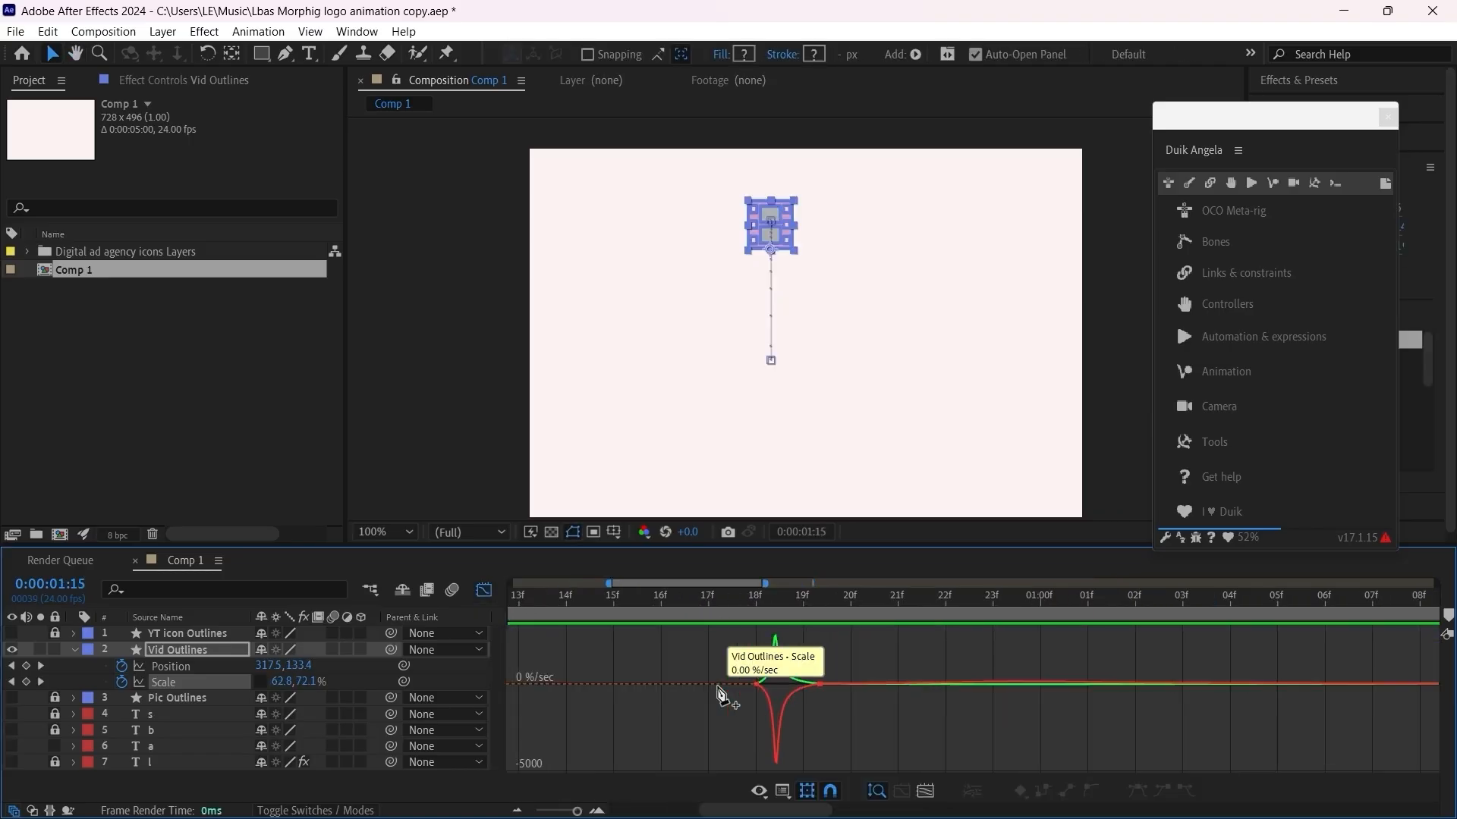
drag(808, 685, 795, 694)
click(830, 788)
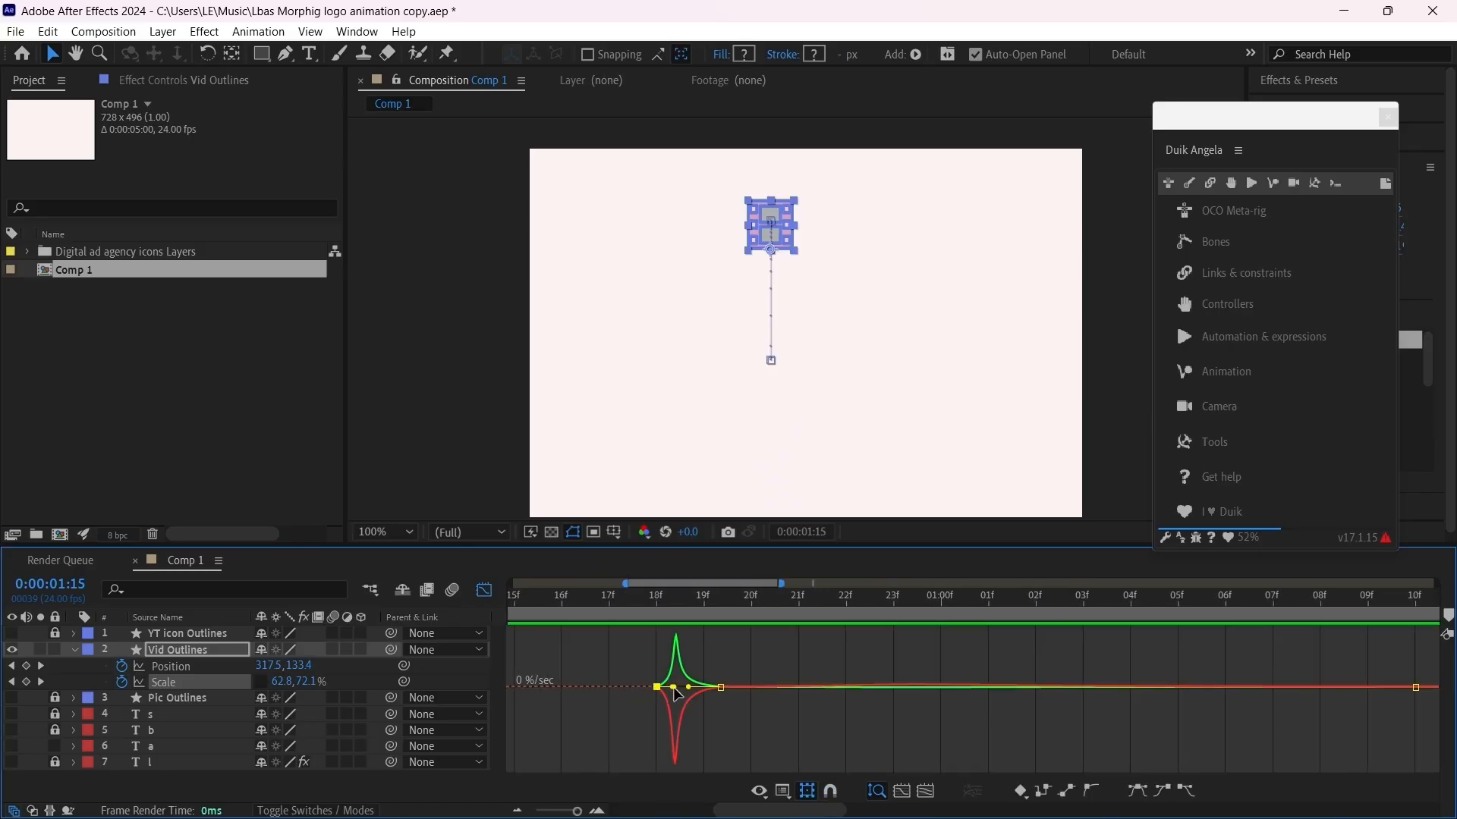
mouse_move(673, 688)
mouse_down()
mouse_move(660, 689)
mouse_move(681, 676)
mouse_move(674, 690)
mouse_up()
Step: Enlarge the timeline area and level the frame 18 Scale keyframe's outgoing ease handle close to zero speed
drag(739, 546, 792, 387)
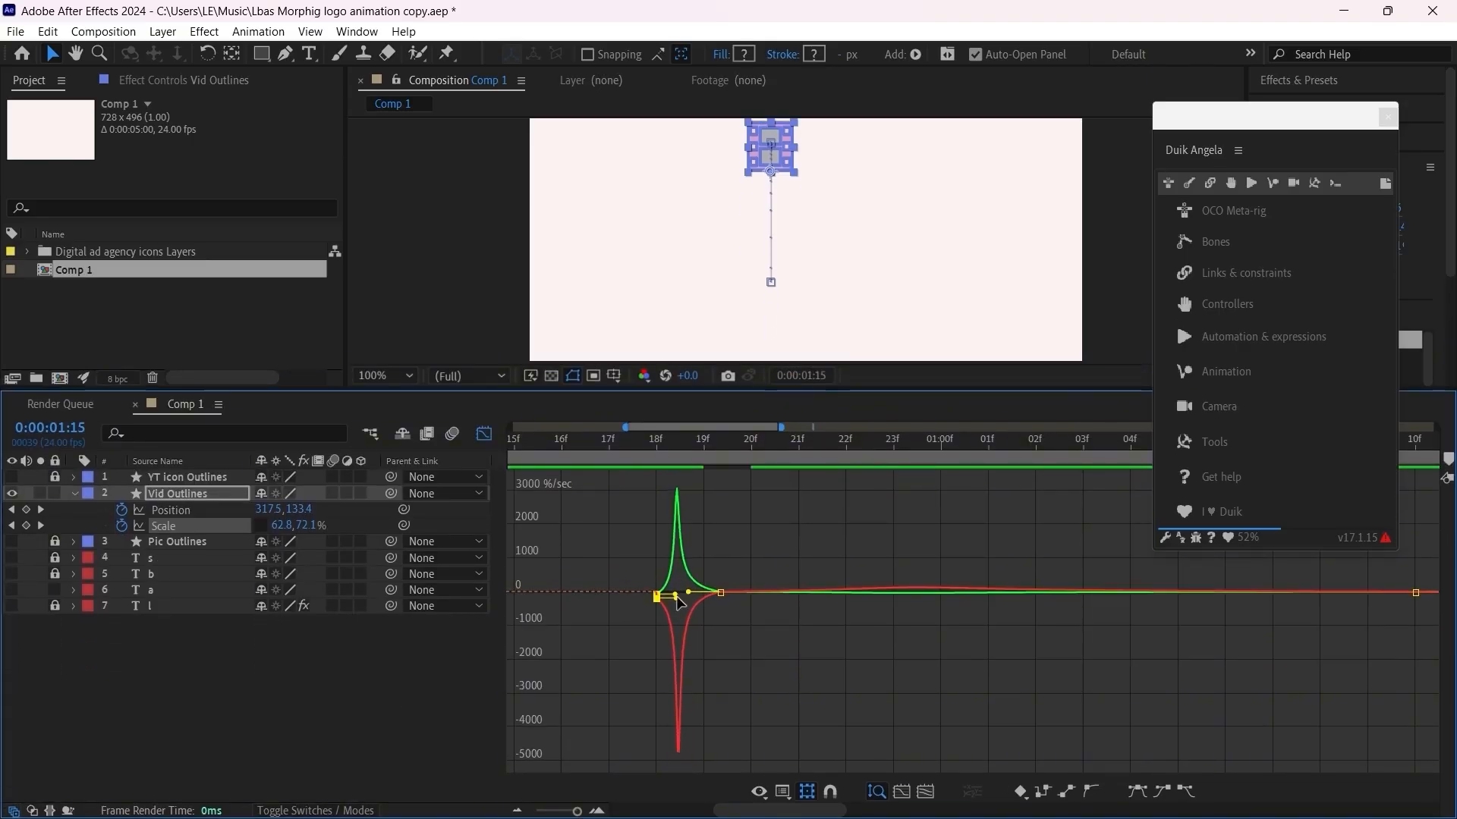
drag(676, 598, 675, 595)
drag(620, 573, 673, 605)
scroll(688, 579, down, 1)
scroll(732, 588, up, 1)
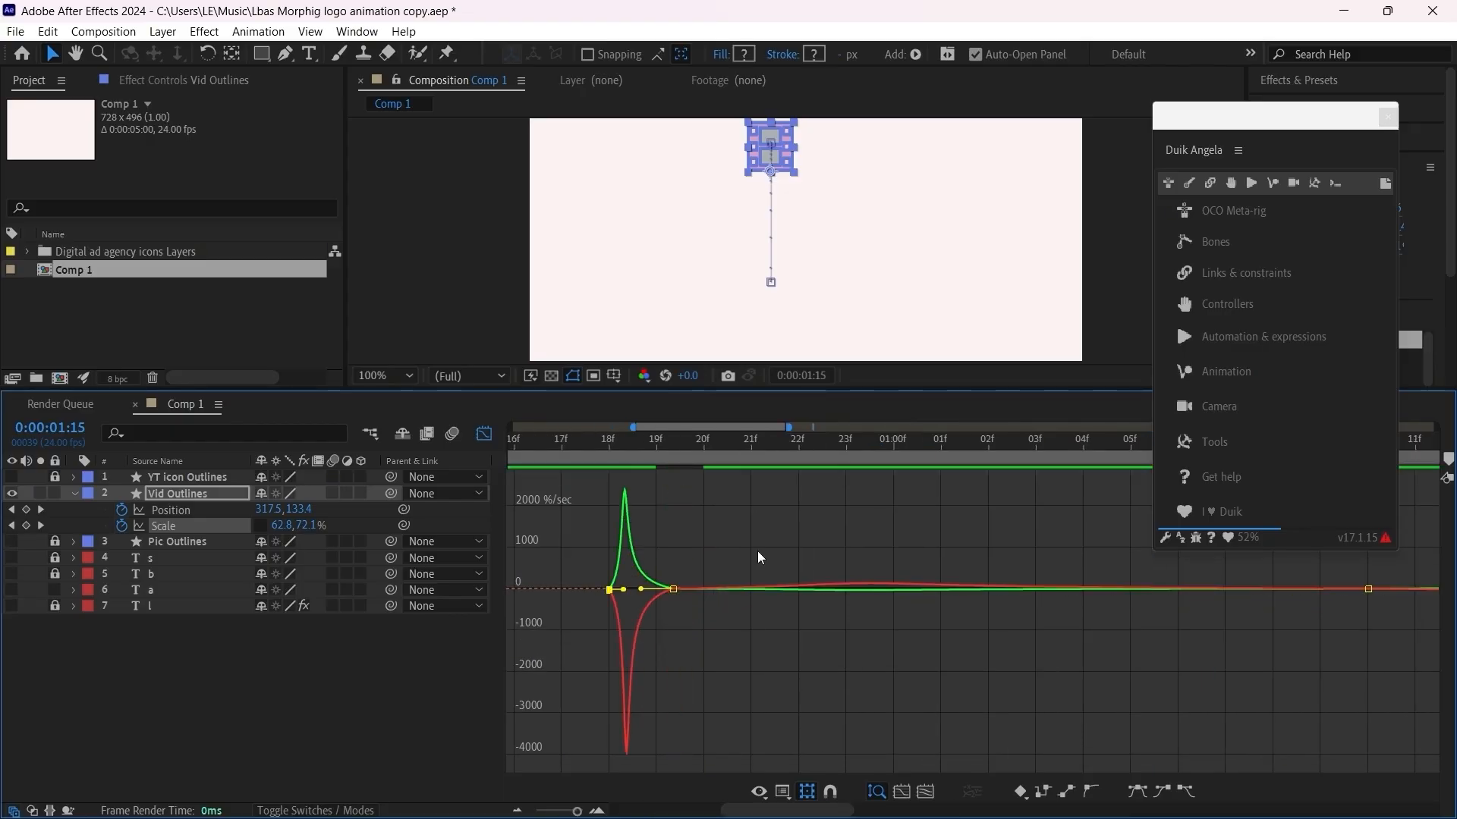
Step: Shrink the timeline area again, slightly shorten the outgoing ease at frame 18 and select the first Scale curve segment
drag(798, 391, 825, 556)
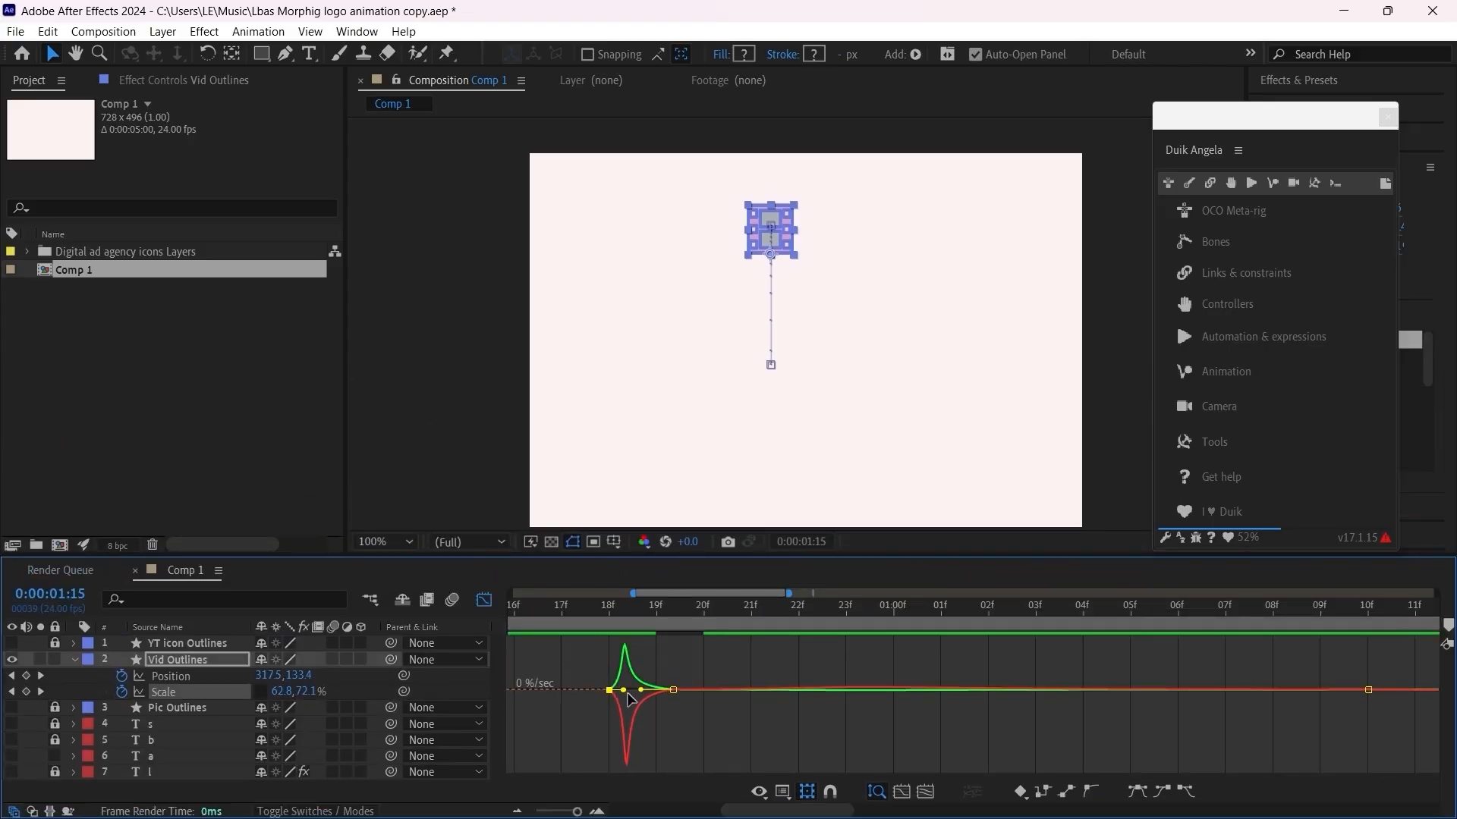
drag(628, 693, 622, 690)
click(638, 654)
click(618, 679)
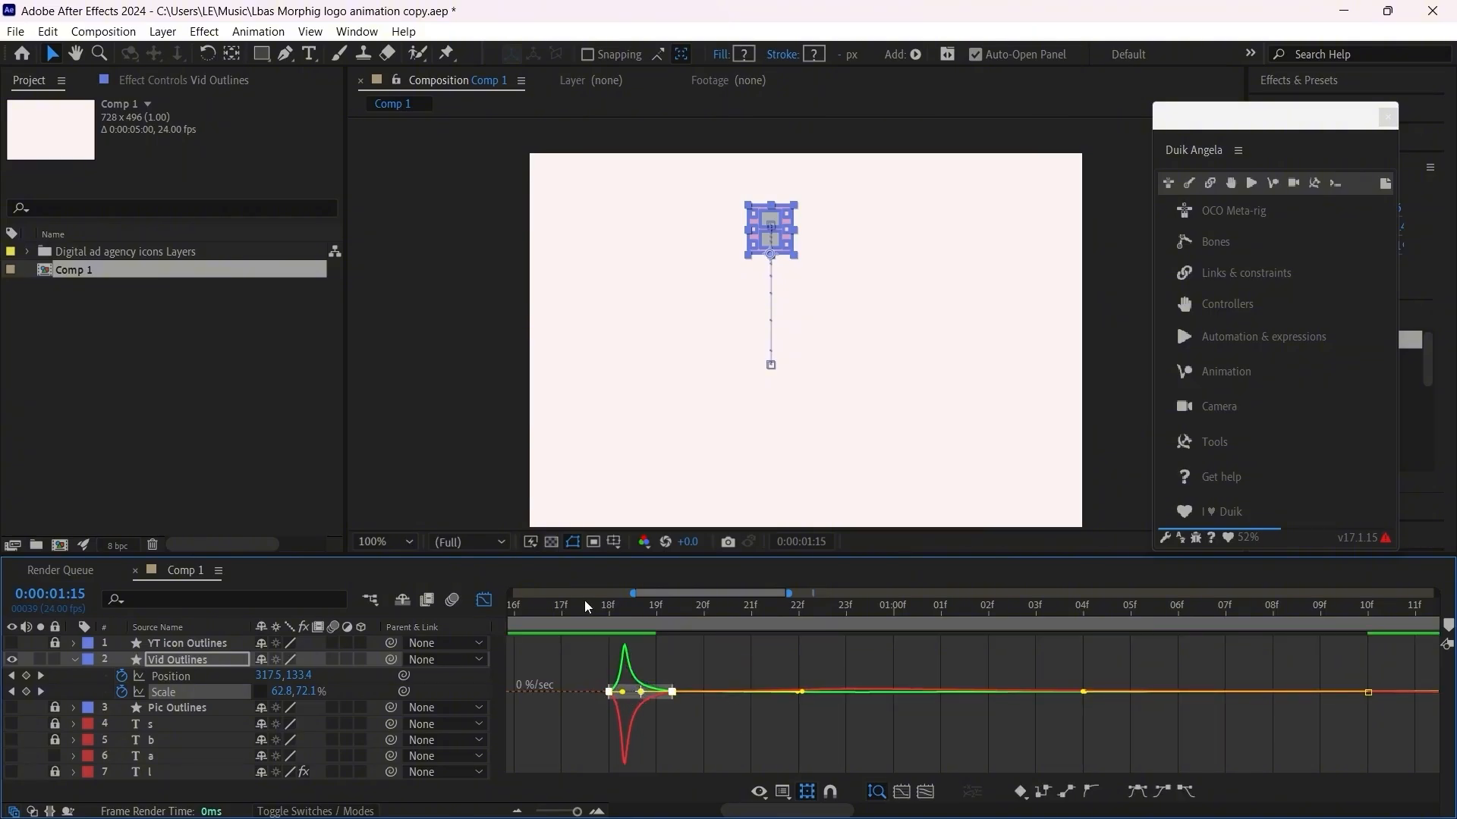
Step: Preview the jump from frame 17, return to the layer bars and replay it from frame 10
click(565, 607)
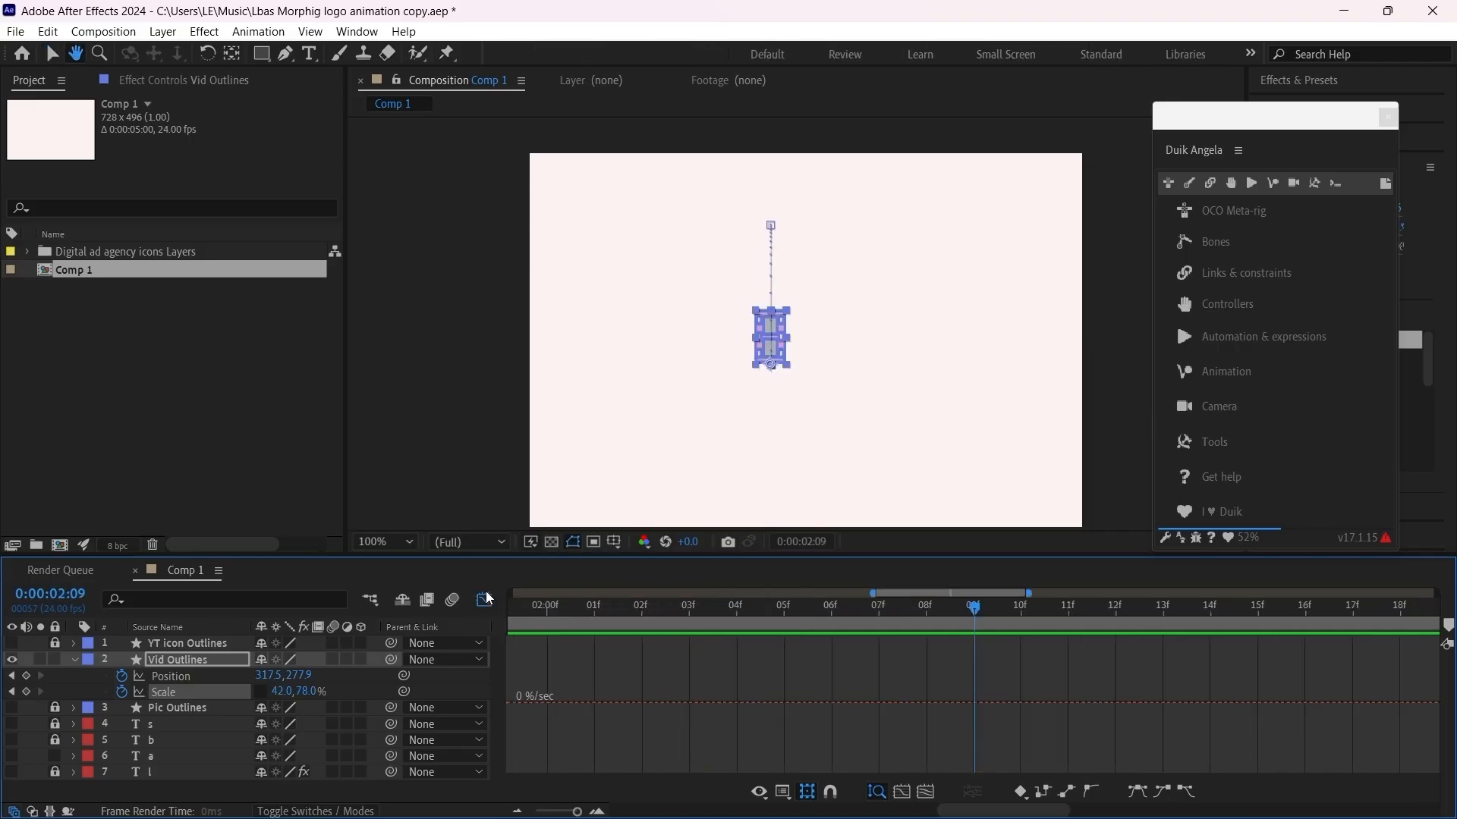
key(shift+F3)
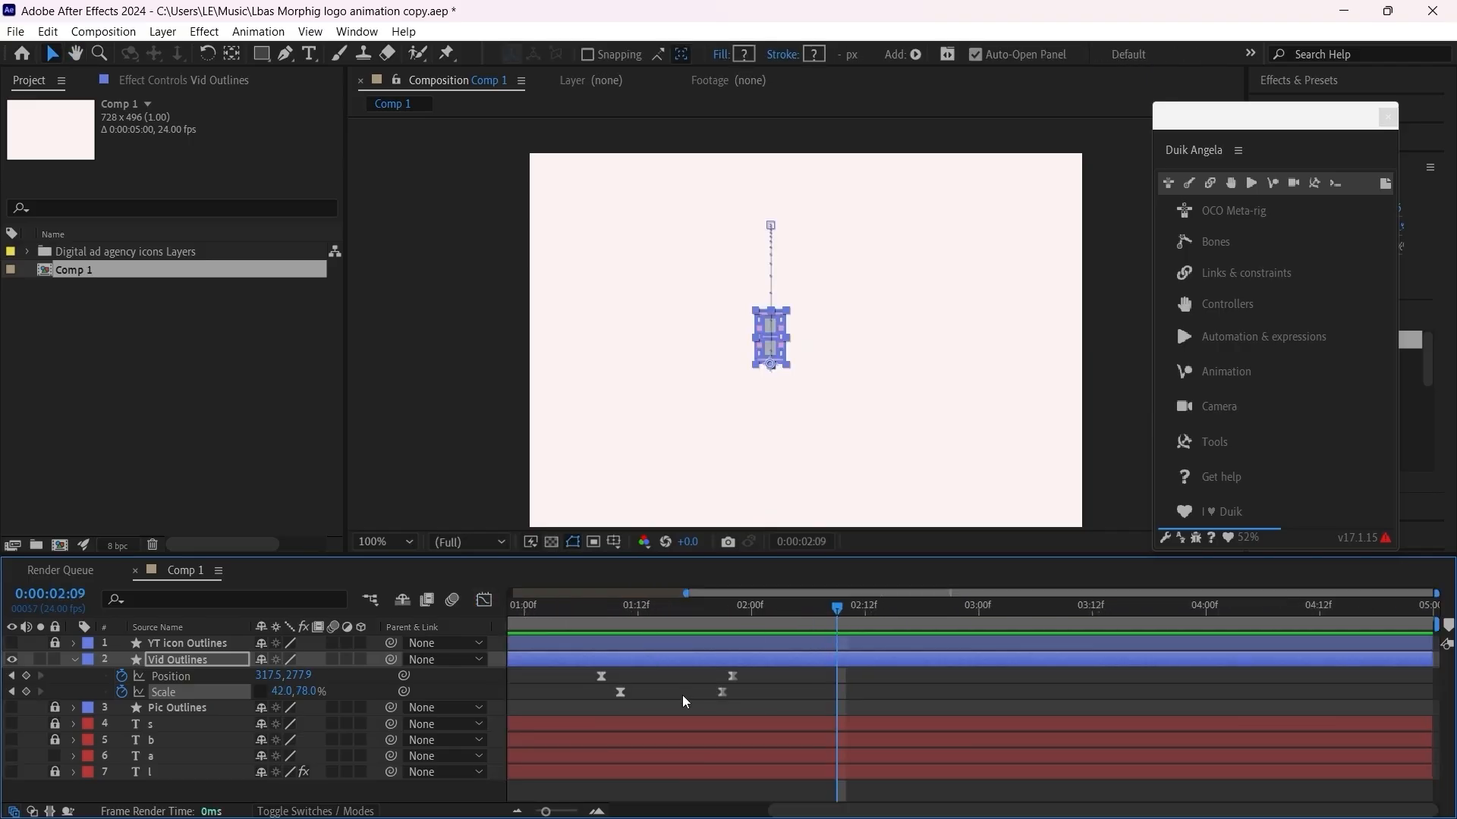
scroll(683, 701, down, 1)
drag(637, 615, 554, 633)
key(space)
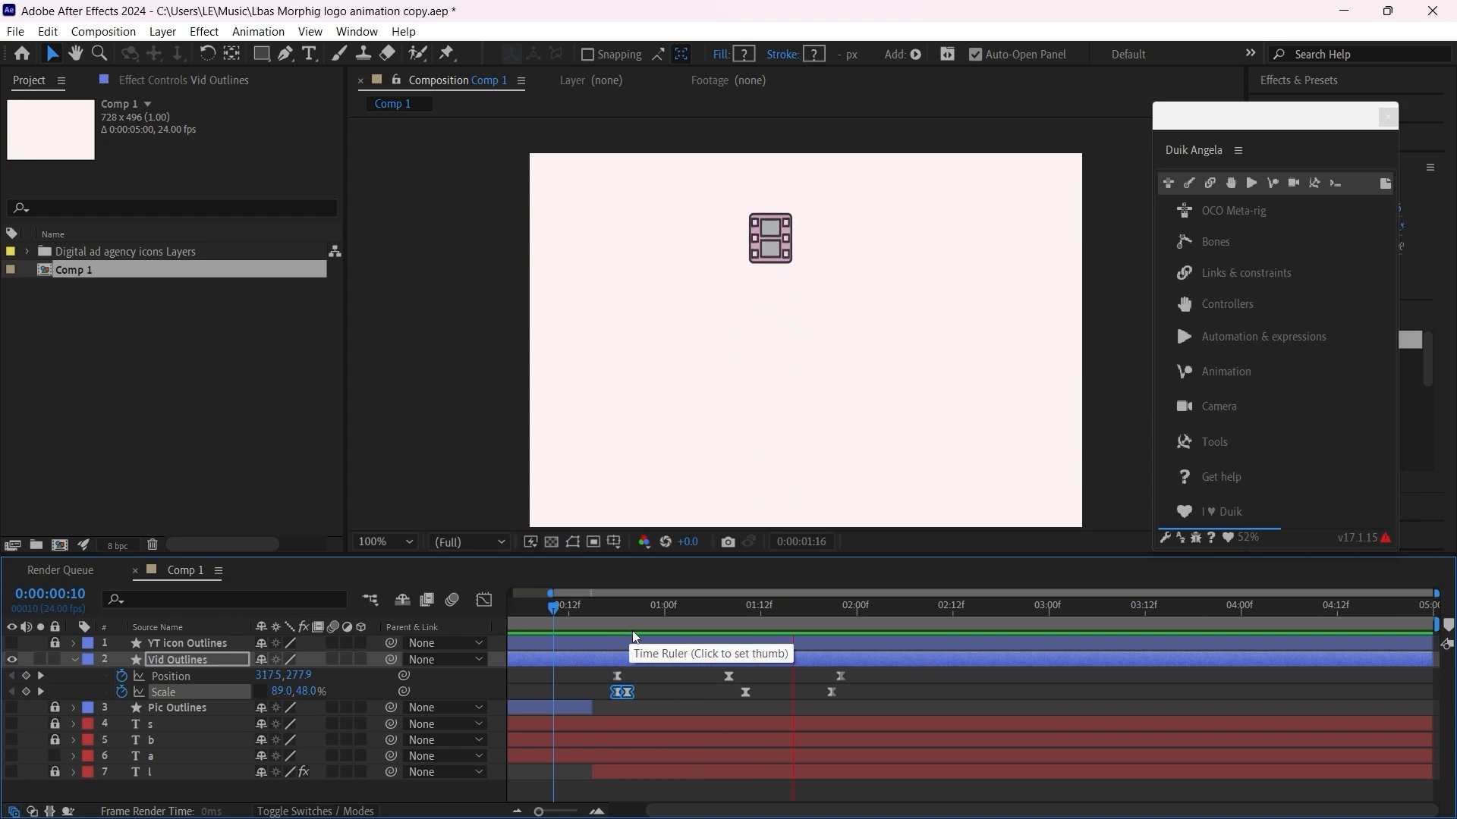
key(space)
scroll(604, 641, up, 5)
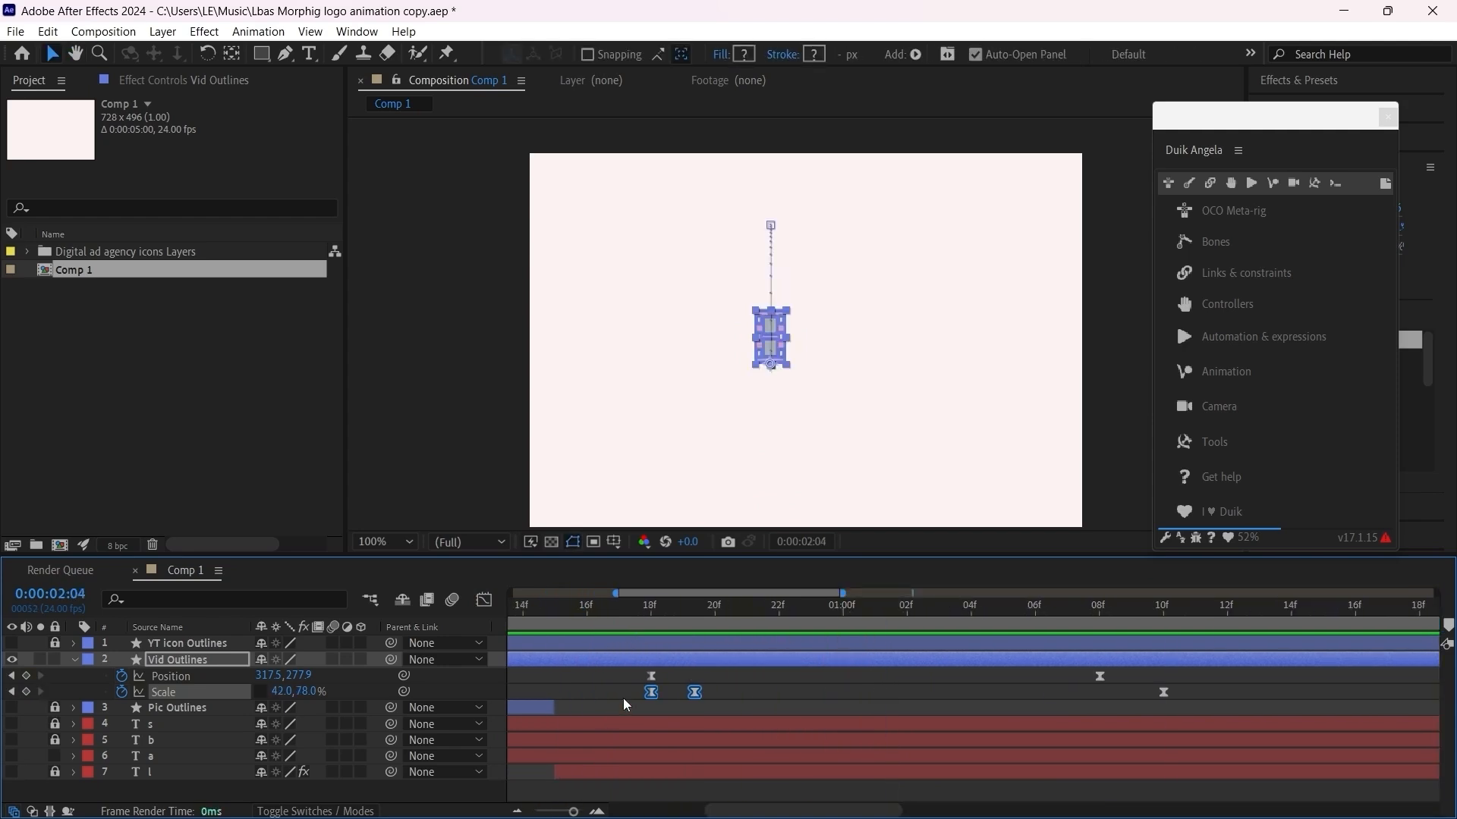
Step: Show the letter a layer, move Vid Outlines to the top of the stack and trim its end at 0:00:01:22
click(655, 615)
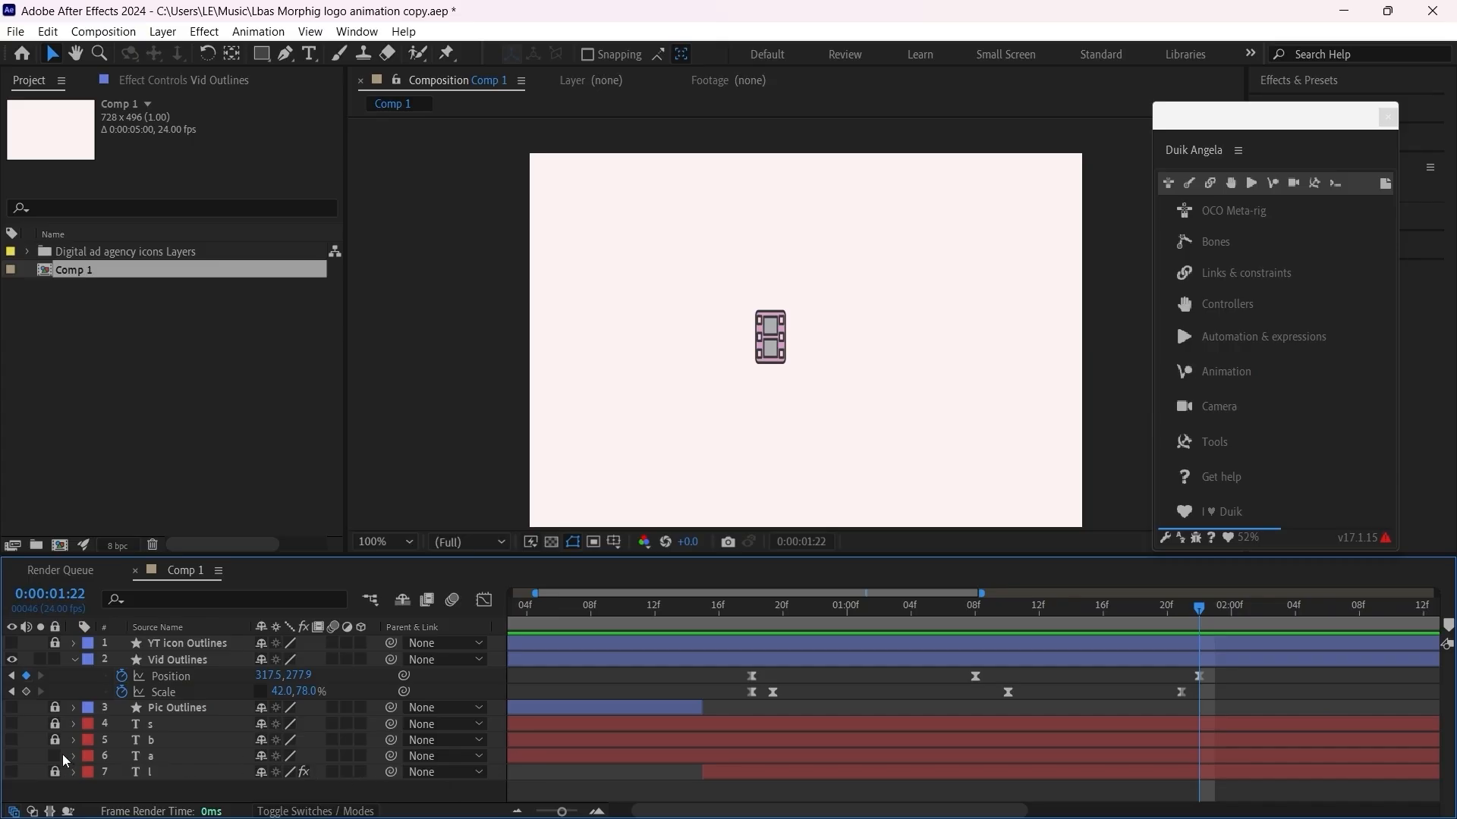
click(12, 756)
click(1205, 660)
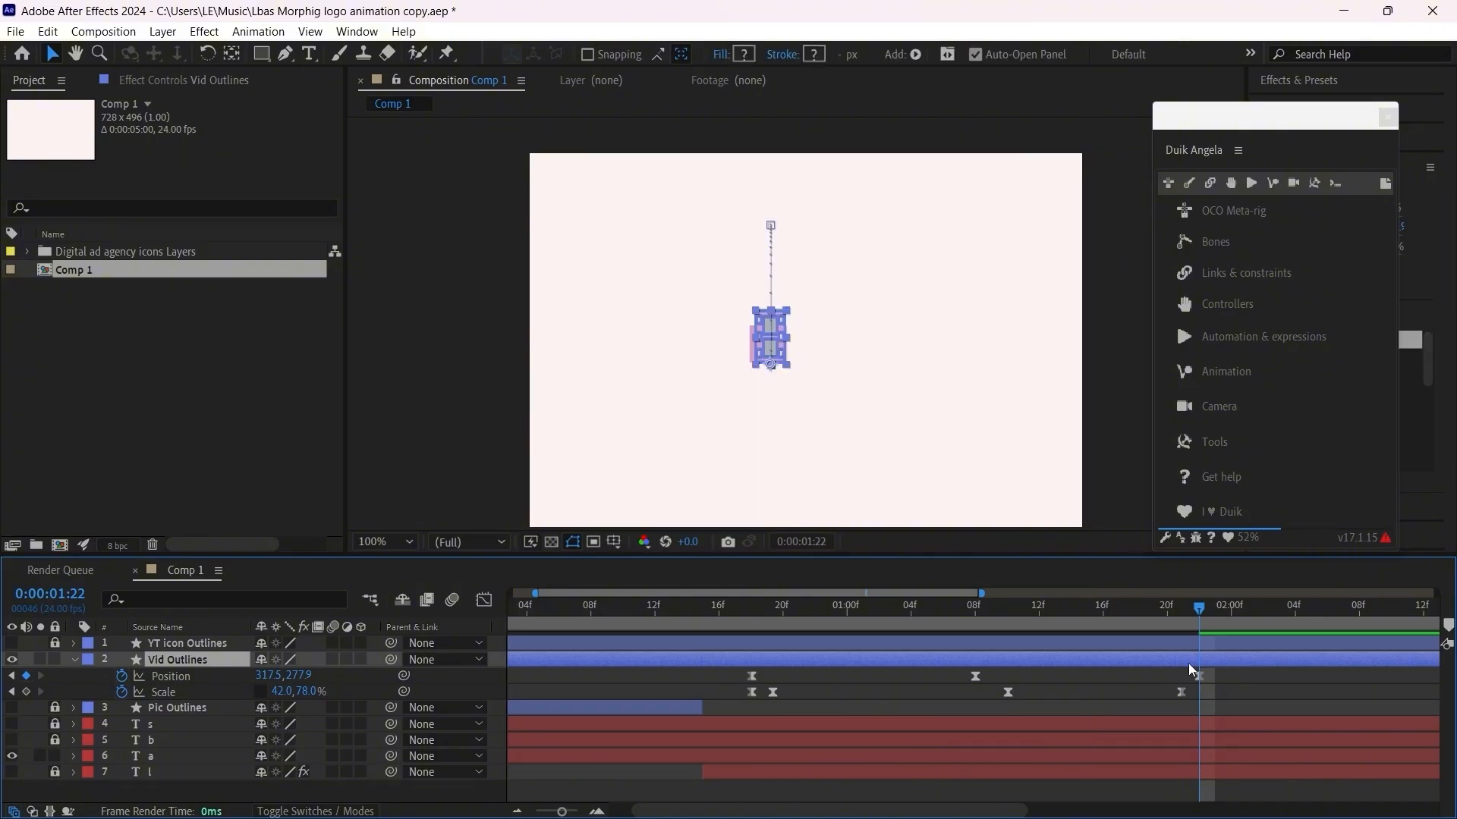
key(ctrl+bracketright)
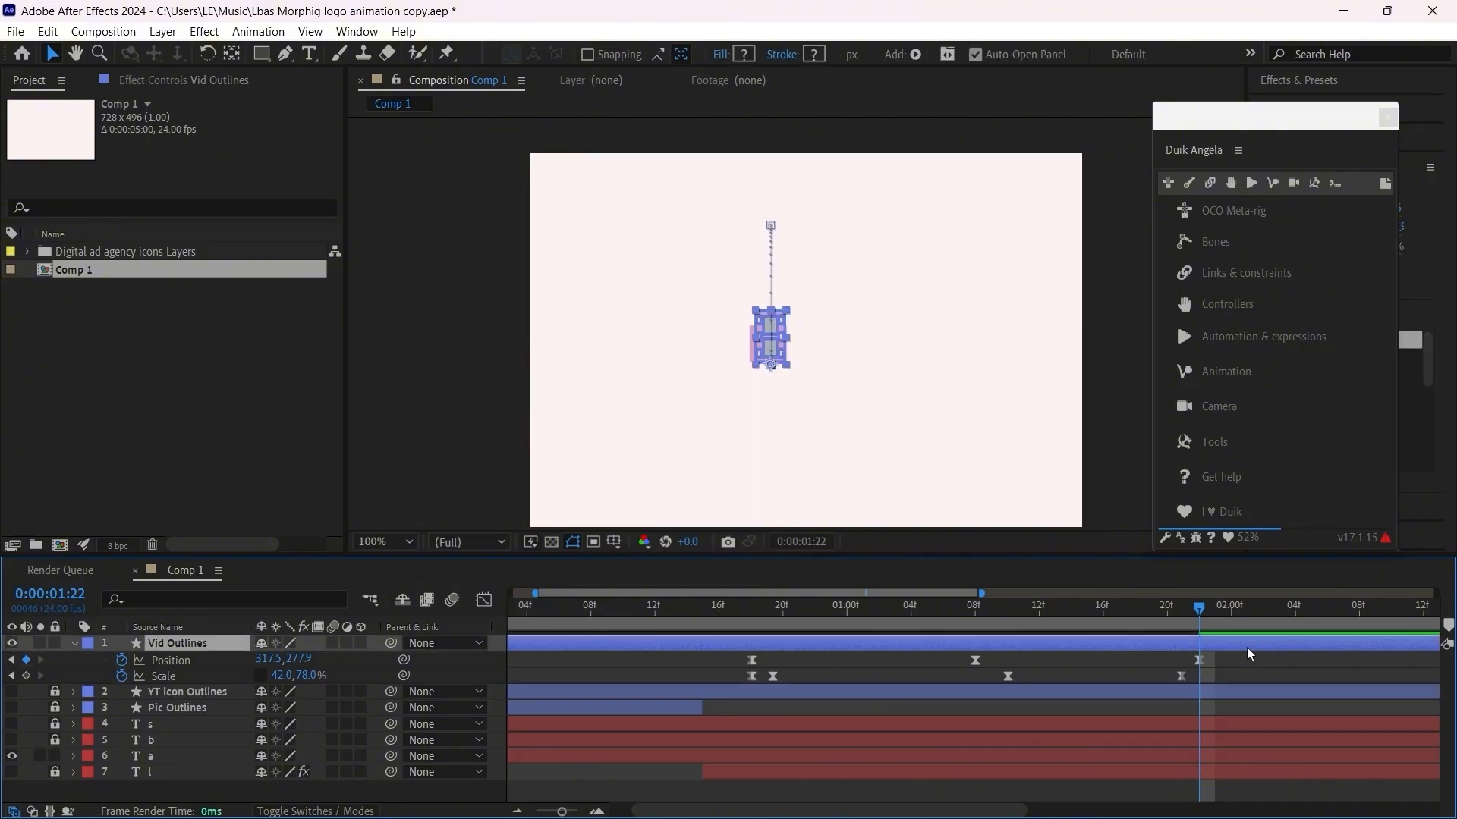
key(alt+bracketright)
click(1245, 648)
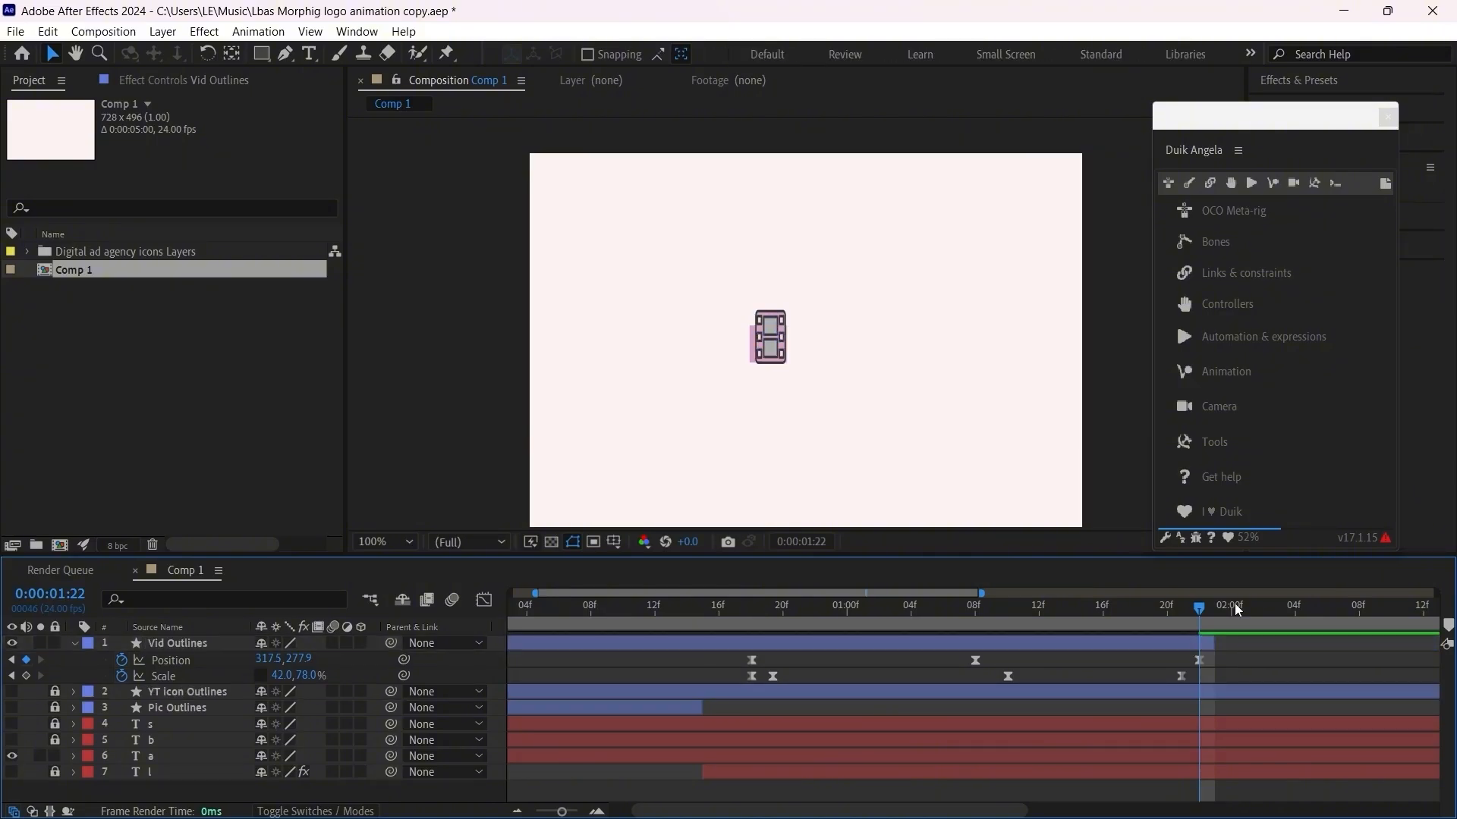
click(1213, 645)
Step: Trim the letter a layer to start at 0:00:01:22 and set its first Scale keyframe there
click(875, 764)
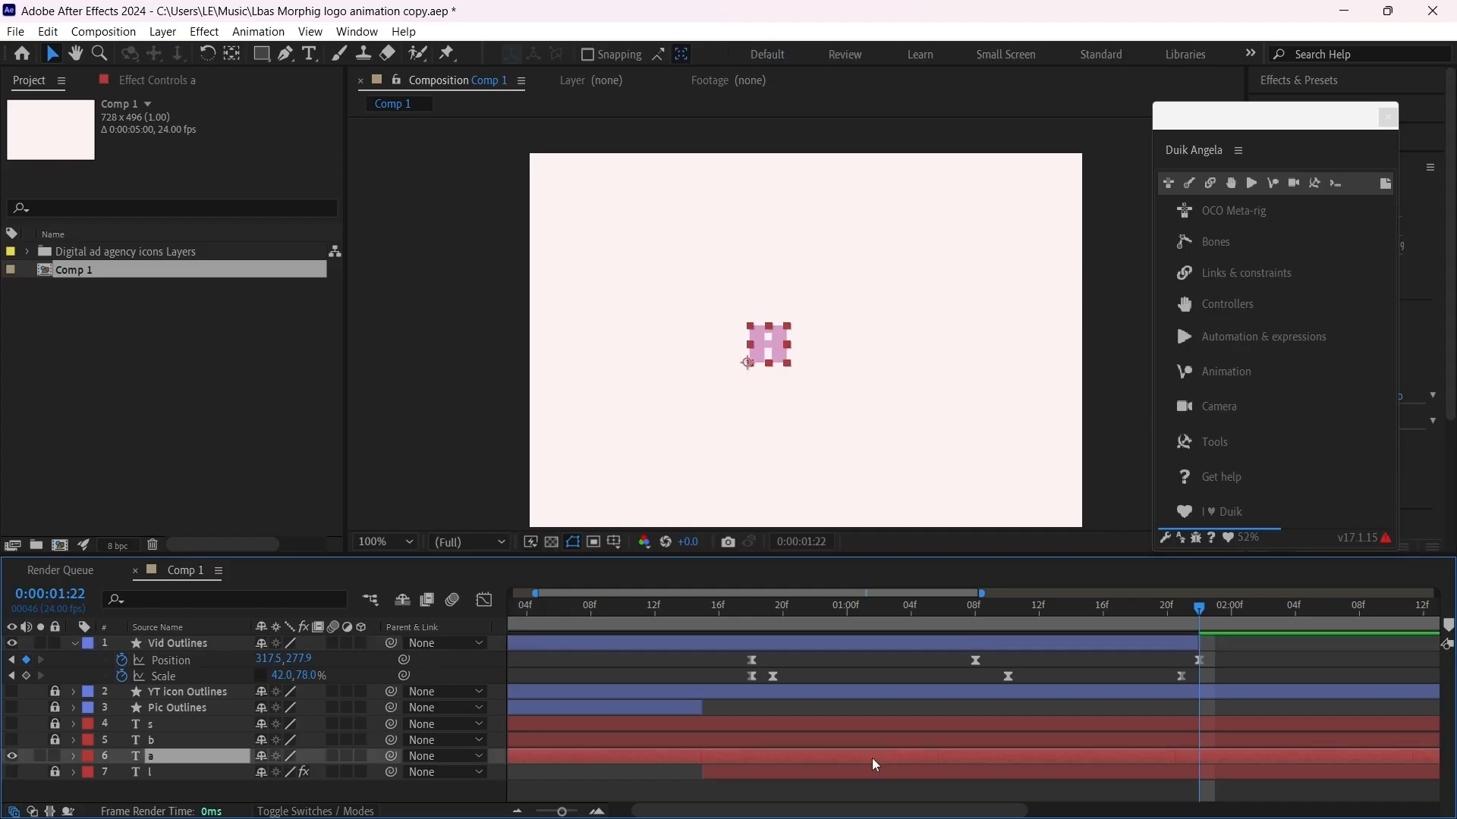
key(alt+bracketleft)
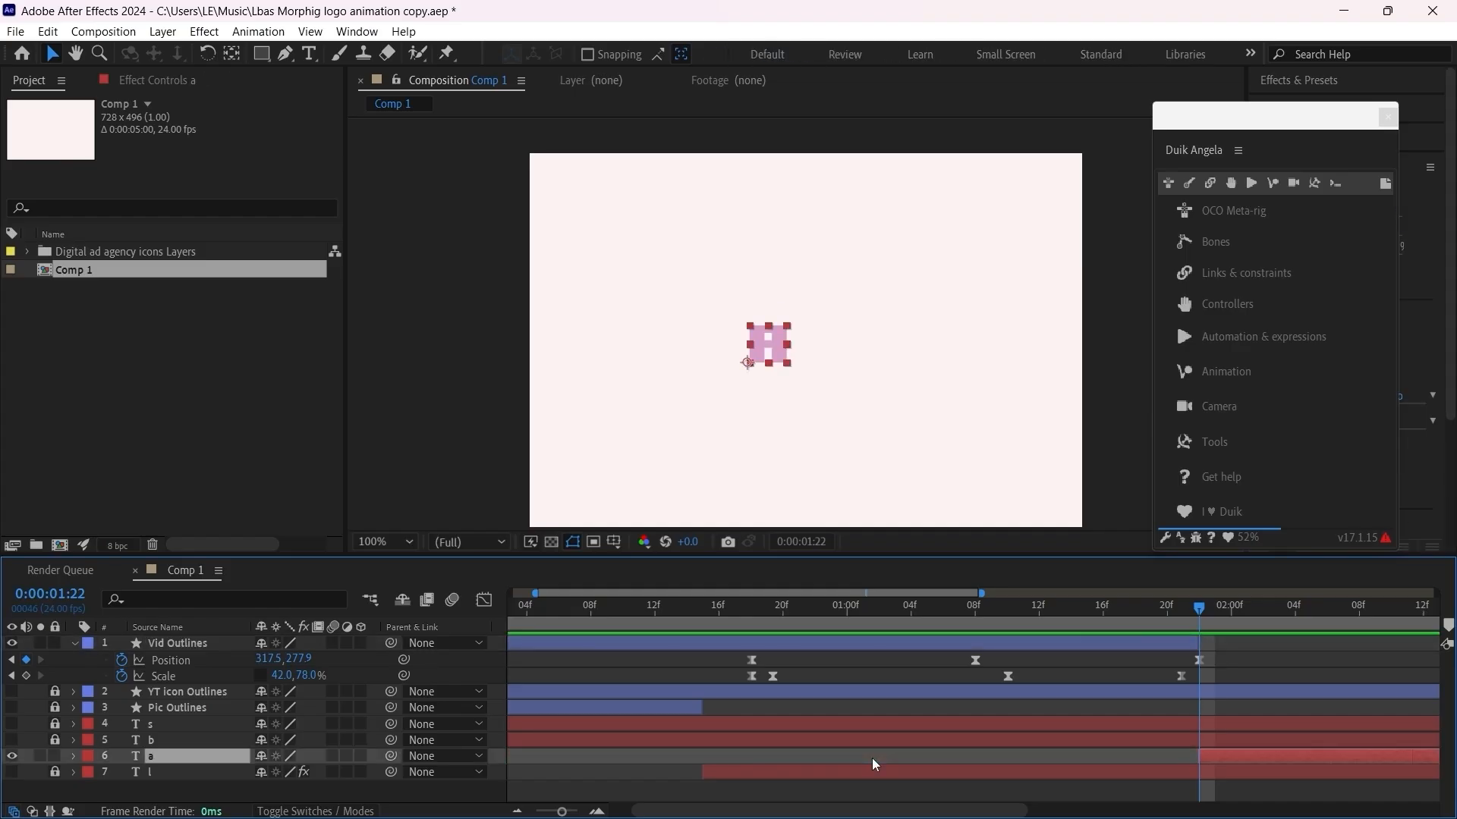
key(s)
drag(984, 811, 1073, 811)
scroll(1022, 761, up, 3)
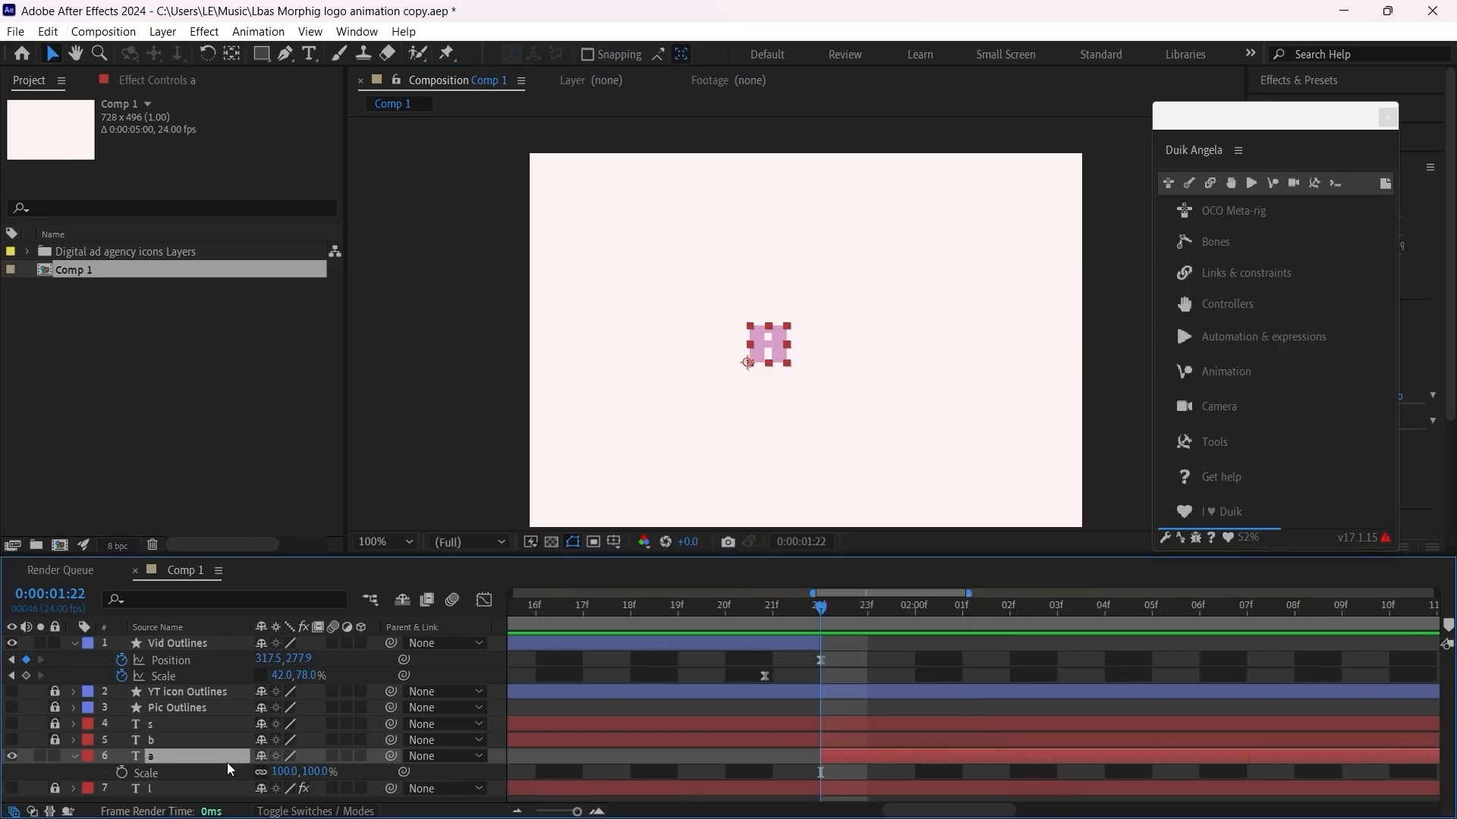
click(122, 773)
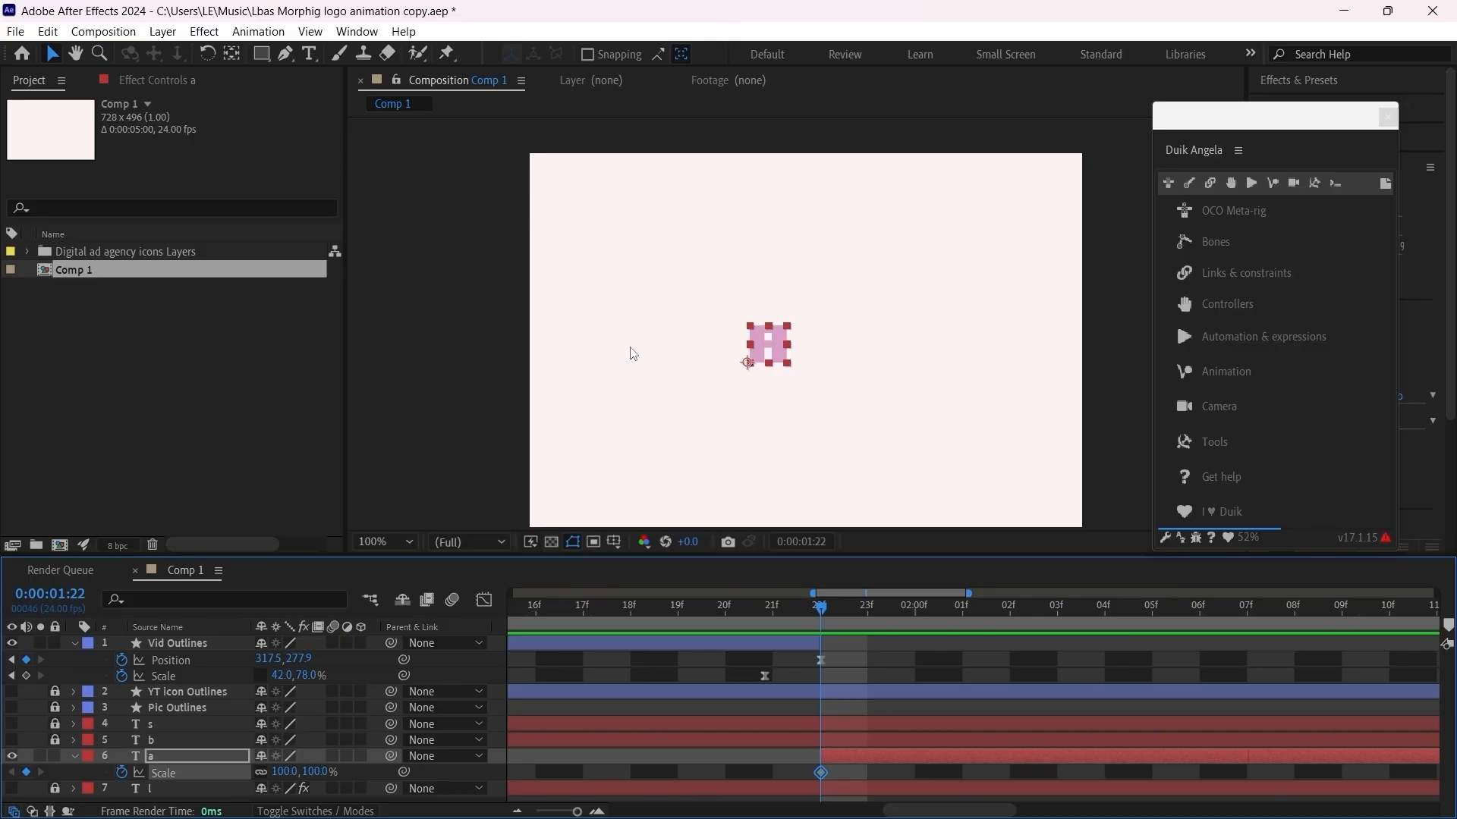
Step: Move the letter A's anchor point to the middle of its bottom edge with the Pan Behind tool
click(233, 54)
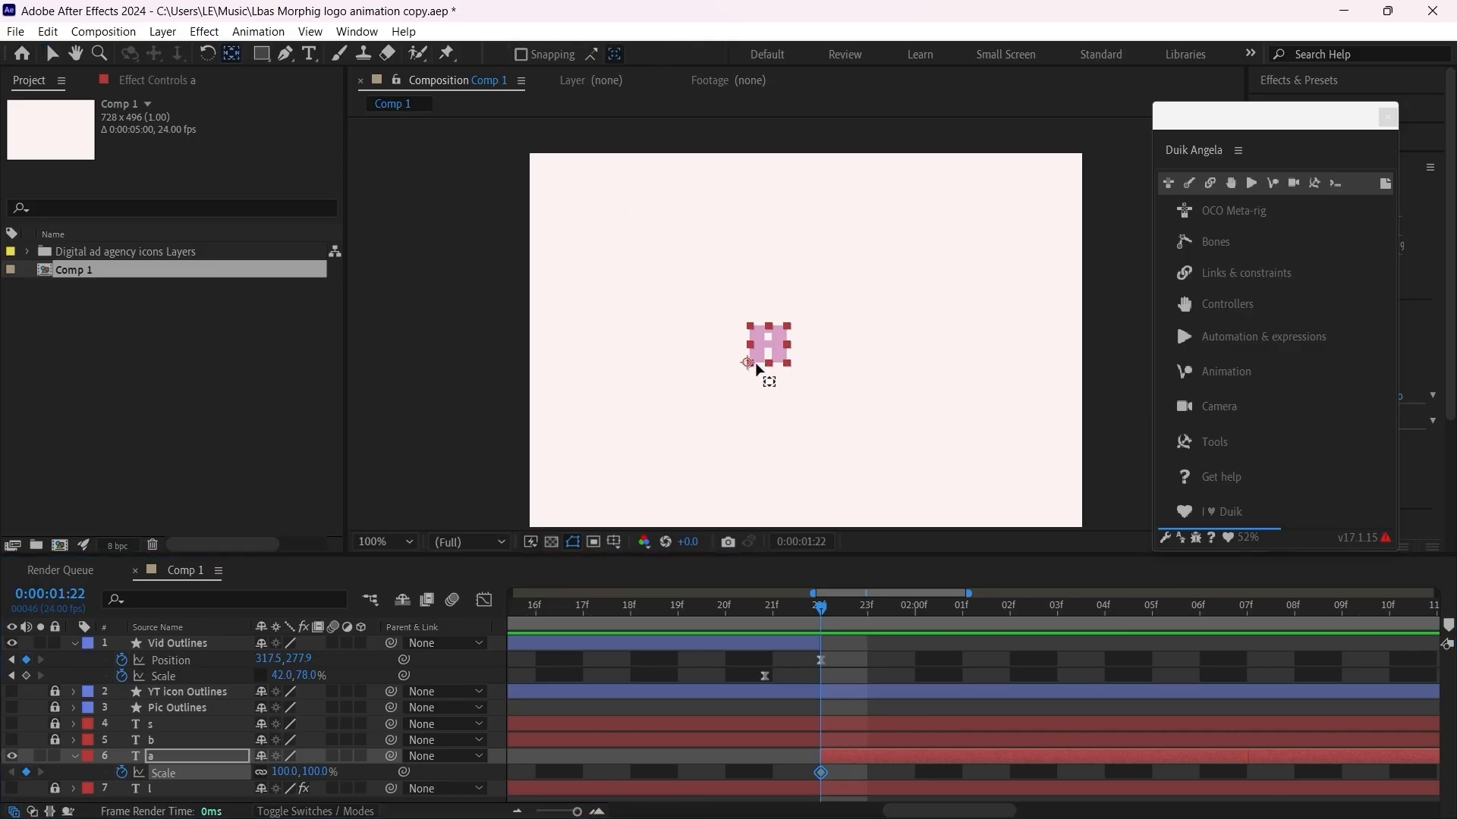
drag(756, 366, 773, 365)
scroll(775, 370, up, 2)
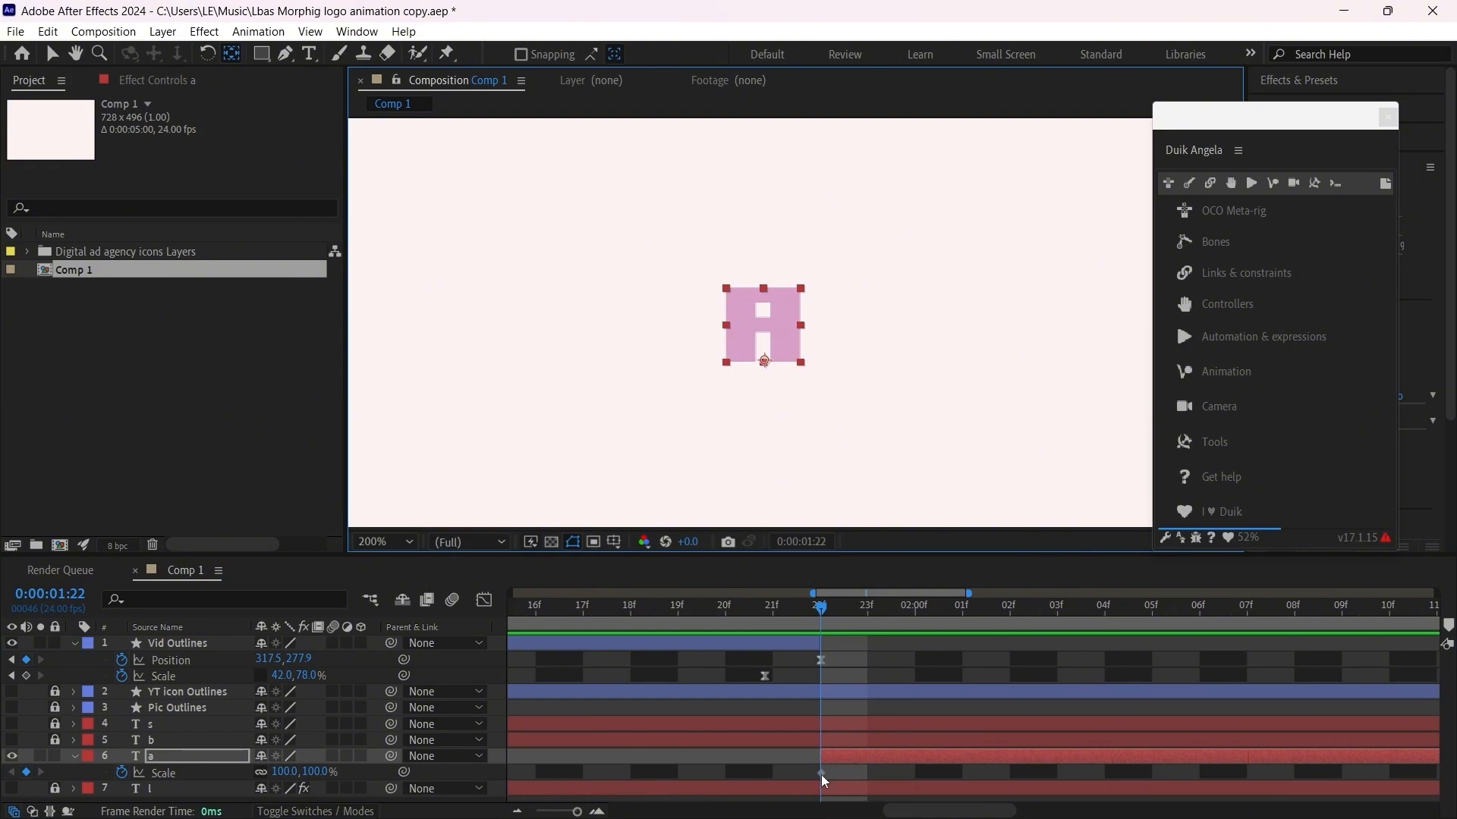
Step: Shift the letter a's Scale keyframe to 0:00:01:23 and squash its Scale to 116, 66% at 0:00:01:22
drag(822, 774, 868, 773)
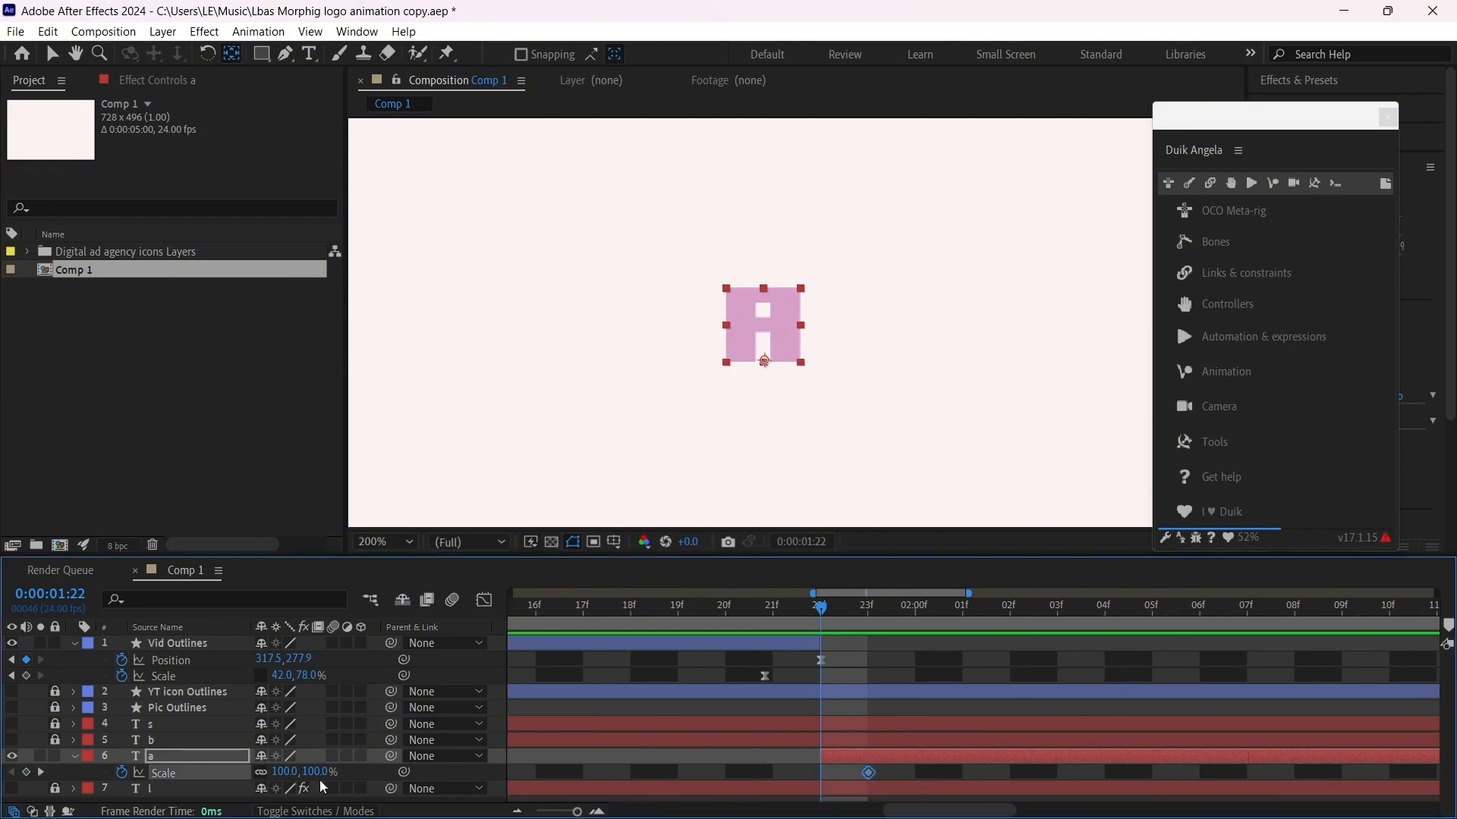
drag(338, 782, 300, 780)
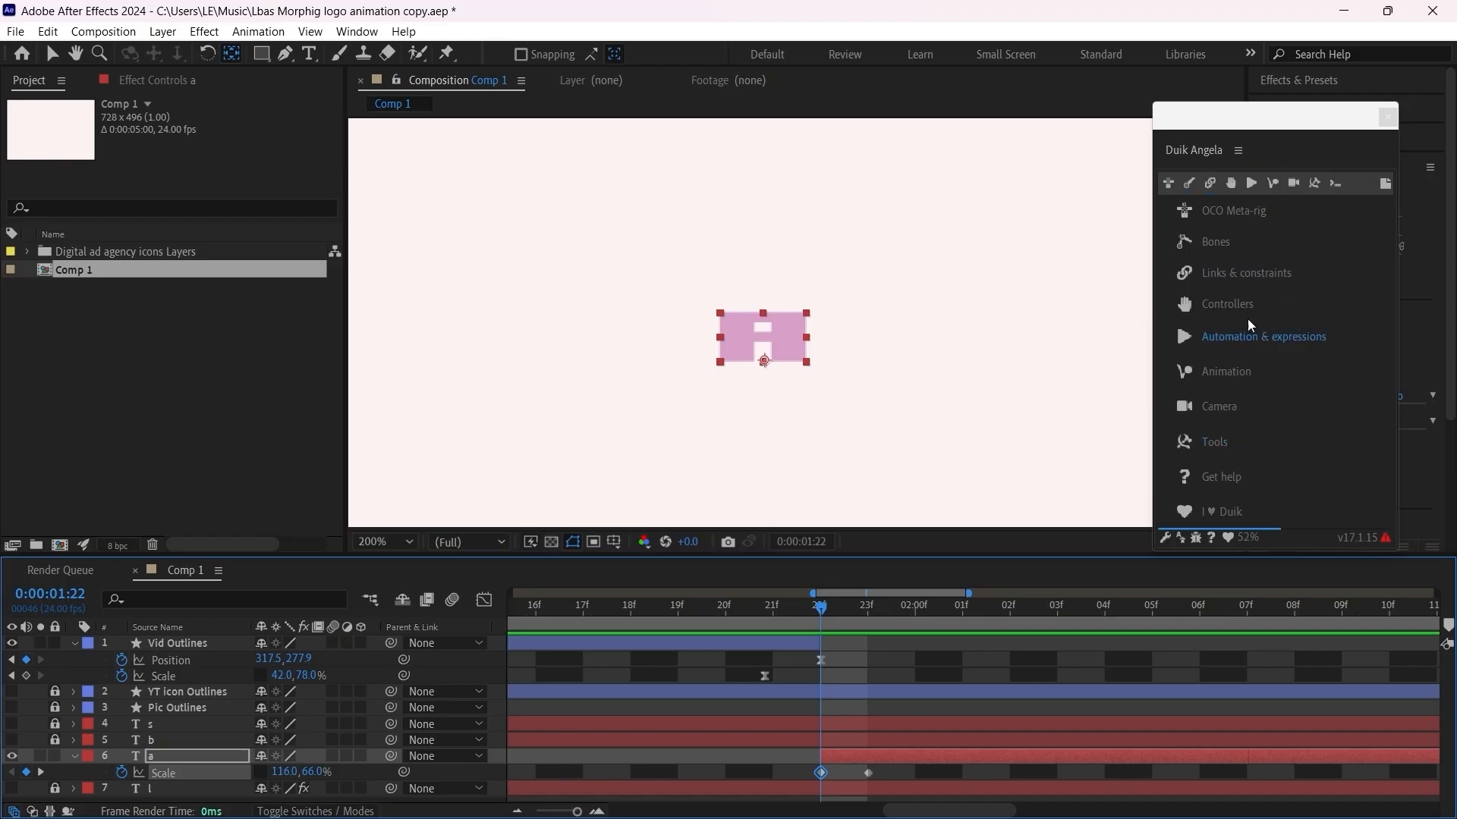
Step: Apply Duik's Kleaner with Bounce (follow through only) to both Scale keyframes of the letter a
click(1257, 183)
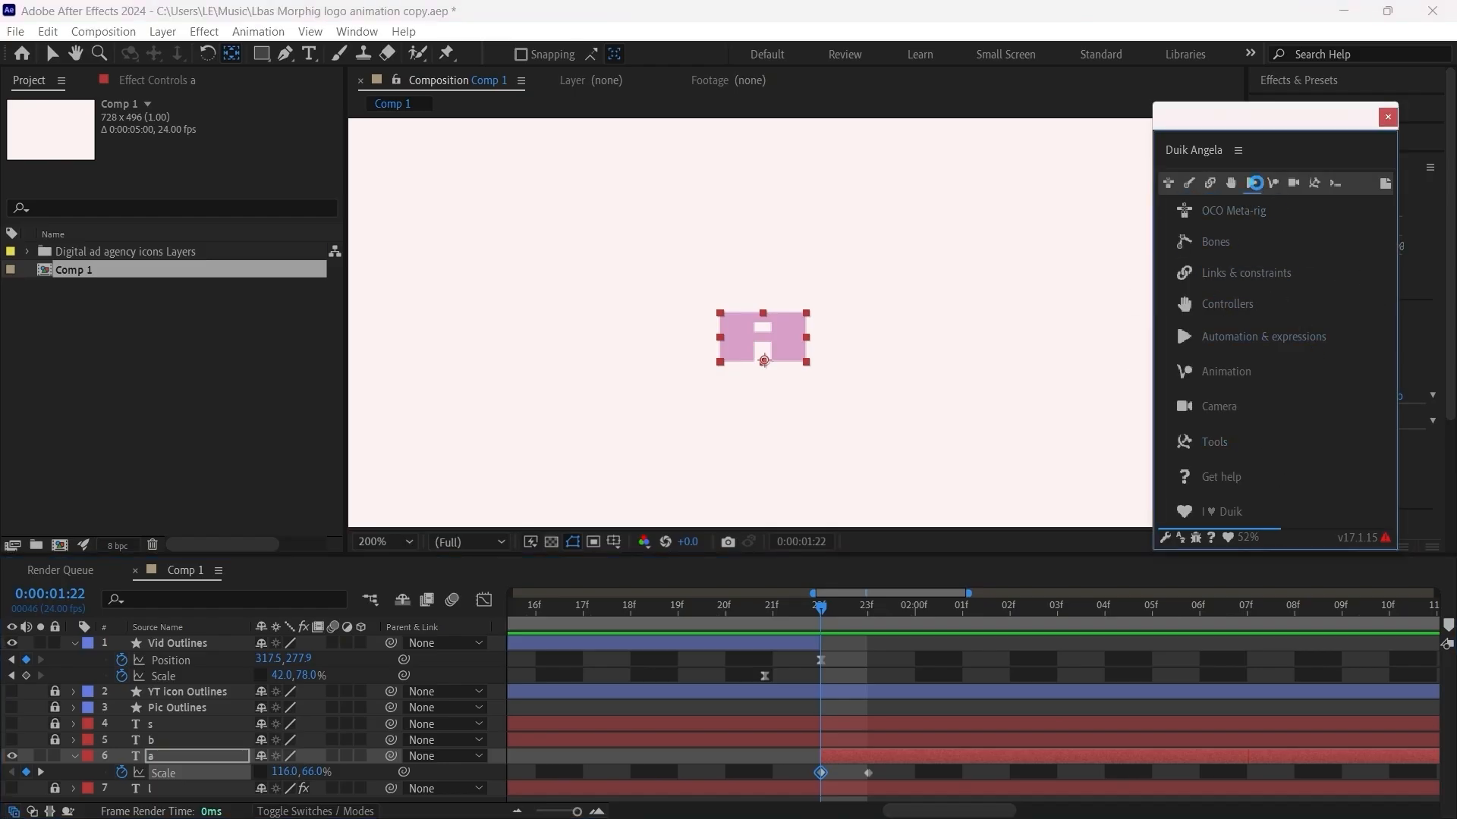
click(1171, 352)
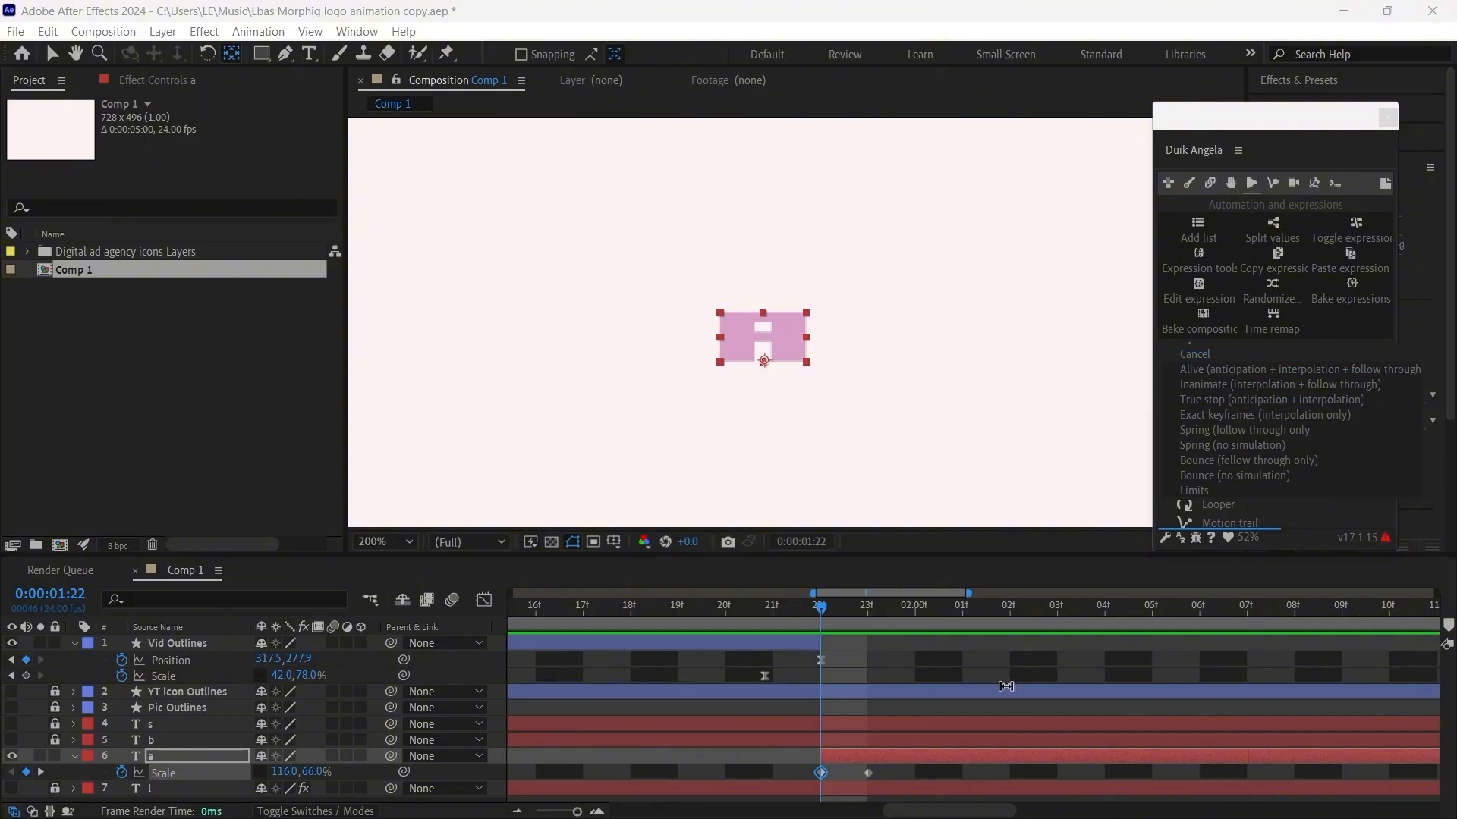
click(918, 779)
key(v)
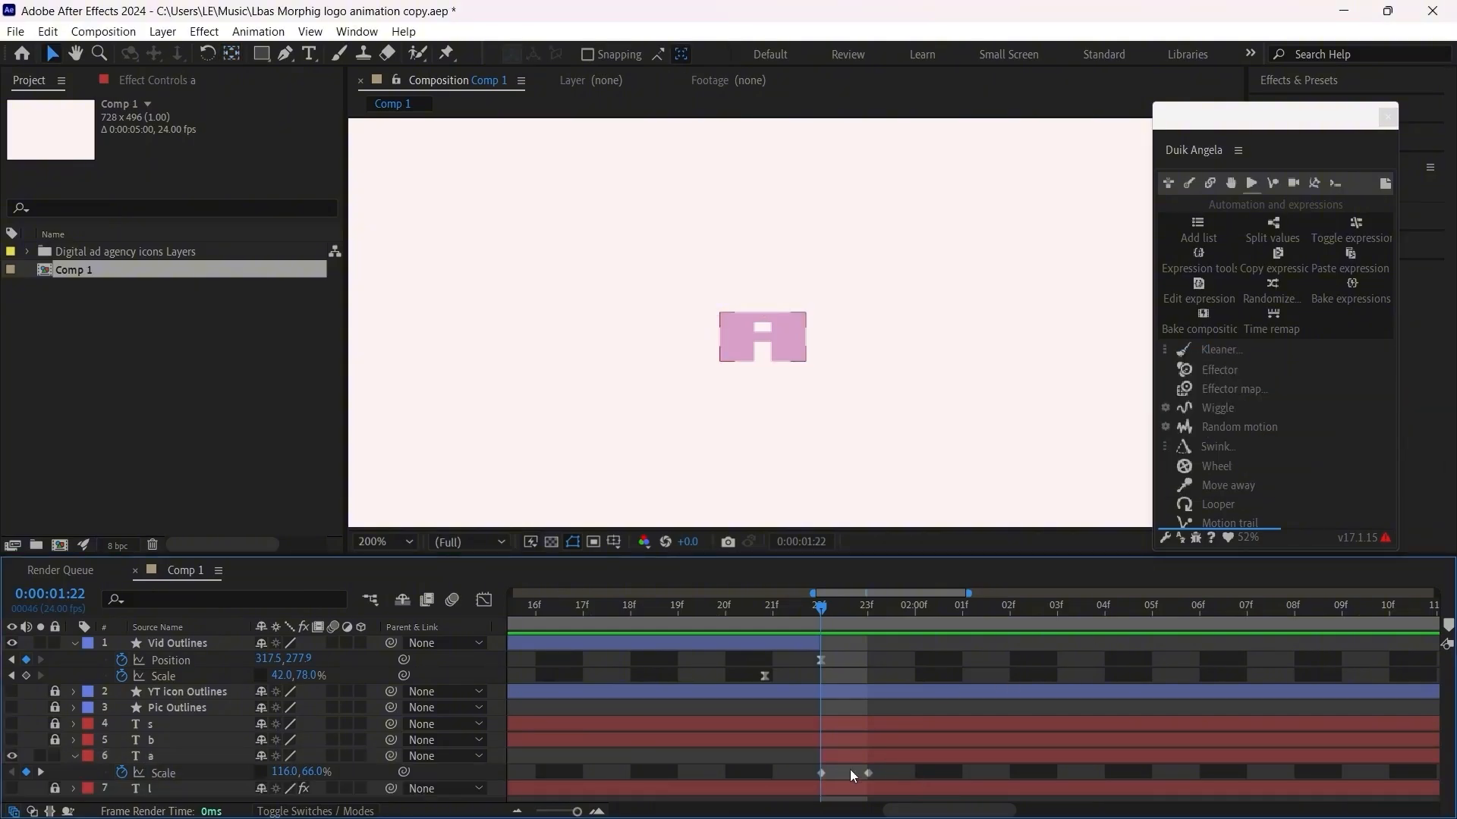
drag(799, 784, 895, 768)
click(1188, 356)
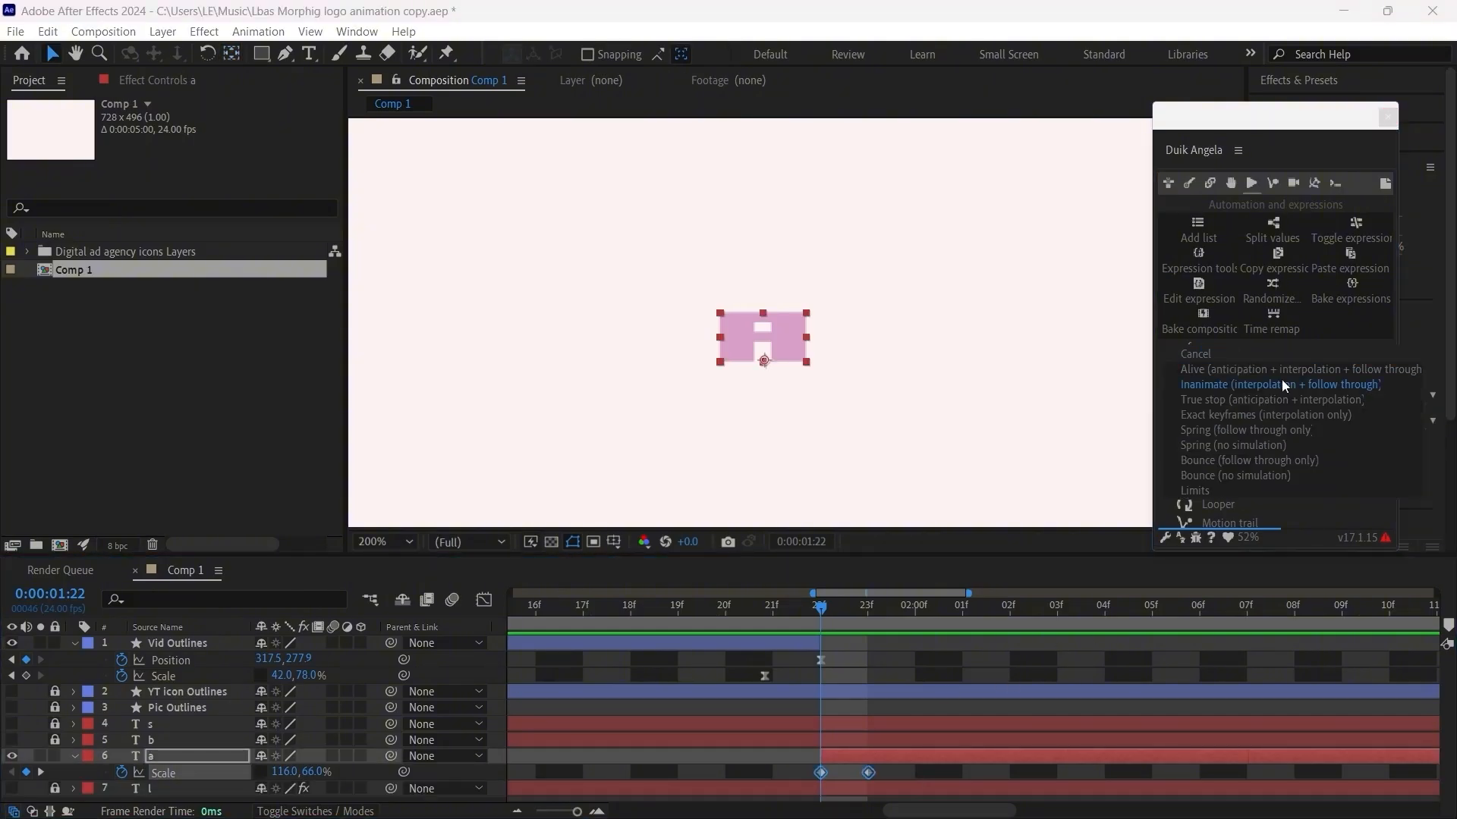
click(1272, 459)
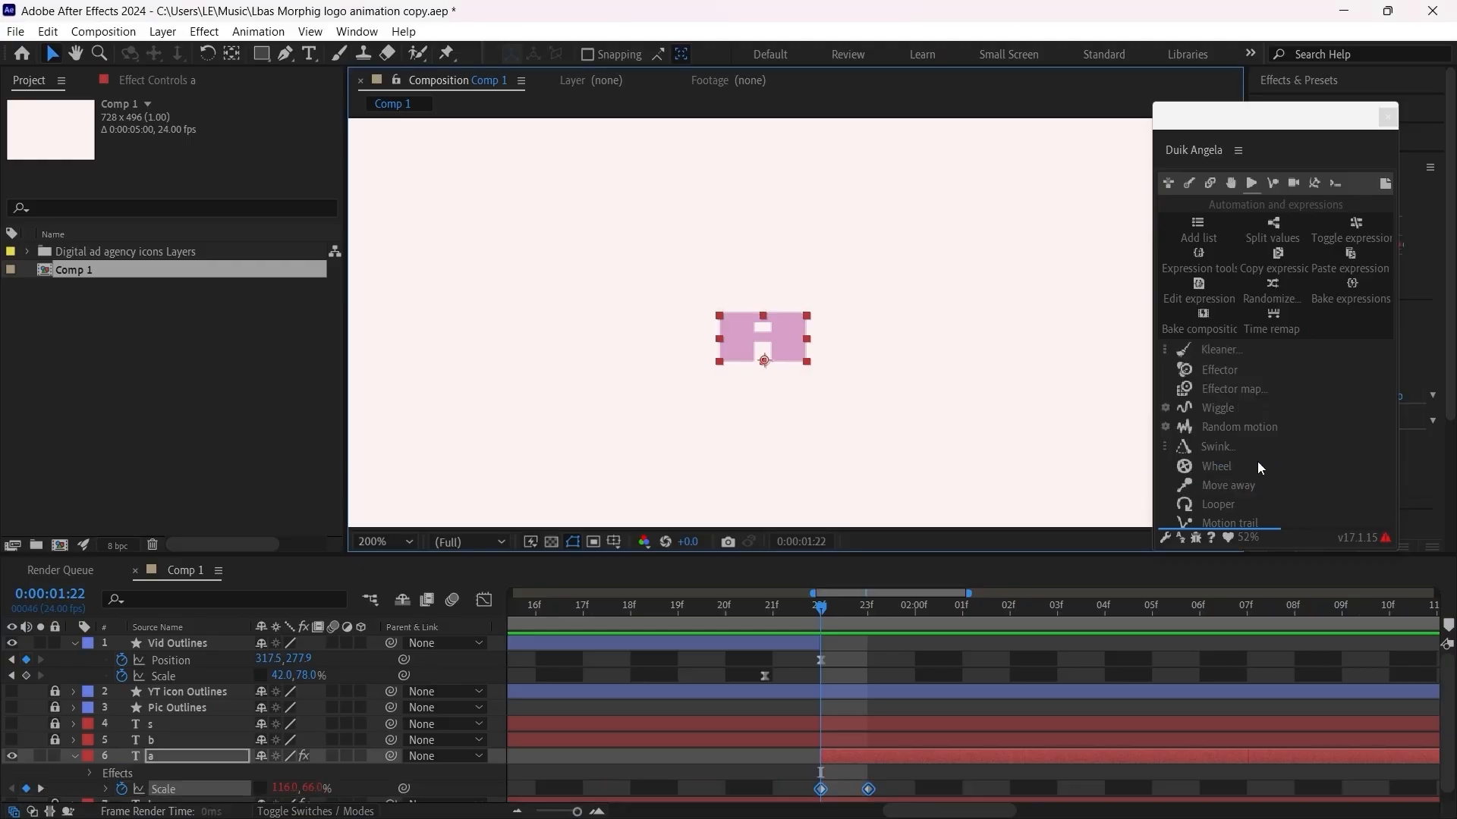
Step: Expand Follow through in the letter a's Kleaner effect and turn off Bounce
click(144, 82)
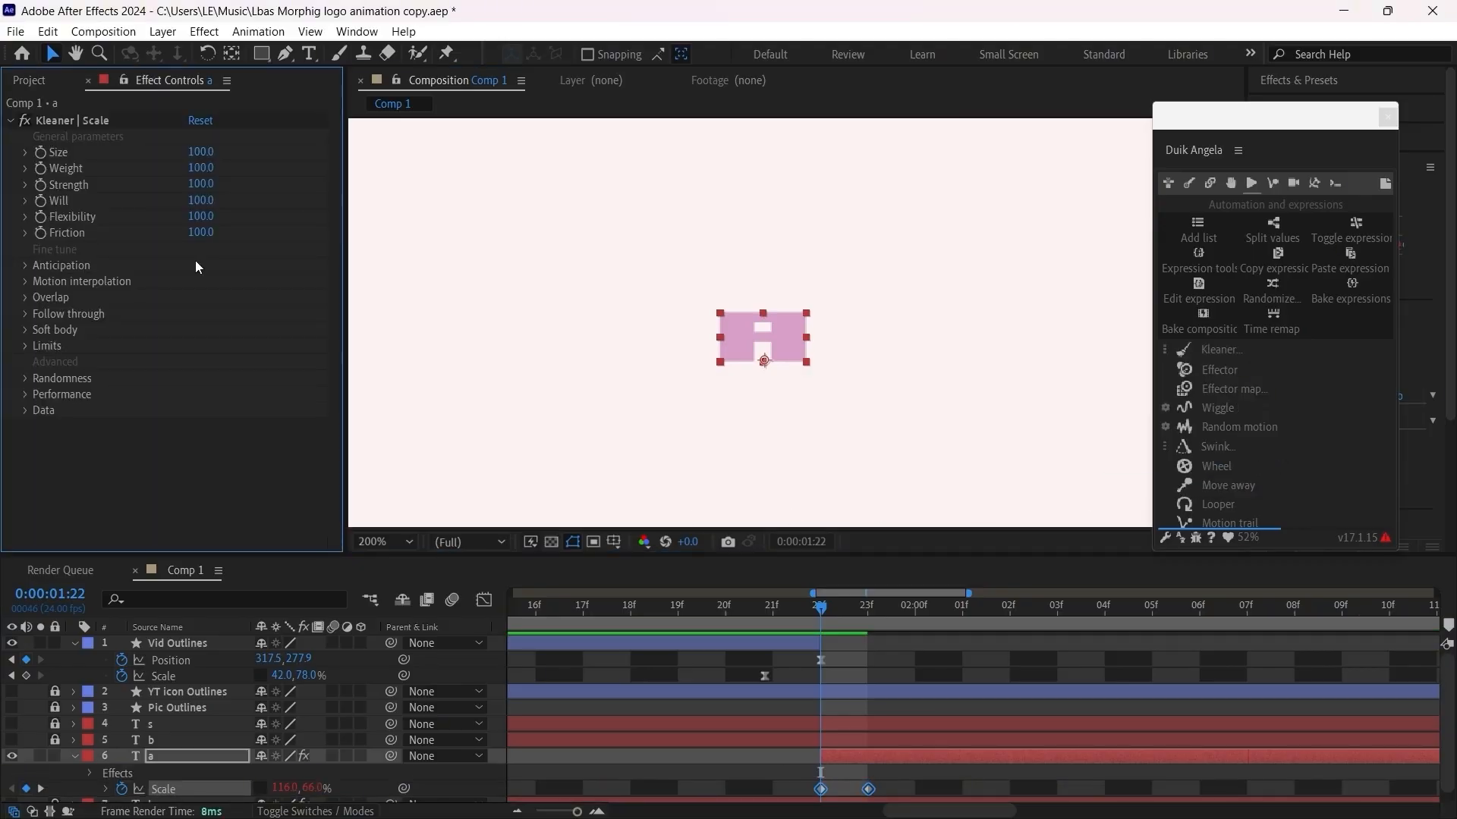
click(25, 313)
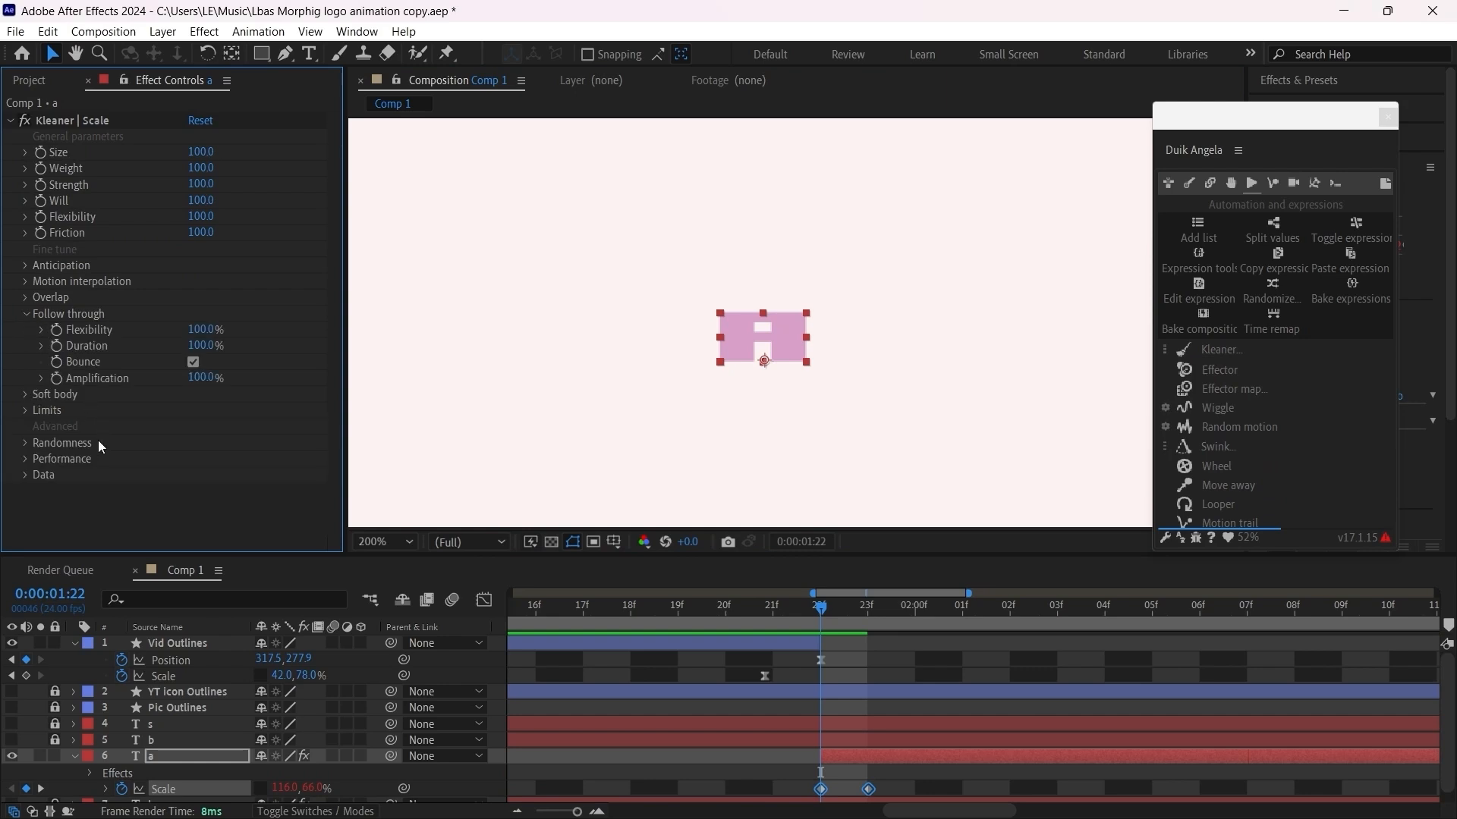
click(193, 362)
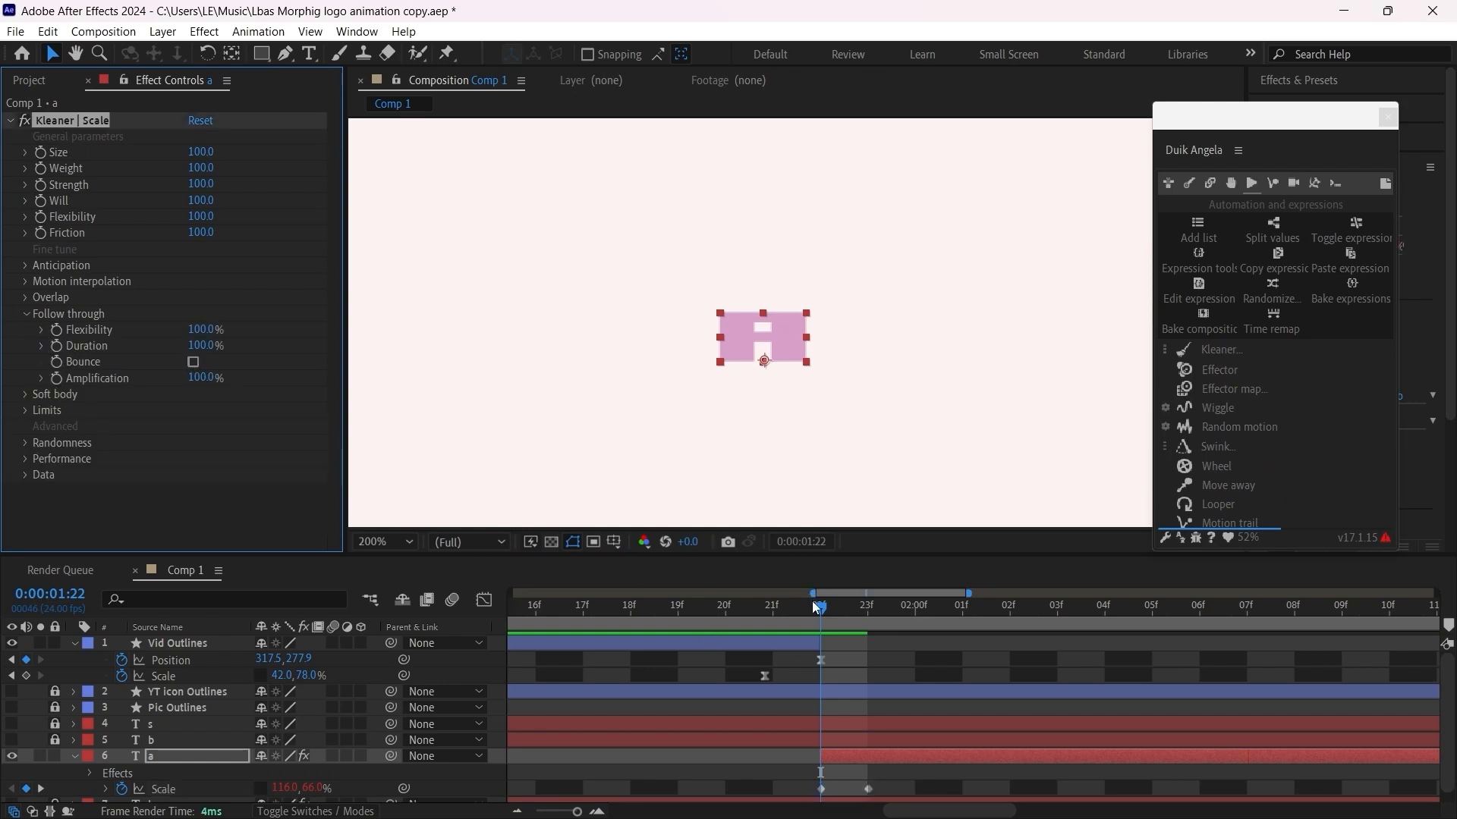
Step: Preview the letter A's springy landing from 0:00:01:21 and replay the film icon's morph from frame 13
drag(816, 607, 764, 616)
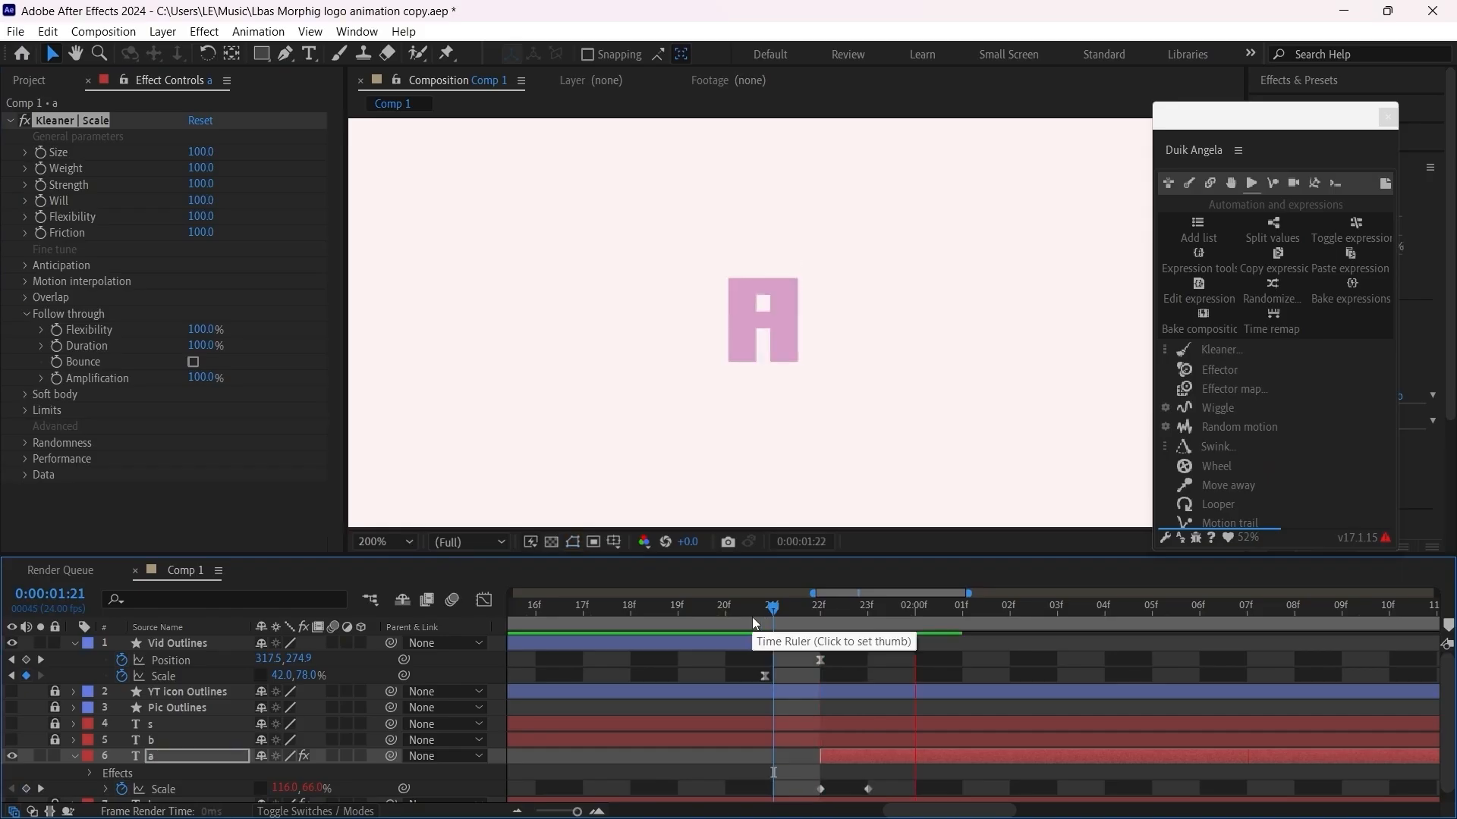
key(space)
scroll(769, 683, down, 5)
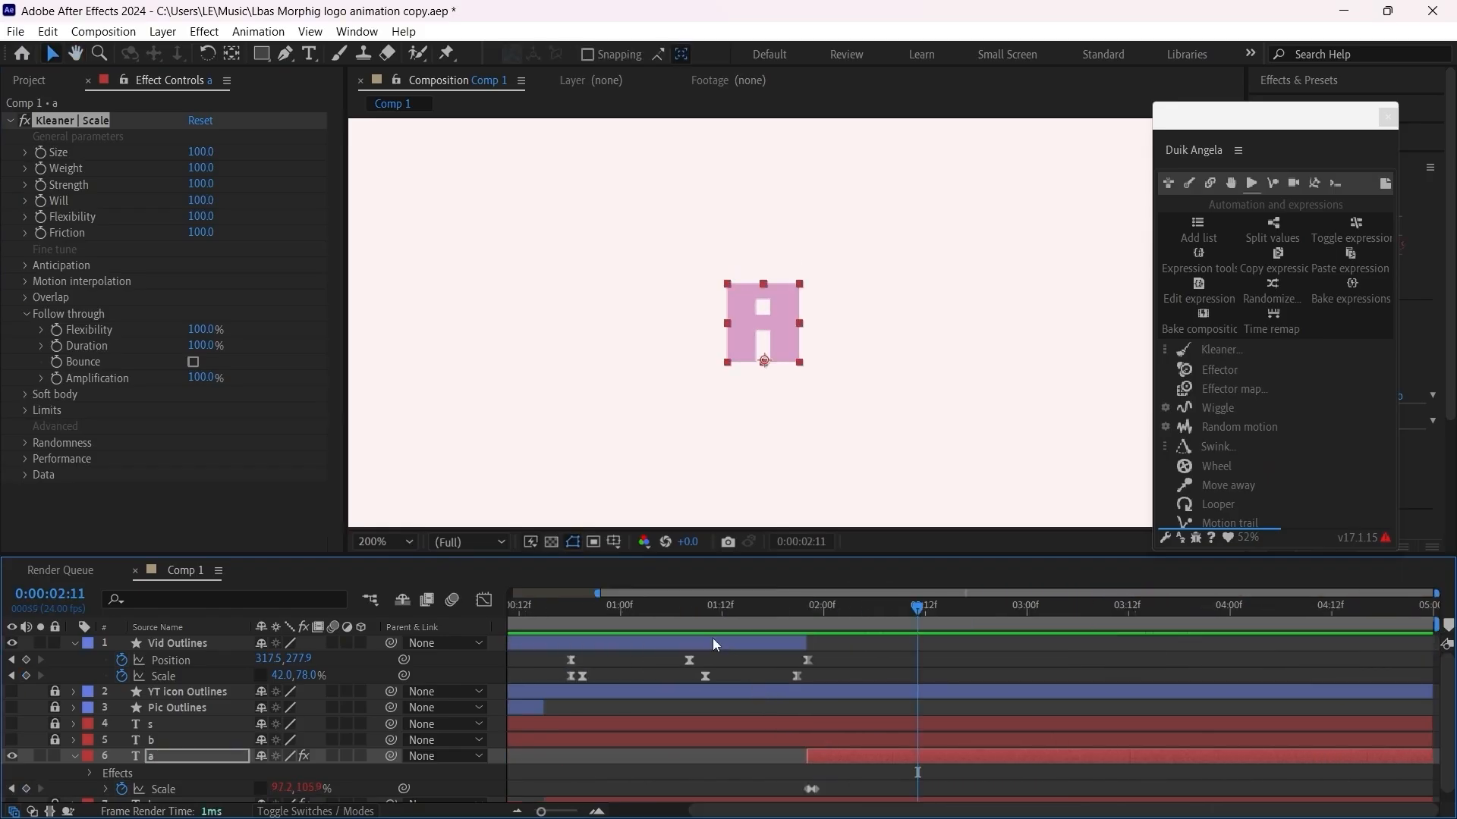
drag(596, 613, 553, 619)
scroll(616, 645, down, 2)
scroll(724, 380, down, 1)
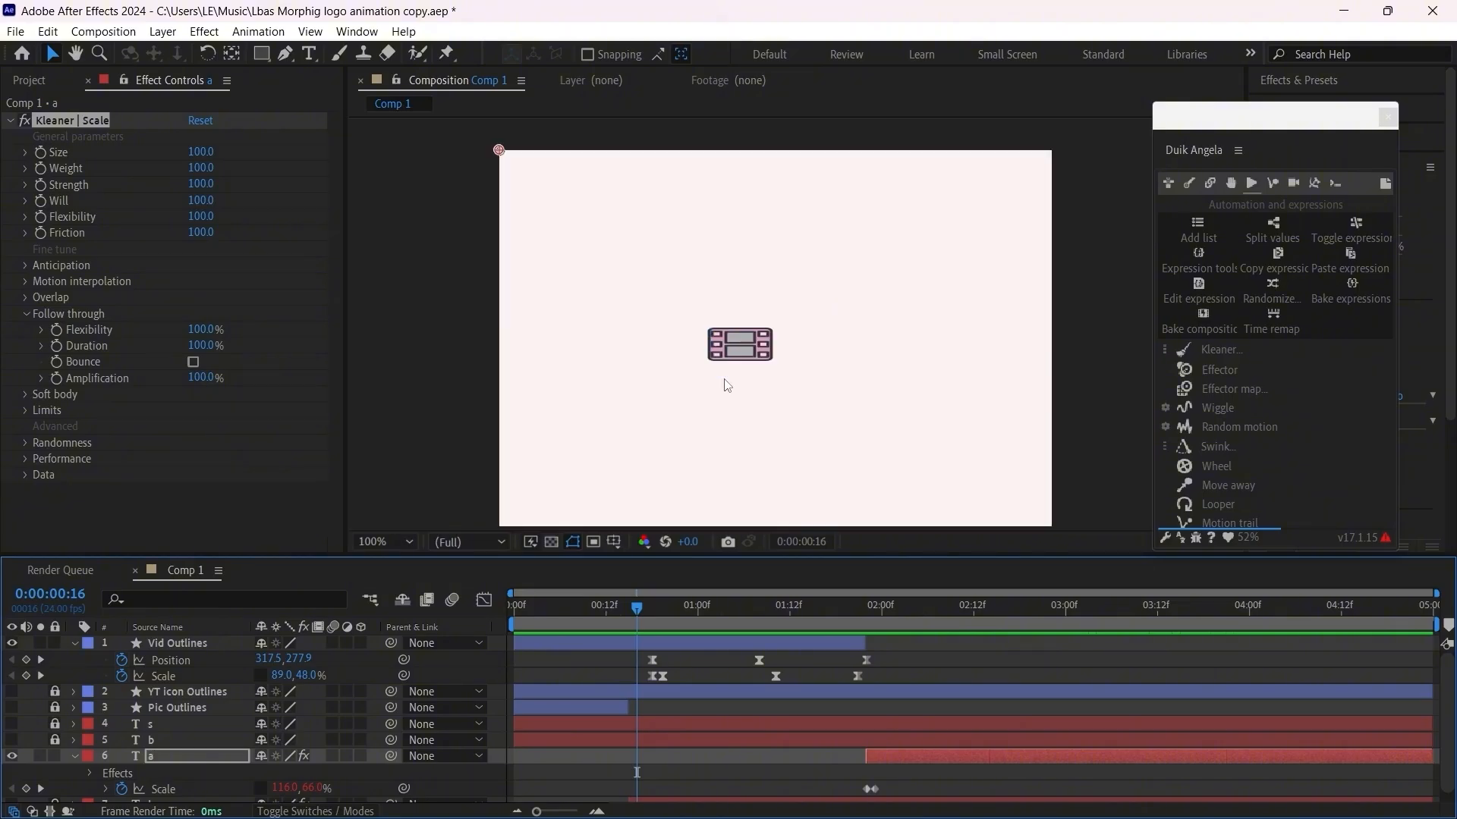
drag(634, 607, 609, 608)
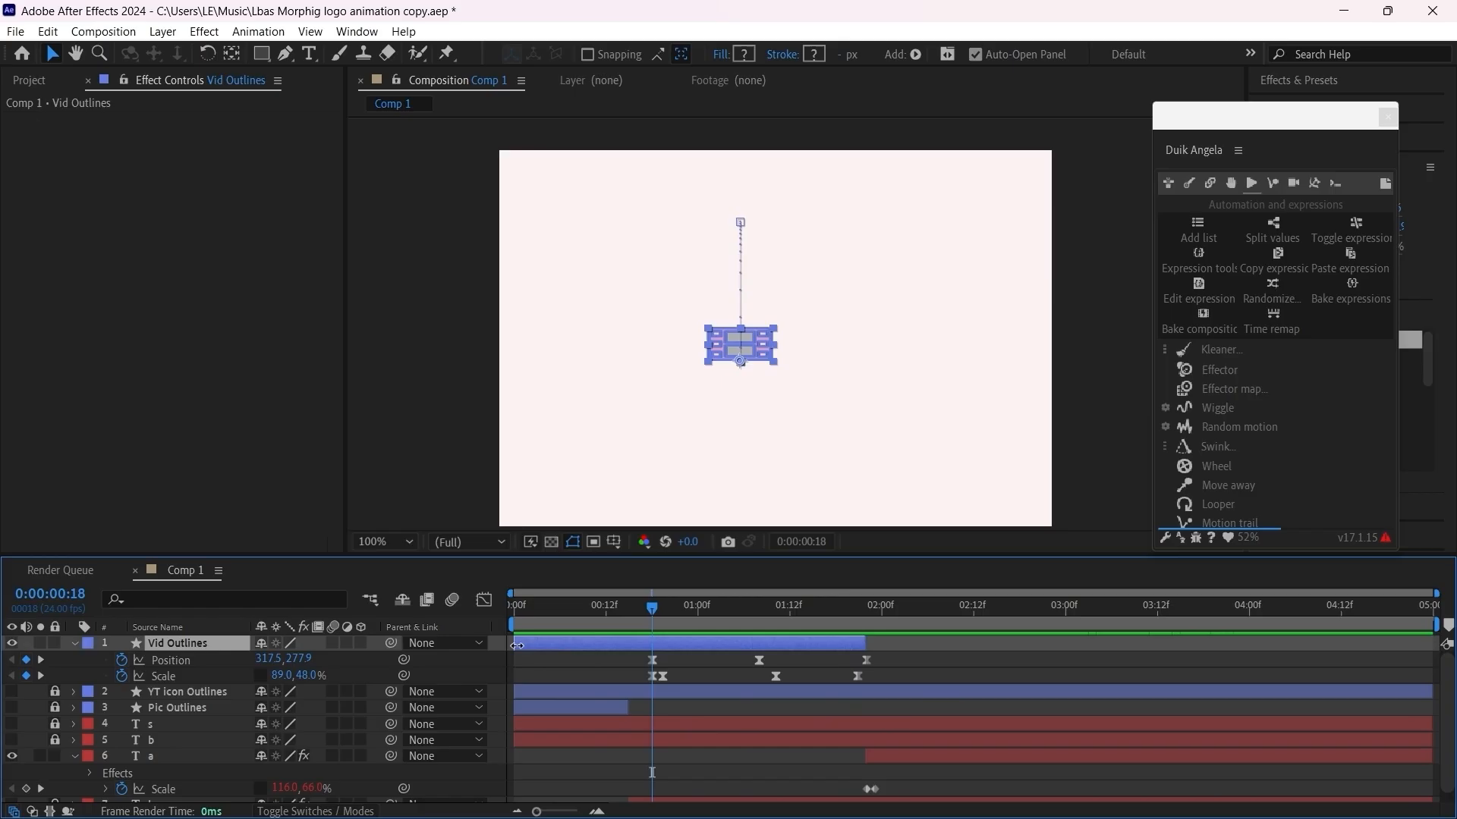
Step: Trim the start of Vid Outlines to frame 18 and preview the composition from its first frame
drag(517, 647, 654, 654)
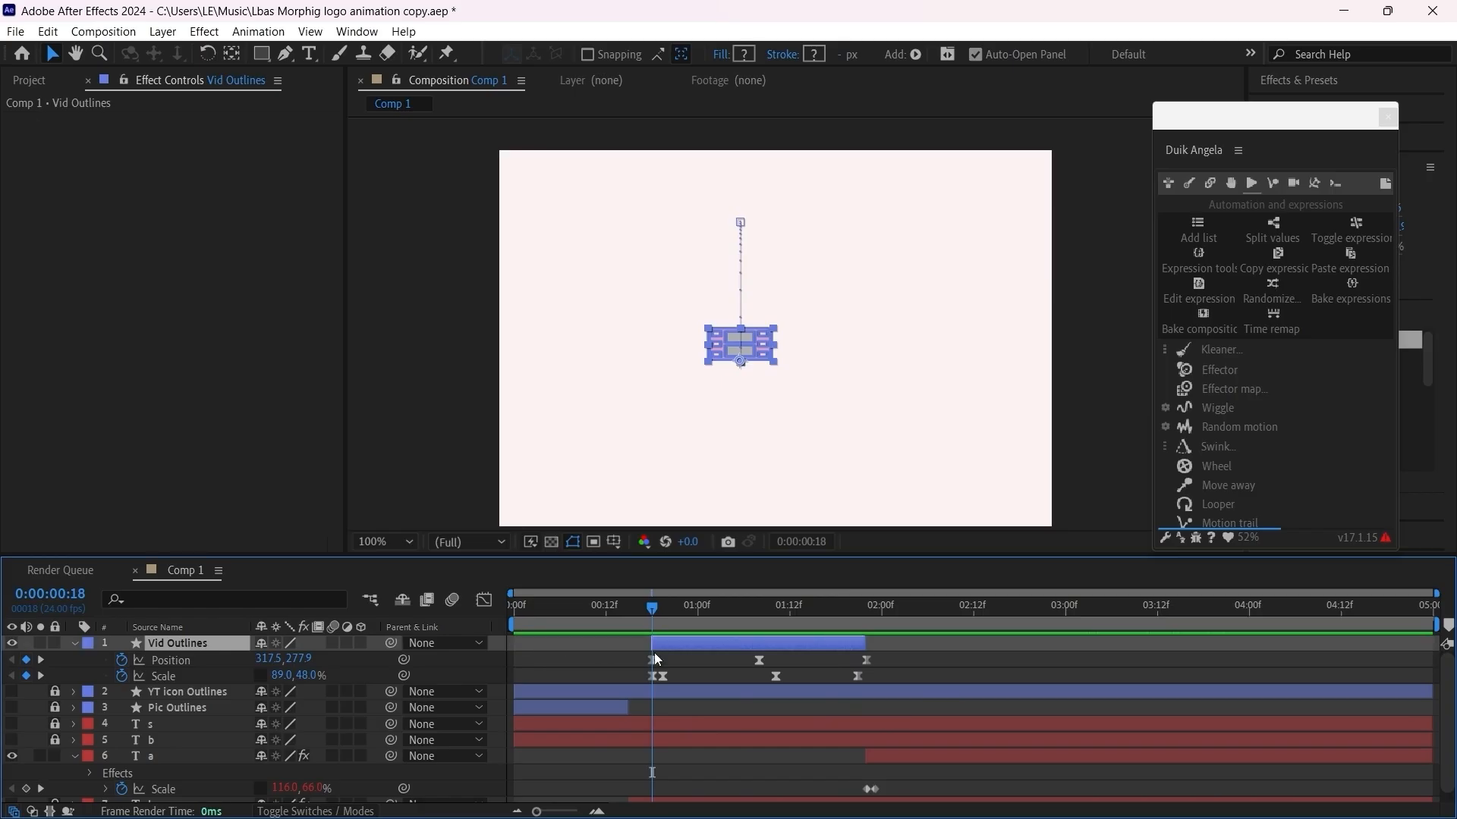
drag(638, 603, 517, 611)
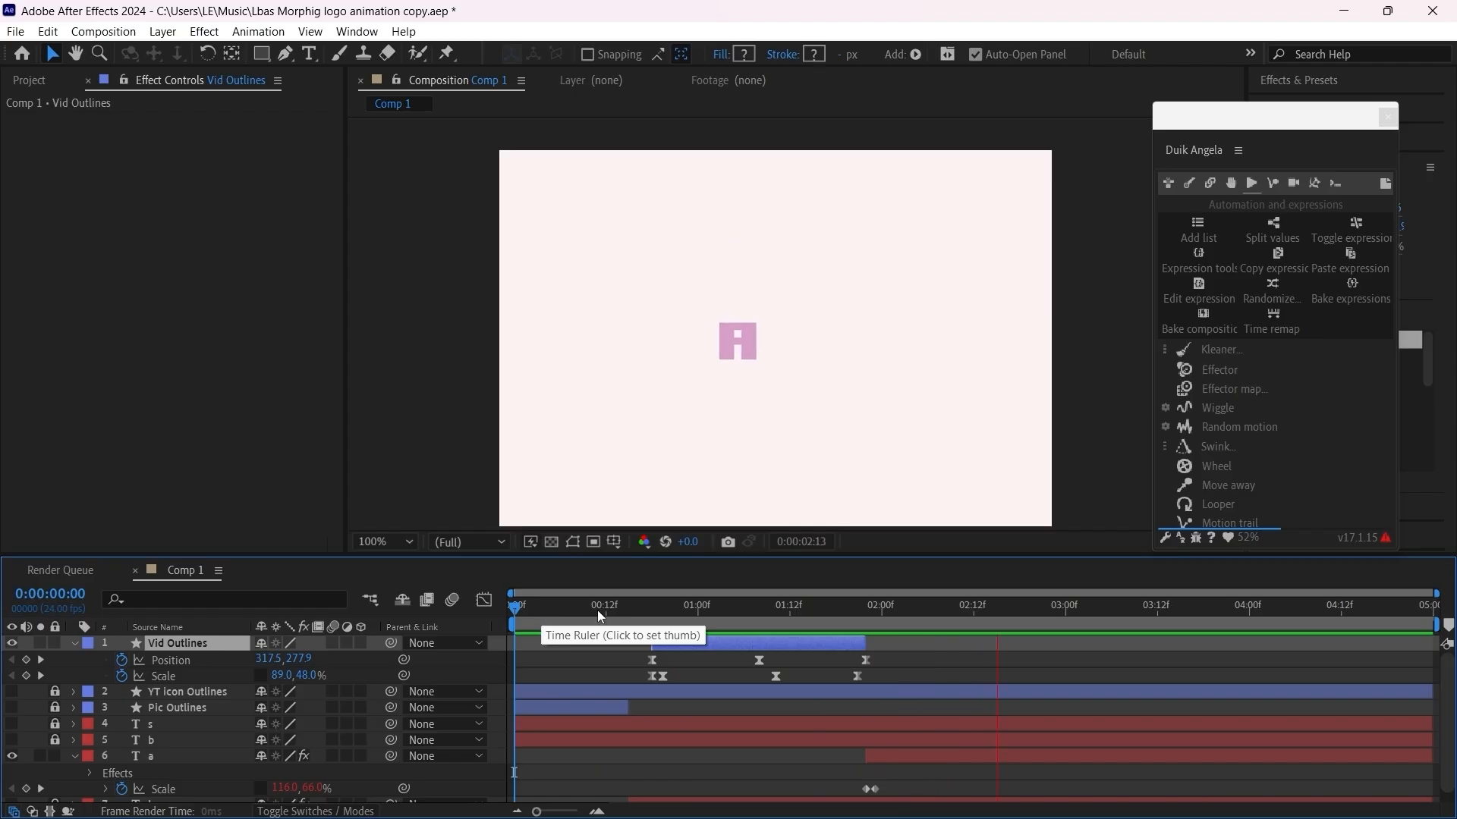
drag(598, 610, 836, 637)
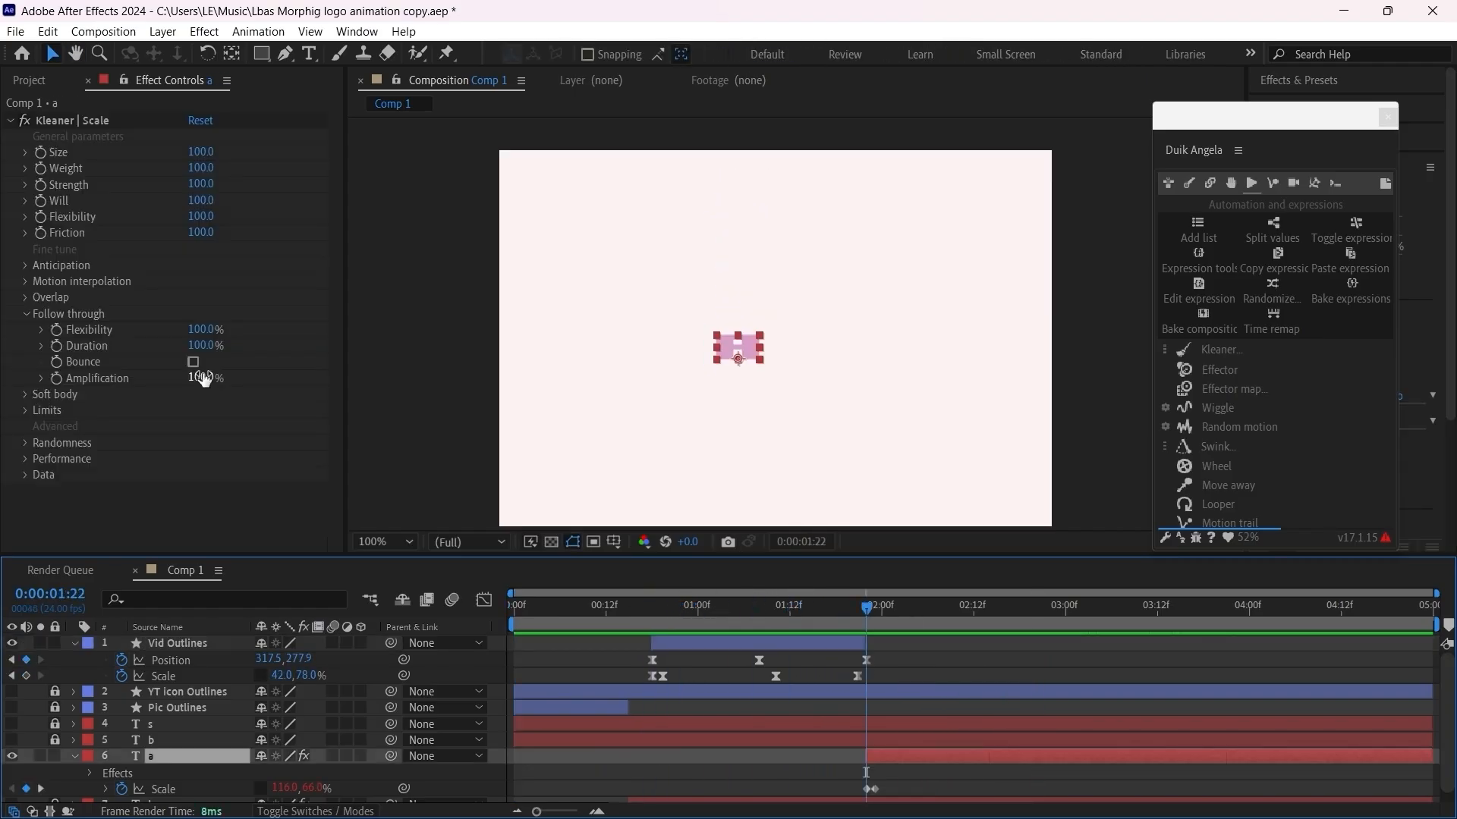
Step: Set the letter a's follow-through Amplification to 137% and its Scale to 116, 60% at 0:00:01:22
drag(207, 378, 232, 375)
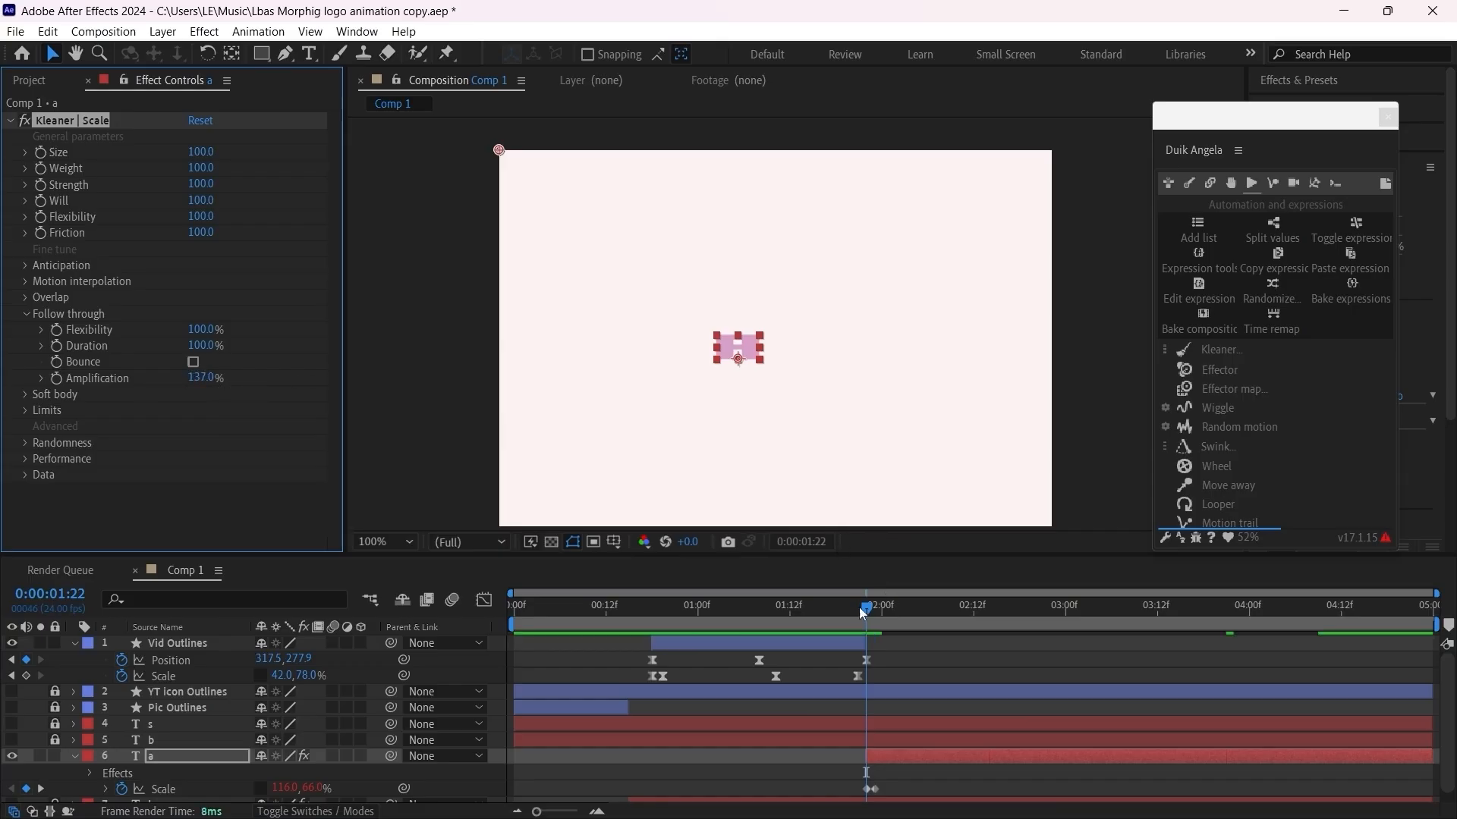
mouse_move(863, 614)
mouse_down()
mouse_move(900, 613)
mouse_move(839, 634)
mouse_move(868, 634)
mouse_up()
click(869, 789)
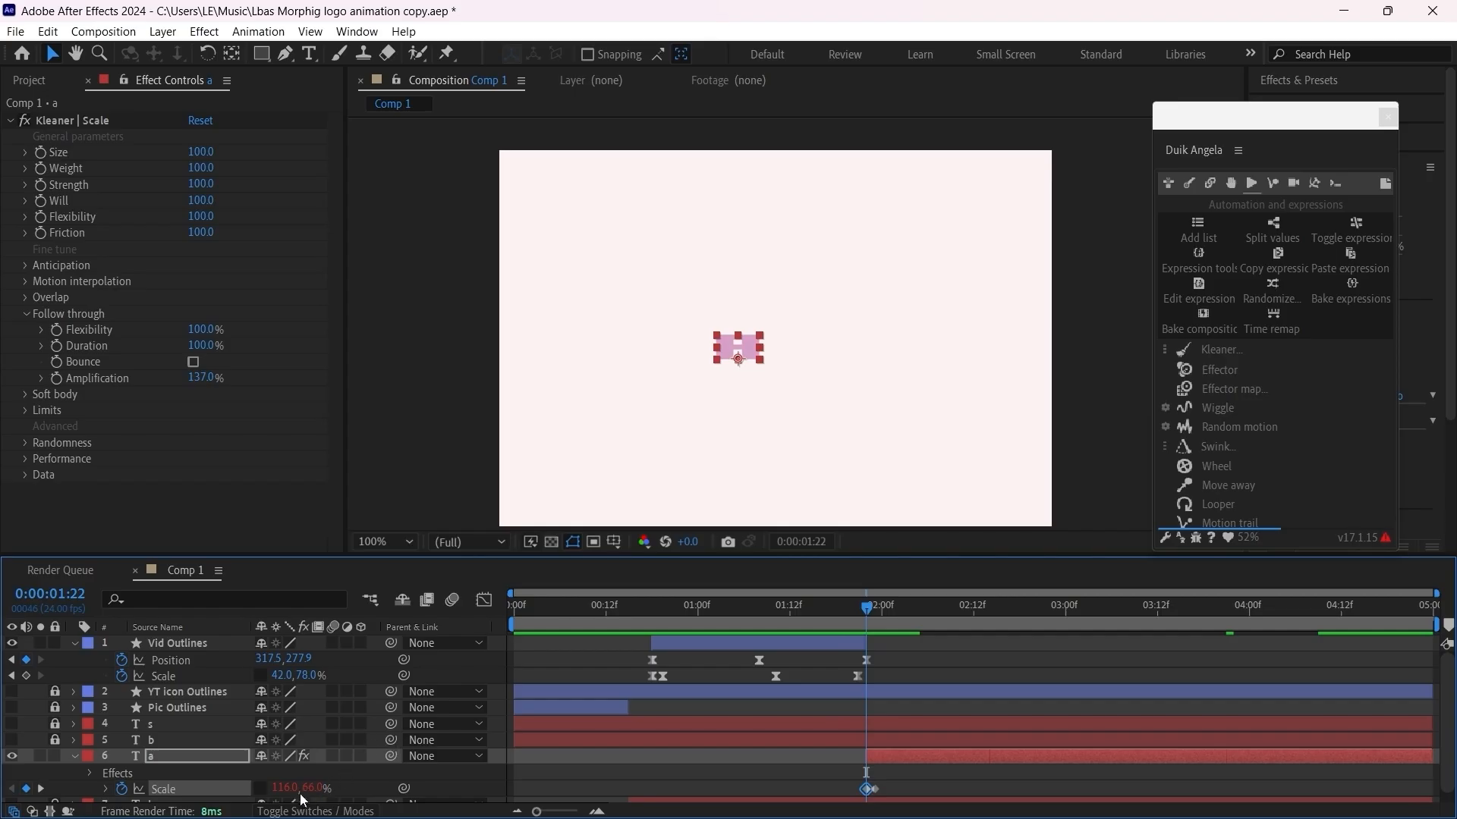
drag(297, 795, 323, 789)
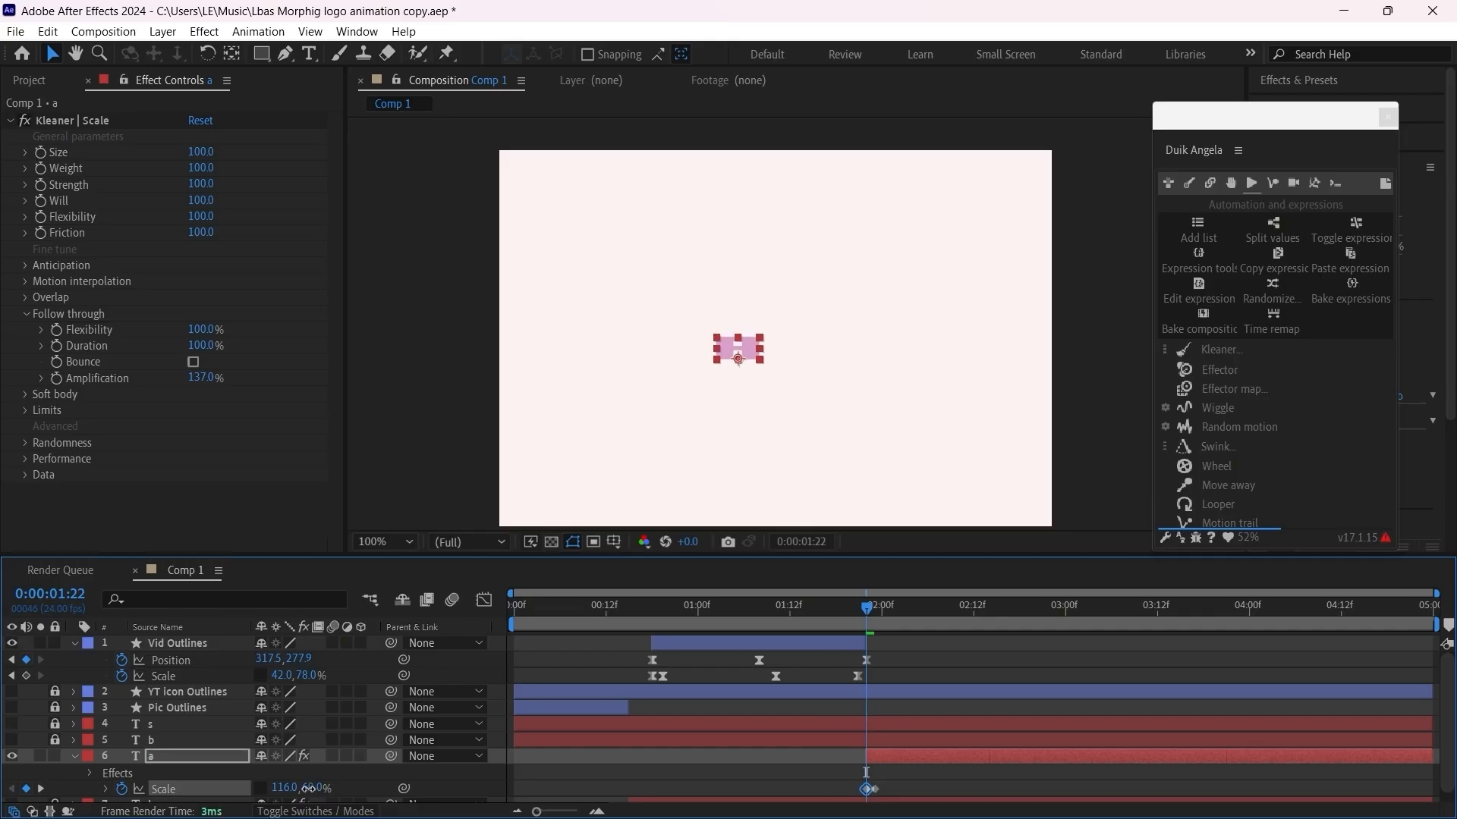
drag(308, 789, 302, 790)
Step: Replay the landing and scrub back to 0:00:01:22 to check the letter A's stronger squash
drag(867, 606, 1081, 687)
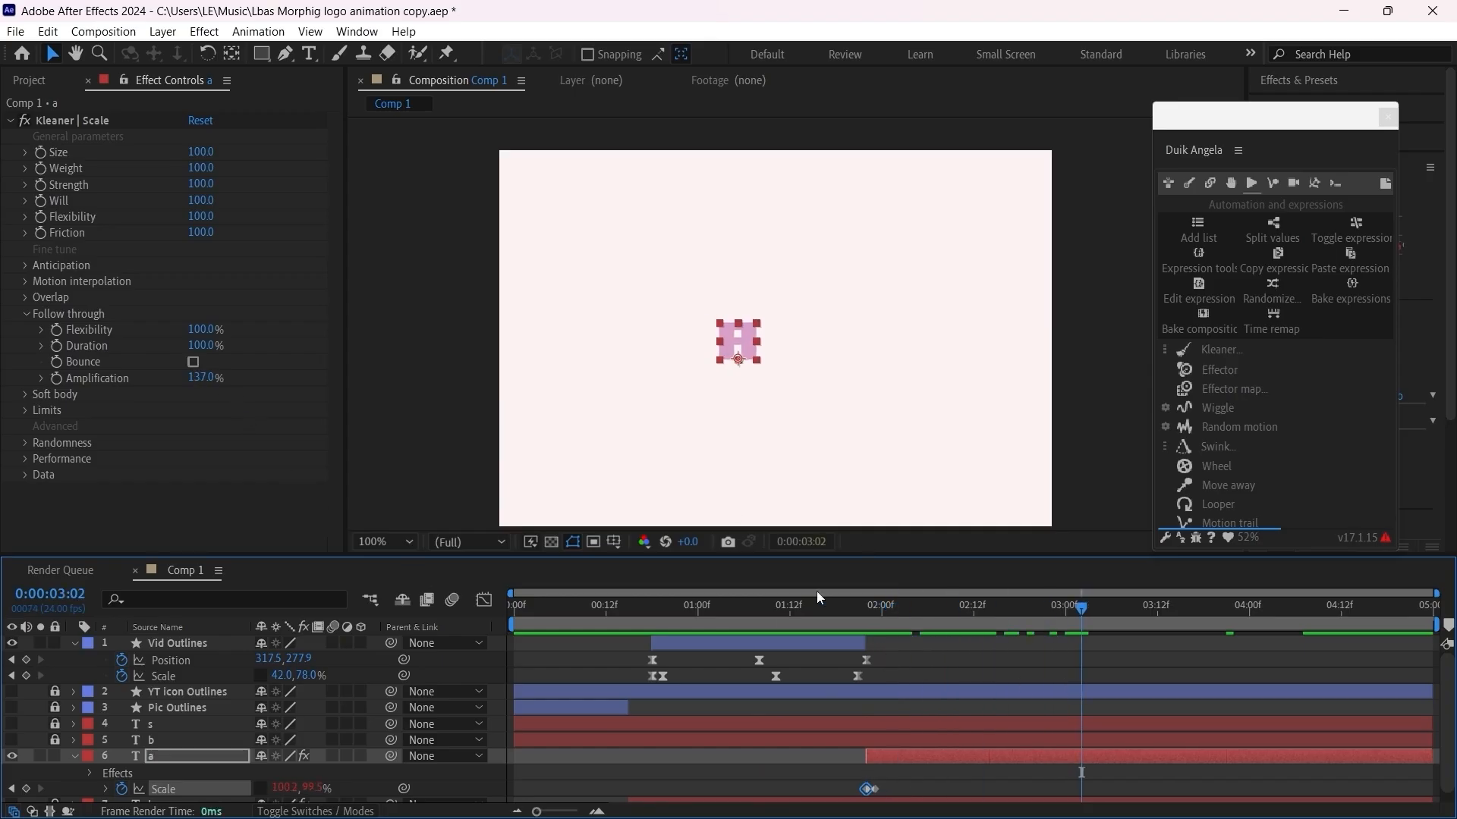
click(782, 605)
key(space)
drag(804, 607, 864, 644)
drag(854, 650, 865, 650)
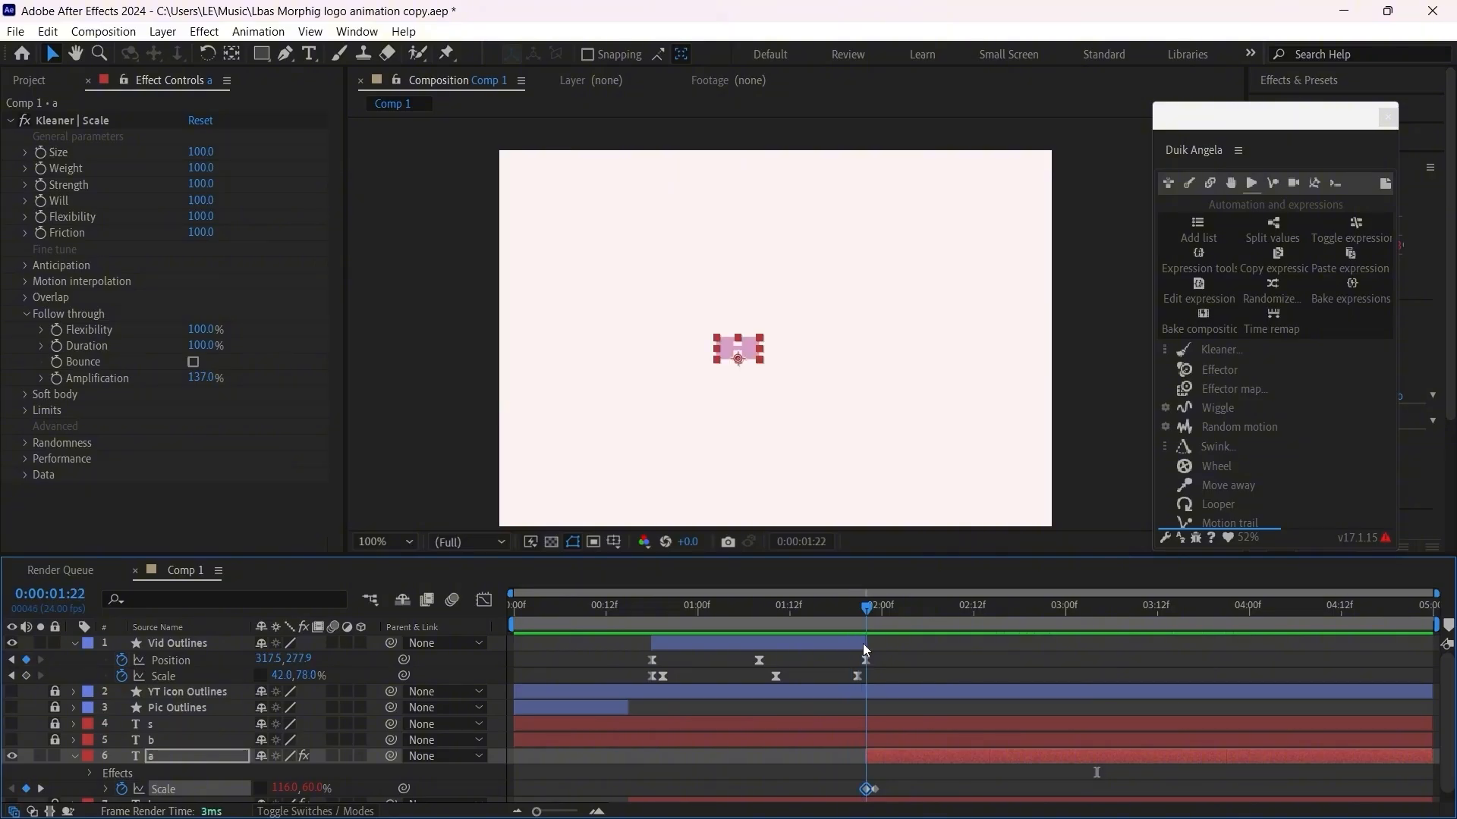
Step: Set the letter a's follow-through Amplification to 100% and preview the morph from 0:00:01:09
text(100)
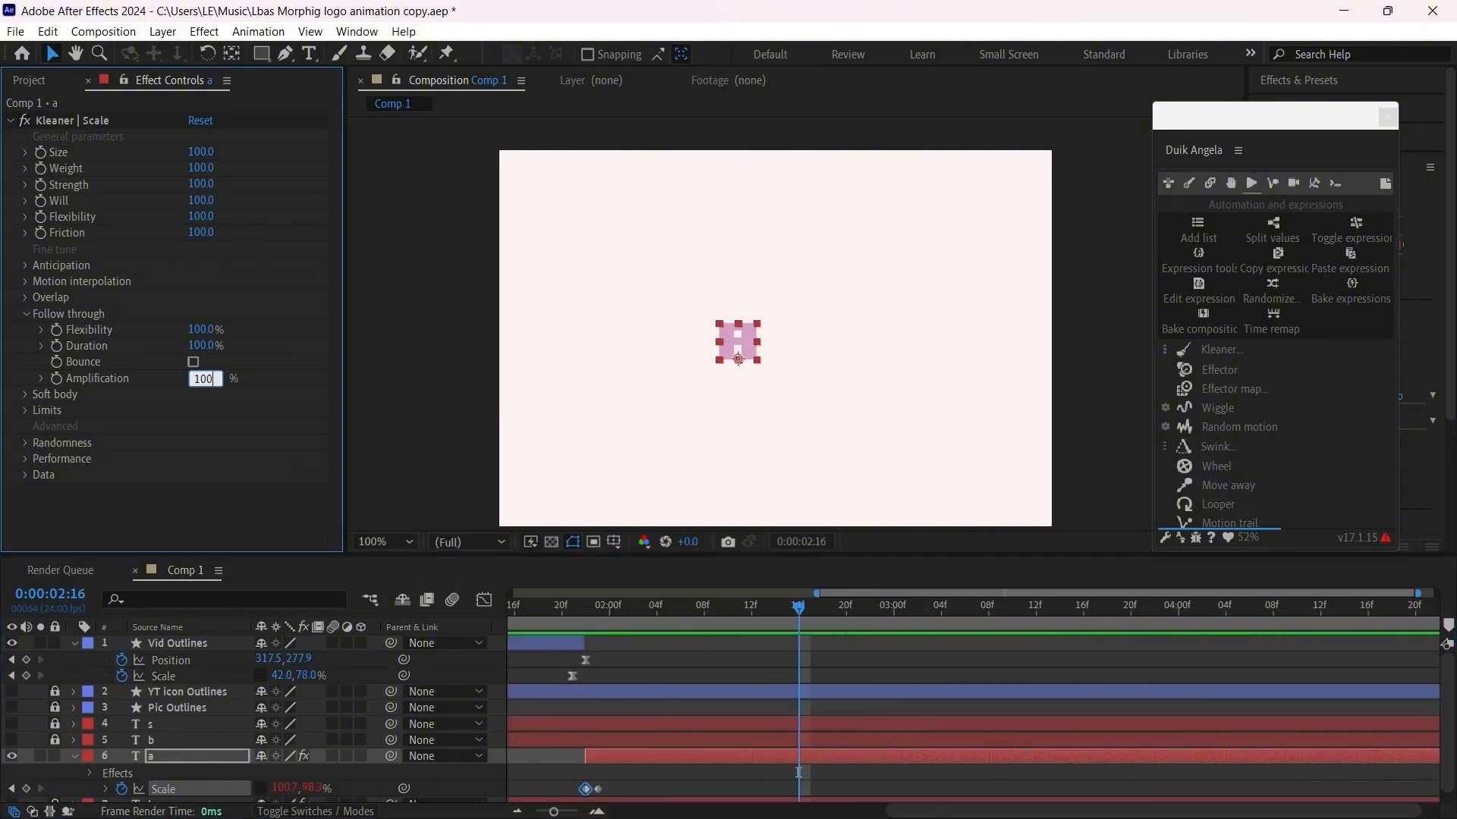
click(195, 393)
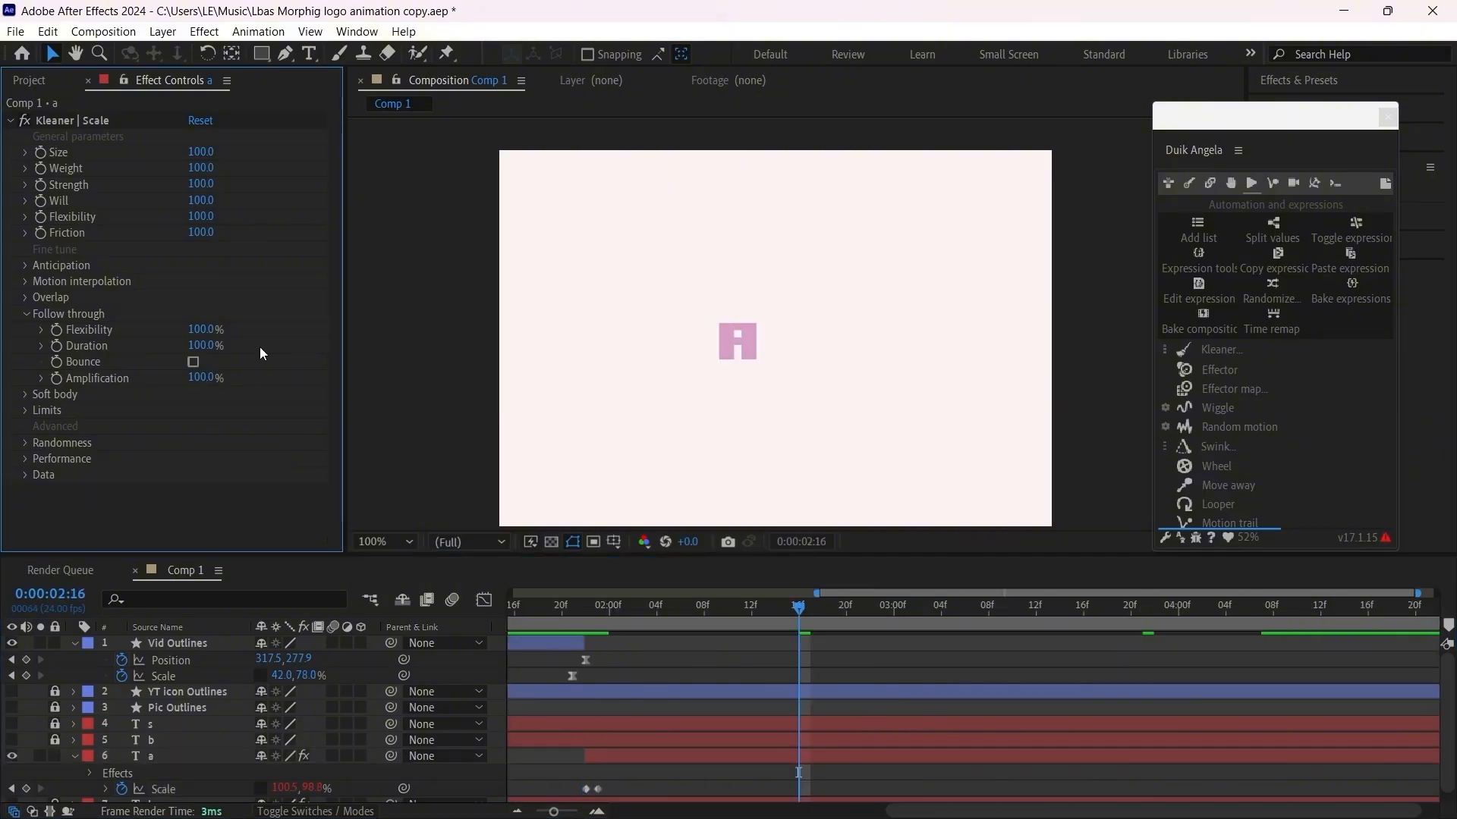
drag(933, 806, 735, 770)
click(681, 607)
key(space)
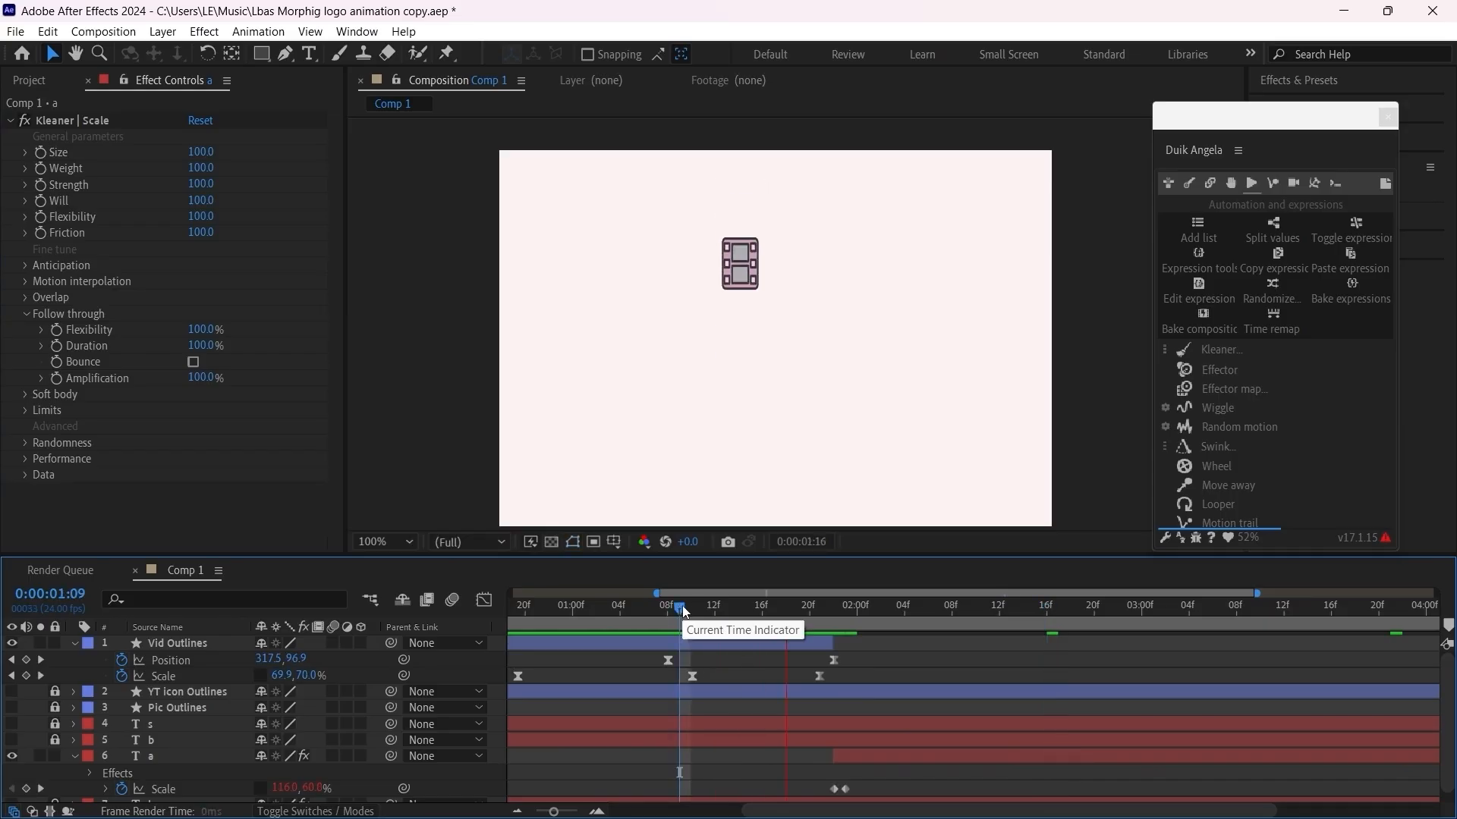
Step: Replay the film icon's landing and change into A from 0:00:01:07, and show the whole timeline
click(658, 621)
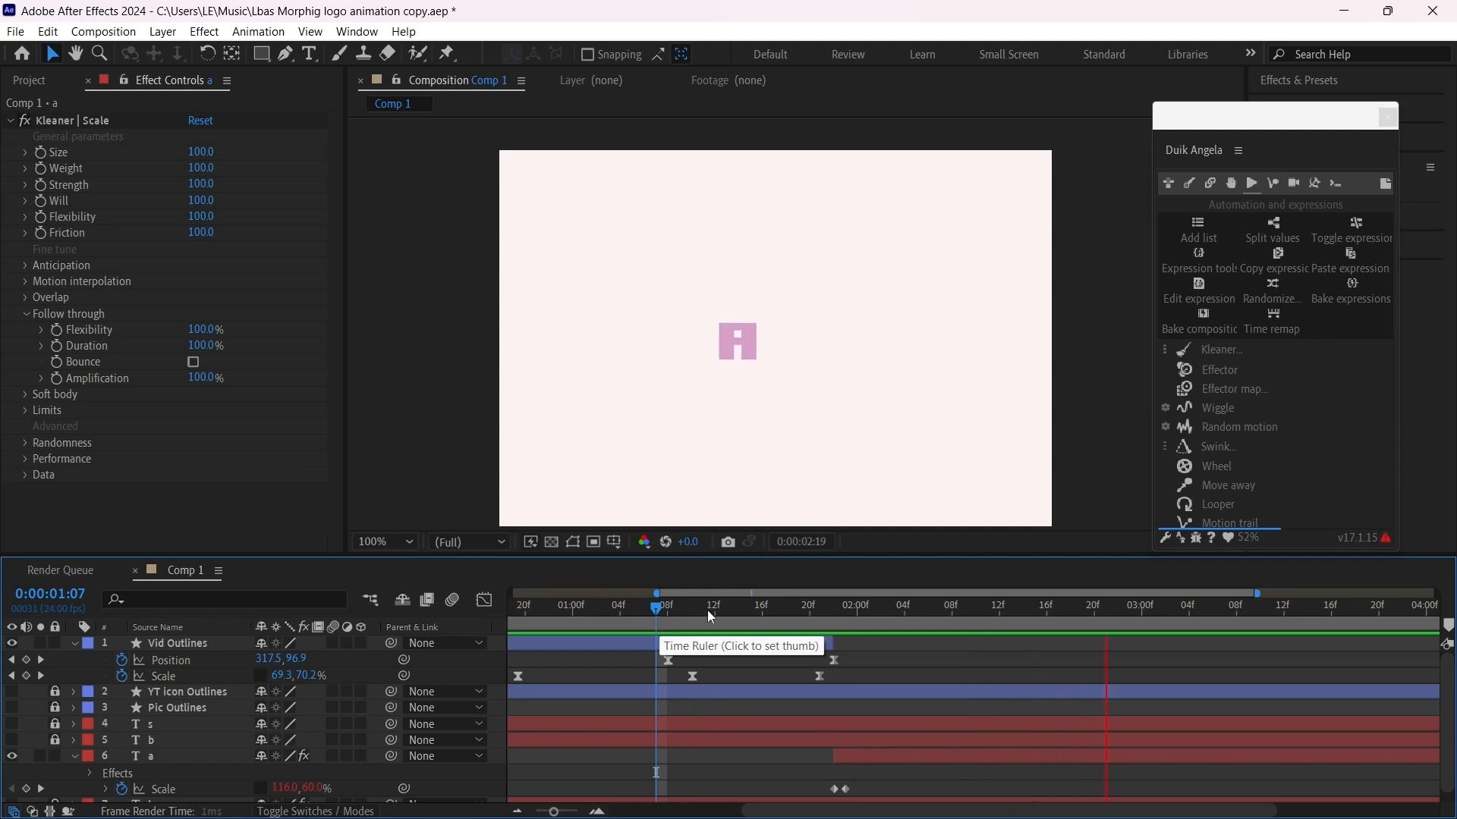
key(space)
click(673, 618)
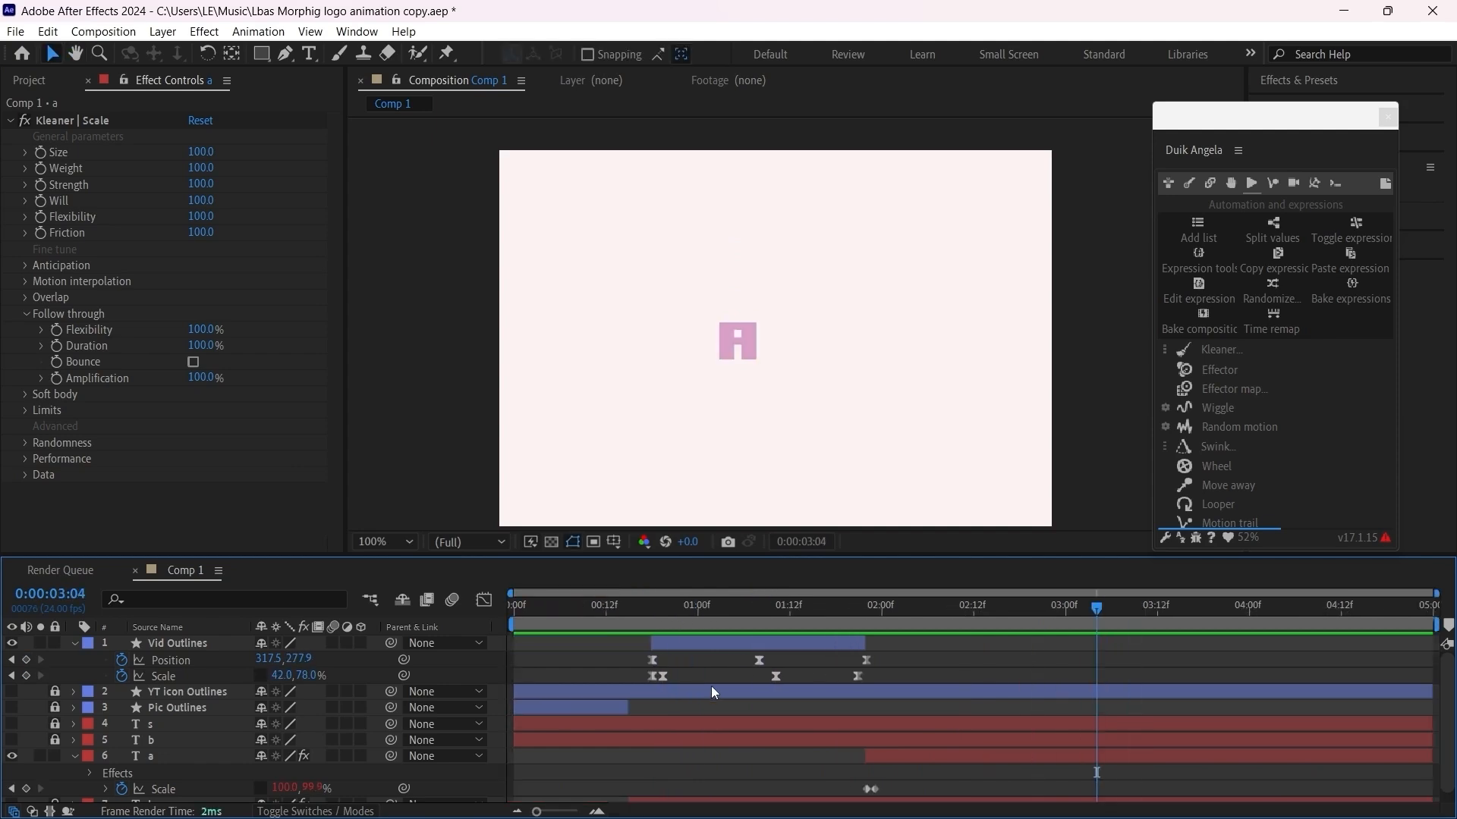
scroll(749, 696, down, 1)
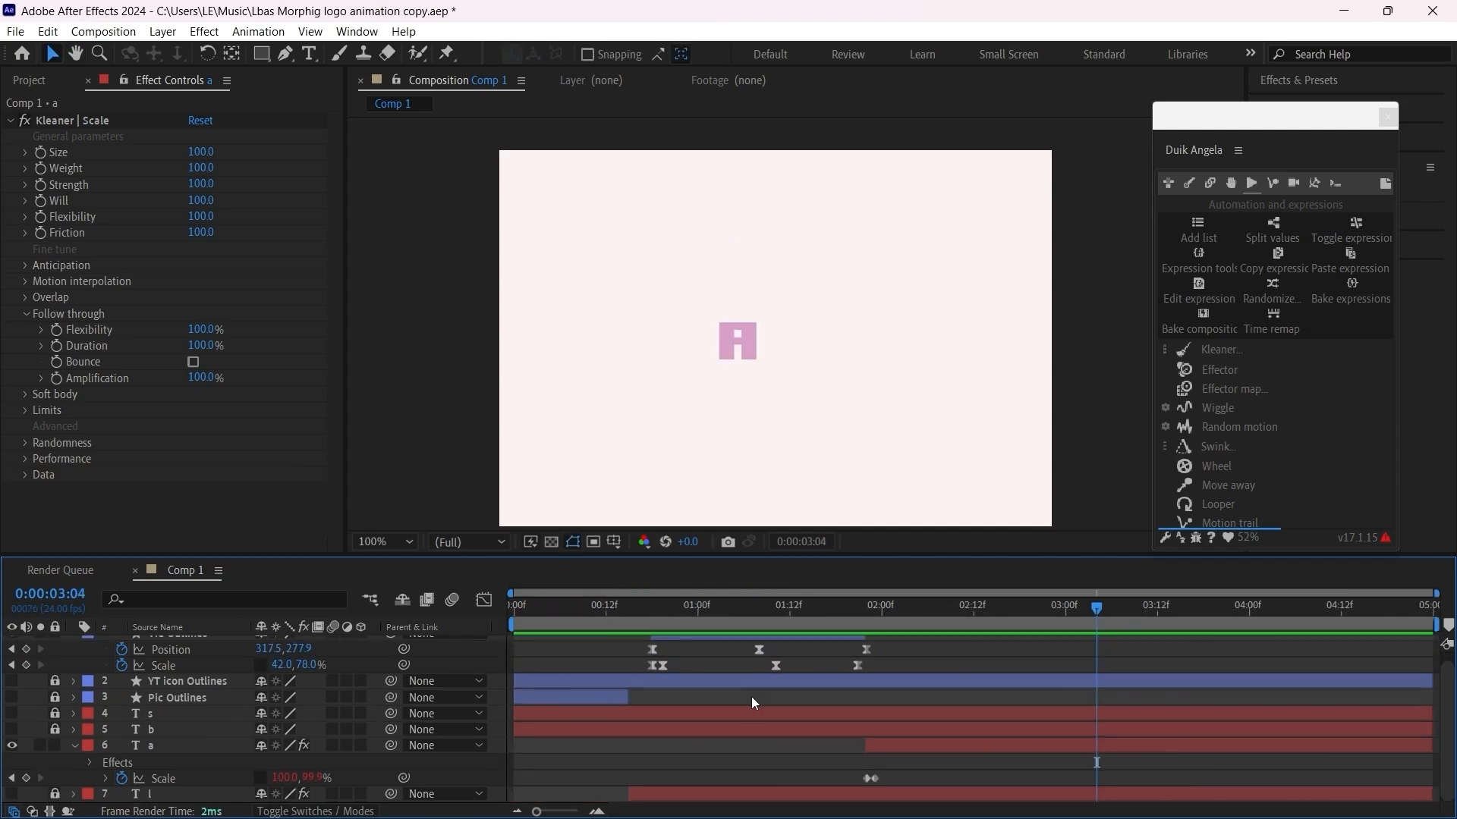
Step: Collapse the Vid Outlines and a layers, make Pic Outlines and l visible, and preview the animation from 0:00:00:00
scroll(751, 696, up, 1)
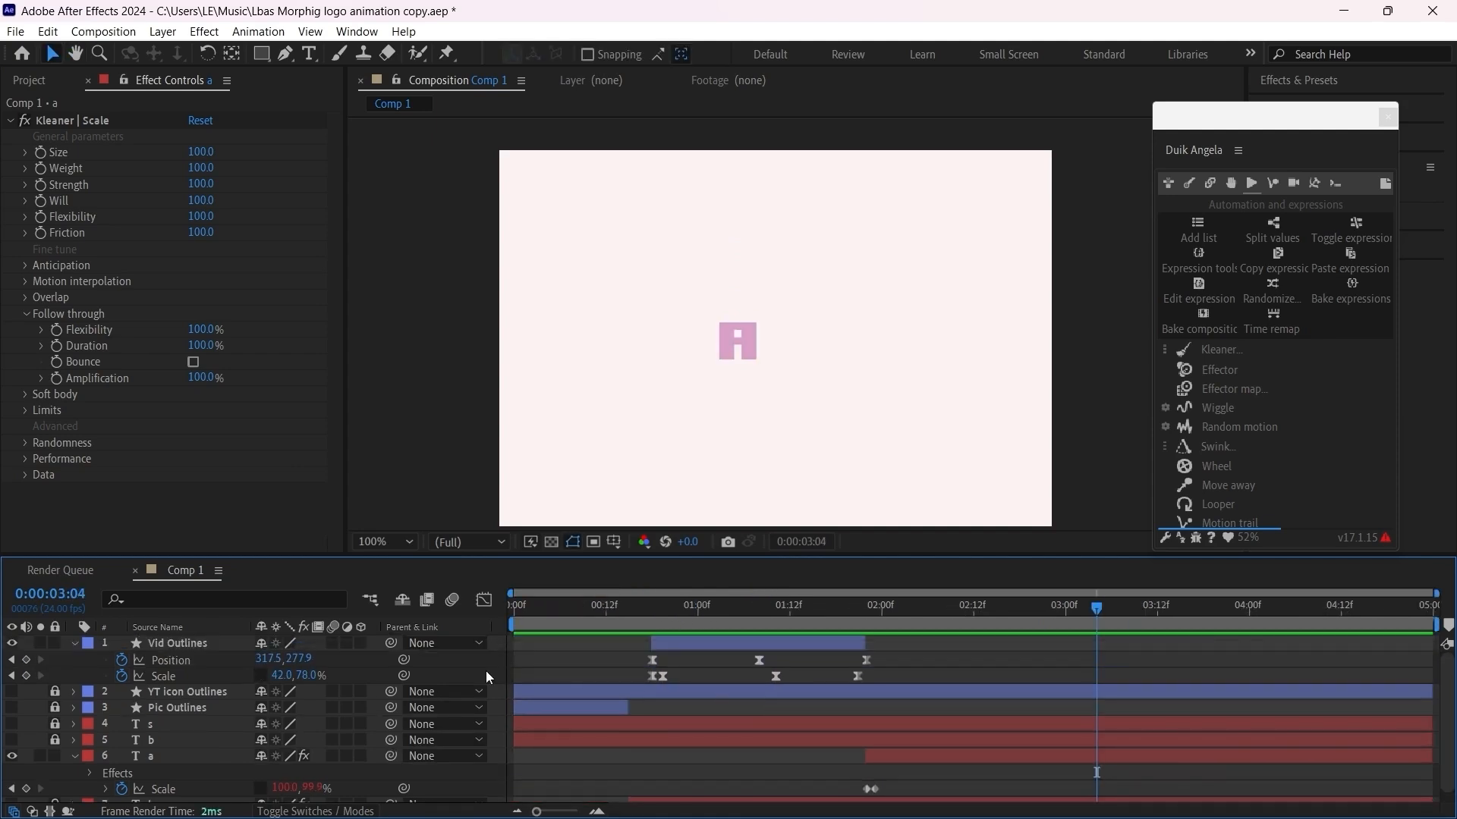
click(79, 645)
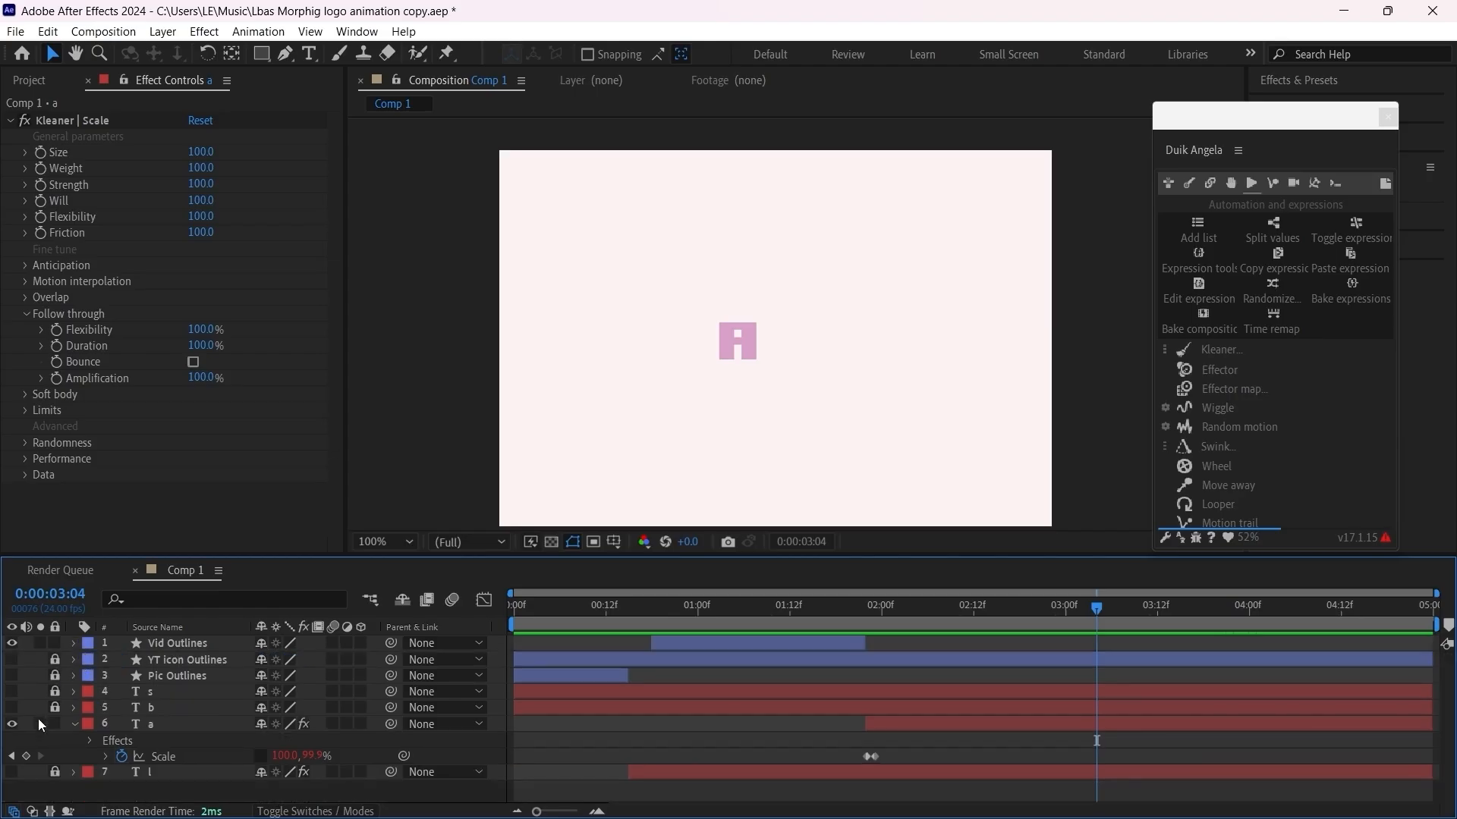
click(75, 724)
drag(712, 619, 427, 657)
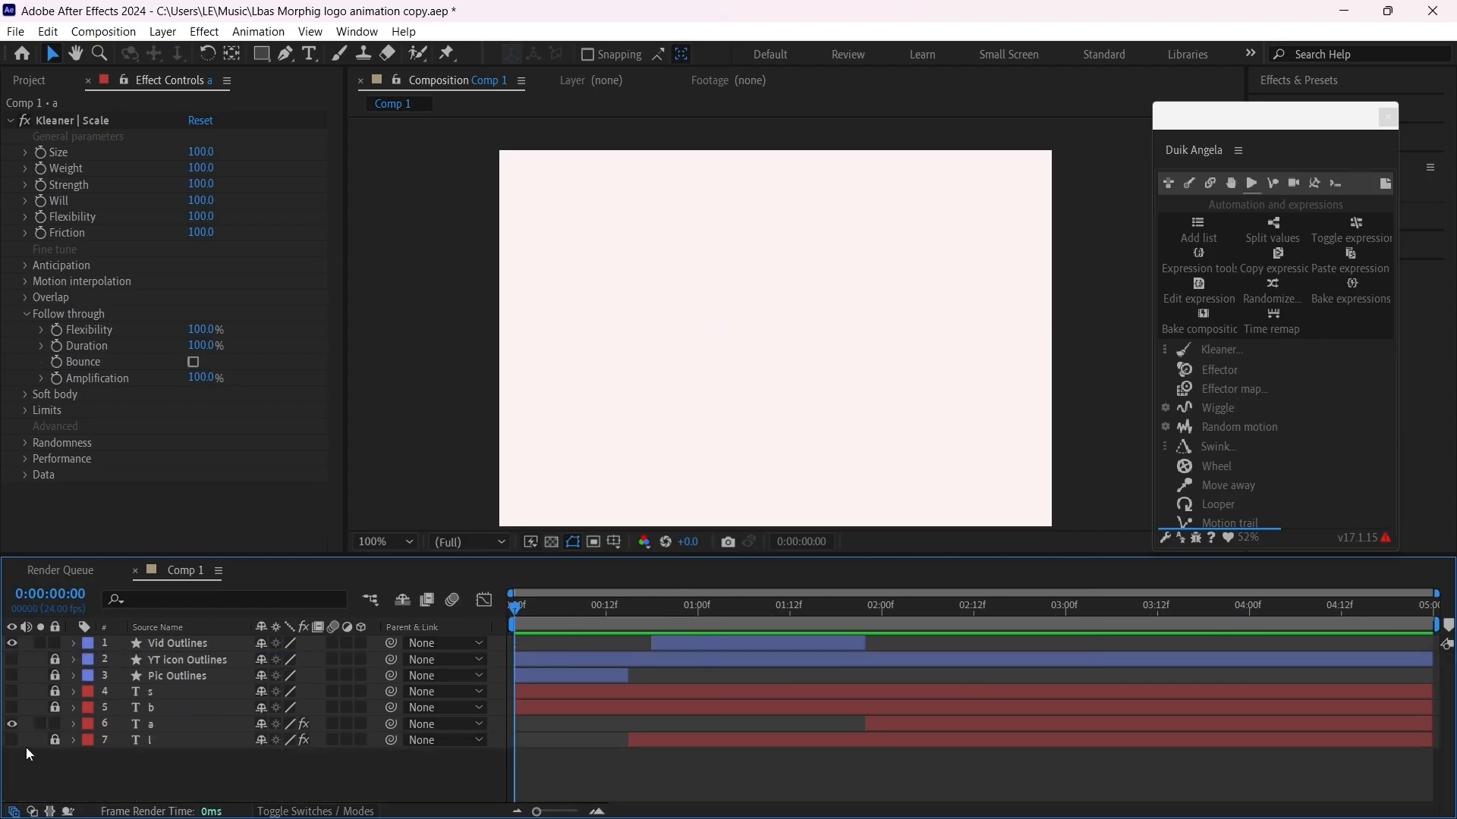
click(11, 662)
click(11, 675)
key(space)
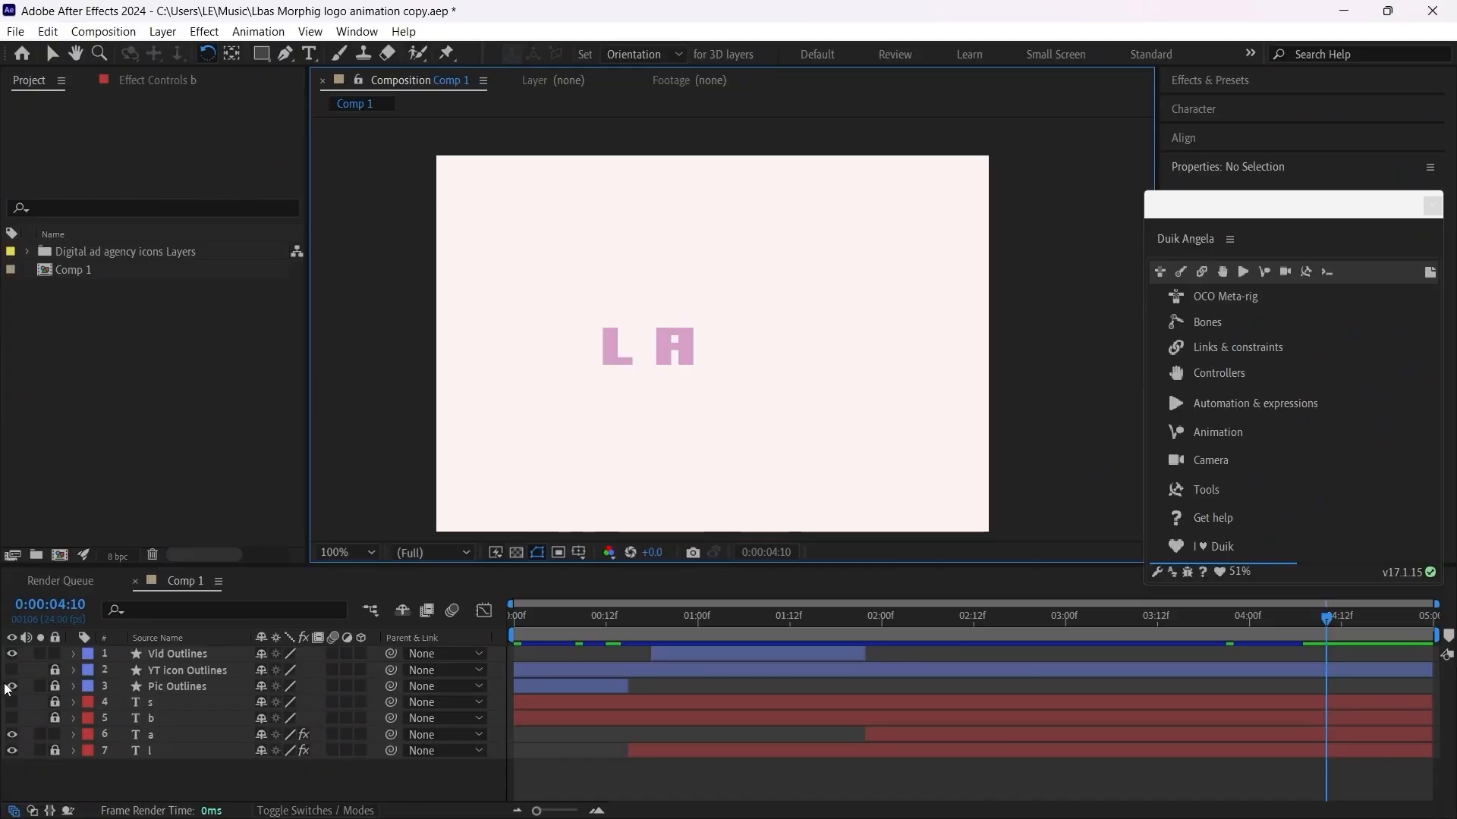
Step: Hide the Pic Outlines, Vid Outlines, l and a layers, and show only the unlocked letter b layer
click(13, 686)
click(13, 657)
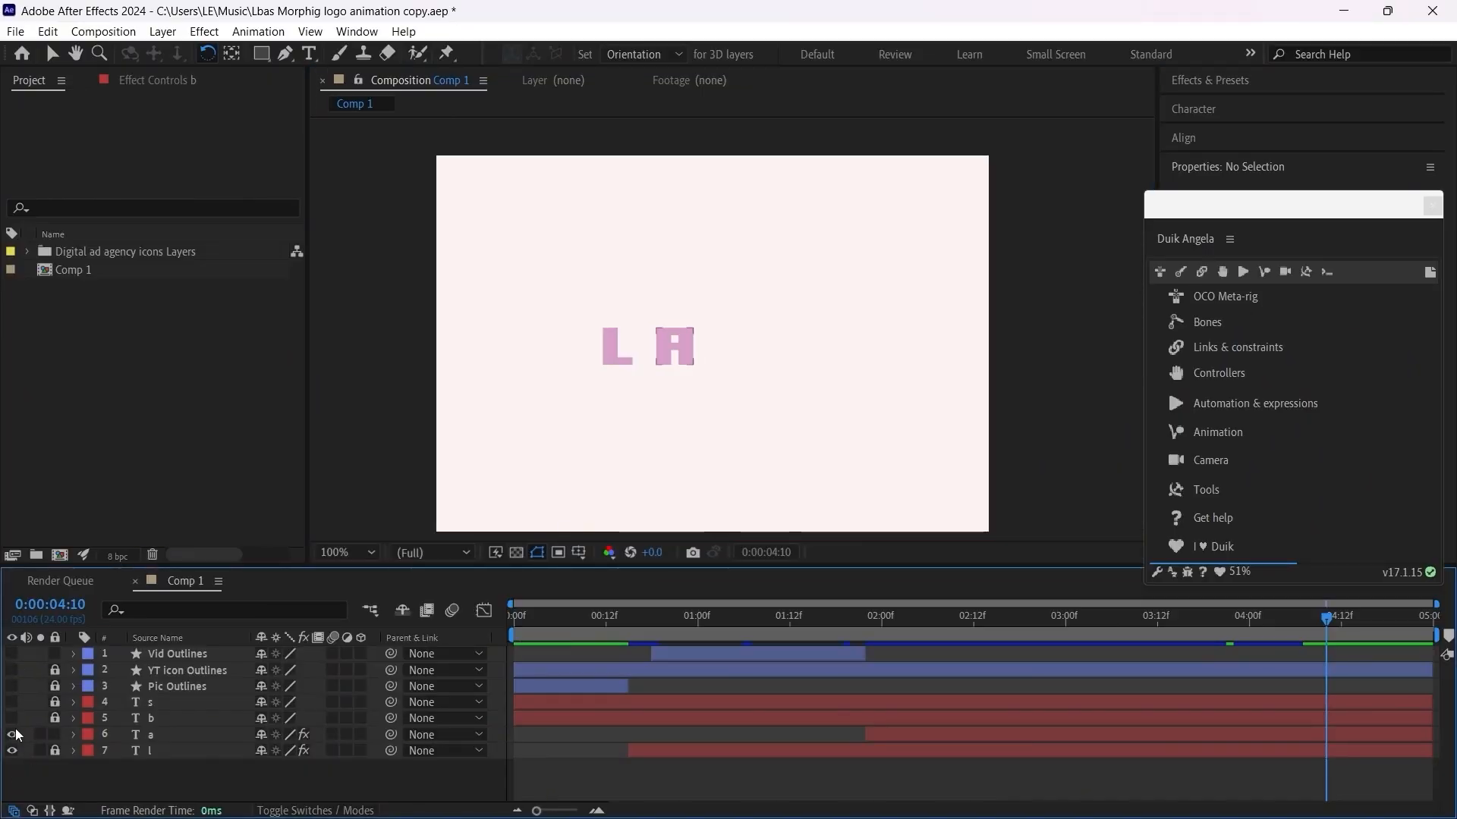
click(13, 751)
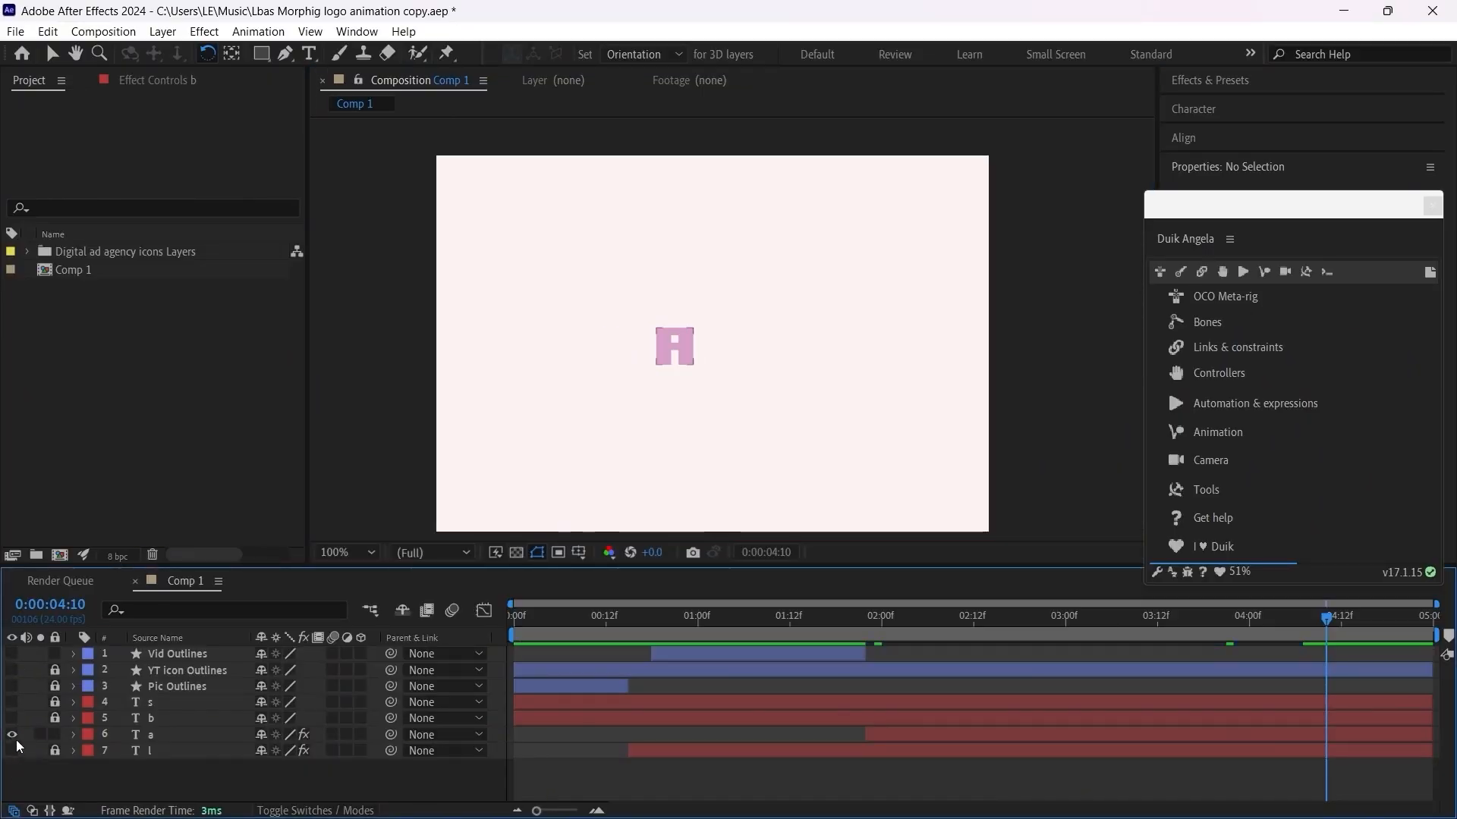
click(13, 734)
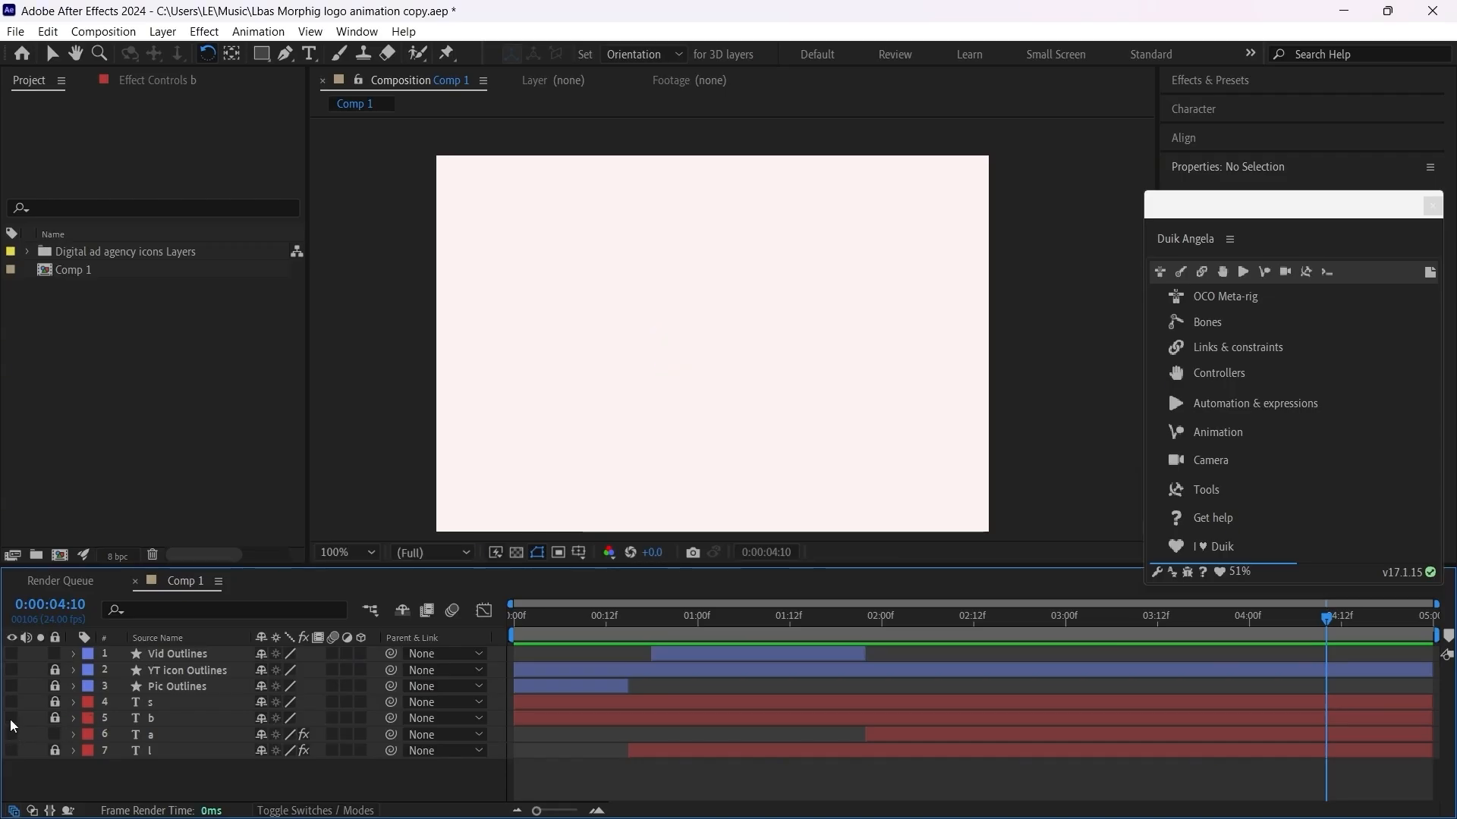
click(12, 719)
click(174, 718)
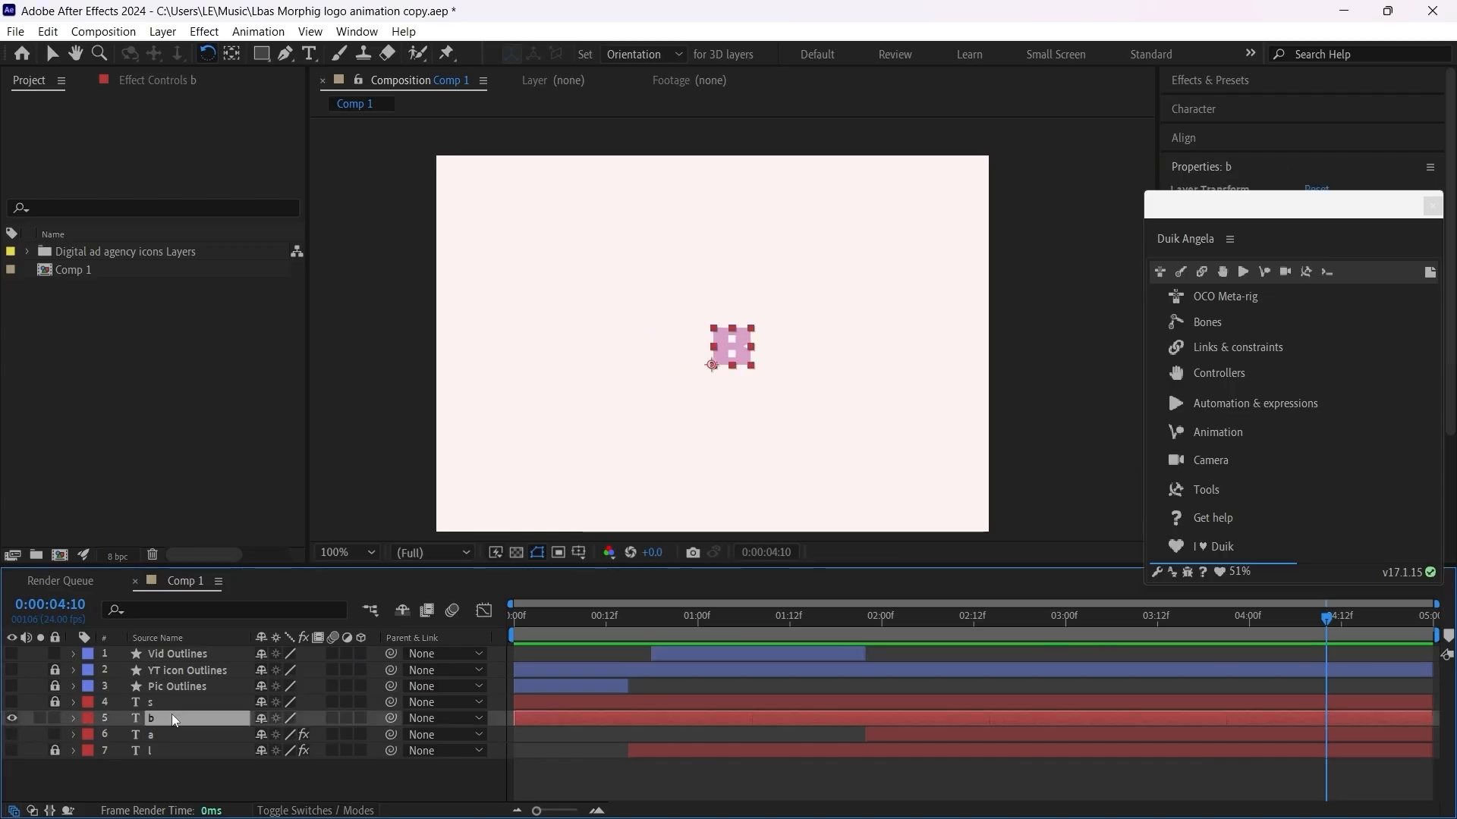
Step: Create a new 728 x 496 px, 24 fps, five-second composition named B
click(40, 408)
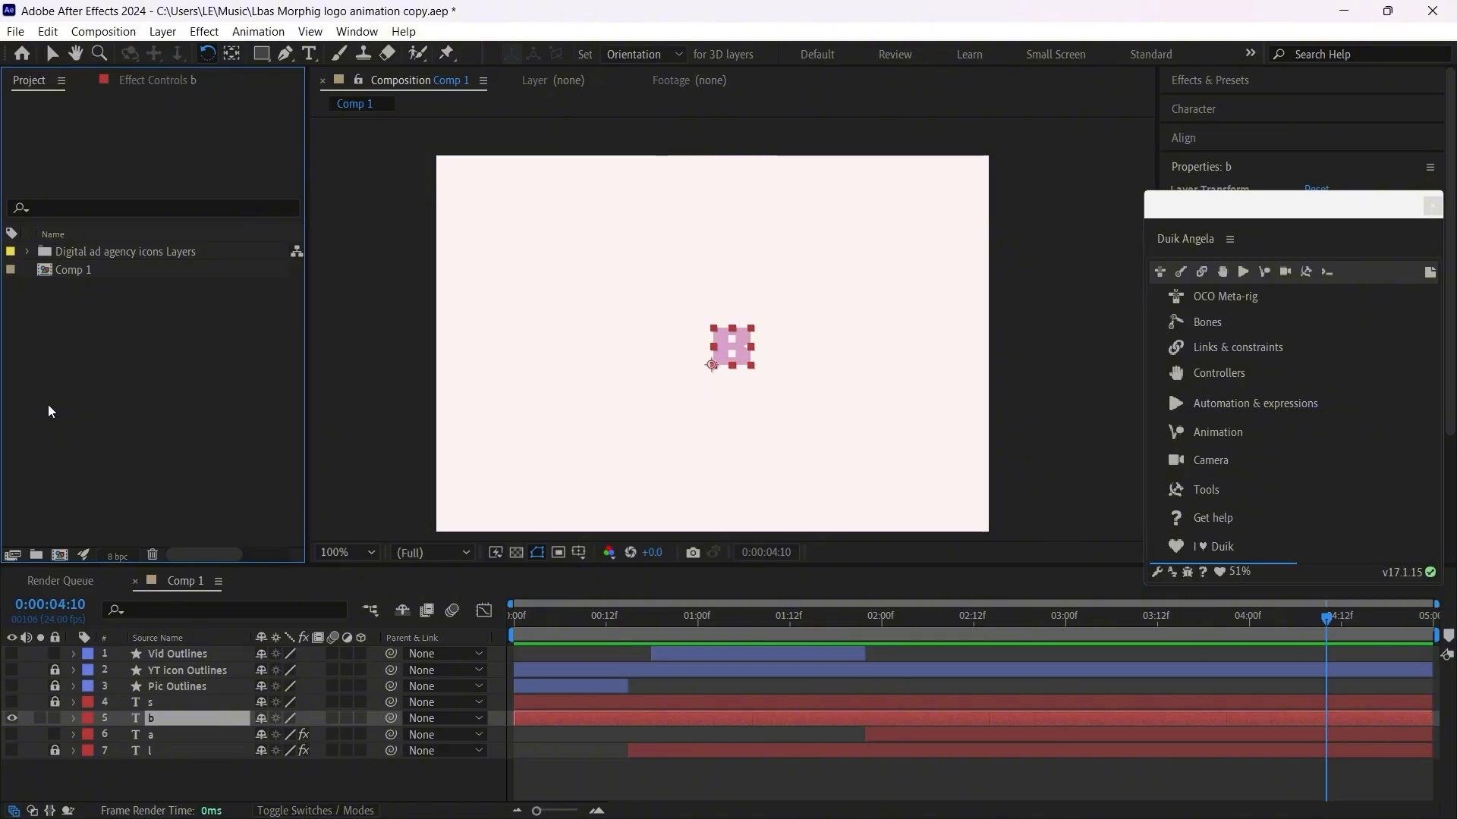
right_click(119, 347)
click(194, 366)
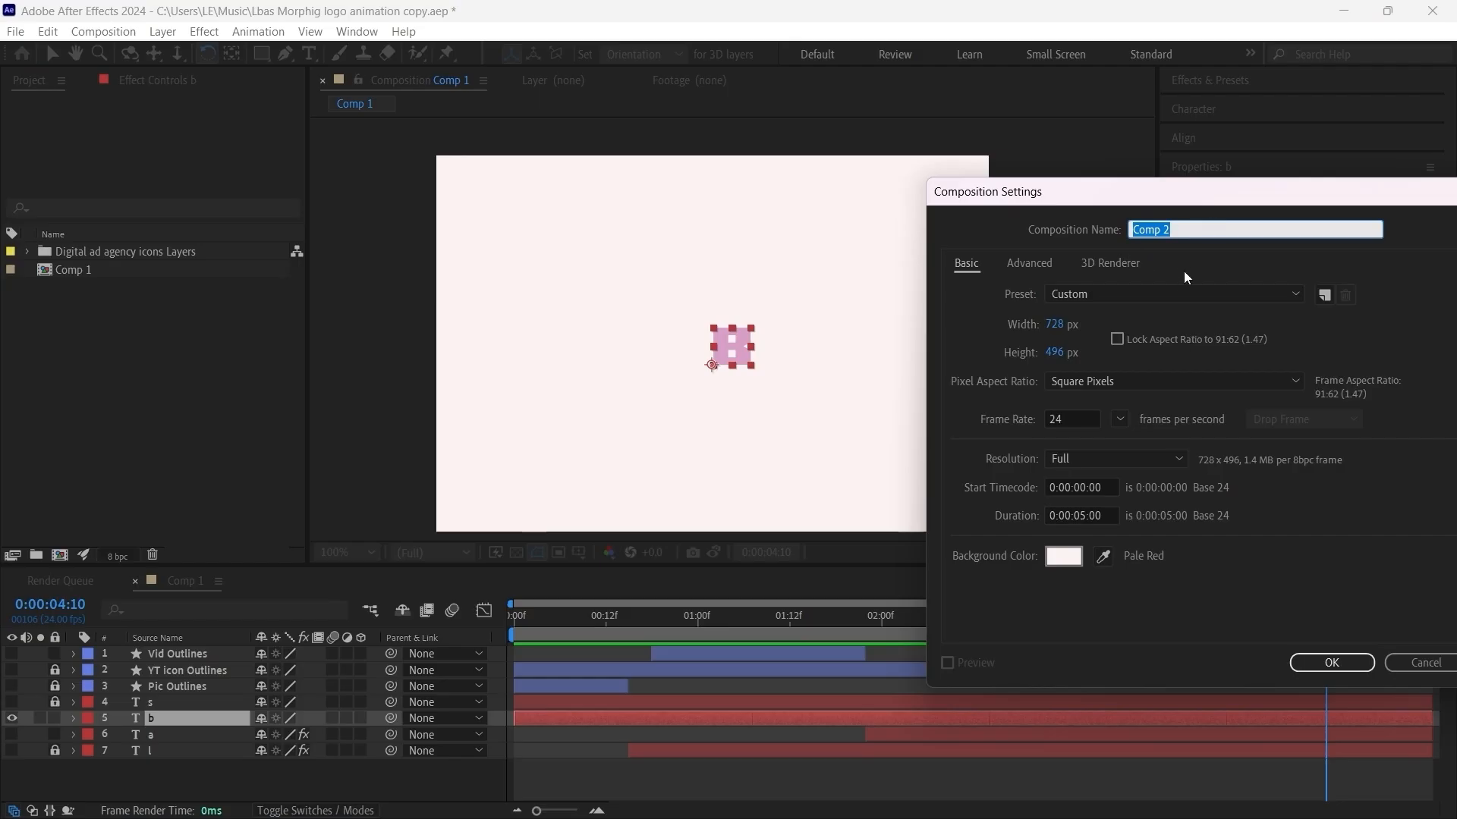
text(B)
click(1327, 665)
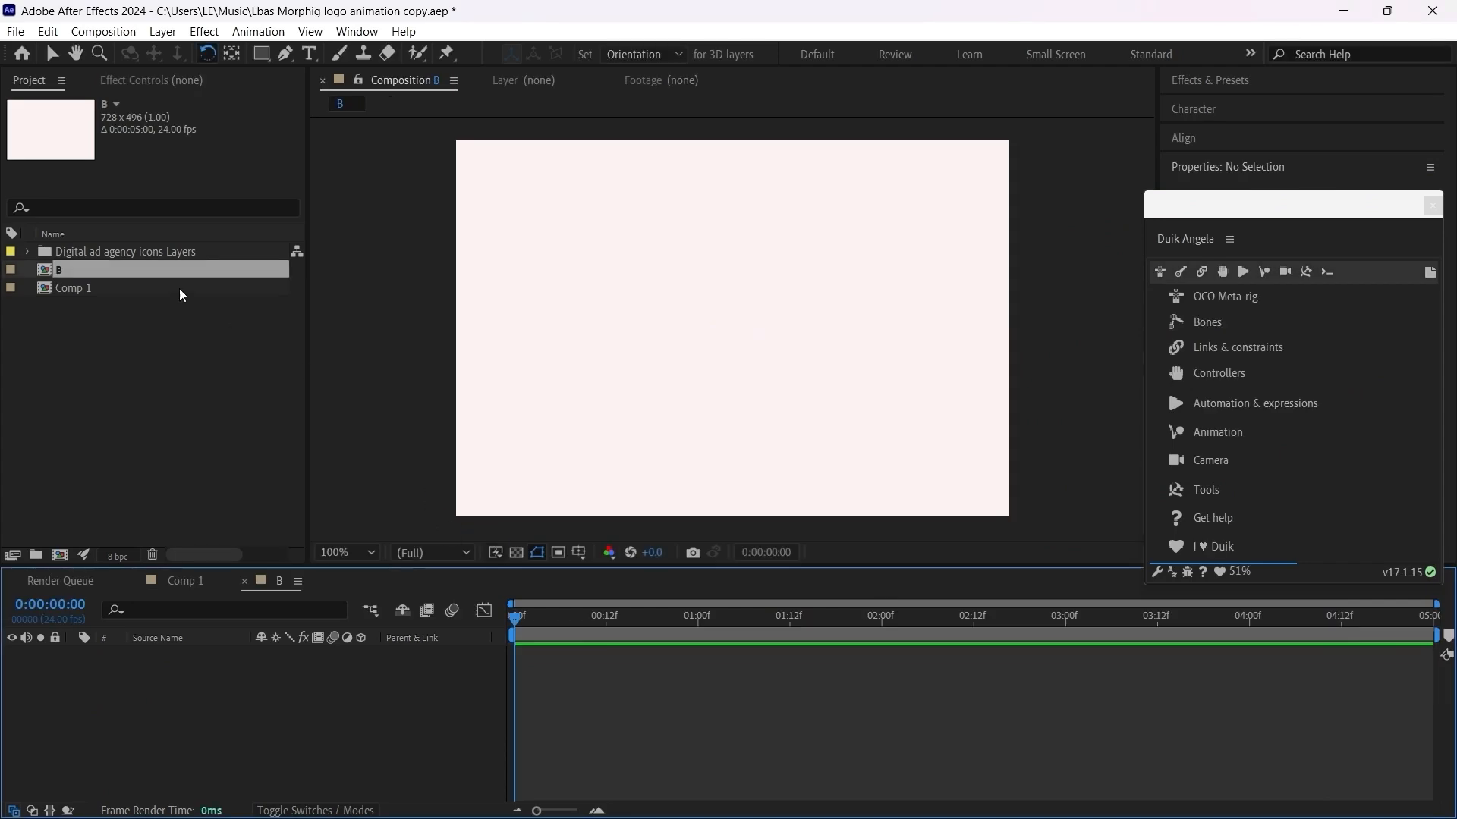
Step: Copy the letter b layer from Comp 1 and paste it into composition B
double_click(101, 289)
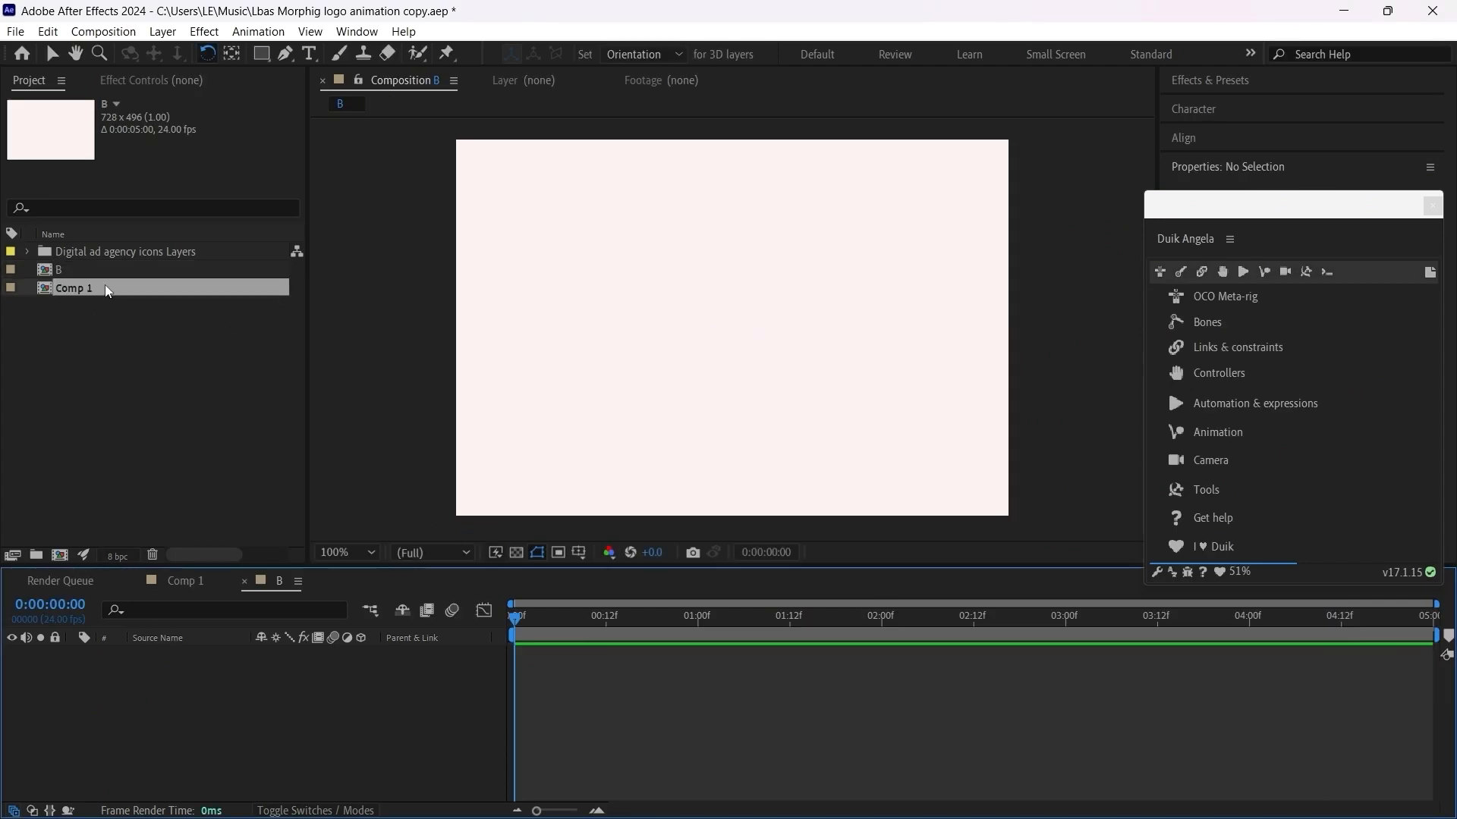
key(ctrl+c)
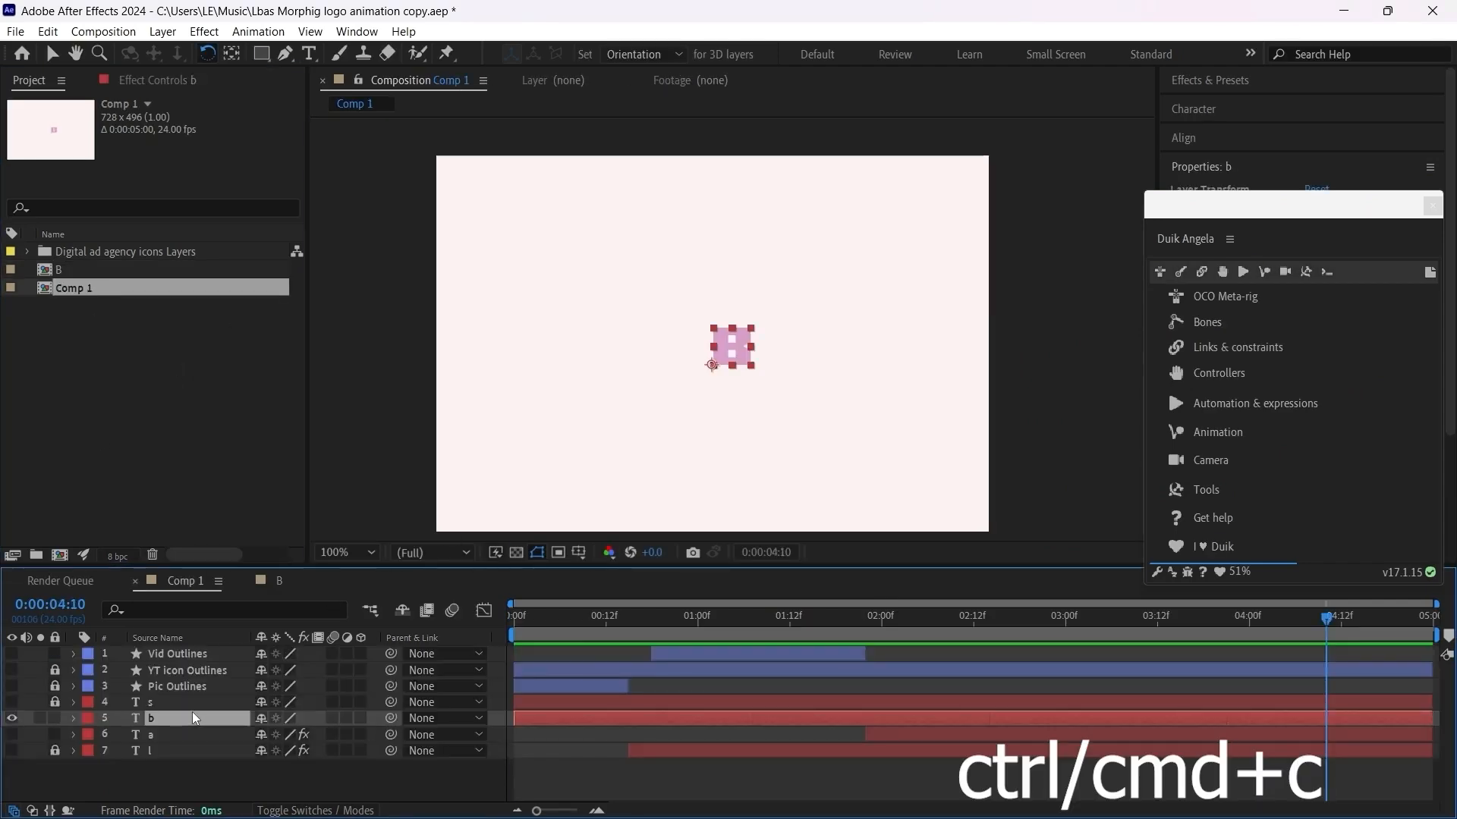
double_click(88, 268)
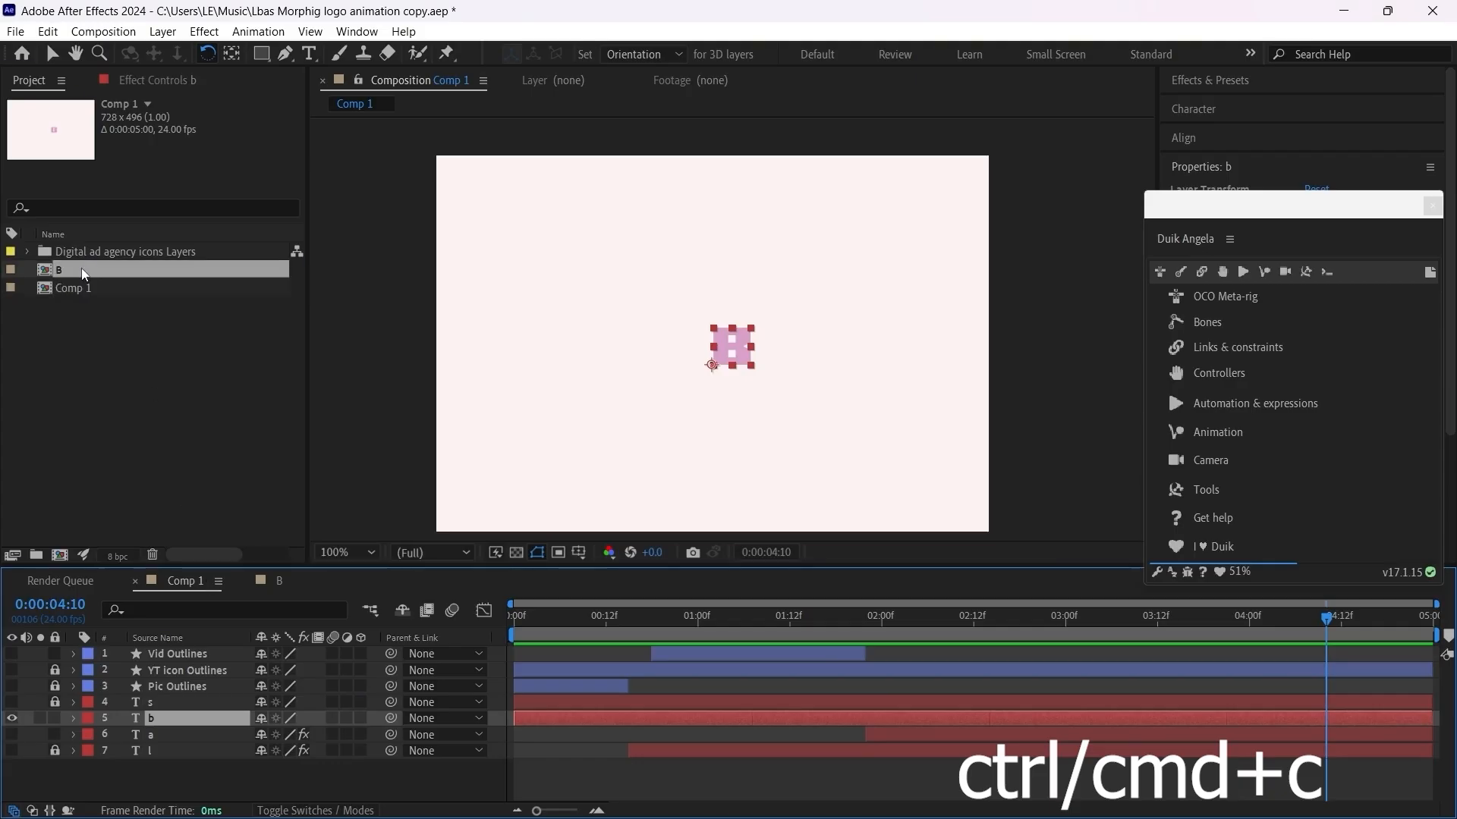
key(ctrl+v)
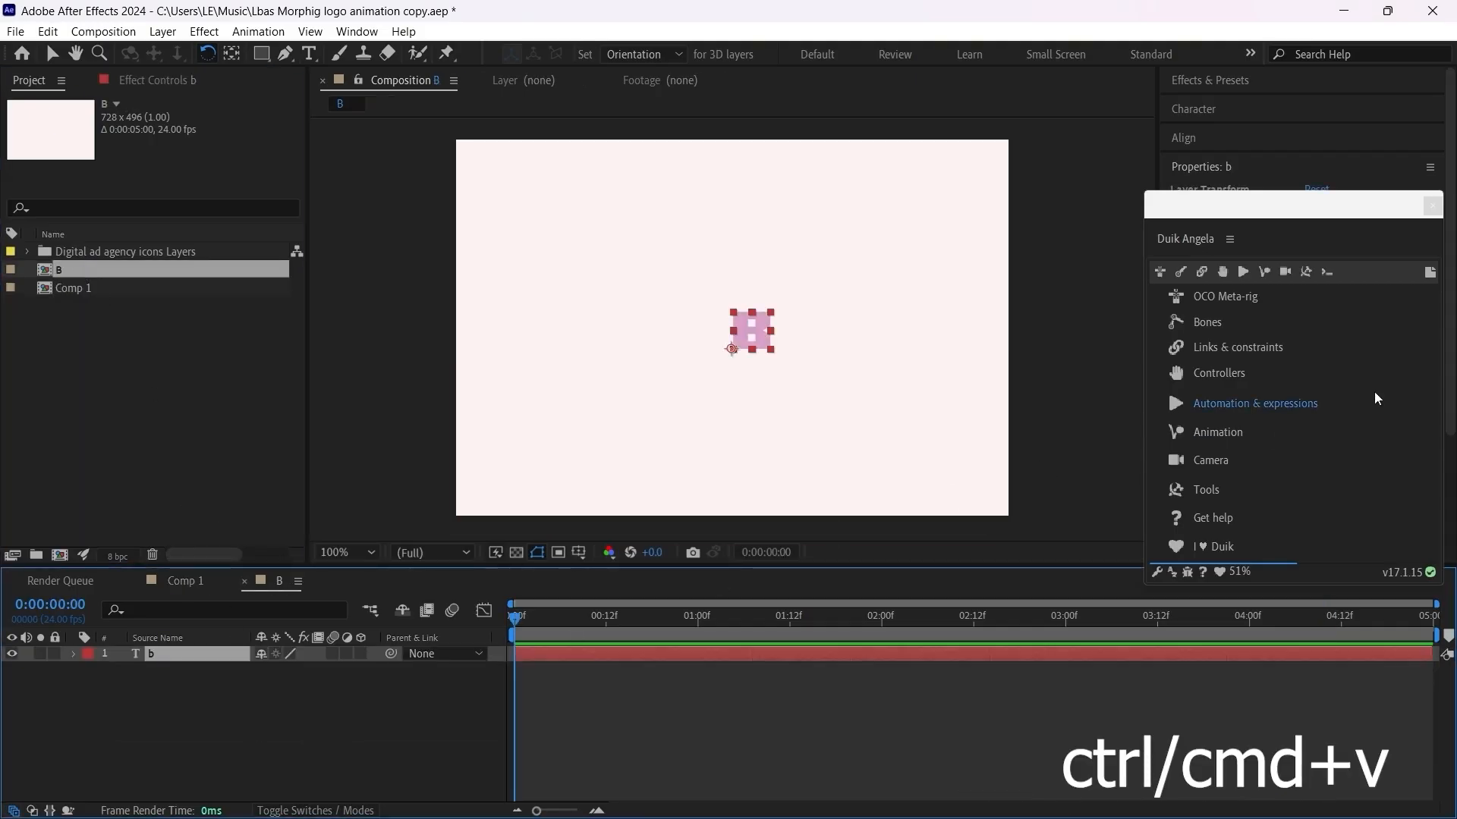
Step: Dock the Duik Angela window and centre the letter b horizontally and vertically in the composition
click(1289, 139)
drag(1279, 250, 1239, 318)
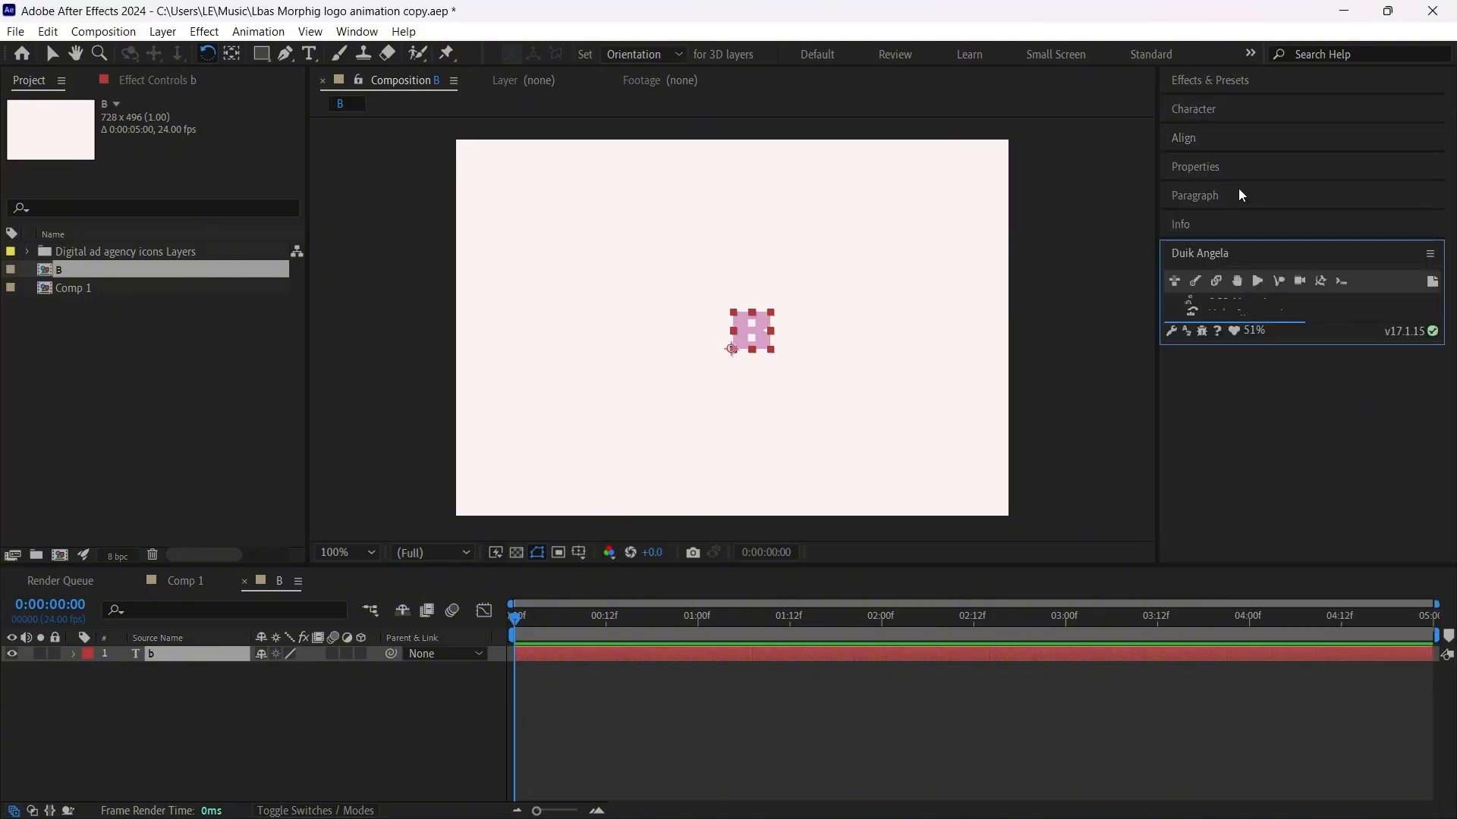
click(1211, 142)
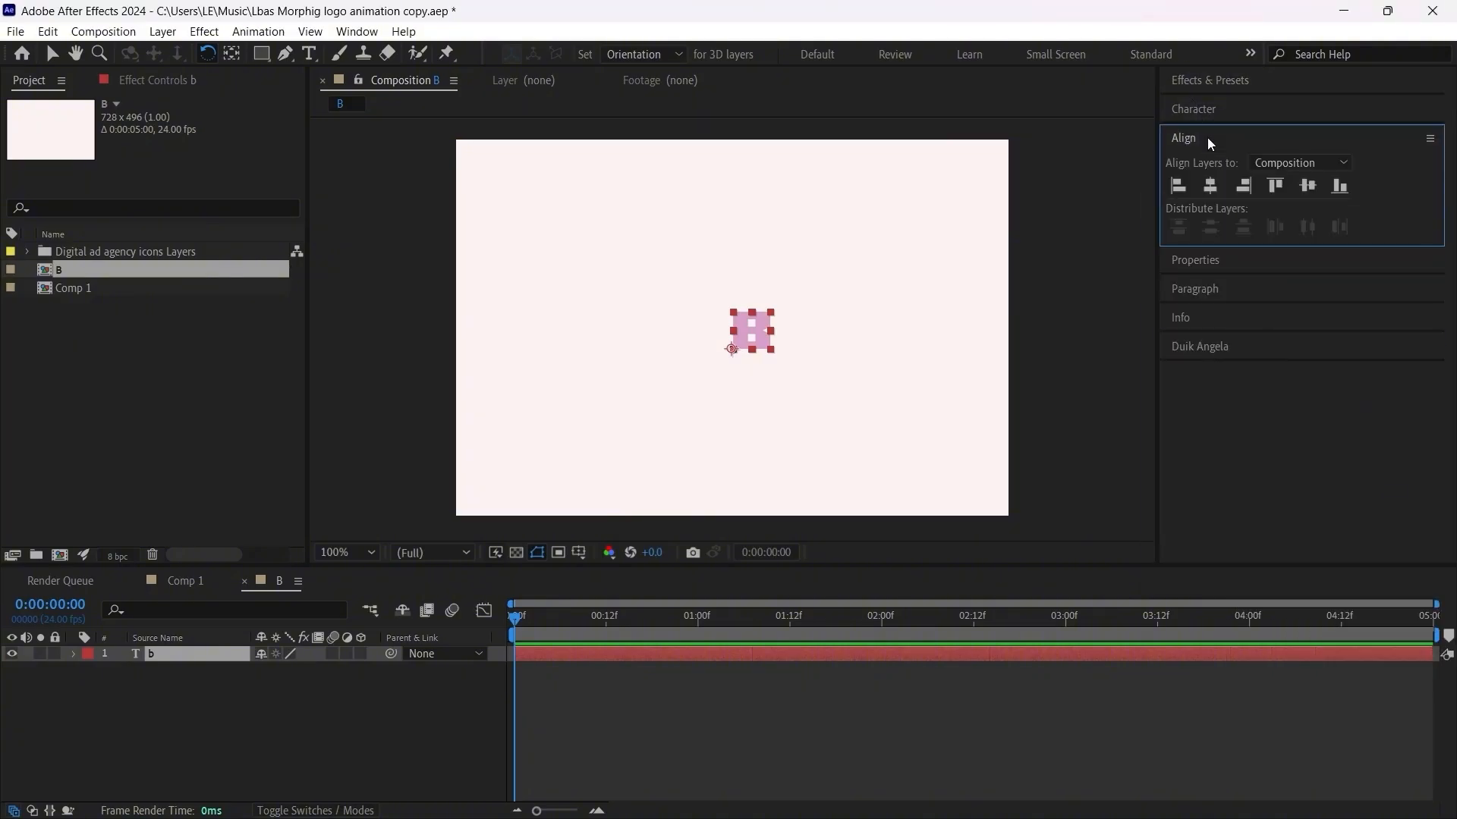
click(1210, 186)
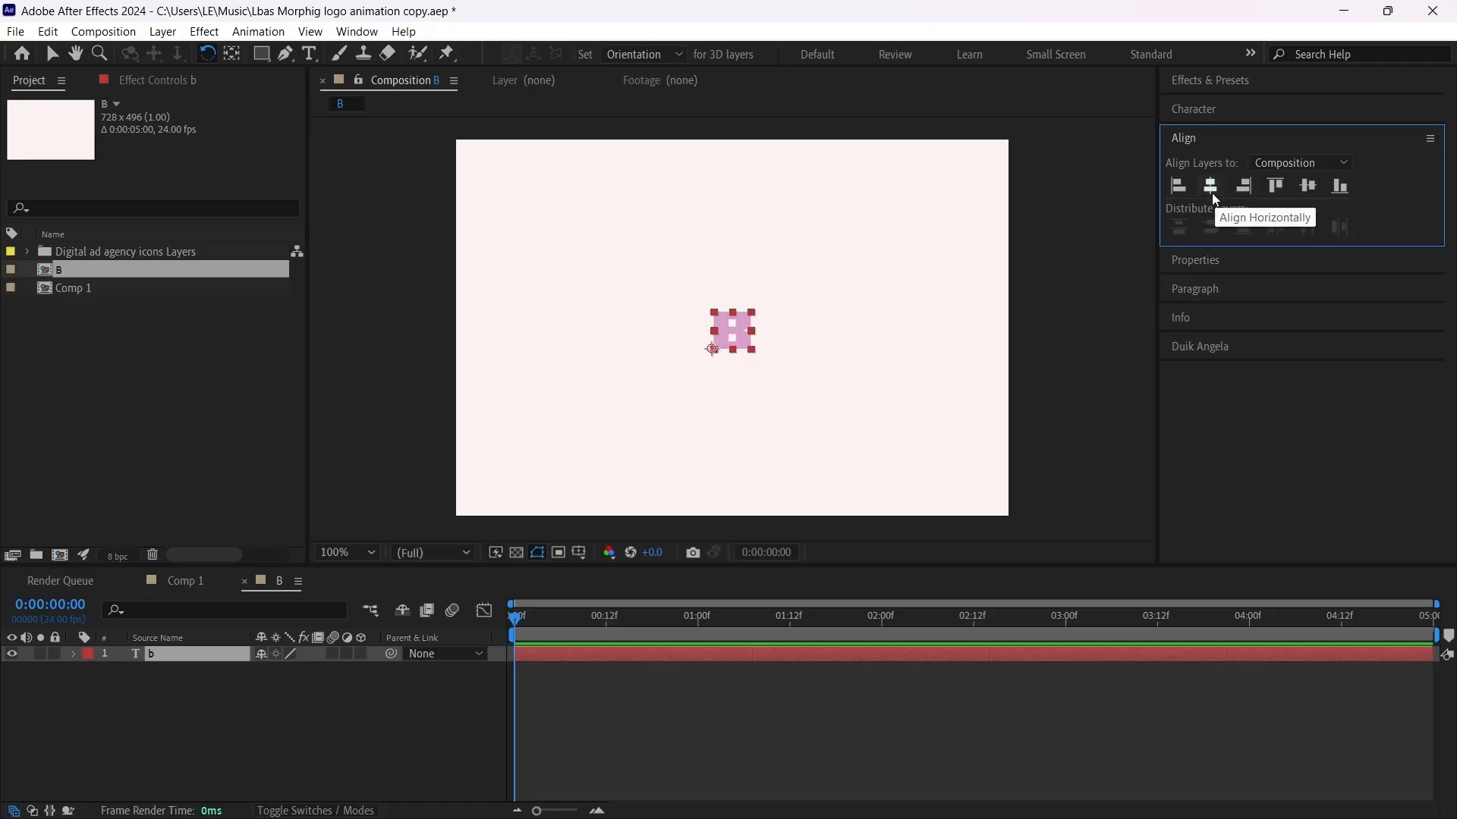
click(1311, 185)
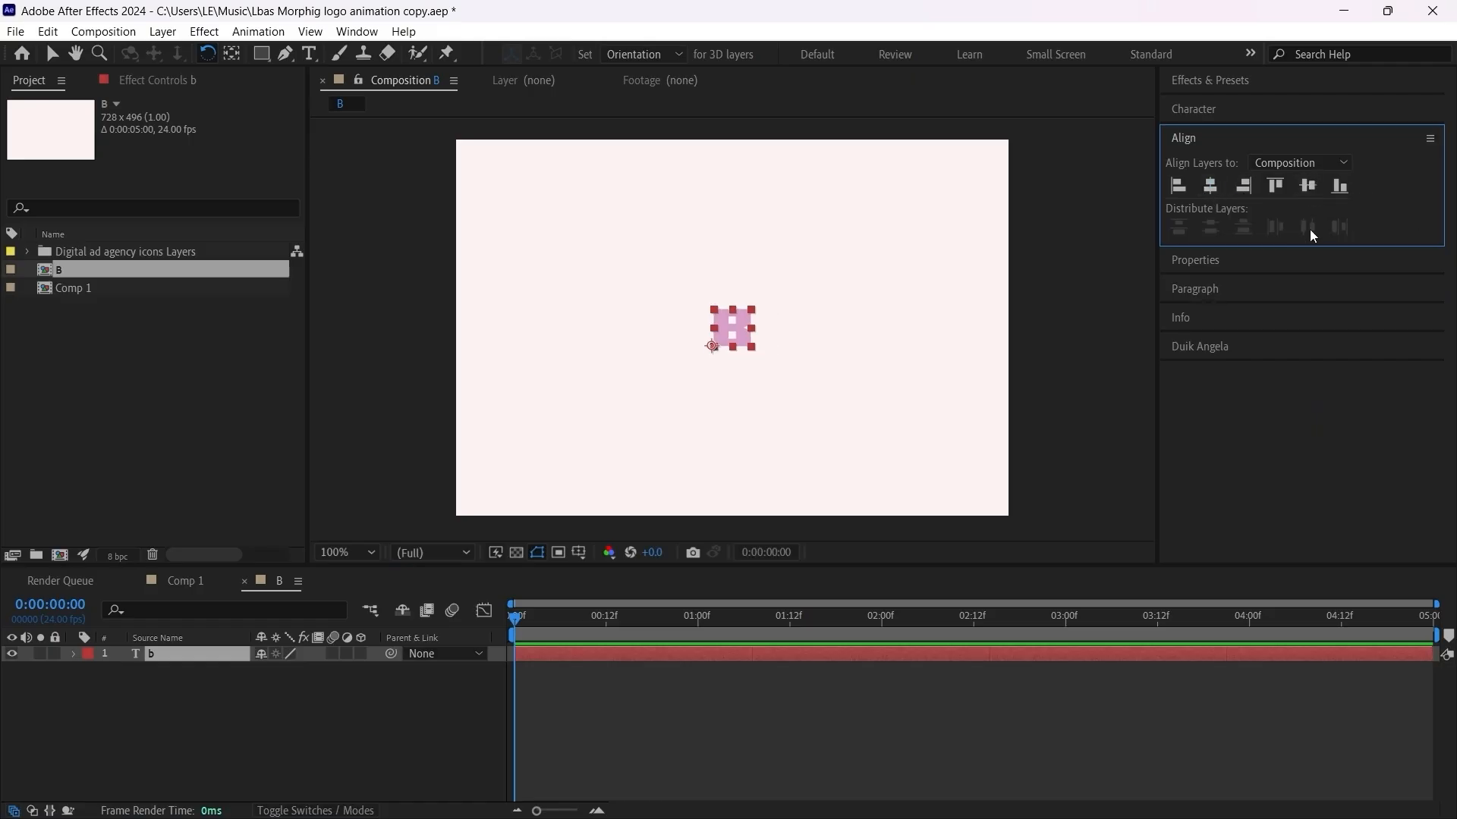
Step: Draw a straight horizontal line with a 10 px stroke across the full composition width on a new shape layer, using the Pen tool
click(287, 54)
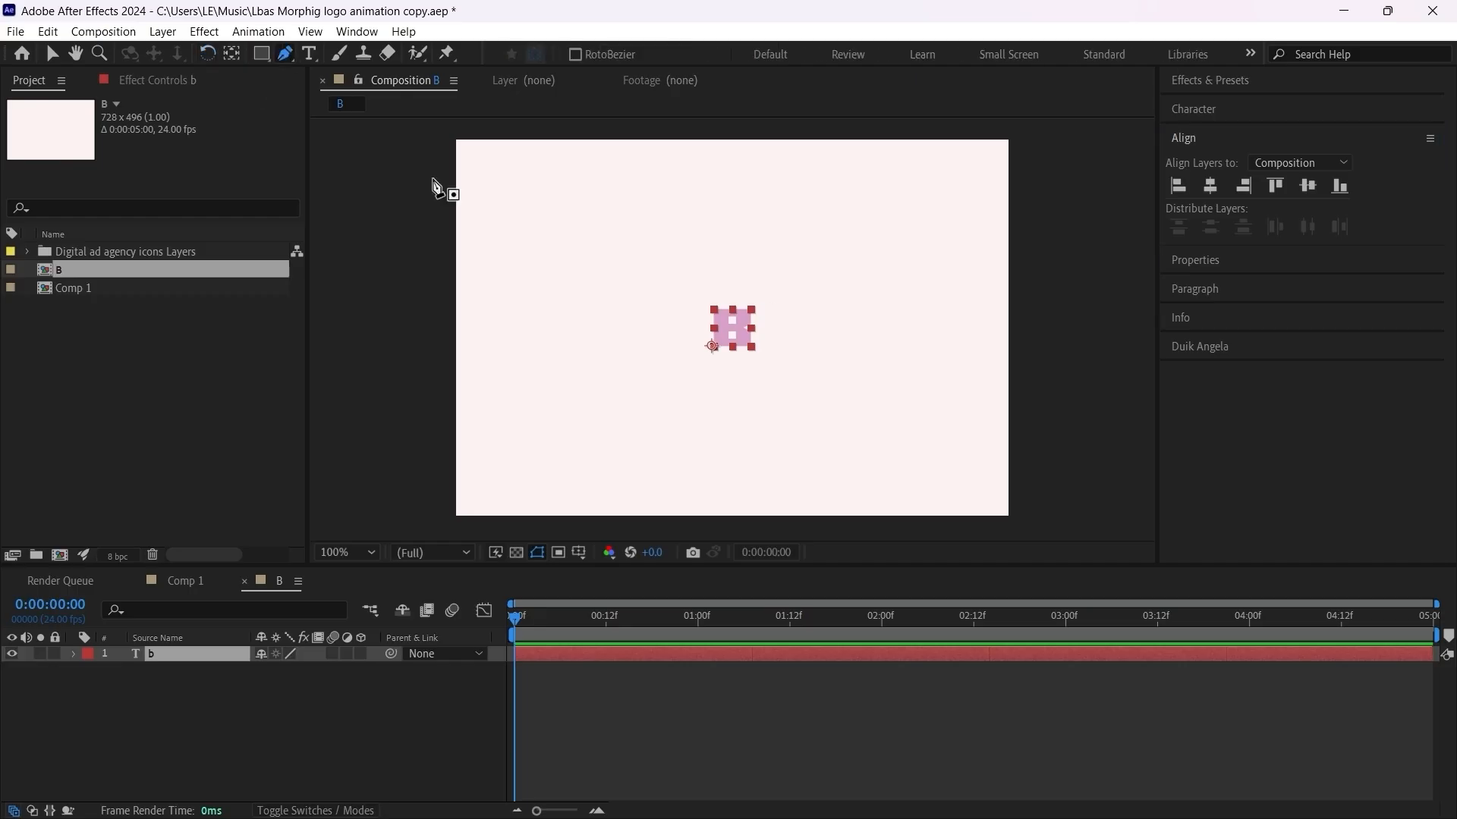
click(654, 751)
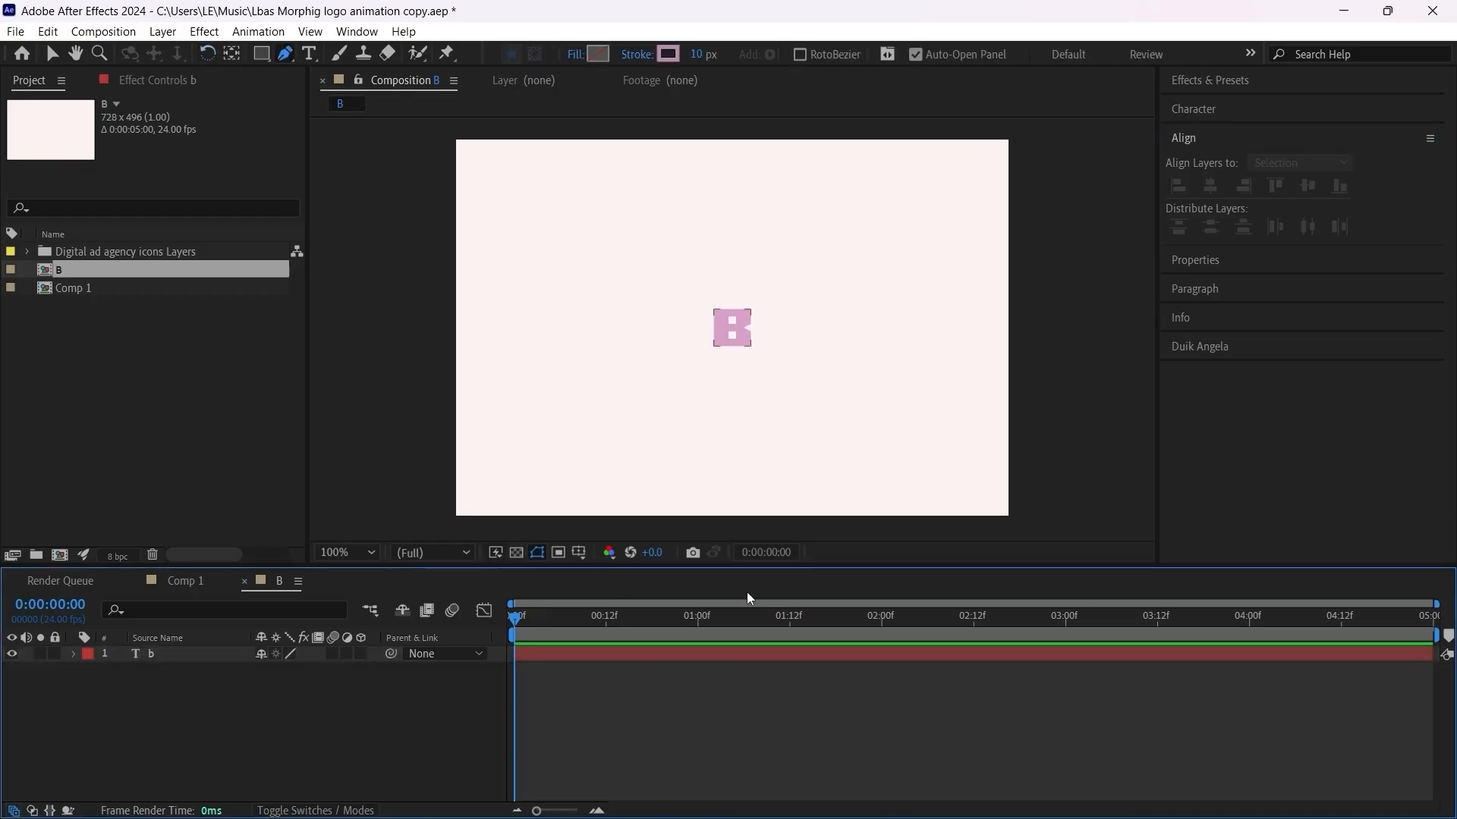
click(456, 332)
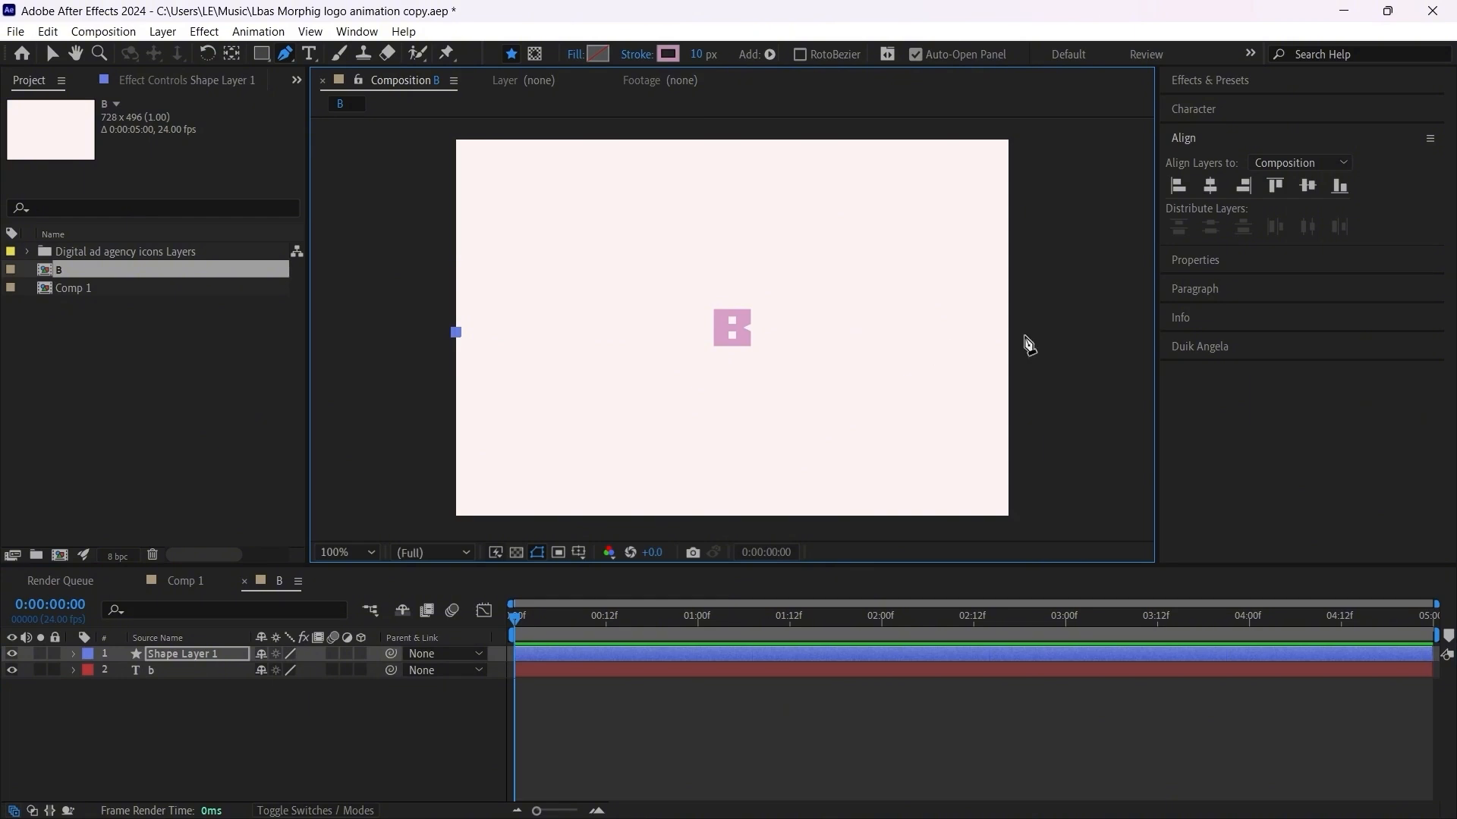
click(1008, 332)
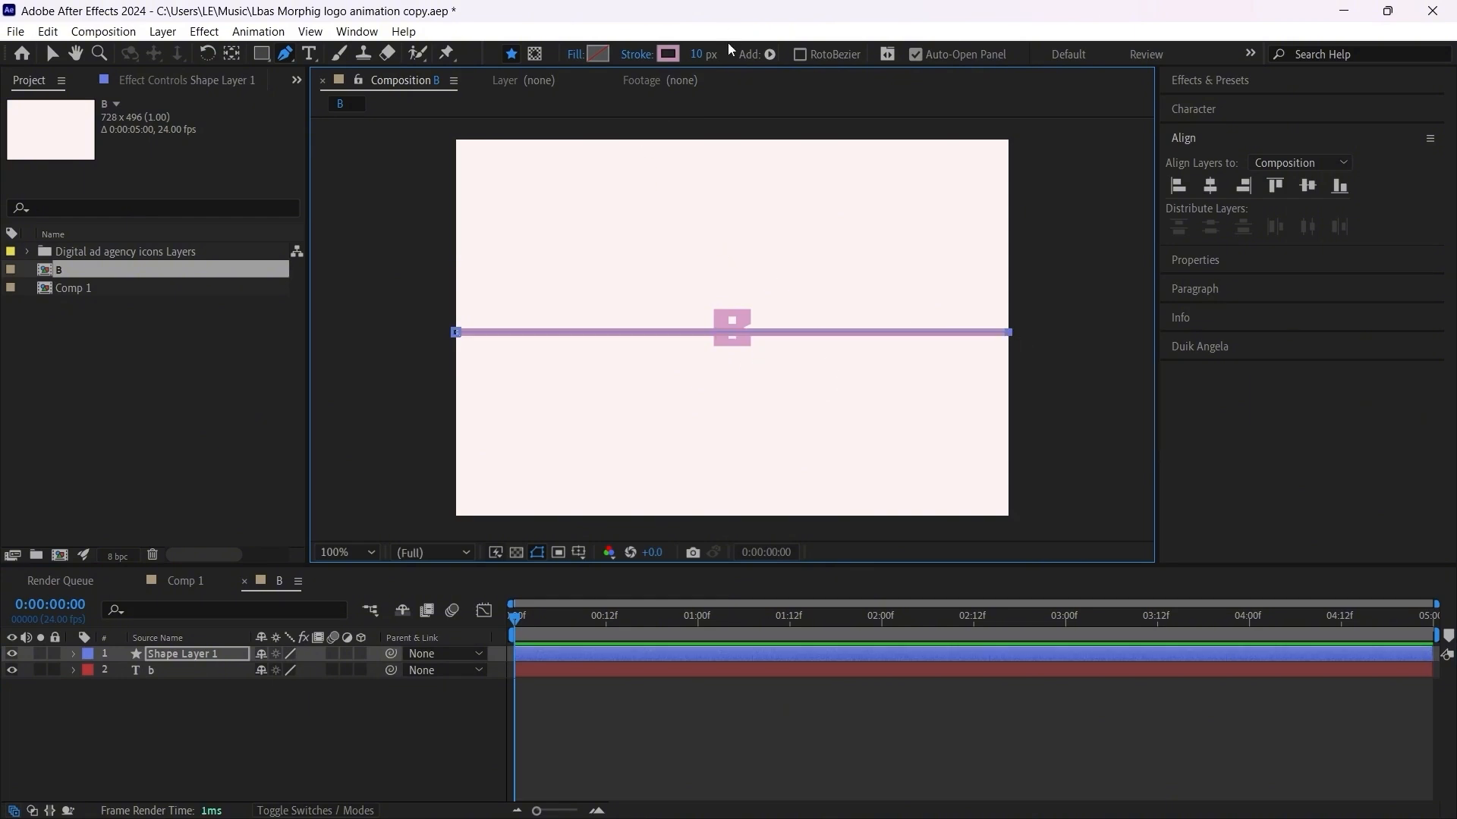
key(u)
key(u)
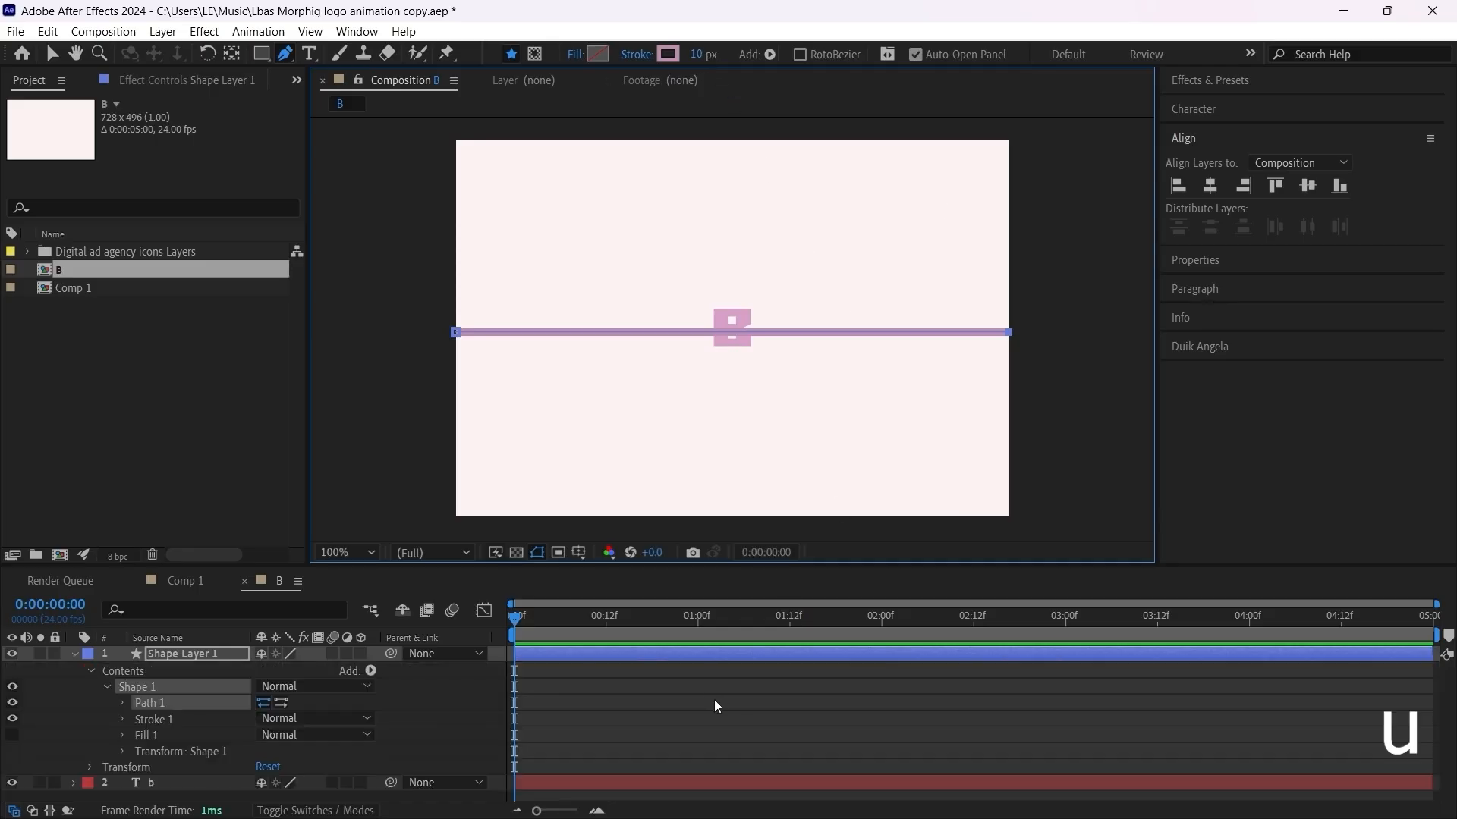
click(51, 55)
key(u)
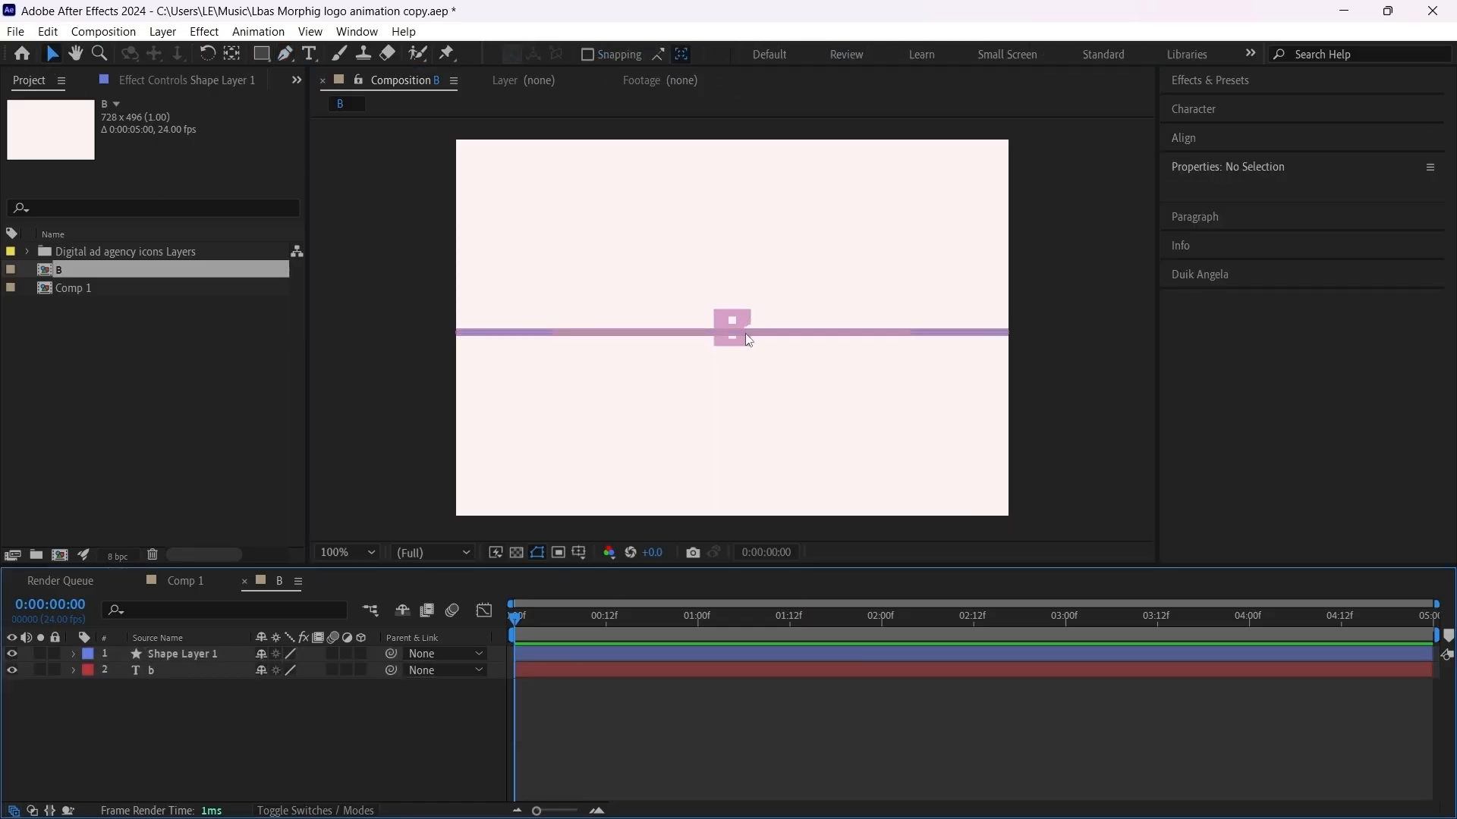
Step: Nudge the line's shape layer up to position 364, 243 so it runs through the middle of the letter B
click(775, 657)
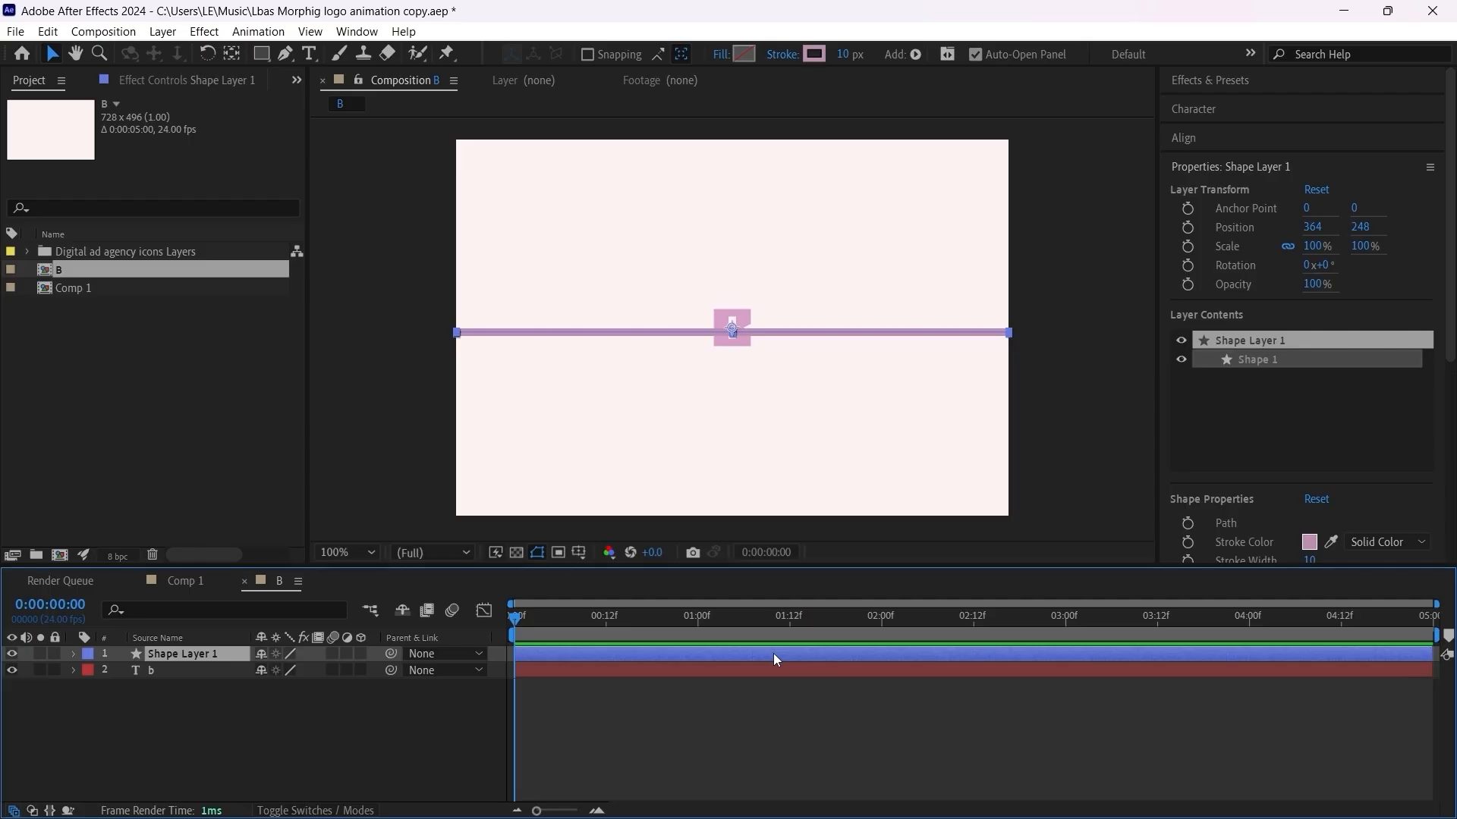
key(Up)
key(Up)
key(Up)
key(Up)
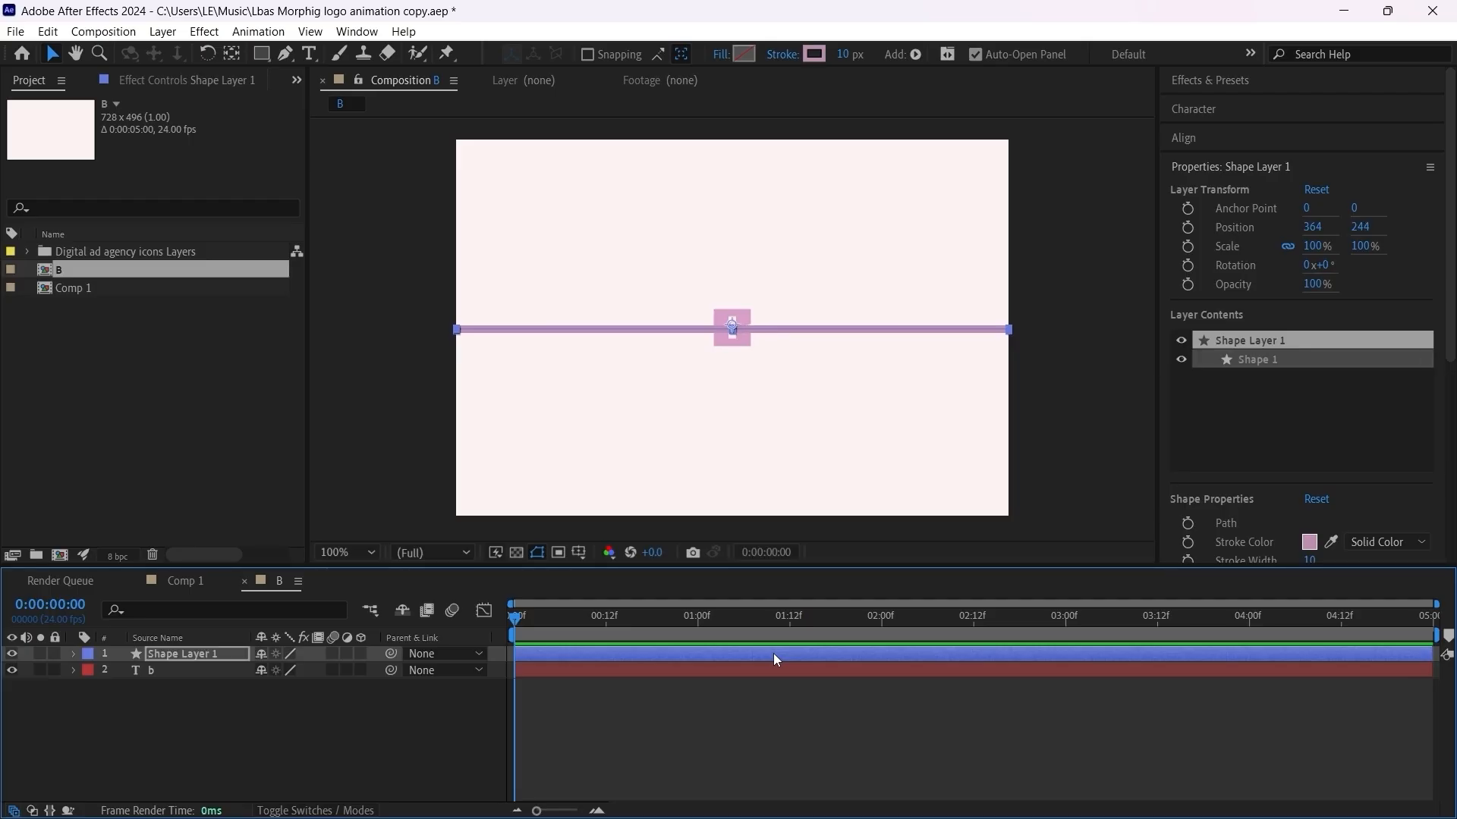
key(Up)
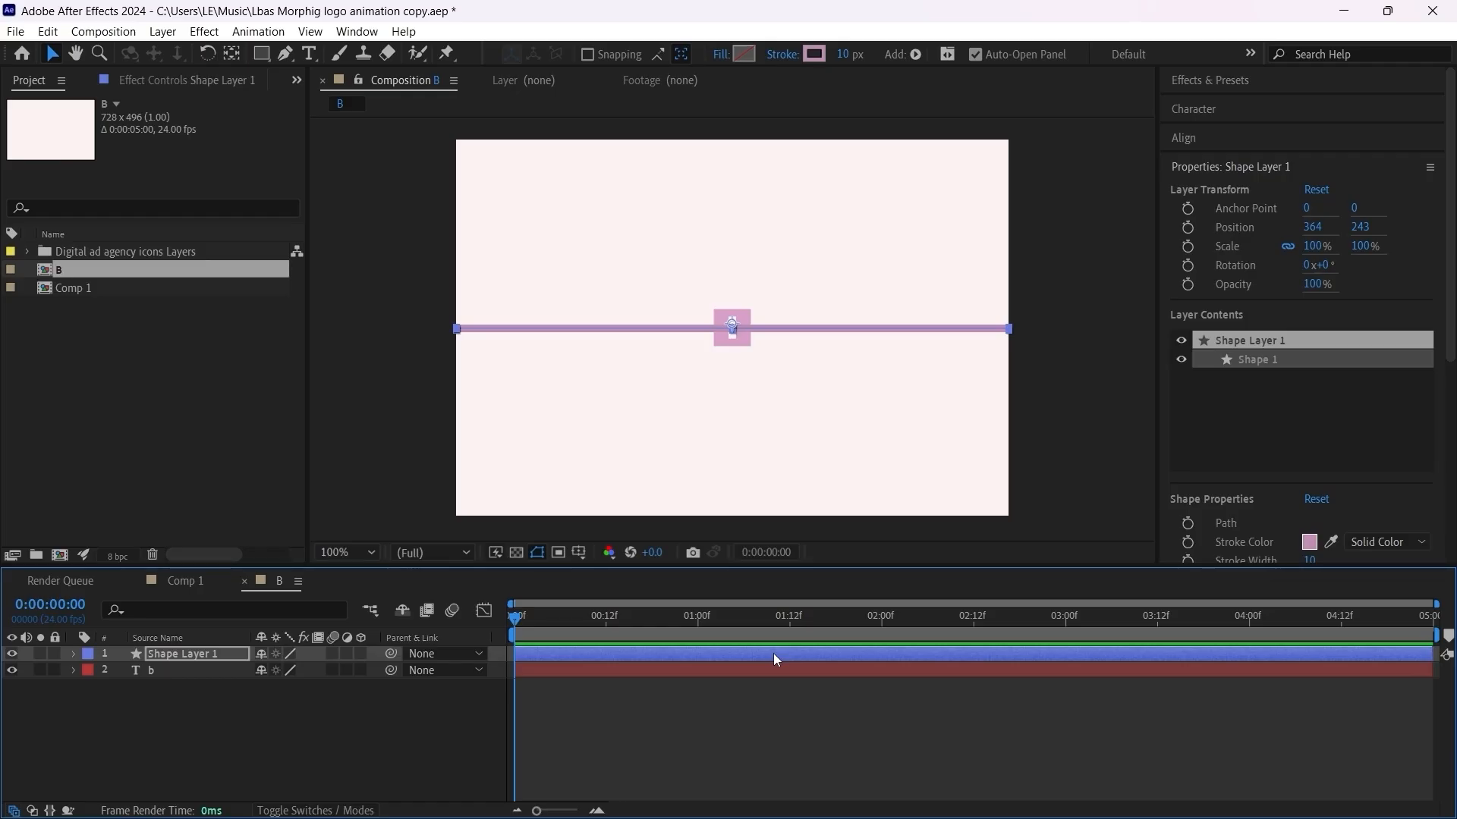
Step: Match the line's stroke color to the letter B by sampling its pink, D7A0C8
click(844, 637)
click(830, 652)
key(.)
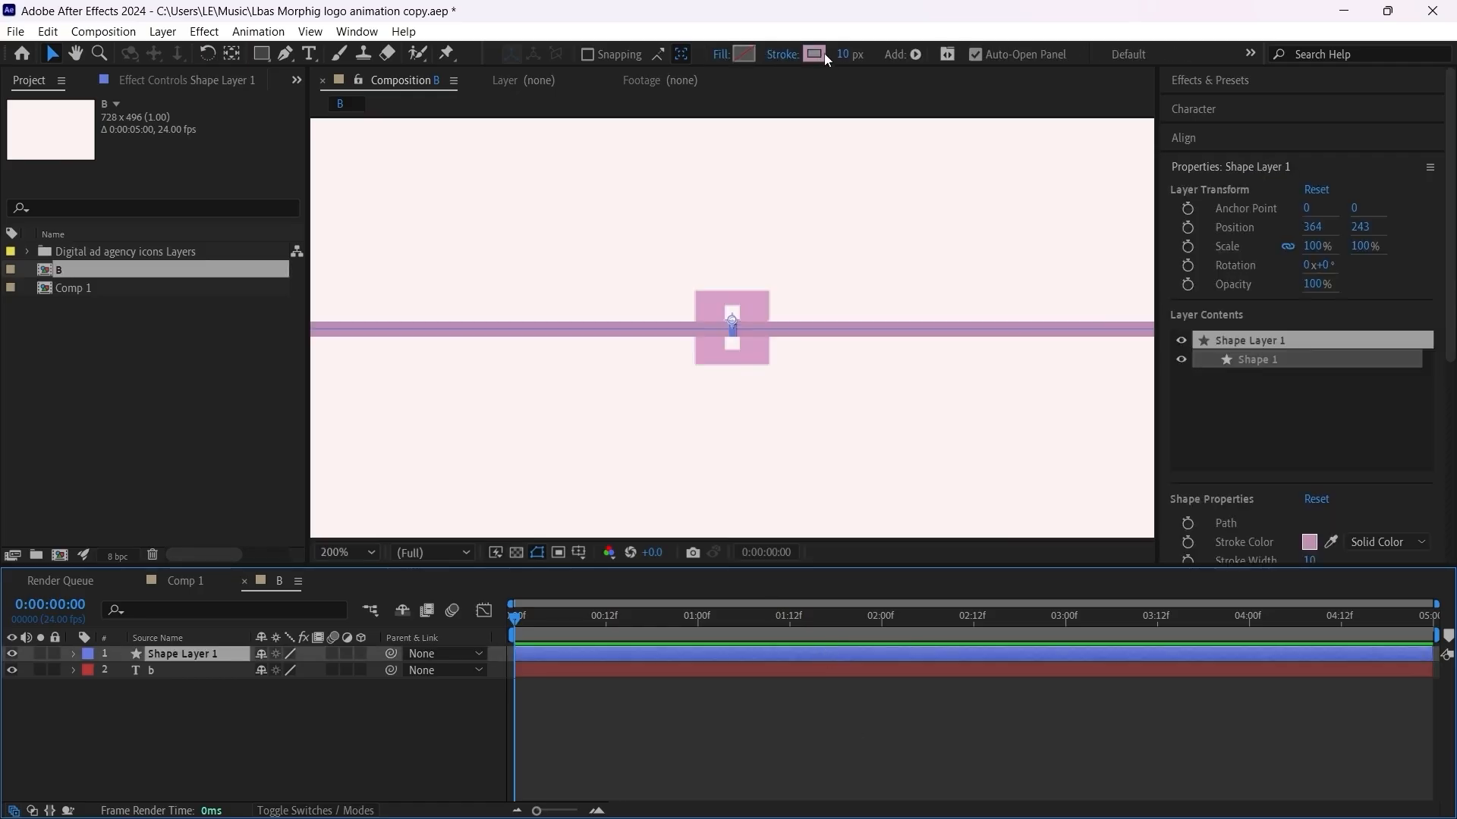
click(824, 57)
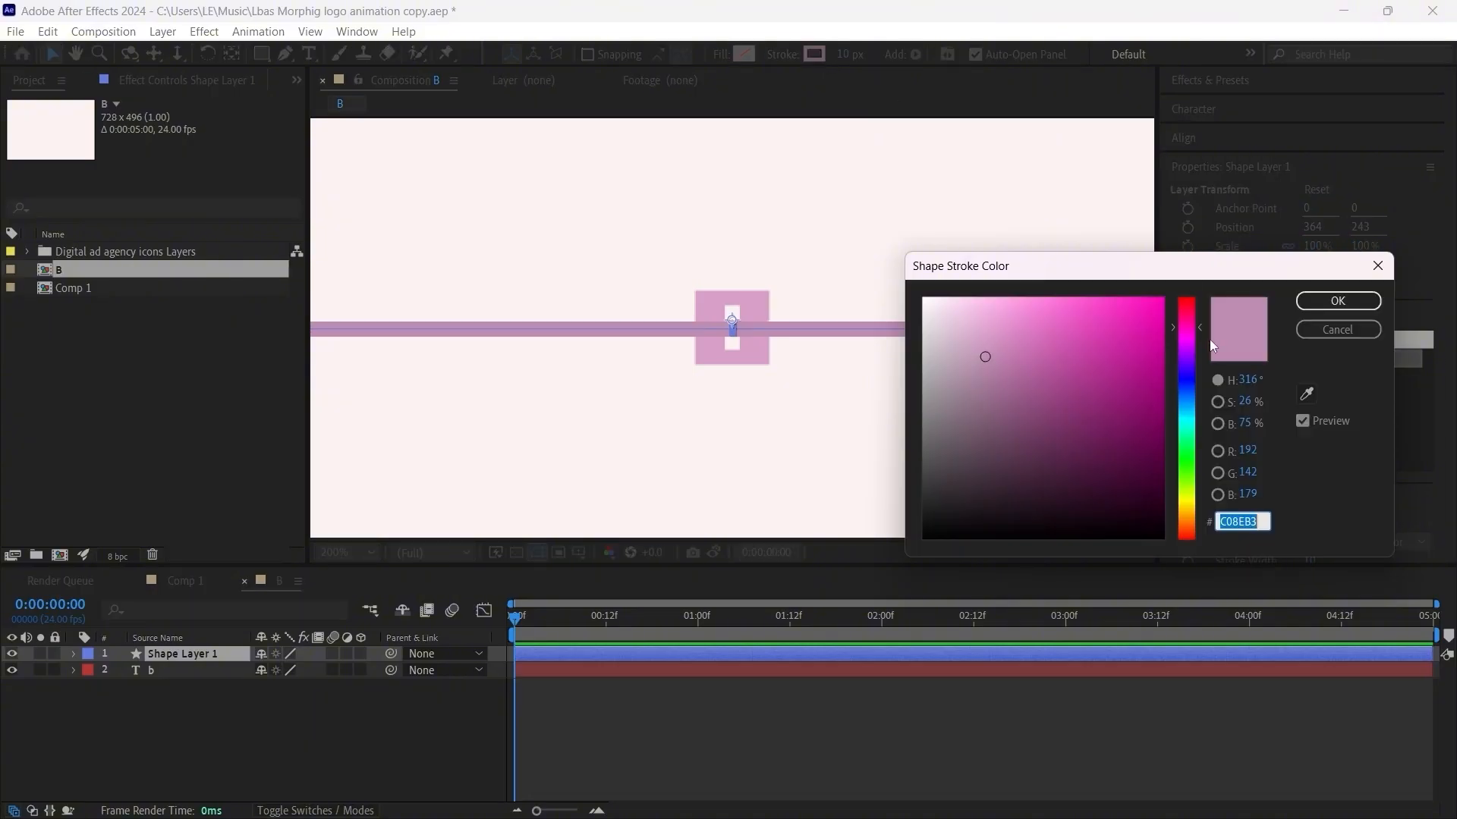
click(1305, 395)
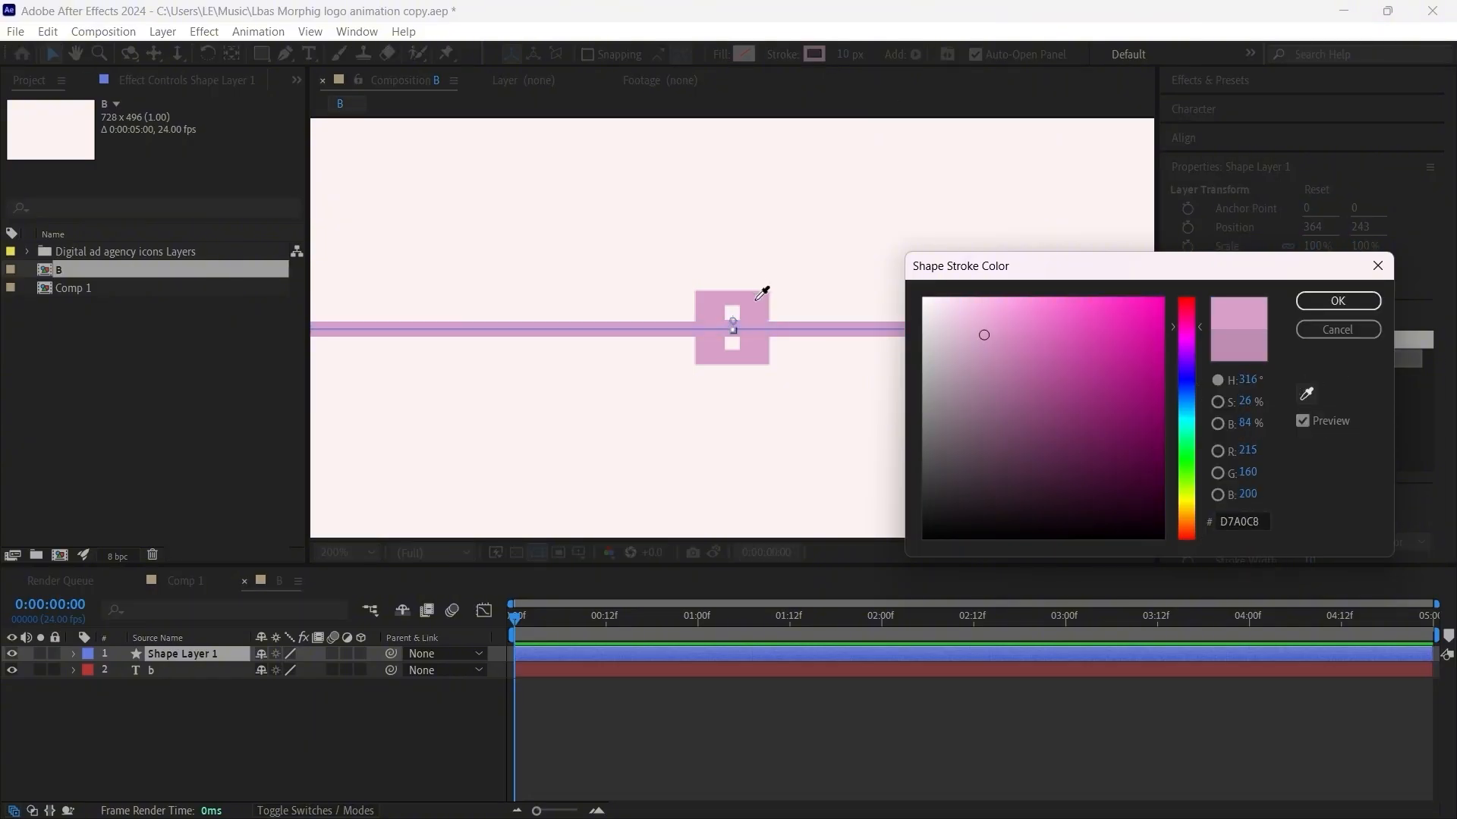
click(757, 300)
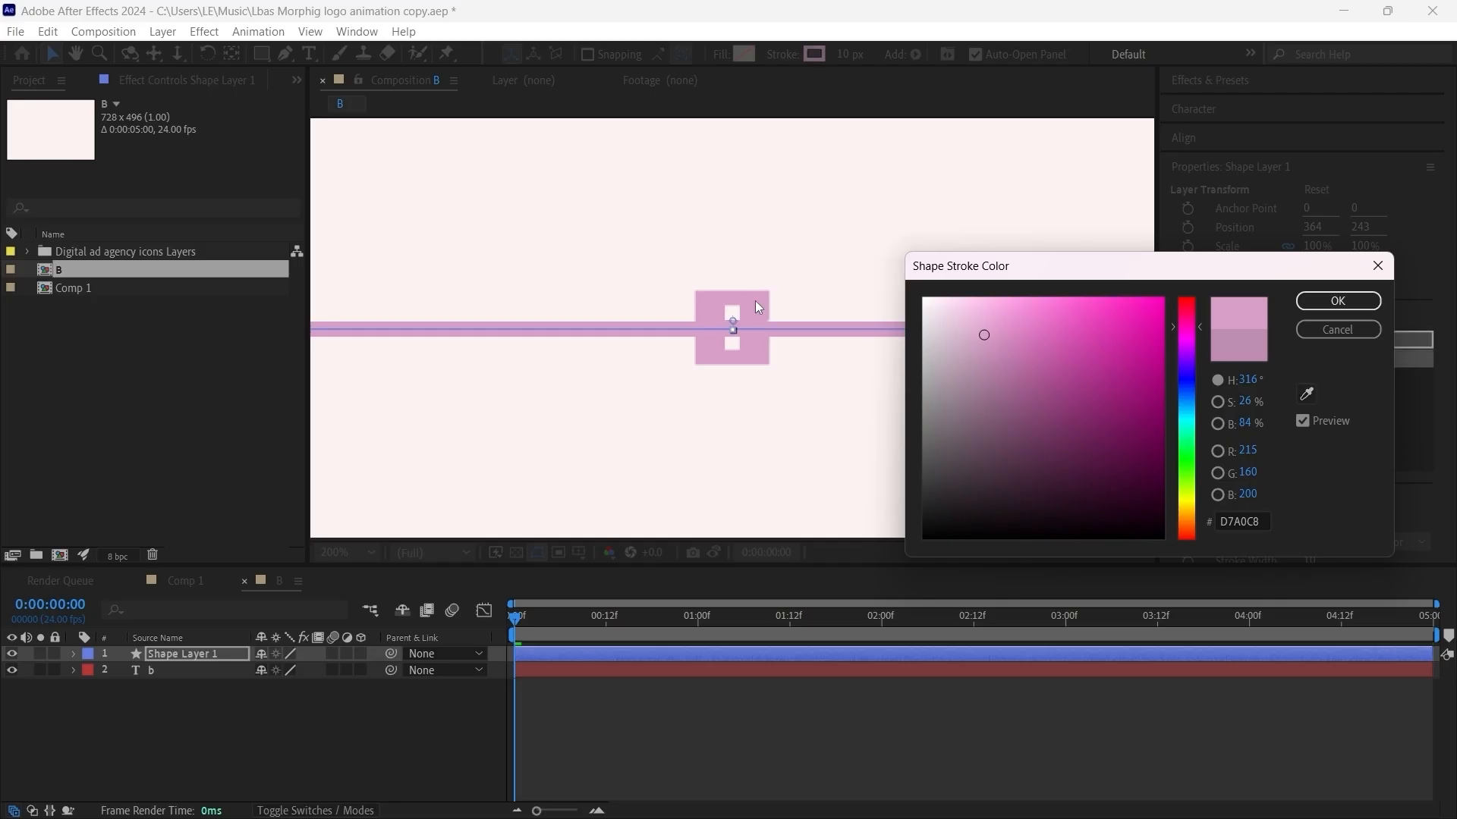
click(1358, 303)
key(comma)
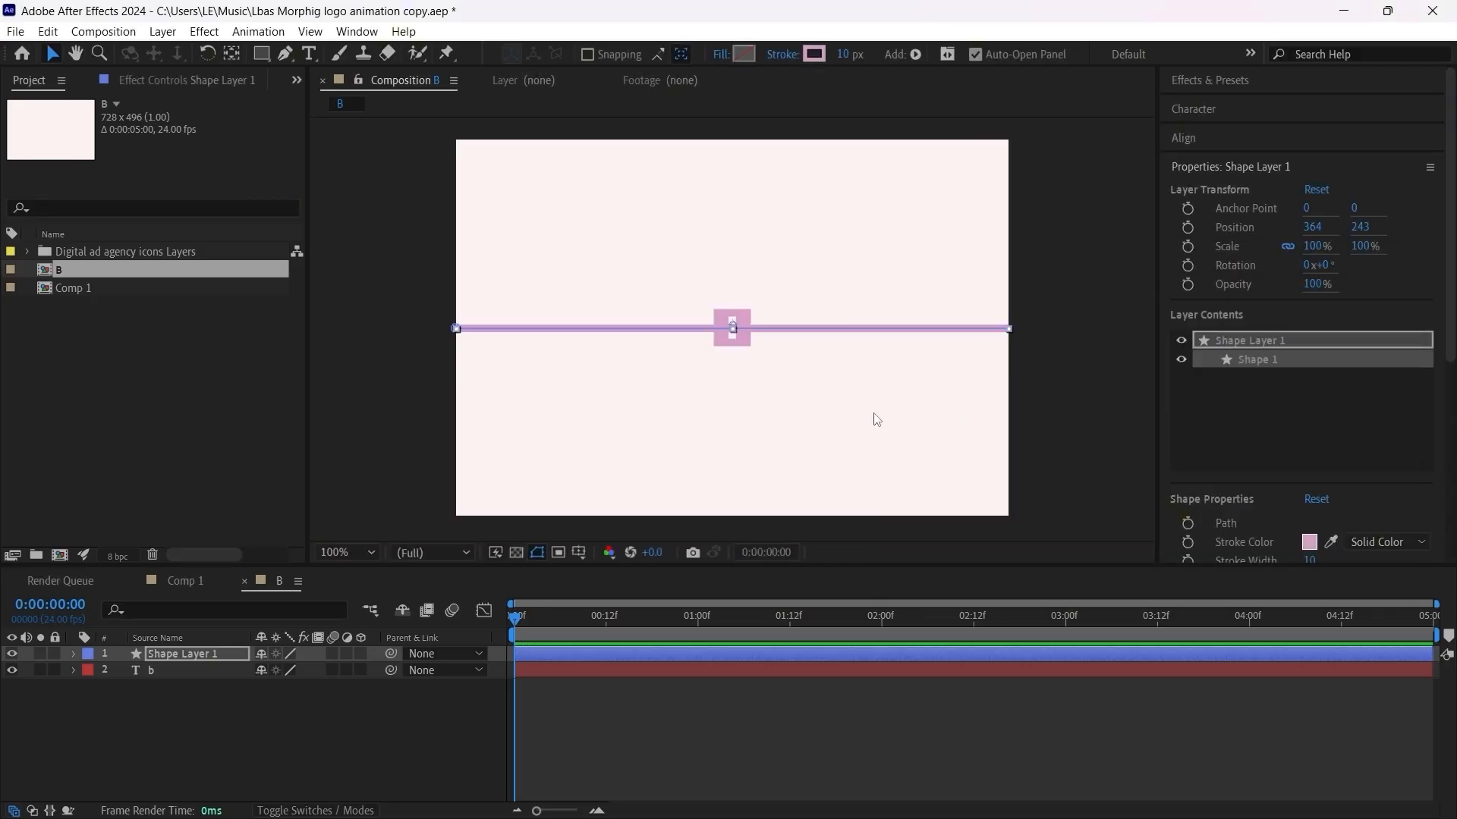
Step: Search the effects for CC Cylinder and apply it to the line's shape layer
click(726, 762)
click(745, 651)
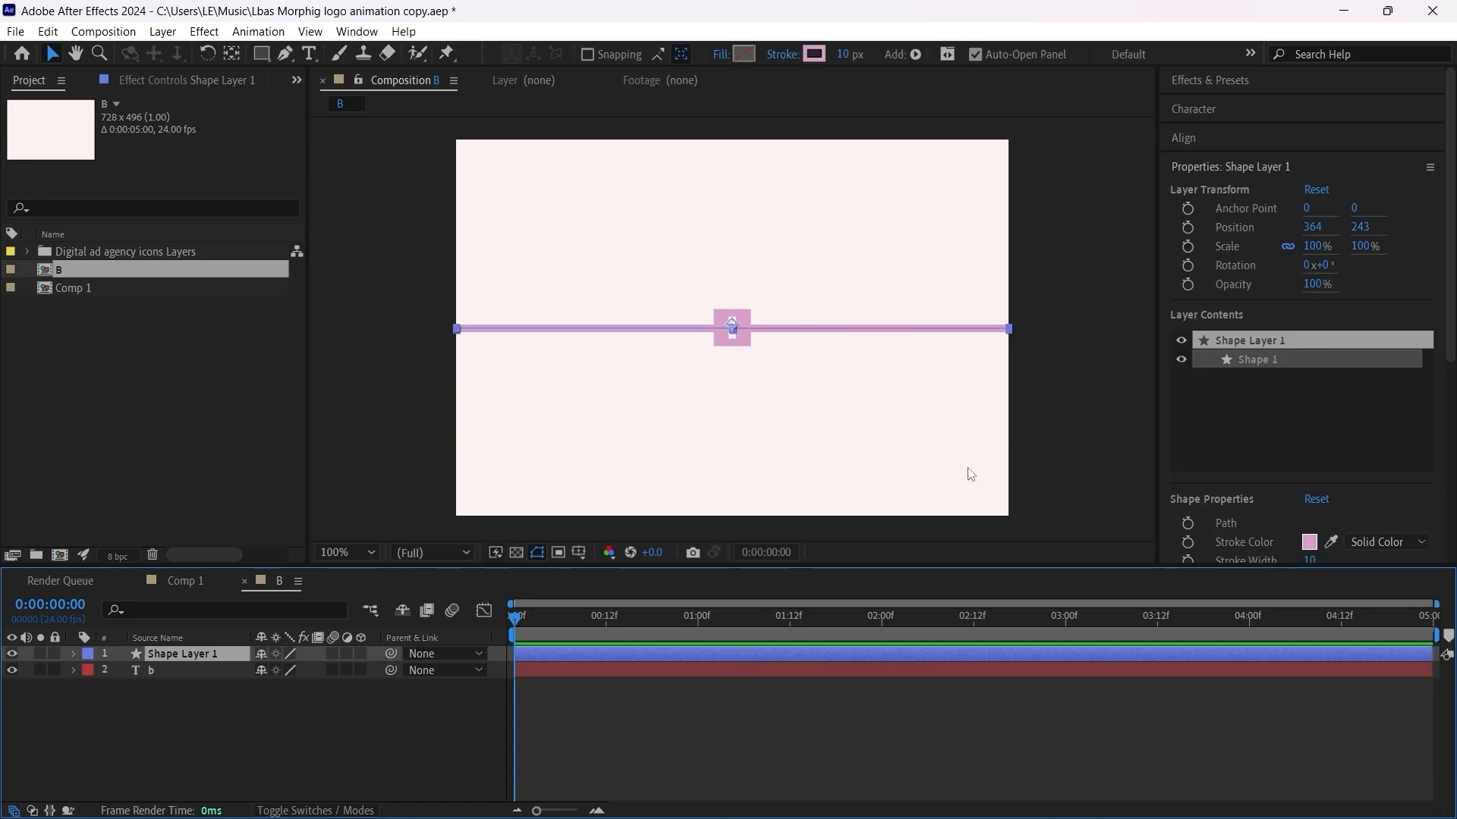
click(1248, 79)
click(1238, 104)
click(1238, 104)
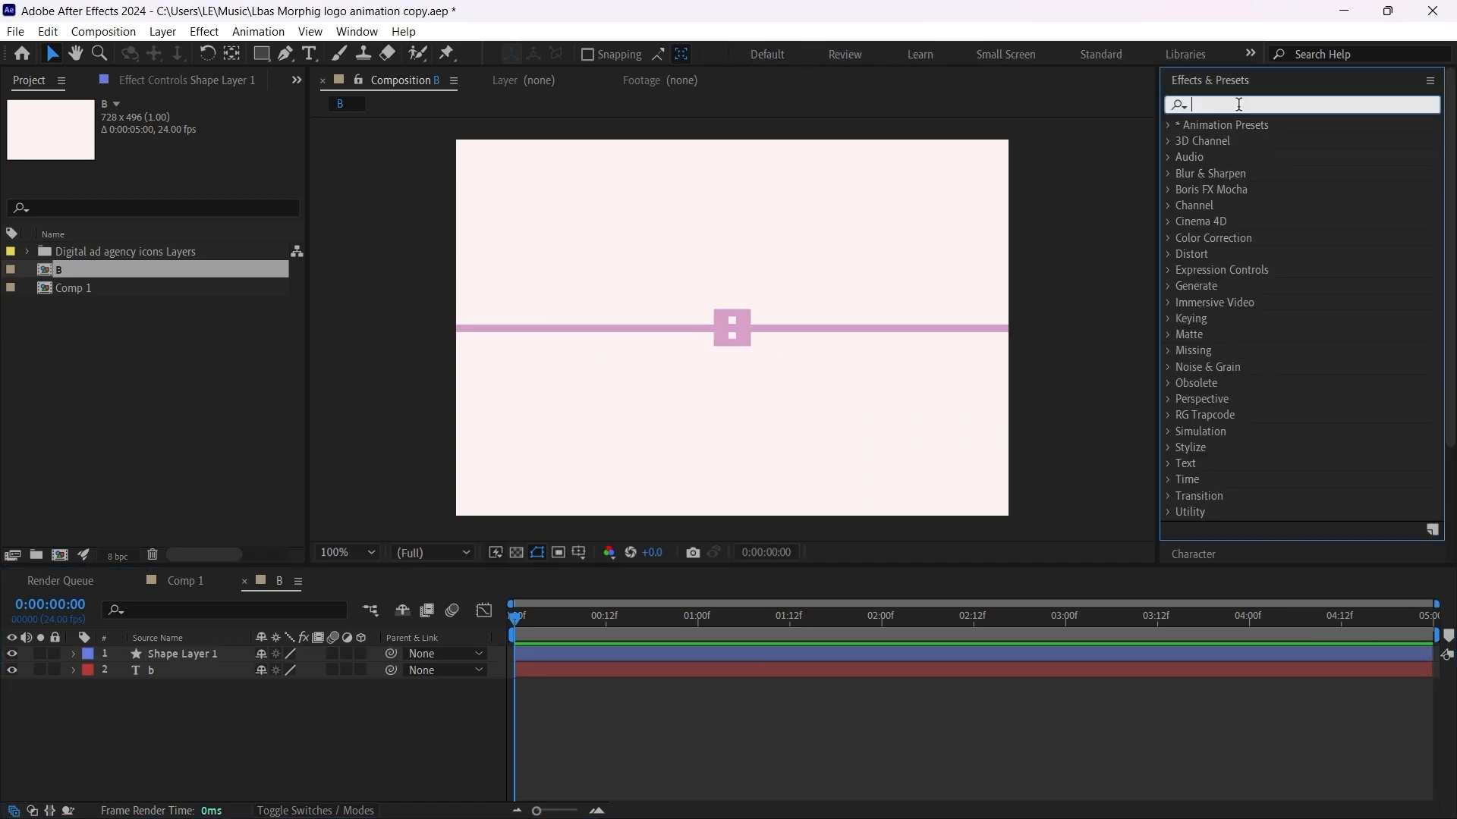
text(cc)
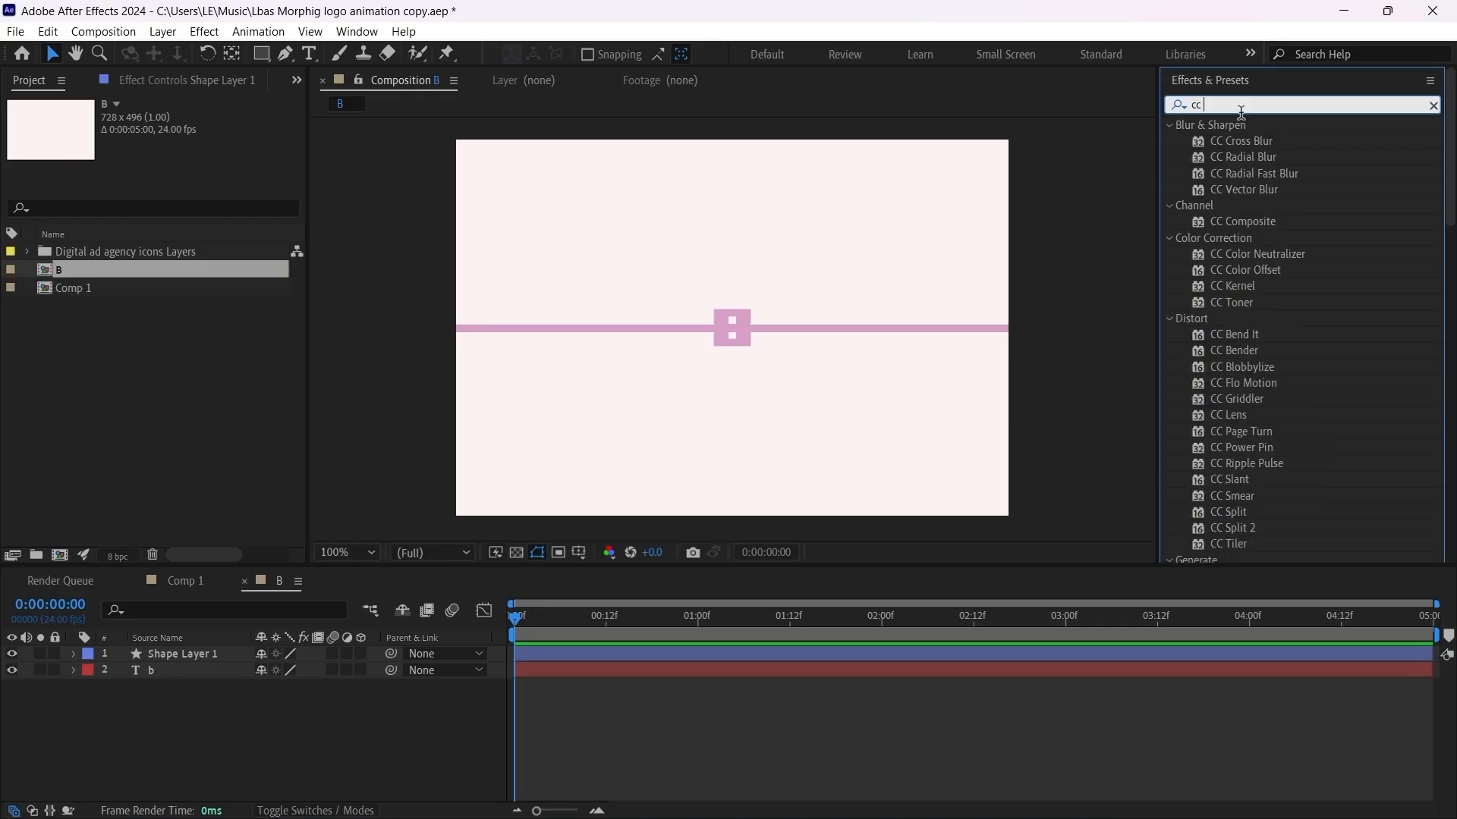
text( cy)
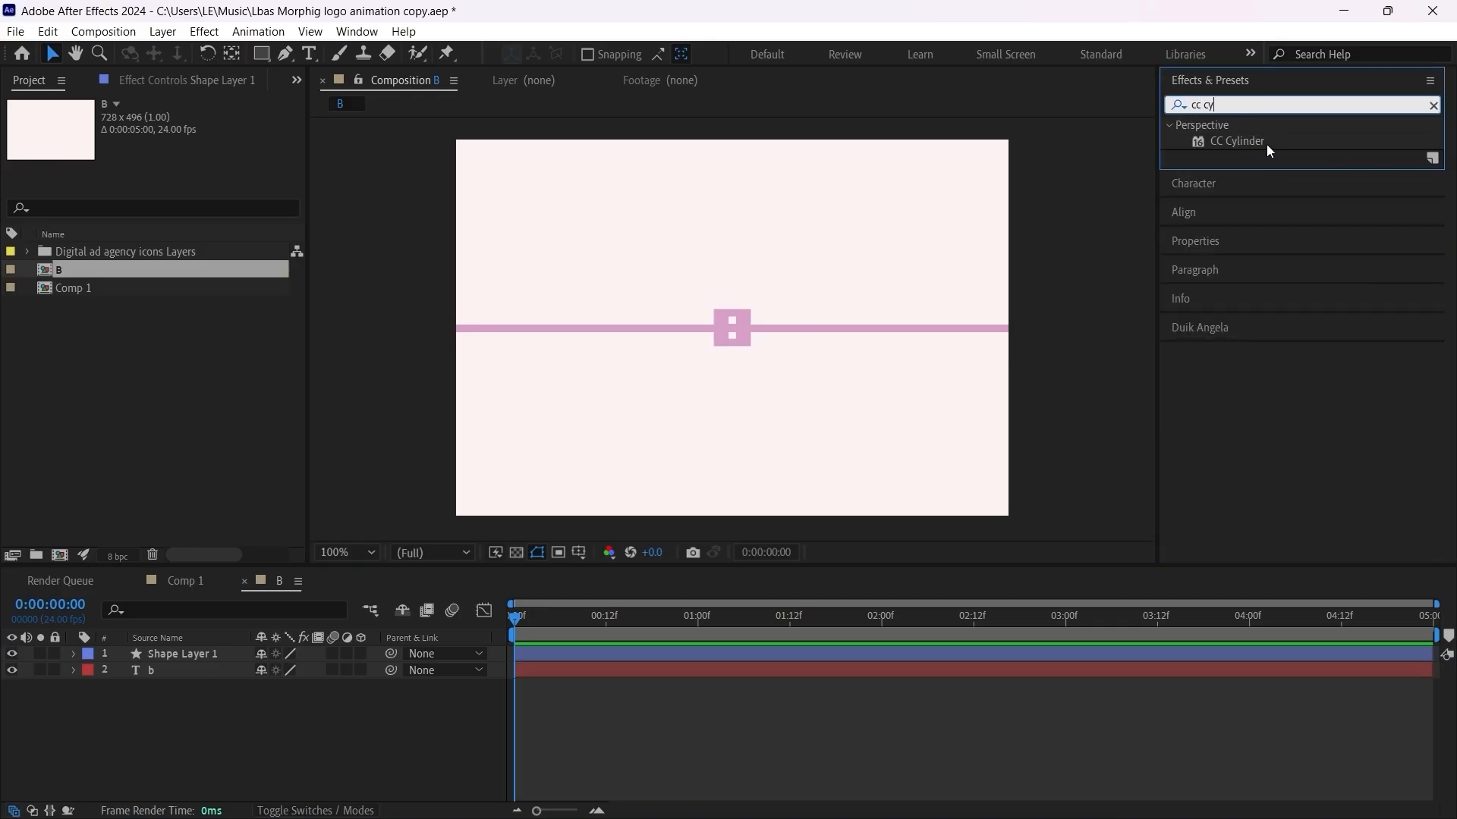
drag(1267, 145, 715, 643)
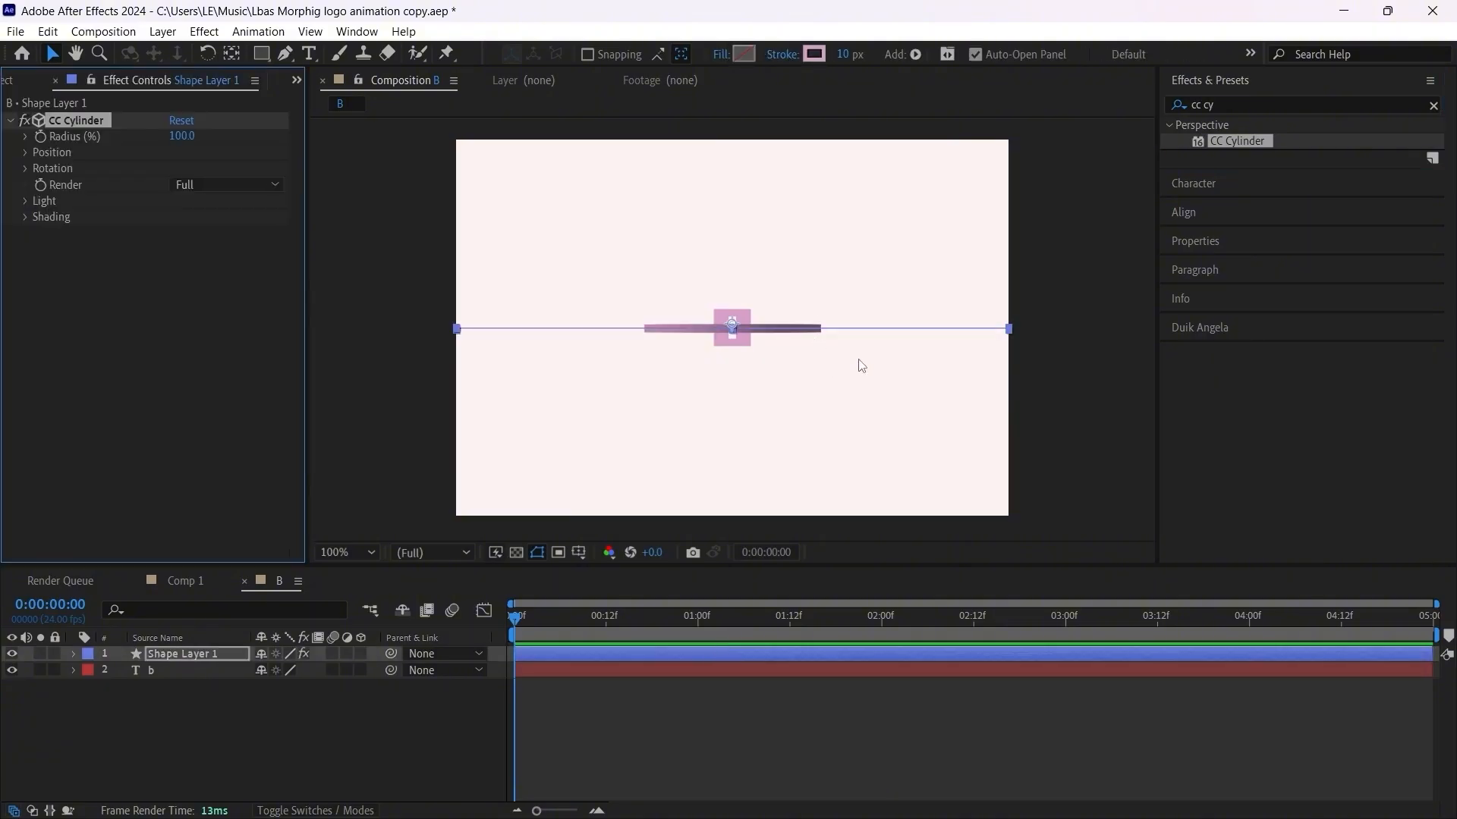
Step: Raise the right end point of the line's path slightly with the Pen tool so the path slopes upward
click(286, 53)
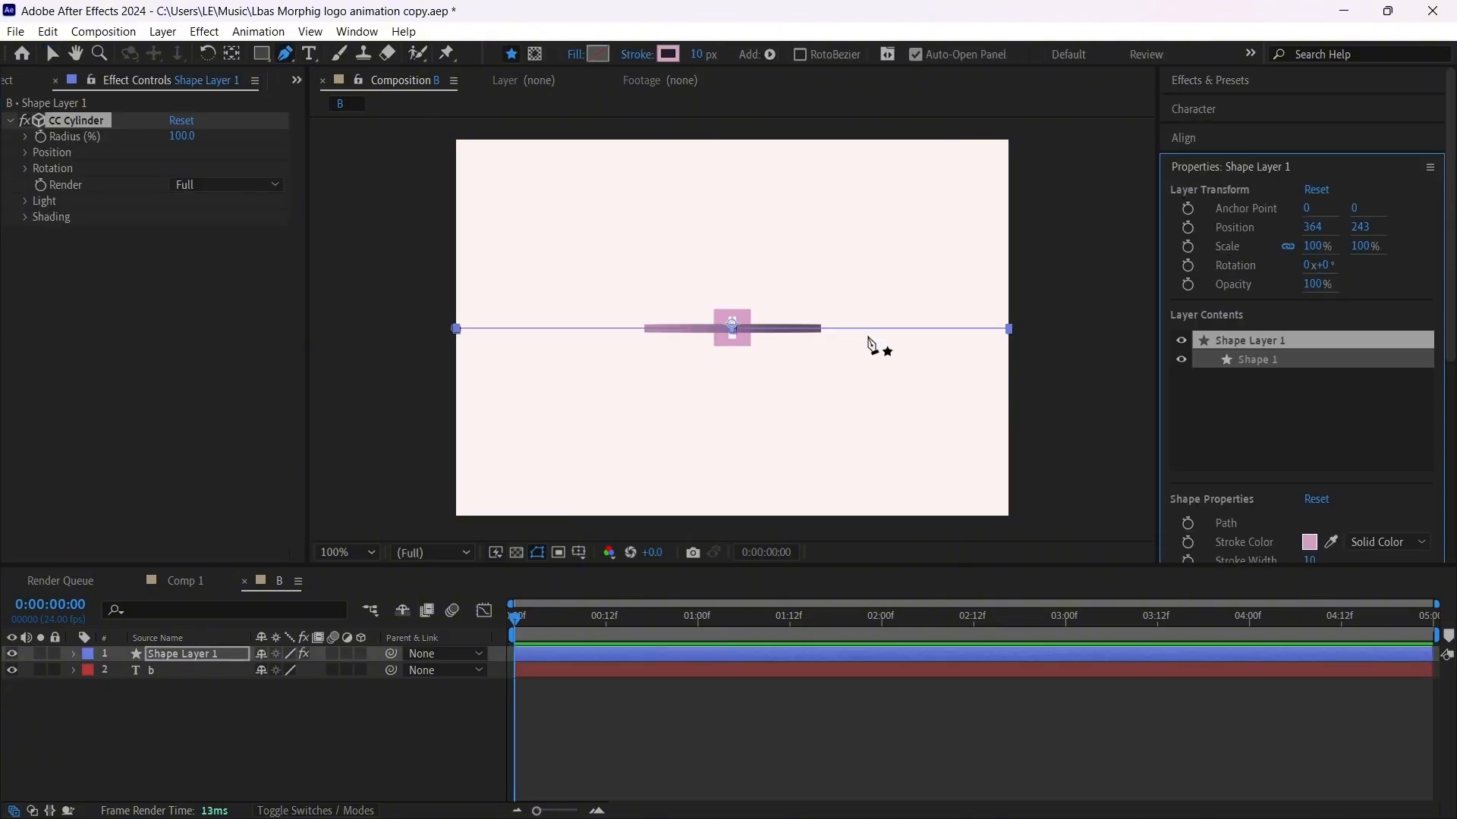
scroll(782, 356, up, 1)
scroll(781, 356, down, 1)
scroll(781, 356, up, 1)
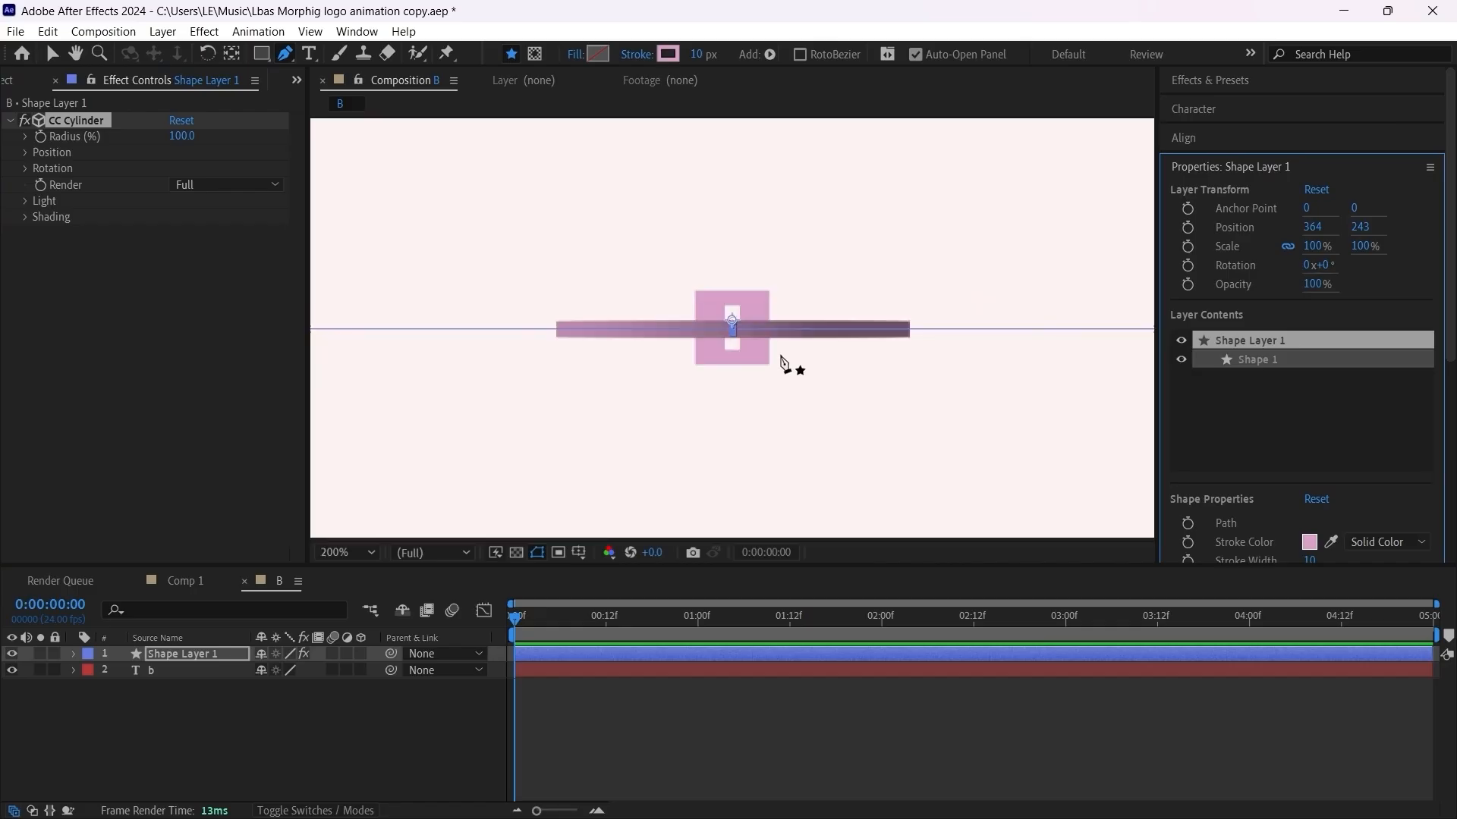
scroll(781, 357, down, 1)
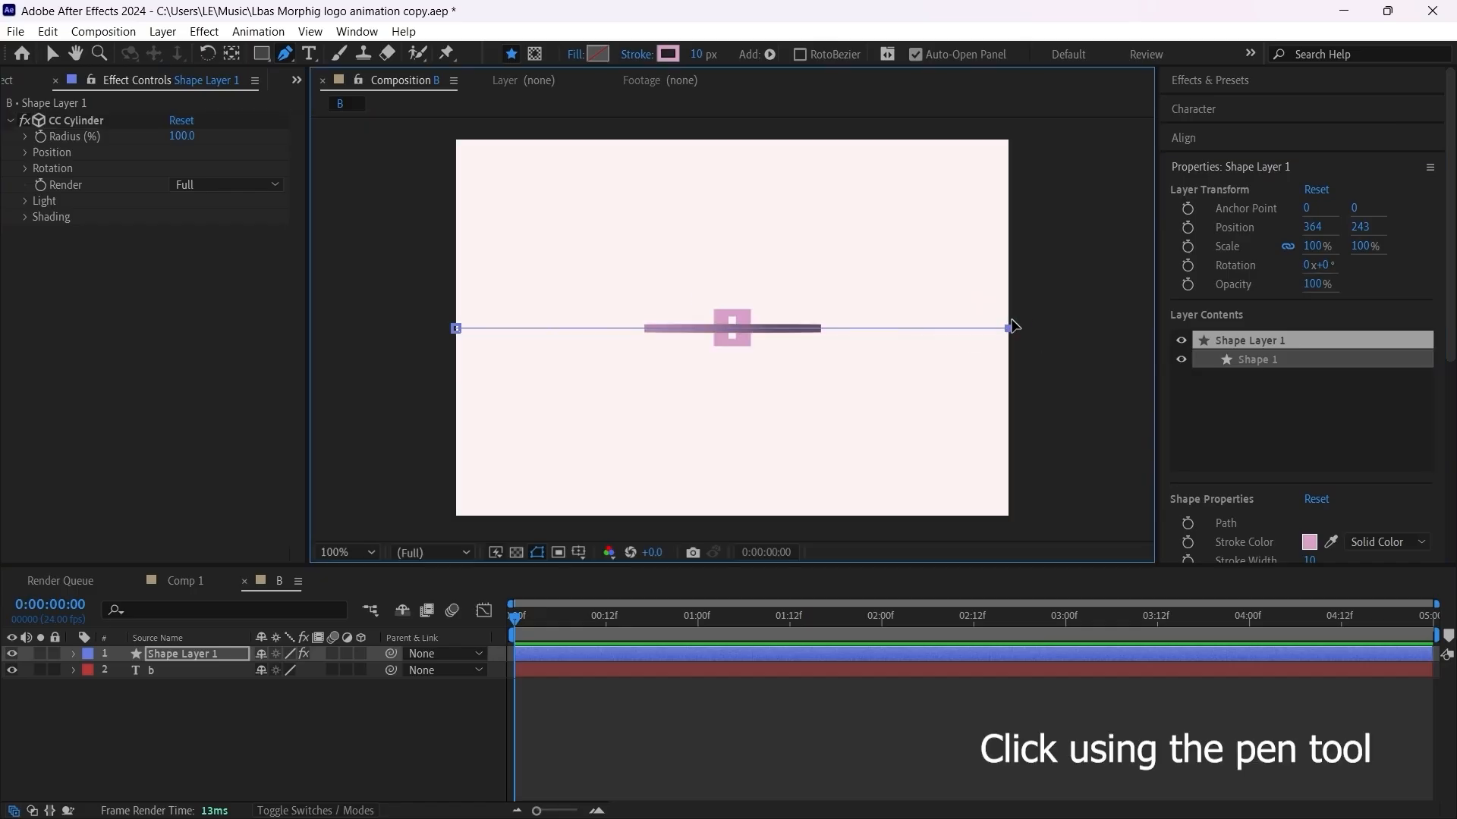
drag(1009, 330, 1014, 298)
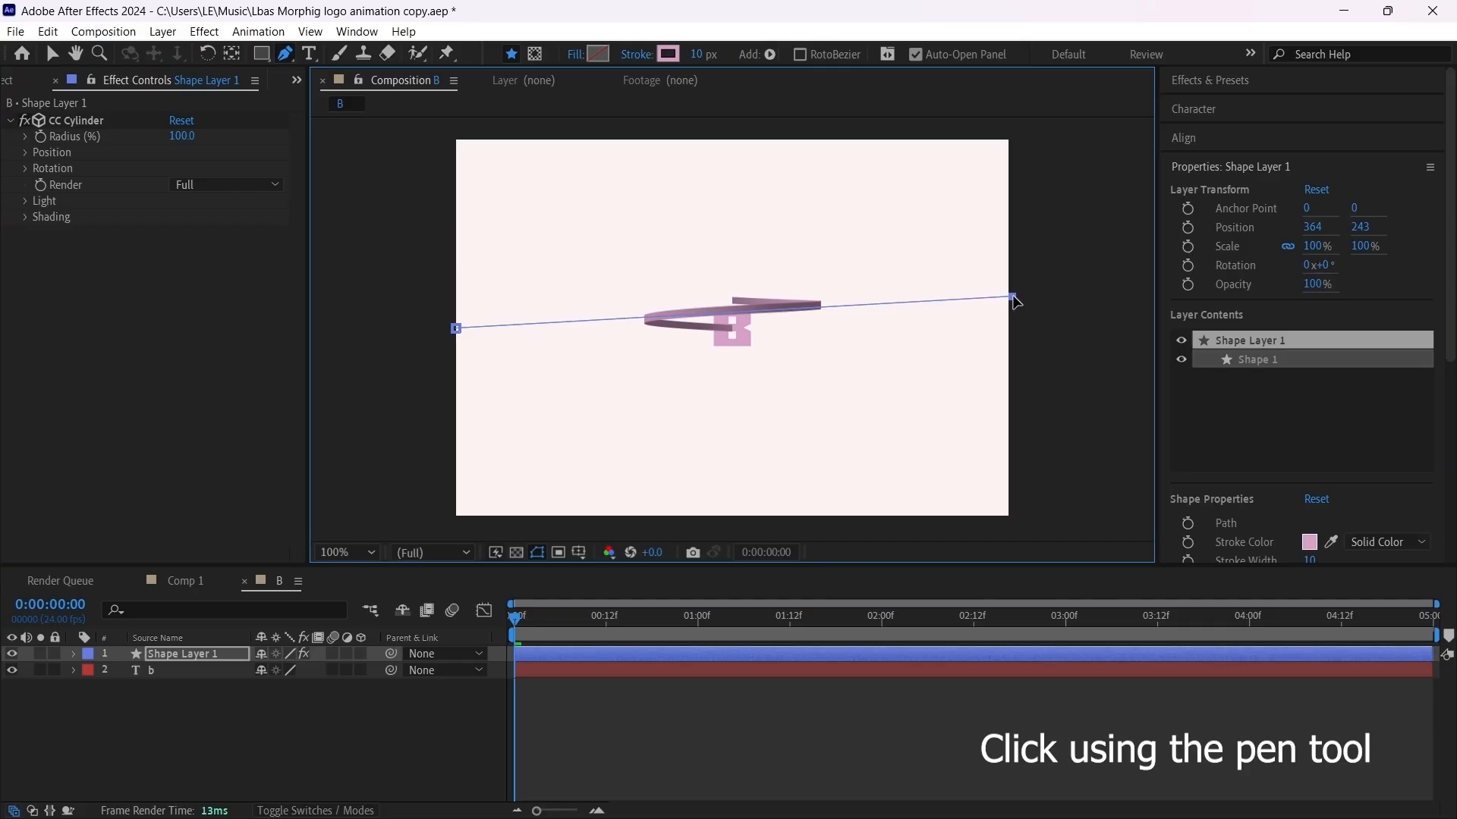
Step: Add a point at the middle of the line's path and tilt its handles to give it a gentle S-curve
scroll(741, 316, up, 1)
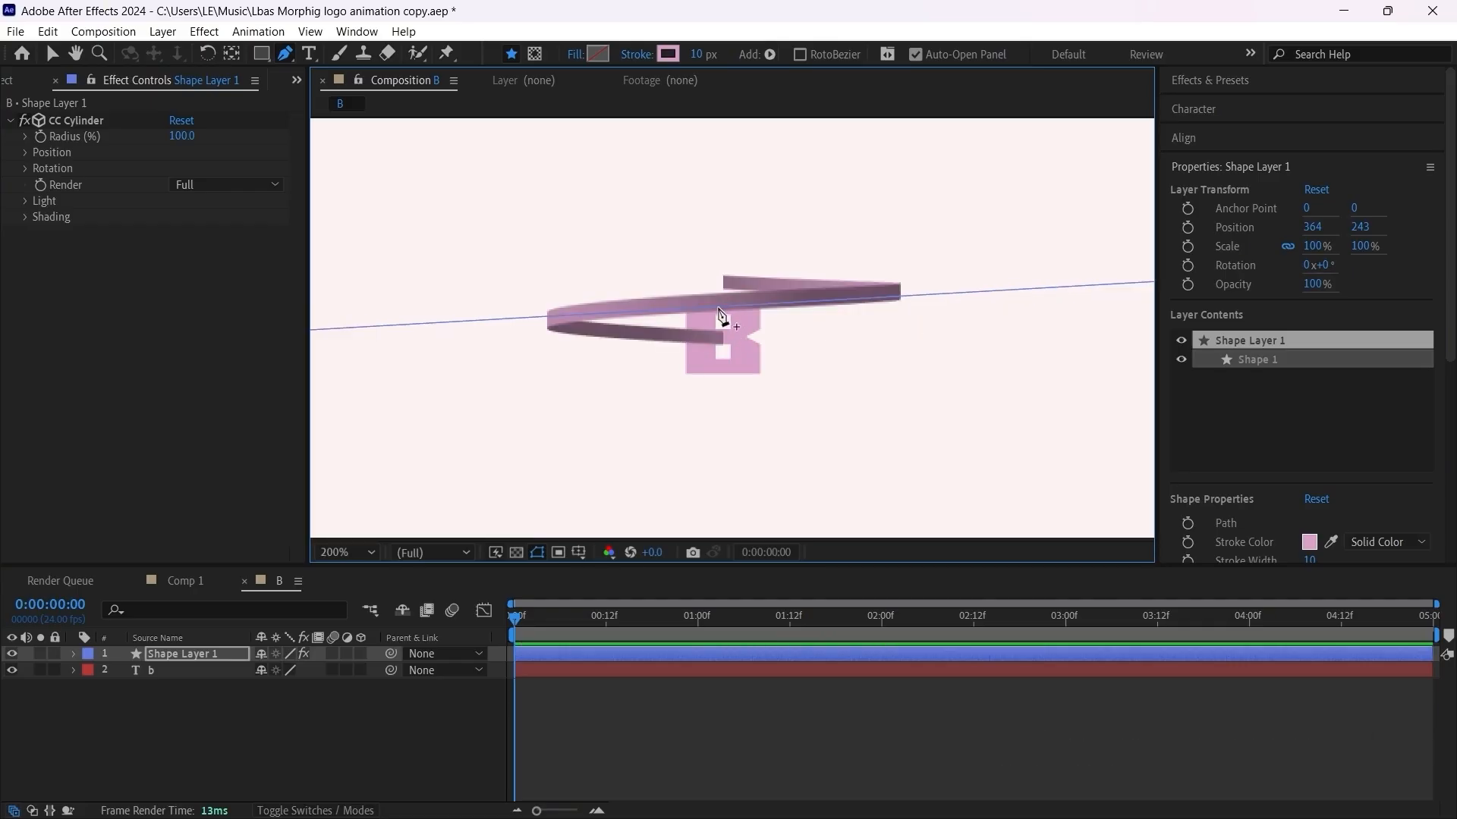
click(719, 308)
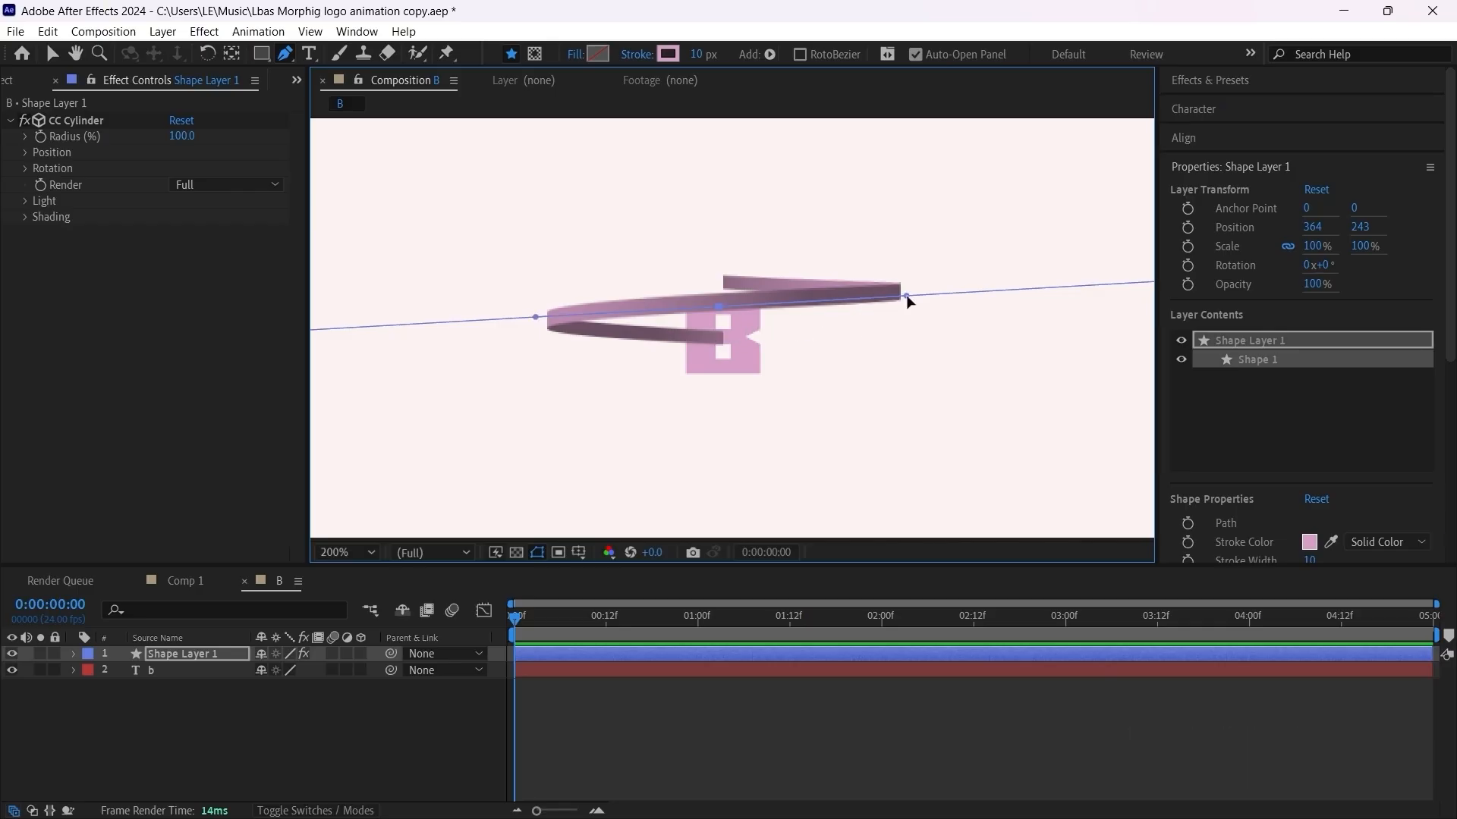
drag(907, 297, 921, 281)
key(comma)
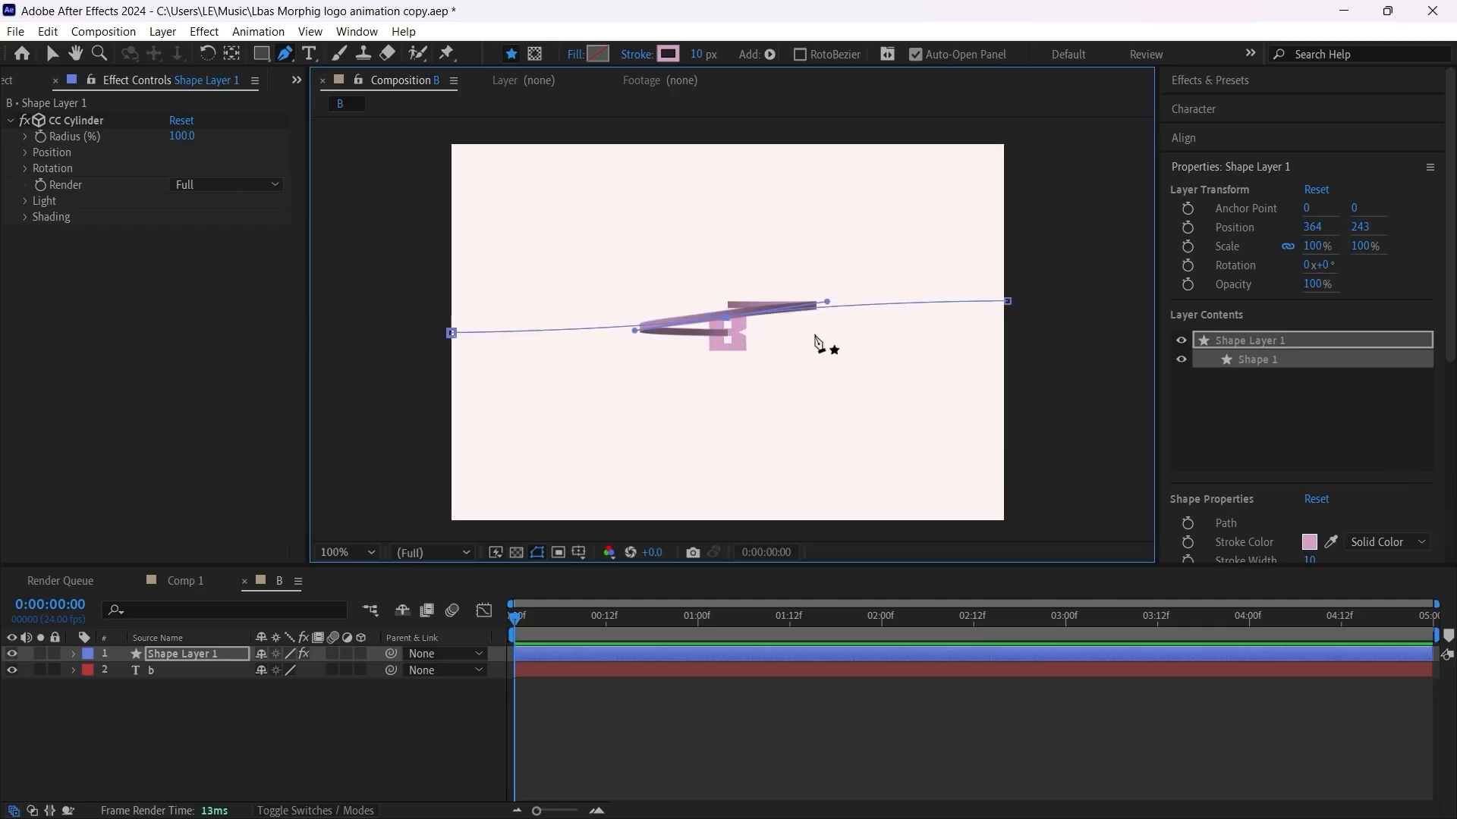
Step: Lower the left end point and the middle point of the path so the ribbon wraps around the letter B
drag(451, 332, 451, 349)
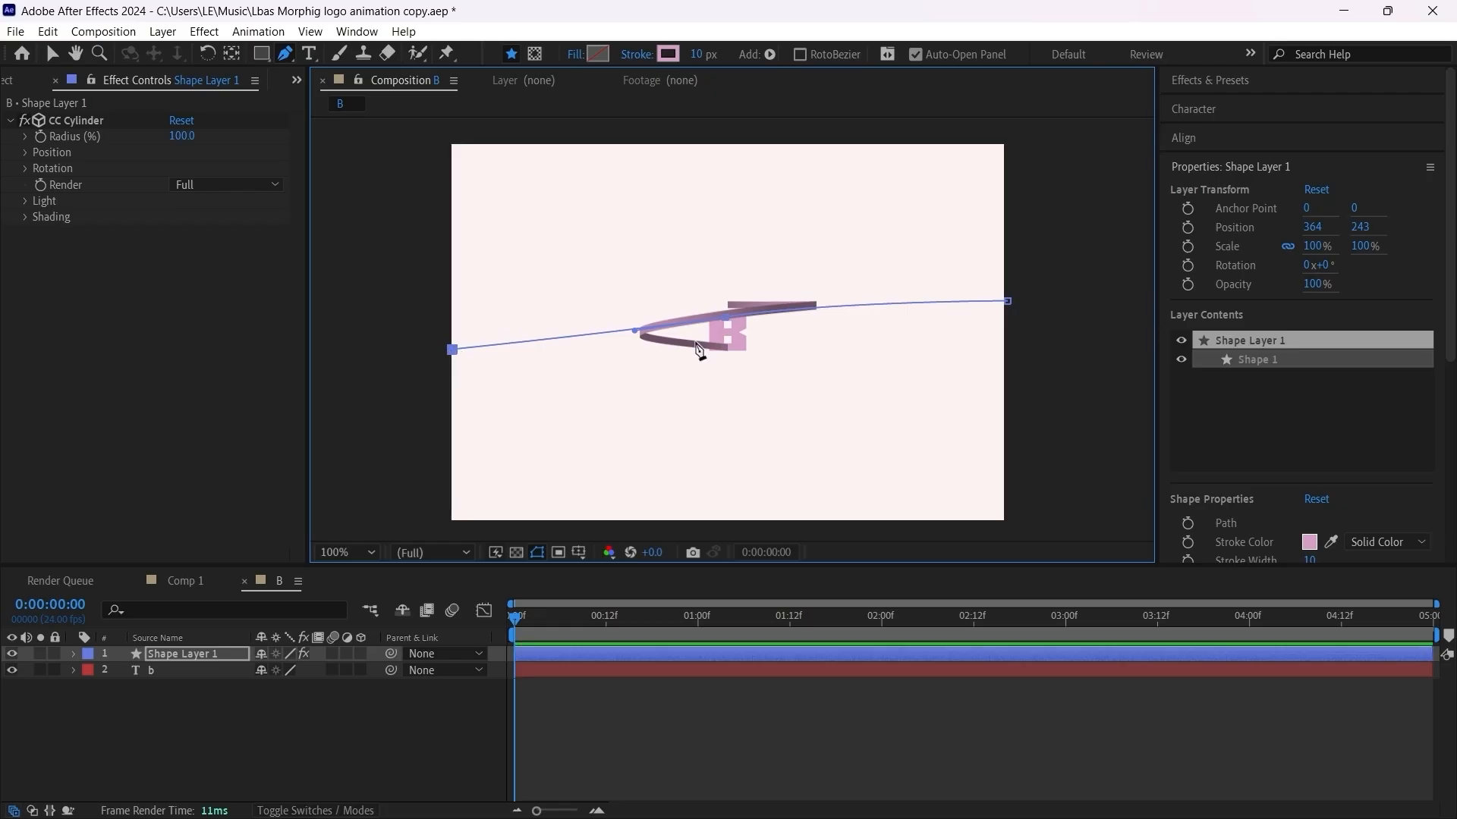
drag(727, 317, 726, 326)
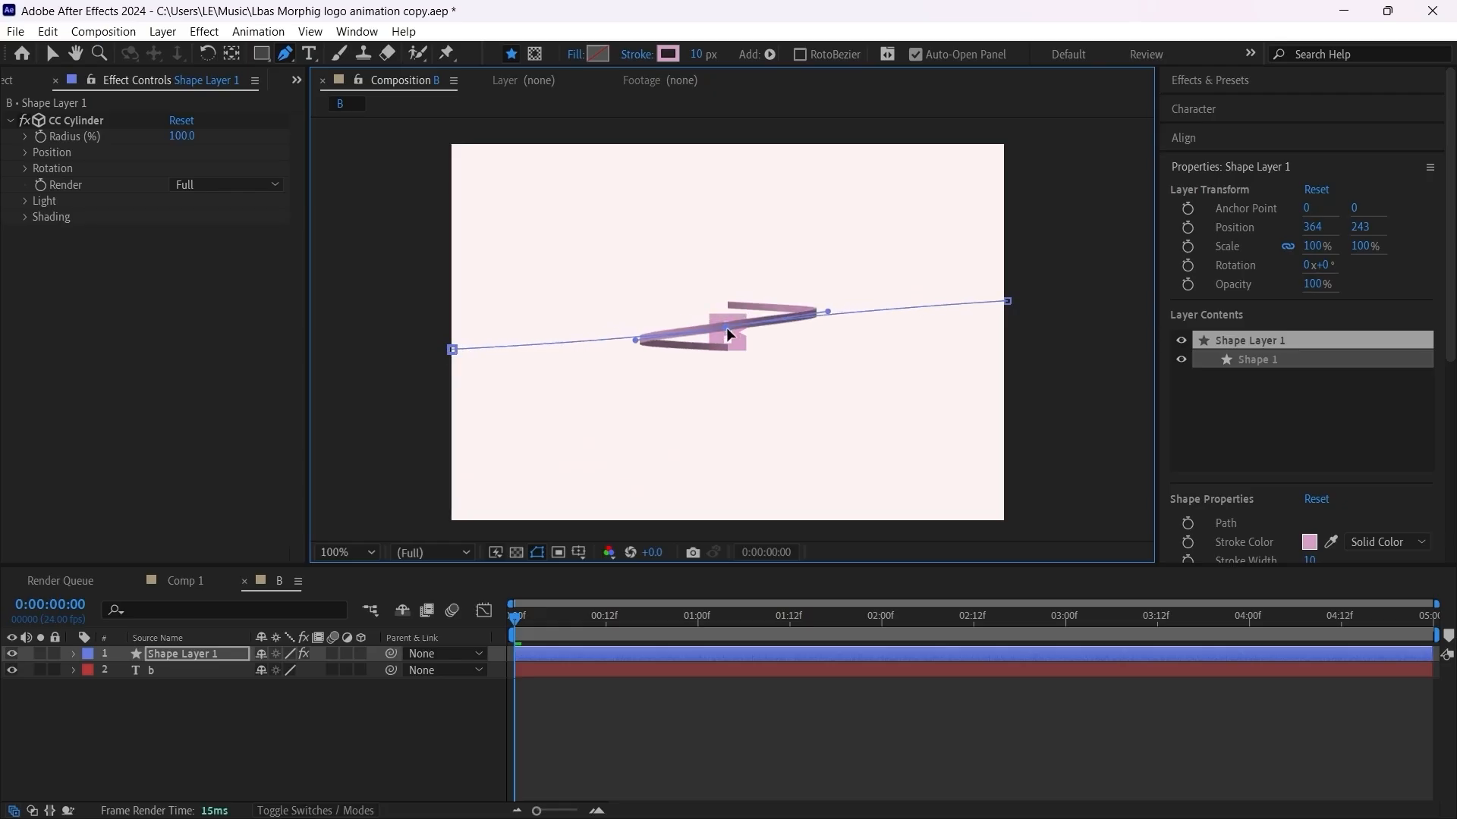
key(period)
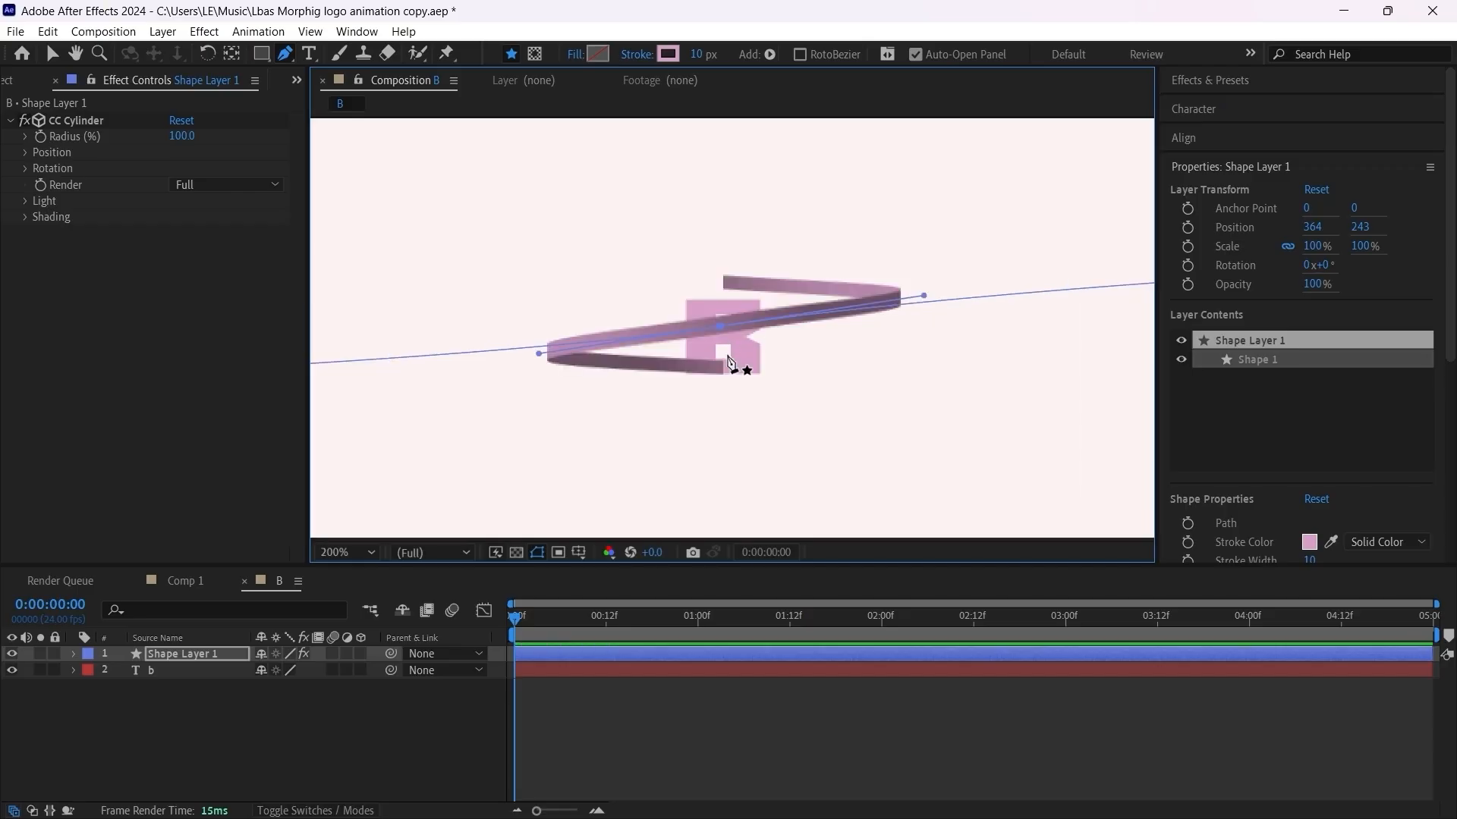
key(comma)
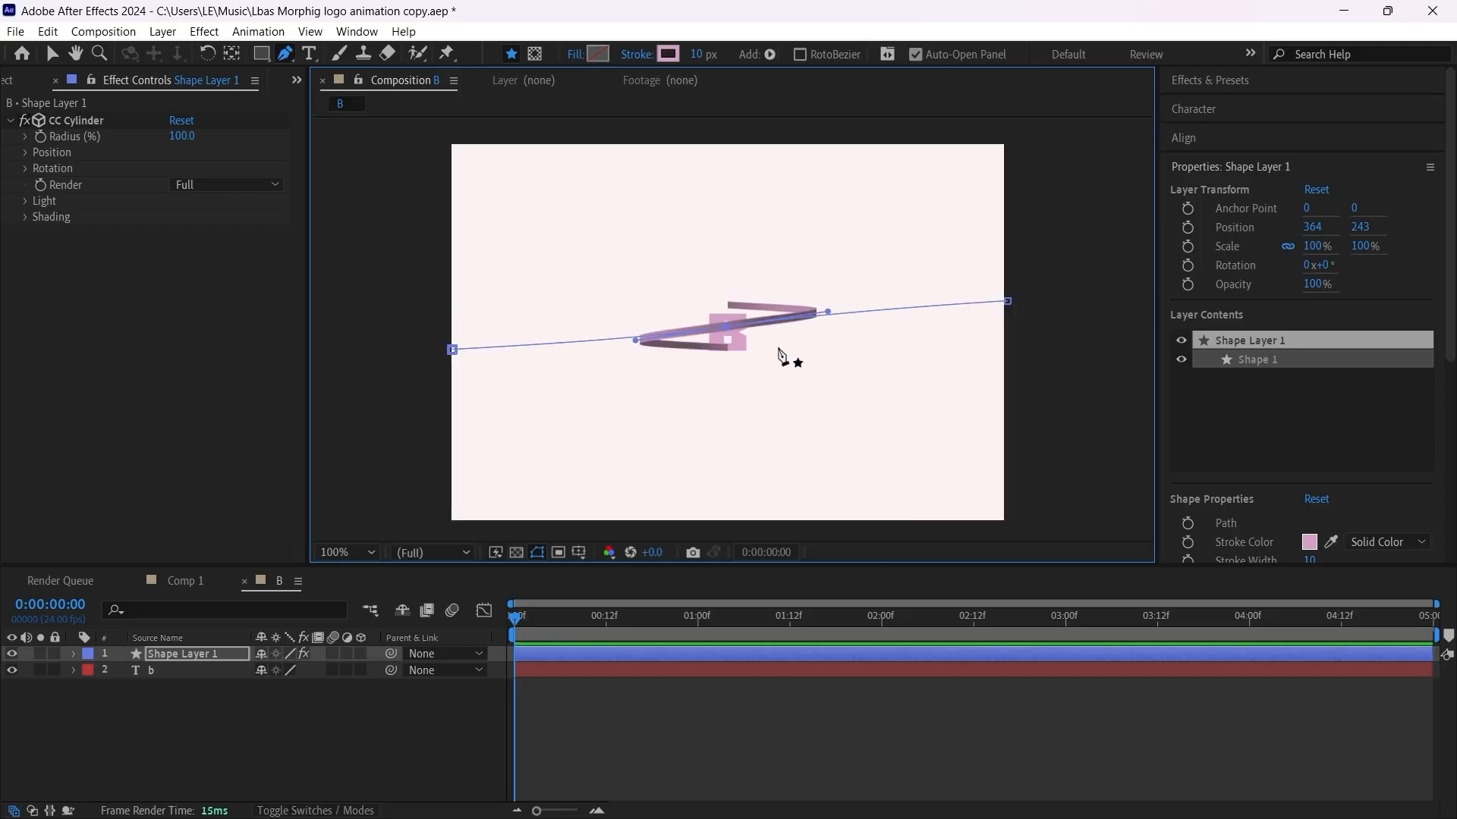
Step: Add Trim Paths to the line's shape layer and expand its properties
click(805, 695)
key(period)
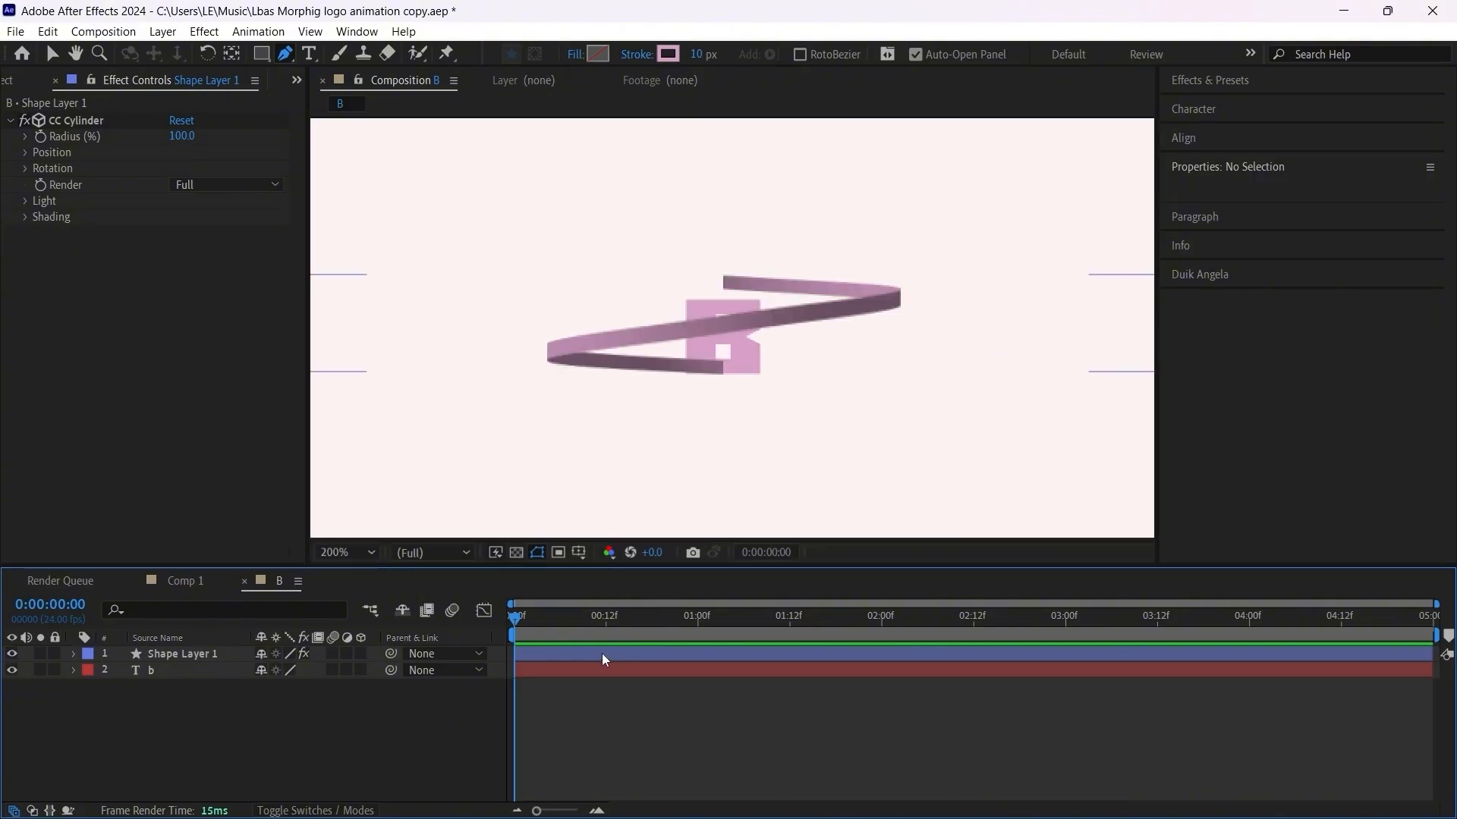
click(534, 658)
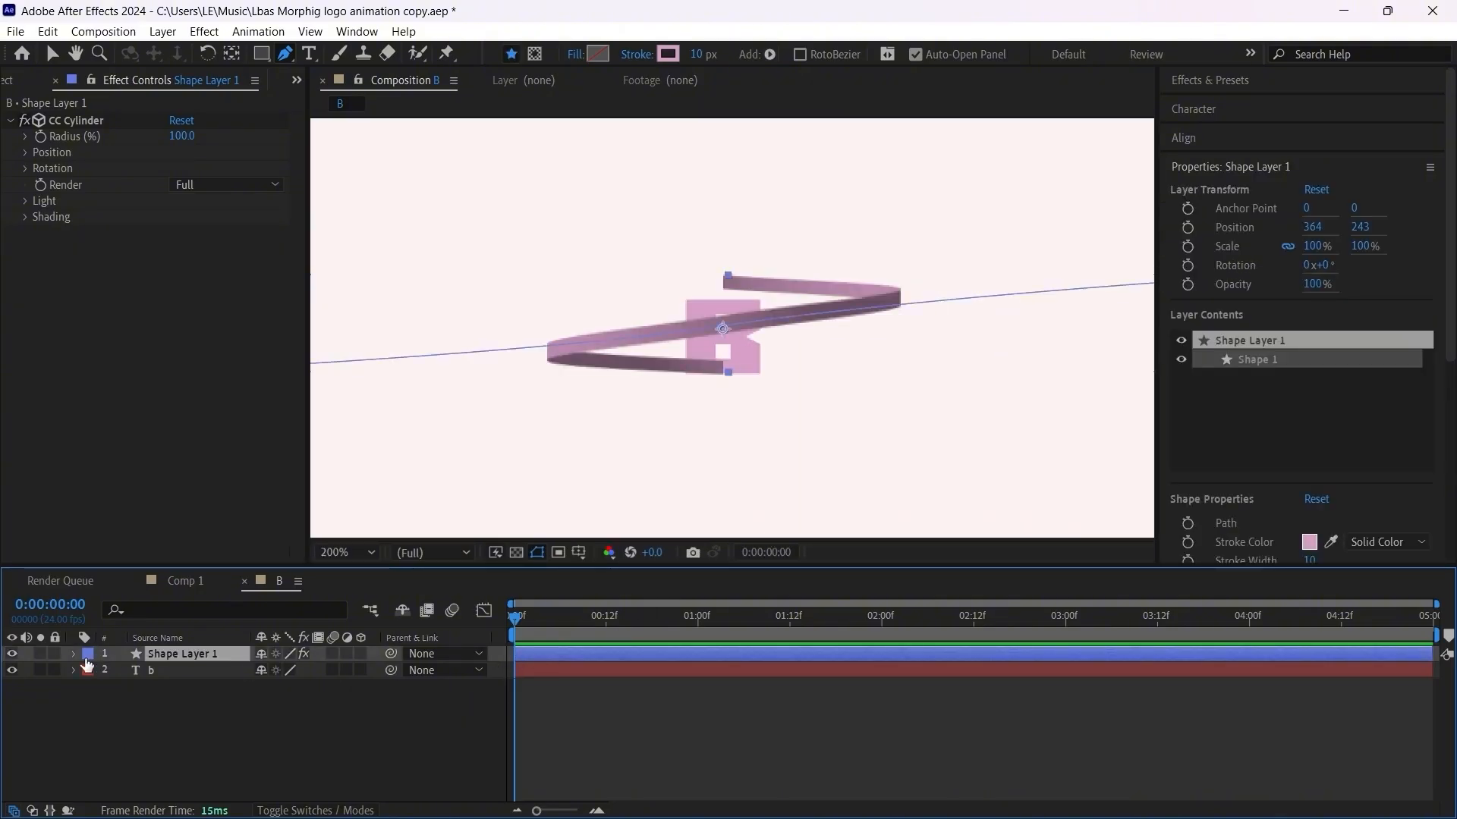
click(73, 654)
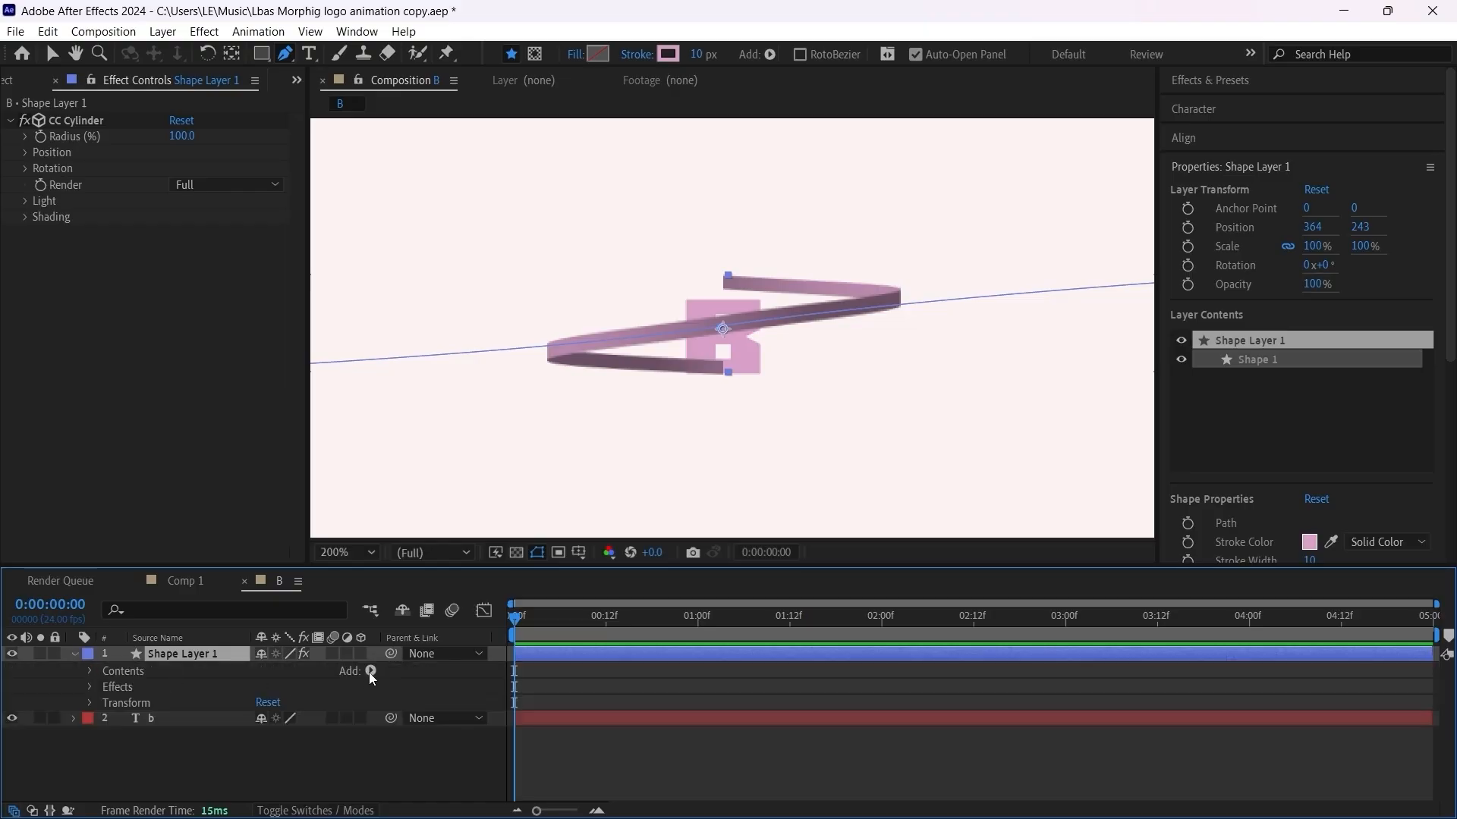
click(370, 671)
click(395, 561)
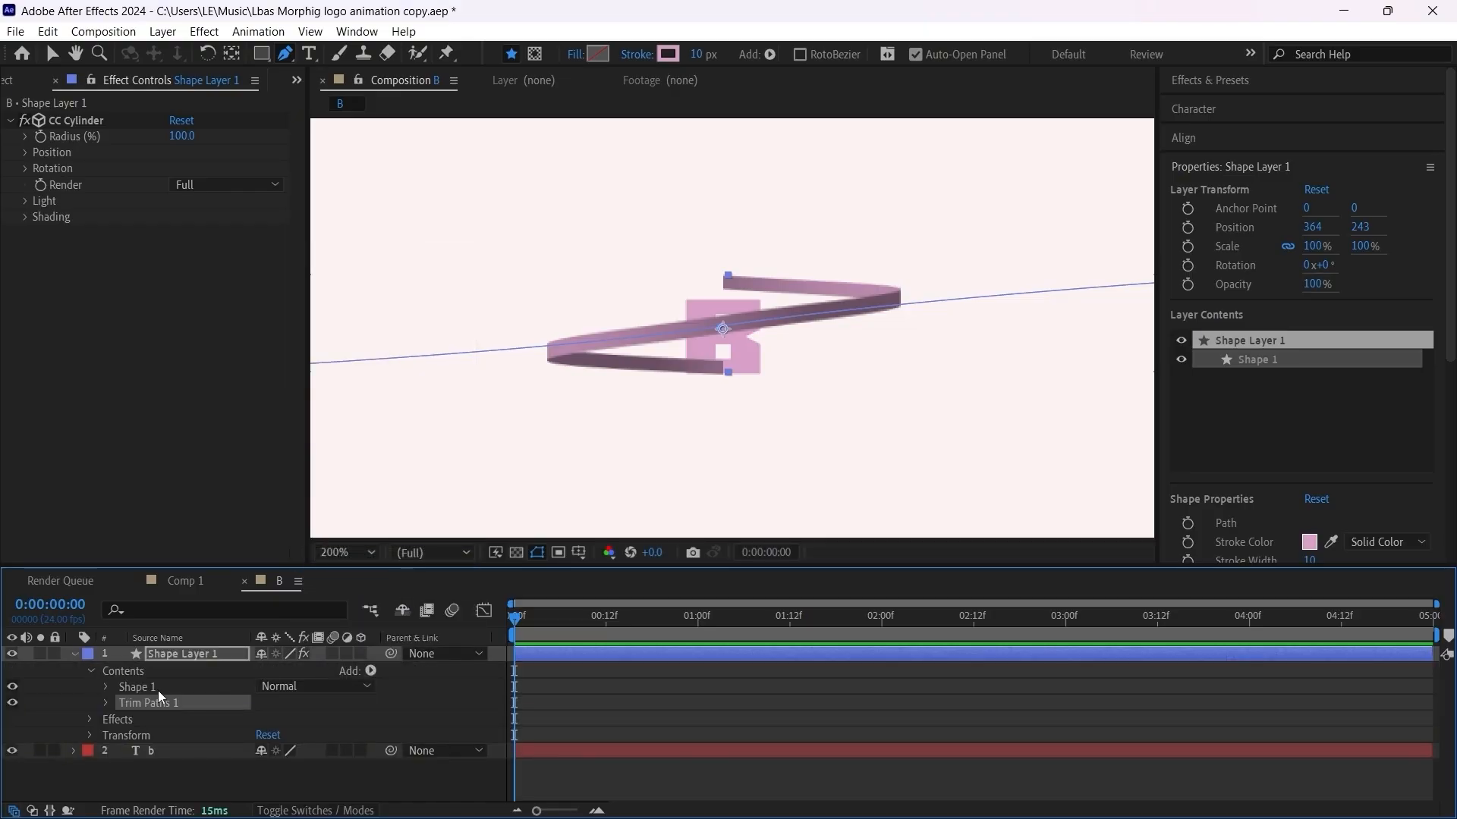
click(104, 705)
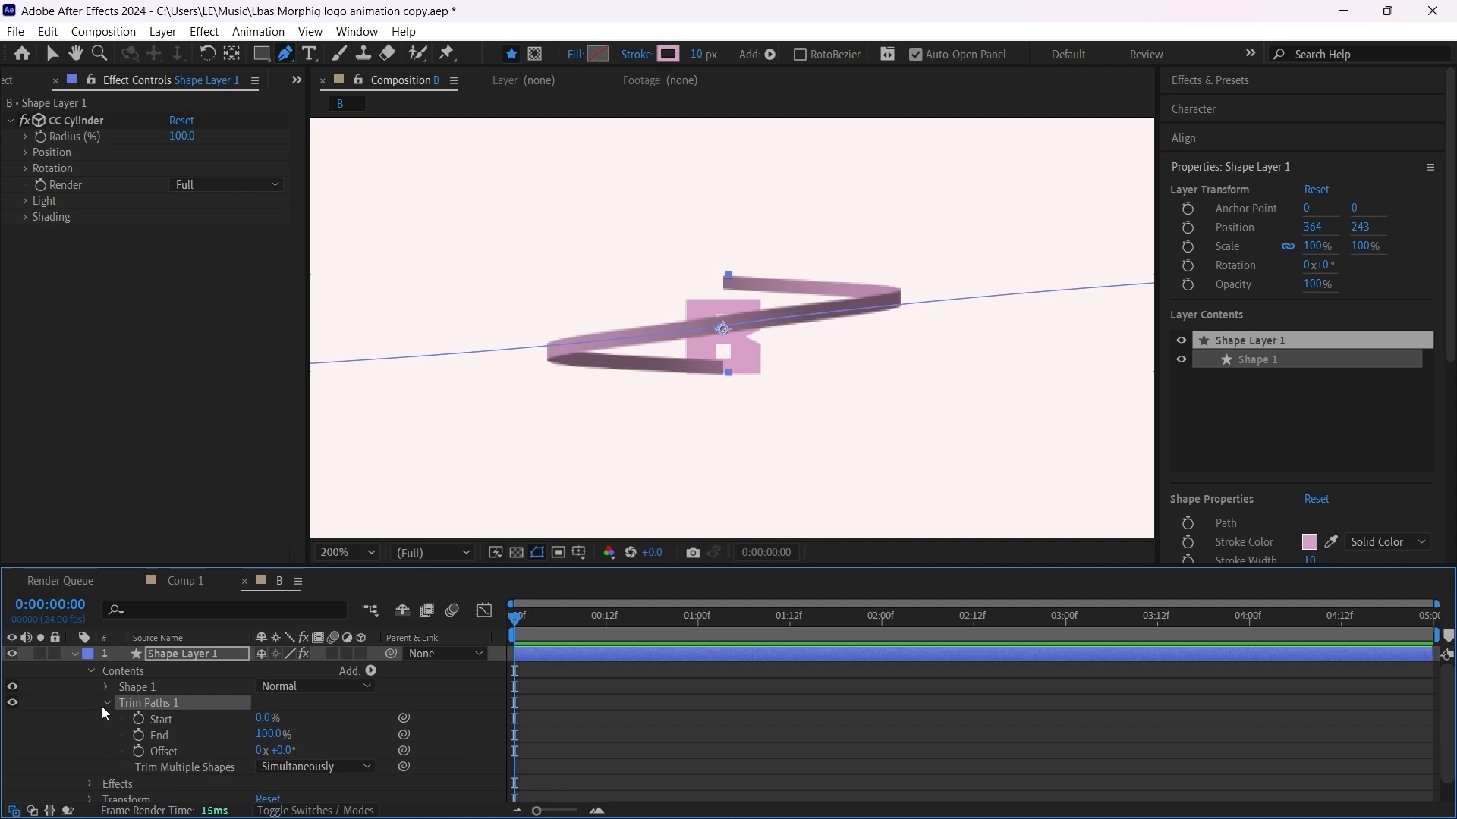
Step: Enable keyframing for Trim Paths Start and End at frame 0 and show only the layer's keyframed properties
click(138, 735)
click(138, 720)
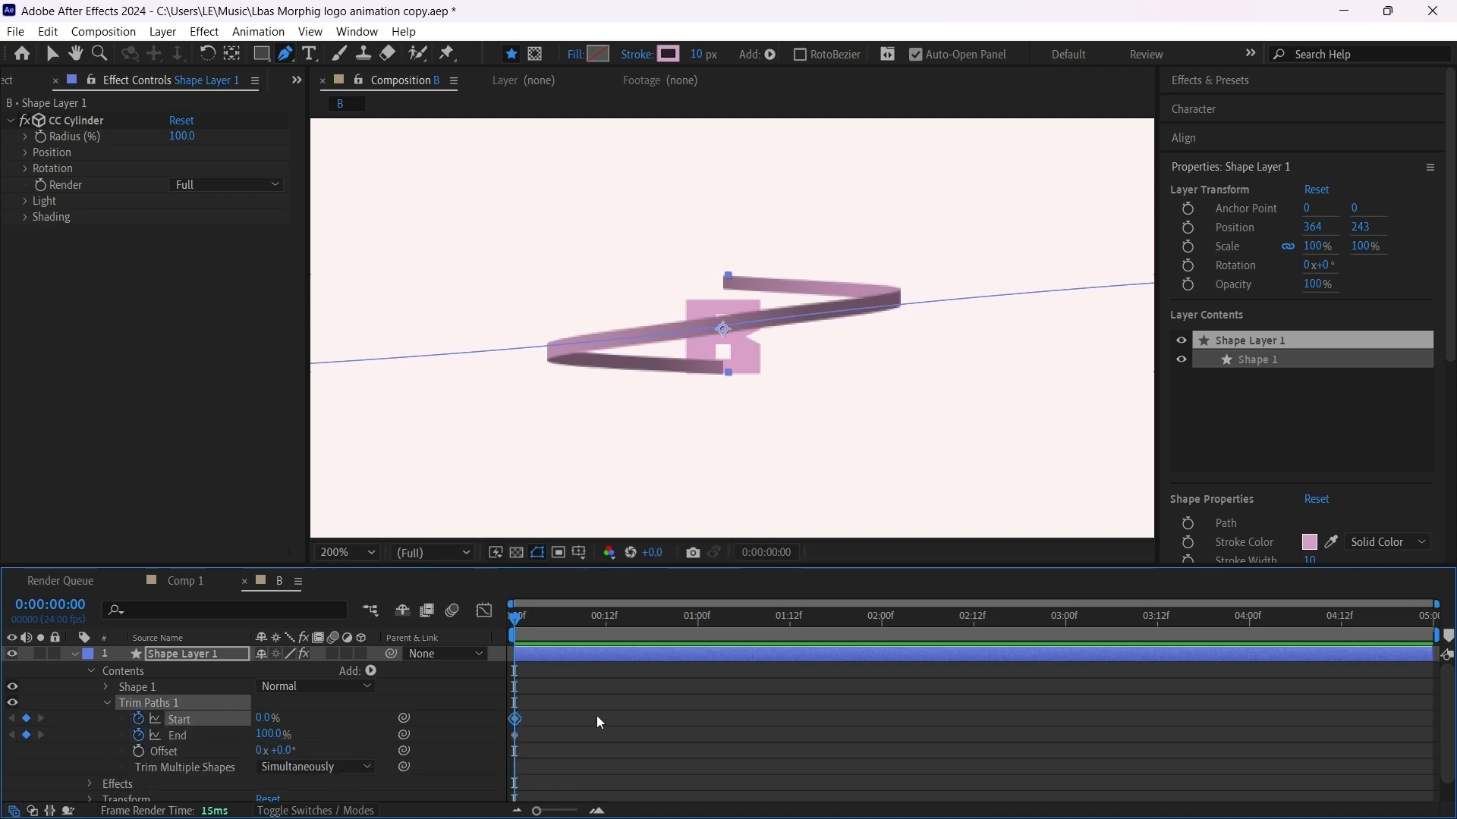
scroll(586, 723, up, 2)
drag(670, 811, 611, 808)
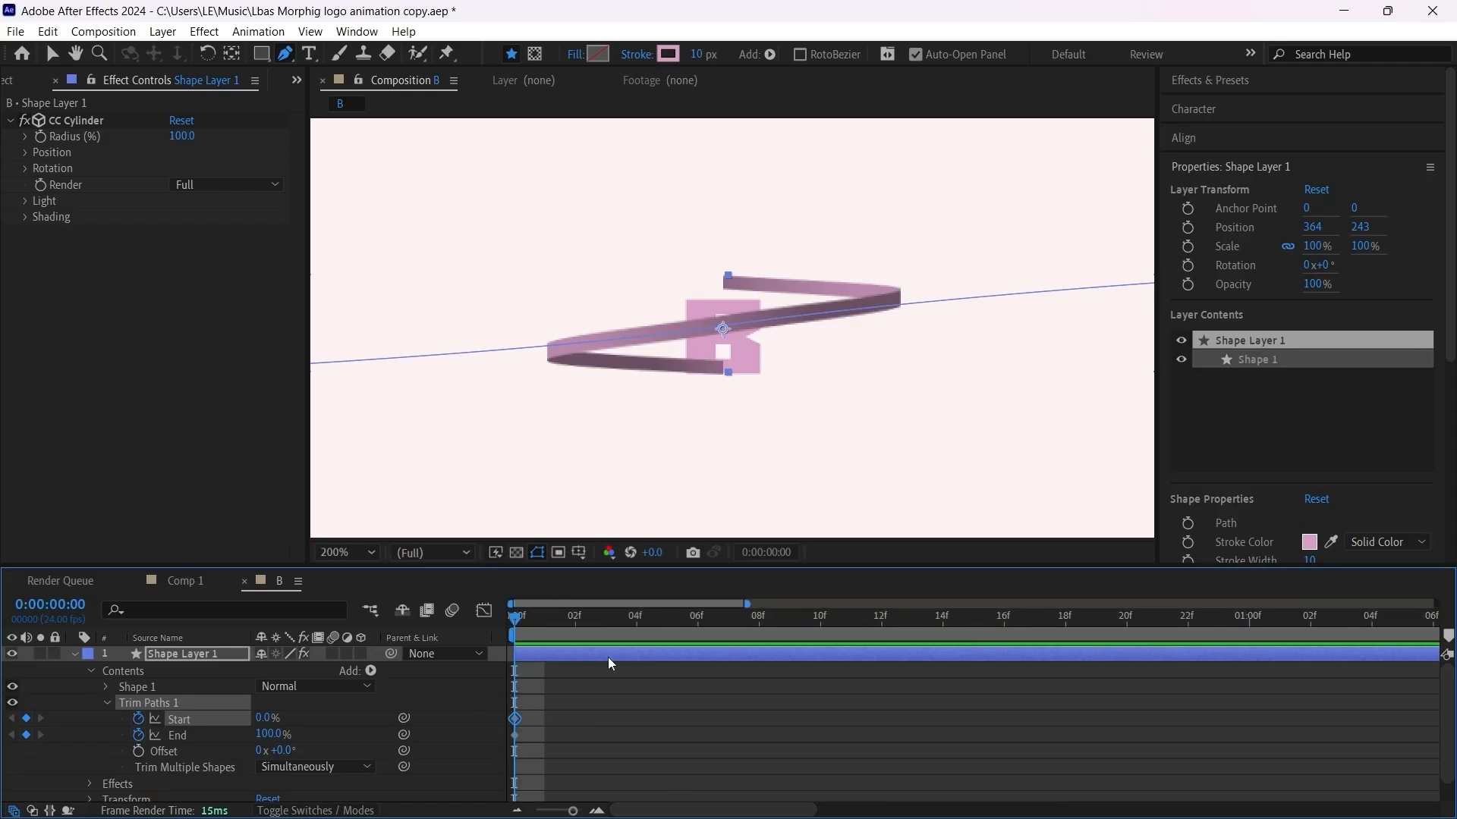
click(609, 653)
key(u)
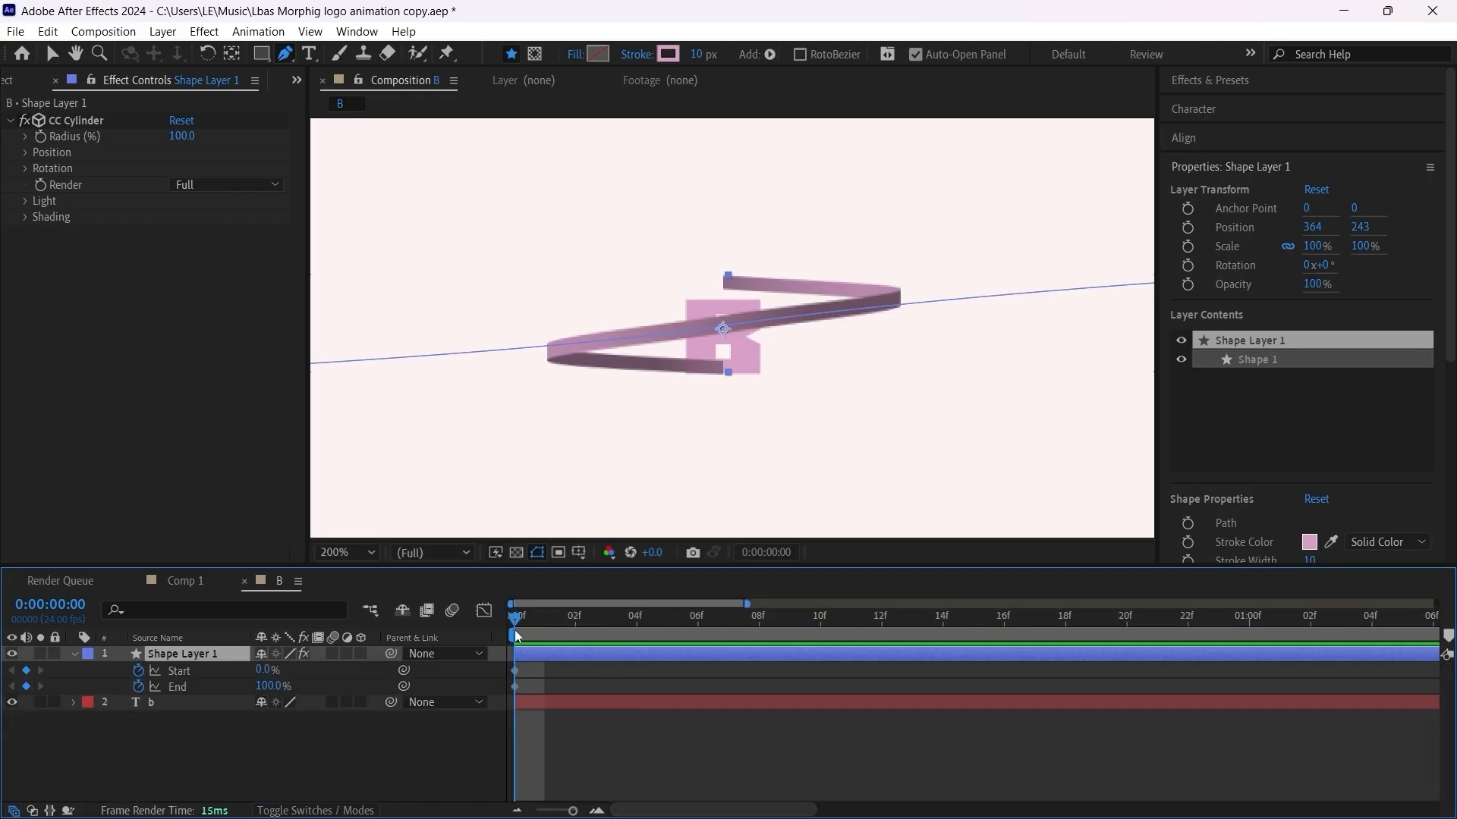
Step: Keyframe the Trim Paths End at 100% on frame 10 and set its frame 0 keyframe to 0%
drag(515, 622, 768, 628)
drag(892, 629, 825, 640)
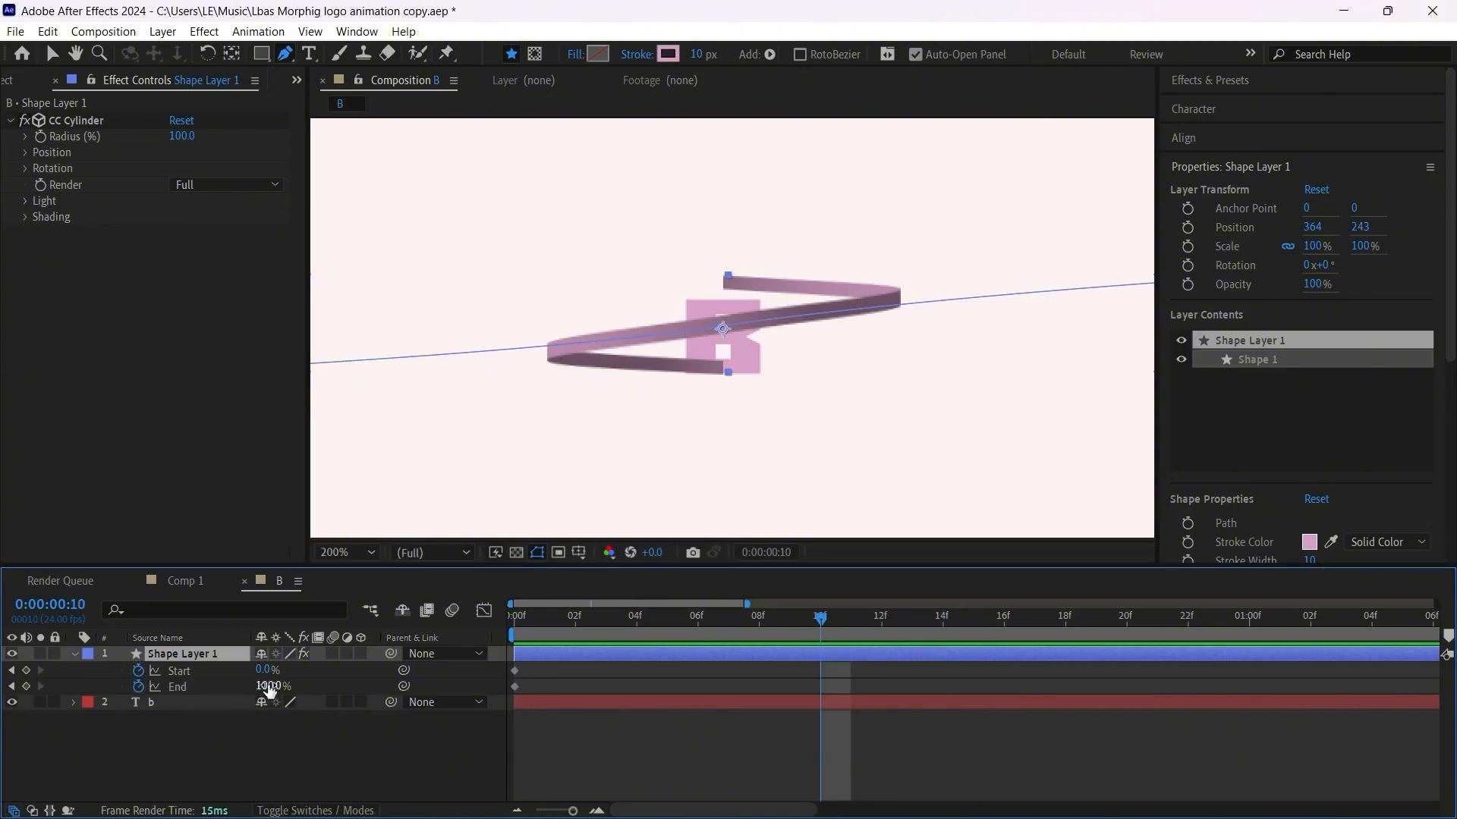
click(26, 686)
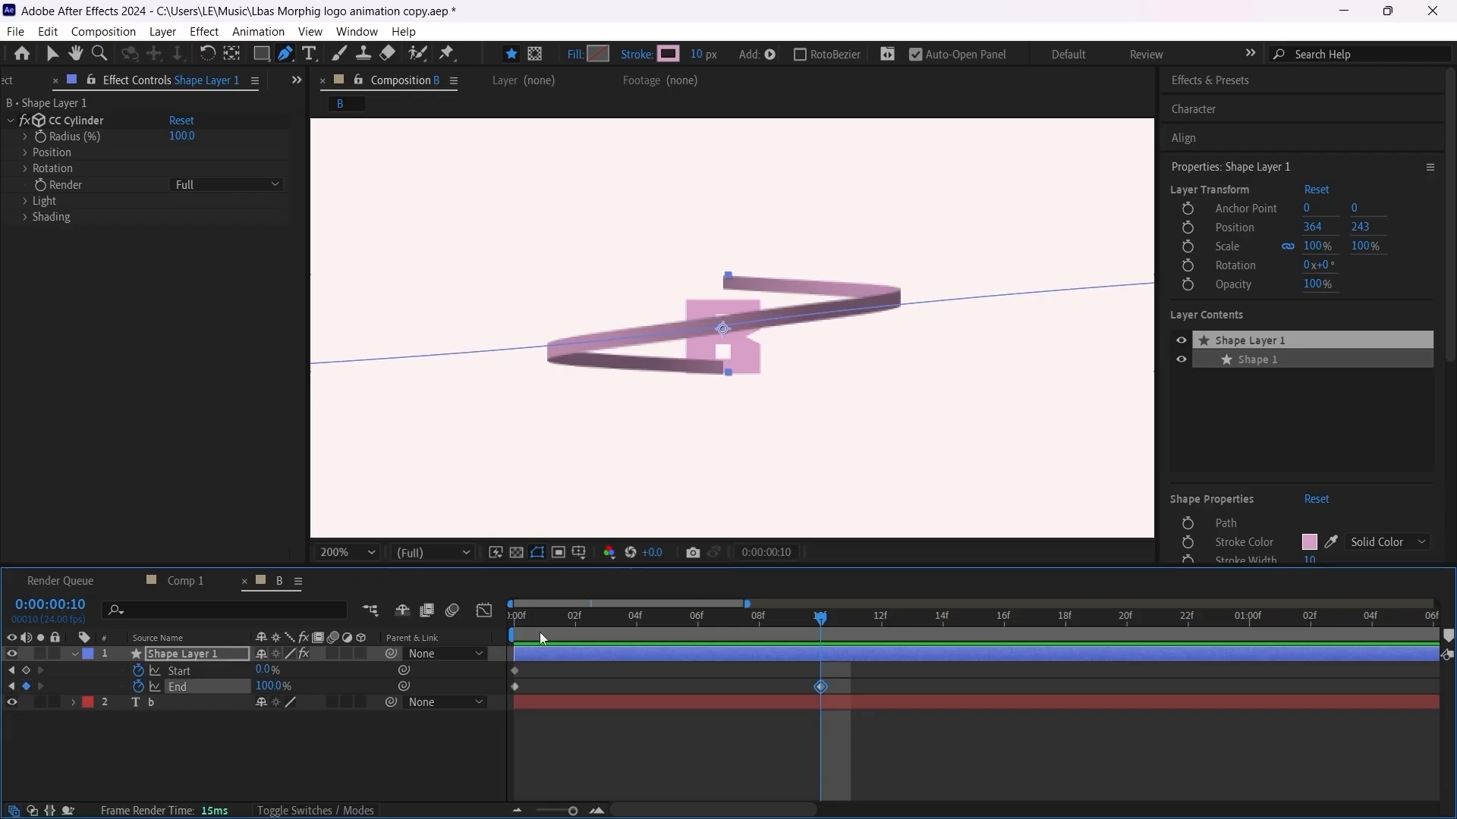
click(513, 622)
click(516, 691)
click(515, 688)
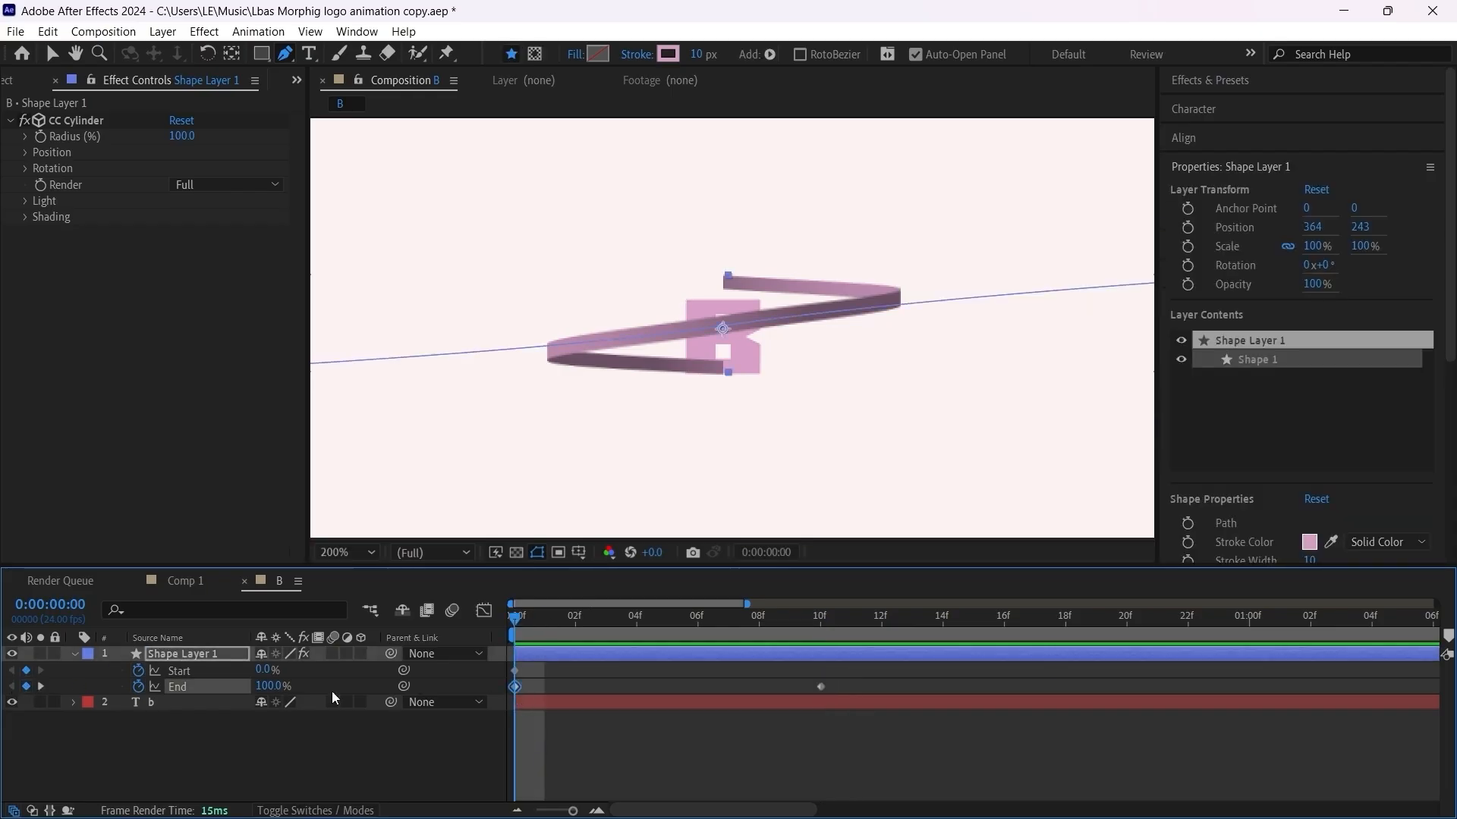
click(268, 687)
text(0)
key(Return)
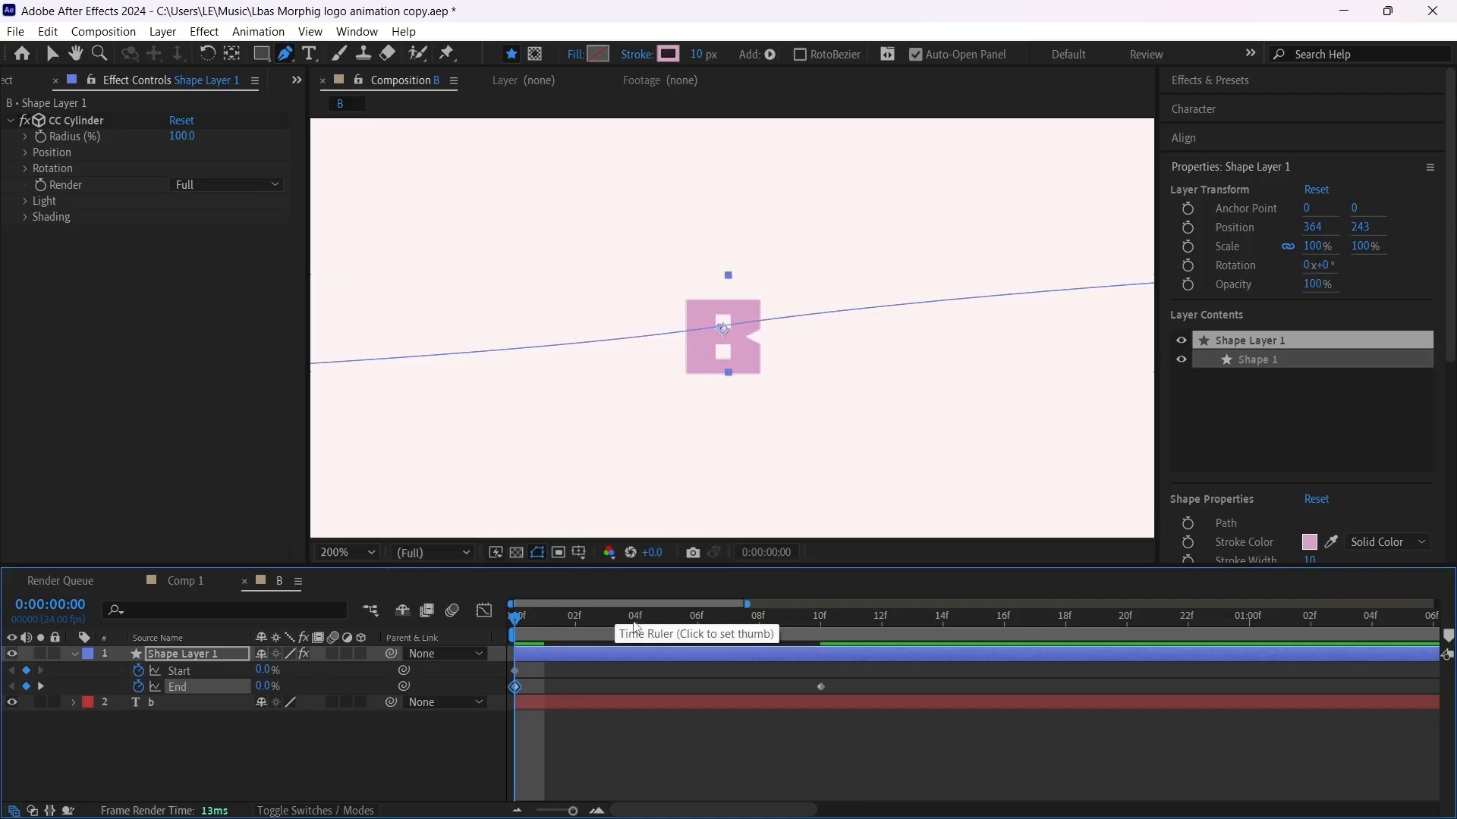
Step: Move the first Trim Paths Start keyframe to frame 5 and set Start to 100% at frame 15
drag(511, 671, 656, 663)
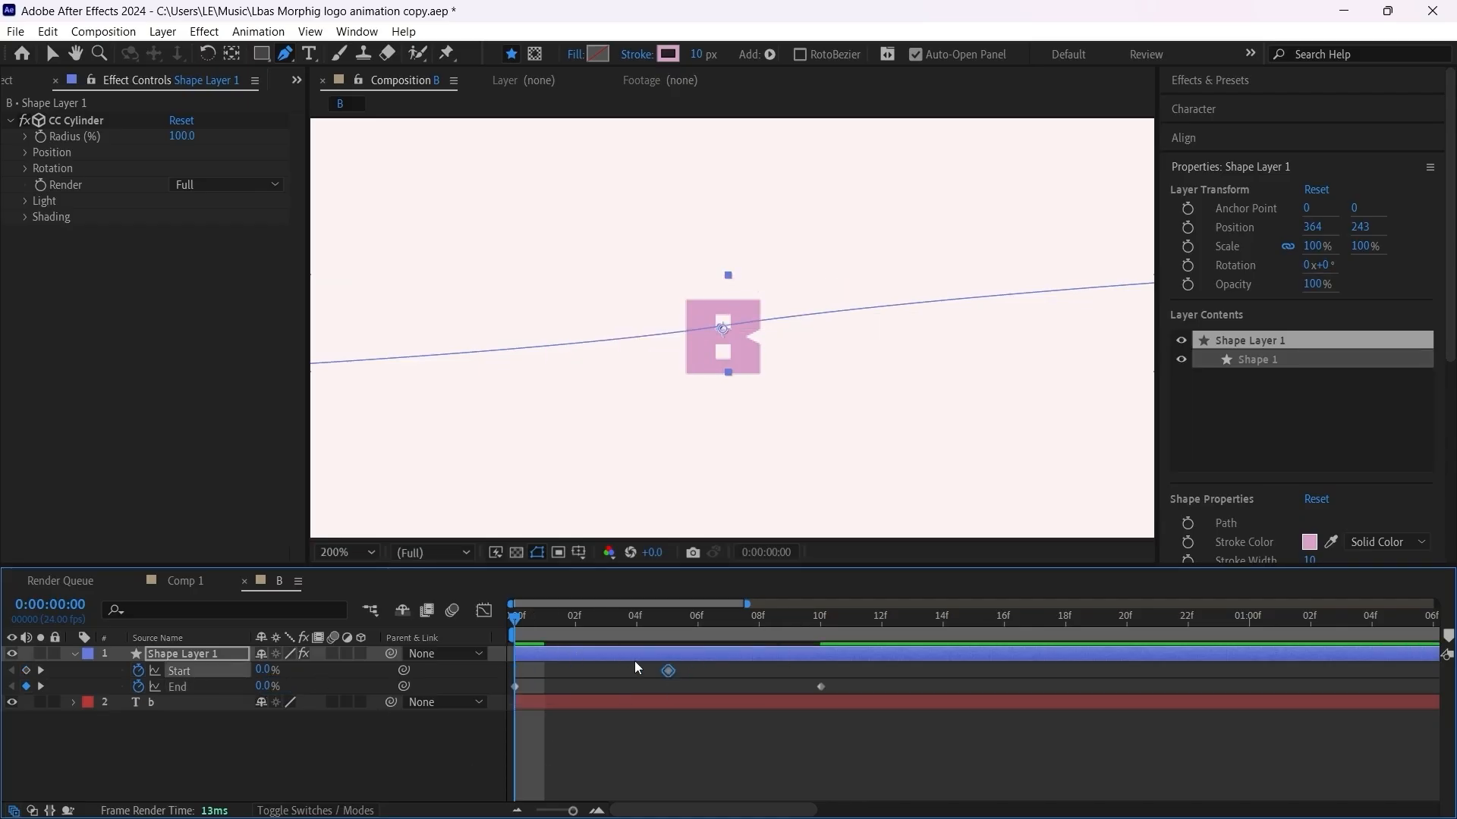
mouse_move(655, 607)
mouse_down()
mouse_move(673, 613)
mouse_move(606, 618)
mouse_move(954, 620)
mouse_move(921, 626)
mouse_up()
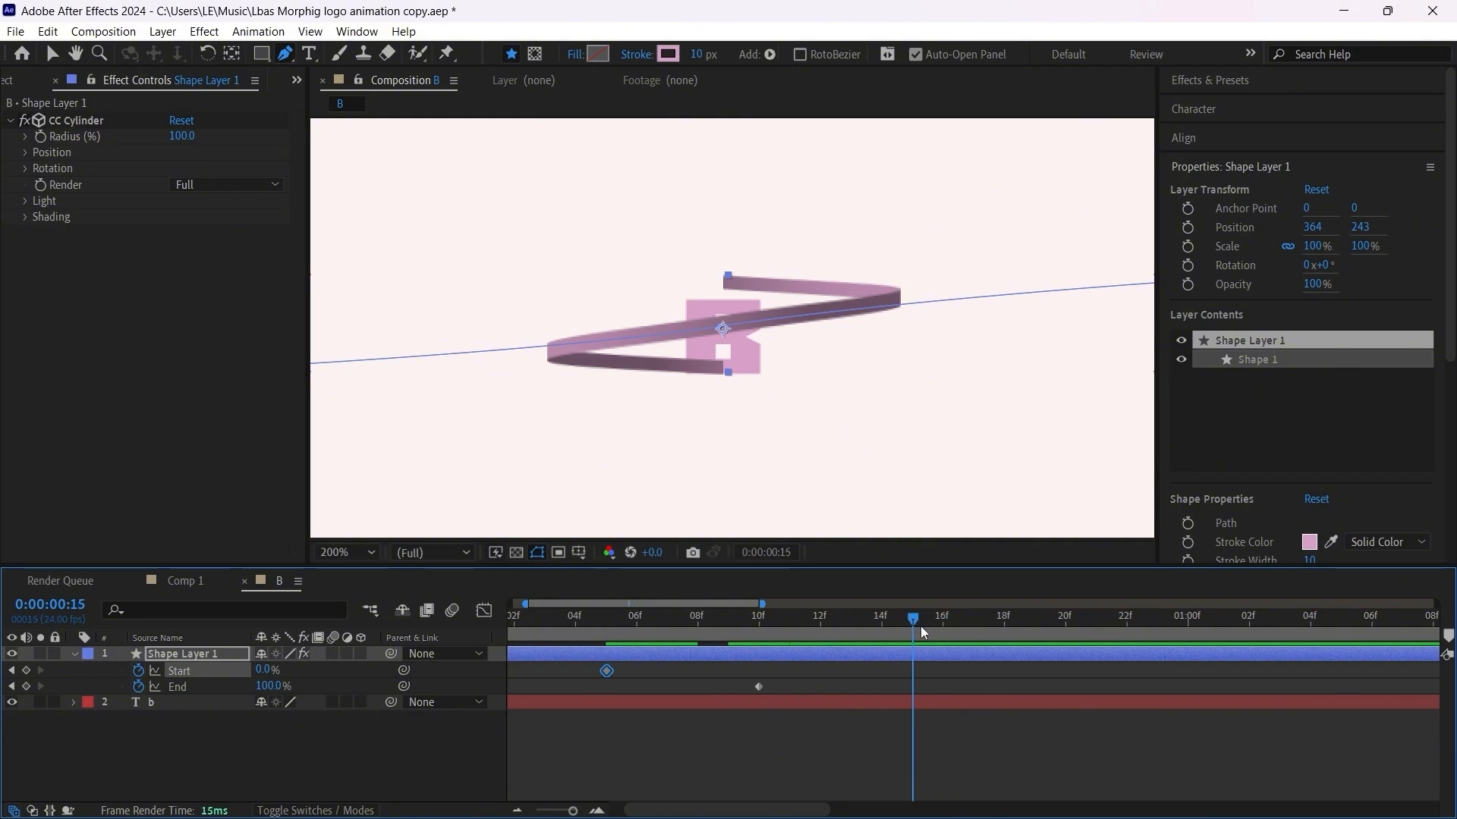
click(265, 668)
text(100)
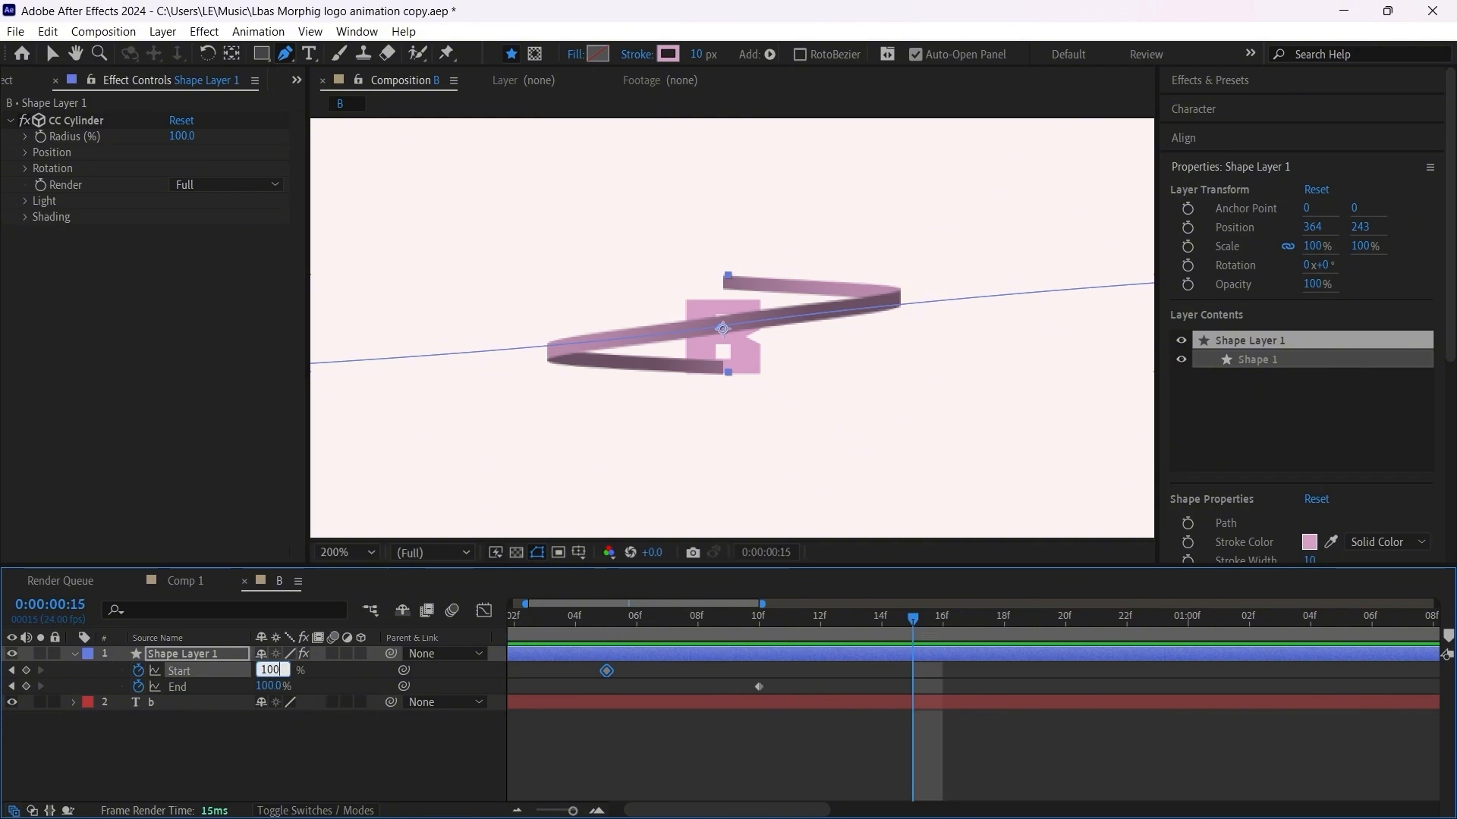
key(Return)
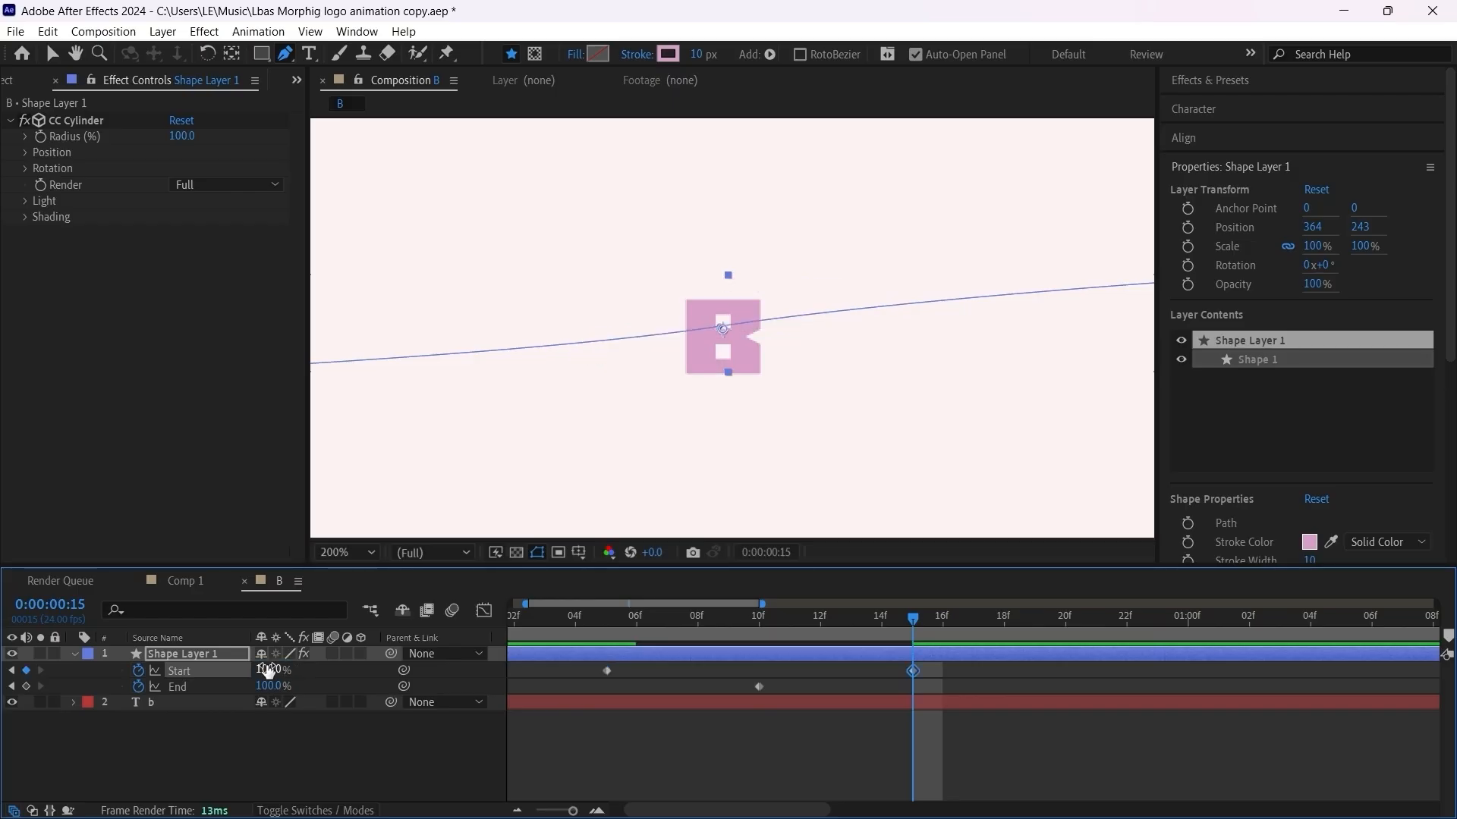
Step: Play the composition from the beginning to review the ribbon animation around the B, then check it at frame 2
key(Home)
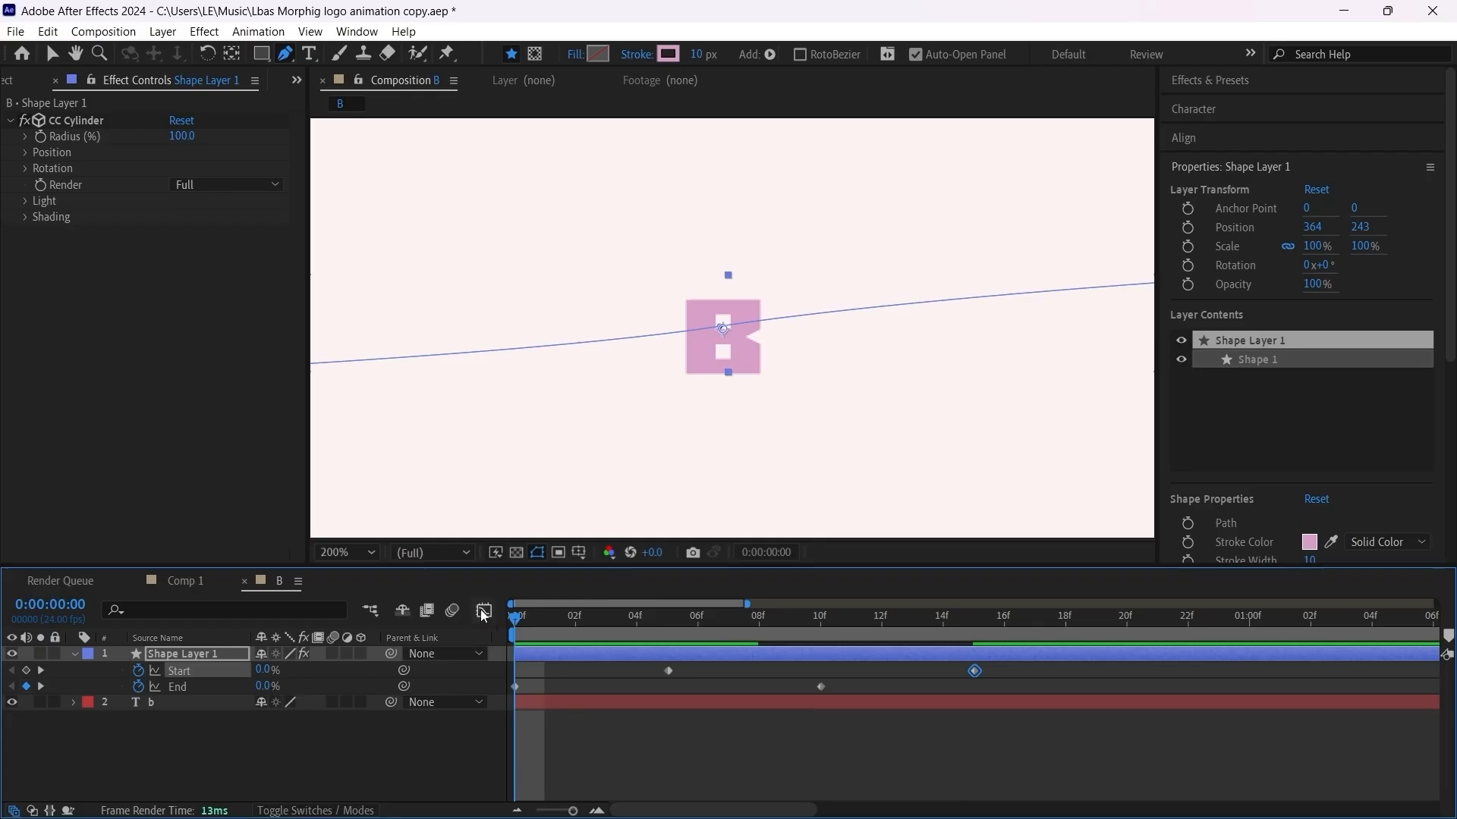
scroll(657, 433, down, 1)
key(space)
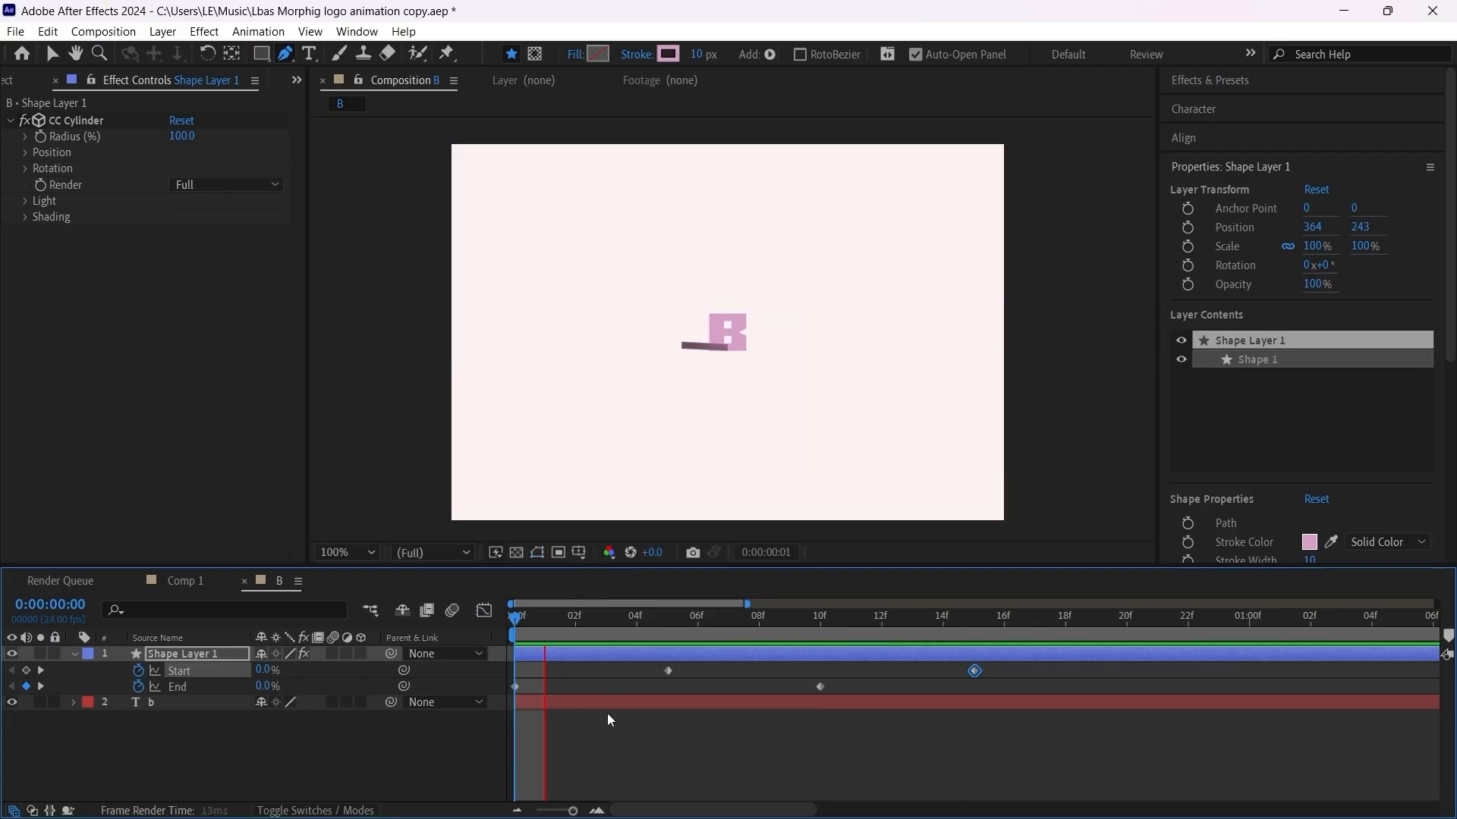
key(space)
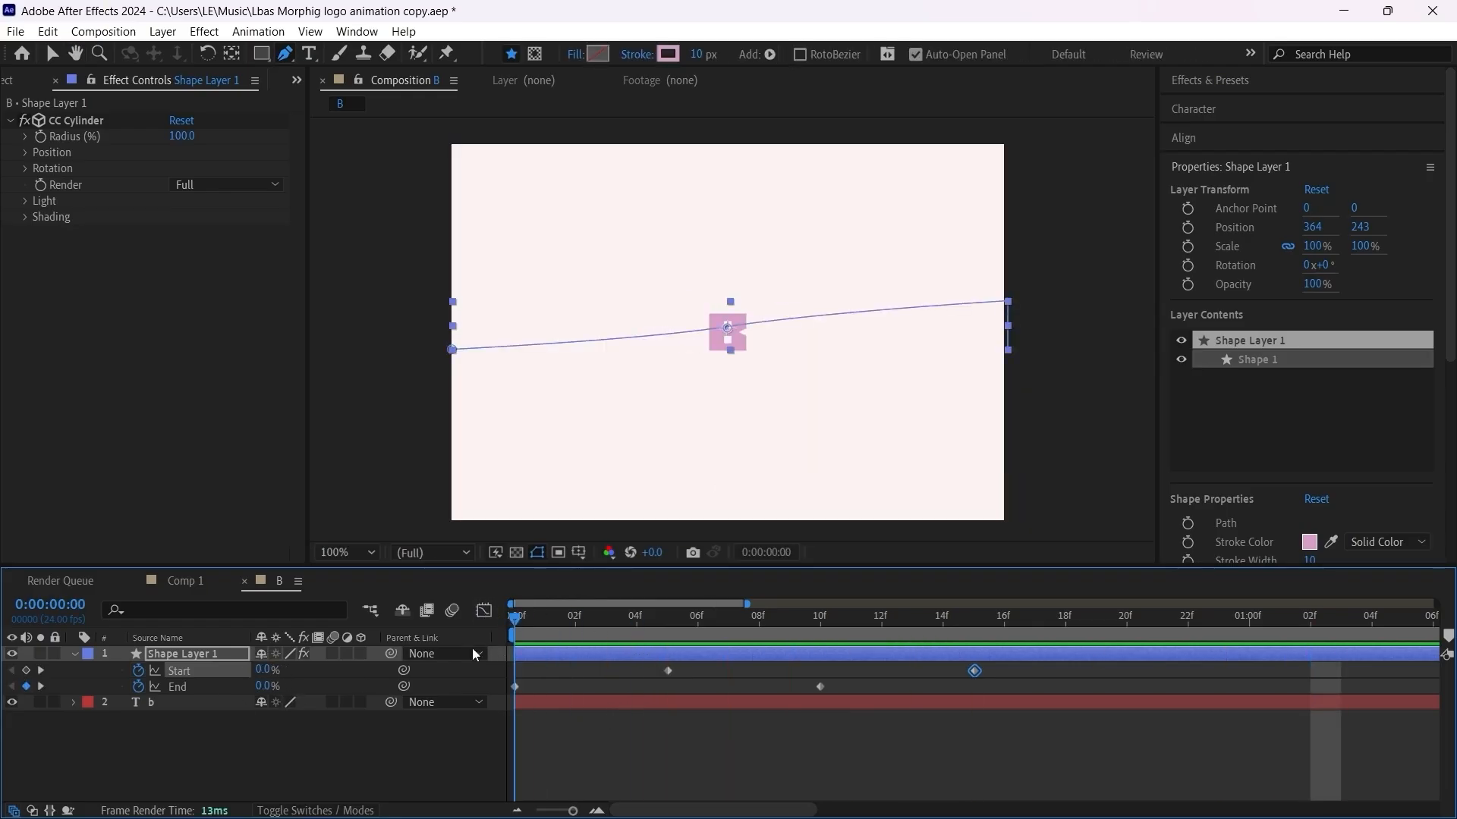
key(space)
click(574, 631)
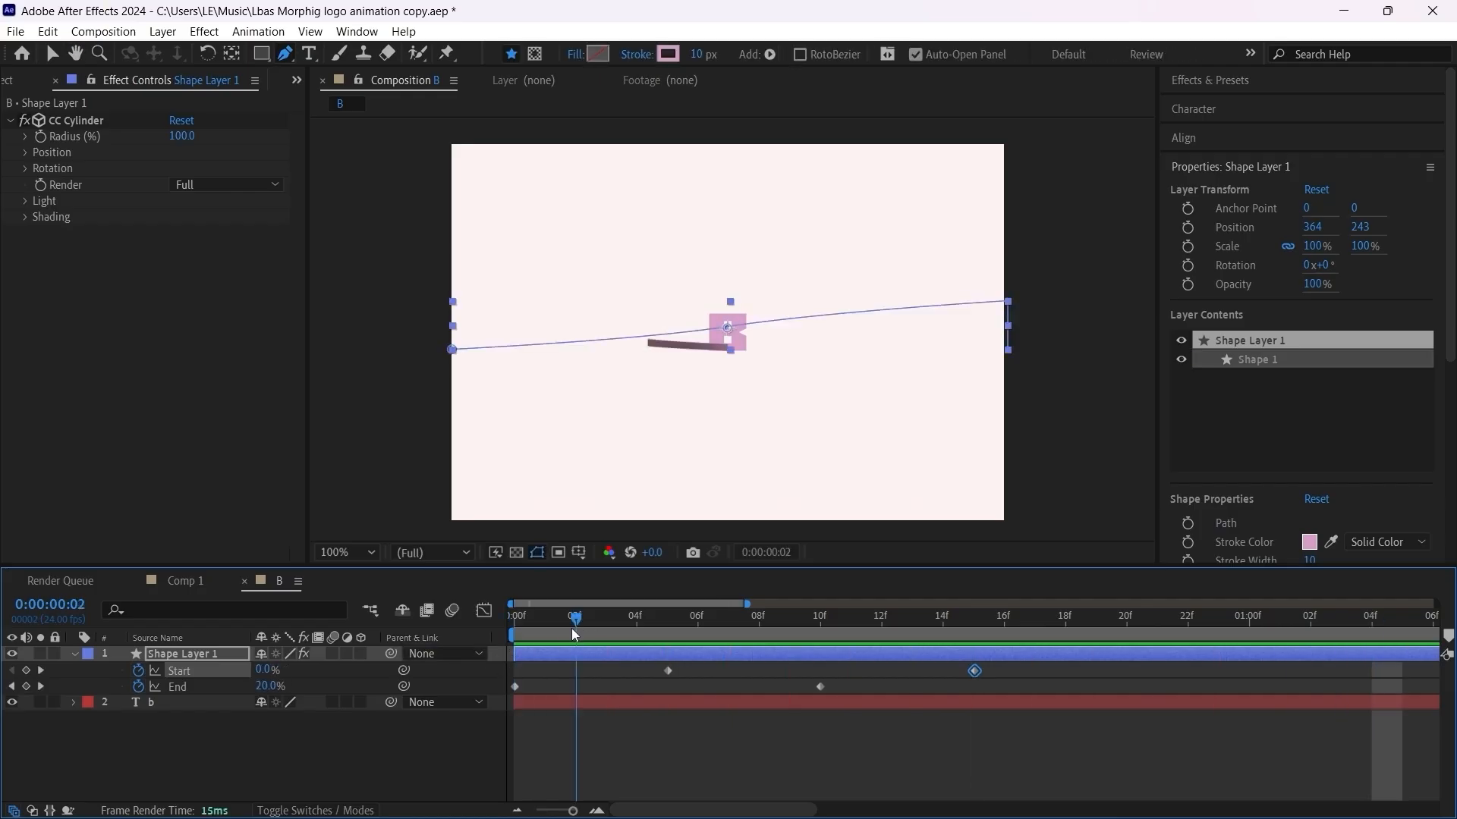
Step: Apply Easy Ease to all Trim Paths Start and End keyframes and play the animation from the beginning
key(Home)
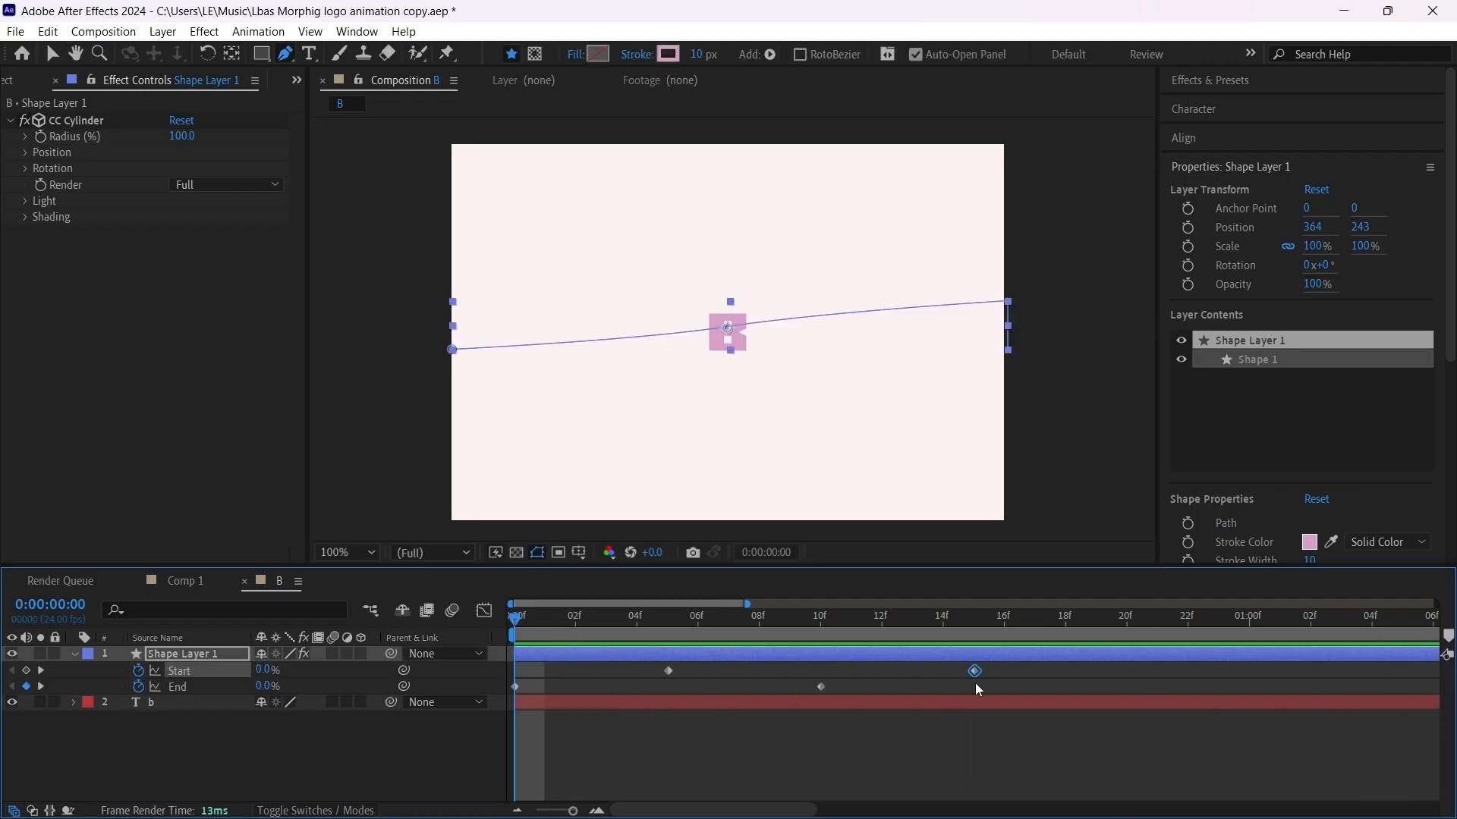
shift+click(190, 686)
key(F9)
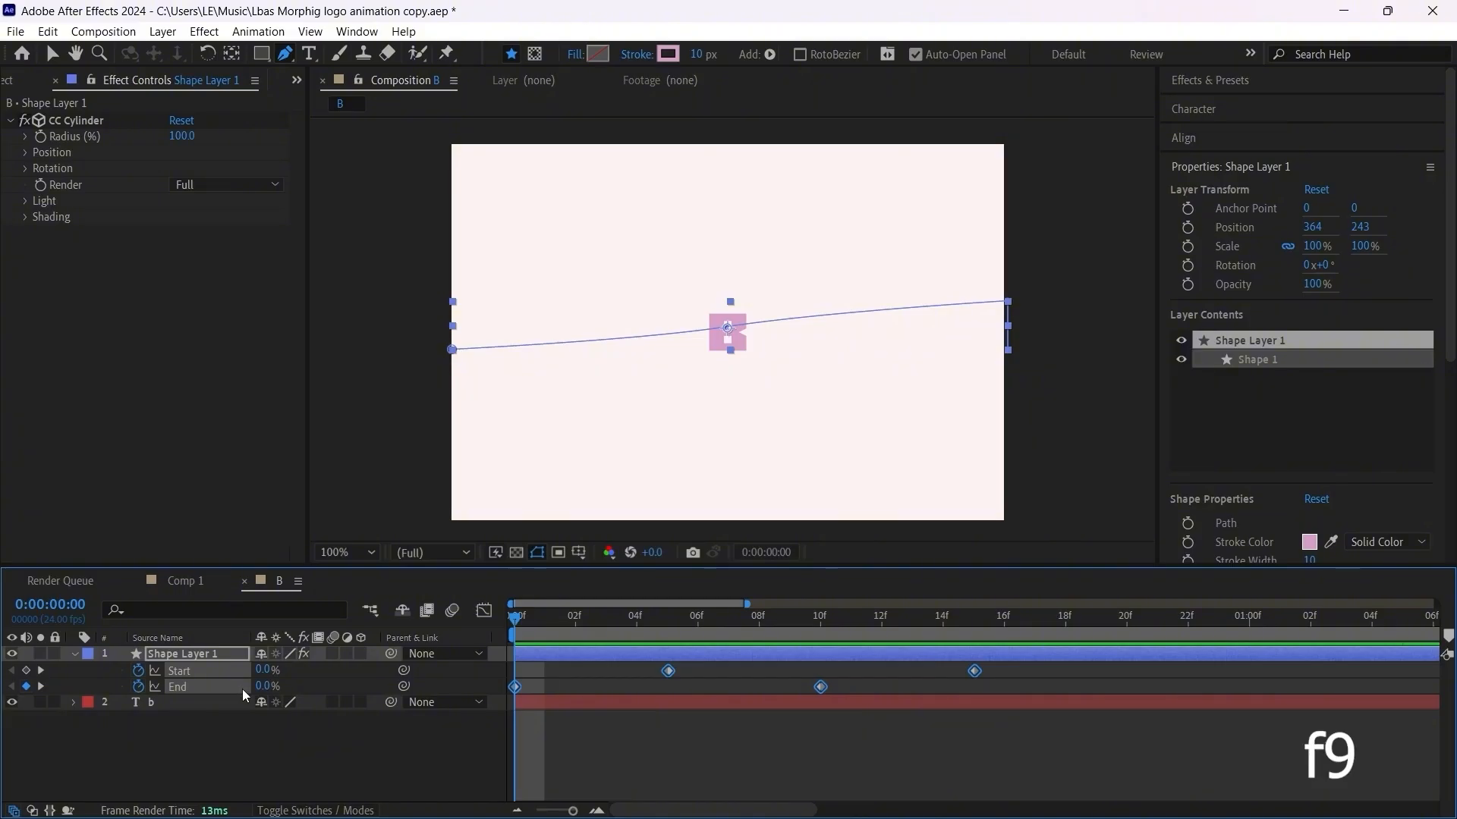
click(645, 717)
key(space)
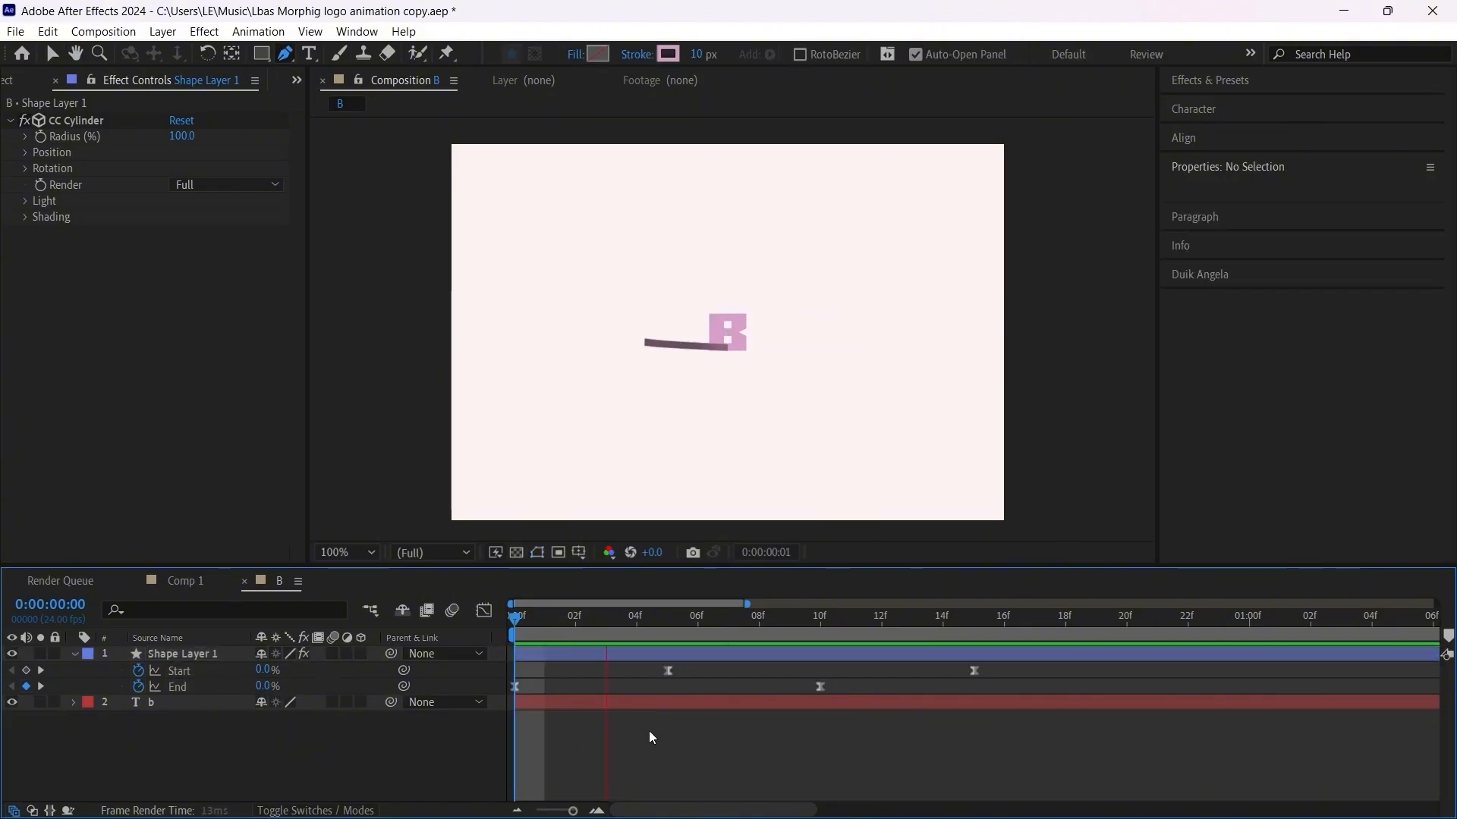
key(space)
drag(541, 626, 508, 631)
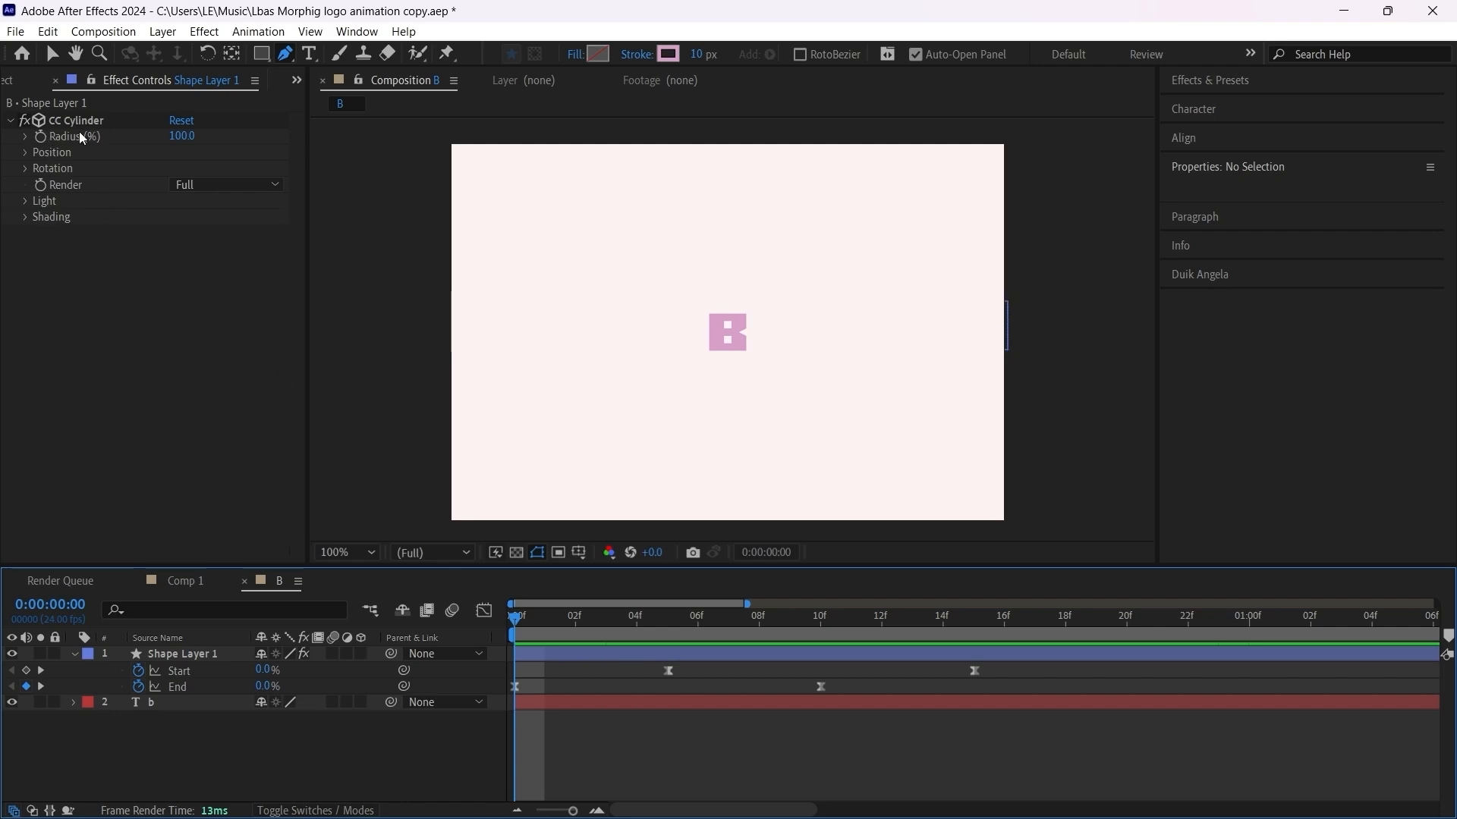
Step: Enable keyframing for the CC Cylinder Radius at frame 0 and show it among the layer's keyframed properties
click(76, 176)
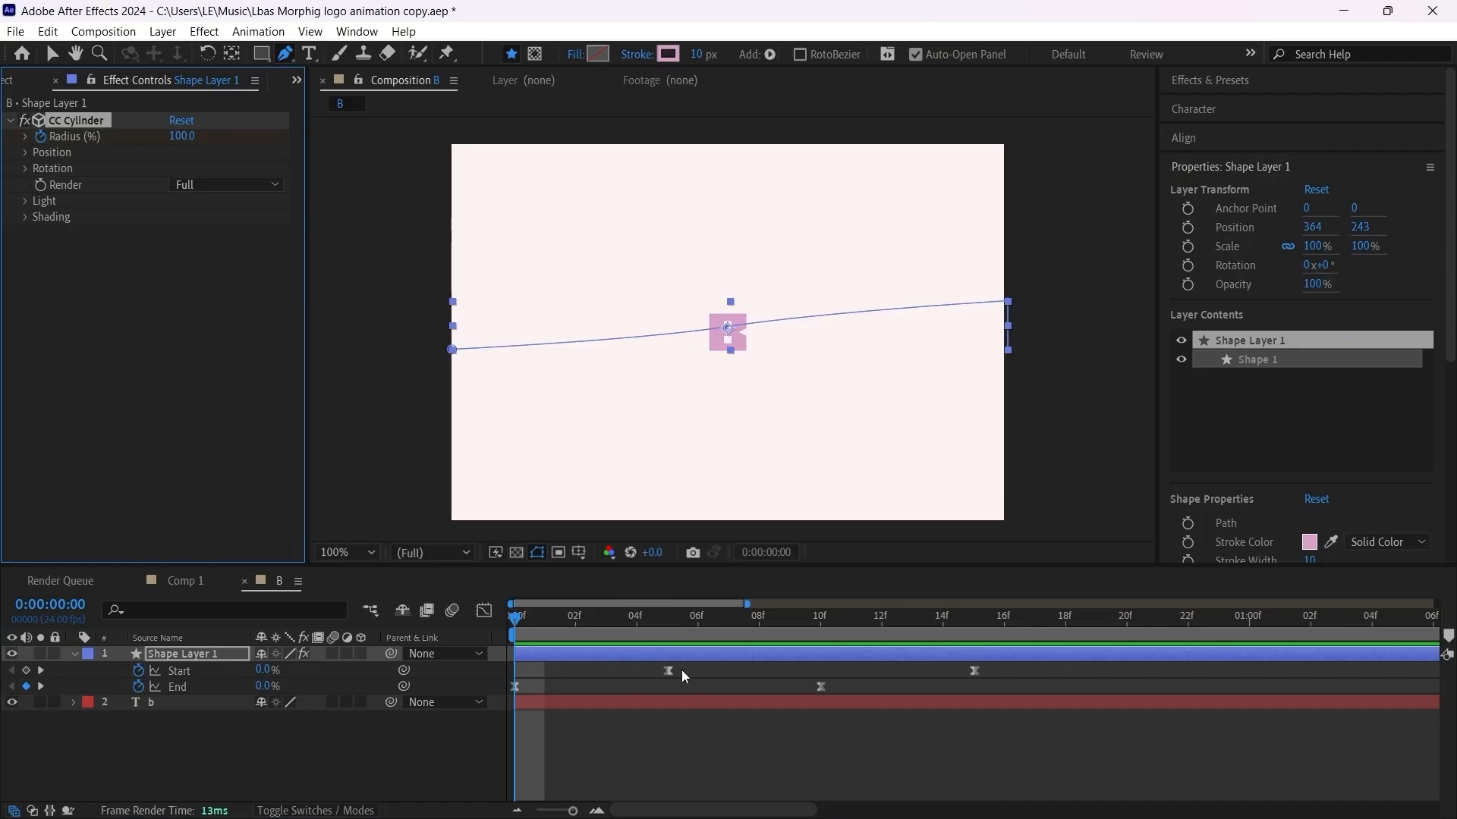
key(u)
key(u)
click(725, 767)
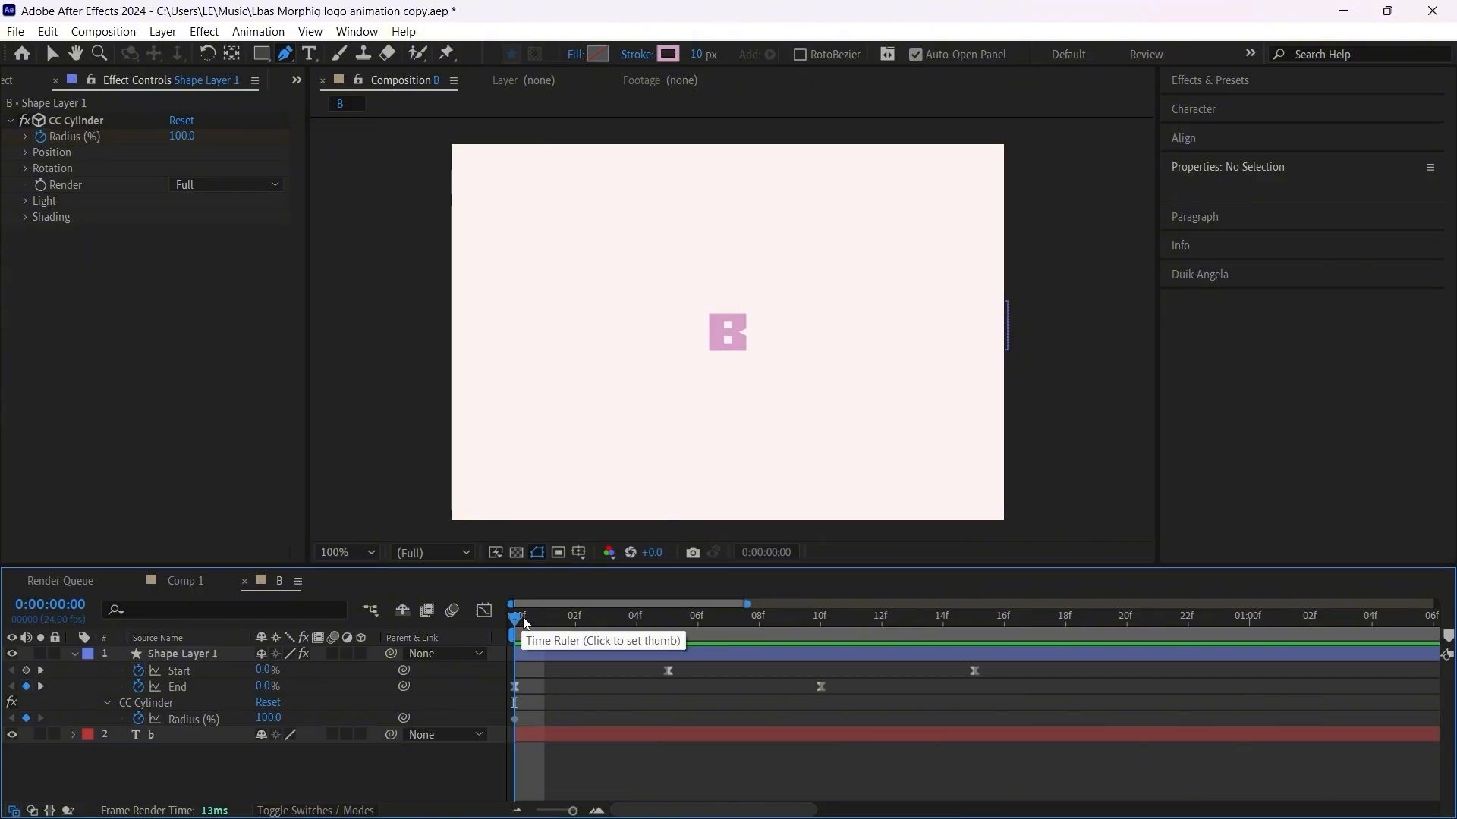
Step: Keyframe the CC Cylinder Radius at 64% on frame 8 and move that keyframe to frame 13
drag(516, 627, 747, 632)
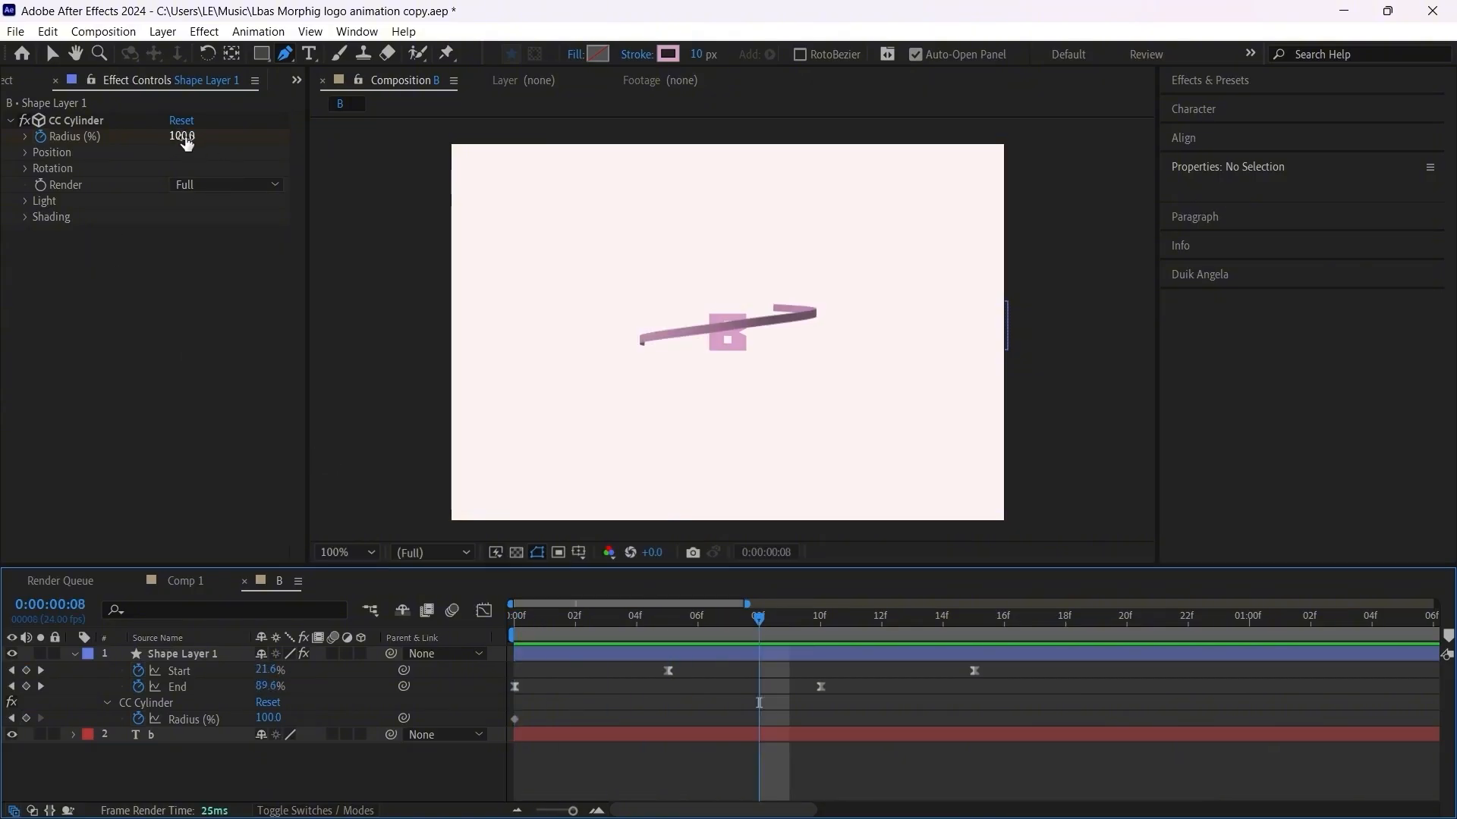
drag(187, 144, 153, 139)
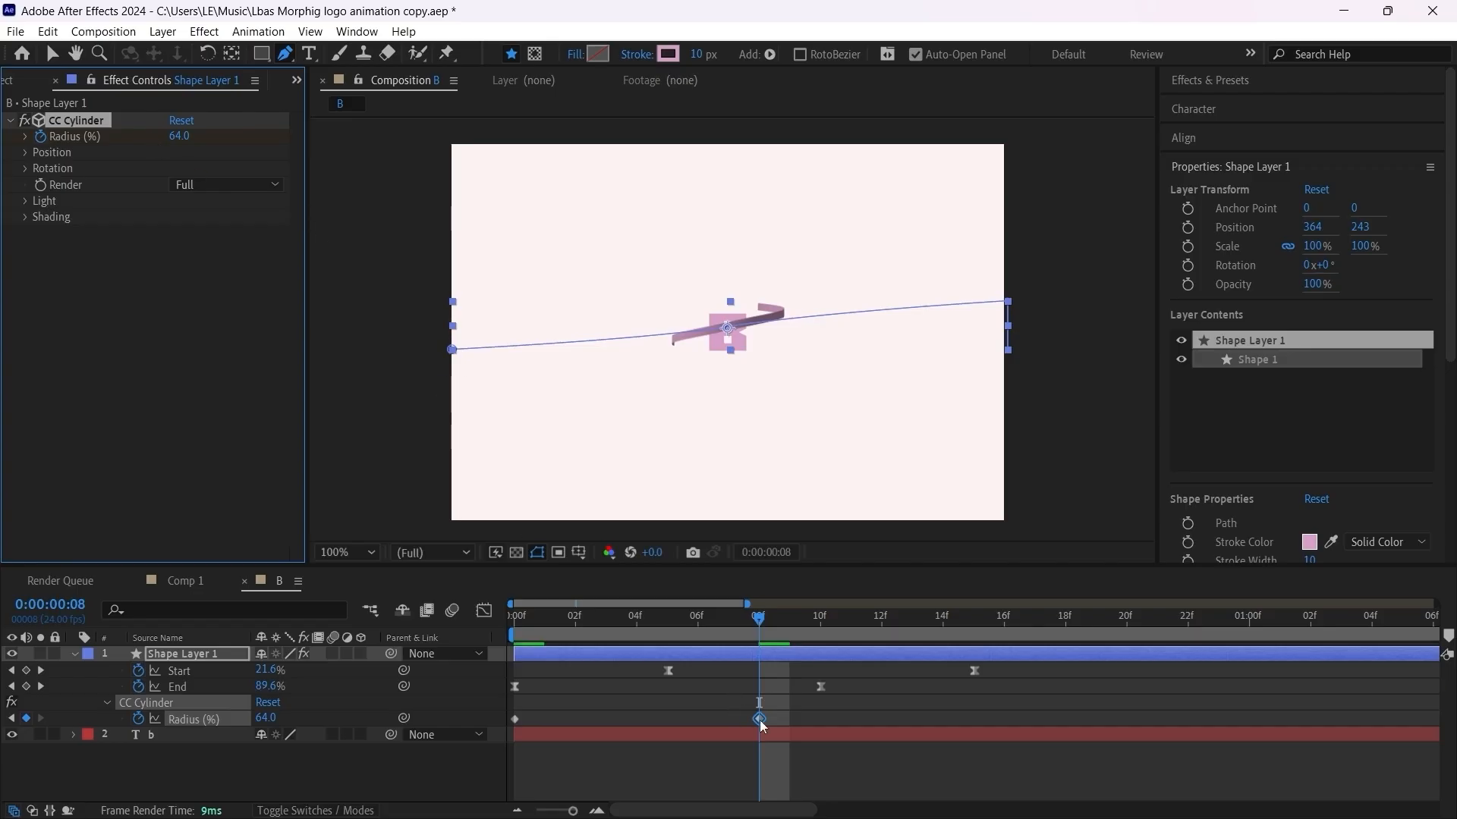
drag(759, 718, 914, 719)
Step: Set the frame 13 Radius keyframe to 45% and scrub through the animation to check the ribbon
click(545, 620)
drag(543, 626, 907, 634)
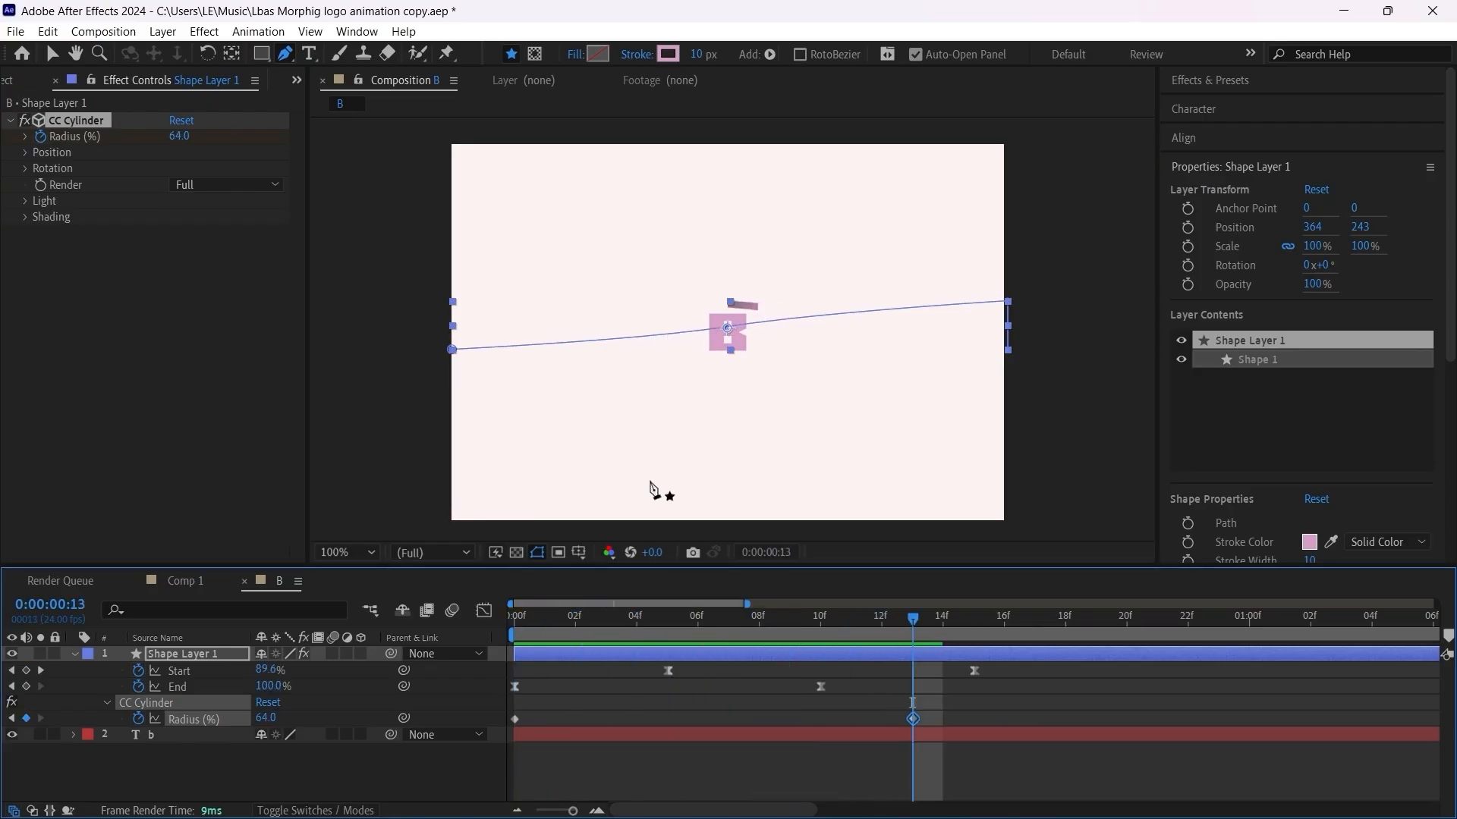
drag(178, 138, 166, 141)
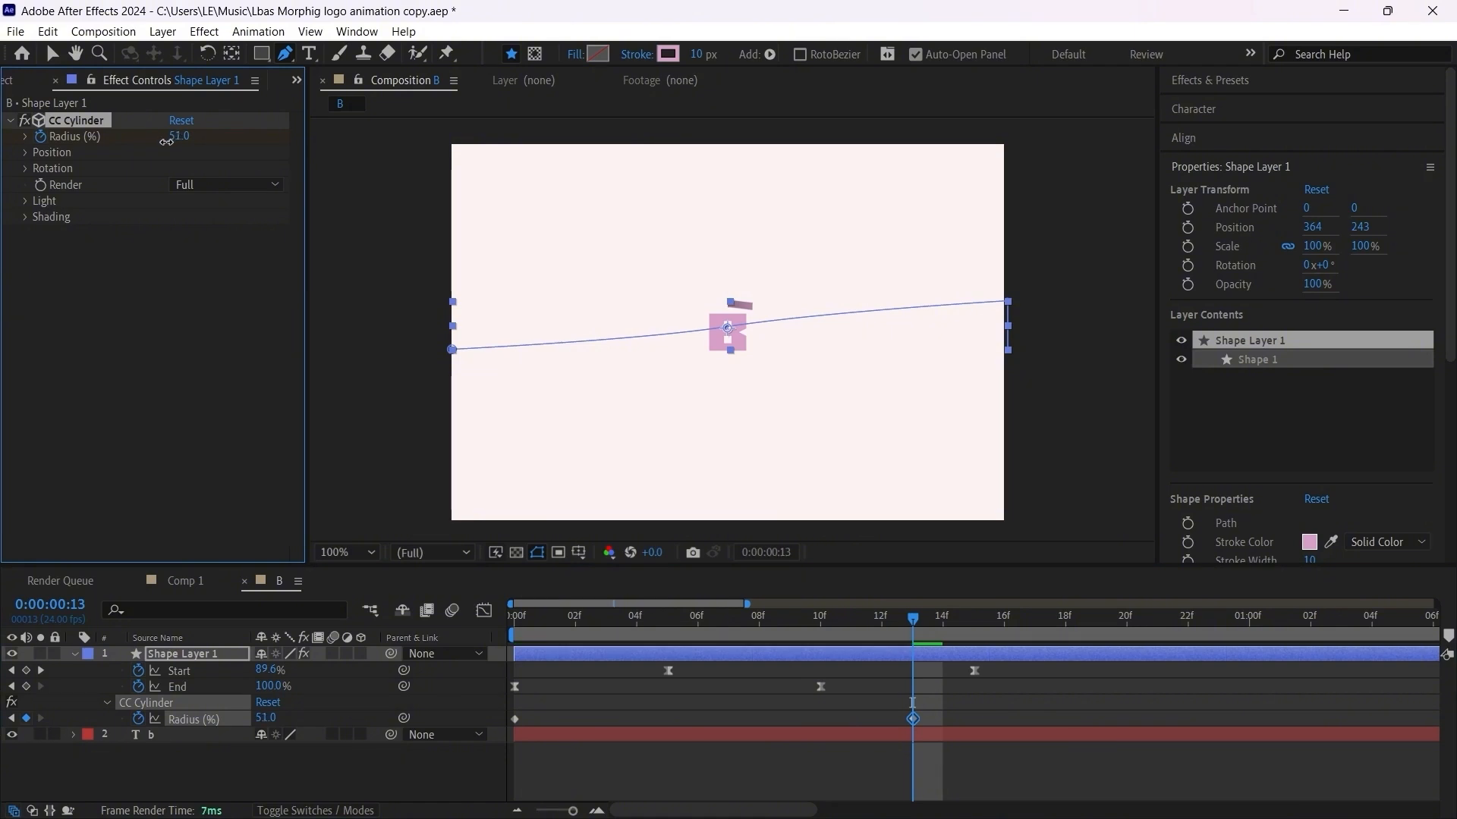
mouse_move(538, 619)
mouse_down()
mouse_move(494, 635)
mouse_move(729, 628)
mouse_move(510, 617)
mouse_up()
click(670, 770)
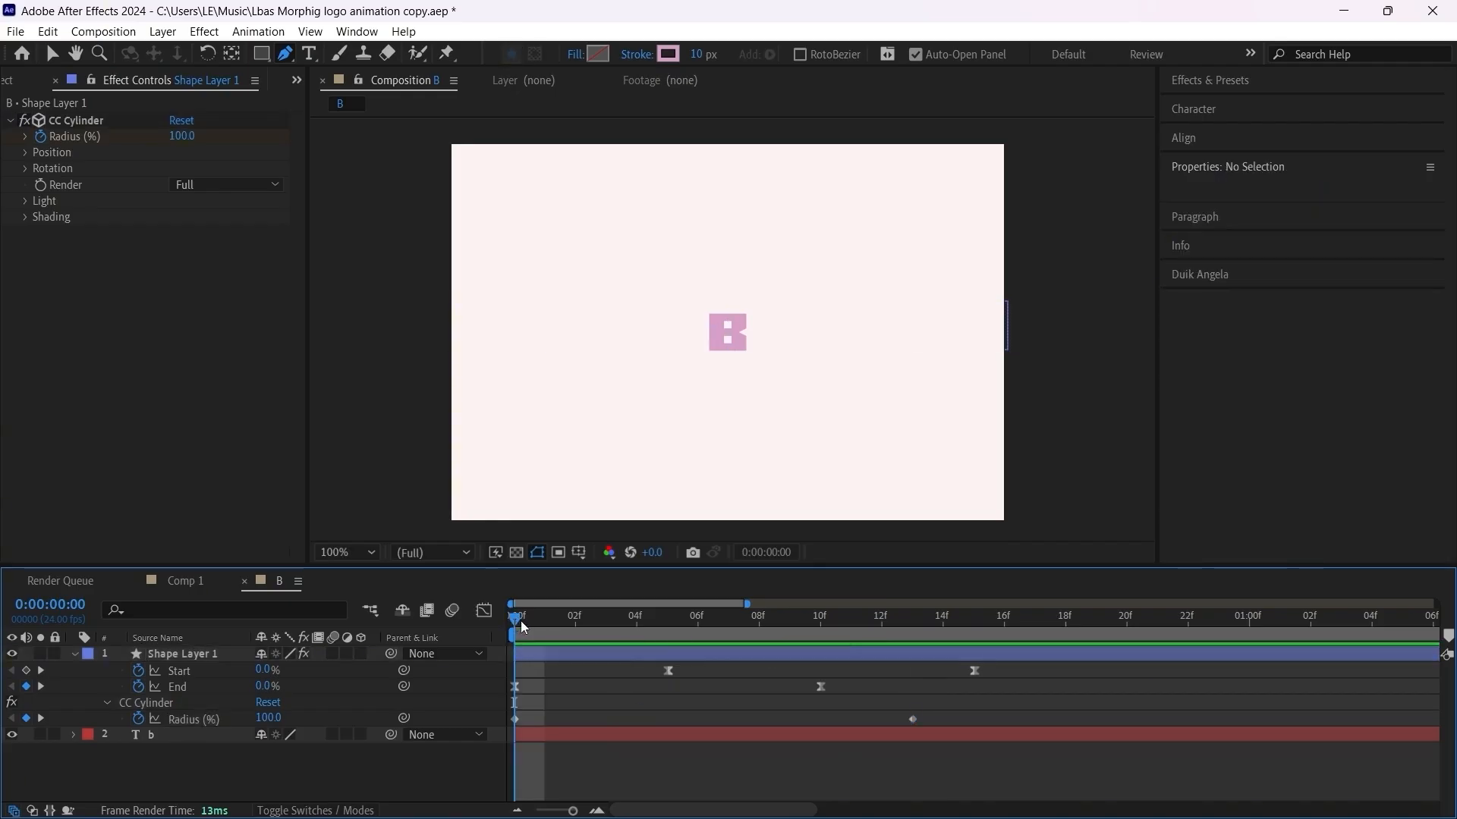
Step: Reduce the frame 13 Radius keyframe to 27% and scrub back to the beginning
drag(518, 618, 911, 625)
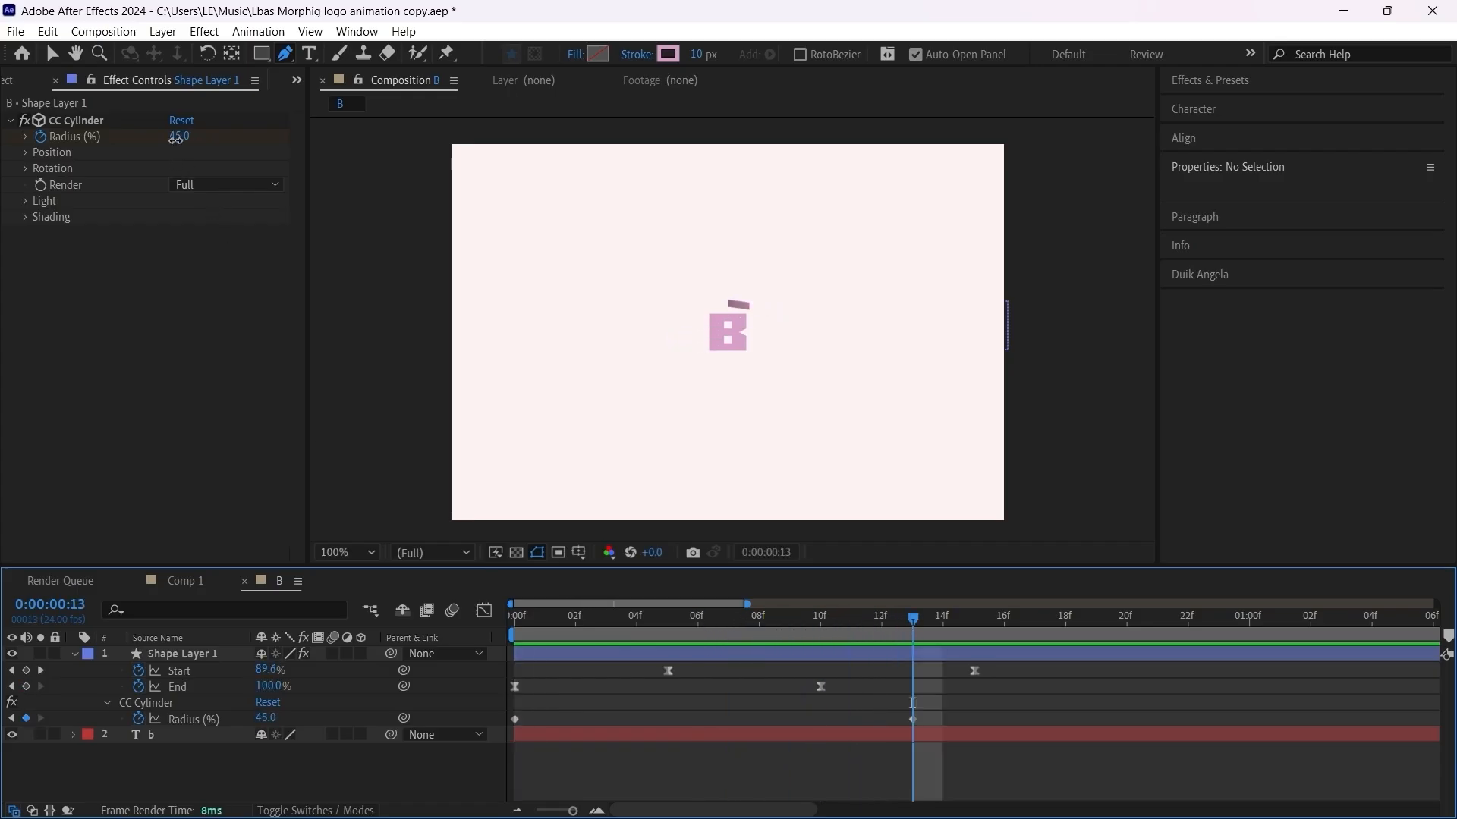
drag(176, 139, 166, 145)
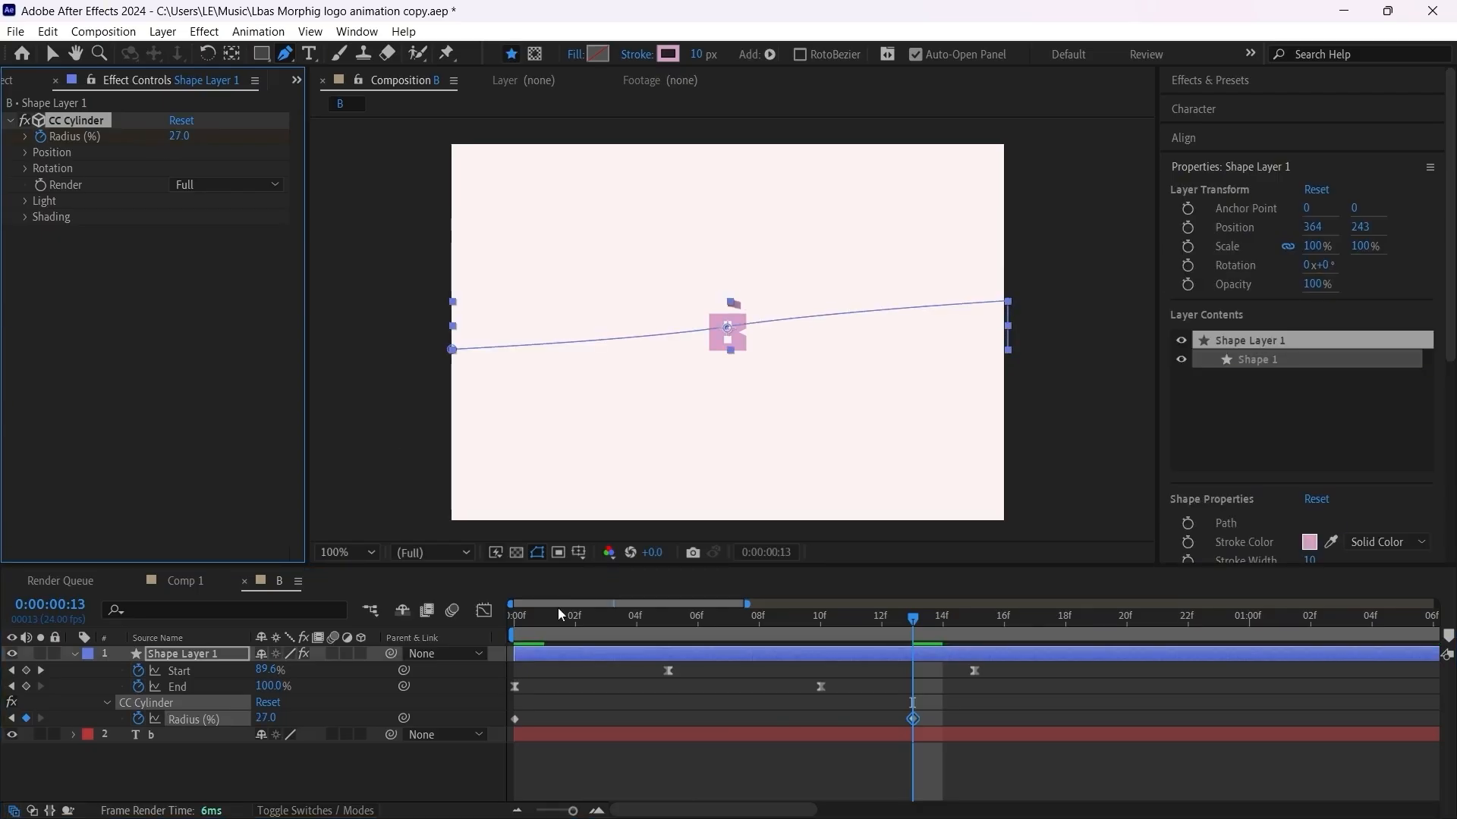
drag(558, 608, 525, 618)
Step: Set the stroke width of Shape Layer 1 to 20 px
click(653, 657)
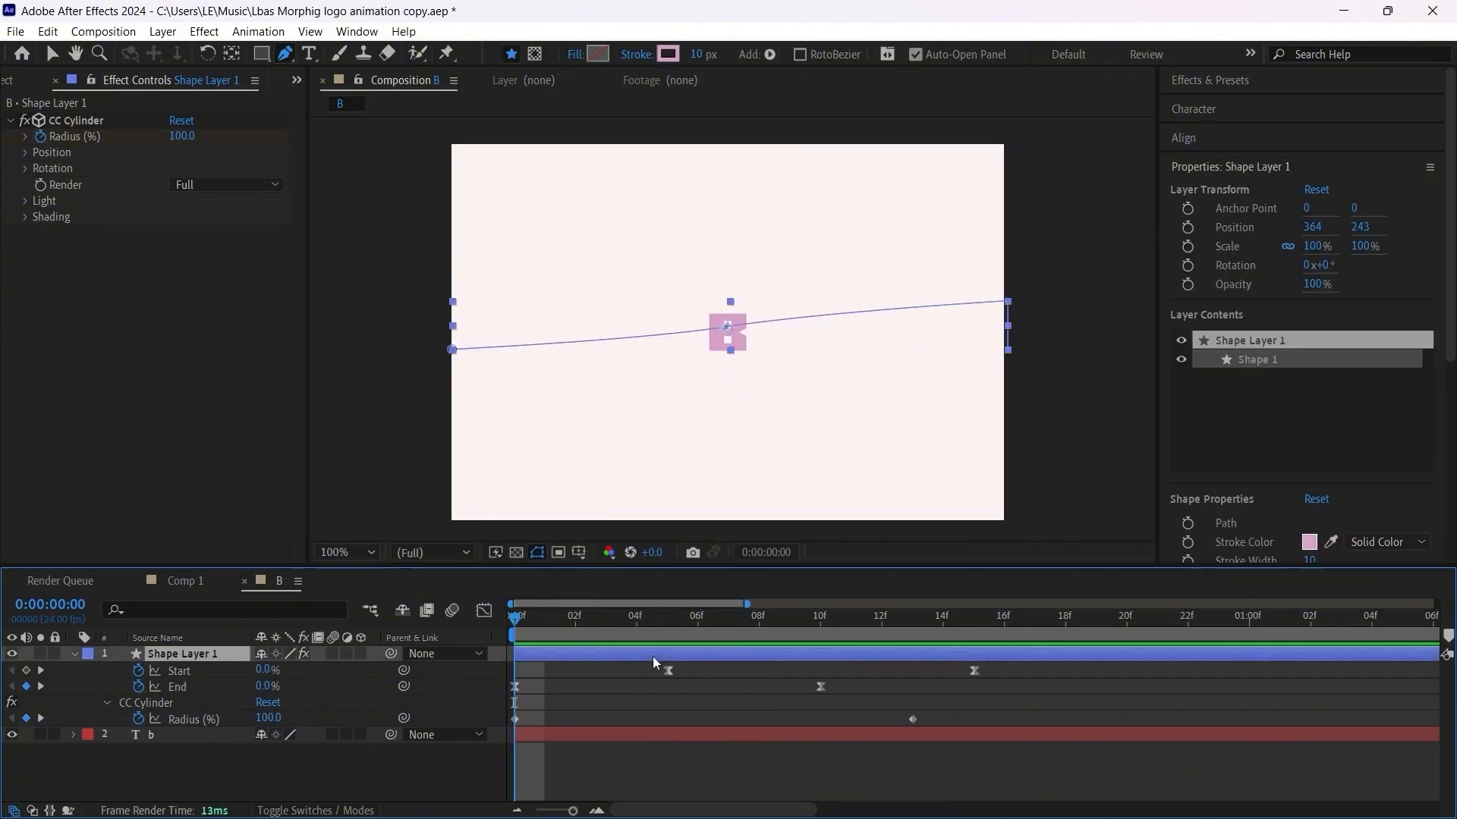
click(695, 51)
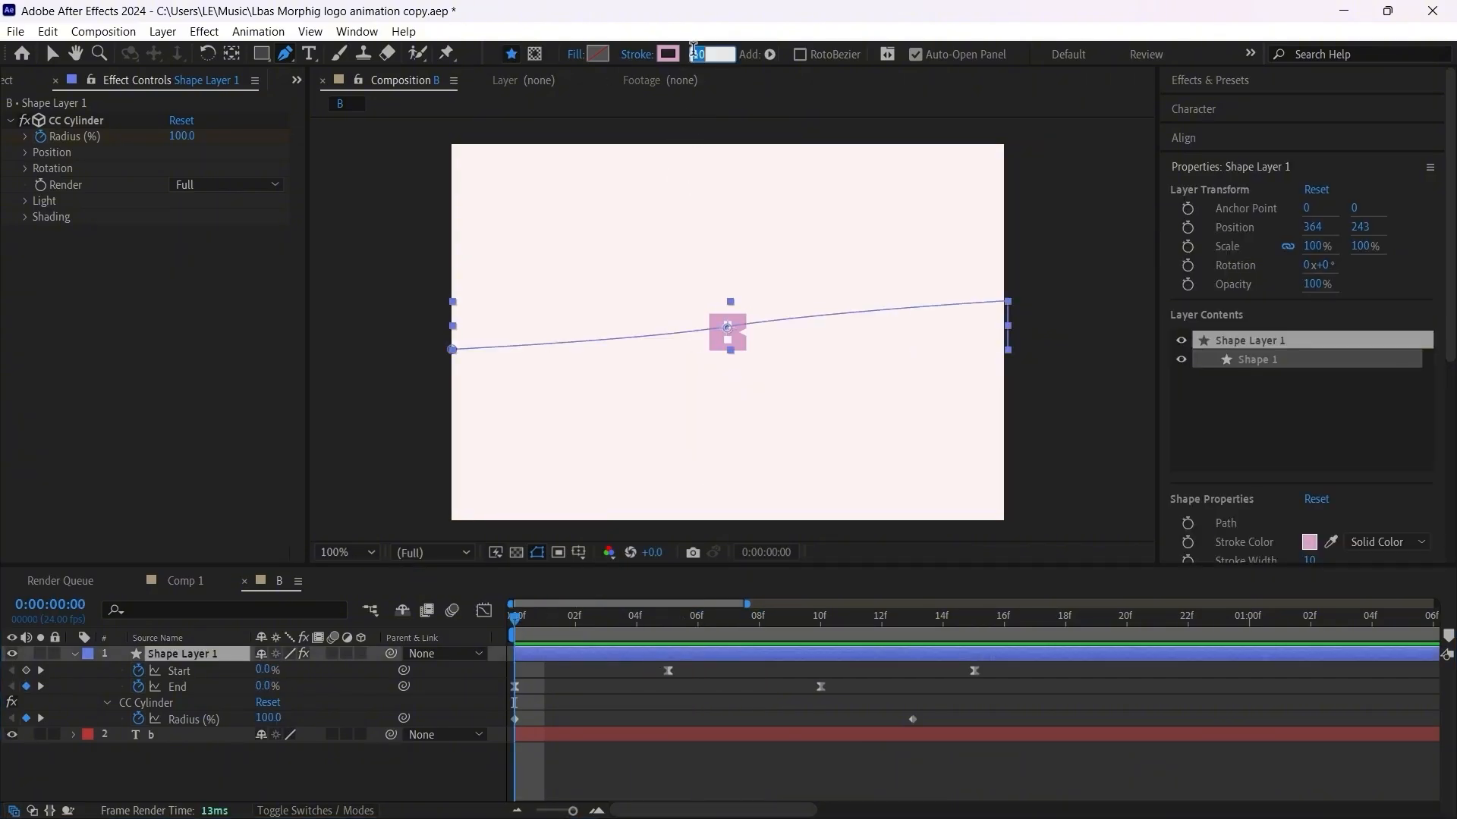
text(20)
key(Return)
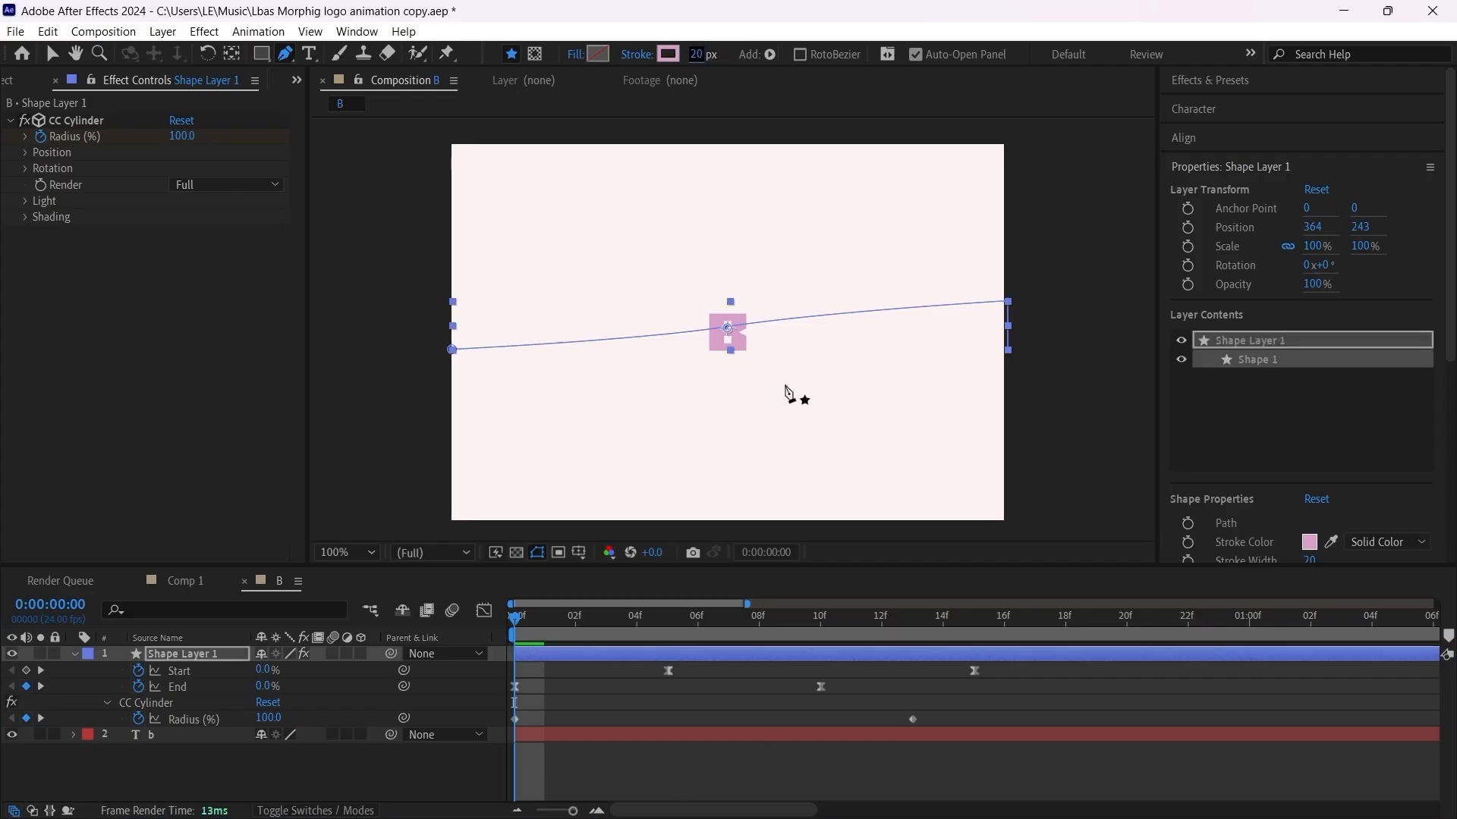
Step: Scrub and play the composition from the beginning to review the thicker ribbon around the B
drag(541, 628, 758, 617)
key(space)
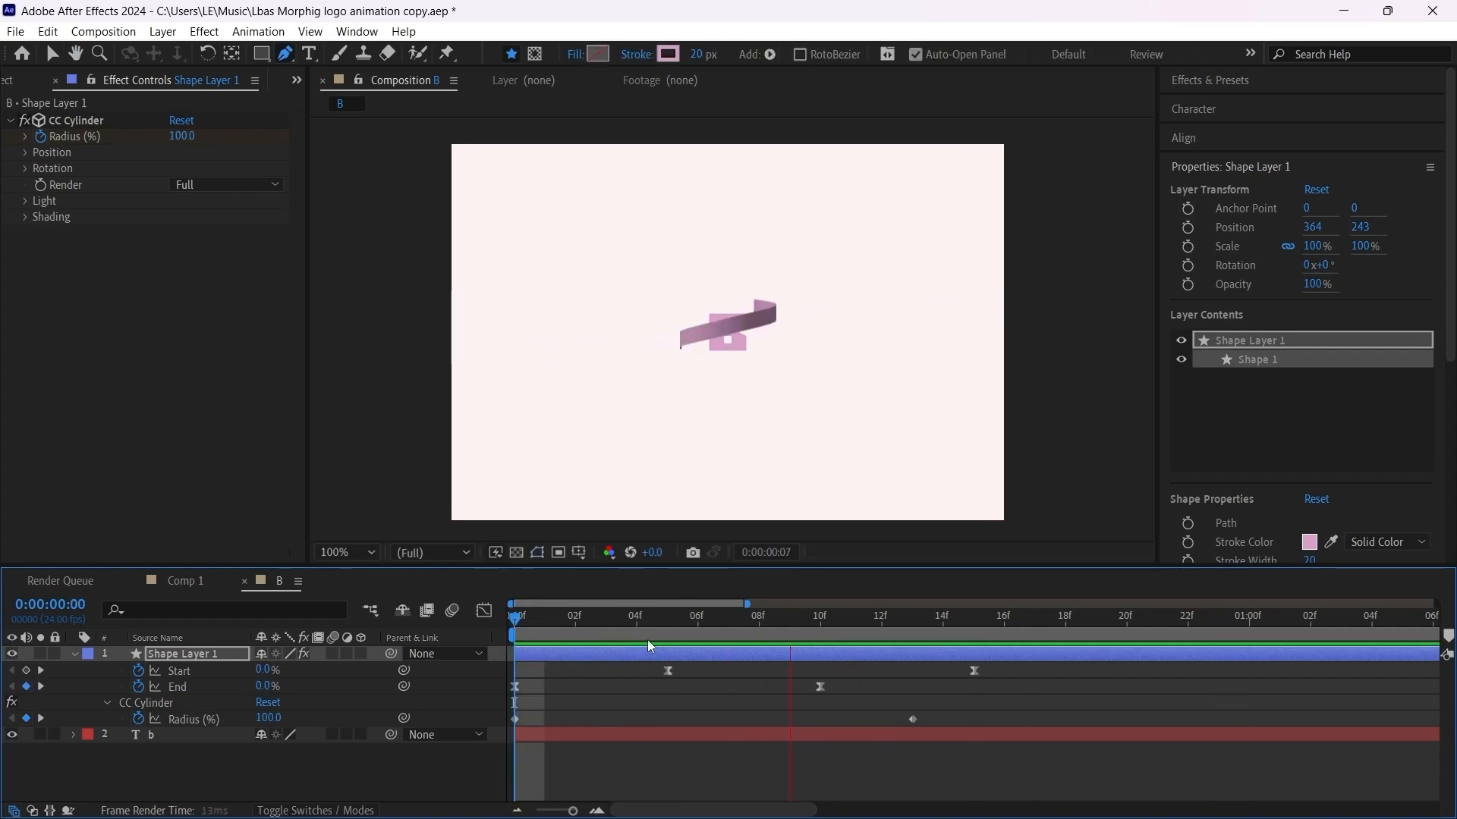
click(503, 617)
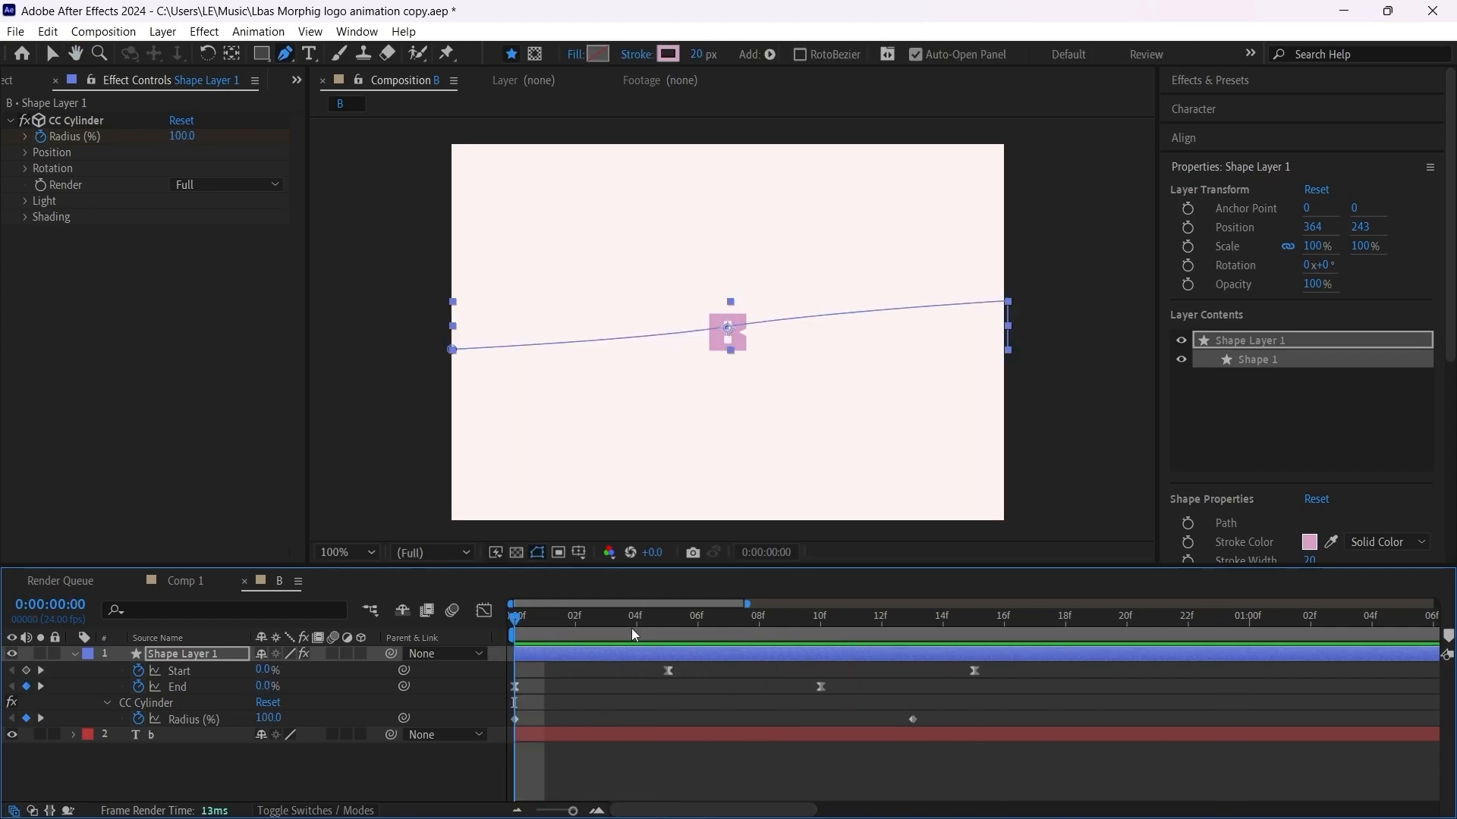
key(space)
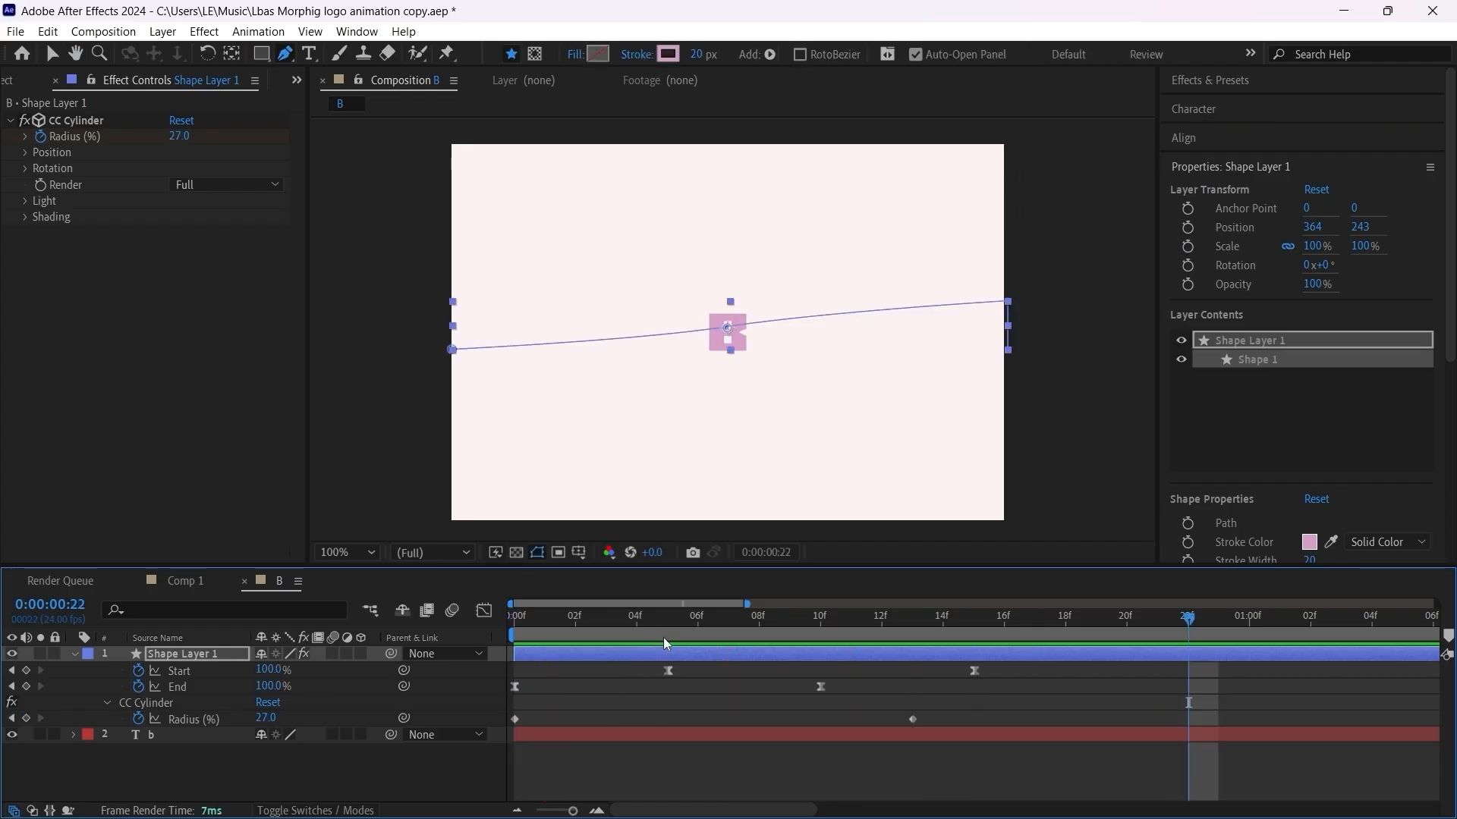
key(space)
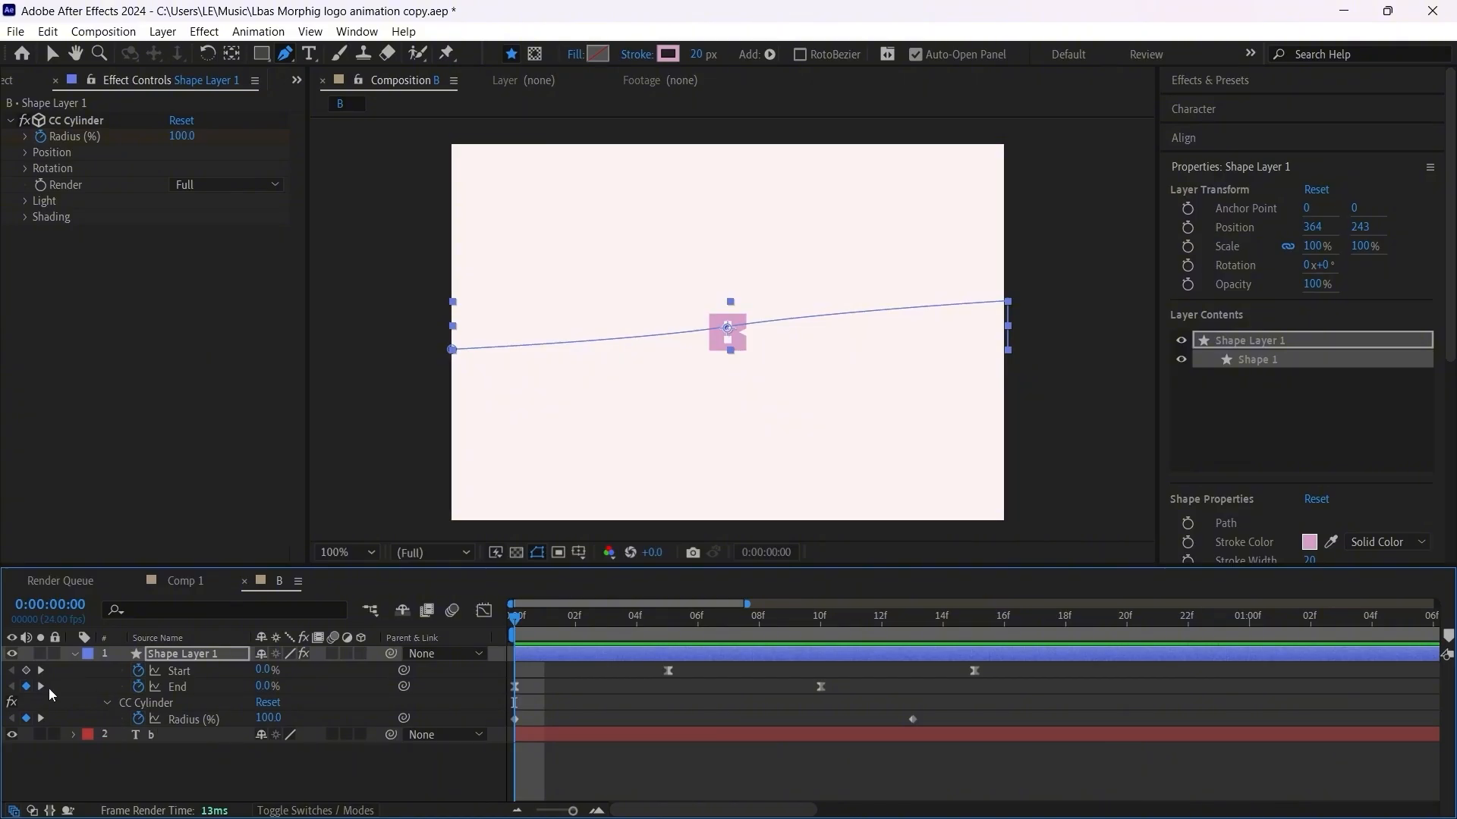
Step: Enable keyframing for the Stroke Width of Stroke 1 at frame 0 and show only the layer's keyframed properties
click(75, 654)
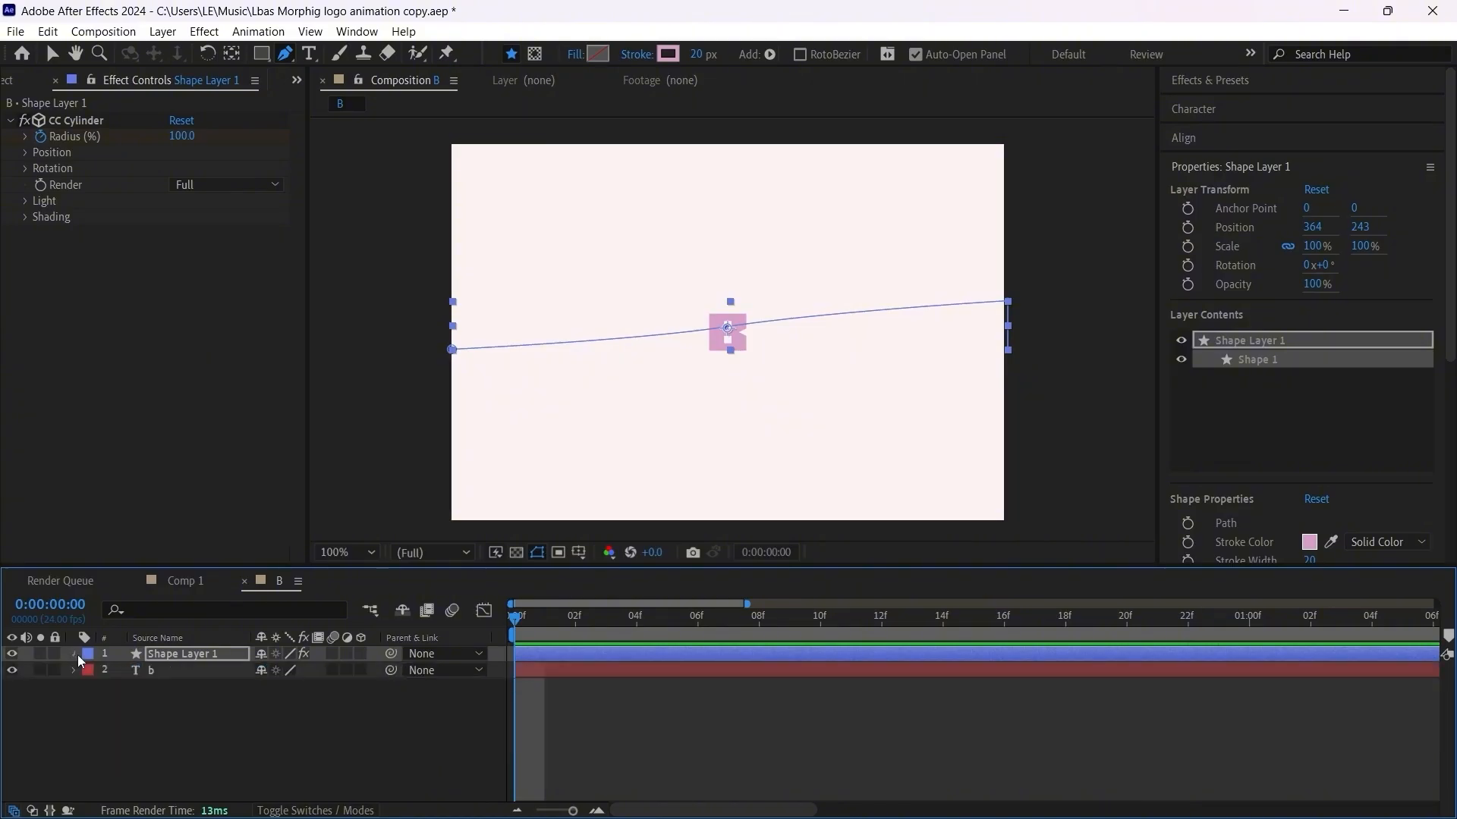
click(75, 654)
scroll(130, 736, down, 3)
scroll(151, 730, up, 4)
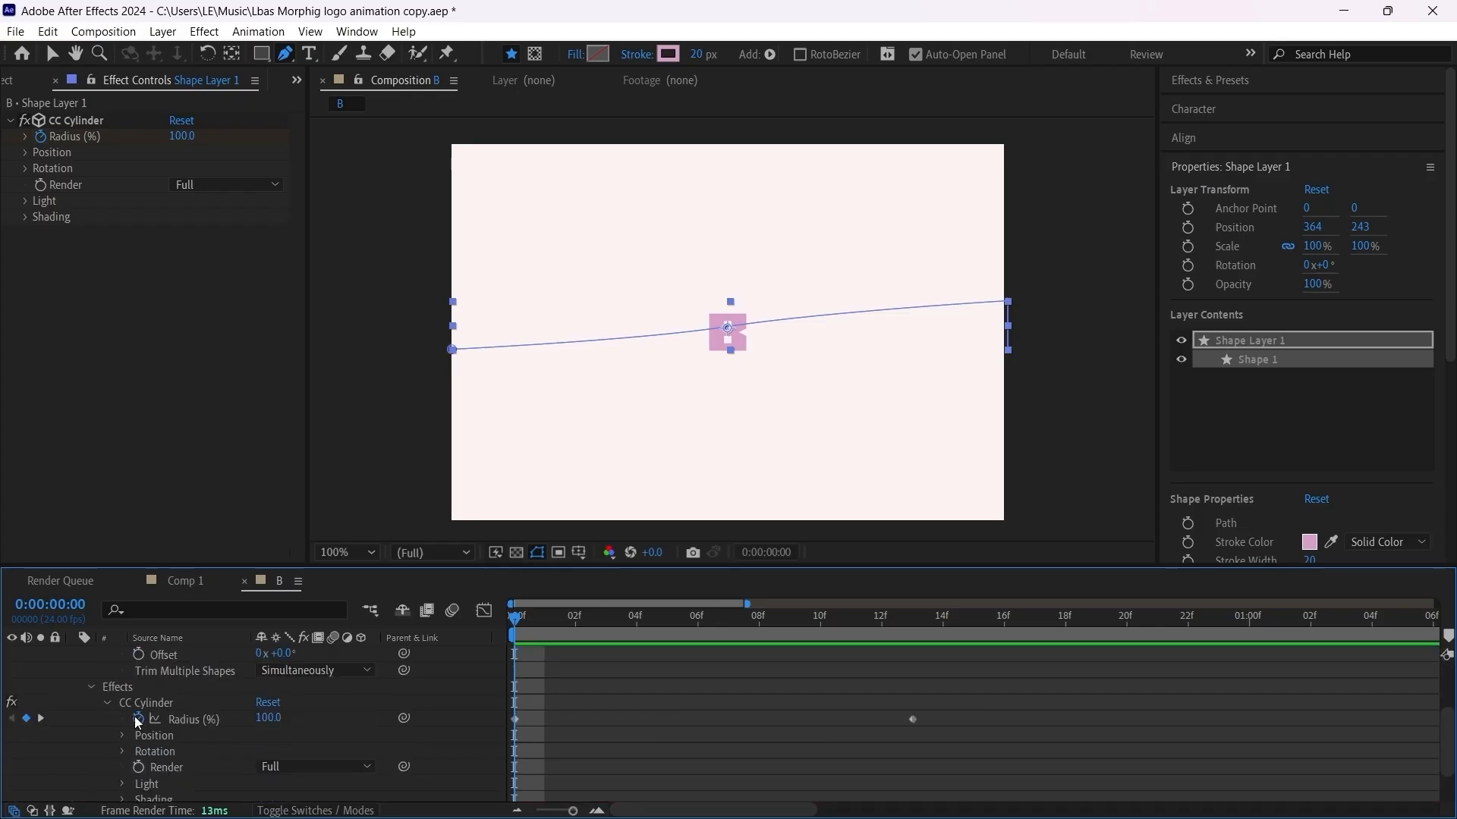
click(107, 686)
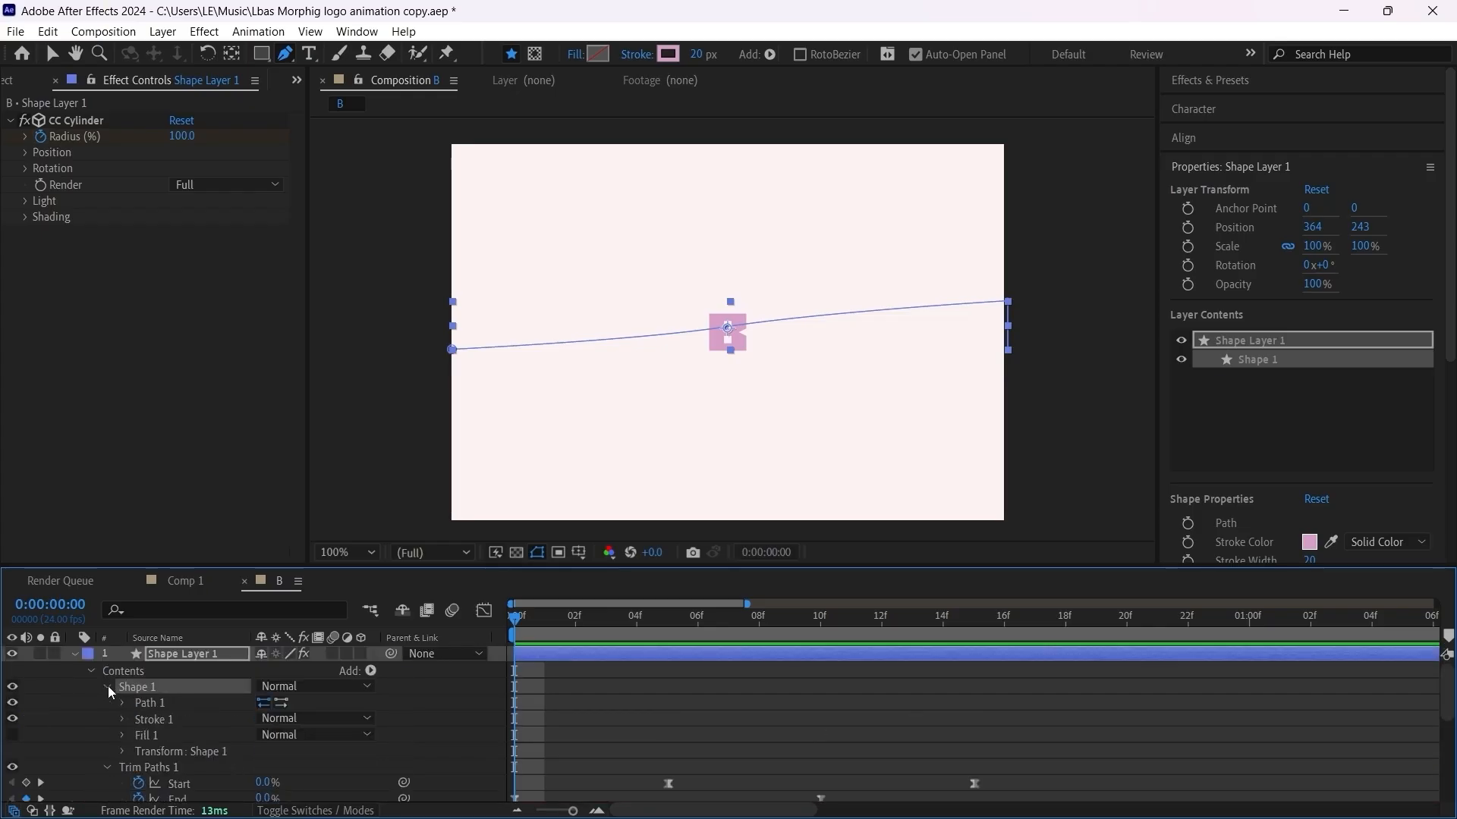
click(123, 720)
scroll(133, 732, down, 2)
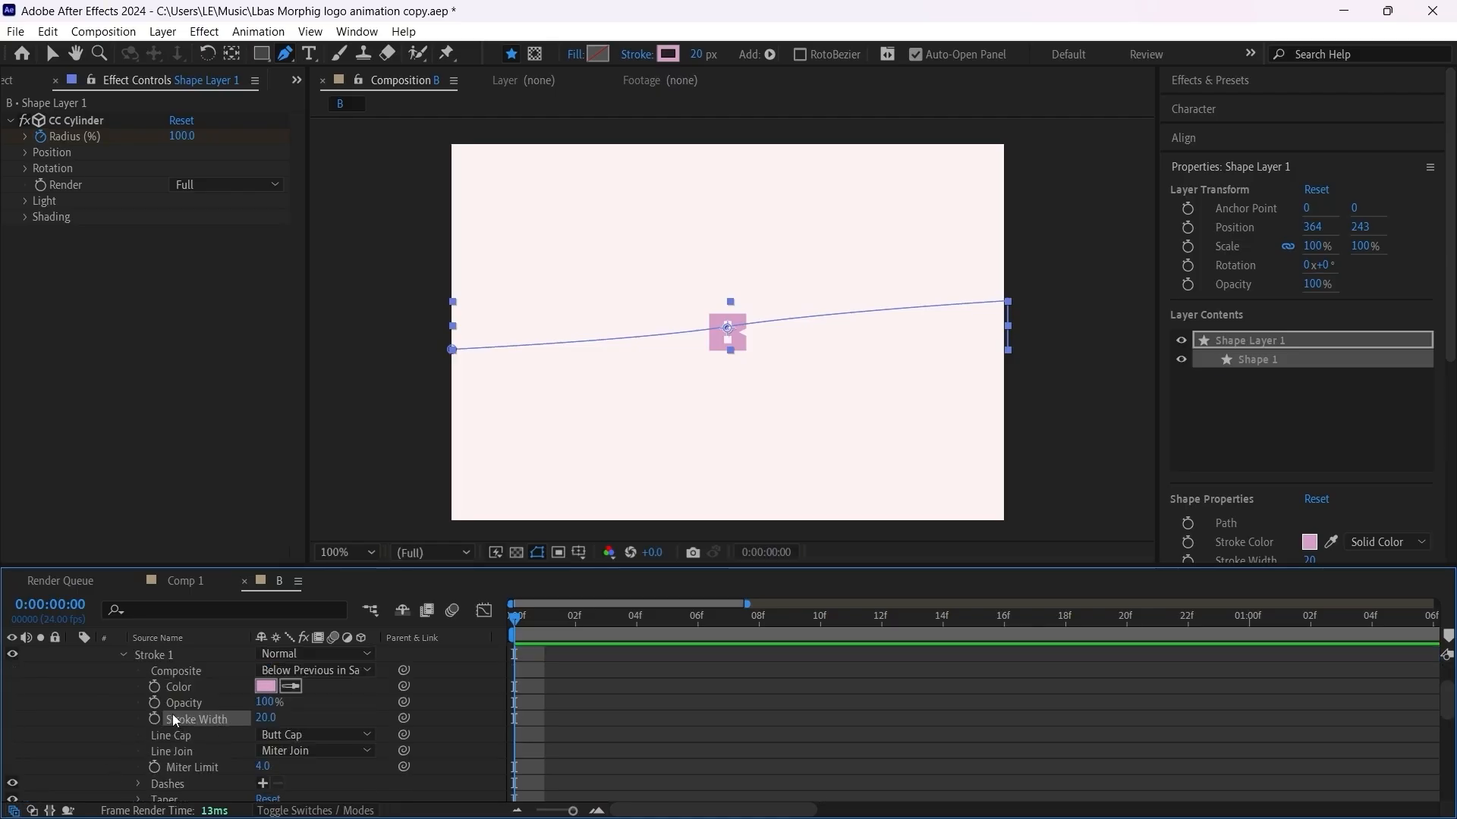
click(155, 720)
scroll(643, 740, up, 2)
key(u)
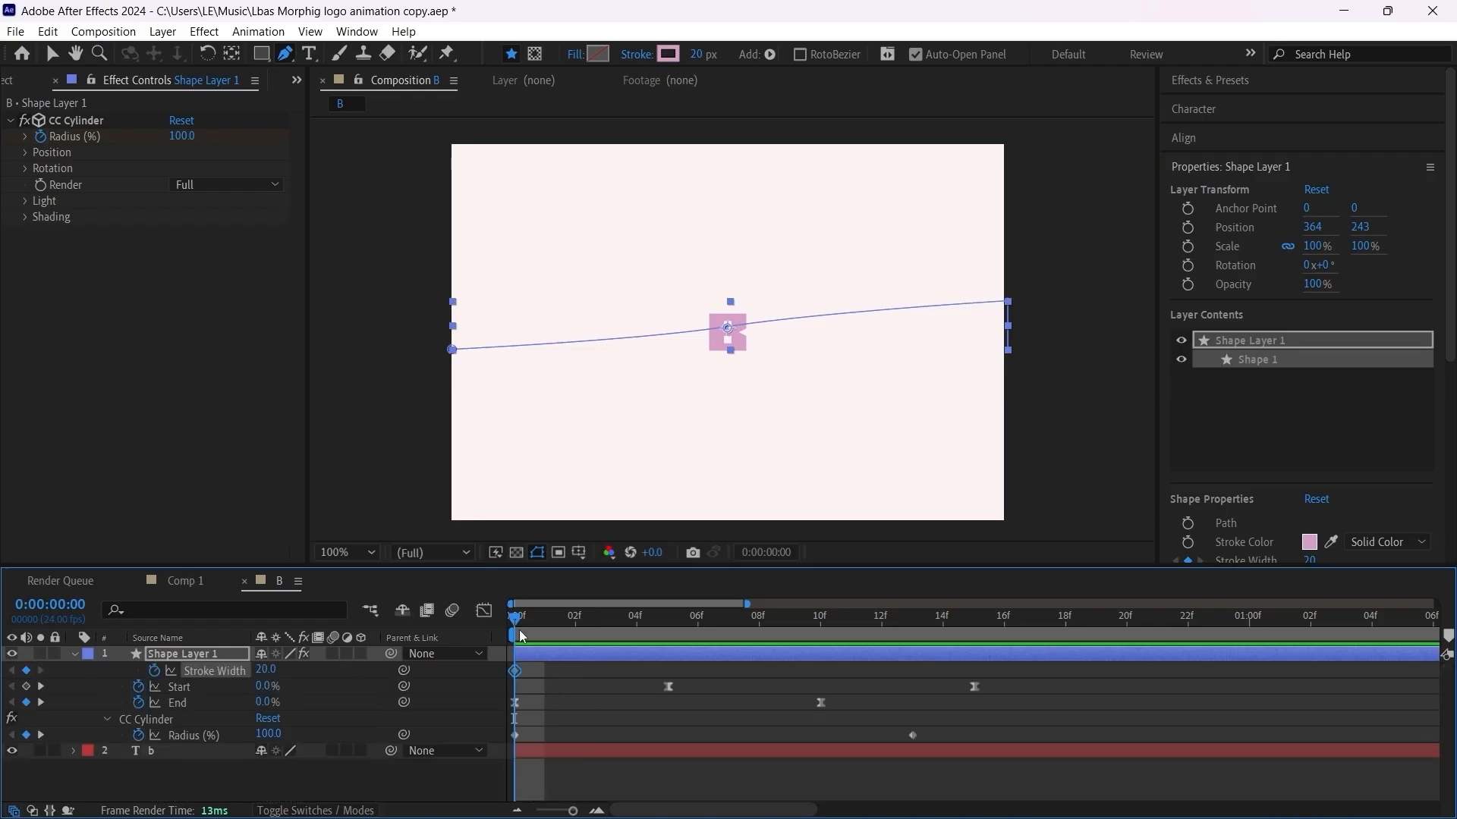
Step: Add Stroke Width keyframes at frames 6 and 14, and move the middle one to frame 7
key(space)
click(704, 638)
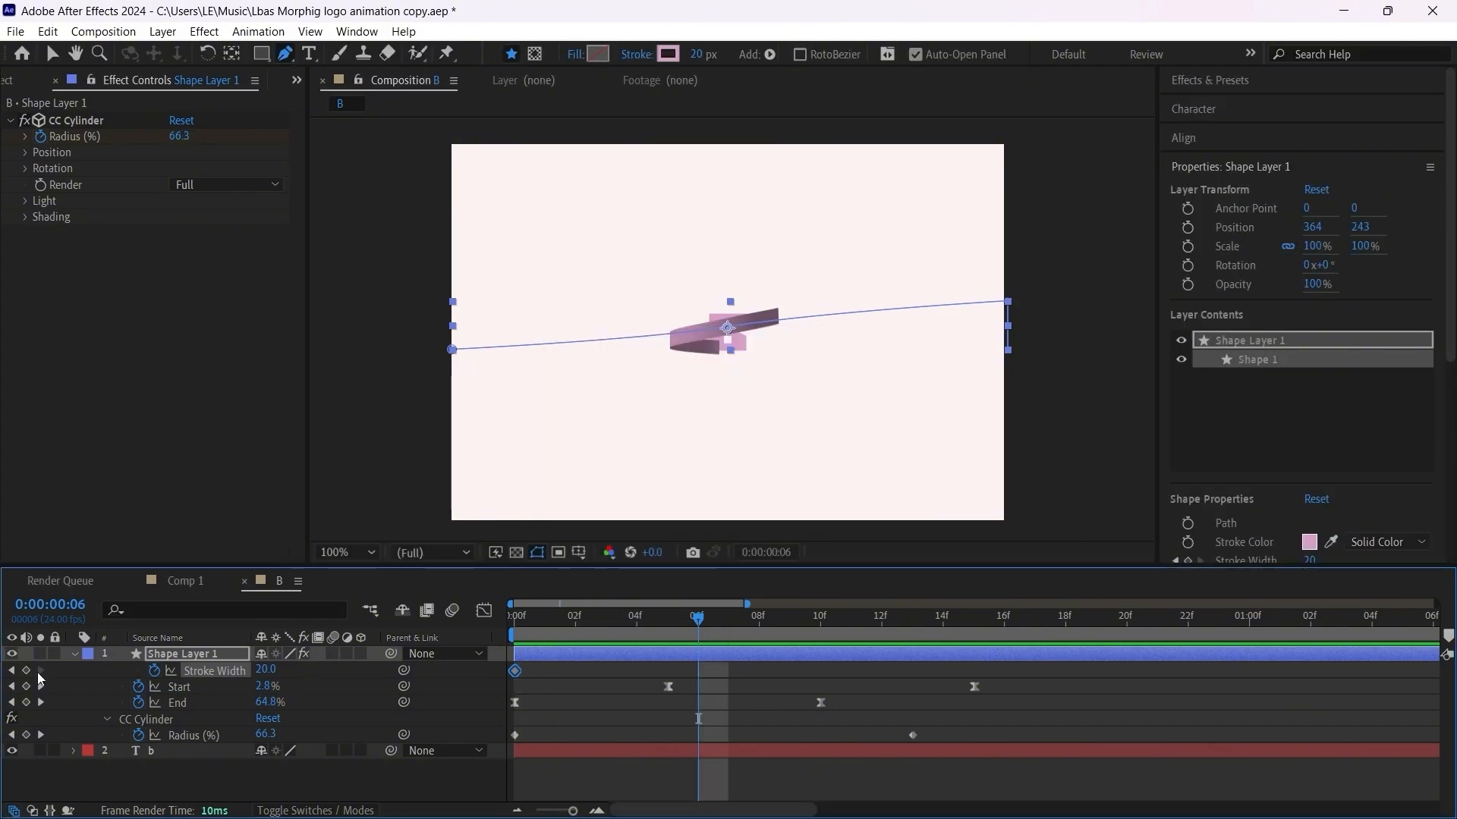
click(27, 671)
click(955, 620)
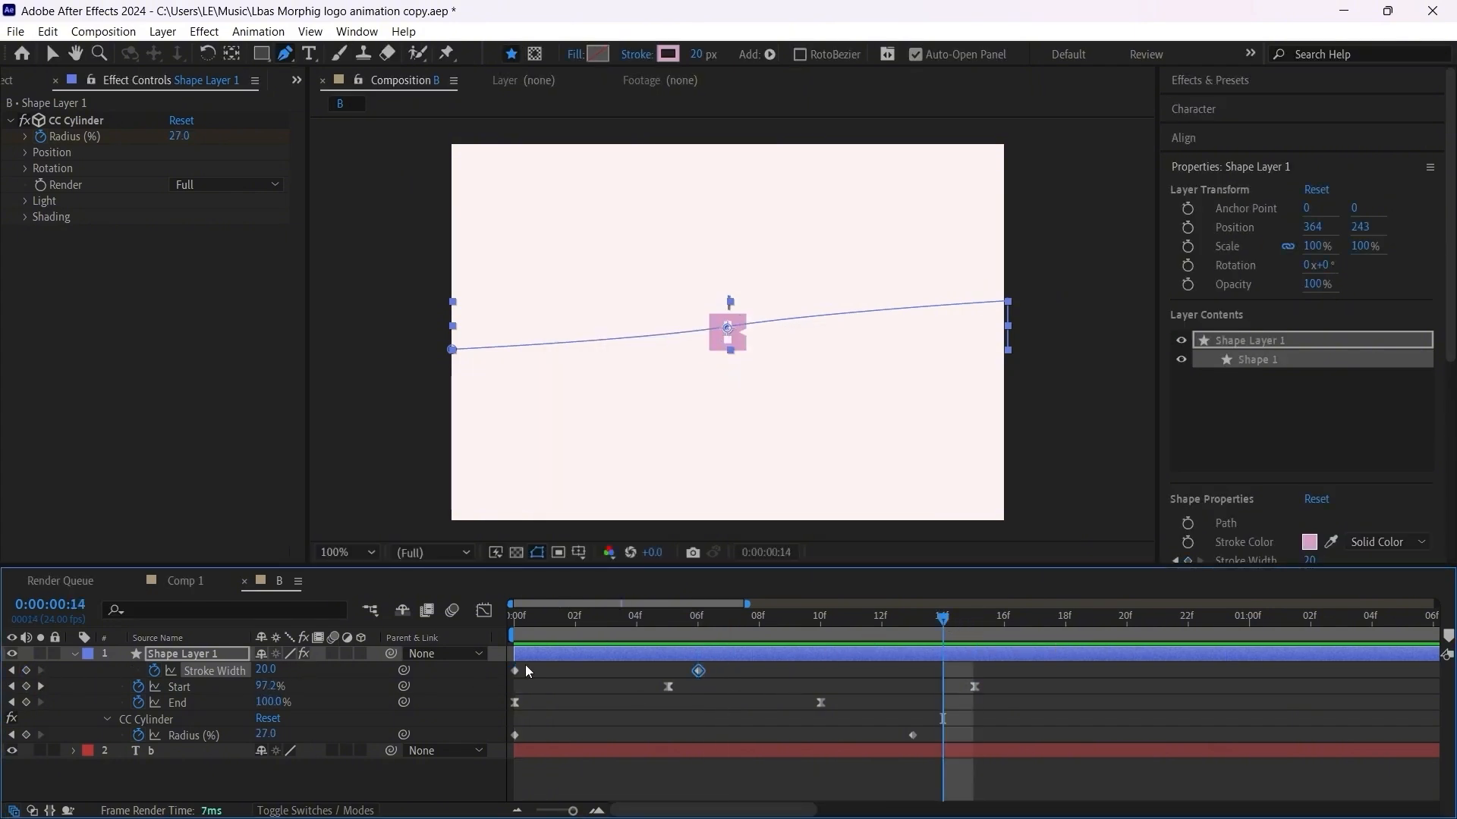
click(27, 671)
drag(707, 668, 738, 668)
Step: Set the Stroke Width keyframes at frames 0 and 14 to 0, keeping the middle keyframe at full width
drag(581, 622, 514, 622)
double_click(516, 673)
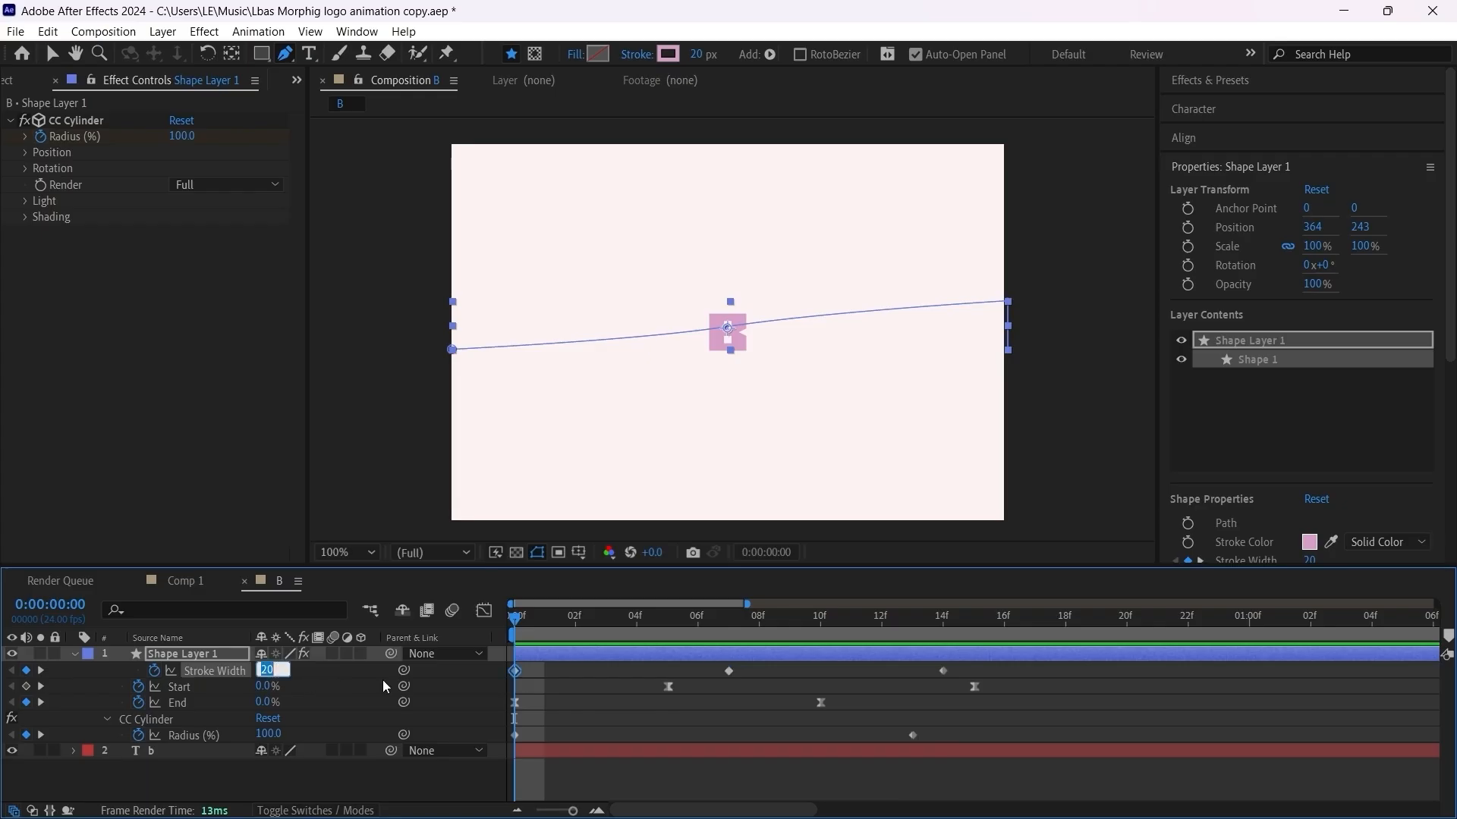
text(0)
key(Return)
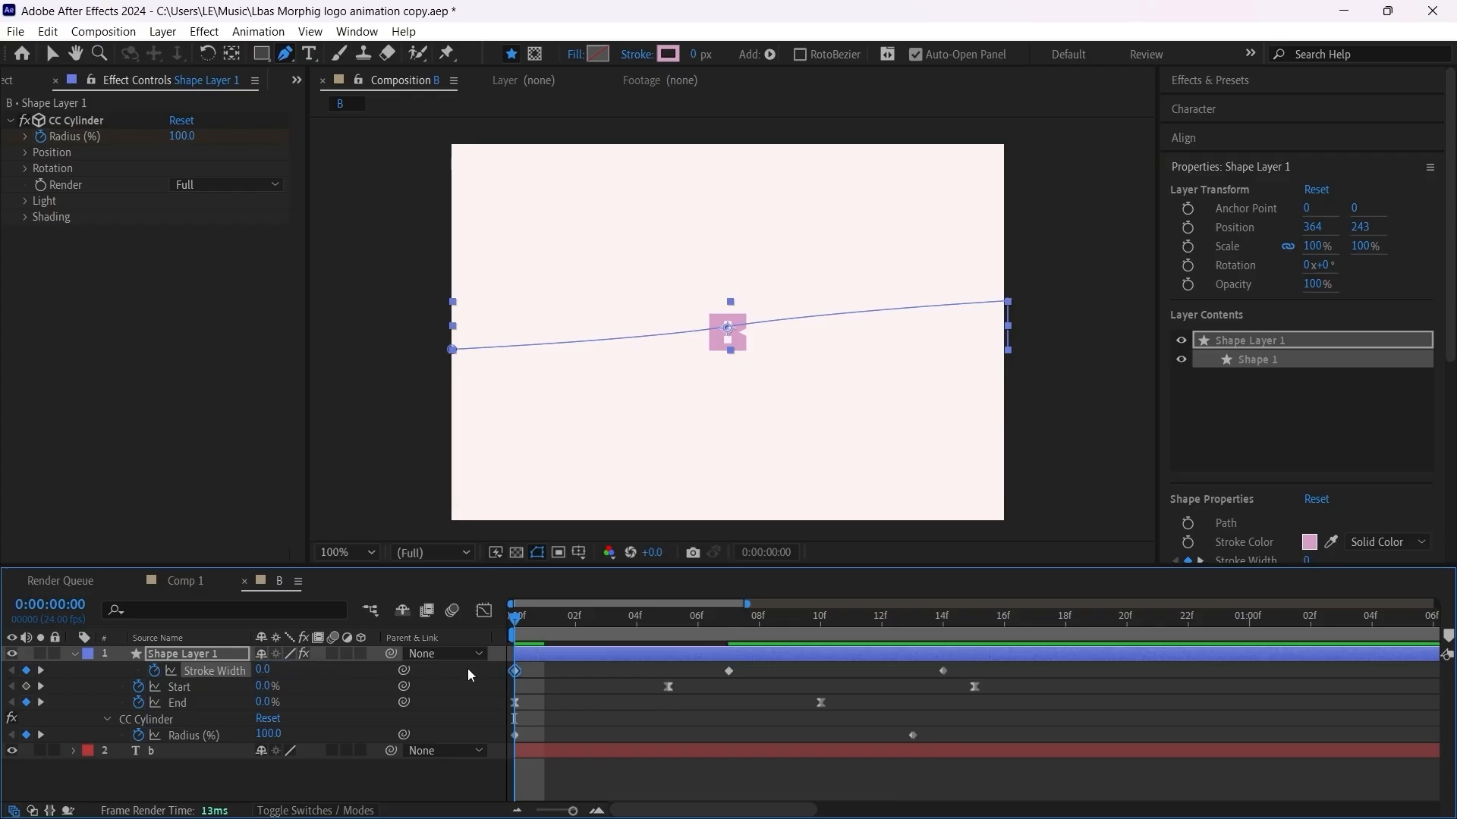
drag(513, 624, 947, 624)
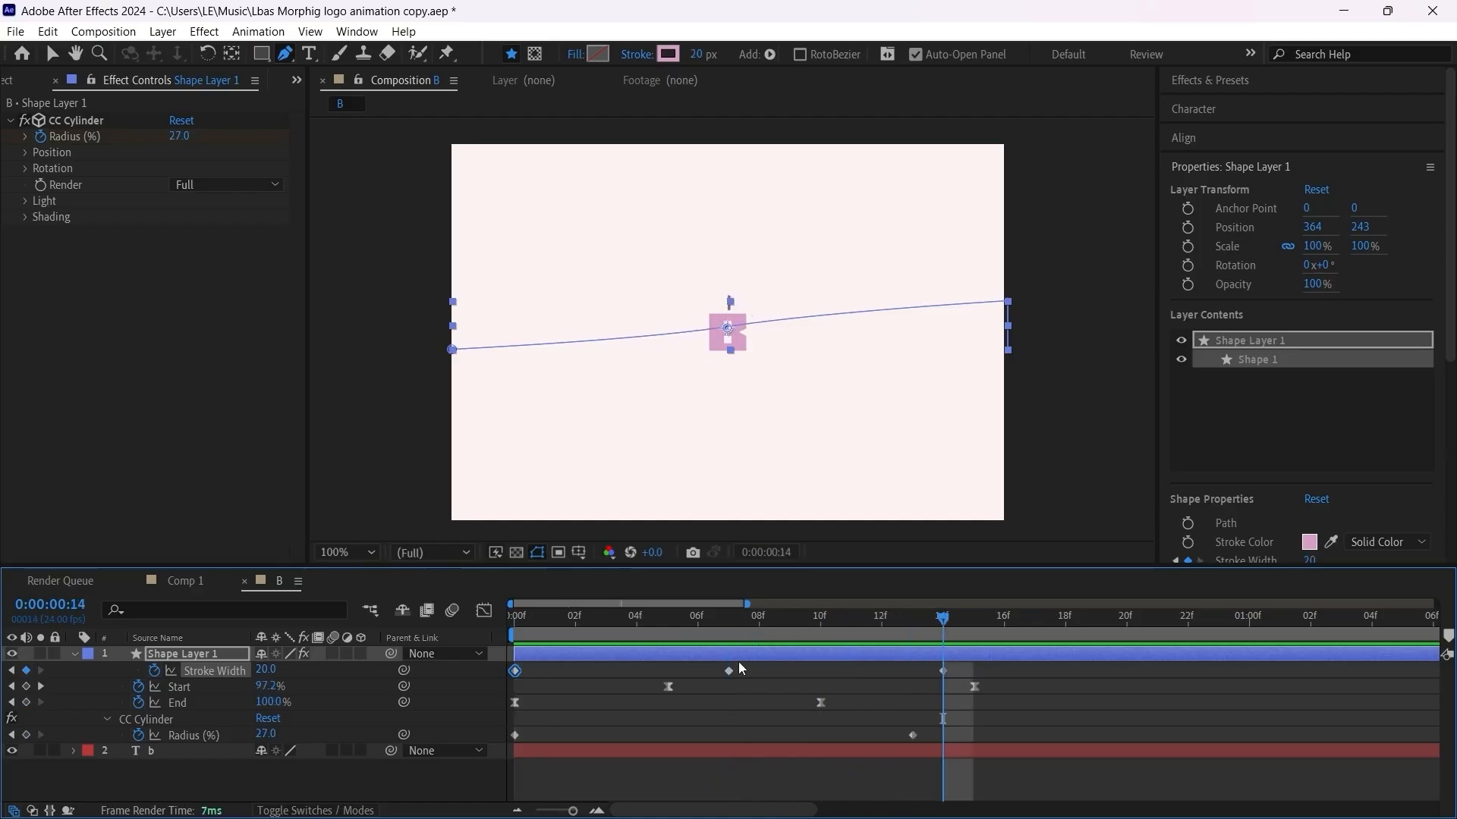
click(943, 671)
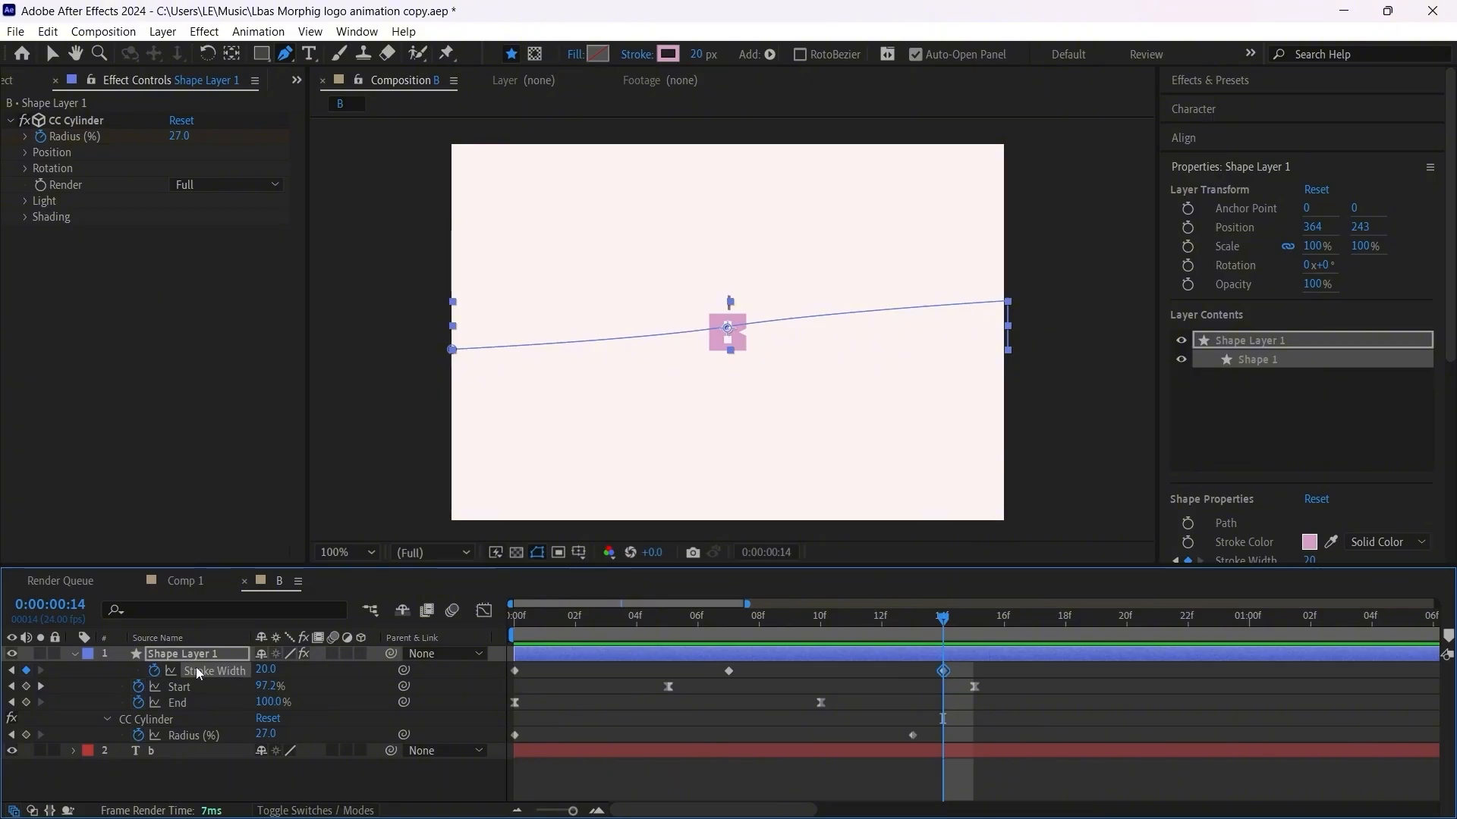
click(267, 669)
text(0)
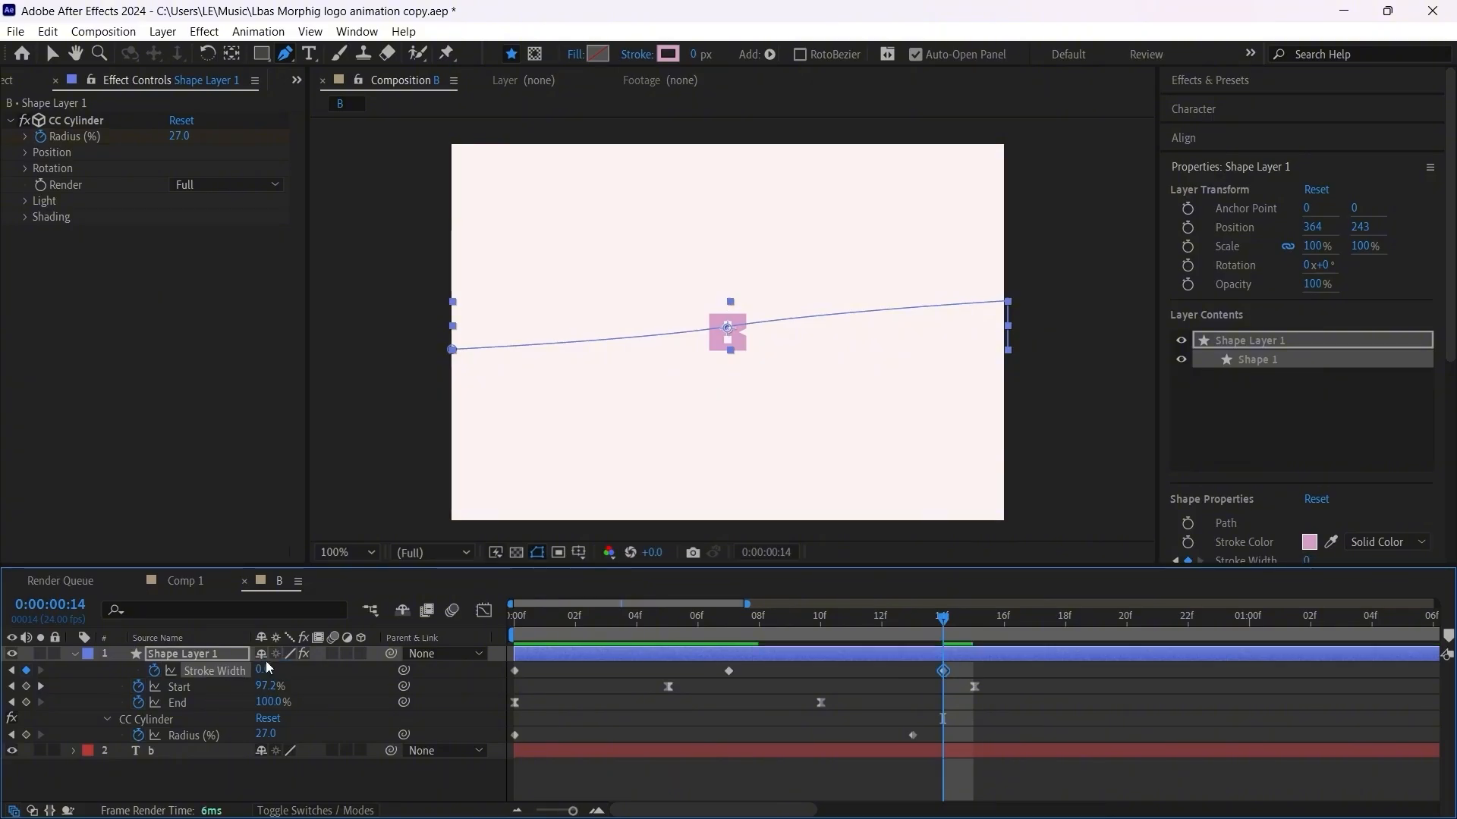
click(735, 764)
Step: Play the composition from the beginning to review the ribbon growing and thinning around the B
drag(611, 621, 512, 623)
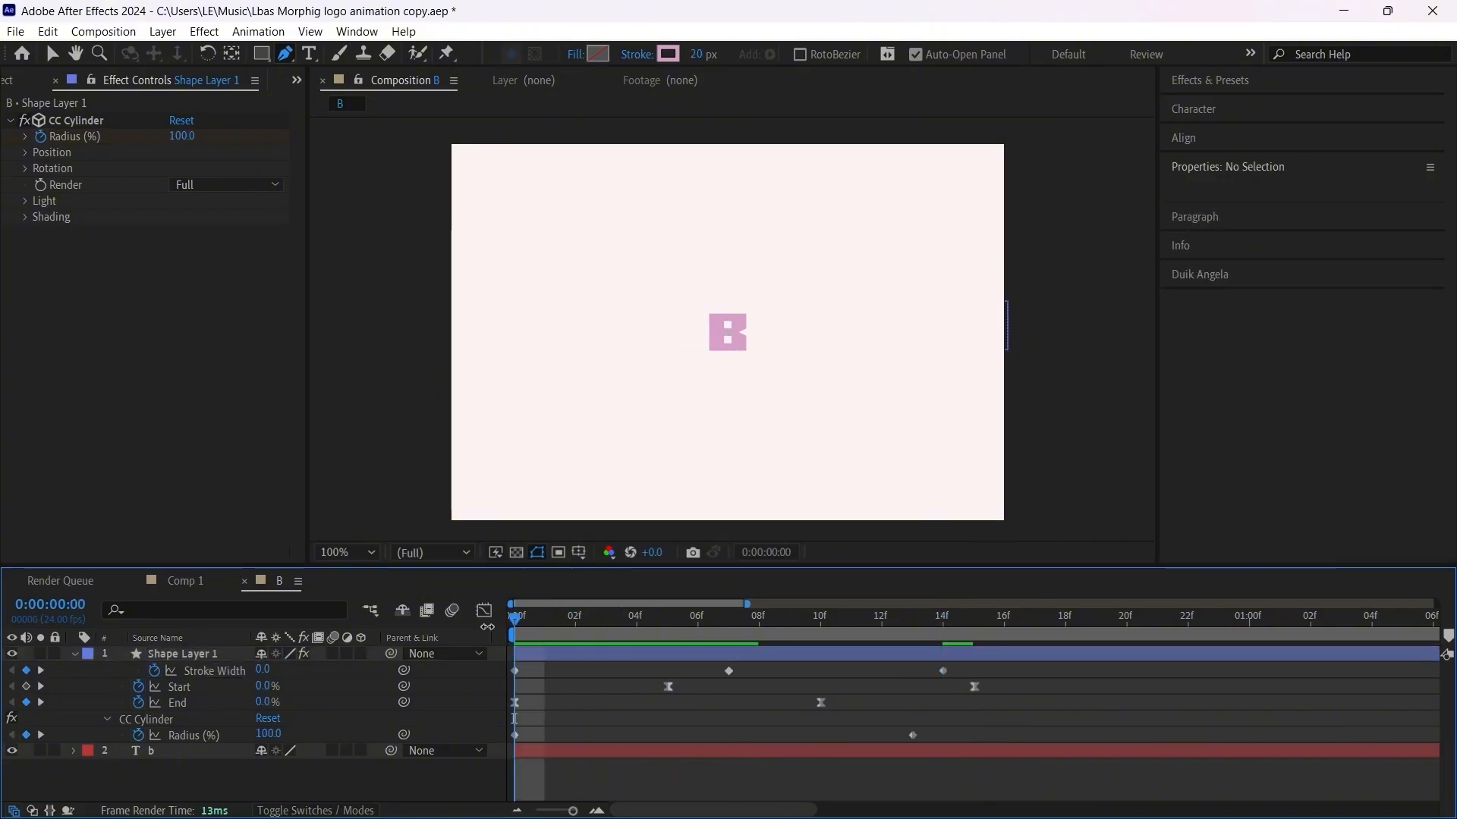
key(space)
click(679, 610)
drag(679, 613, 457, 637)
key(space)
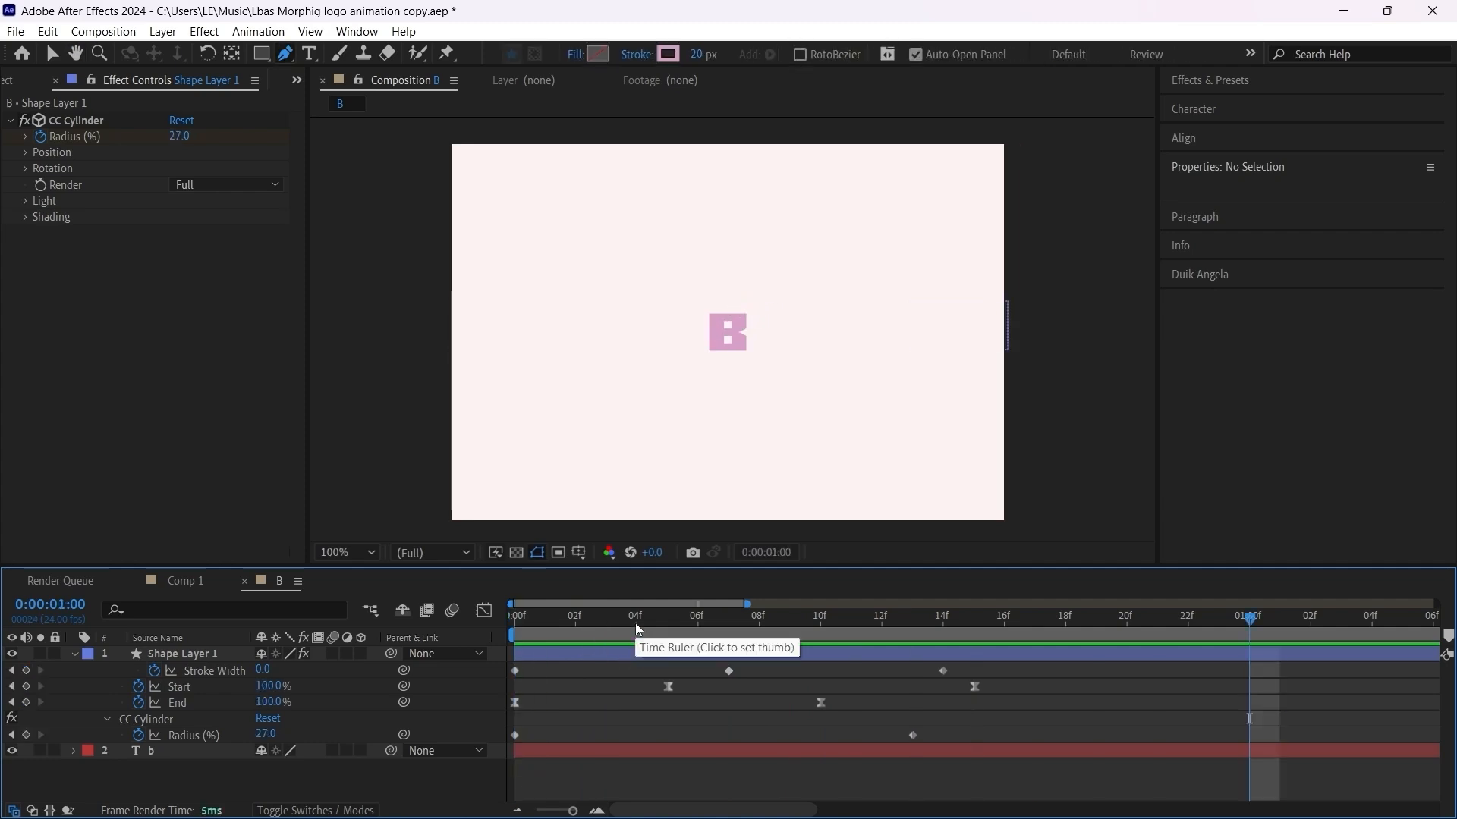
key(space)
Step: Apply Easy Ease to the Stroke Width and CC Cylinder Radius keyframes, and play the composition to review the ribbon
click(205, 673)
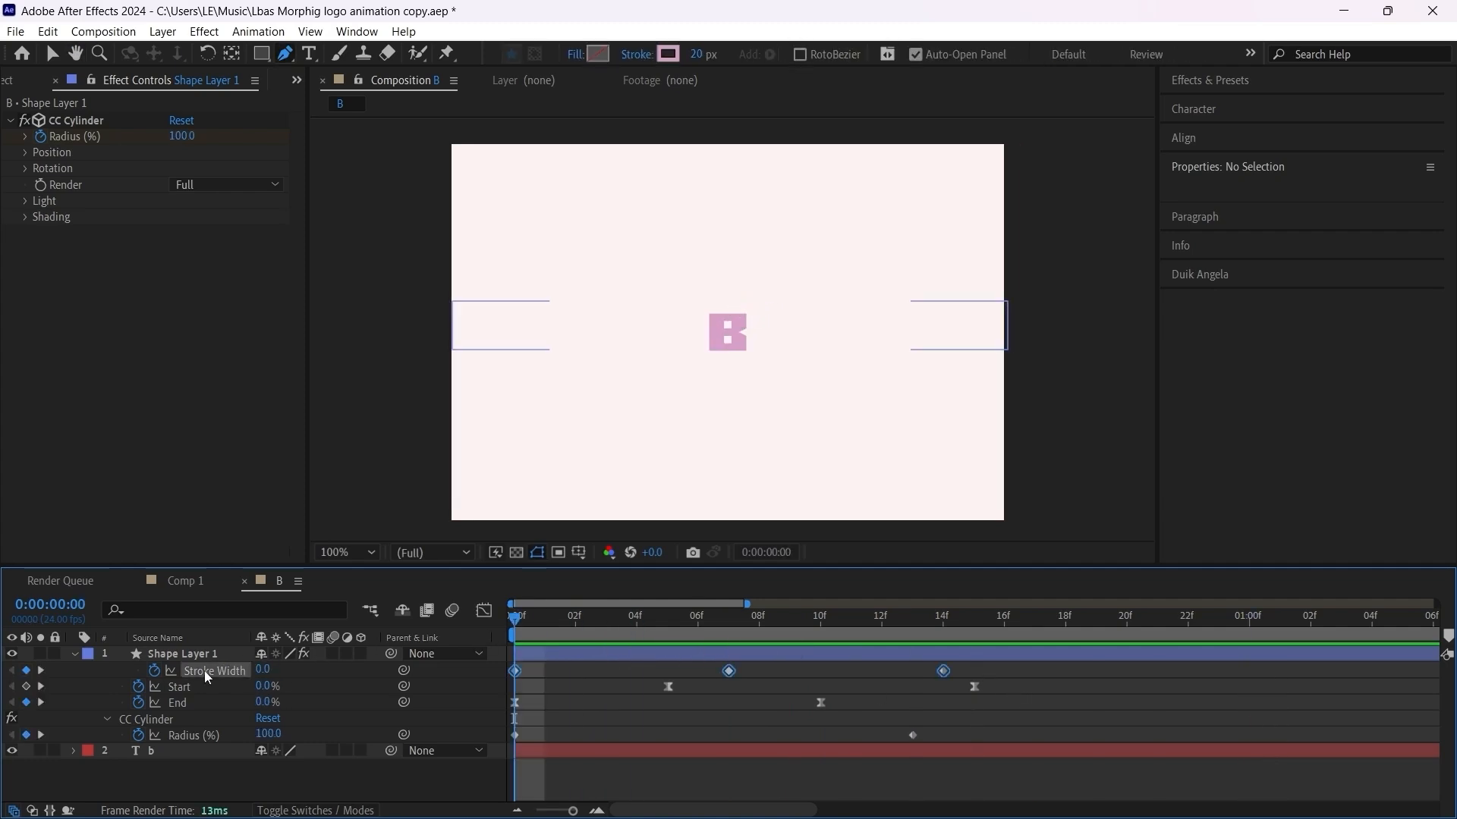
key(F9)
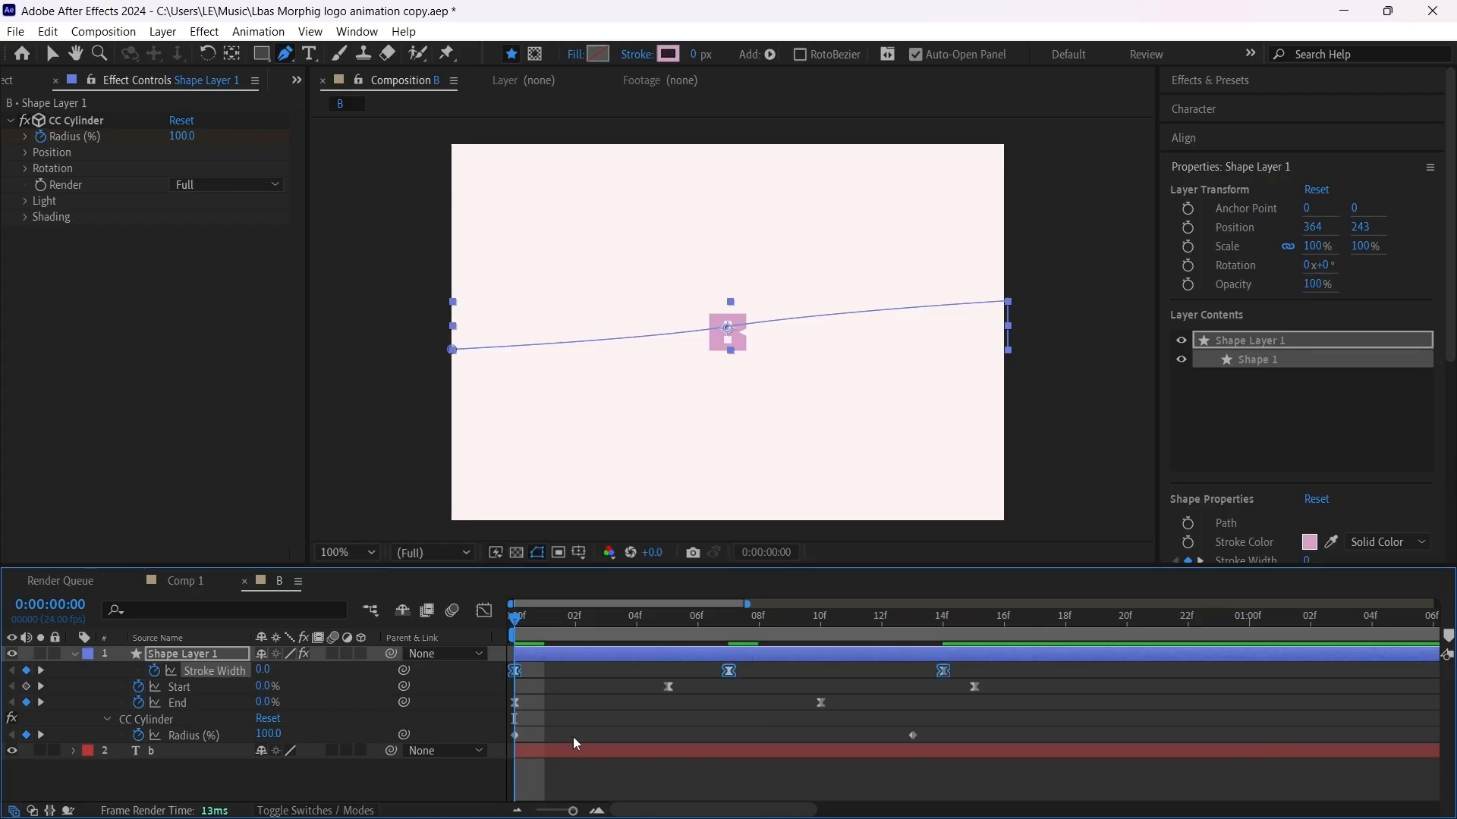
click(176, 733)
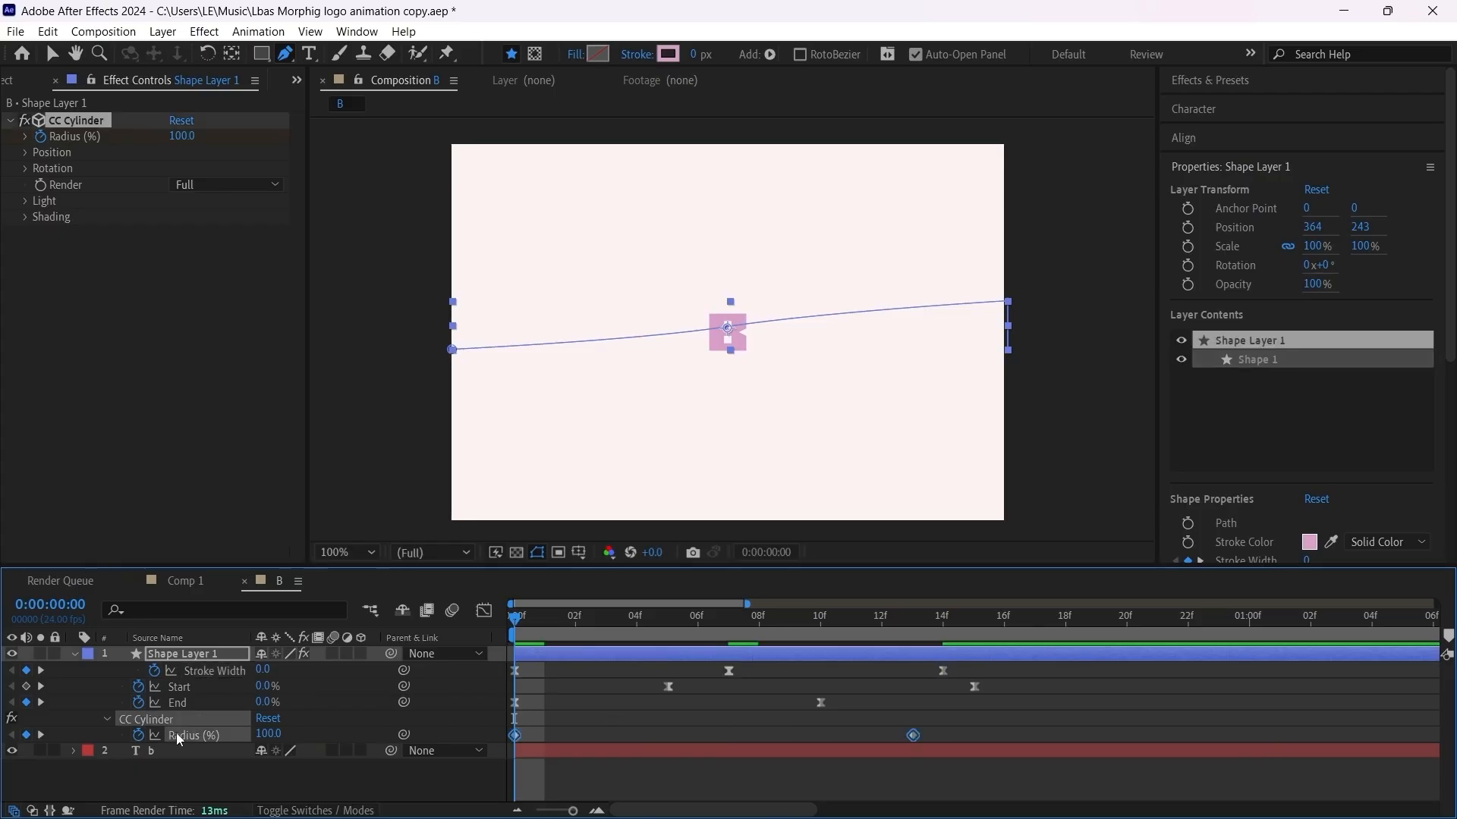
key(F9)
click(564, 728)
key(space)
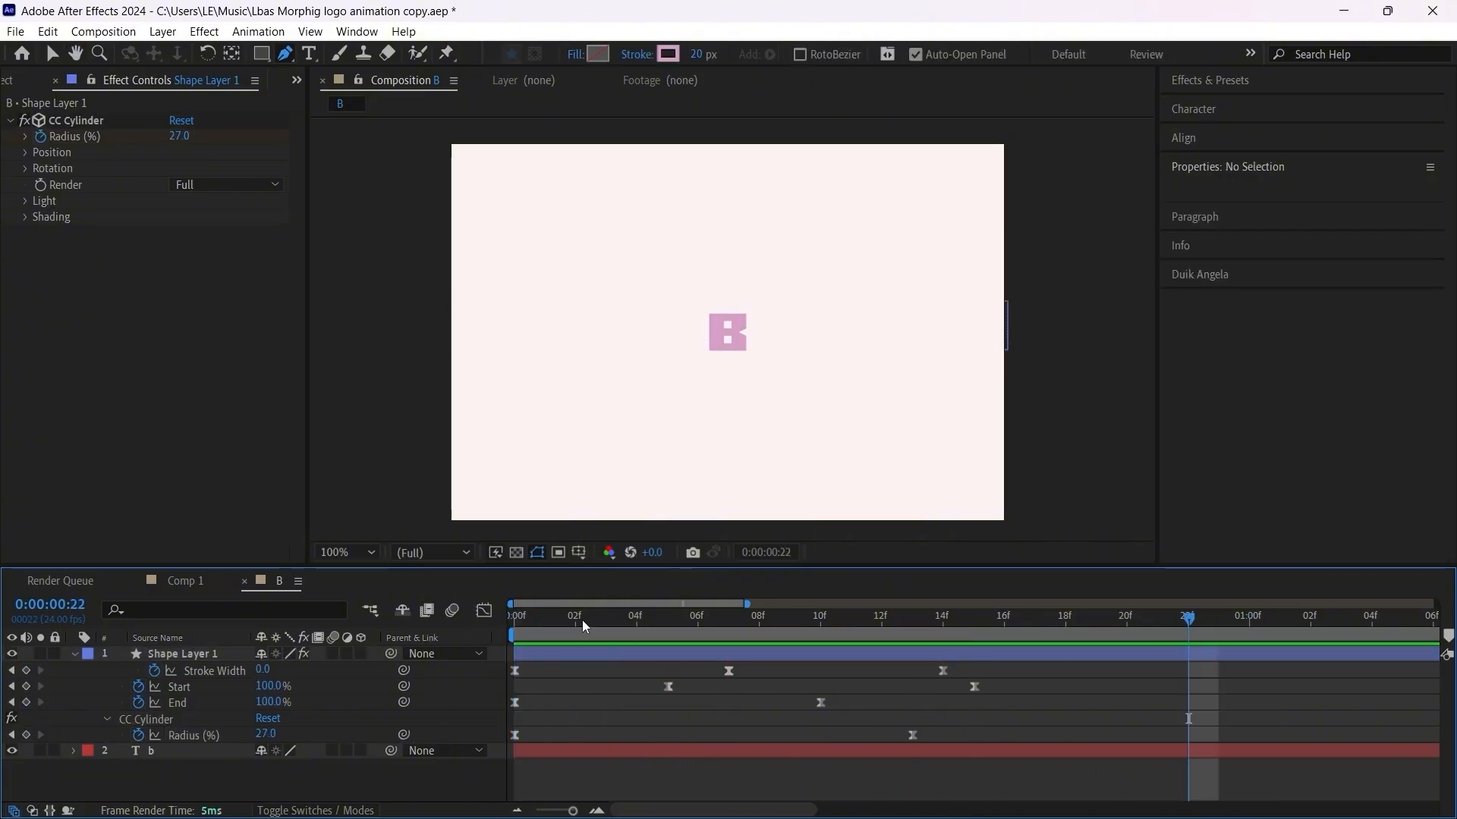
key(space)
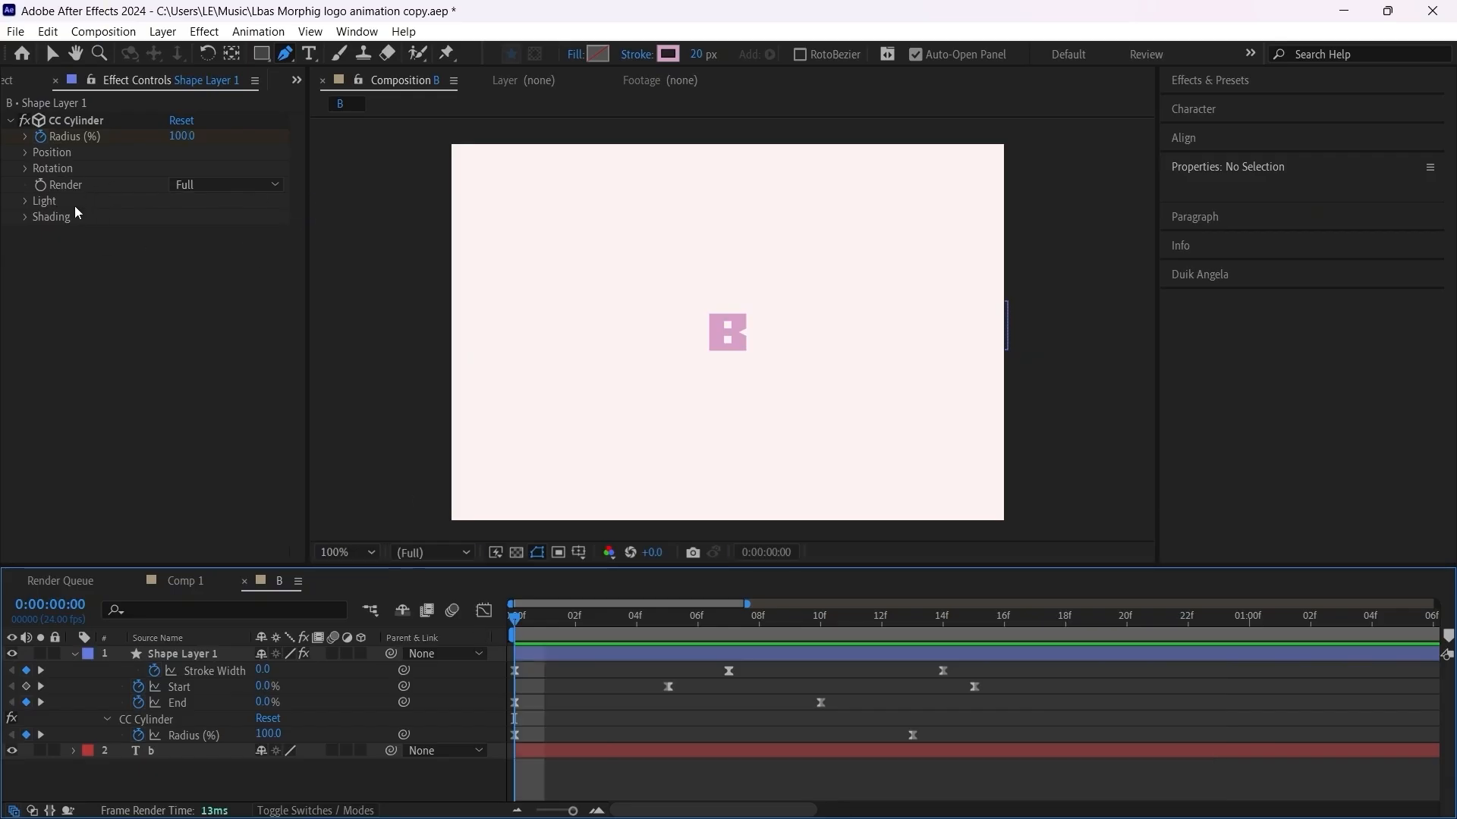
Step: Set CC Cylinder Rotation Y to 66° at frame 7 and enable keyframing for it
click(34, 172)
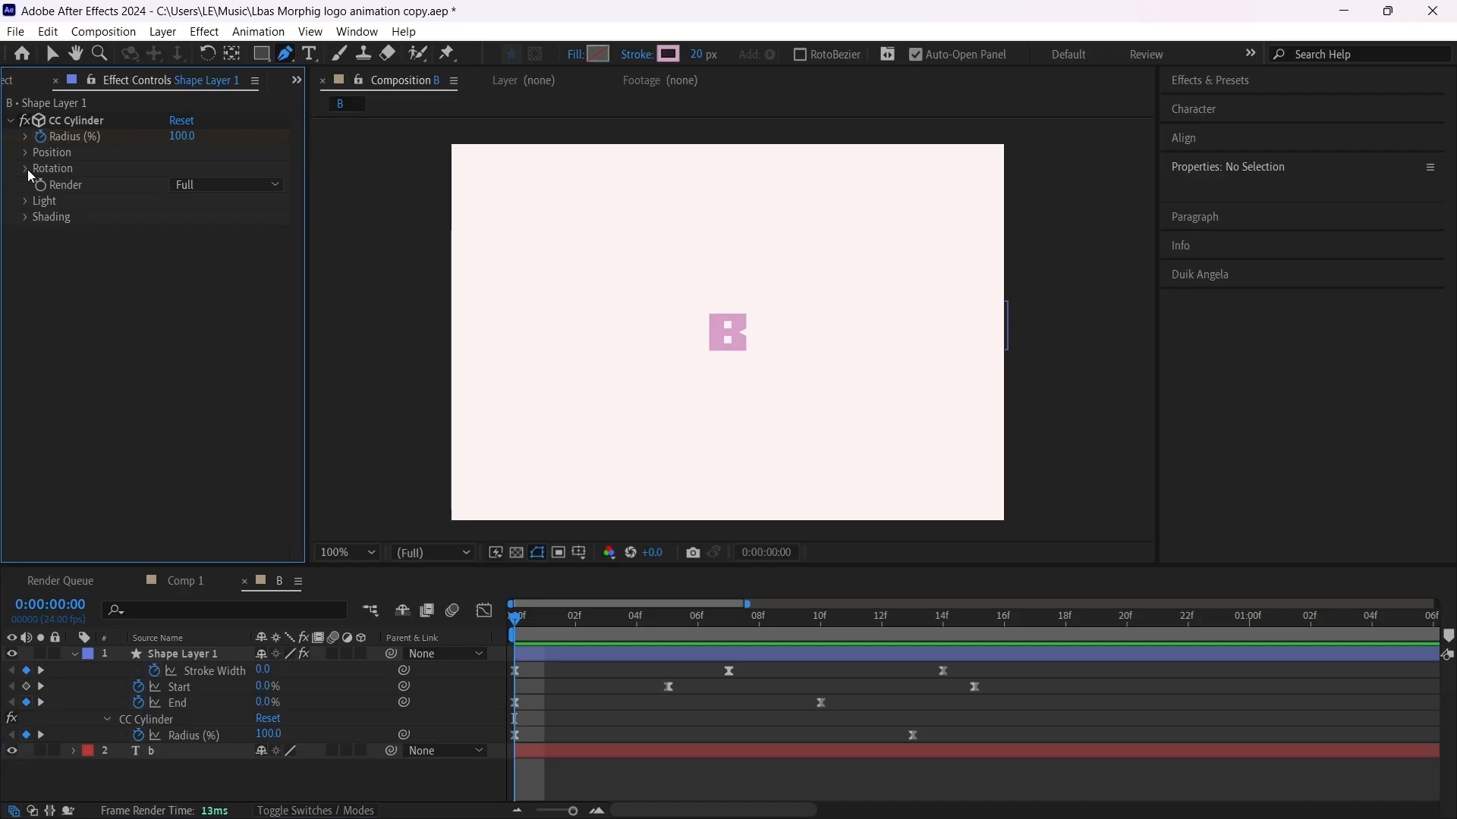
click(25, 168)
click(695, 619)
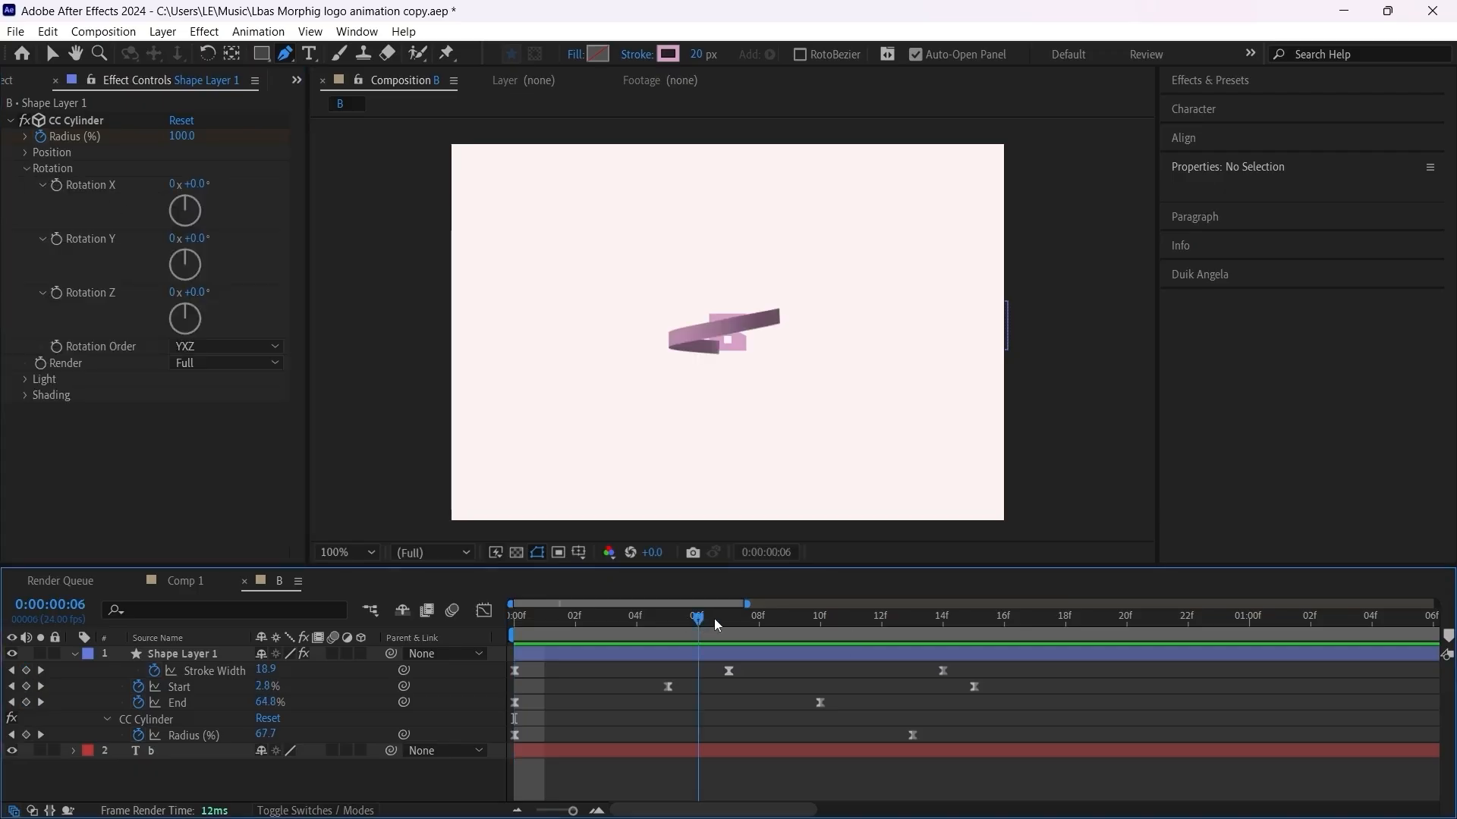
drag(714, 619, 717, 621)
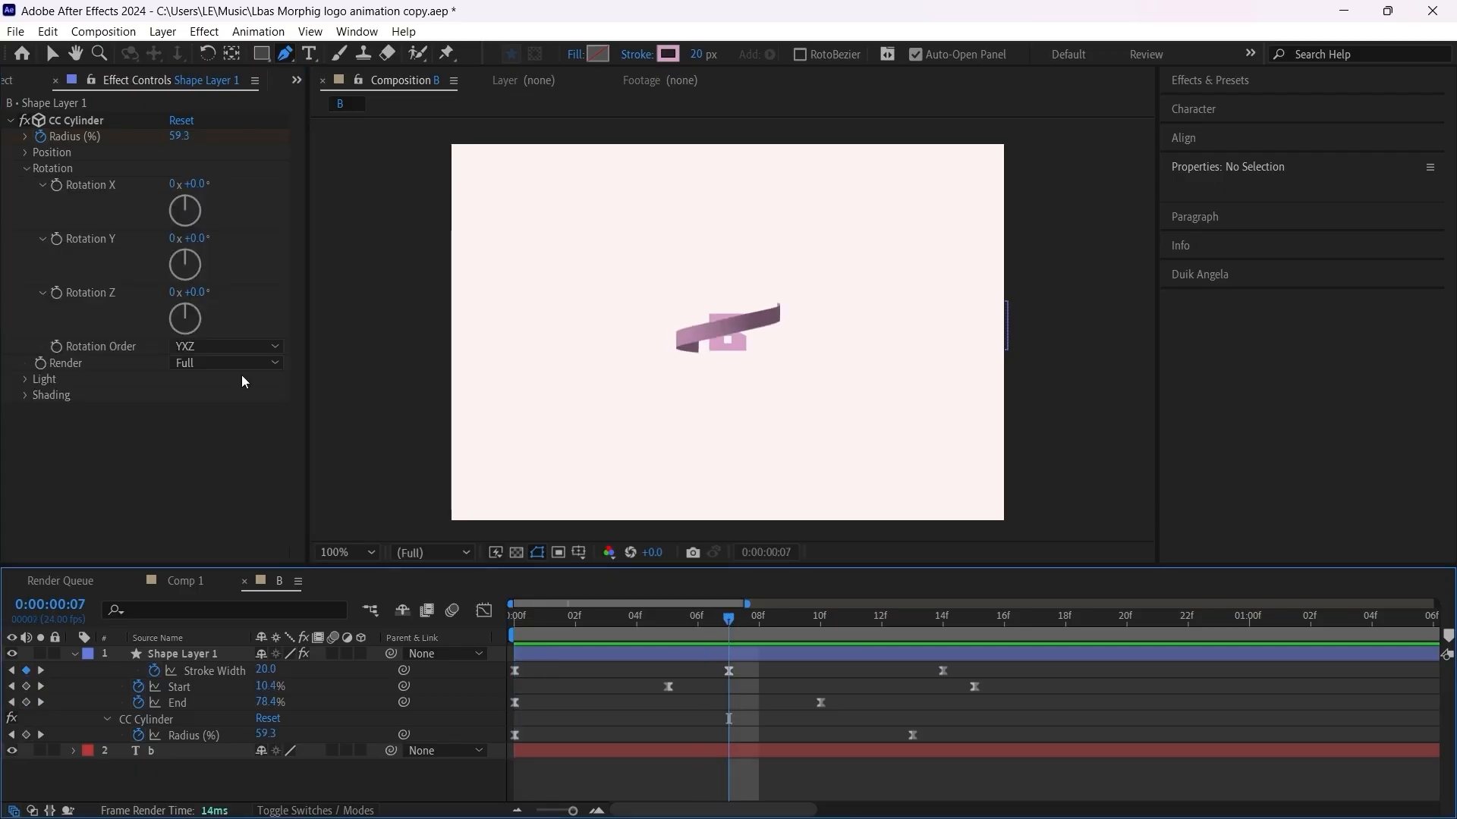
drag(189, 238, 218, 242)
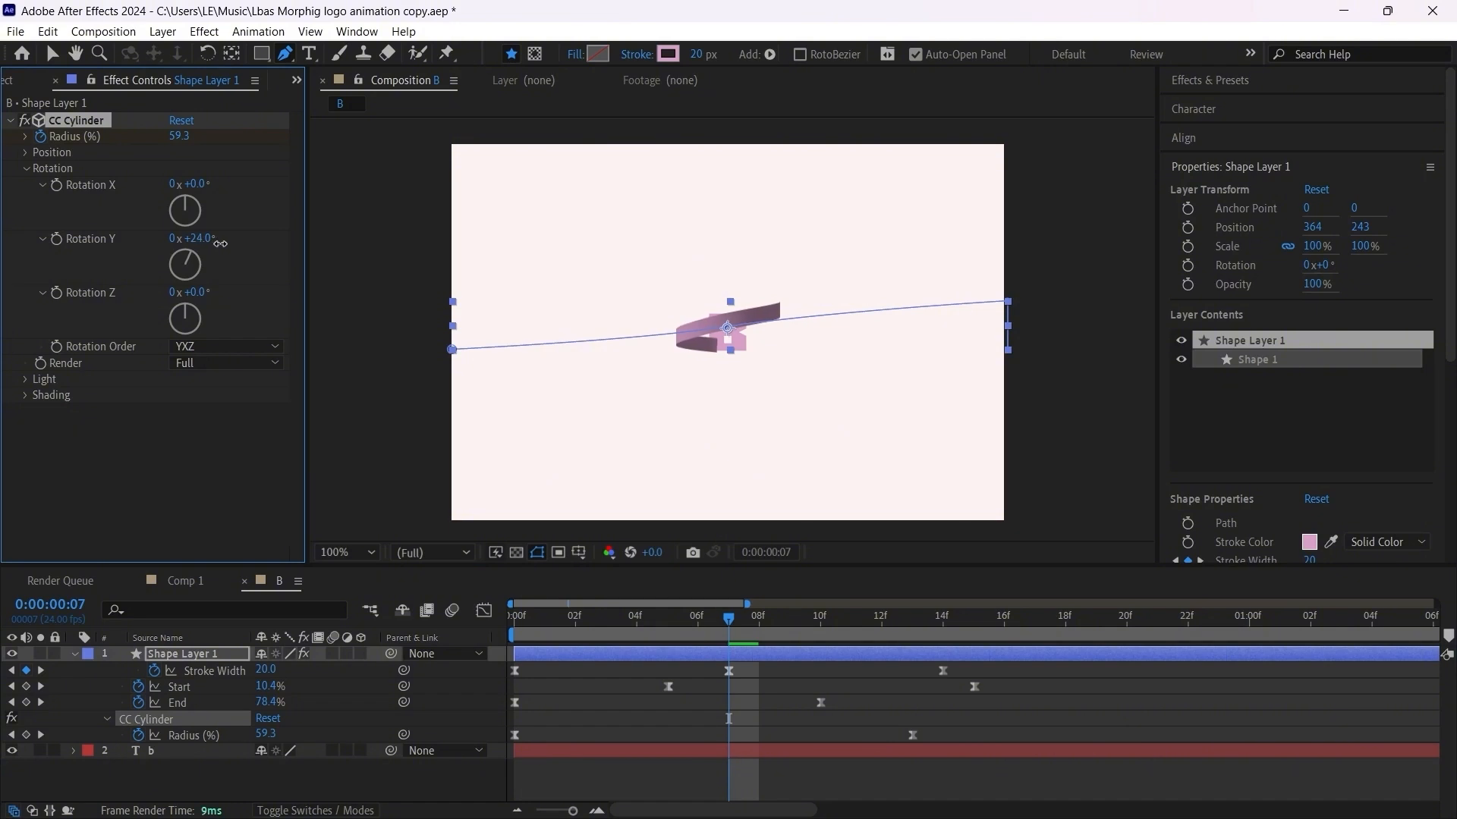
drag(220, 243, 257, 240)
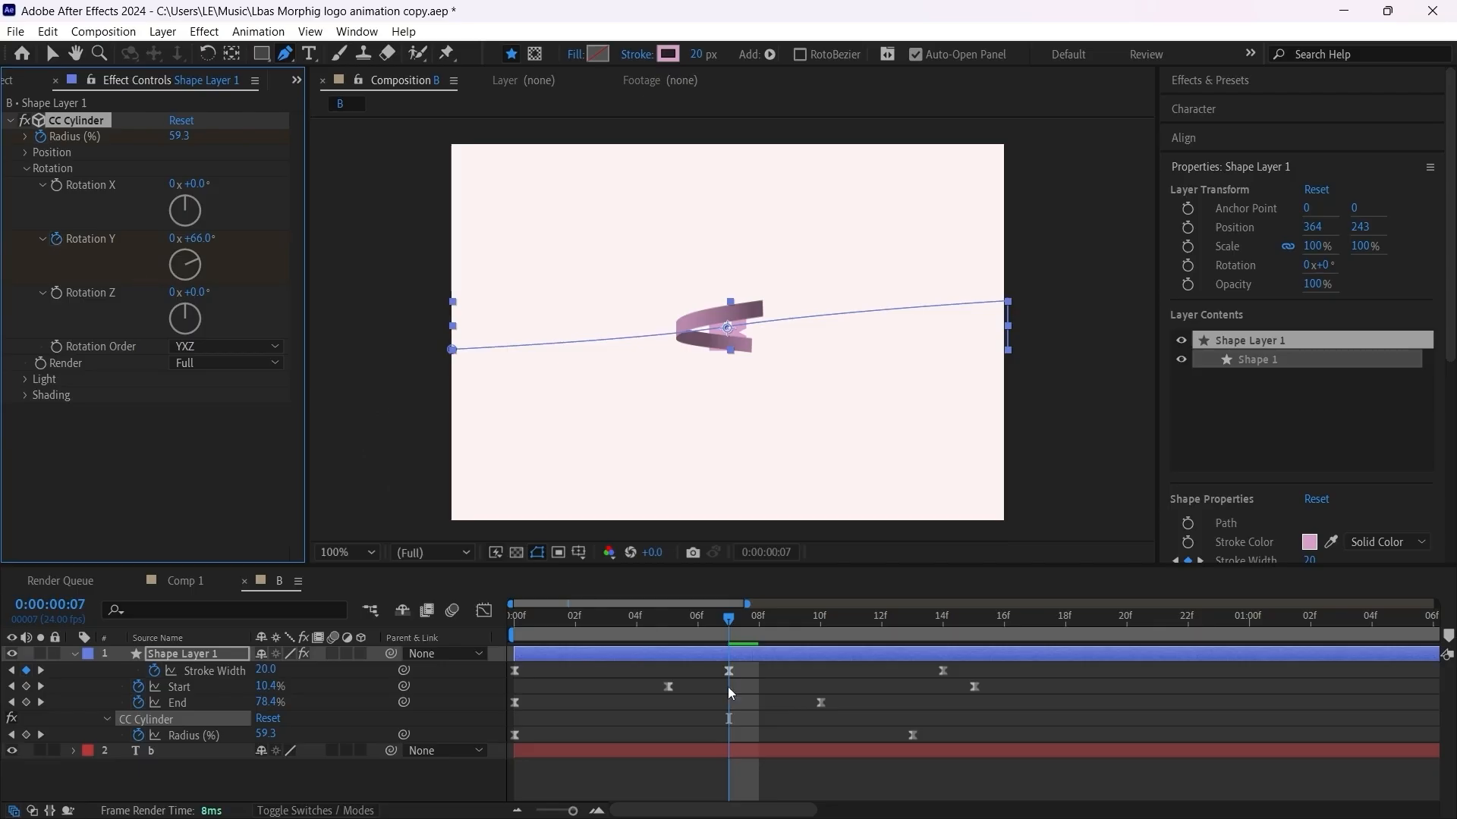
Step: Reveal the modified properties of Shape Layer 1 and move the Rotation Y keyframe to frame 13
click(809, 733)
click(812, 657)
key(u)
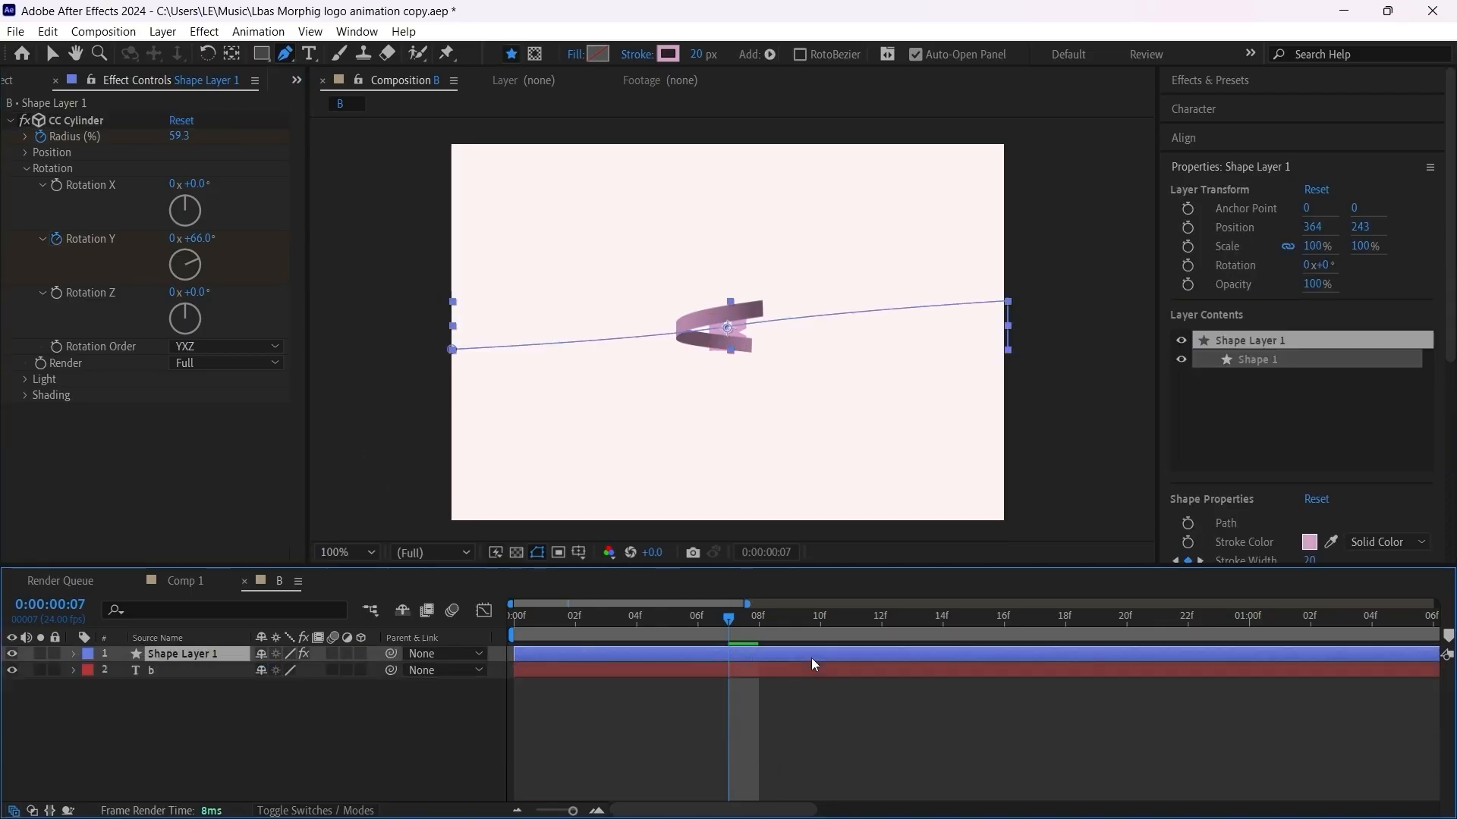
key(u)
scroll(819, 687, down, 4)
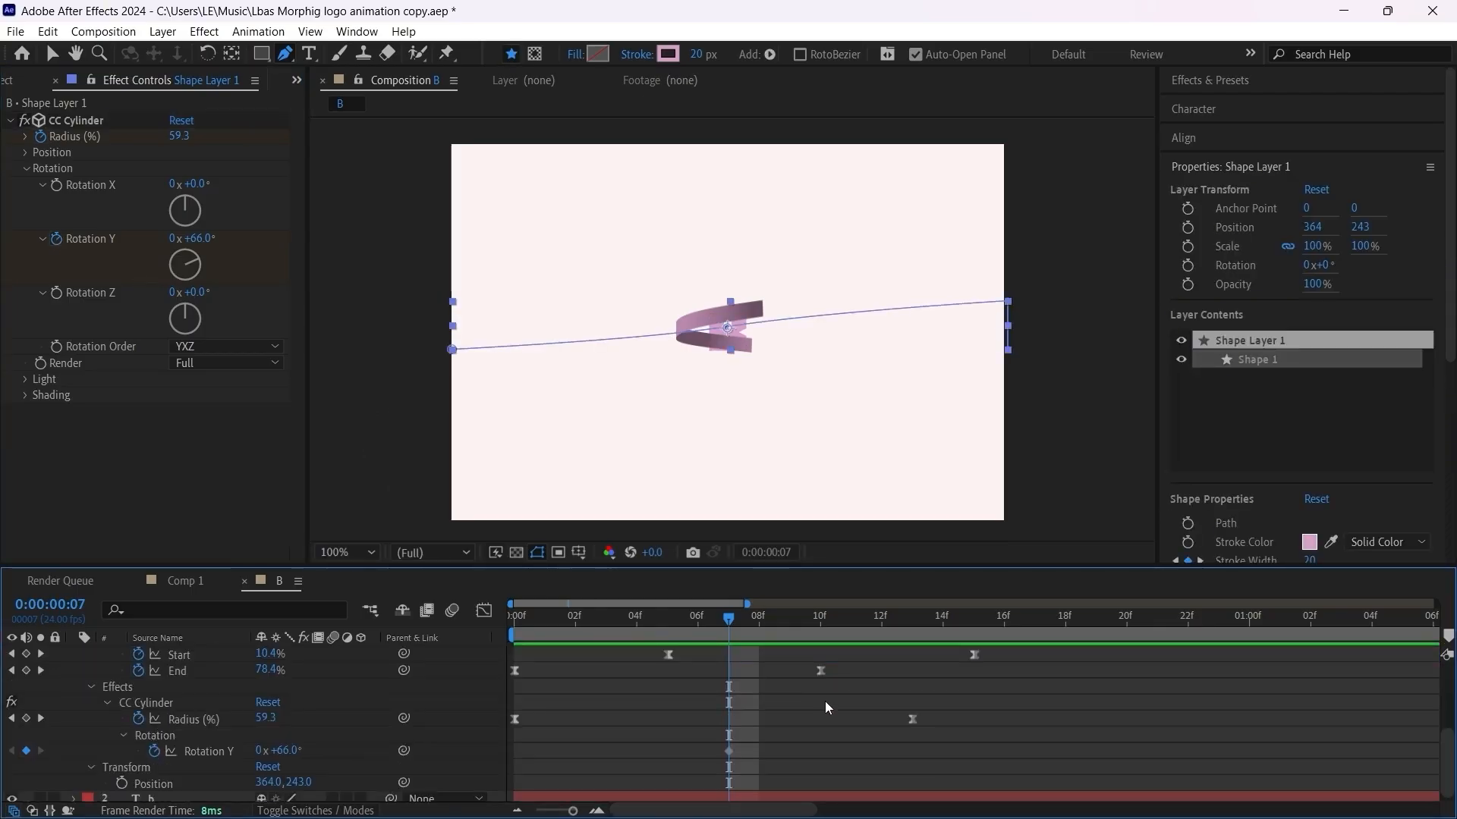
click(730, 754)
drag(730, 753, 925, 756)
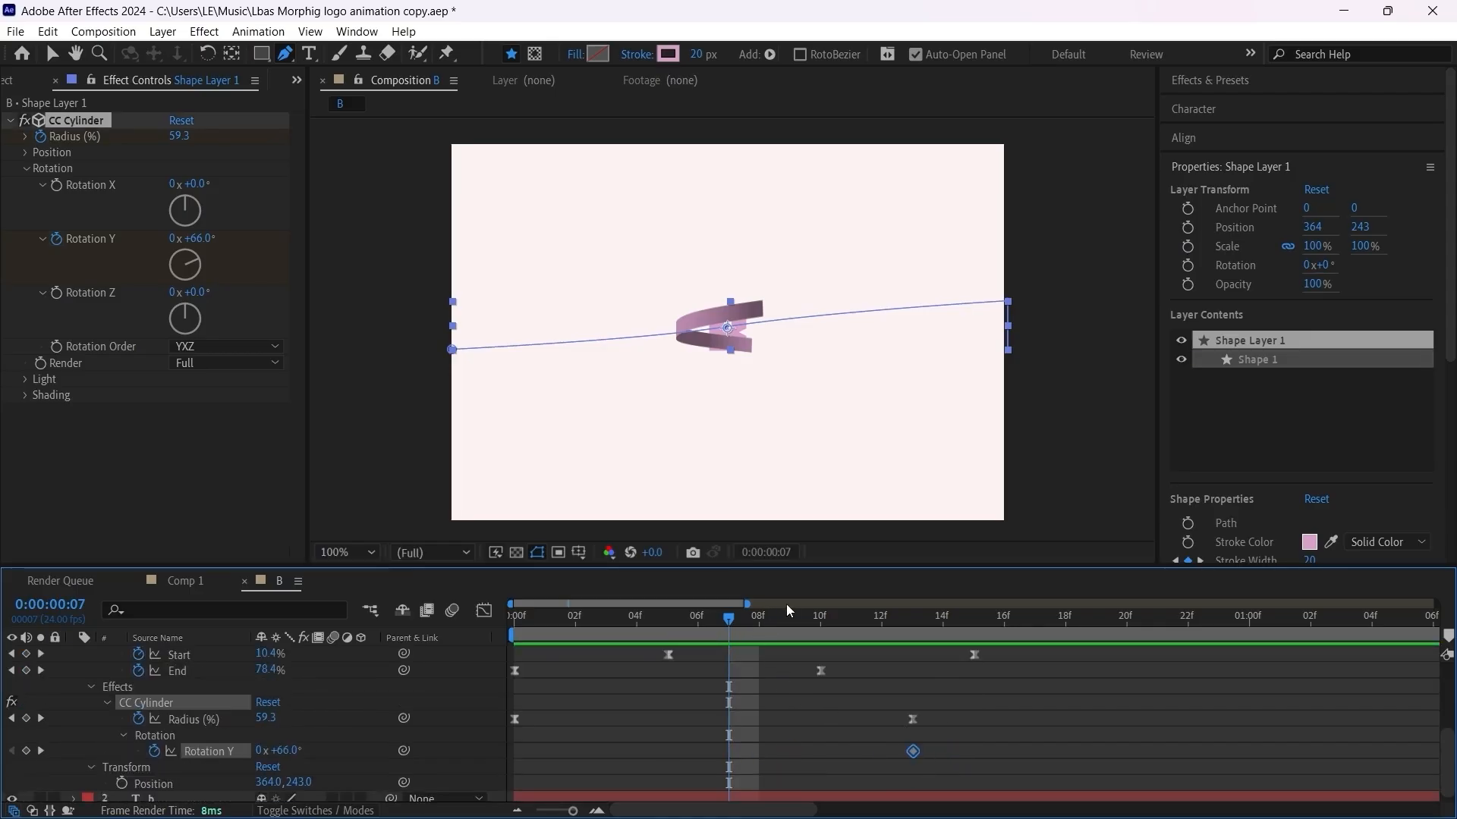
Step: Set Rotation Y to 0° at frame 0 and play the composition
key(Home)
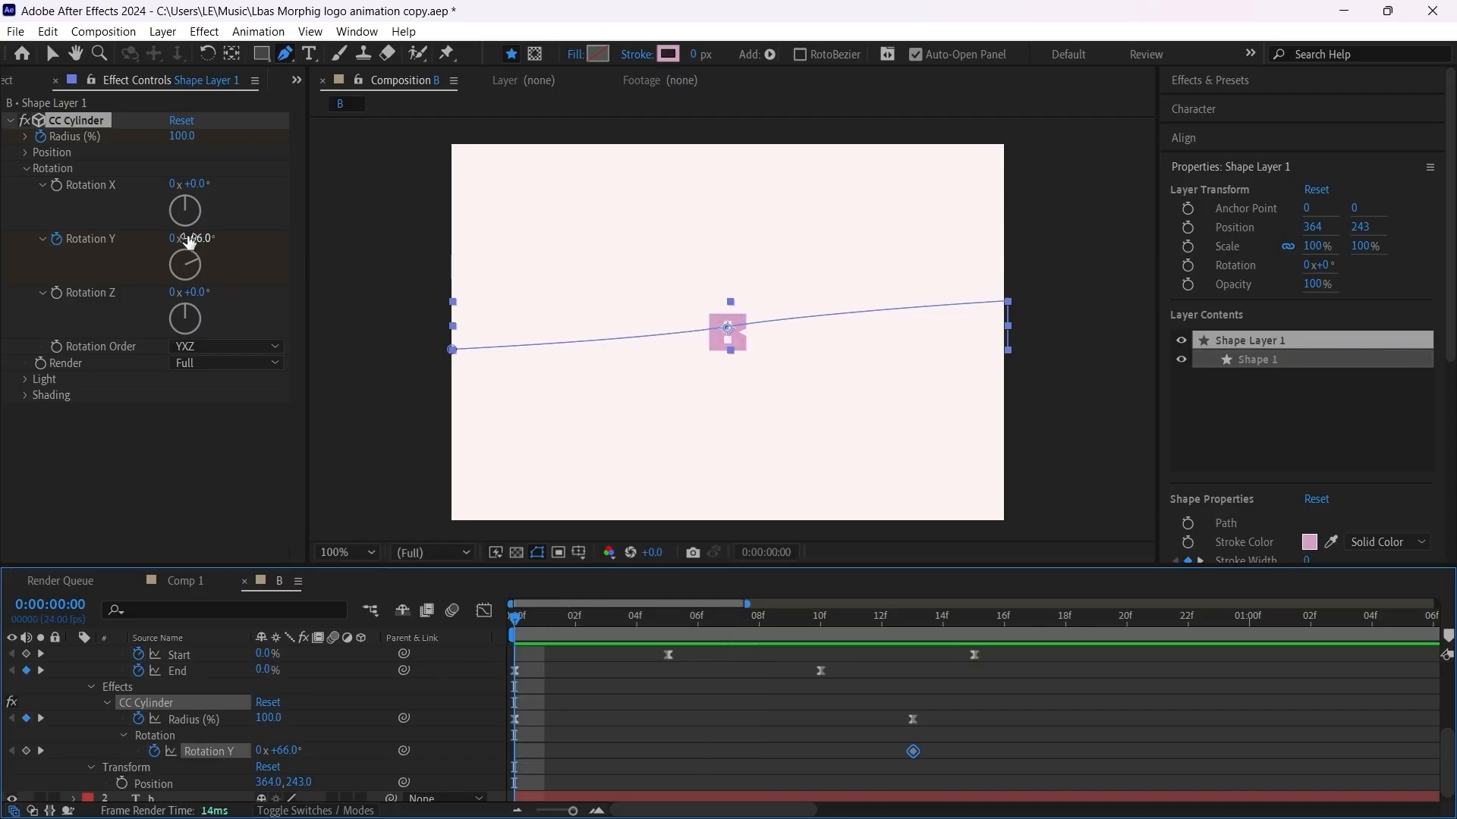
click(196, 238)
text(0)
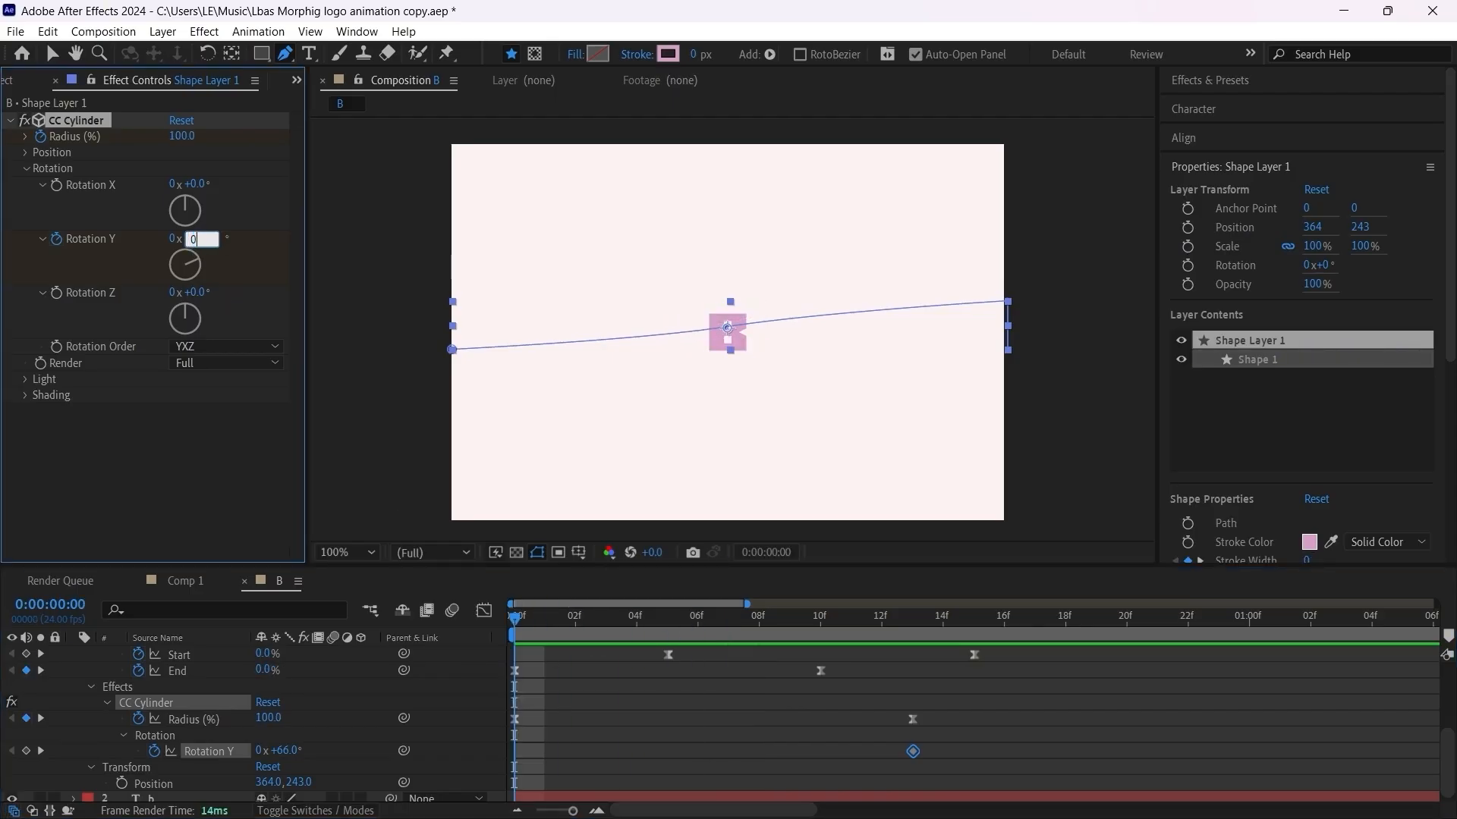
key(Return)
key(space)
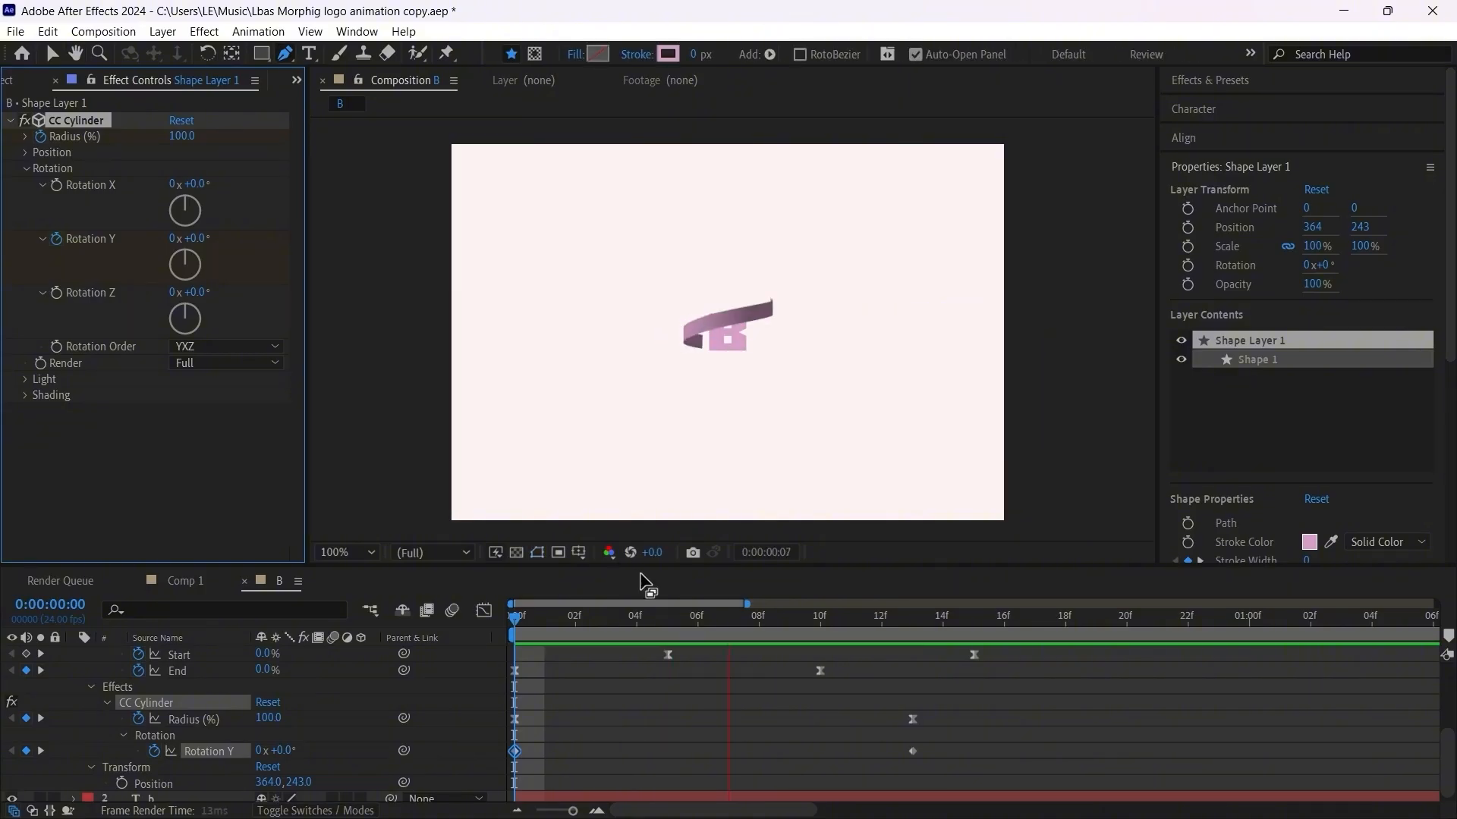
key(space)
Step: Set the second Rotation Y keyframe to 11° and move it to frame 12
drag(543, 622, 842, 613)
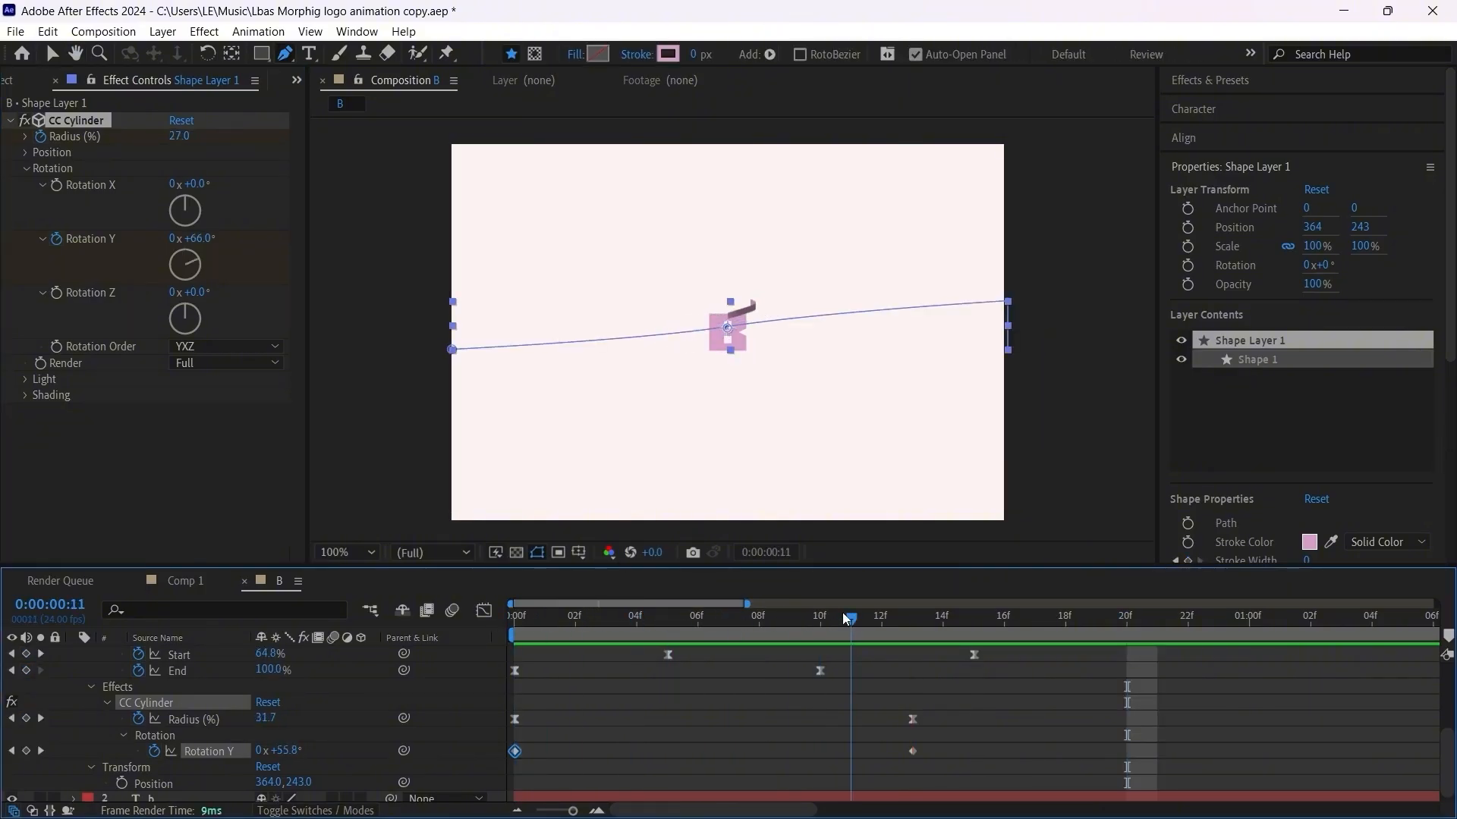
drag(913, 751, 855, 749)
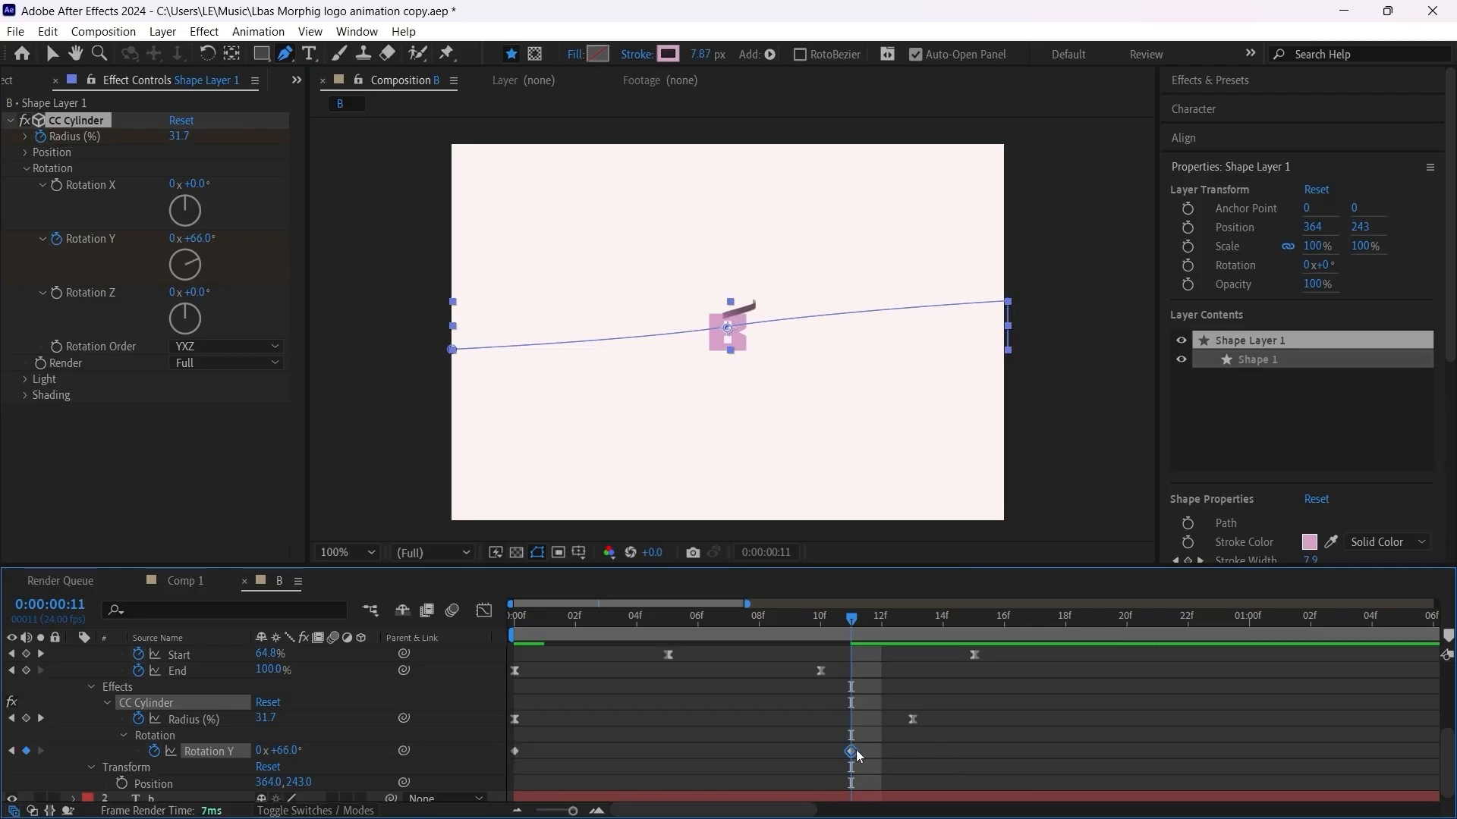
drag(199, 241, 161, 245)
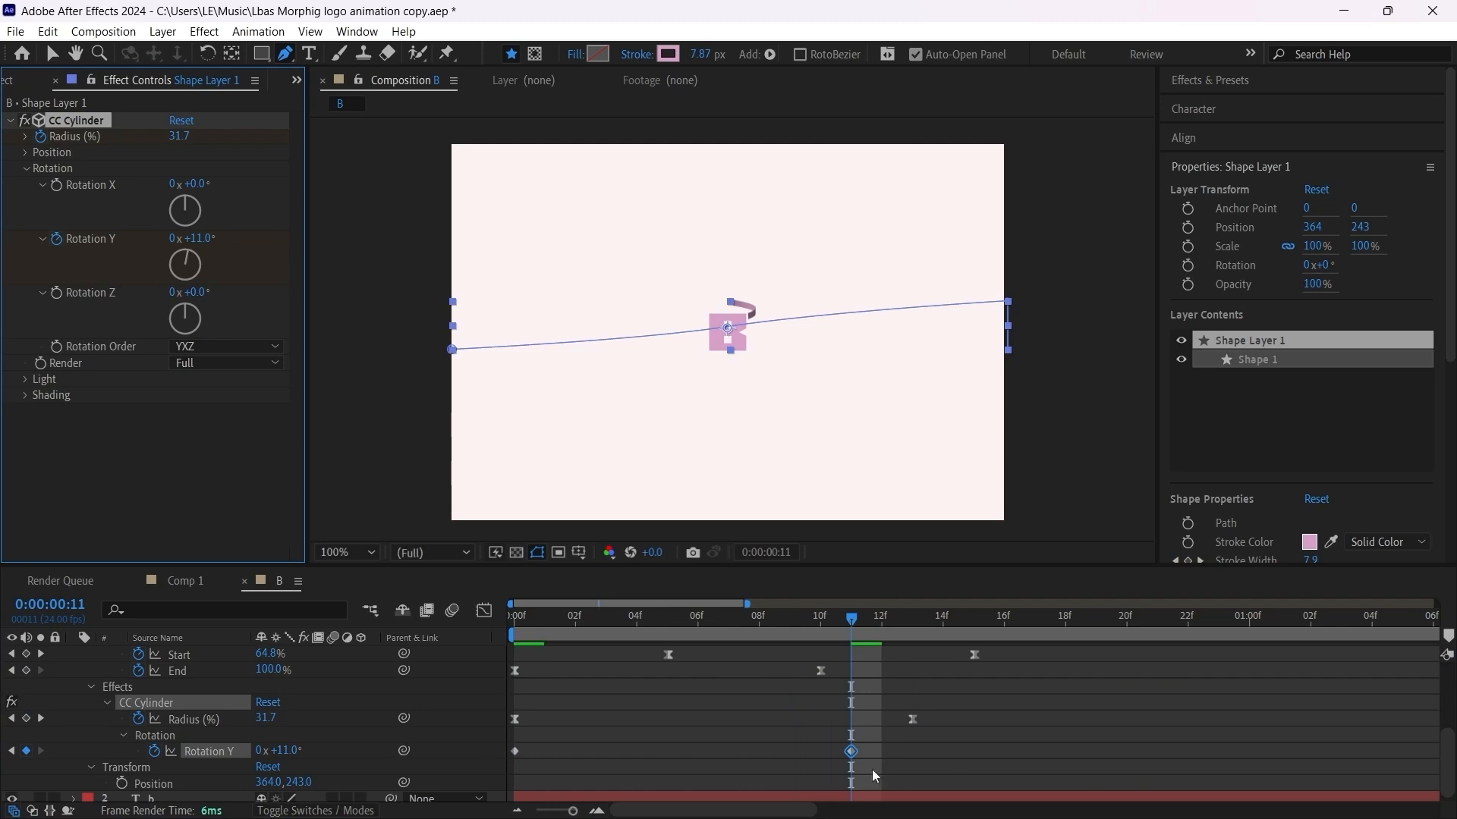
drag(851, 754, 885, 756)
Step: Scrub through the ribbon animation close up to check how it turns around the B
key(.)
drag(572, 617, 616, 616)
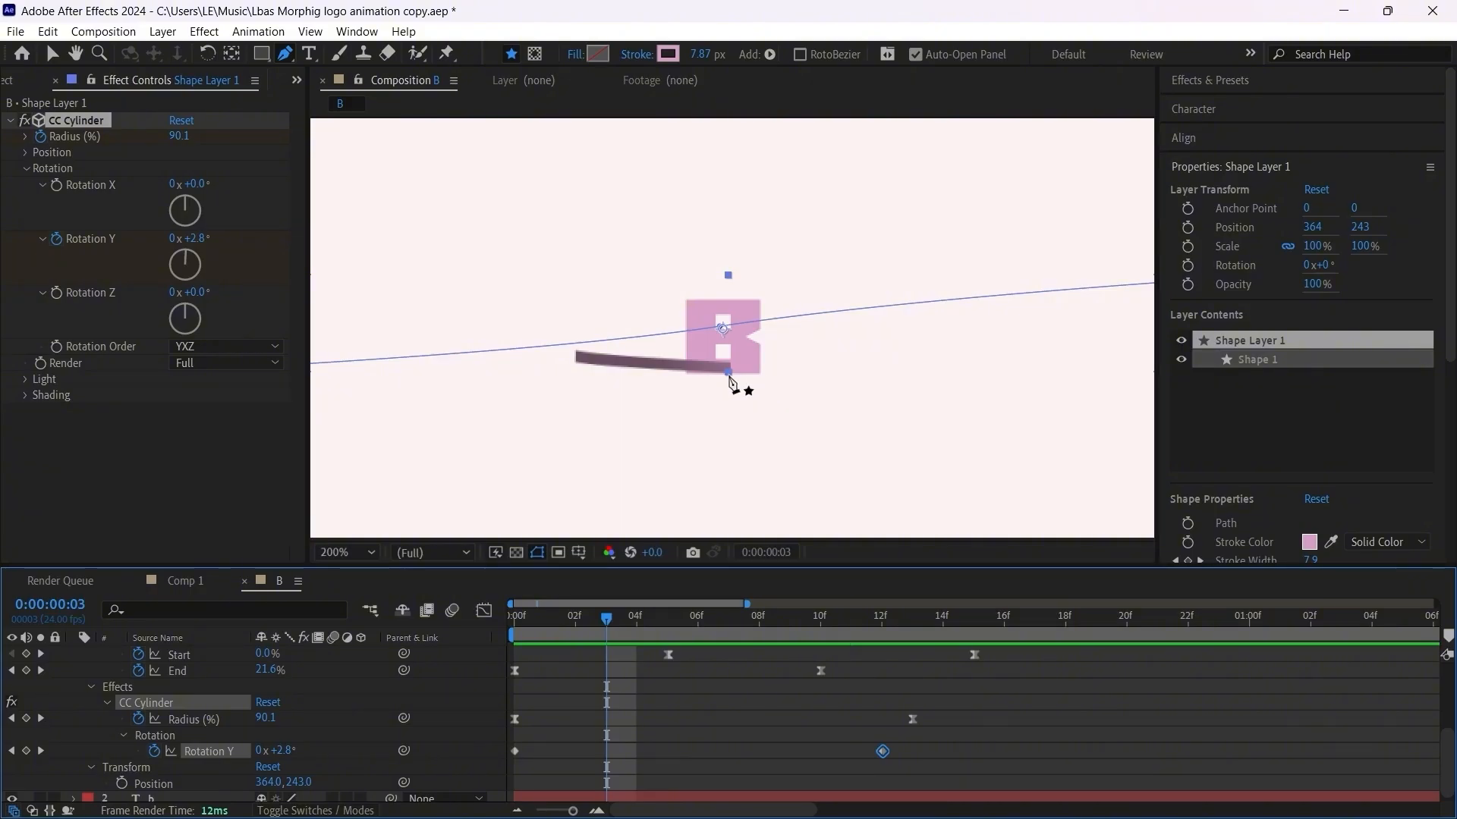
drag(613, 620, 826, 621)
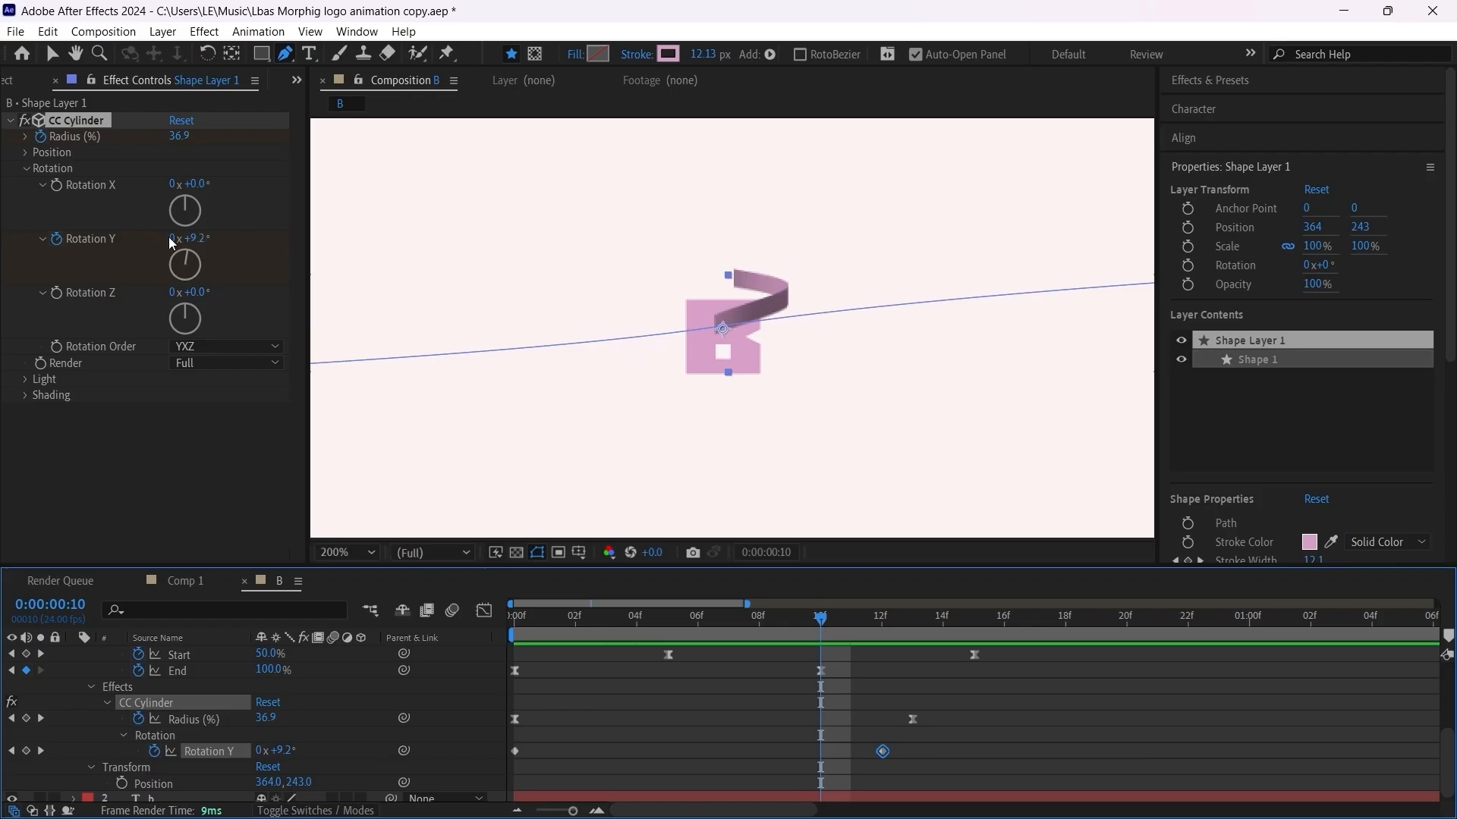
click(844, 614)
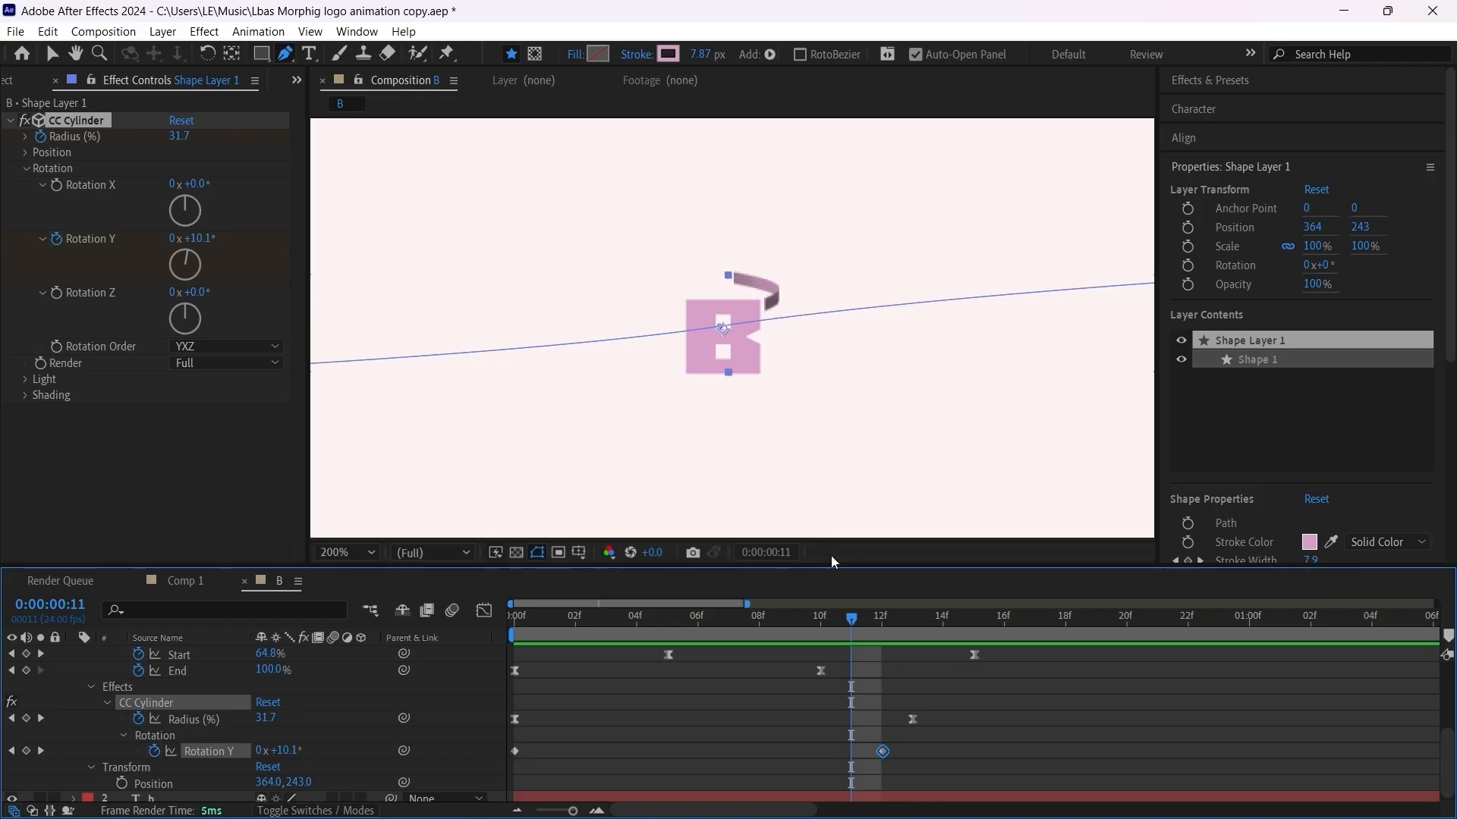
drag(850, 620, 453, 689)
Step: Apply Easy Ease to both Rotation Y keyframes and show only the layer's keyframed properties
drag(935, 765, 503, 749)
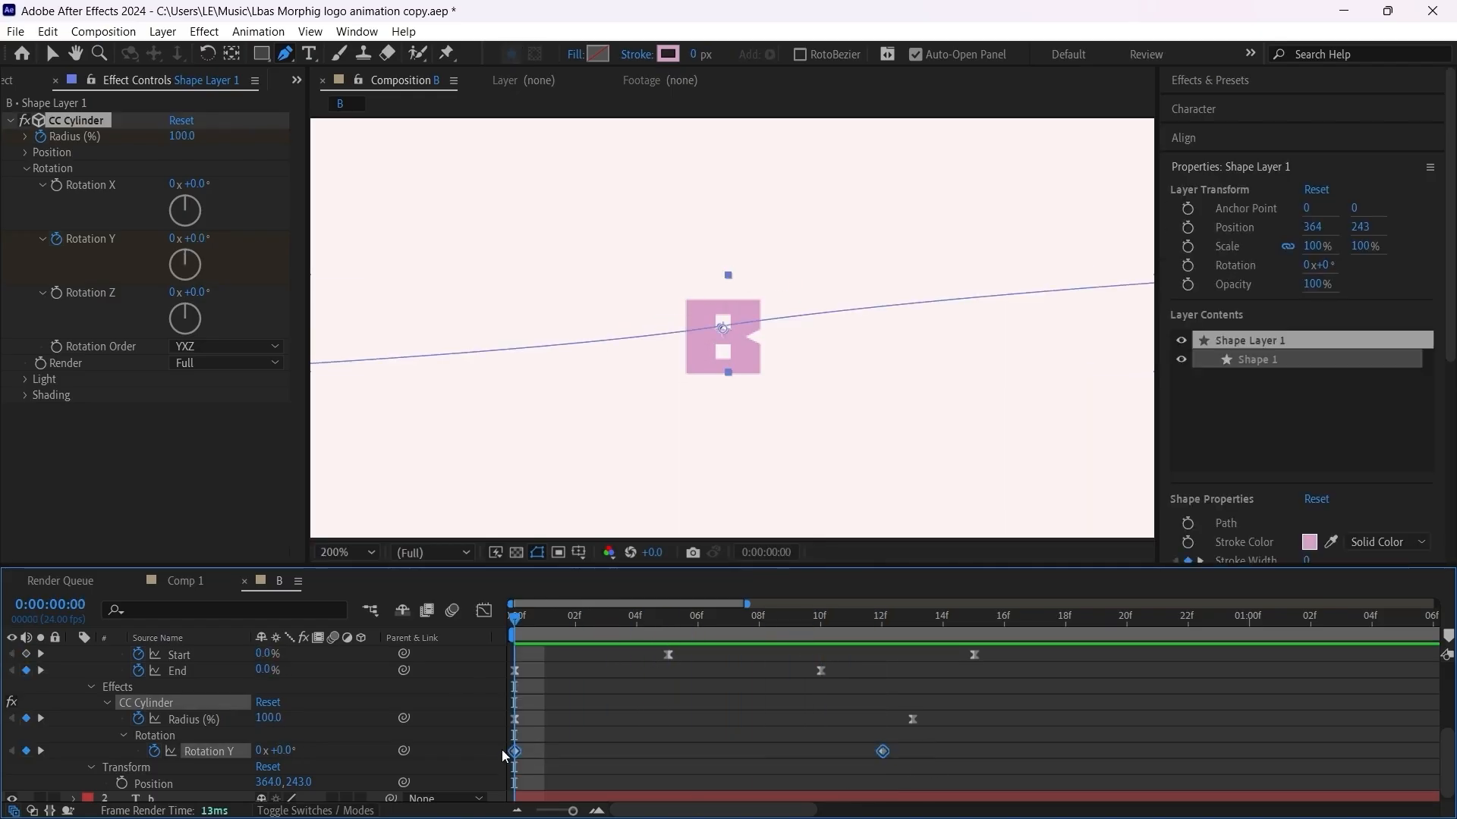
key(F9)
scroll(718, 742, up, 4)
click(720, 649)
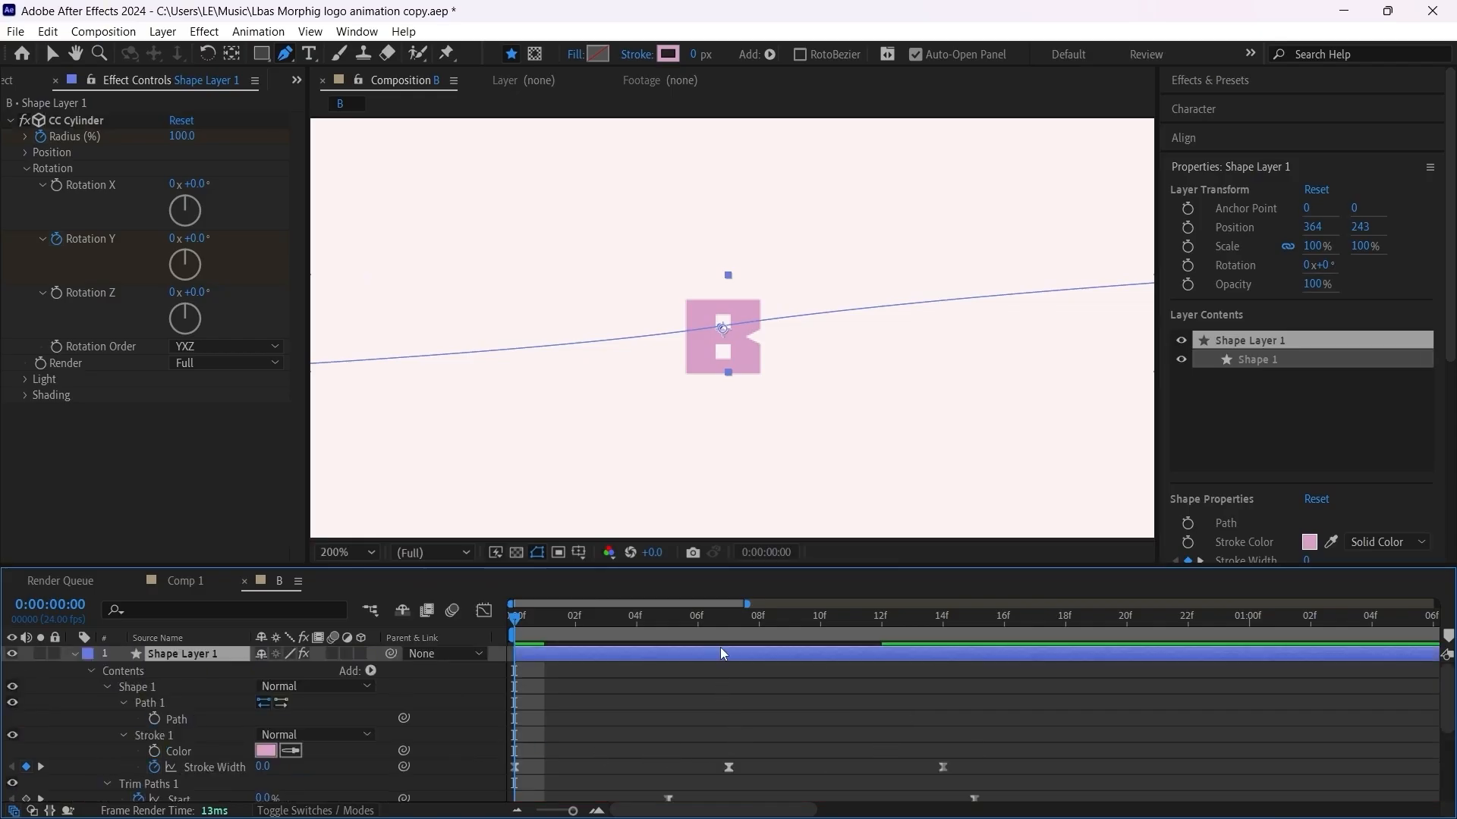
key(u)
key(u)
click(665, 722)
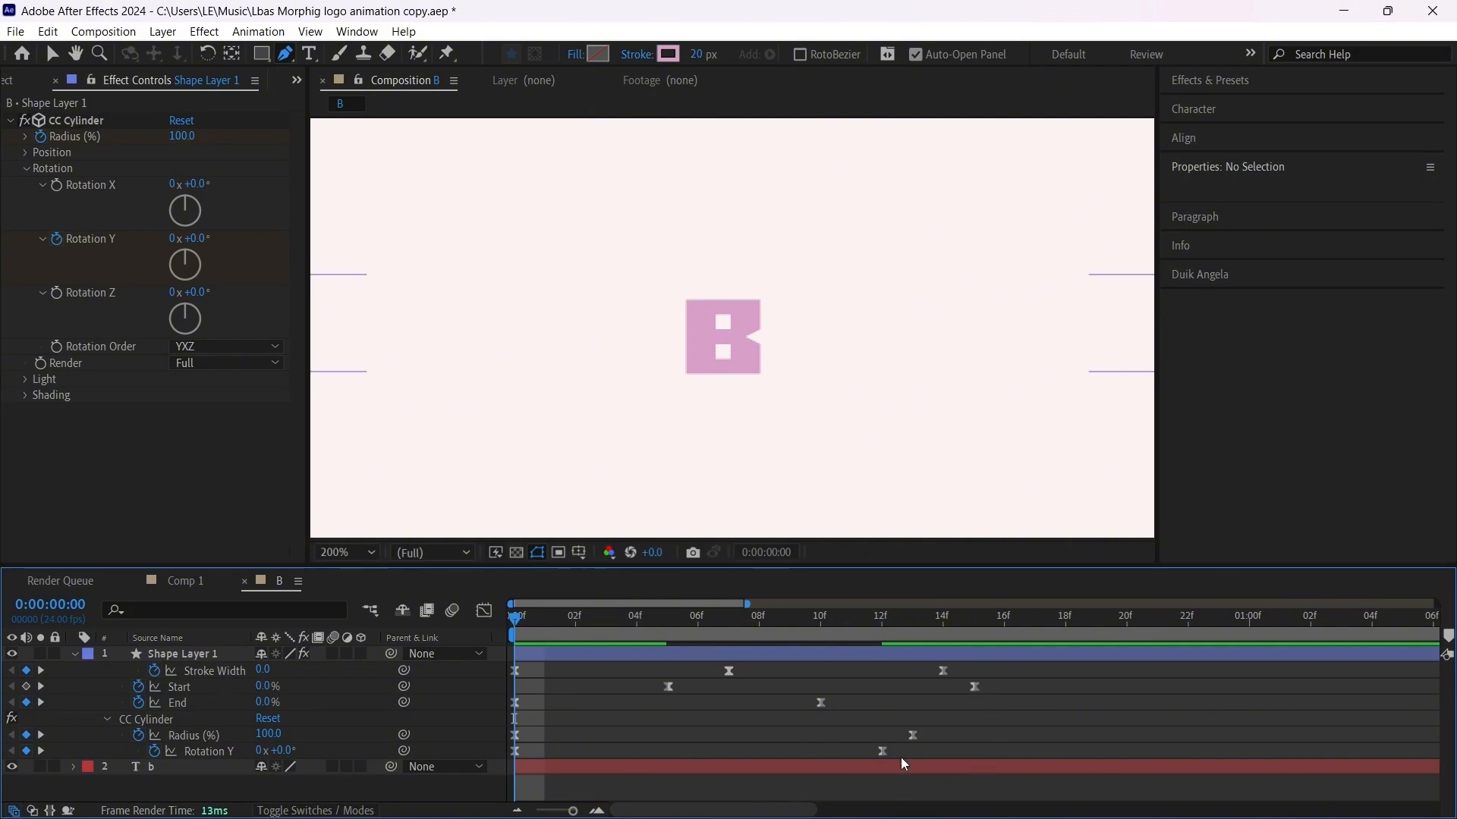
Step: Move the last Rotation Y keyframe to frame 13, in line with the end Radius keyframe
drag(884, 751, 915, 752)
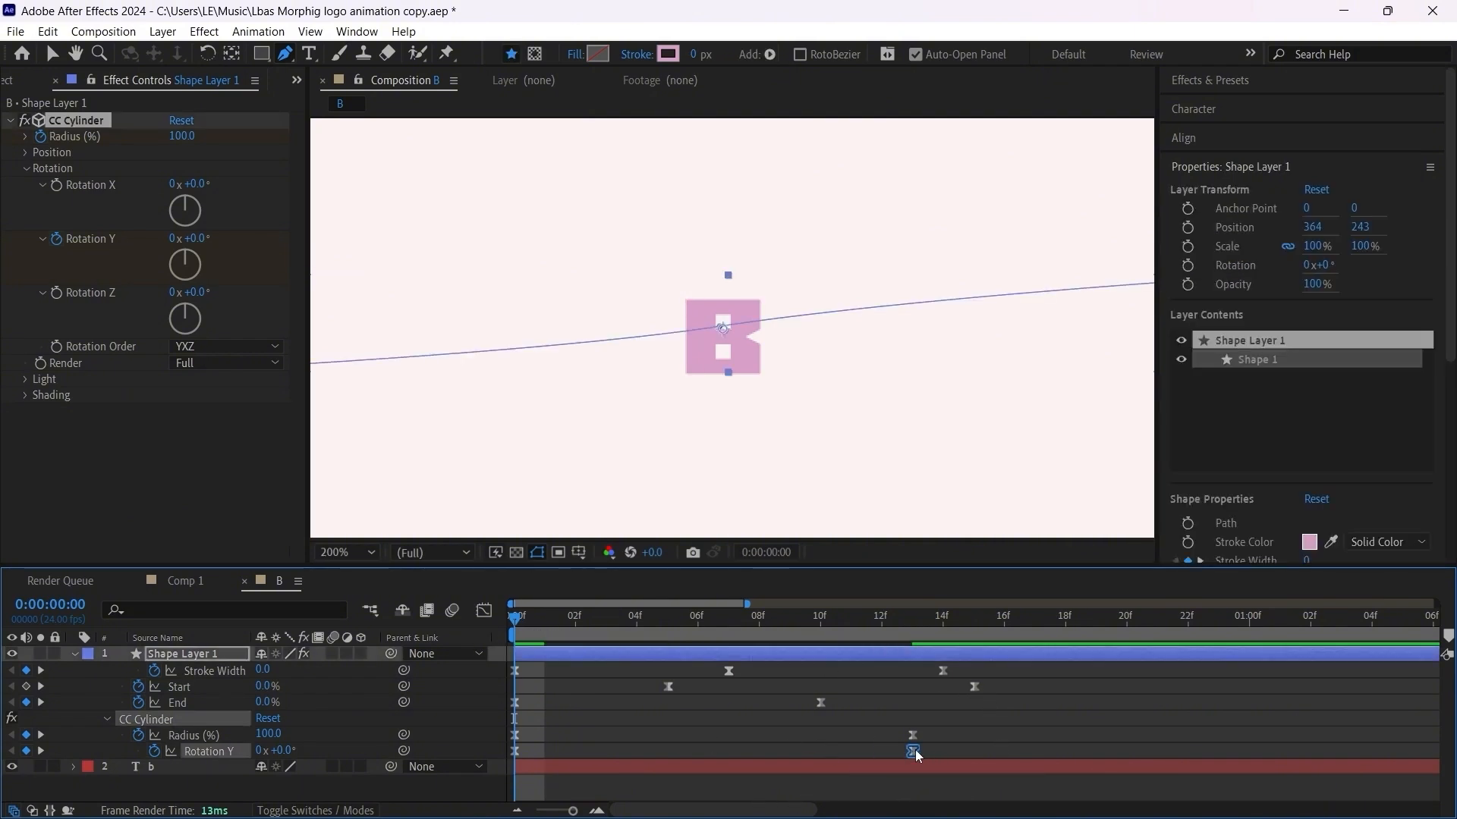
click(851, 721)
scroll(676, 394, down, 1)
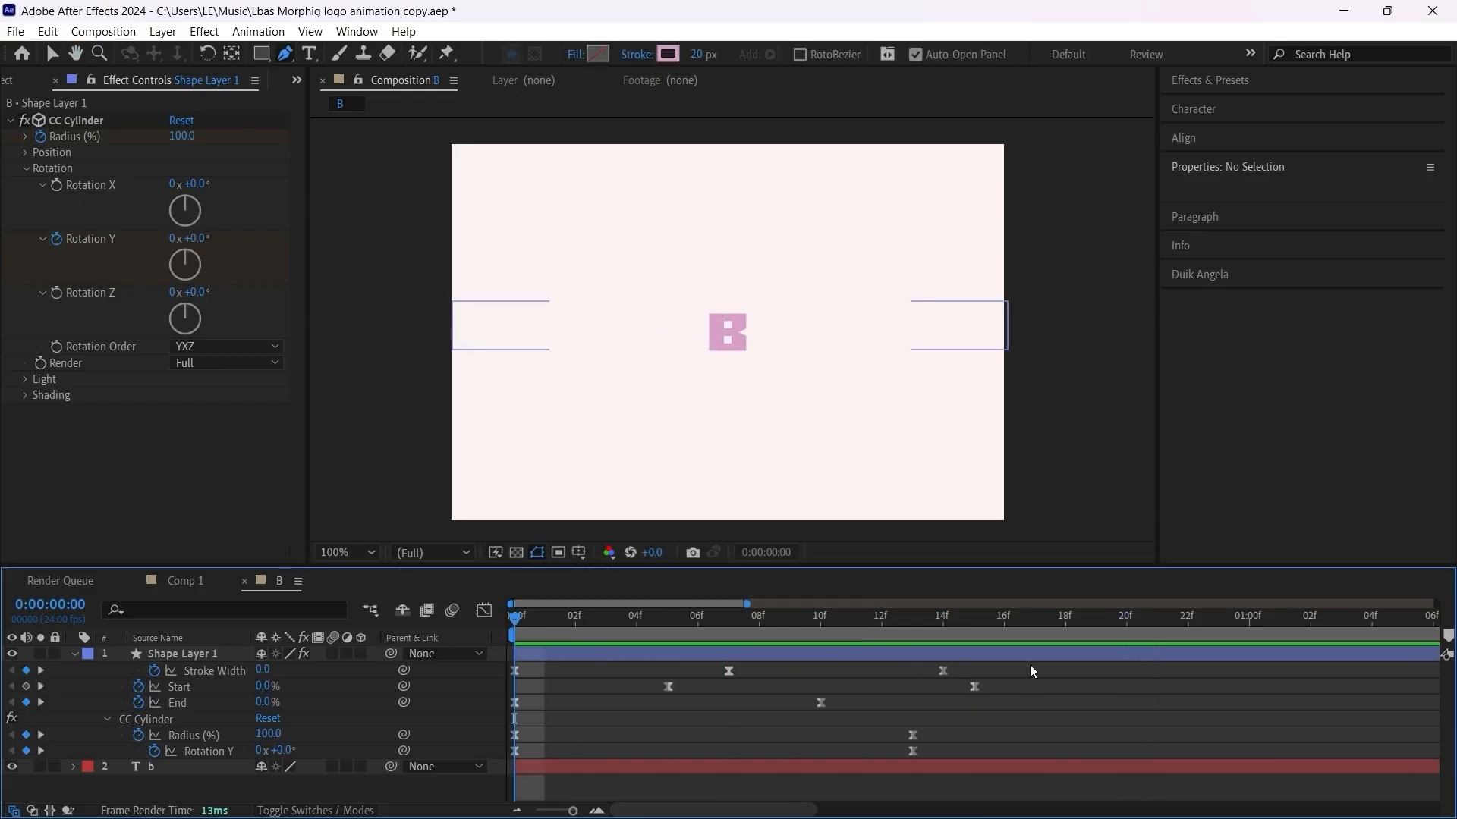
Step: Stretch all Shape Layer 1 keyframes proportionally so the last one falls at frame 20, and play the animation
drag(1030, 665, 491, 758)
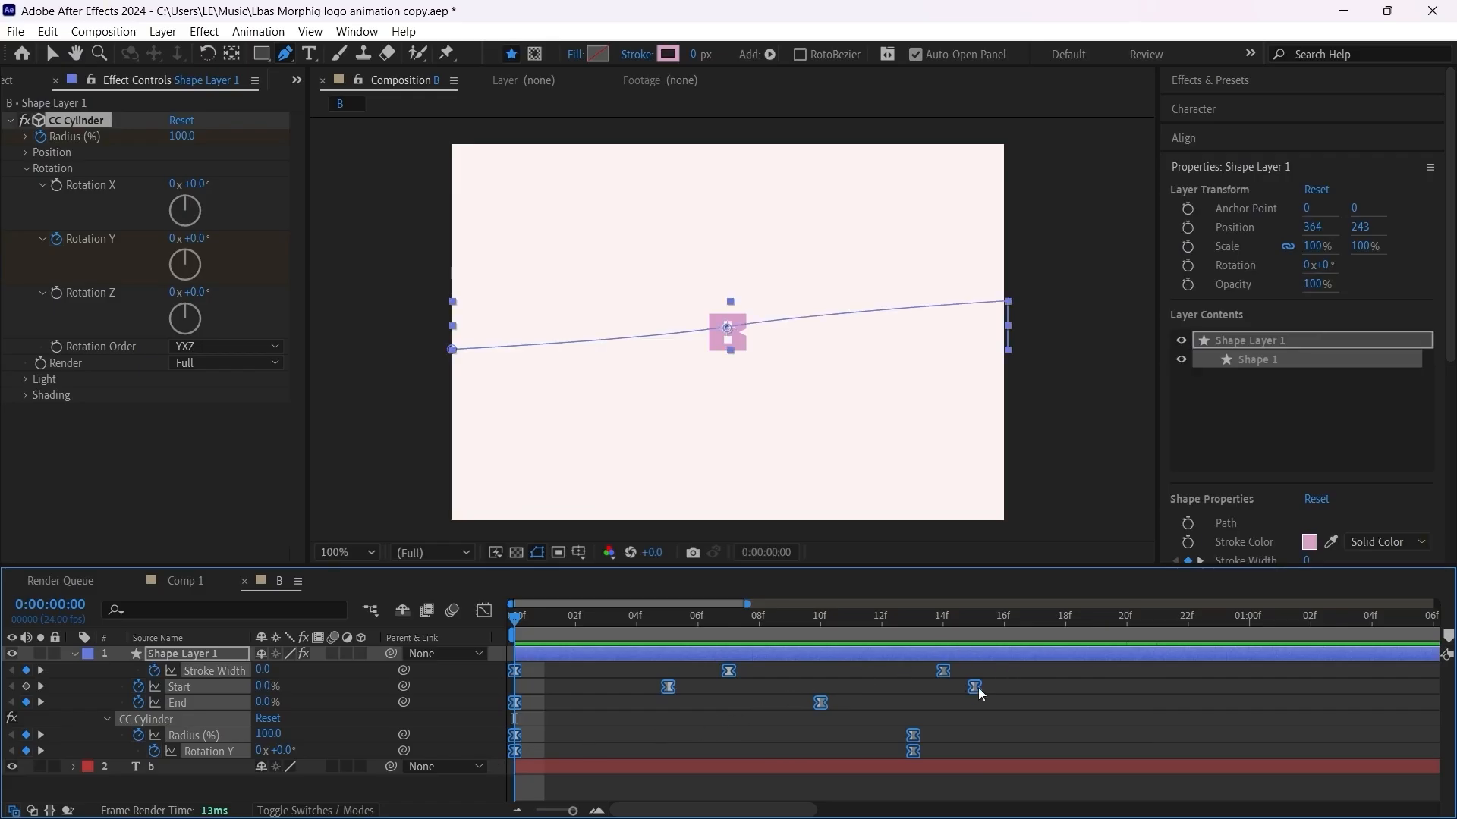
mouse_move(977, 687)
alt+drag(977, 687, 502, 754)
alt+drag(1008, 690, 1127, 688)
click(1092, 730)
key(space)
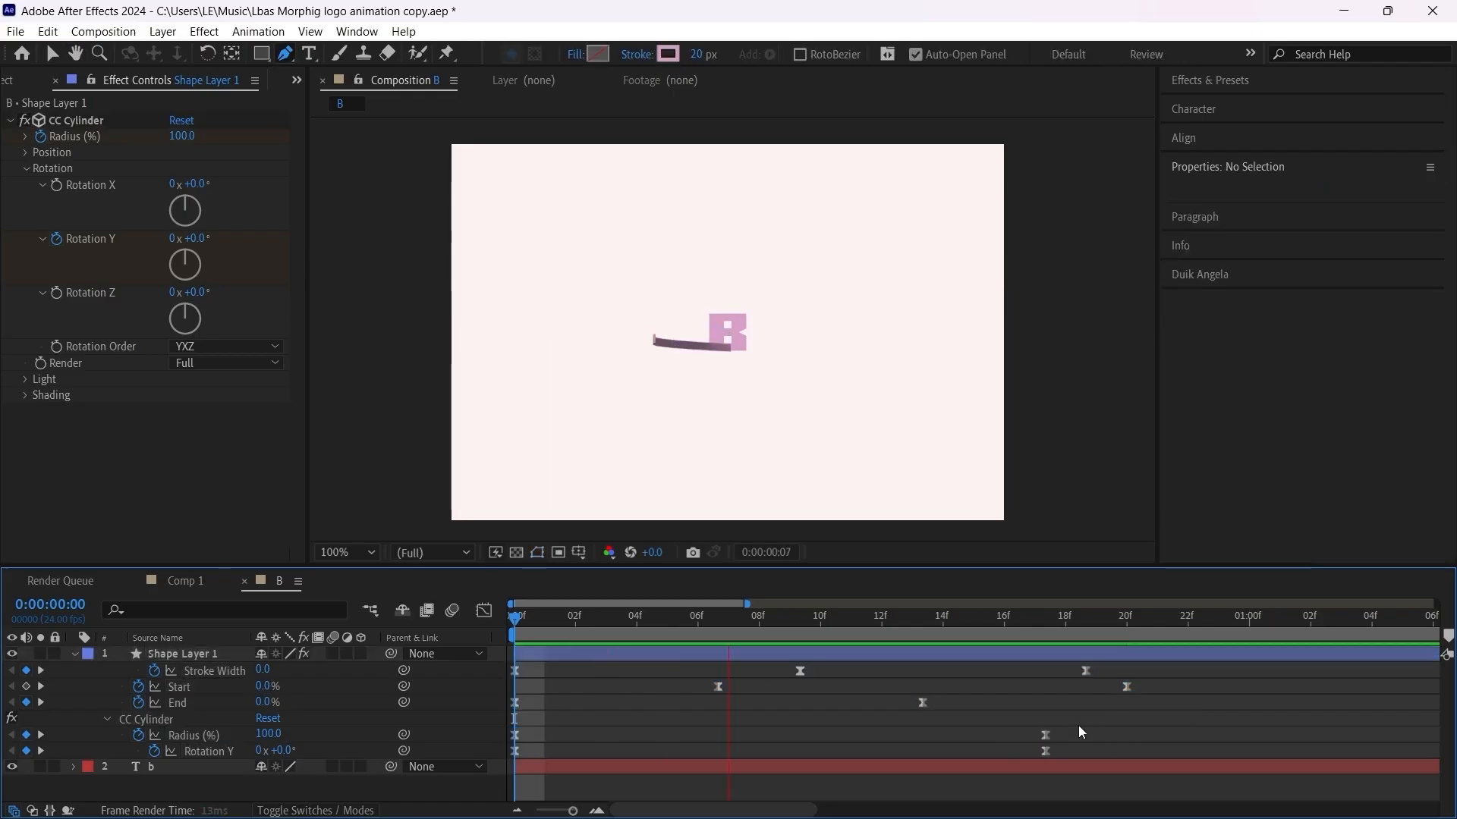
Step: Rescale all Shape Layer 1 keyframes proportionally so the last one falls at frame 18, and review the ribbon's motion
drag(1173, 667, 488, 780)
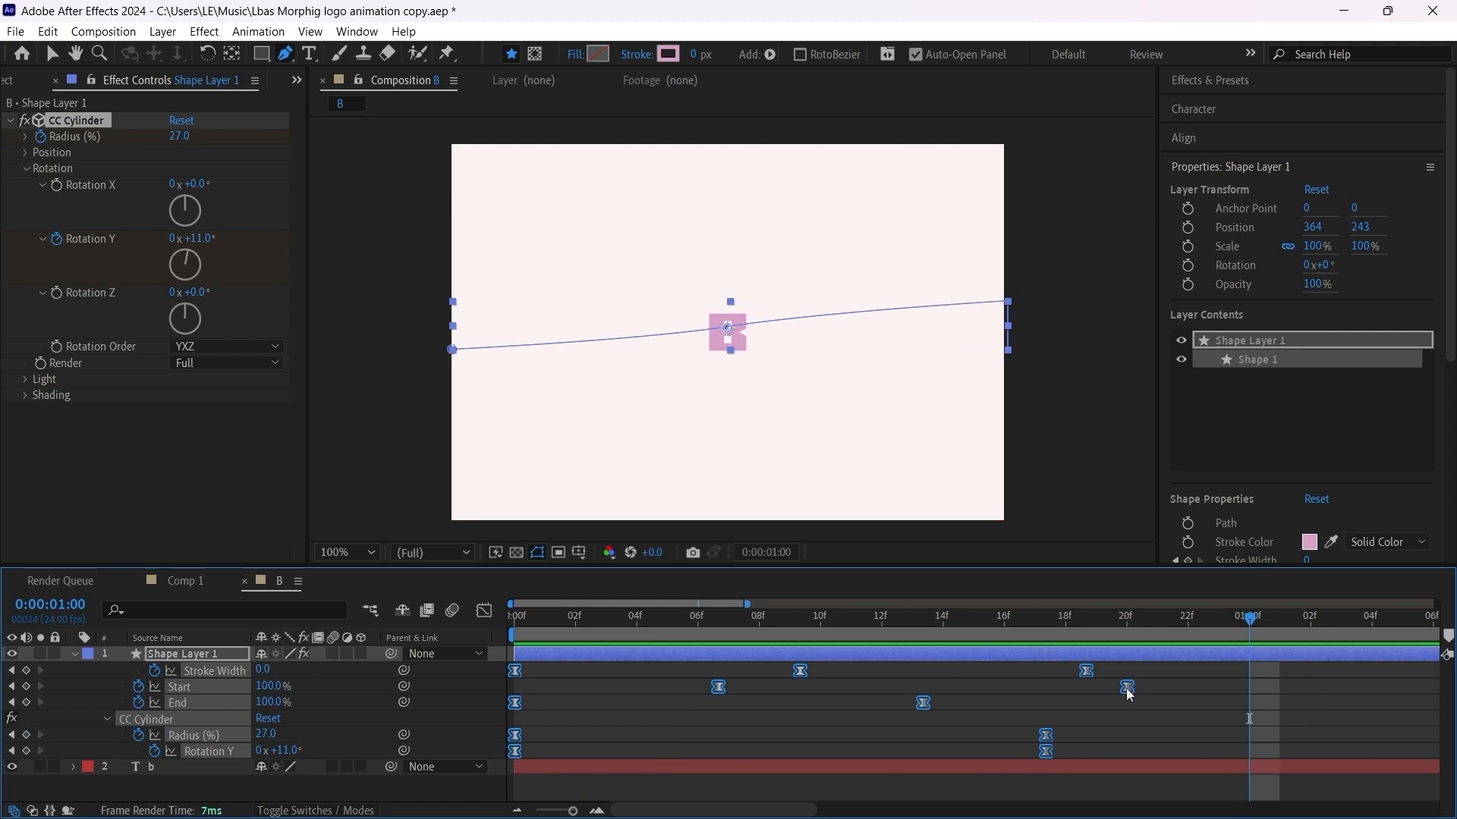
alt+drag(1126, 689, 1066, 691)
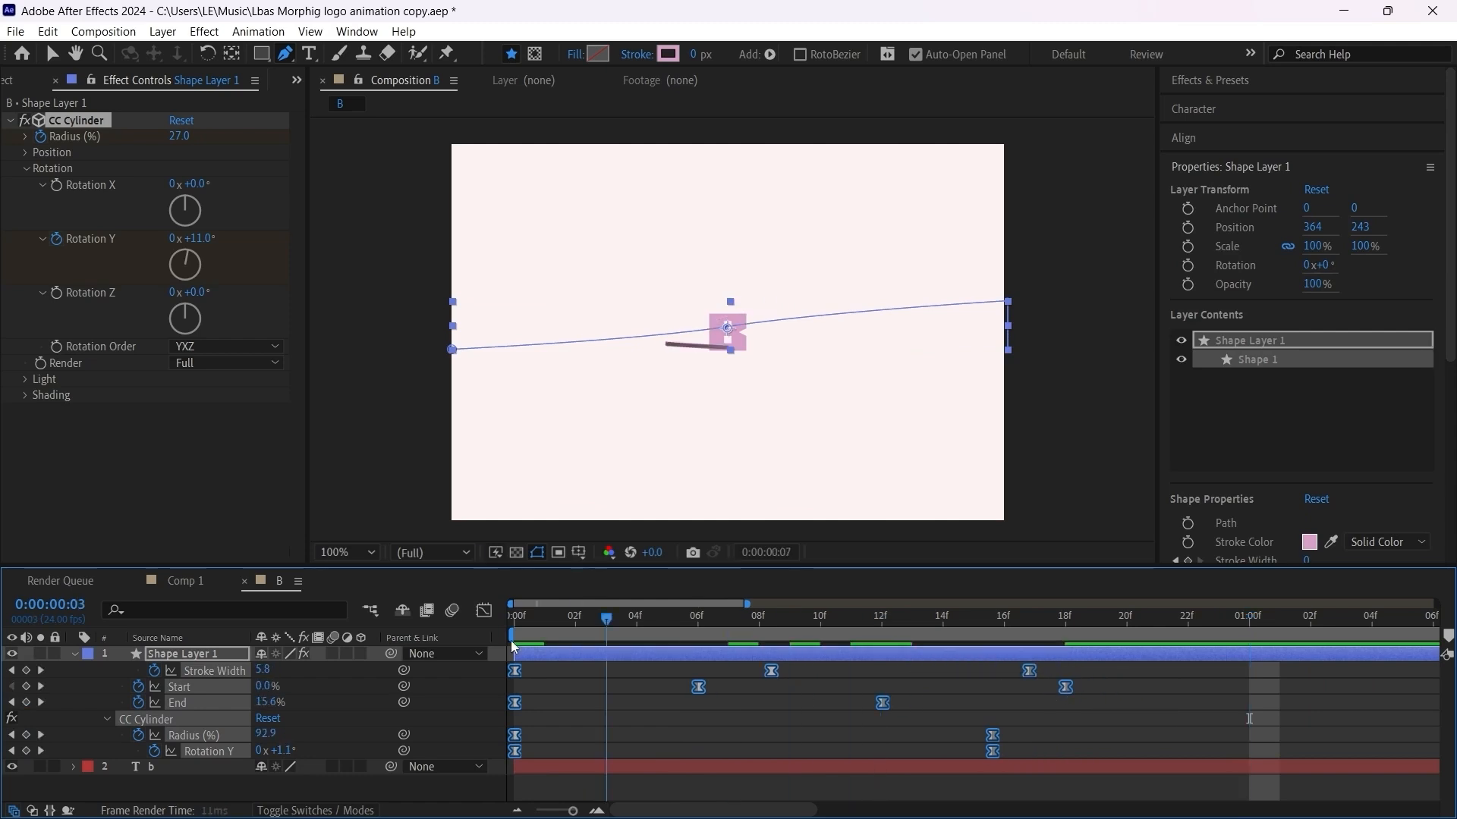
key(Home)
key(space)
key(space)
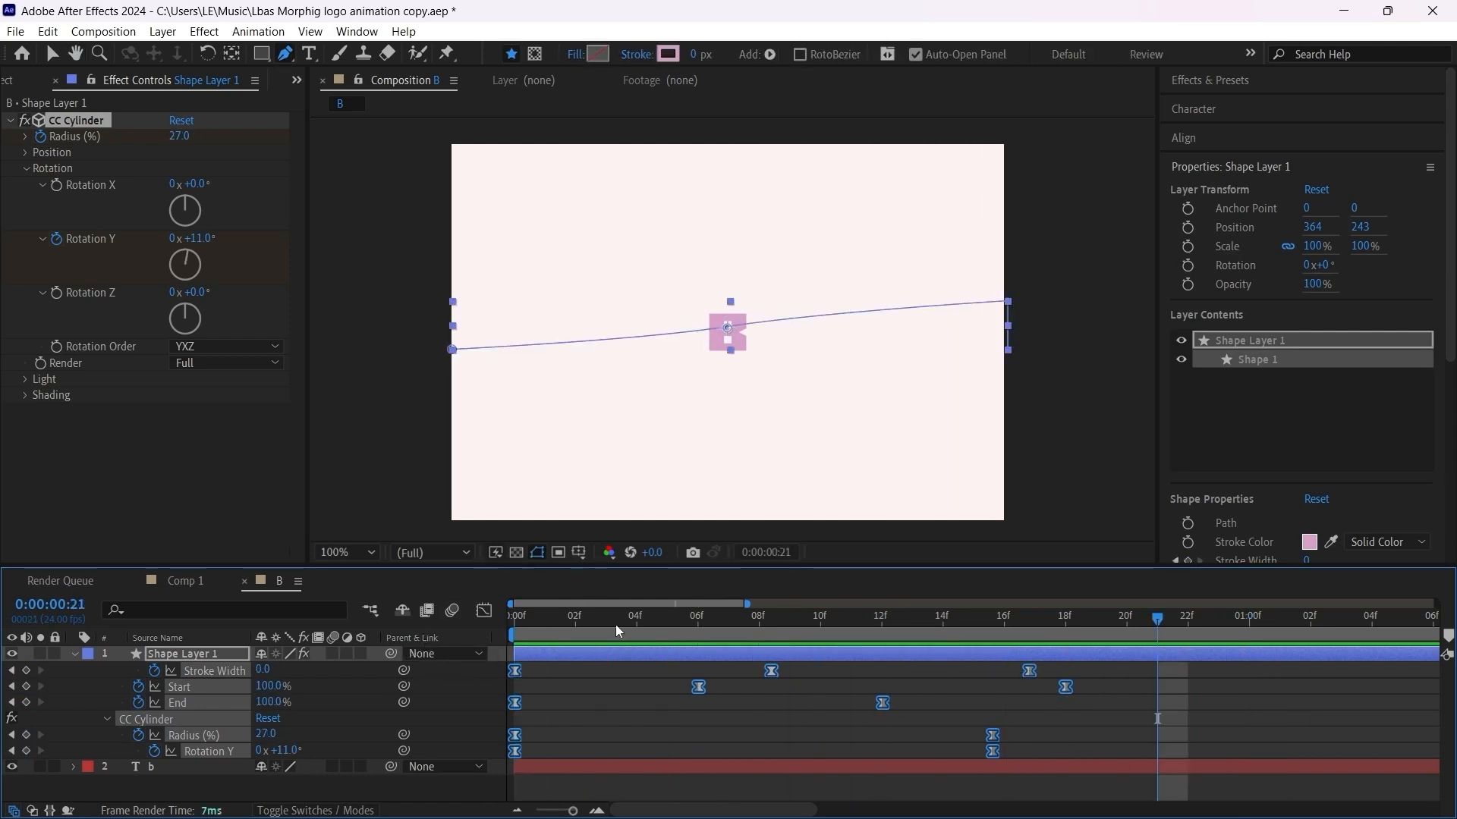
key(period)
drag(740, 616, 774, 617)
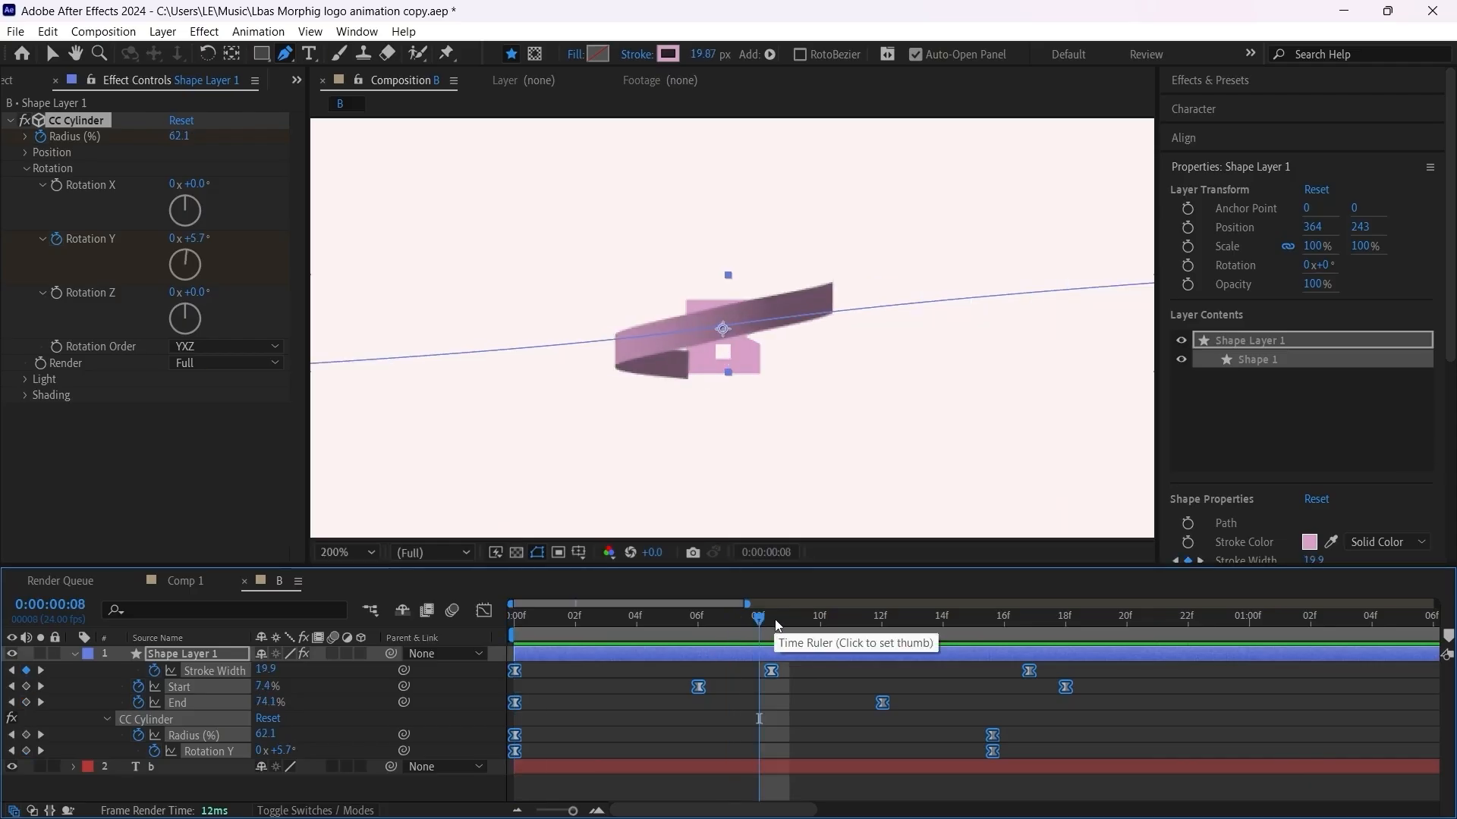
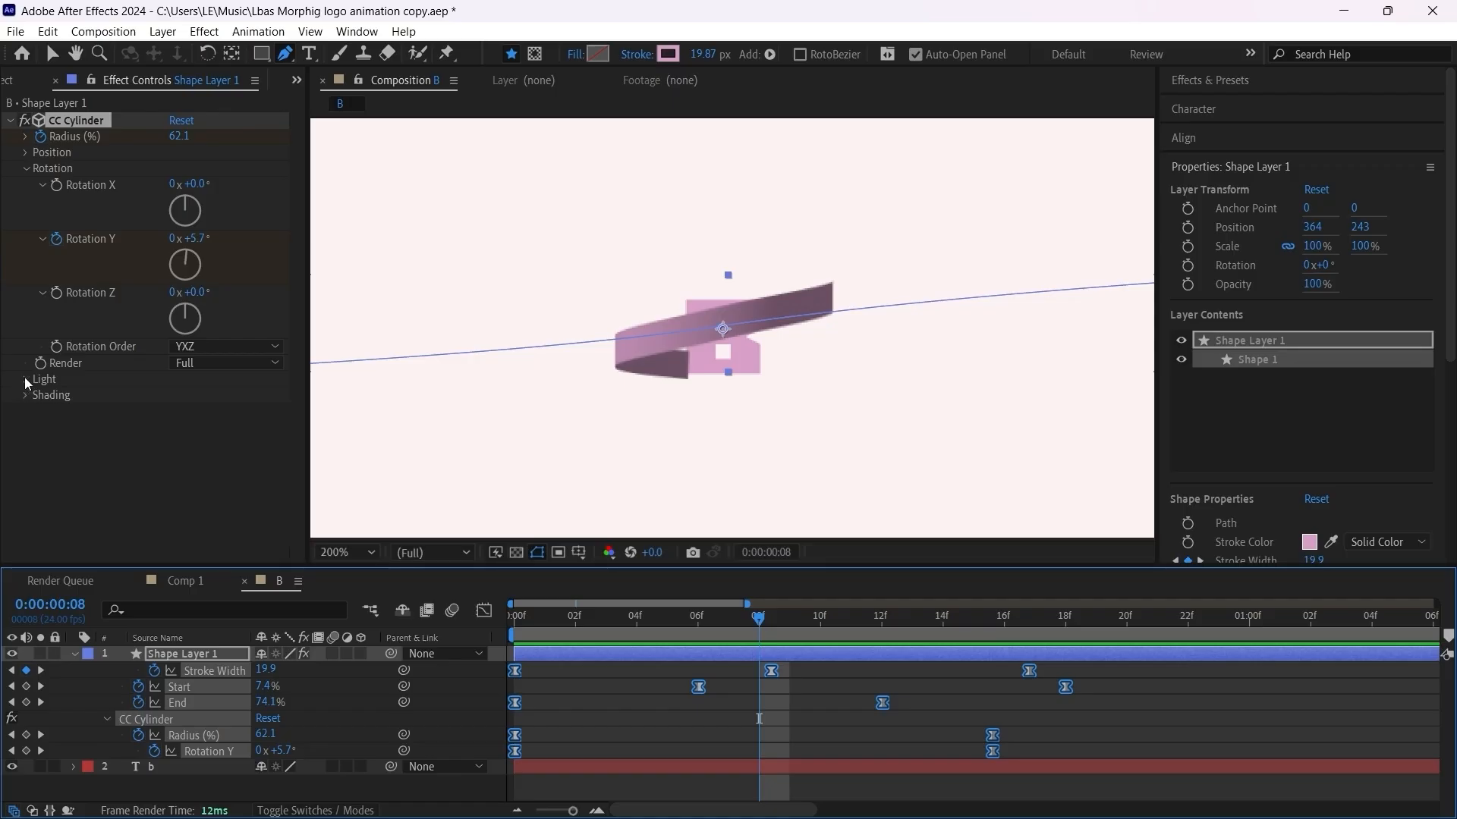
Step: Set the CC Cylinder Light Intensity on Shape Layer 1 to 0
click(25, 378)
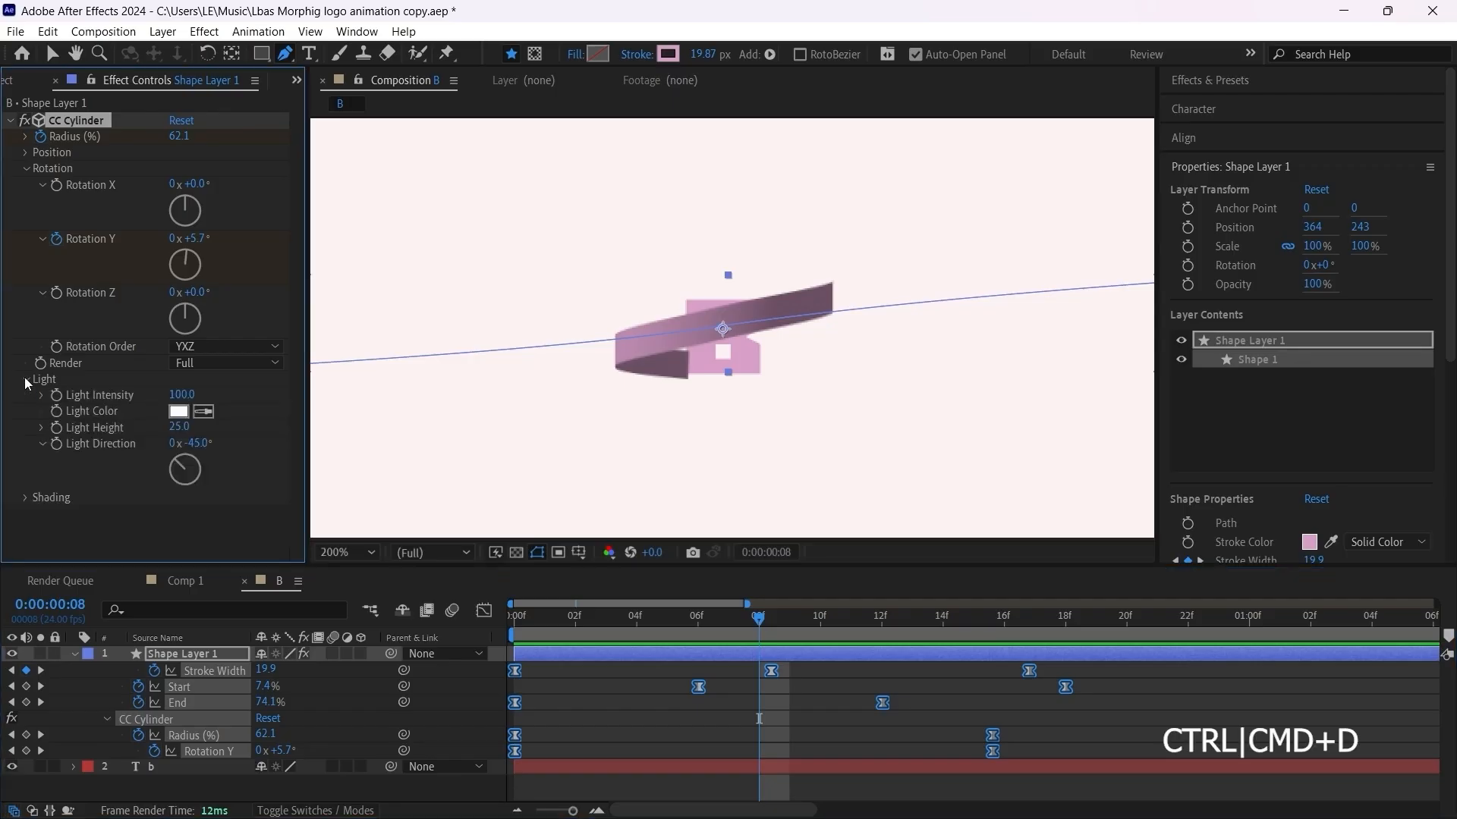
click(185, 395)
text(0)
key(Return)
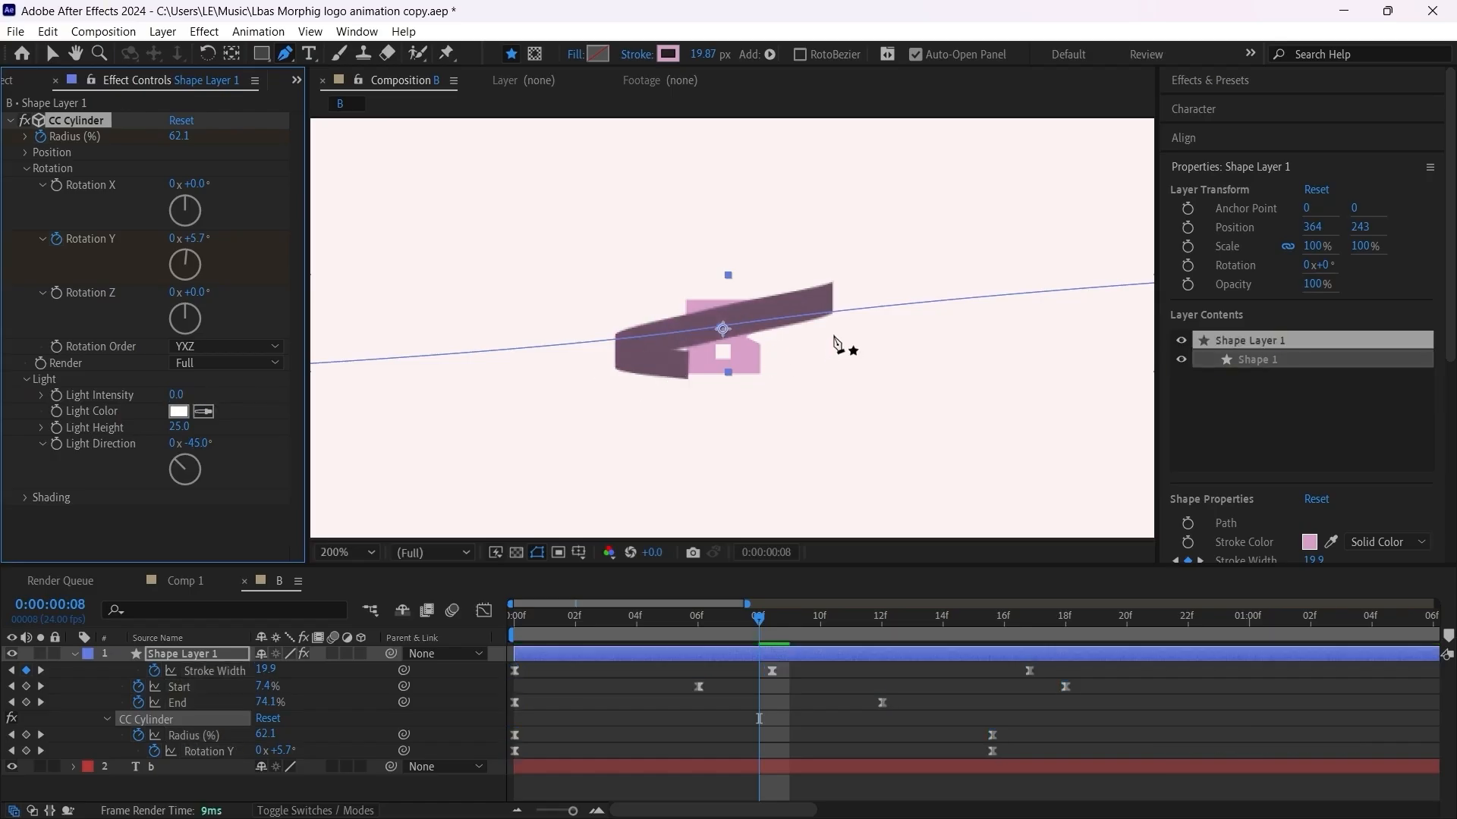
Step: Set the CC Cylinder shading's Ambient value to 100 and play the animation to check the ribbon's color
click(26, 498)
scroll(23, 497, down, 1)
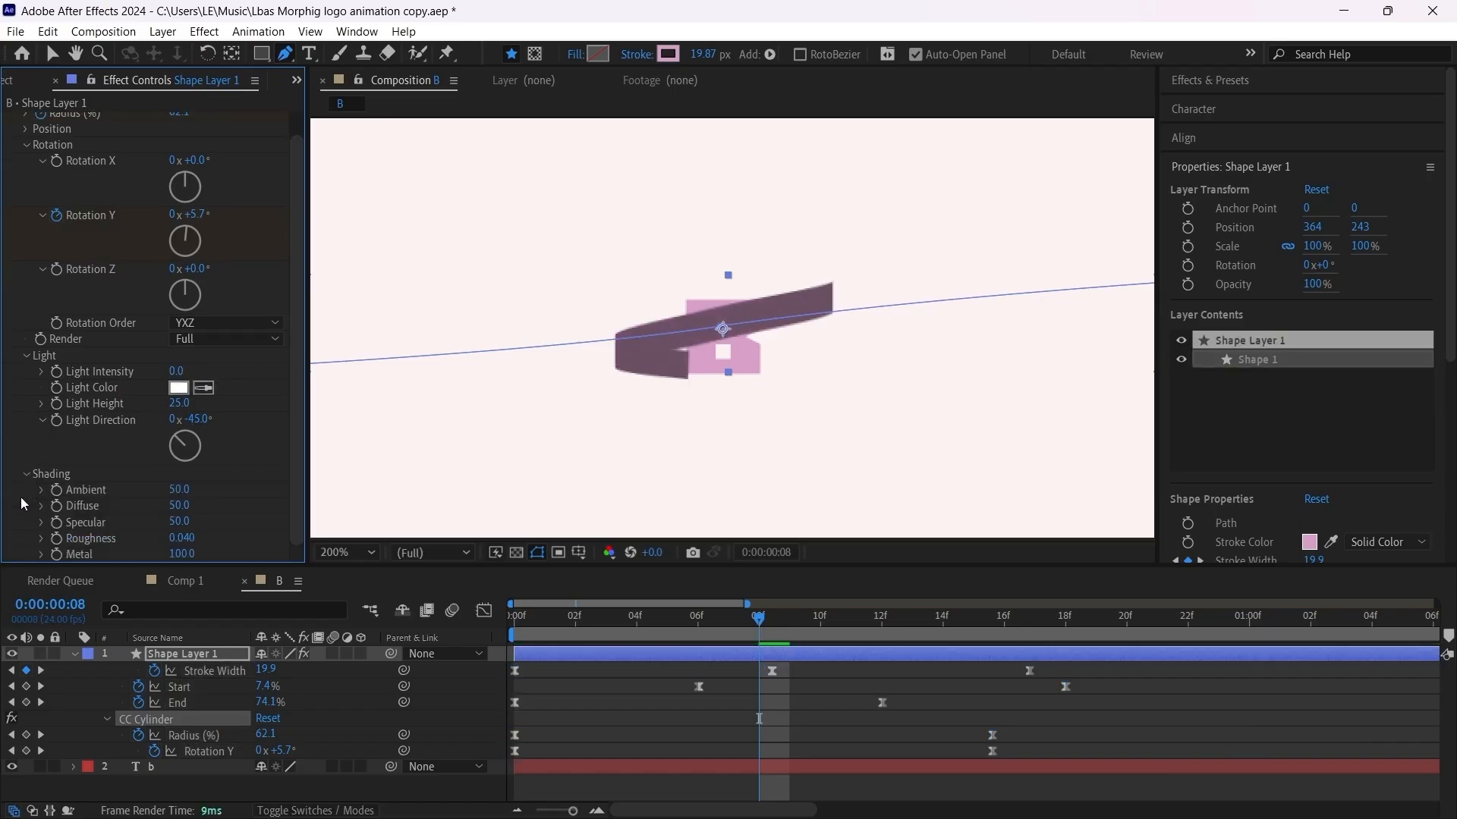
click(181, 489)
text(100)
key(Return)
key(space)
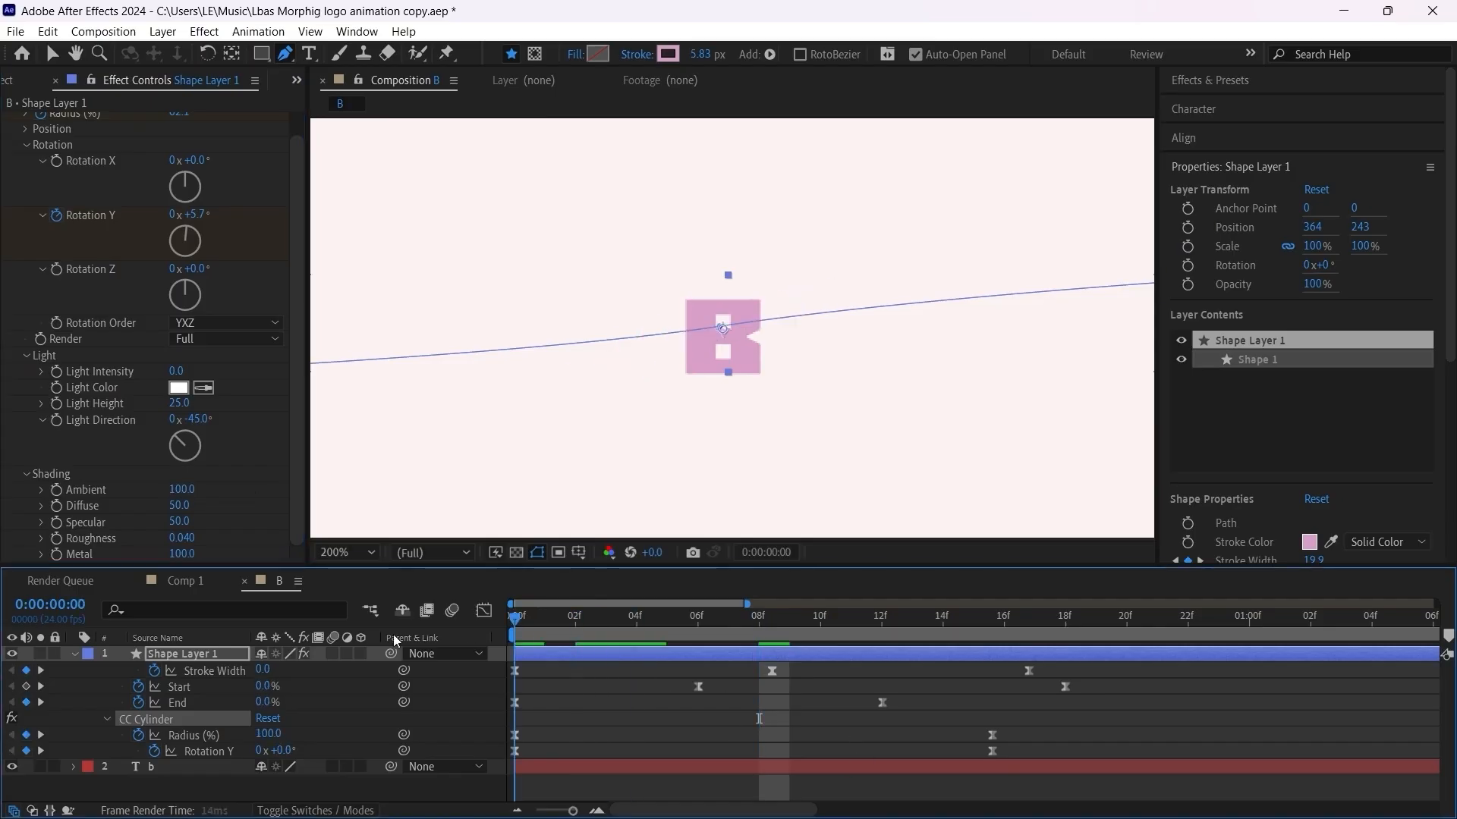
key(space)
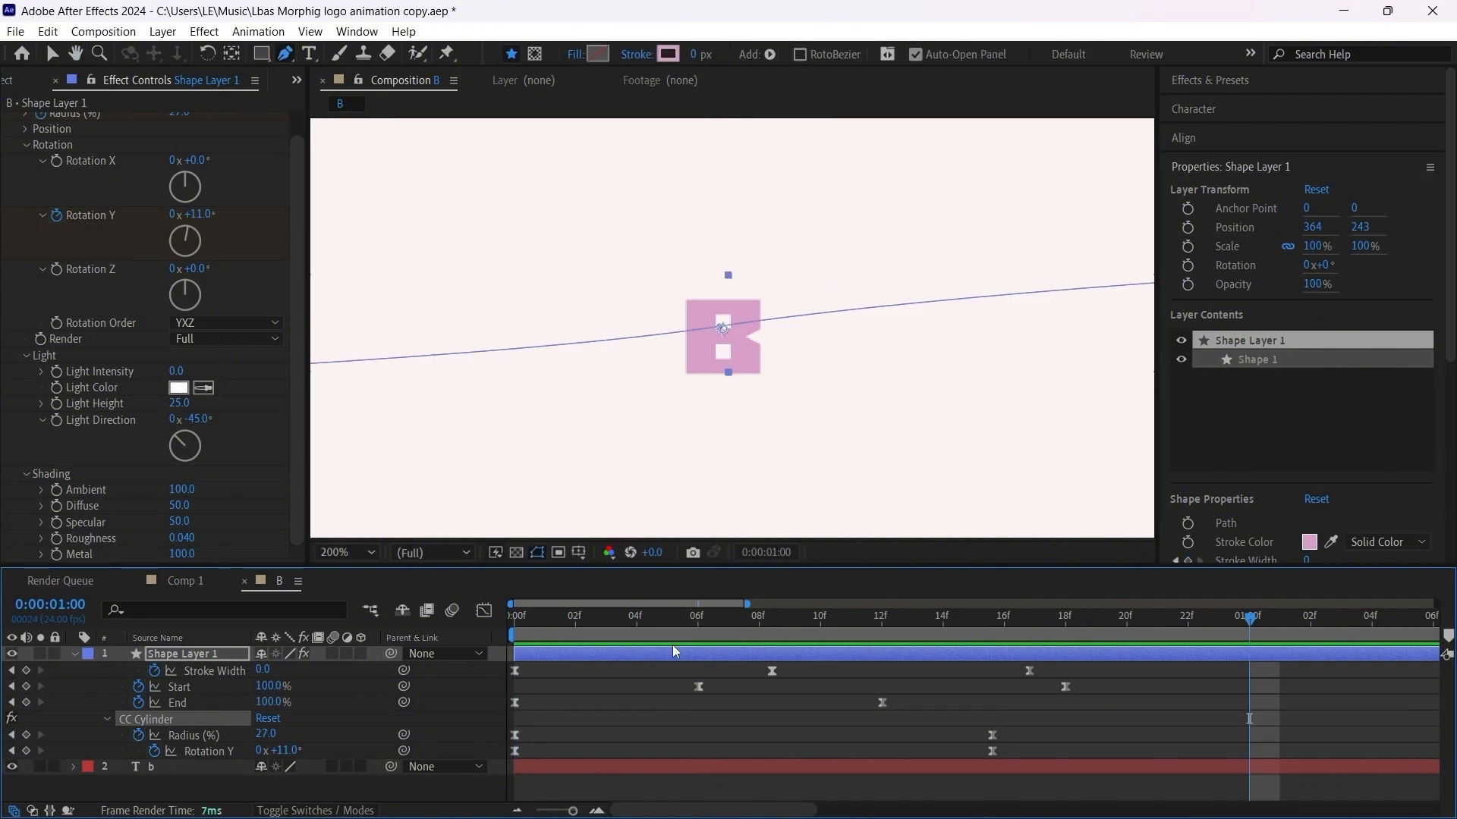
Step: Collapse and duplicate Shape Layer 1, then shift the copy in time so it starts at frame 4
click(674, 654)
key(u)
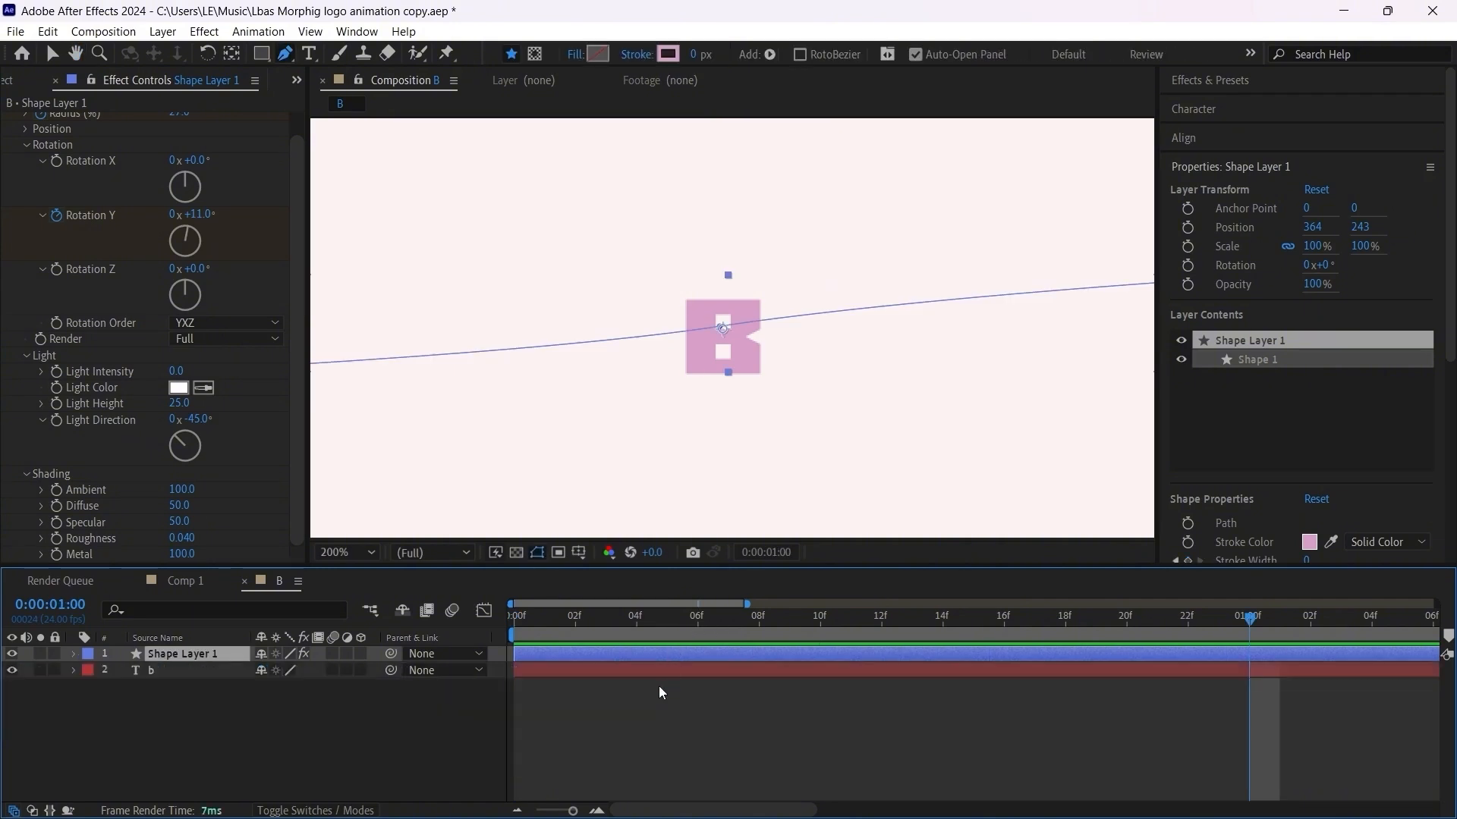
key(Home)
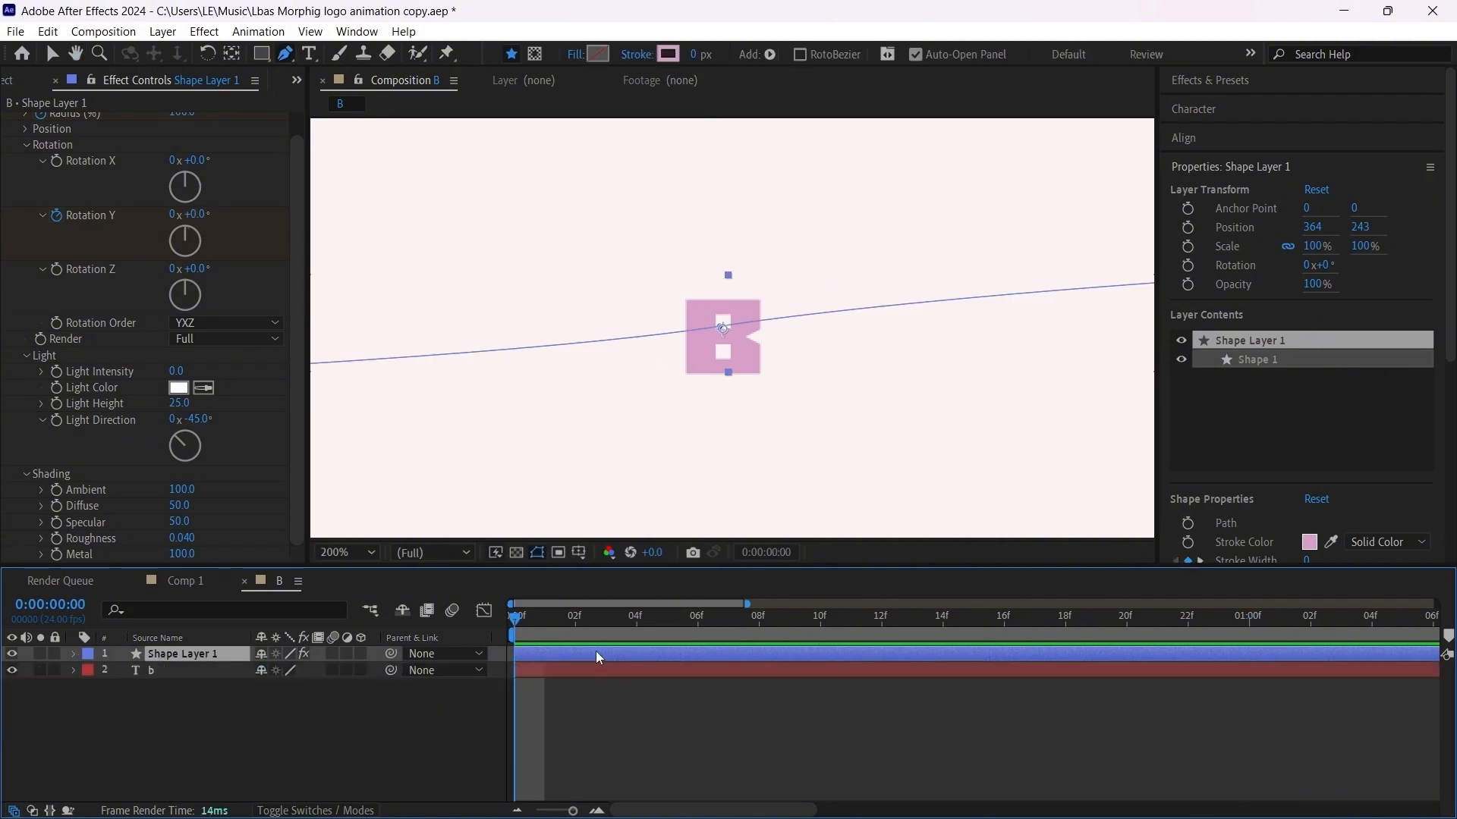
key(ctrl+d)
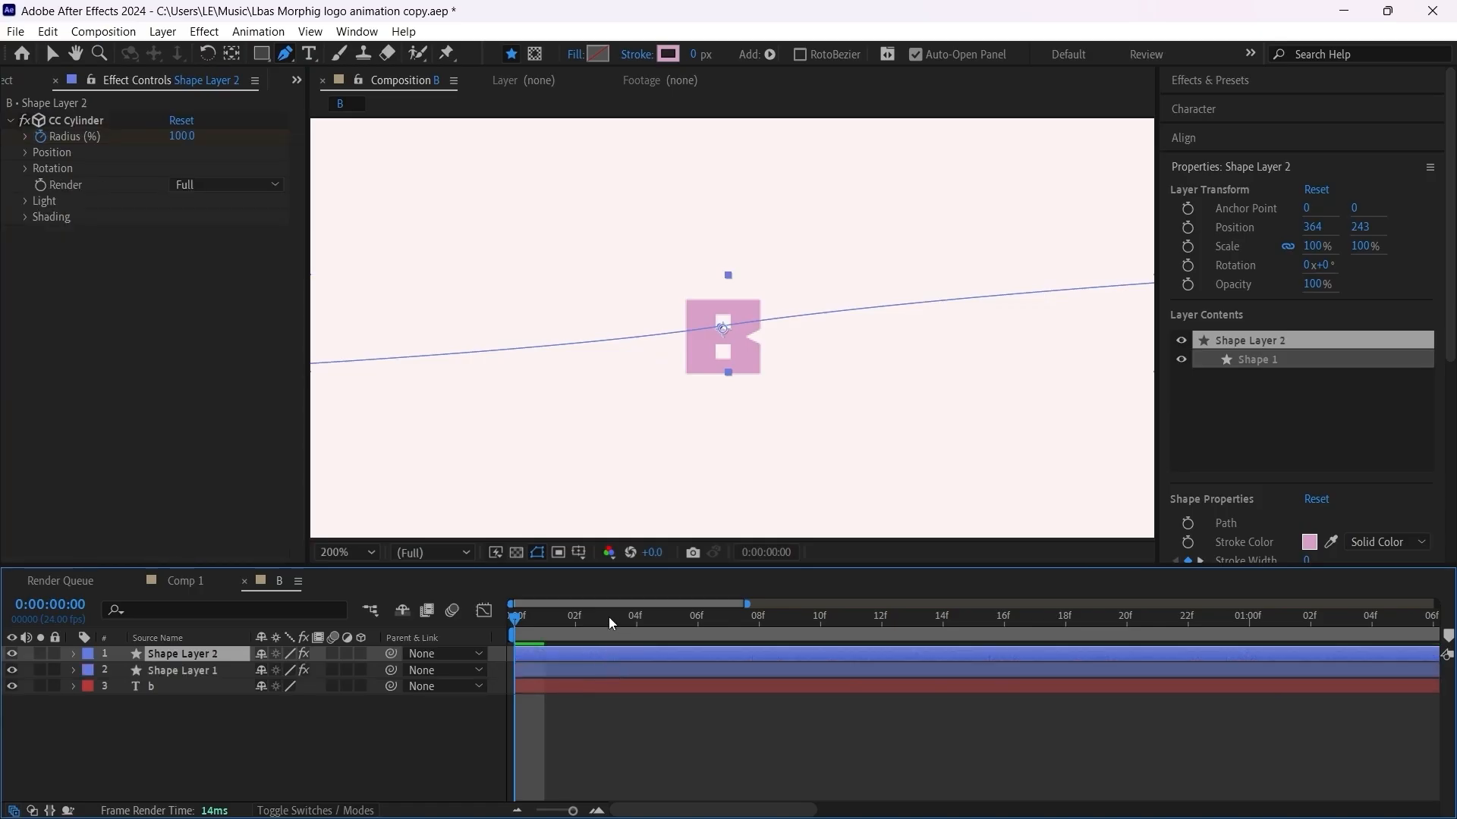
scroll(537, 653, up, 1)
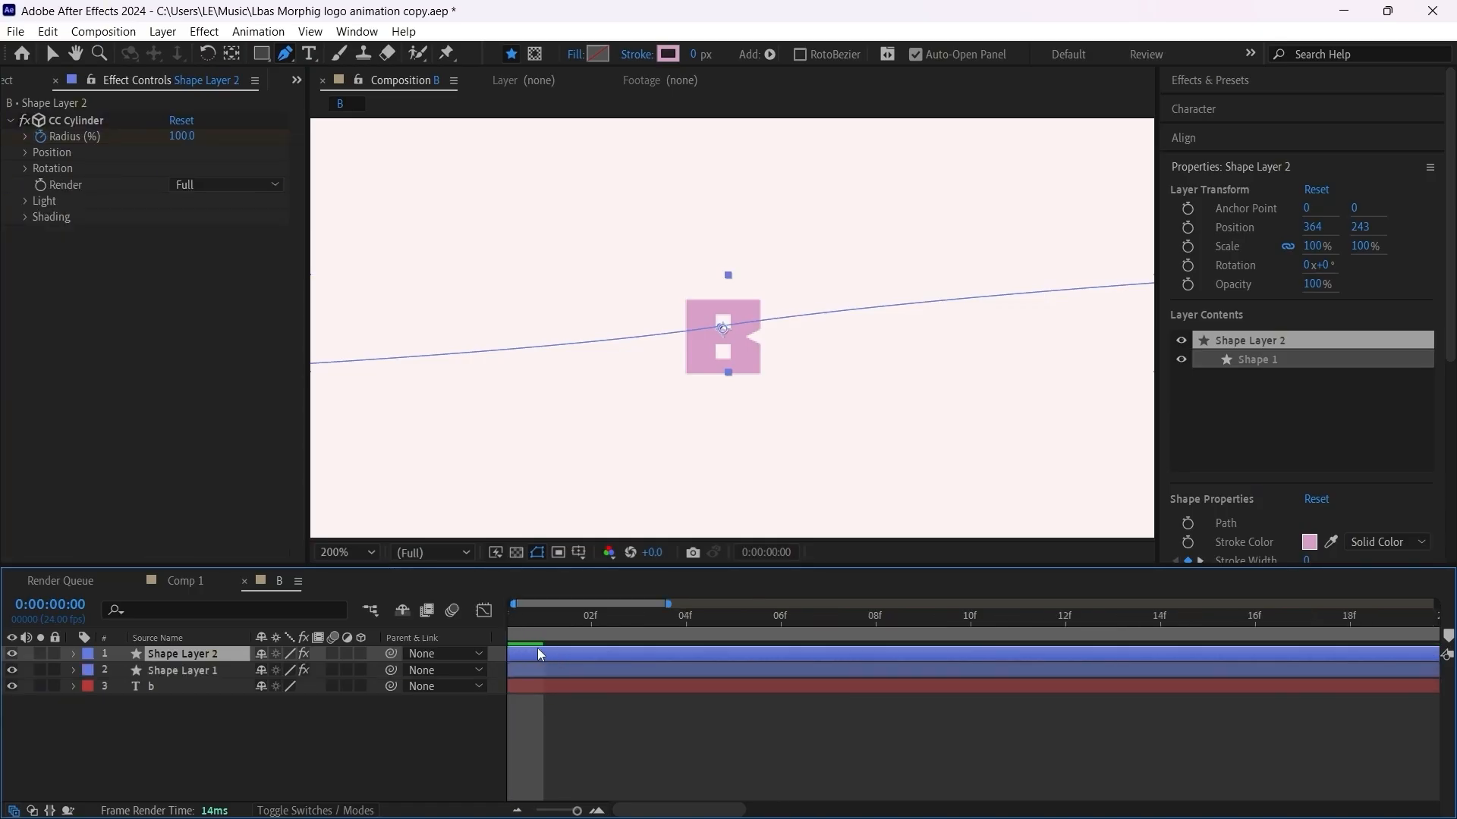
drag(682, 812, 560, 818)
drag(541, 651, 722, 649)
scroll(767, 413, down, 2)
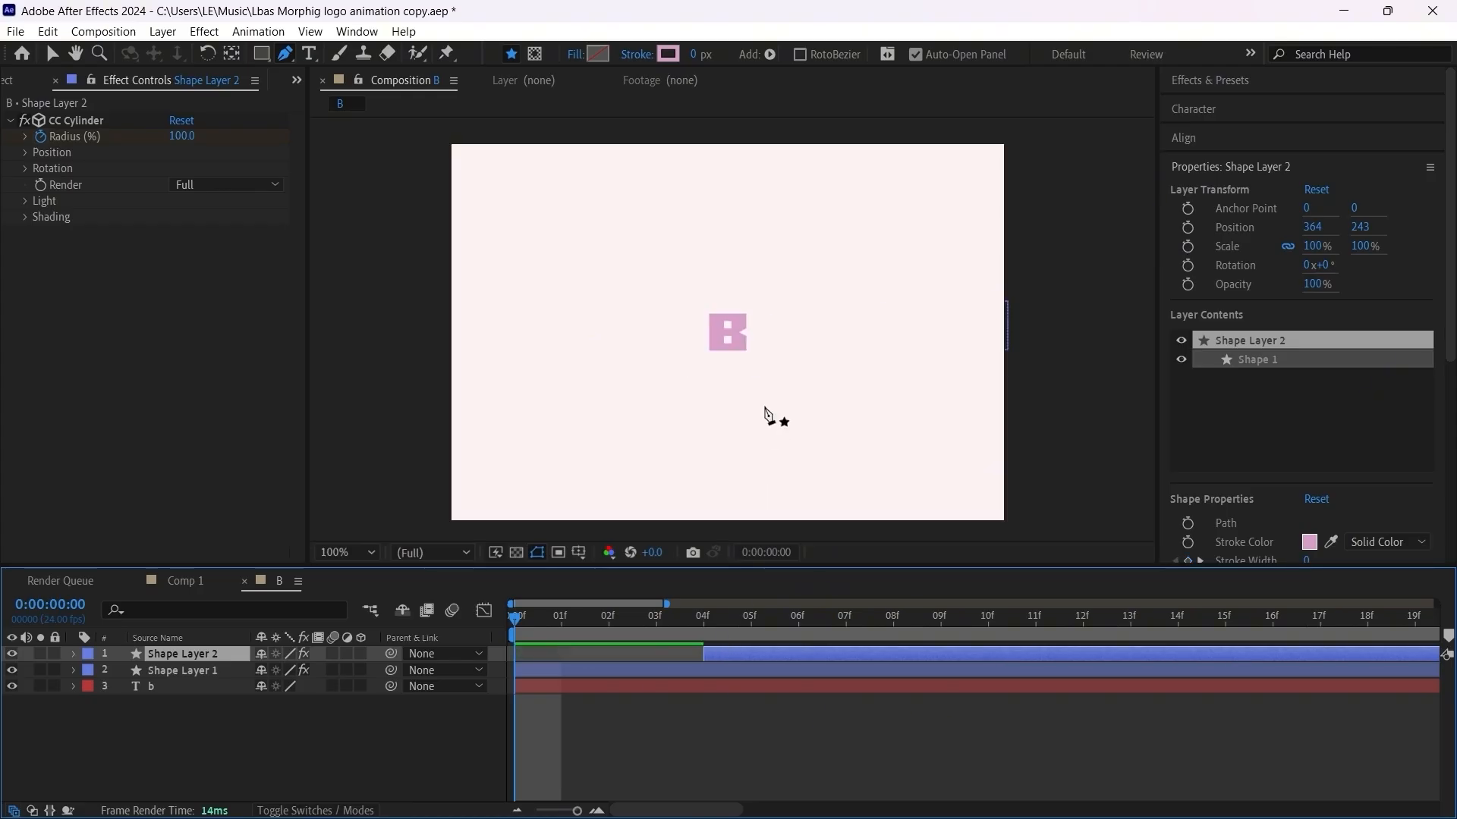
Step: At frame 5, move Shape Layer 2 up to Y position 233 and Shape Layer 1 down to Y position 253
click(759, 616)
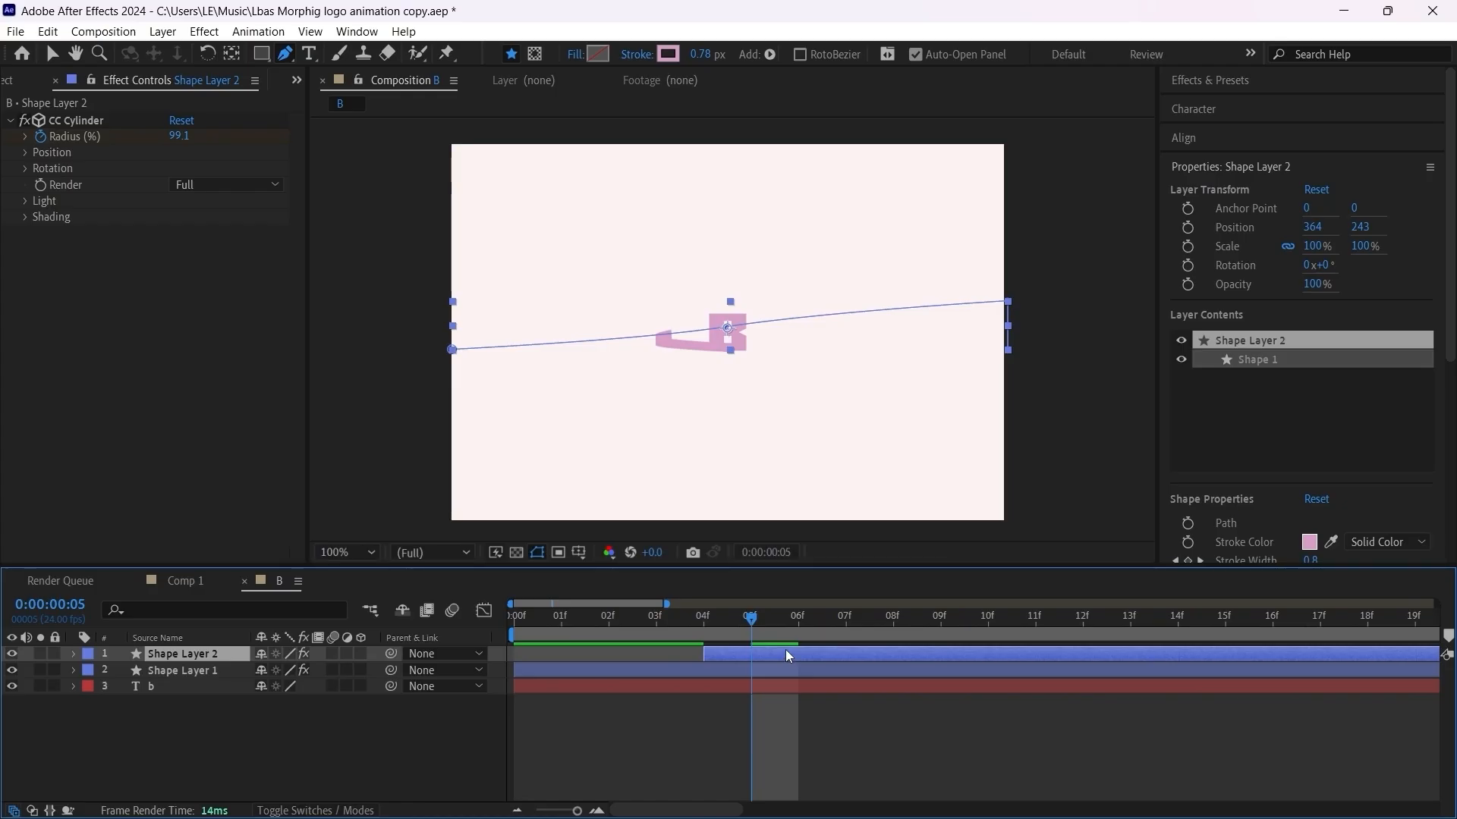
key(shift+Up)
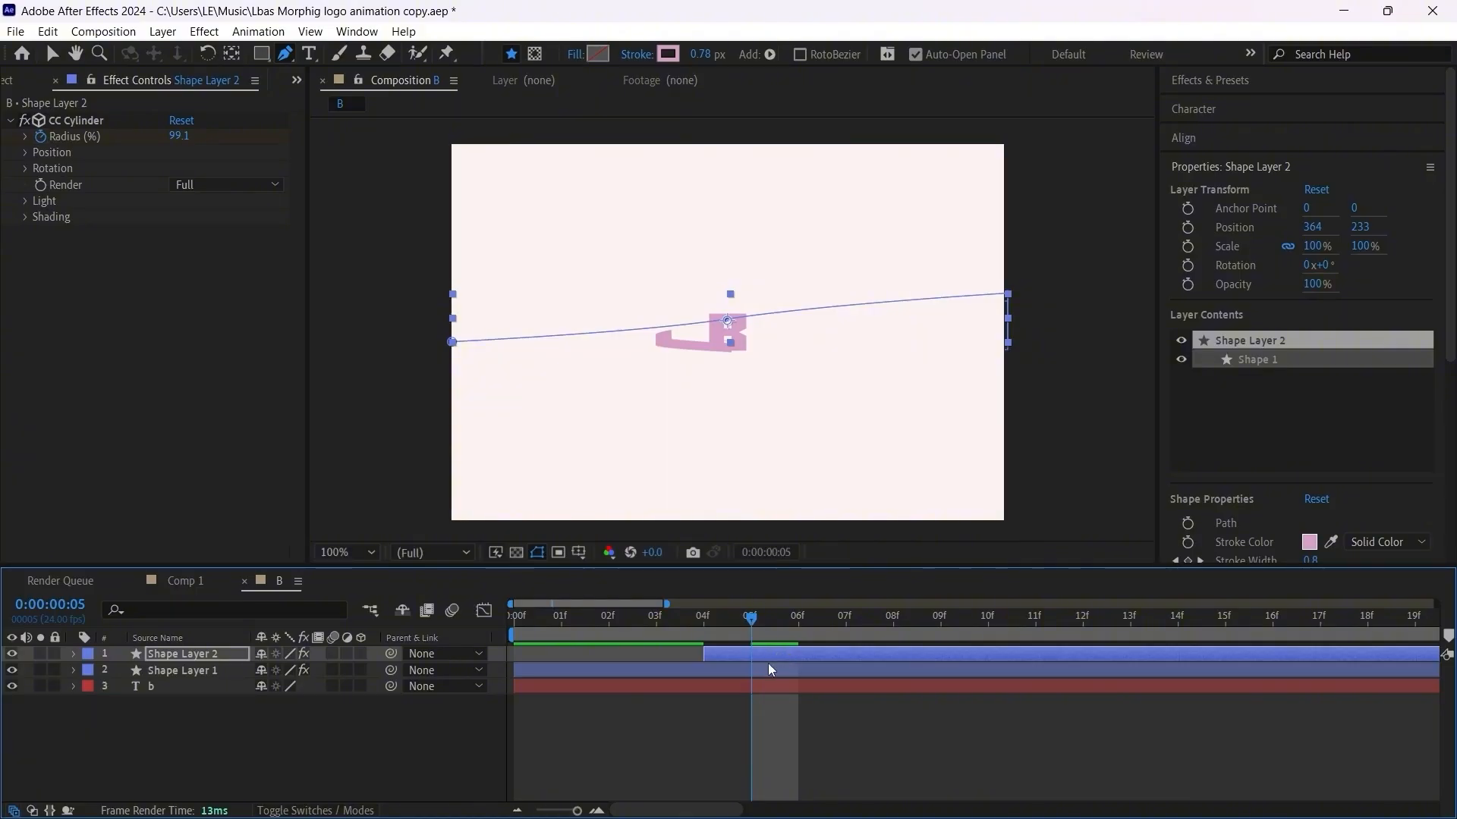
click(767, 670)
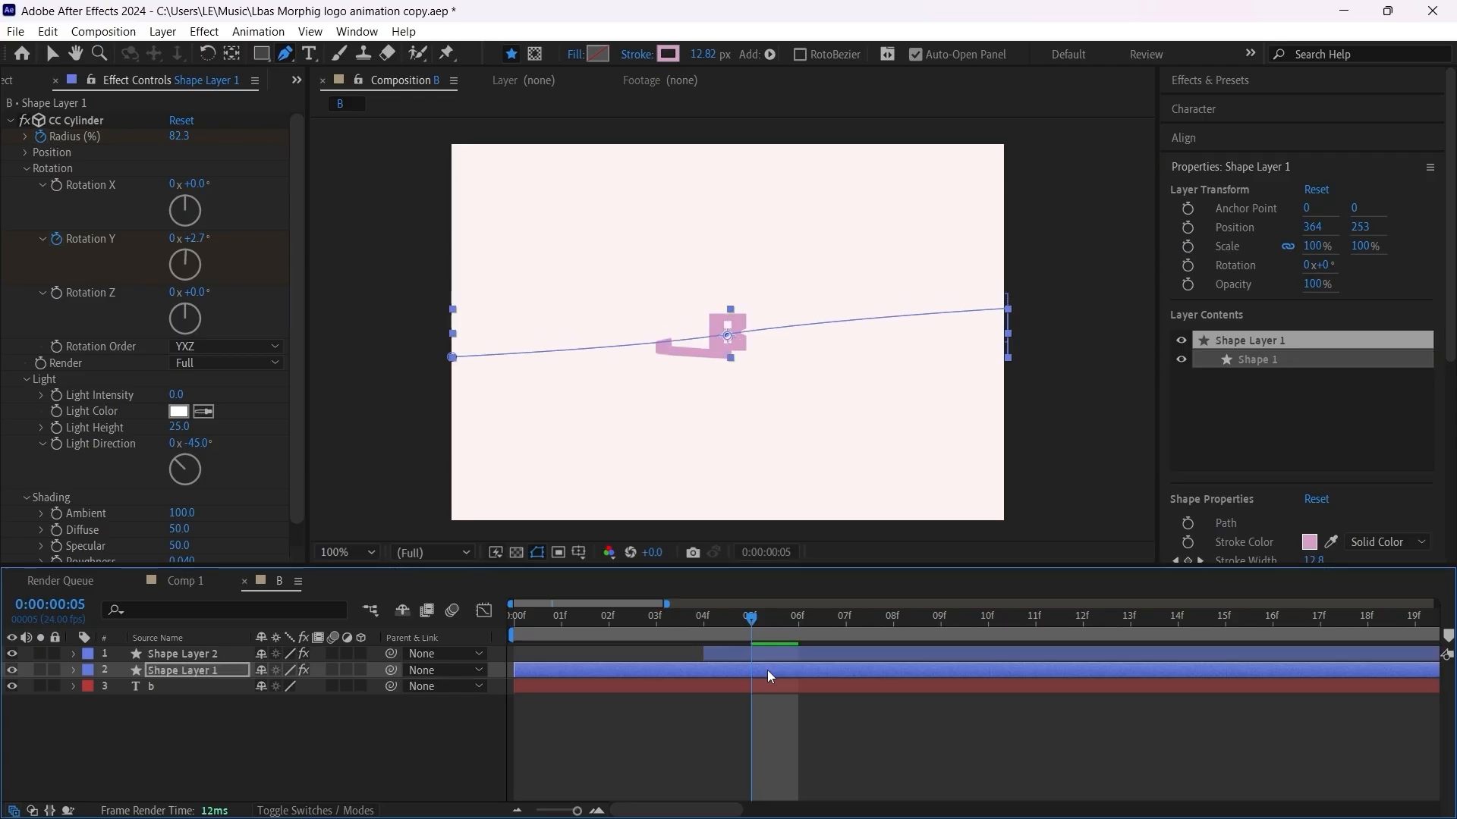
Step: Play the animation from the start to review both ribbons around the B, and return to frame 0
key(Home)
key(space)
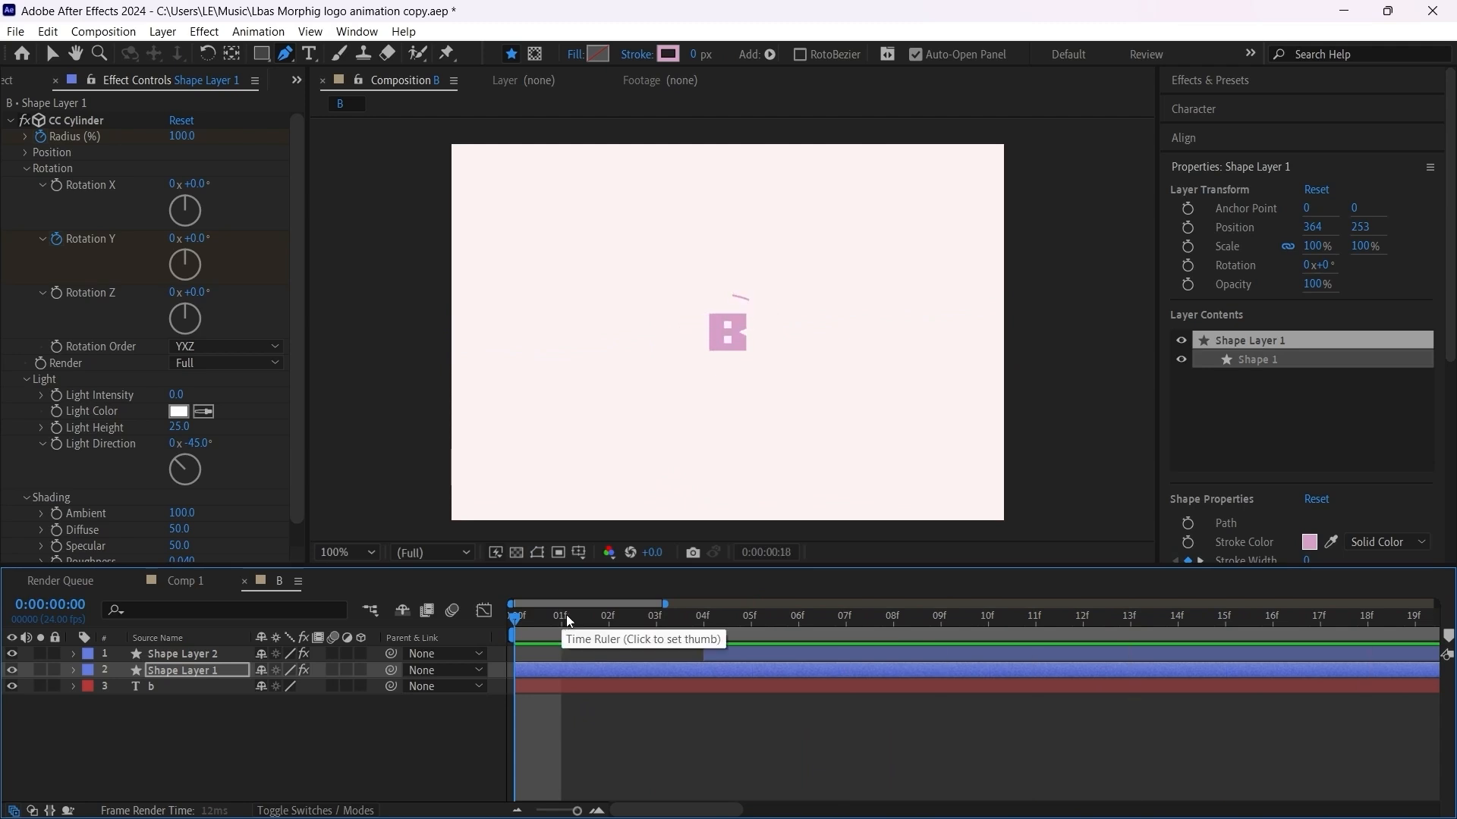
click(675, 736)
drag(761, 812, 577, 811)
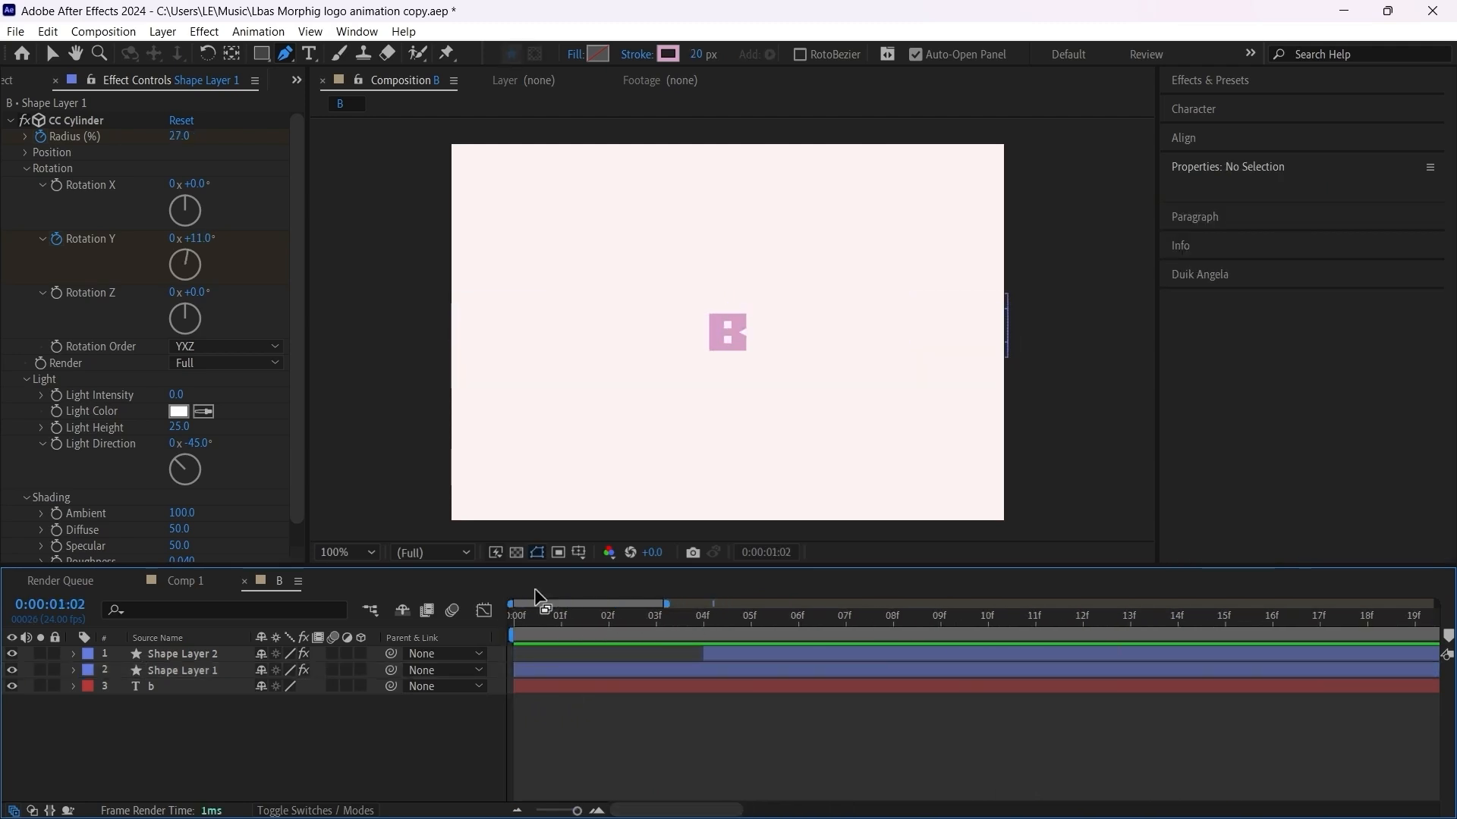
click(534, 612)
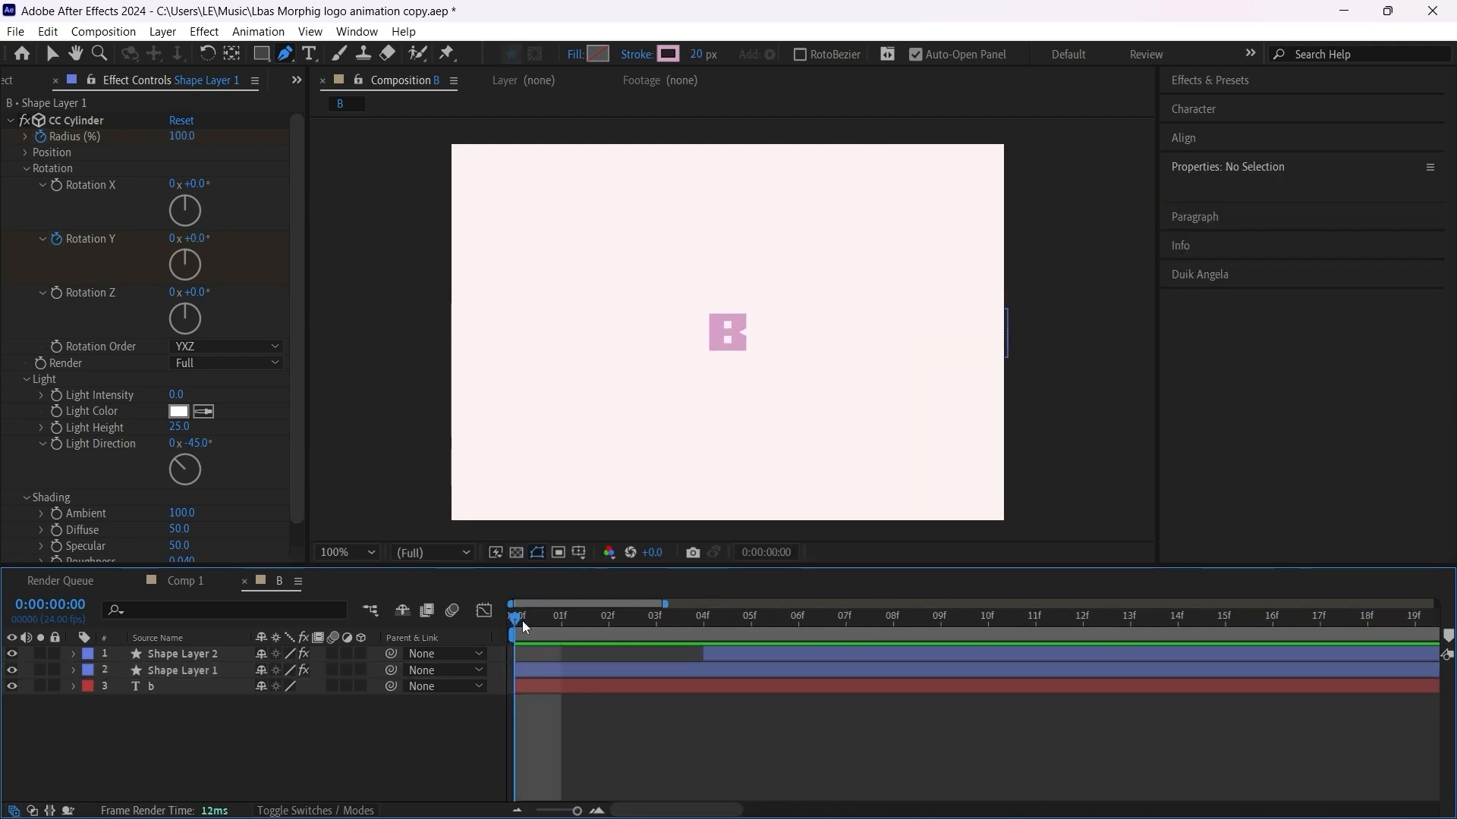
Step: Create shapes from the b text layer and delete the original text layer
key(period)
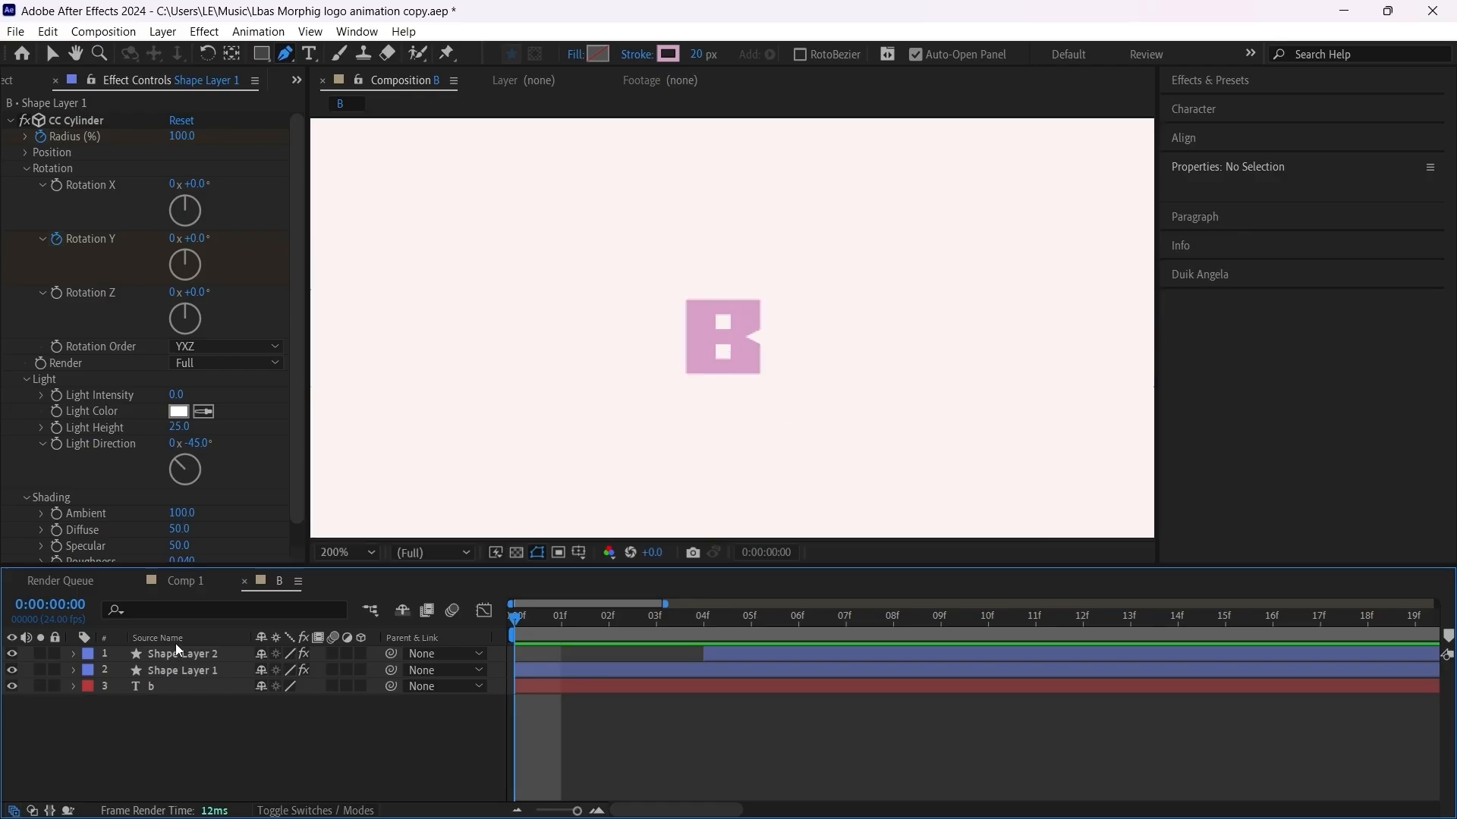
click(142, 688)
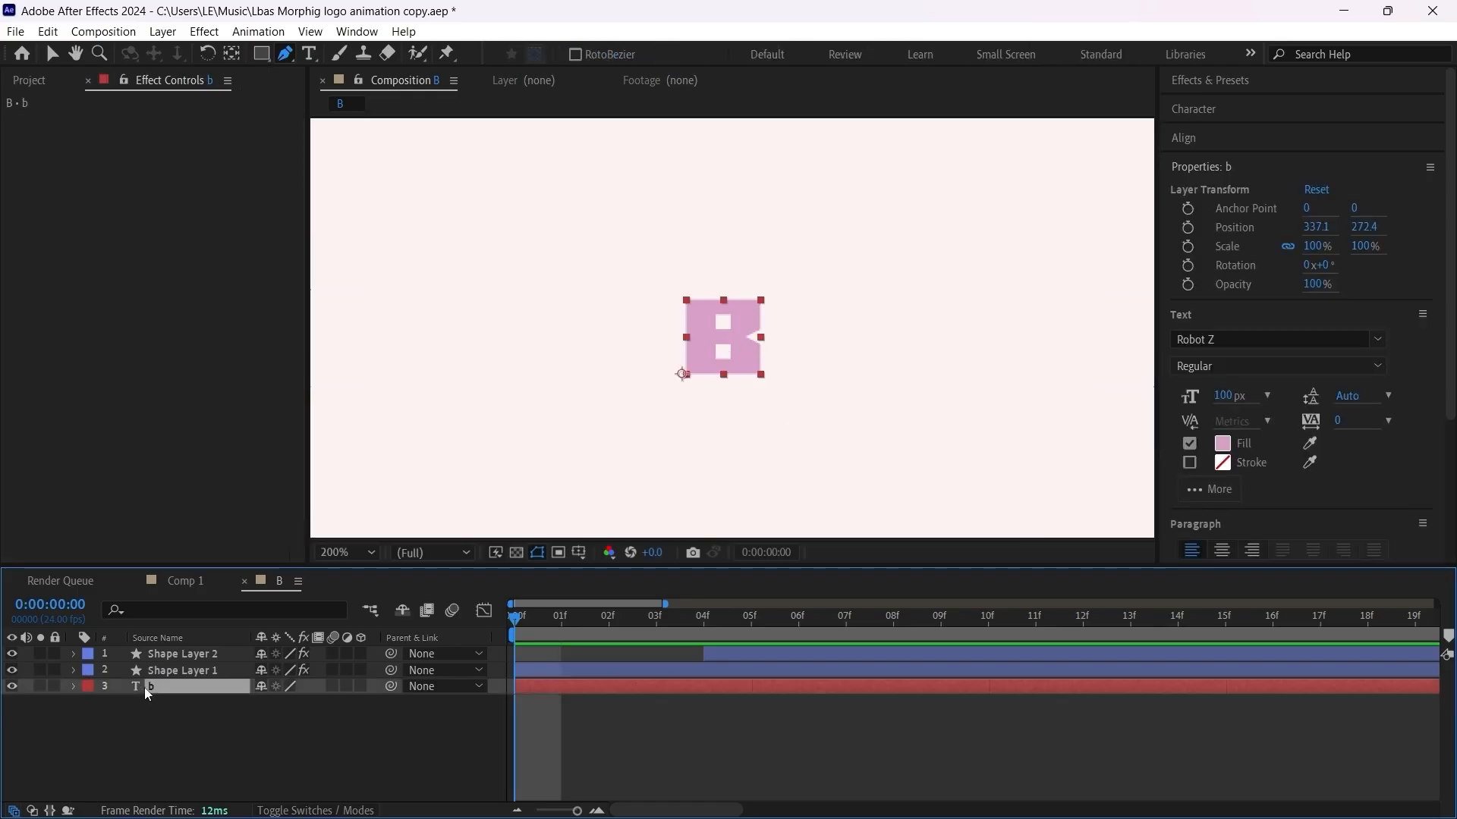
right_click(173, 693)
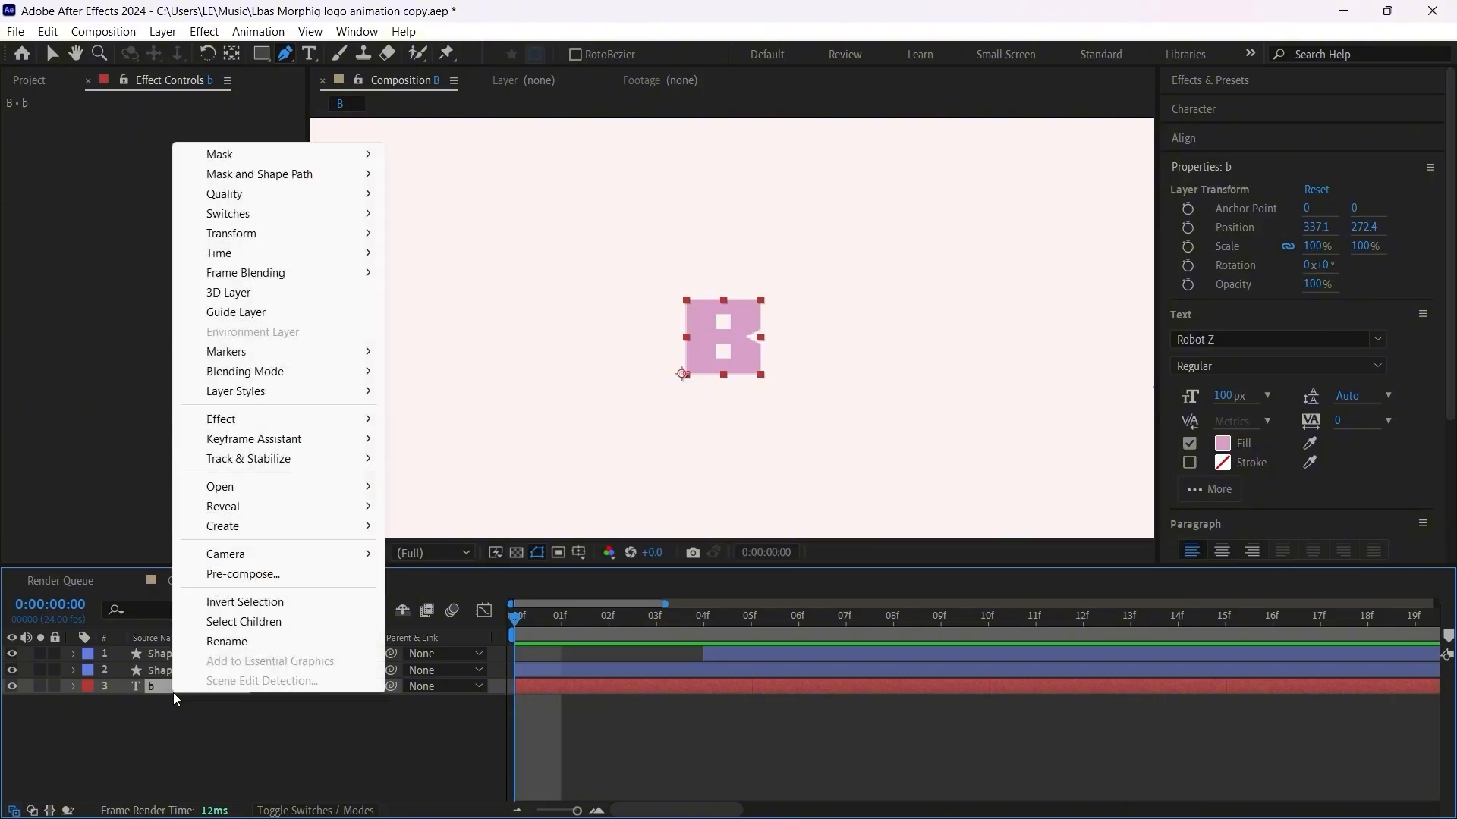
mouse_move(322, 525)
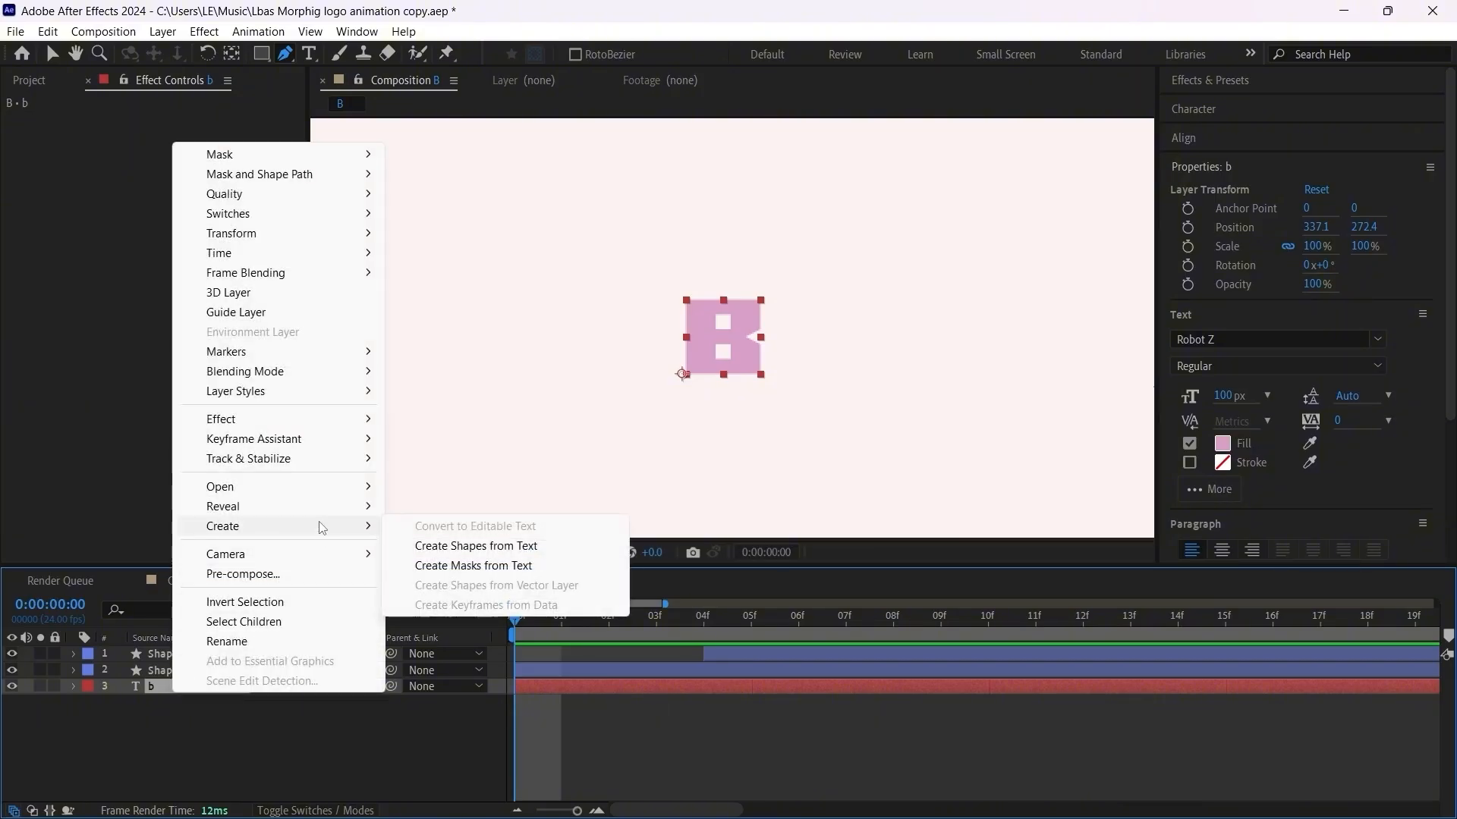
click(518, 545)
click(188, 698)
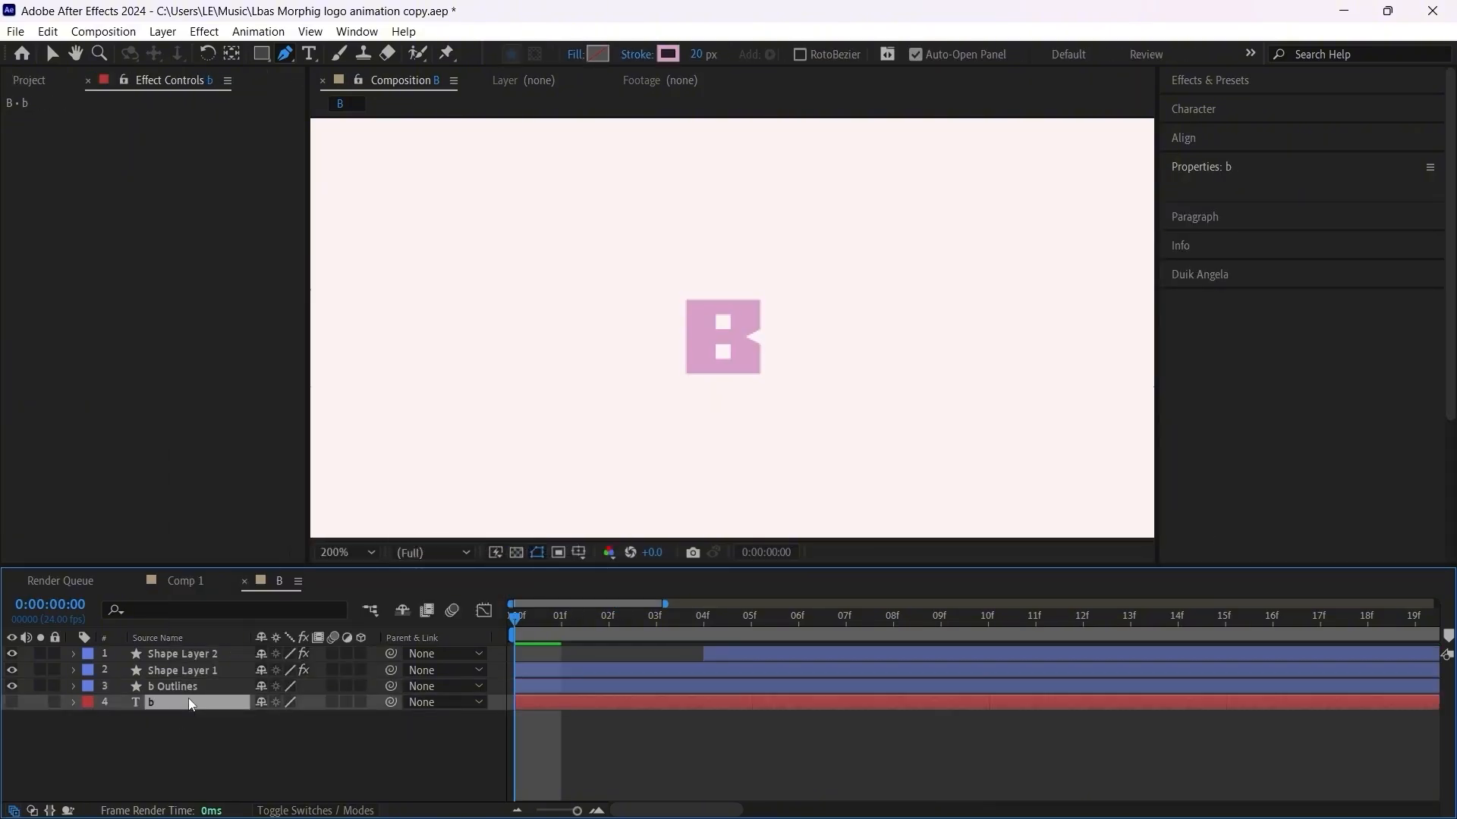
key(Delete)
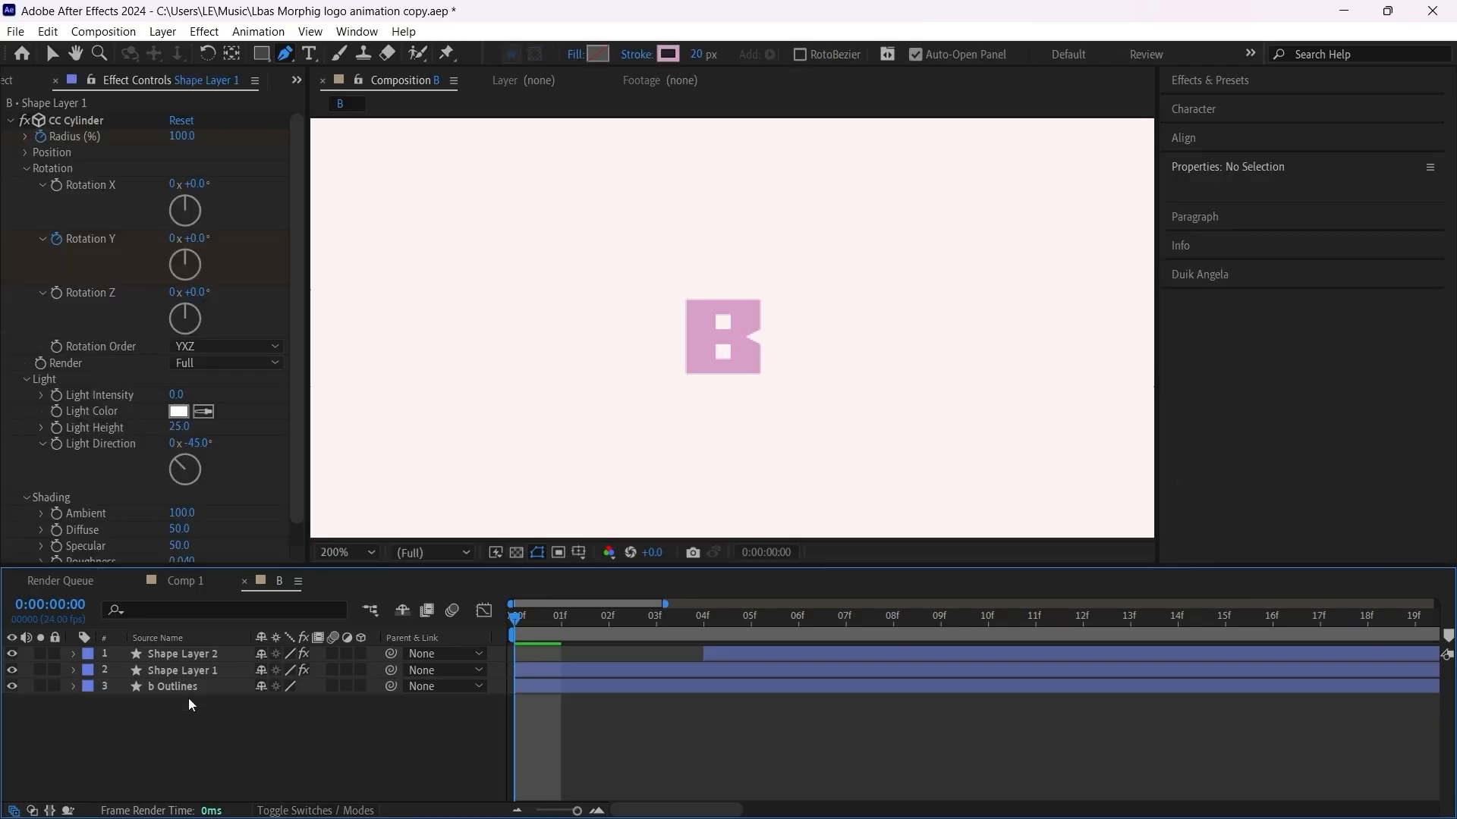
Step: Rename the b Outlines layer as B
click(190, 685)
right_click(190, 685)
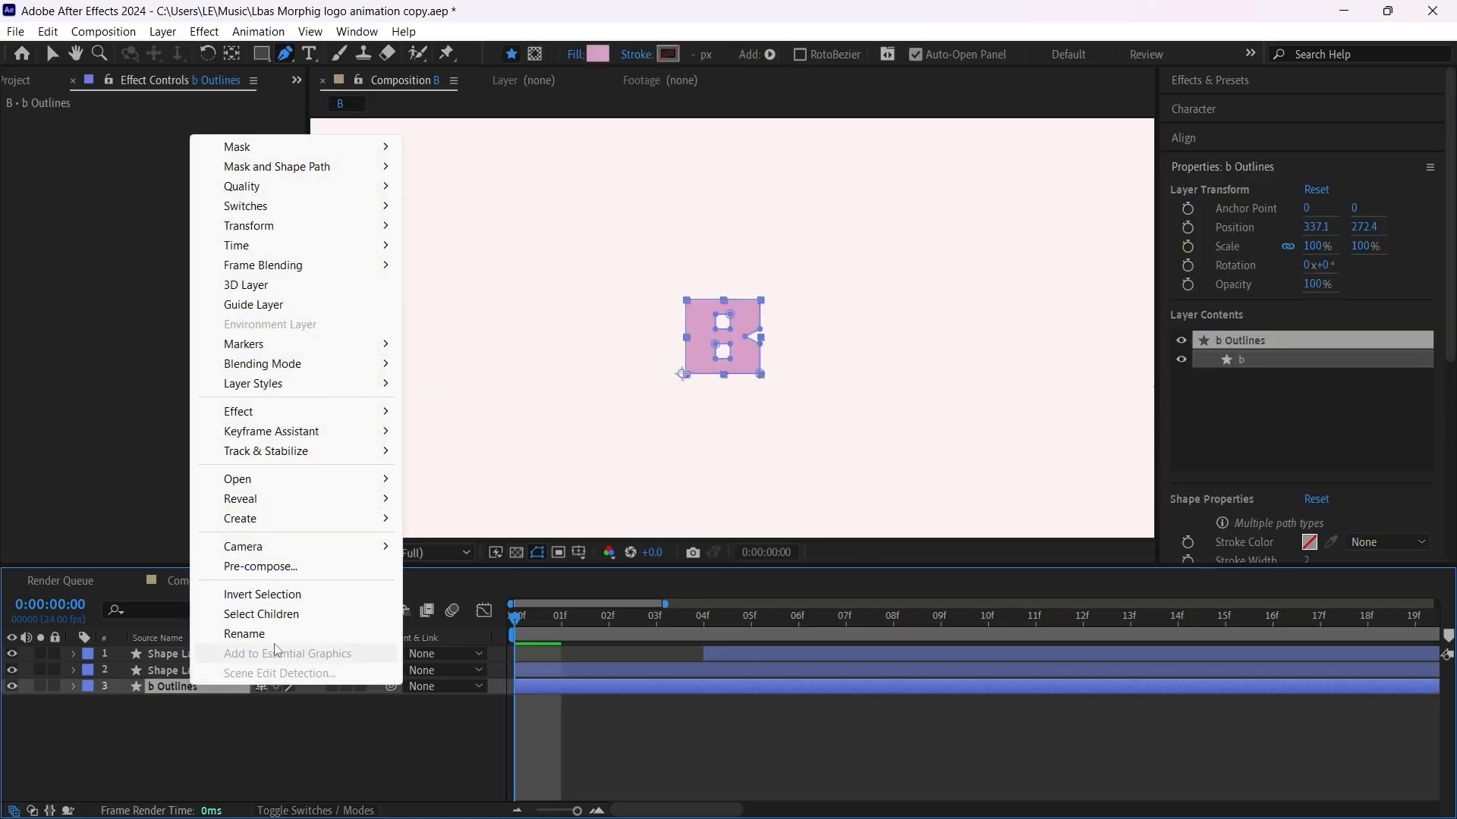
click(316, 631)
text(B)
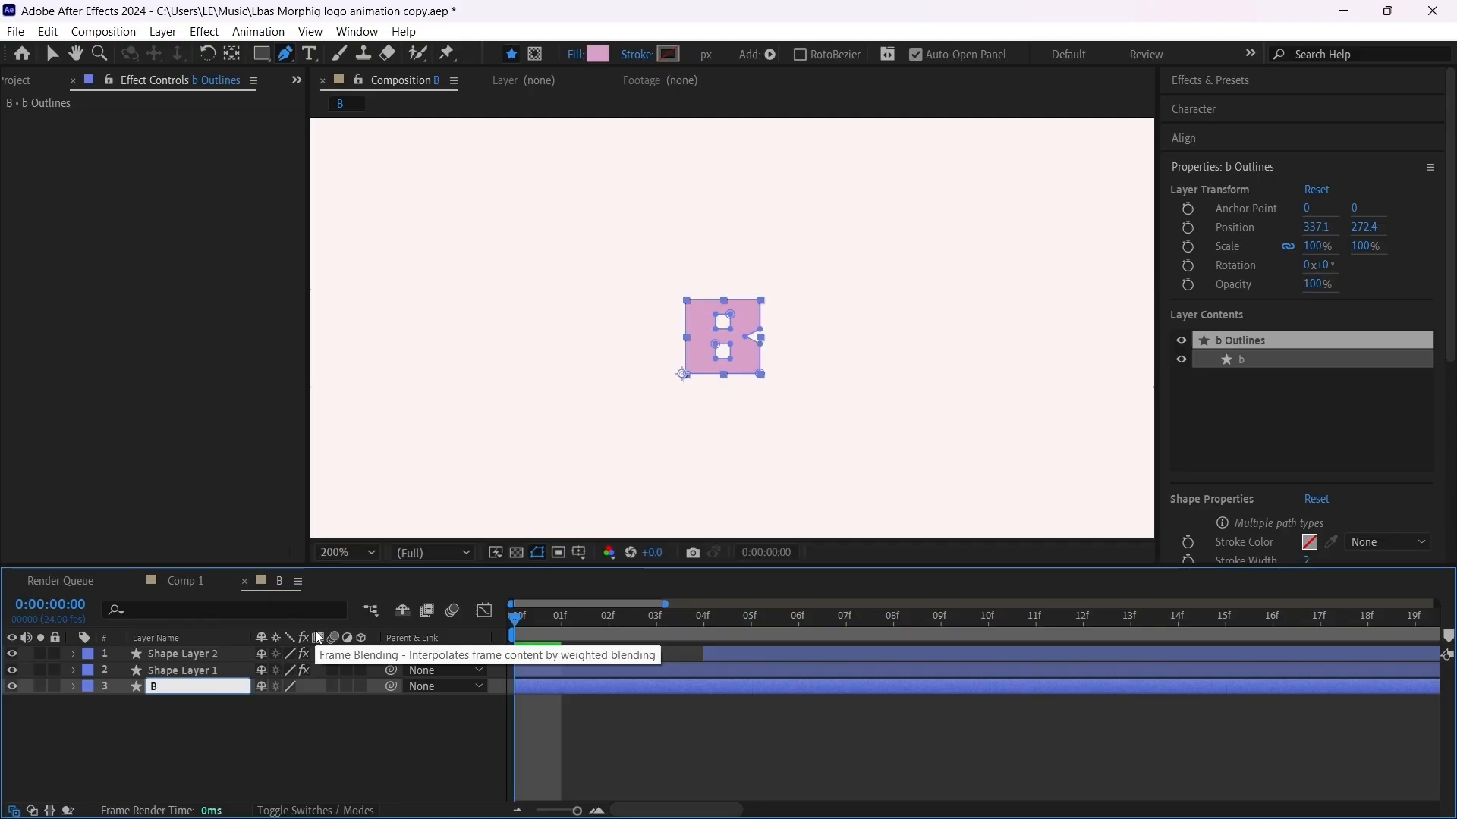
key(Return)
Step: Rename Shape Layer 1 as "Ribon 1"
click(182, 672)
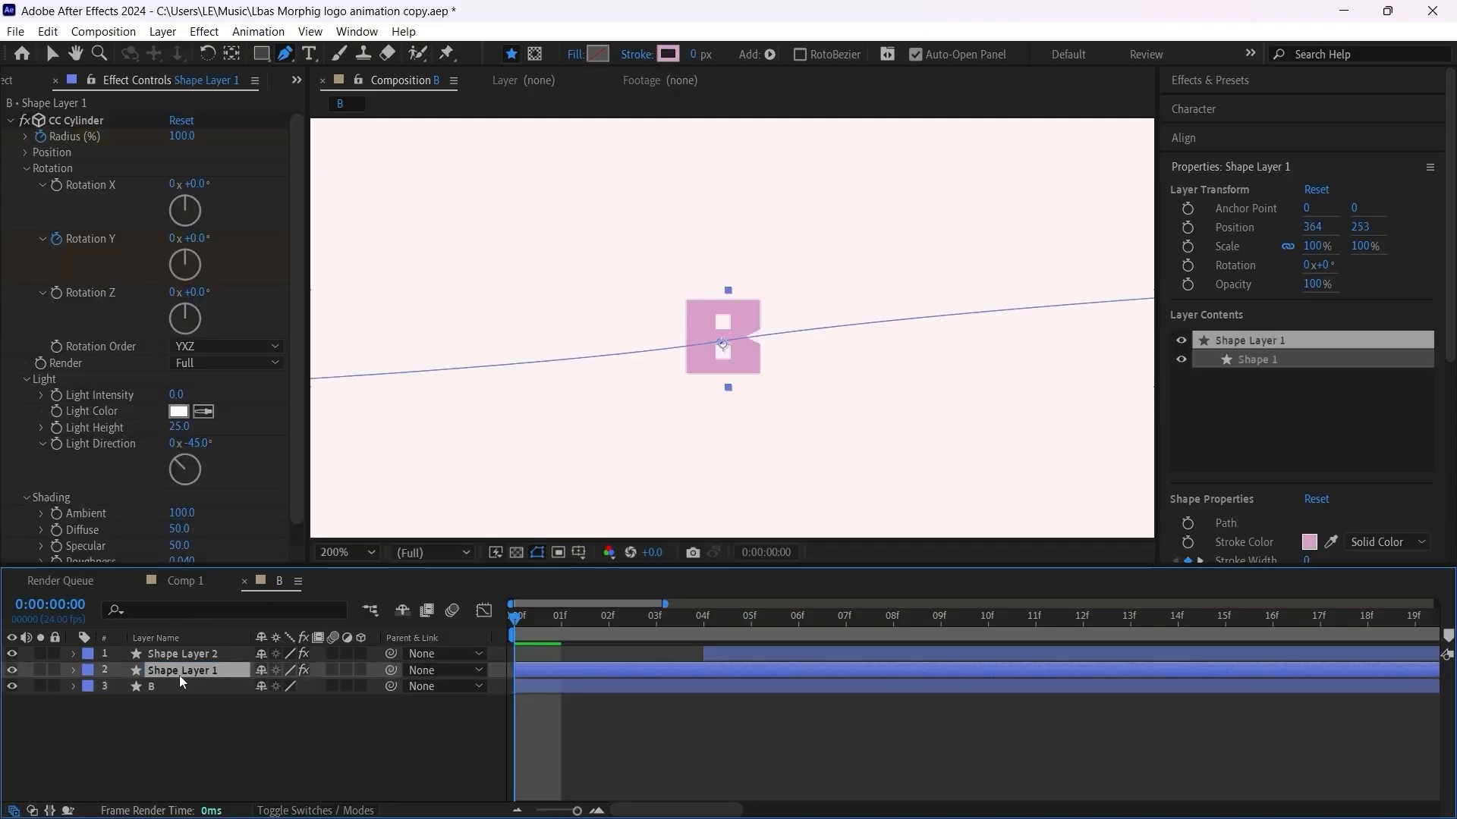
right_click(180, 675)
click(253, 619)
text(R)
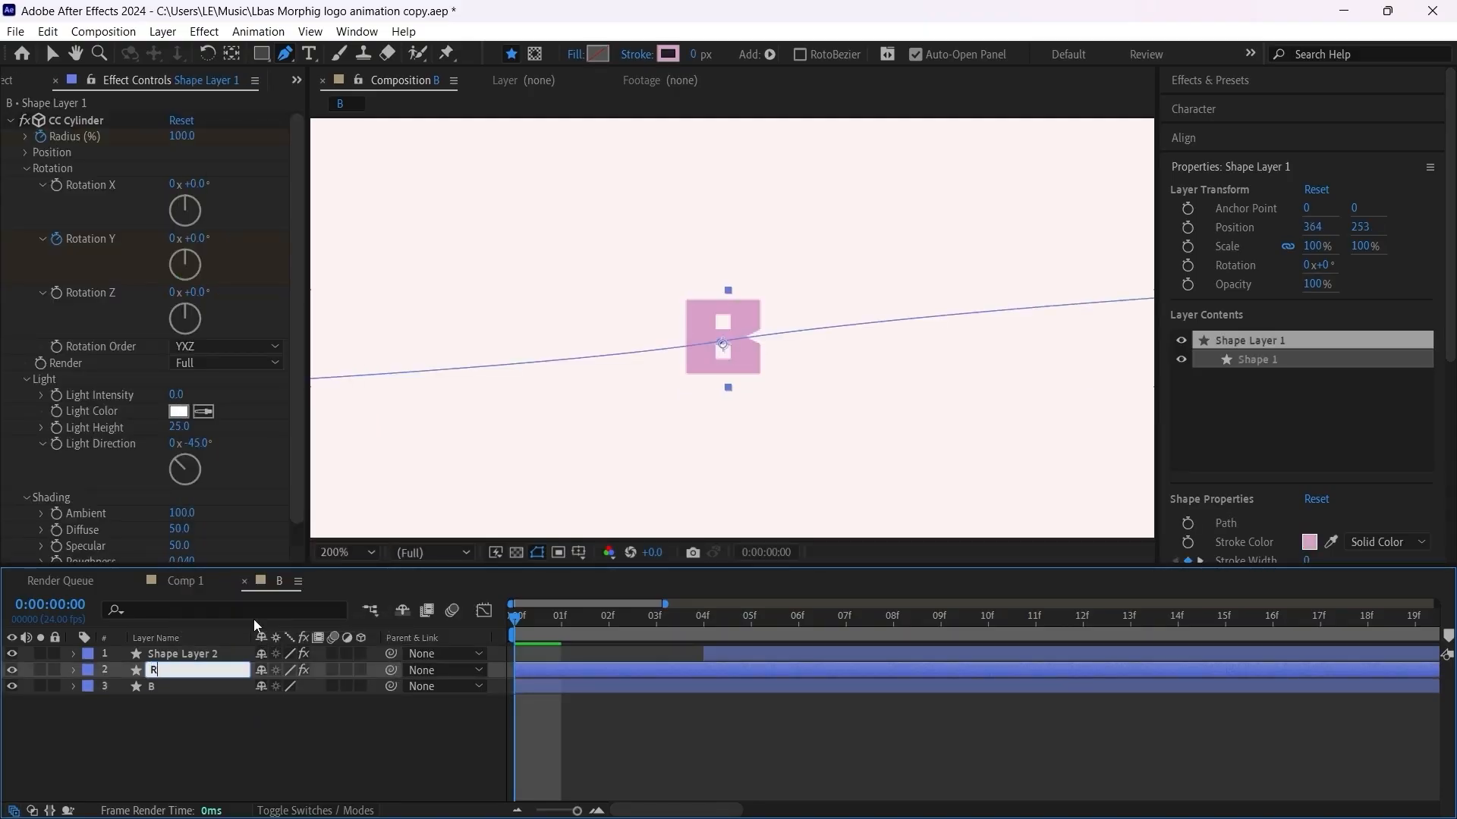
text(ibbon 1)
key(Return)
key(Return)
click(172, 668)
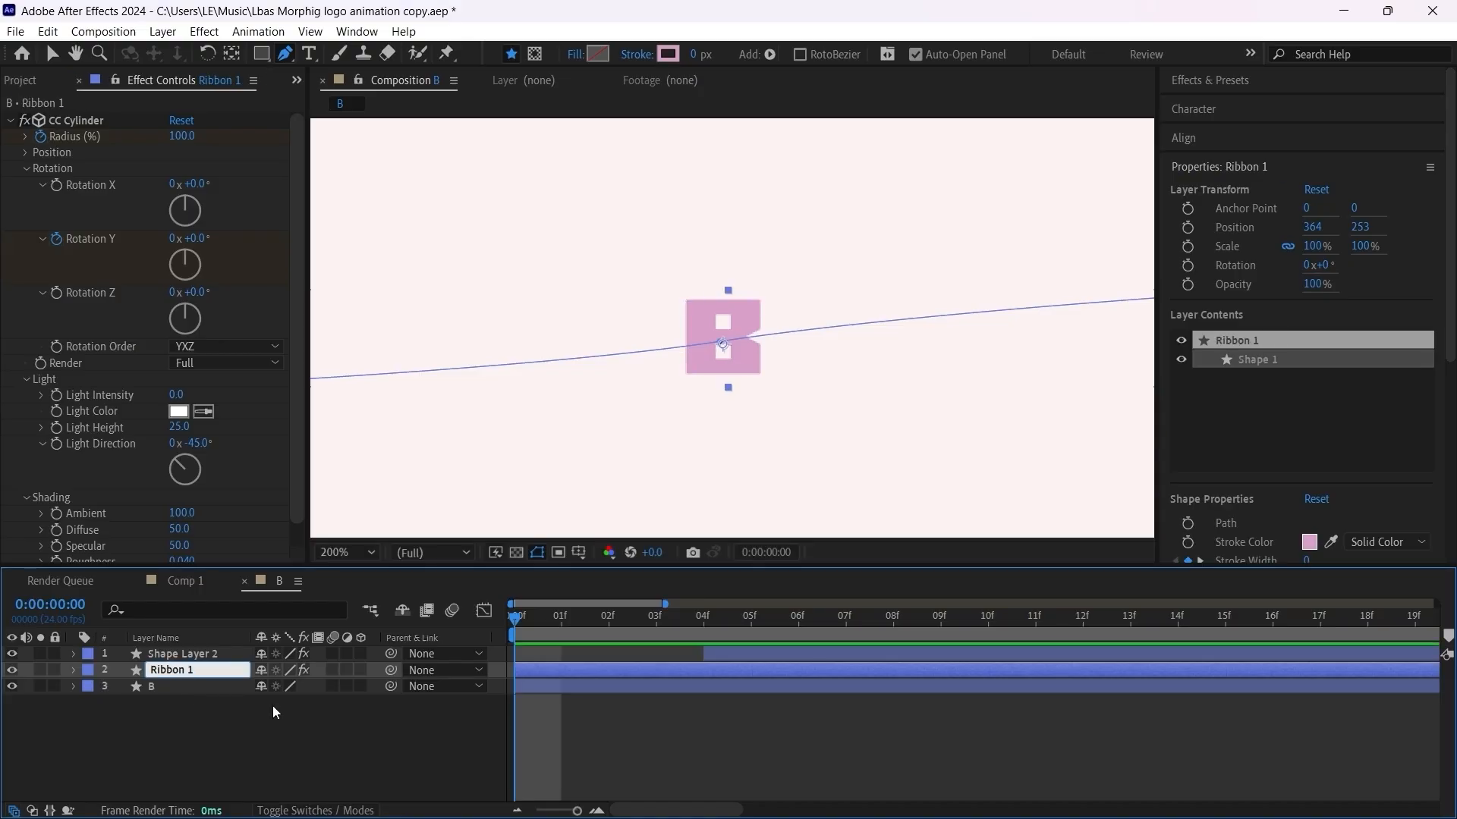
key(BackSpace)
key(Return)
Step: Rename Shape Layer 2 as "Ribon 2" and clear the layer selection
right_click(199, 656)
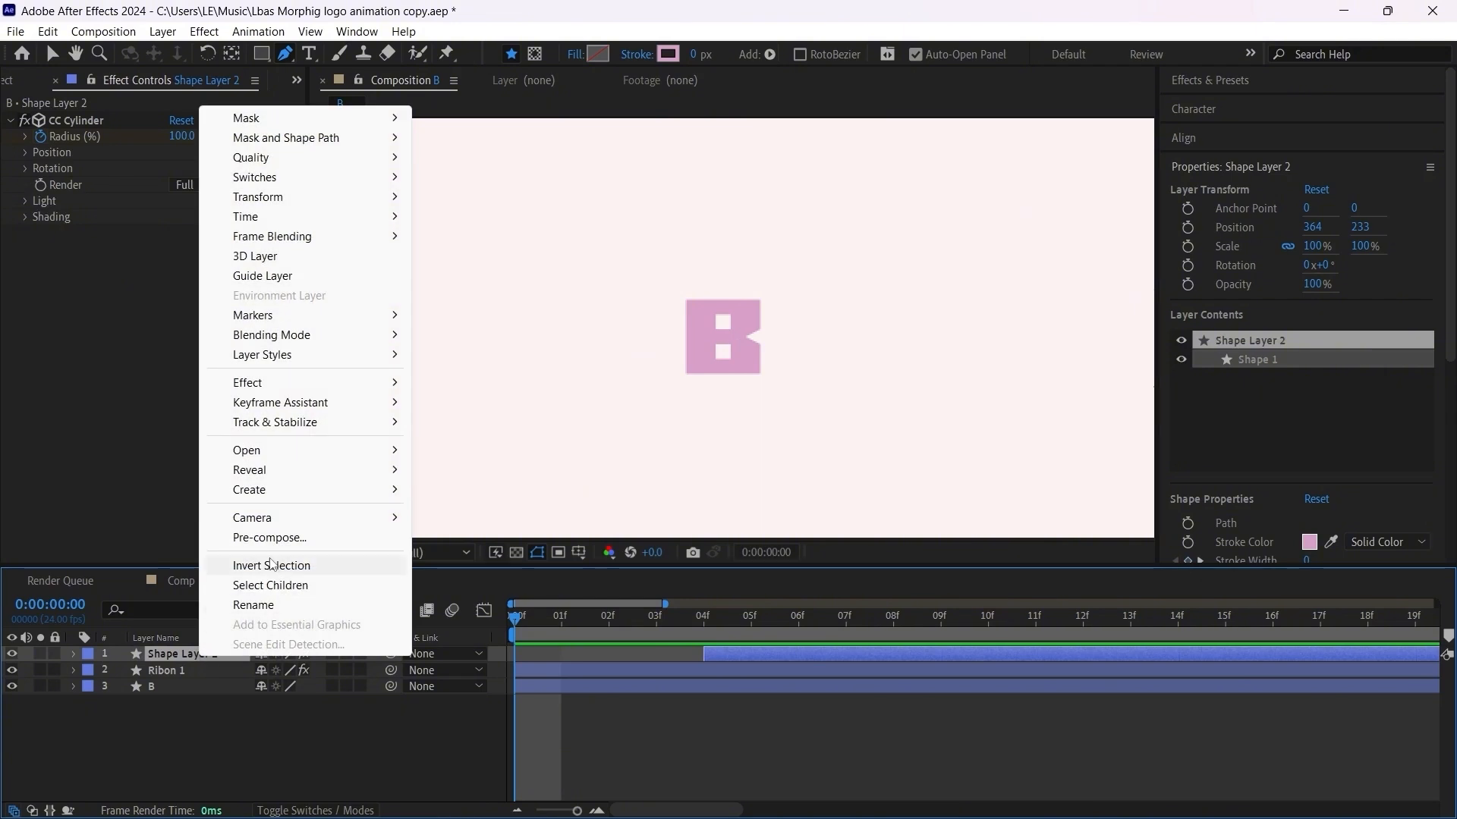
mouse_move(278, 493)
click(290, 599)
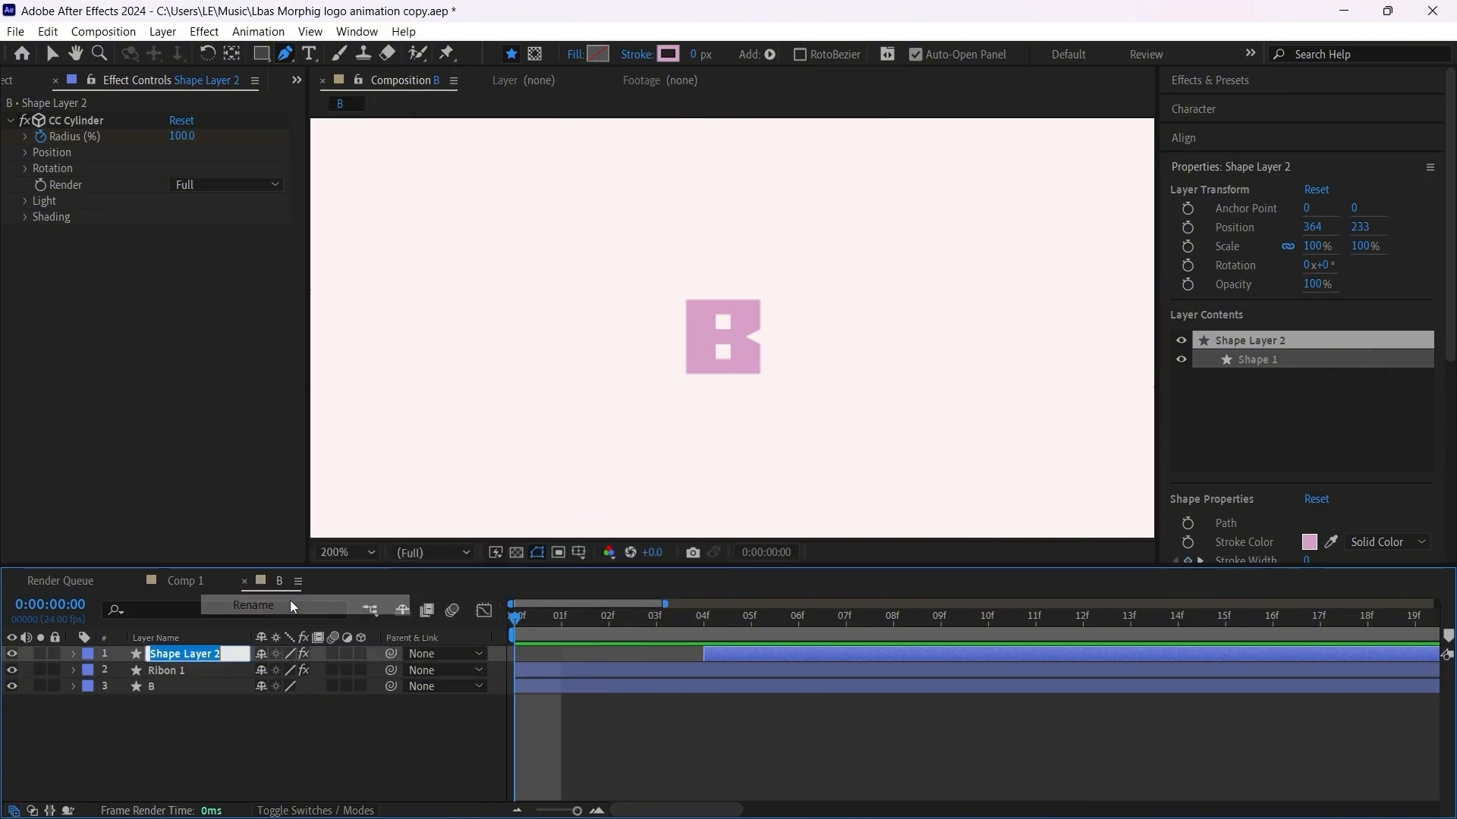
text(Ribon)
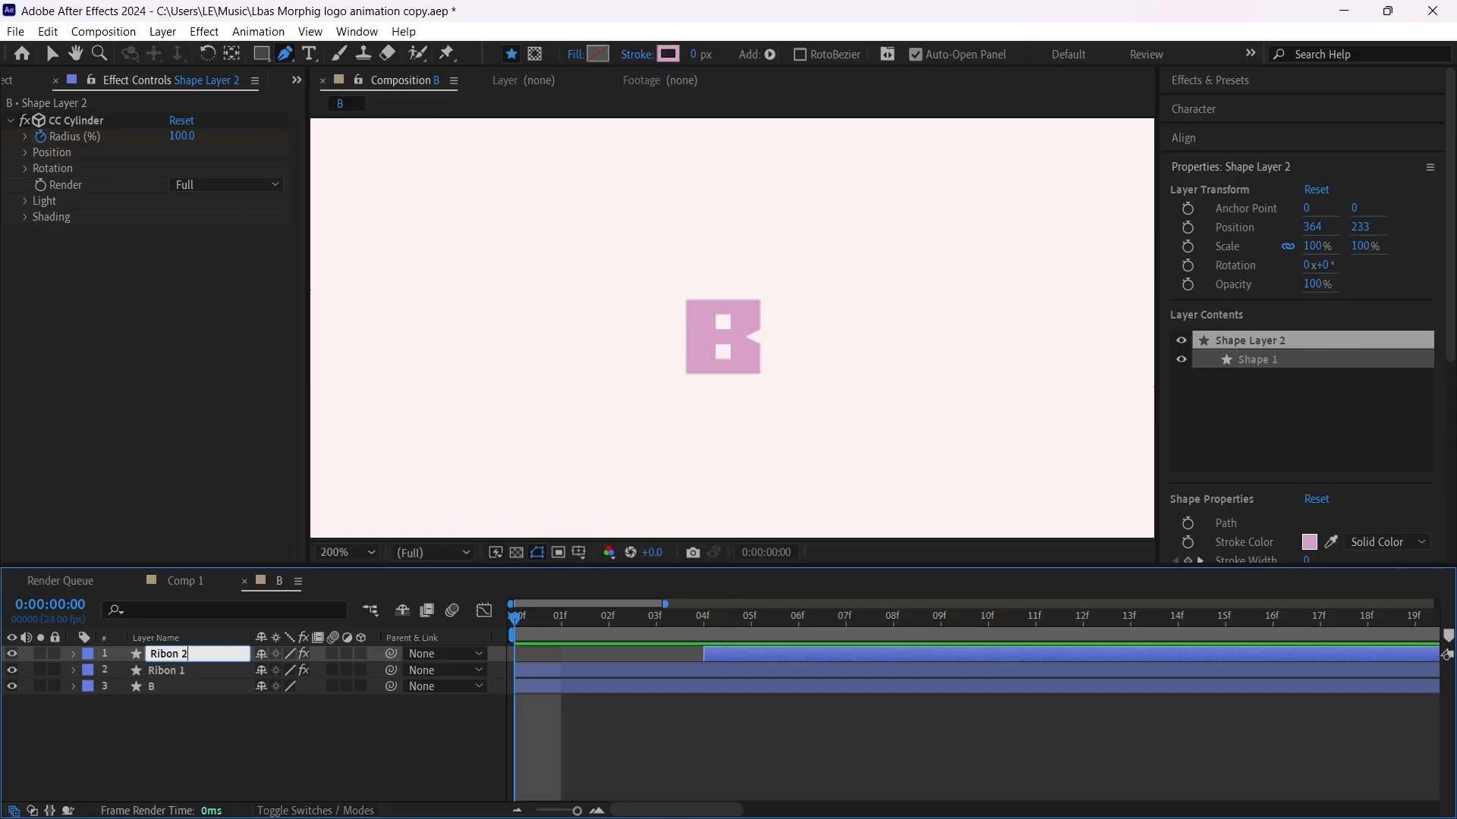
key(Return)
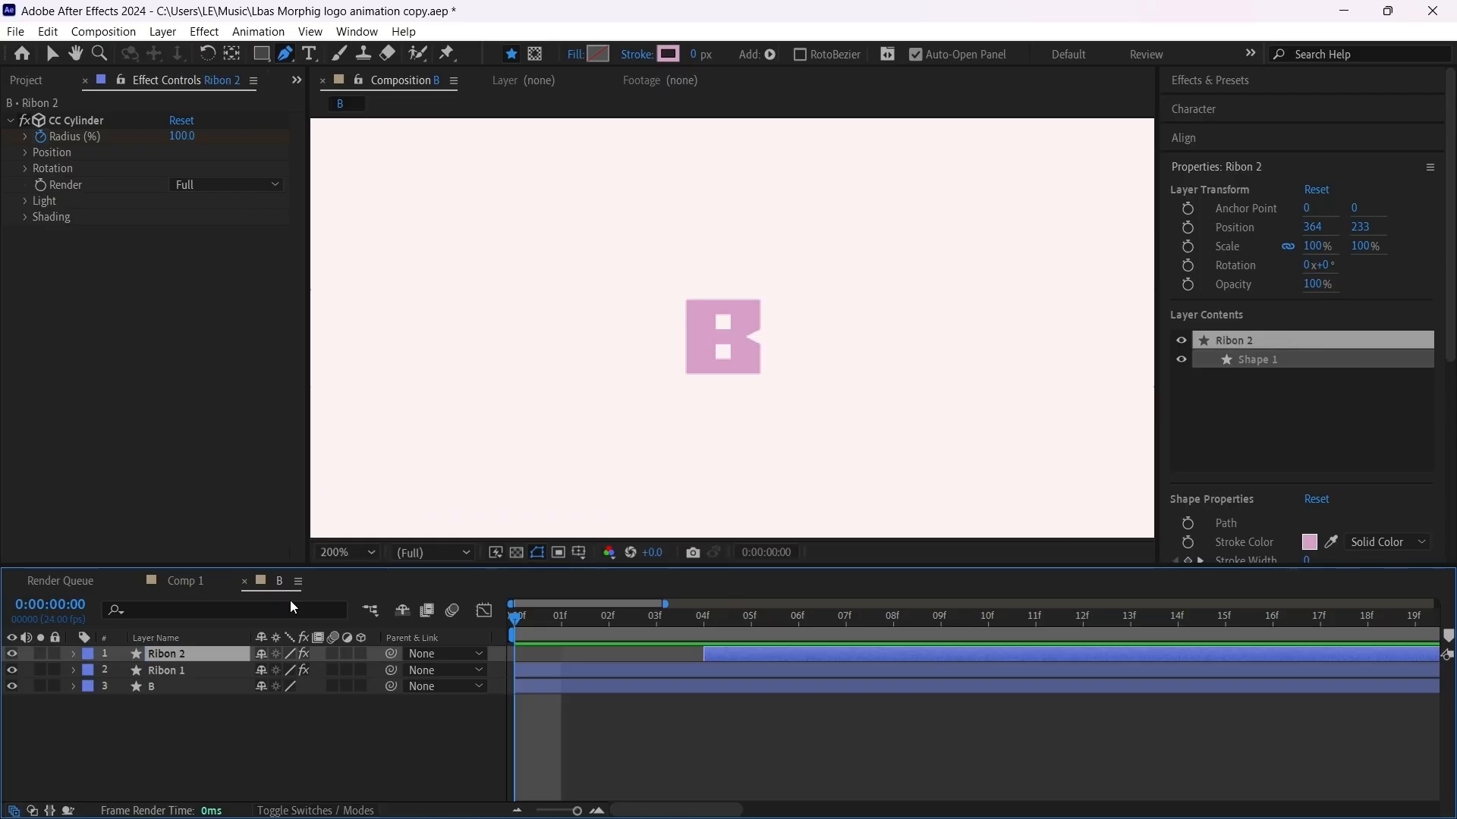
click(598, 727)
Step: Expand layer B's contents and set a Path keyframe at frame 0 for the letter's upper square hole
click(141, 692)
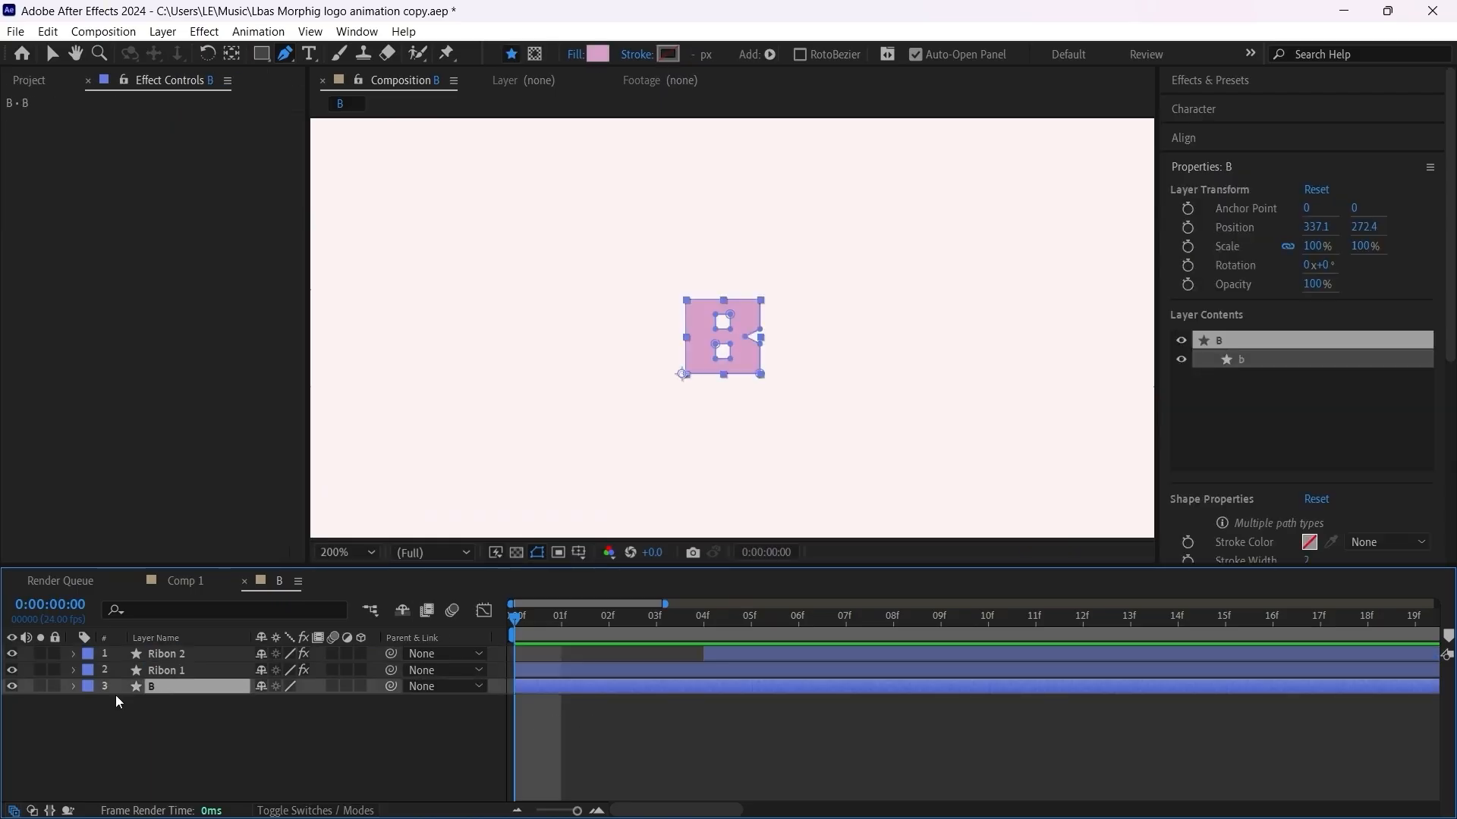
click(73, 688)
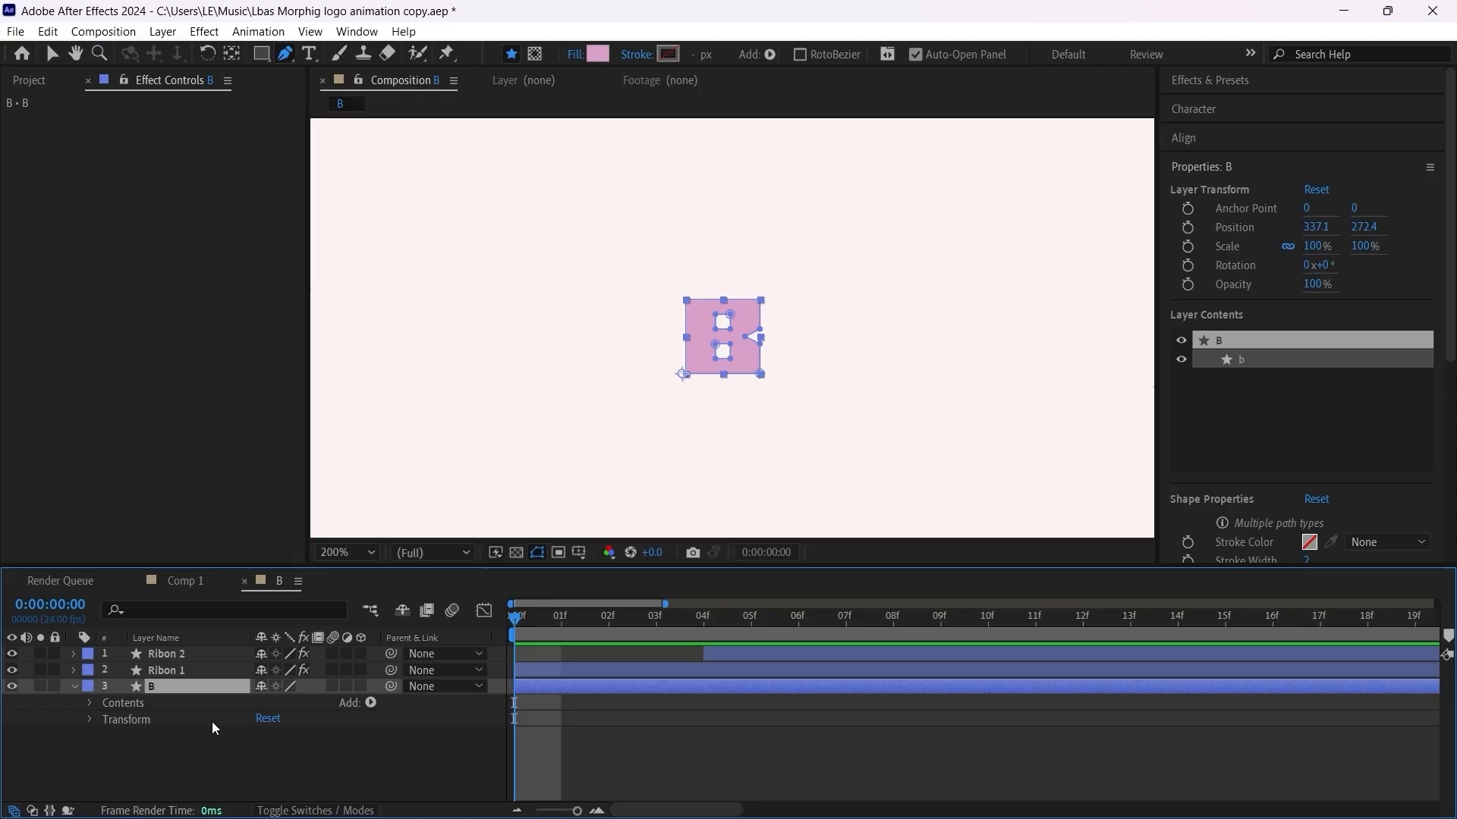
click(97, 704)
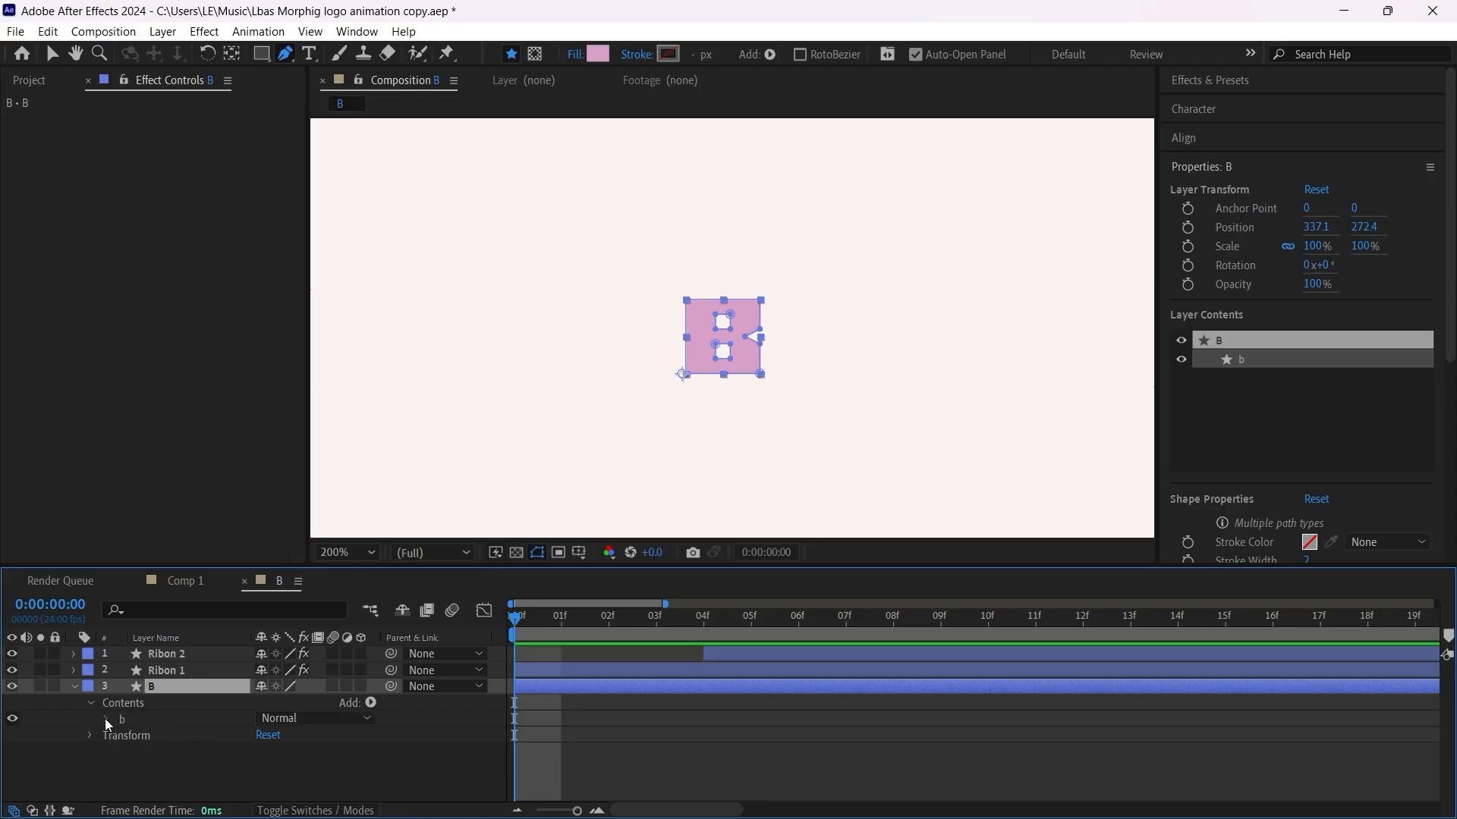
click(107, 720)
scroll(148, 743, down, 2)
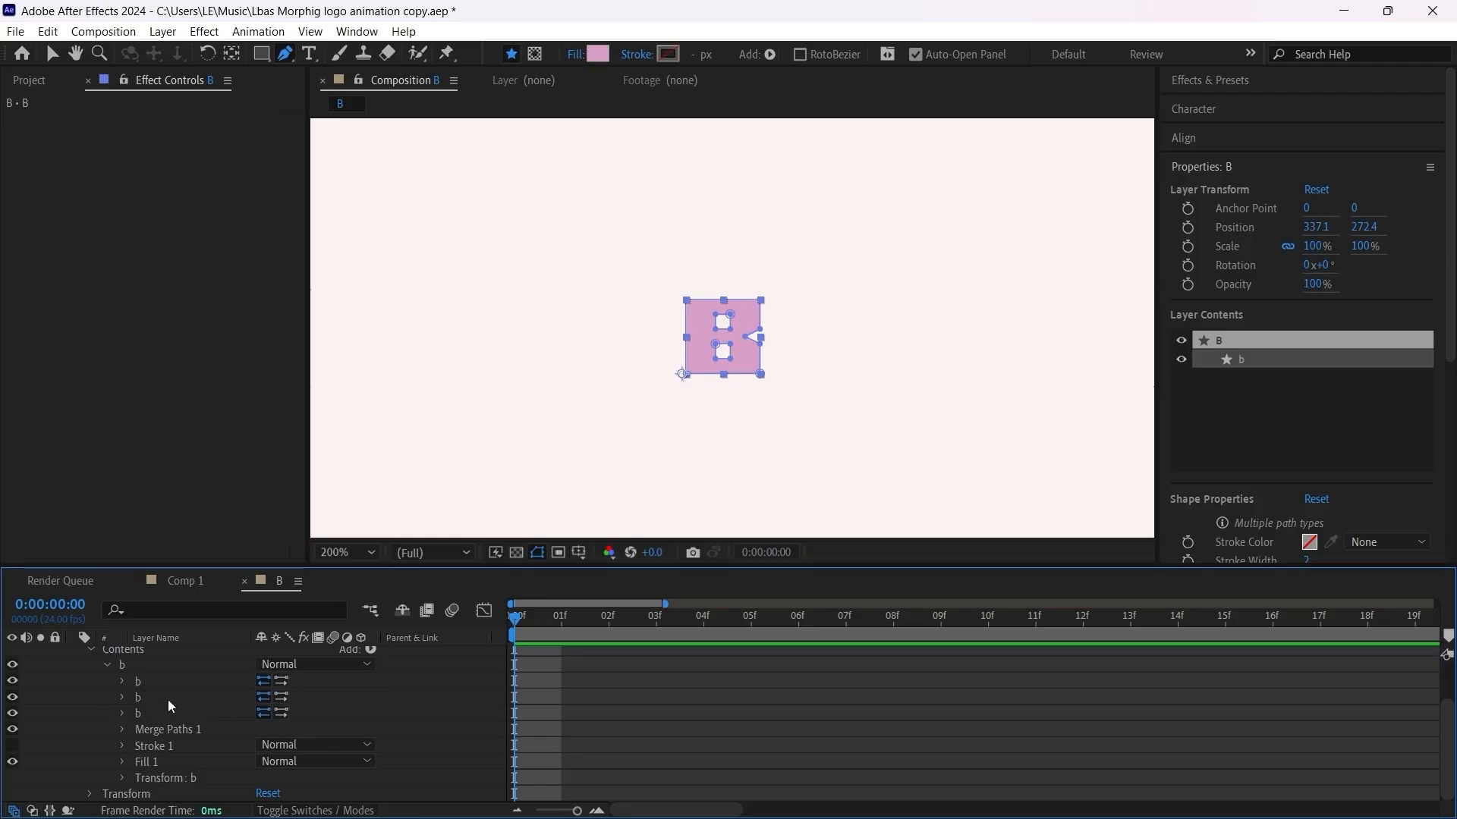
click(122, 682)
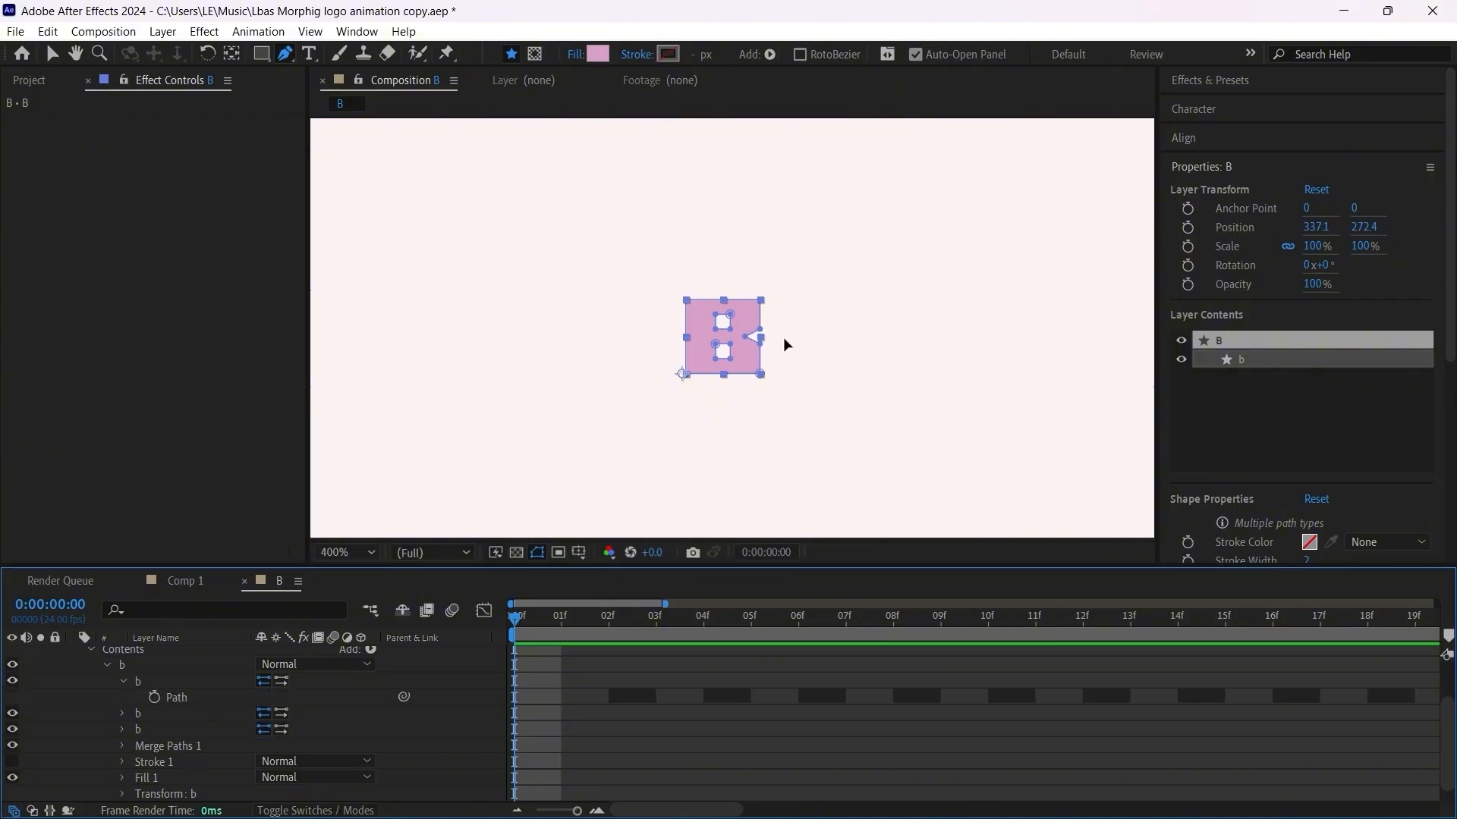
scroll(783, 337, up, 3)
click(174, 699)
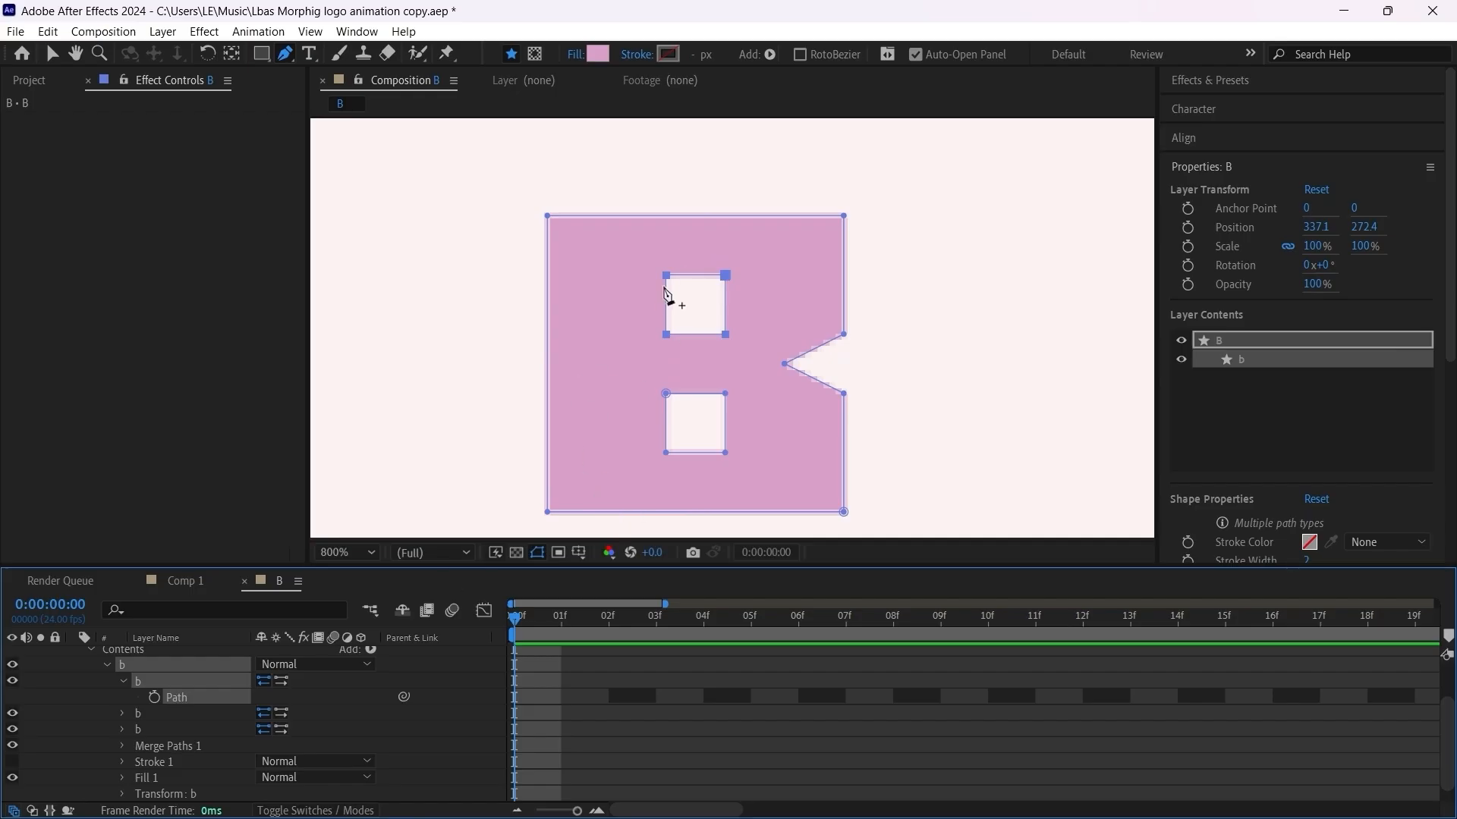
click(56, 57)
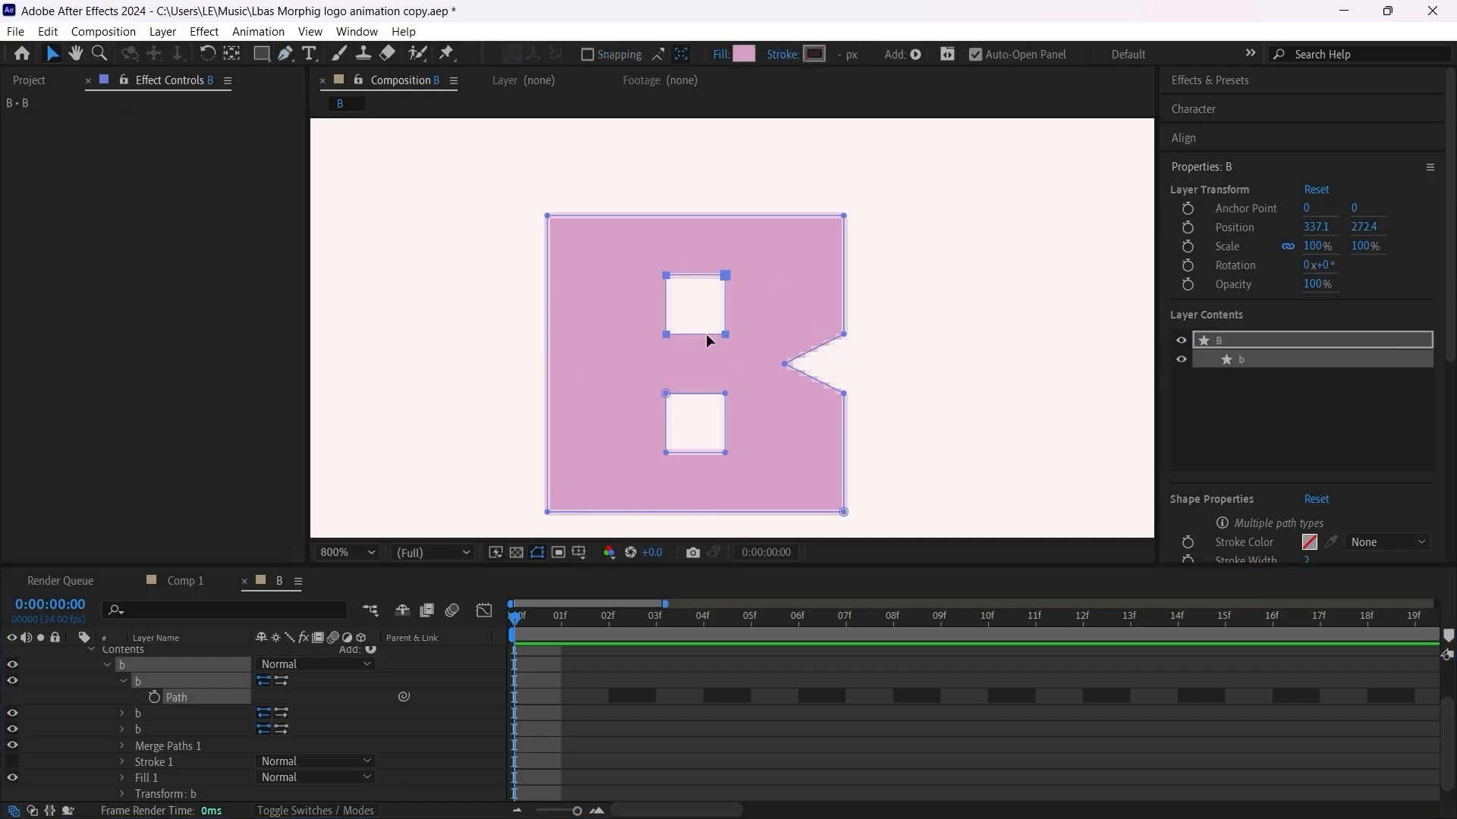
double_click(695, 334)
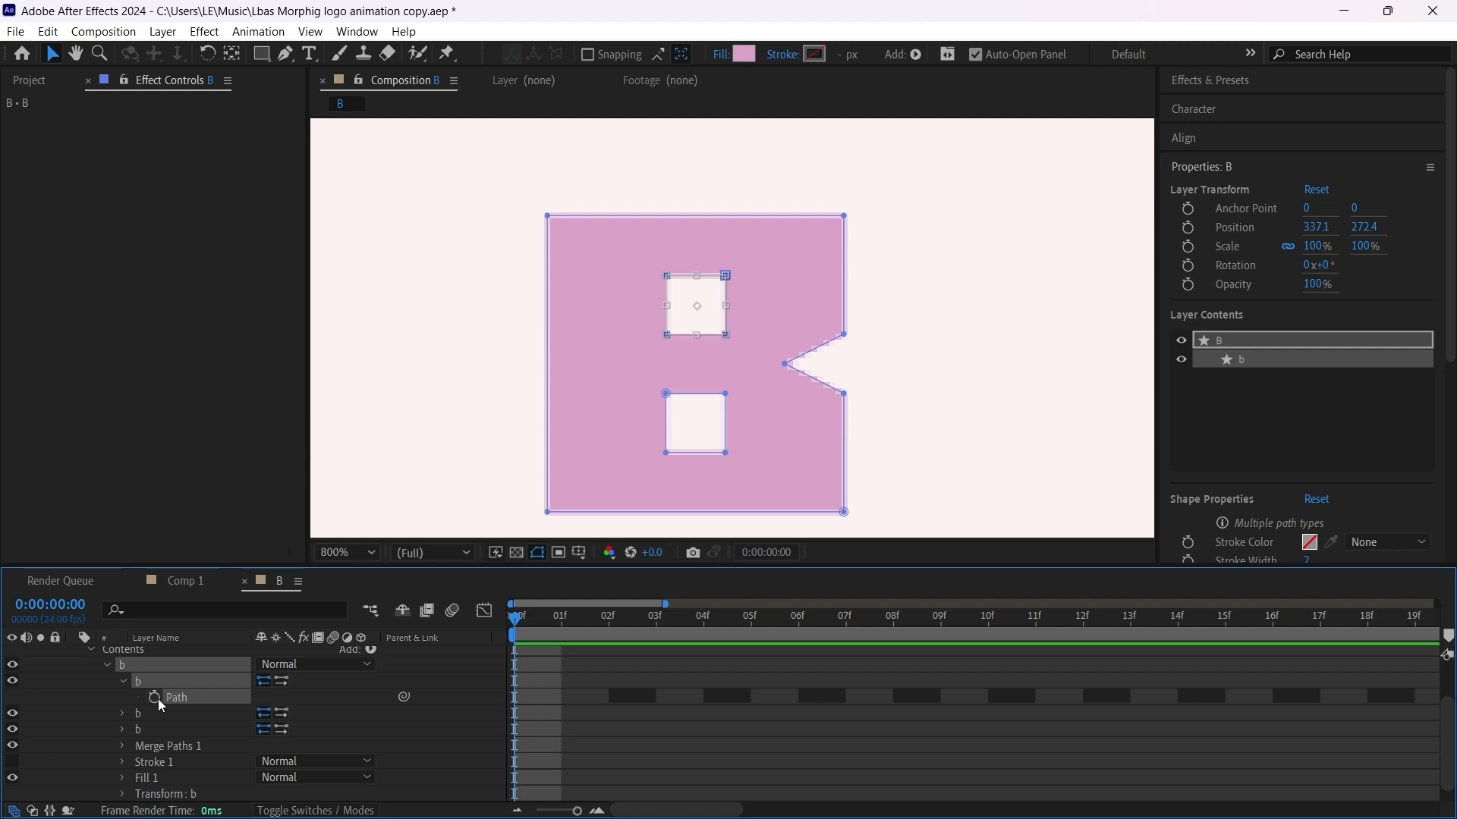
click(155, 697)
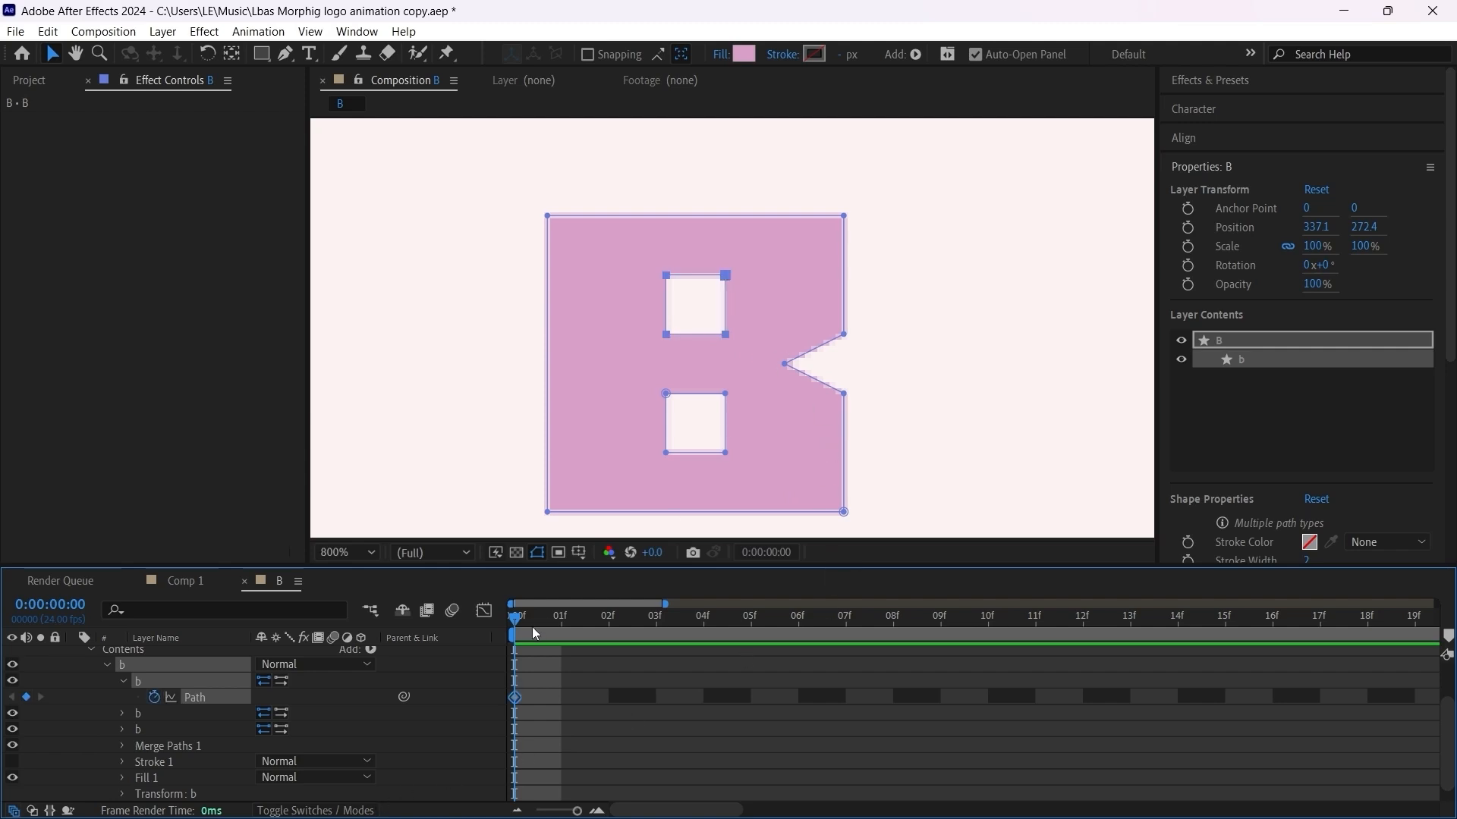
Step: At frame 3, squeeze the B's upper hole symmetrically from both sides into a narrow vertical slit
drag(522, 619, 657, 631)
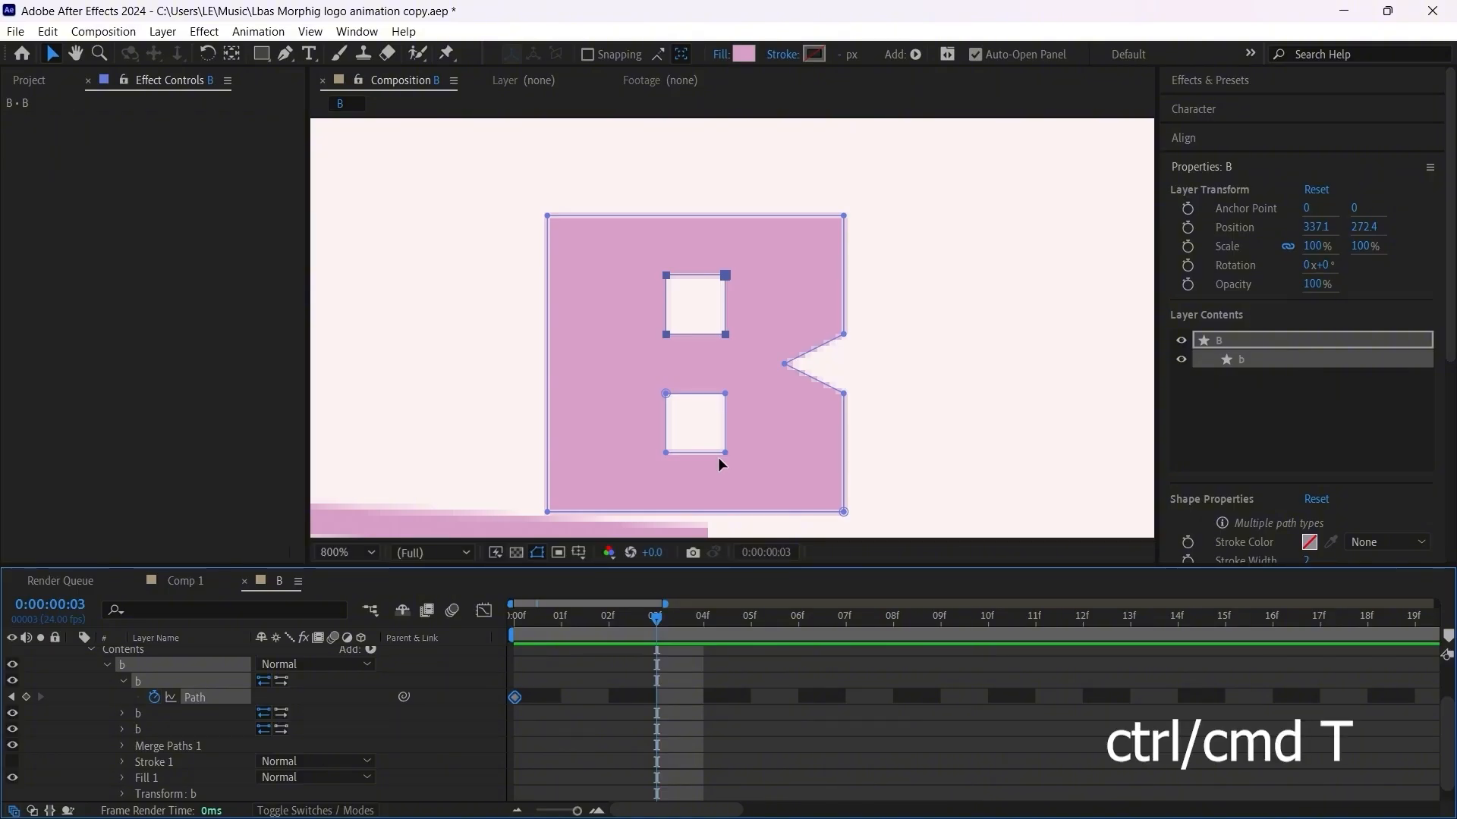
key(ctrl+t)
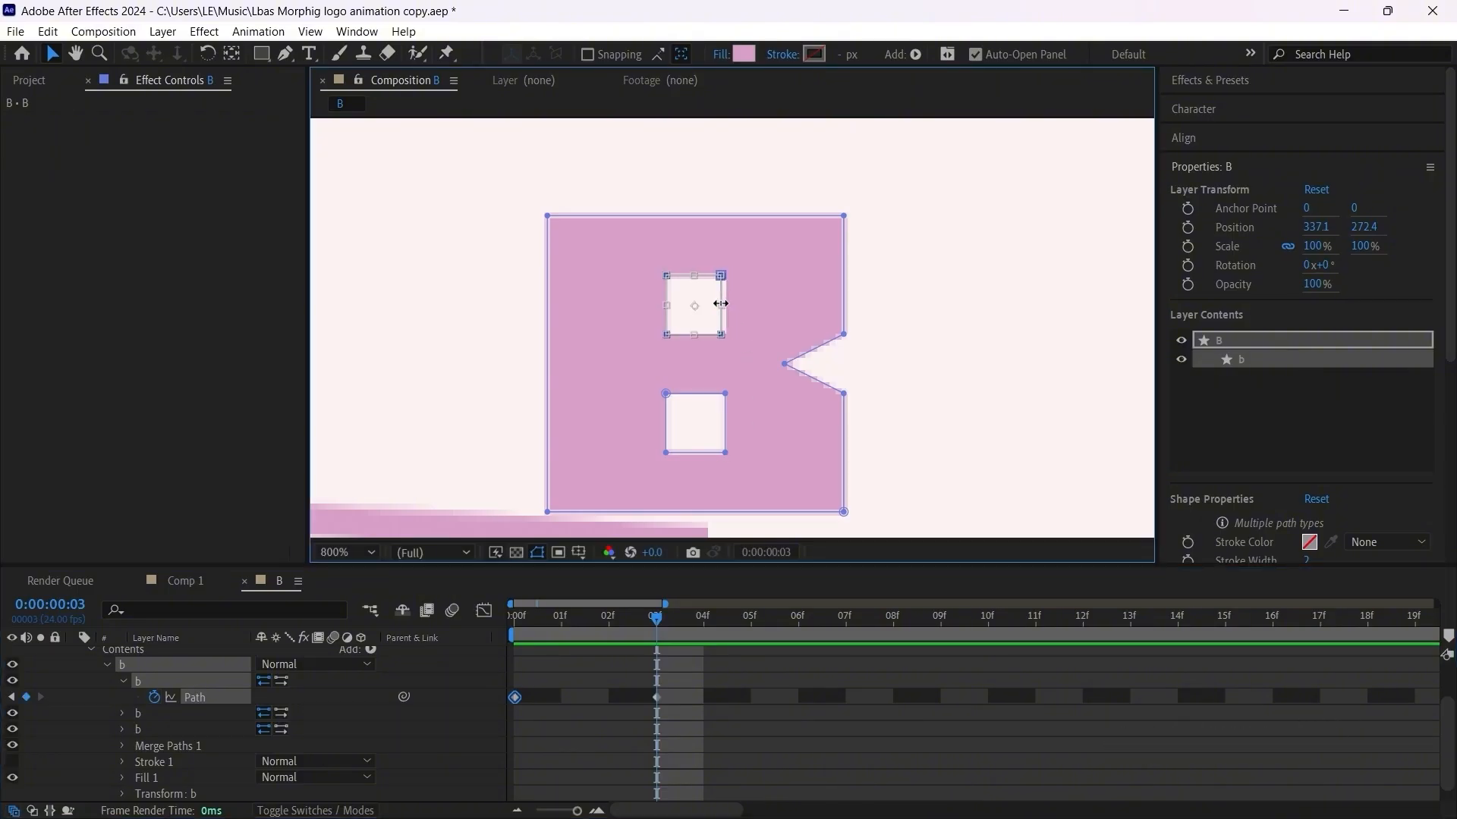
drag(725, 304, 716, 305)
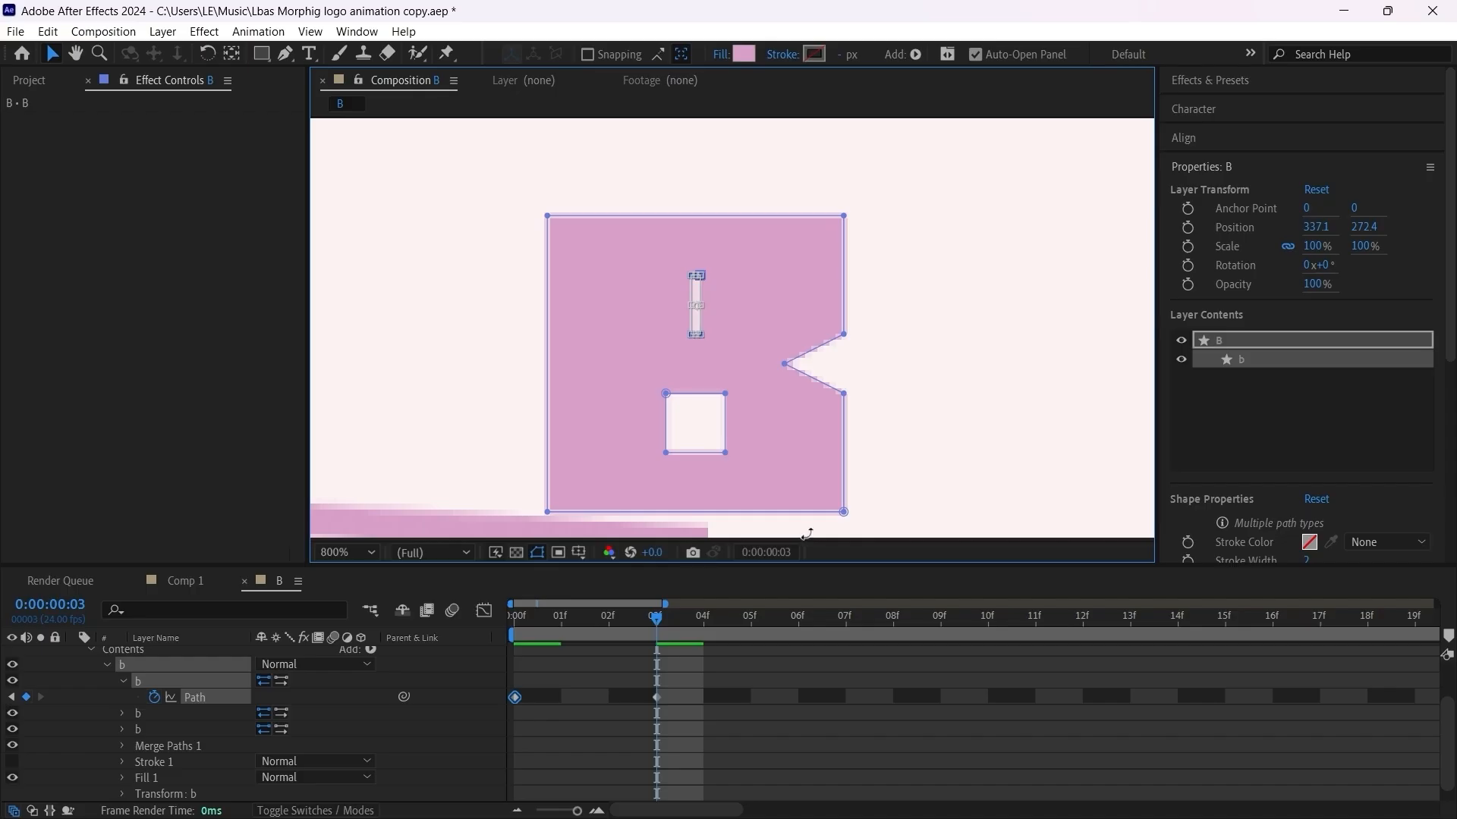
drag(674, 716, 651, 691)
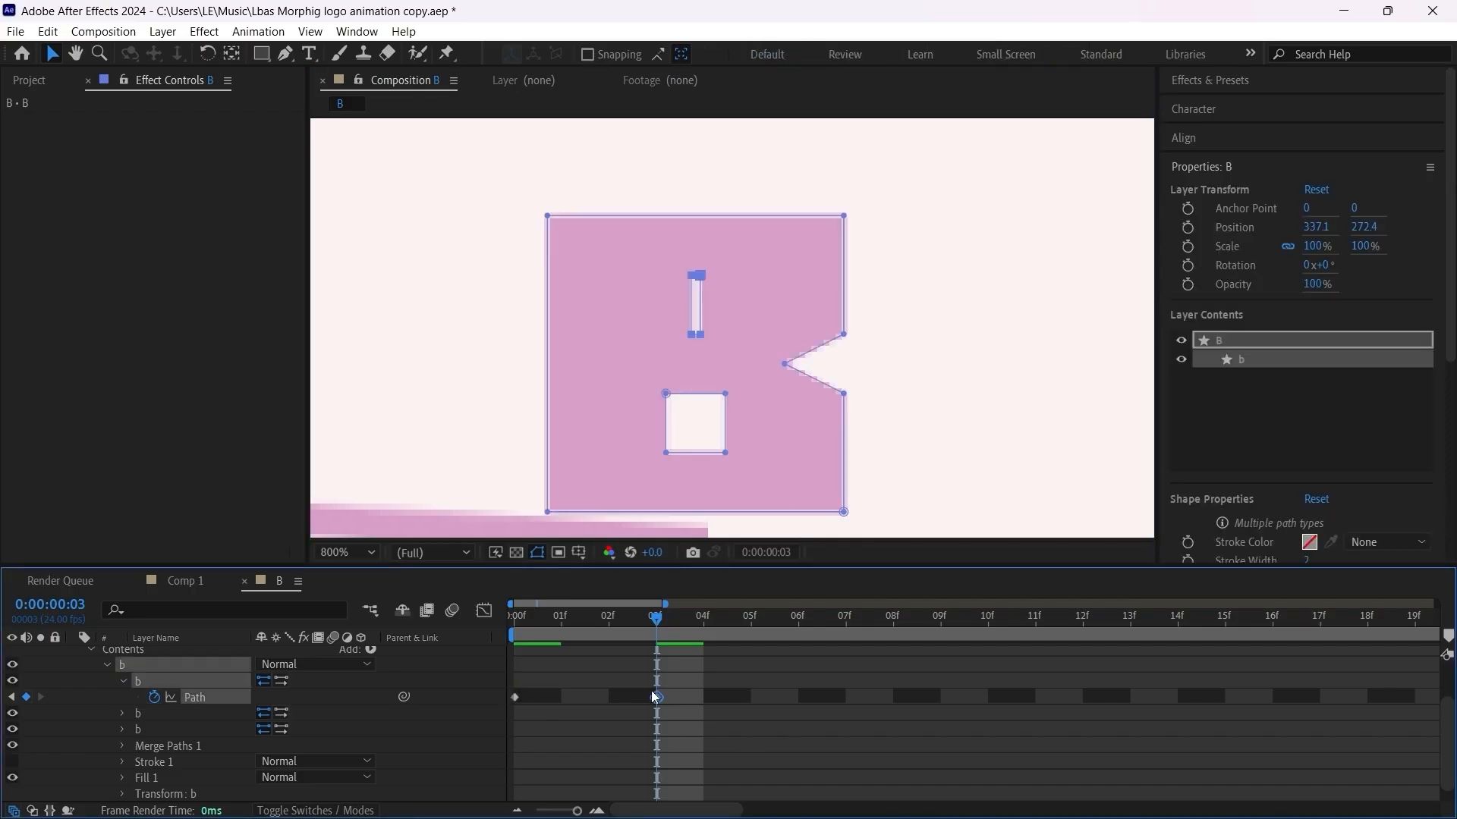
Step: Set Path keyframes at frame 0 for the B's outer outline and lower hole, and show only the layer's keyframed properties
drag(577, 620, 508, 628)
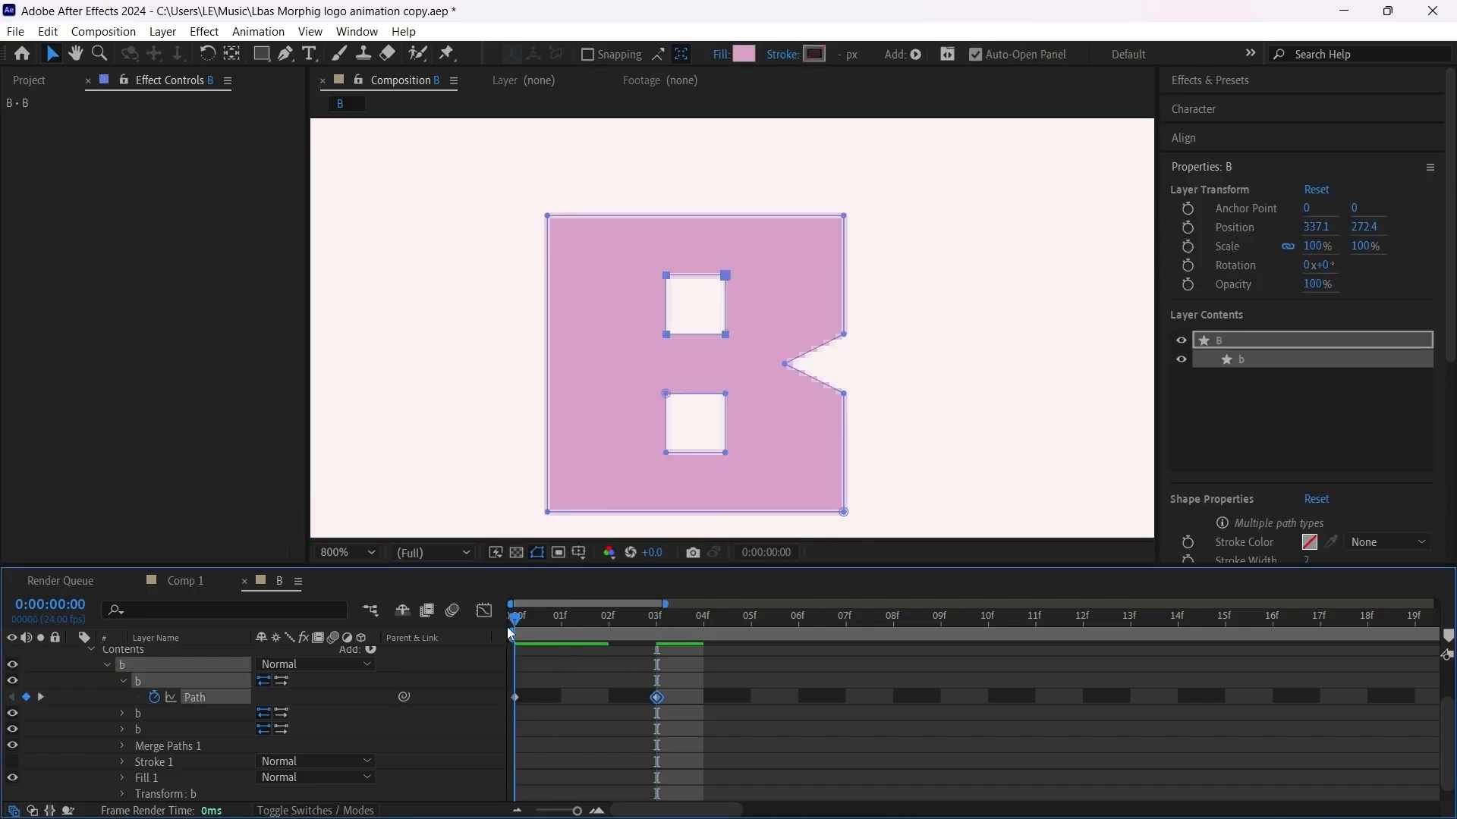
click(123, 714)
click(123, 746)
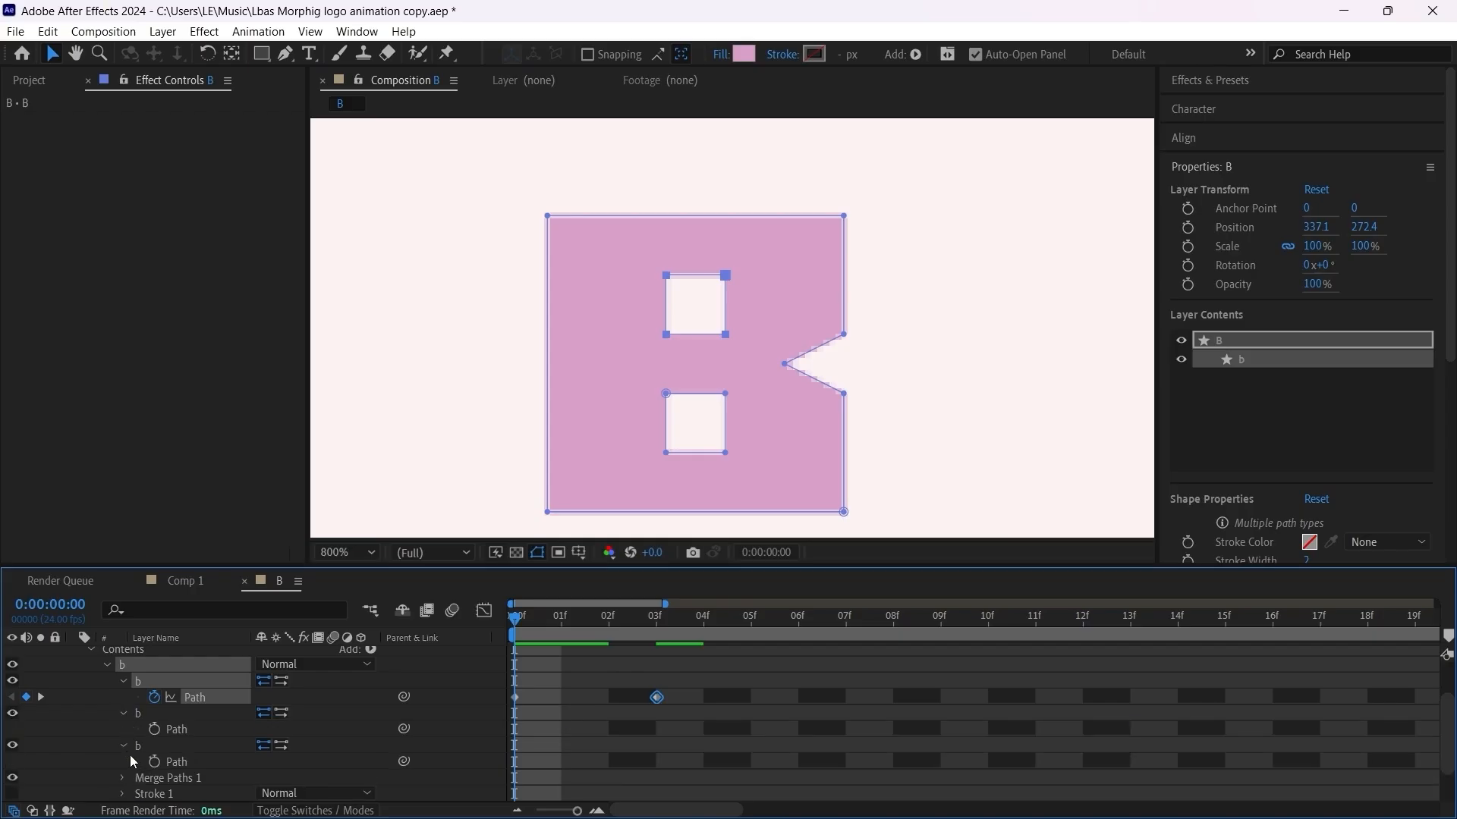
click(154, 761)
click(154, 730)
scroll(613, 716, up, 1)
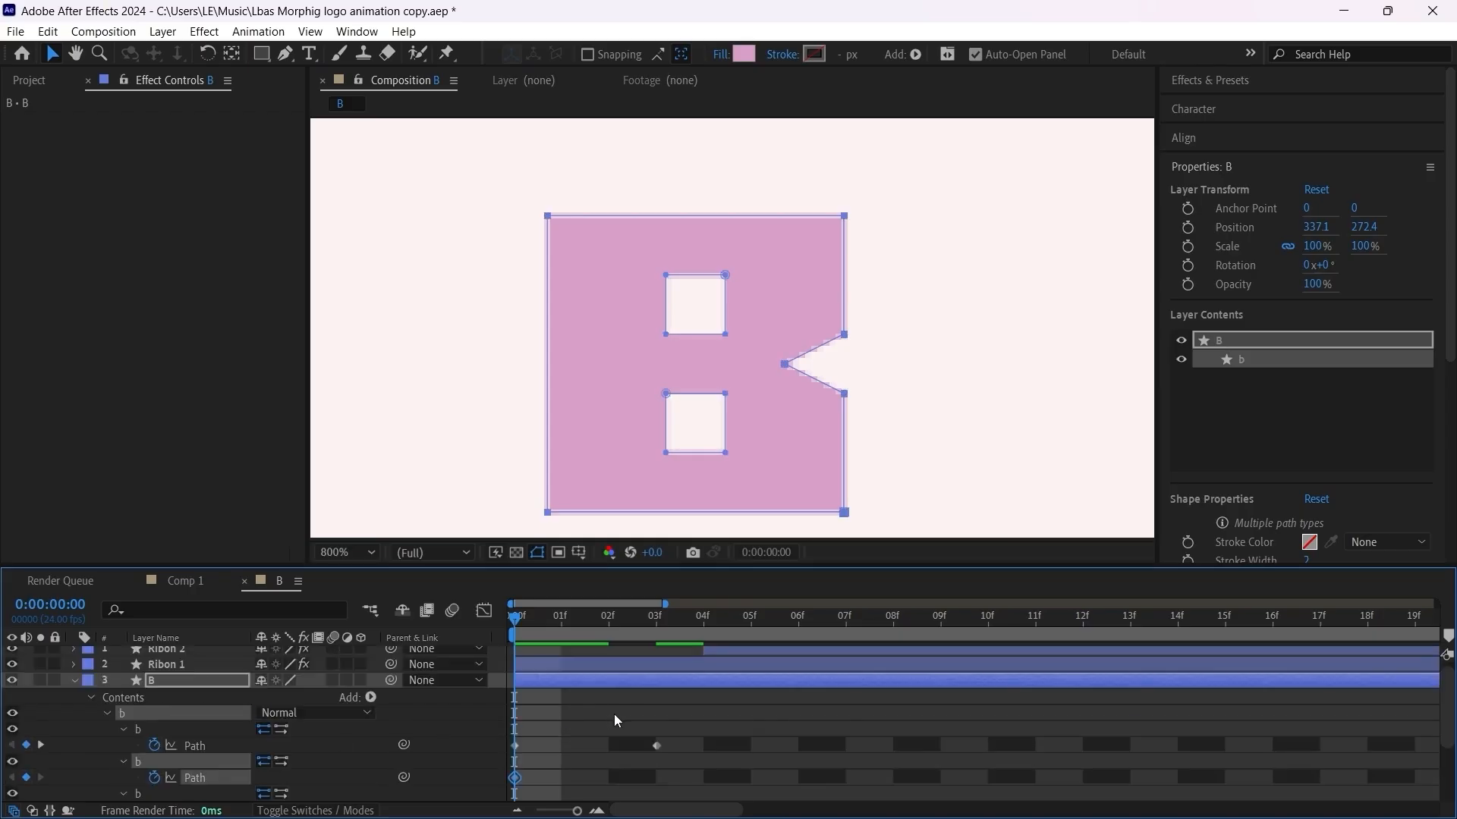
key(u)
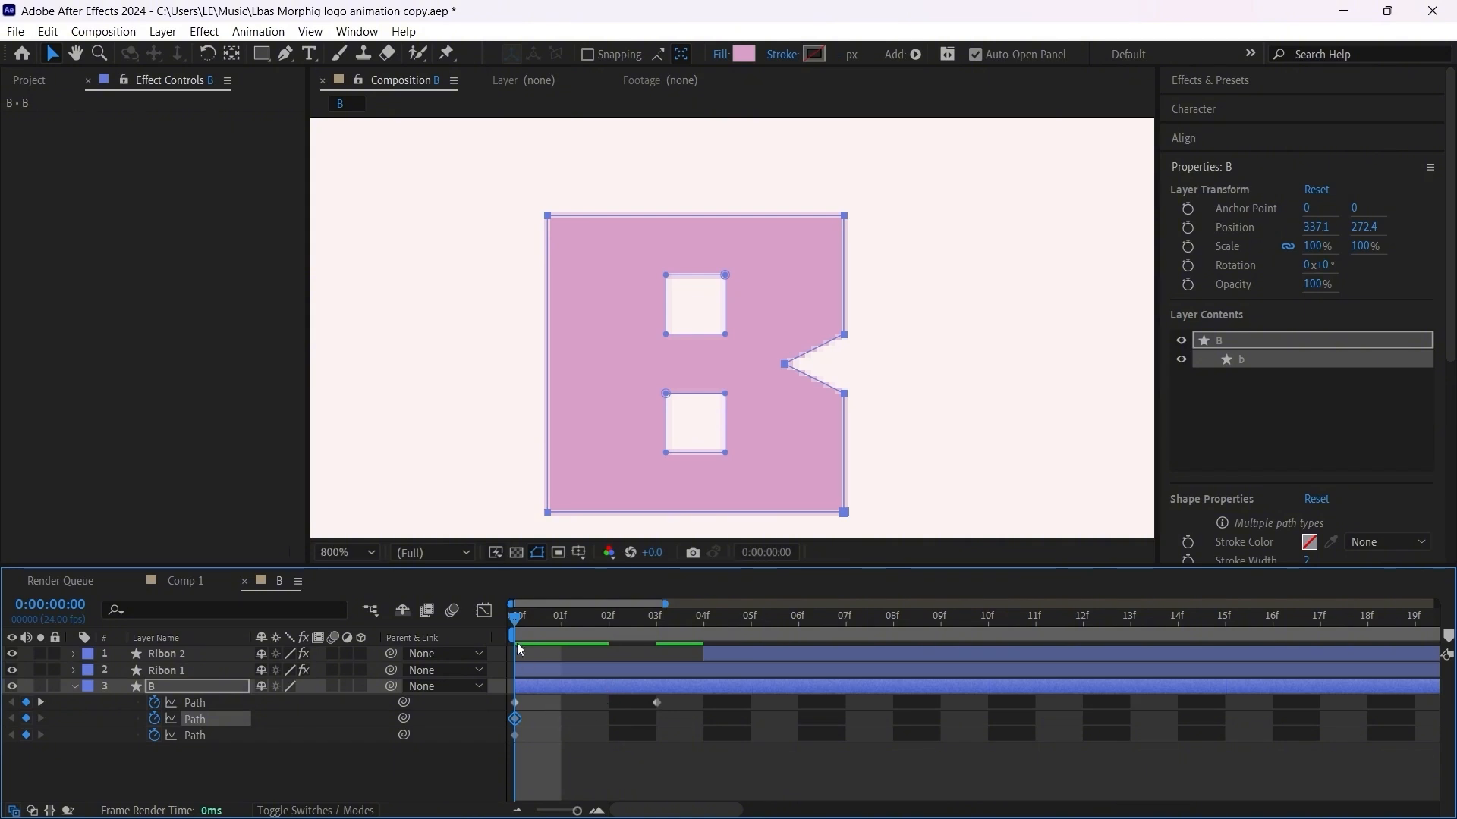
Step: At frame 3, squeeze the B's outer outline symmetrically about its centre into a thin vertical bar
drag(518, 625, 657, 618)
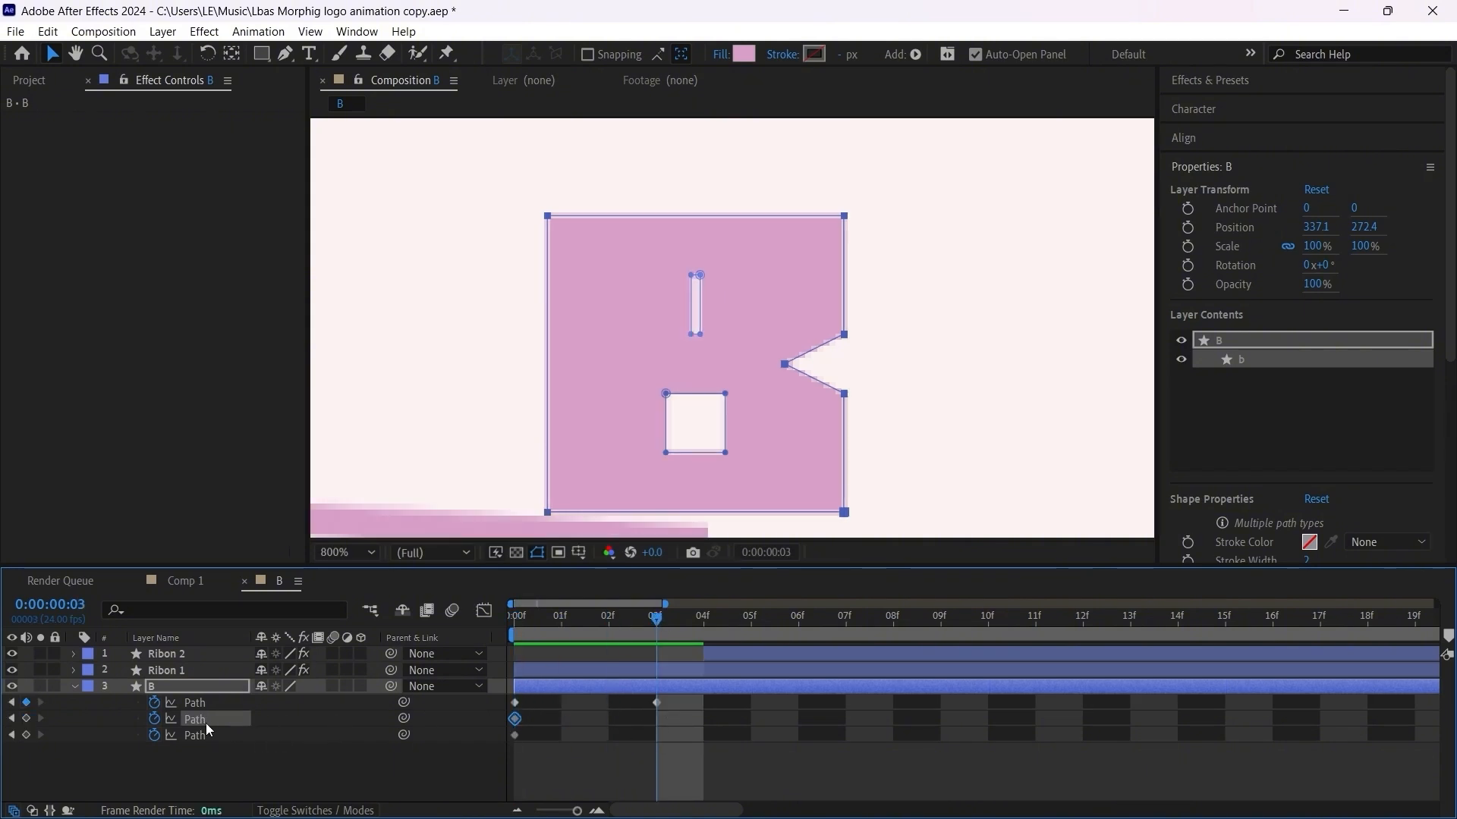
key(ctrl+t)
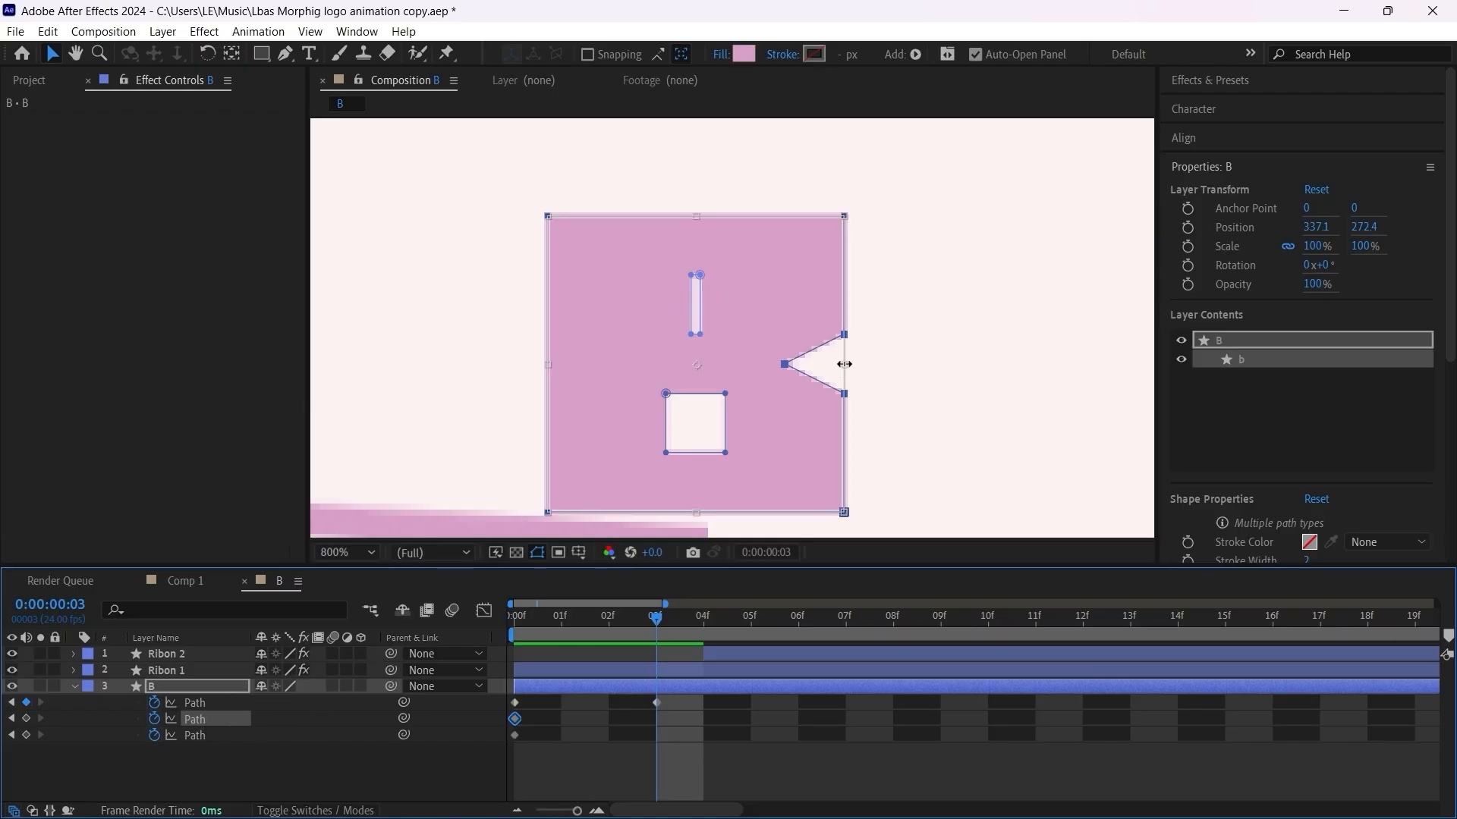
drag(845, 364, 713, 383)
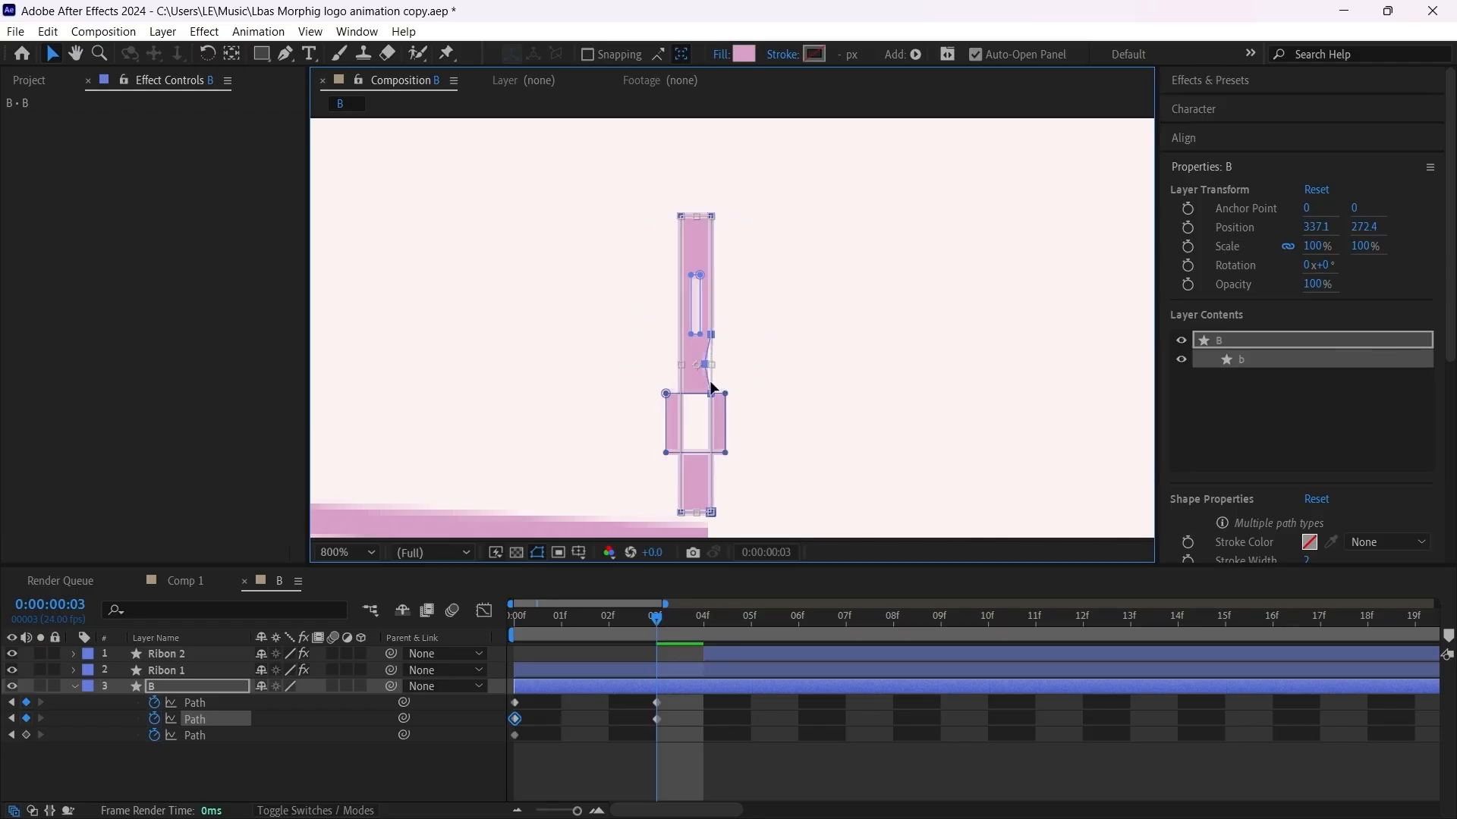
click(651, 770)
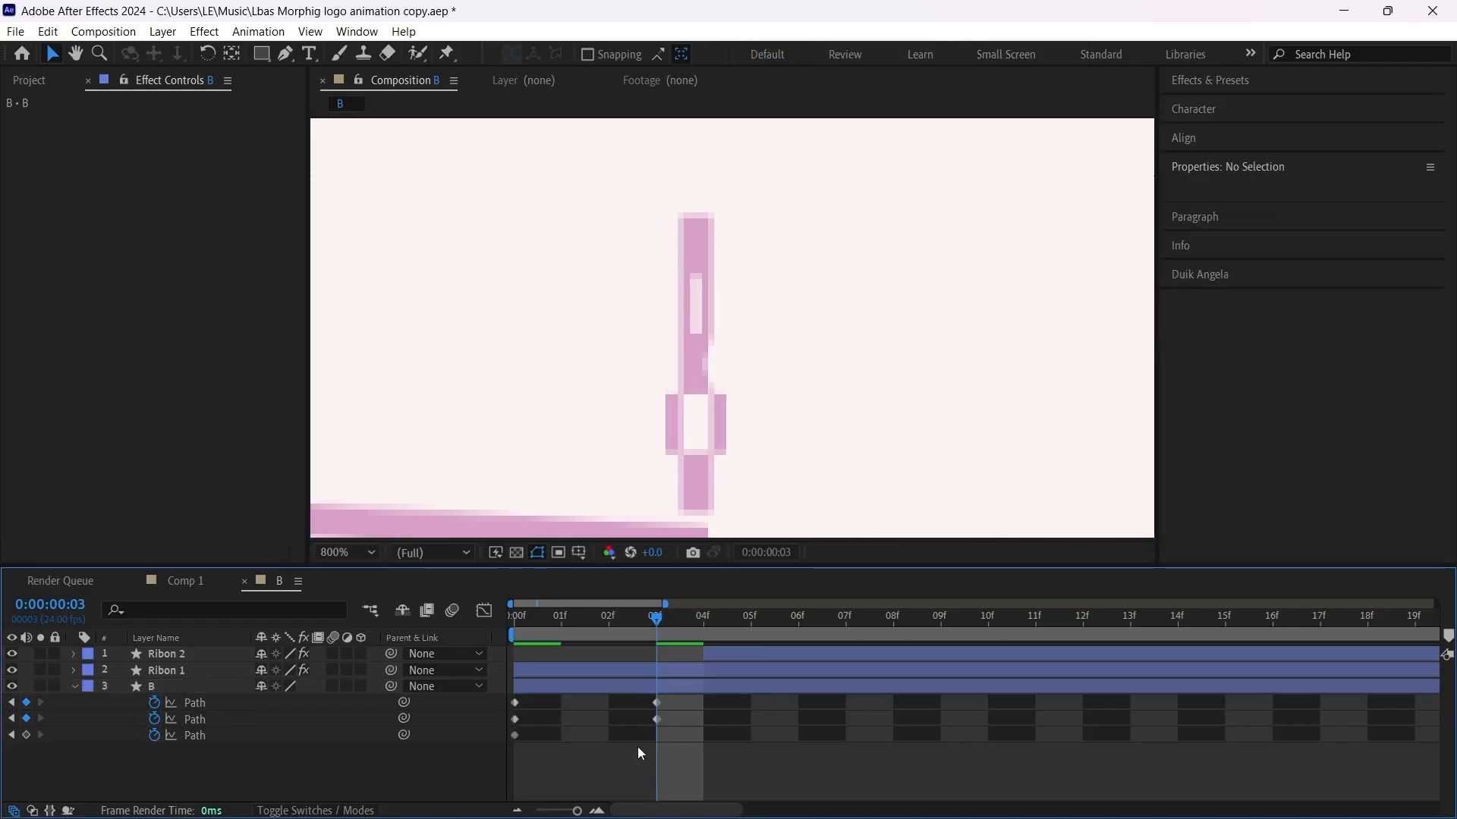
Step: At frame 3, squeeze the B's lower hole symmetrically into a narrow slit that fits inside the thin bar
click(206, 735)
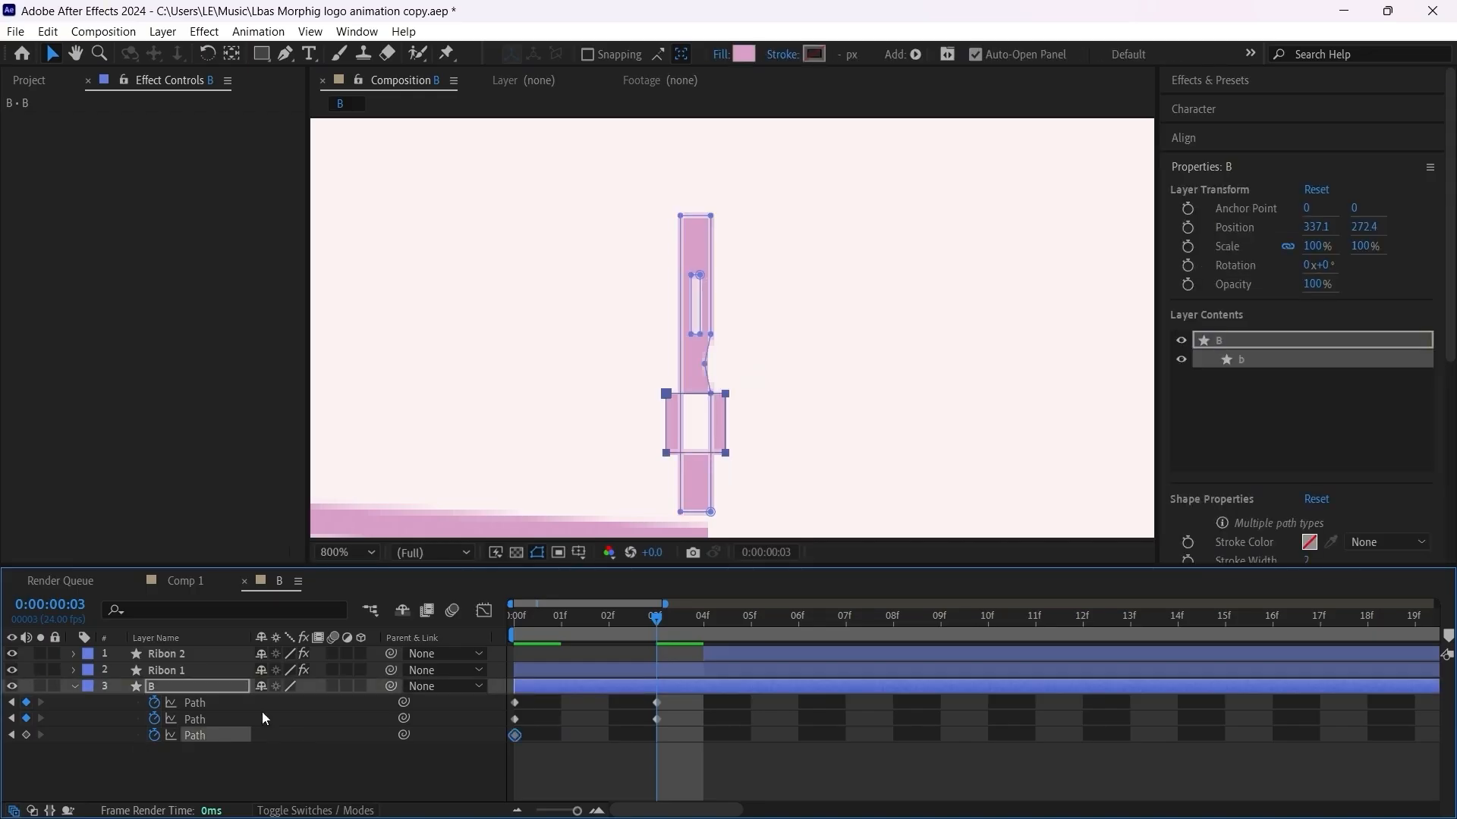
key(ctrl+t)
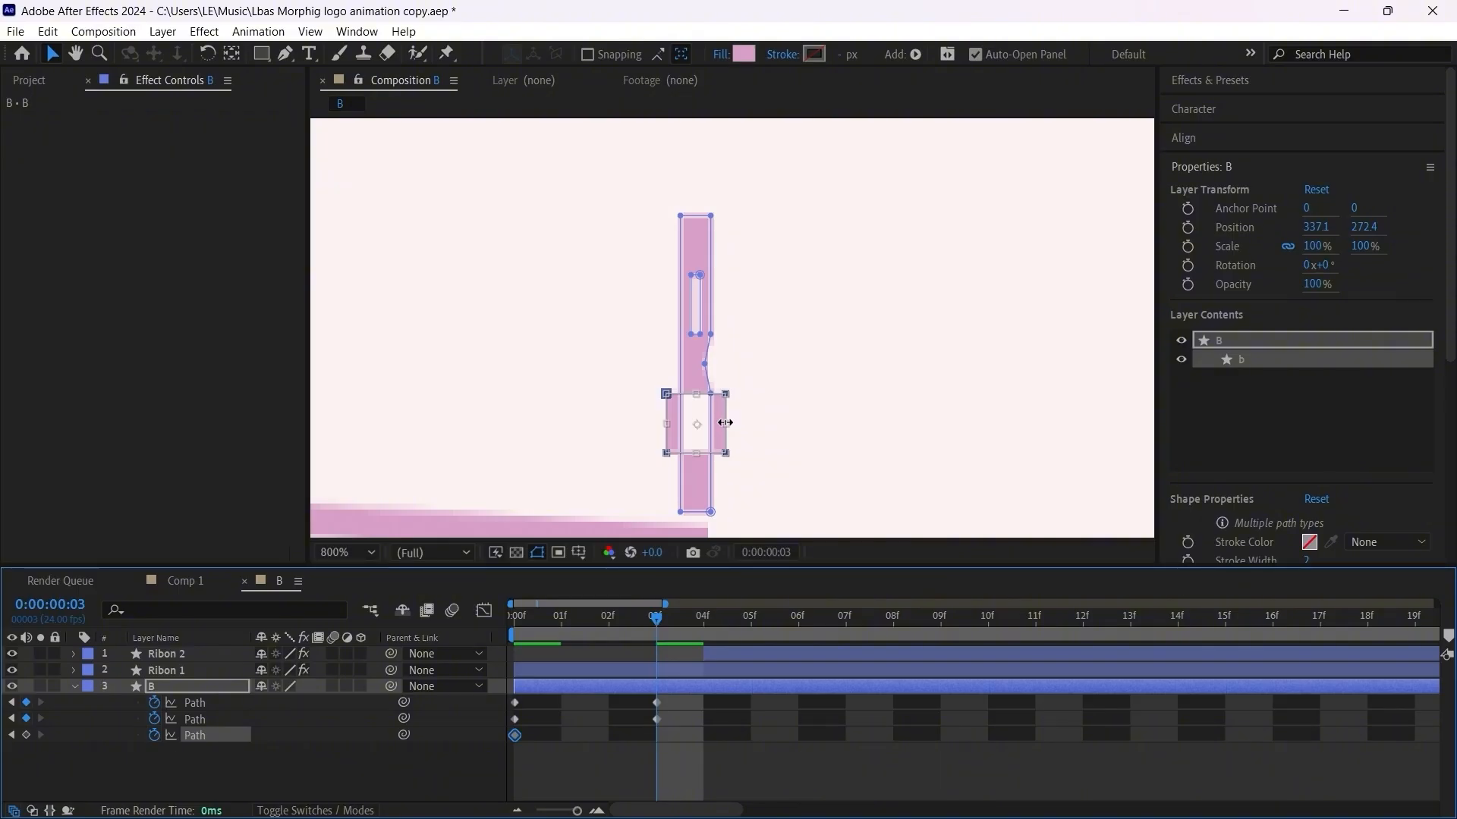
drag(724, 422, 715, 423)
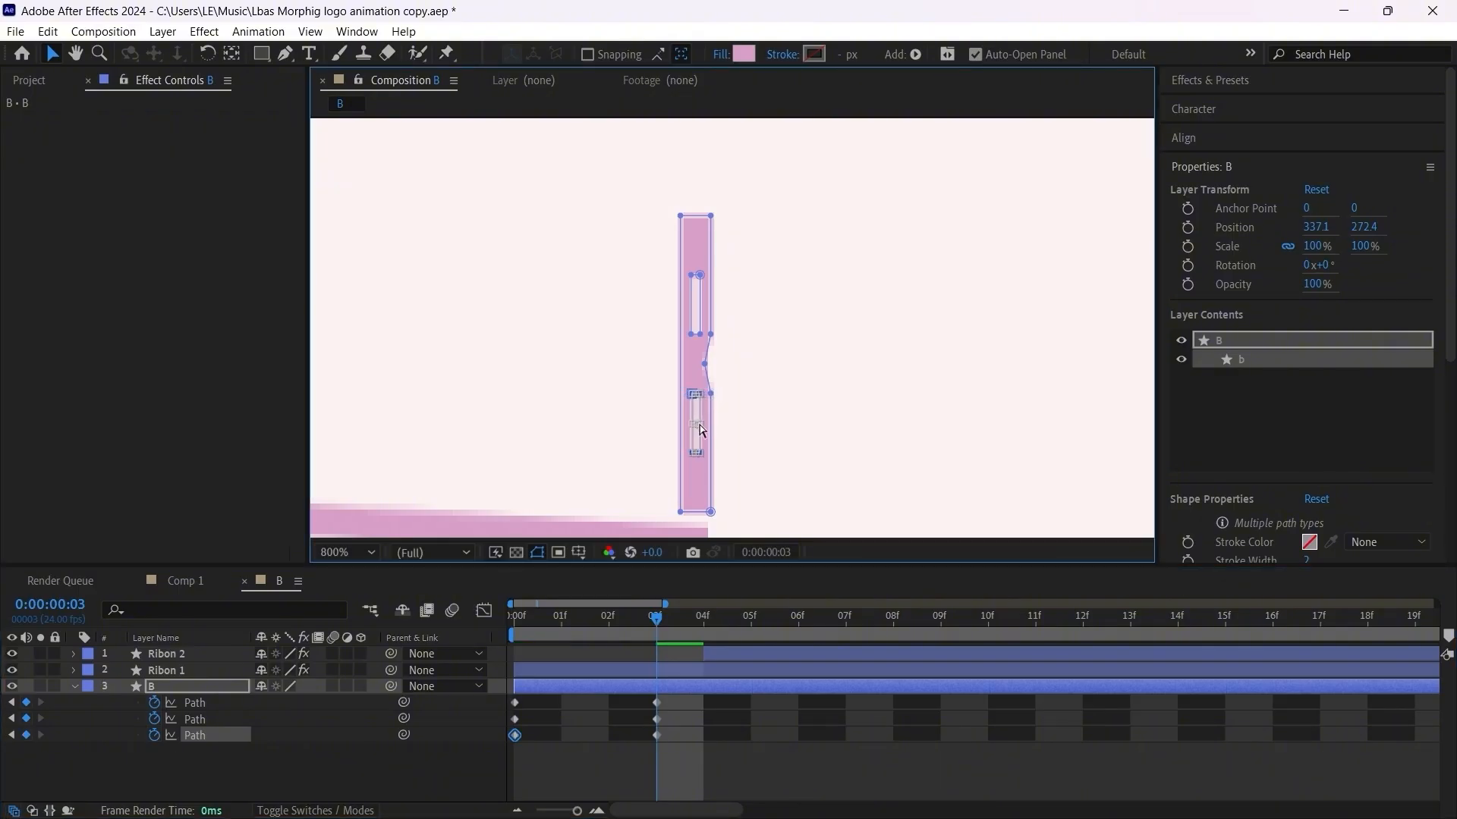
click(695, 752)
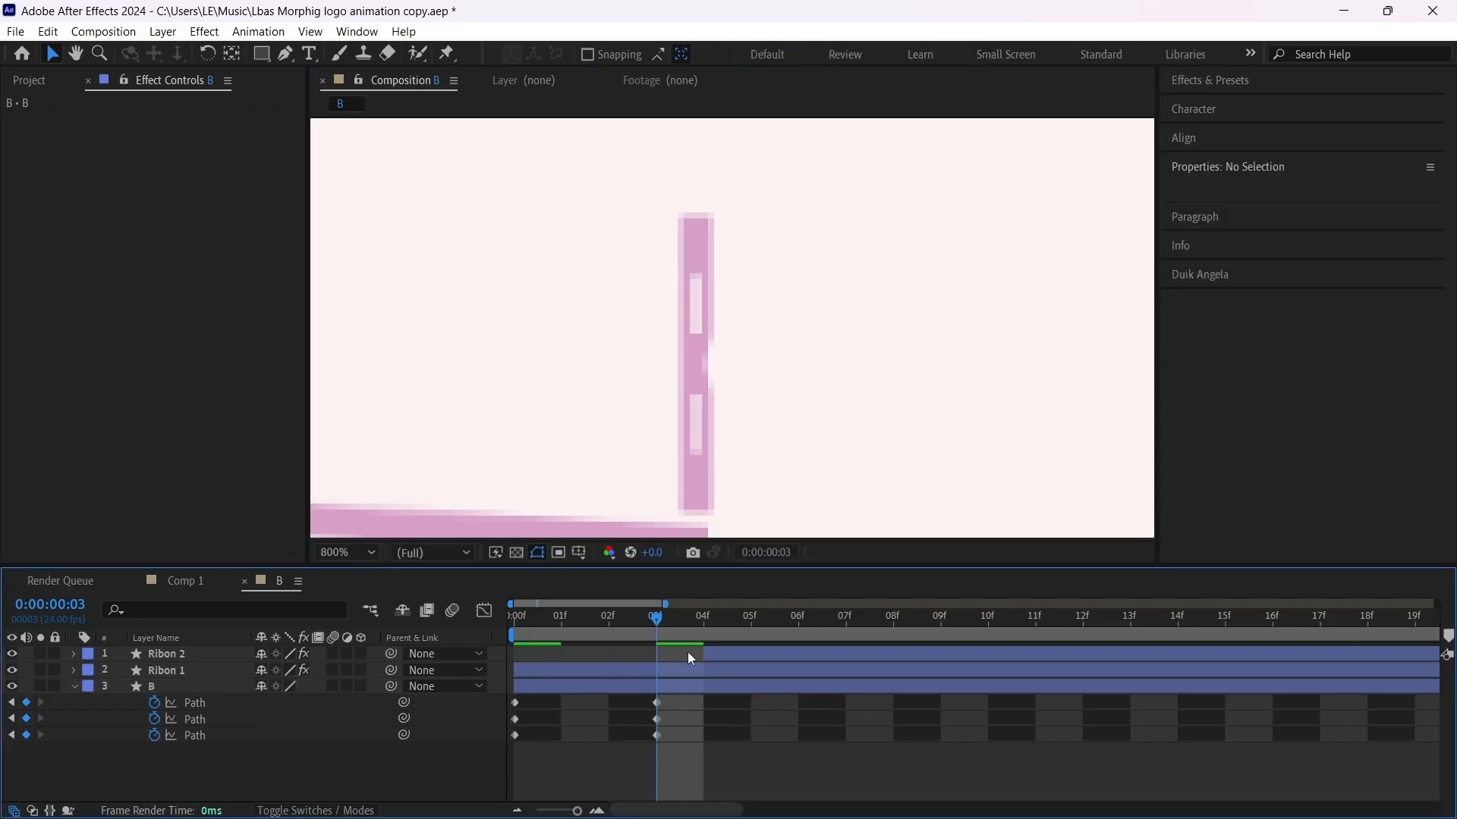
Step: Hide the Ribon 2 and Ribon 1 layers, leaving only the B layer visible
click(12, 685)
click(14, 686)
click(12, 654)
click(14, 671)
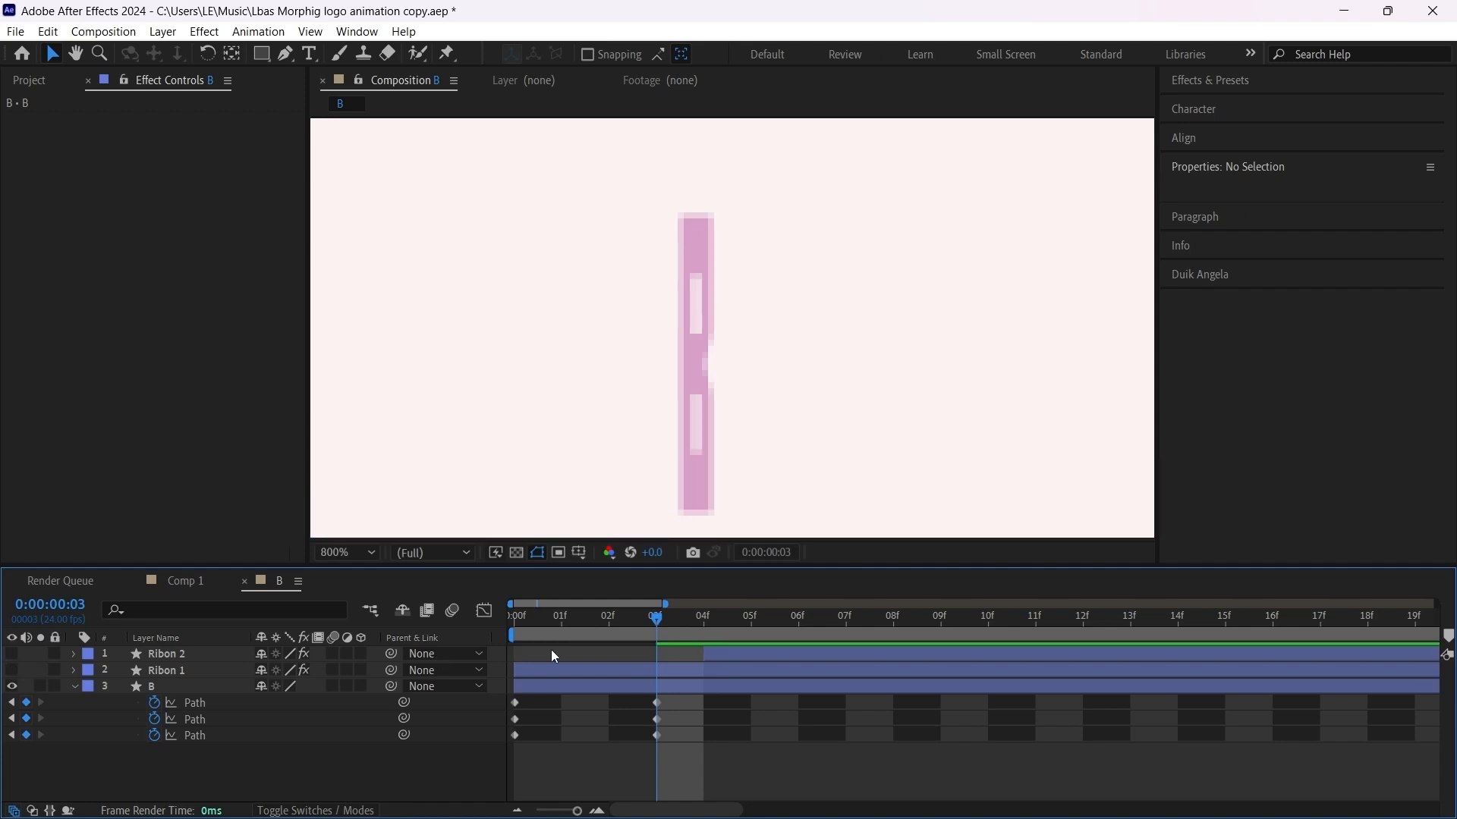
Step: Narrow the upper hole's path at the frame 3 keyframe further, almost to a line
mouse_move(635, 619)
mouse_down()
mouse_move(575, 626)
mouse_move(712, 624)
mouse_move(563, 630)
mouse_move(657, 636)
mouse_up()
scroll(709, 381, down, 1)
click(657, 702)
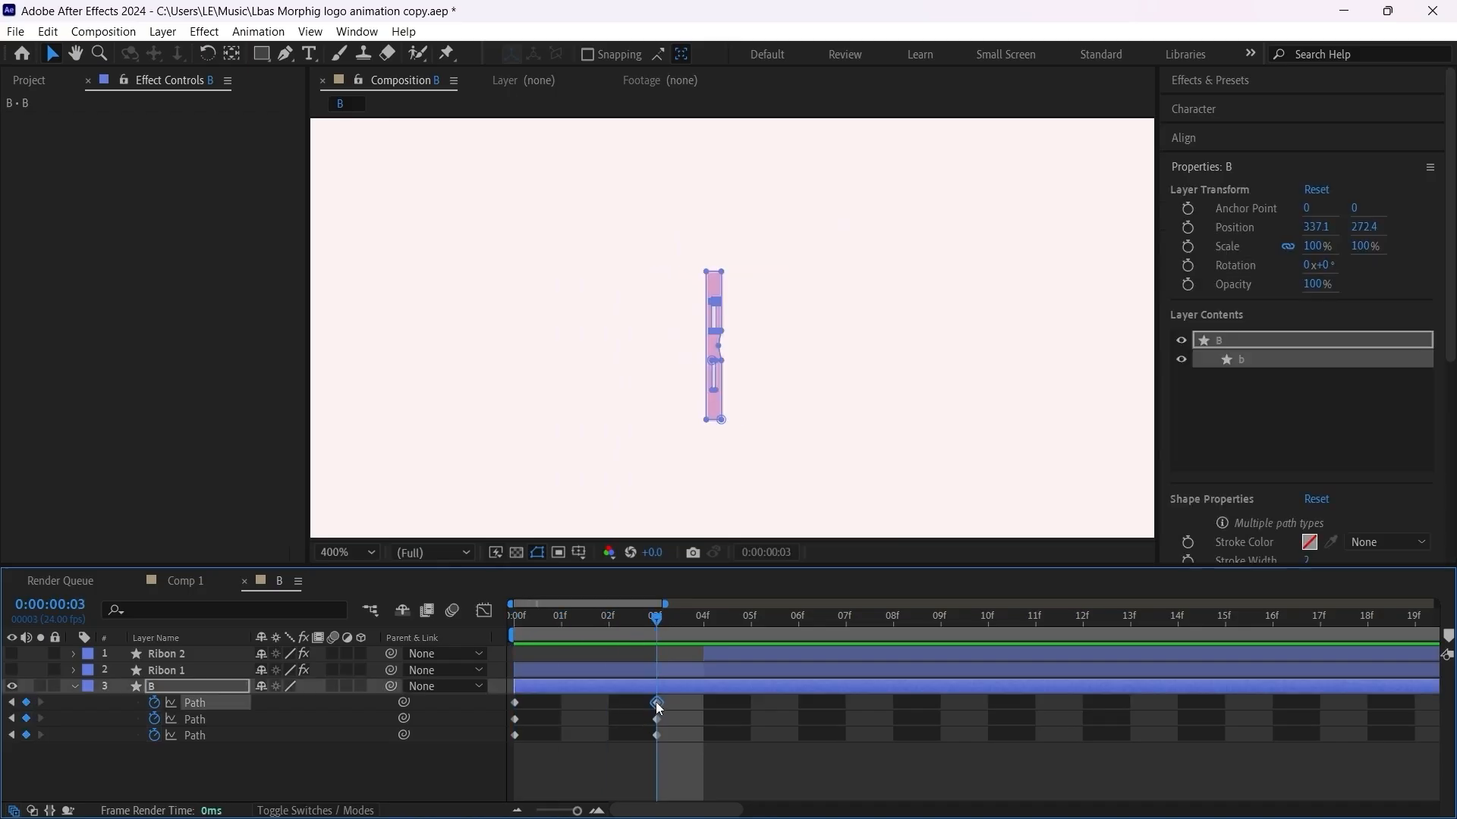
scroll(735, 323, up, 2)
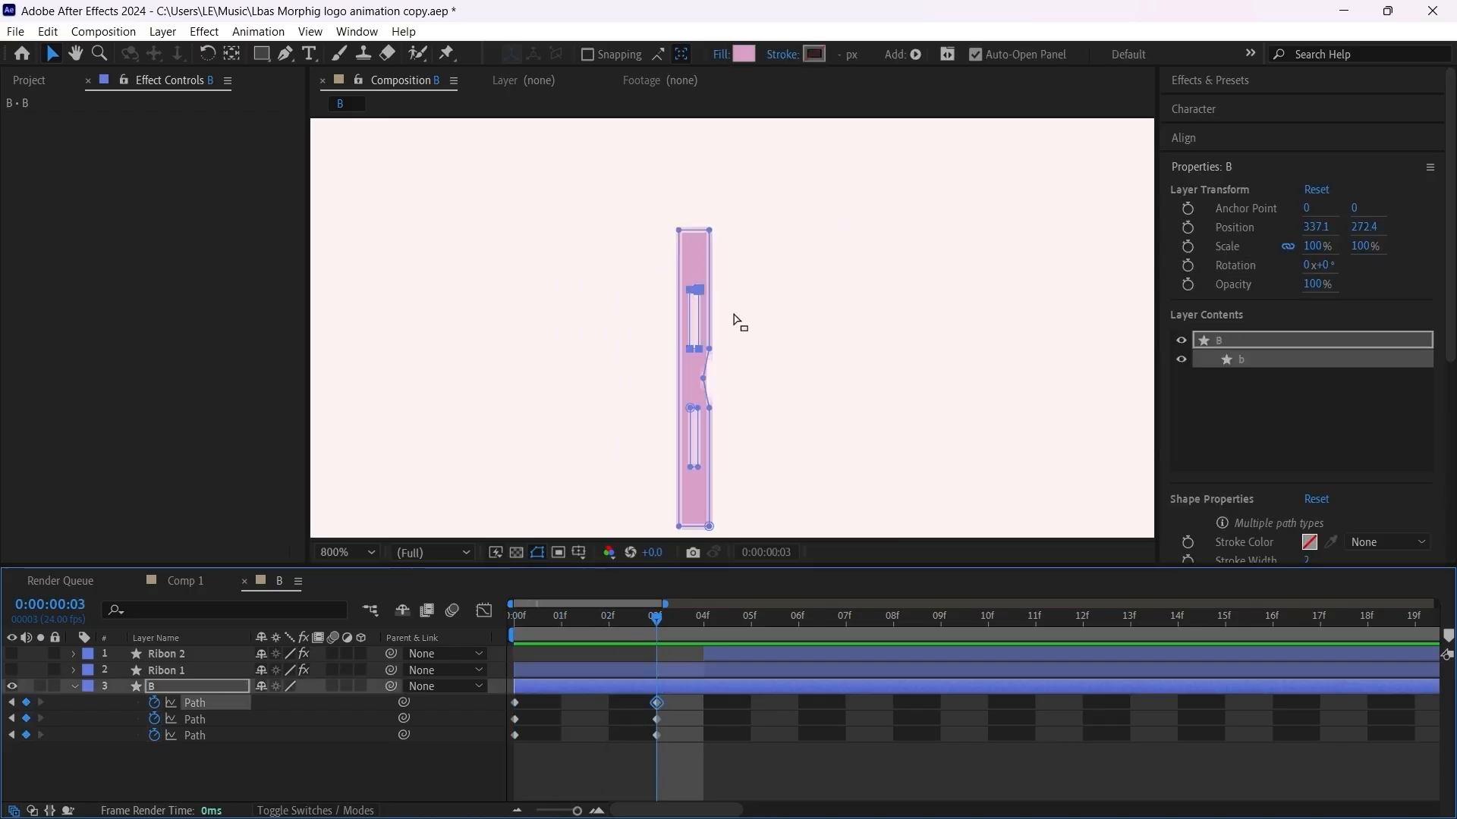
key(ctrl+t)
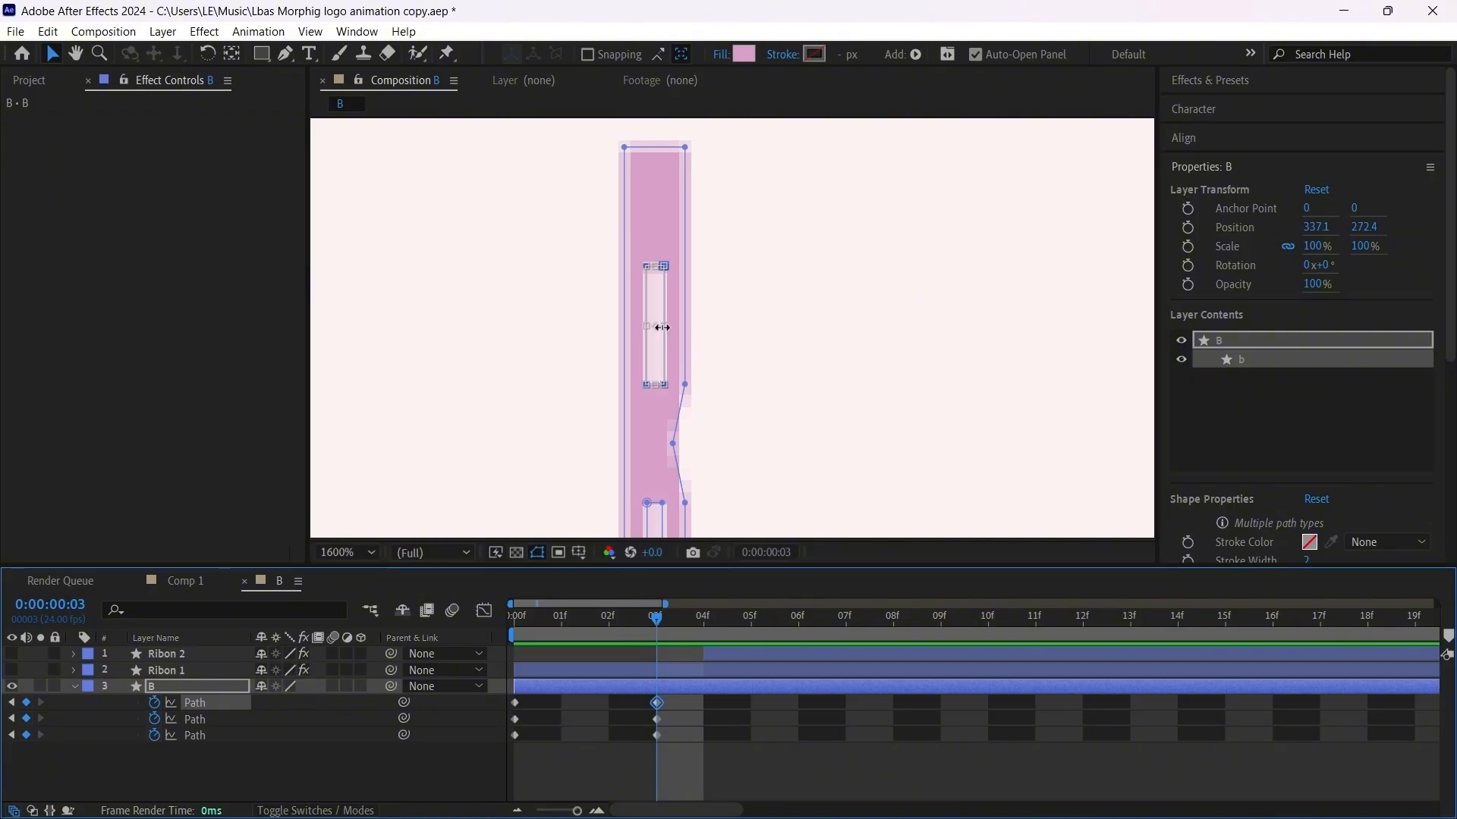
drag(663, 326, 657, 328)
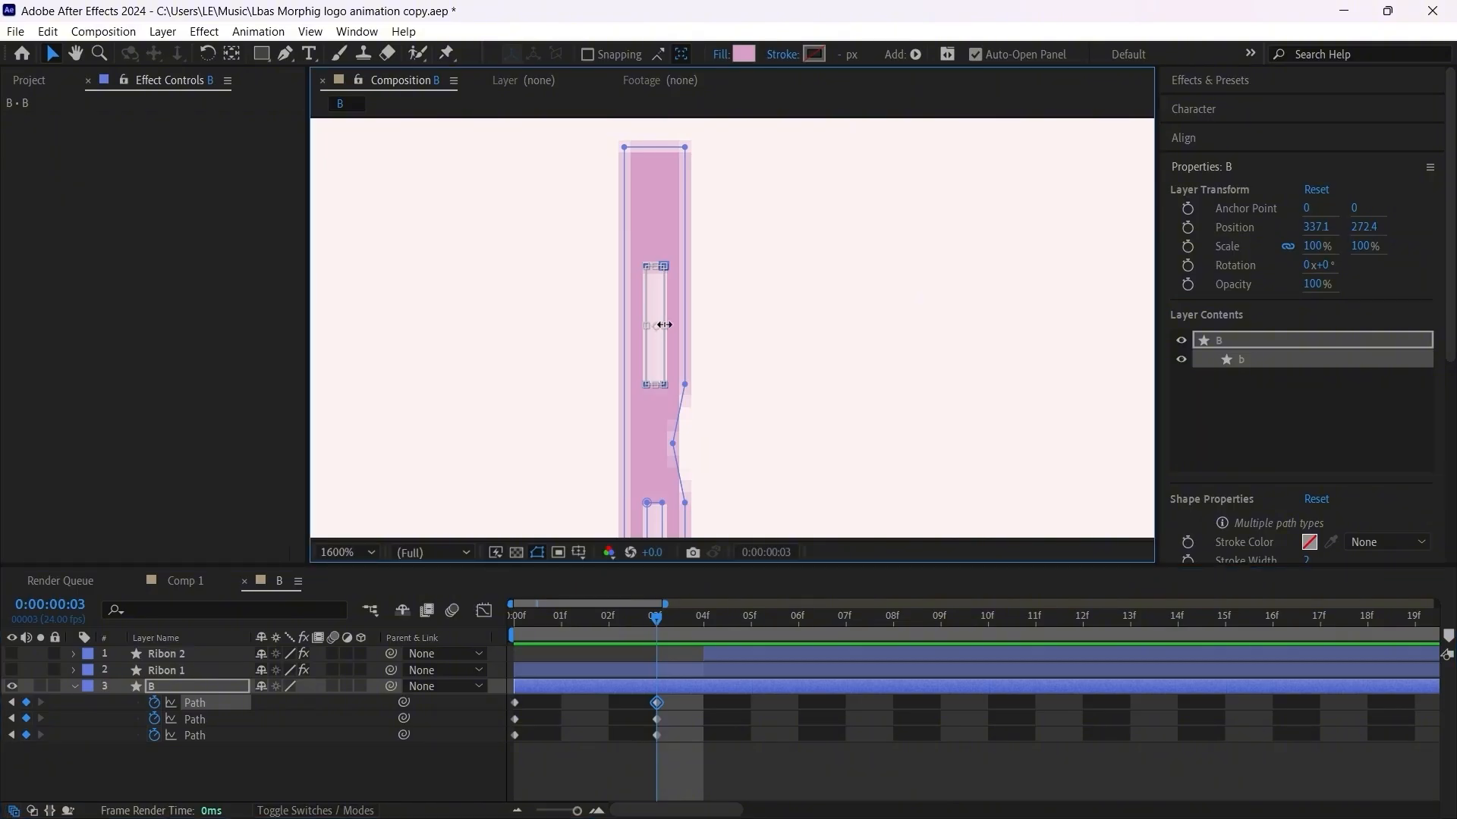
scroll(657, 329, down, 2)
Step: Narrow the lower hole's path at the frame 3 keyframe almost to a line and clear the selection
click(656, 735)
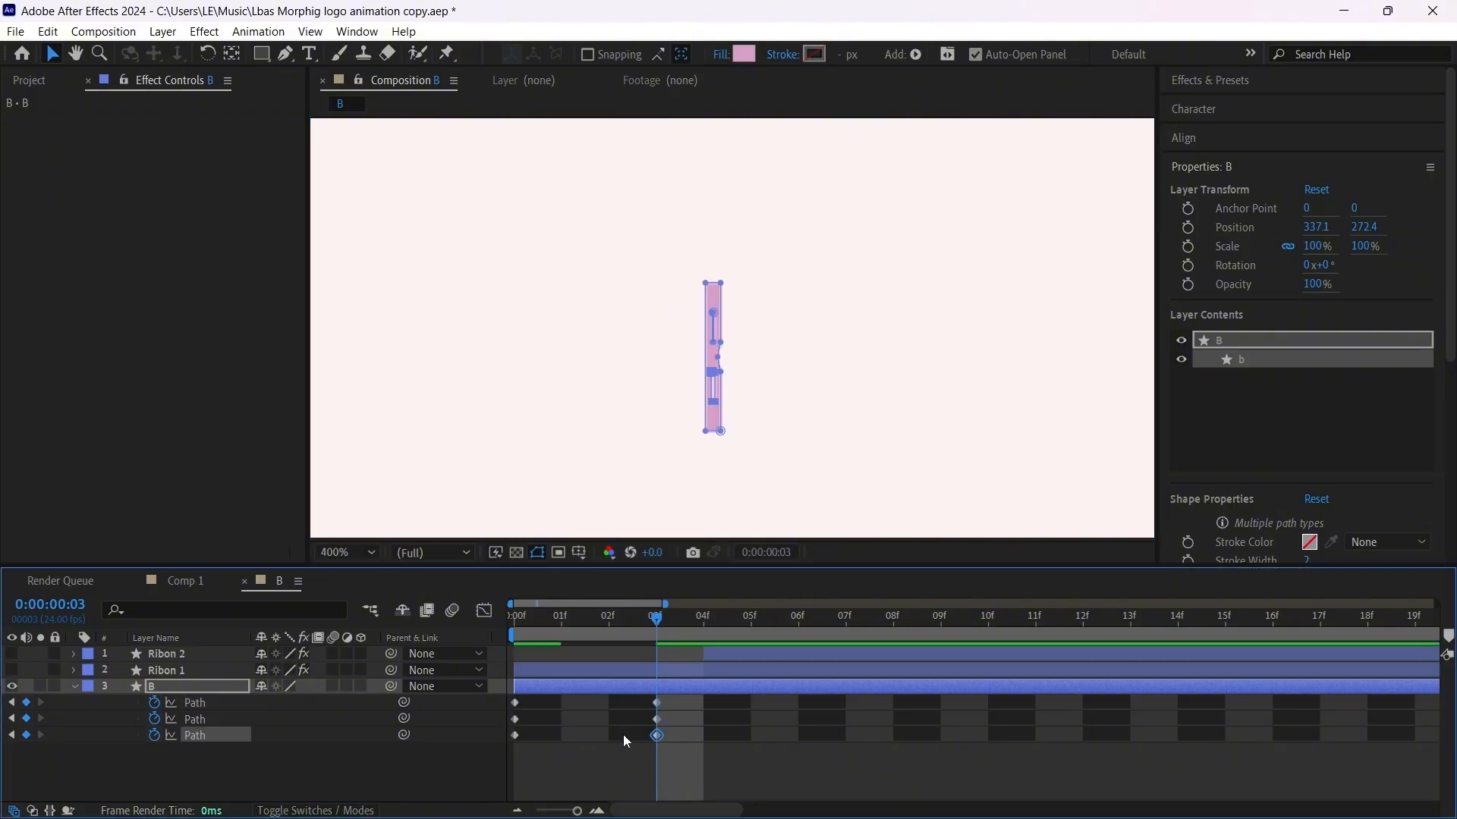
click(194, 735)
scroll(705, 422, up, 3)
drag(930, 302, 911, 411)
key(ctrl+t)
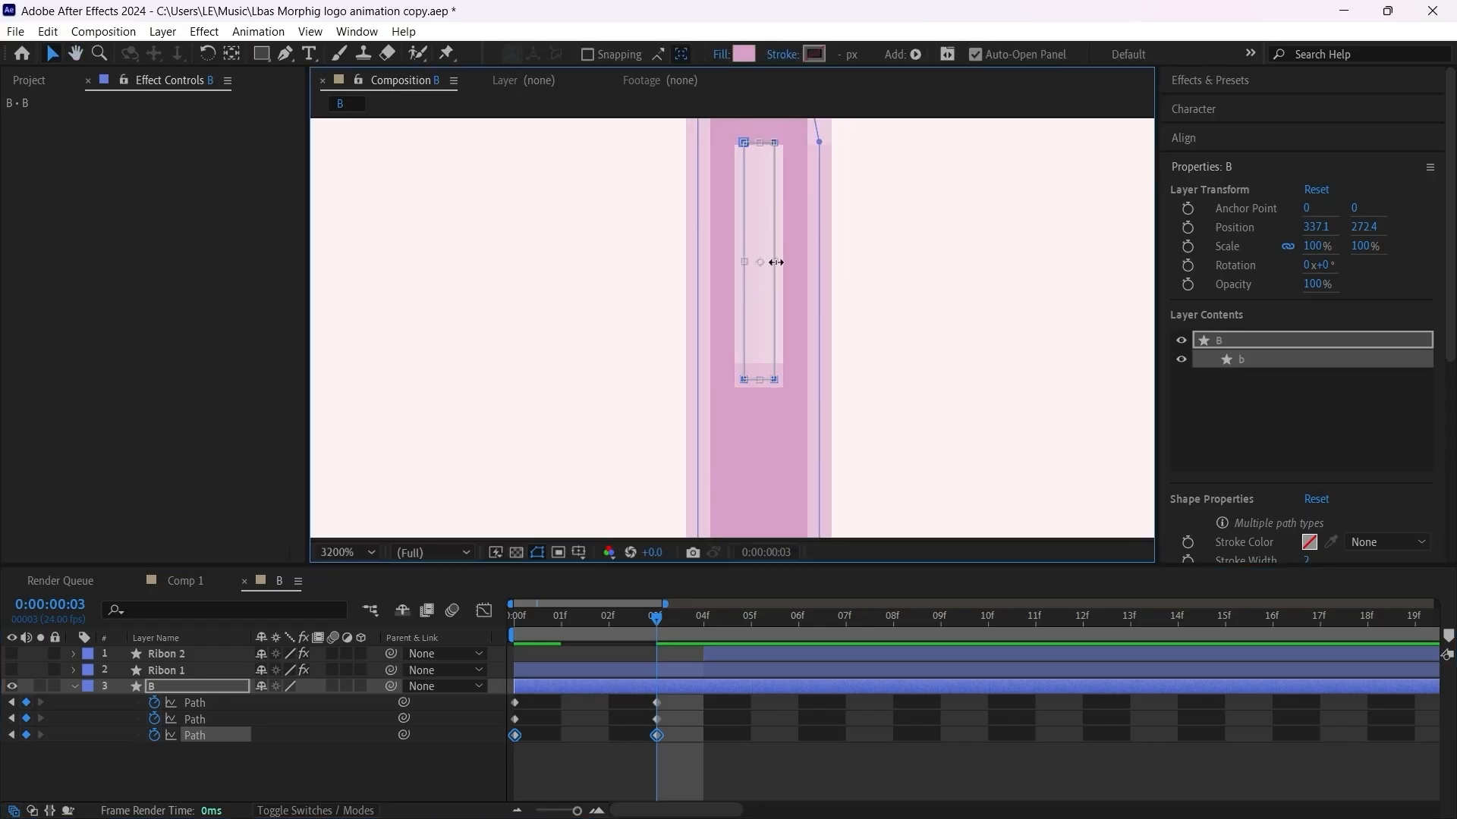
drag(775, 262, 766, 261)
scroll(766, 261, down, 3)
click(668, 763)
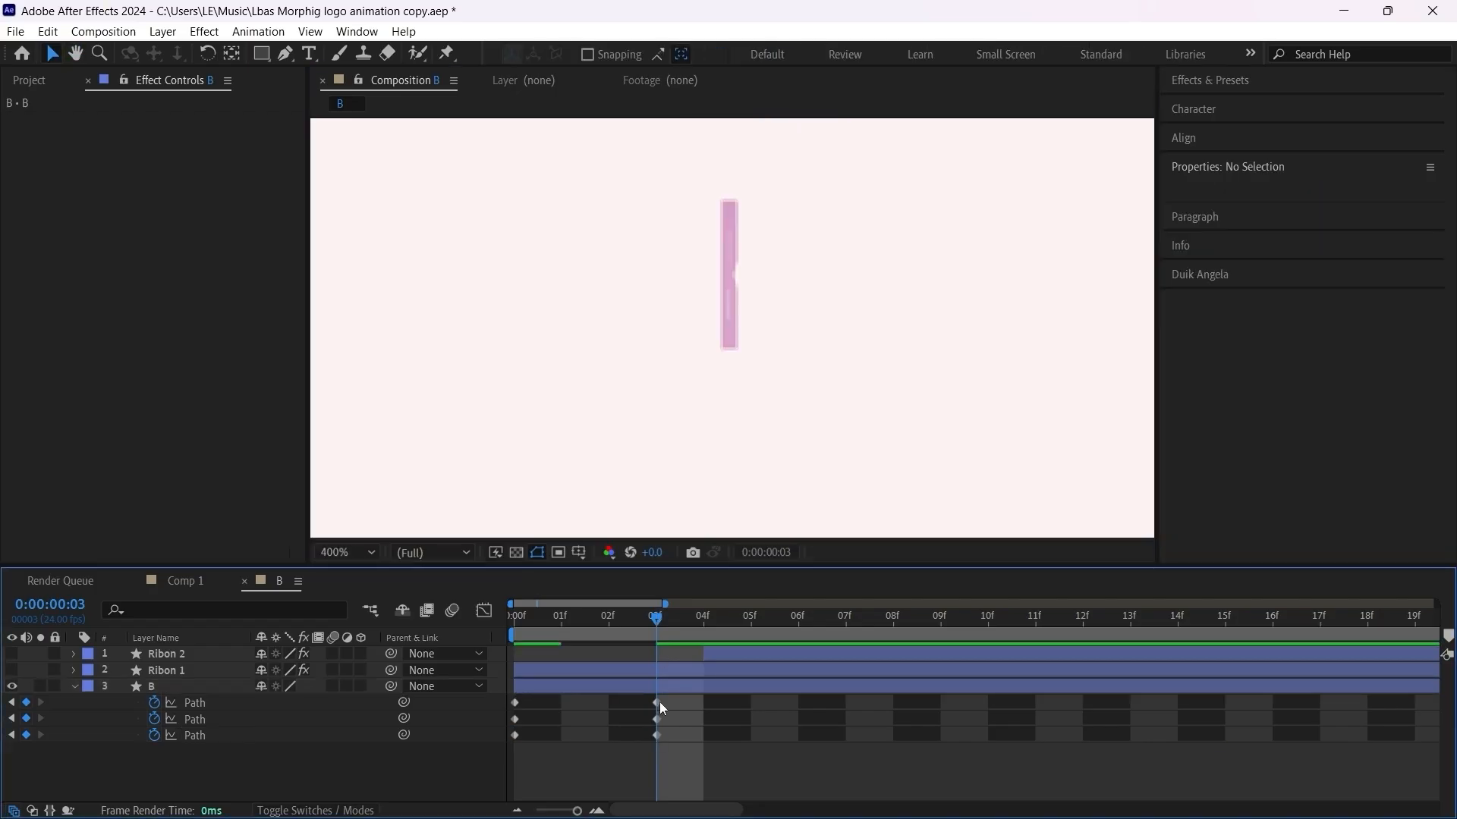
Step: Copy the three frame 0 Path keyframes of layer B and paste them at frame 6
drag(667, 617, 794, 631)
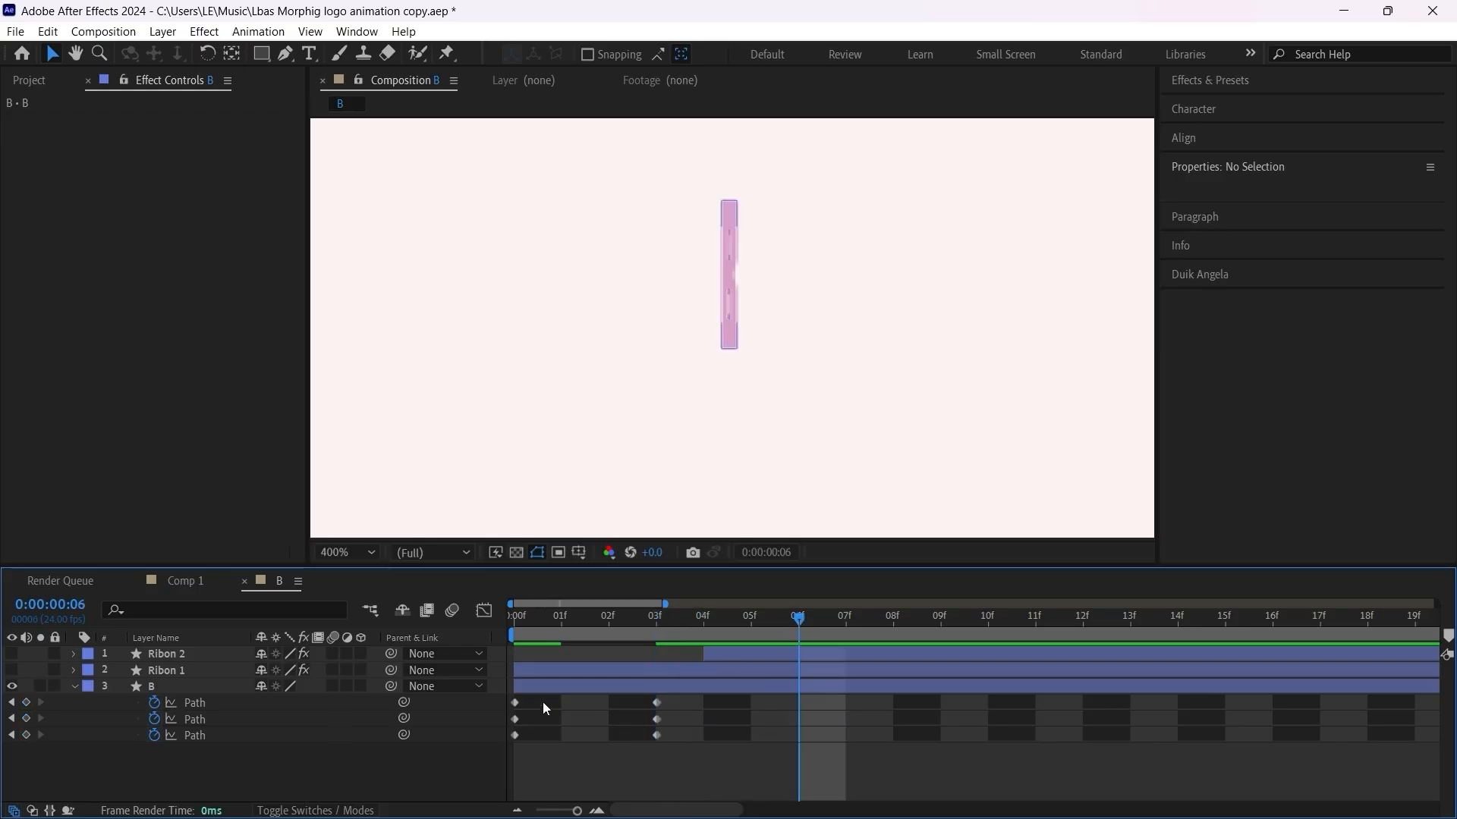
drag(543, 703, 510, 759)
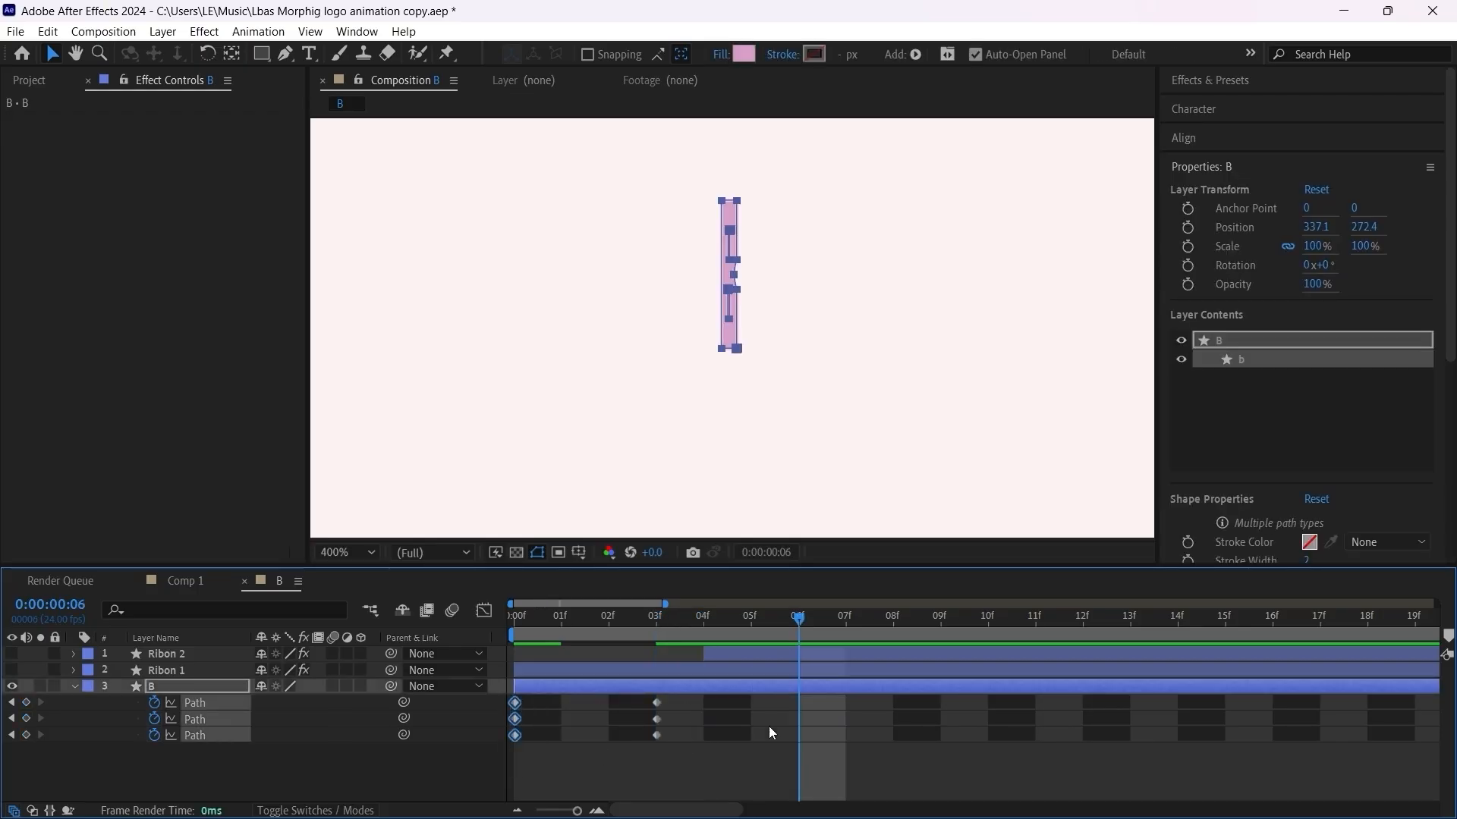
key(ctrl+v)
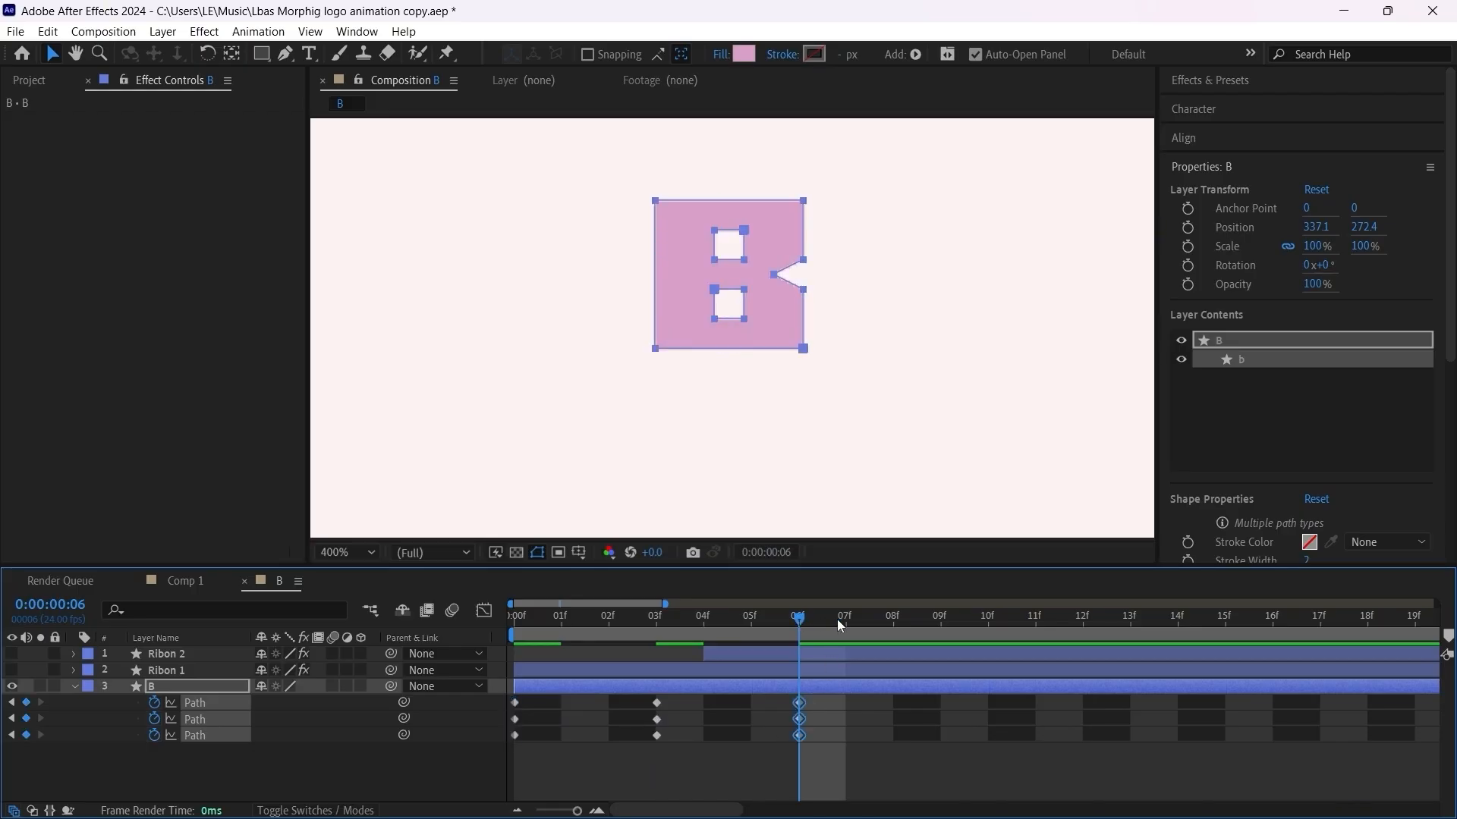
Step: Copy the three frame 3 Path keyframes of layer B and paste them at frame 9
drag(836, 620, 938, 655)
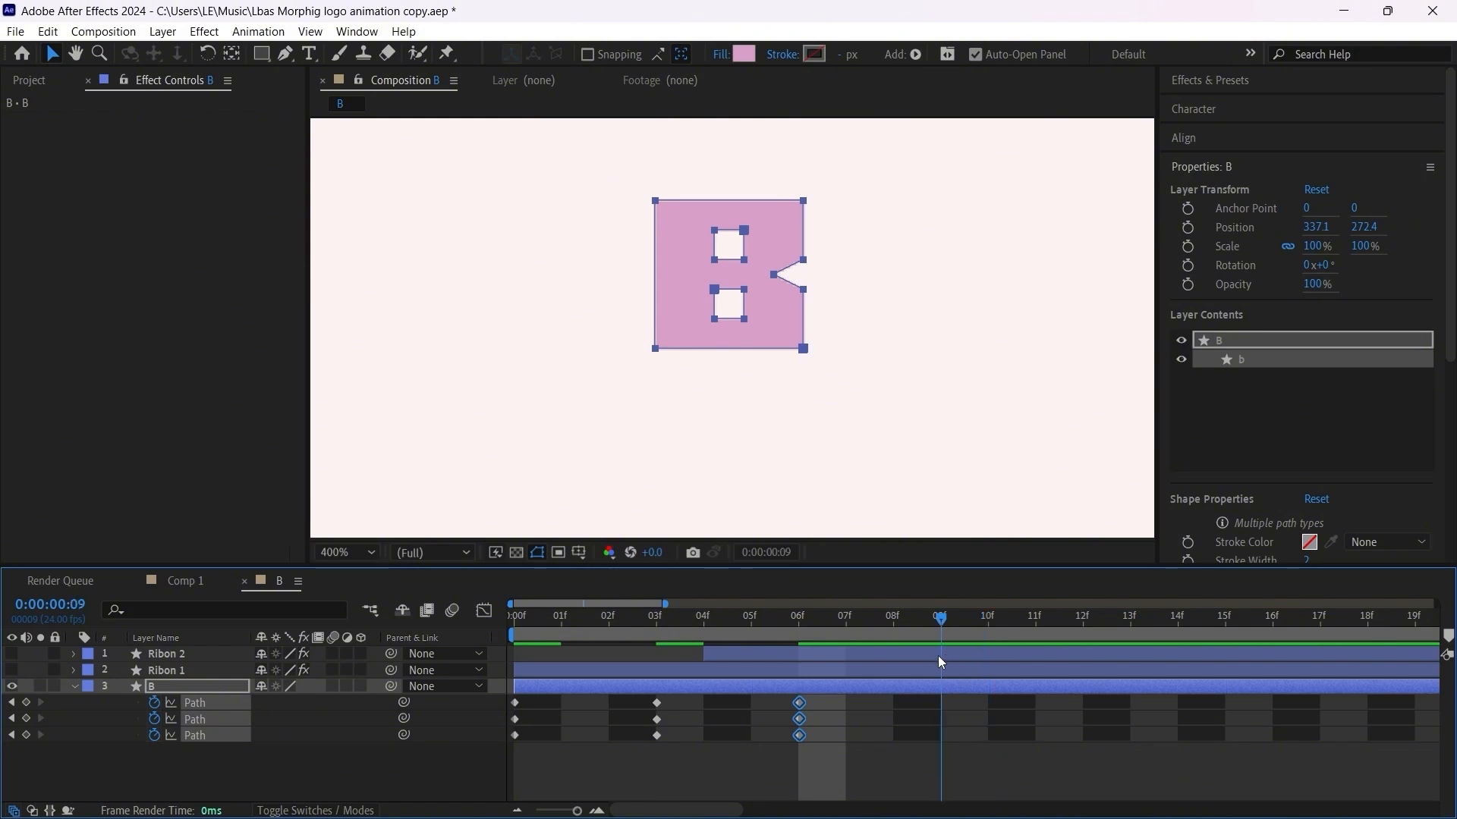
drag(695, 696, 642, 743)
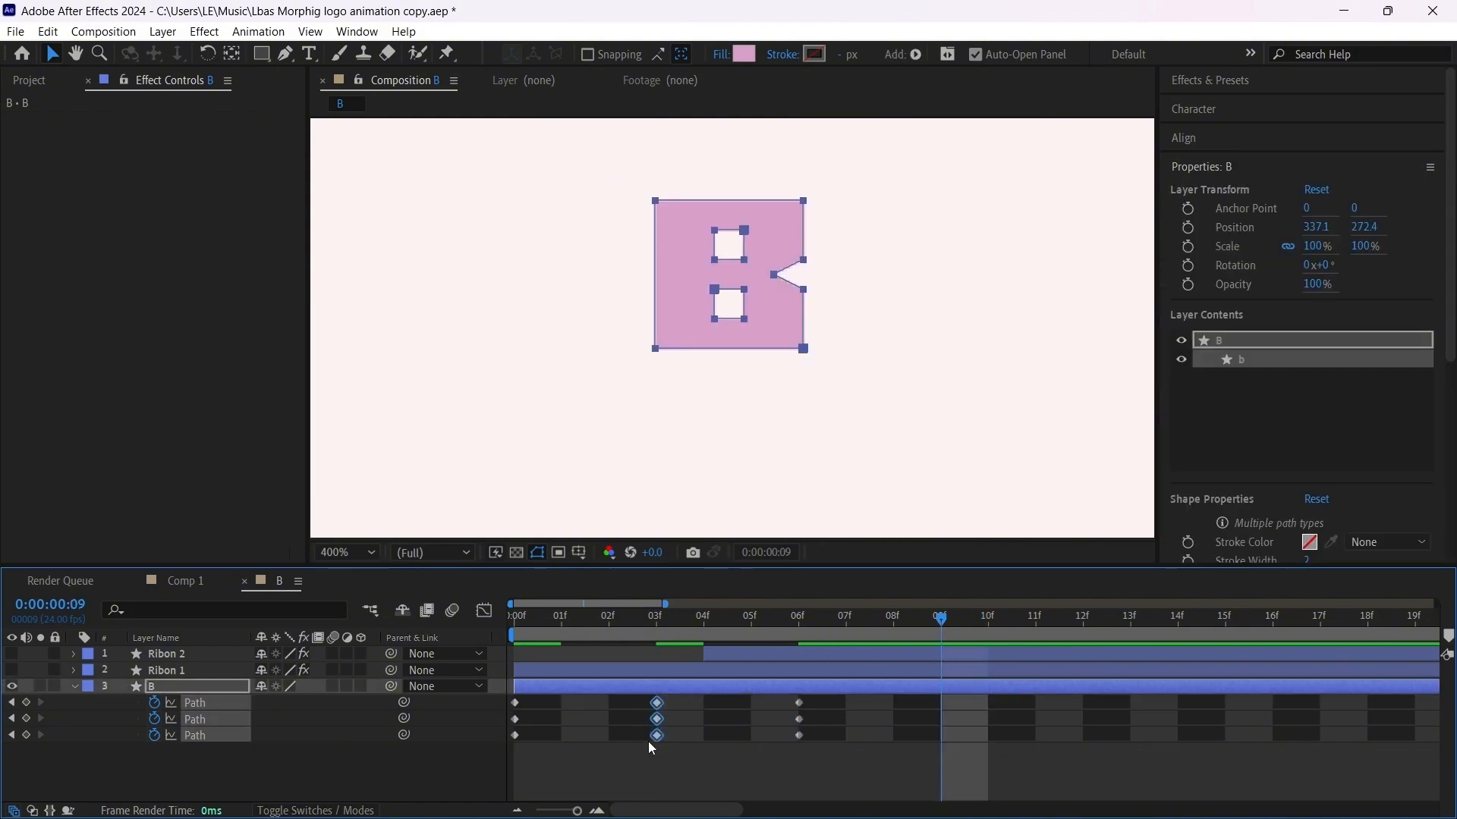
key(ctrl+v)
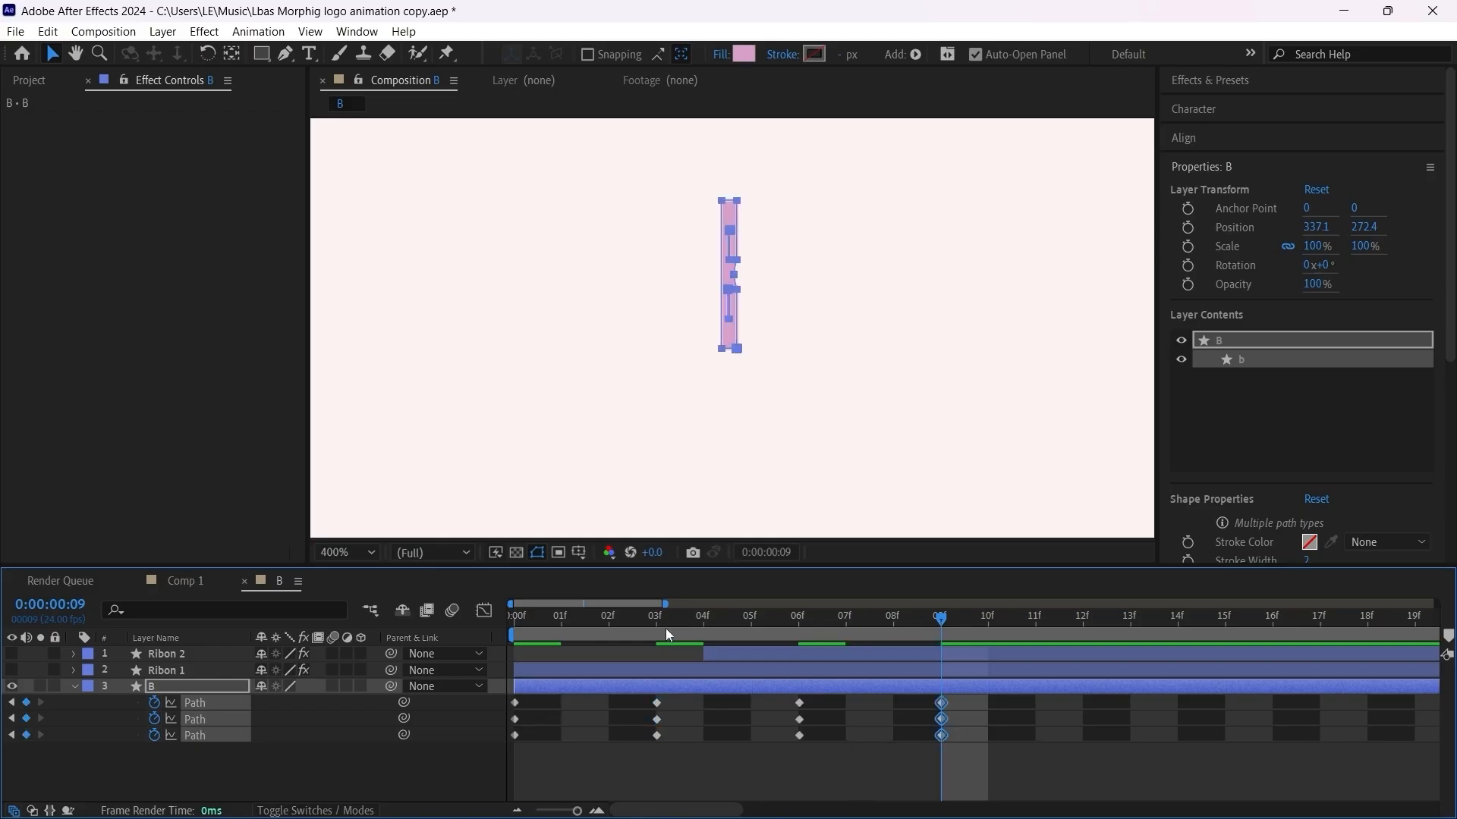
Step: Clear the selection and preview B's spin from the first frame
drag(666, 635, 510, 653)
key(comma)
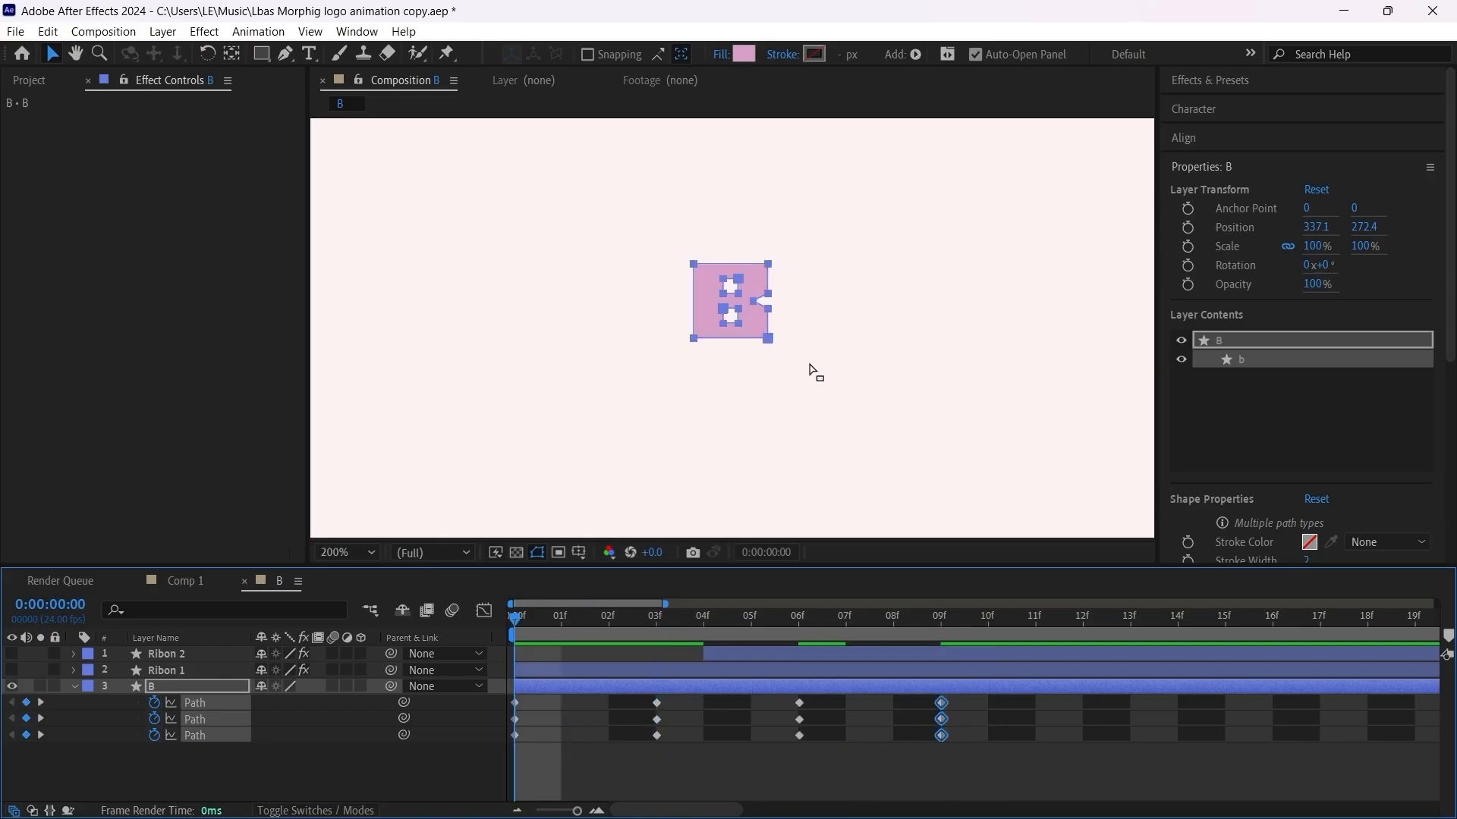
scroll(809, 365, down, 1)
click(983, 767)
scroll(776, 357, up, 1)
key(space)
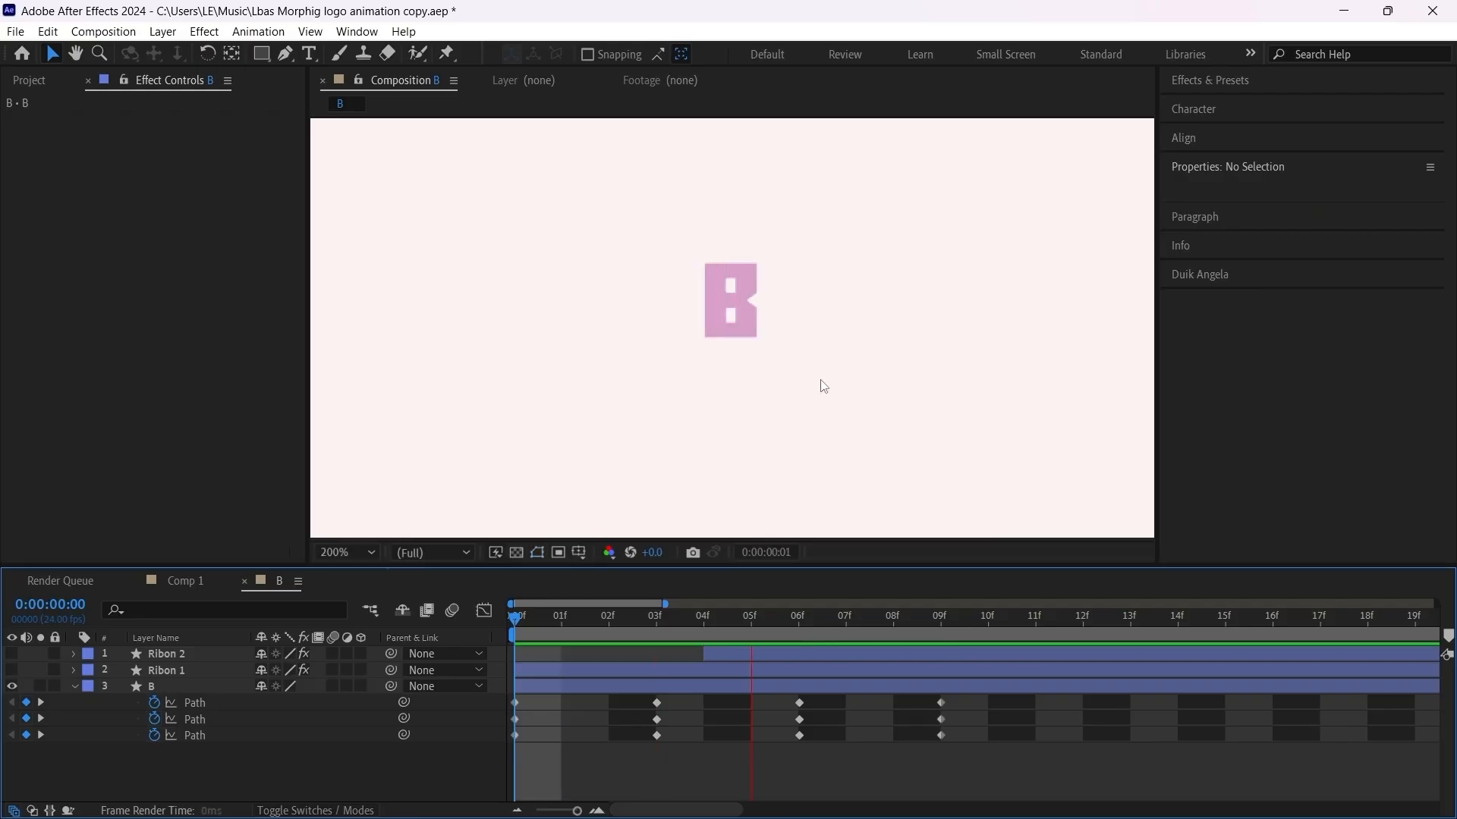
Step: Copy layer B's three frame 0 Path keyframes, paste them at frame 12 and preview the complete spin
mouse_move(667, 616)
mouse_down()
mouse_move(567, 649)
mouse_move(1027, 670)
mouse_move(1131, 703)
mouse_move(1084, 702)
mouse_up()
drag(545, 696, 512, 756)
key(ctrl+c)
key(ctrl+v)
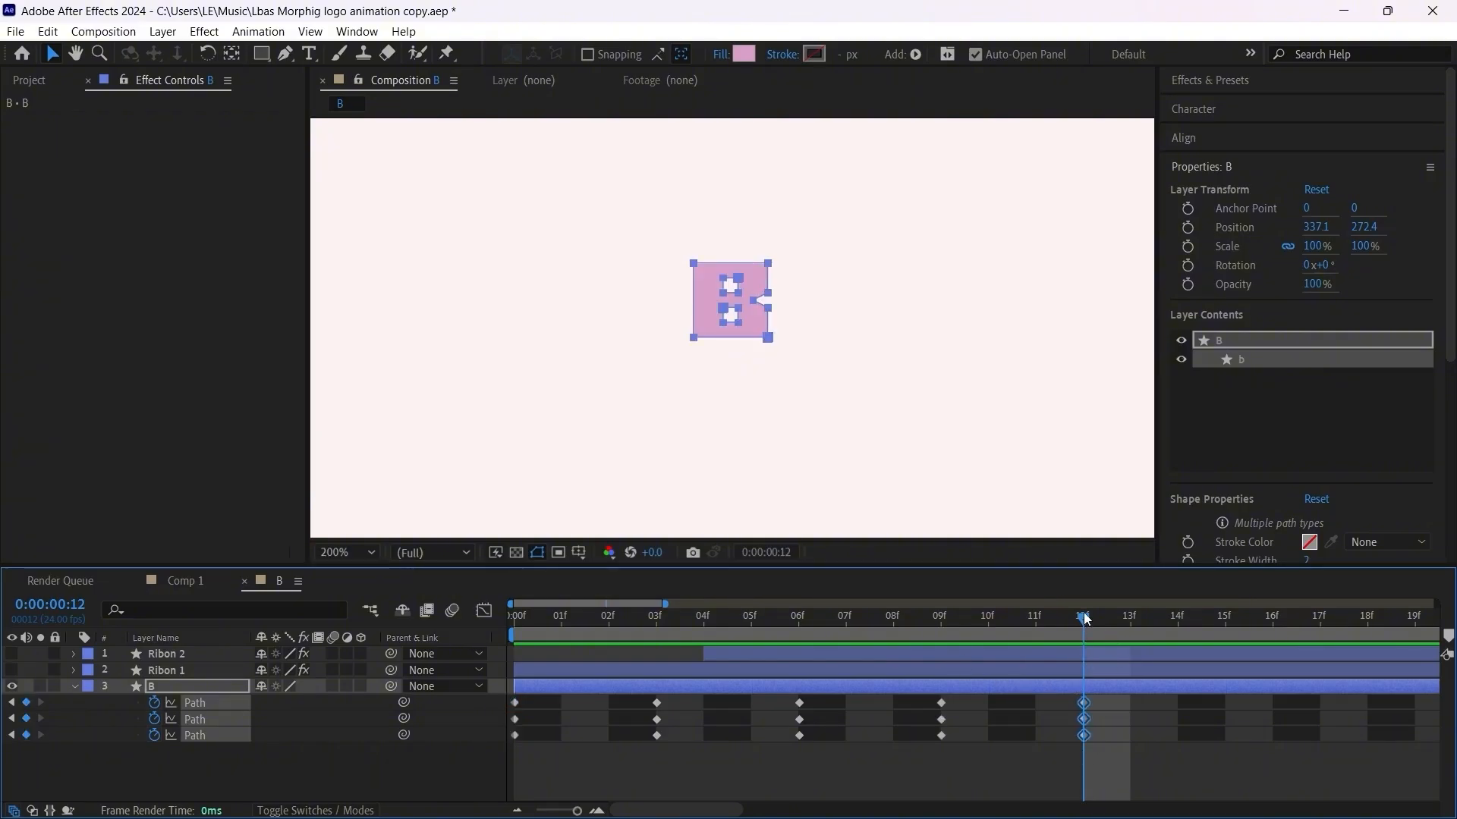
key(space)
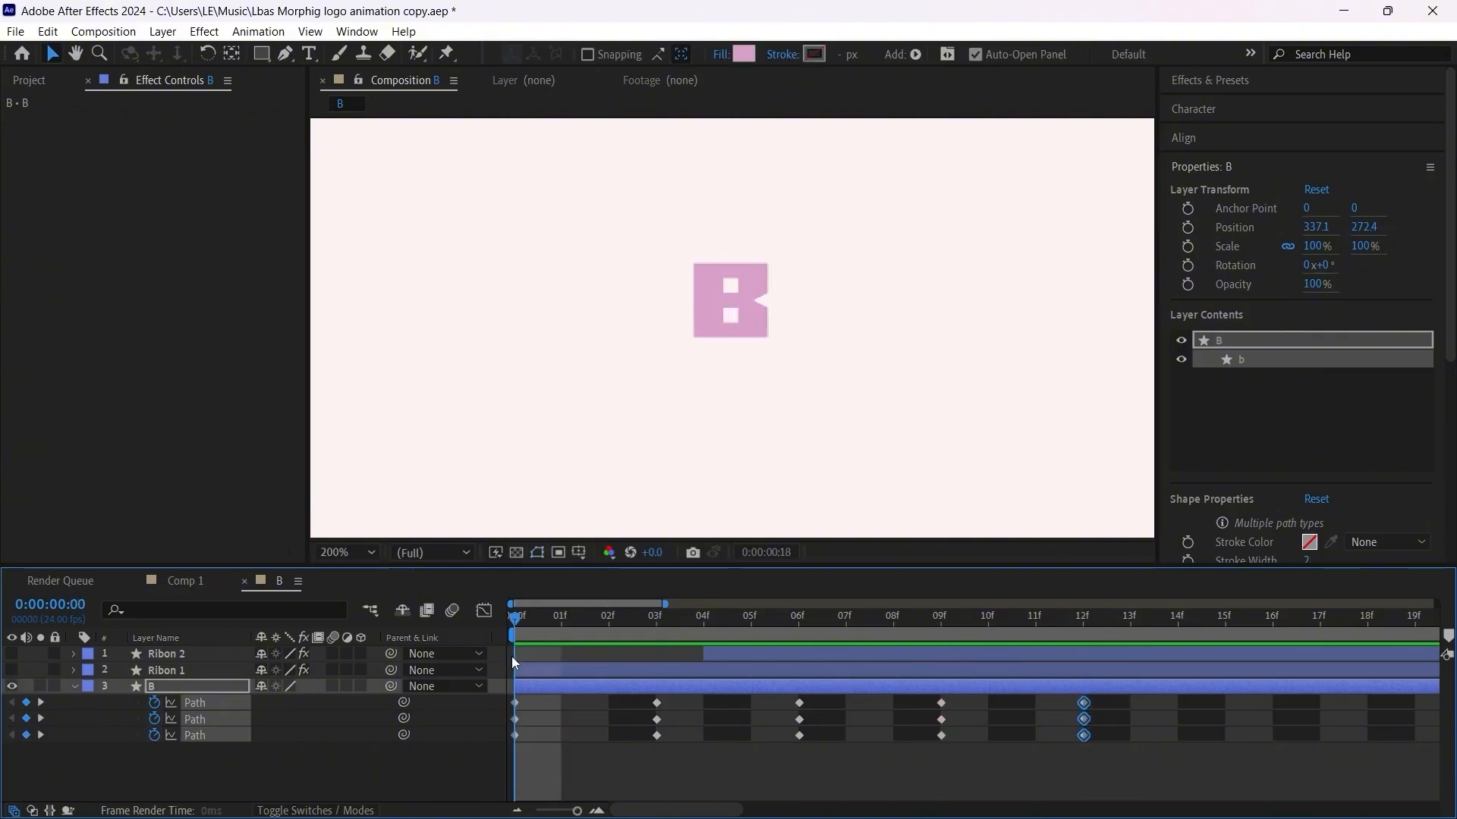
drag(867, 813, 772, 791)
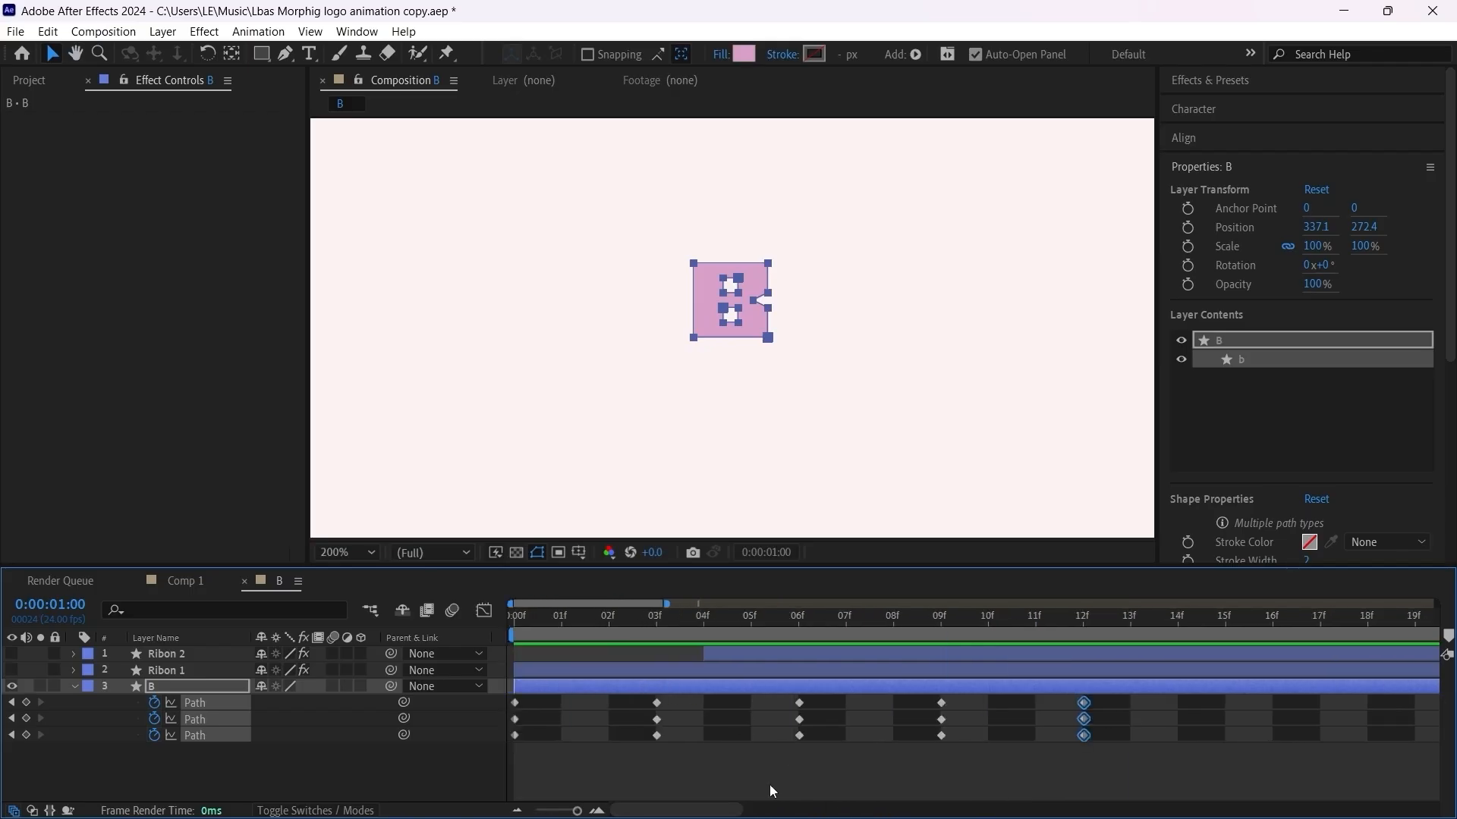
Step: Apply Easy Ease to all Path keyframes of layer B and lock the Ribon 1 and Ribon 2 layers
drag(1111, 786, 502, 704)
key(F9)
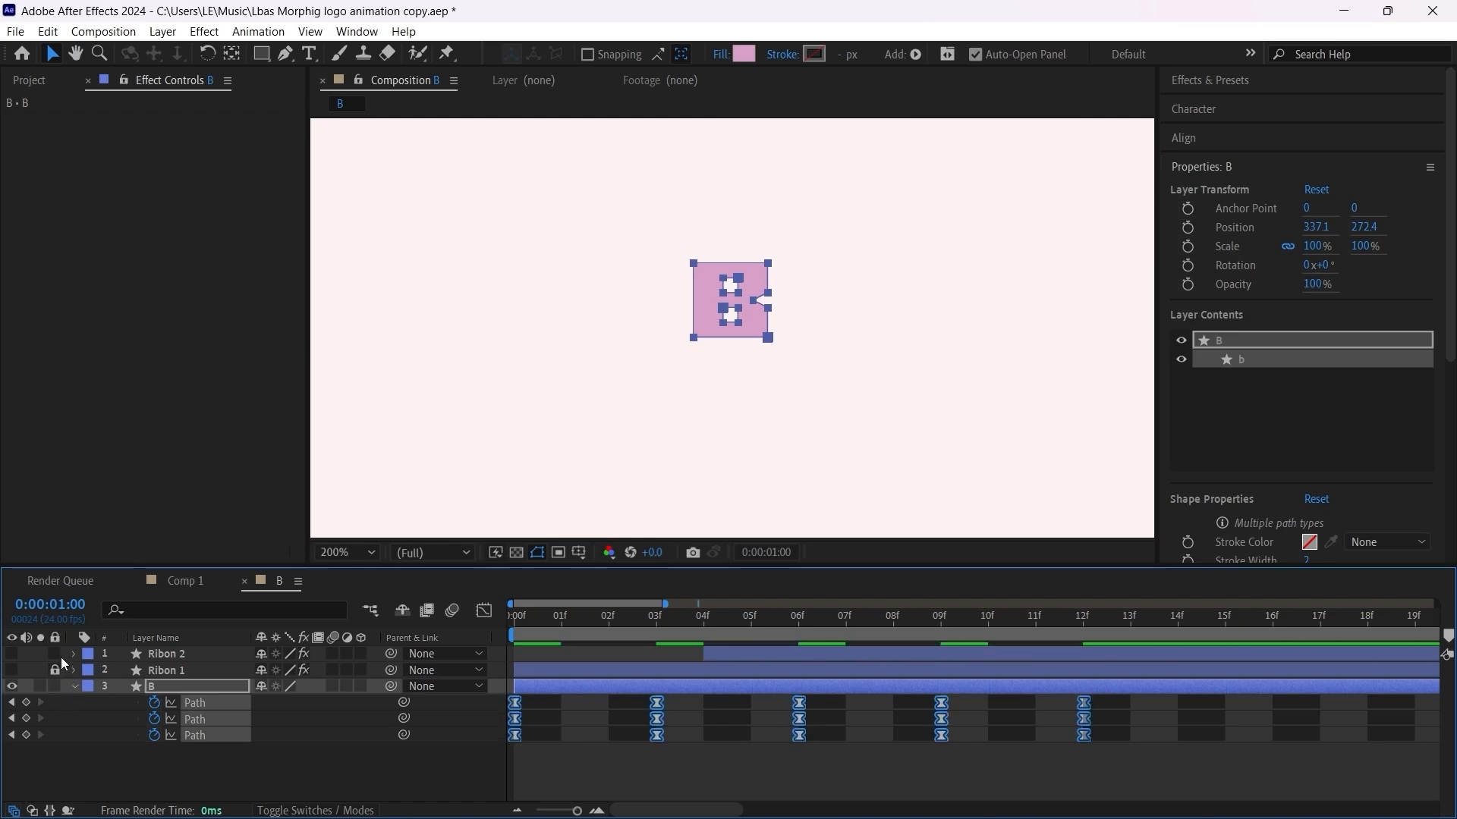
key(space)
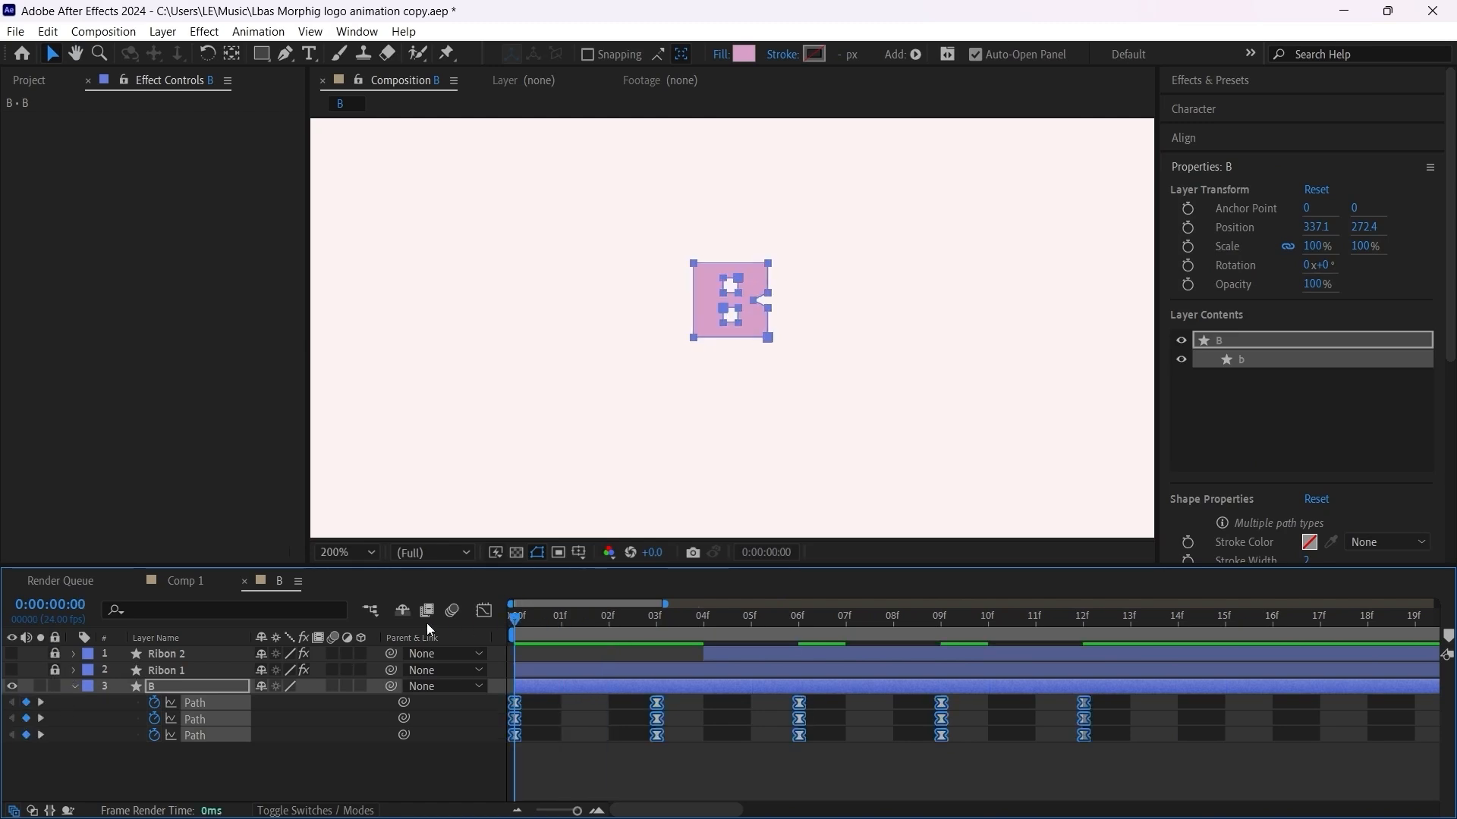
Step: Make the Ribon 1 and Ribon 2 layers visible again and preview them together with the spinning B
drag(10, 671, 11, 656)
scroll(588, 406, down, 1)
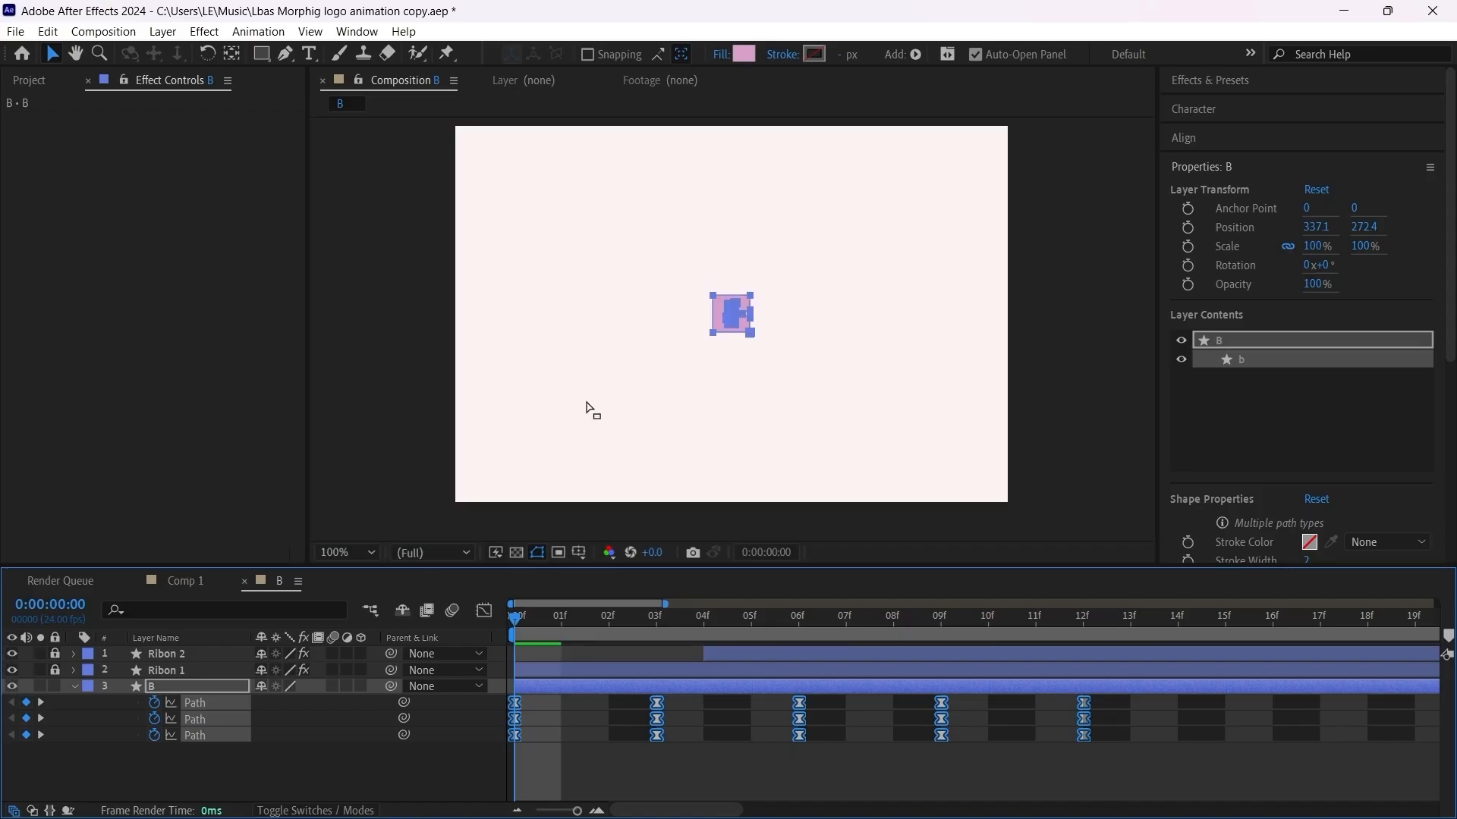
scroll(766, 396, up, 1)
click(866, 730)
key(space)
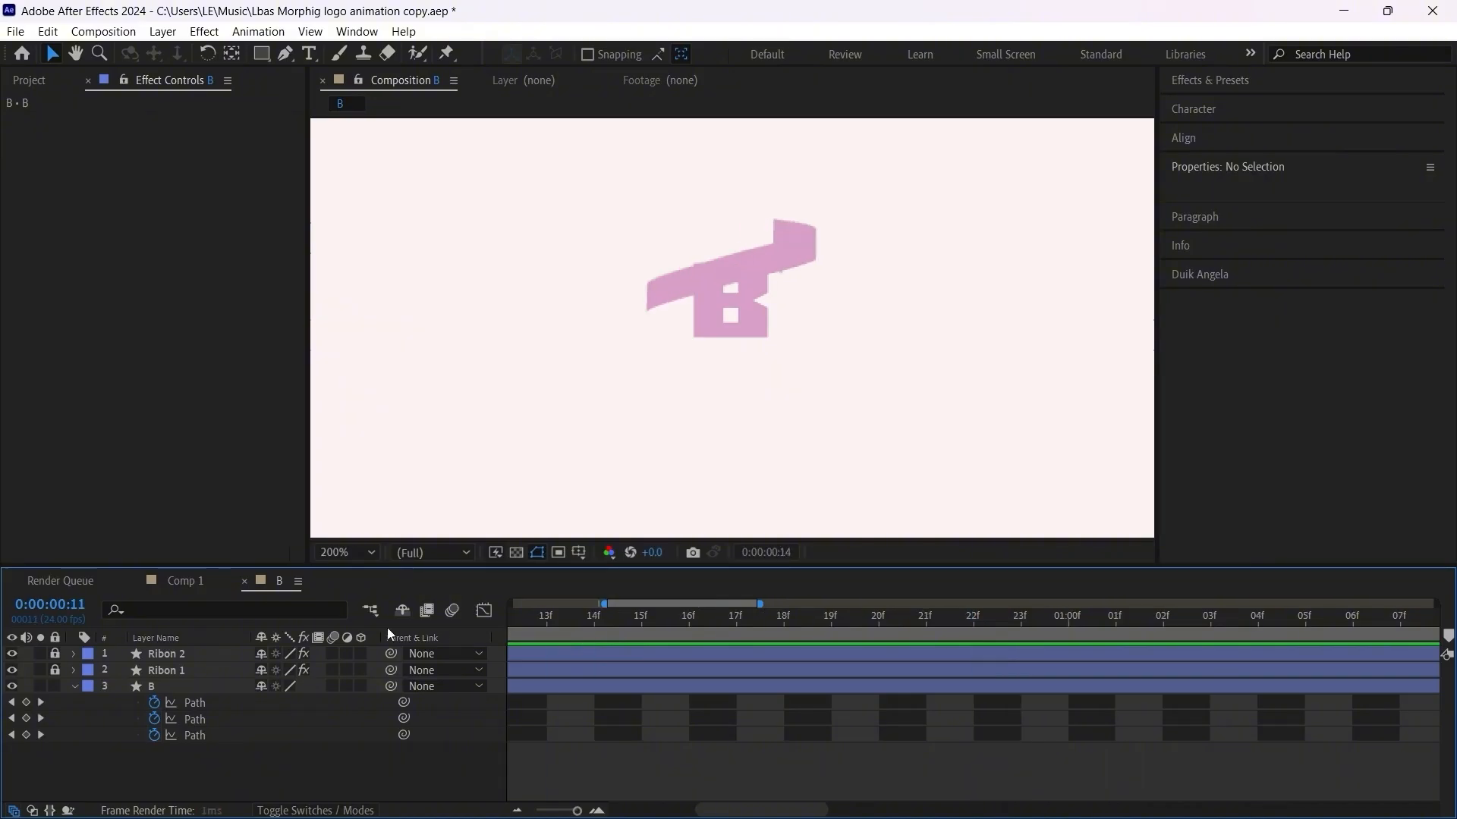
key(space)
click(571, 635)
drag(571, 635, 513, 627)
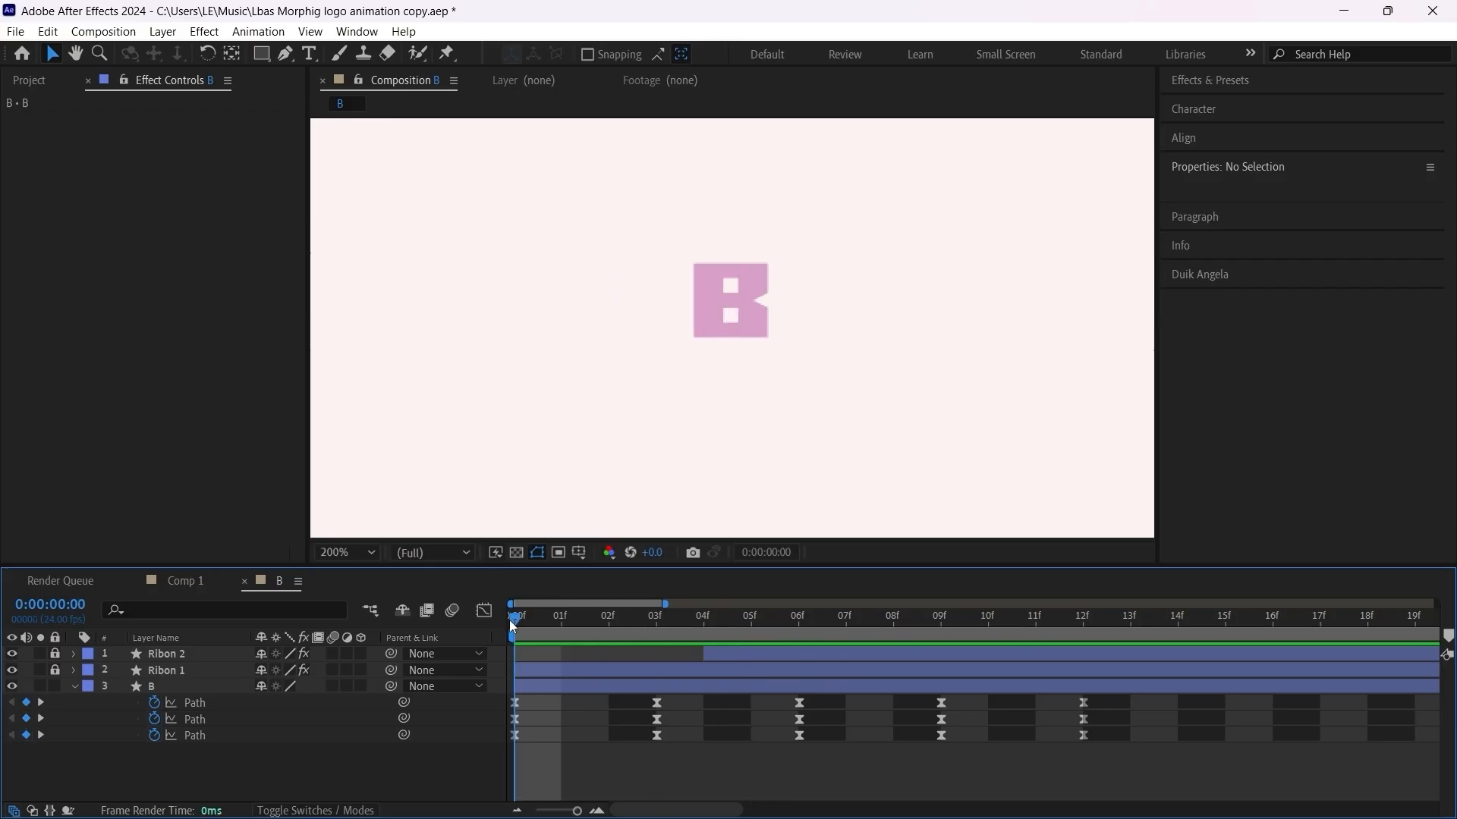
Step: Shift layer B four frames later to start at frame 4, and trim its in point to frame 7
click(565, 693)
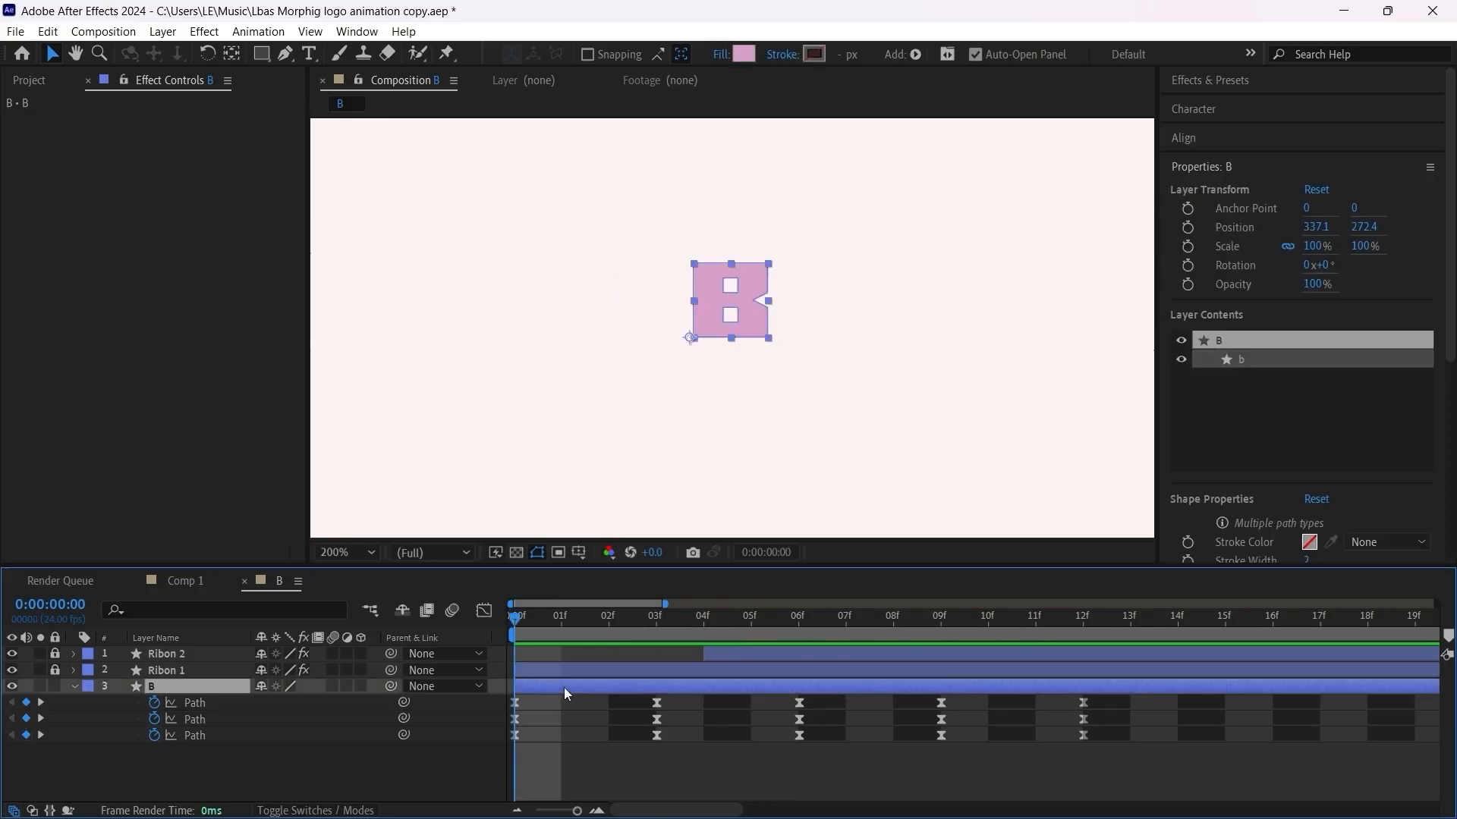
drag(545, 621, 840, 605)
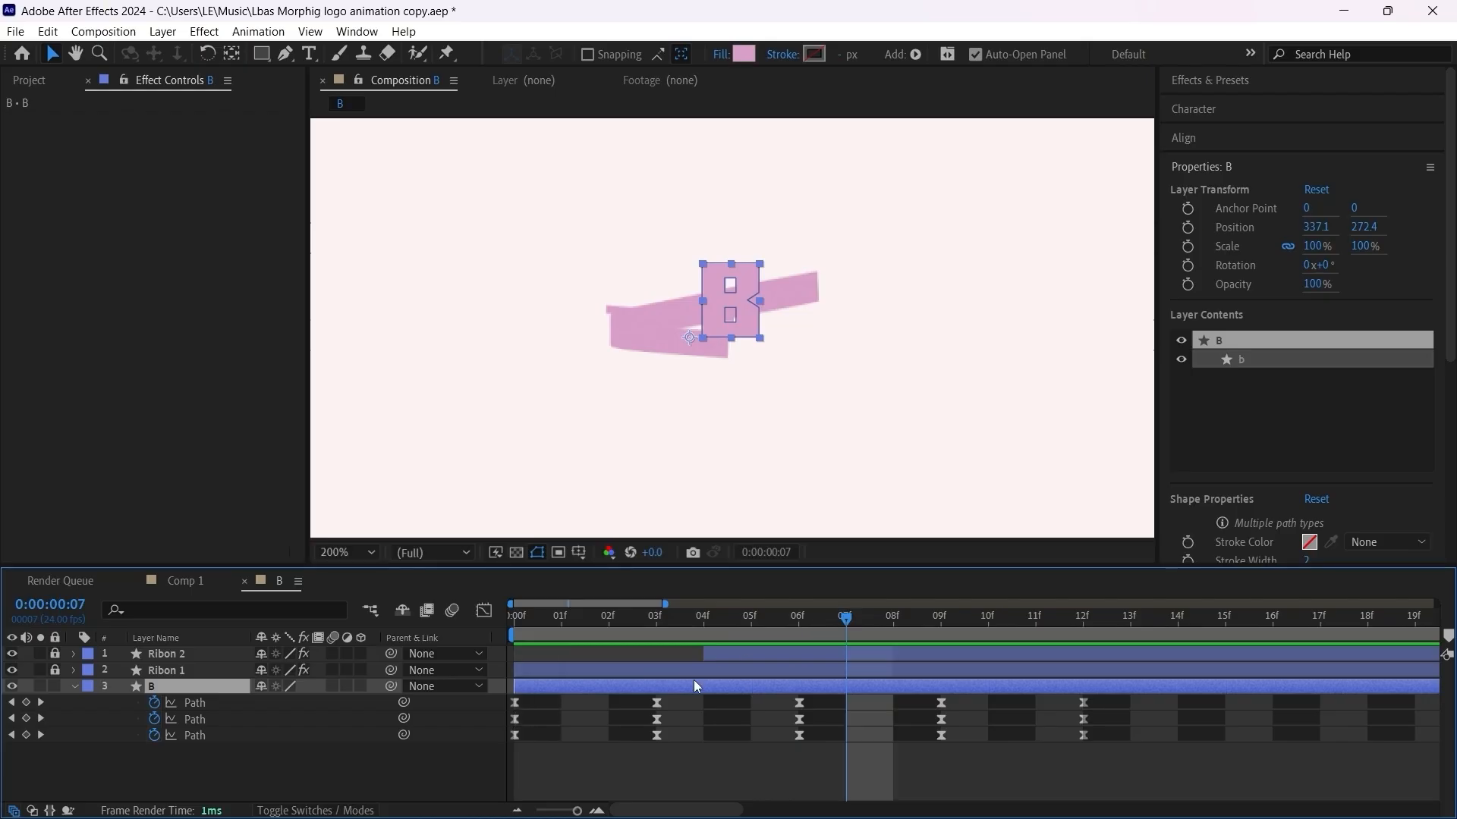
drag(692, 686, 876, 678)
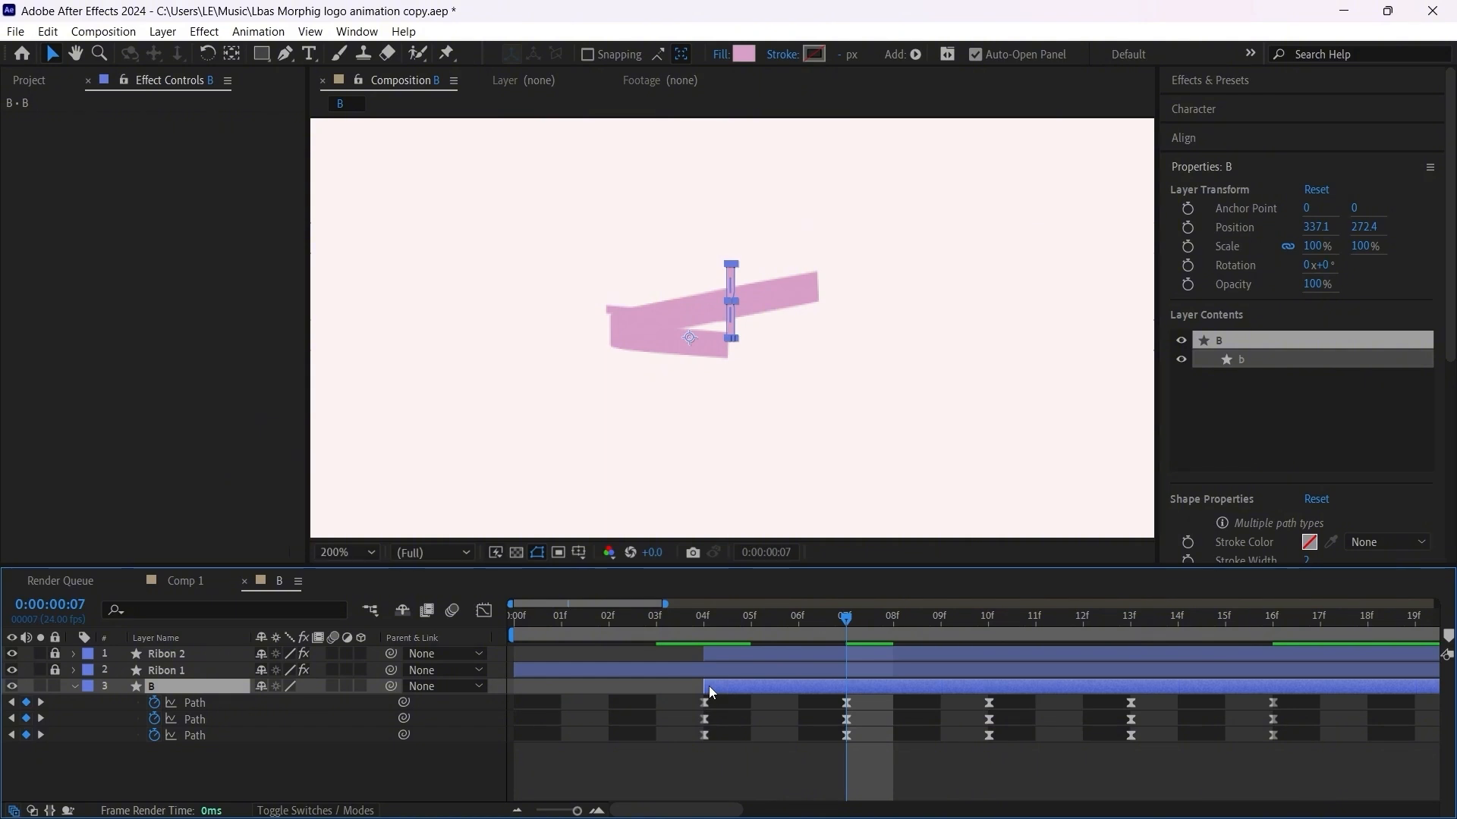
drag(709, 686, 827, 689)
Step: Preview the retimed ribbon and B animation repeatedly from the first frame to check the timing
drag(718, 620, 464, 622)
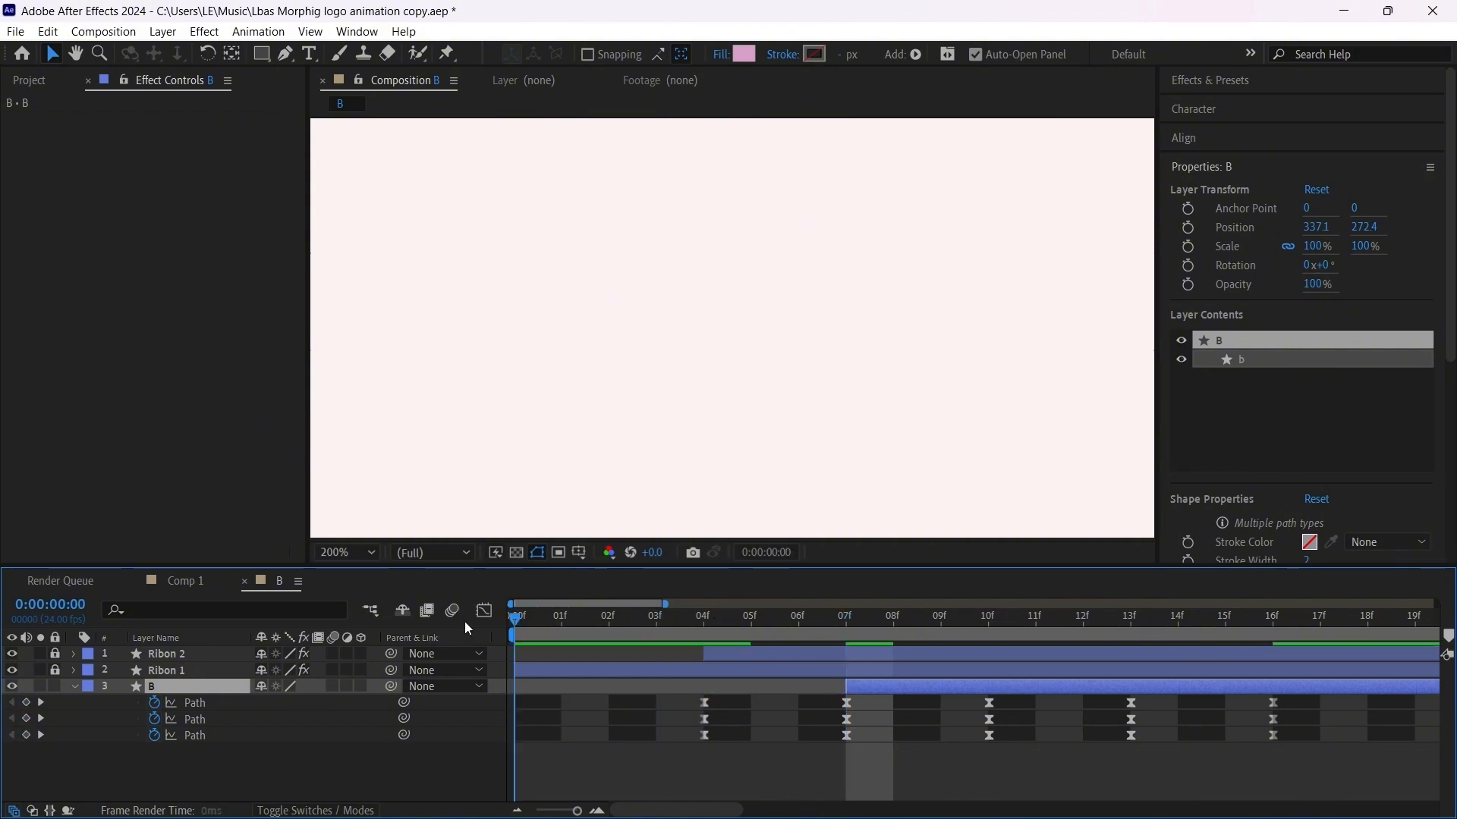
scroll(729, 284, down, 2)
key(space)
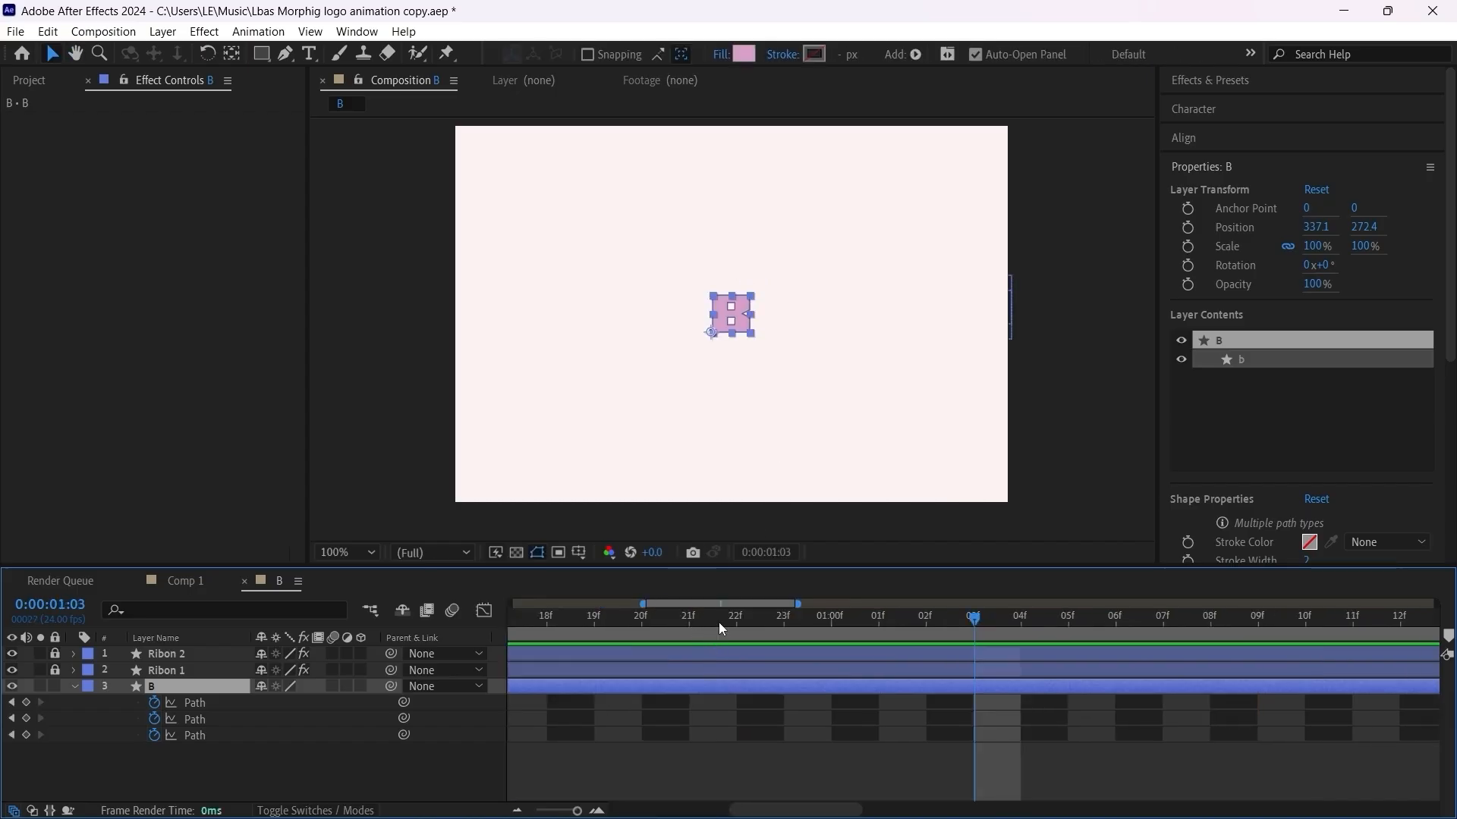
key(space)
scroll(736, 414, up, 2)
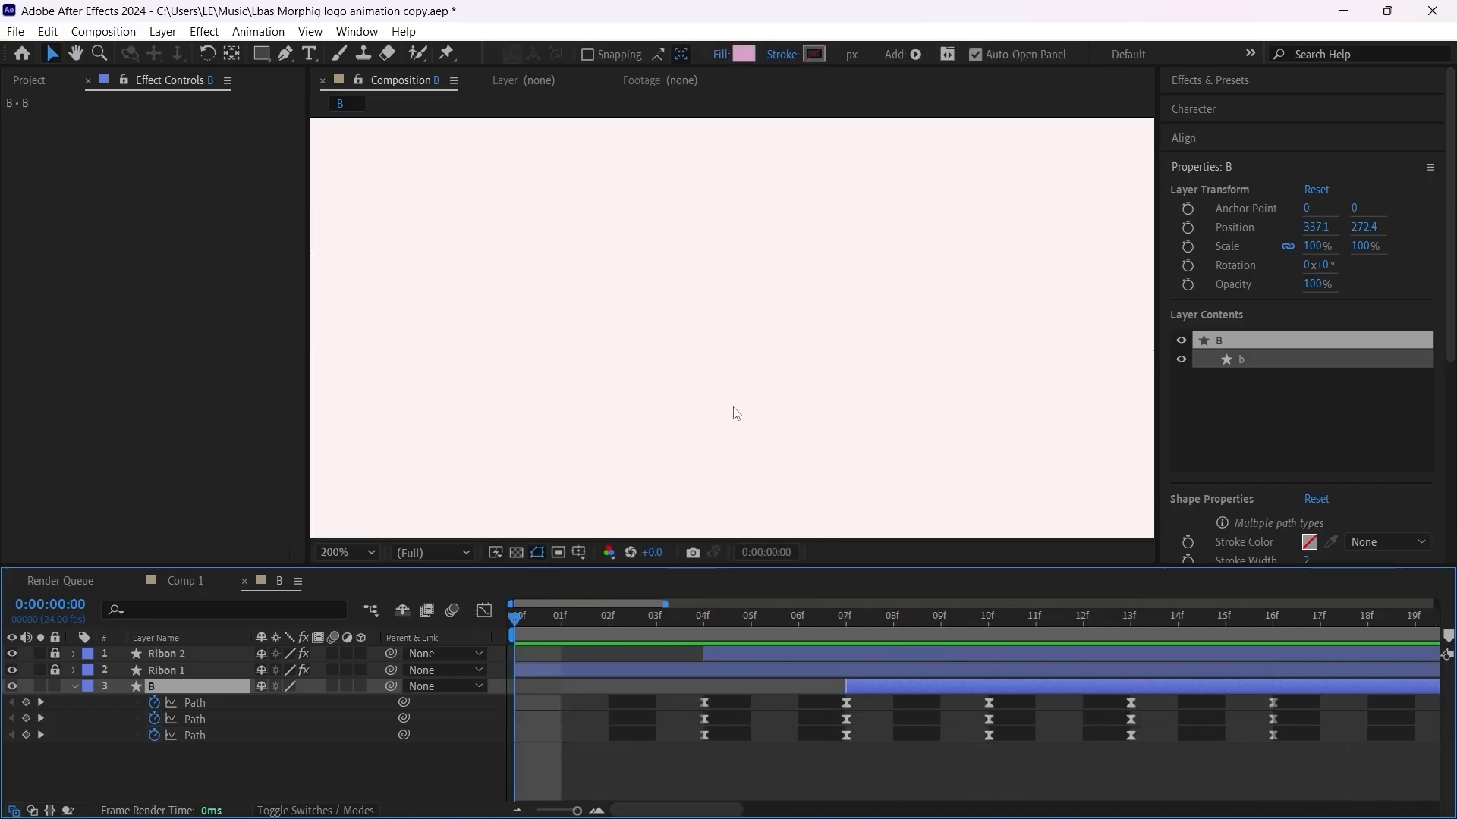
key(space)
key(space)
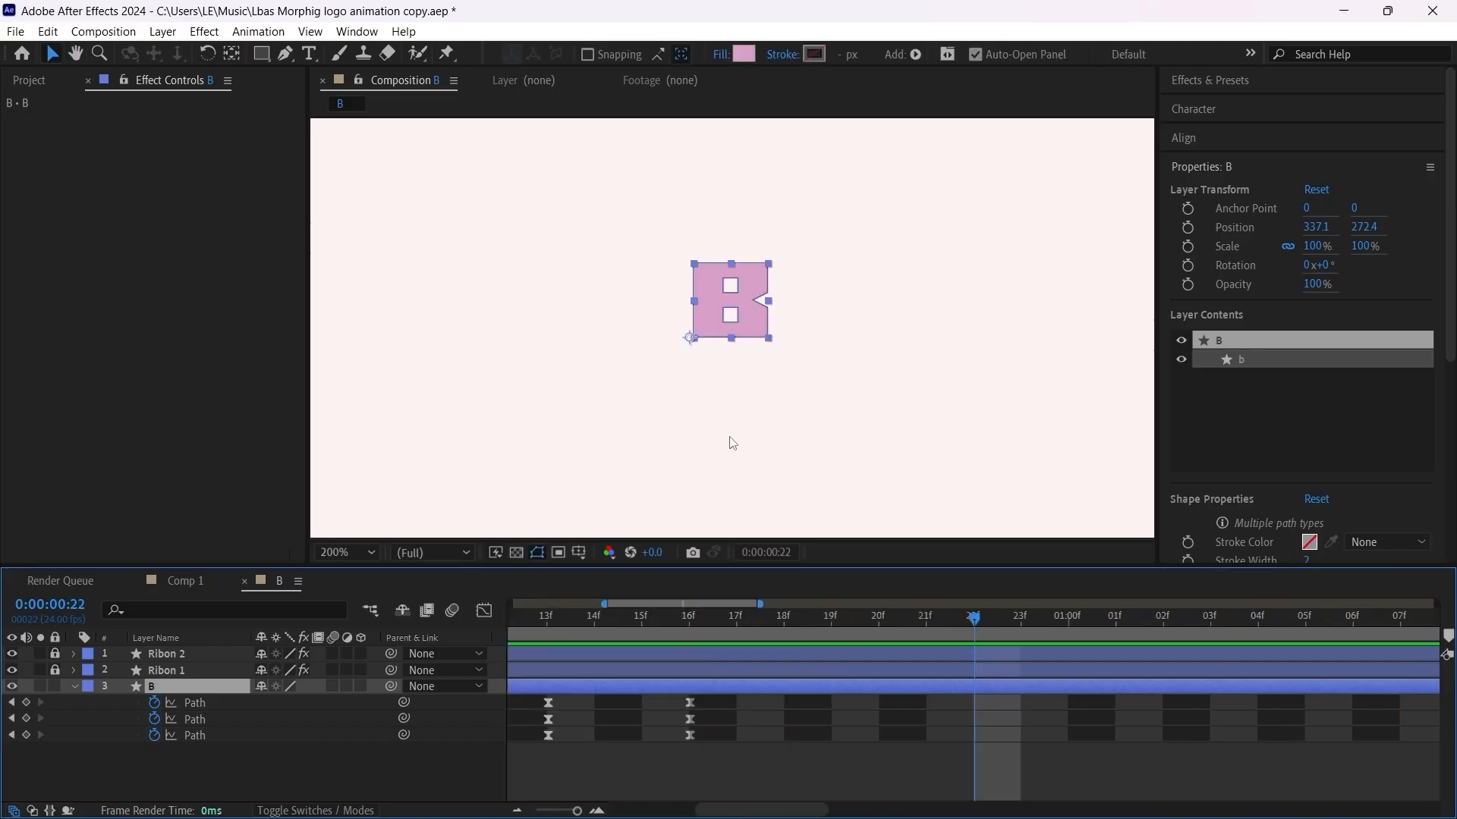
scroll(721, 423, down, 2)
scroll(721, 423, up, 1)
key(space)
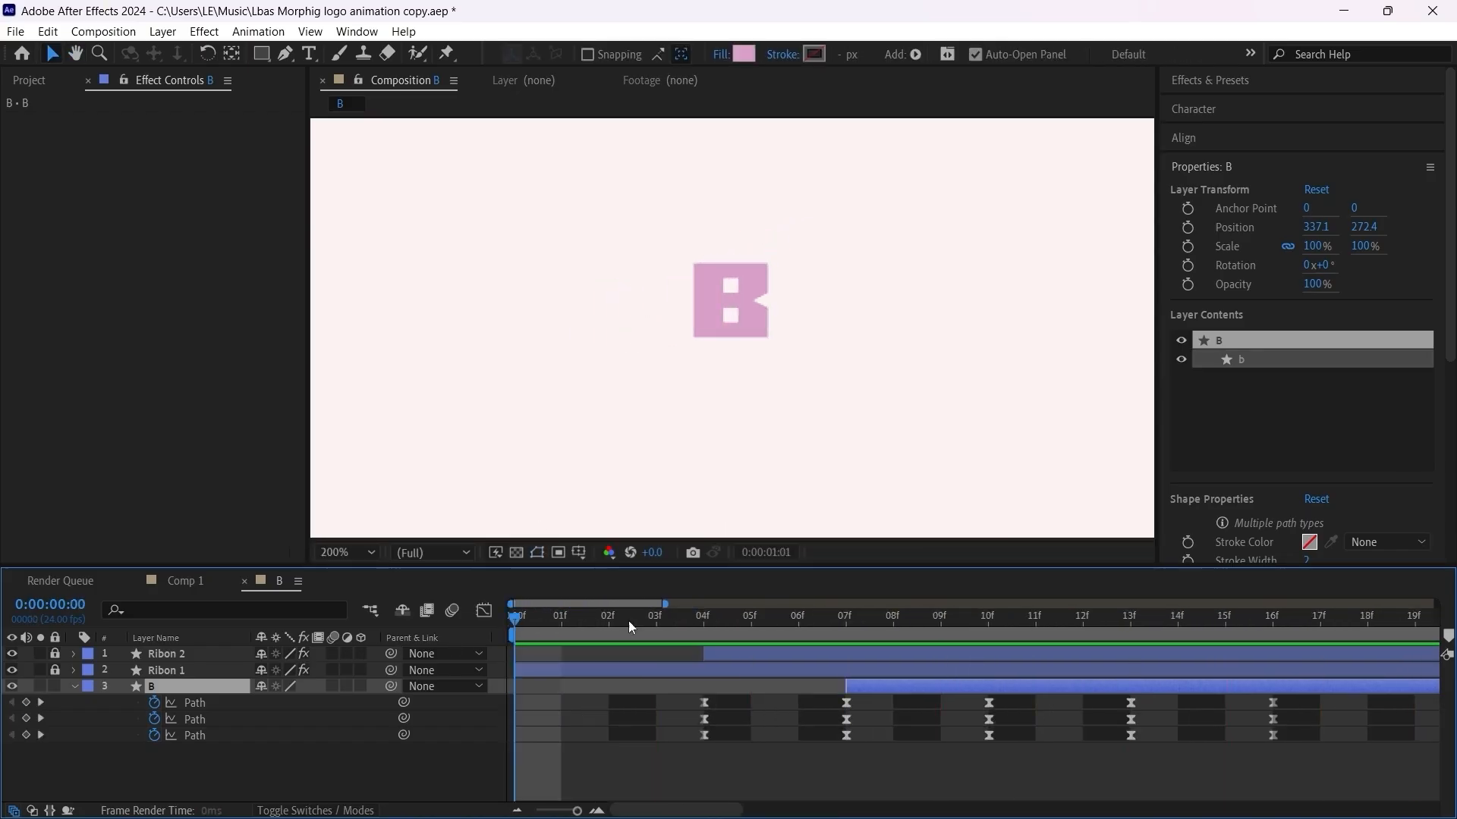
key(space)
drag(607, 621, 431, 627)
drag(470, 634, 412, 645)
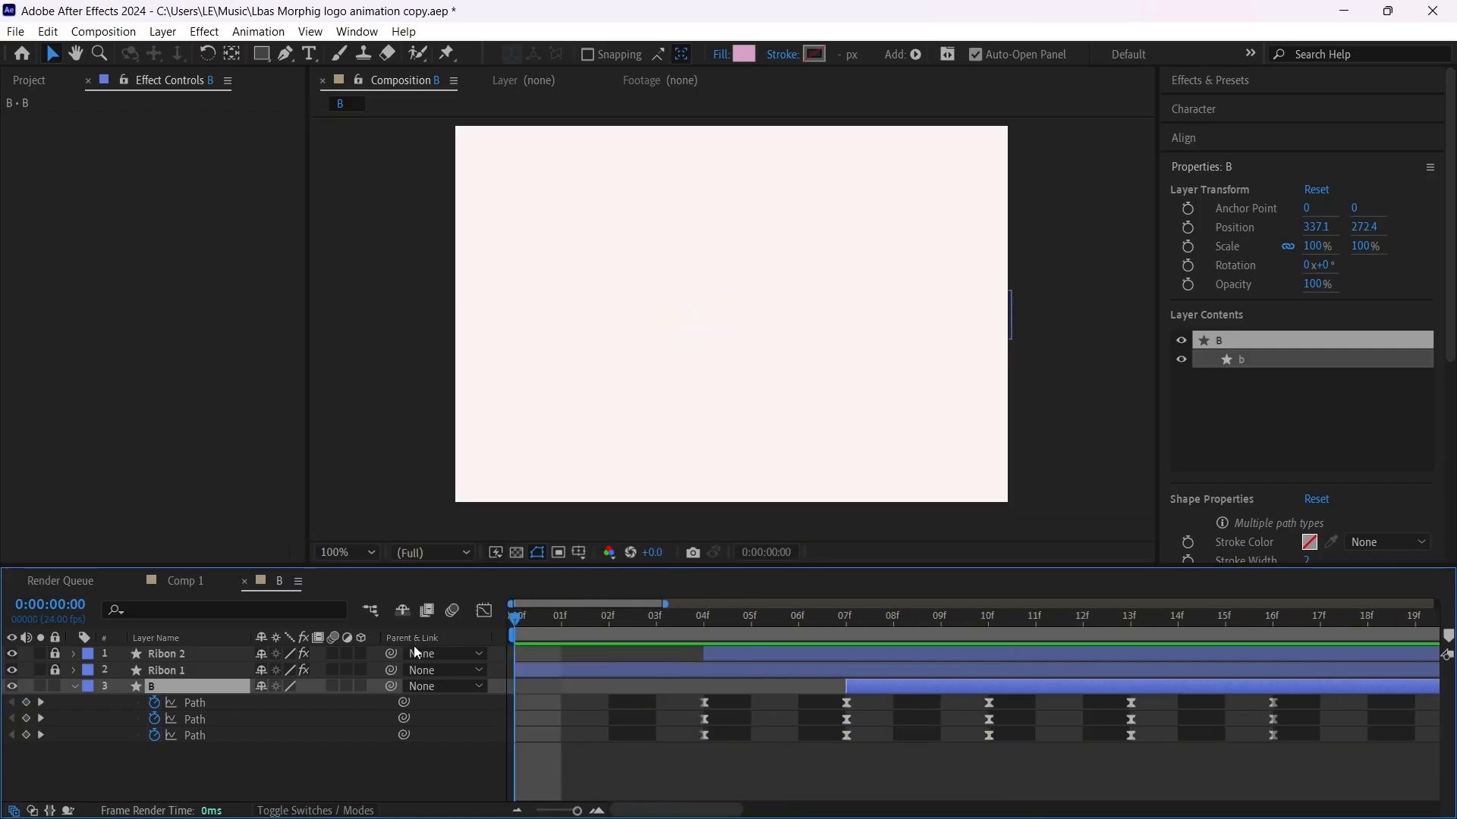
Step: Unlock the Ribon layers and pre-compose Ribon 2, Ribon 1 and B as Pre-comp 1, moving all attributes into the new composition
drag(166, 733, 194, 647)
right_click(197, 658)
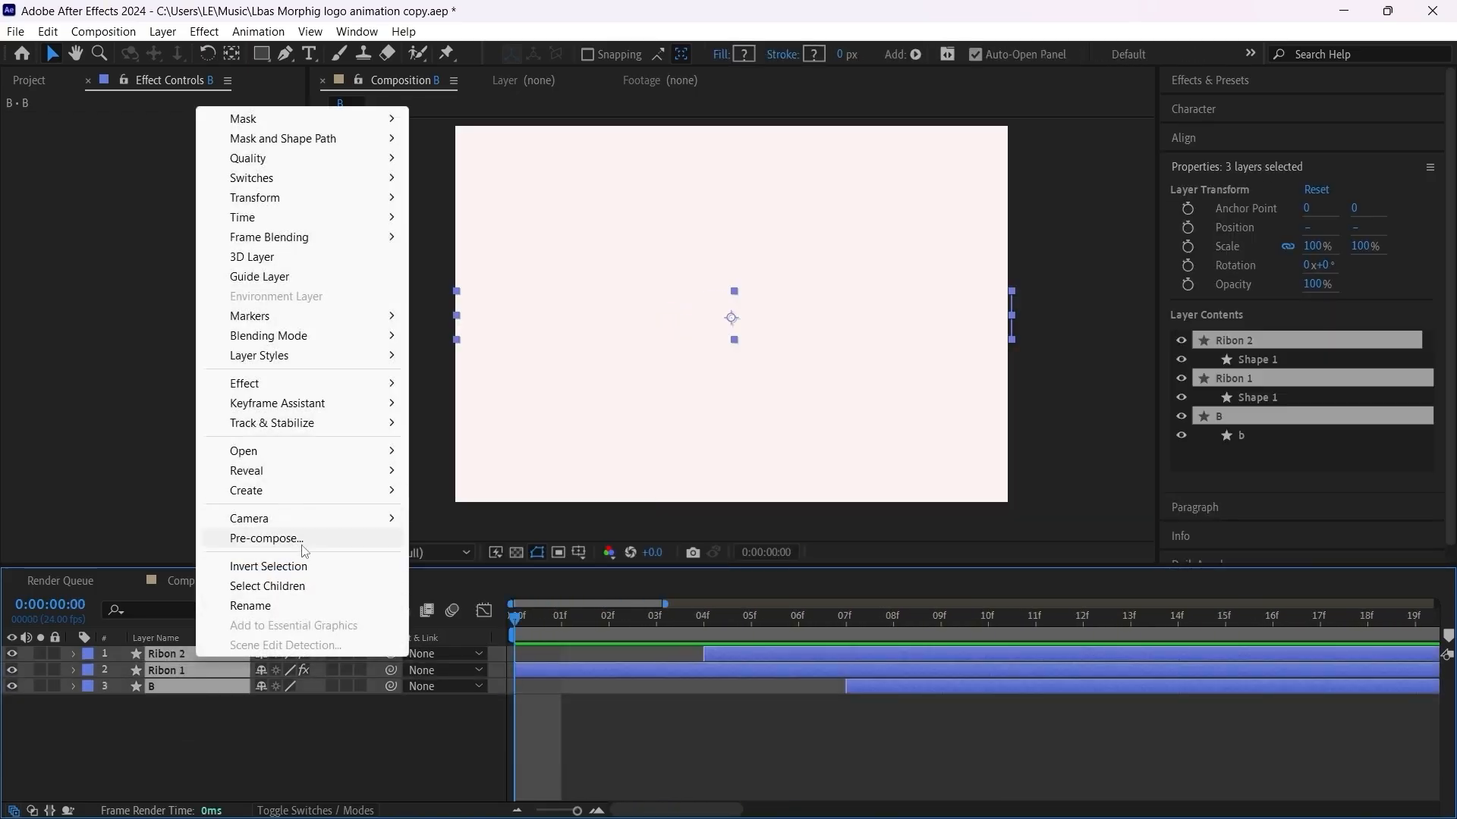
click(266, 538)
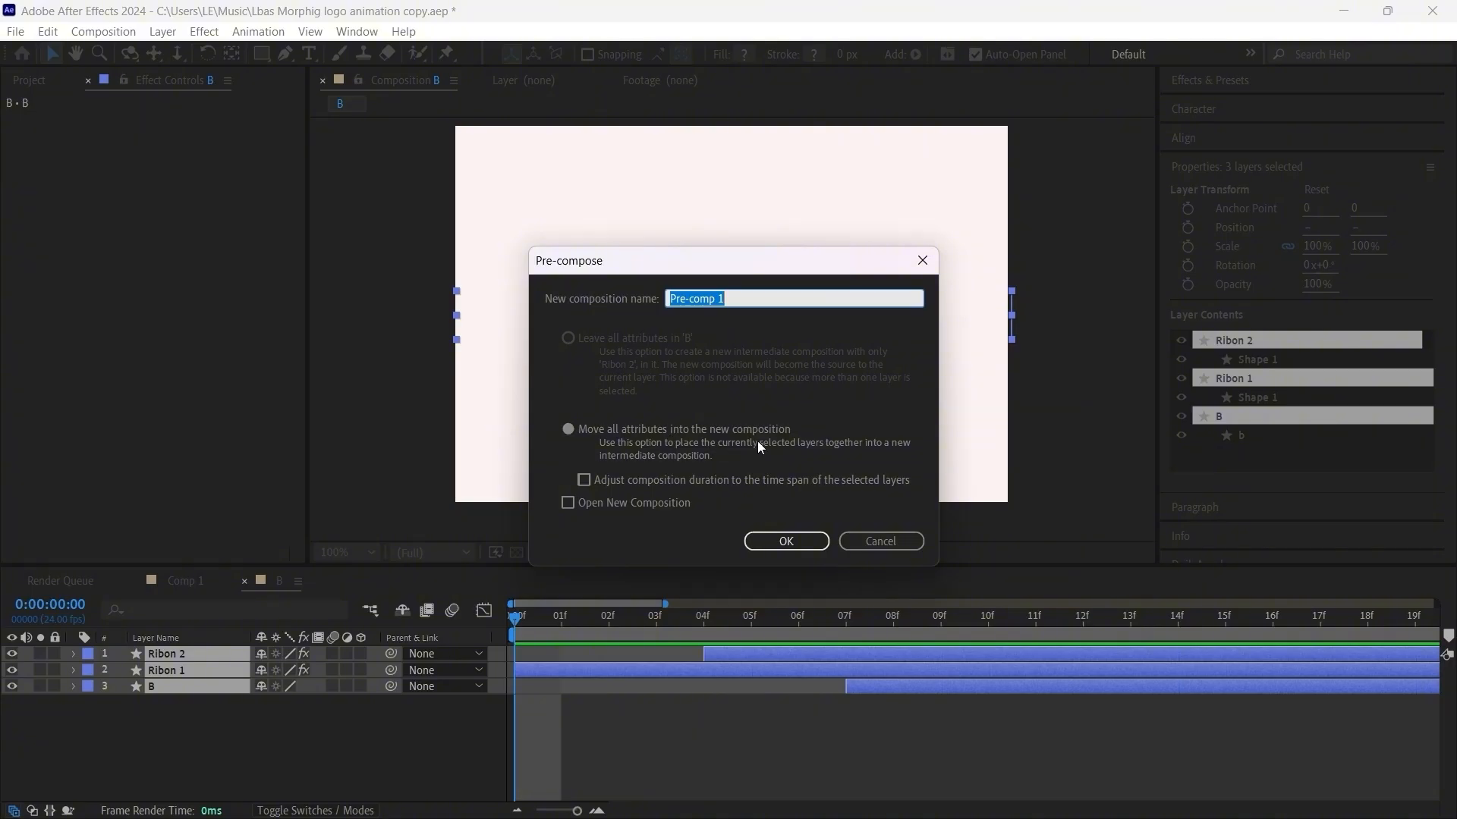
click(806, 543)
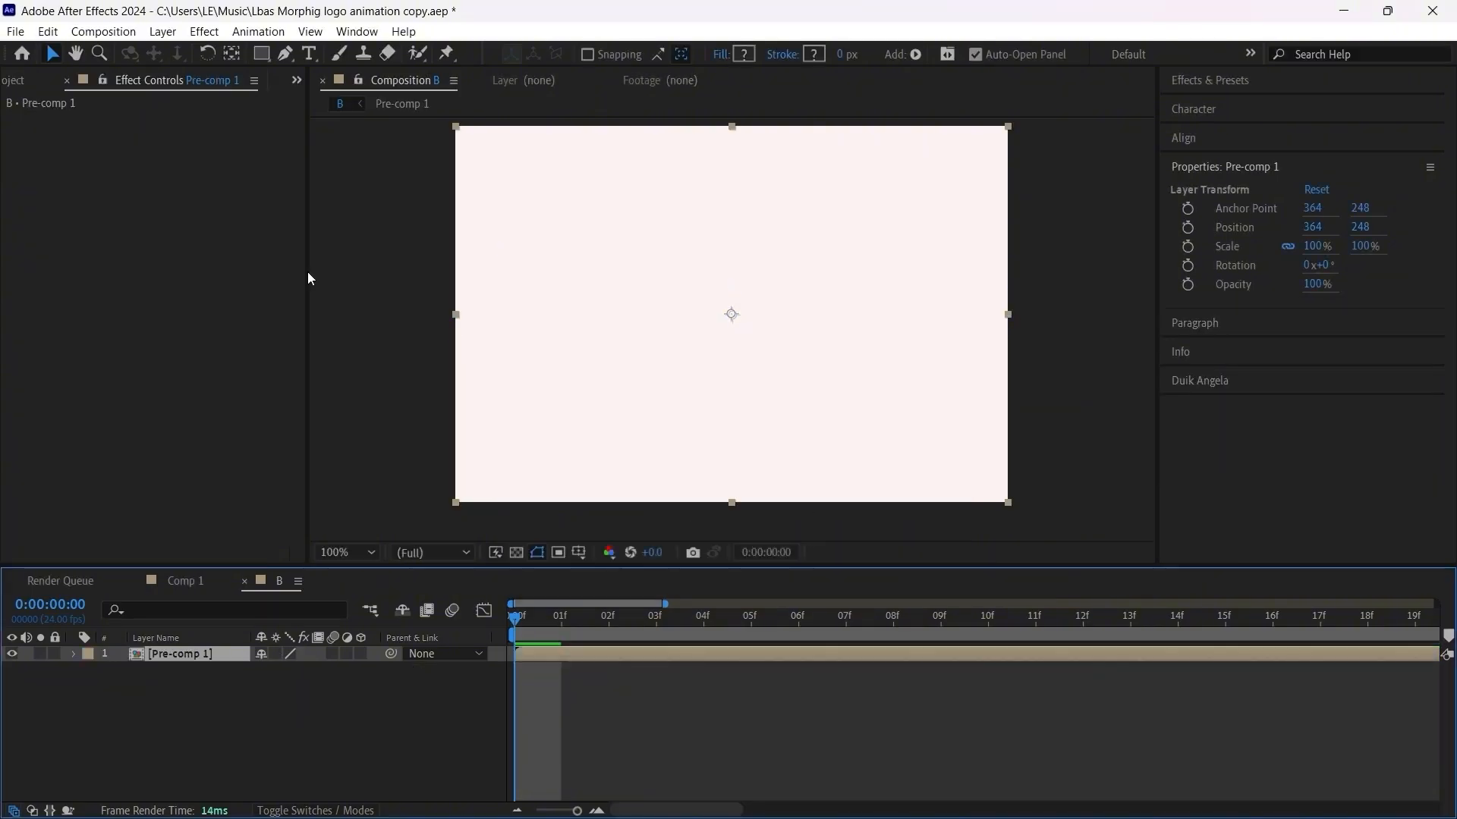
Step: Cut the Pre-comp 1 layer out of the B composition
click(296, 81)
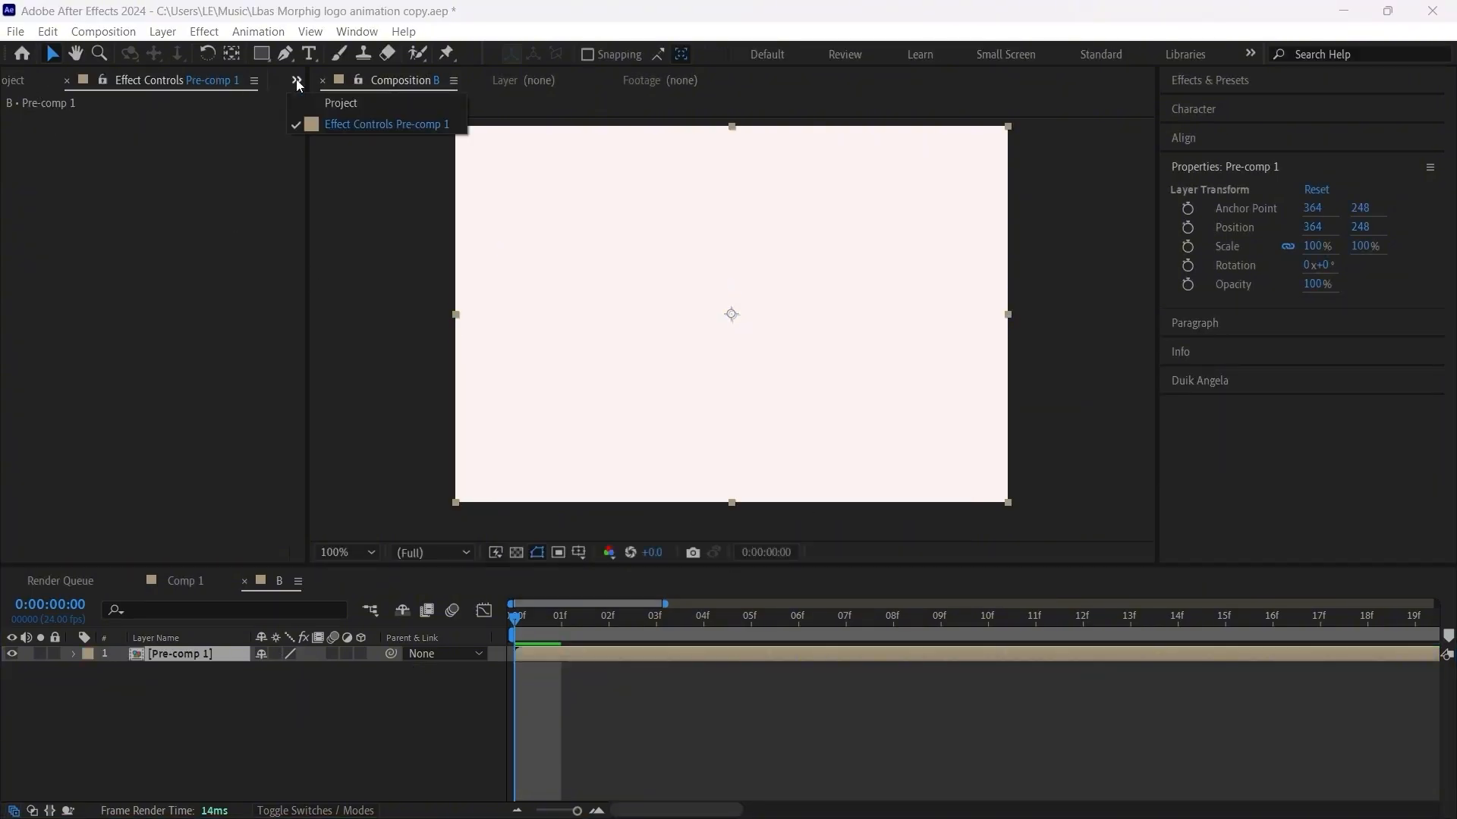
click(342, 103)
double_click(85, 291)
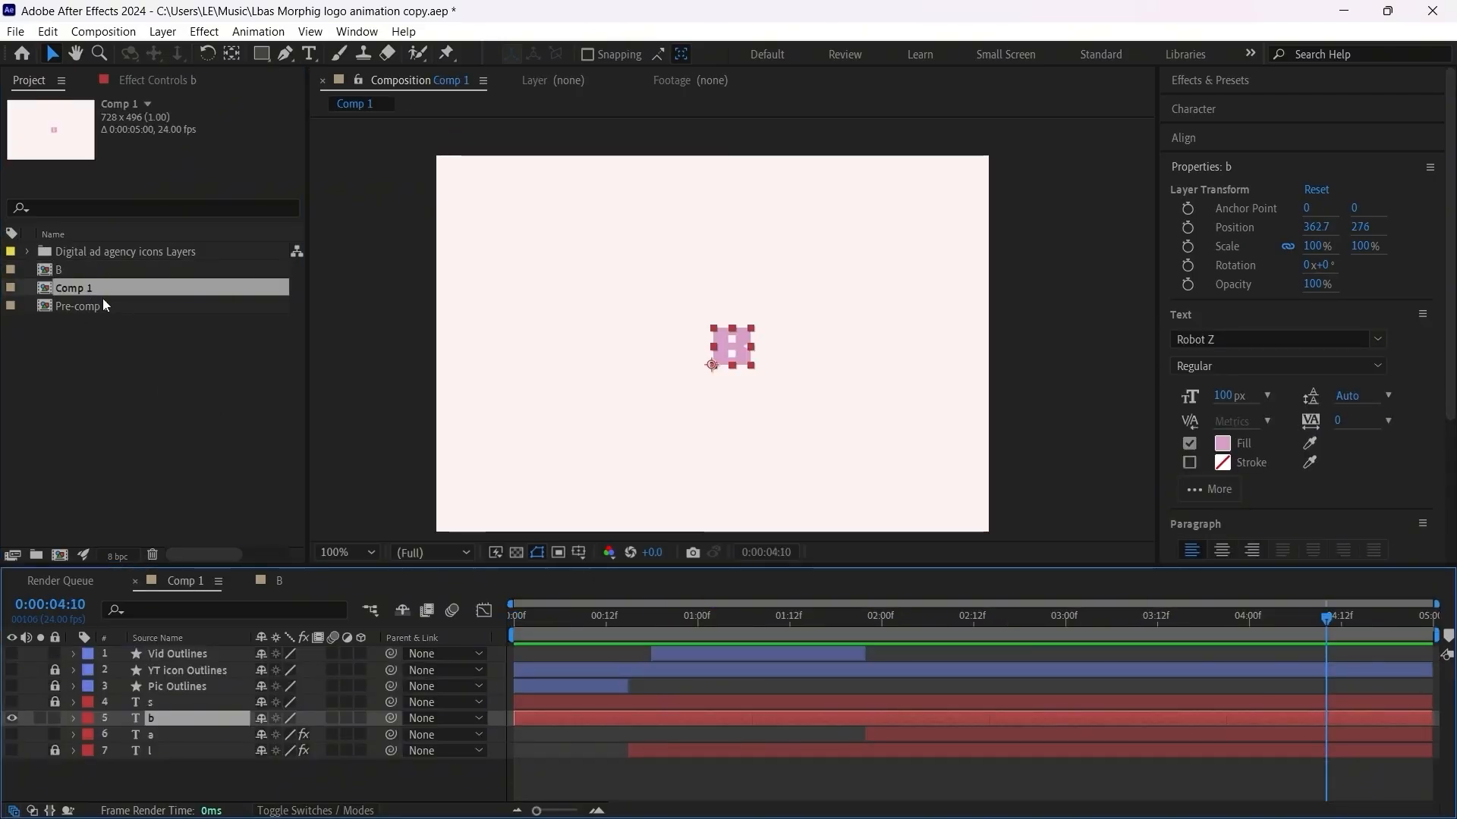
double_click(72, 270)
click(181, 716)
click(180, 656)
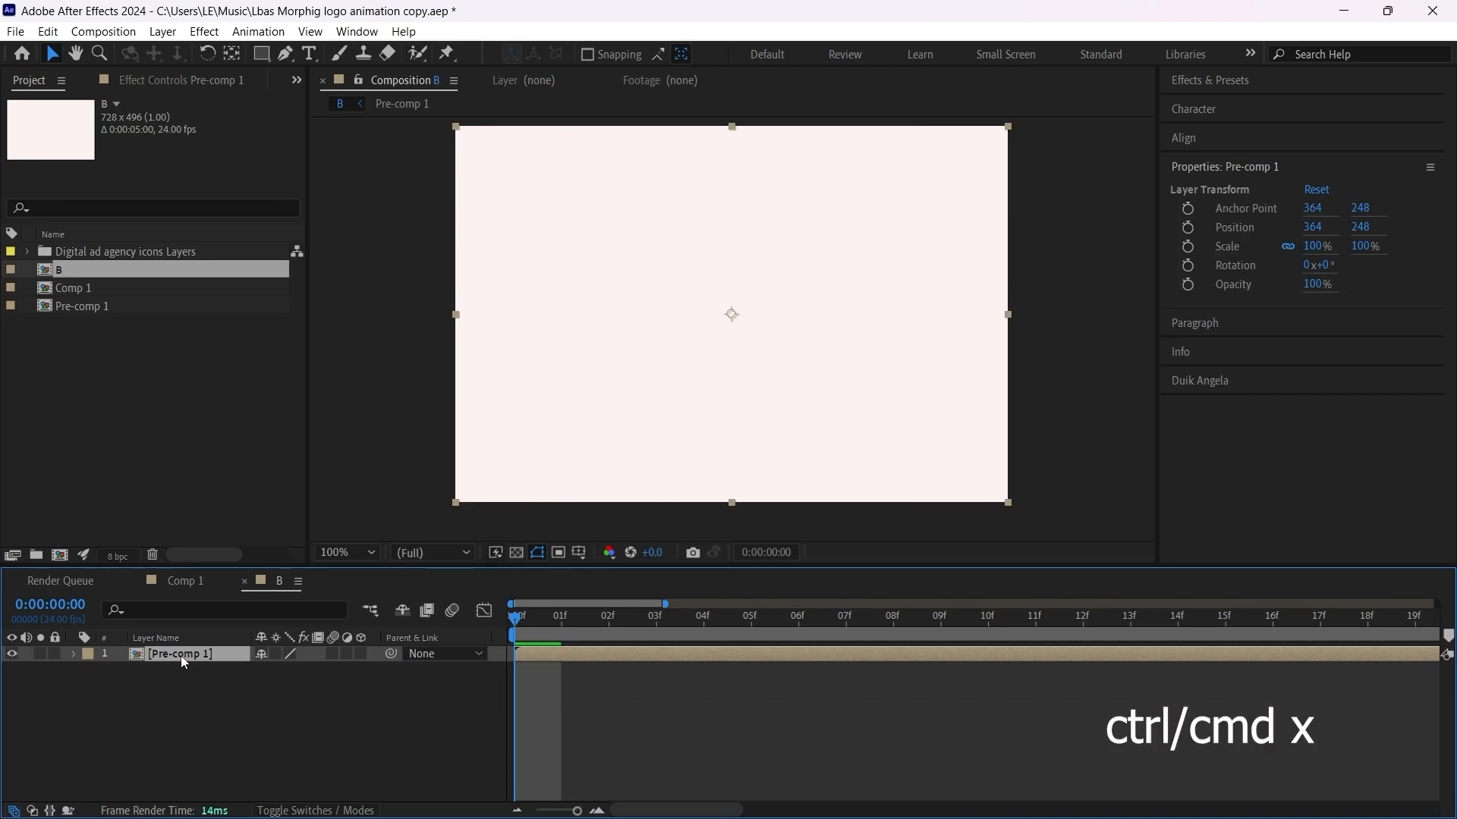
key(ctrl+x)
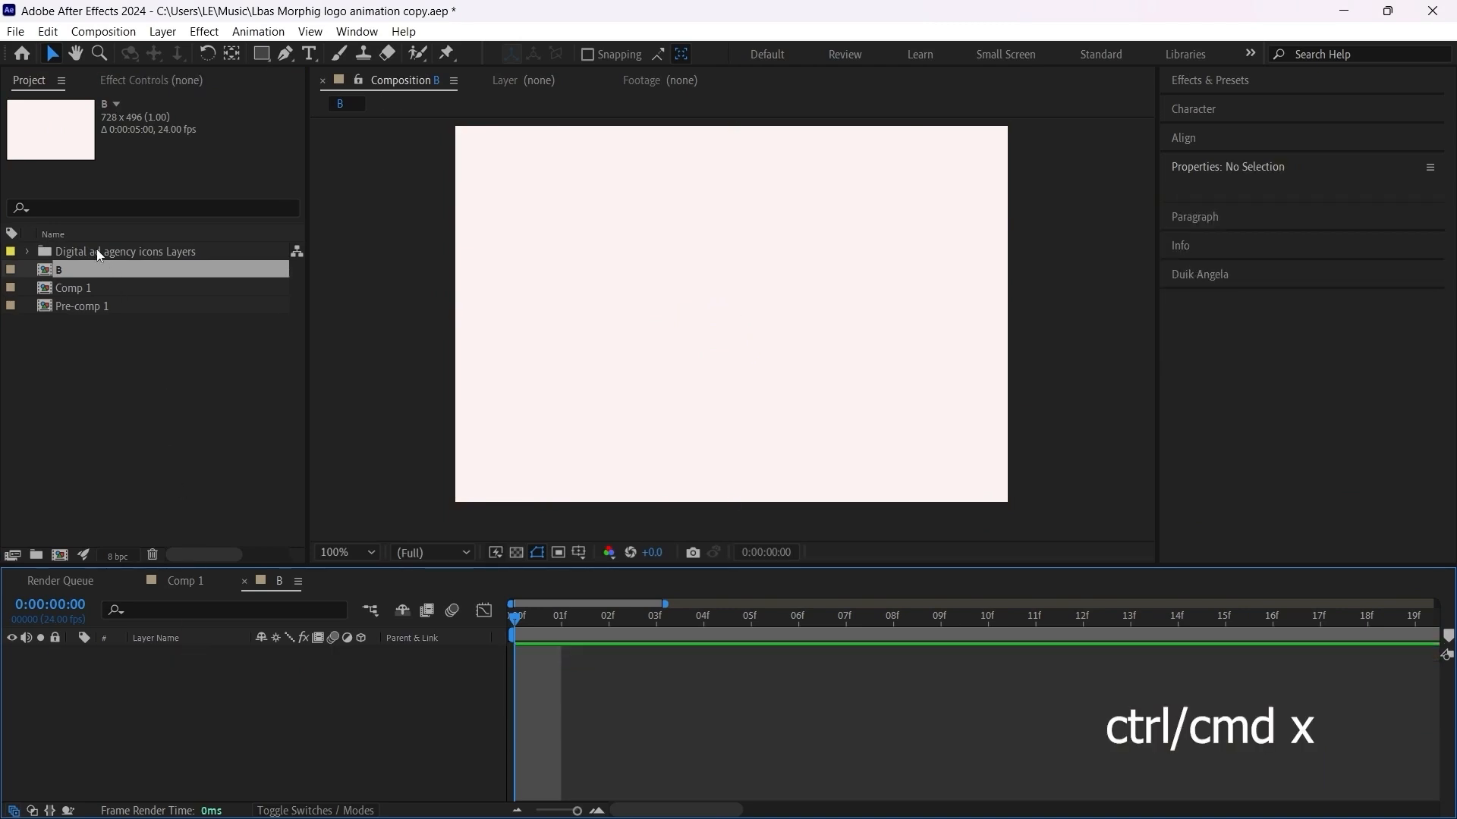
Step: Paste Pre-comp 1 into Comp 1 and align it over the letter b at position 389.5, 251
double_click(89, 286)
click(193, 785)
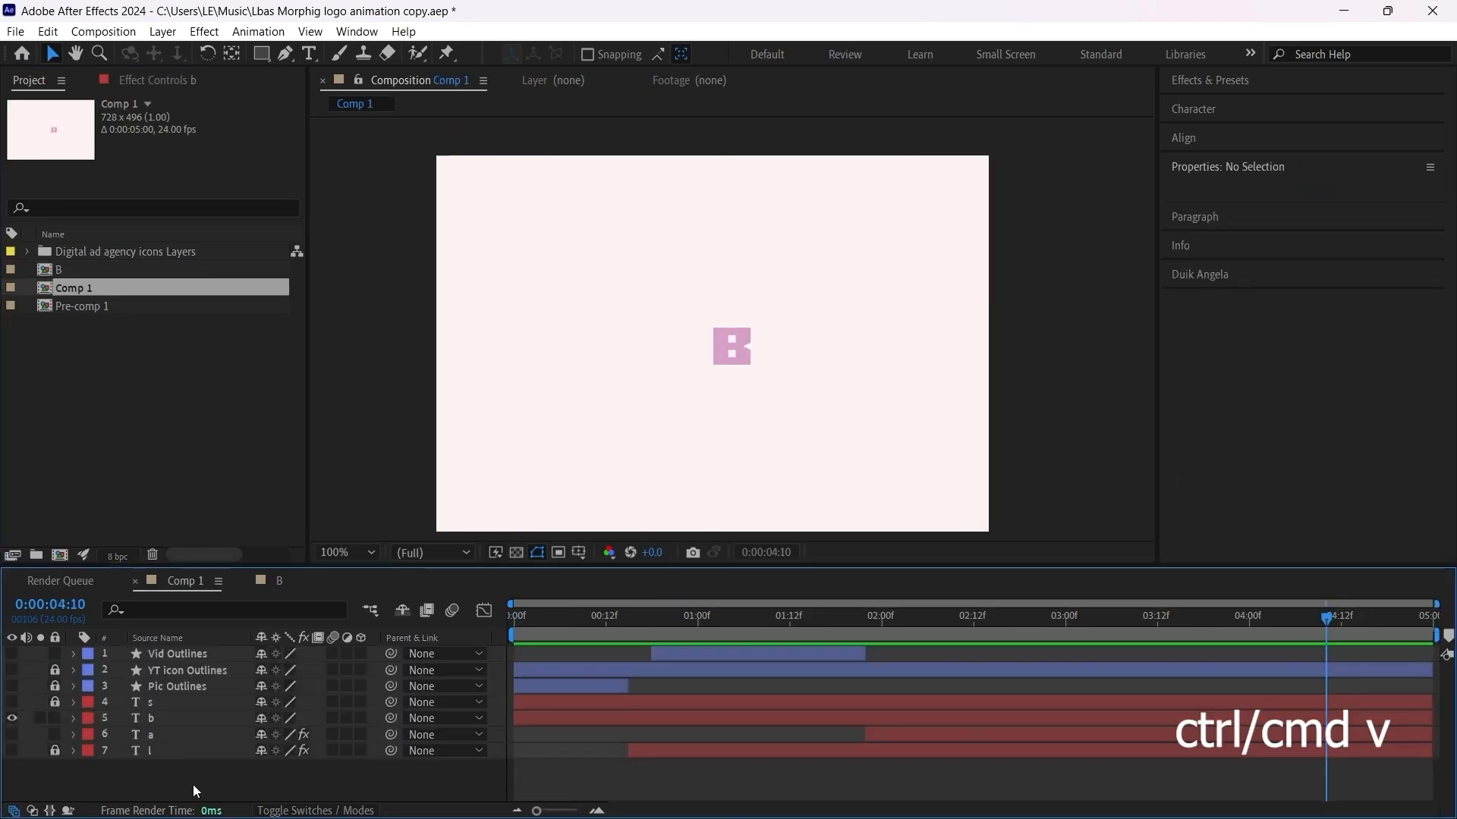
key(ctrl+v)
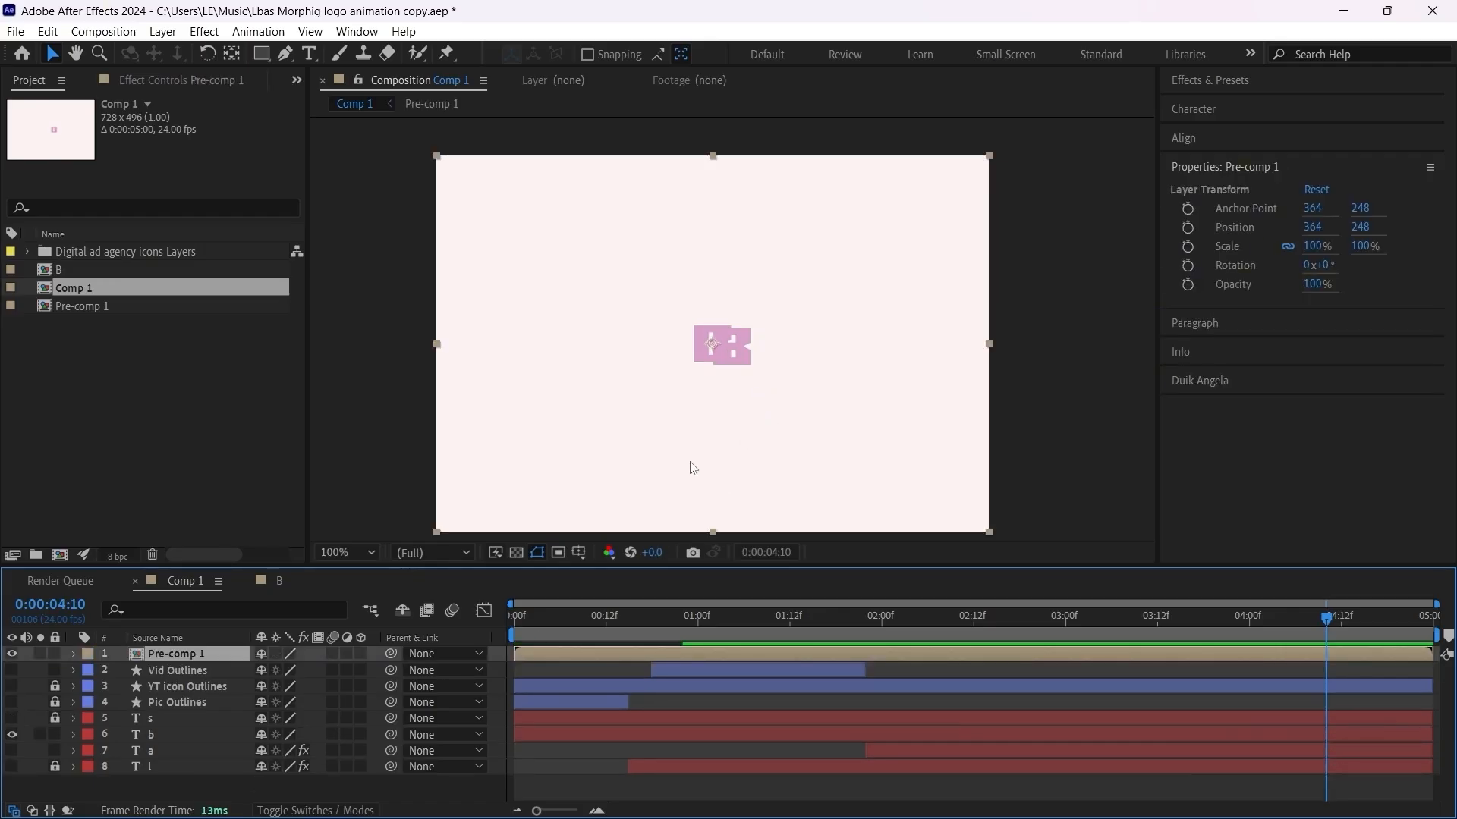
scroll(746, 389, up, 1)
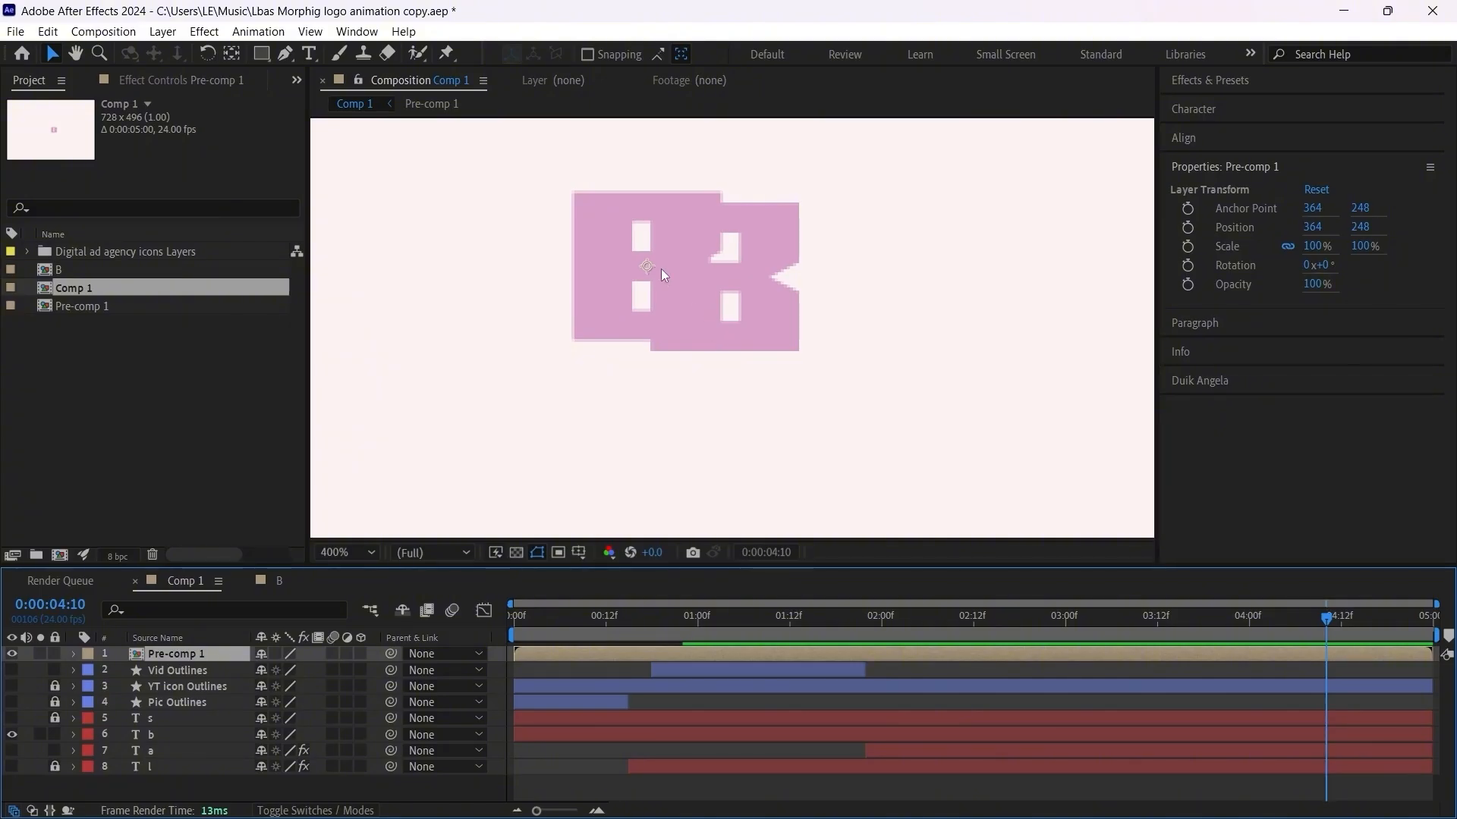
drag(645, 264, 735, 280)
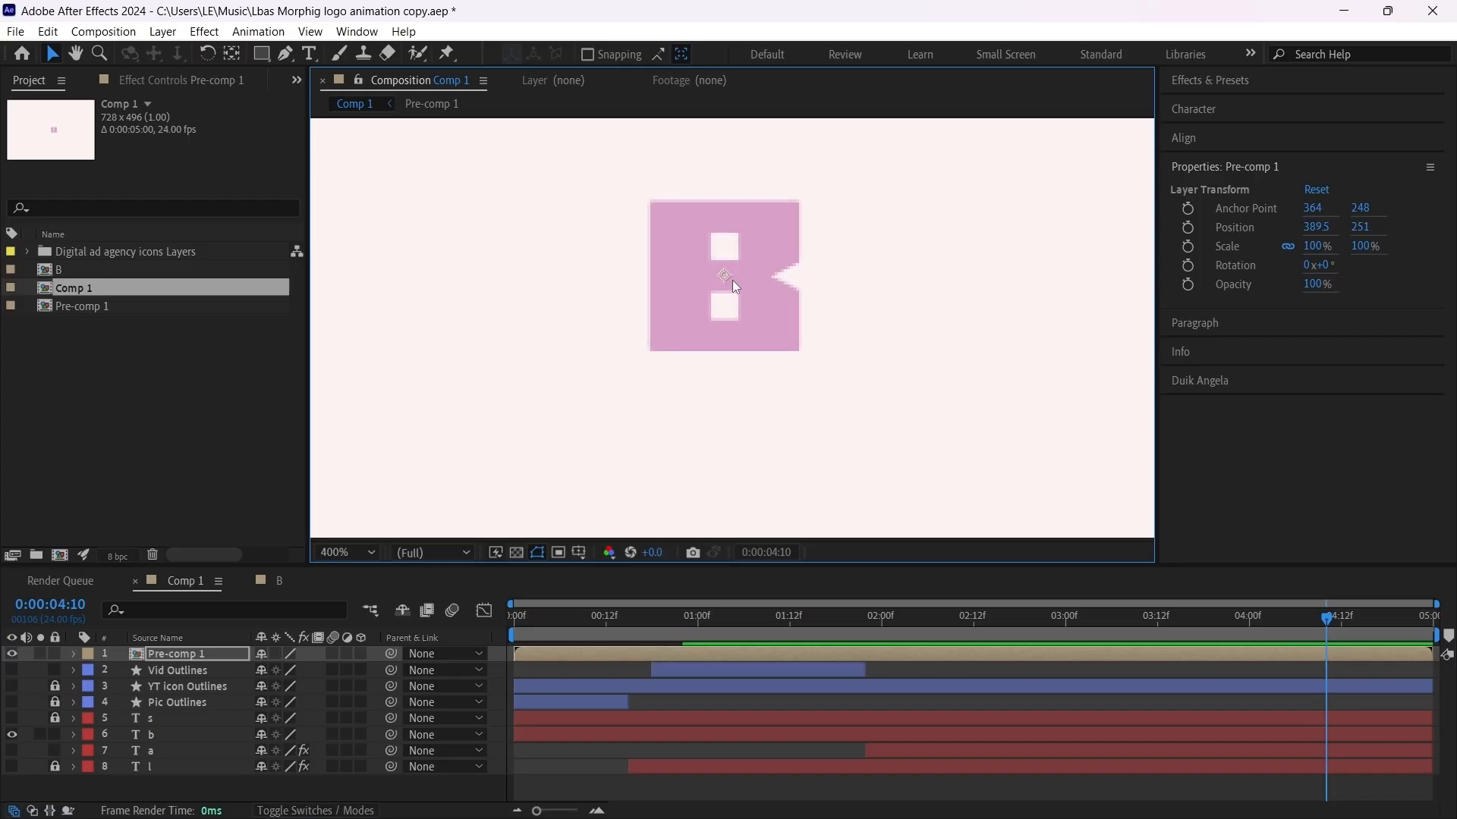
Step: Change the fill colour of the b text layer to dark purple 712E5F
click(162, 735)
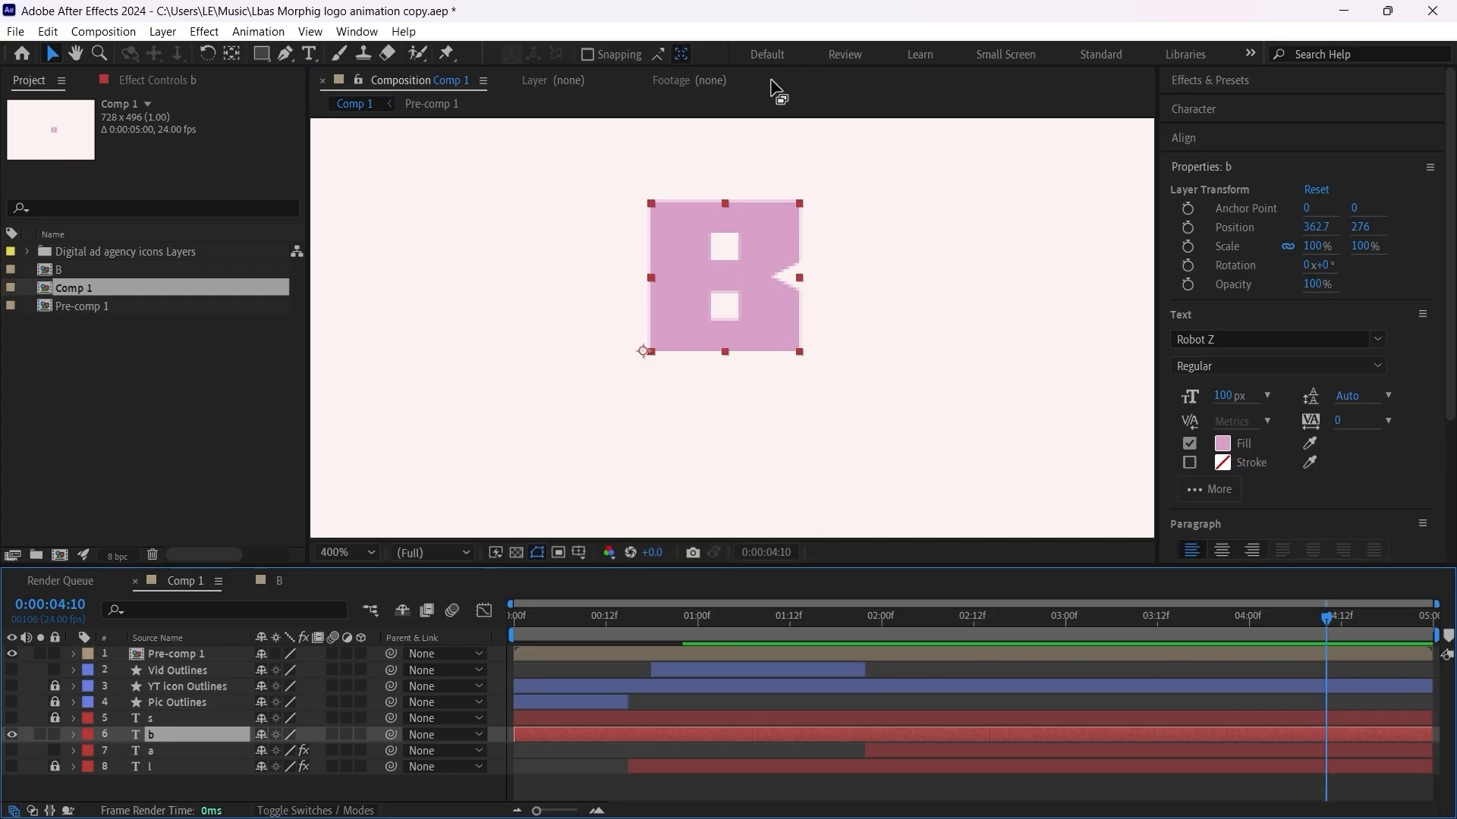
click(1223, 444)
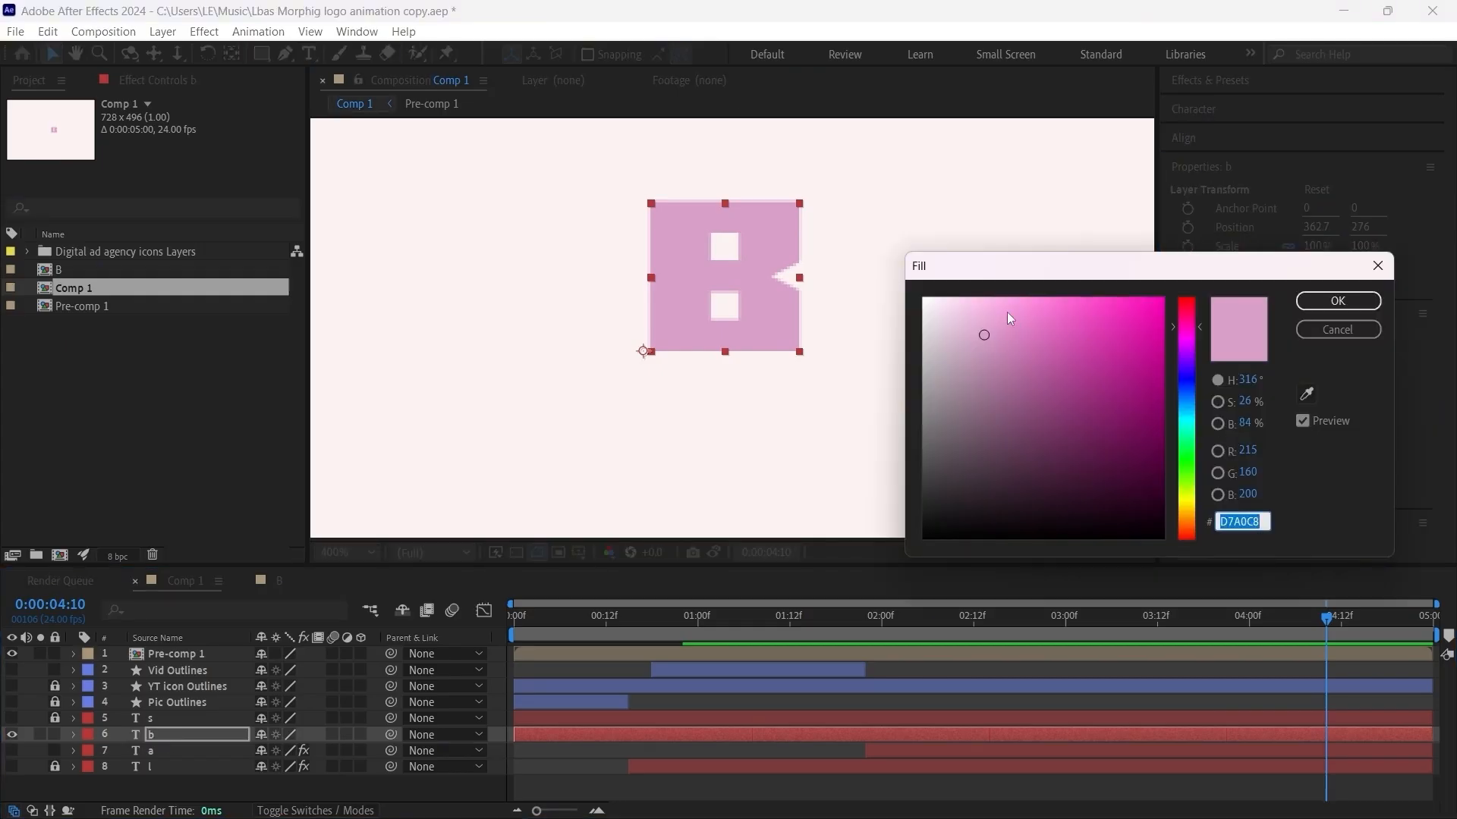
click(1017, 369)
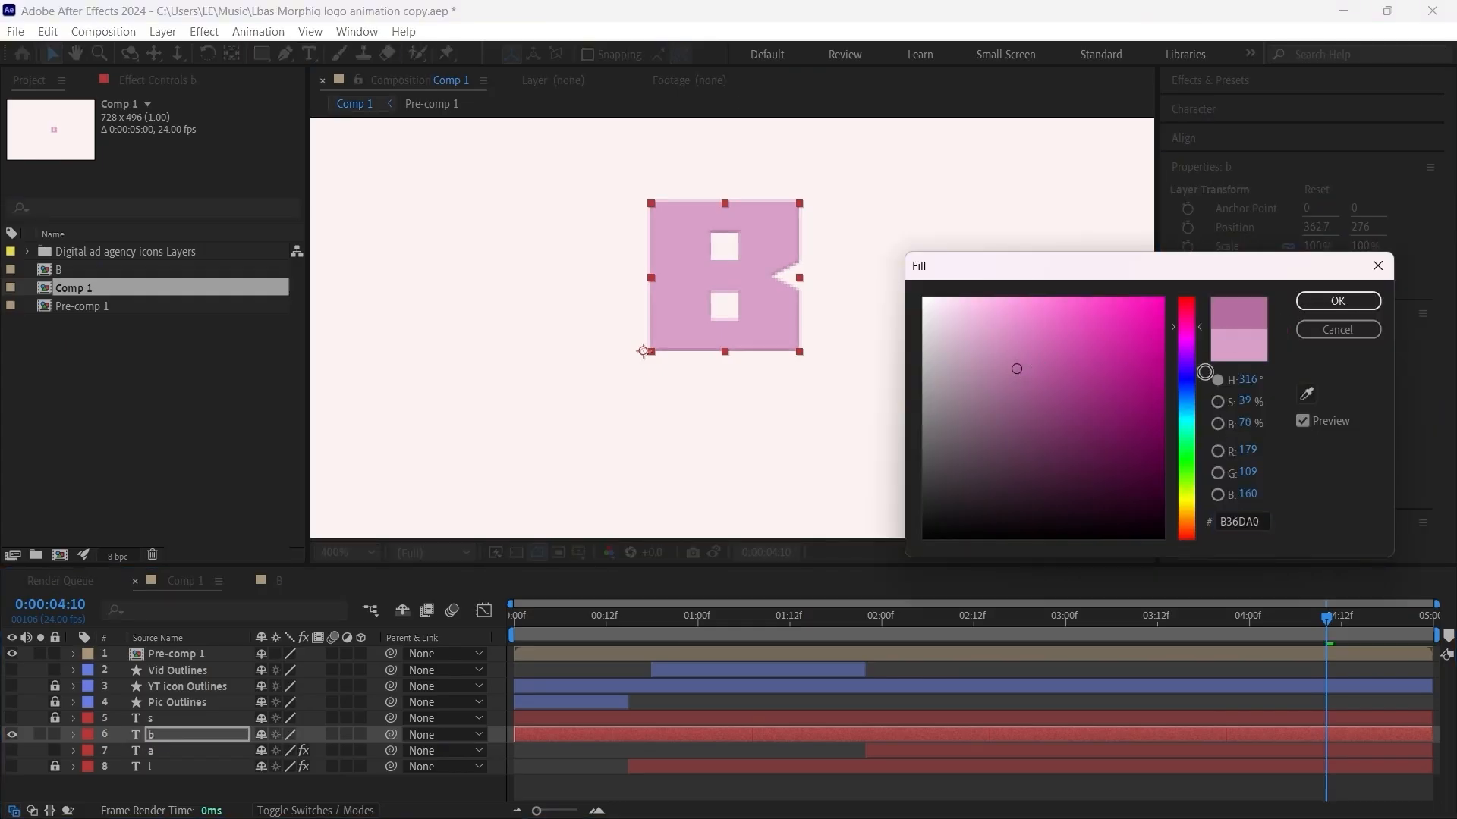
click(1065, 429)
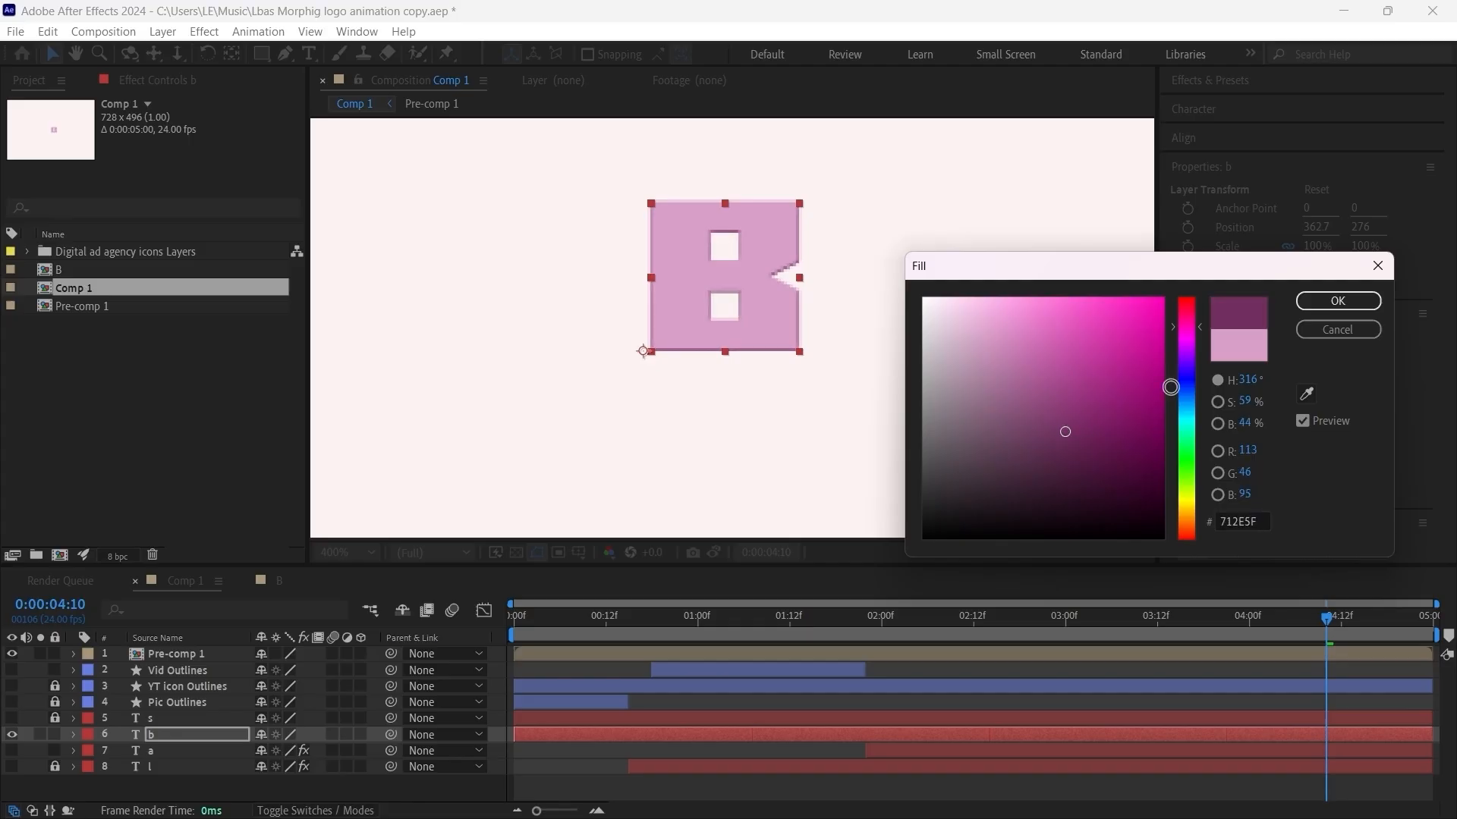
click(1338, 301)
Step: Nudge Pre-comp 1 to position 389.5, 251.8 so it covers the letter b, and hide the b layer
click(656, 655)
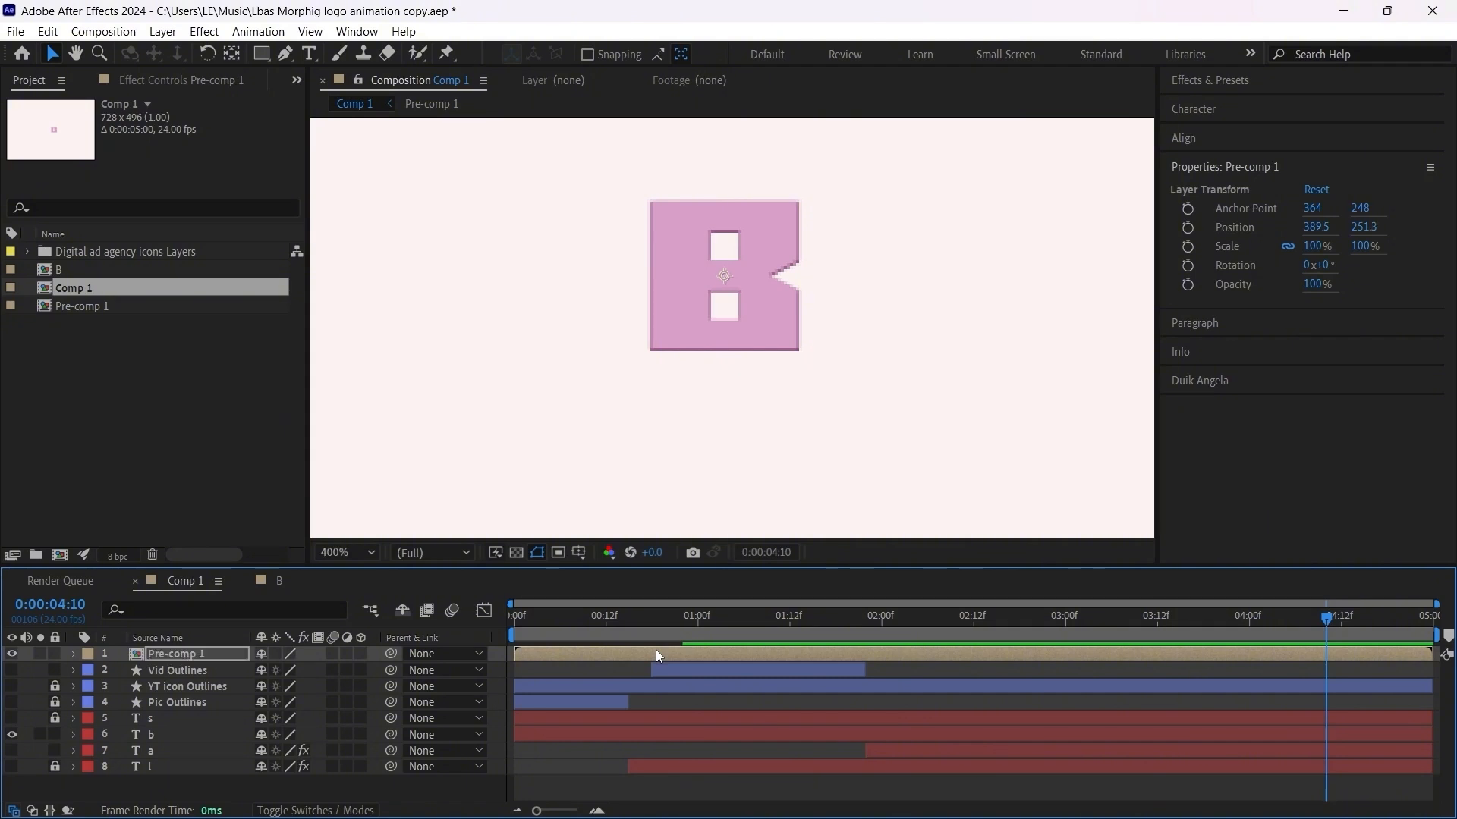
key(Down)
key(Down)
key(Right)
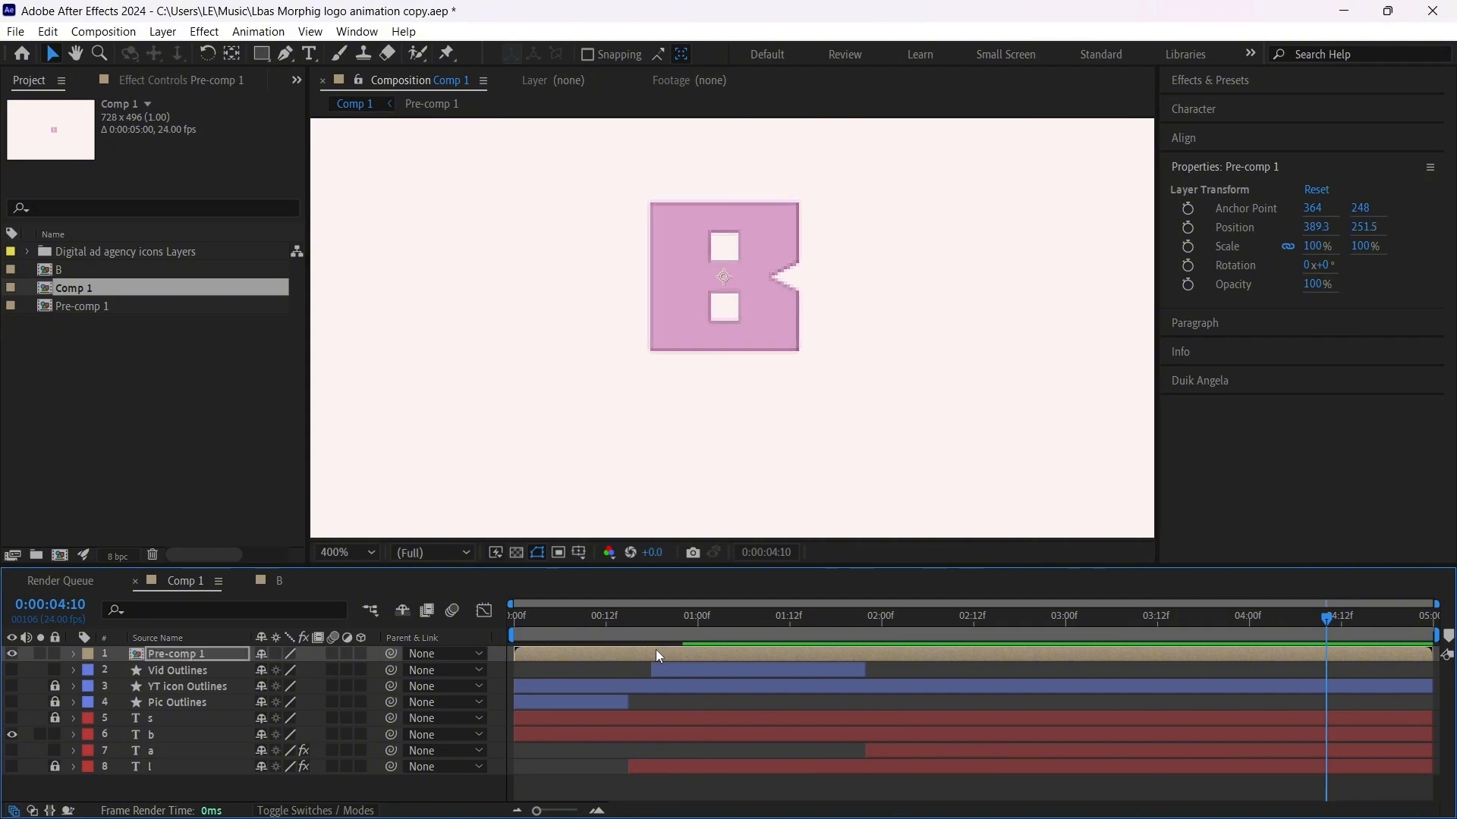
key(Down)
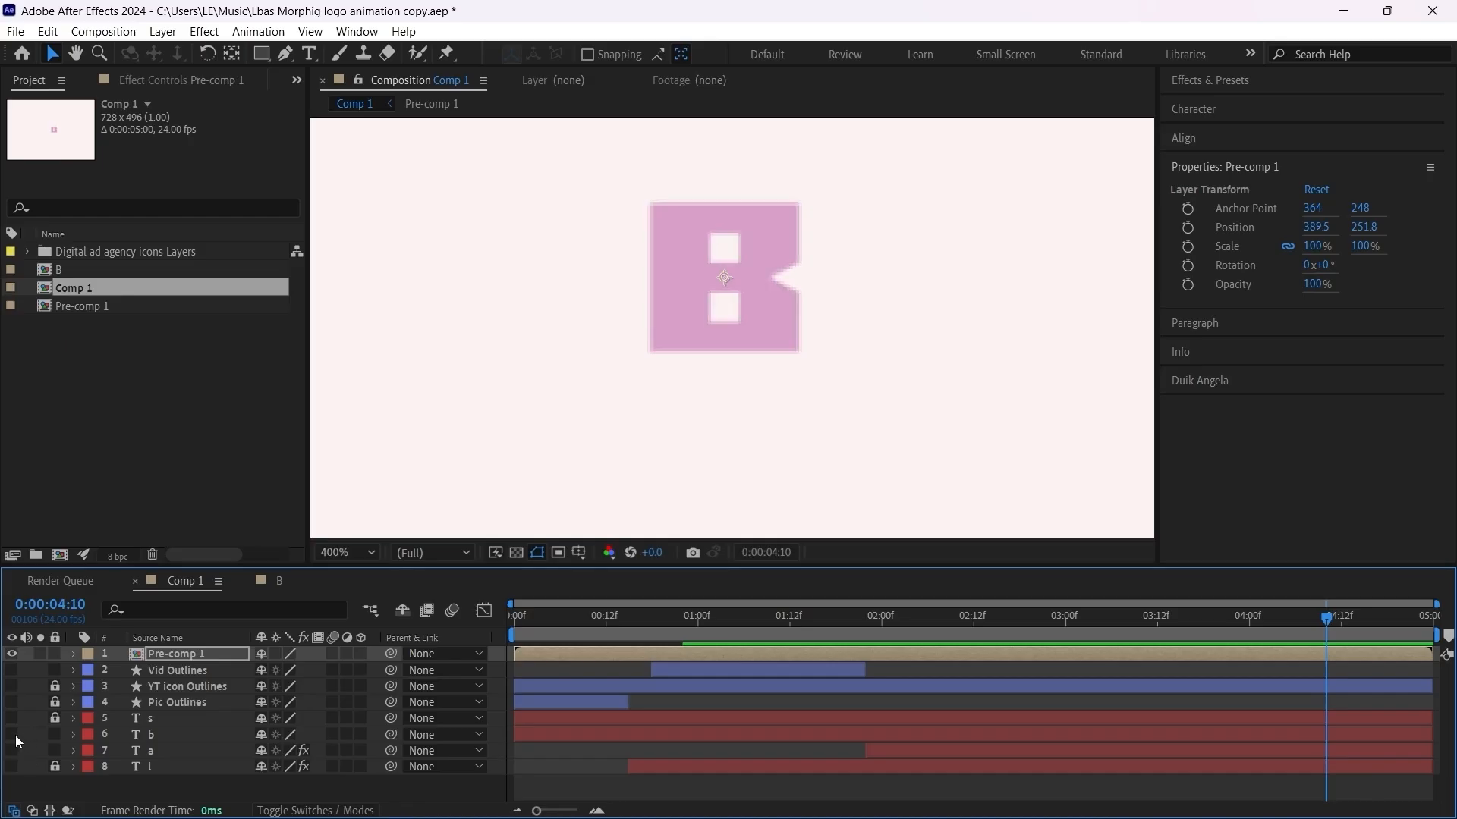
key(comma)
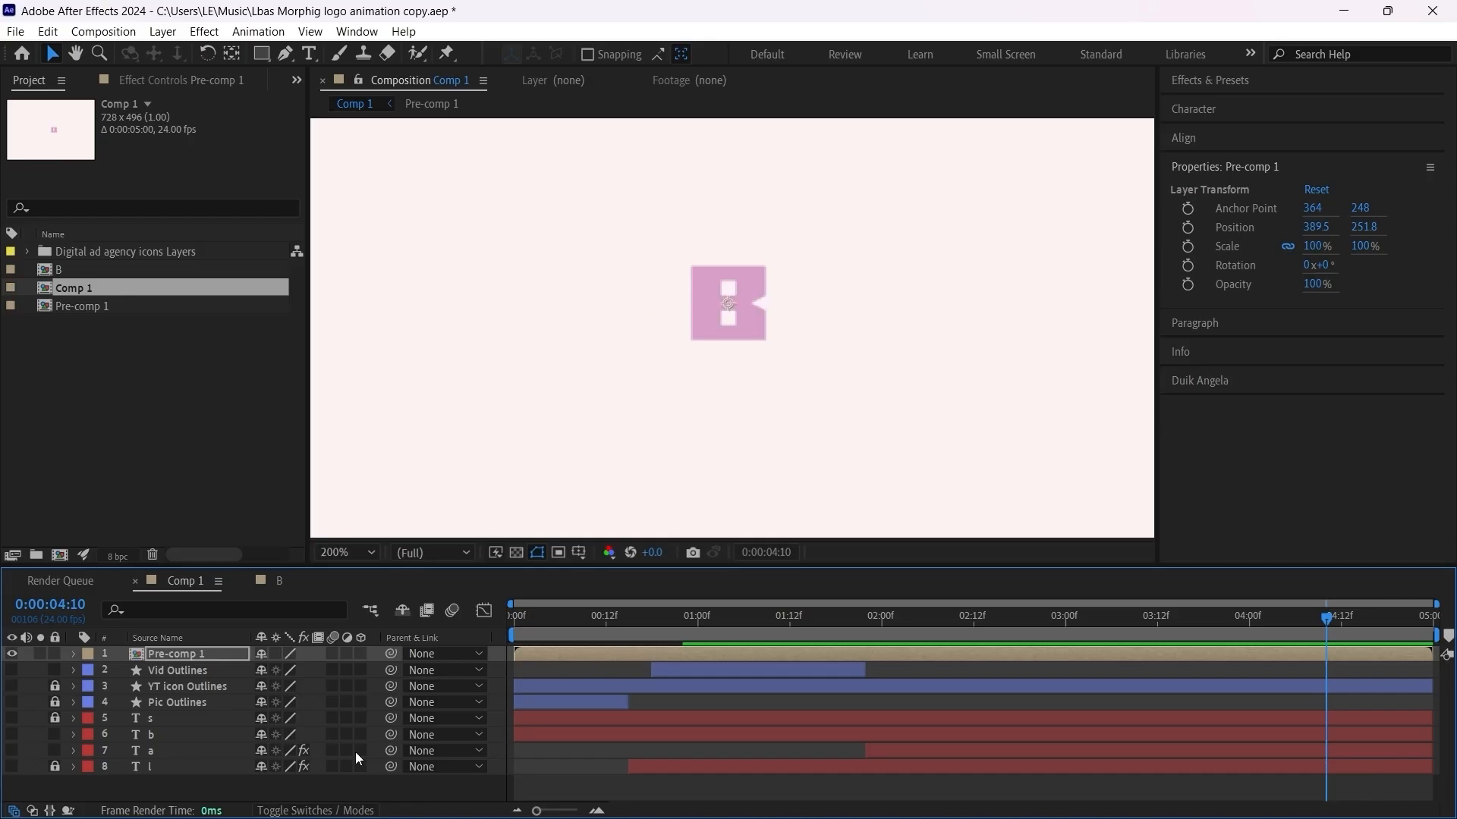
Step: Show the l, a, Pic Outlines and Vid Outlines layers and preview the combined animation from the first frame
drag(654, 632, 421, 653)
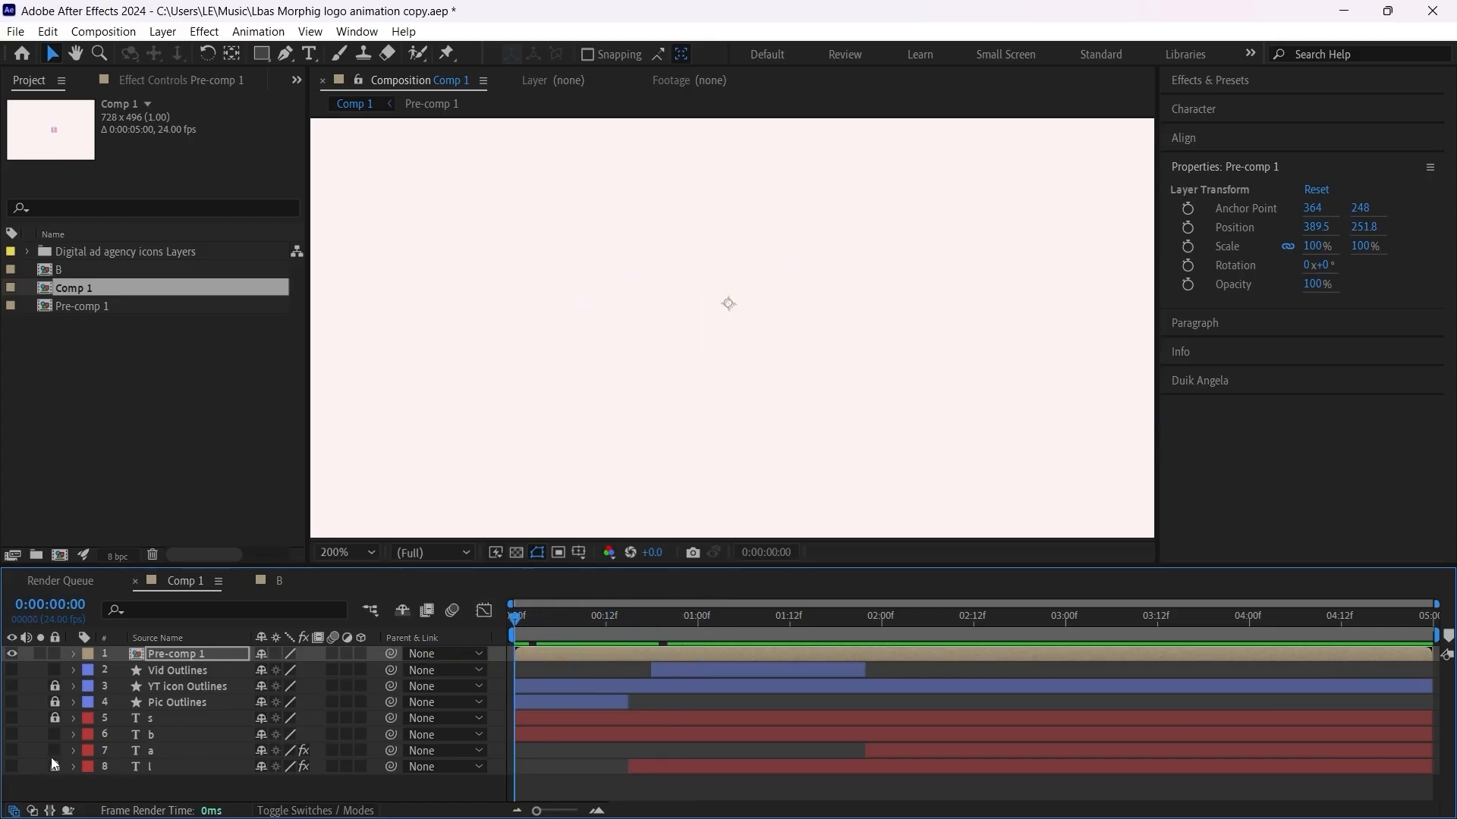
drag(12, 766, 12, 755)
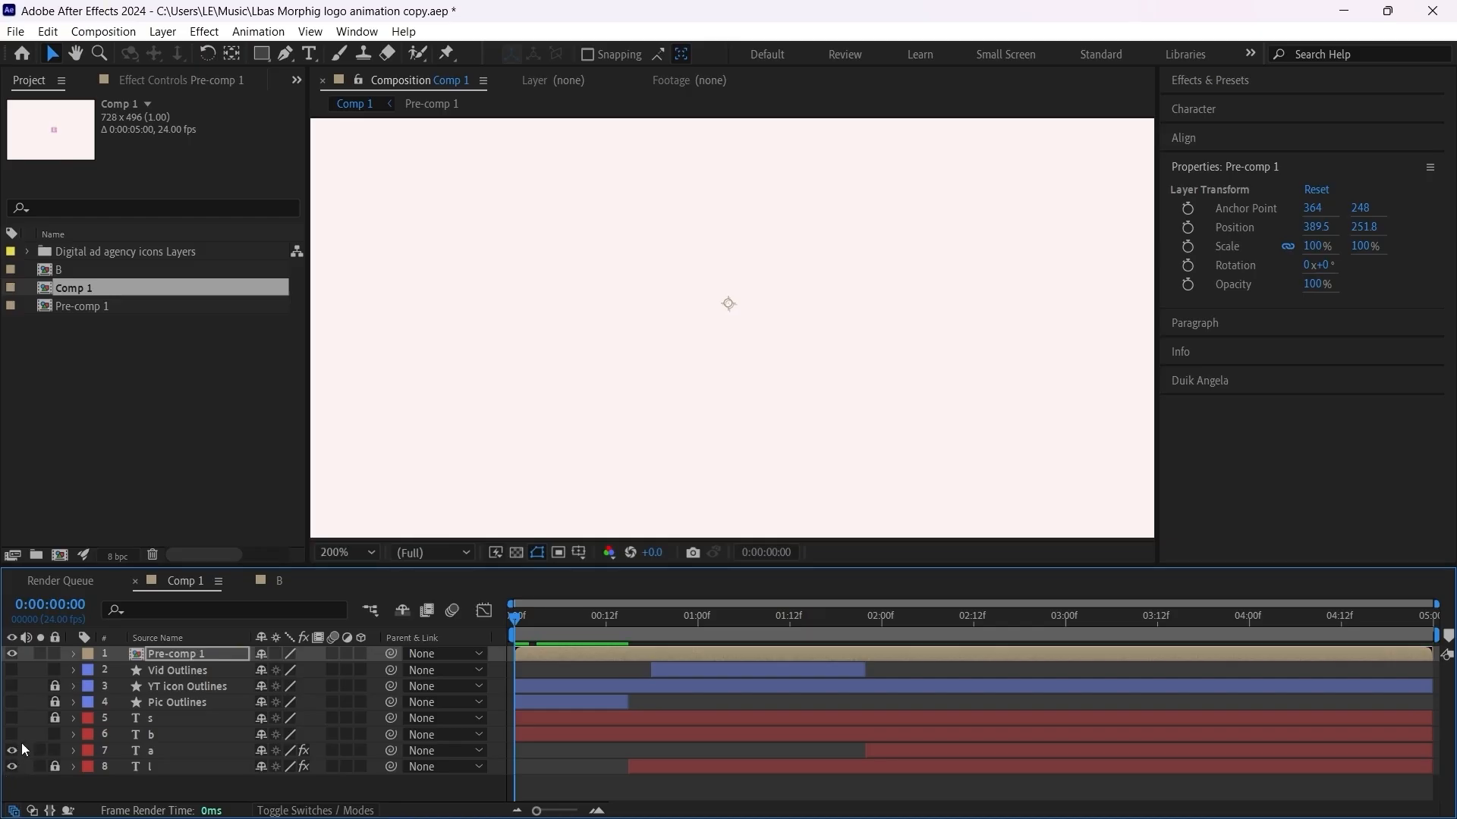
click(12, 701)
scroll(694, 319, down, 2)
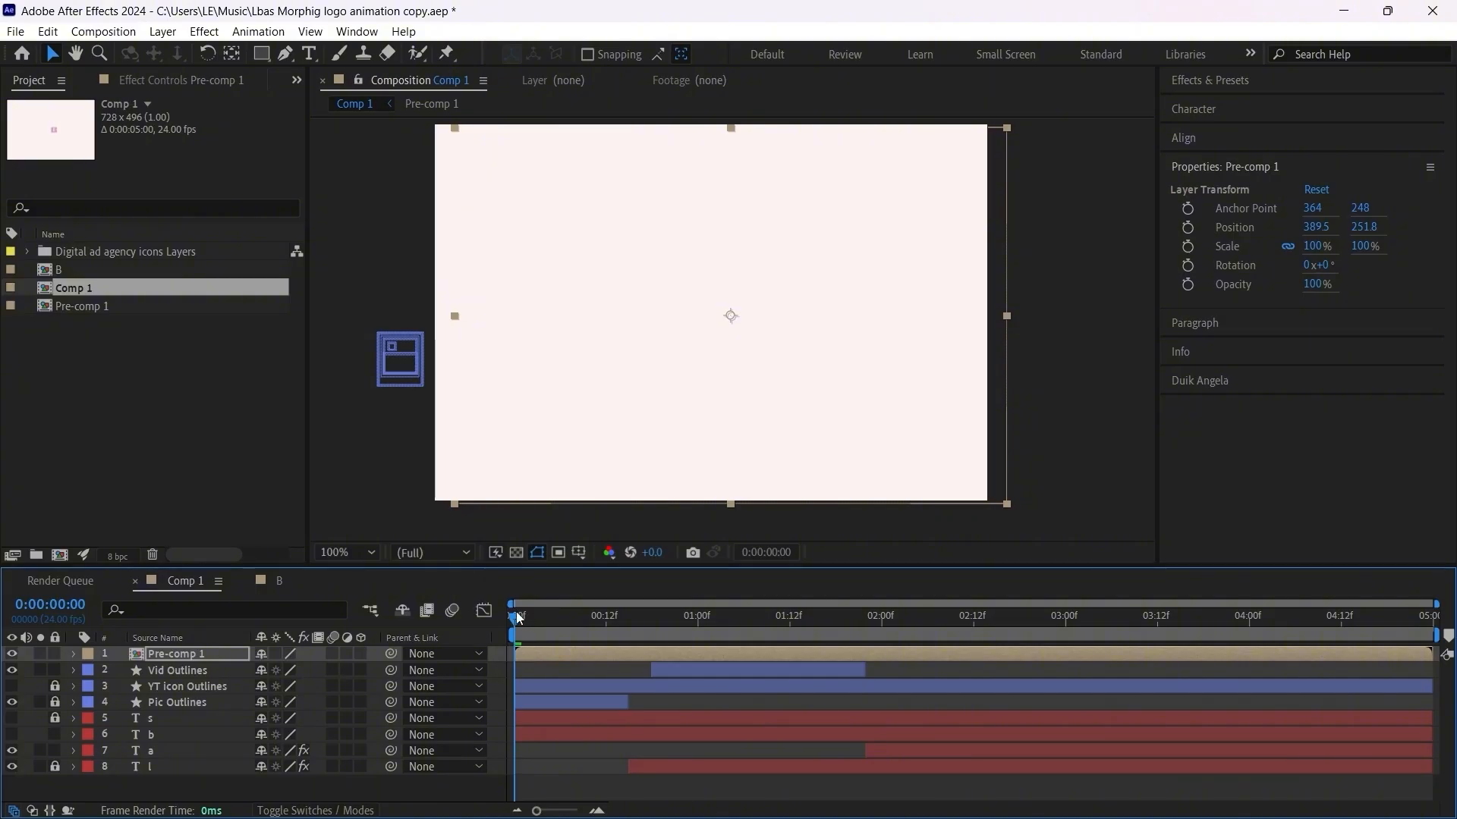
drag(520, 616, 444, 639)
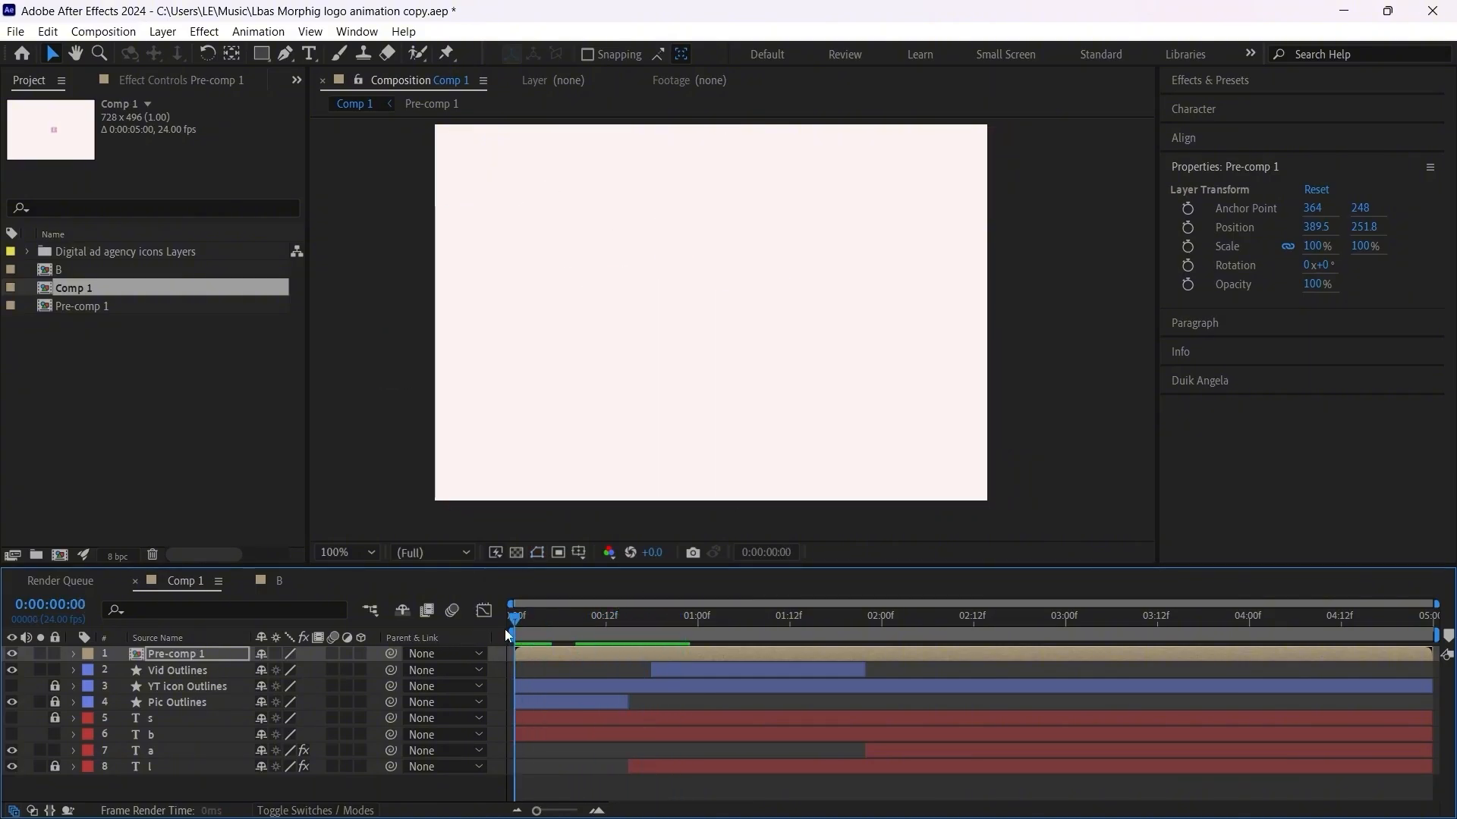
key(space)
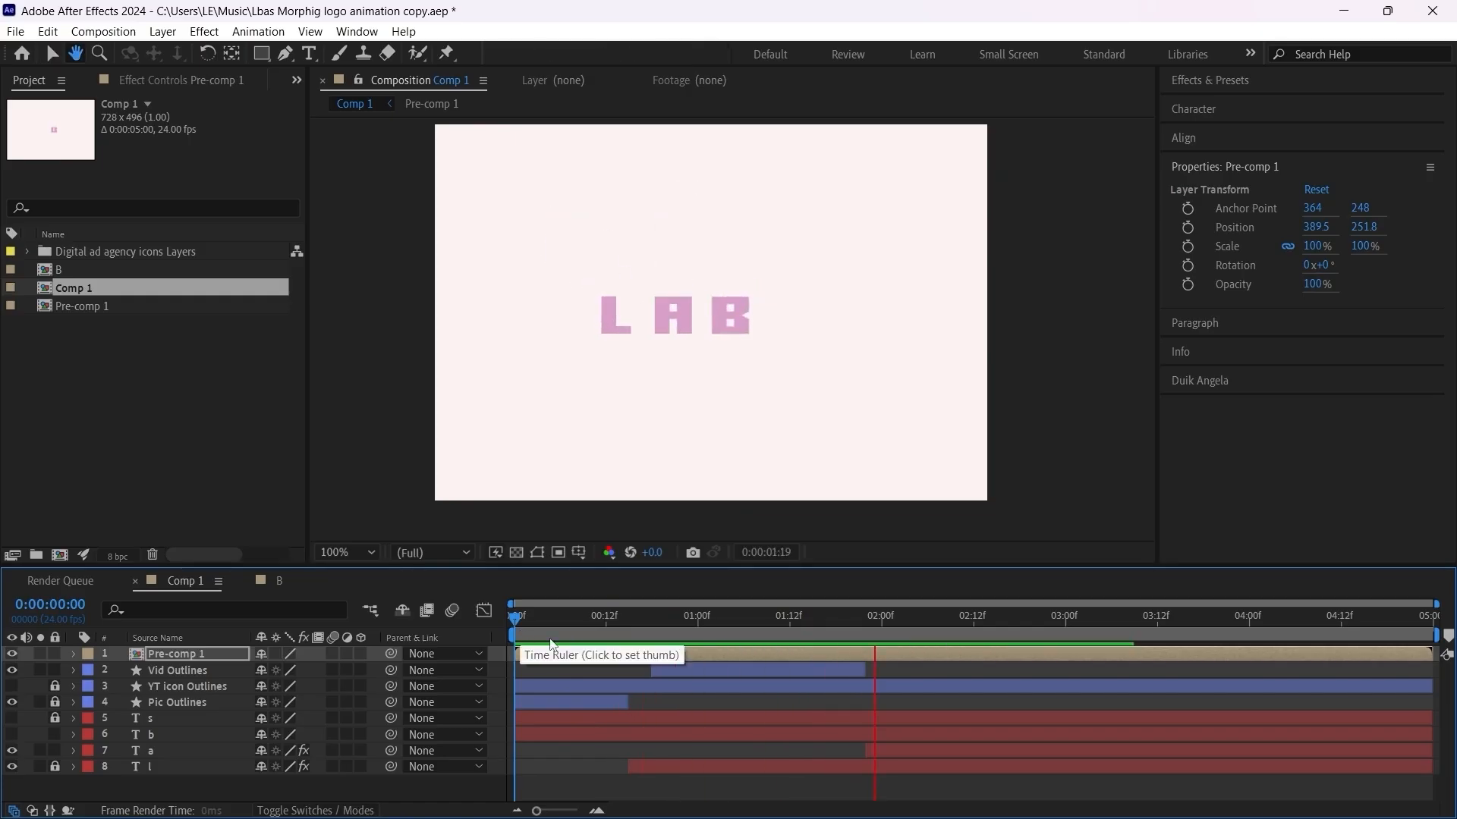
key(space)
Step: Shift the Pre-comp 1 layer in time so it starts just before the 1-second mark
drag(641, 648, 988, 643)
click(730, 622)
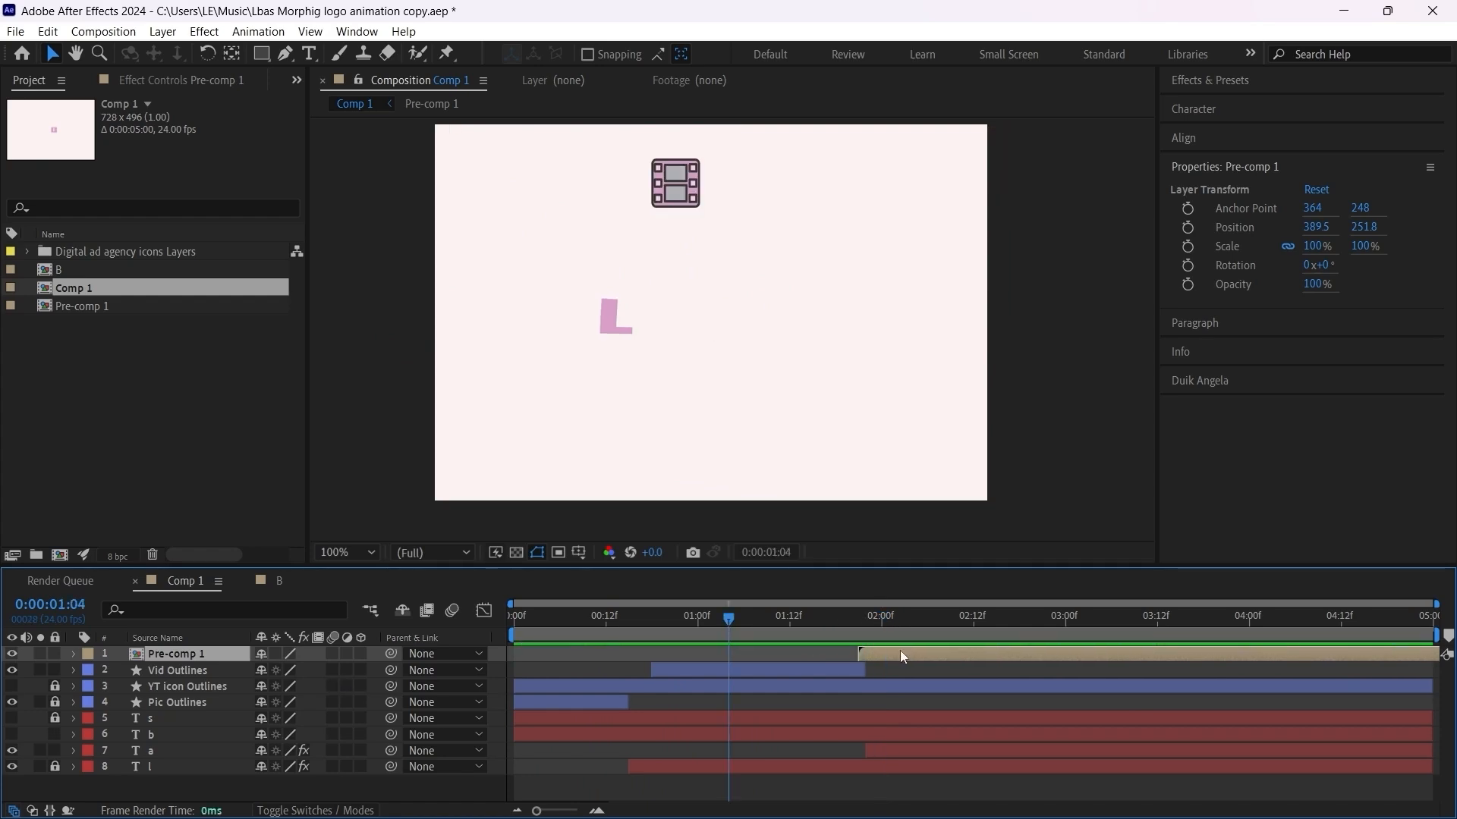
mouse_move(900, 651)
mouse_down()
mouse_move(731, 653)
mouse_move(649, 619)
mouse_move(819, 619)
mouse_move(652, 646)
mouse_up()
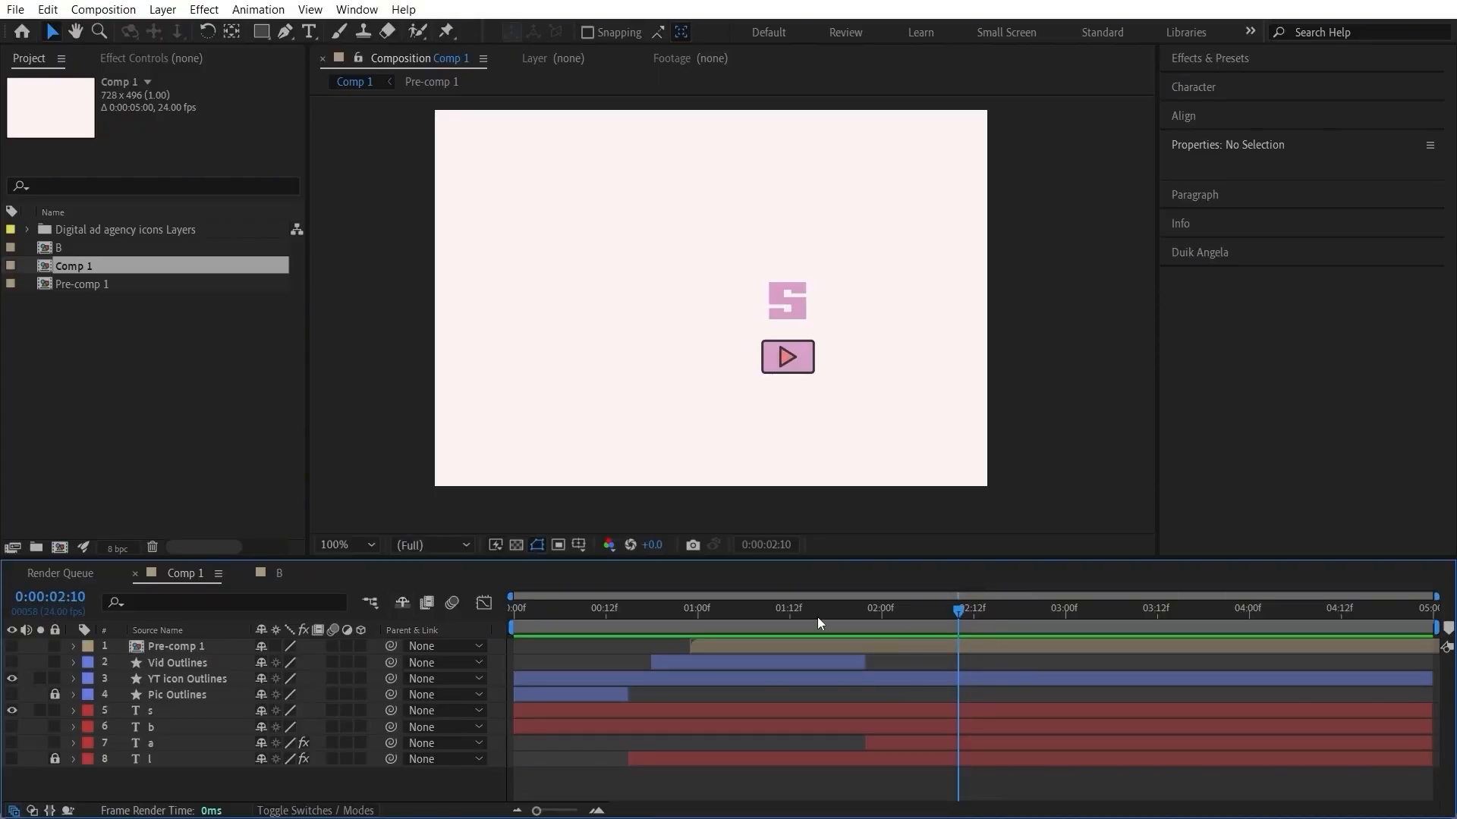
Step: At 0:00:02:05, move the YT icon over the letter s at position 465.5, 253.4
drag(817, 617, 920, 653)
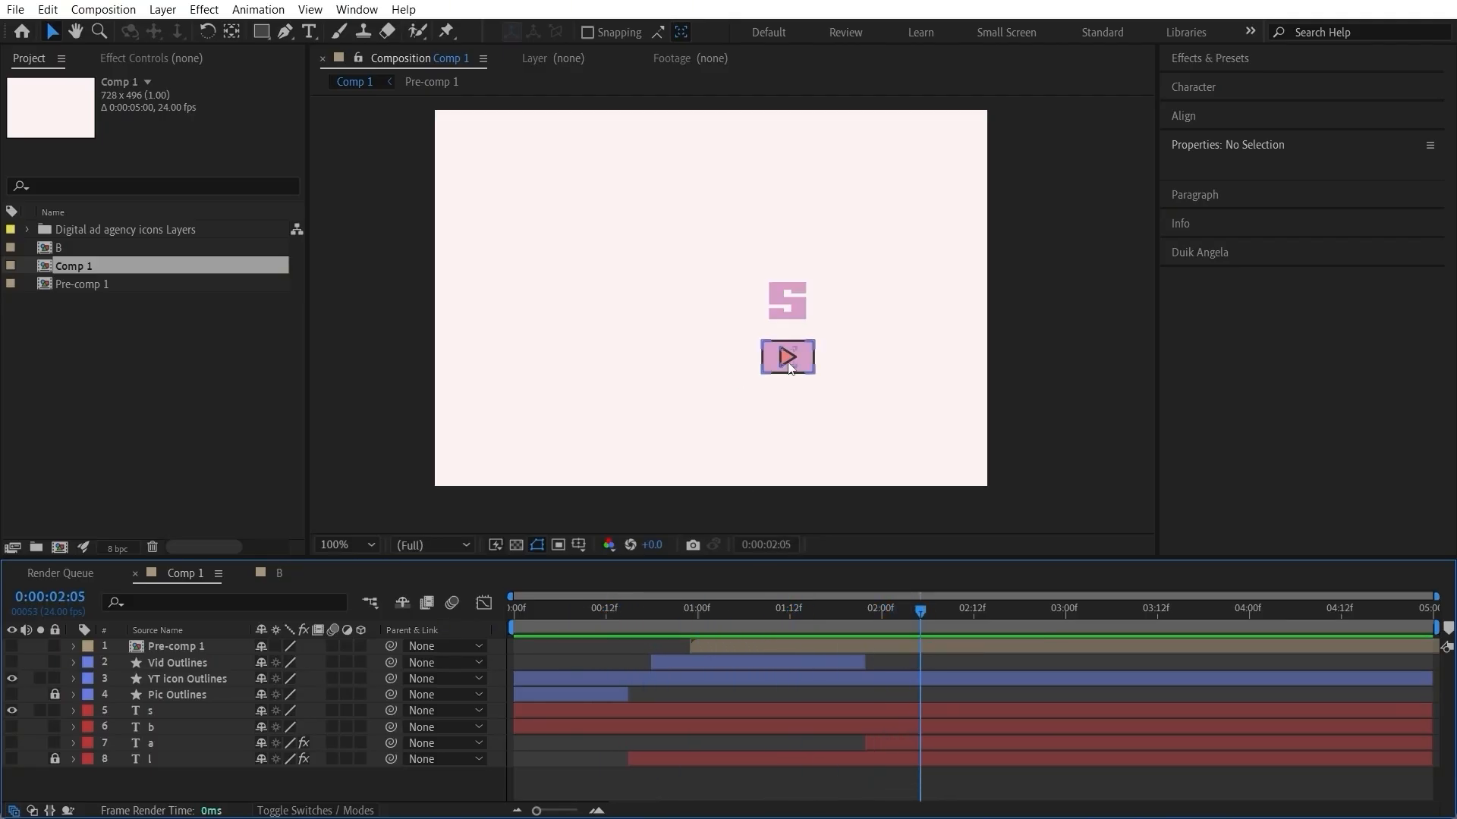
drag(795, 358, 794, 336)
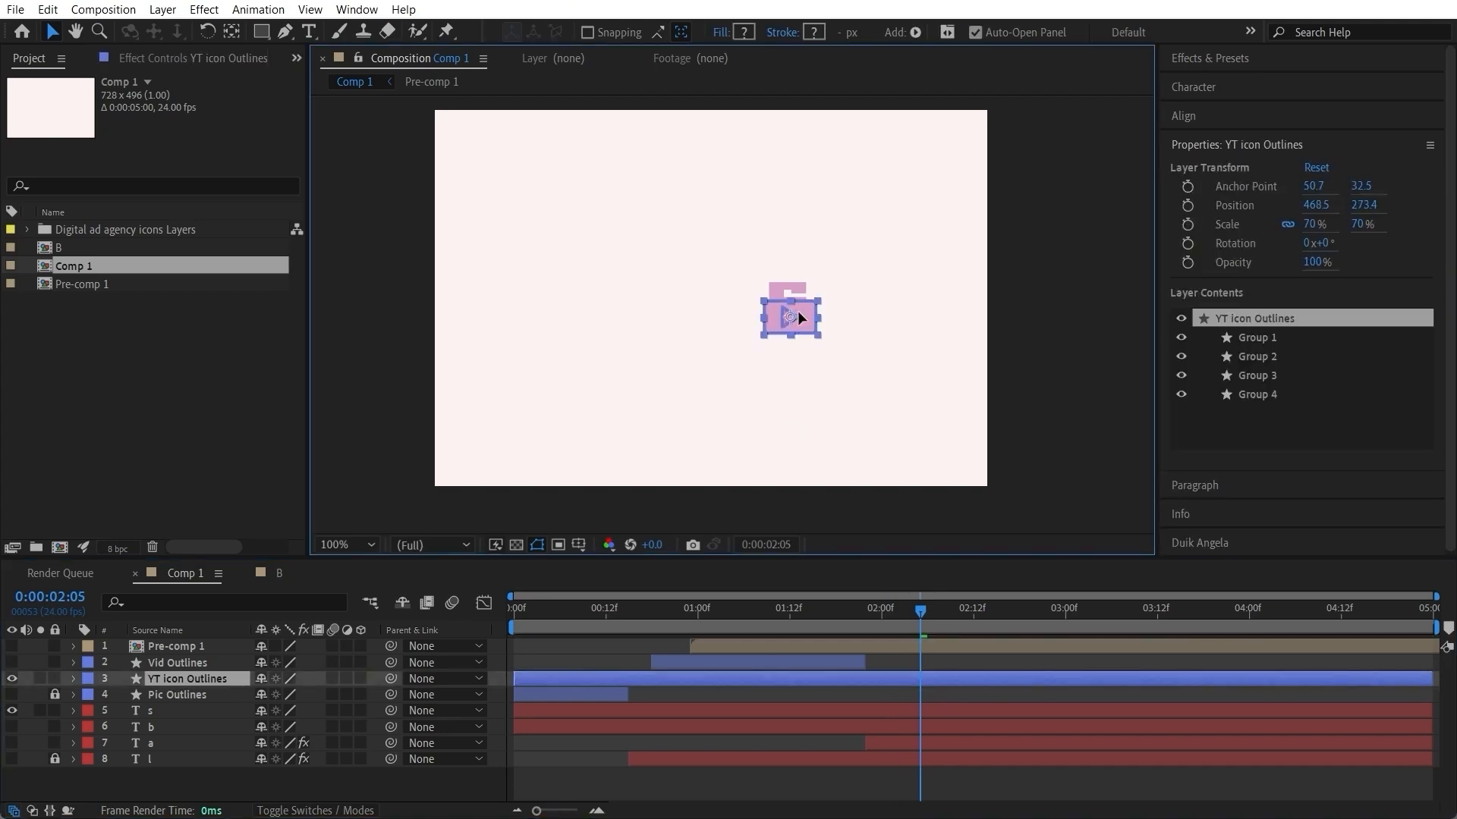
click(976, 695)
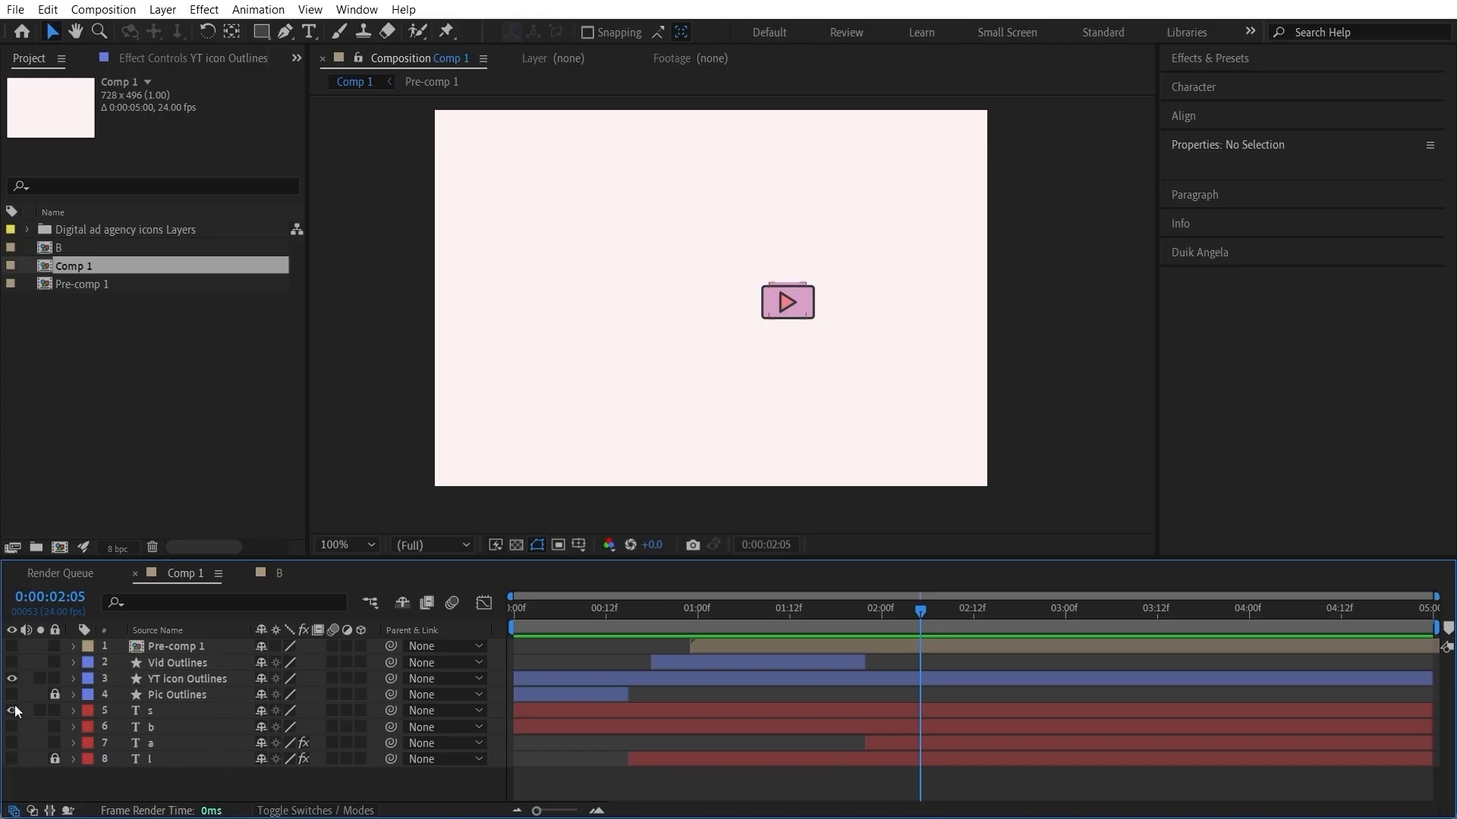
Step: Add a 0° rotation keyframe to YT icon Outlines at 0:00:02:05 and move its anchor point just below the icon
click(913, 686)
key(r)
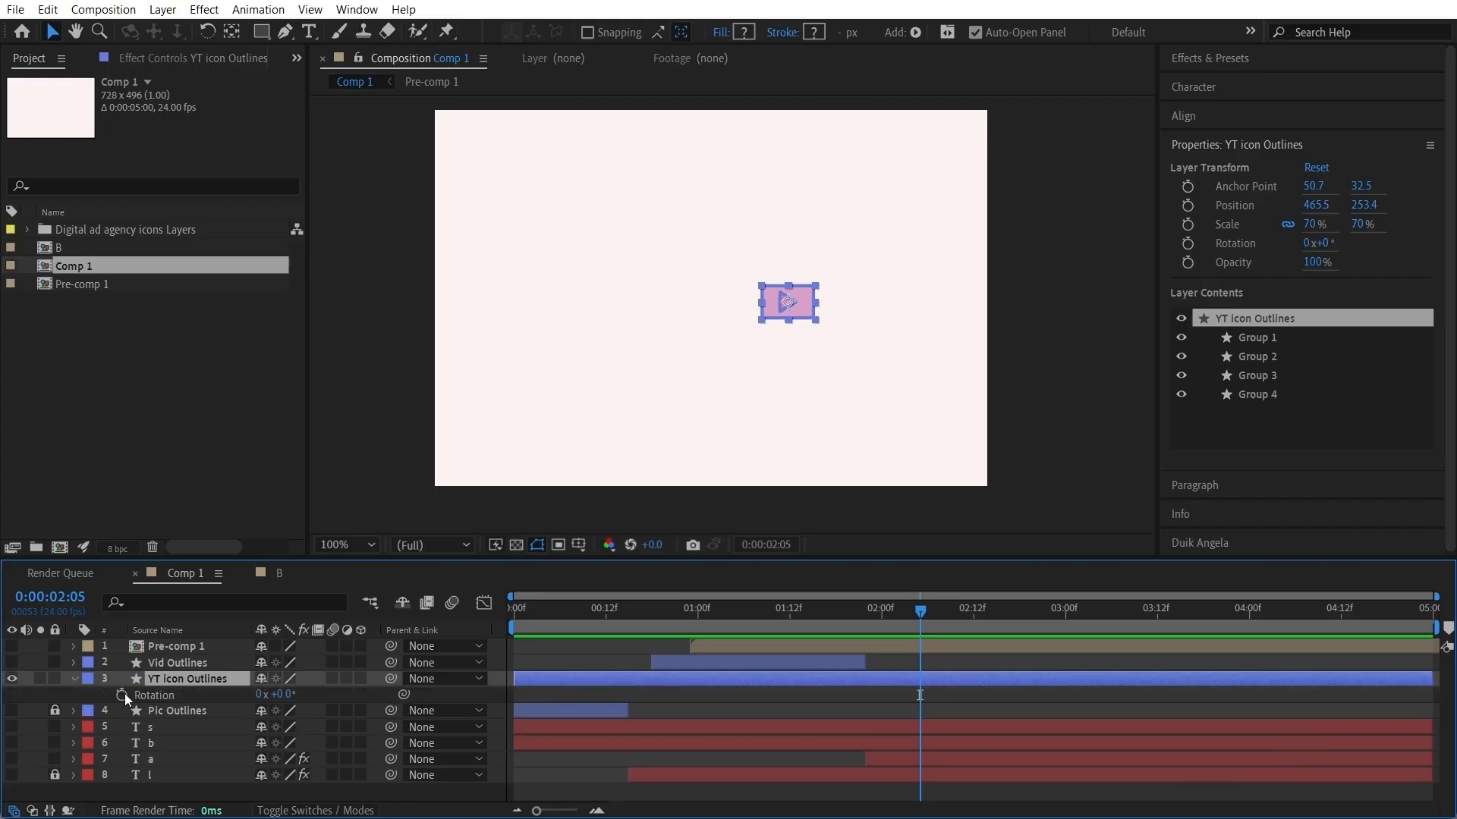
click(123, 694)
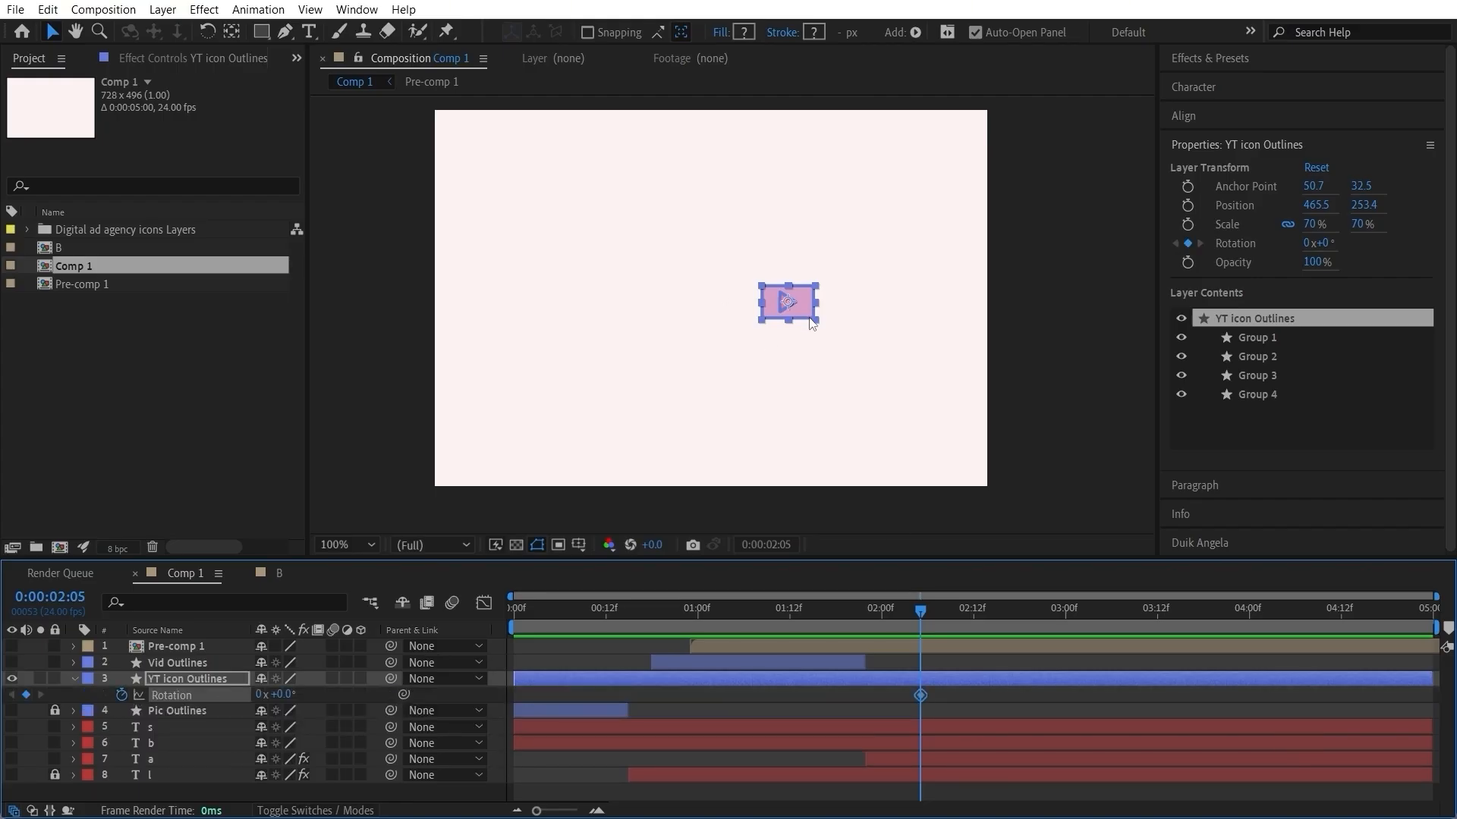
key(y)
click(231, 36)
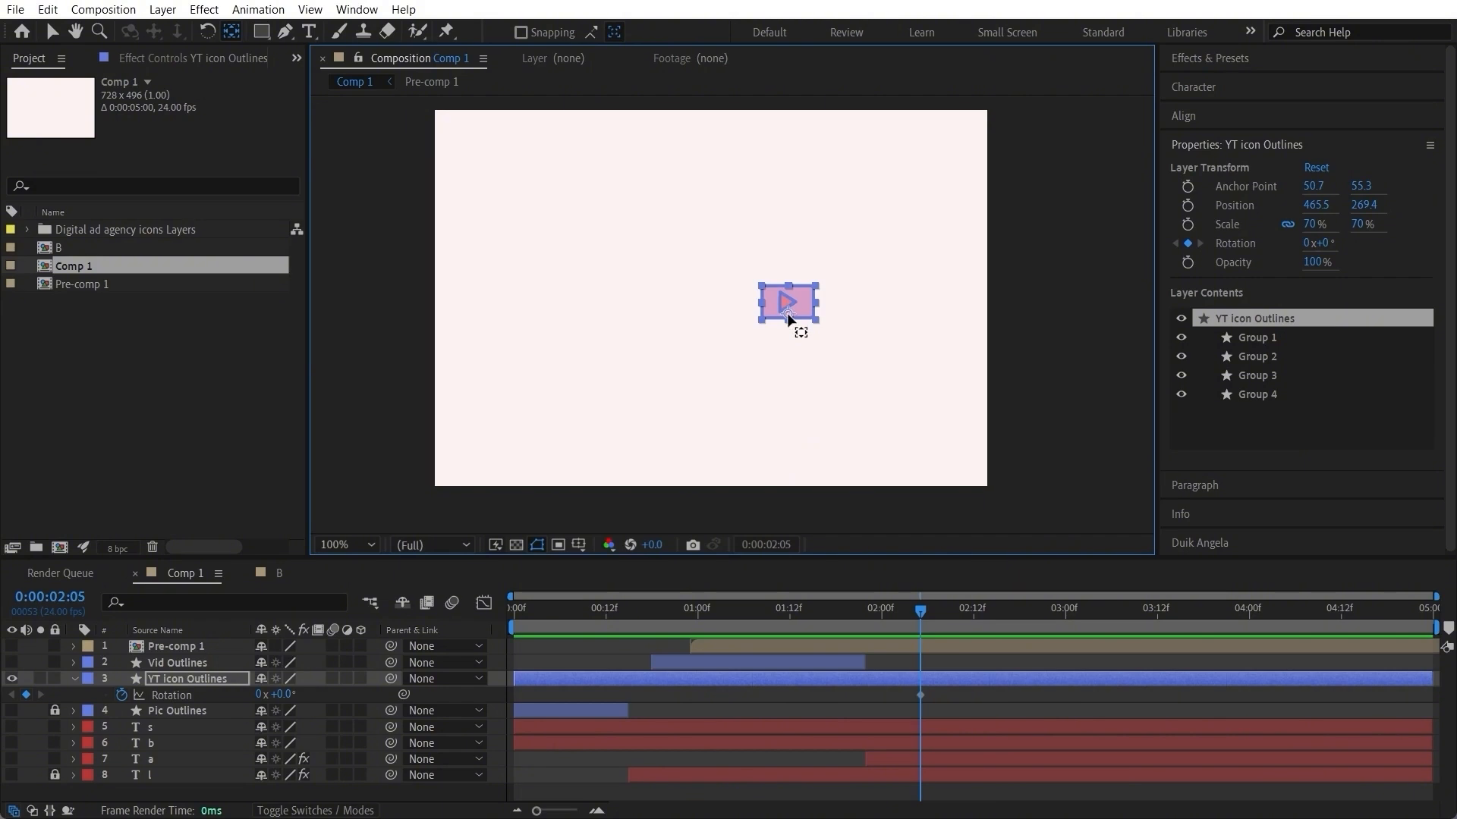
drag(787, 306, 788, 342)
Step: Add a rotation keyframe of 1x+0° at 0:00:03:01 for the YT icon and scrub through the spin
drag(921, 612, 1074, 616)
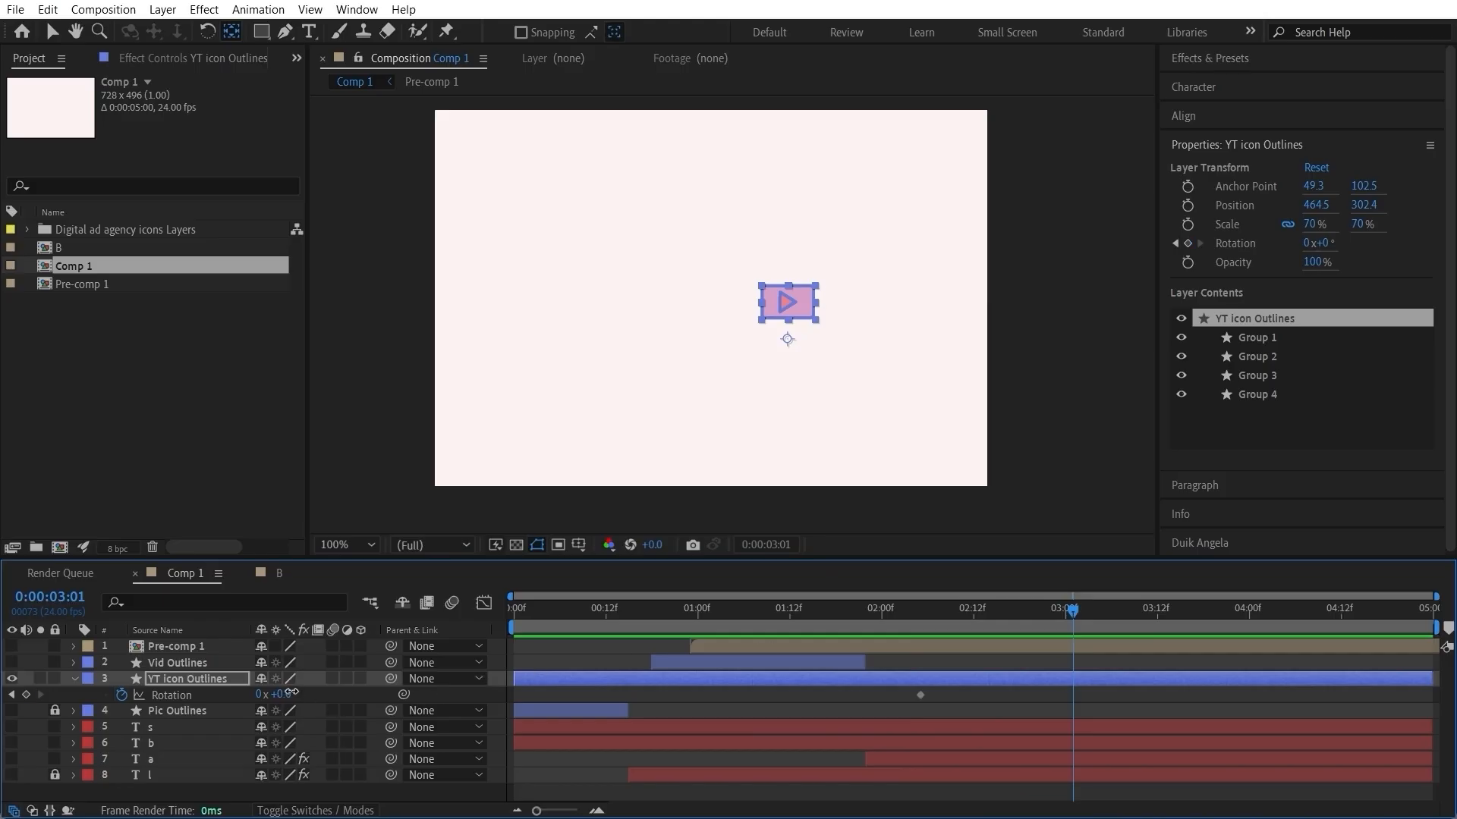
drag(291, 692, 624, 685)
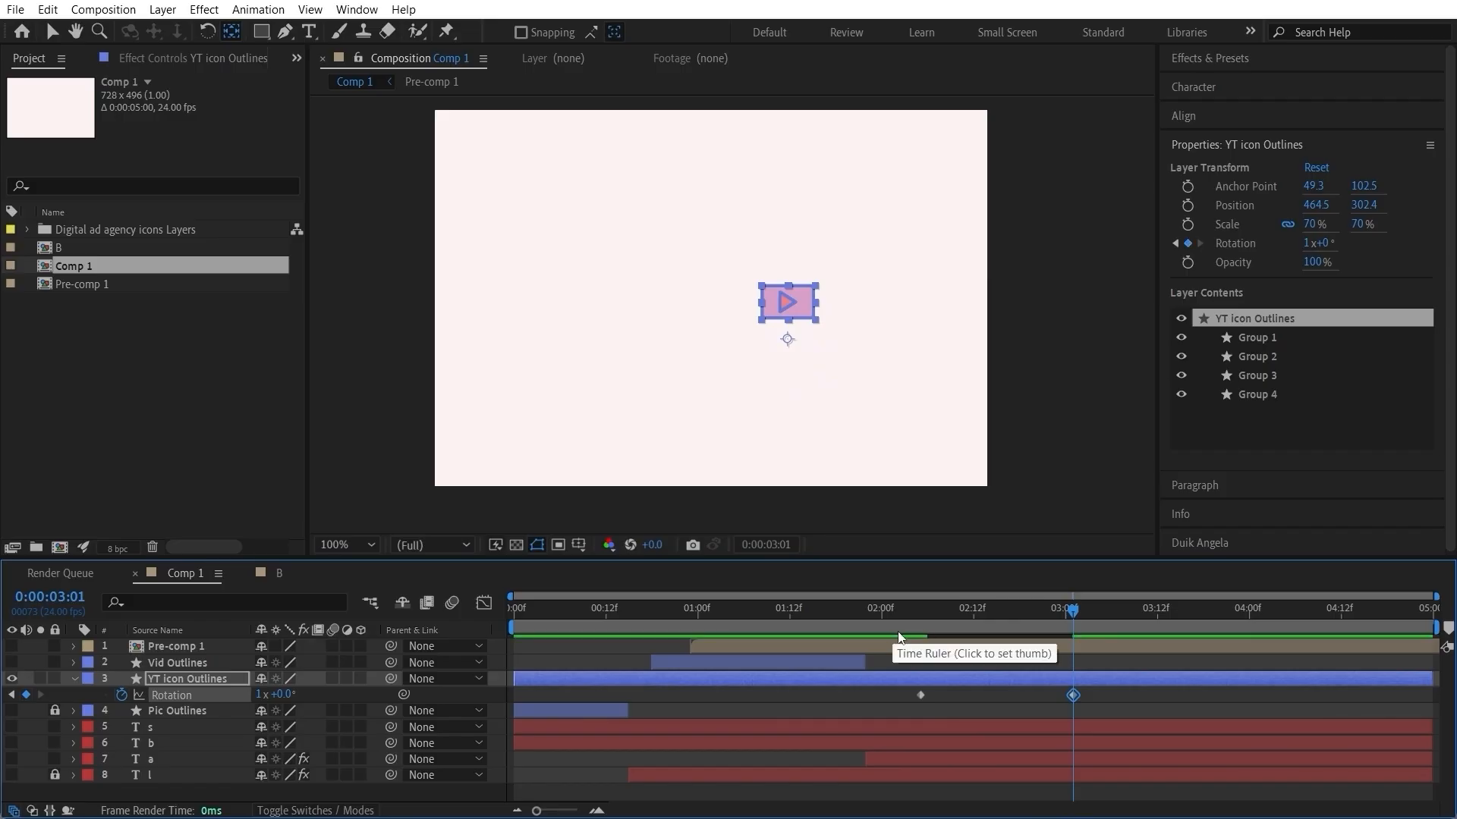
scroll(898, 639, up, 1)
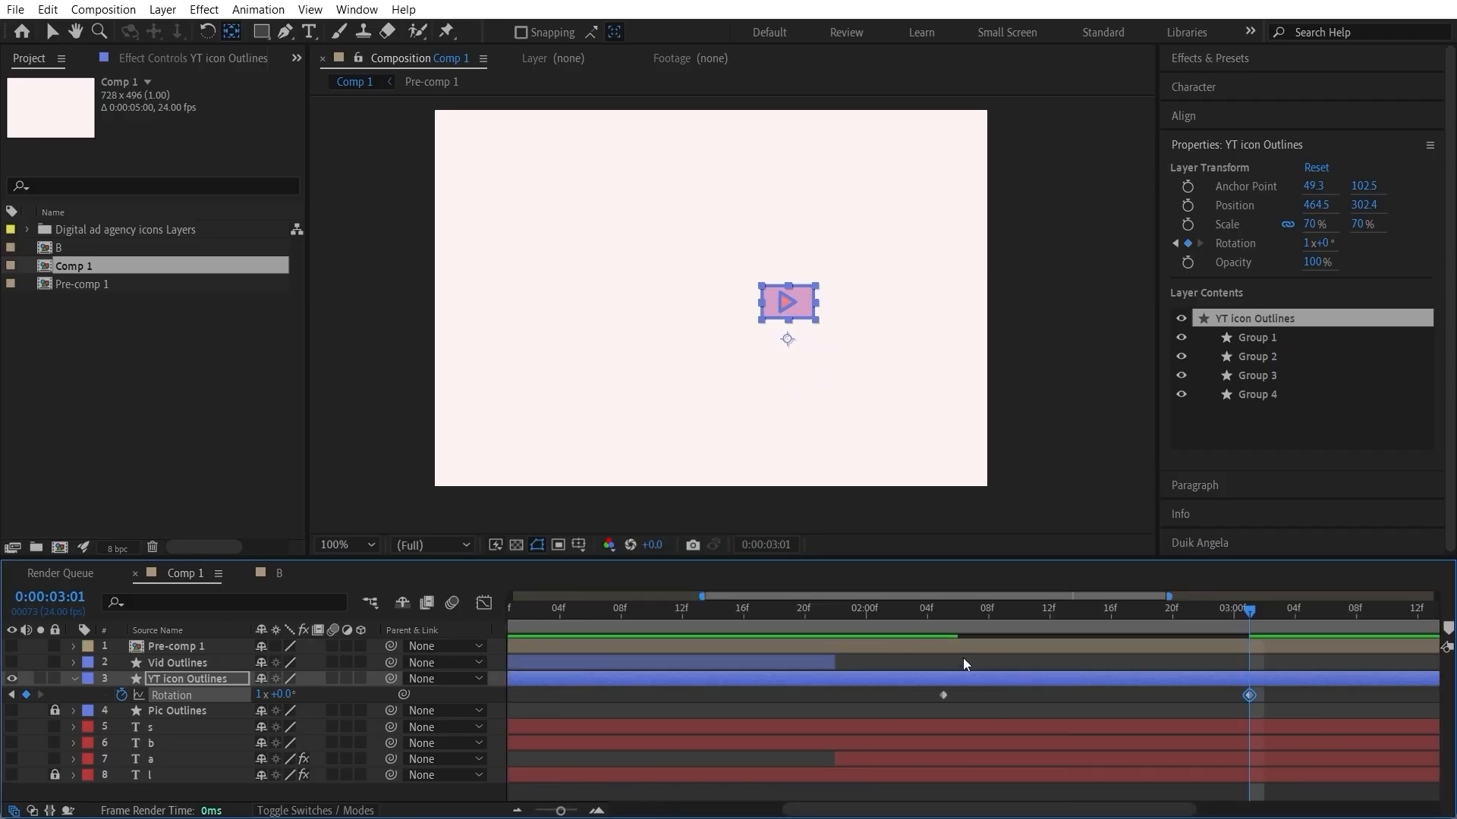
click(930, 610)
scroll(946, 648, up, 2)
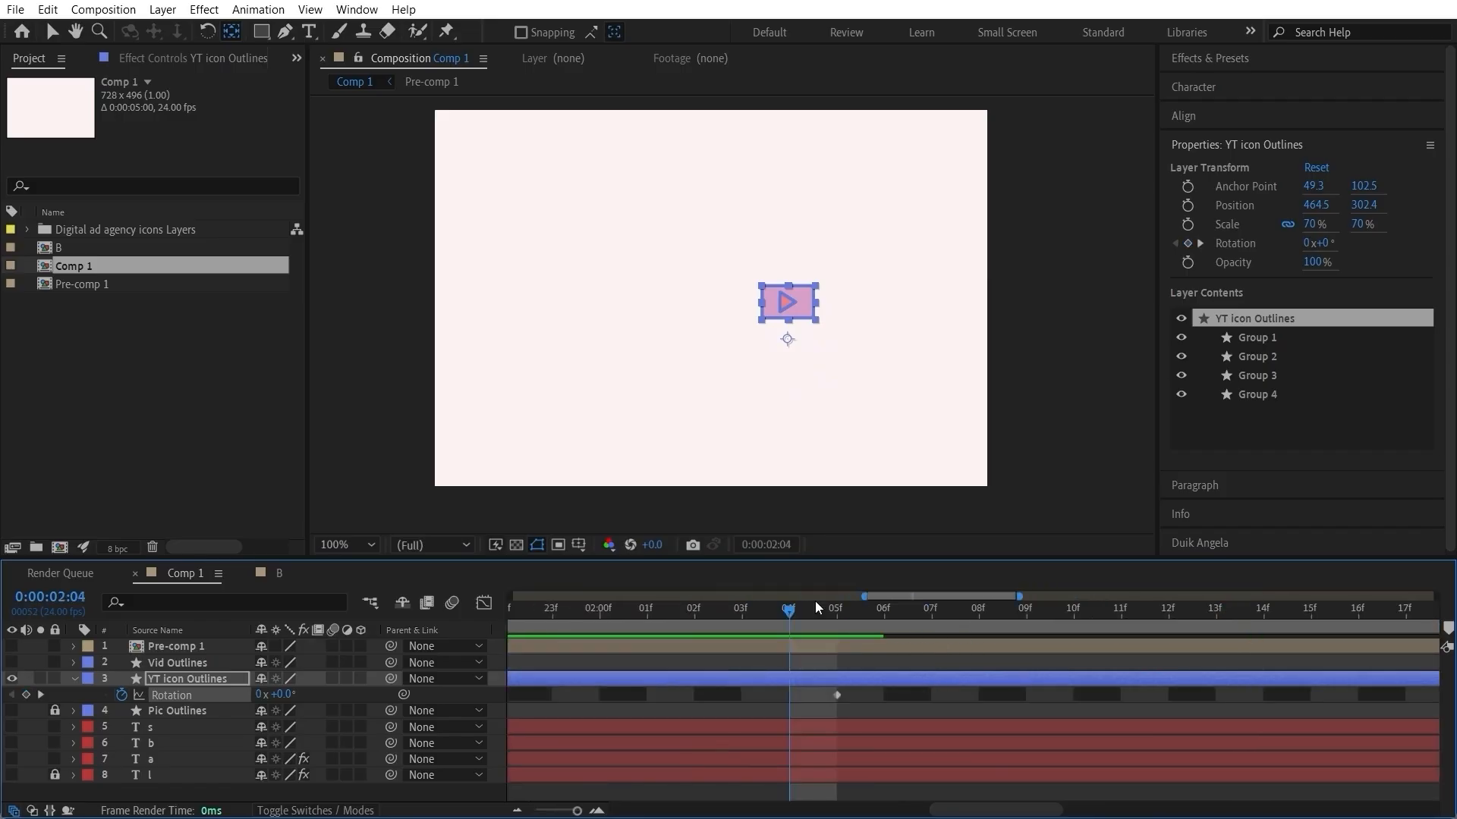
click(817, 605)
click(1325, 610)
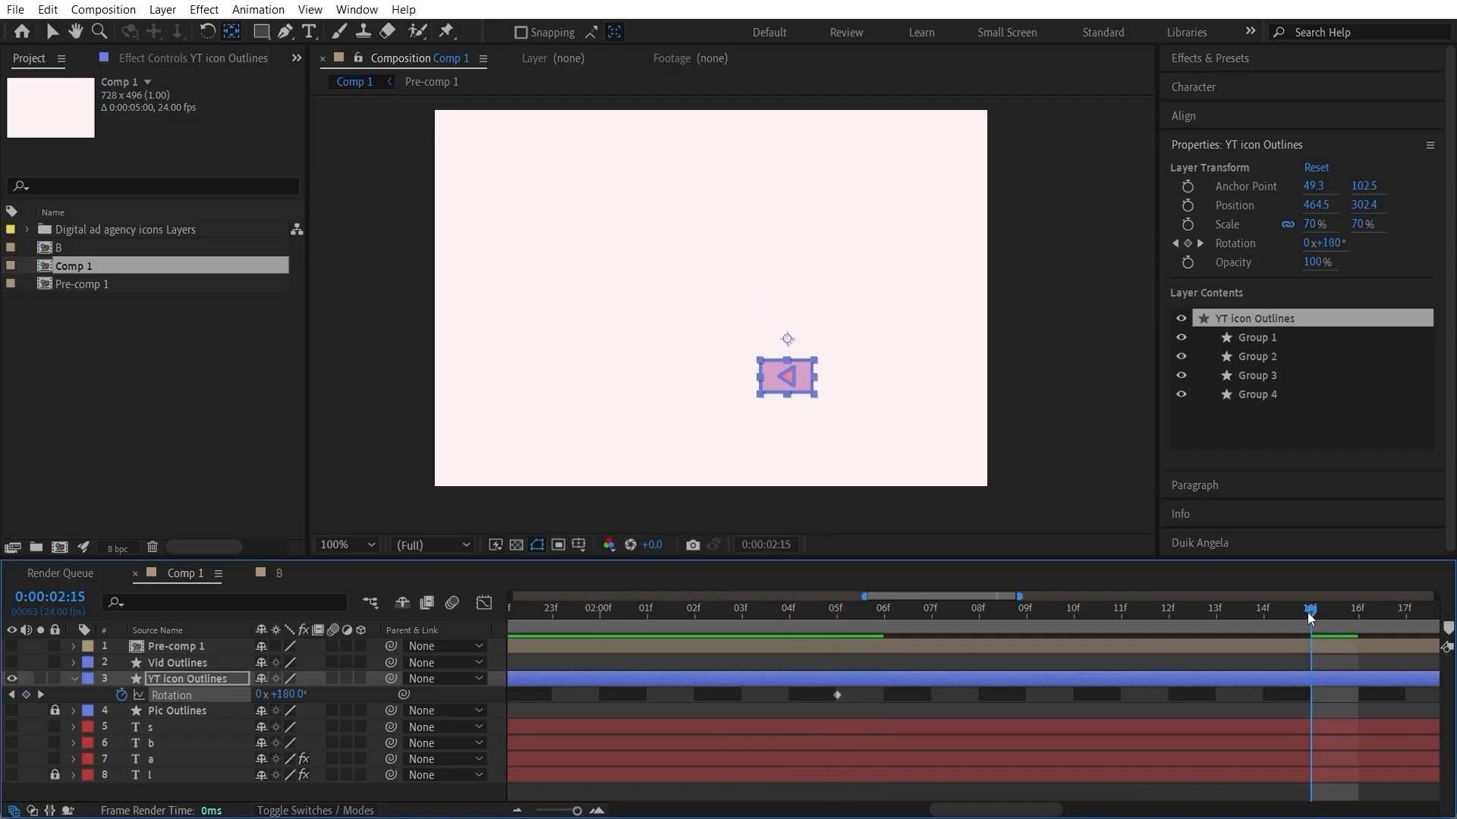
Step: Move the YT icon's end rotation keyframe to 0:00:02:15 and apply Easy Ease to both rotation keyframes
scroll(1262, 671, down, 2)
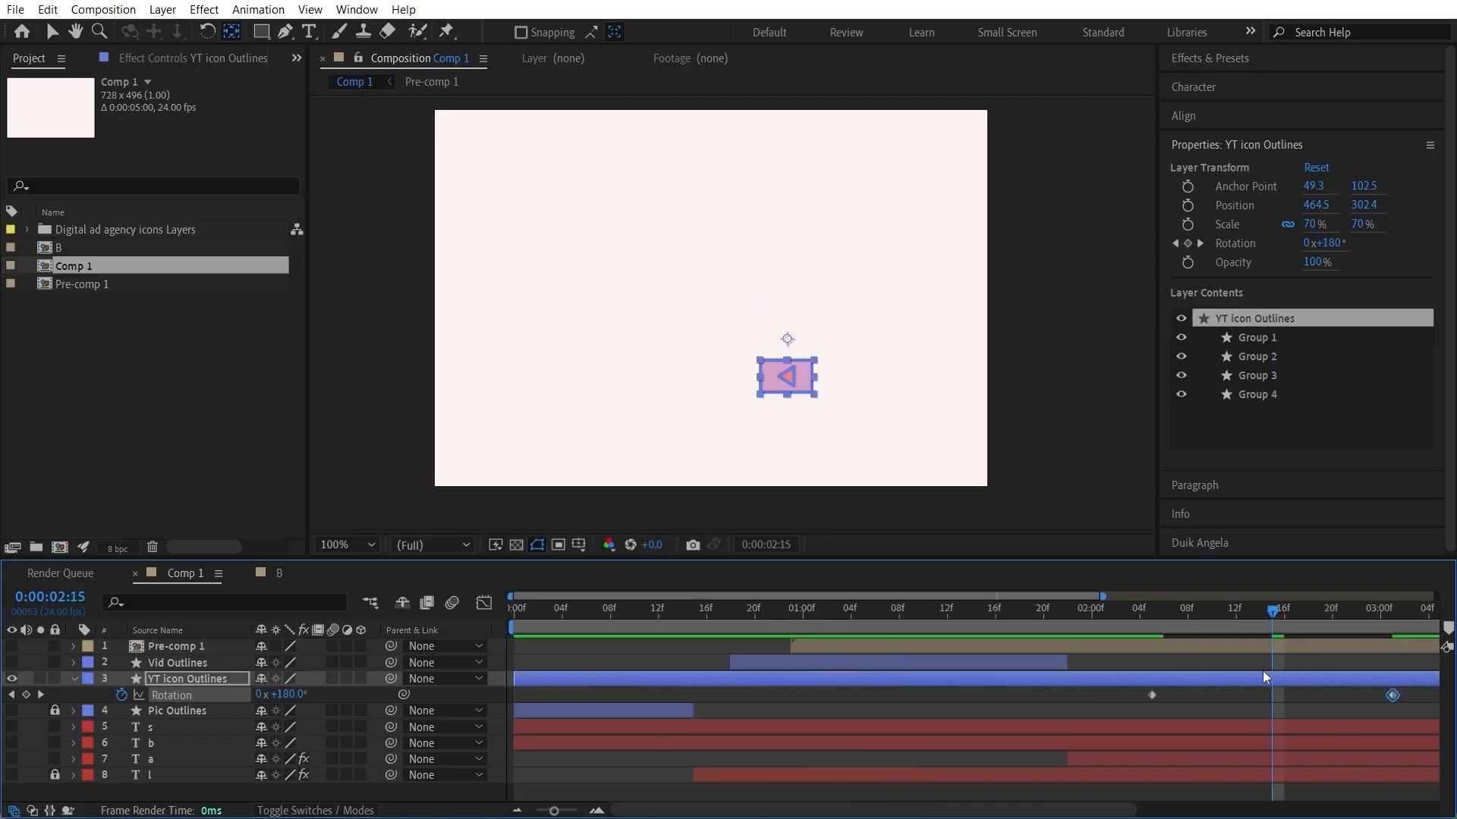
click(1387, 694)
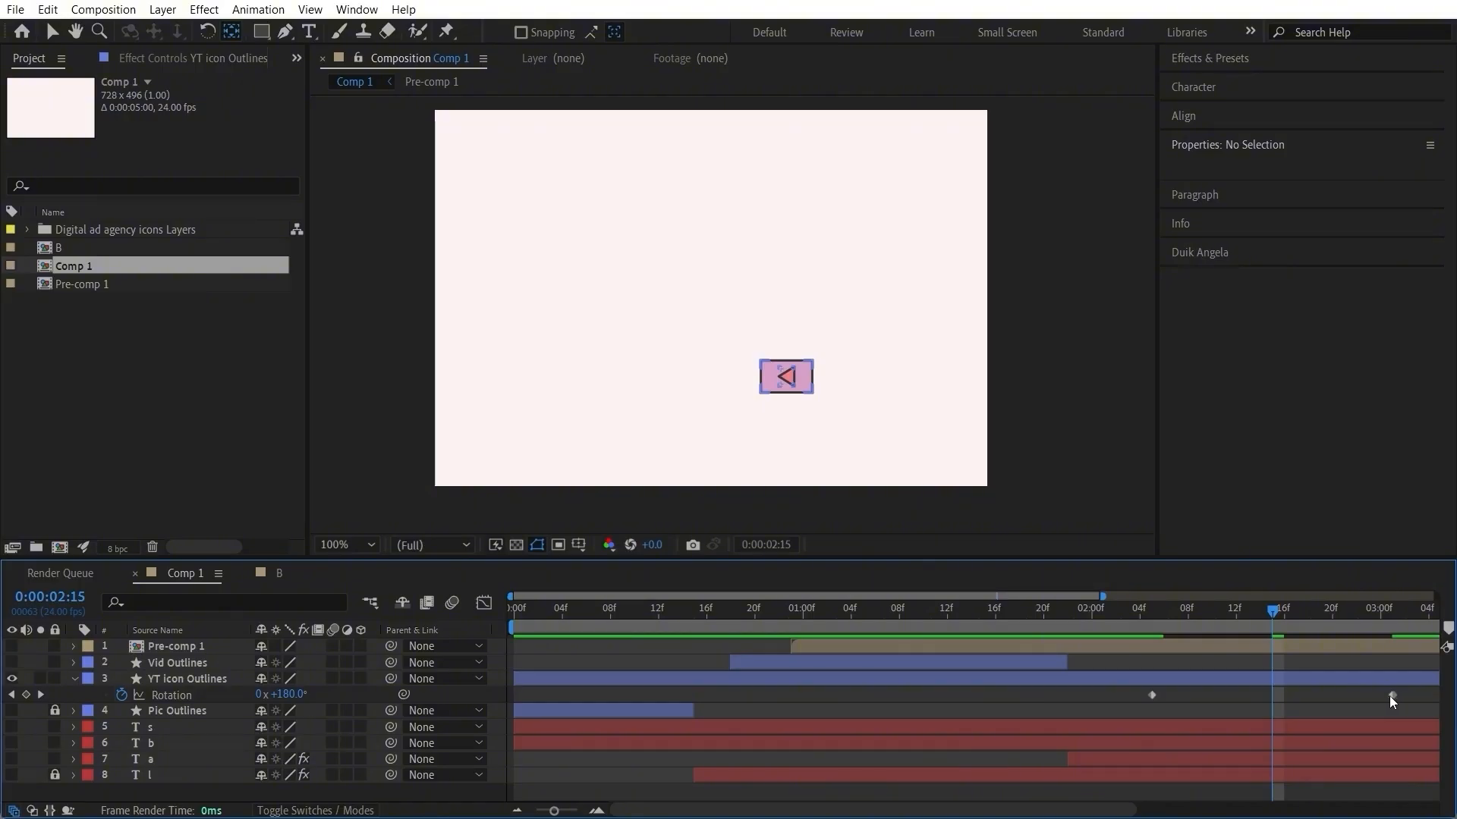
drag(1390, 695, 1129, 702)
key(F9)
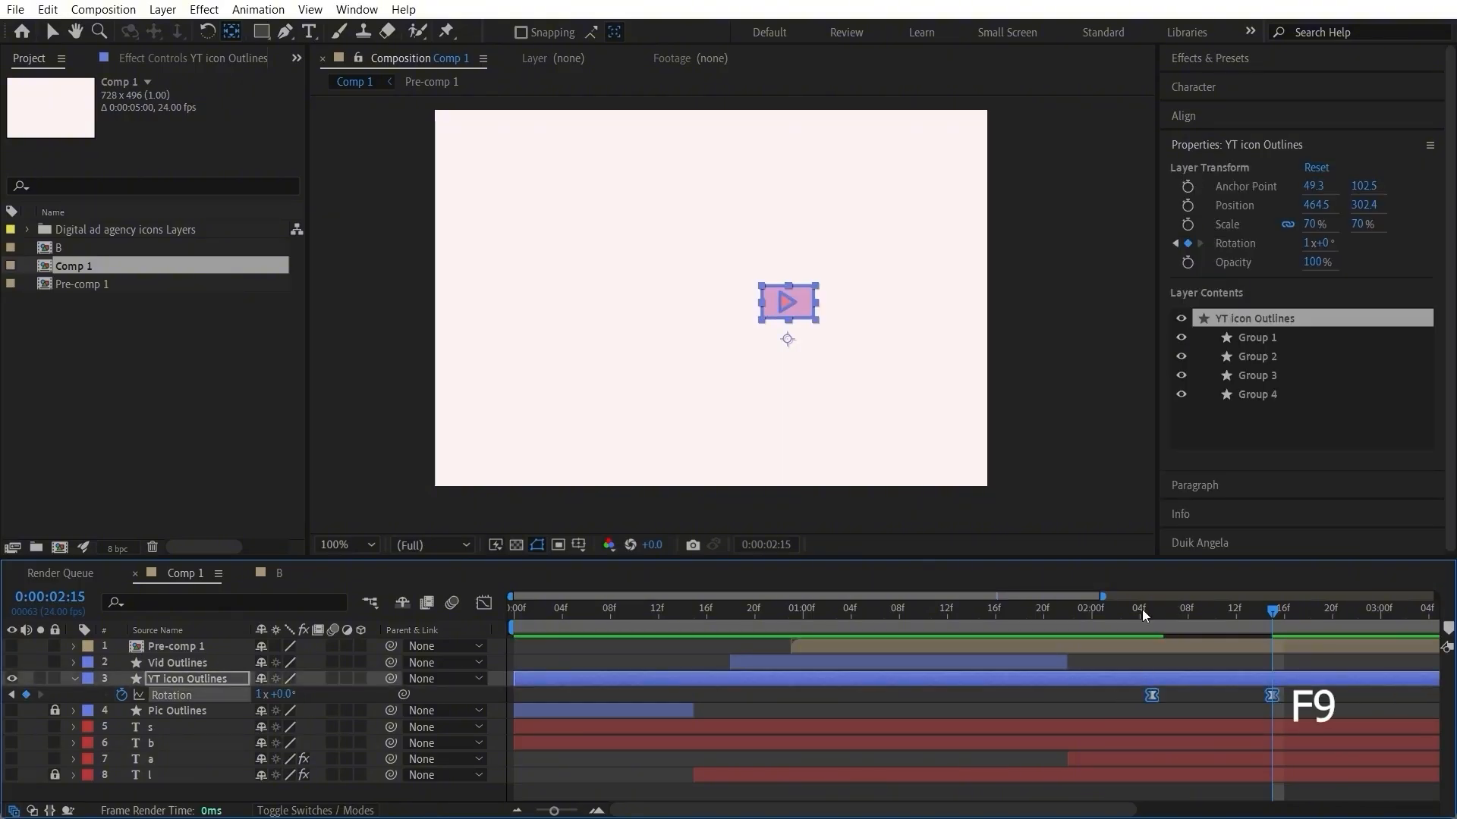
Step: Preview the YT icon's eased rotation from just before its first keyframe
click(1142, 616)
key(space)
key(space)
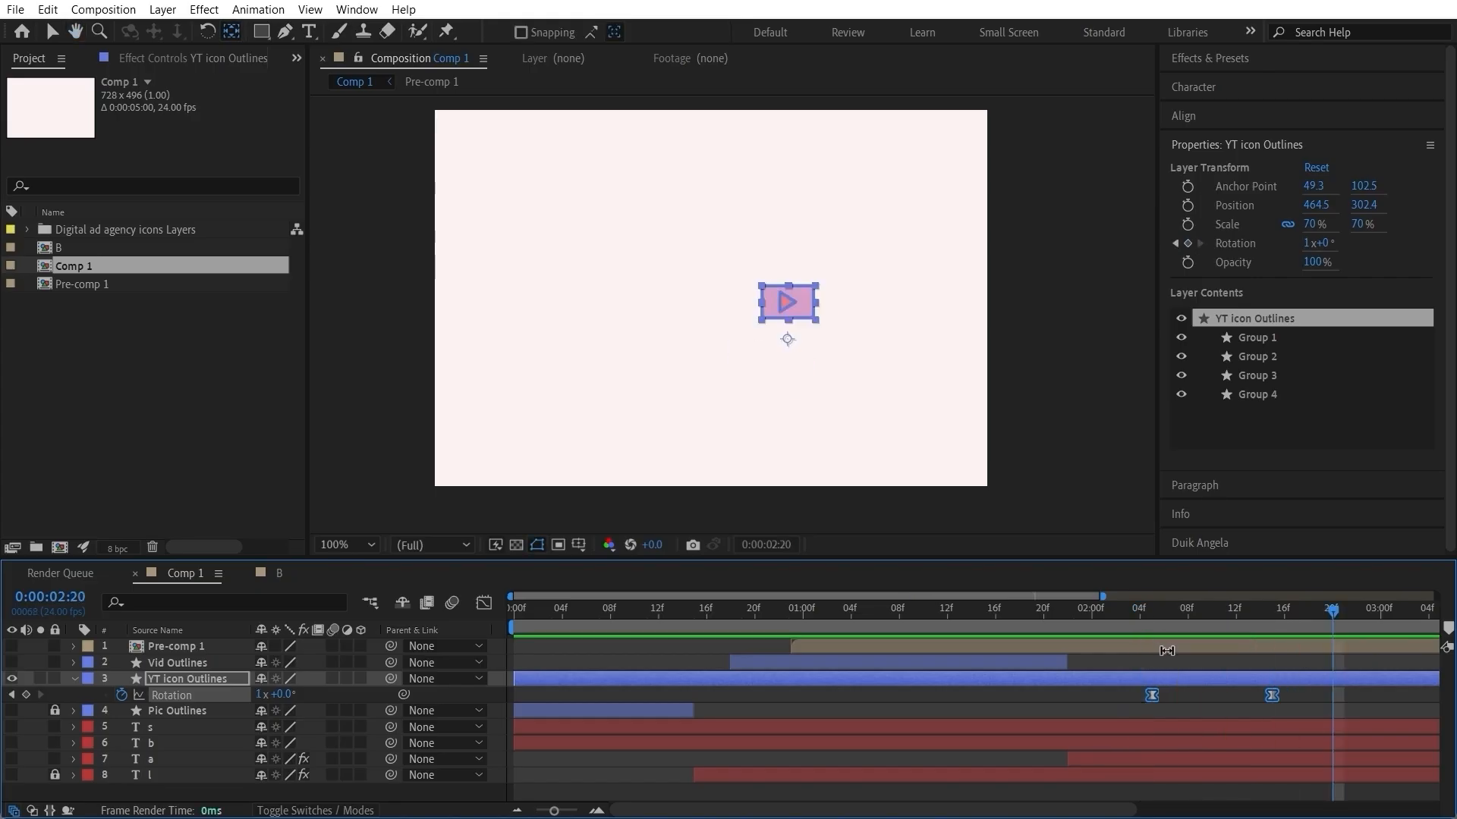
scroll(1126, 662, down, 1)
scroll(1128, 661, up, 2)
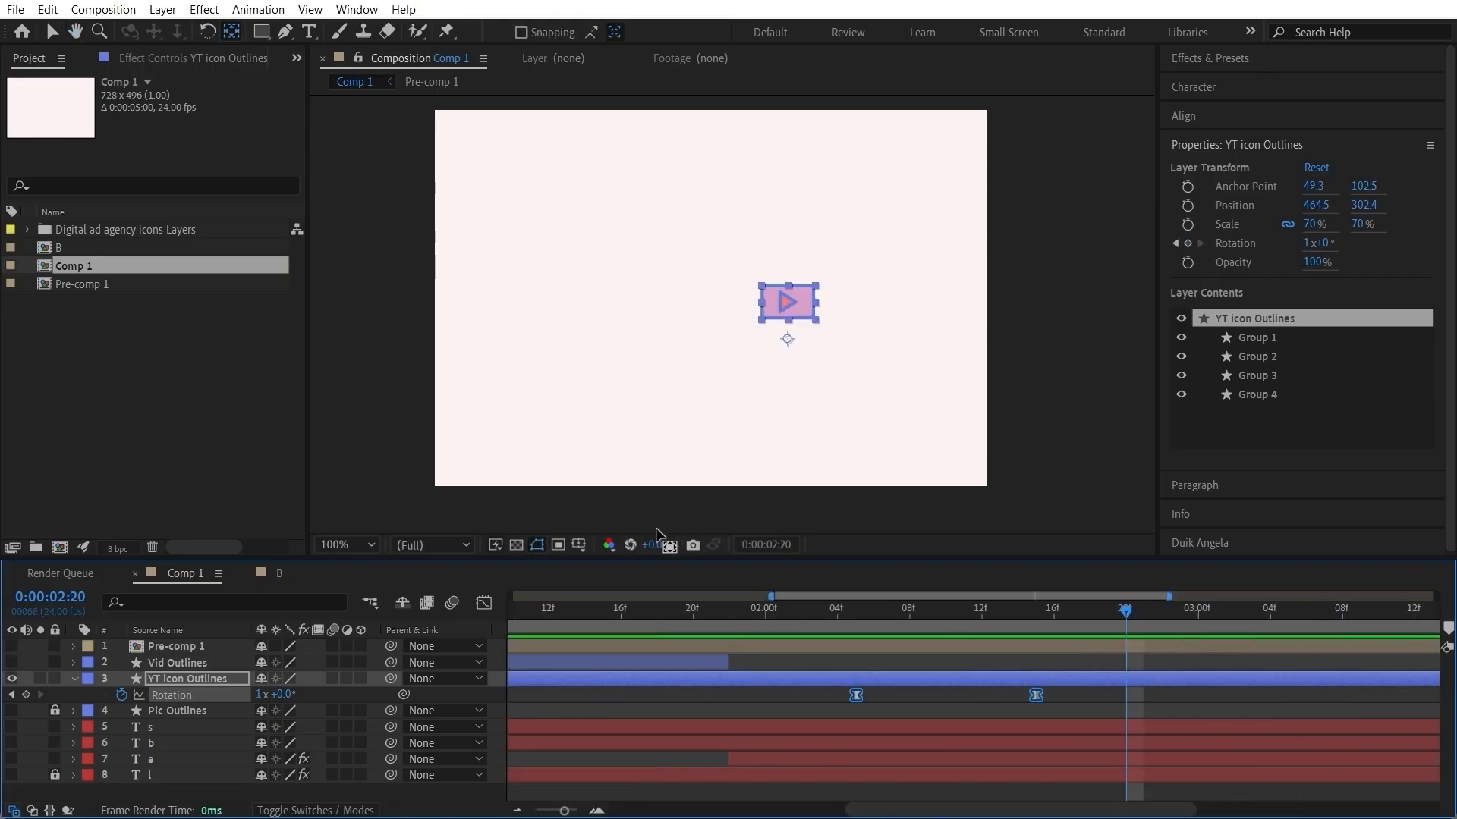
Step: Move only the YT icon's end rotation keyframe to 0:00:02:17, undoing the shift of both keyframes
click(56, 31)
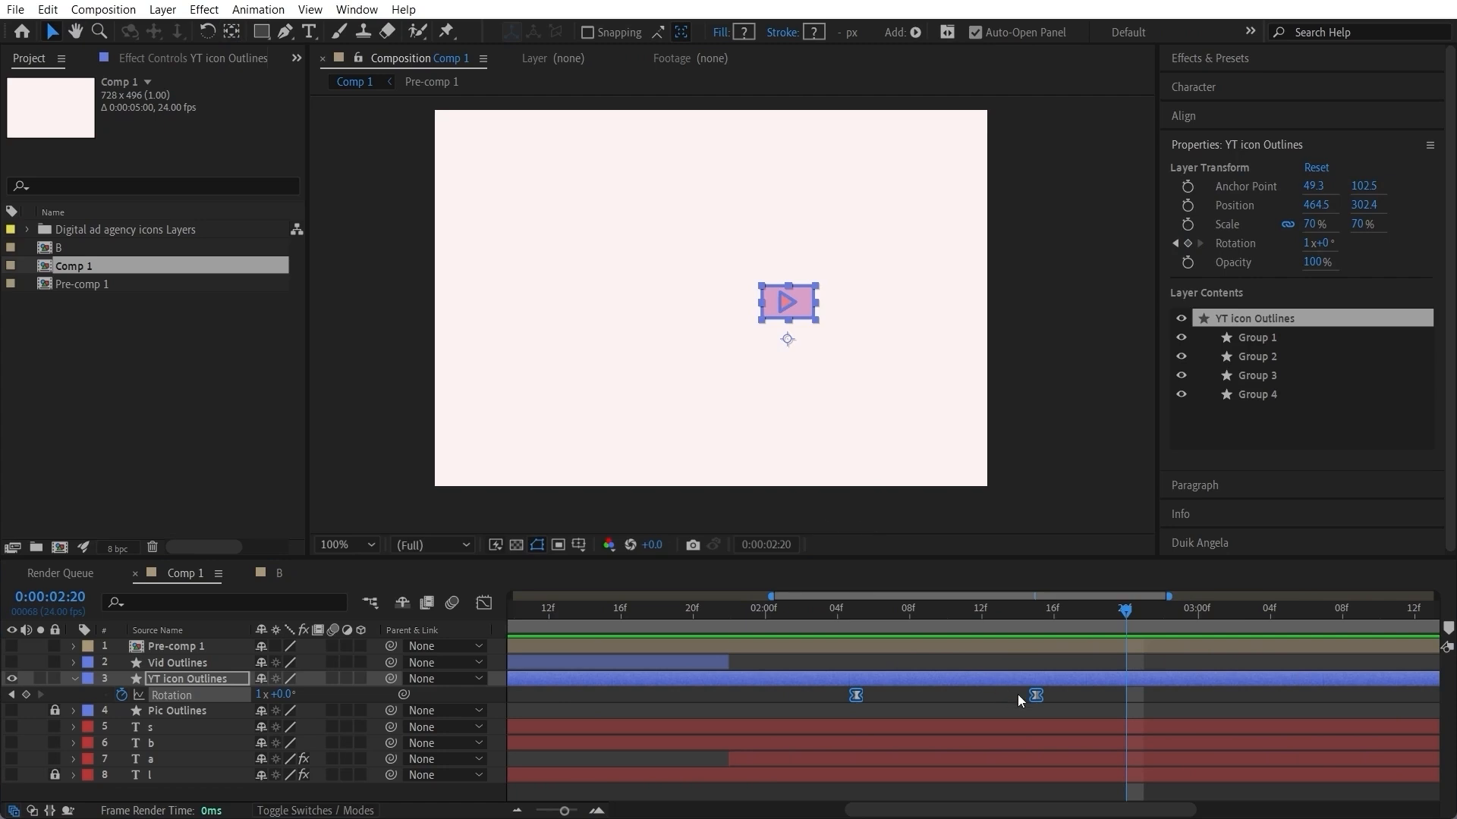
drag(1038, 695, 1077, 694)
key(ctrl+z)
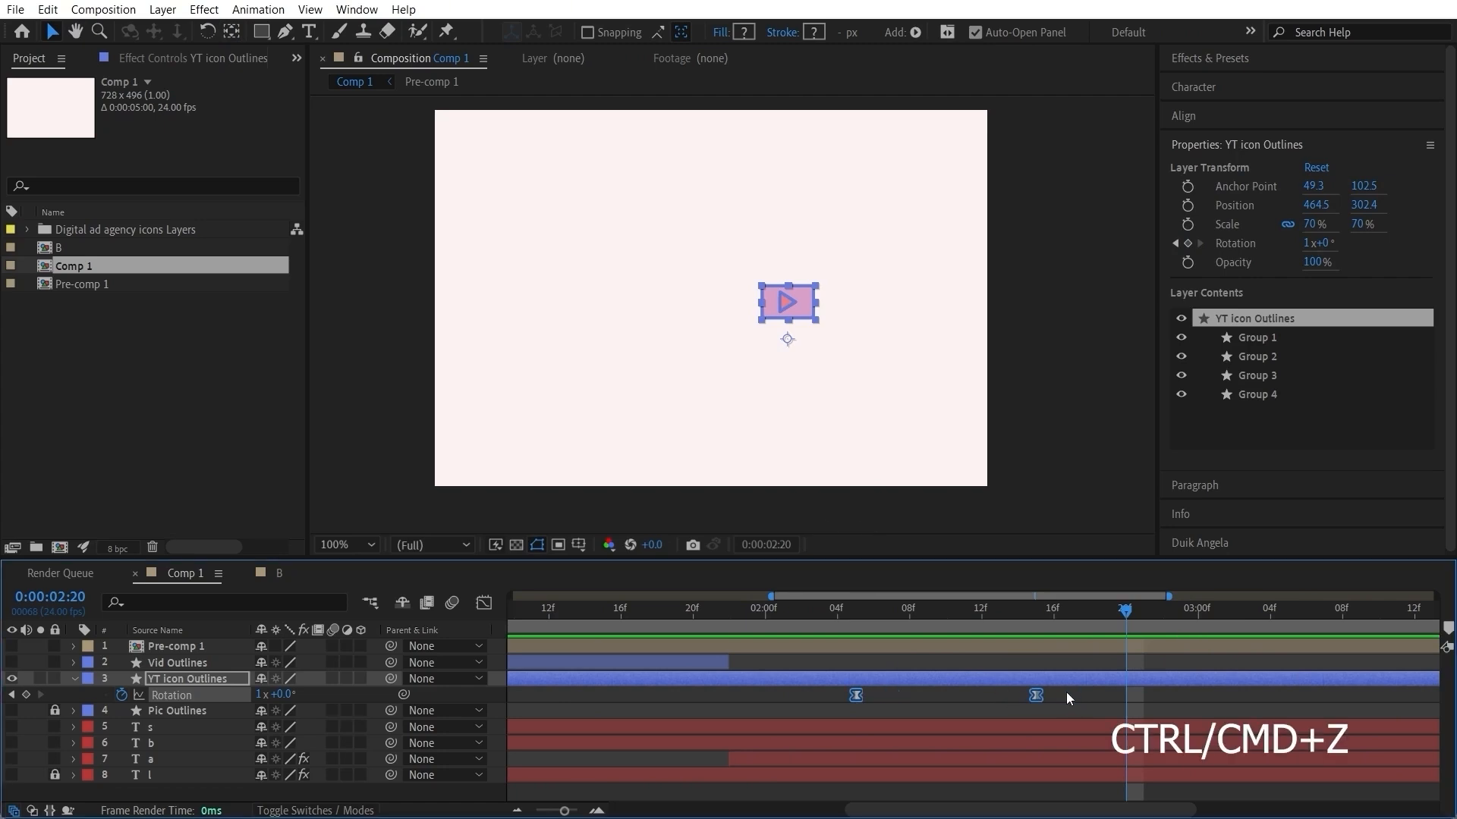
click(1045, 686)
drag(1036, 695, 1070, 695)
Step: Preview the slowed YT icon rotation from 0:00:02:03 to check its timing
click(872, 613)
click(827, 611)
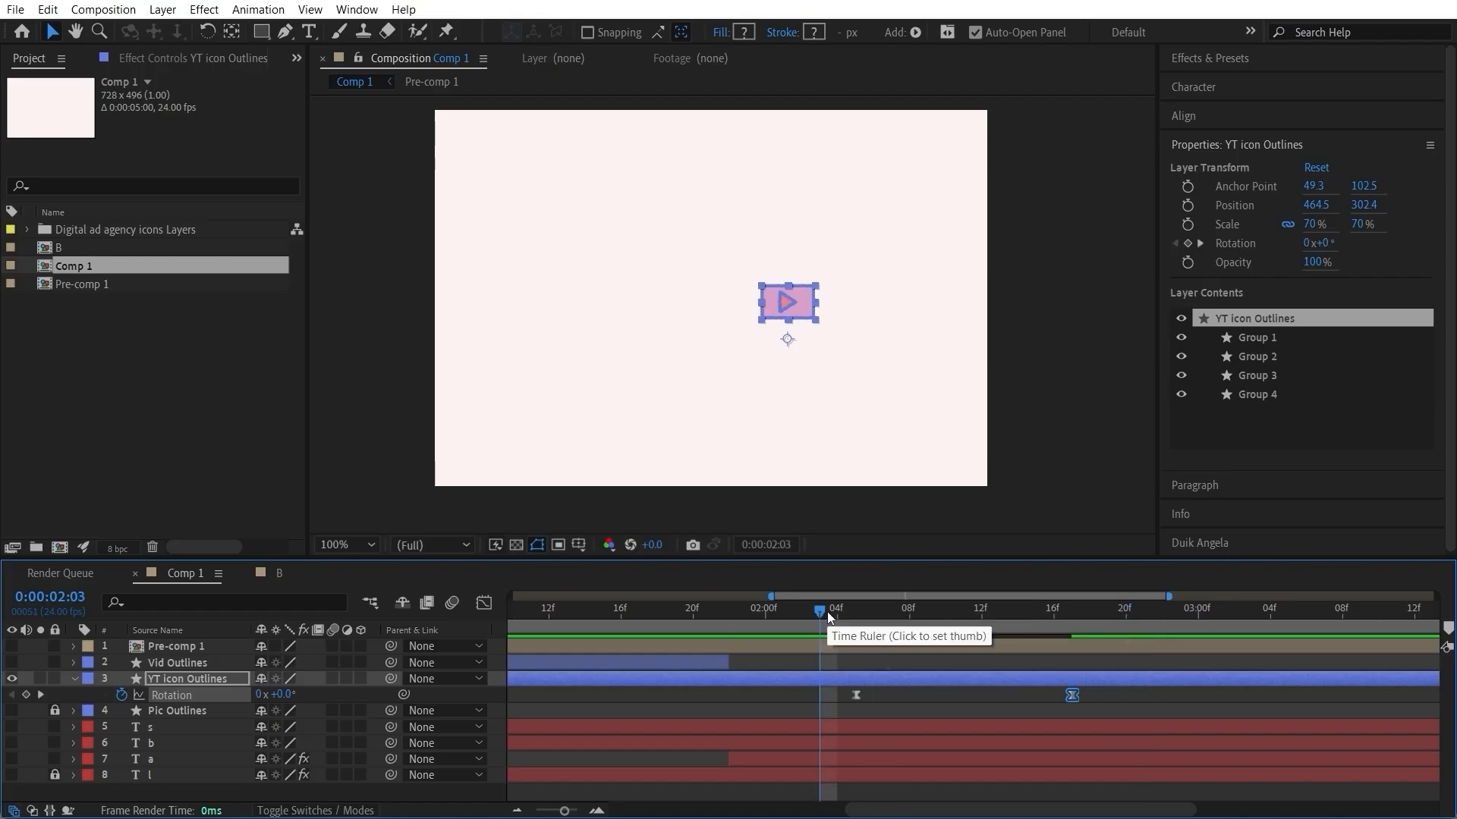
key(space)
key(space)
click(849, 617)
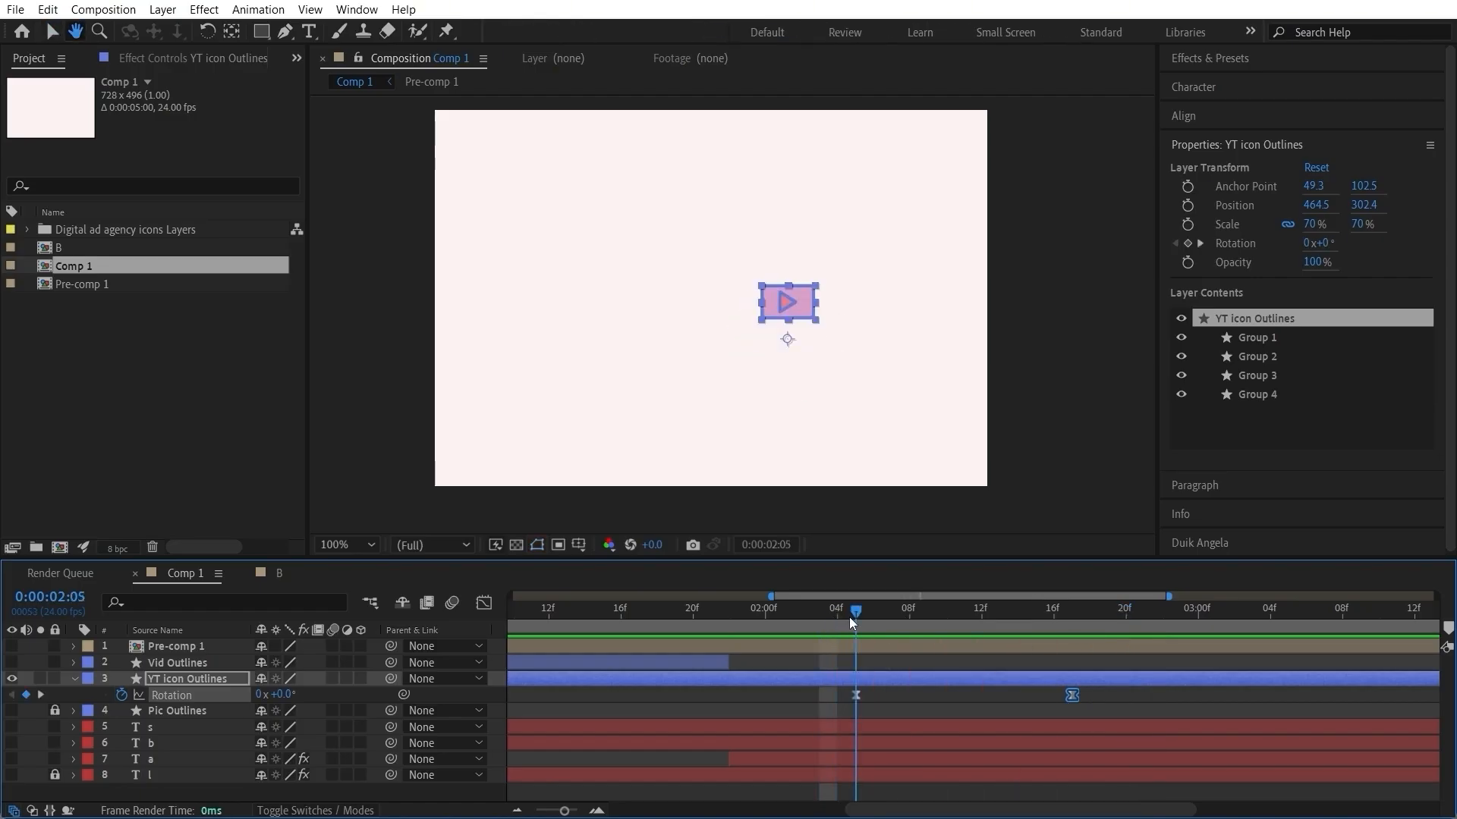
Step: Animate the YT icon's position from 0:00:02:05 to 0:00:02:17, raising it to a Y position of 203.4 at the second keyframe
key(p)
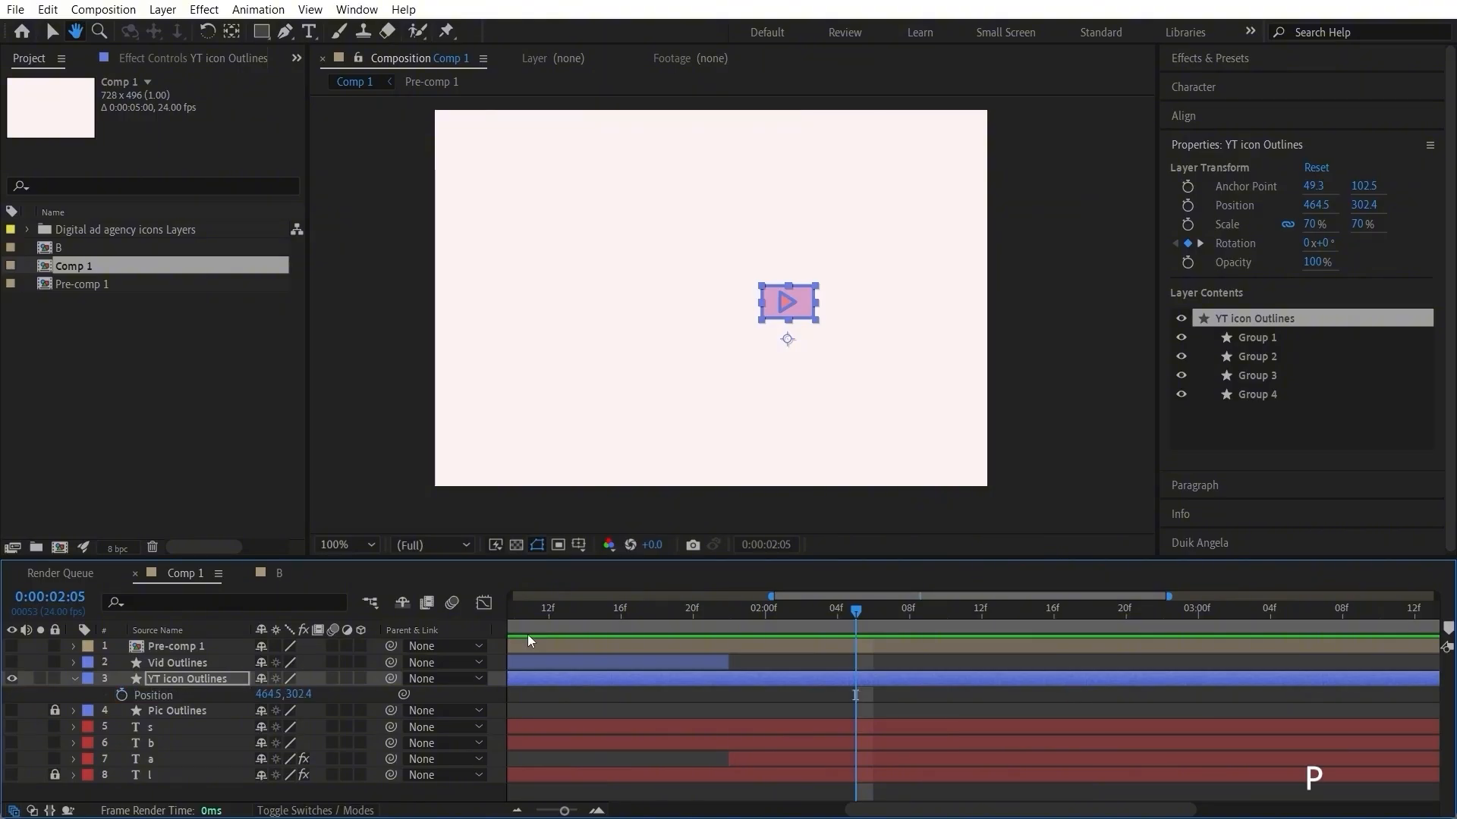
click(121, 694)
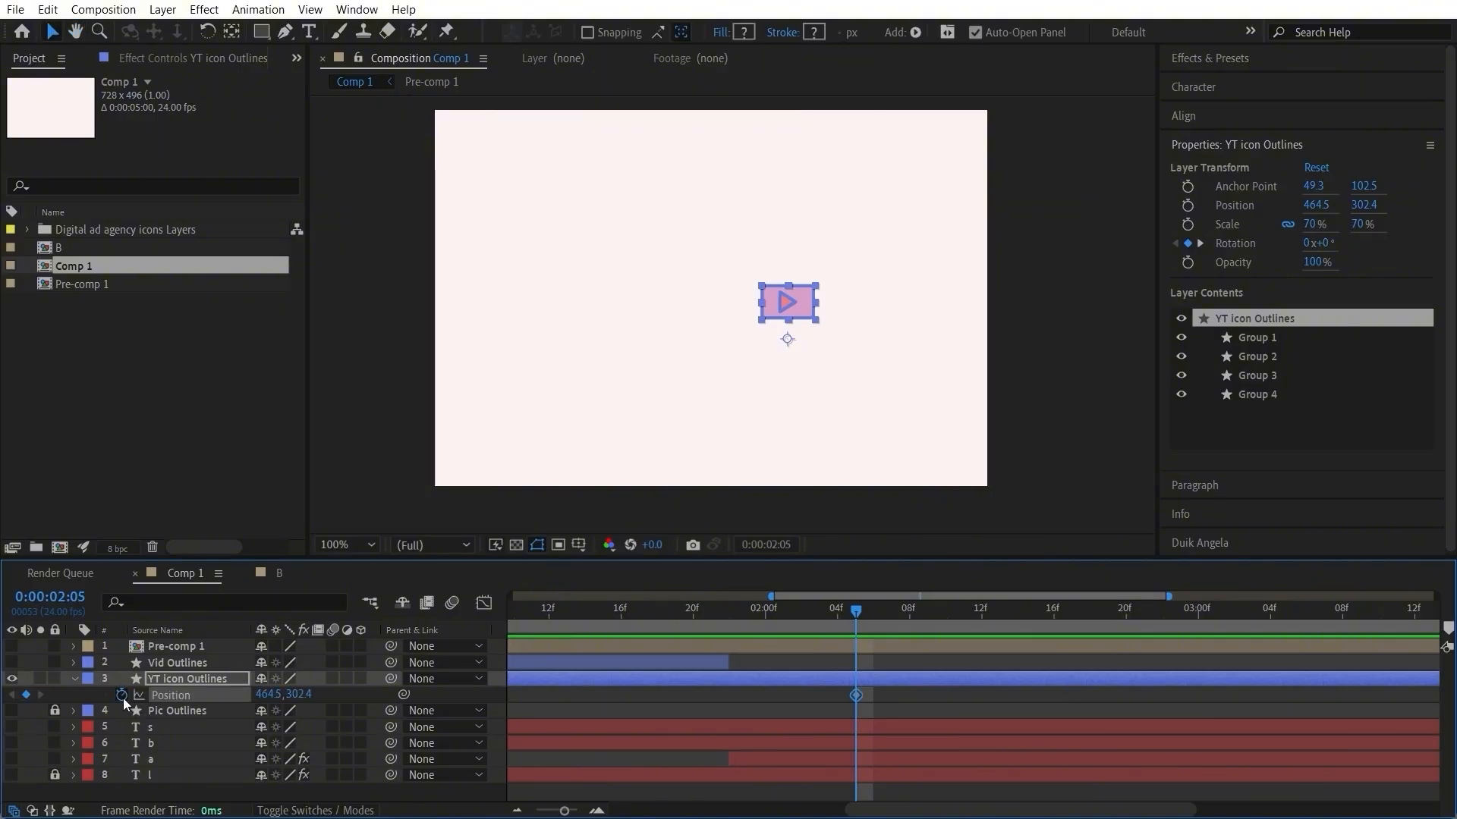
key(u)
key(u)
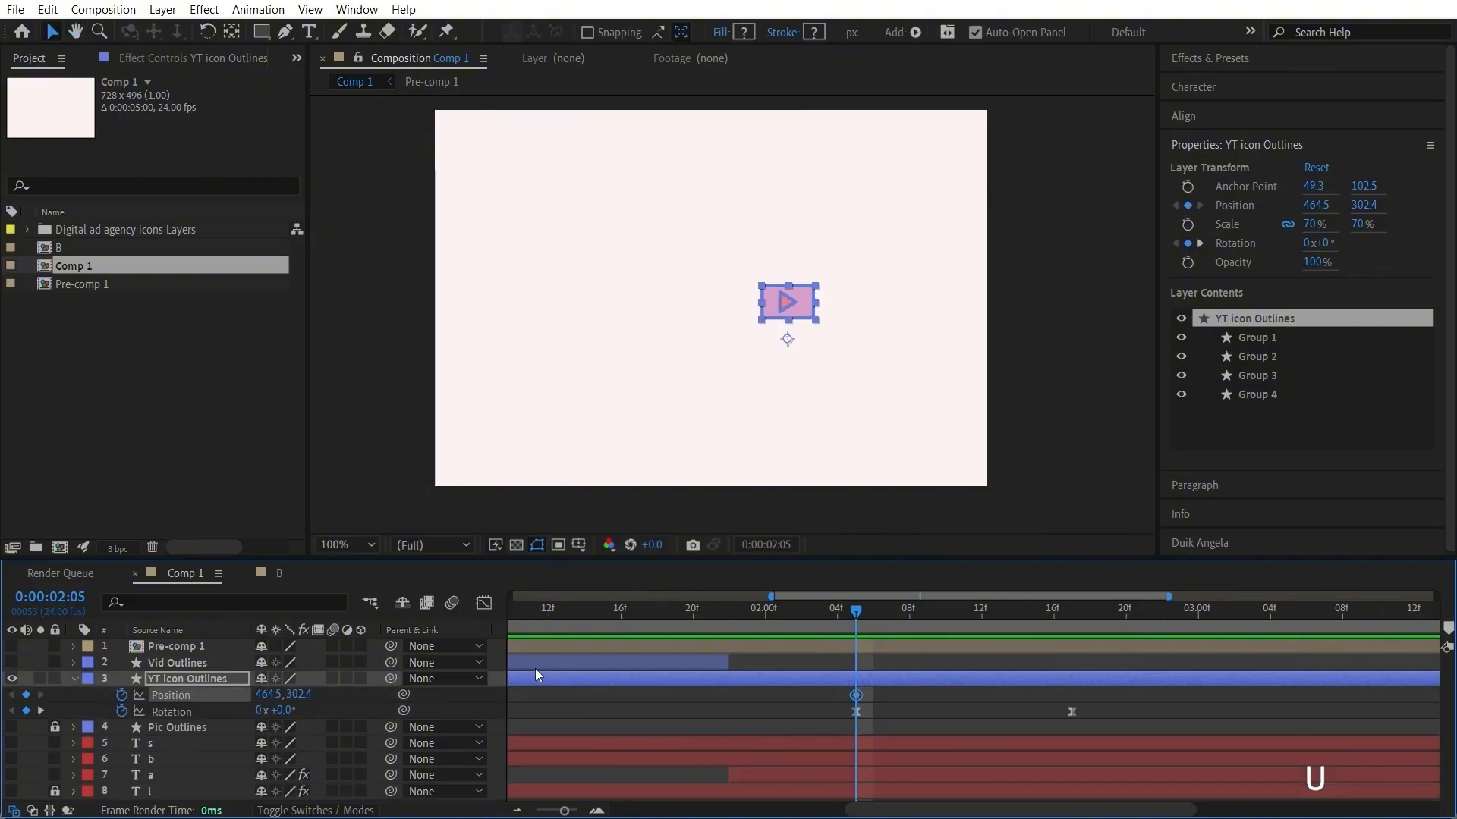
click(1077, 617)
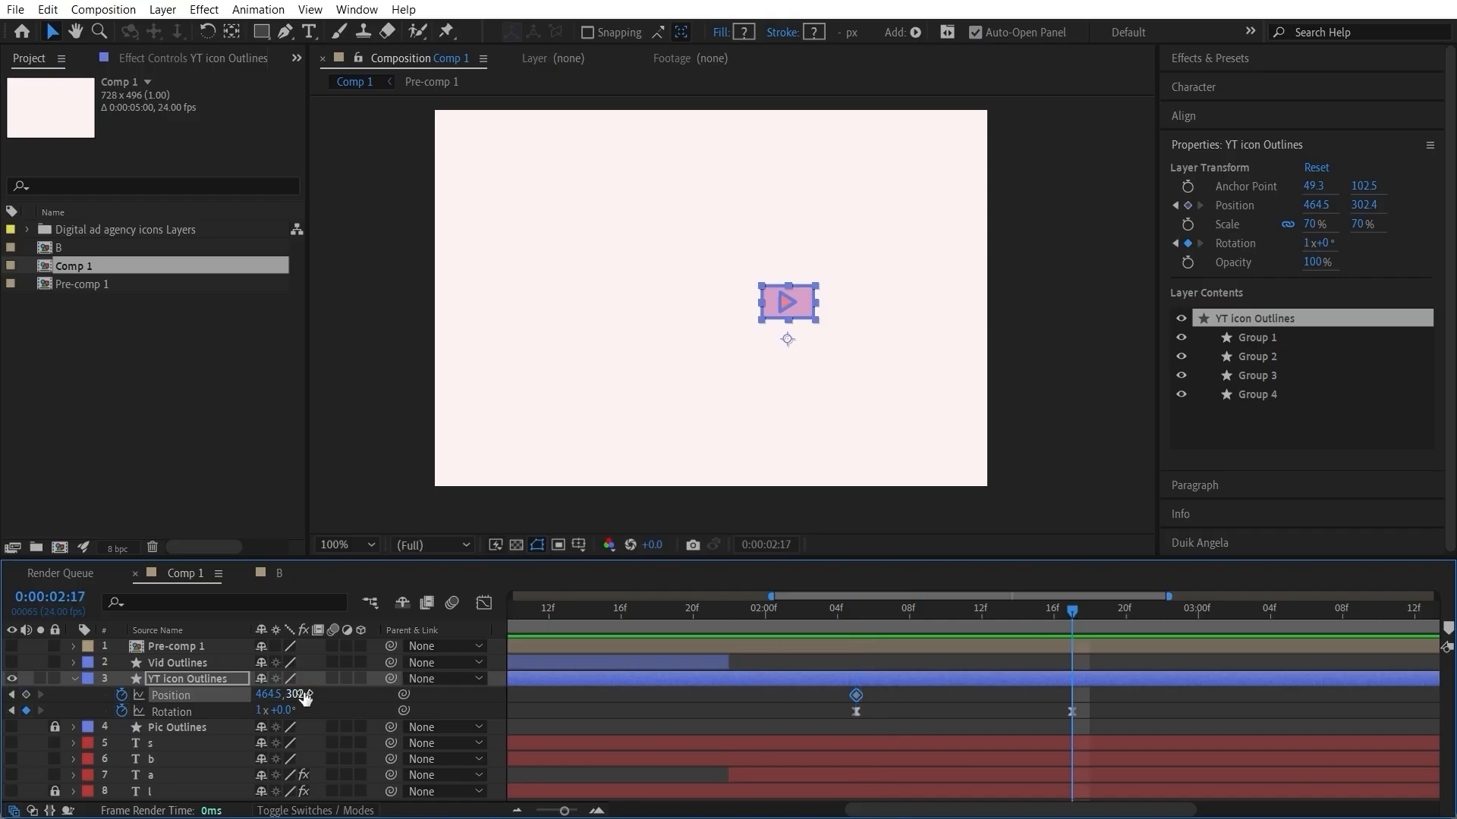
drag(302, 693, 195, 706)
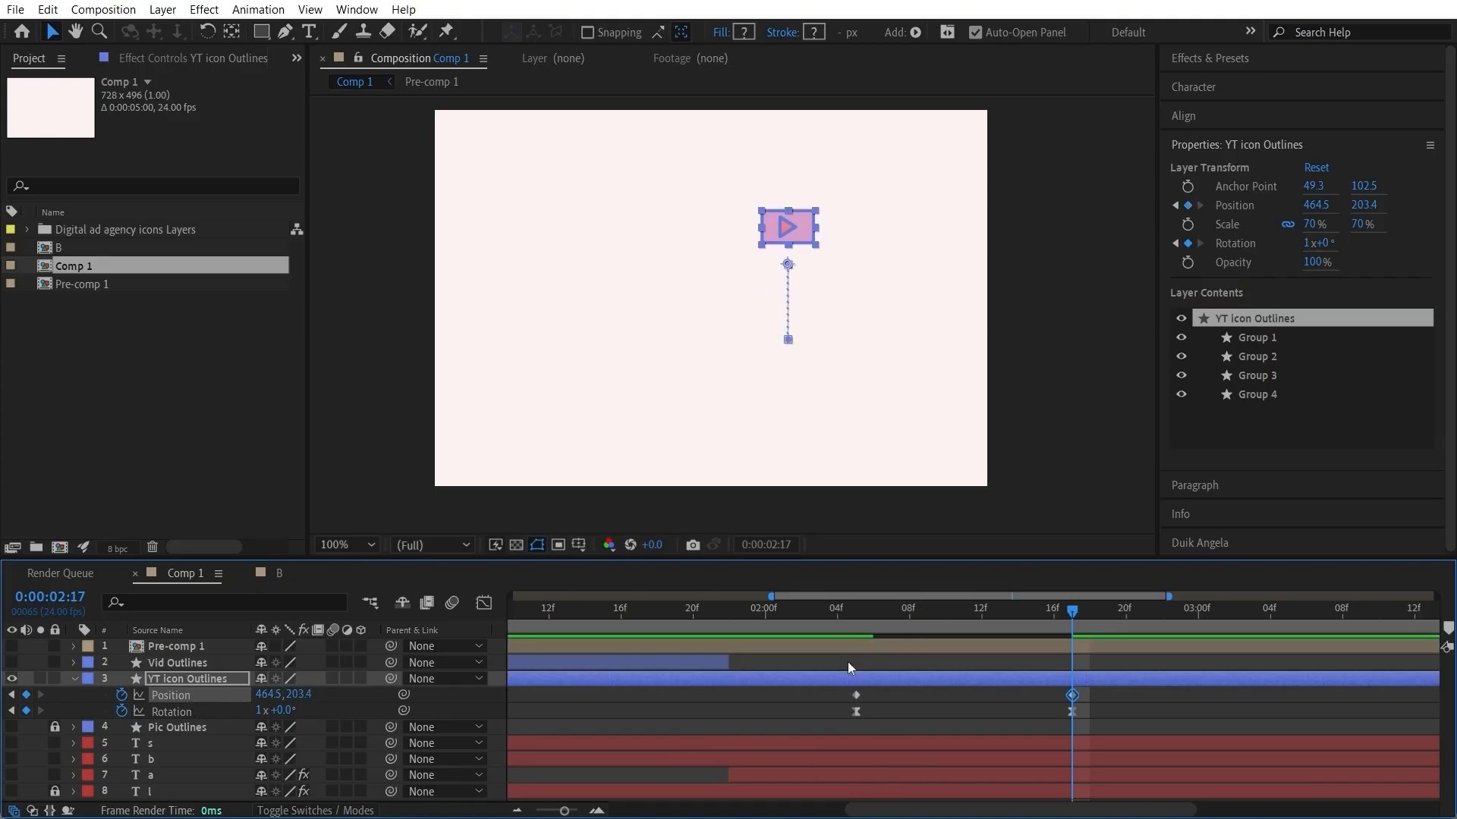
Step: Apply Easy Ease to both YT icon position keyframes and shape the speed graph to peak early with a long slowdown
drag(1112, 694, 794, 708)
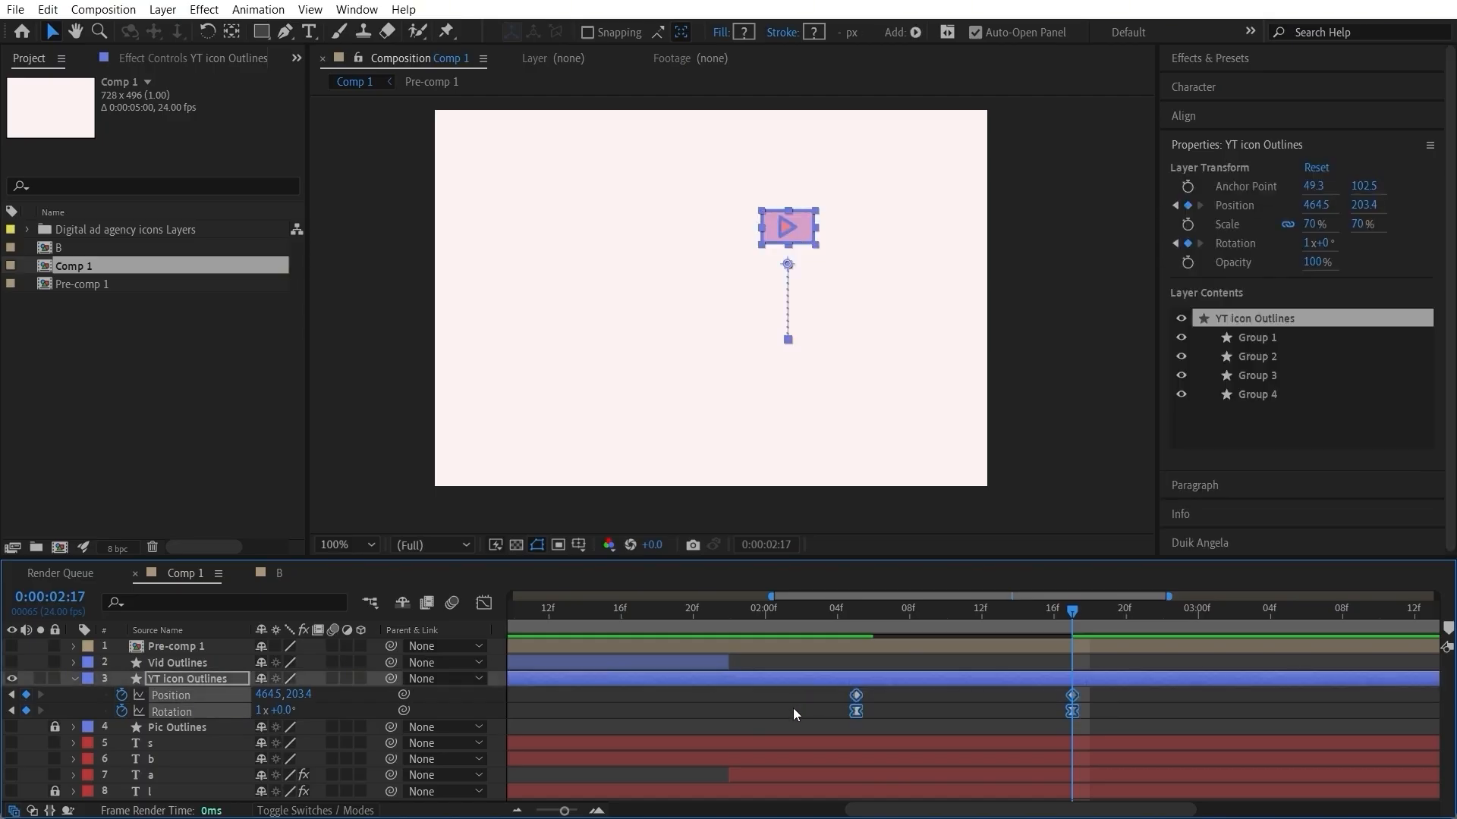
click(1108, 682)
drag(1101, 691, 824, 702)
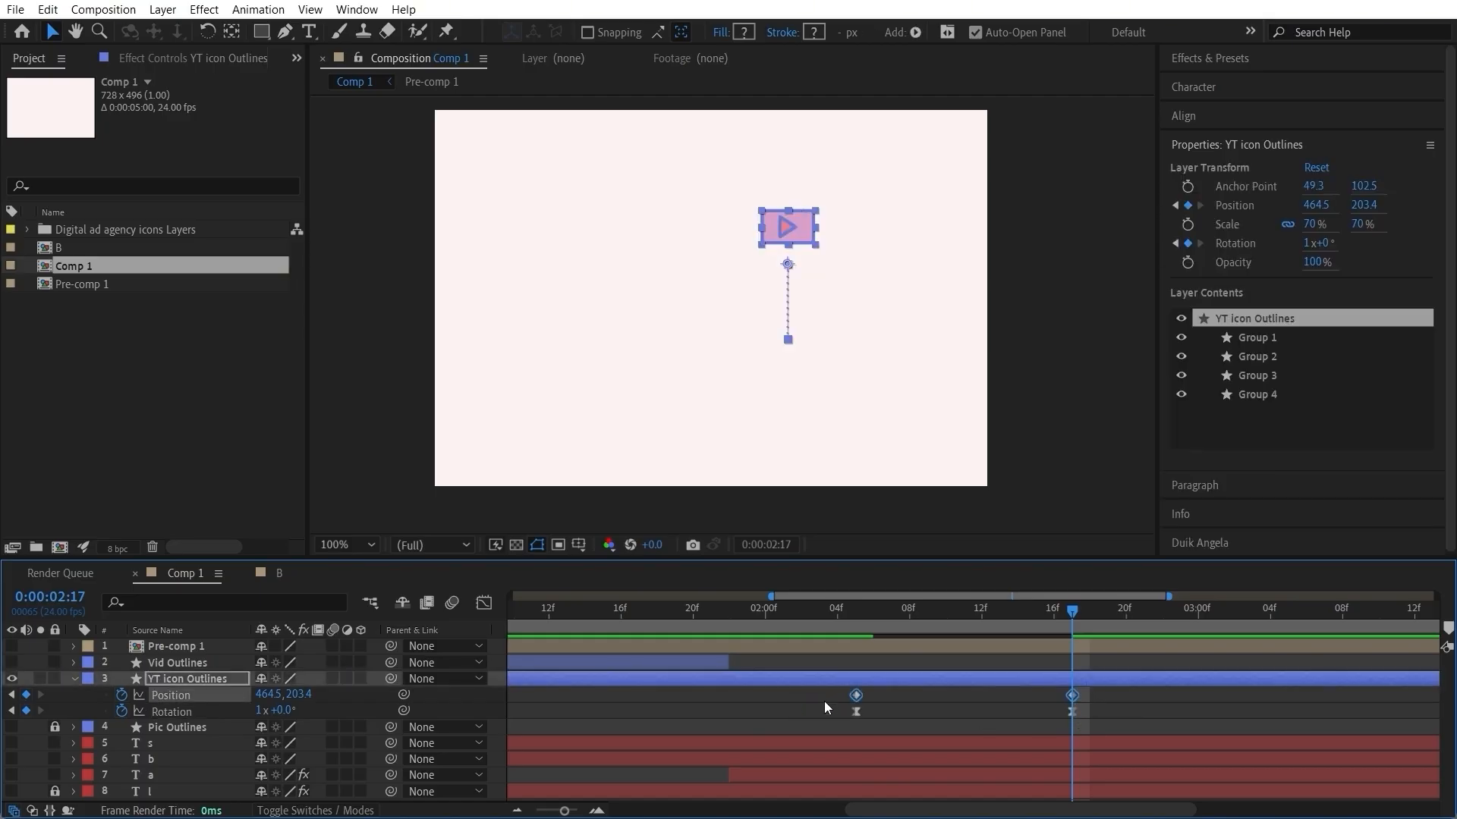
drag(869, 626, 862, 626)
click(483, 602)
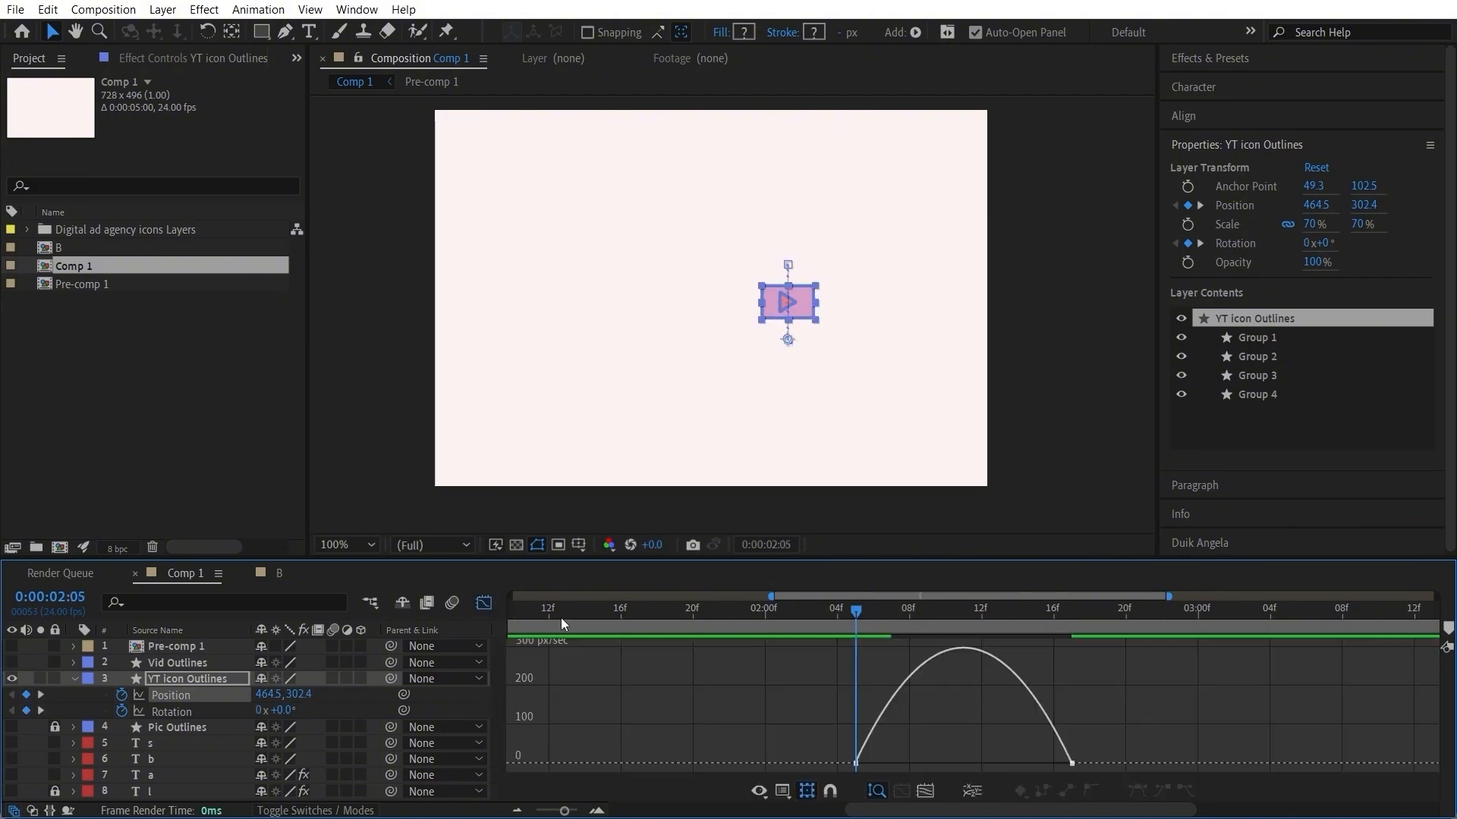
drag(1140, 724, 981, 763)
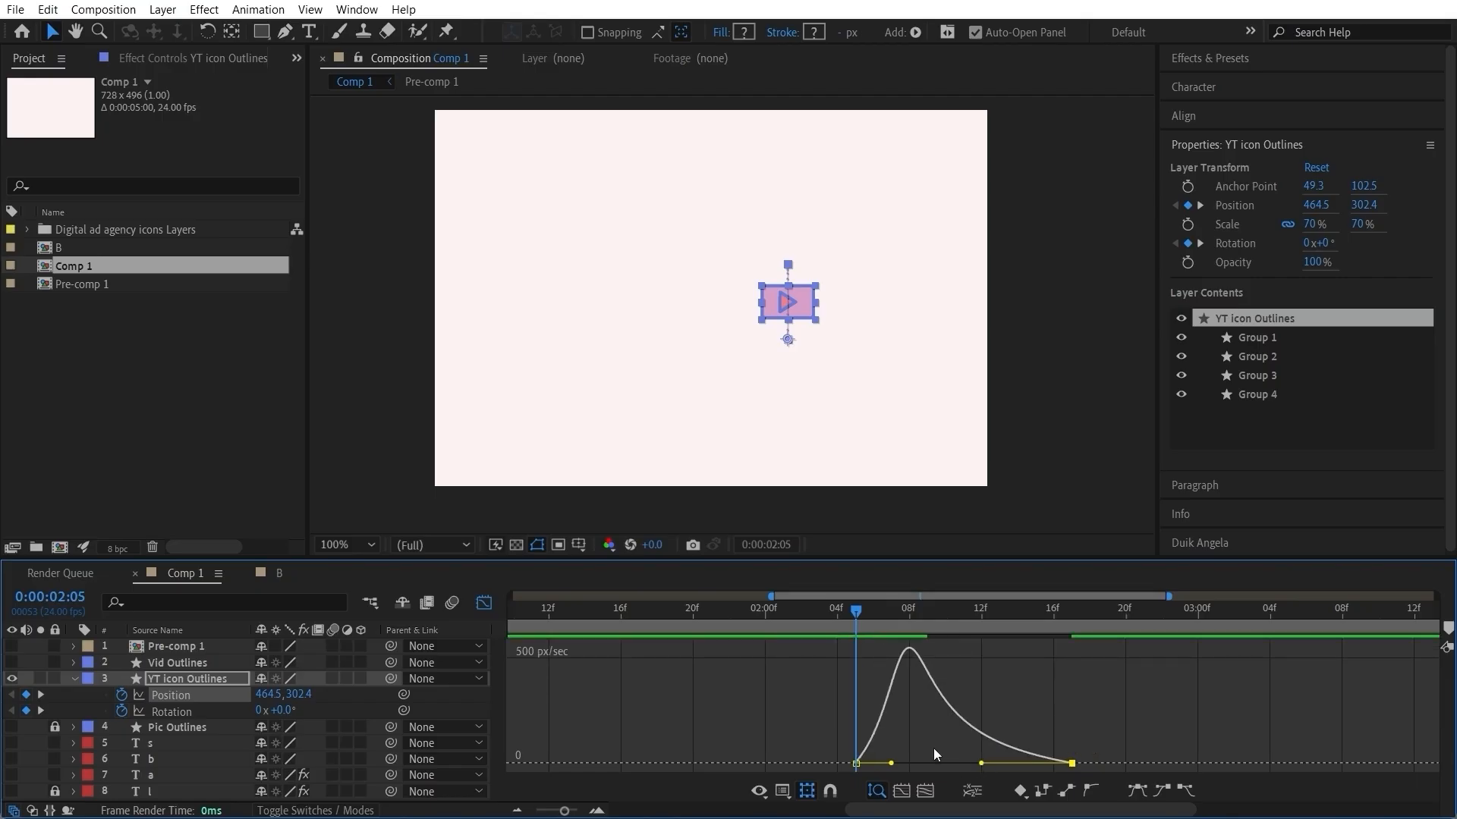
drag(893, 766, 885, 762)
drag(868, 620, 875, 669)
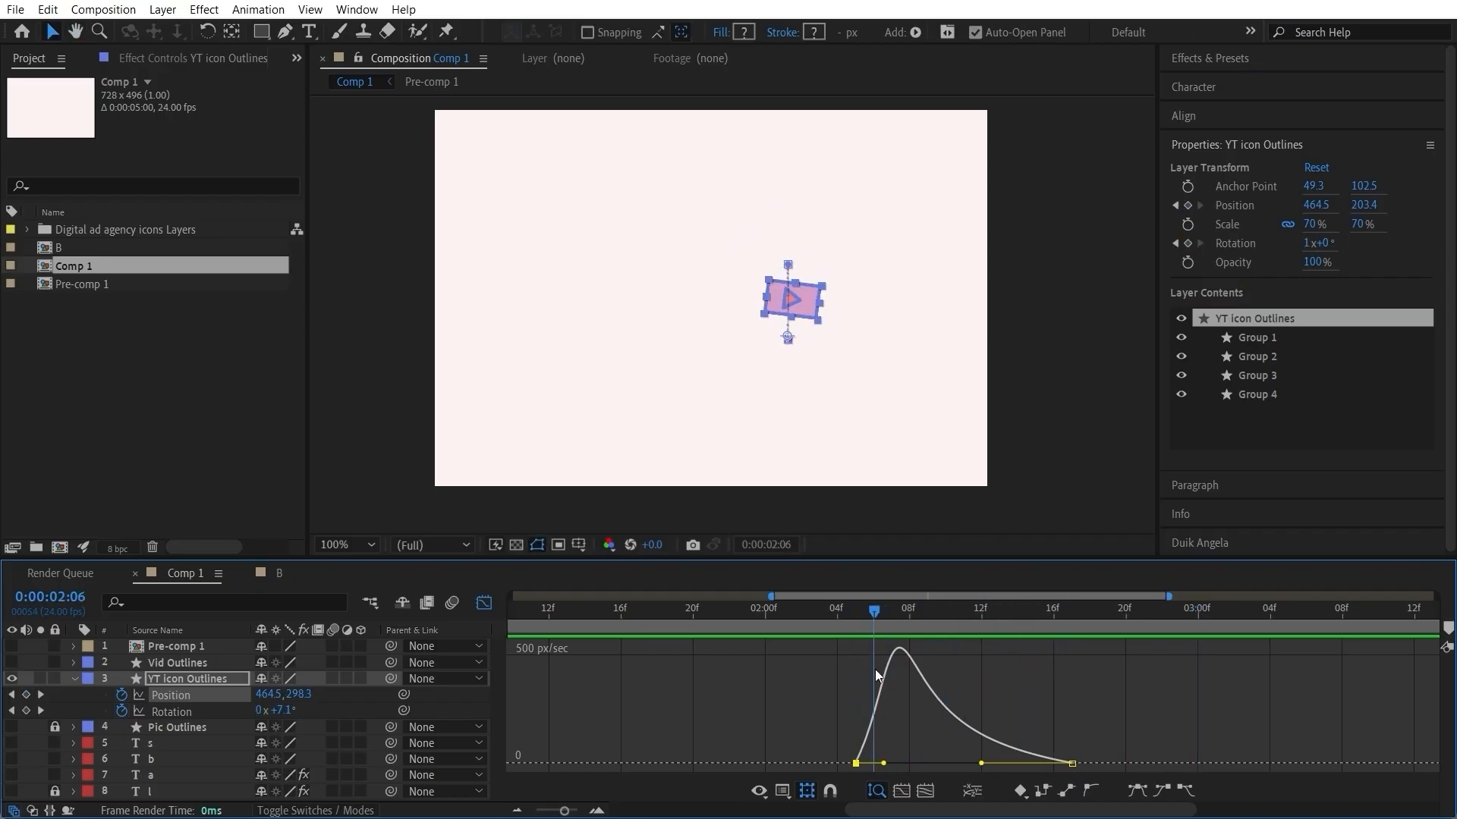
click(484, 603)
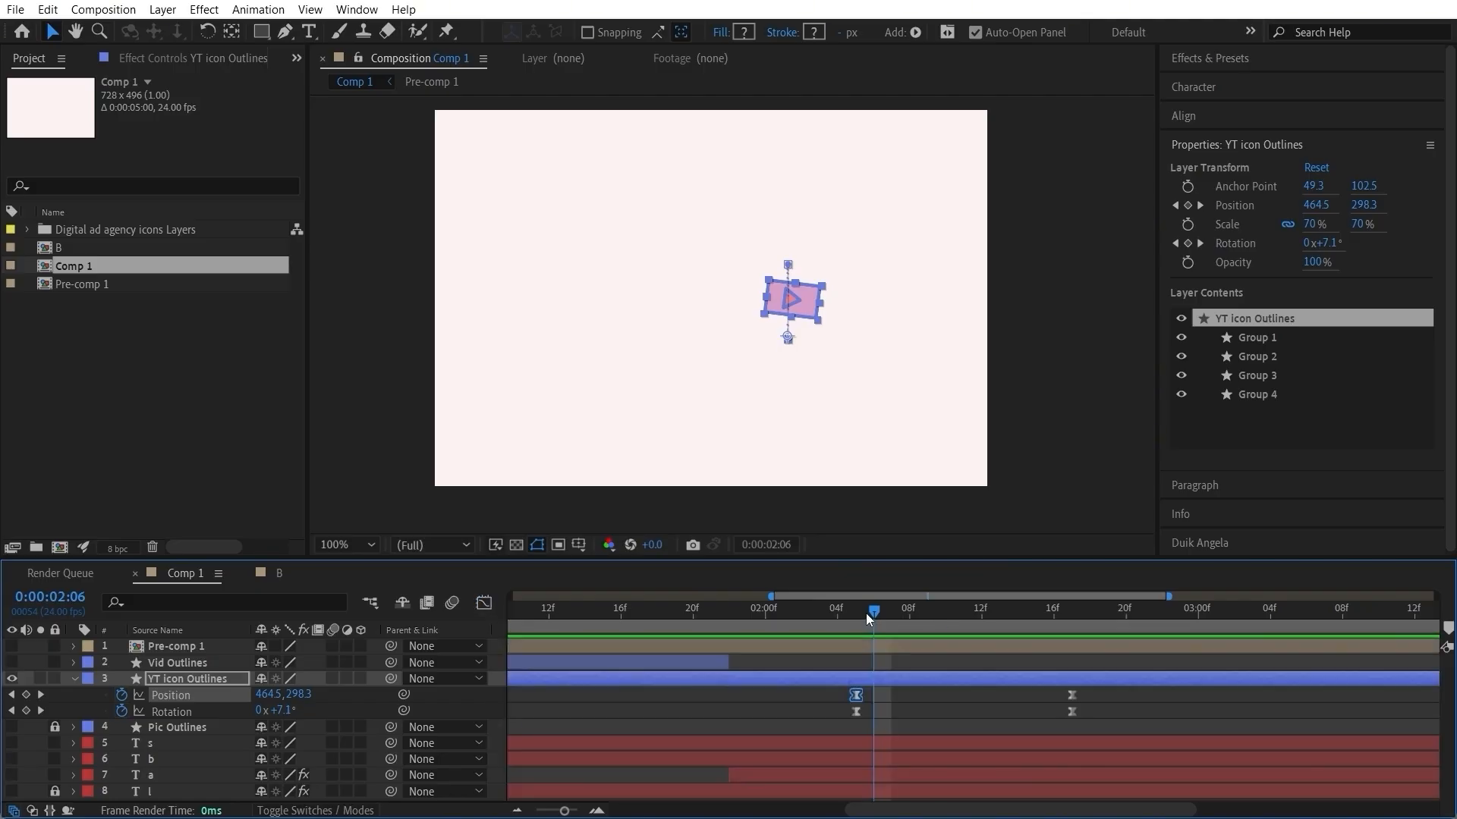
Step: Check the icon's rise and delay its first position keyframe to 0:00:02:11
click(905, 699)
drag(839, 608, 979, 668)
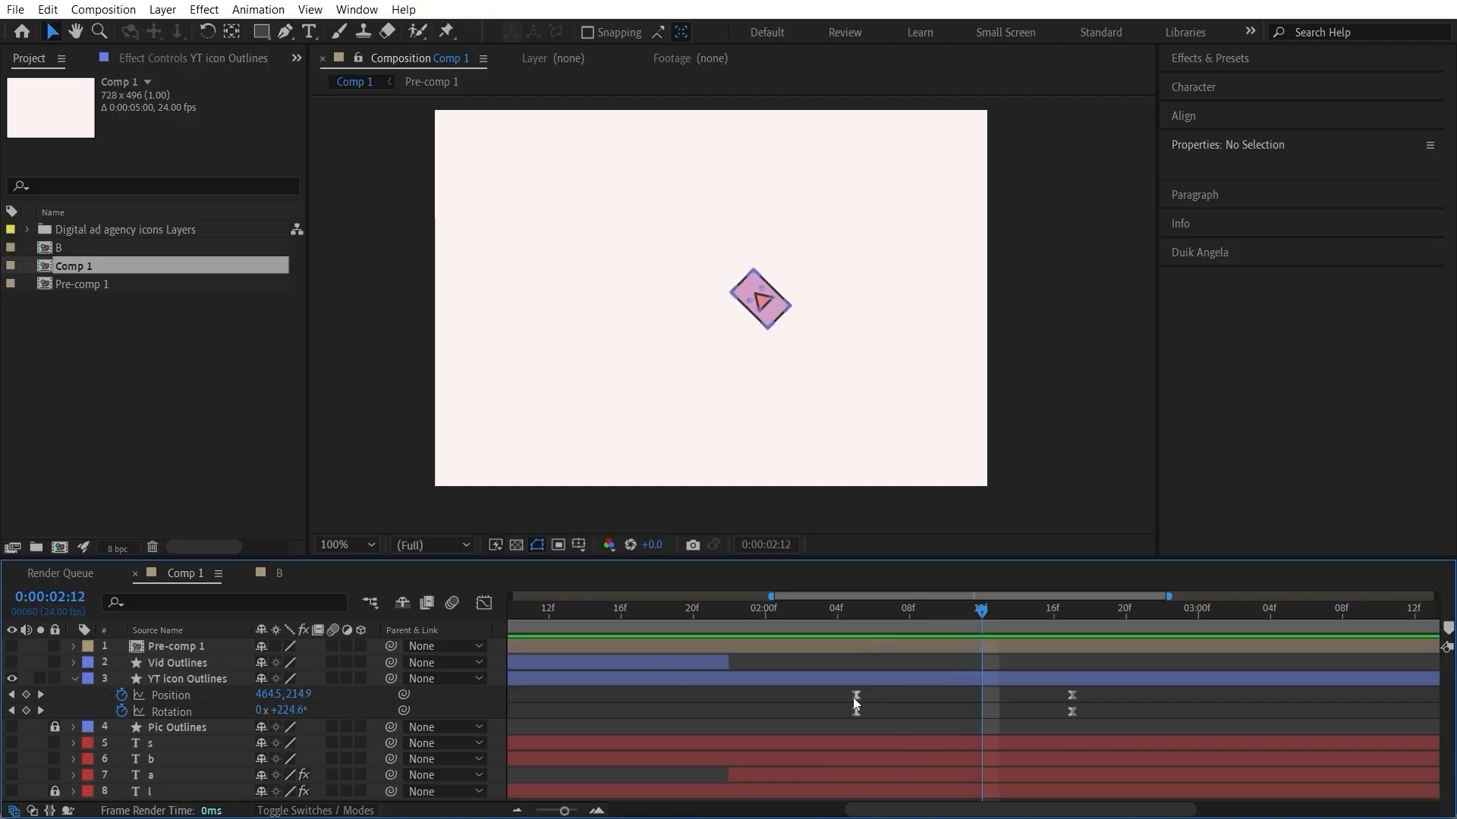
drag(856, 695, 965, 697)
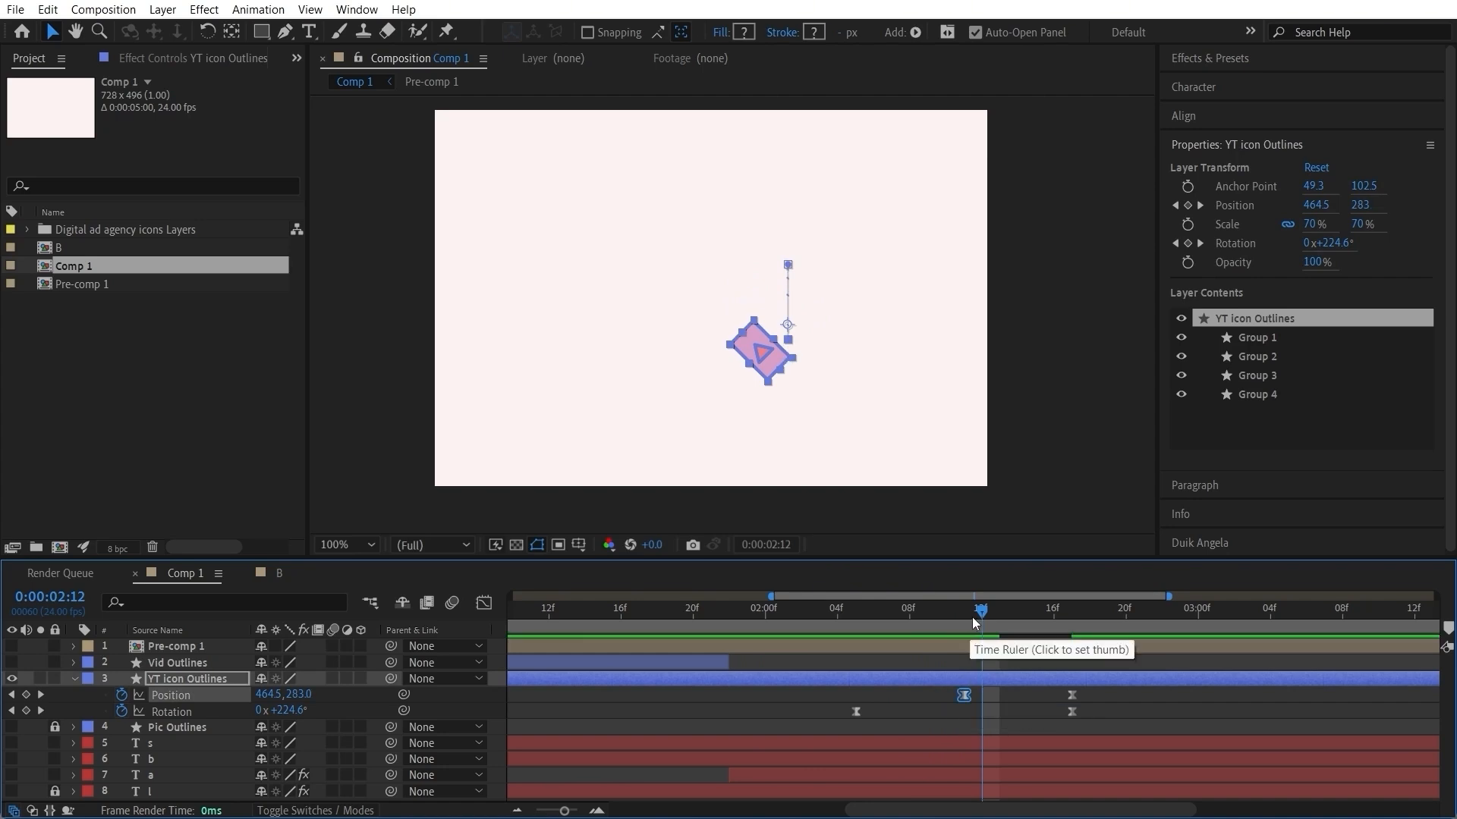
drag(975, 616, 1071, 648)
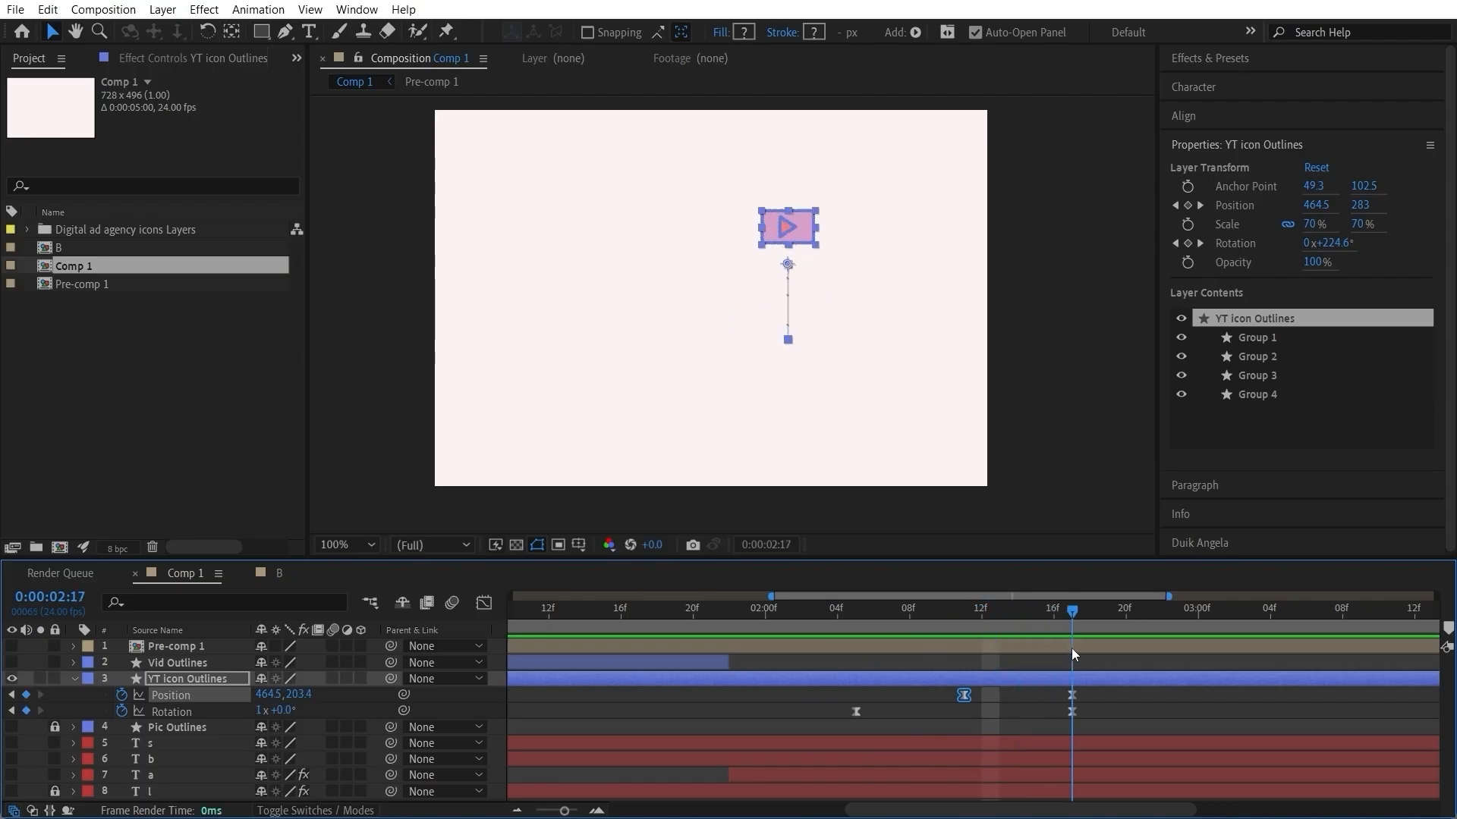
click(1020, 663)
Step: Show the letter s layer and add a YT icon position keyframe at 0:00:02:23 with a Y position of 266.4
drag(866, 617, 1181, 630)
key(space)
key(space)
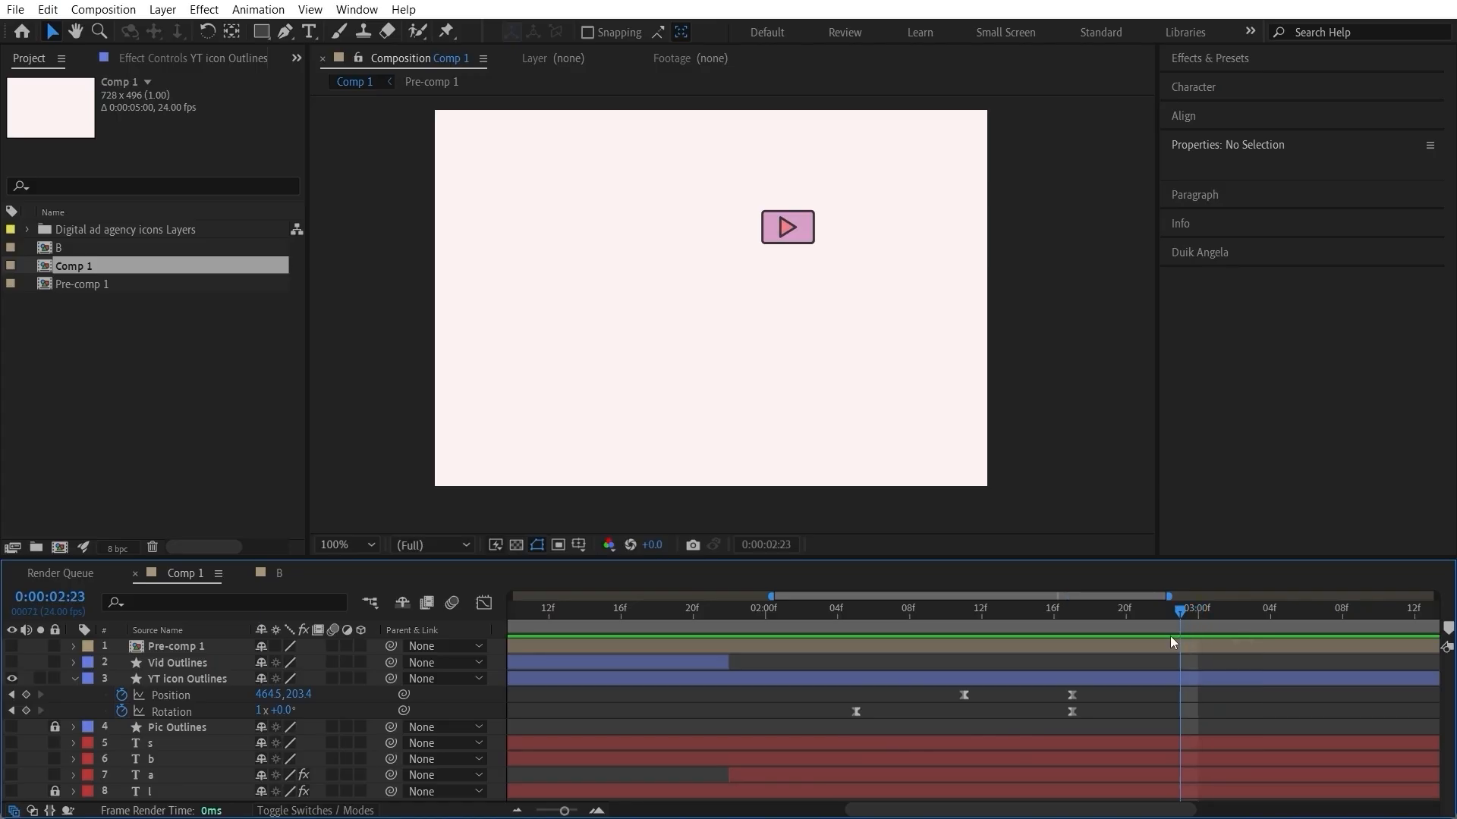
drag(298, 694, 414, 680)
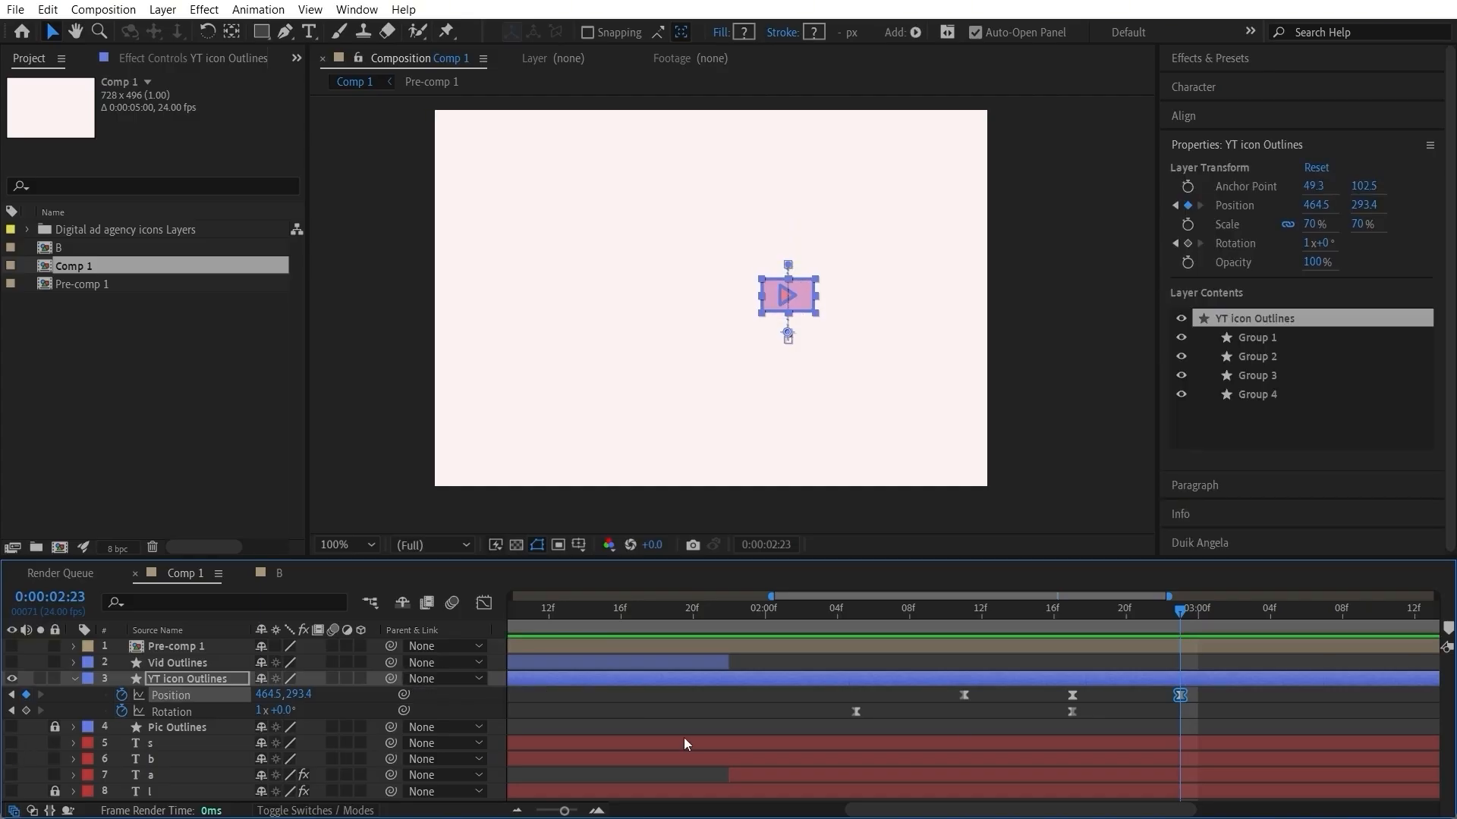
click(11, 743)
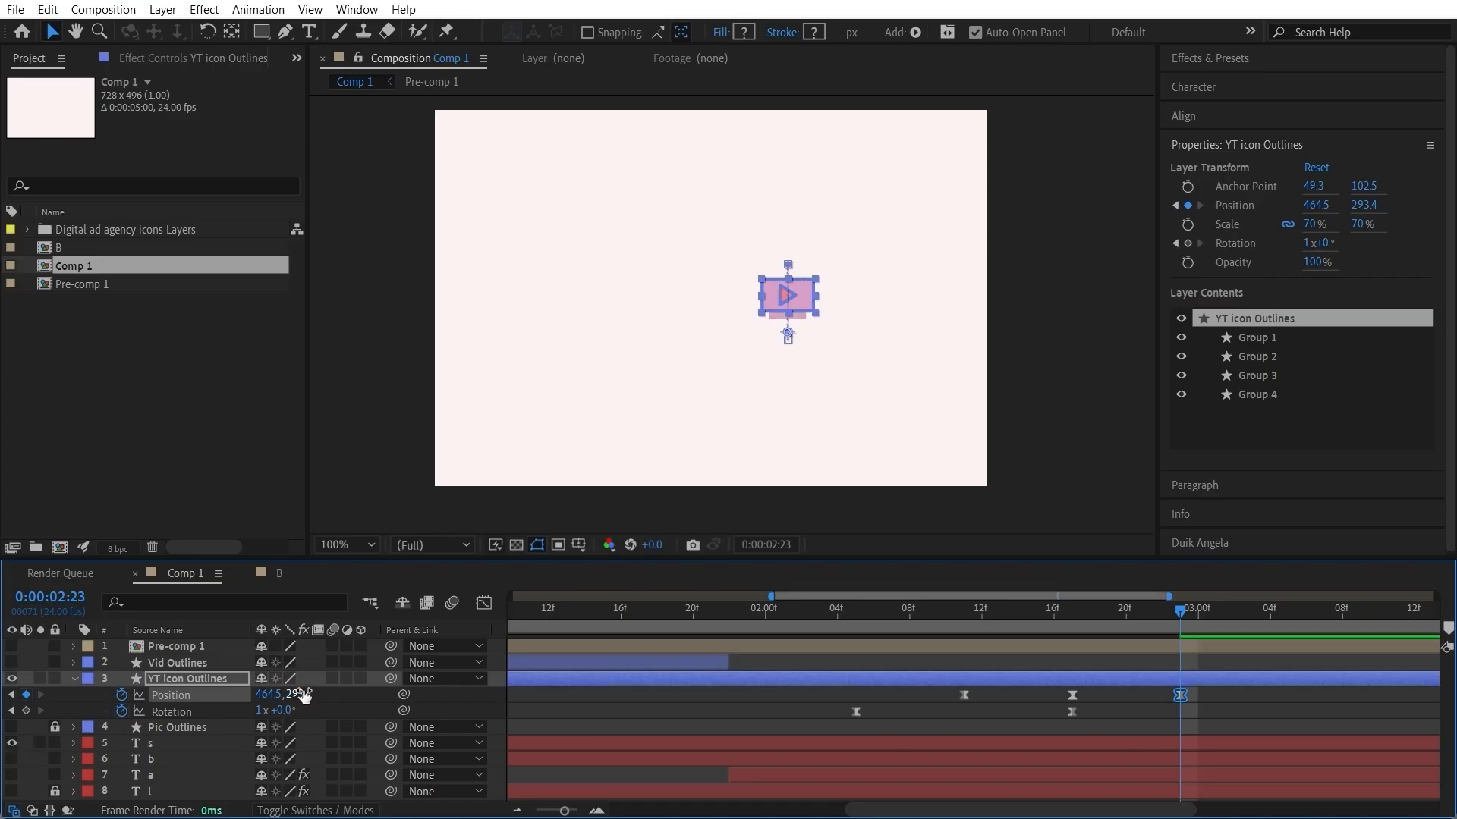
mouse_move(304, 695)
mouse_down()
mouse_move(322, 695)
mouse_move(248, 700)
mouse_move(275, 693)
mouse_up()
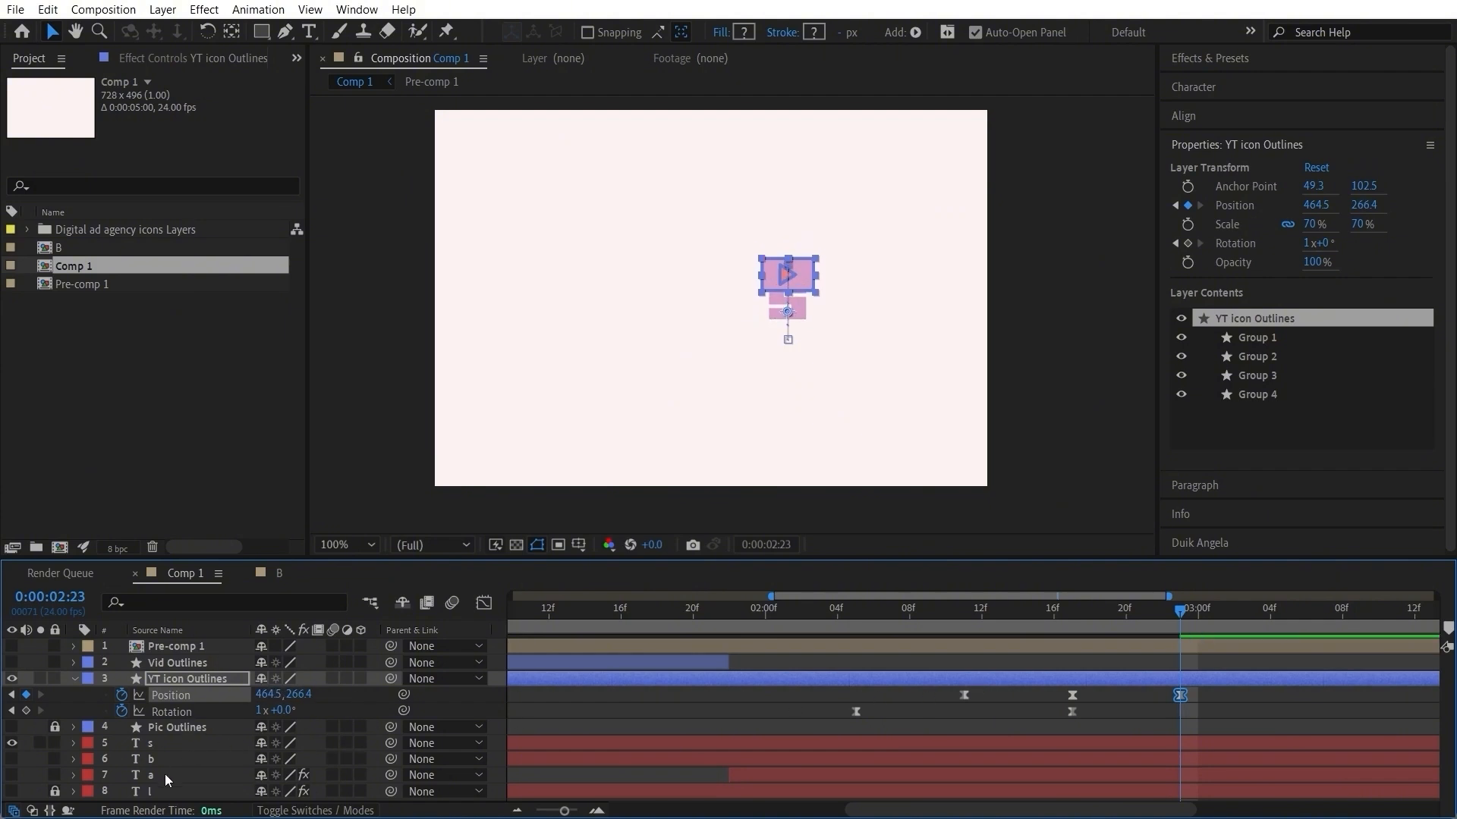
Step: Add a 100% scale keyframe to the letter s layer at 0:00:02:21
click(173, 741)
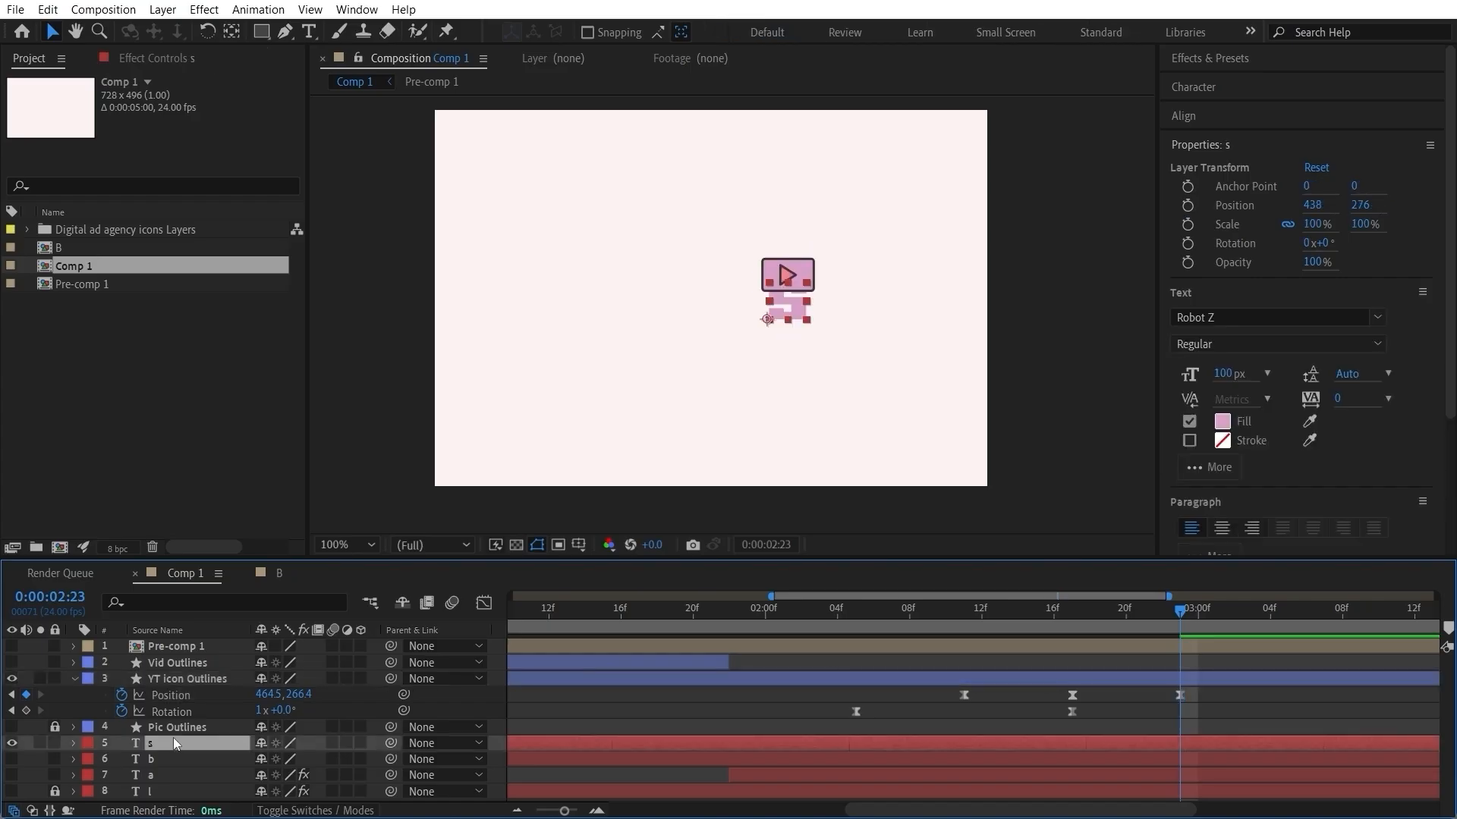
key(s)
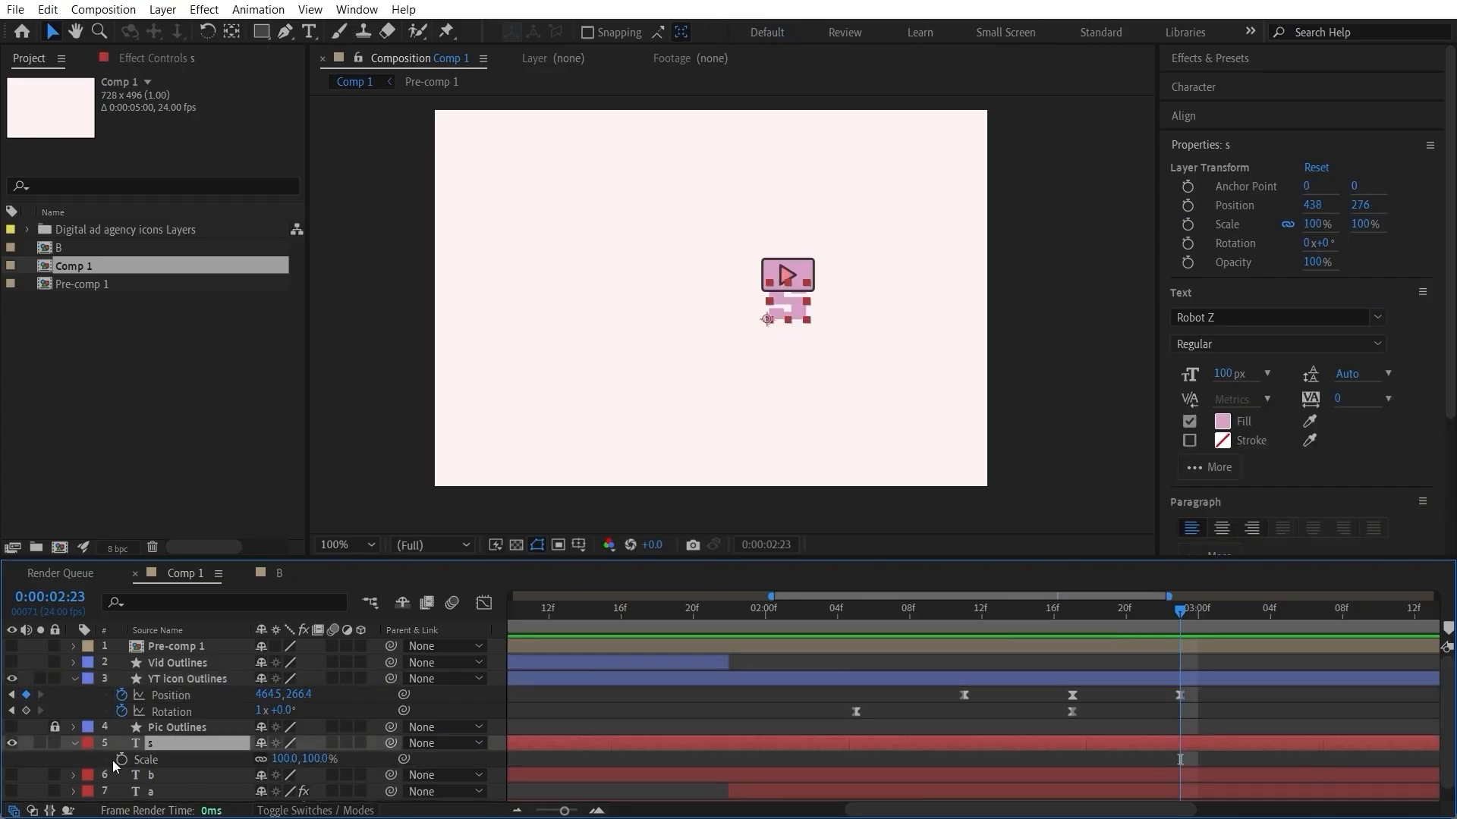
click(124, 759)
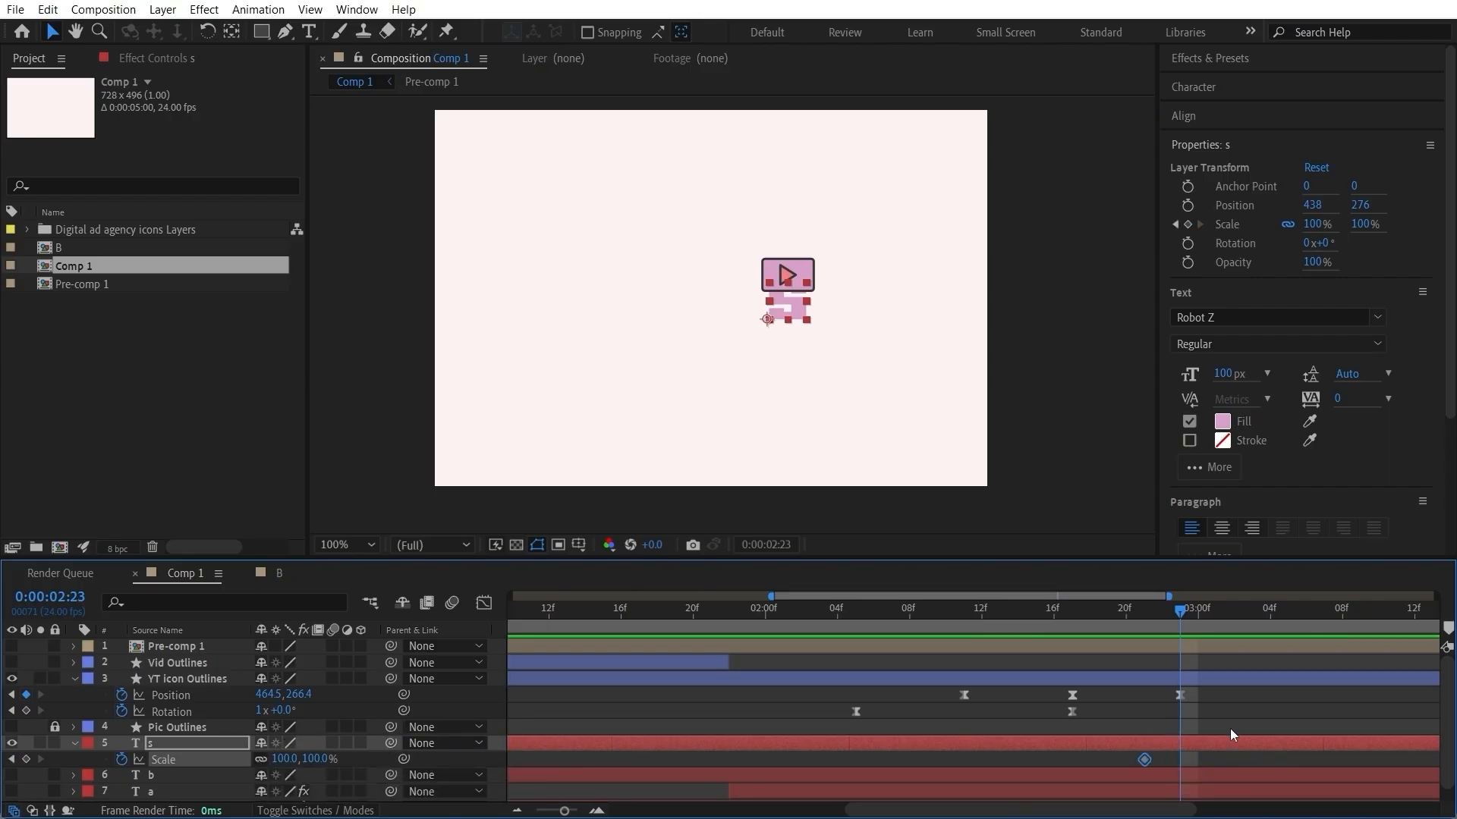
Step: Move the letter s anchor point to its bottom centre, then unlink its scale and set it to 126, 64% at 0:00:02:23
click(231, 31)
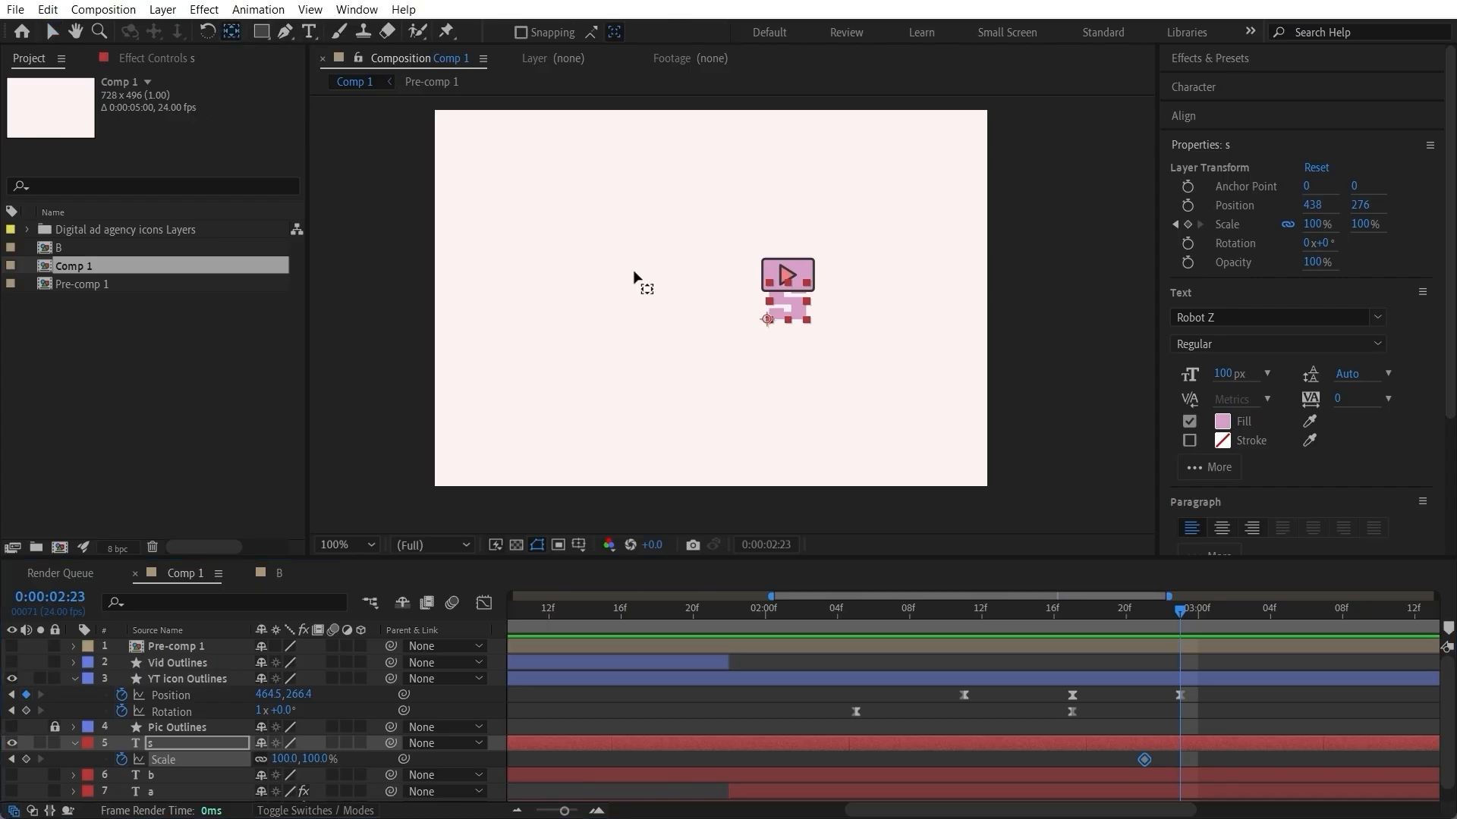
drag(771, 322, 793, 320)
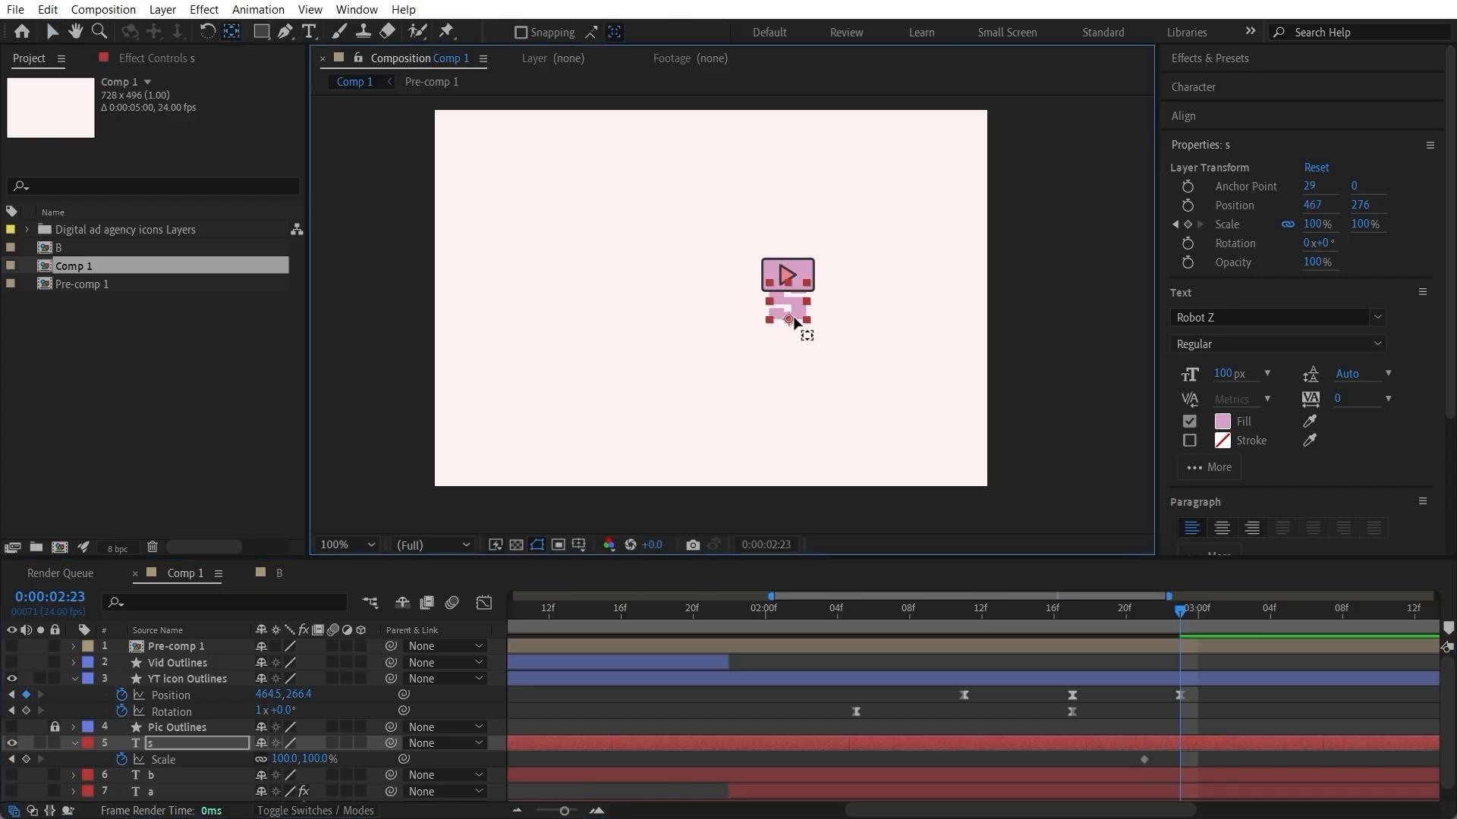
click(52, 31)
click(264, 759)
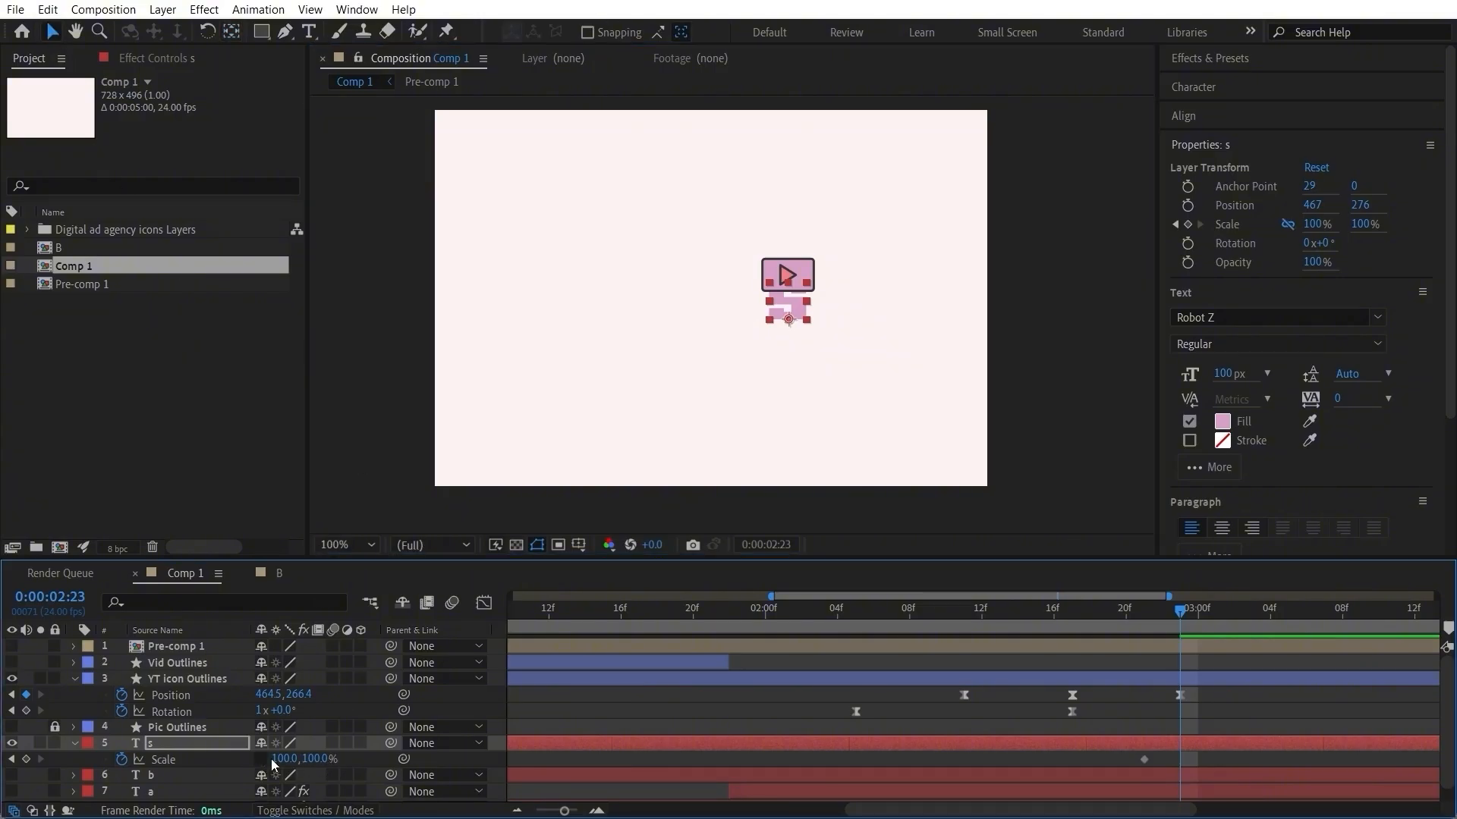
mouse_move(319, 759)
mouse_down()
mouse_move(291, 762)
mouse_move(304, 759)
mouse_up()
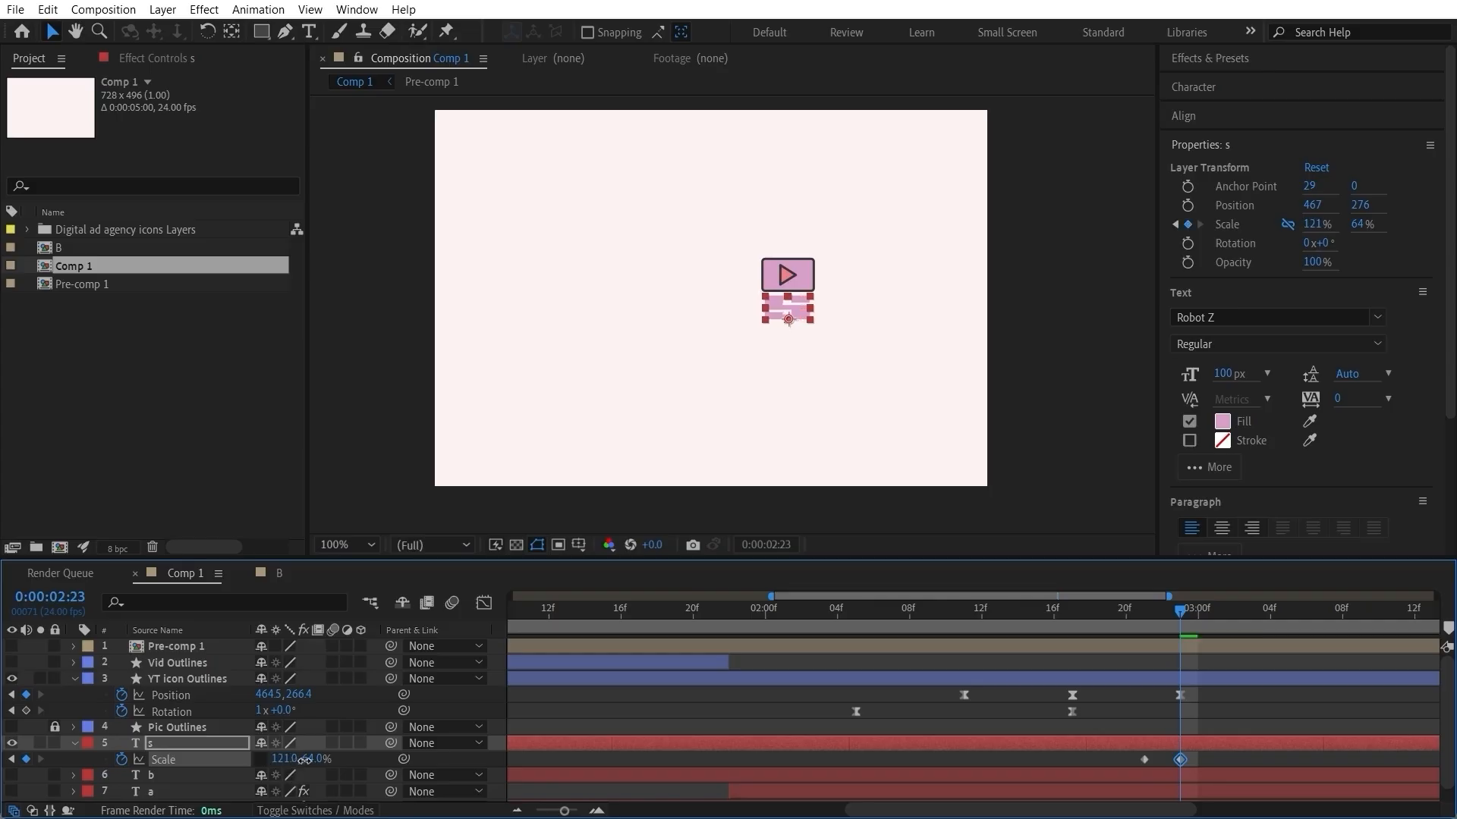
Step: Lower the YT icon's position keyframe at 0:00:02:23 to a Y value of 271.4 so it meets the squashed letter
click(1185, 698)
click(1180, 696)
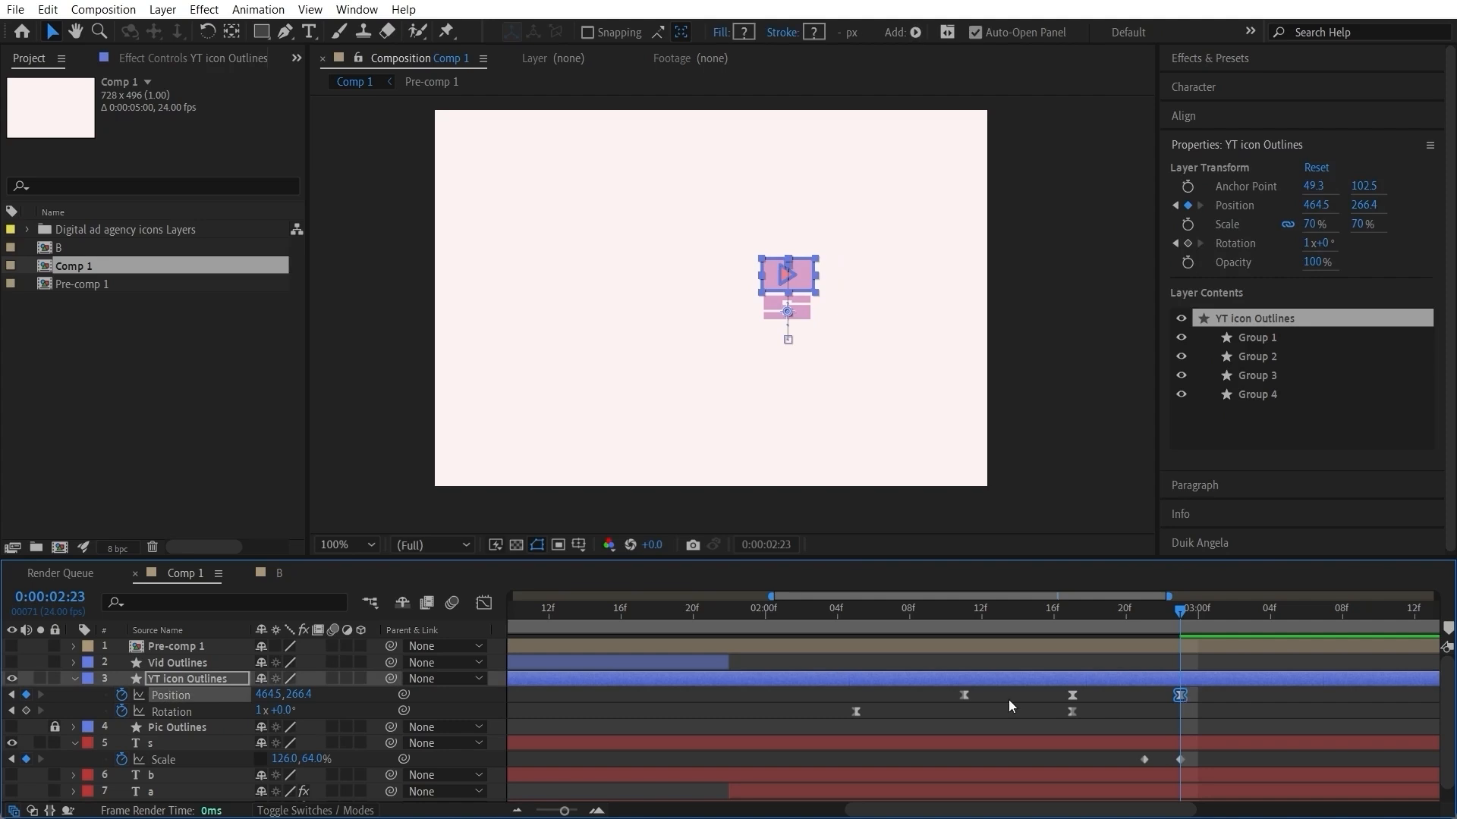
drag(303, 694, 313, 694)
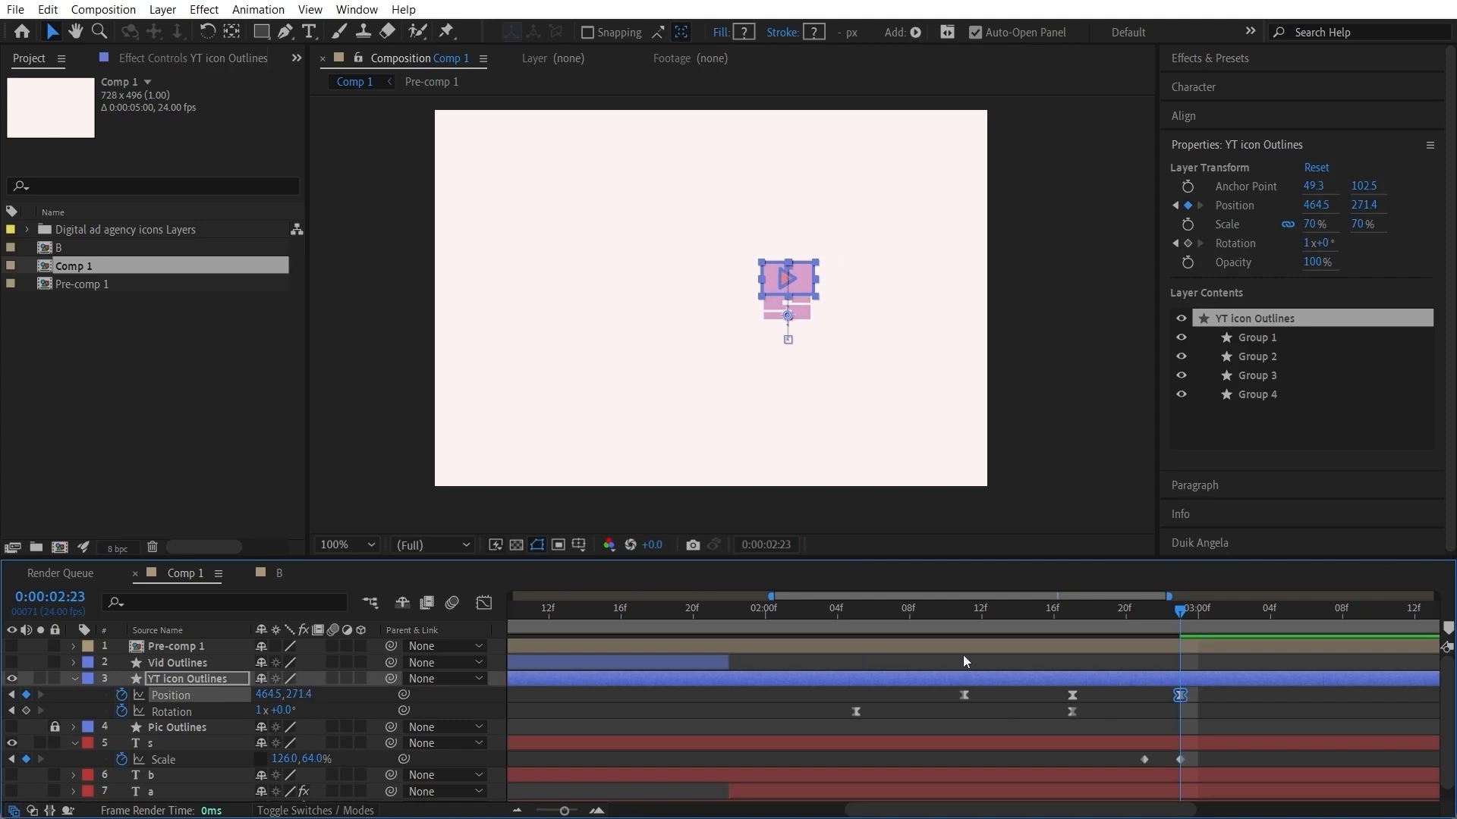
Step: Reshape the speed graph of the YT icon's fall to peak just before 0:00:02:23 and preview the motion from 0:00:02:09
drag(872, 624, 1076, 640)
drag(1276, 705, 1007, 691)
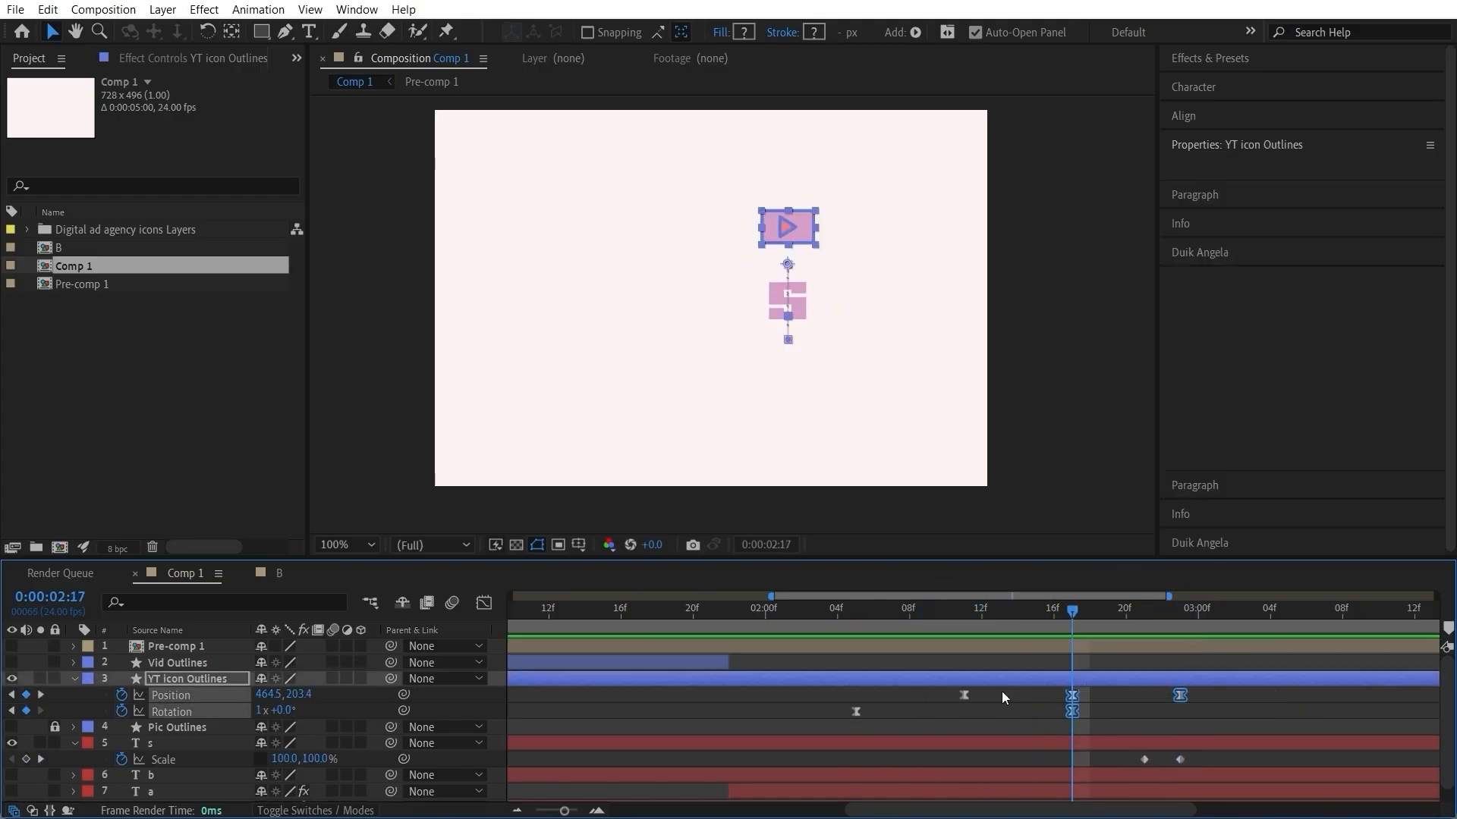
drag(1228, 703, 1047, 698)
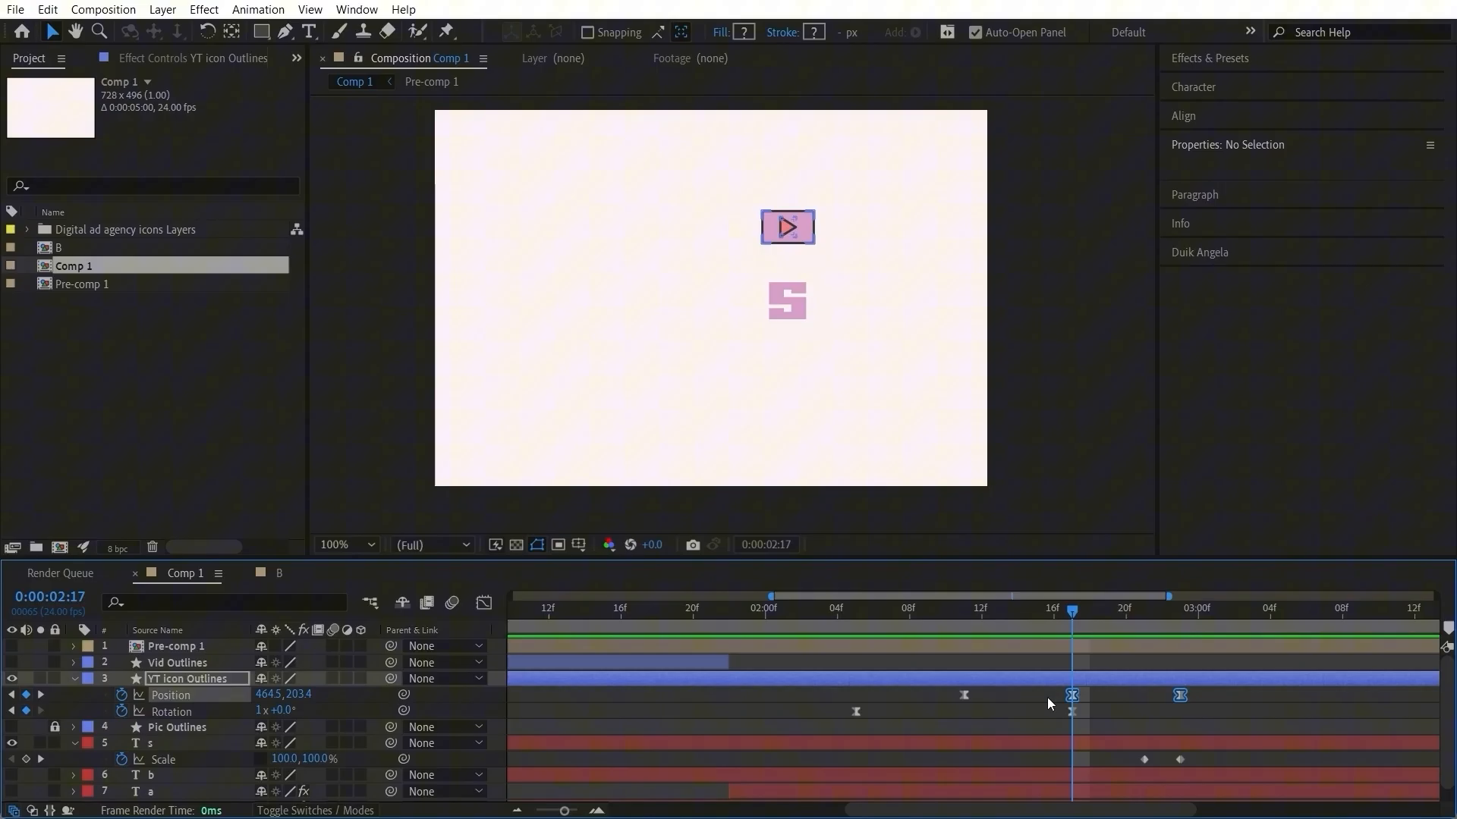
click(484, 603)
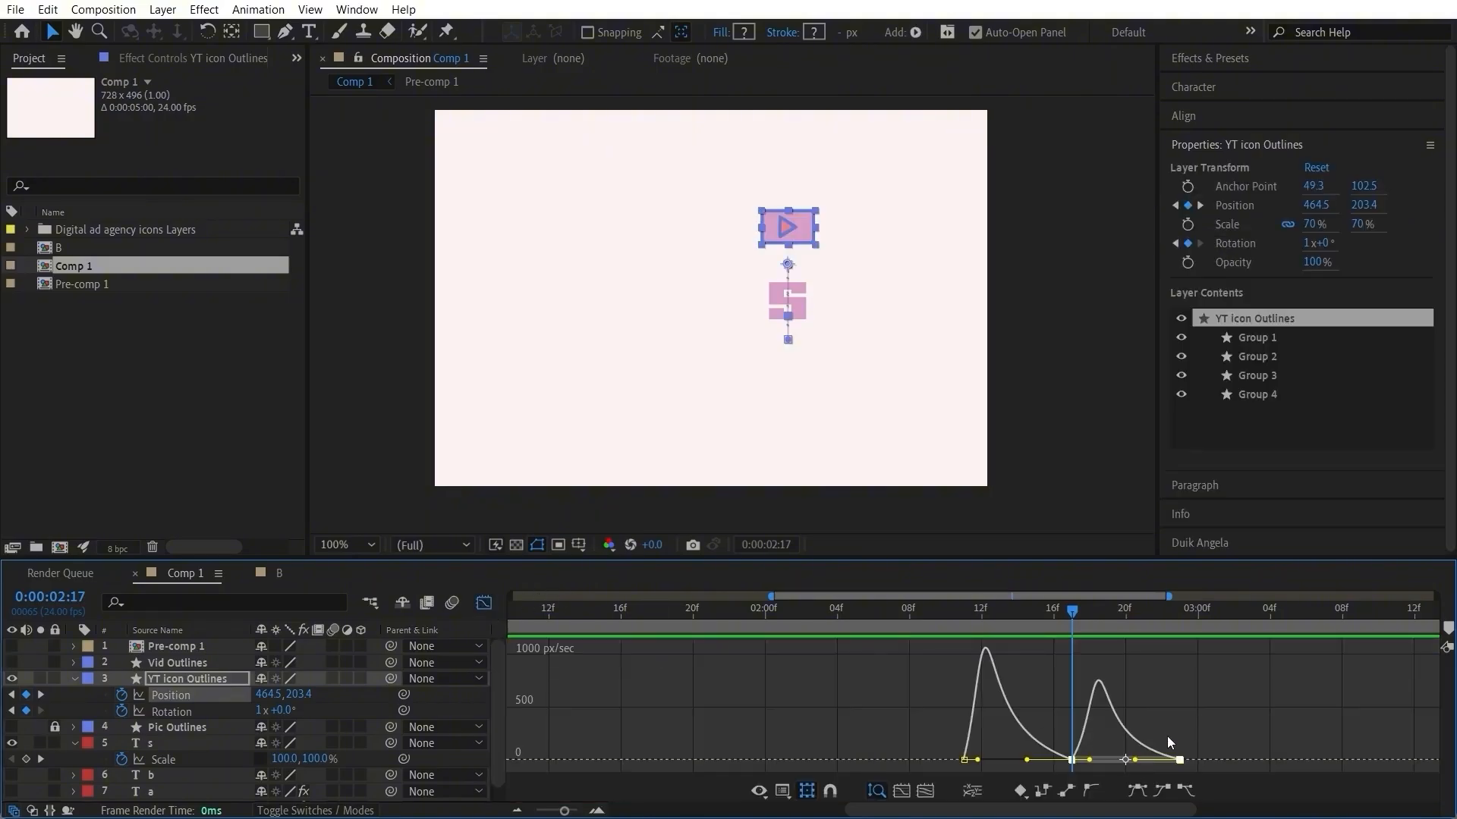
drag(1132, 761, 1142, 763)
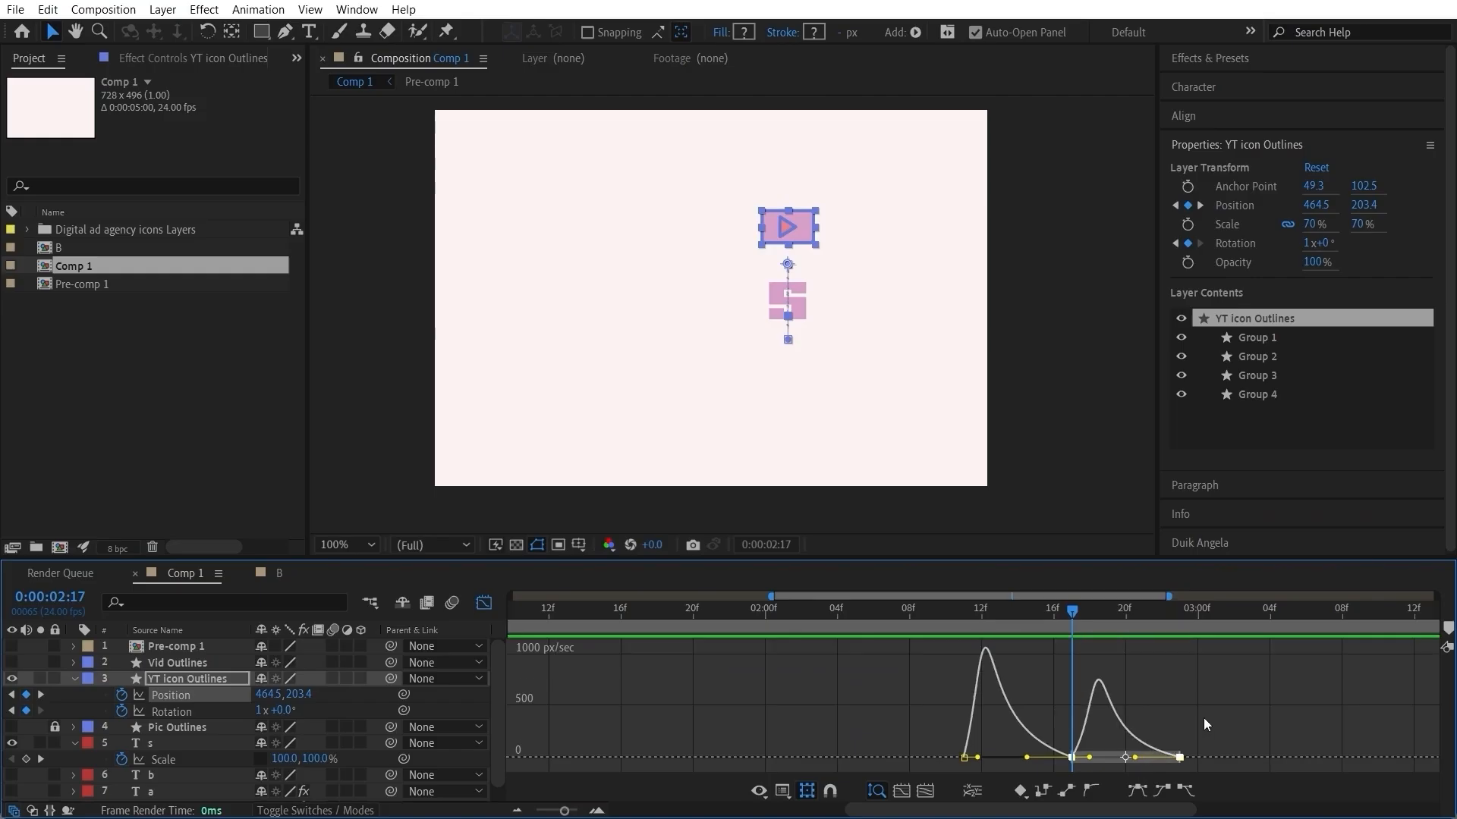
click(1182, 765)
mouse_move(1135, 764)
mouse_down()
mouse_move(1154, 764)
mouse_move(1123, 768)
mouse_up()
click(922, 616)
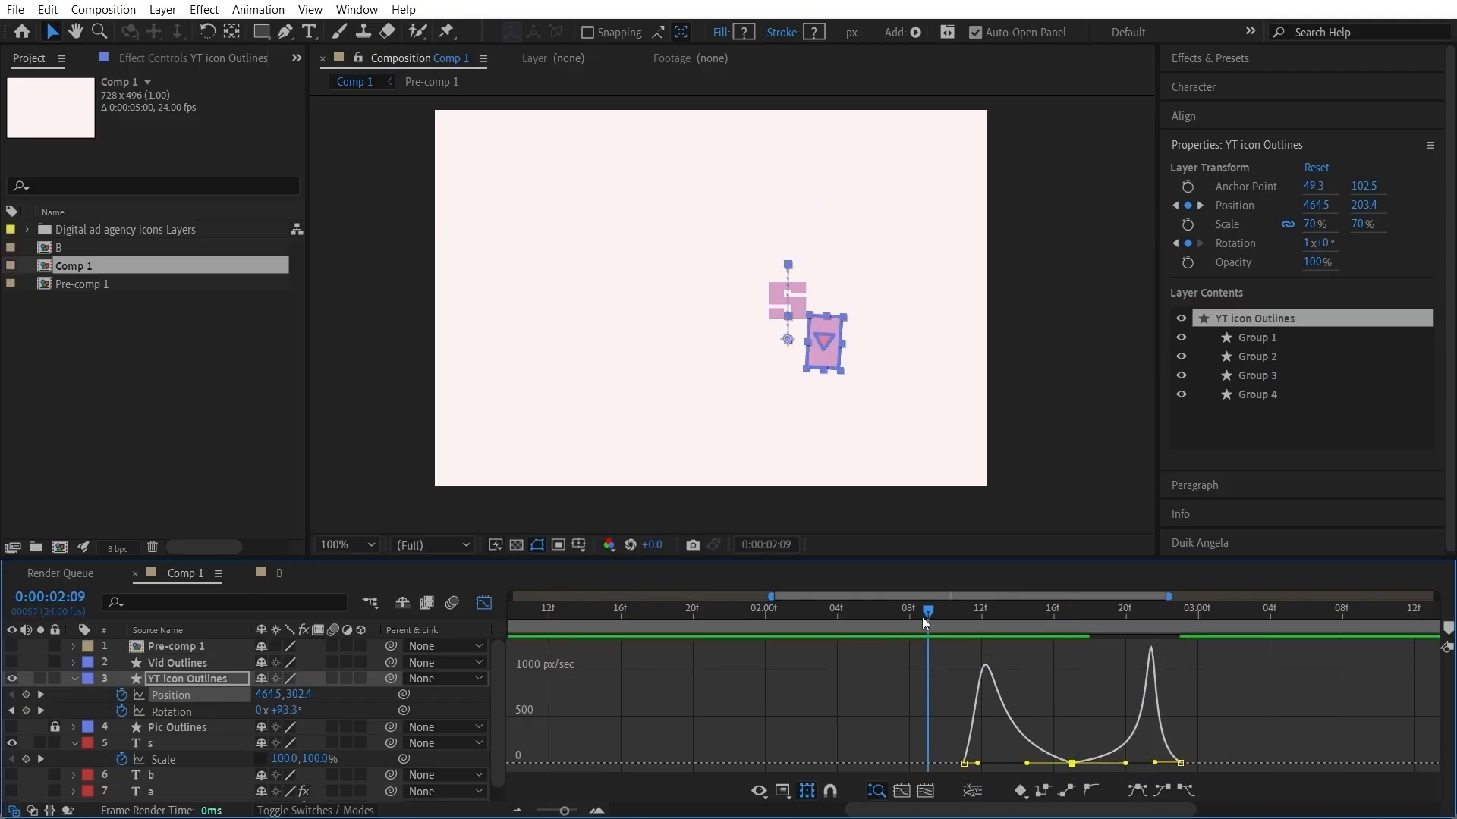
key(space)
key(space)
Step: Turn on Continuous velocity for the YT icon's position keyframe at 0:00:02:17
drag(1045, 730, 1108, 765)
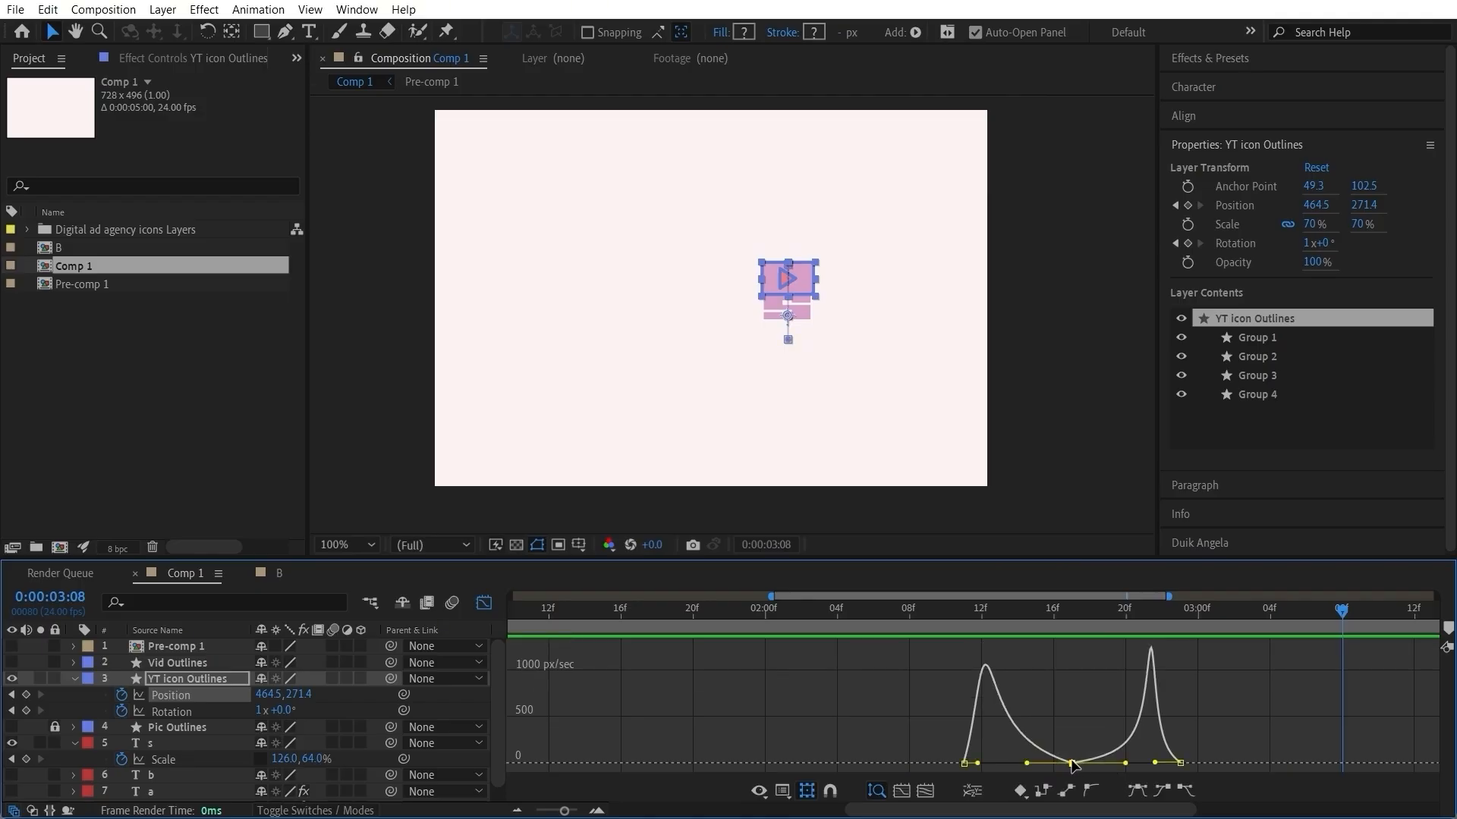
double_click(1072, 763)
click(448, 414)
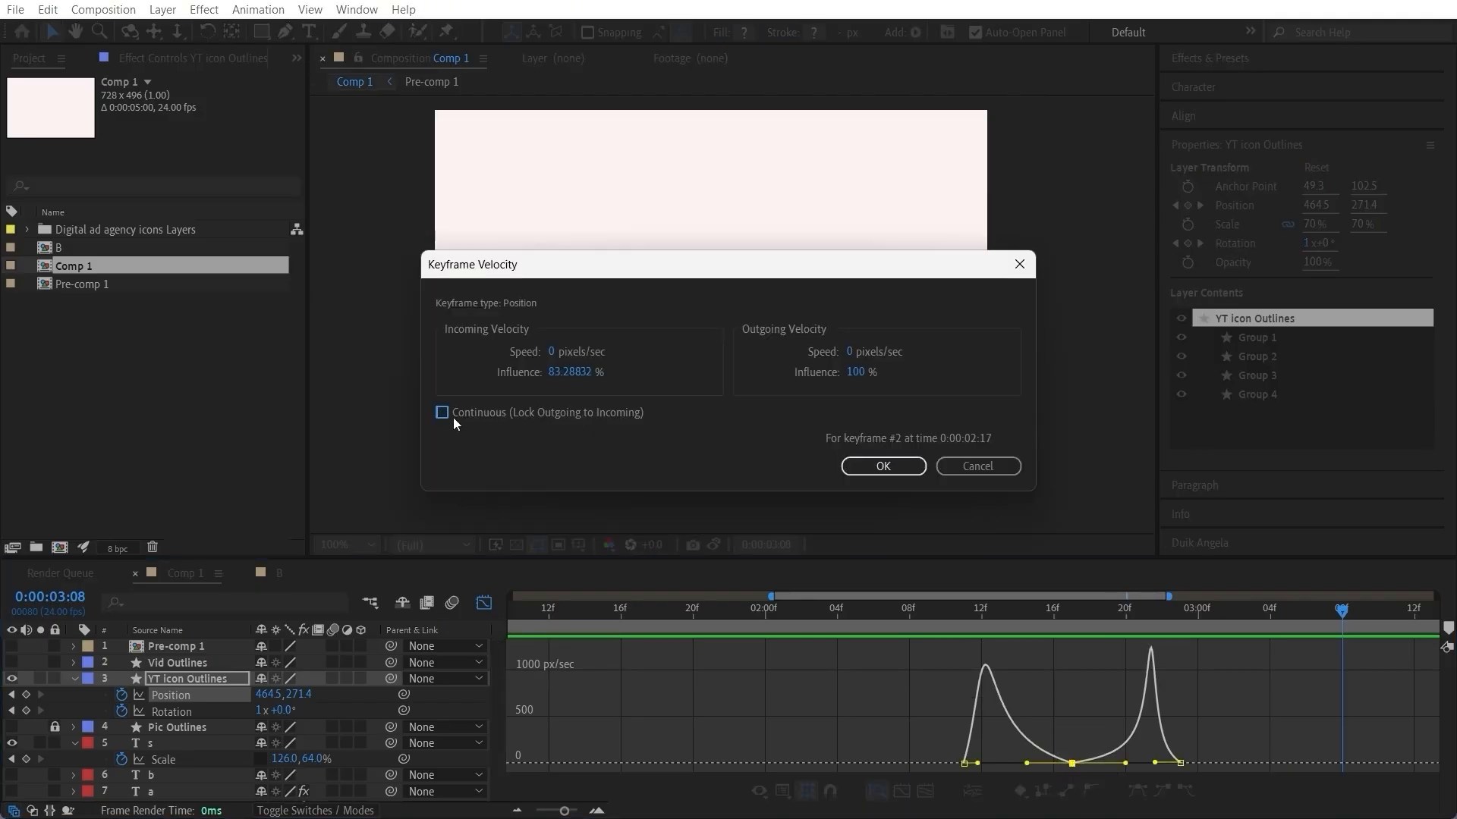
click(883, 466)
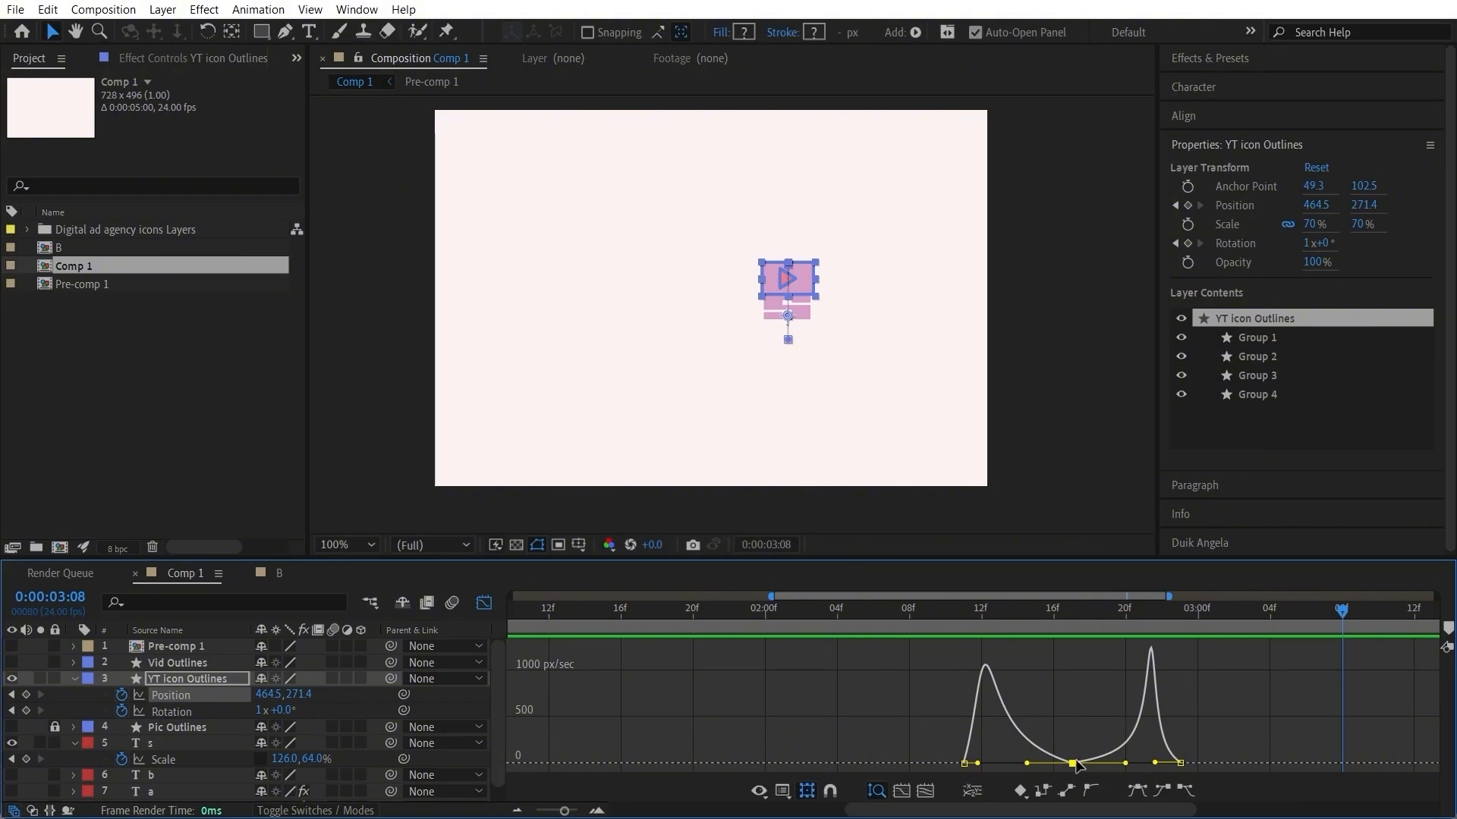
Step: Ease the YT icon's speed graph to stay slightly above zero at 0:00:02:17, with a shorter incoming handle at 0:00:02:23, and preview
drag(1074, 763, 1161, 763)
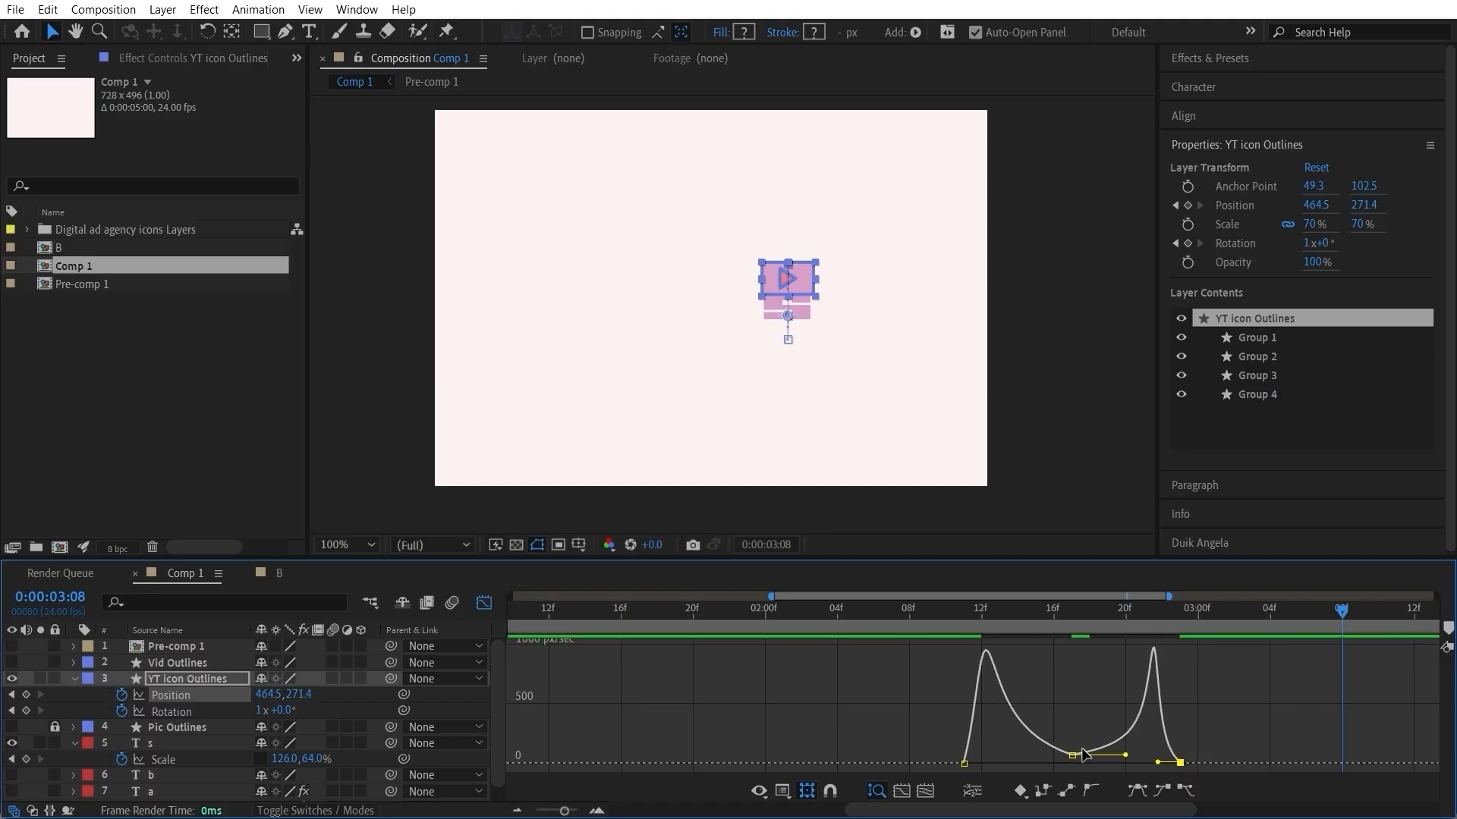
click(947, 610)
key(space)
key(space)
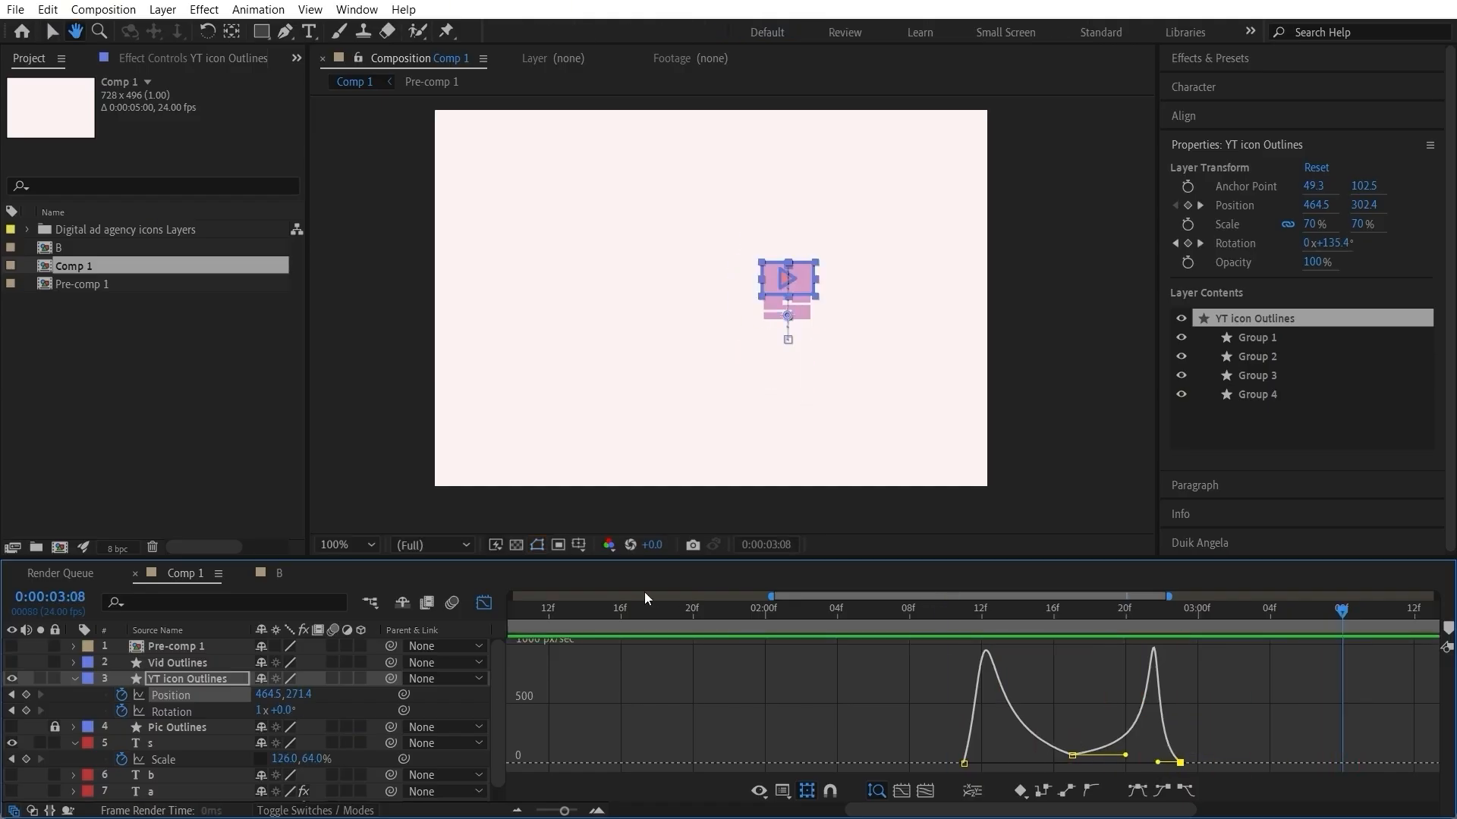
Step: Set the letter s scale to 139, 64% at 0:00:02:23 and check the squash against the landing icon
click(484, 603)
drag(1055, 610, 1187, 640)
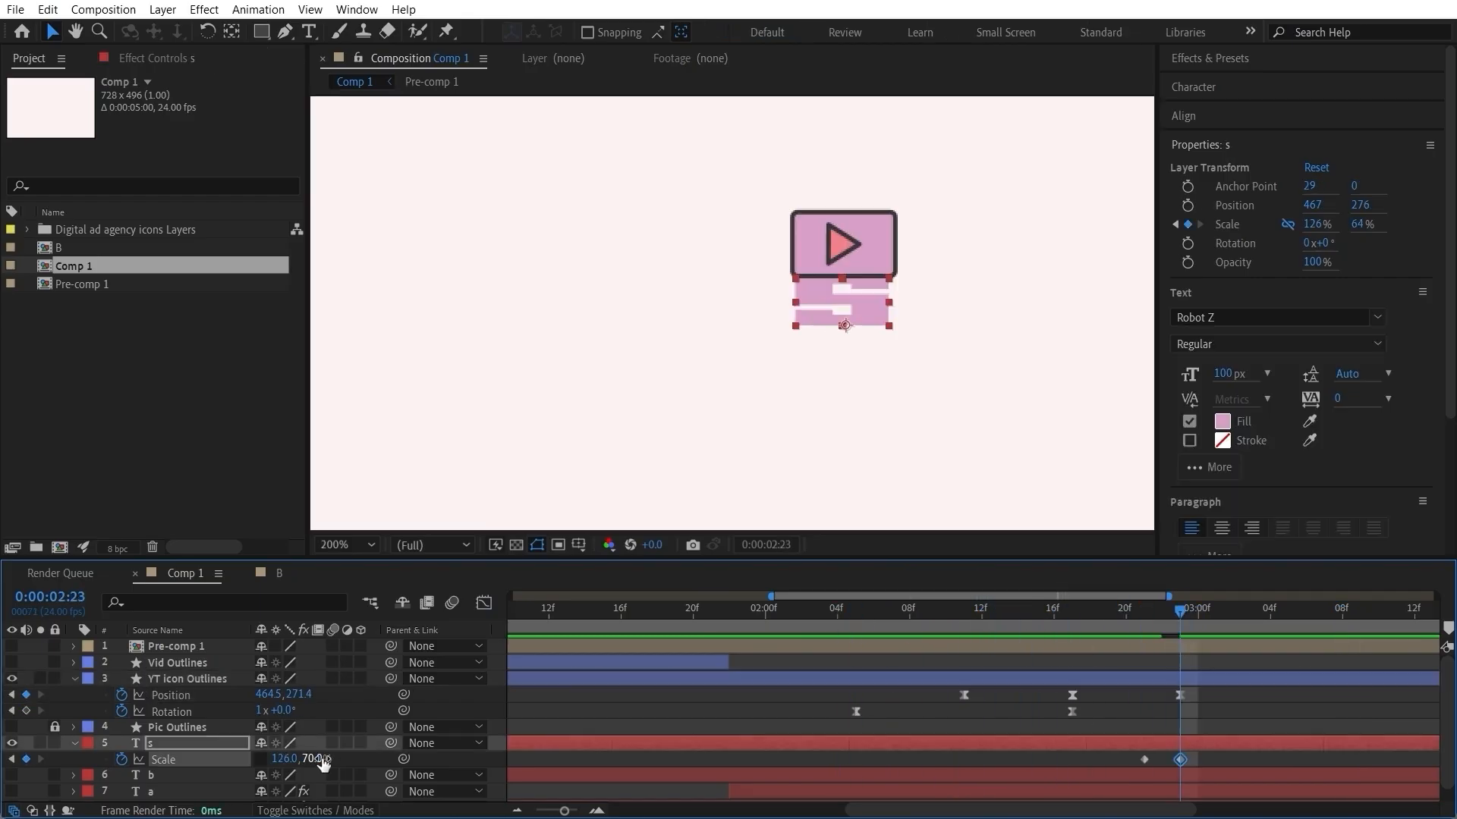
drag(281, 761, 294, 759)
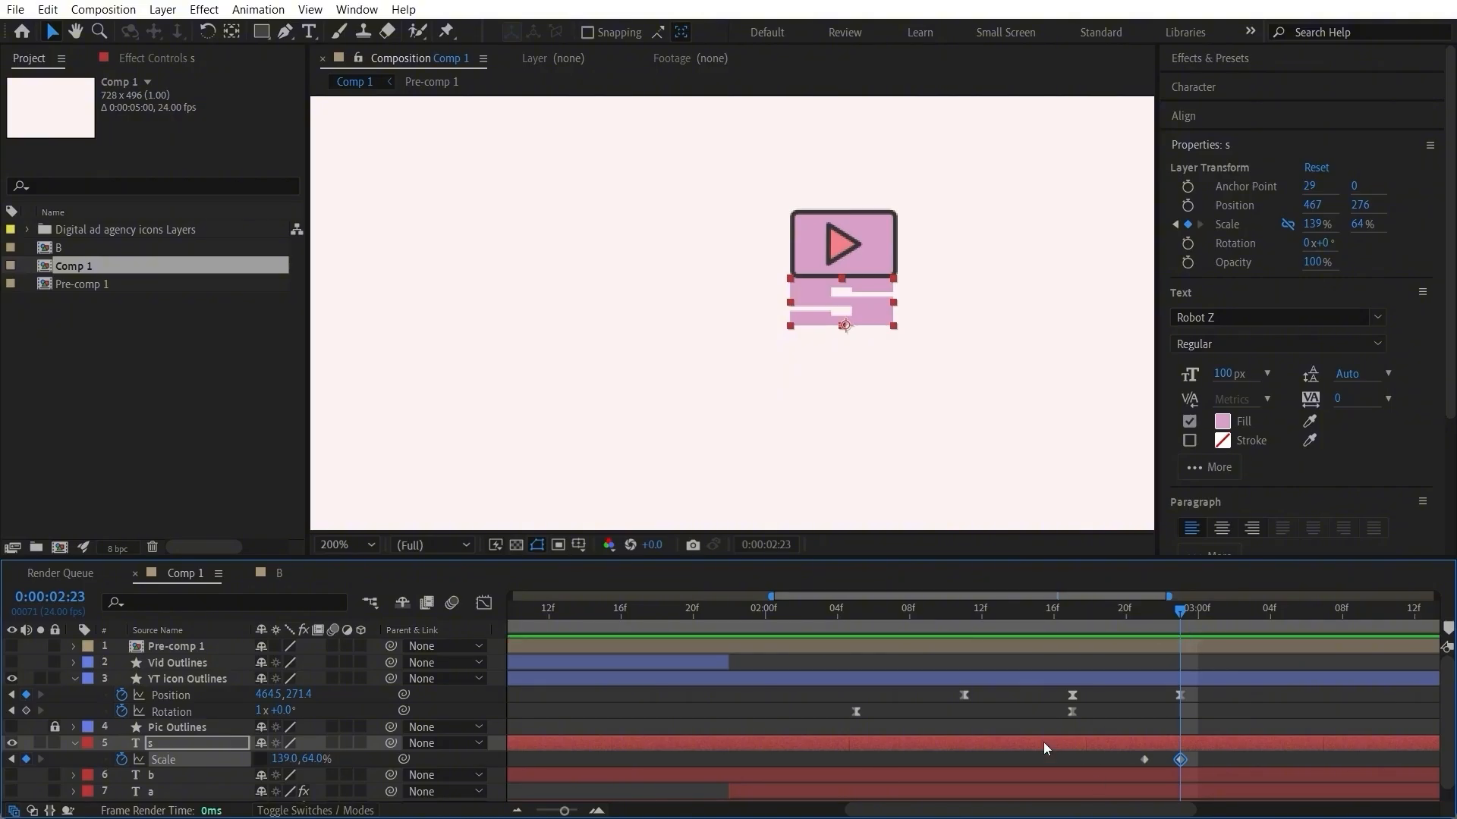
click(1035, 718)
drag(835, 614, 1220, 635)
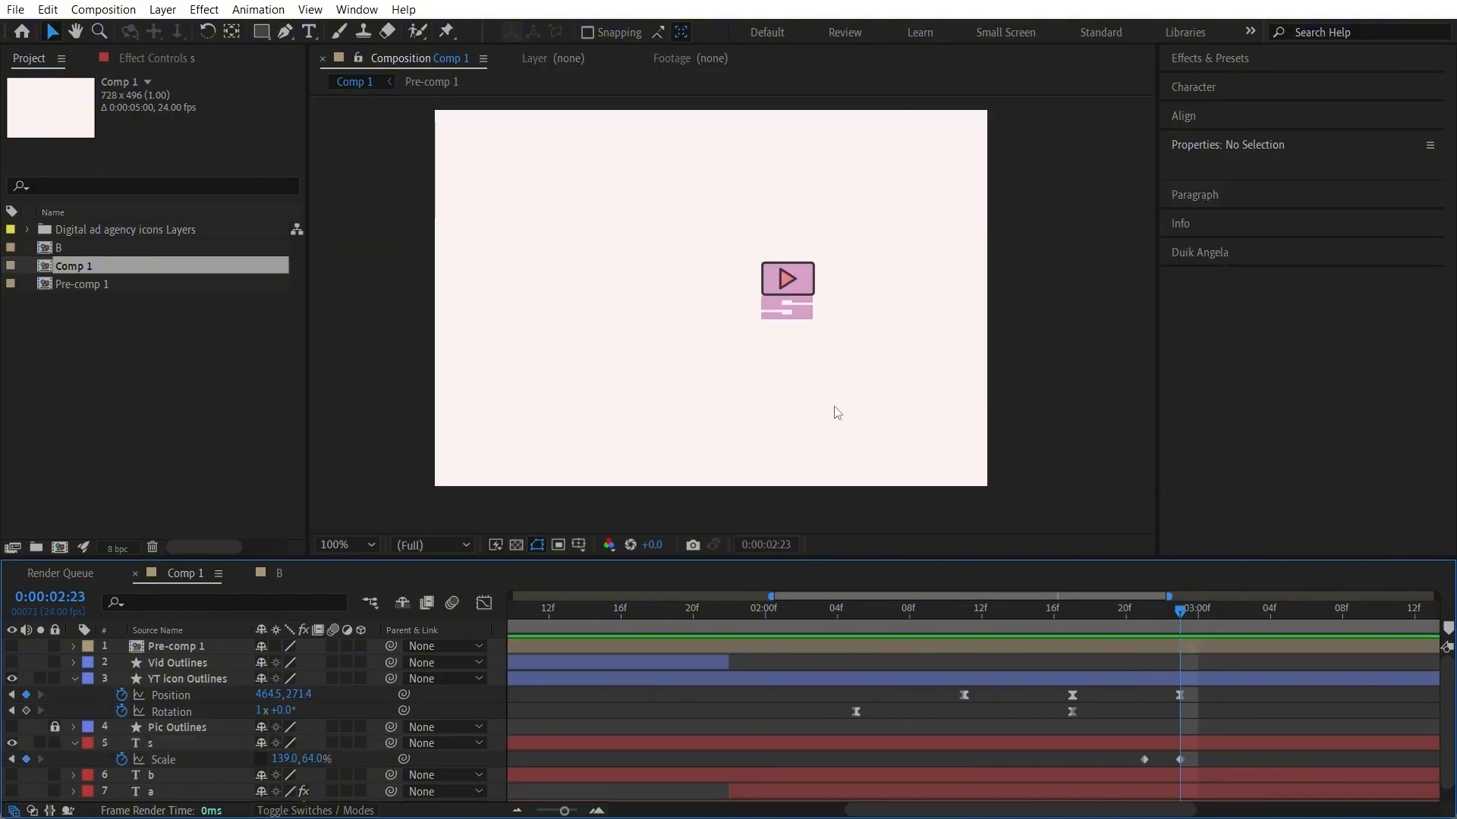
Step: Keyframe the YT icon's position at 761.5, 204.4 off the canvas at 0:00:03:04, and shift that keyframe to 0:00:03:05
click(1182, 696)
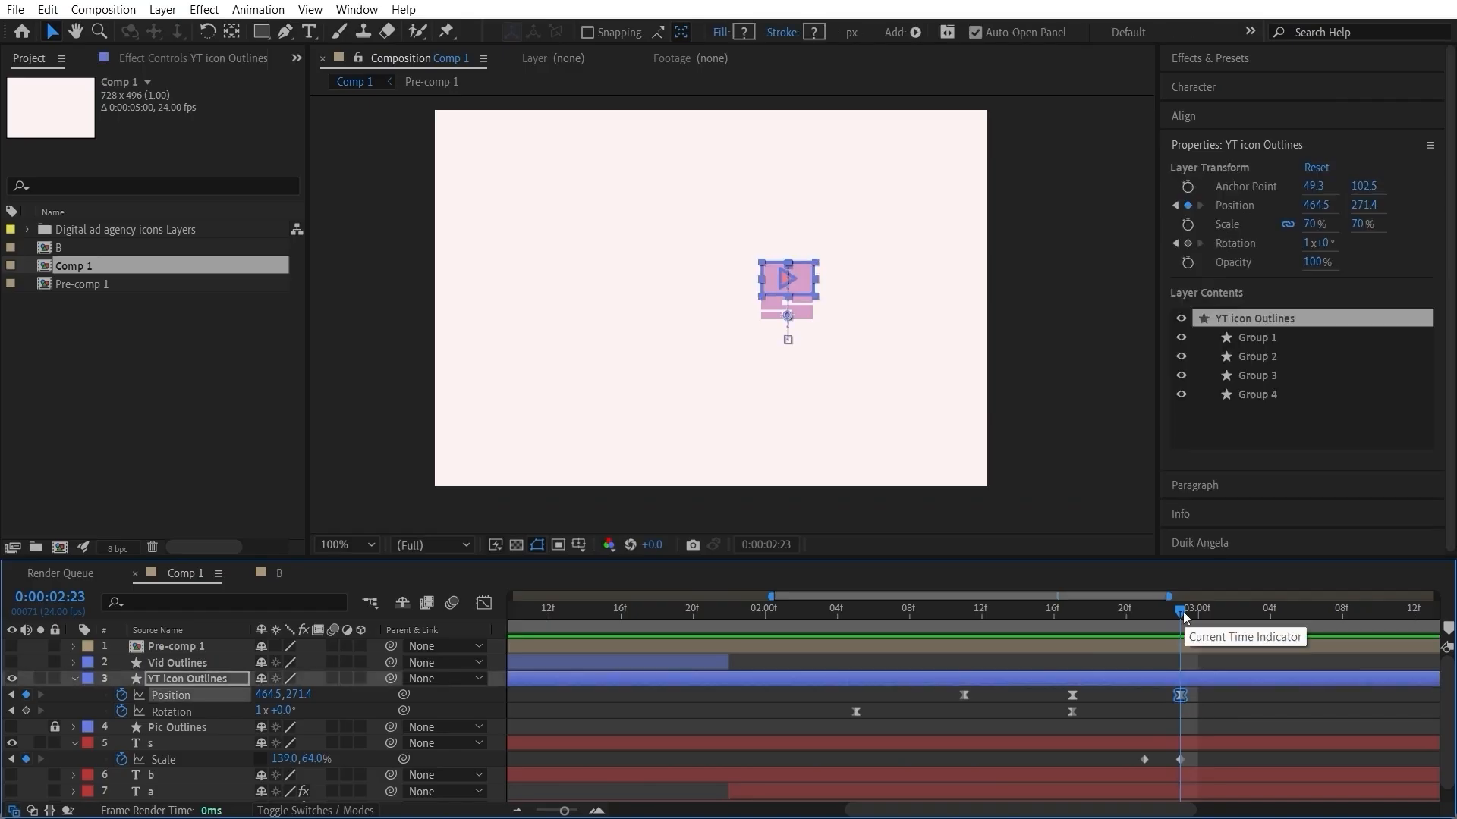
drag(1182, 611, 1272, 621)
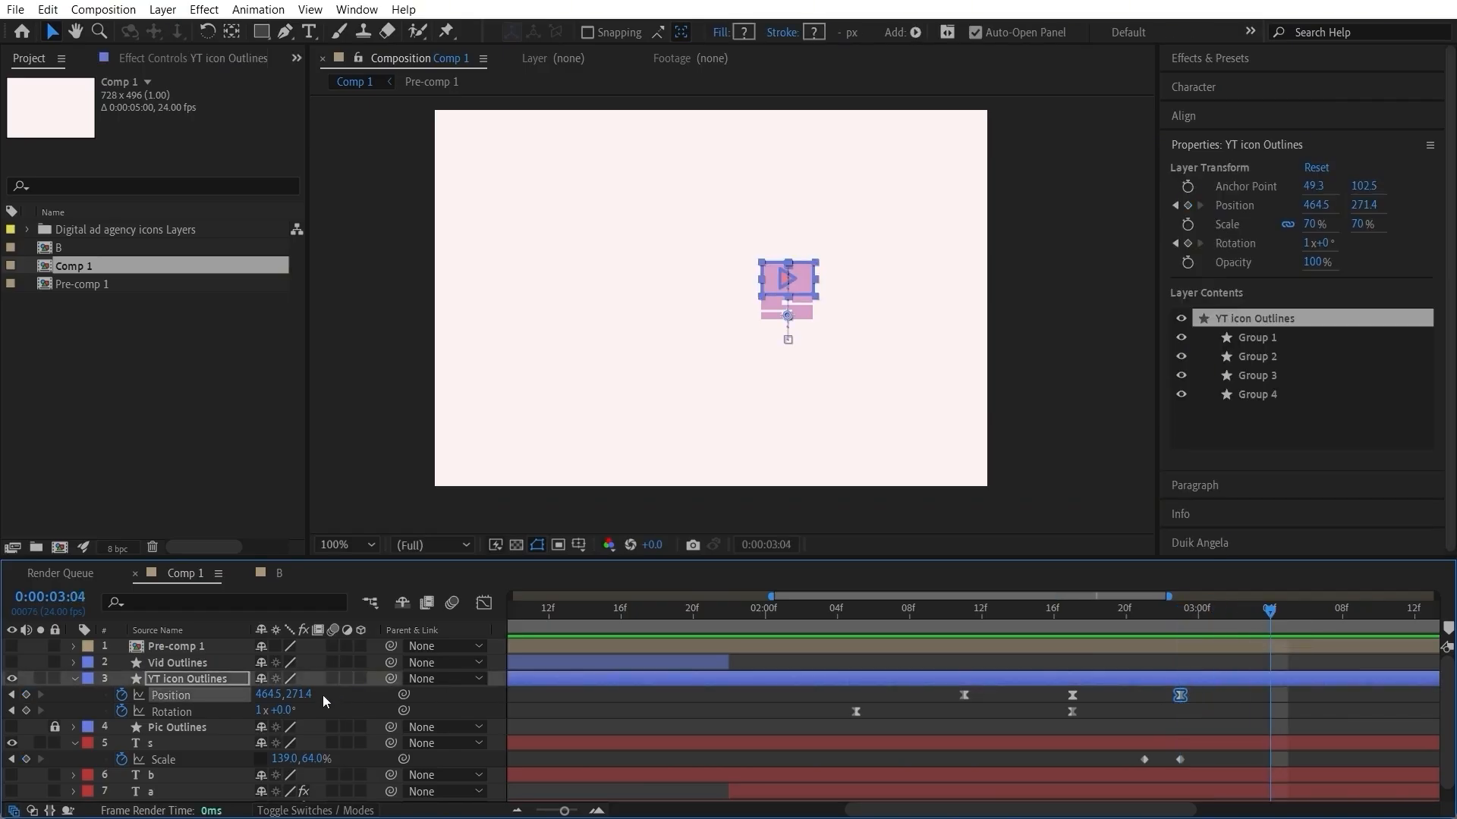
drag(308, 695, 521, 675)
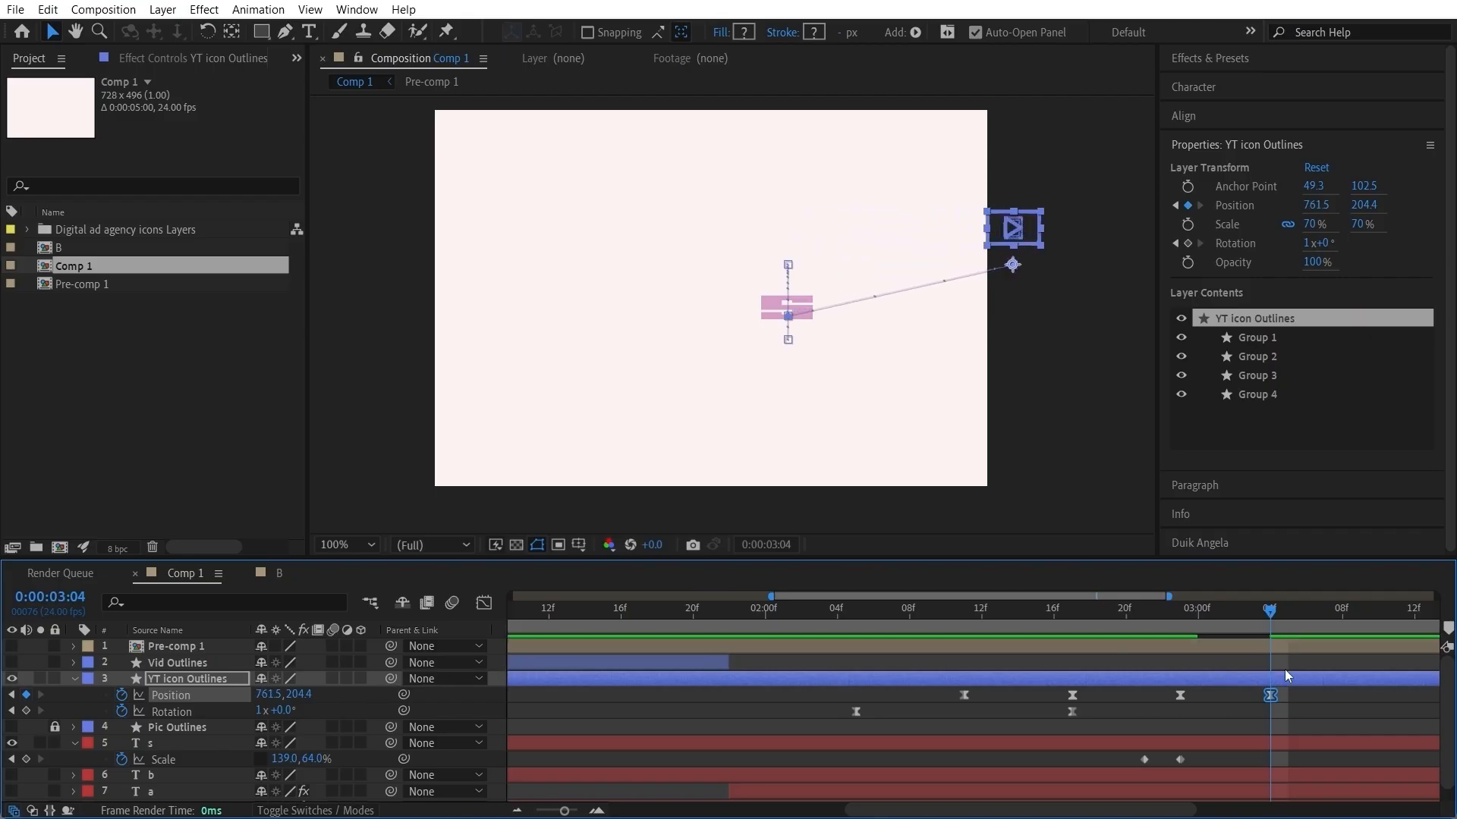
drag(1270, 695, 1288, 695)
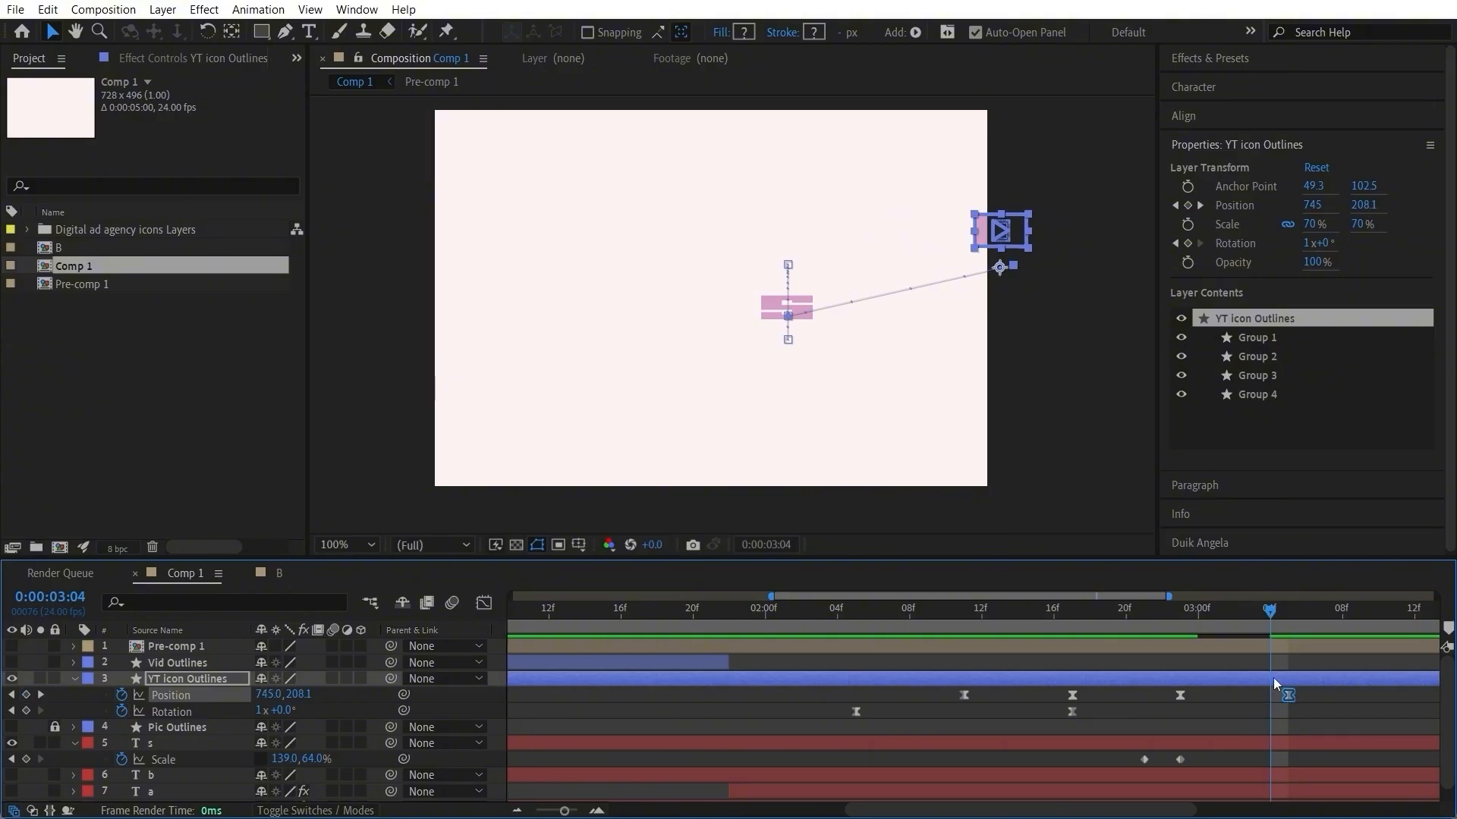
Step: Add a point on the YT icon's exit path at 0:00:03:02 with the Pen tool and raise it to 604.6, 173.9
click(1235, 618)
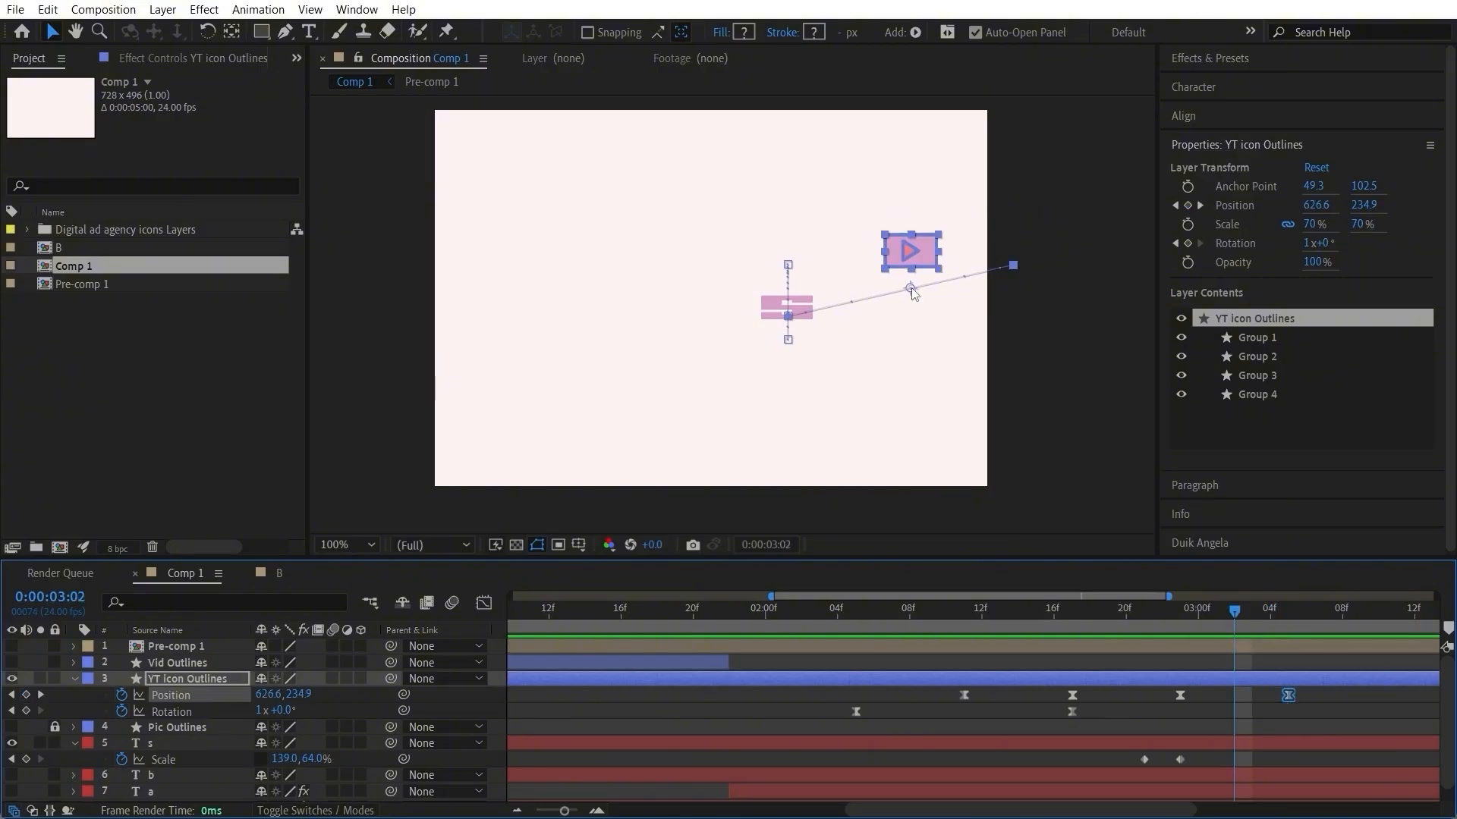
click(291, 35)
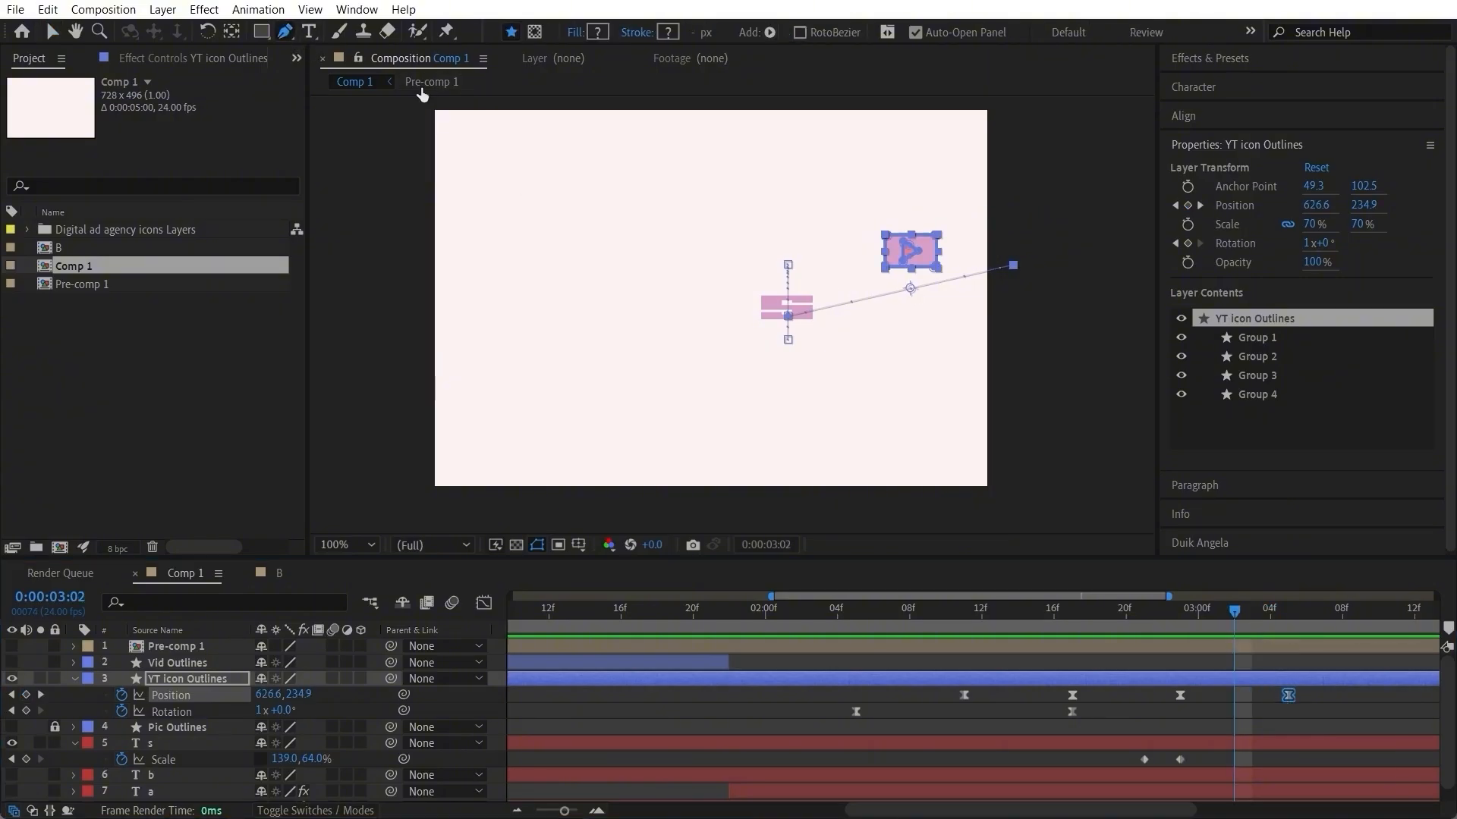
click(910, 289)
click(53, 32)
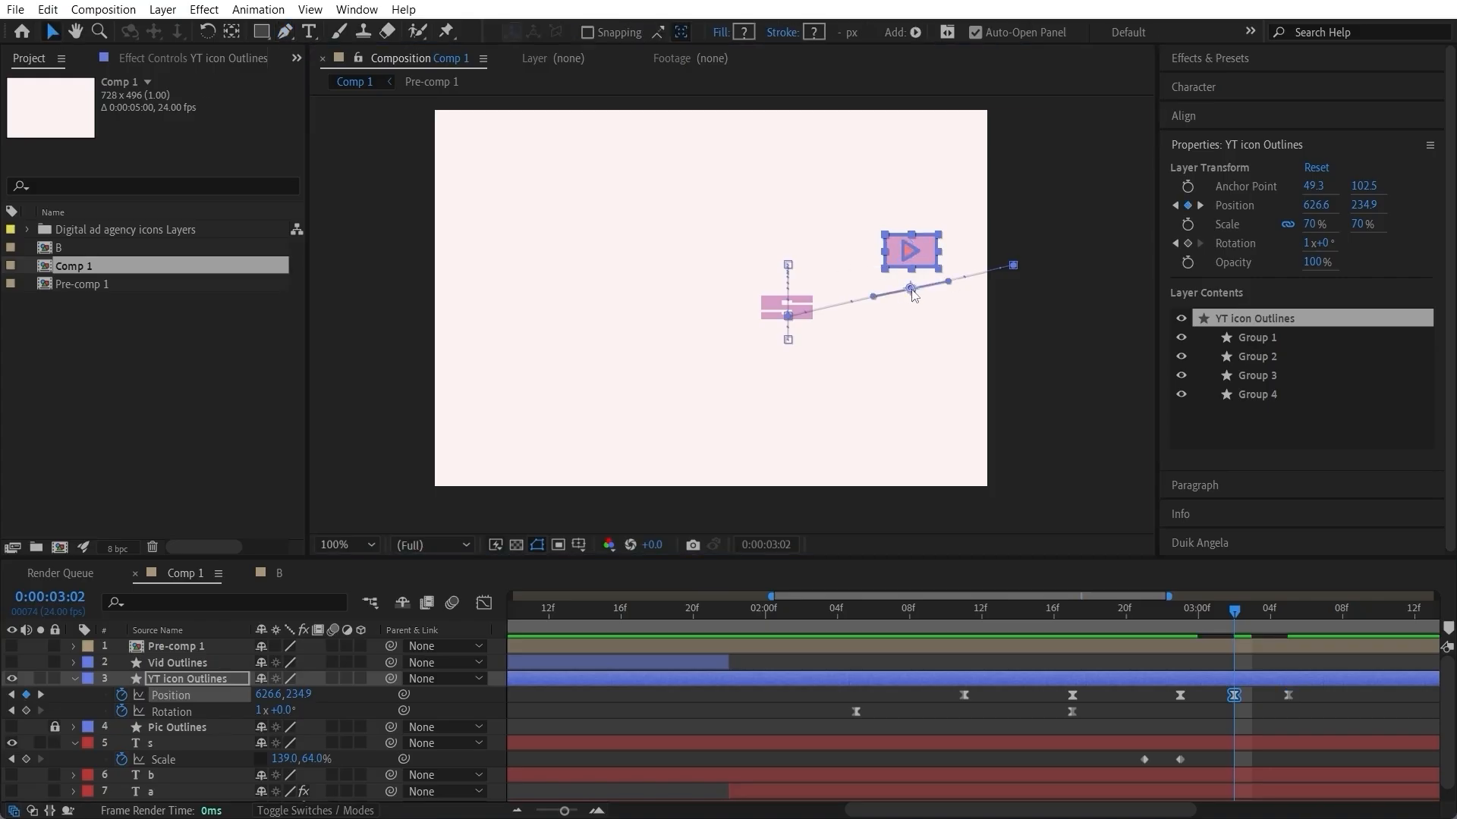
drag(910, 289, 894, 242)
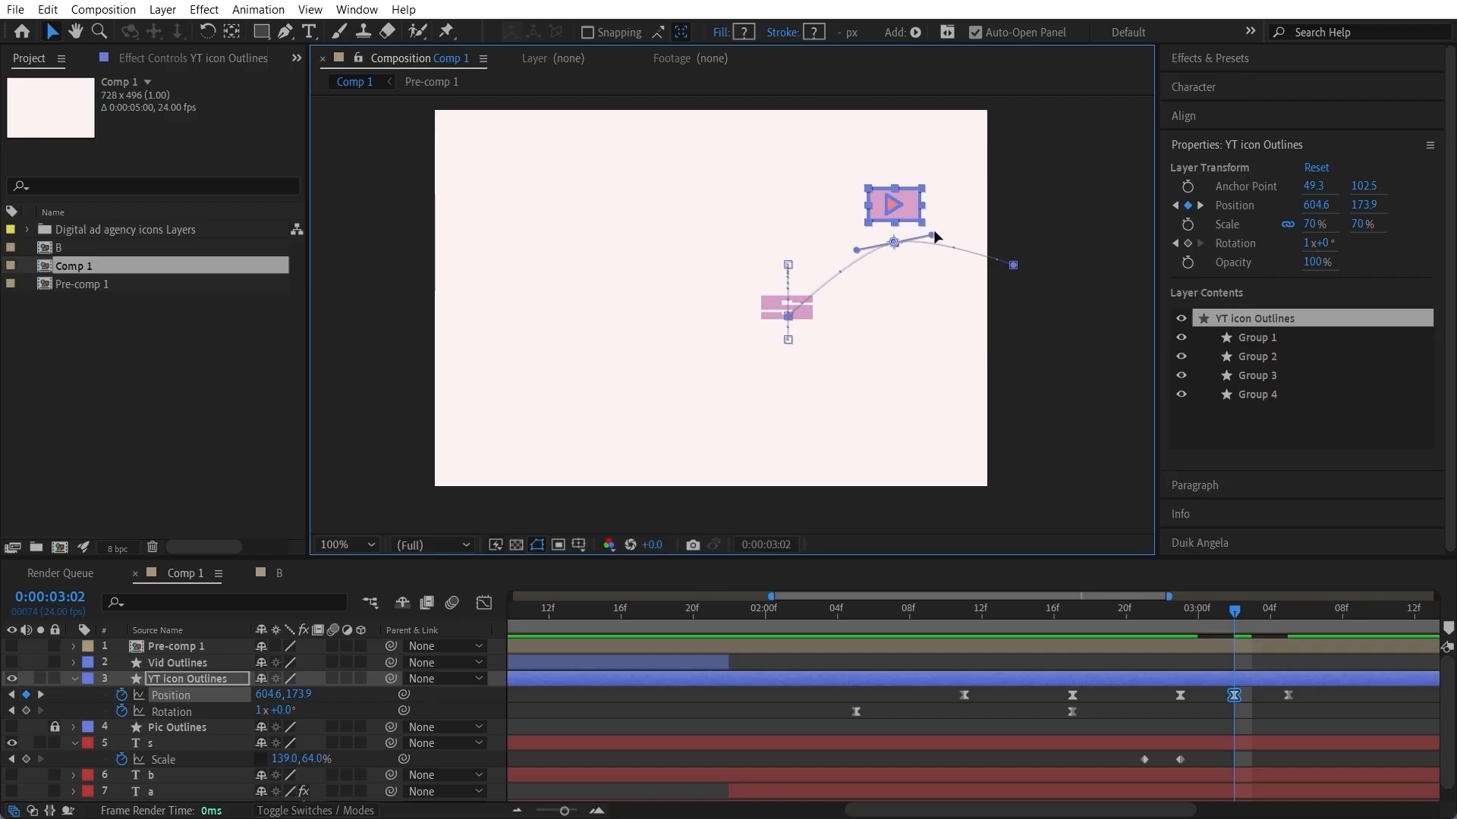
Step: Round the exit path into an arc, lower its end point to 760.5, 254.4, and preview the jump
drag(933, 236, 1015, 311)
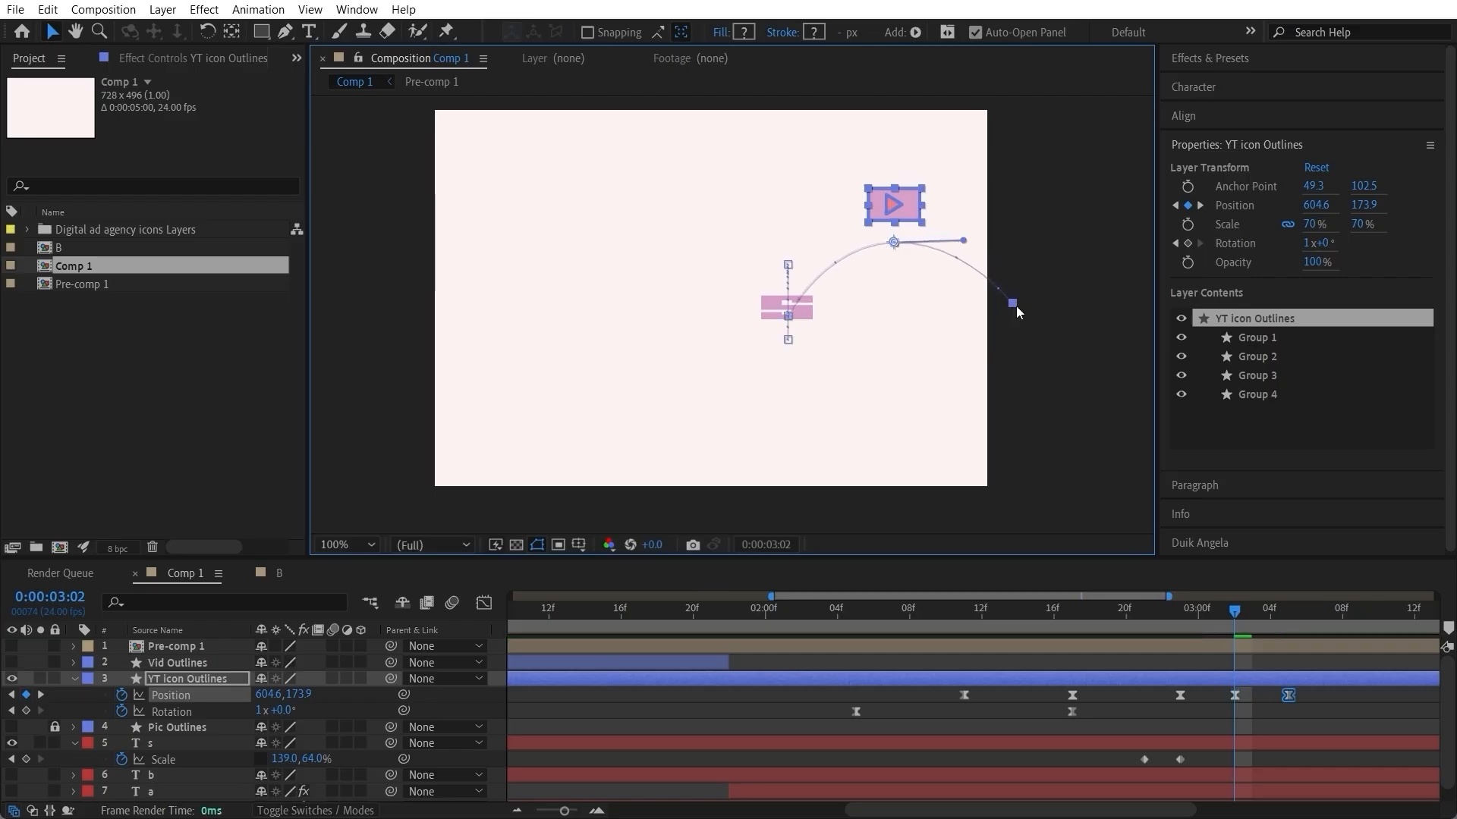
click(1097, 620)
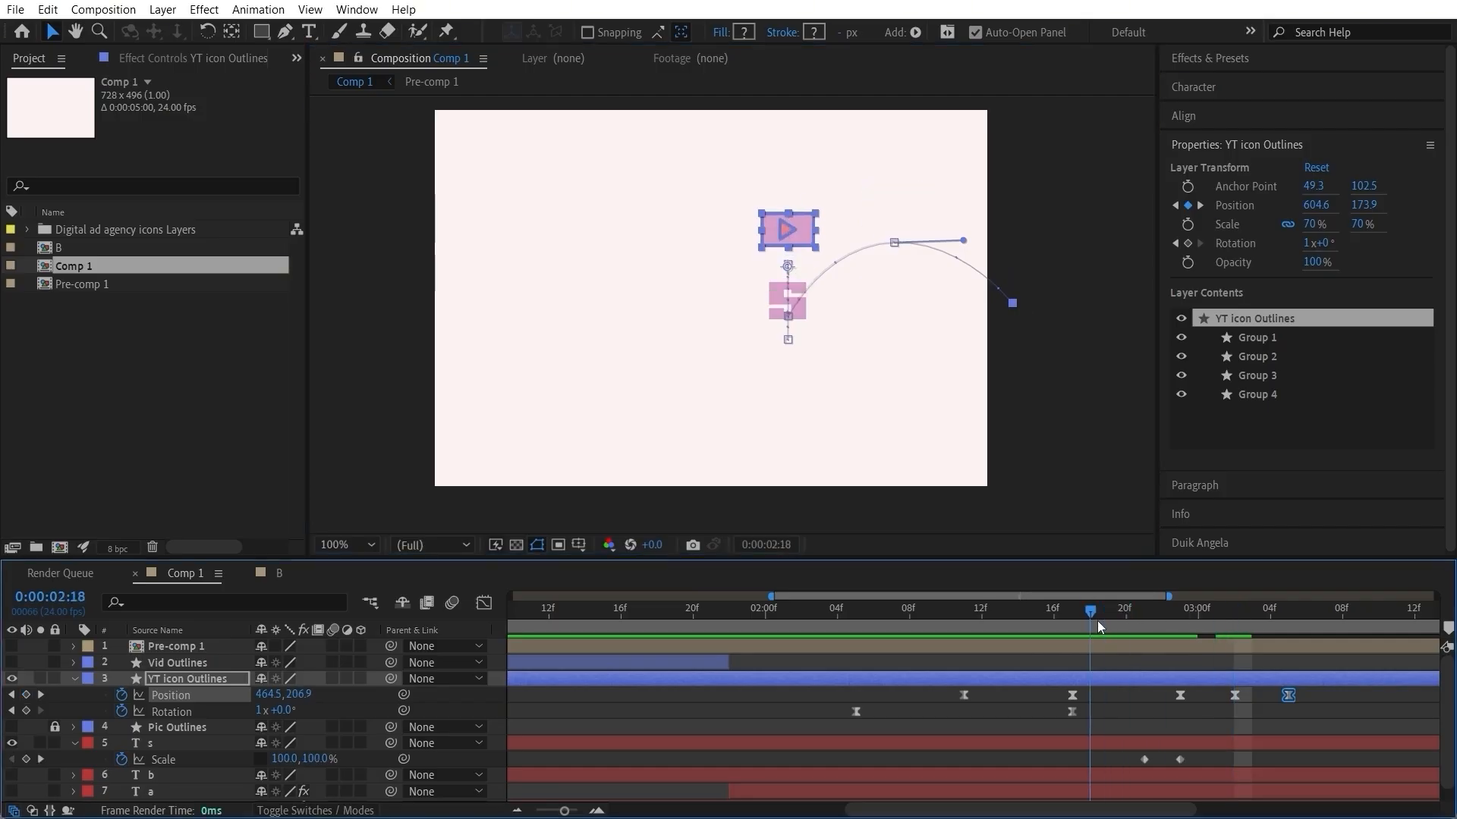
drag(1097, 621, 857, 629)
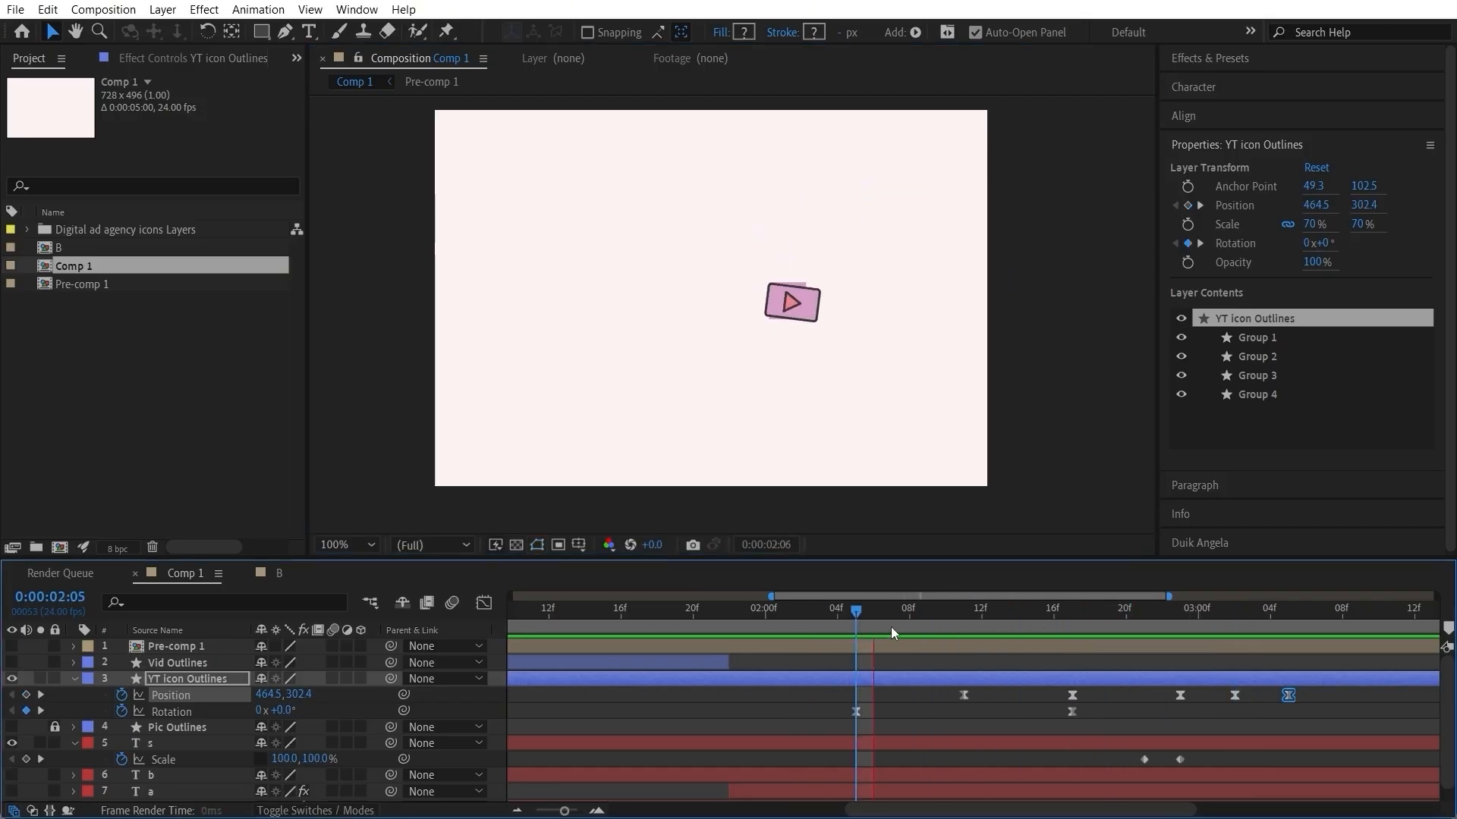
key(space)
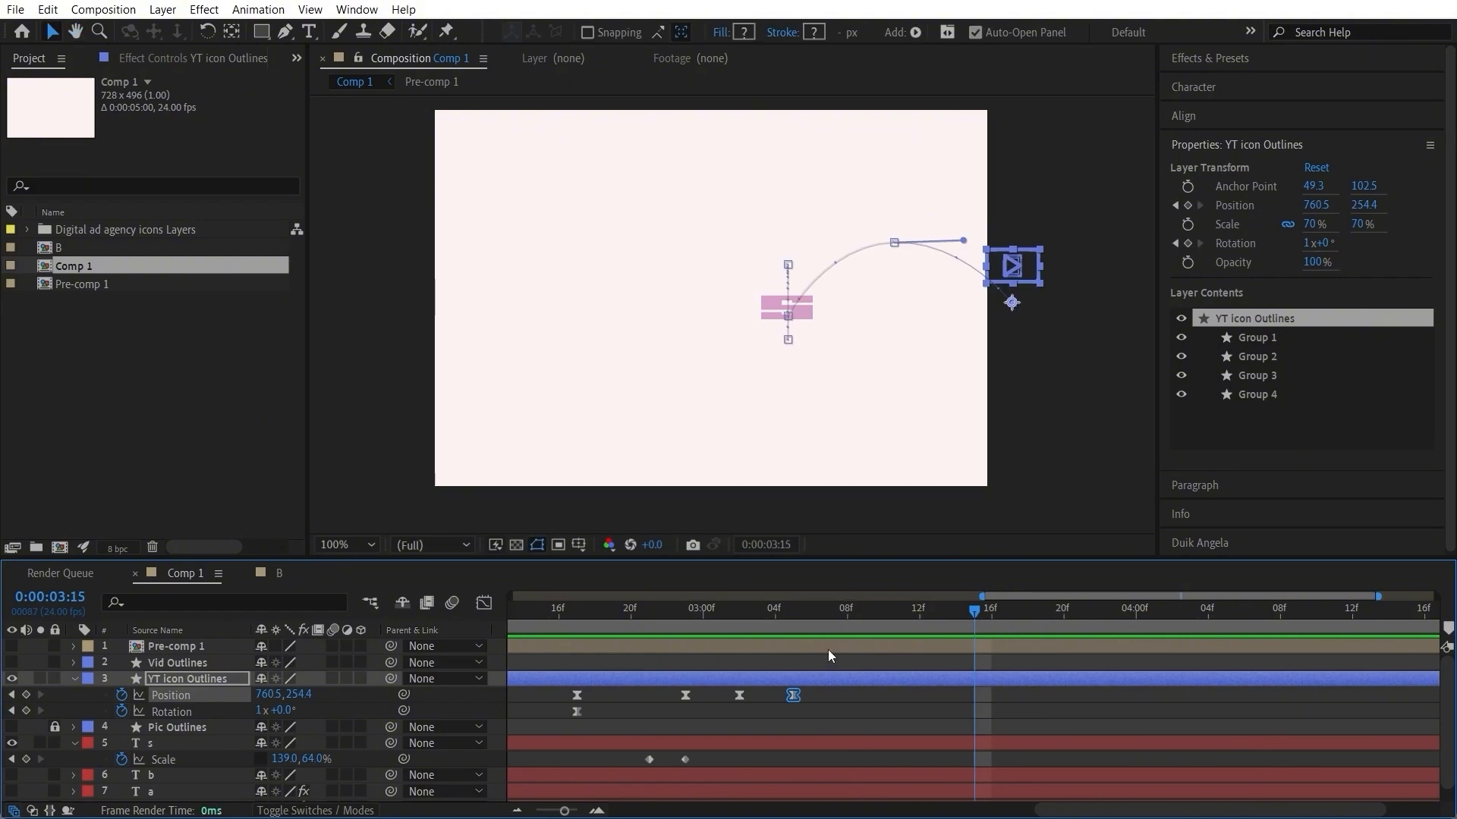
Step: Slow the YT icon's exit by moving its last two position keyframes to 0:00:03:04 and 0:00:03:12, and preview the motion
drag(677, 608, 835, 662)
drag(983, 698, 807, 700)
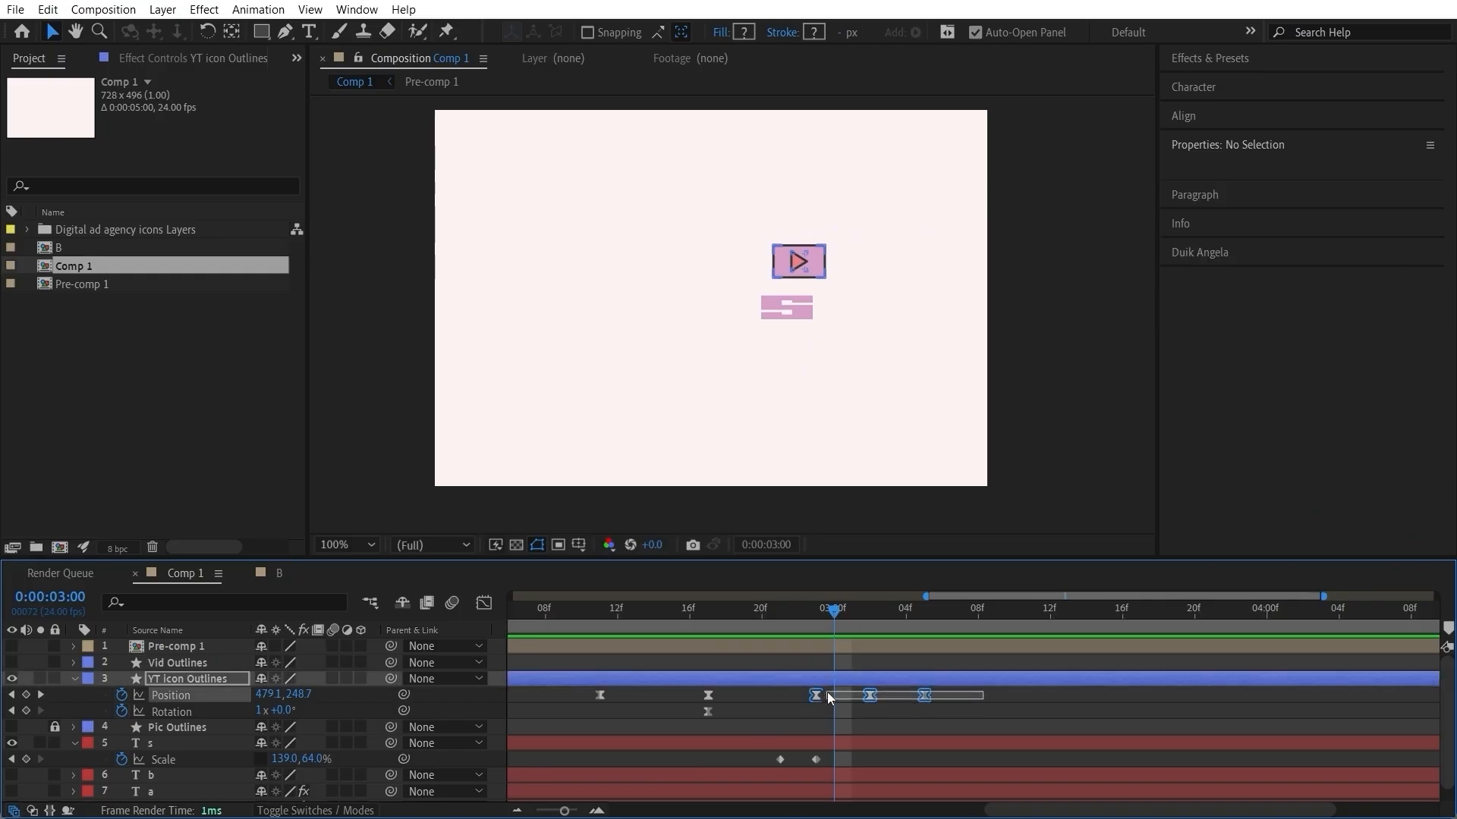
click(931, 698)
drag(968, 695, 1015, 695)
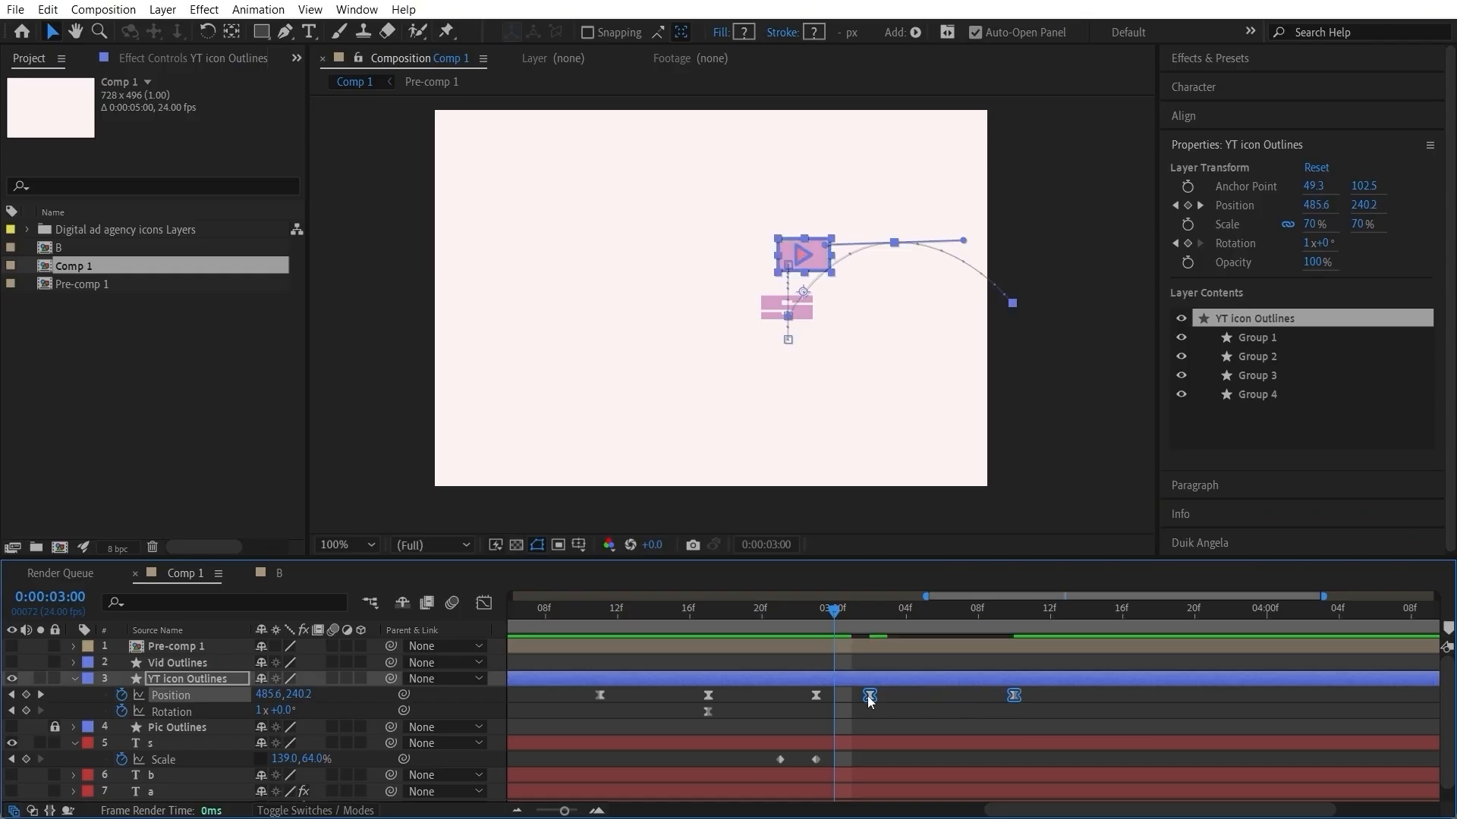
drag(867, 695, 885, 695)
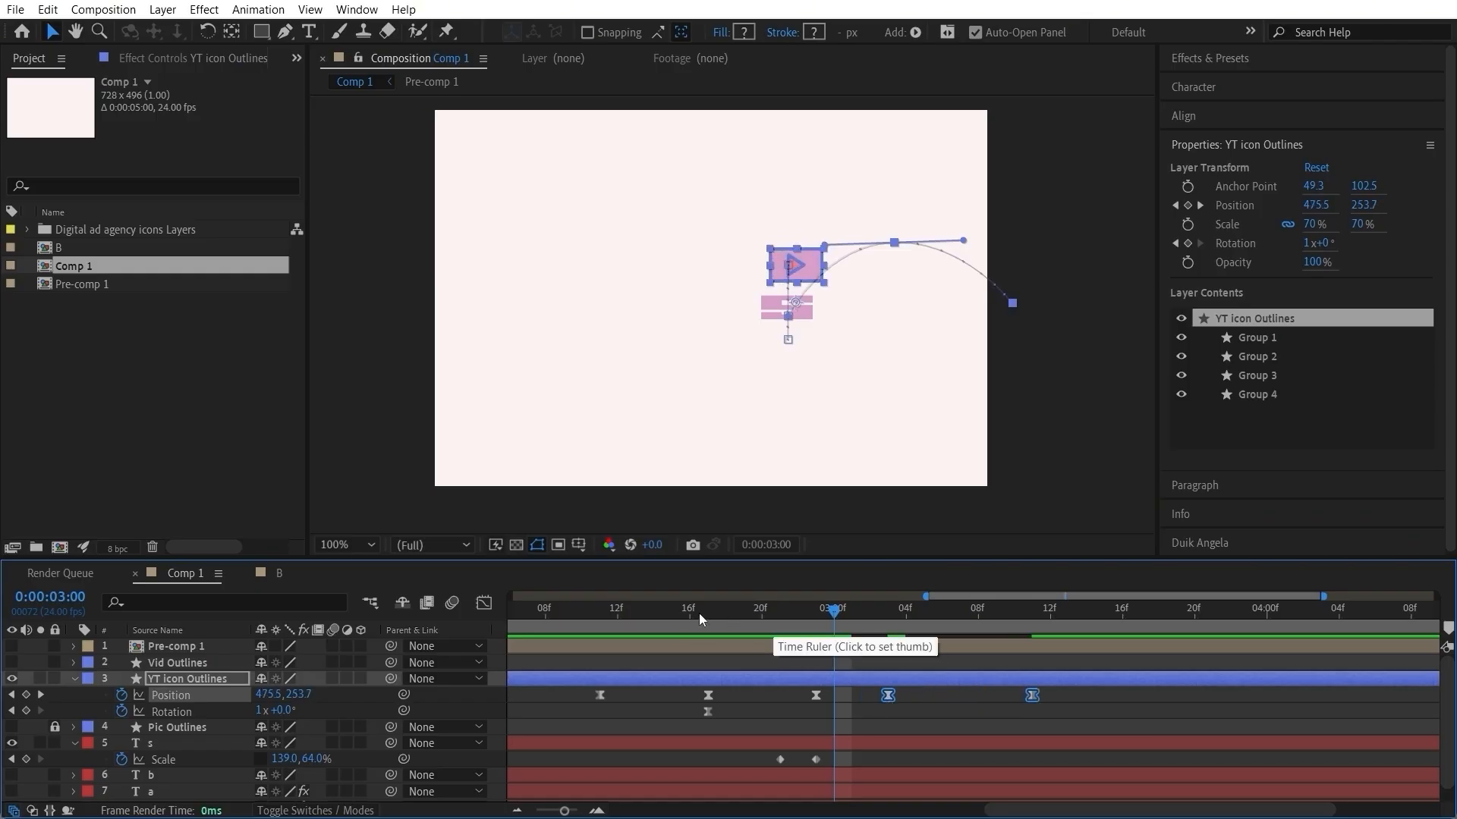
click(636, 613)
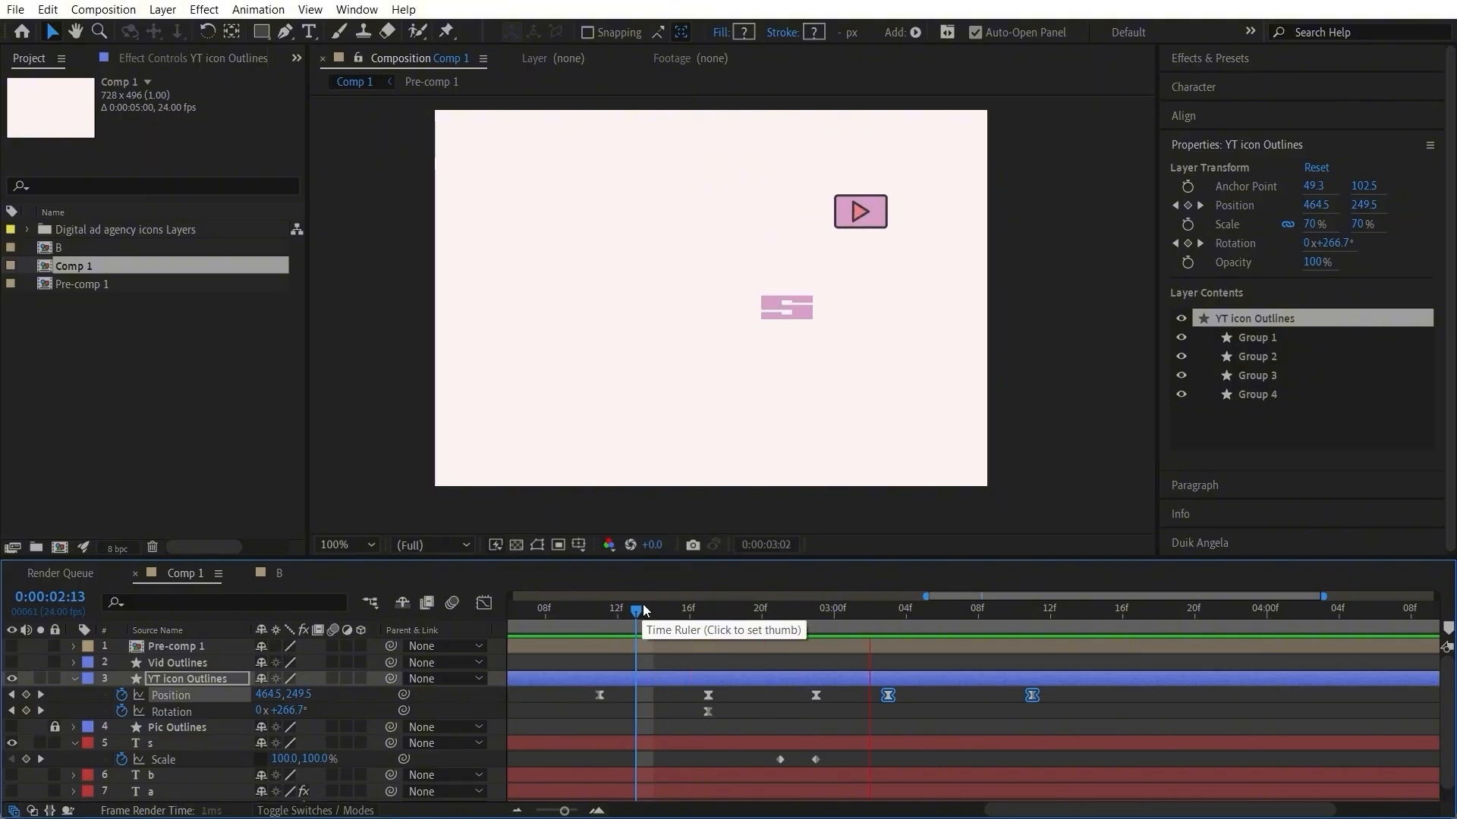
key(space)
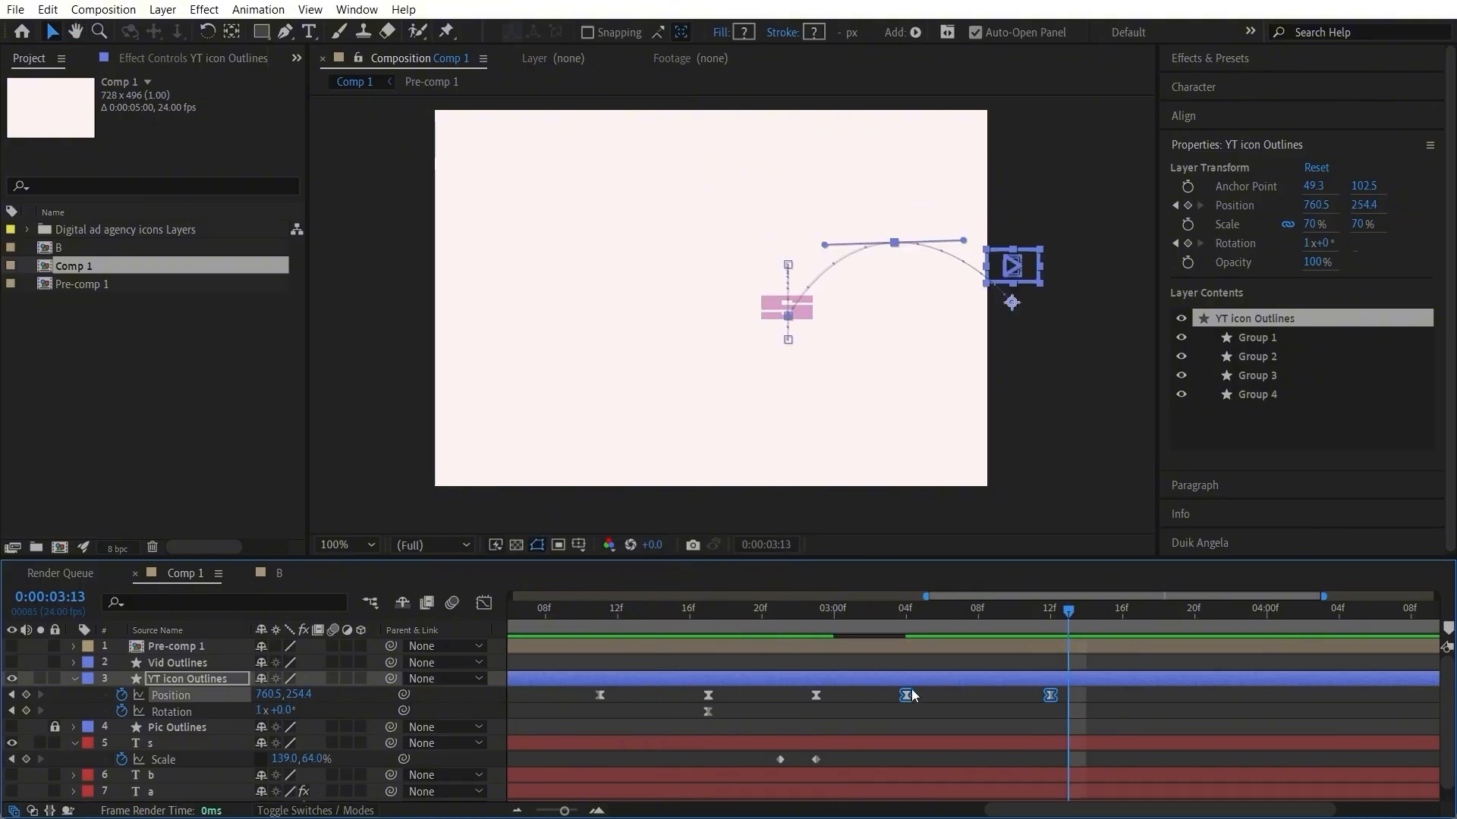
Step: Move the YT icon's position keyframe at the top of the arc to 0:00:03:06 and preview from 0:00:02:17
click(921, 698)
click(905, 693)
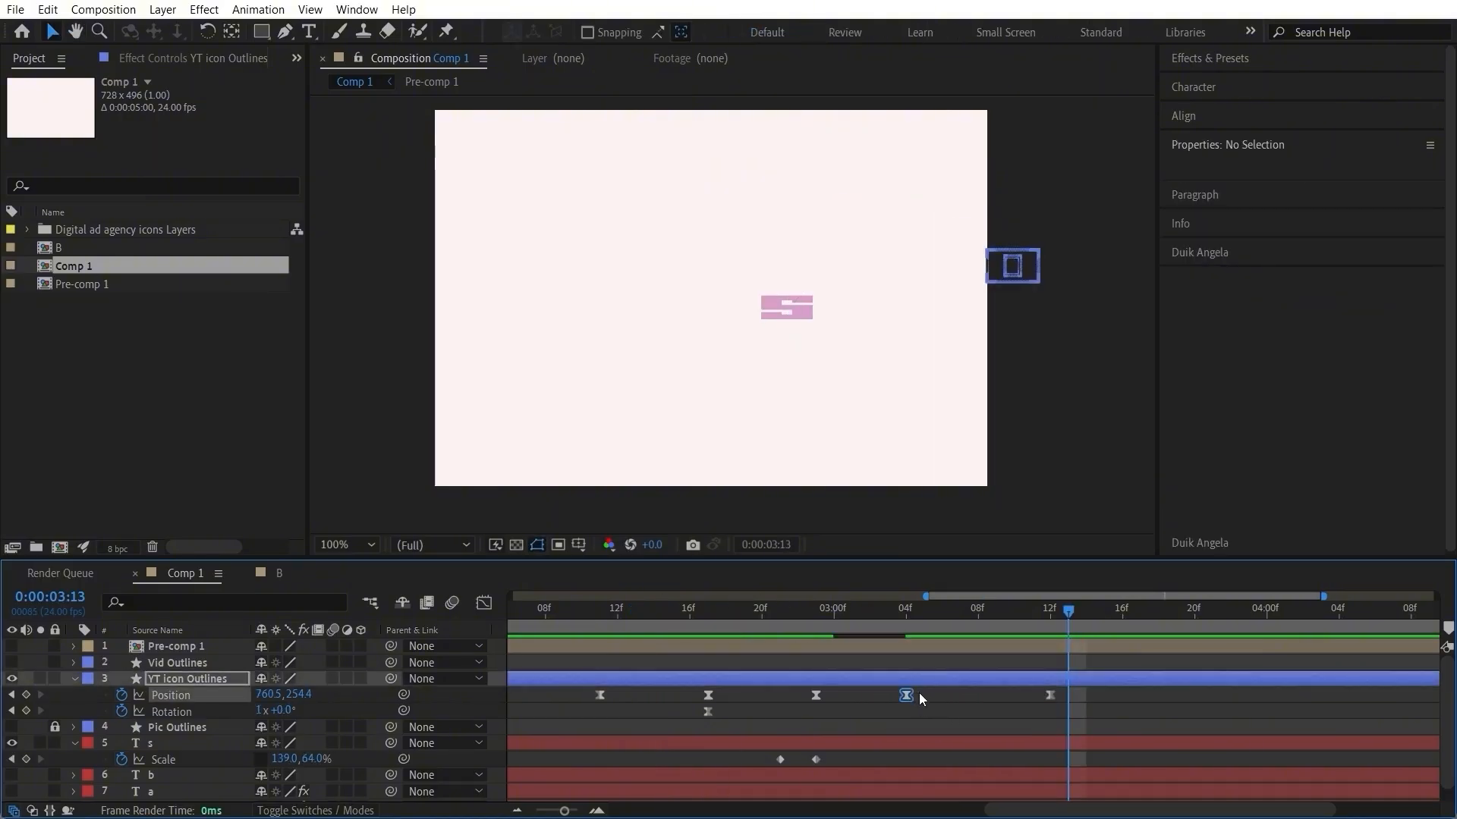
drag(906, 695, 942, 695)
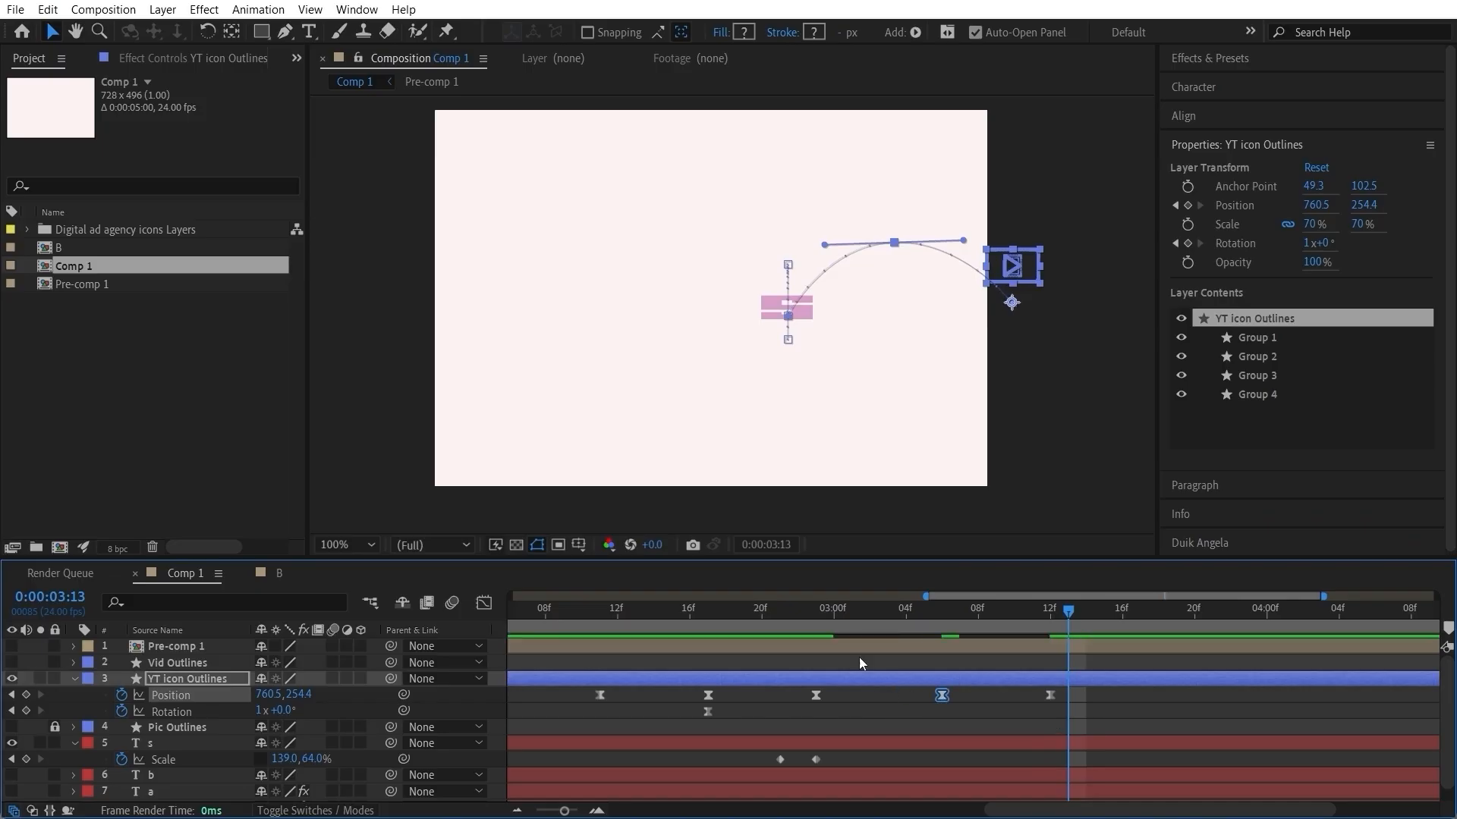
drag(817, 613, 709, 651)
key(space)
key(space)
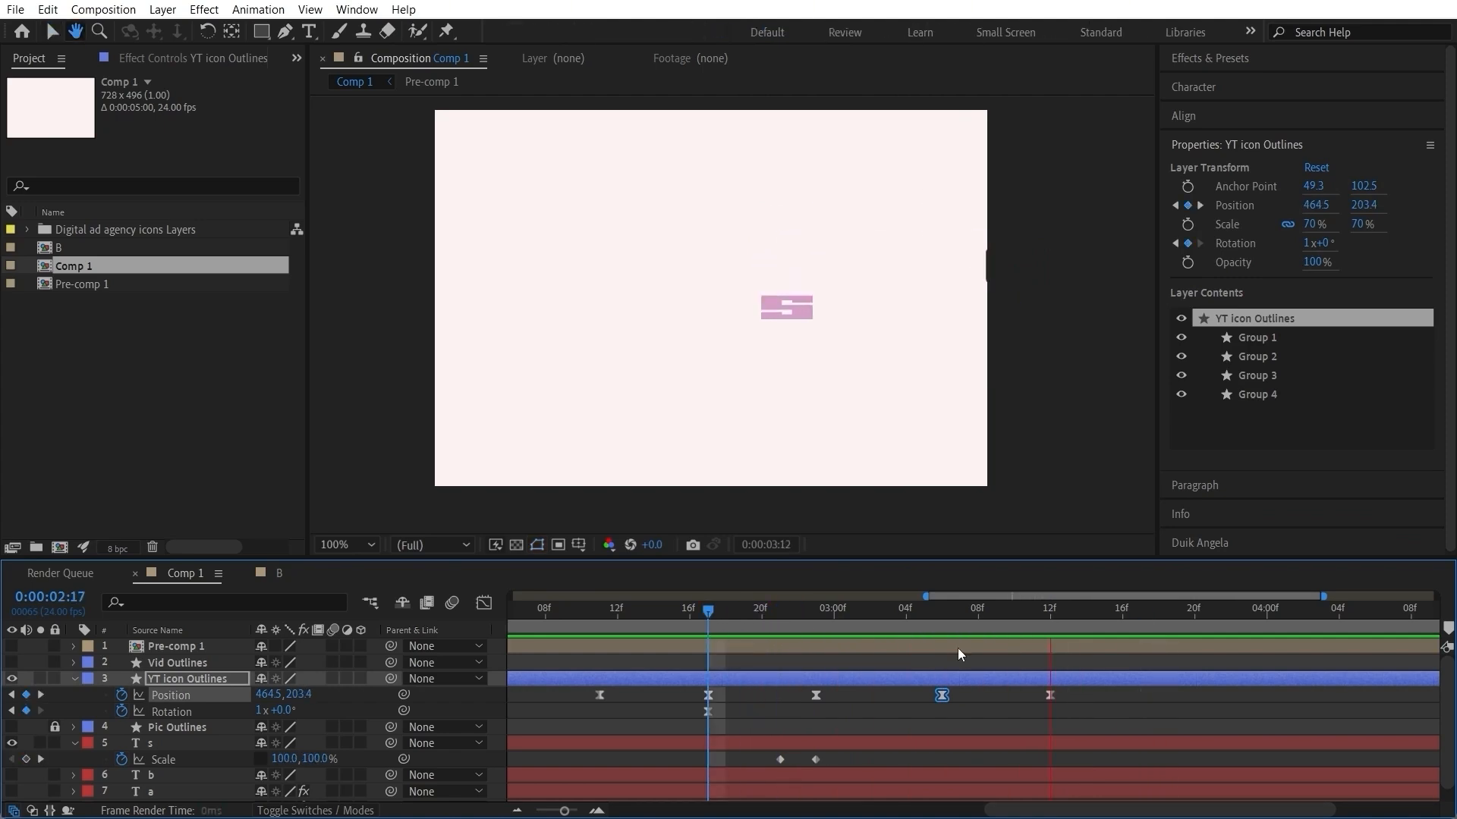
key(space)
Step: Show the YT icon's speed graph and turn on Continuous velocity for the position keyframe at 0:00:03:06
drag(1123, 697, 910, 705)
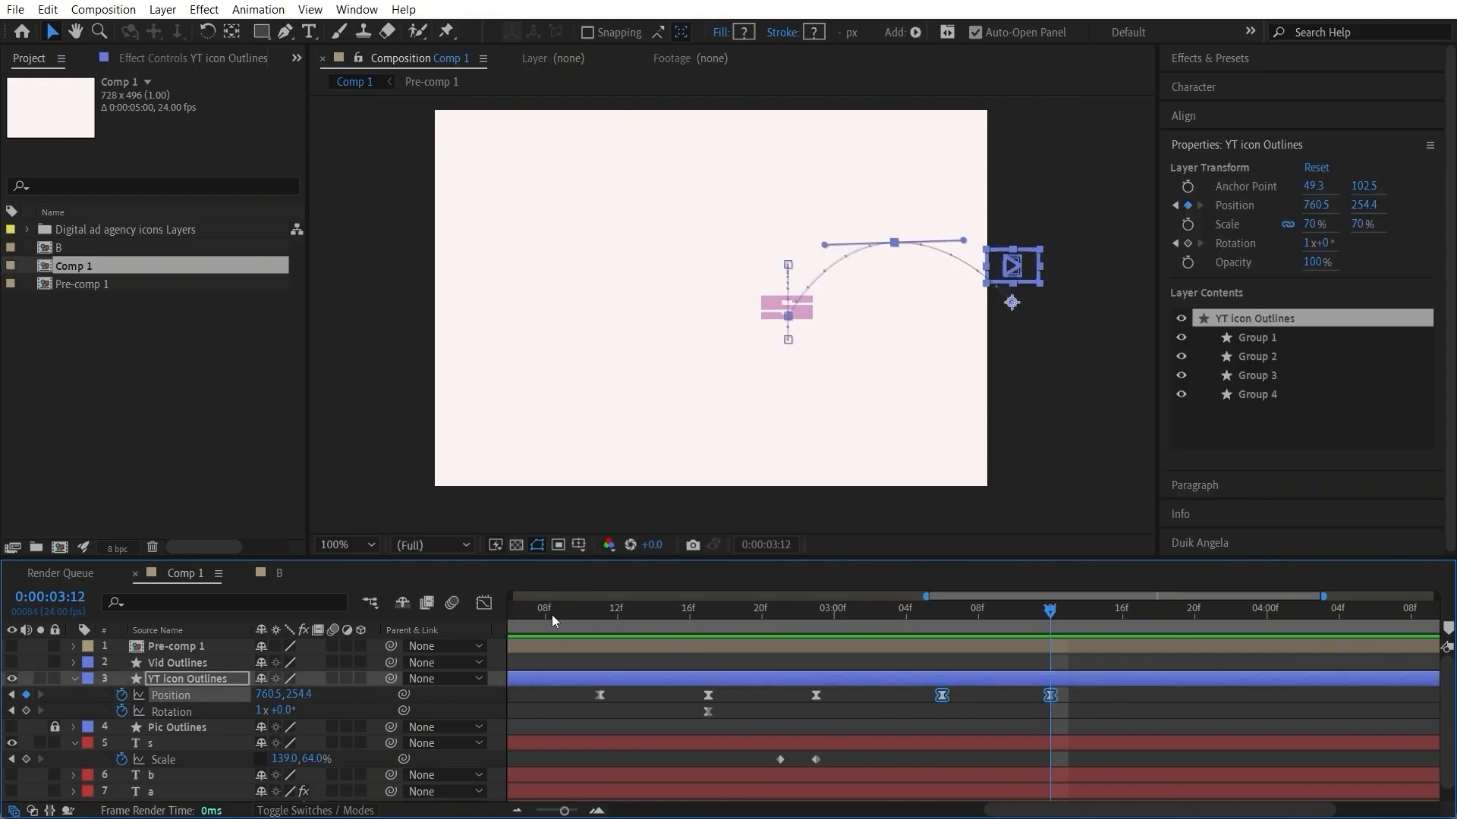
click(493, 603)
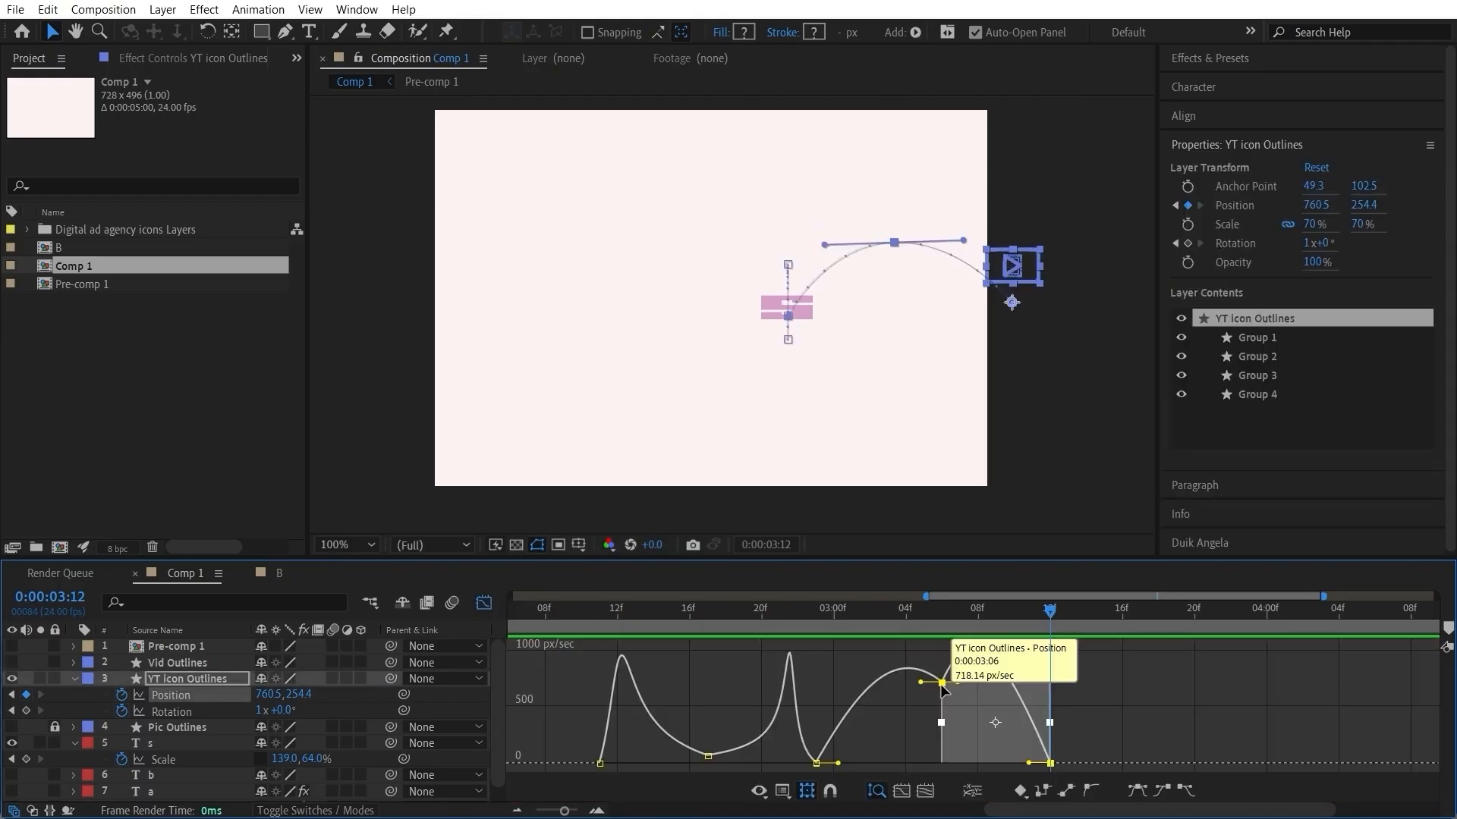
click(936, 664)
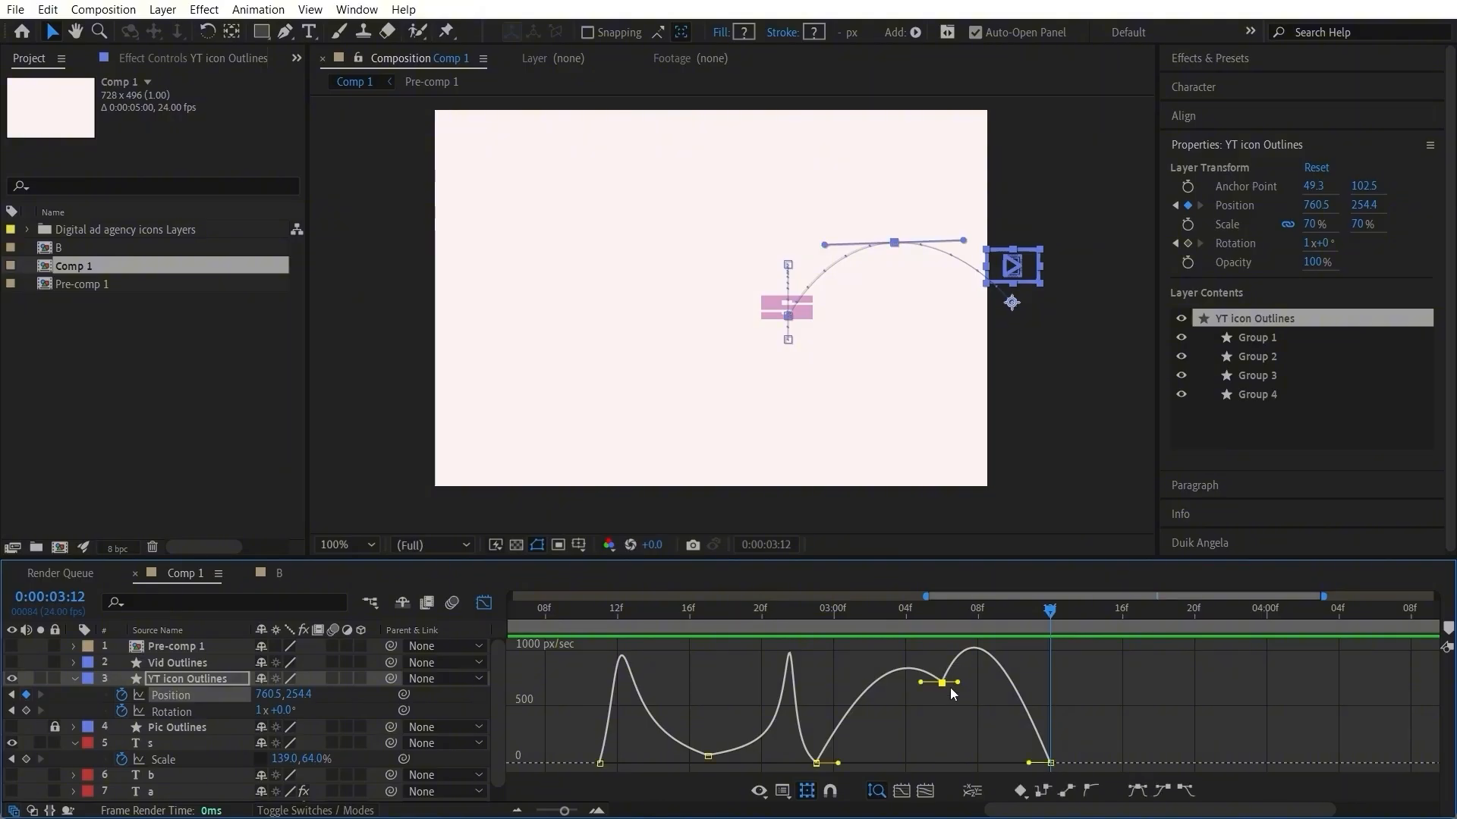
double_click(941, 682)
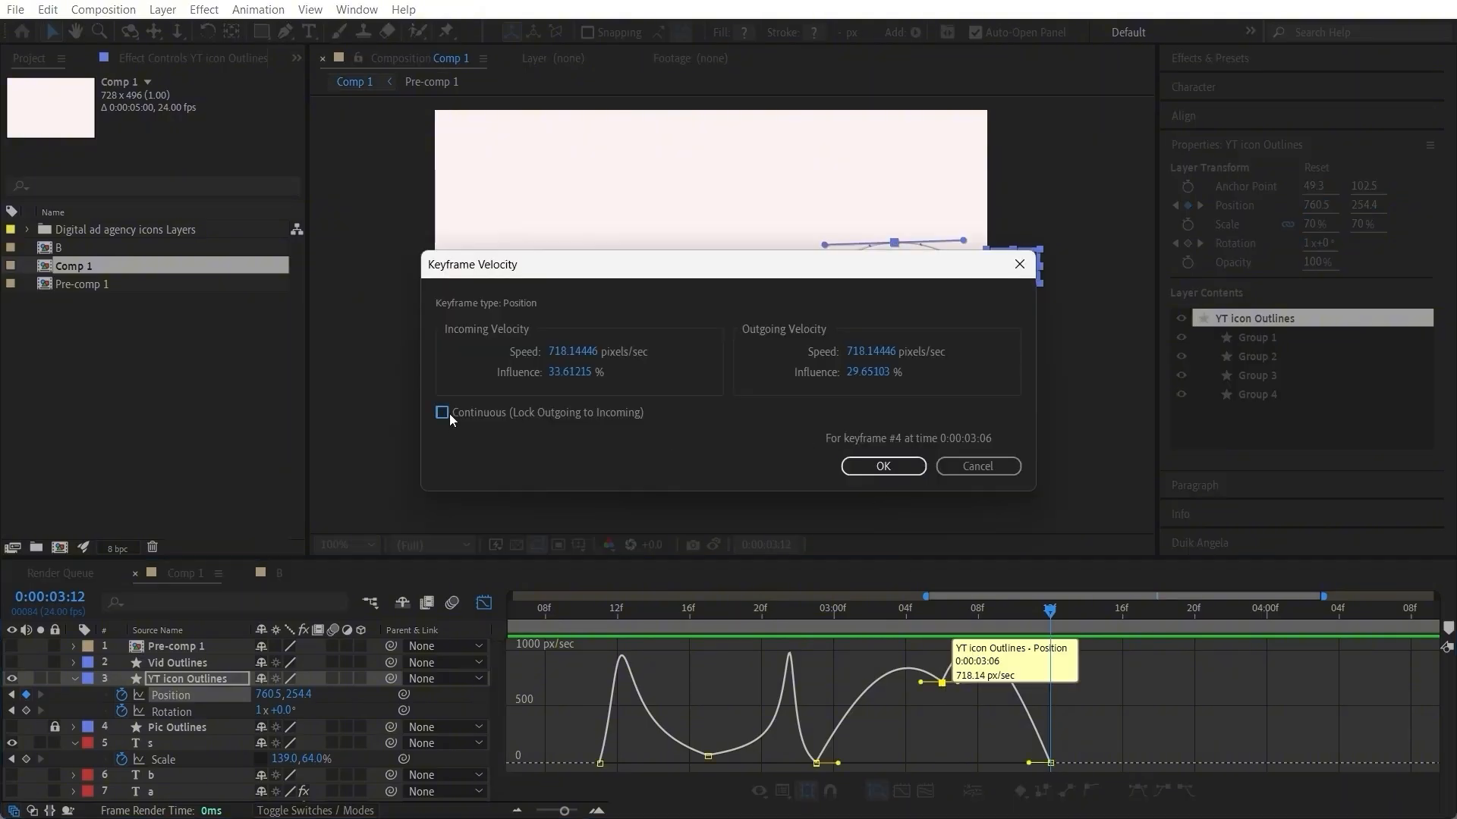
click(883, 465)
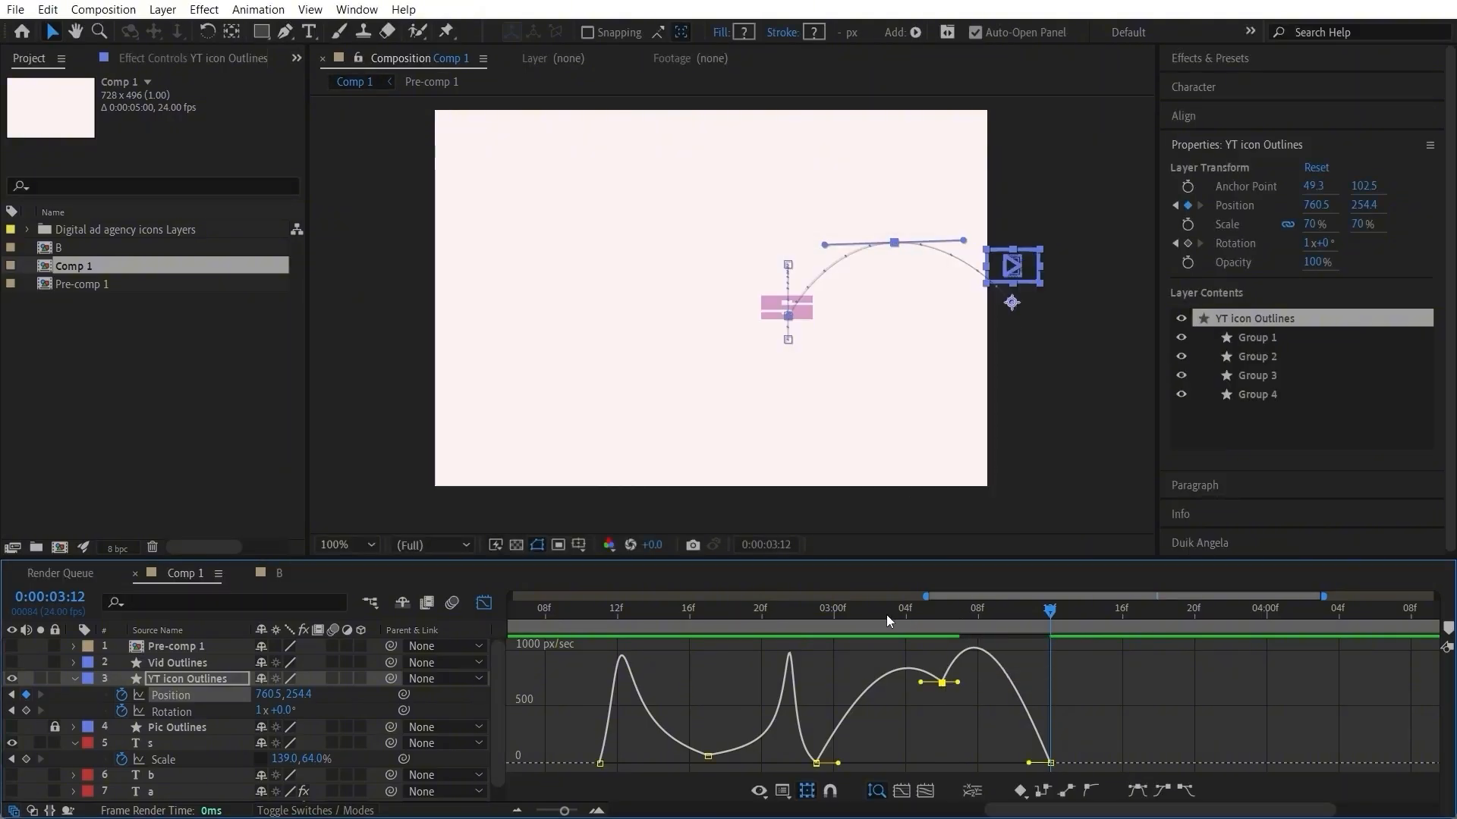
Step: Reshape the exit's speed graph with about 68% outgoing influence at 0:00:02:23 and longer handles on both sides of the 0:00:03:06 keyframe
drag(887, 616, 813, 650)
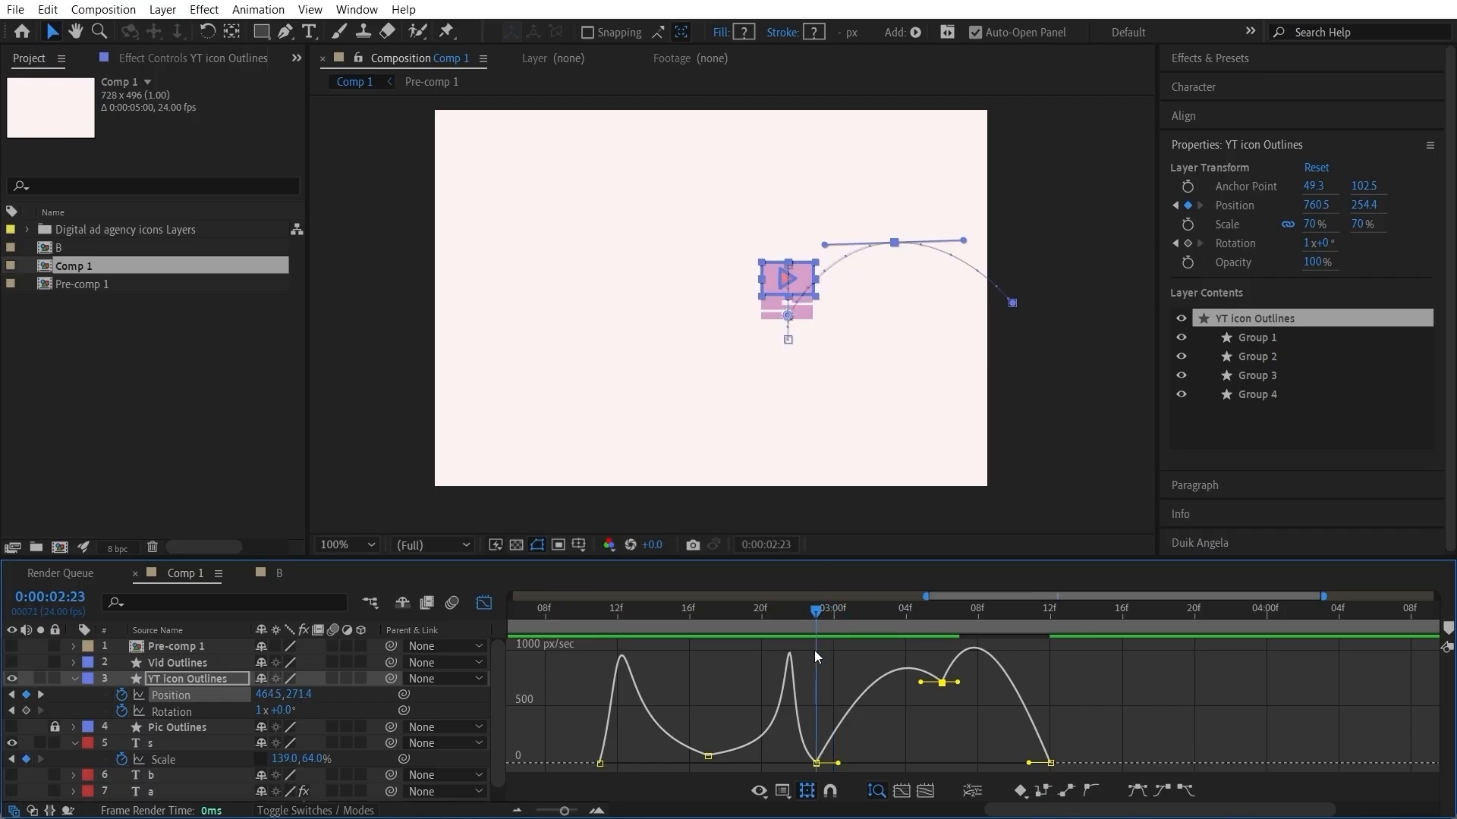
drag(838, 763, 861, 764)
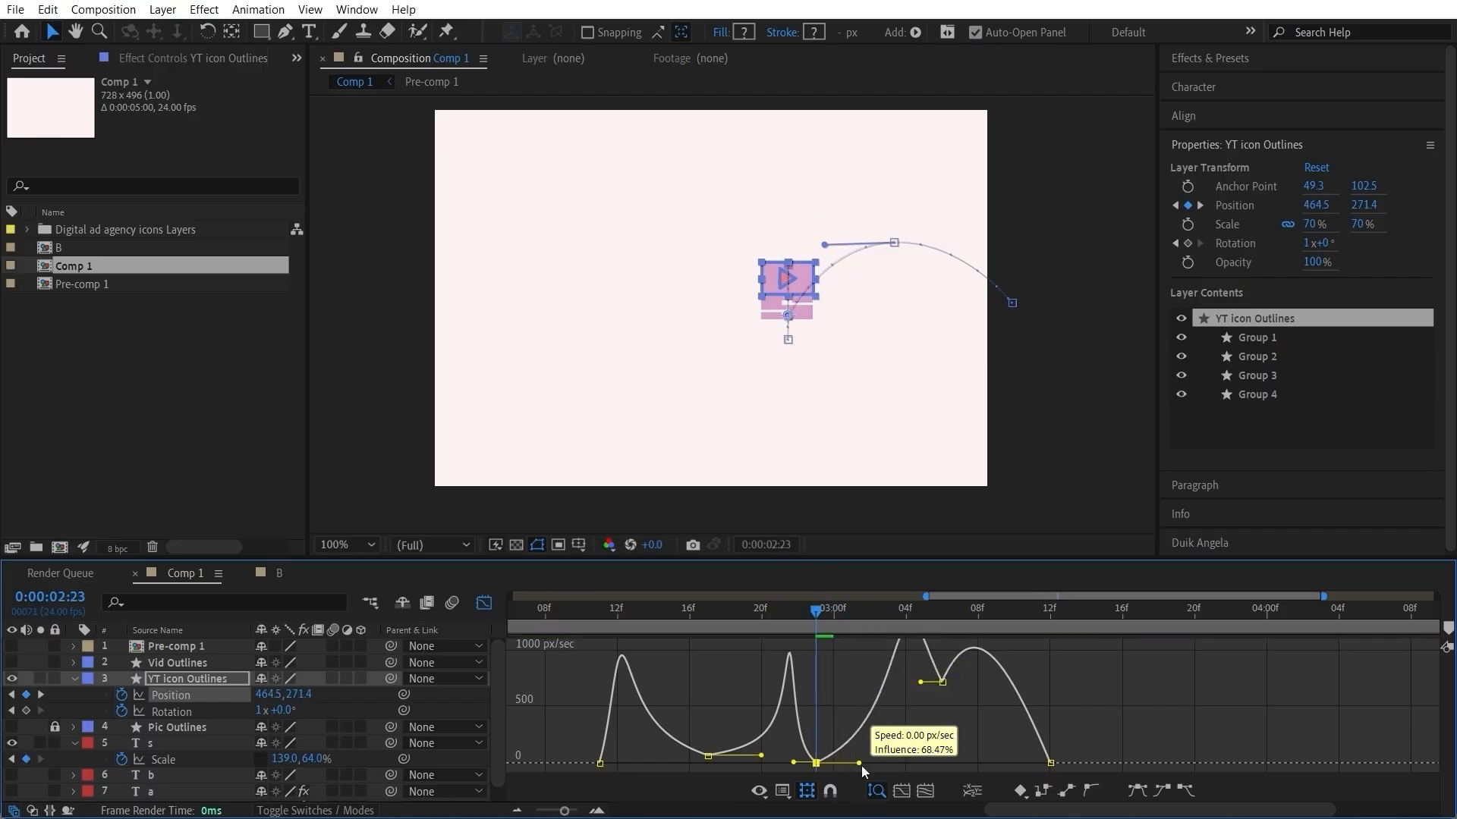
click(945, 699)
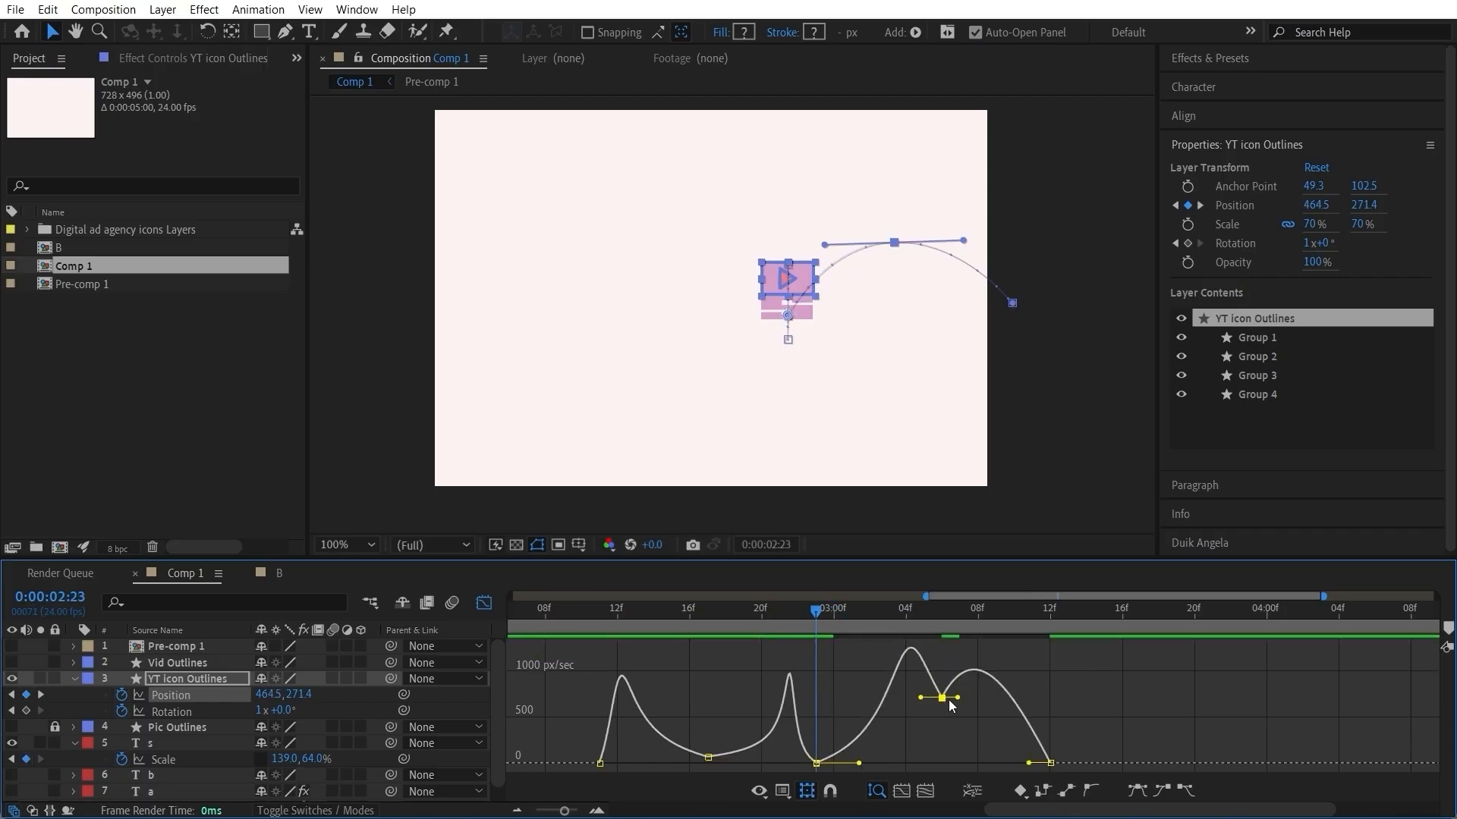
drag(825, 622, 944, 623)
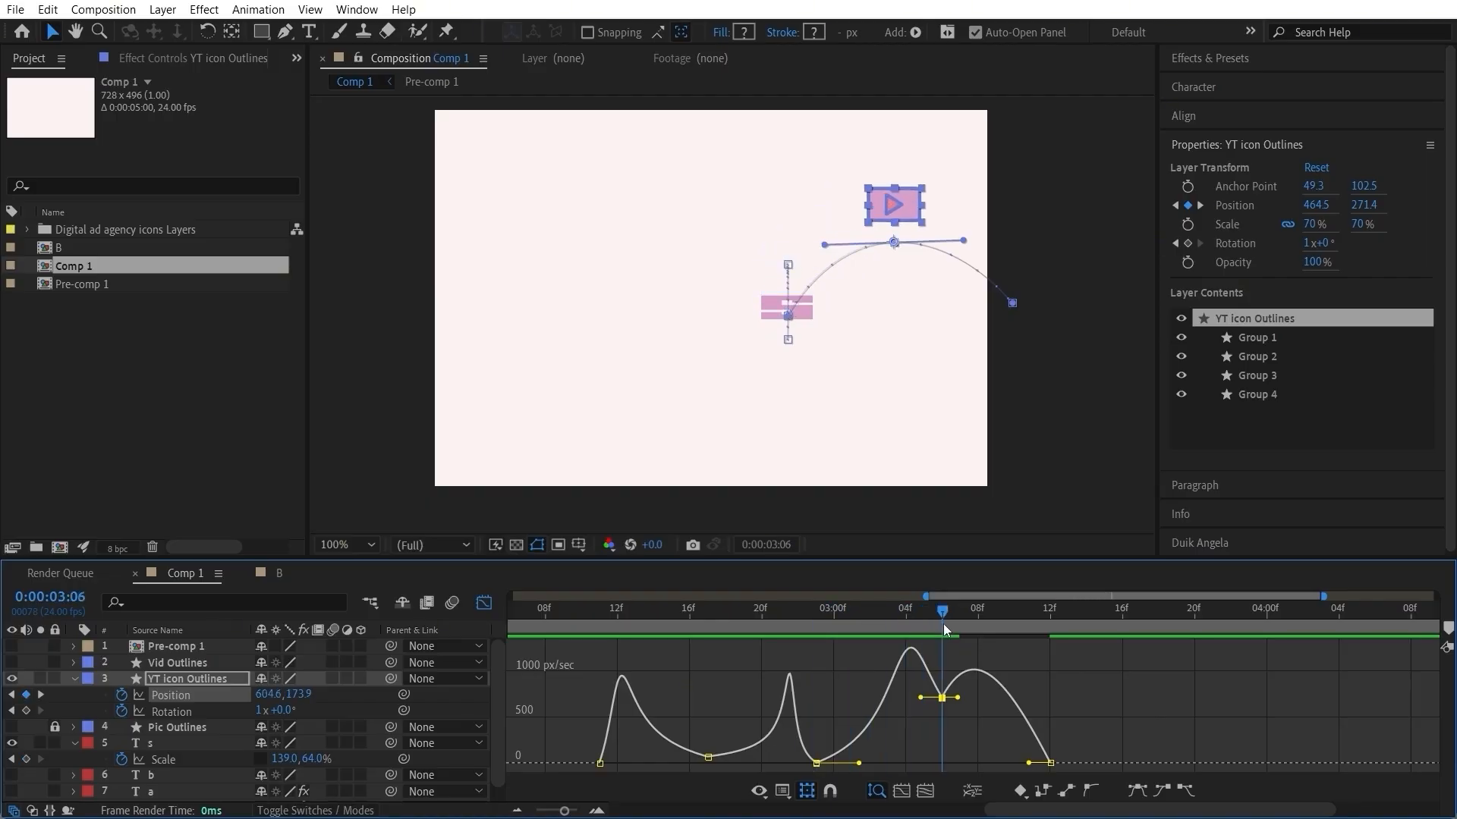
drag(959, 698, 910, 698)
drag(914, 611, 947, 617)
drag(979, 700, 994, 695)
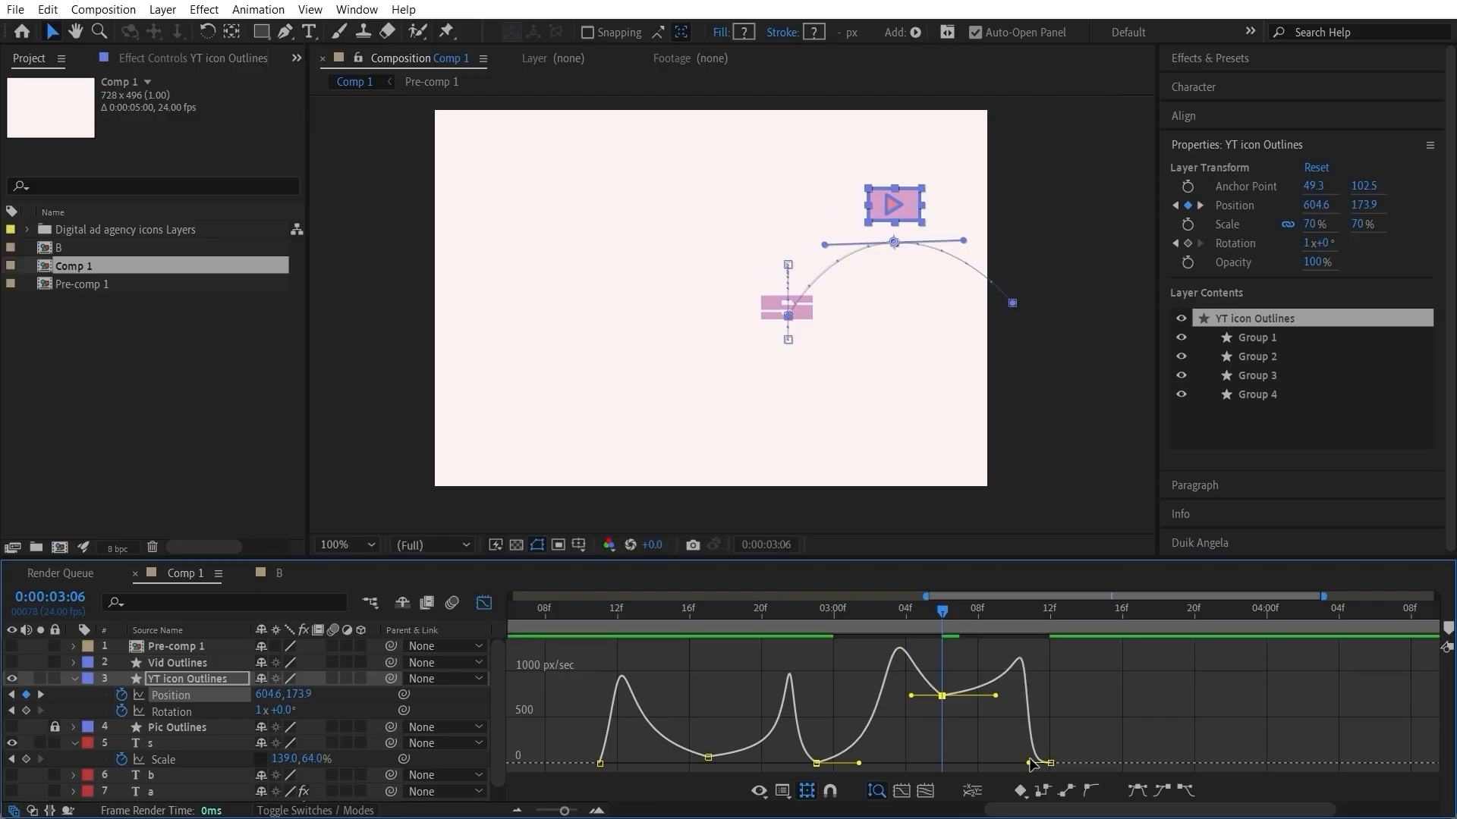
Step: Flatten the YT icon's exit speed by shortening the handles at 0:00:03:12 and 0:00:02:23 and lengthening the incoming handle at 0:00:03:06
drag(1029, 763, 1051, 762)
drag(995, 695, 1016, 695)
drag(822, 616, 808, 636)
key(space)
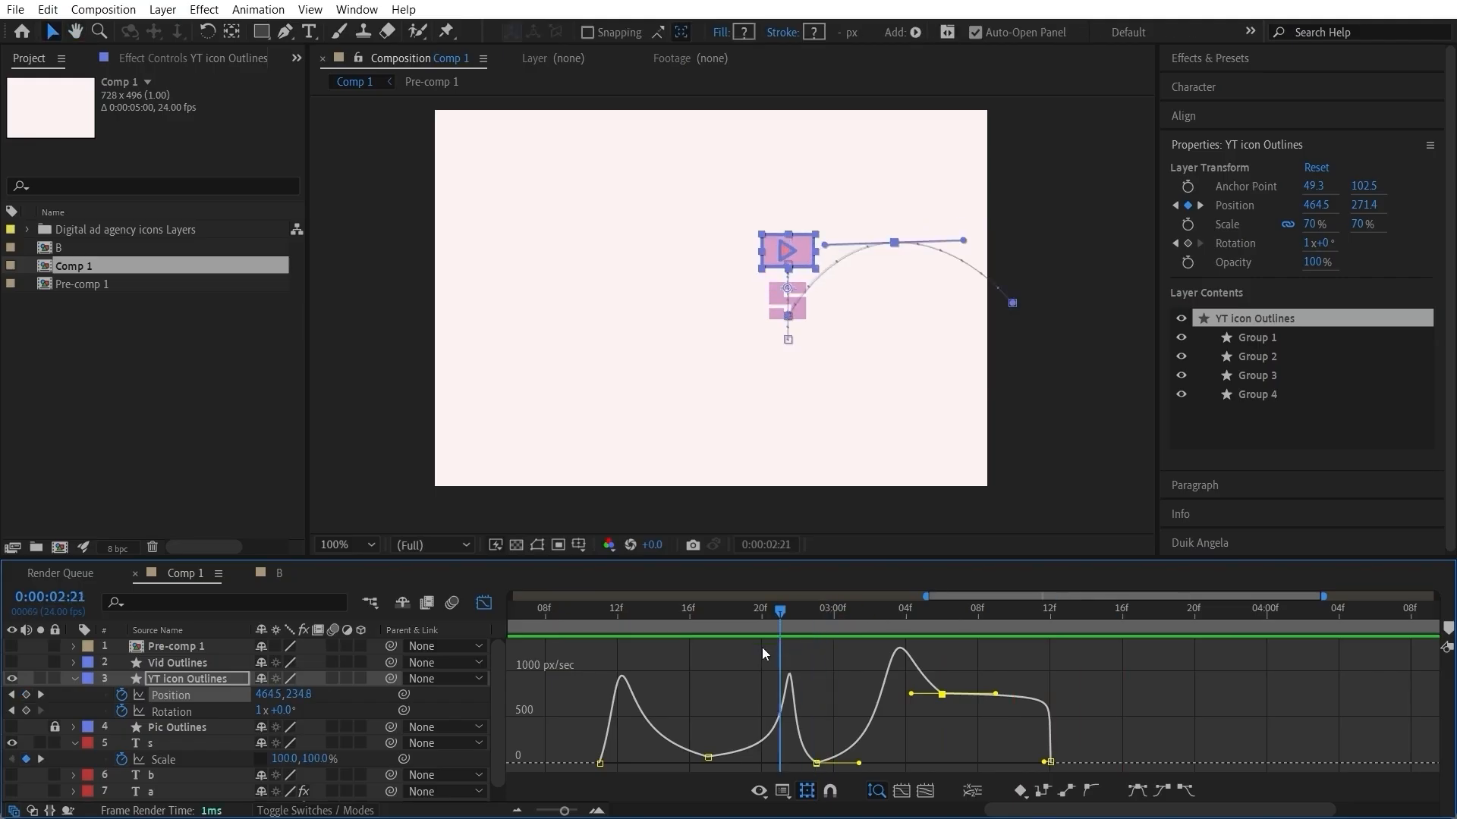
drag(910, 693, 878, 682)
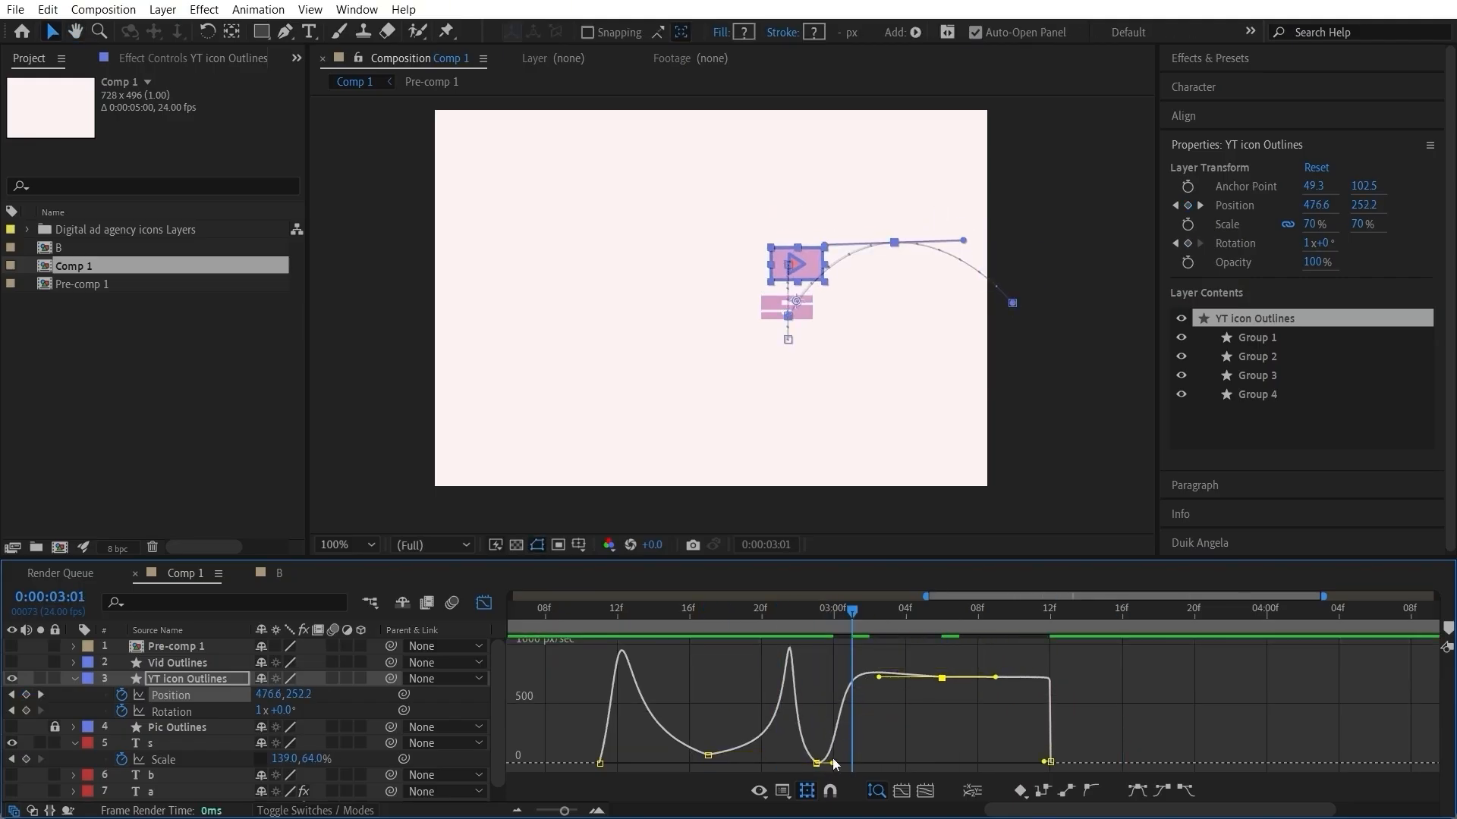
double_click(941, 678)
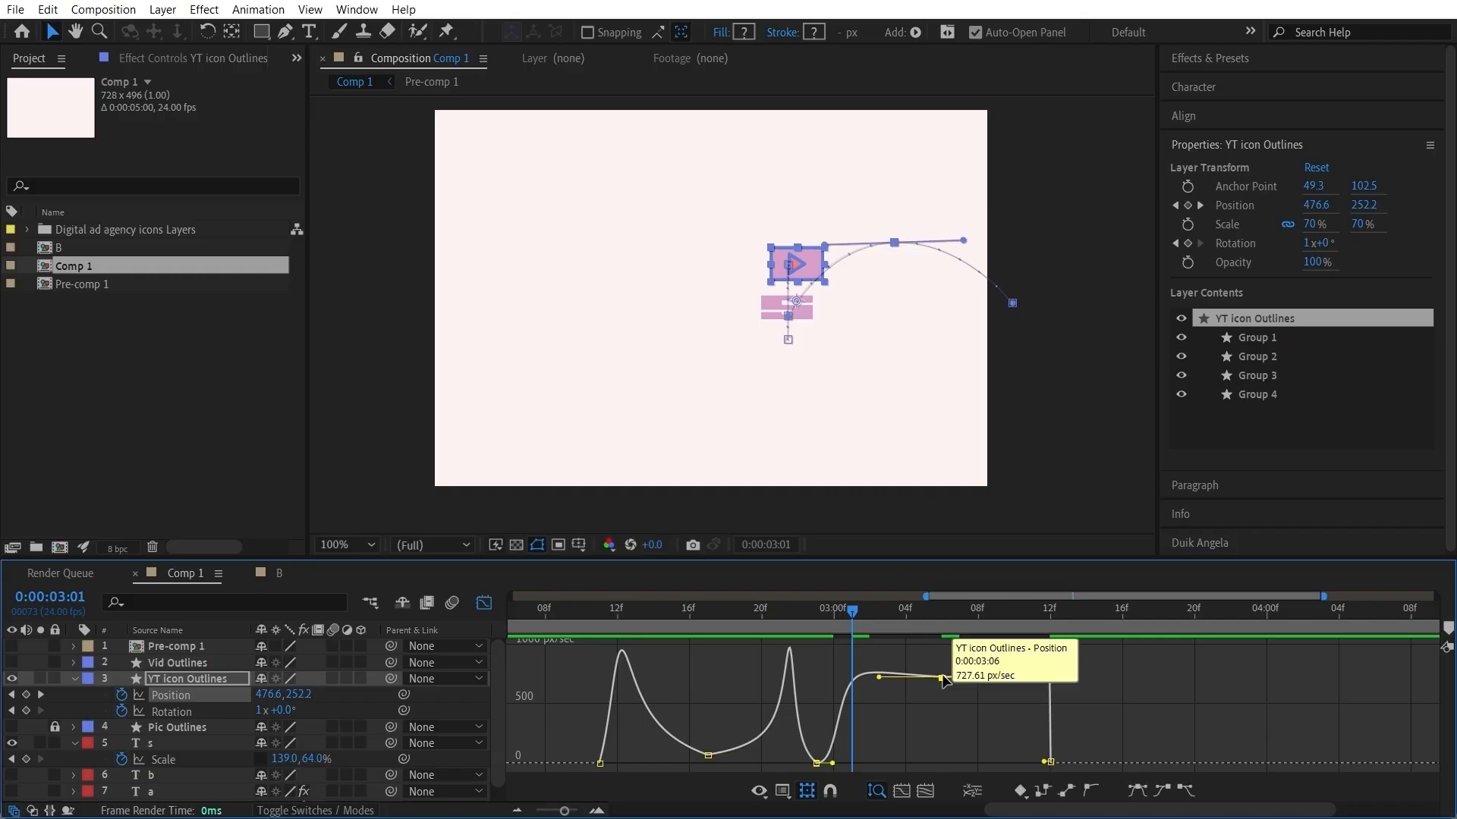
Step: Preview the YT icon's bounce and exit from 0:00:02:19 and from 0:00:02:15
click(868, 465)
click(737, 619)
key(space)
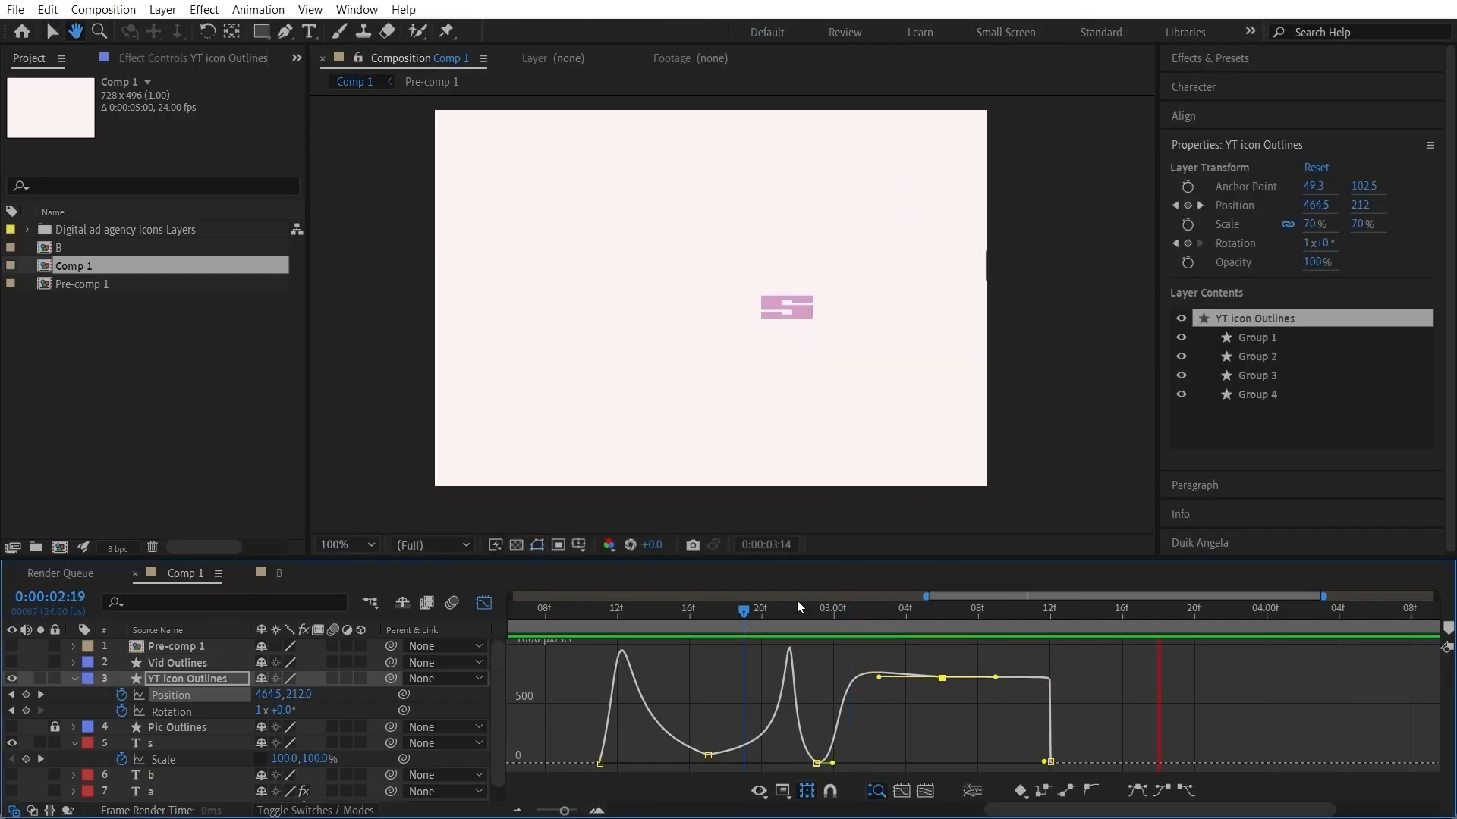
key(space)
drag(740, 611, 671, 645)
key(space)
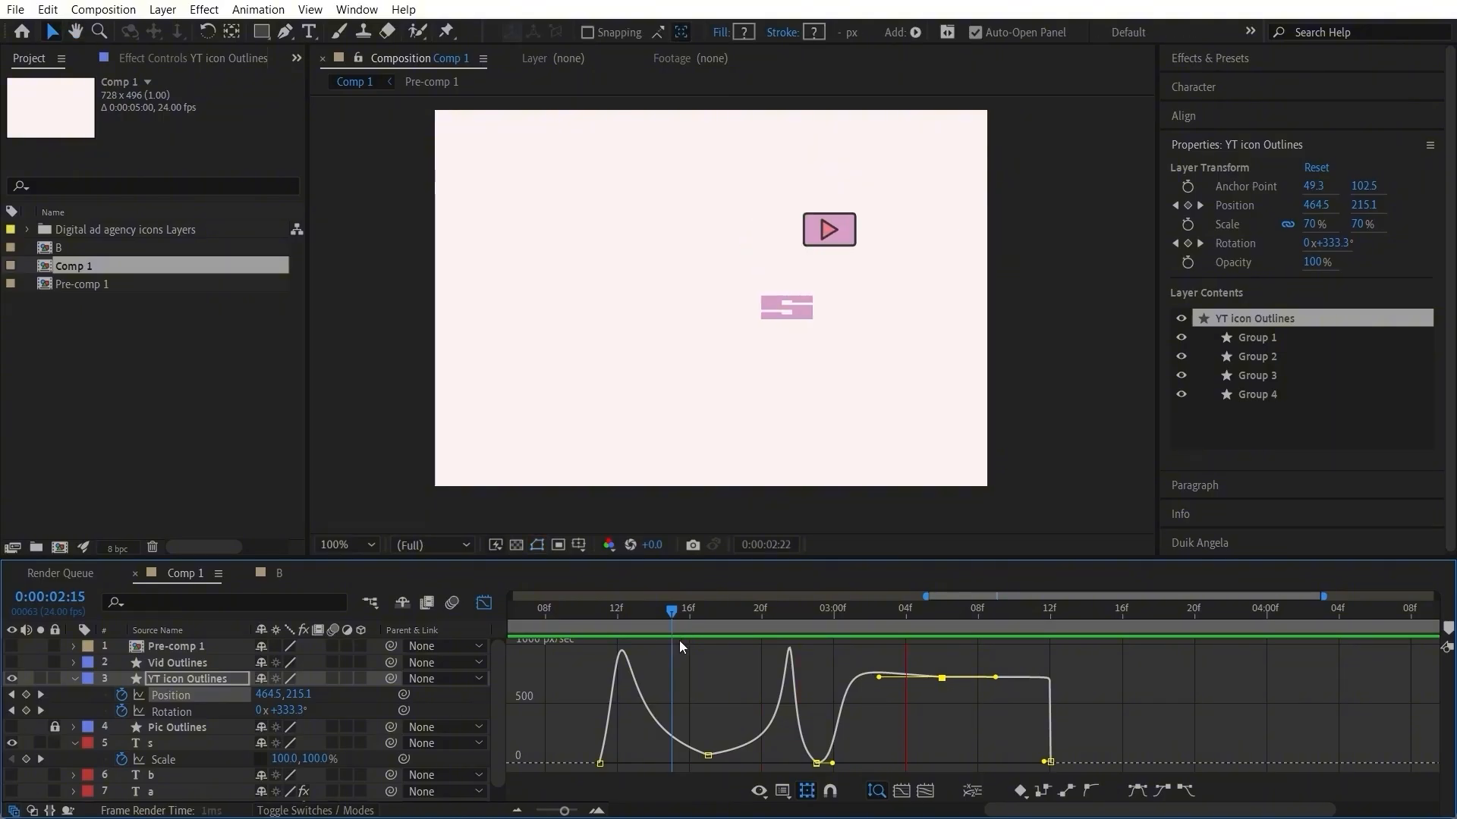
key(space)
Step: Set the incoming influence of the 0:00:03:12 position keyframe to about 17.6% and preview the YT icon's motion
drag(870, 619, 1064, 657)
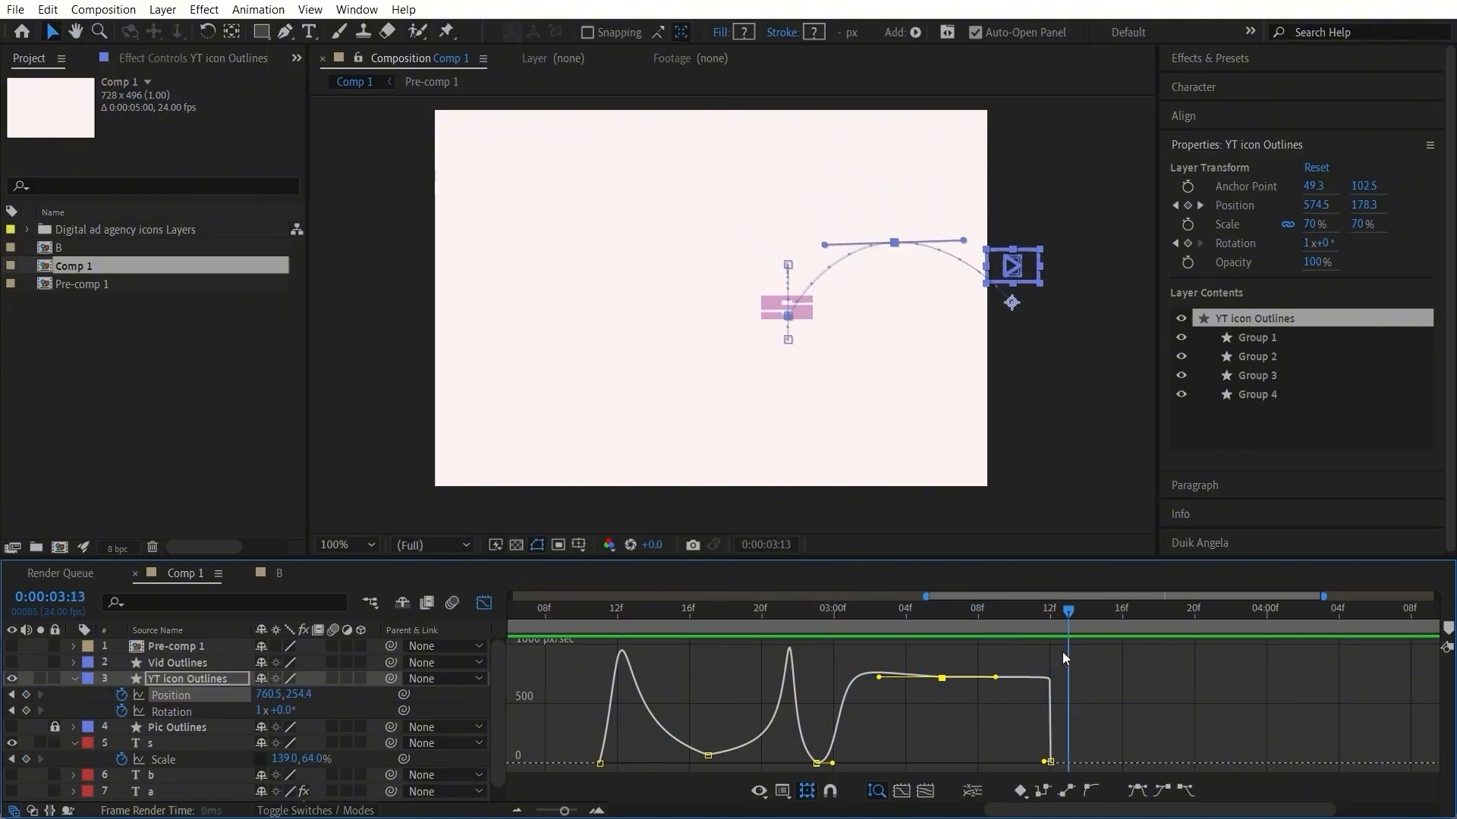
drag(1042, 762, 1031, 763)
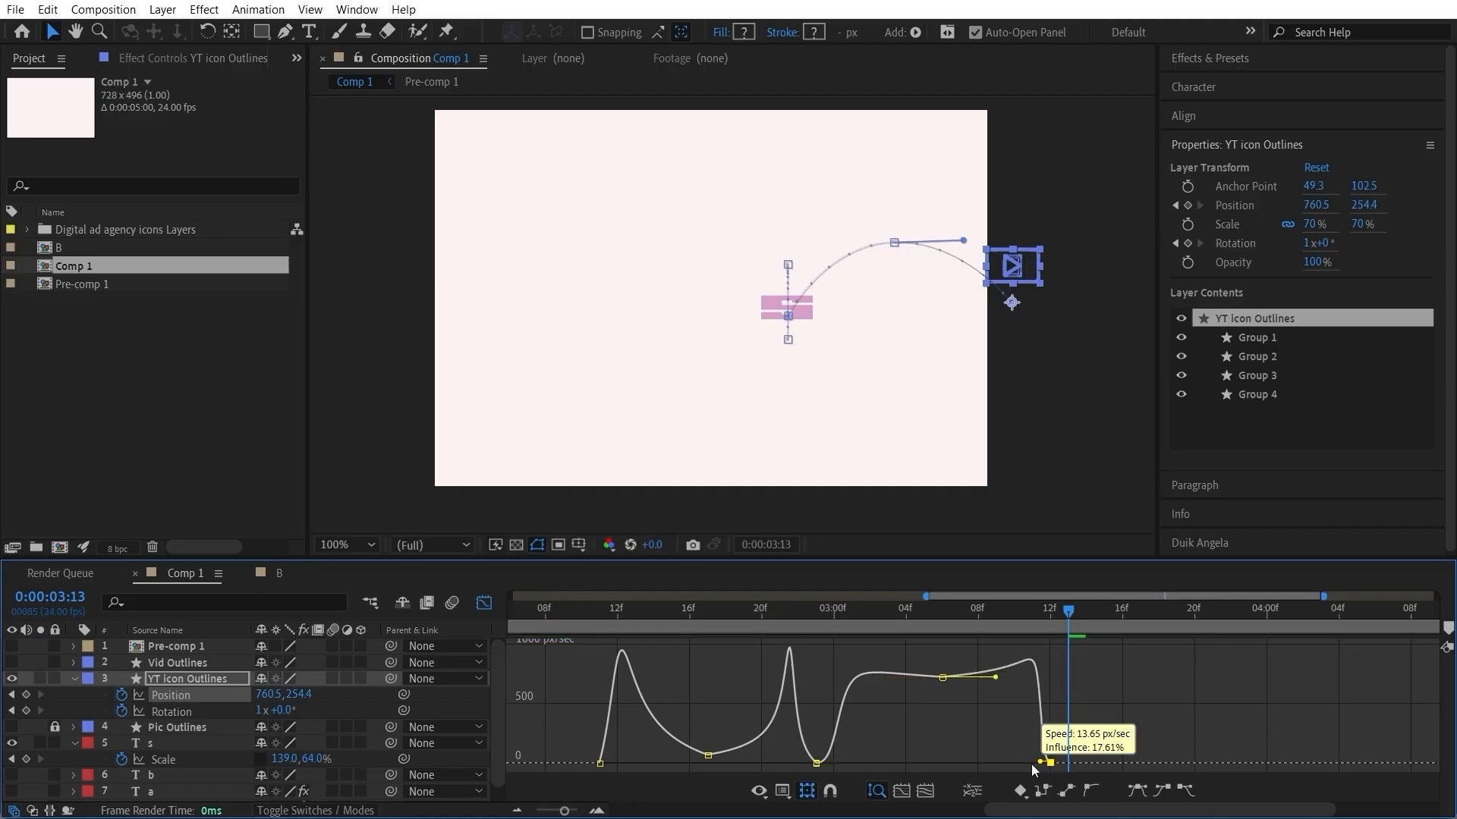
drag(878, 678, 867, 677)
click(760, 616)
drag(760, 616, 605, 684)
key(space)
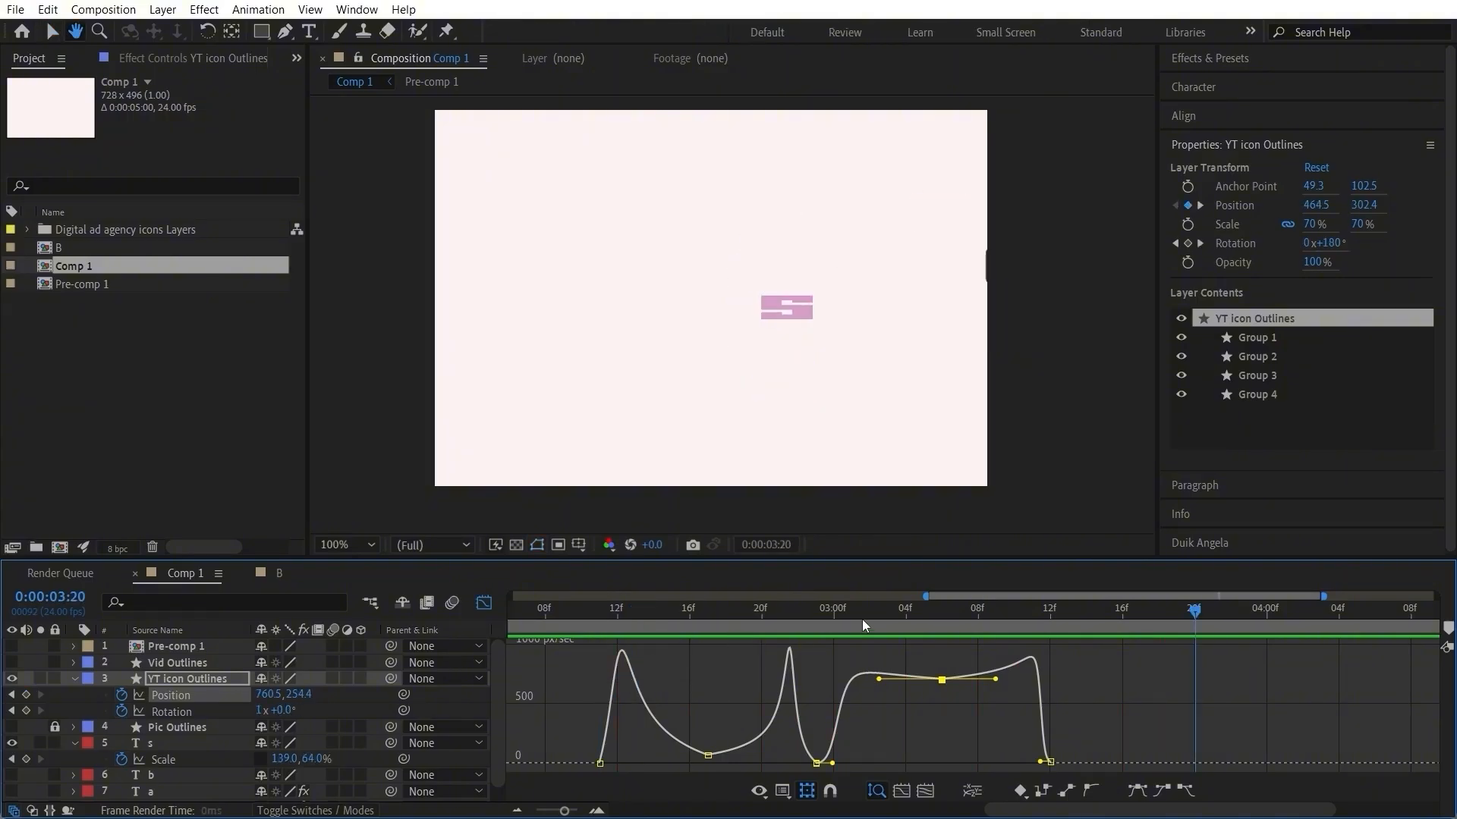
drag(876, 612, 625, 645)
key(space)
key(space)
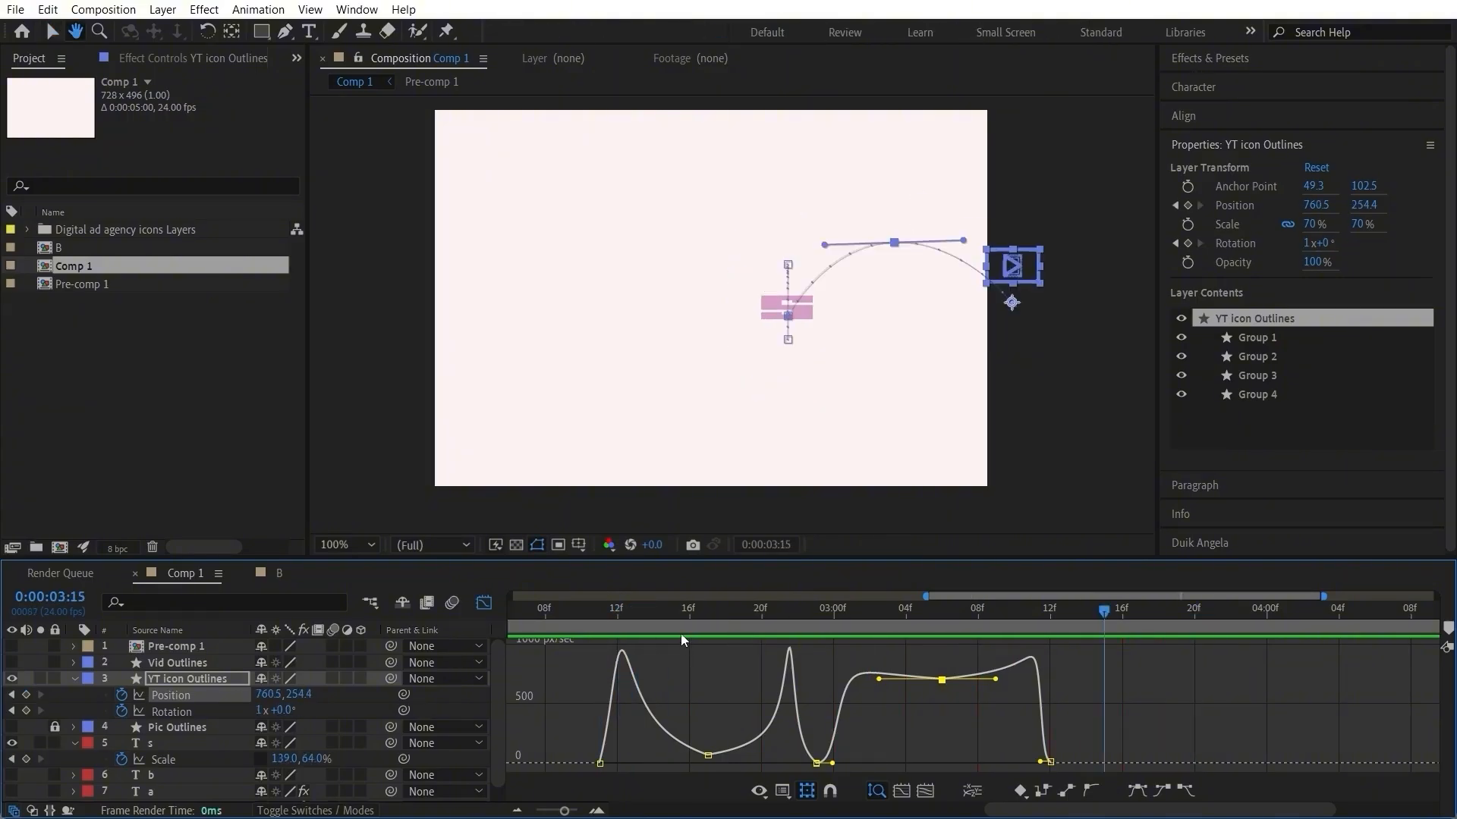
Step: Compress the exit timing by moving the last two position keyframes to 0:00:03:04 and 0:00:03:09, and preview the motion
click(486, 603)
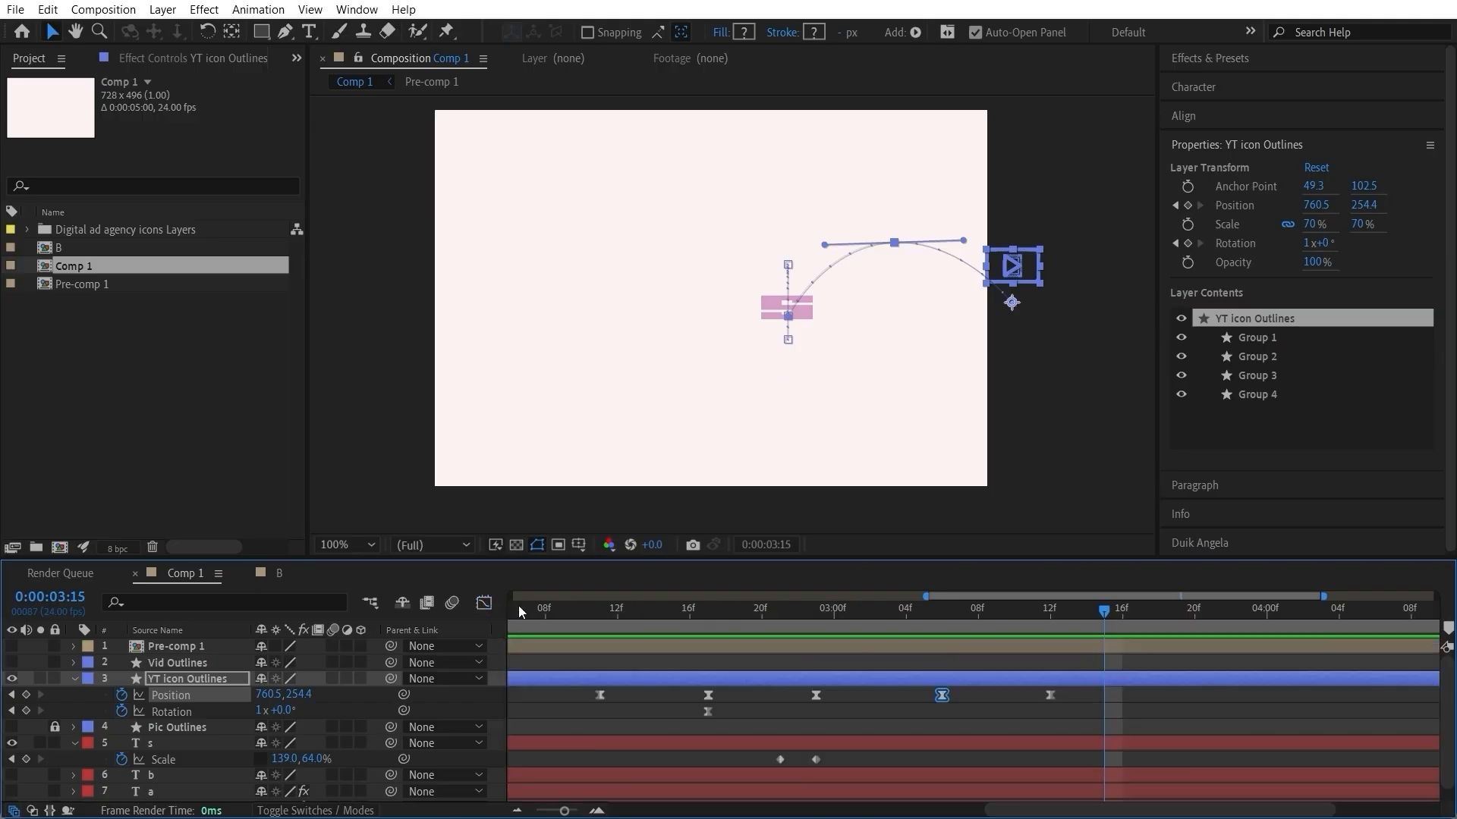
drag(1076, 695, 927, 698)
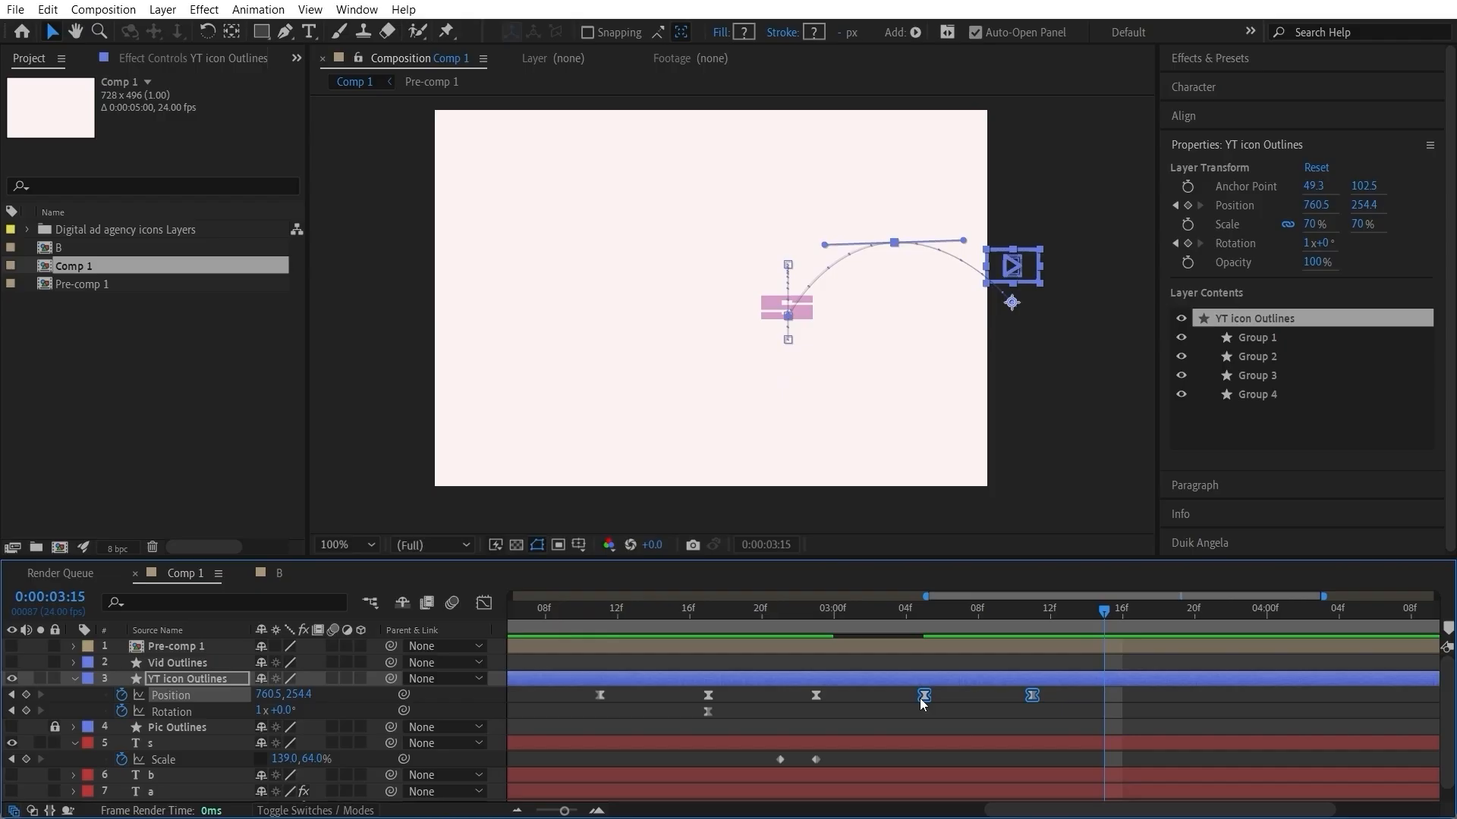
click(1054, 700)
drag(1047, 698, 823, 694)
drag(1063, 692, 824, 708)
drag(1033, 693, 994, 699)
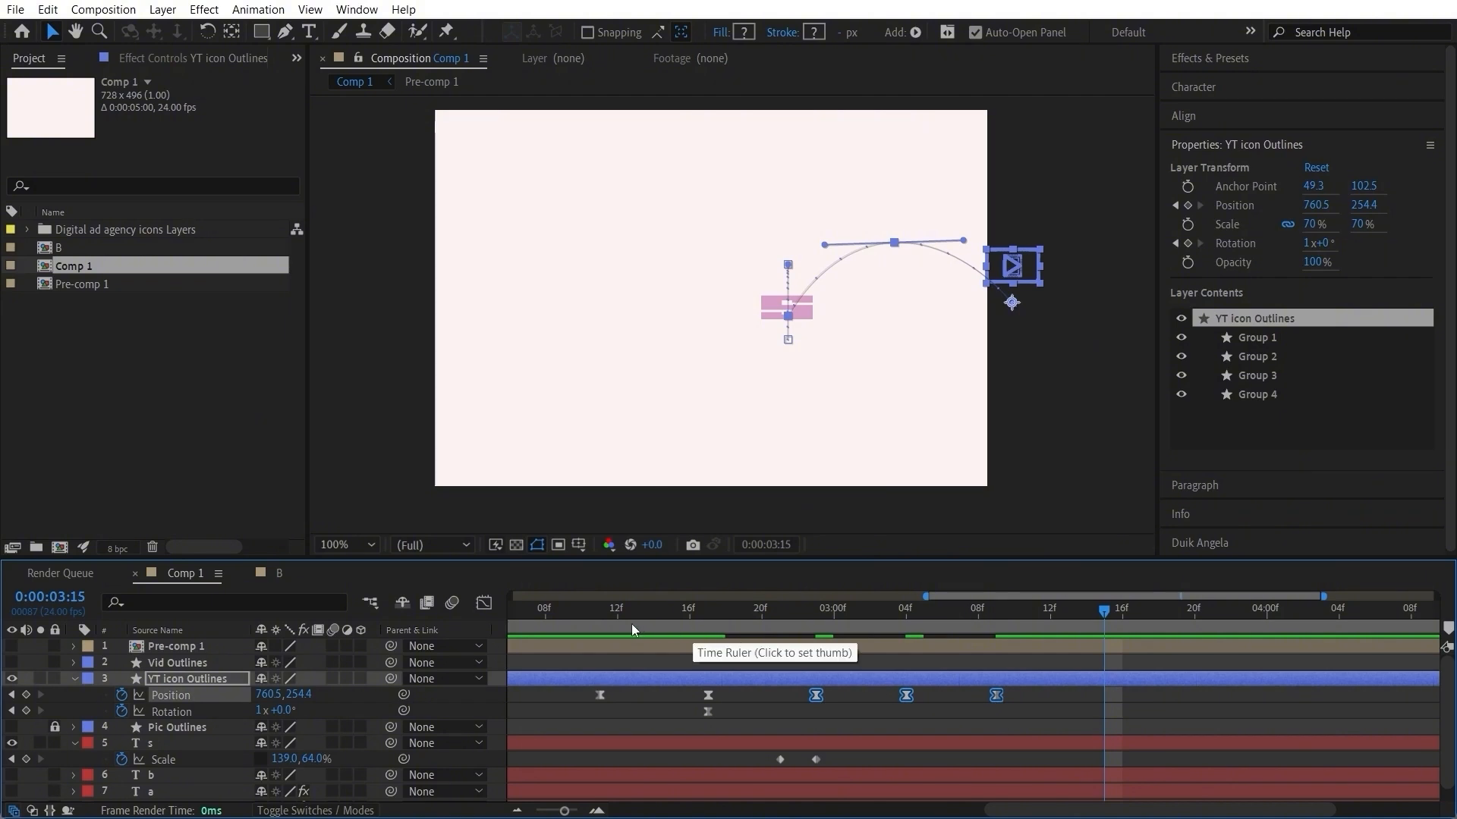
click(539, 643)
click(583, 622)
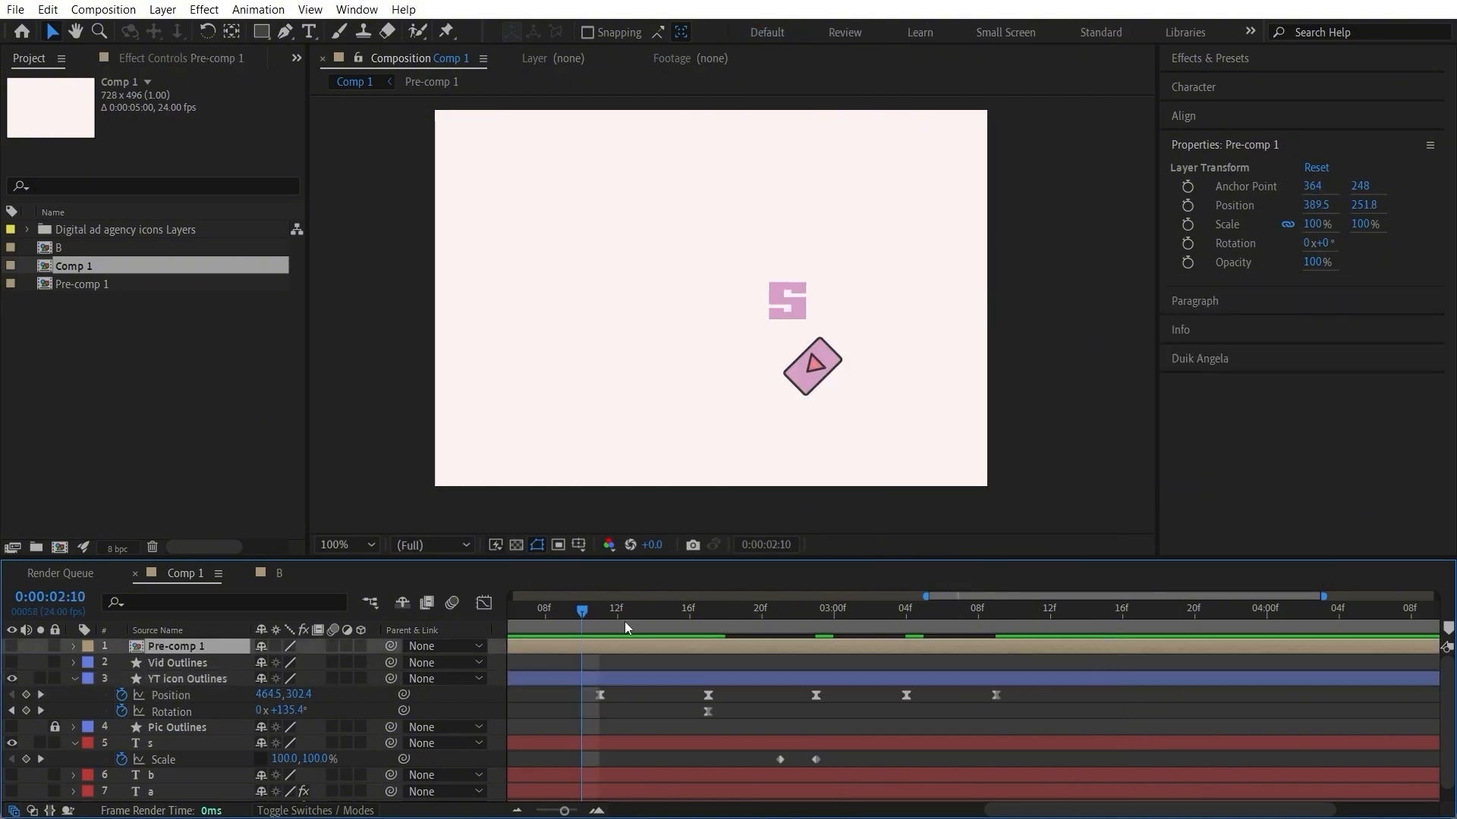
click(740, 610)
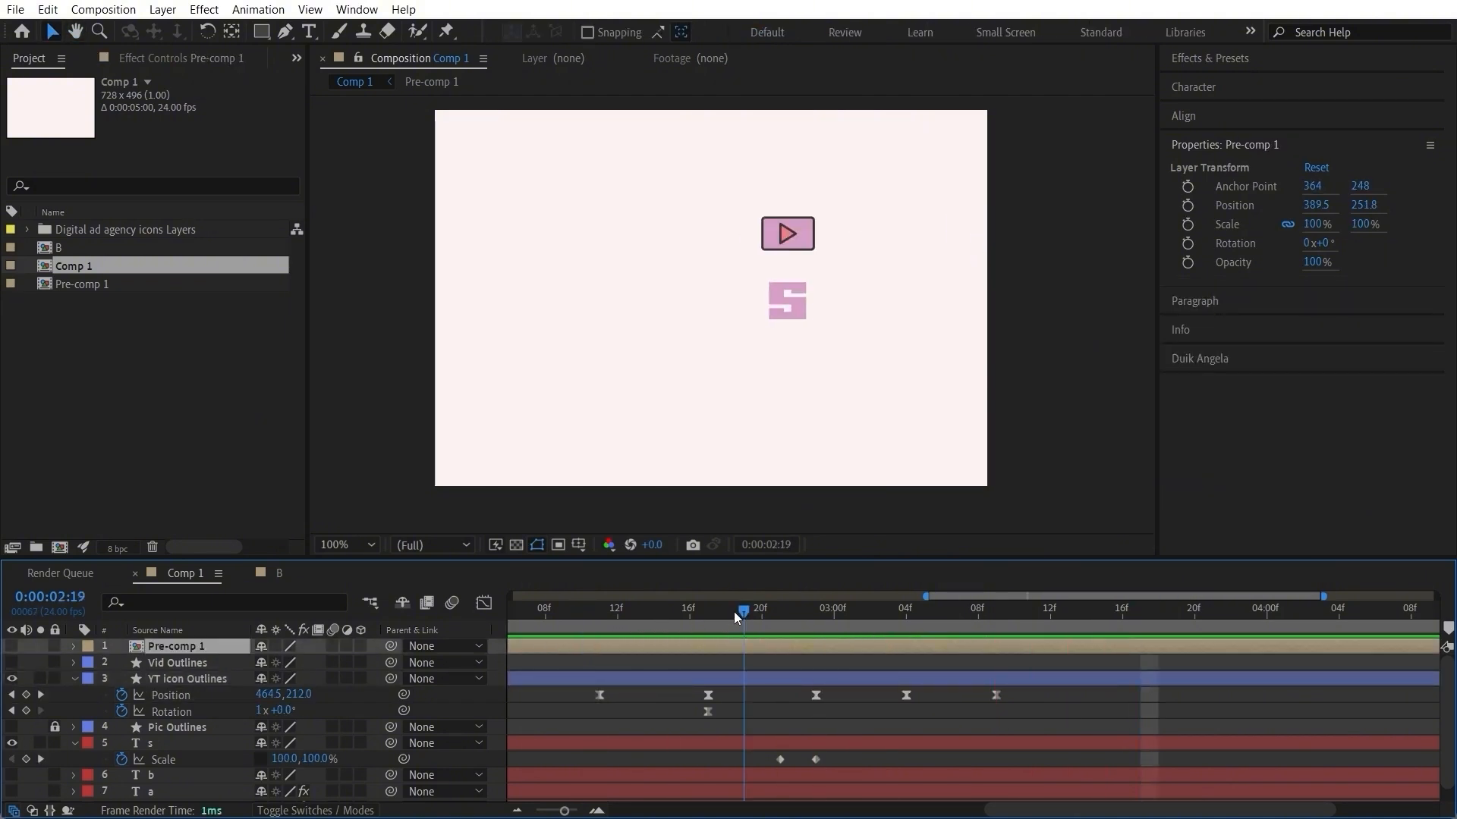
drag(734, 612, 607, 643)
key(space)
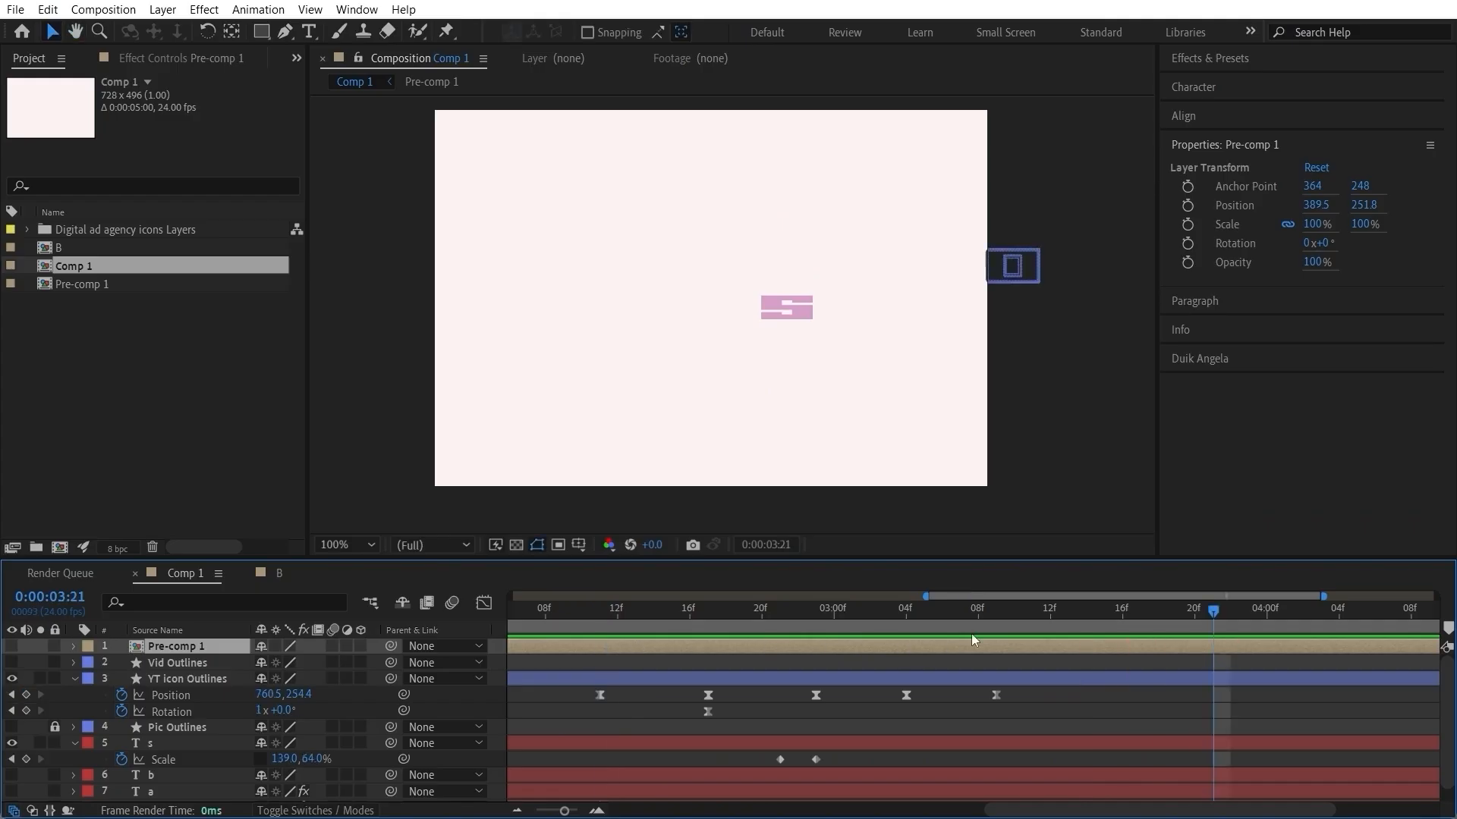
Step: Set the X position of the YT icon's last position keyframe at 0:00:03:09 to 777.5 and preview from 0:00:02:10
click(991, 619)
click(996, 695)
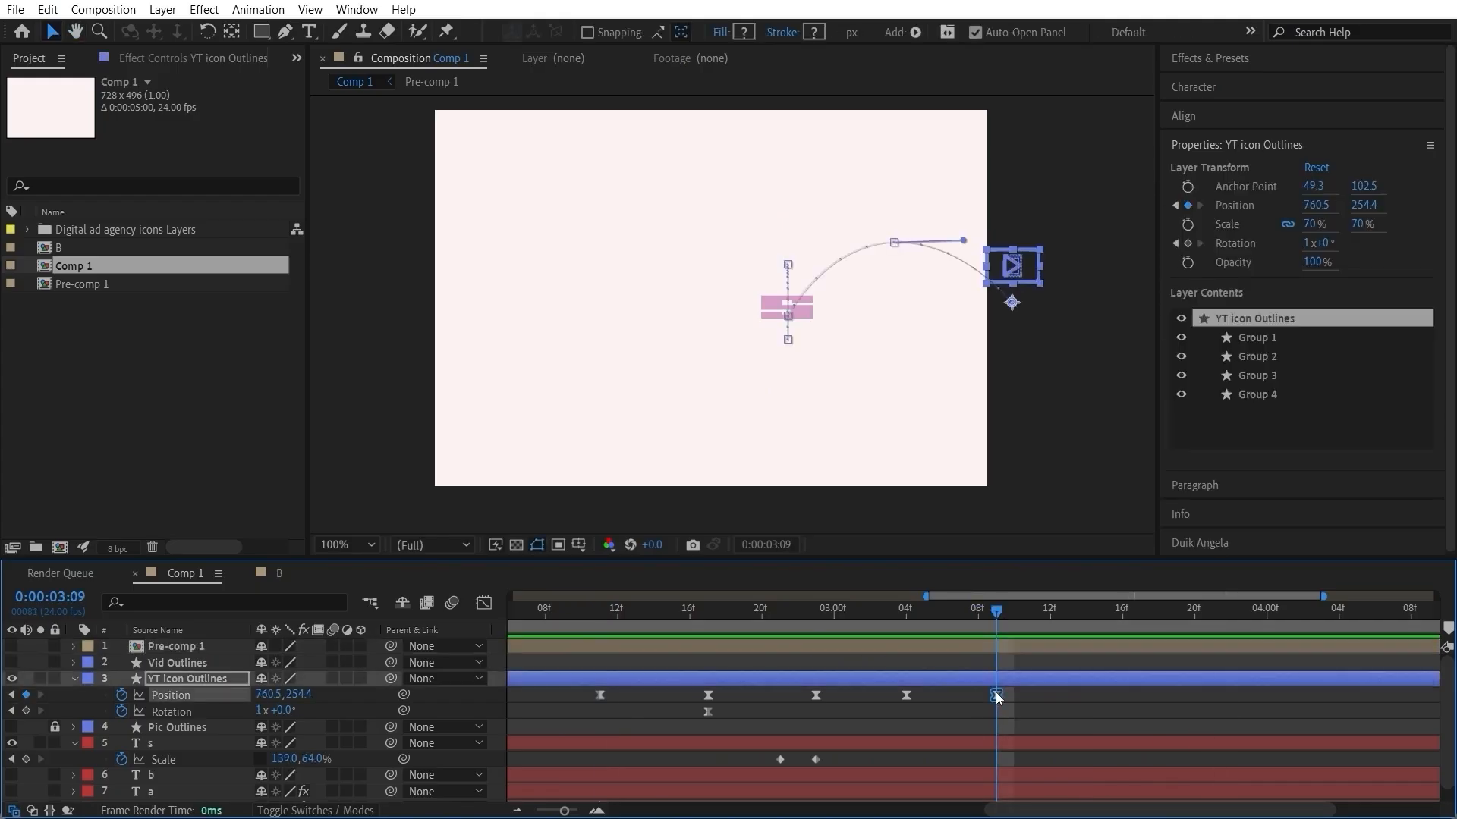
drag(308, 697, 343, 693)
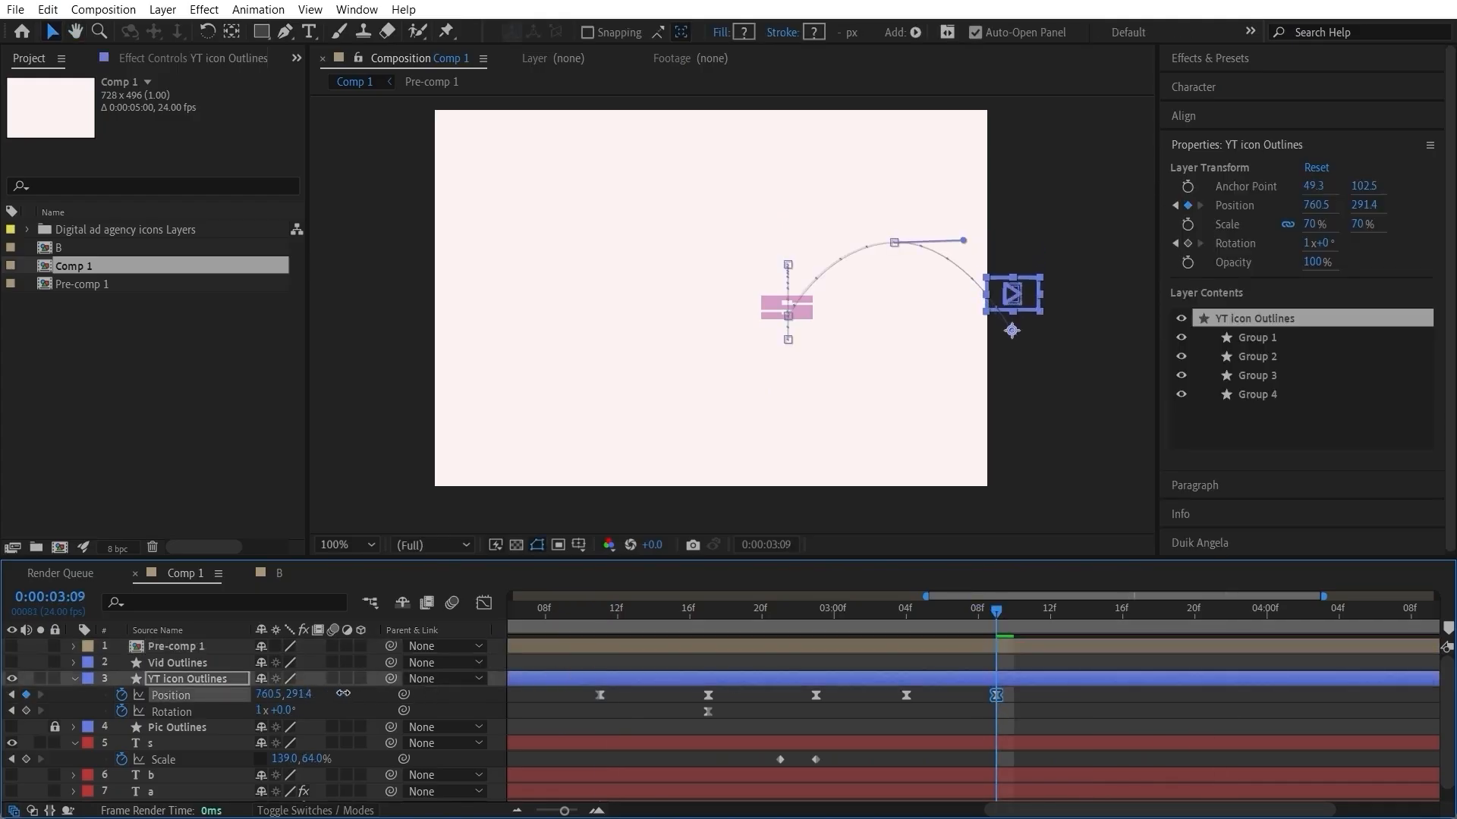
key(ctrl+z)
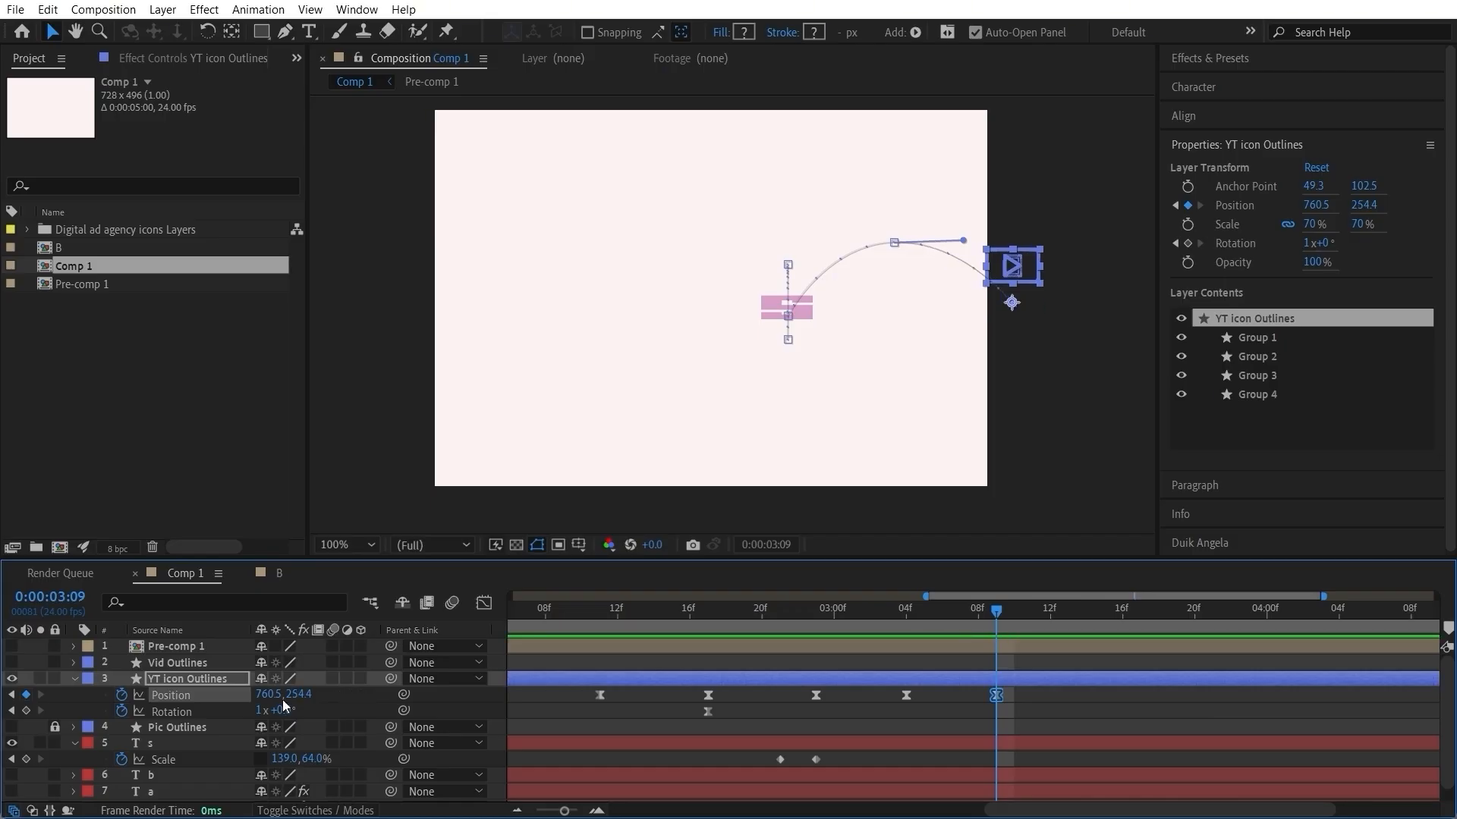
mouse_move(275, 699)
mouse_down()
mouse_move(303, 697)
mouse_move(290, 699)
mouse_up()
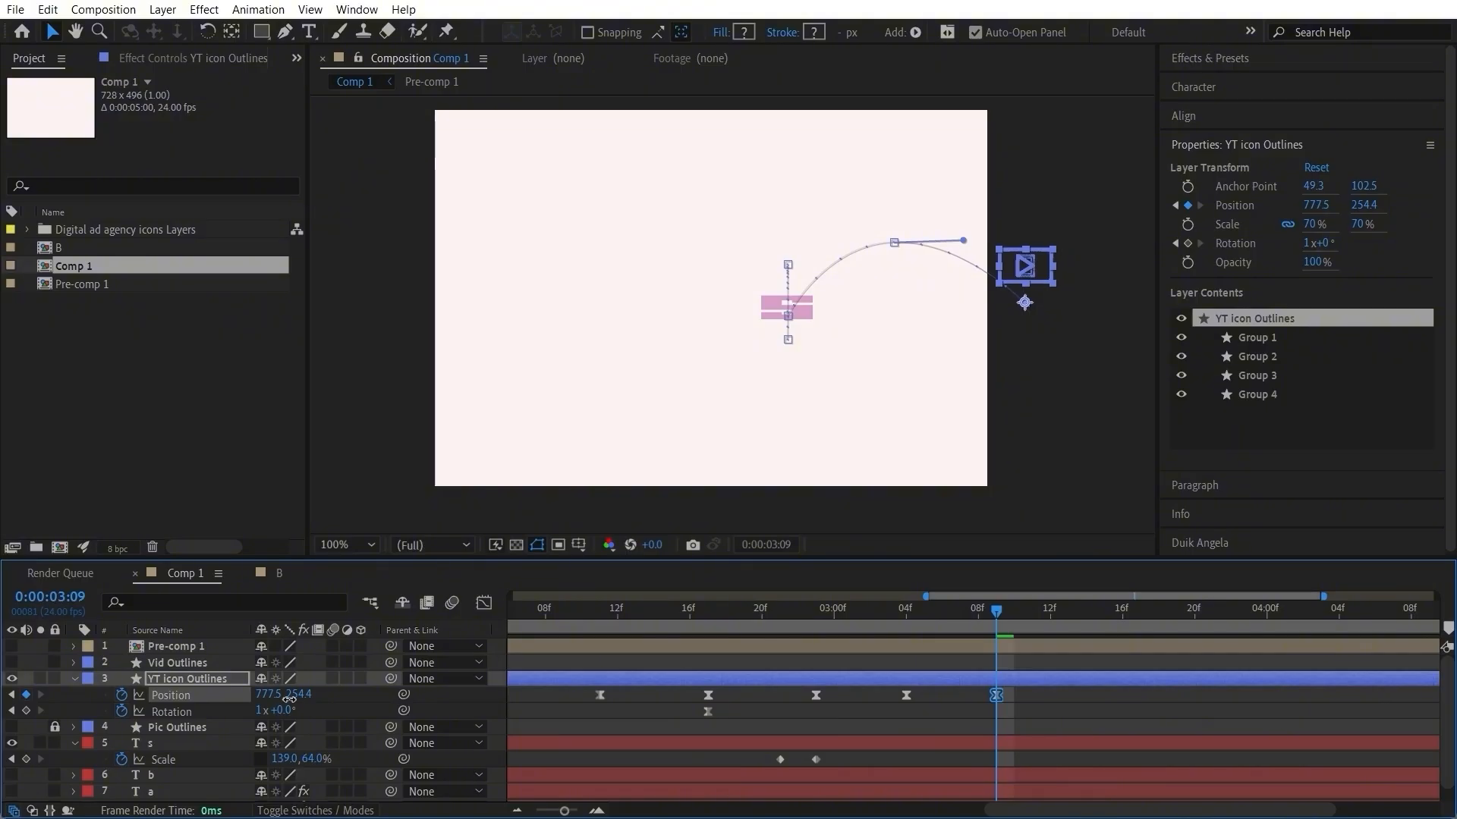
click(681, 694)
click(586, 627)
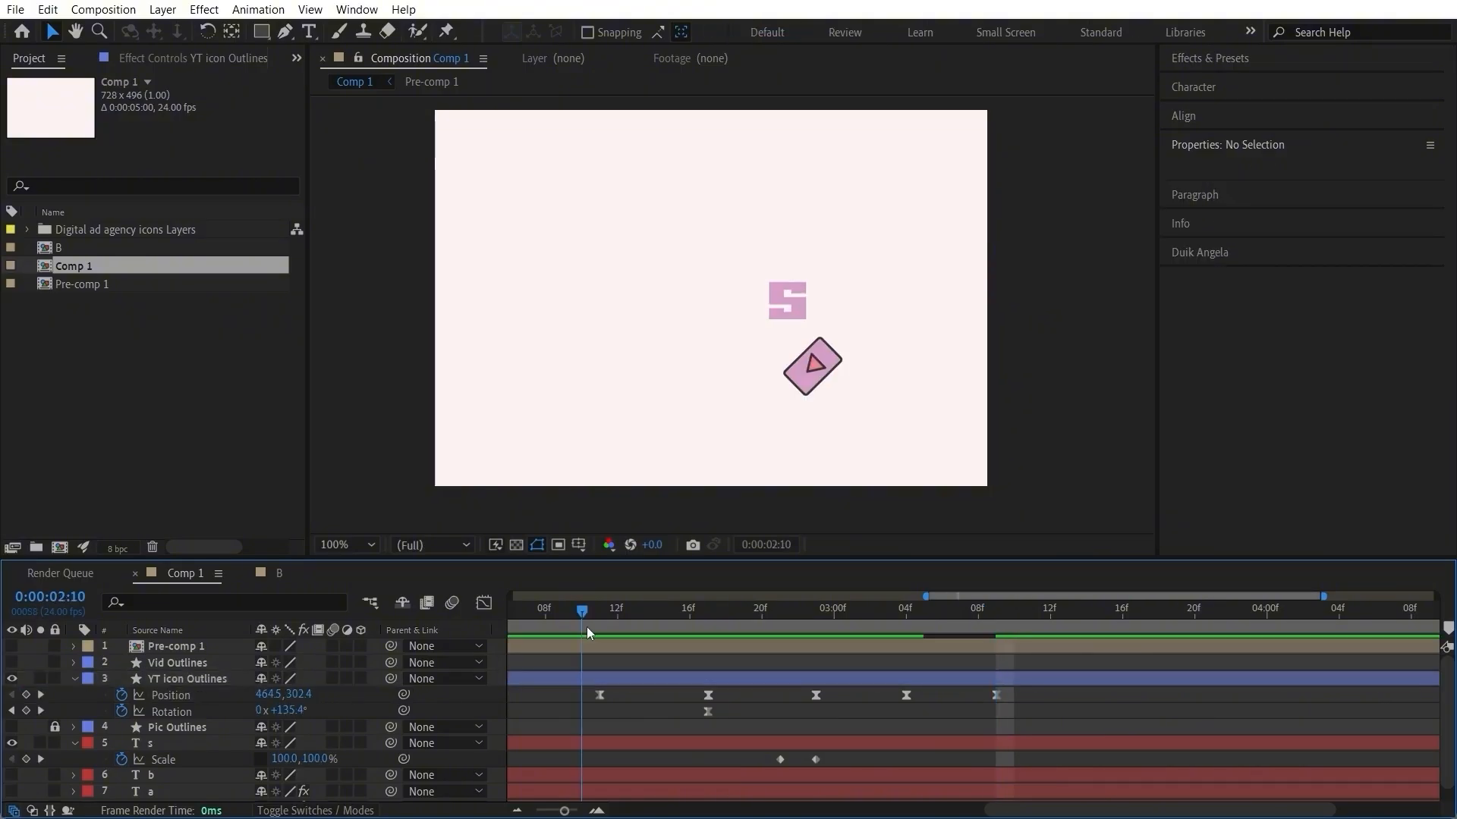
key(space)
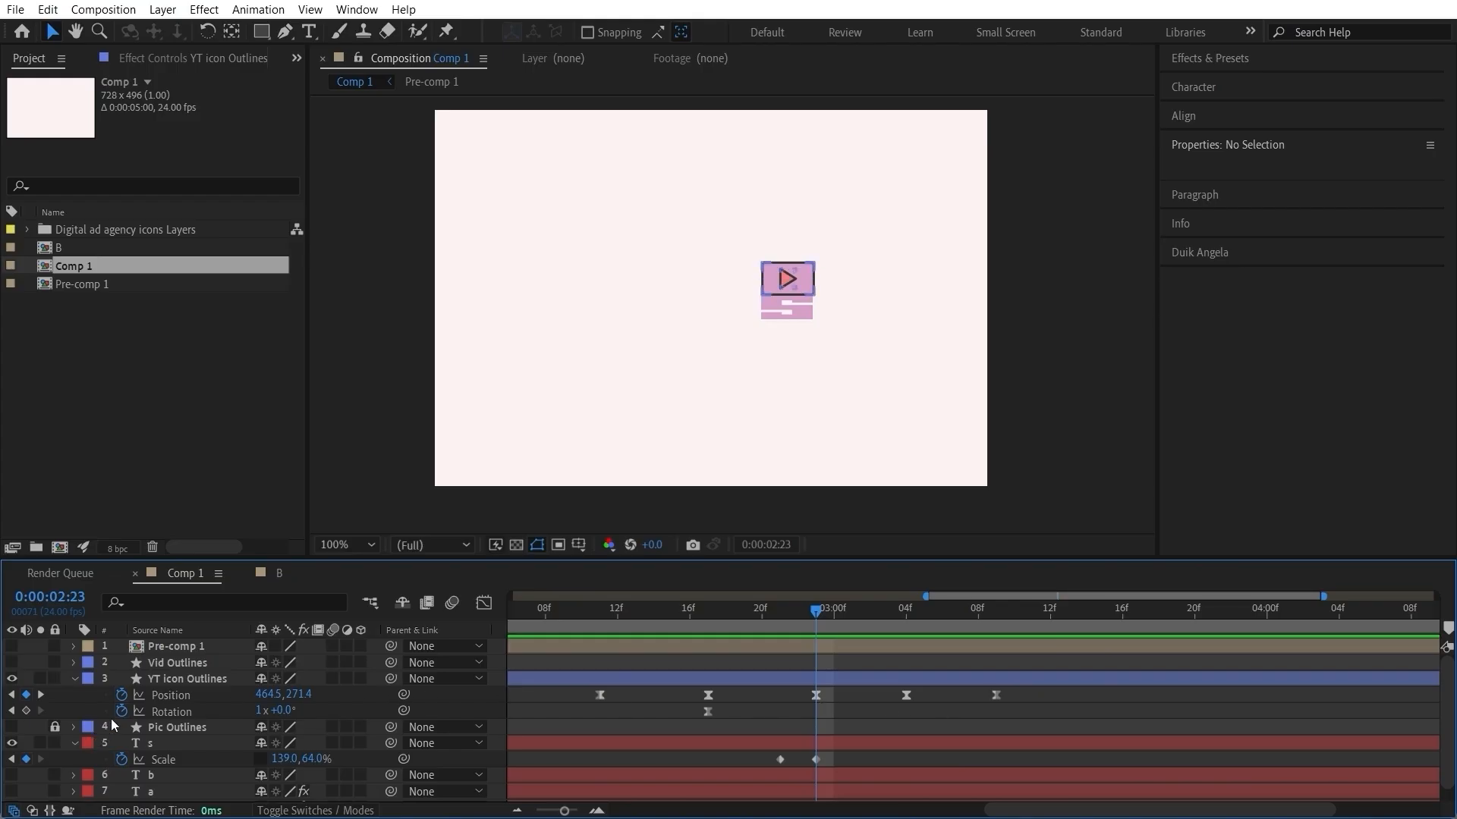
Step: Keyframe the YT icon's current rotation at 0:00:02:23 and set its rotation to 1x+69° at 0:00:03:07
click(26, 711)
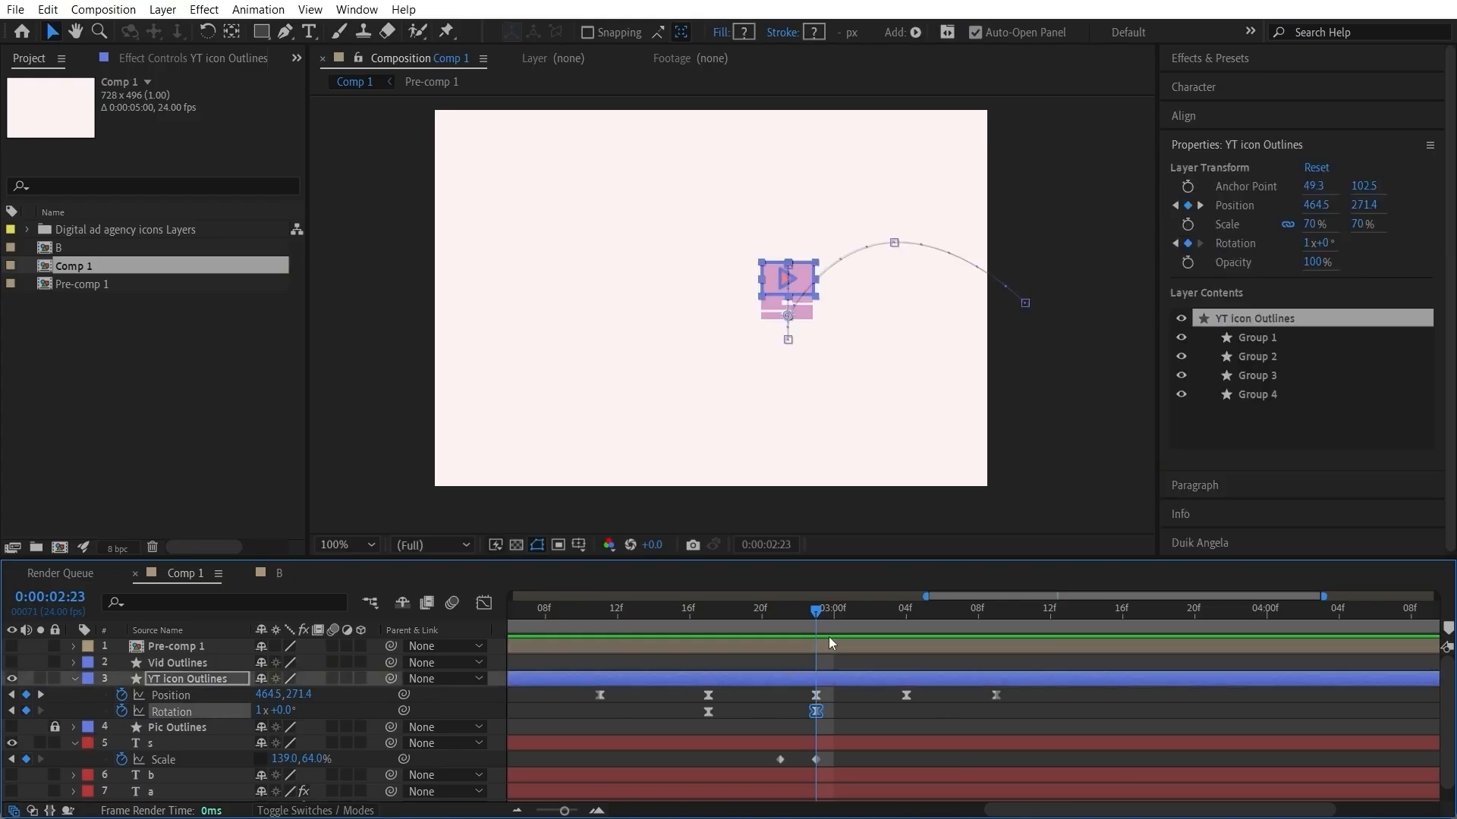
drag(824, 613, 961, 614)
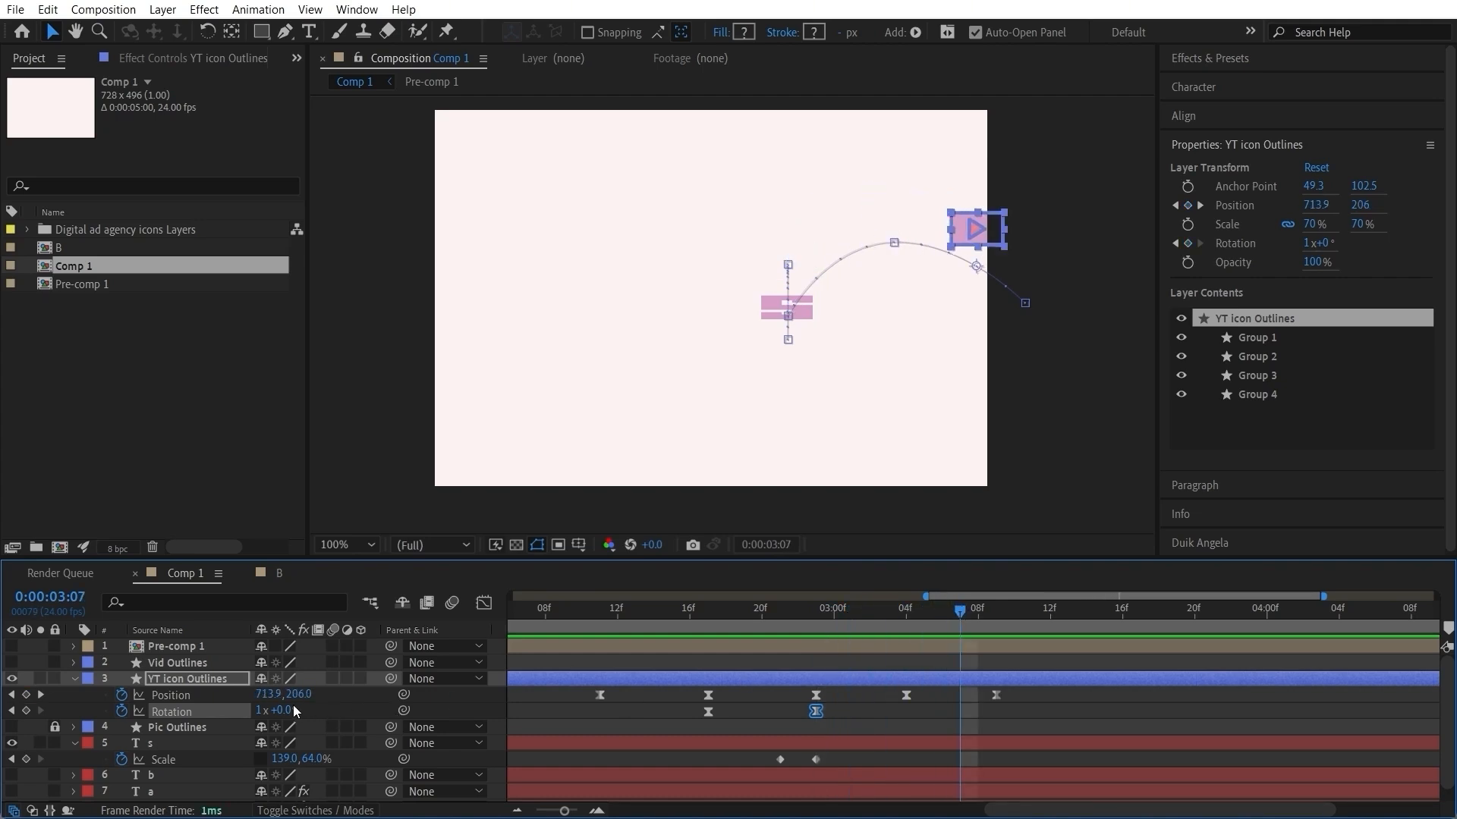
drag(288, 707, 383, 727)
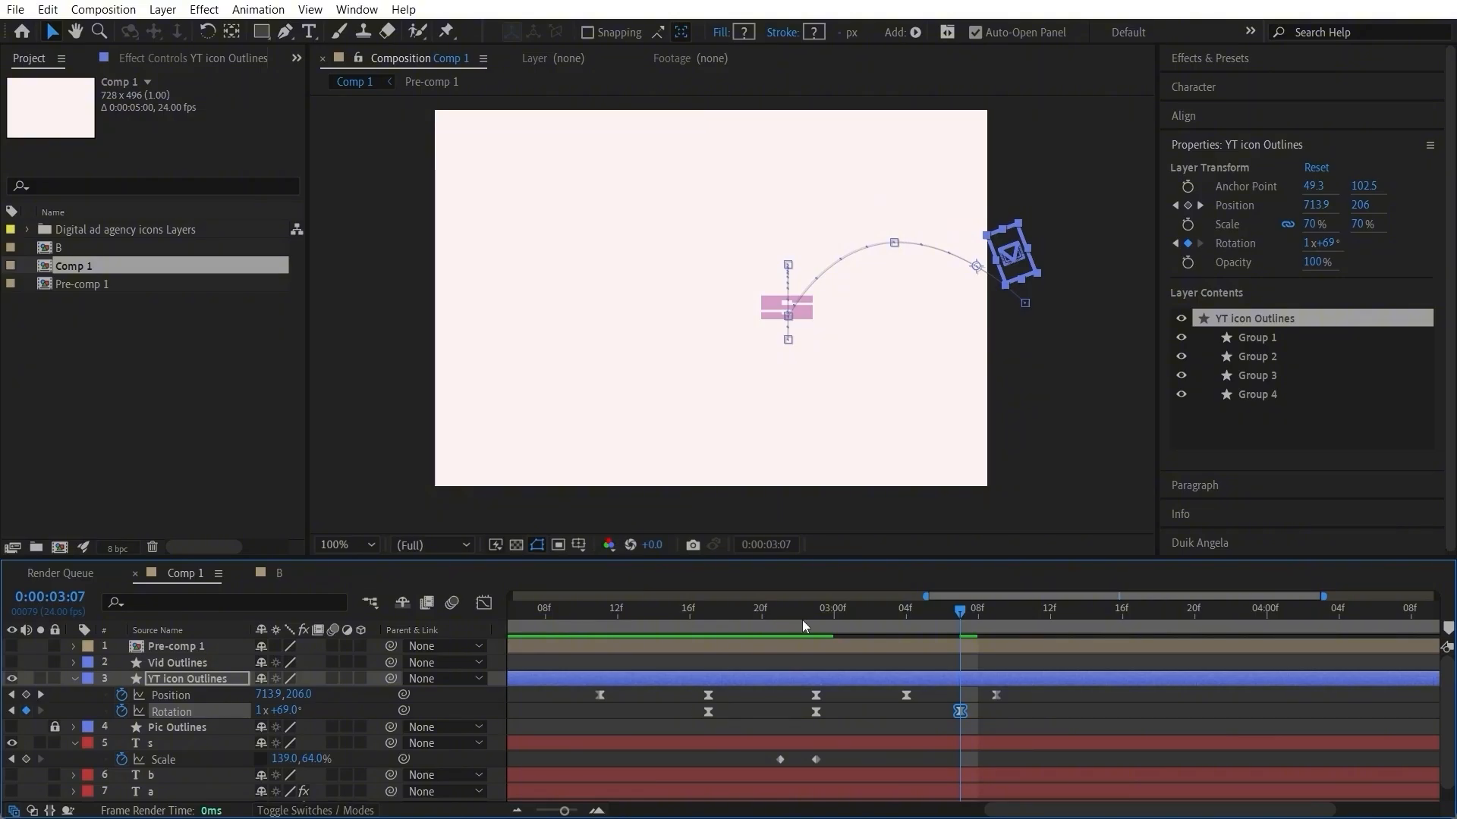
mouse_move(803, 621)
mouse_down()
mouse_move(990, 624)
mouse_move(809, 648)
mouse_up()
click(1028, 716)
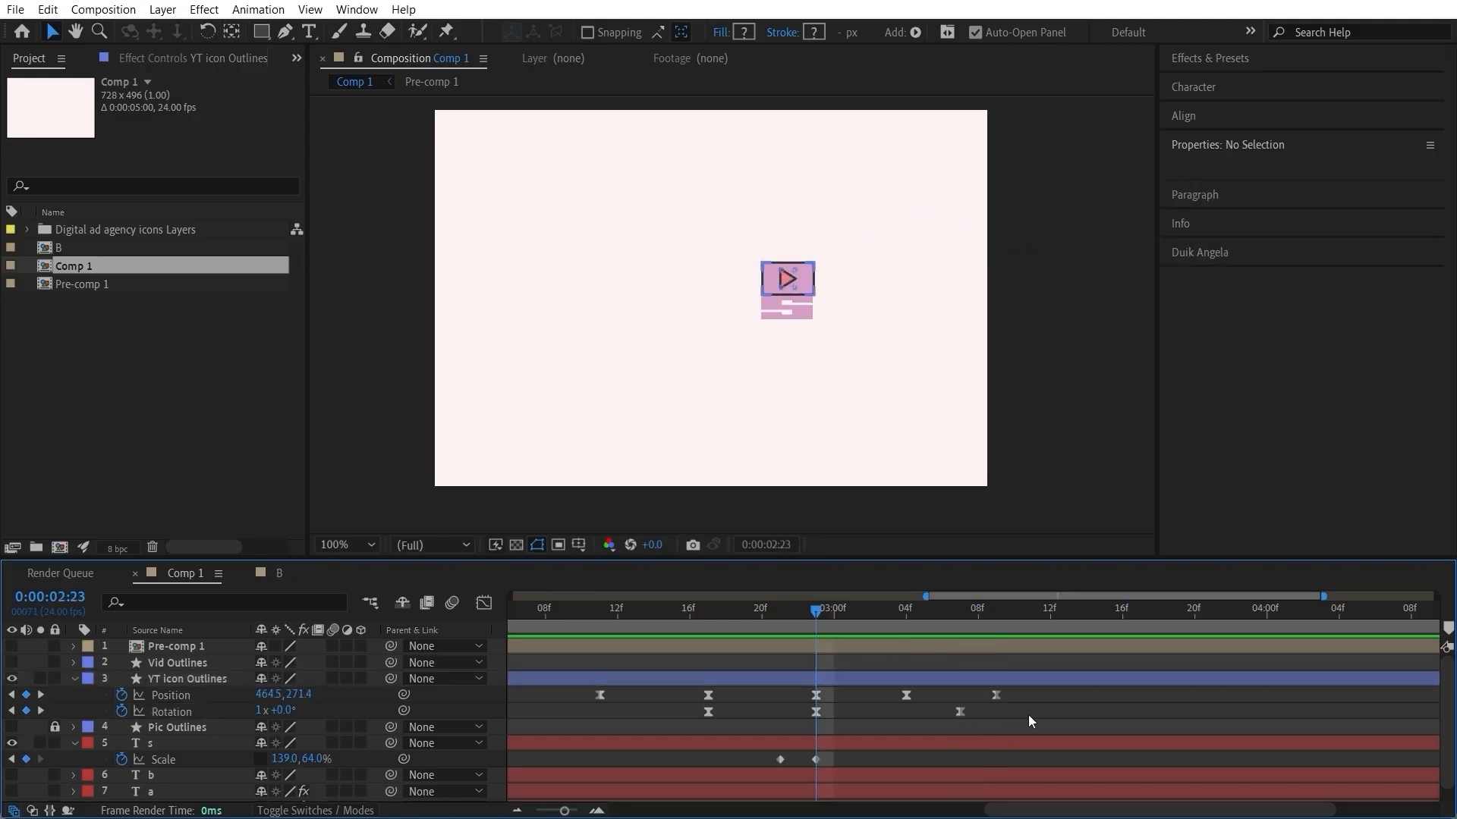
Step: Reshape the exit rotation's speed graph to peak just after 0:00:02:23 and ease out toward 0:00:03:07, and preview from 0:00:02:15
drag(999, 711, 798, 718)
click(487, 606)
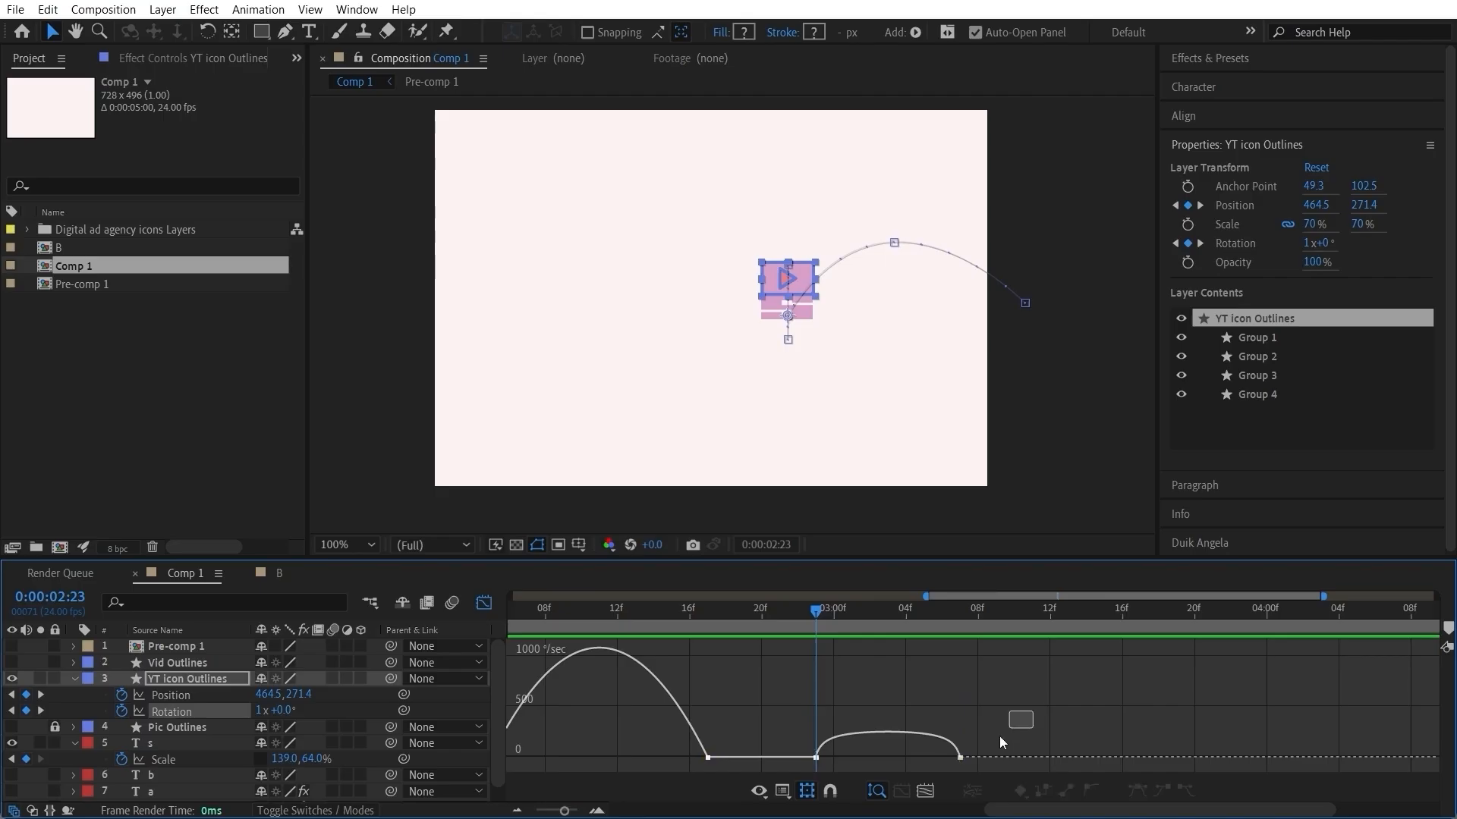
drag(836, 767, 872, 762)
click(671, 616)
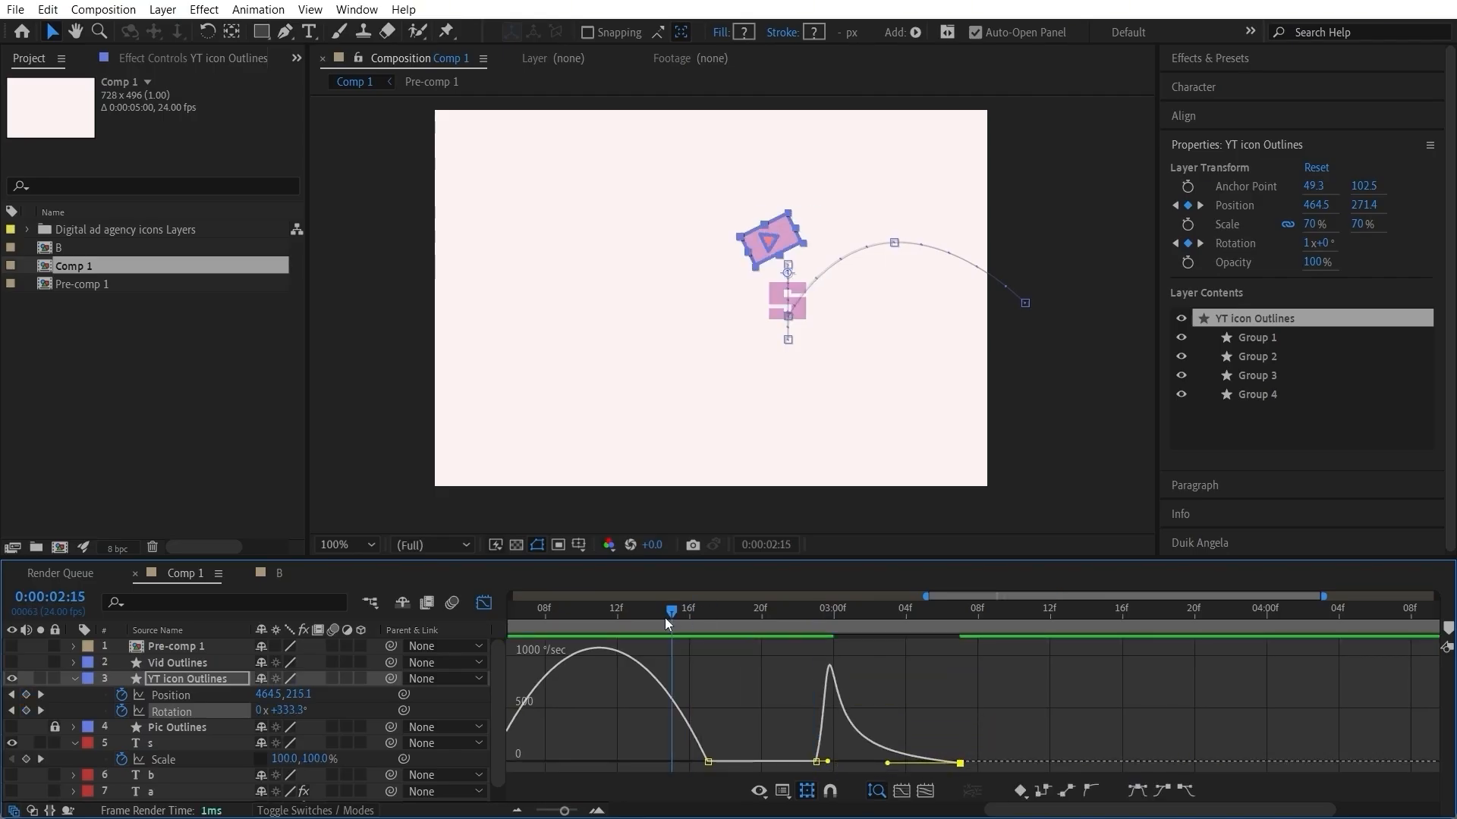
key(space)
Step: Preview the YT icon's full jump and exit from 0:00:02:05
drag(736, 611, 710, 641)
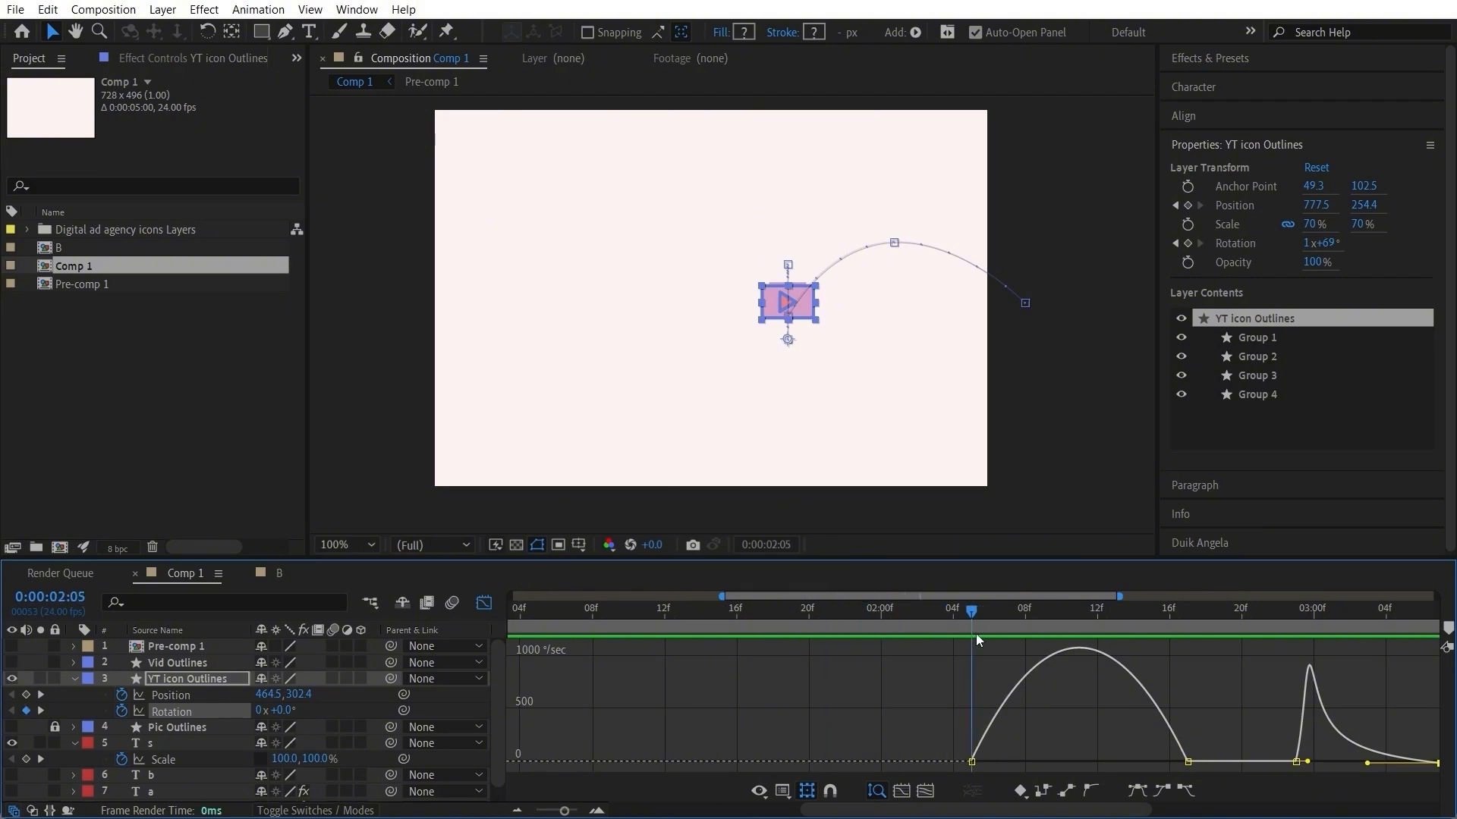
key(space)
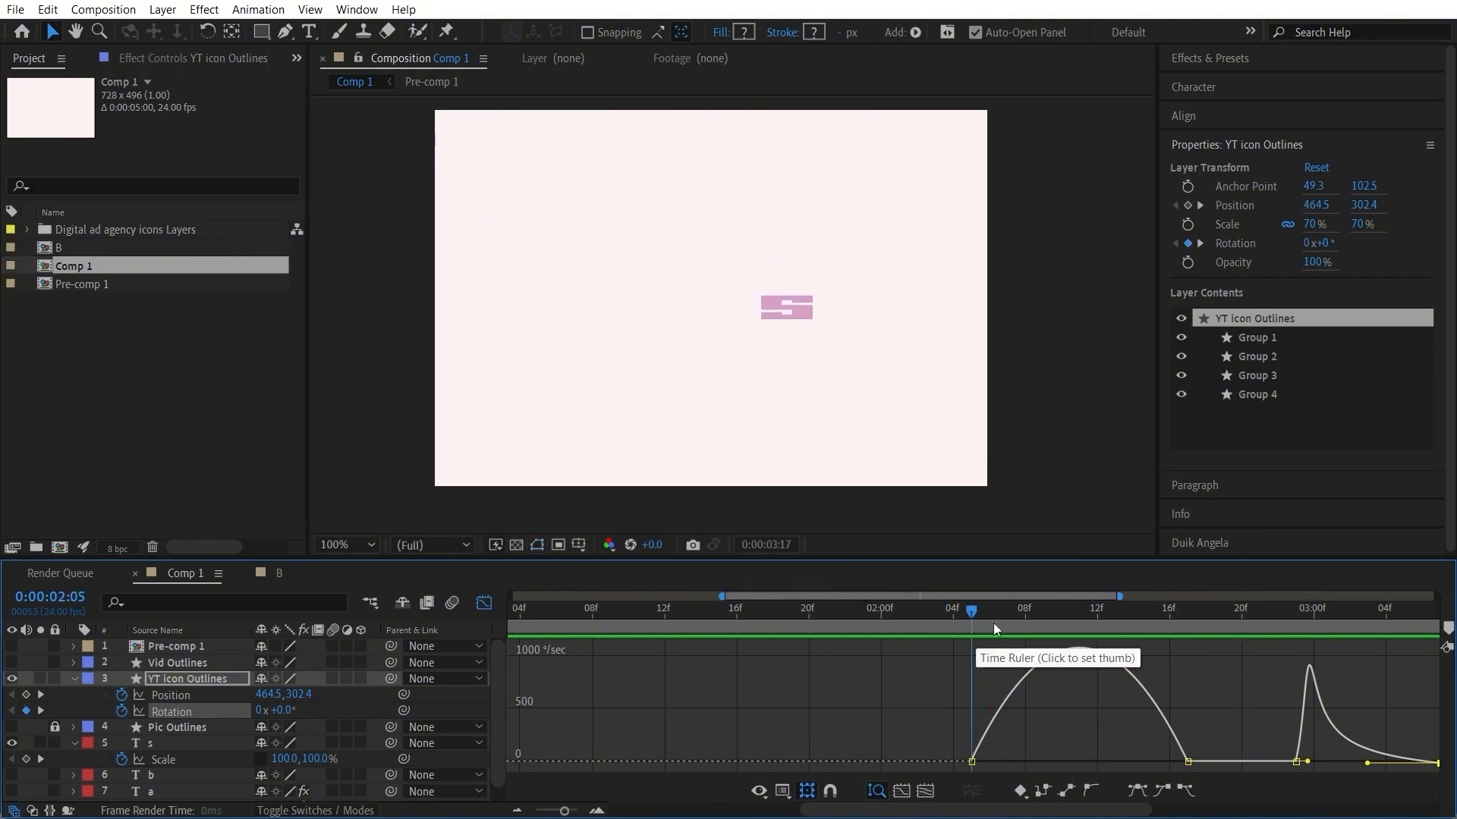
key(space)
drag(967, 610, 723, 632)
key(space)
key(space)
click(730, 613)
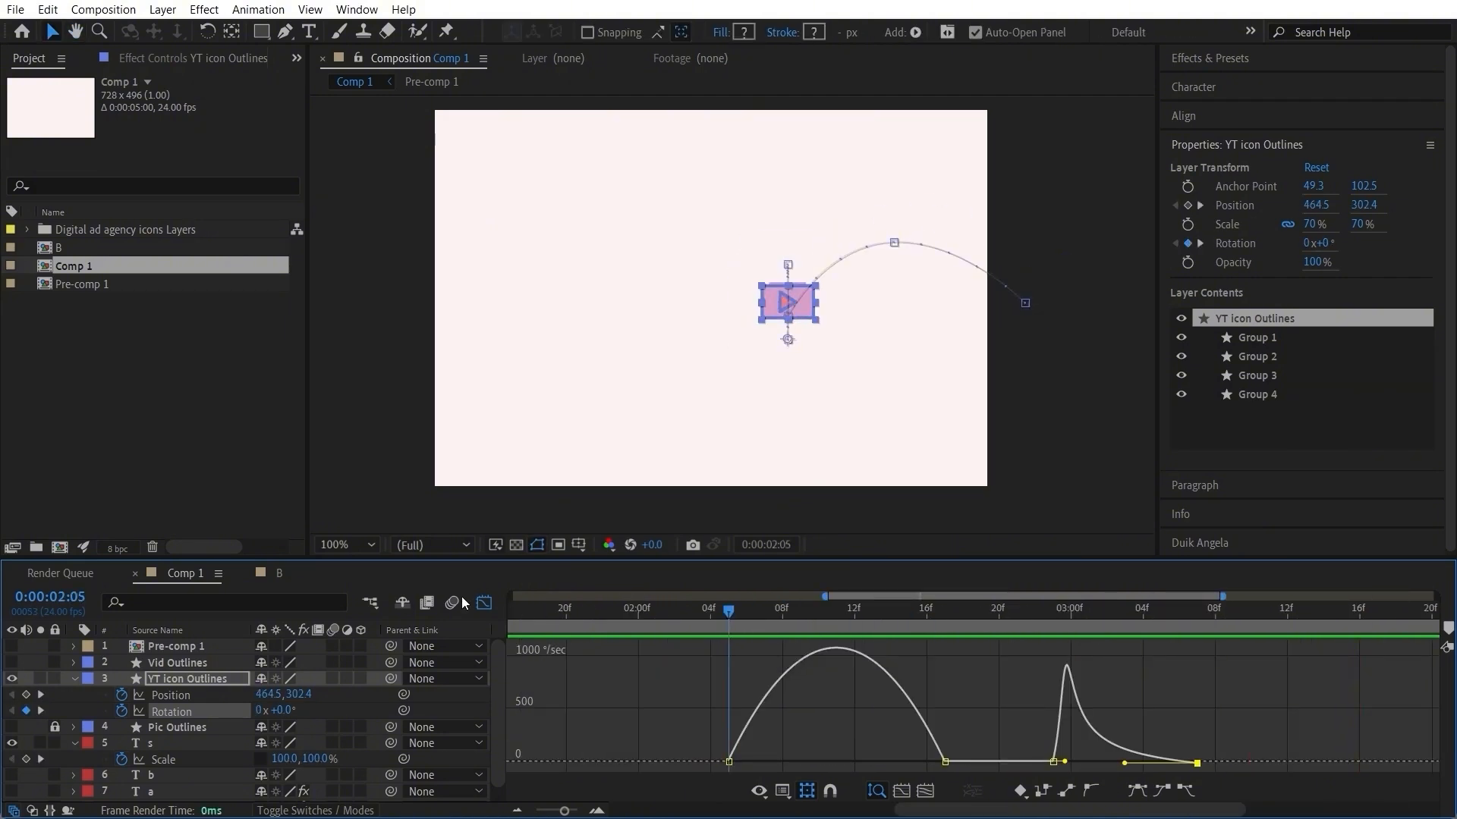
Step: Delay the exit spin by one frame, moving its rotation keyframes to 0:00:03:00 and 0:00:03:08, and check the pose at 0:00:03:00
click(484, 603)
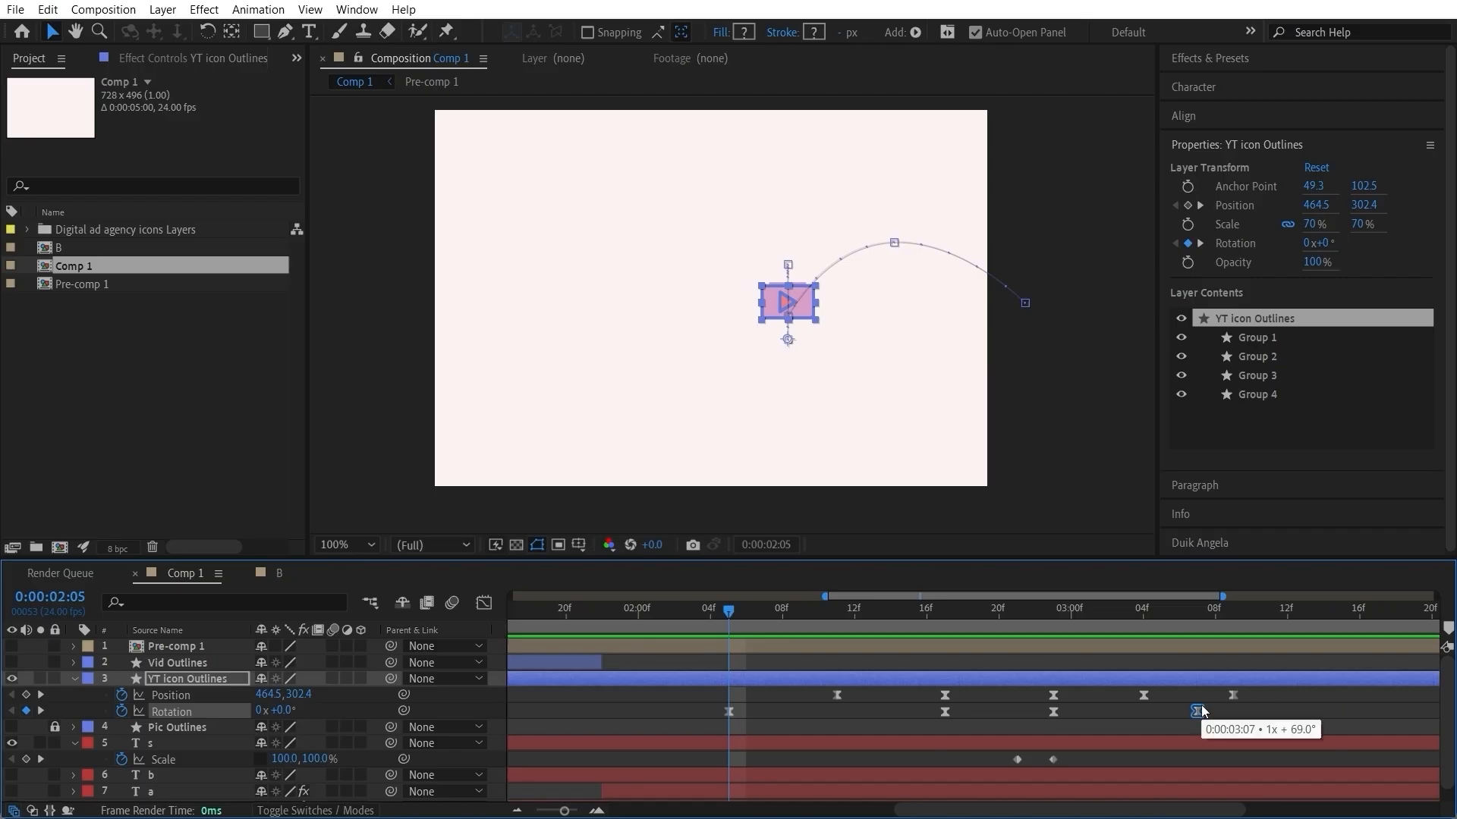
drag(1018, 622, 1093, 622)
mouse_move(1054, 711)
mouse_down()
mouse_move(1089, 711)
mouse_move(1072, 711)
mouse_up()
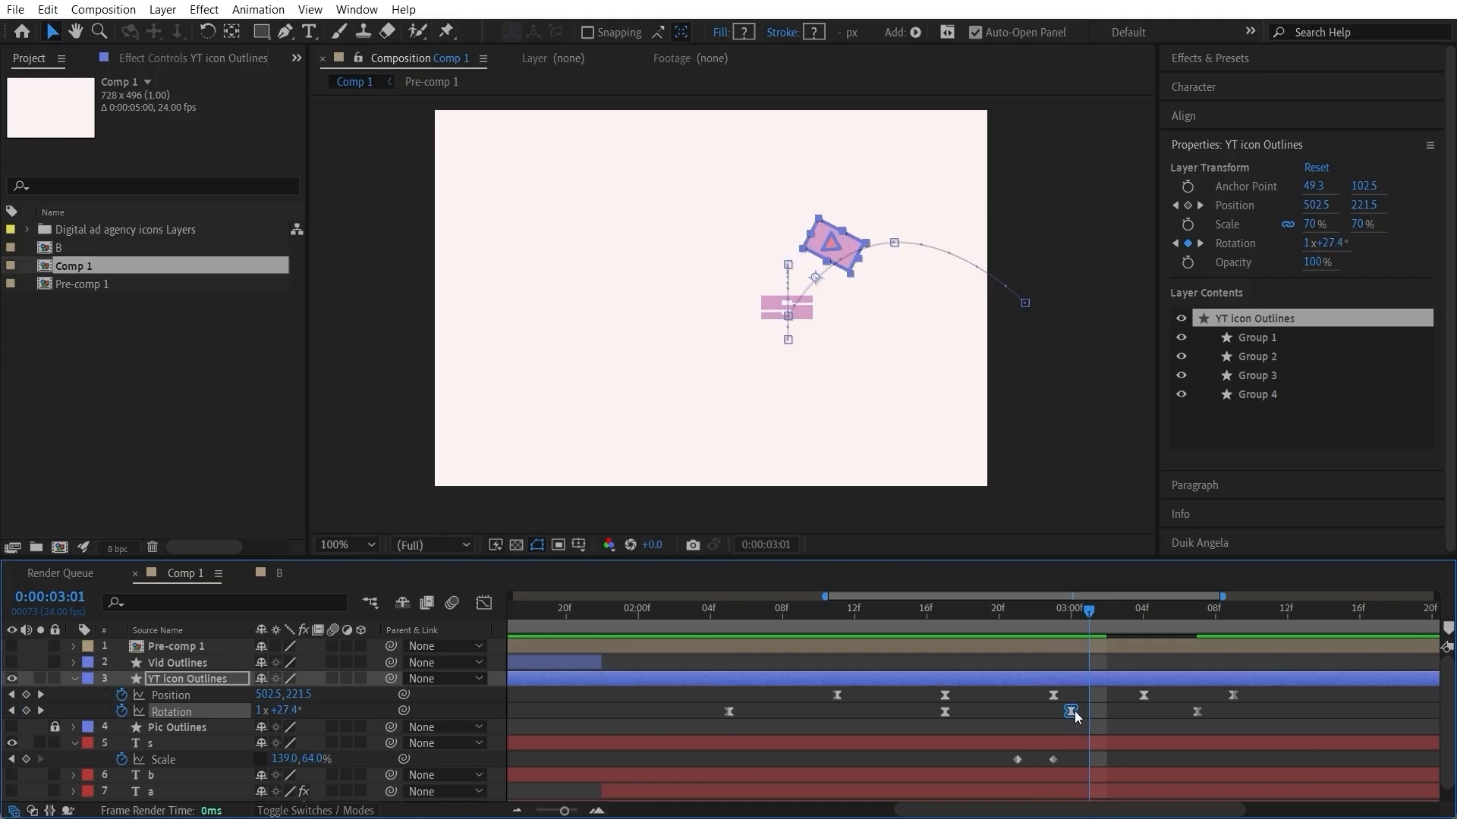
drag(1196, 711, 1214, 711)
click(1040, 619)
mouse_move(1040, 619)
mouse_down()
mouse_move(1072, 622)
mouse_move(882, 643)
mouse_move(1065, 630)
mouse_up()
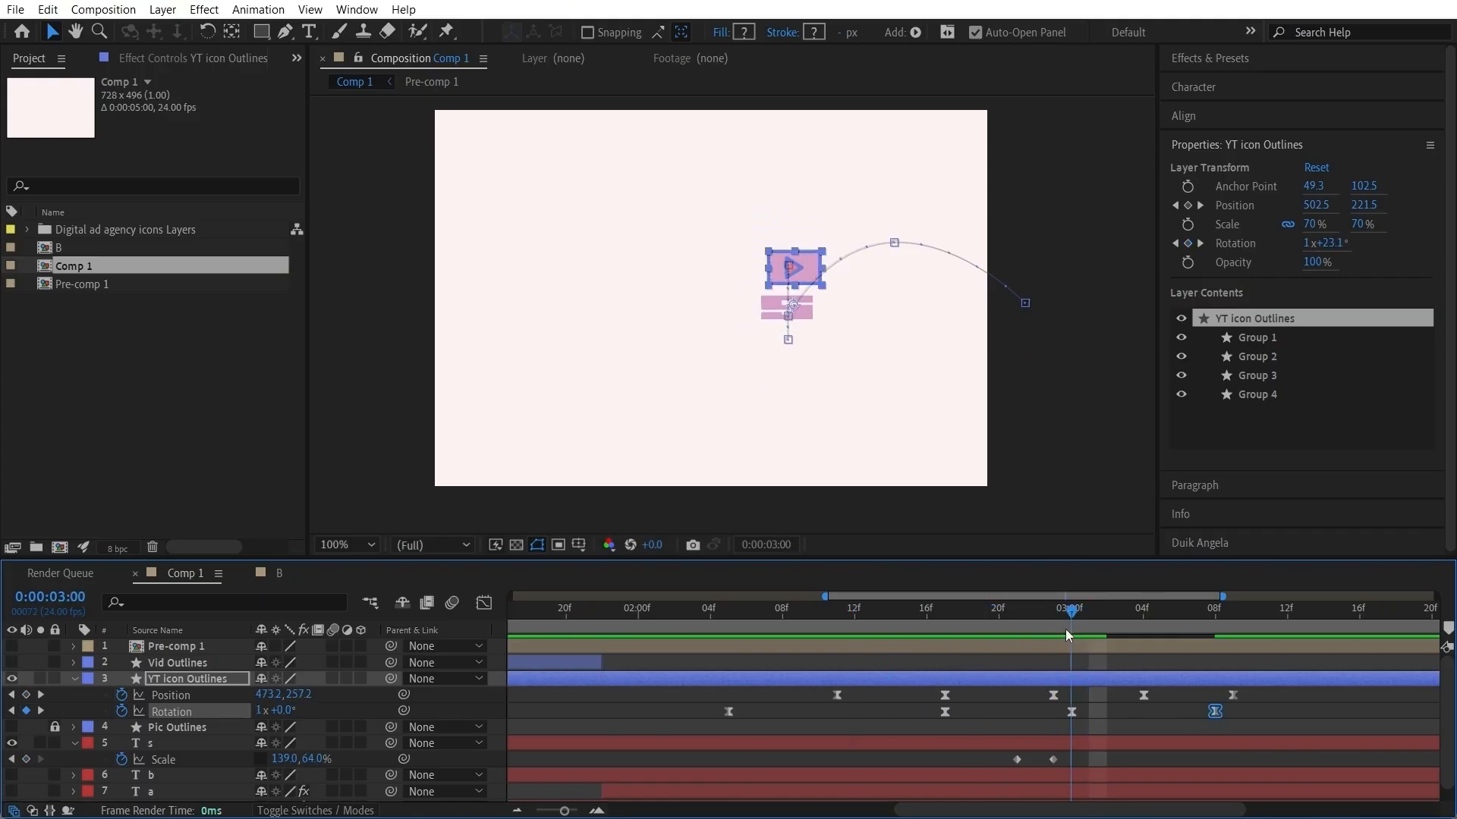
drag(1071, 711, 1056, 712)
drag(1093, 636, 1053, 637)
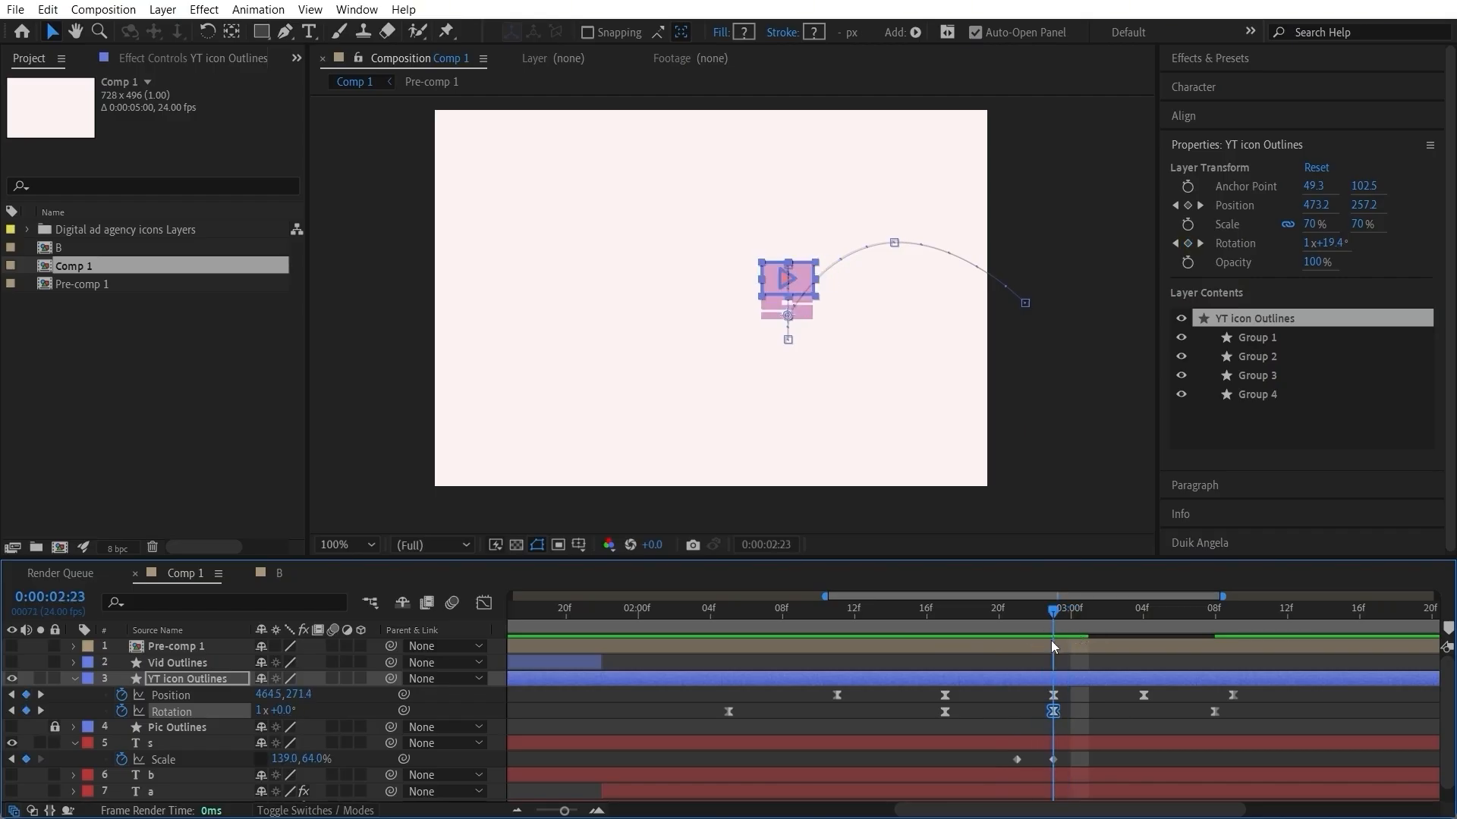
drag(1056, 712, 1077, 712)
Step: Preview the delayed spin from about 0:00:02:05 and inspect the icon's rotation between 0:00:03:00 and 0:00:03:08
drag(1068, 613, 736, 664)
key(space)
key(space)
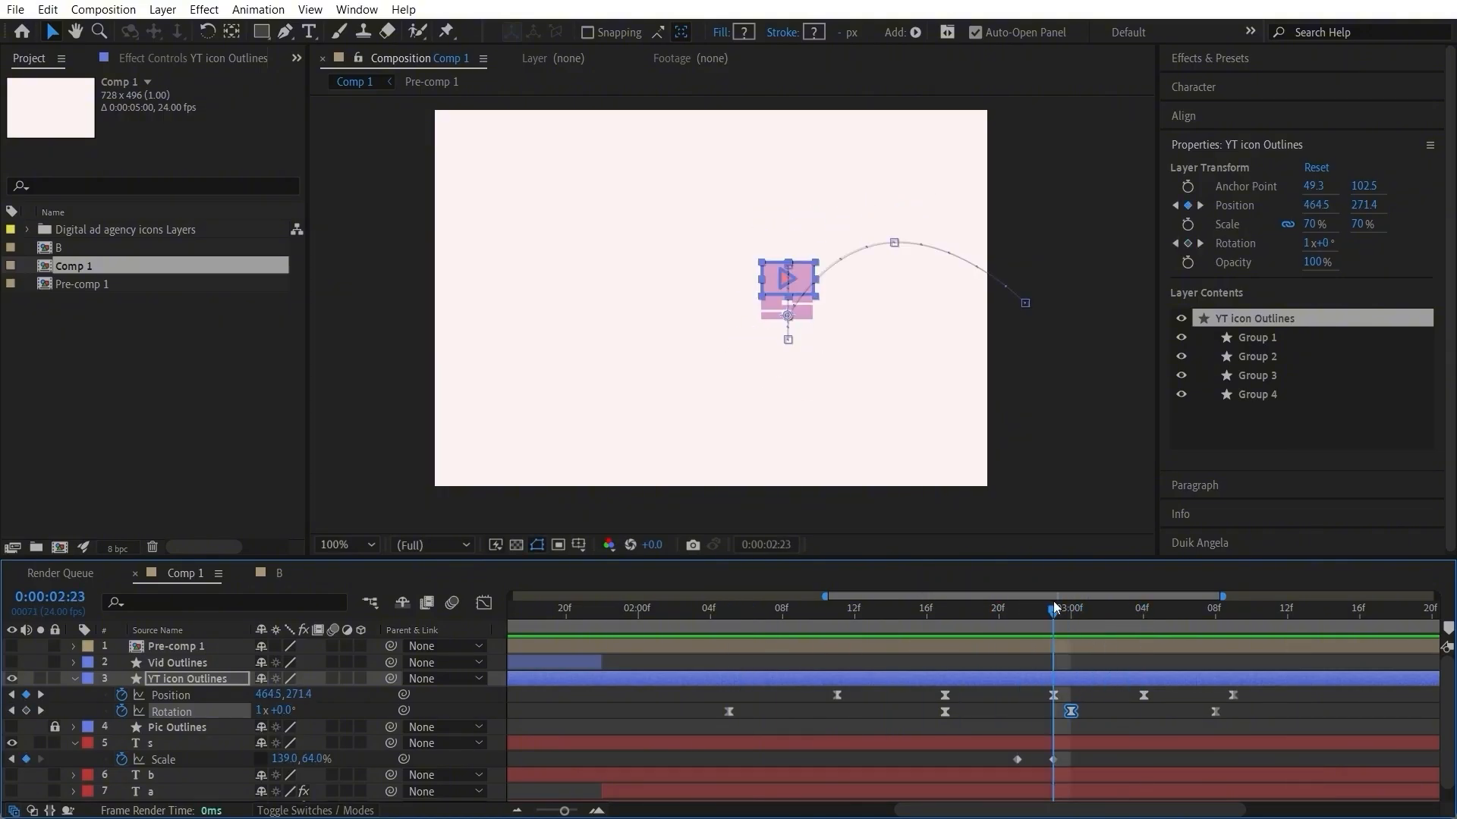
drag(1053, 604, 1066, 632)
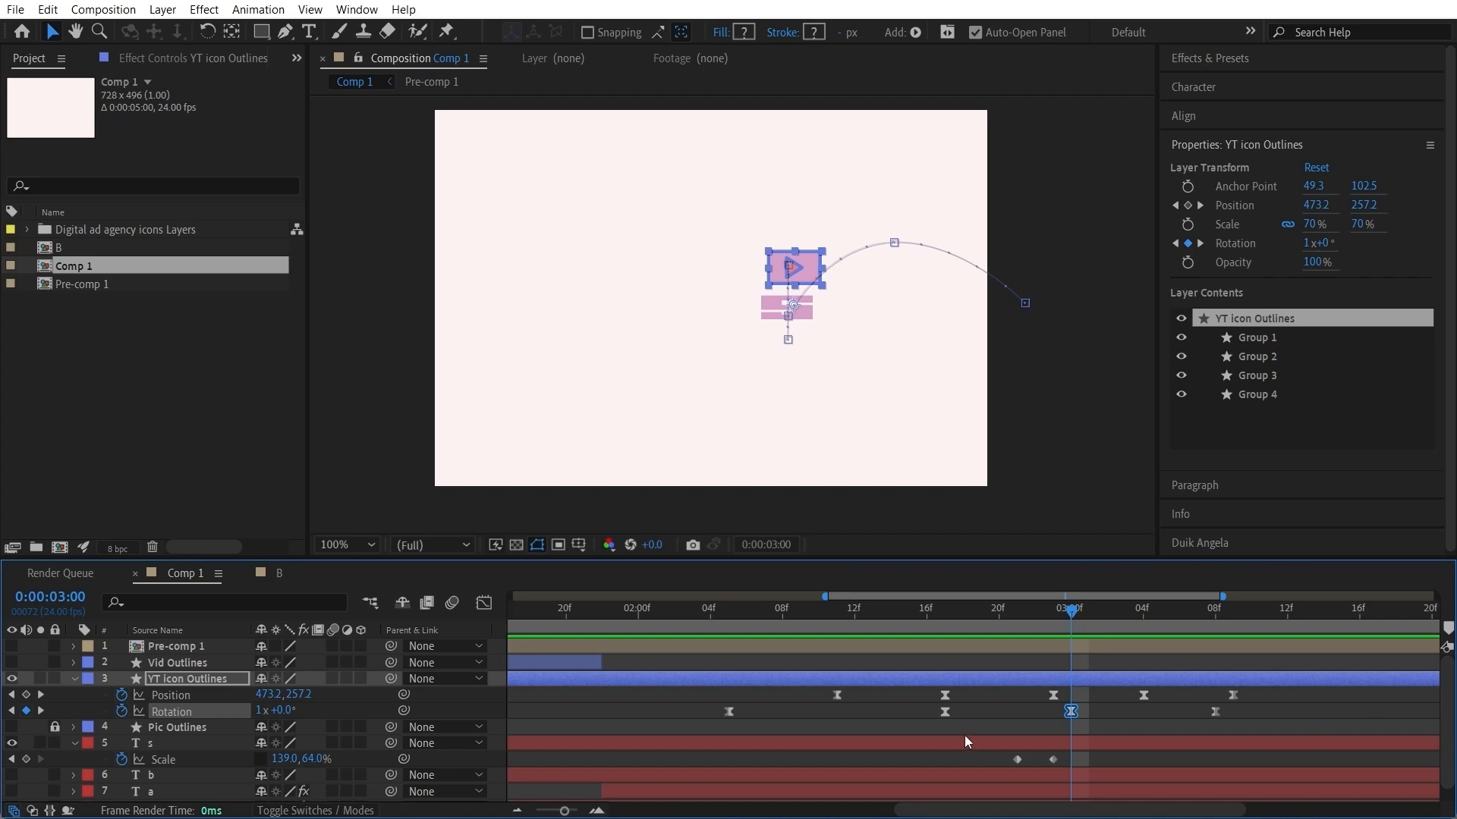
drag(1071, 611, 1215, 632)
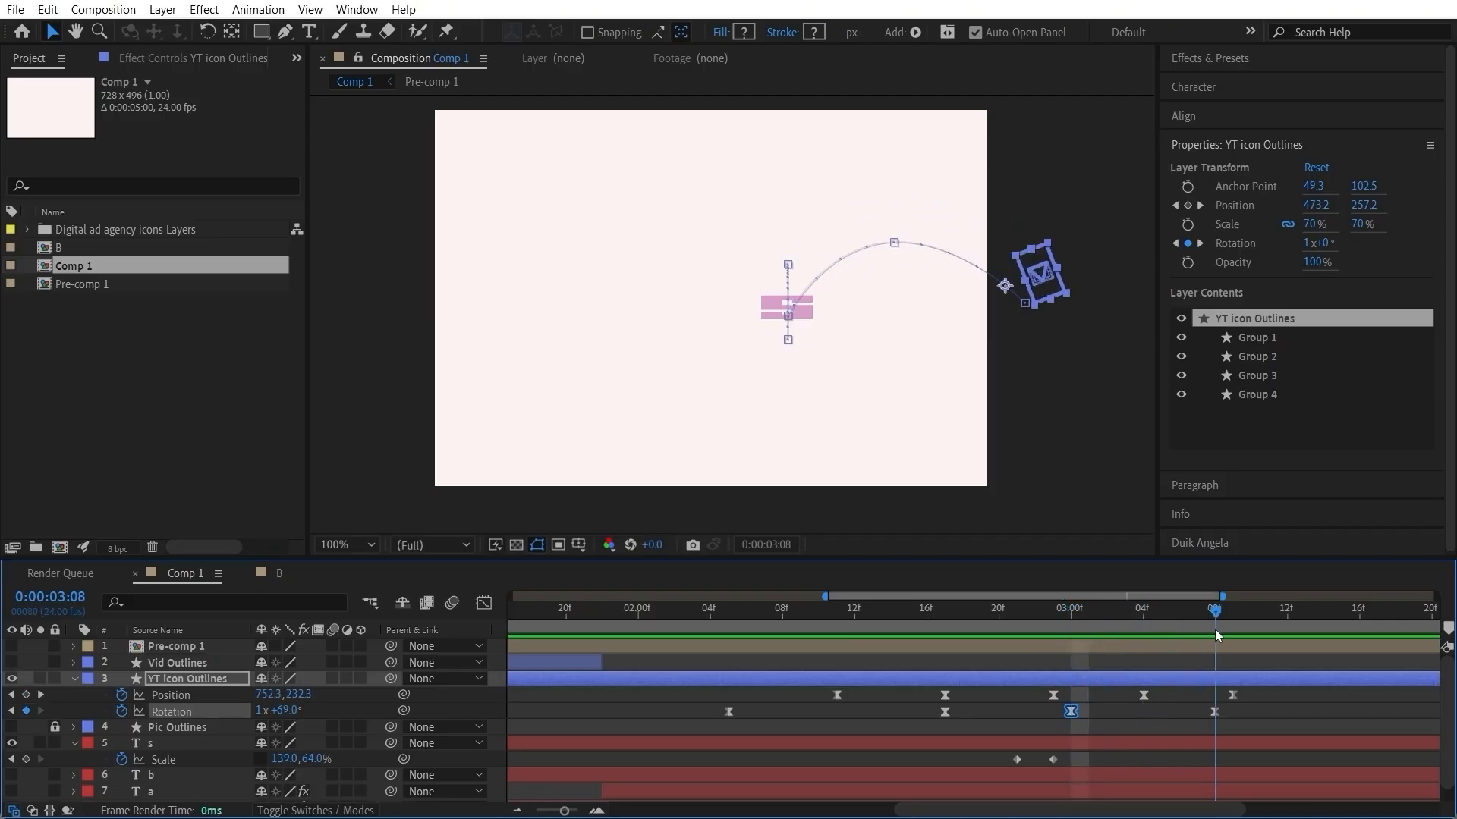
drag(1209, 629, 1070, 634)
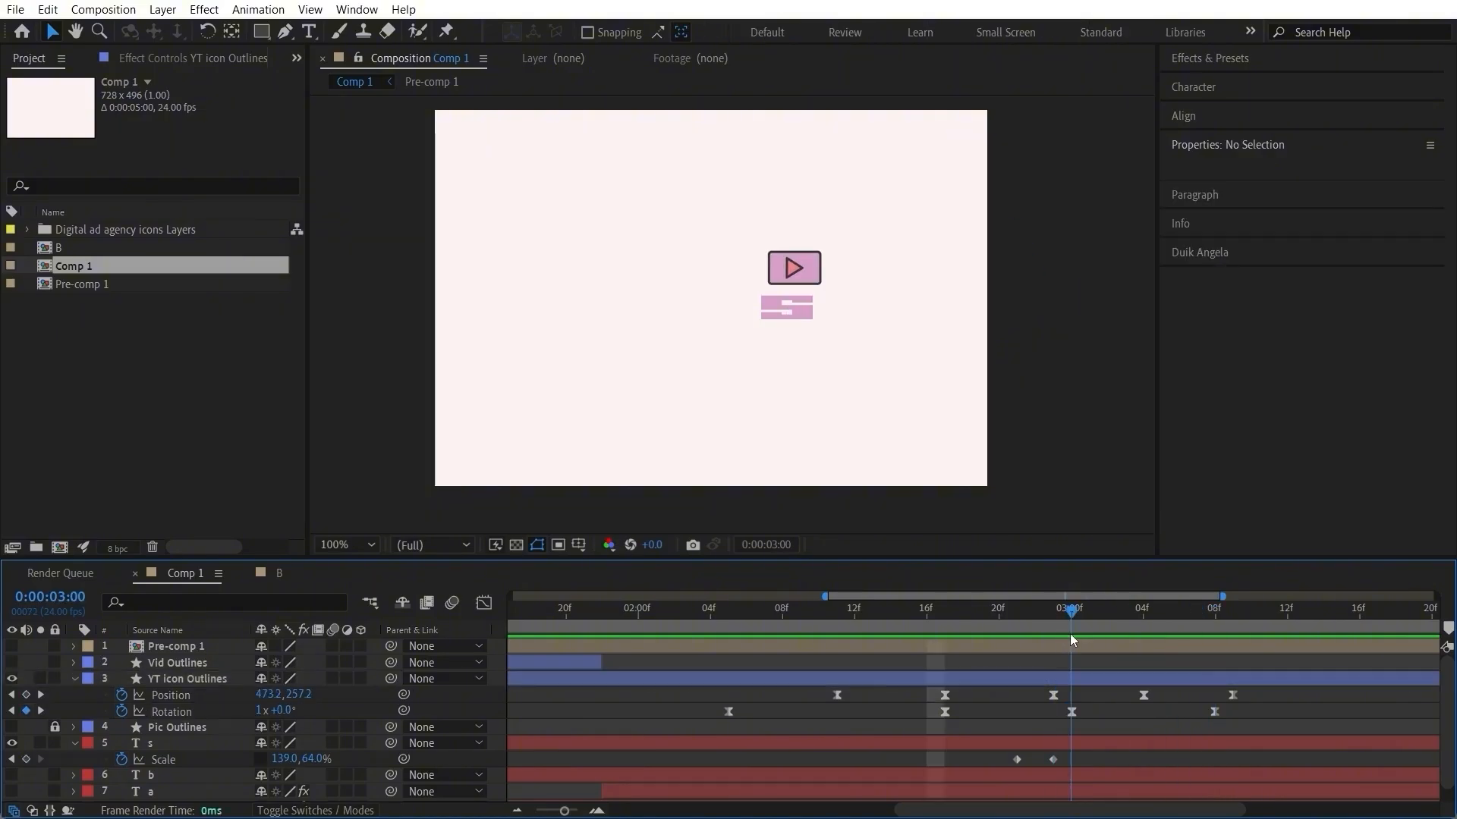
Step: Bring up the Duik Angela tools
click(1255, 253)
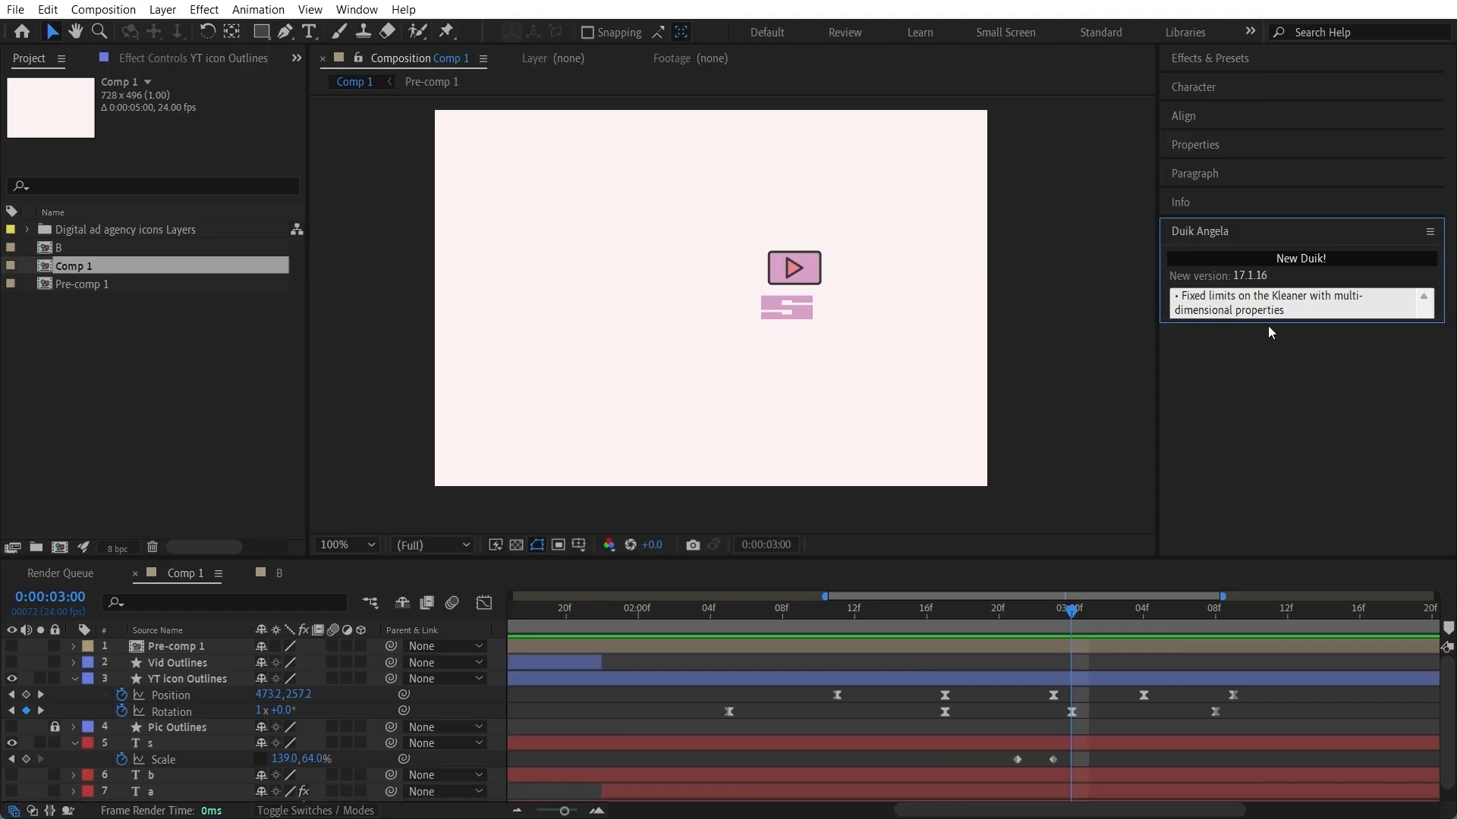
Step: Undock the Duik Angela panel, make it taller and postpone the Duik update
click(1430, 232)
click(1299, 266)
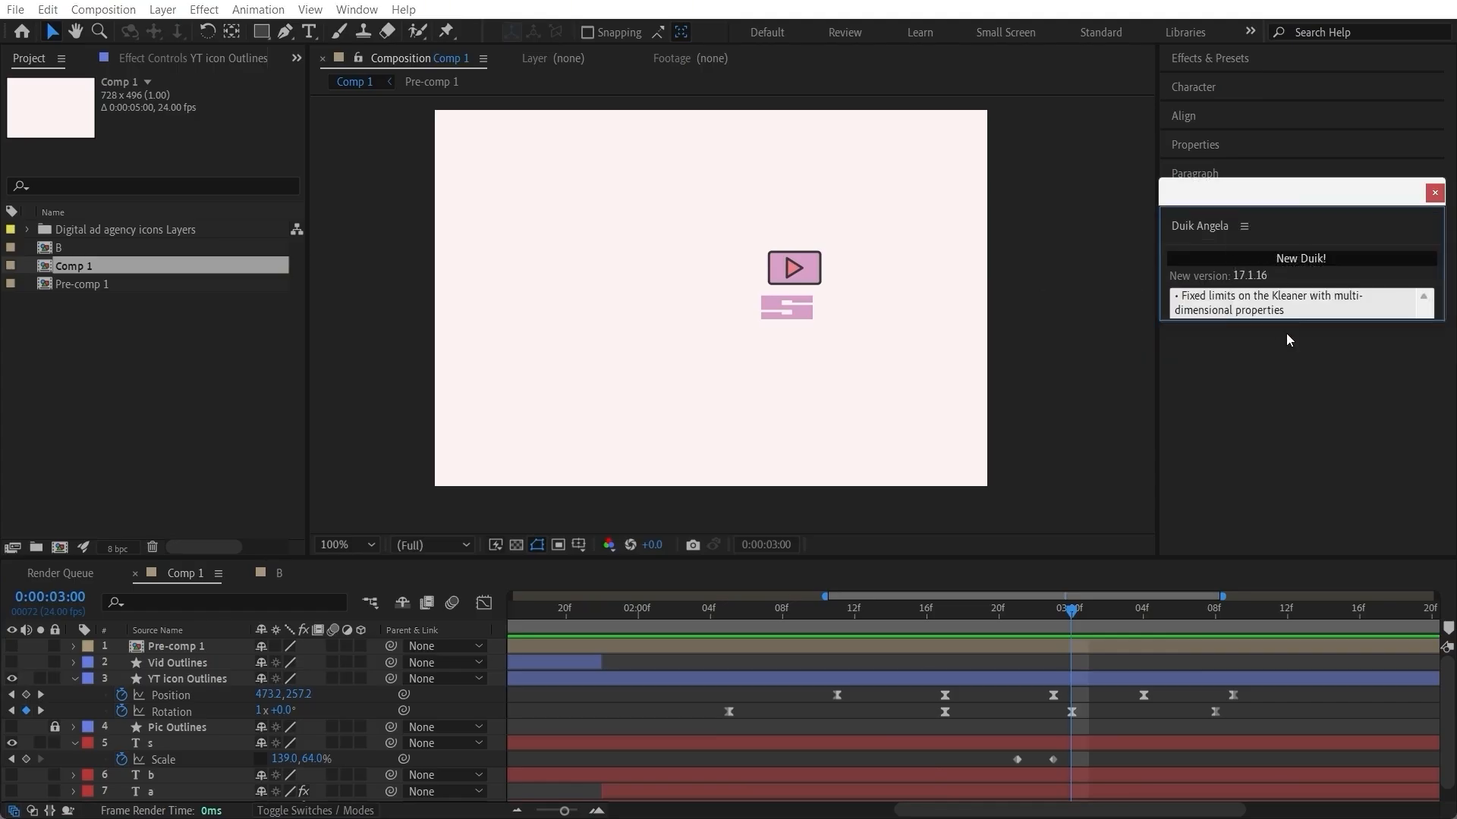
drag(1287, 324, 1289, 523)
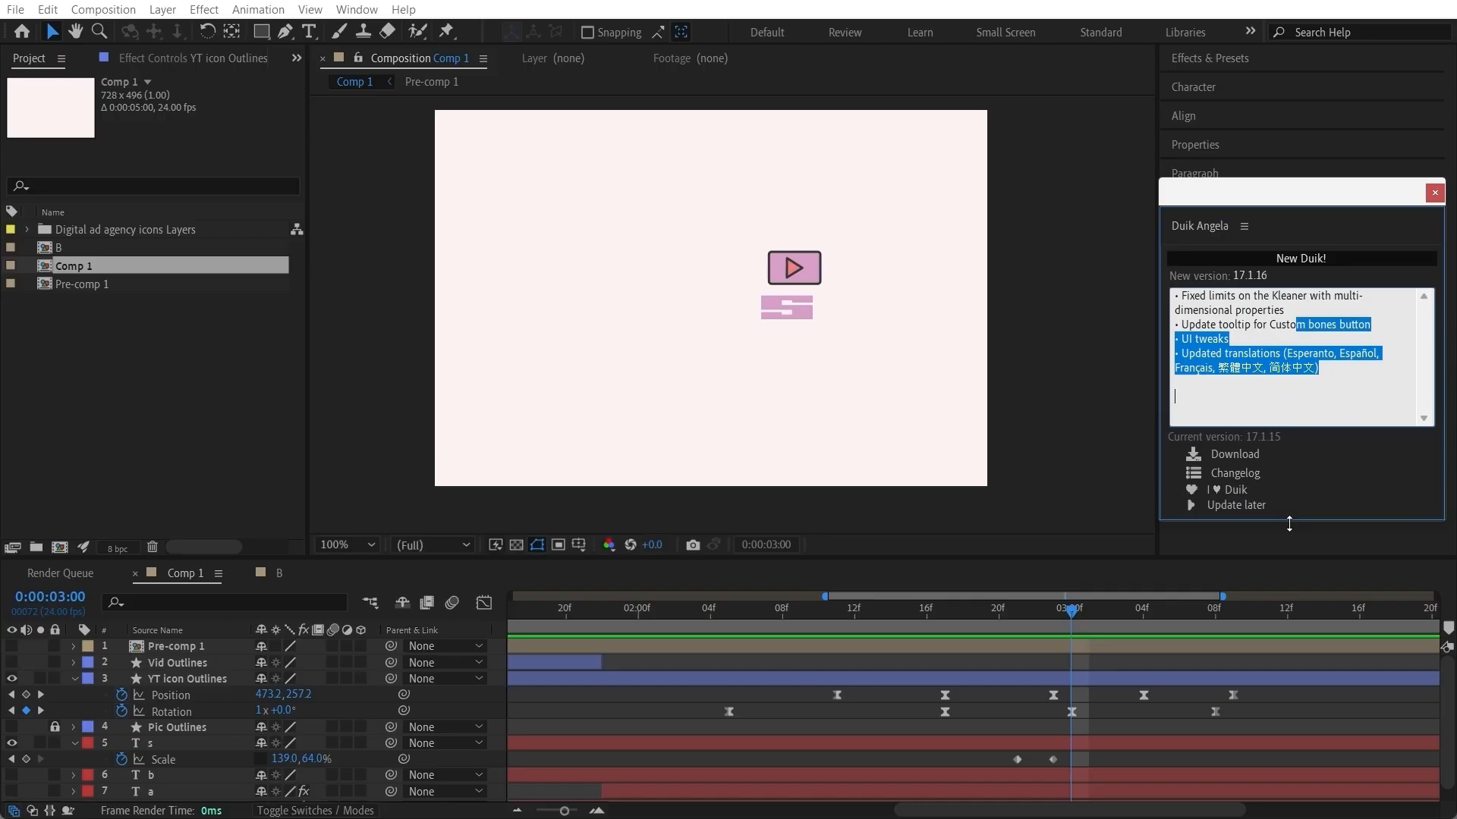
click(1236, 505)
Step: Apply Duik's Kleaner with the Bounce (follow through only) preset to the S layer's two Scale keyframes
drag(1105, 749, 1022, 762)
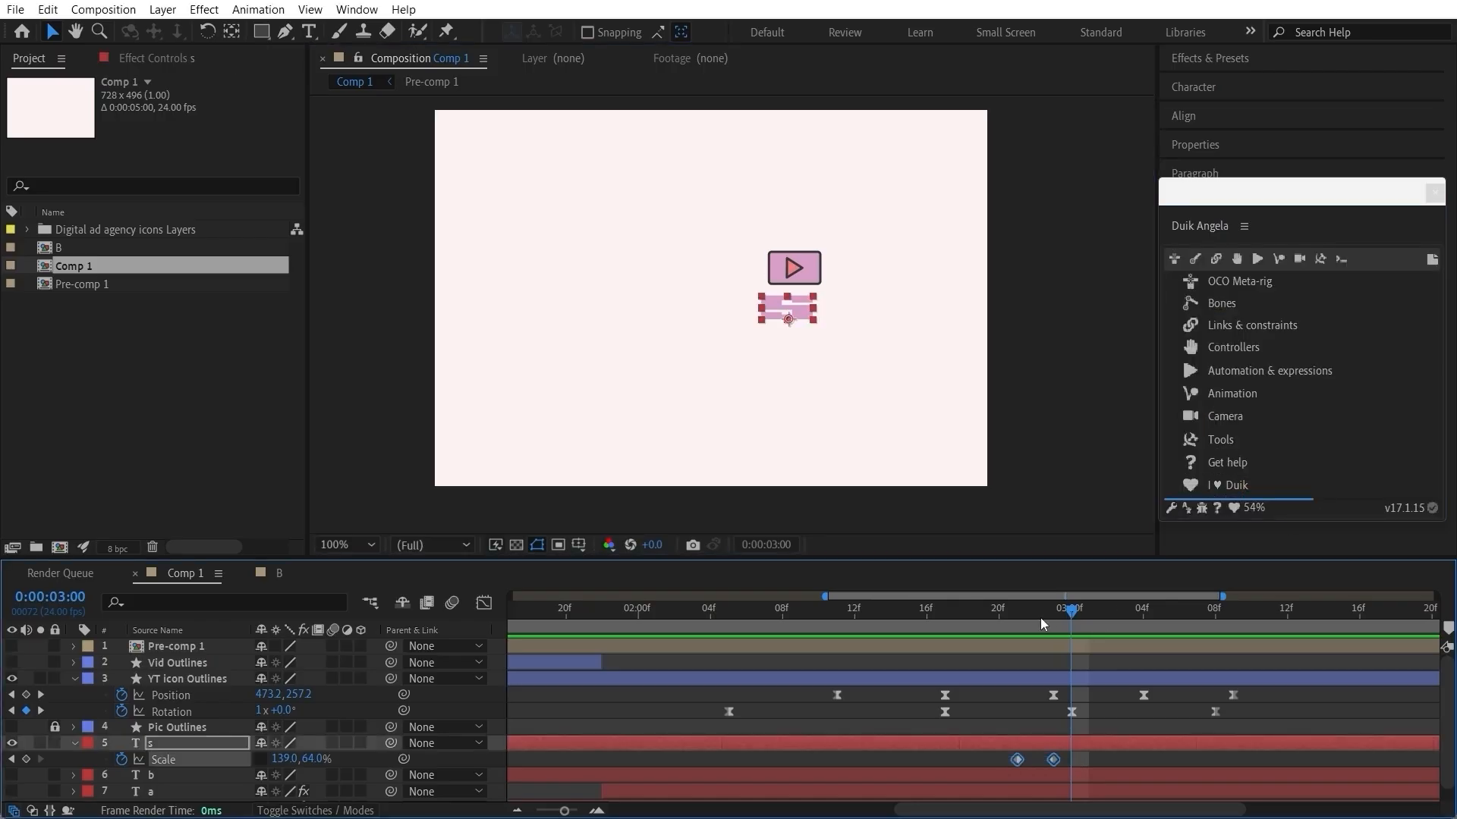
key(Page_Up)
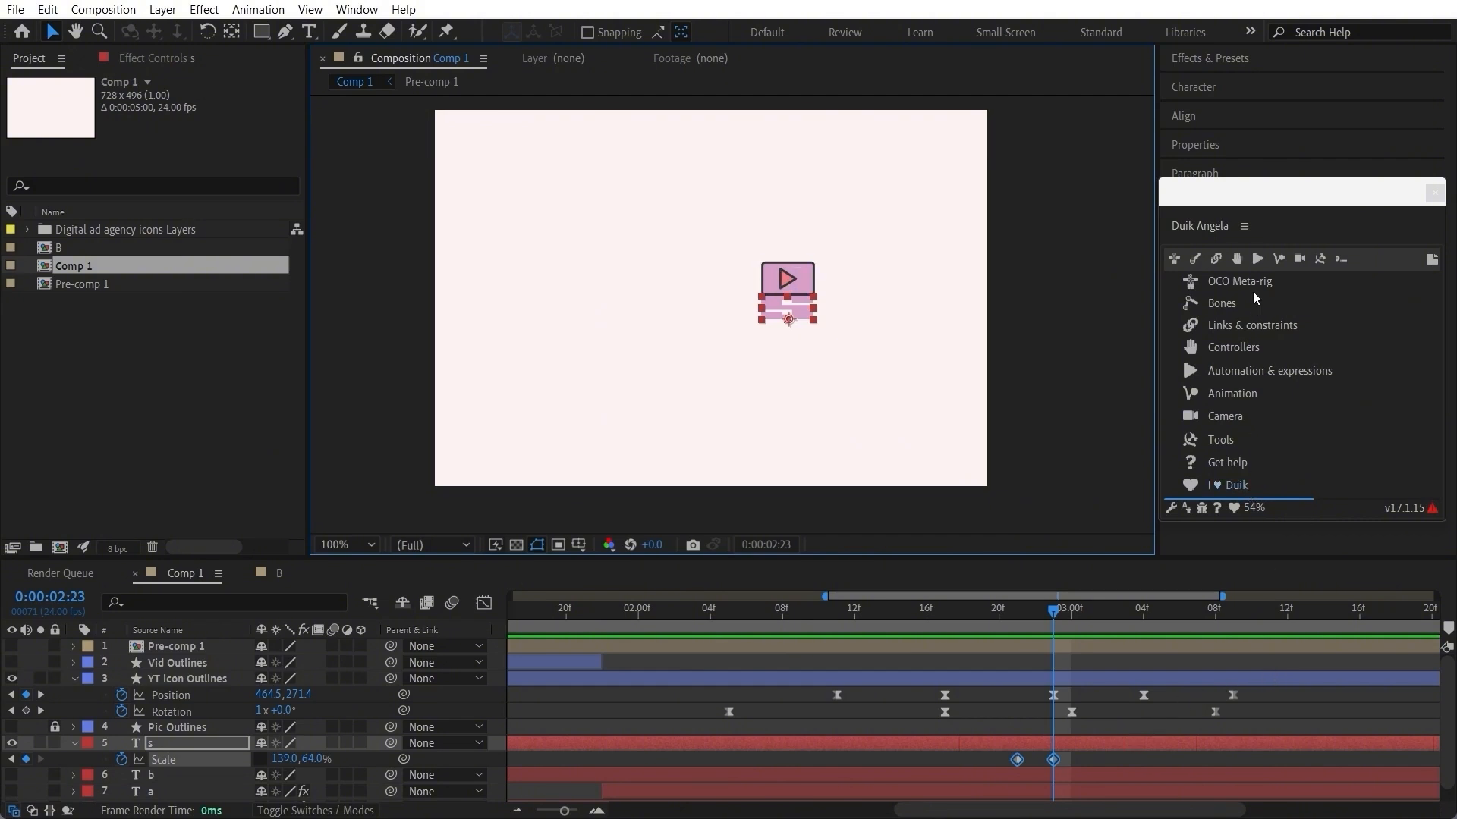
click(1258, 259)
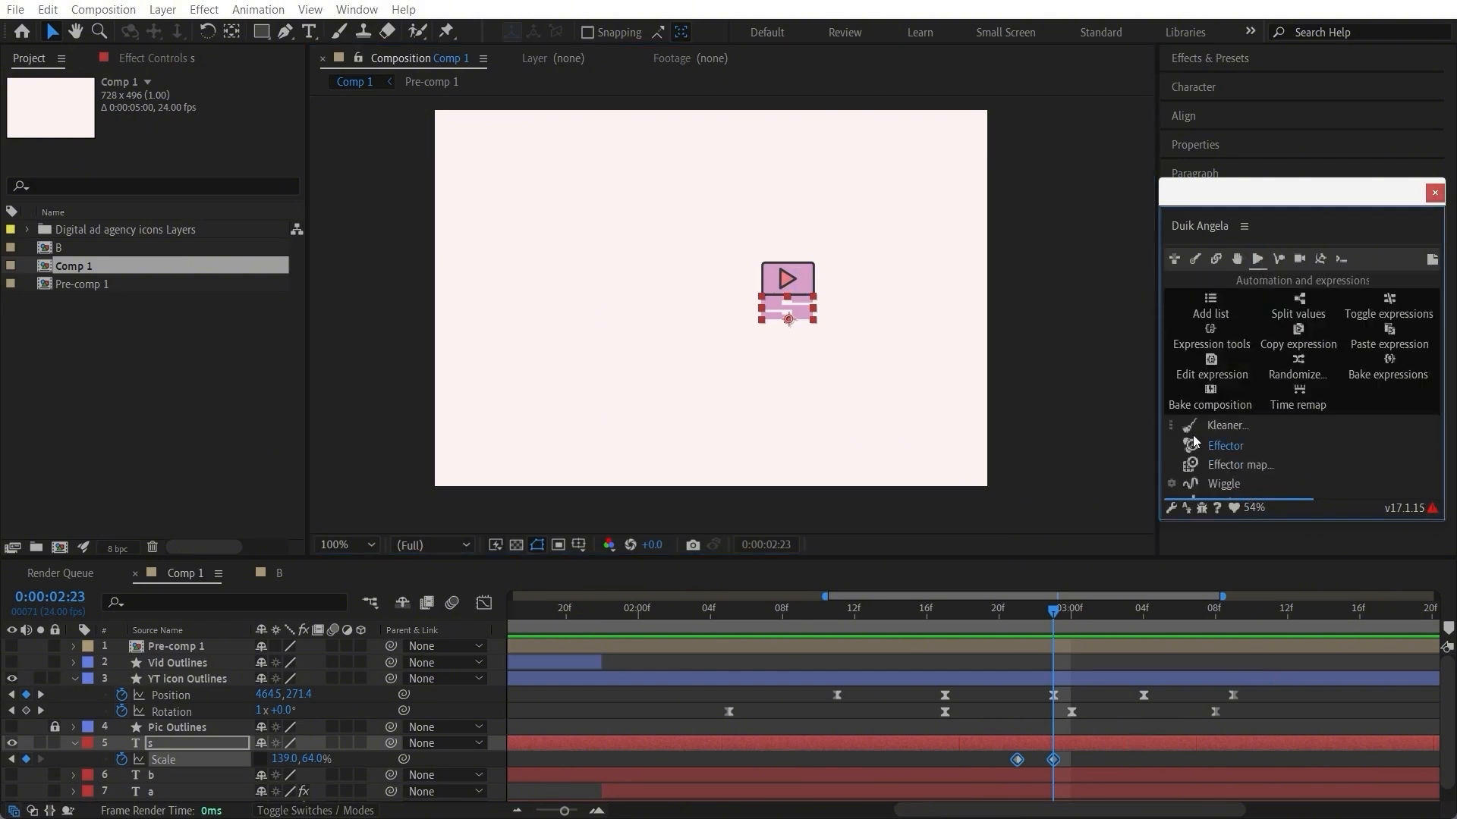
click(1173, 426)
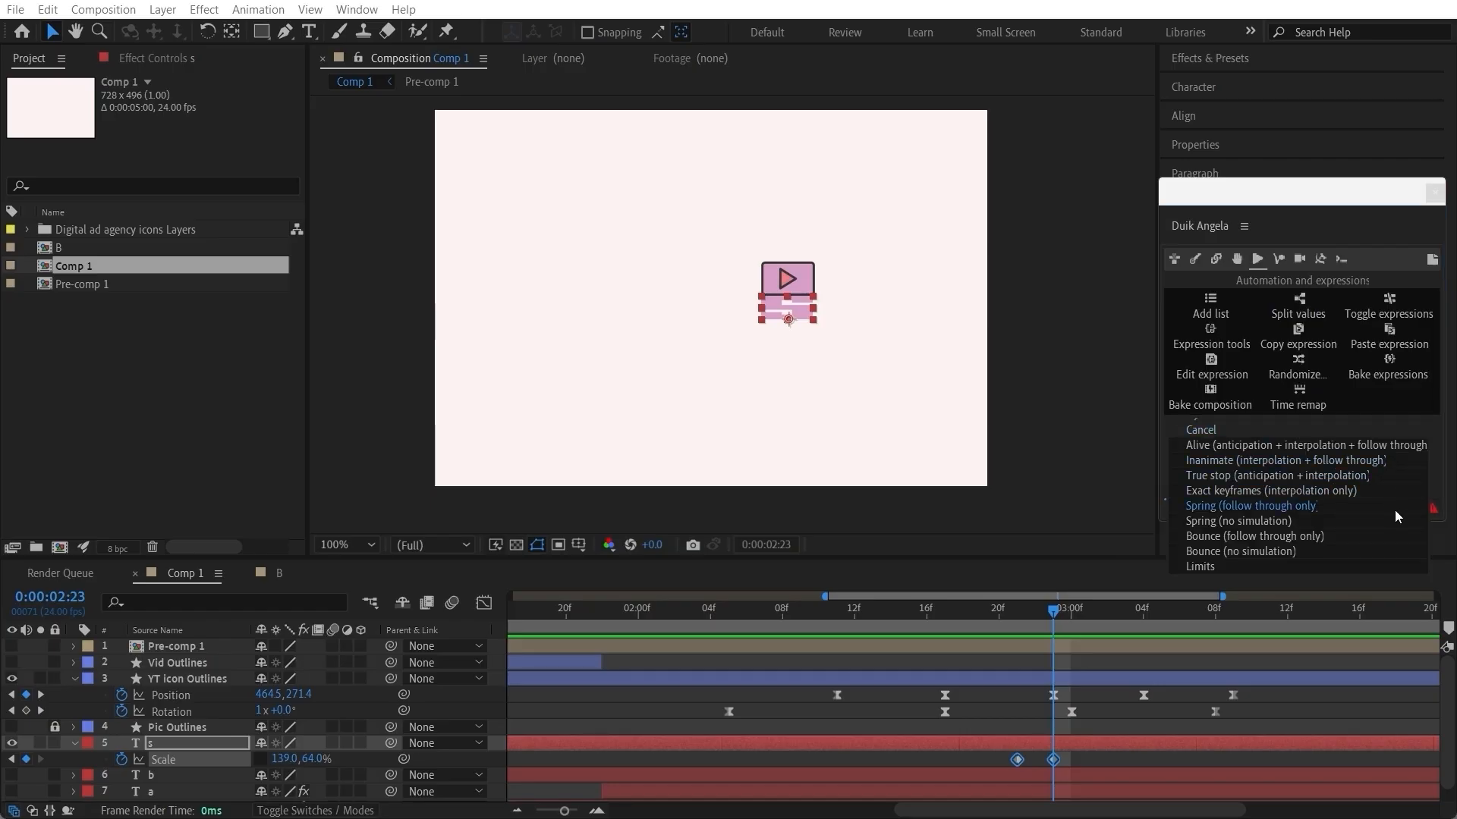
click(1317, 541)
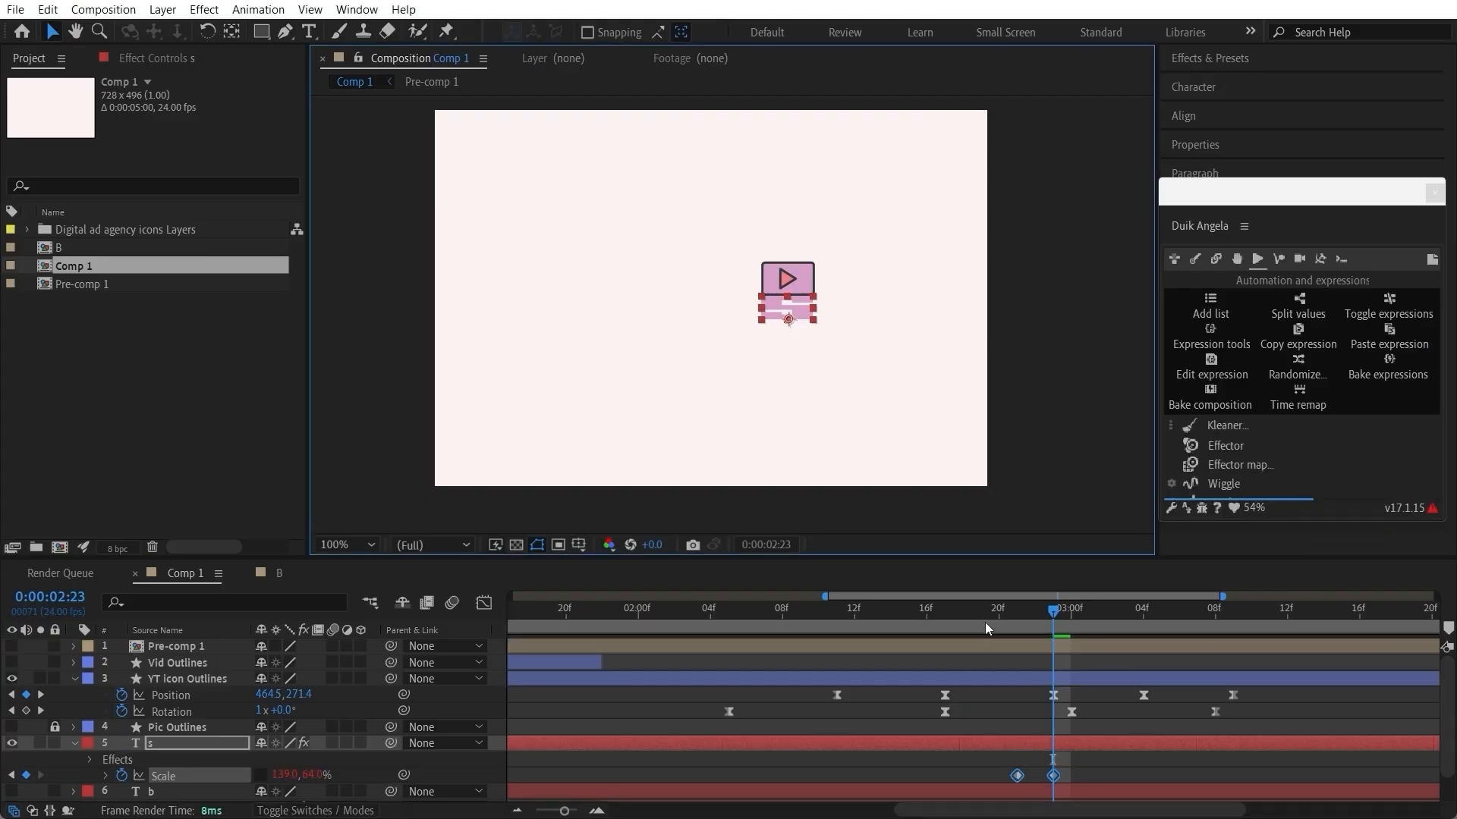
Step: Turn off Bounce in the Follow through settings of the S layer's Kleaner | Scale effect
click(141, 57)
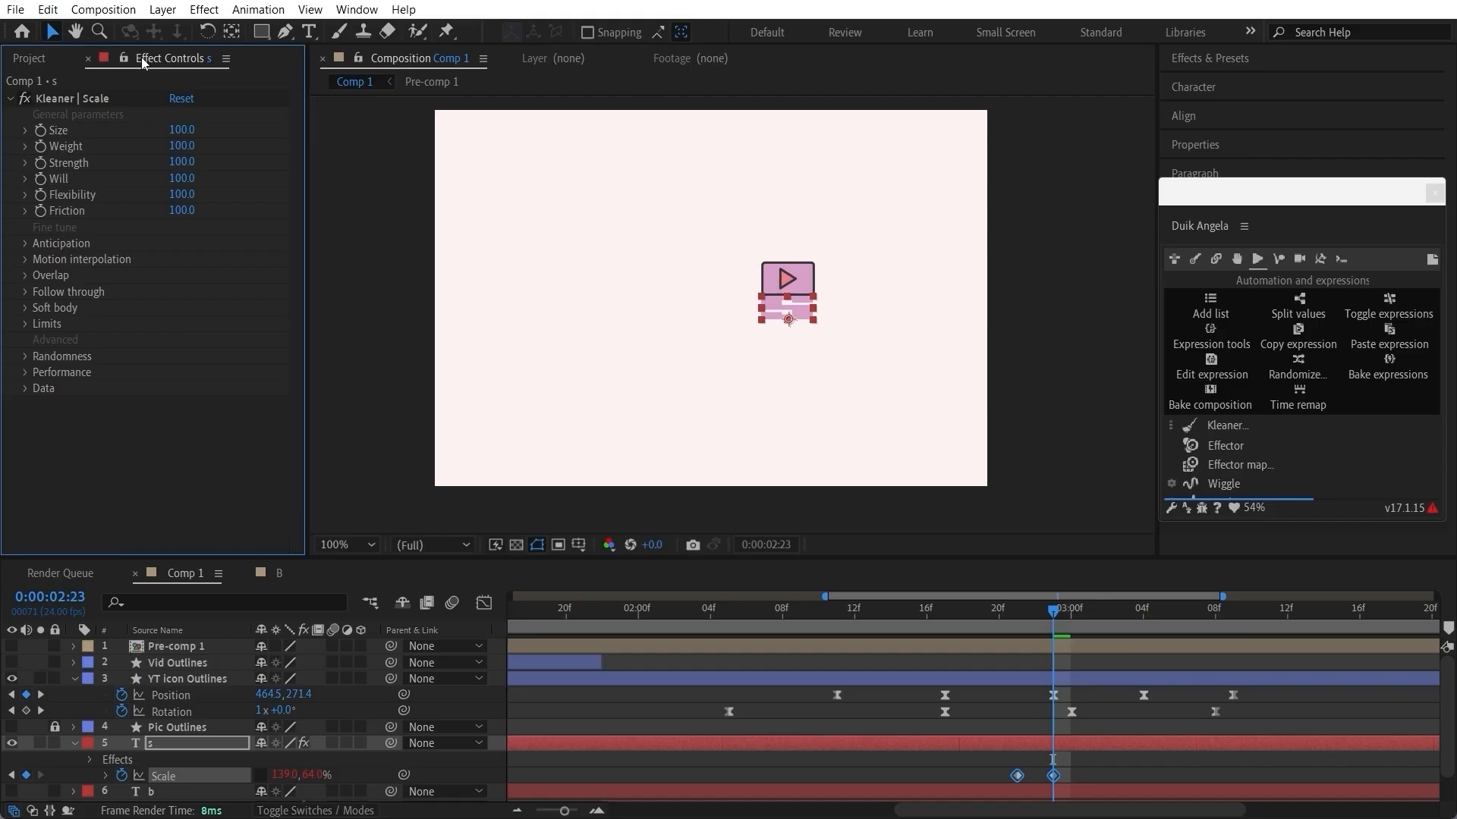
click(25, 275)
click(27, 308)
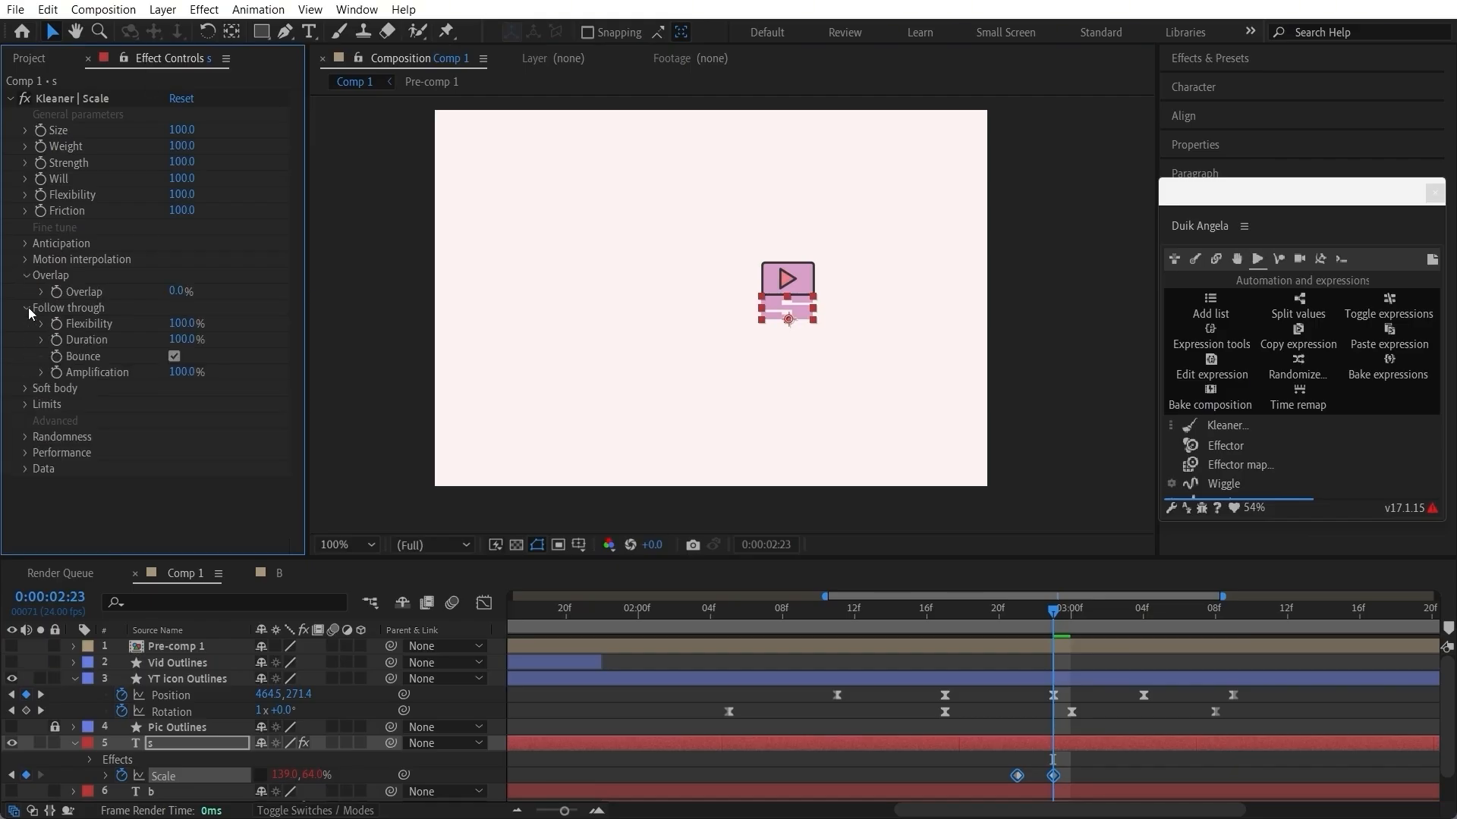
click(173, 357)
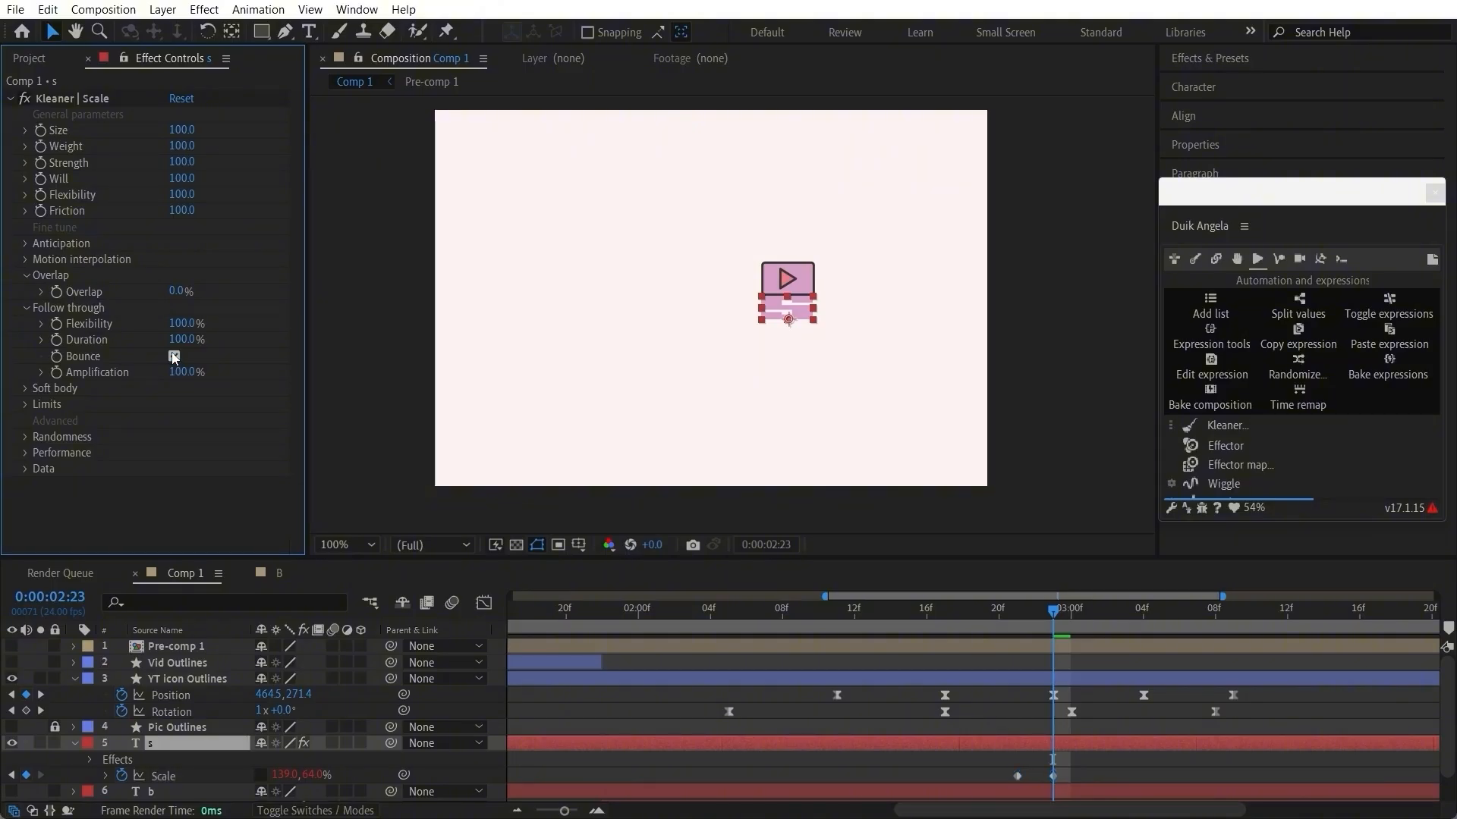
Step: Preview the S's scale follow-through from 0:00:02:05
click(750, 627)
drag(740, 637, 731, 640)
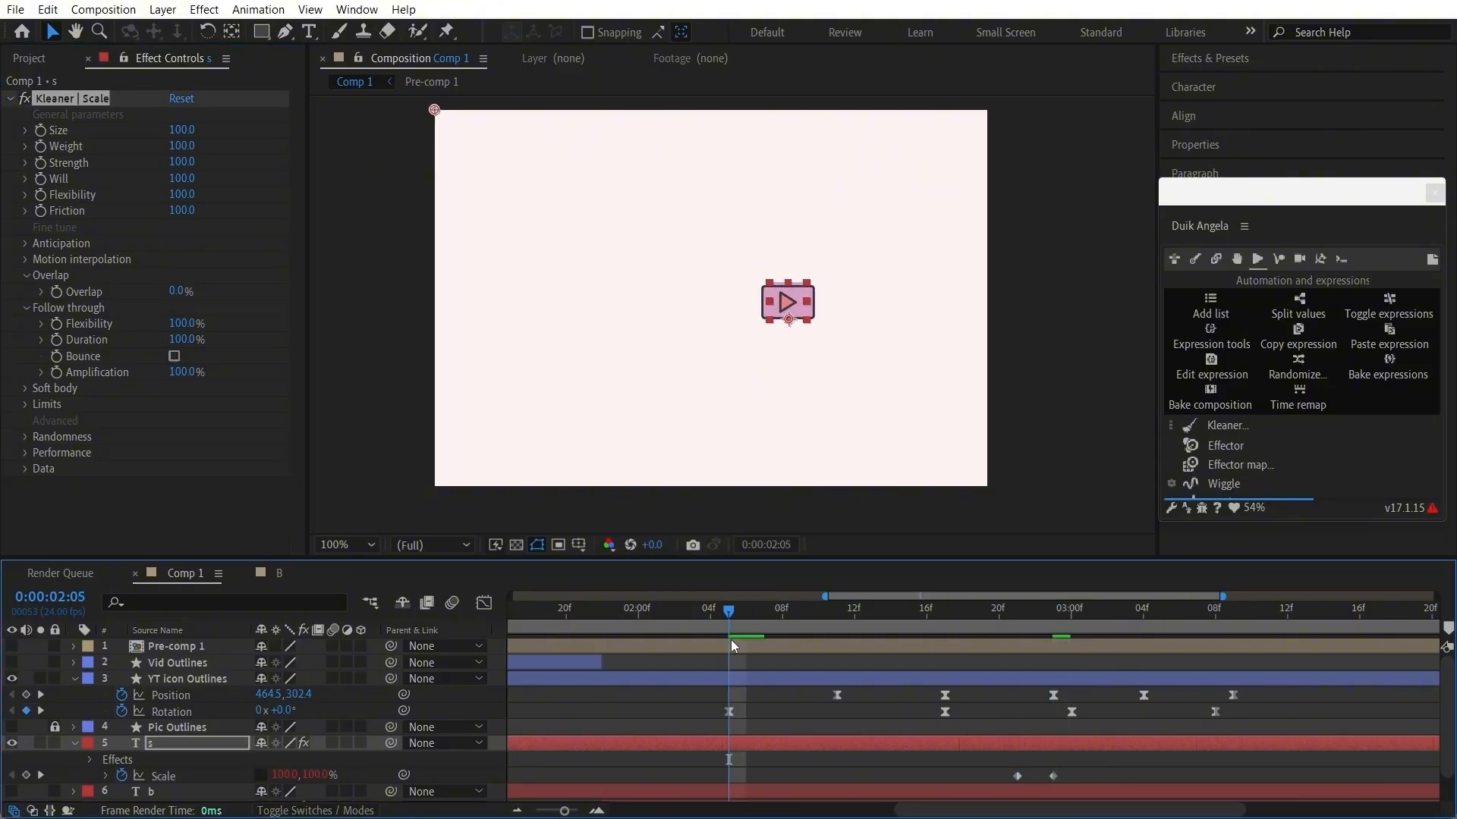
key(space)
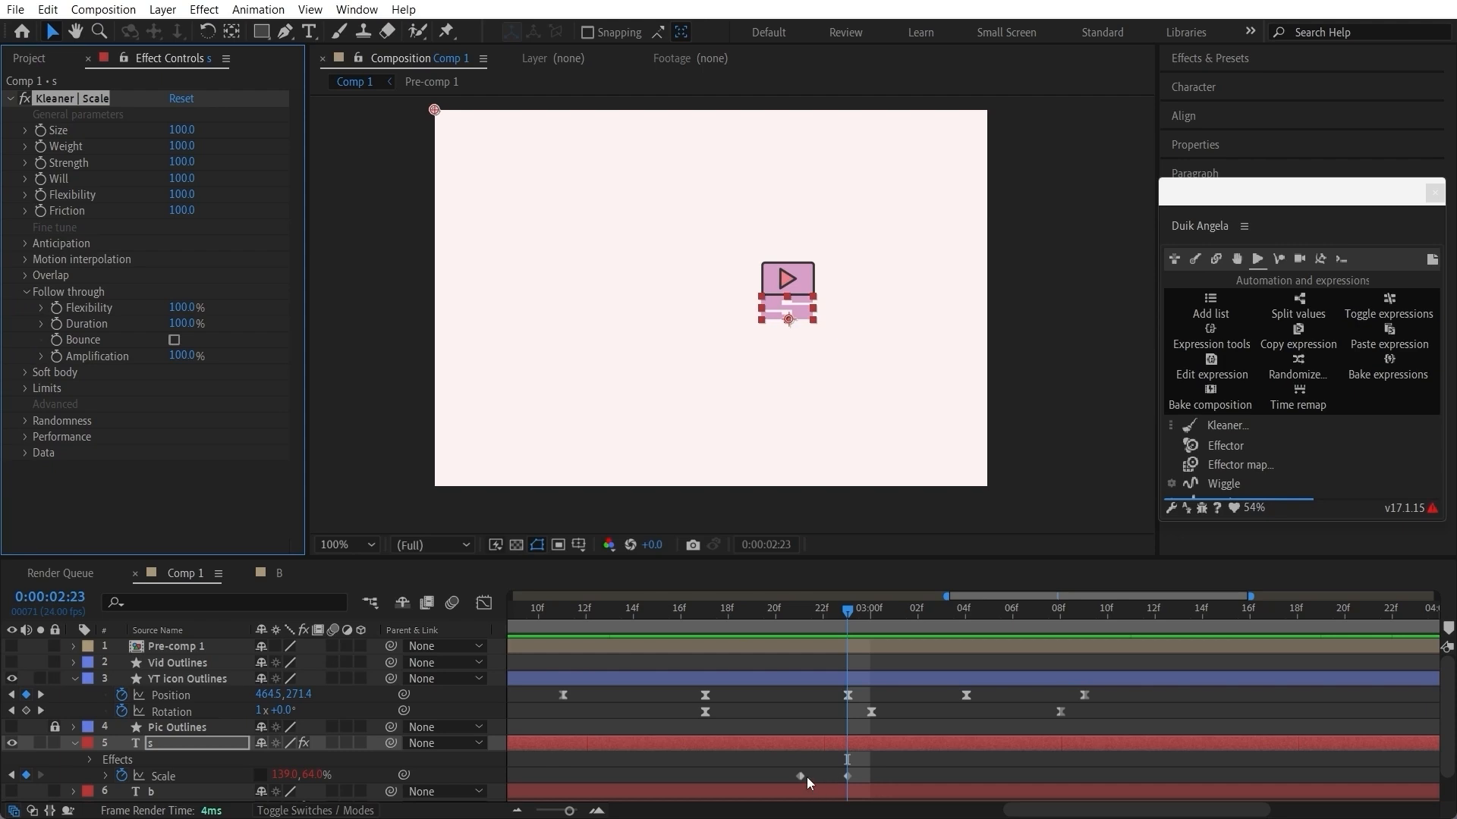
Step: Move the S layer's first Scale keyframe to 0:00:02:22 and preview the squash from 0:00:02:17
drag(803, 777, 824, 780)
key(space)
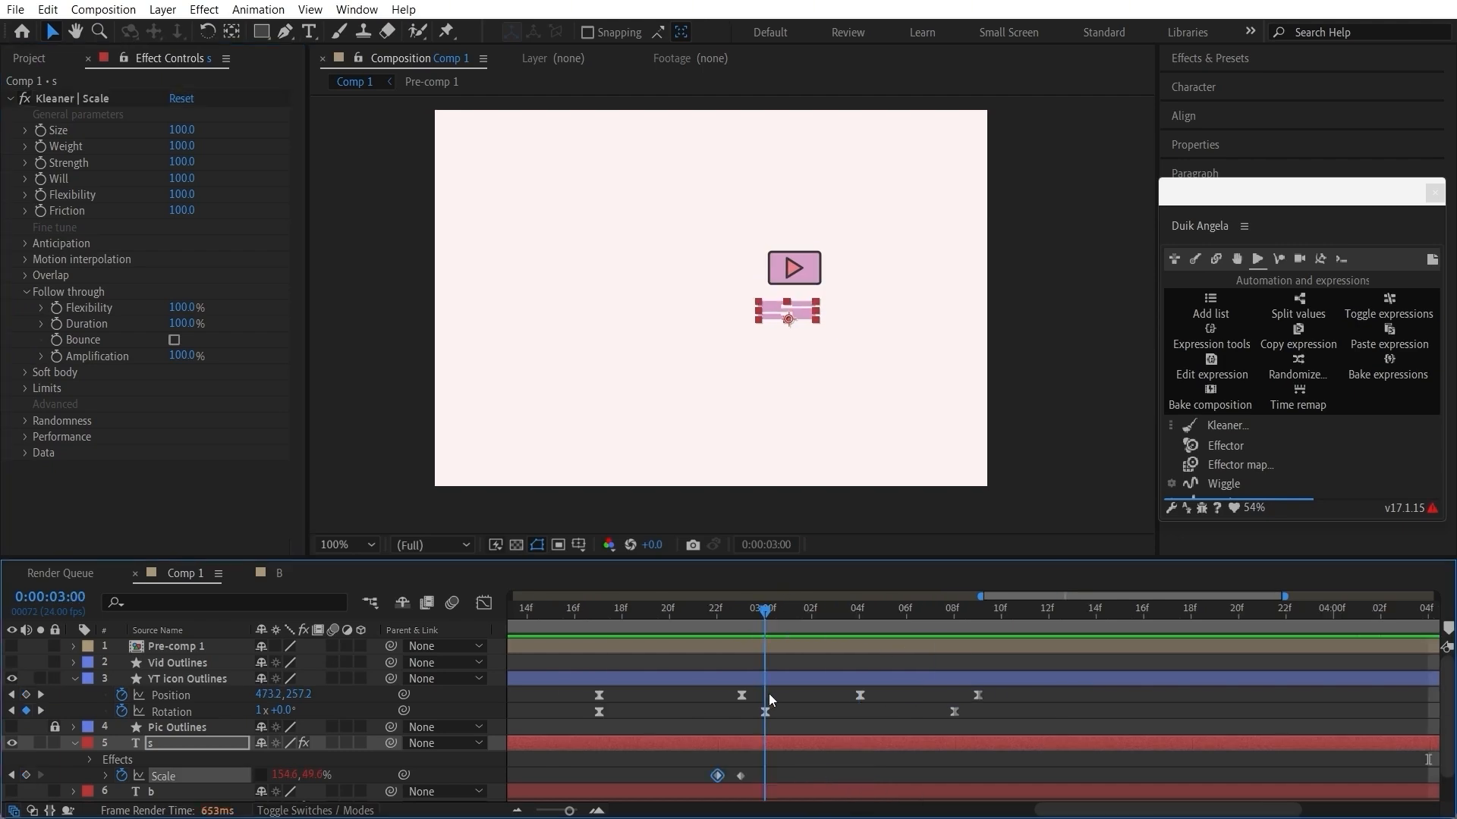
key(j)
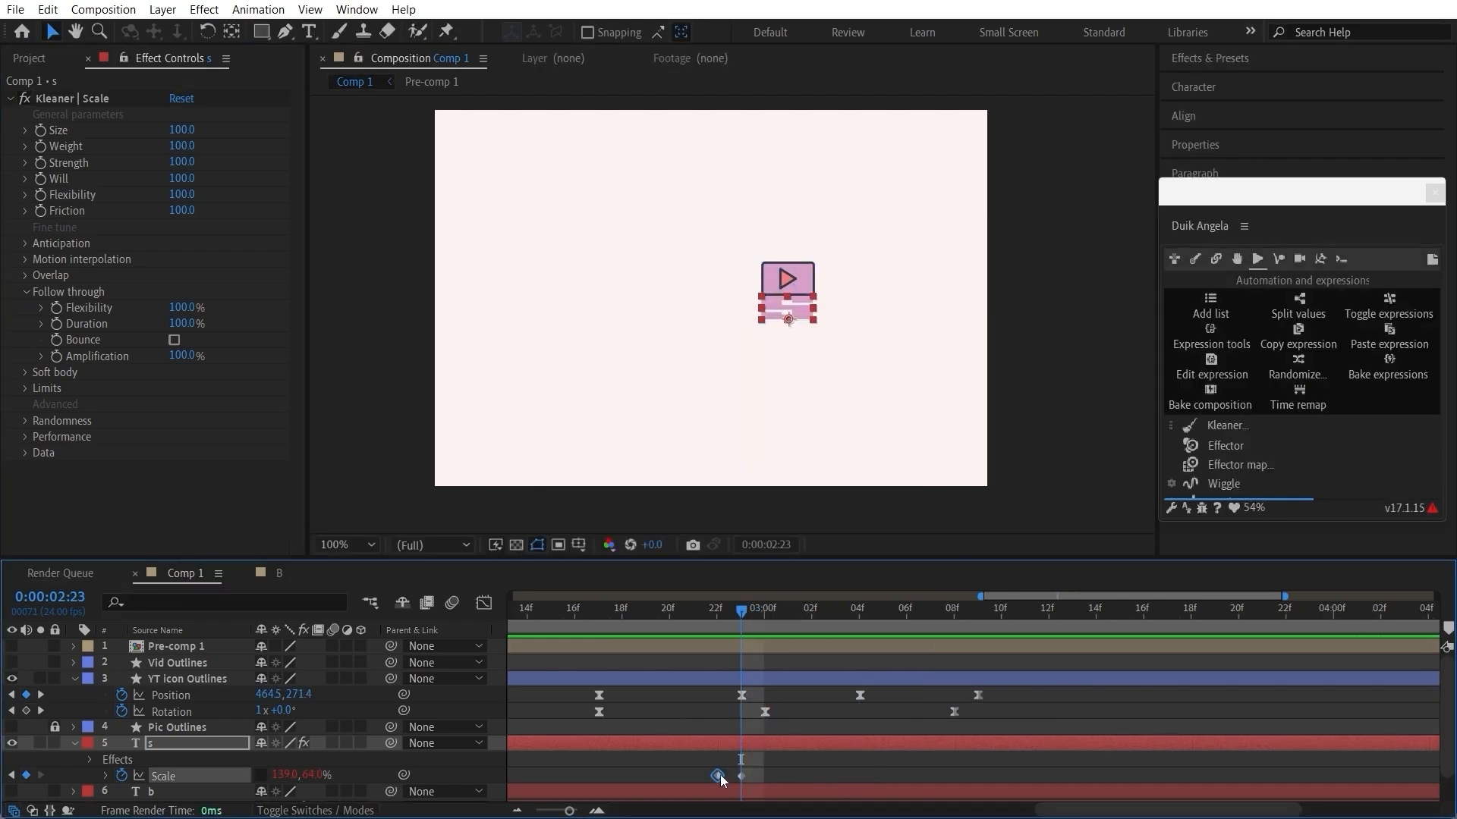
mouse_move(719, 778)
mouse_down()
mouse_move(758, 778)
mouse_move(717, 775)
mouse_move(742, 776)
mouse_up()
click(758, 773)
click(763, 776)
drag(741, 611, 602, 661)
key(space)
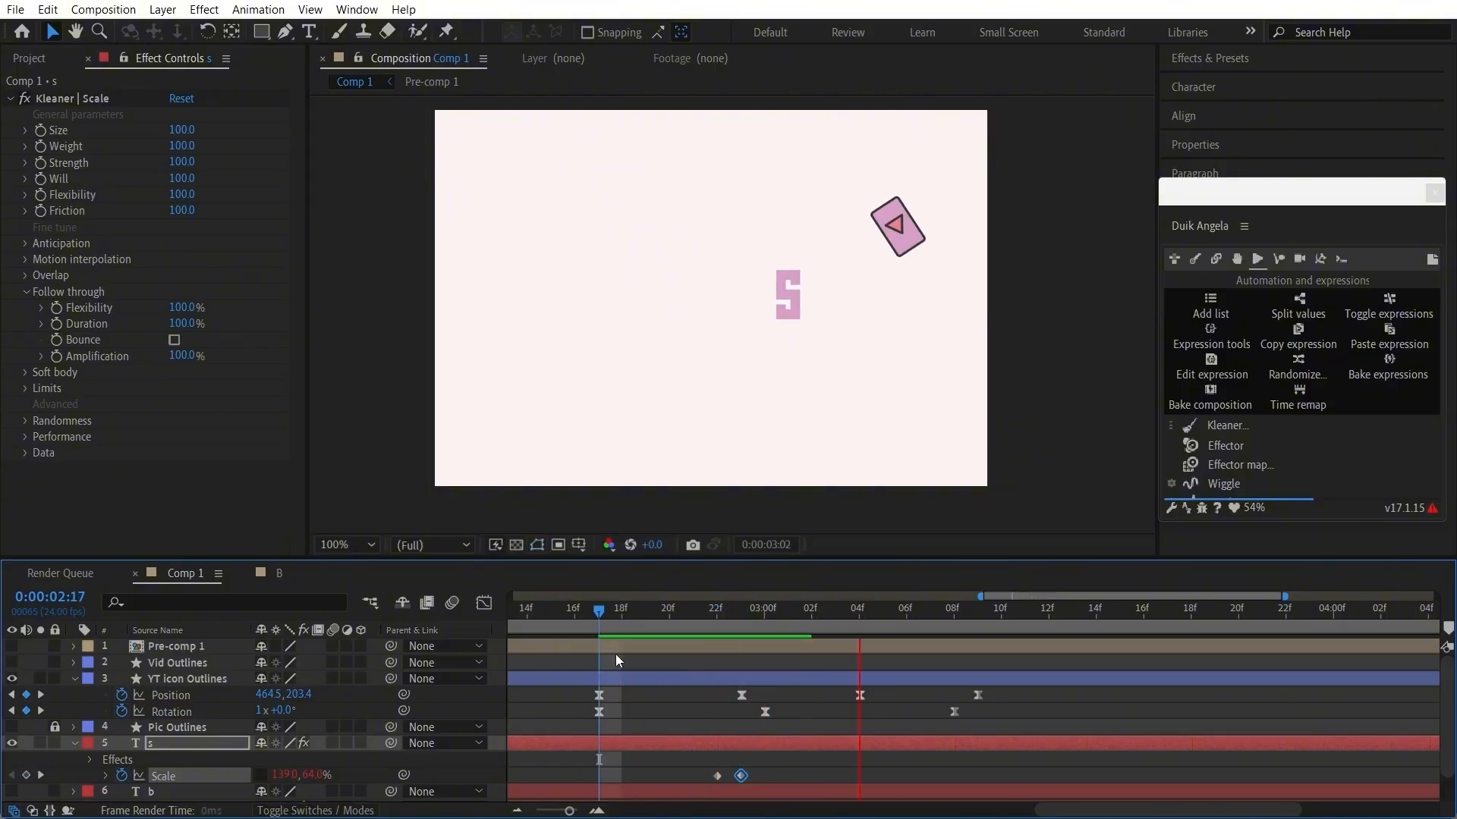
Step: Shift the YT icon's last three Position and last two Rotation keyframes one frame earlier, with the landing at 0:00:02:22
drag(671, 626, 711, 658)
drag(1056, 696, 735, 732)
click(742, 695)
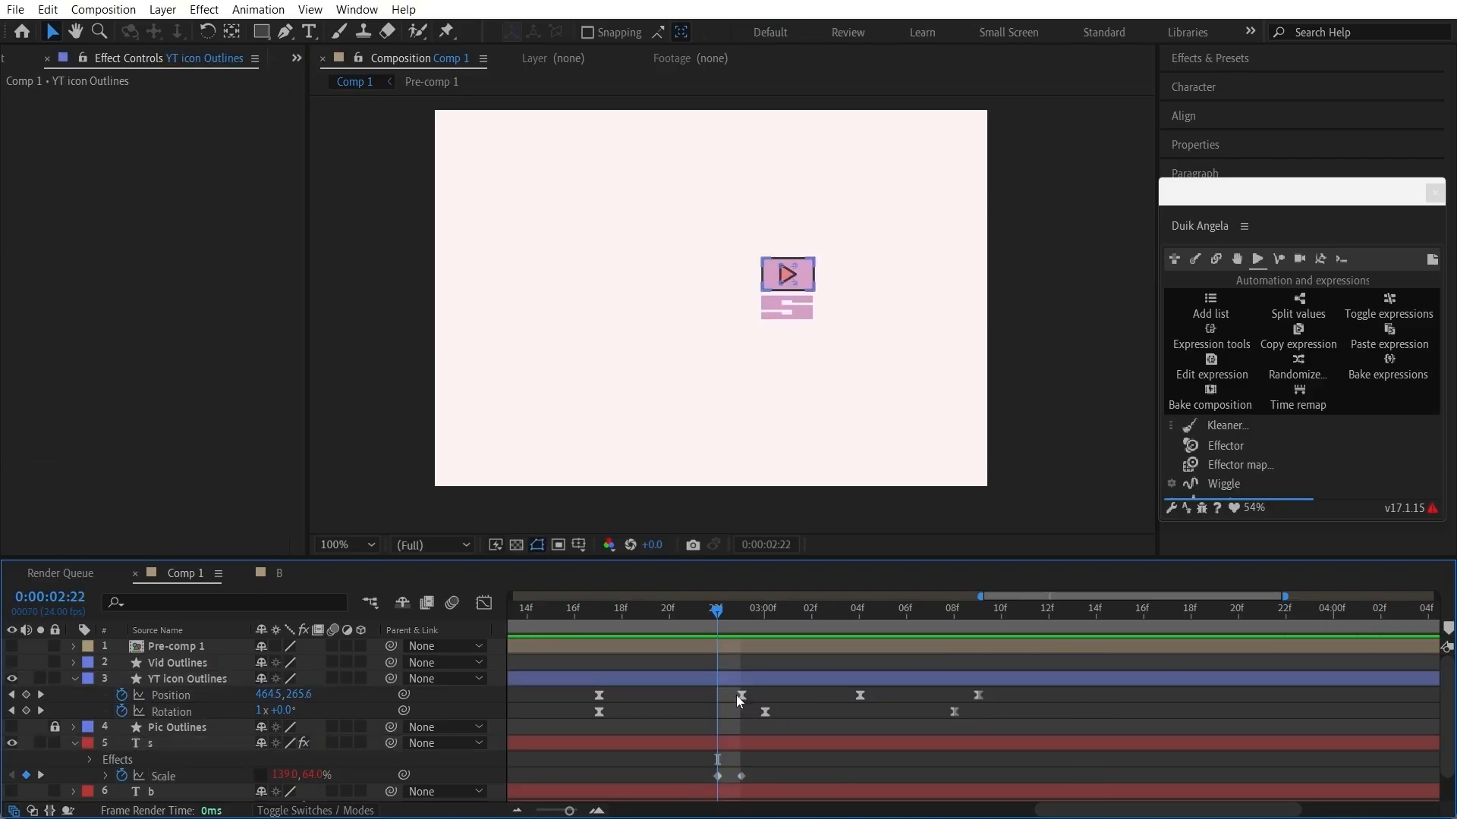
drag(1032, 695, 728, 698)
drag(562, 612, 589, 618)
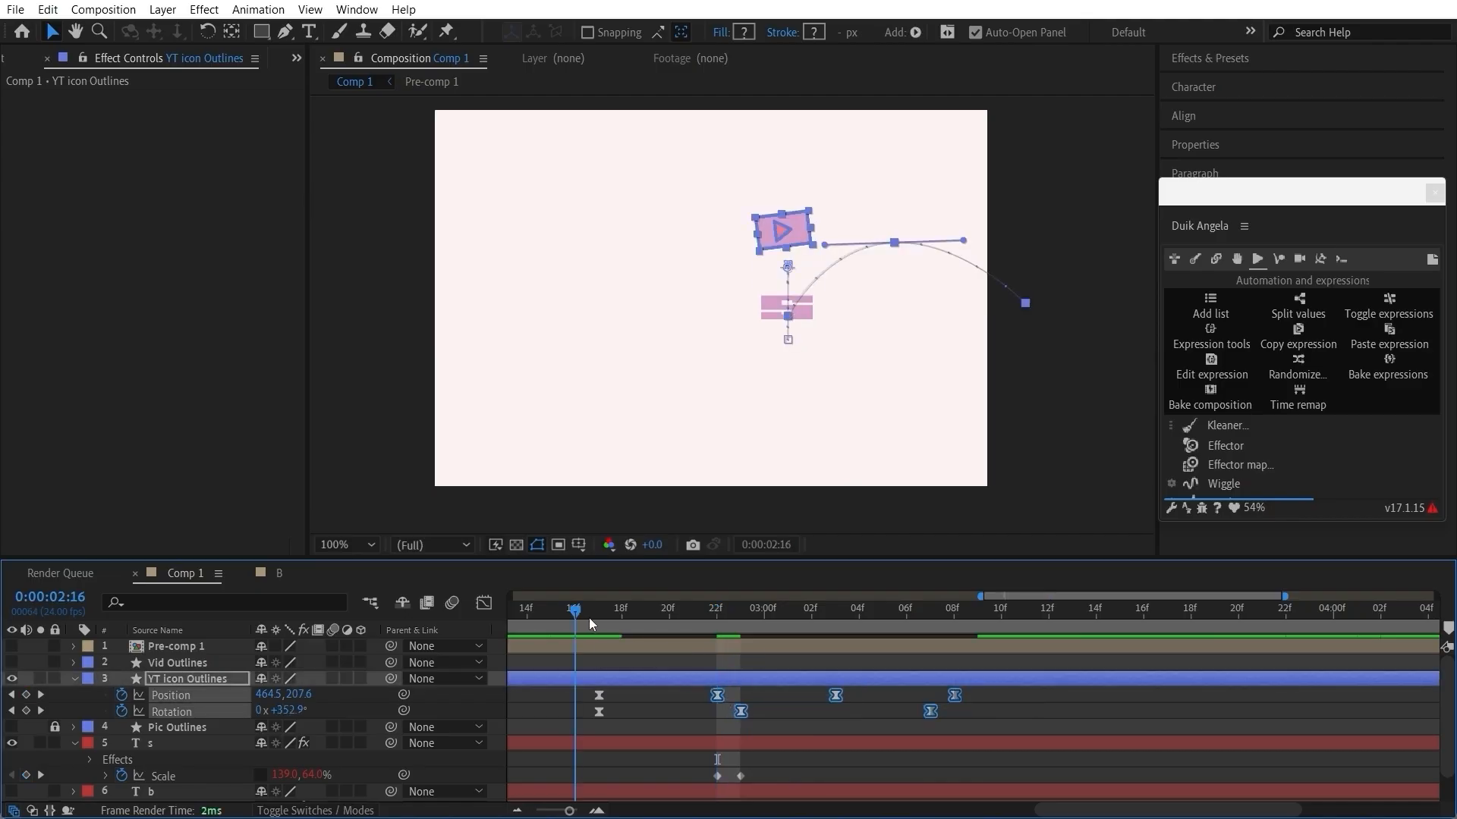
Step: Trim the start of the S layer to 0:00:02:22, where its first Scale keyframe sits
scroll(721, 749, down, 4)
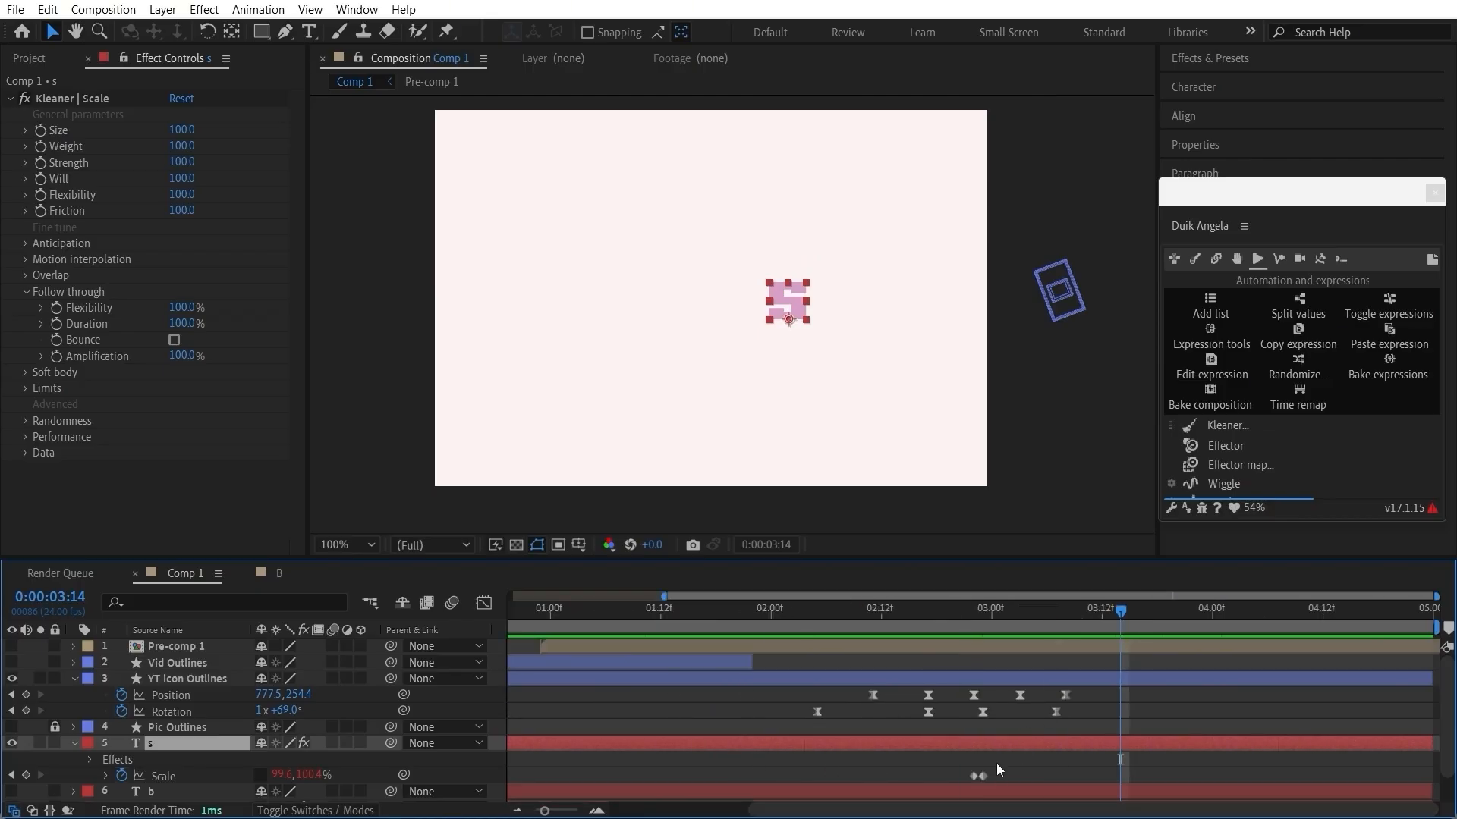
click(956, 790)
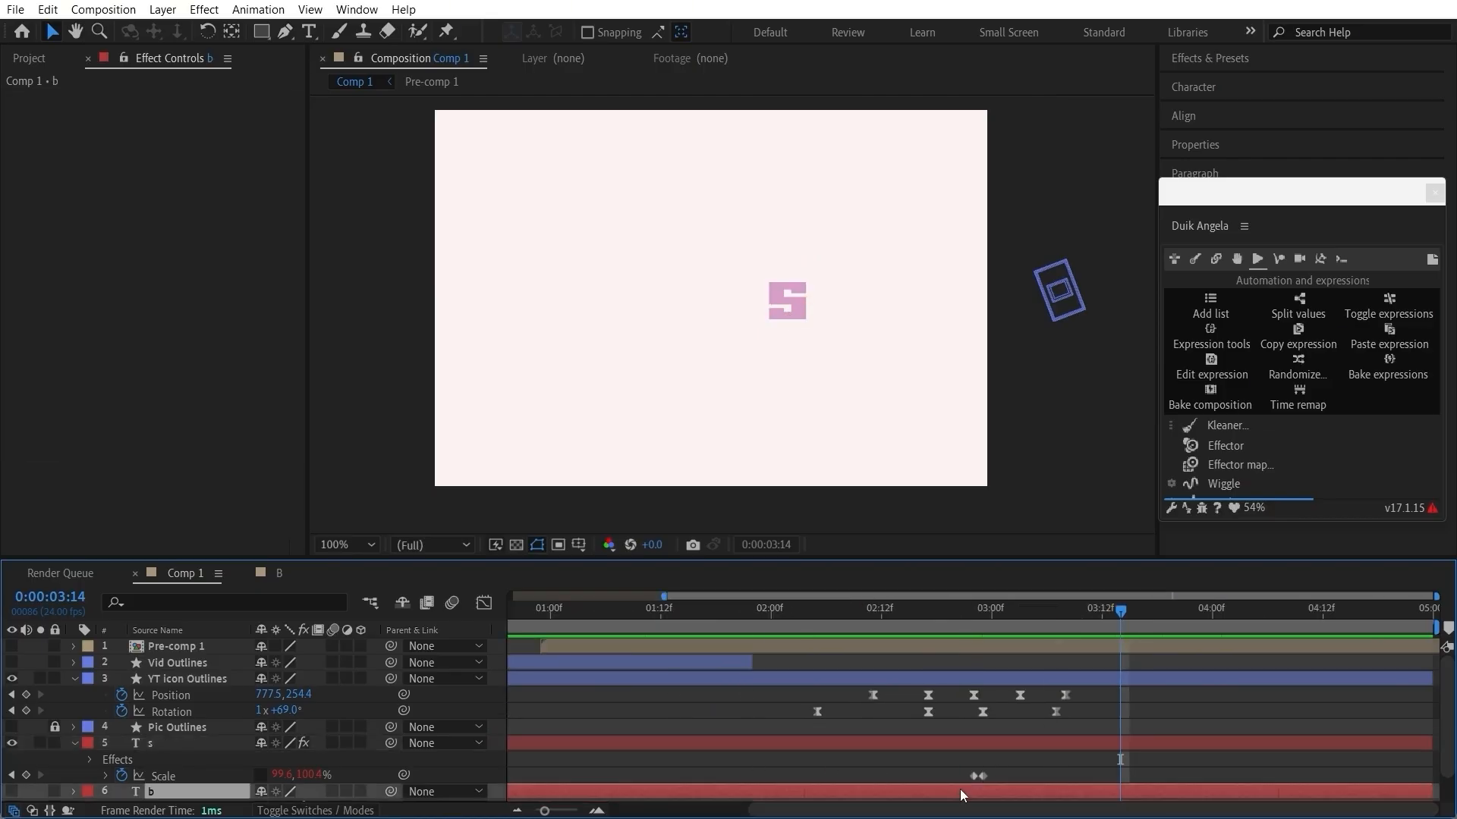
click(739, 747)
scroll(539, 750, down, 2)
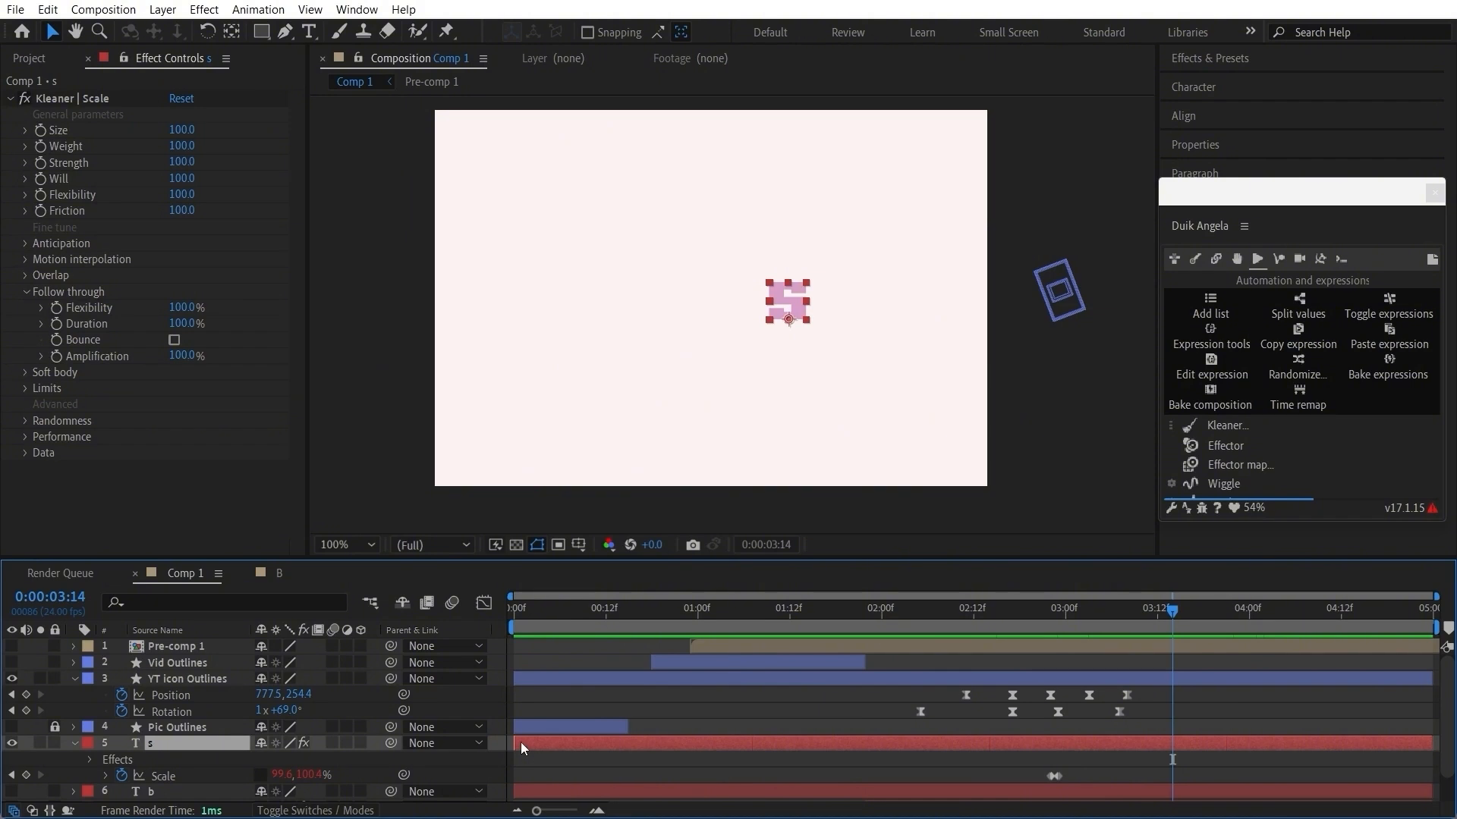
drag(521, 742, 1034, 744)
scroll(1086, 762, up, 2)
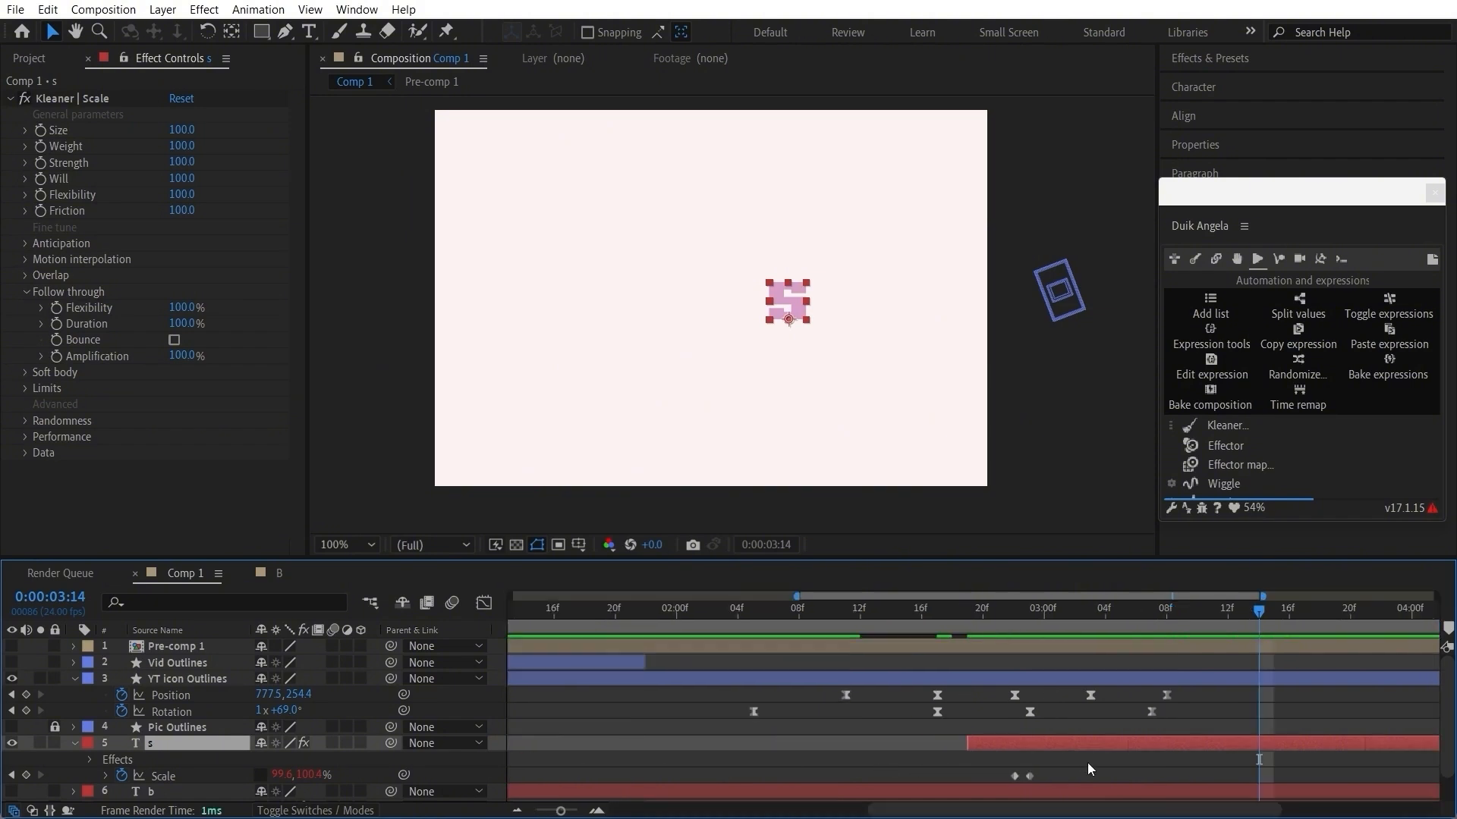
scroll(712, 737, up, 2)
drag(596, 738, 736, 743)
scroll(748, 659, down, 3)
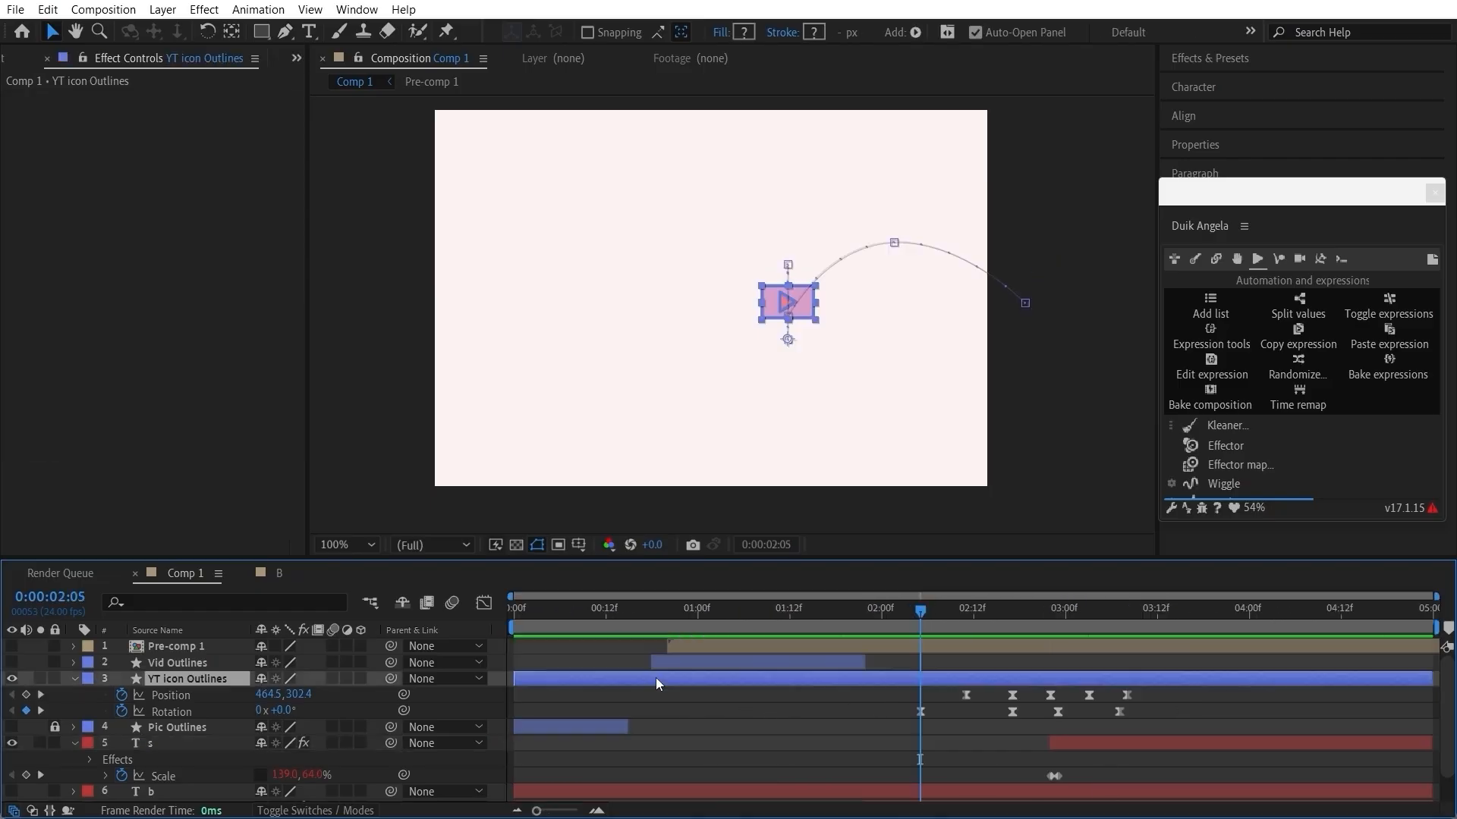
Step: Trim the start of the YT icon layer to 0:00:02:08 and check the landing at 0:00:02:22
drag(518, 682, 930, 692)
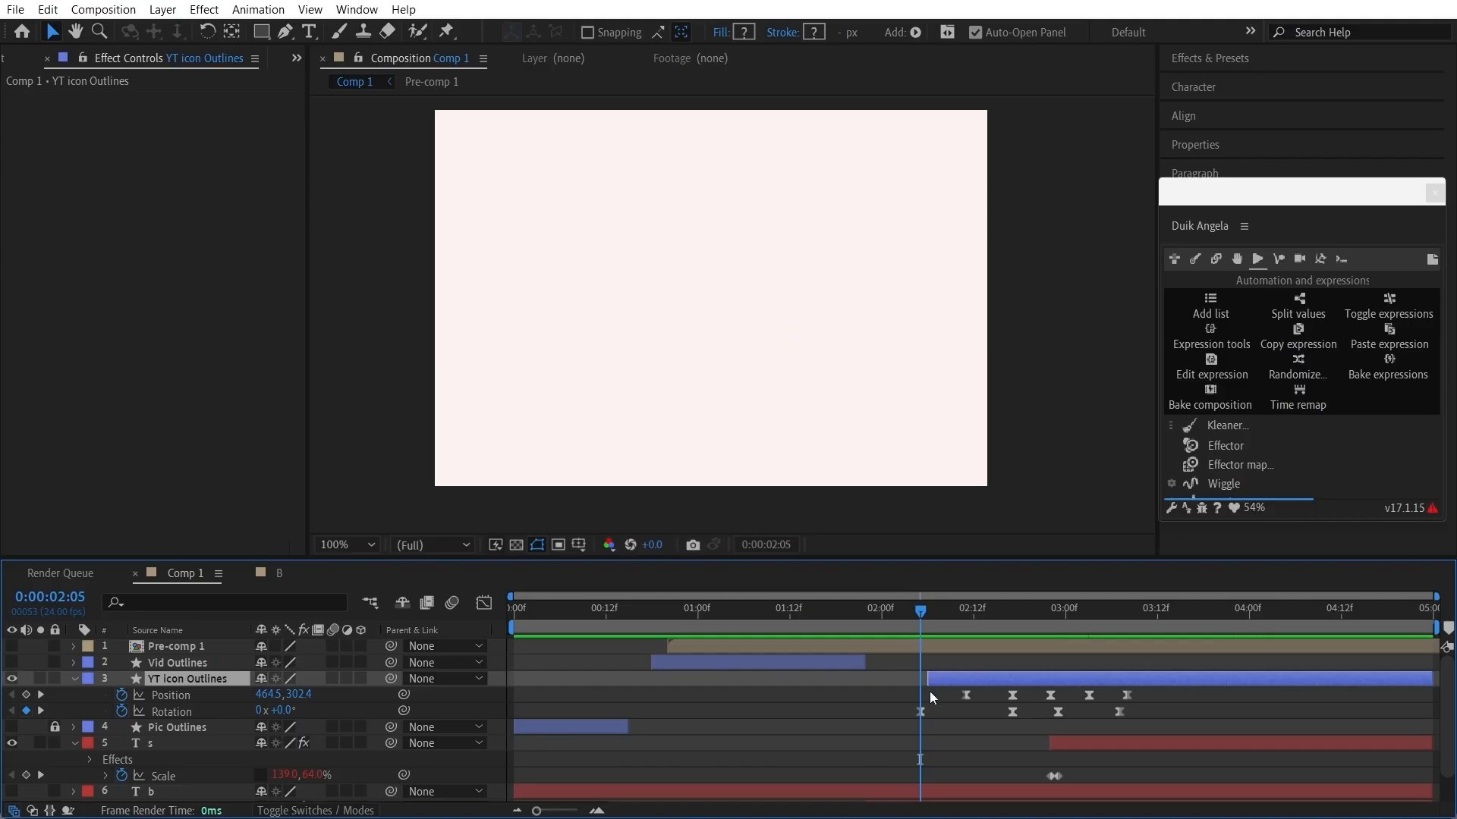
drag(927, 615, 943, 678)
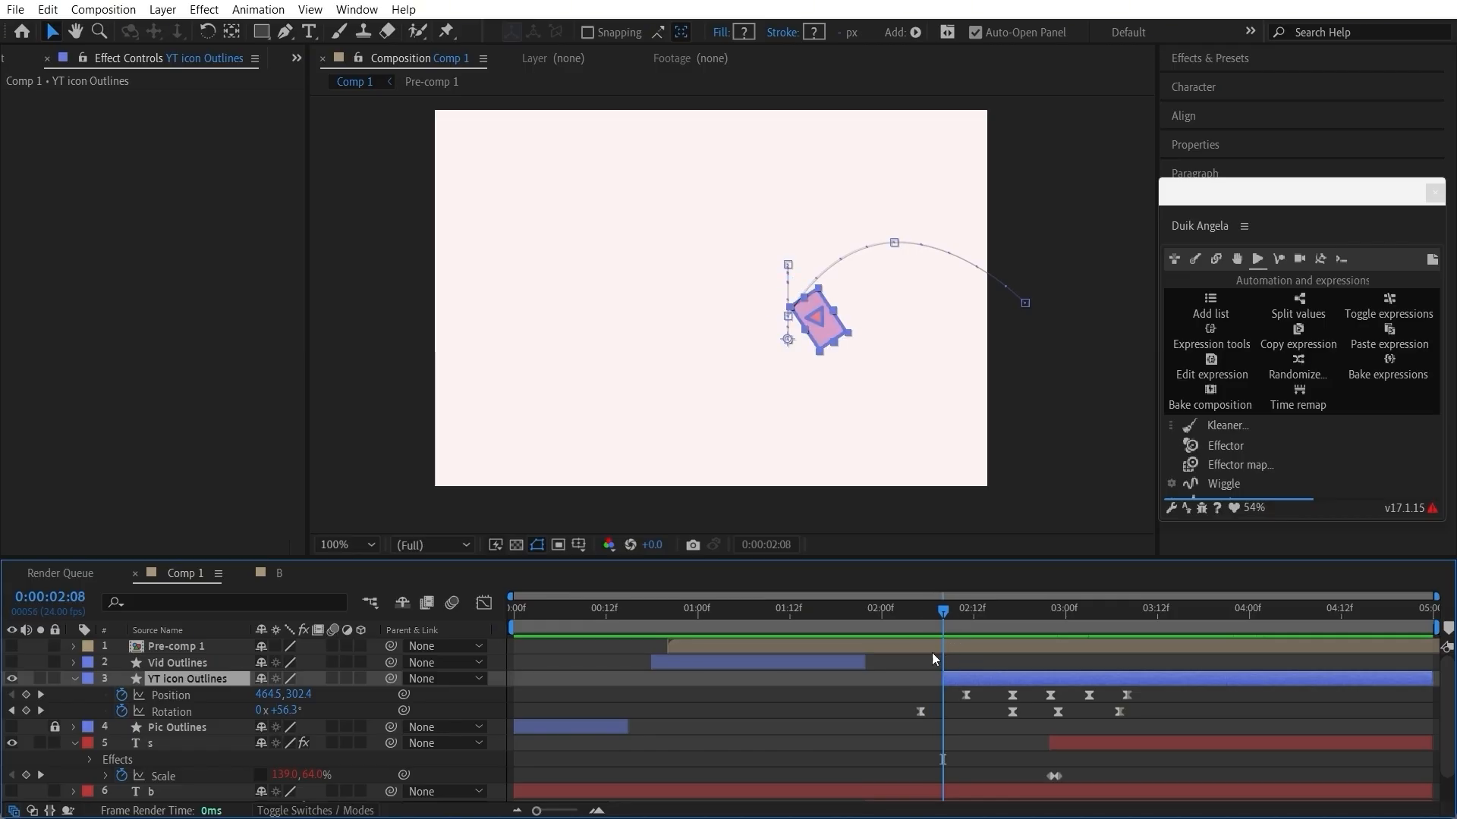
drag(899, 616, 1050, 637)
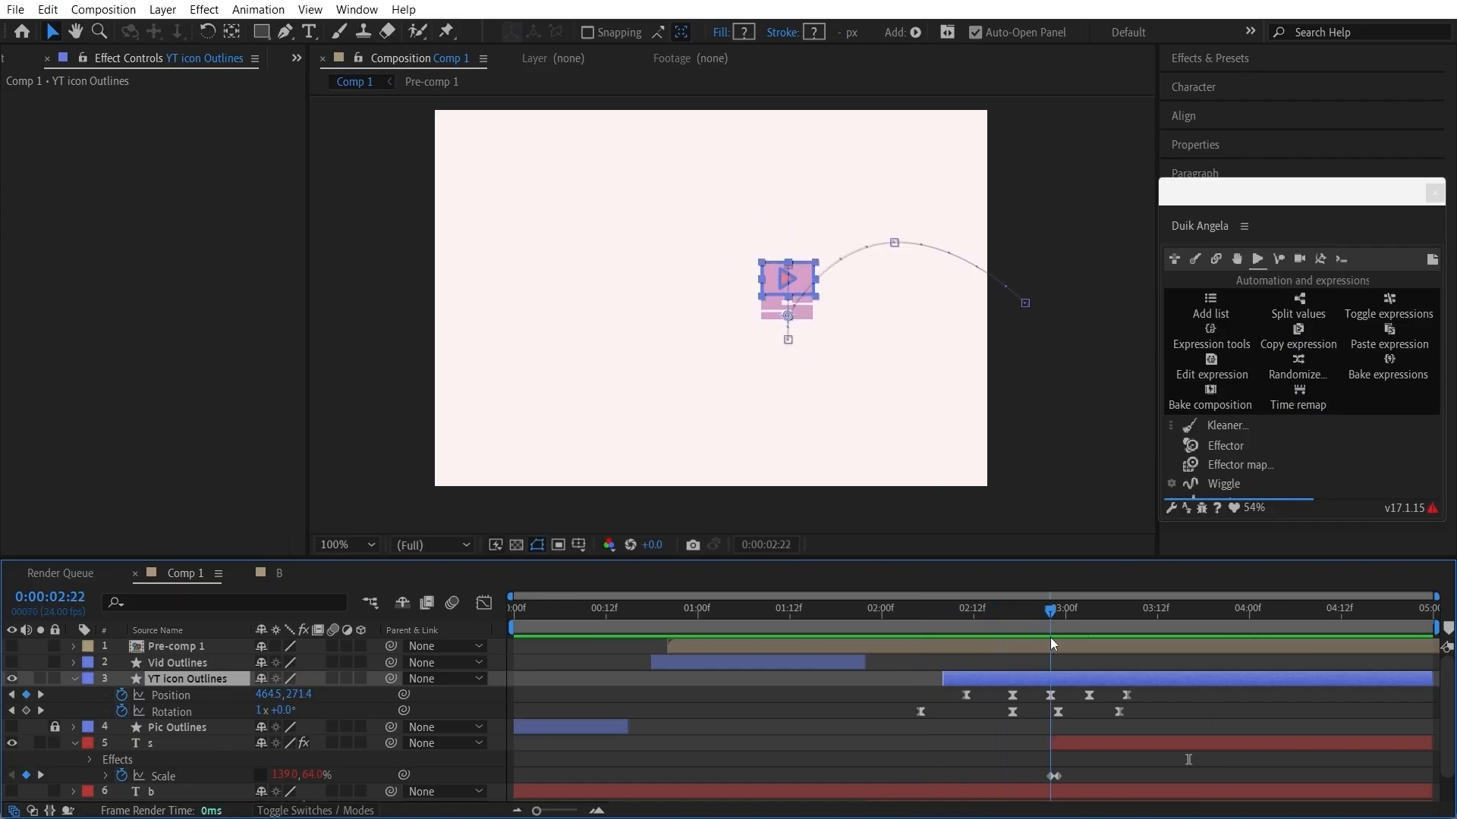
Step: Set the S layer's Kleaner Follow through Amplification to 149% and preview the animation from 0:00:01:21
click(1086, 743)
drag(1085, 768, 1037, 777)
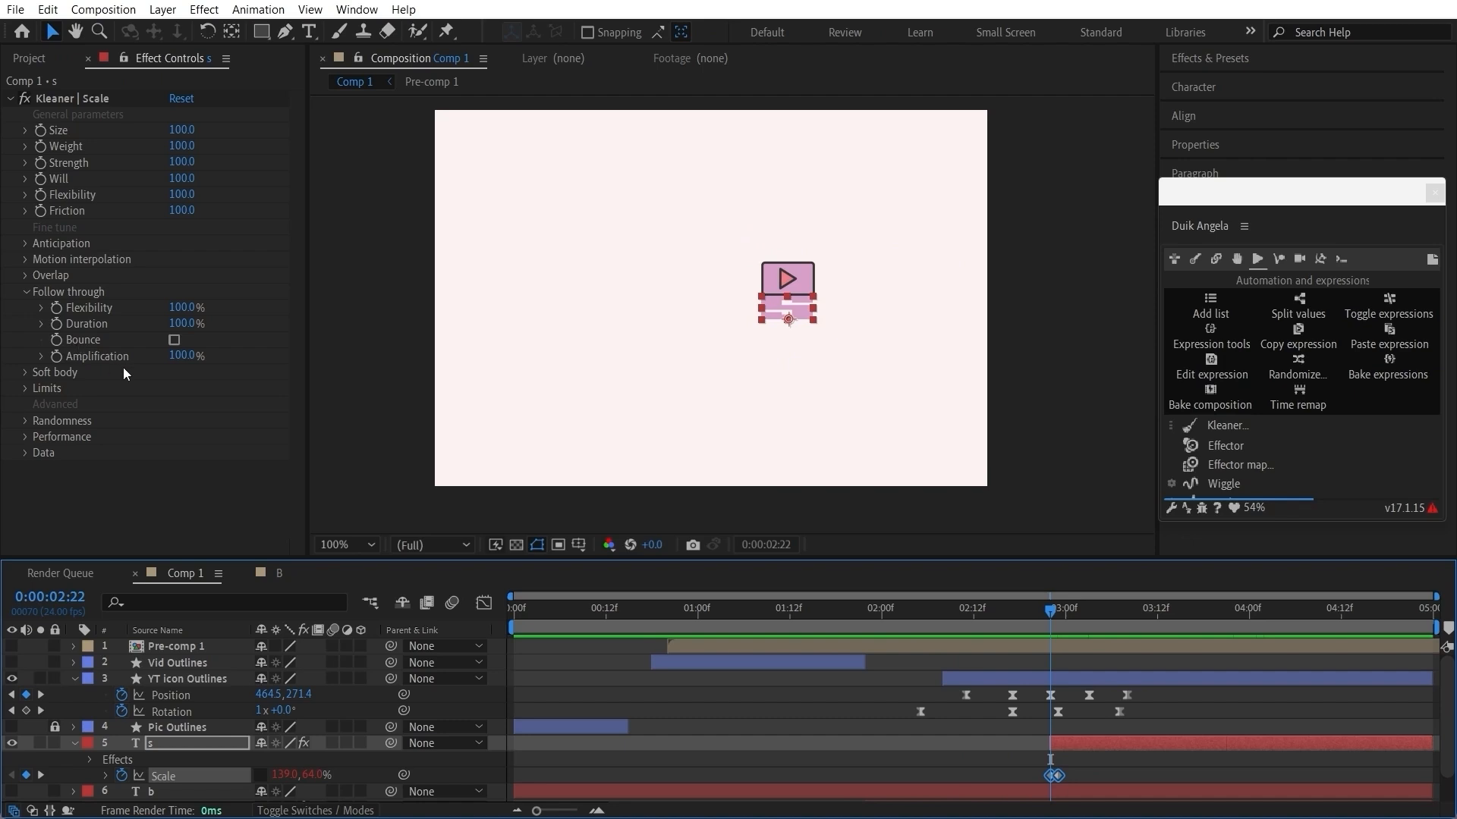
drag(185, 364, 235, 357)
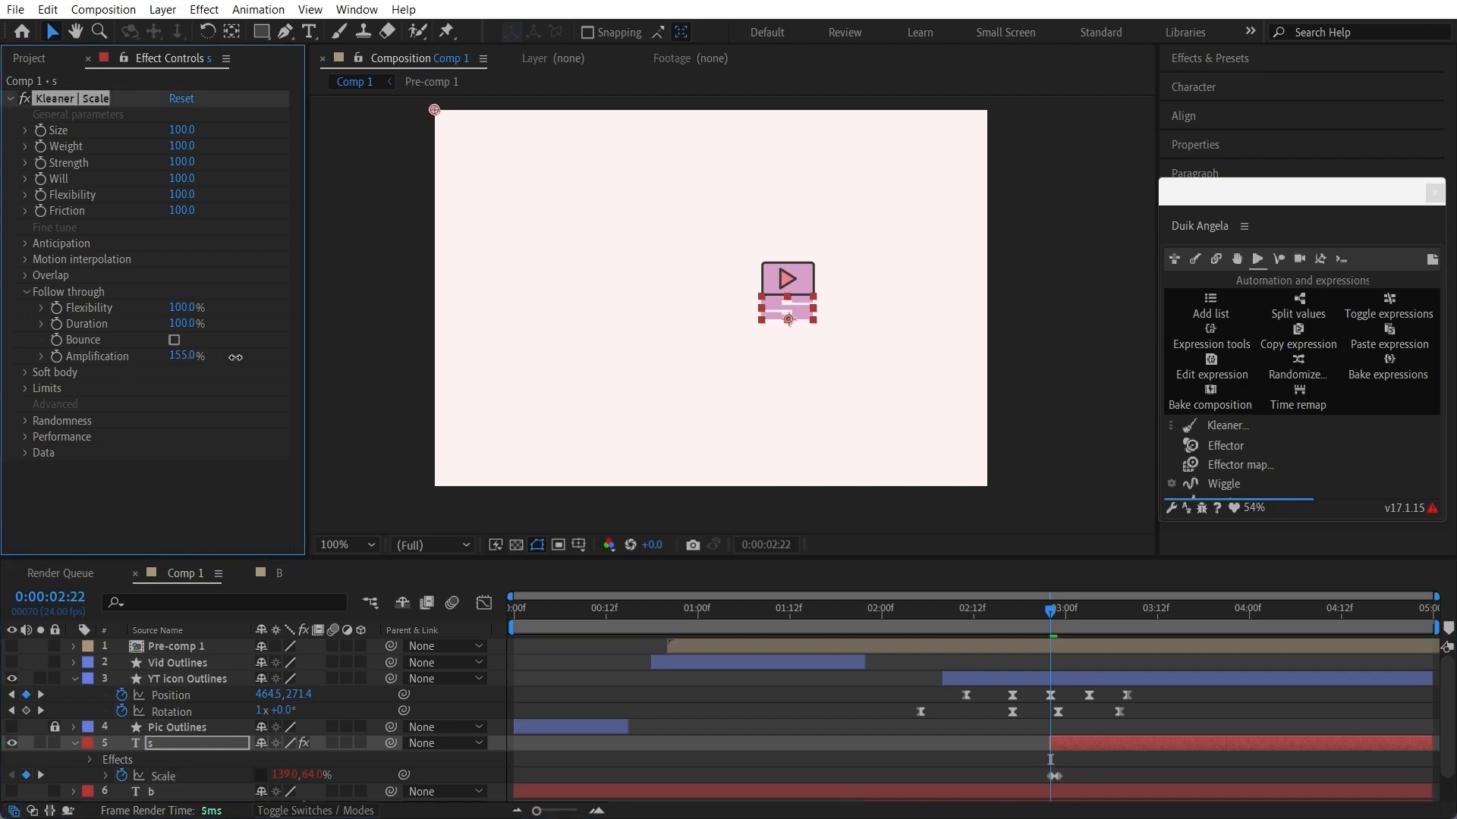
click(976, 758)
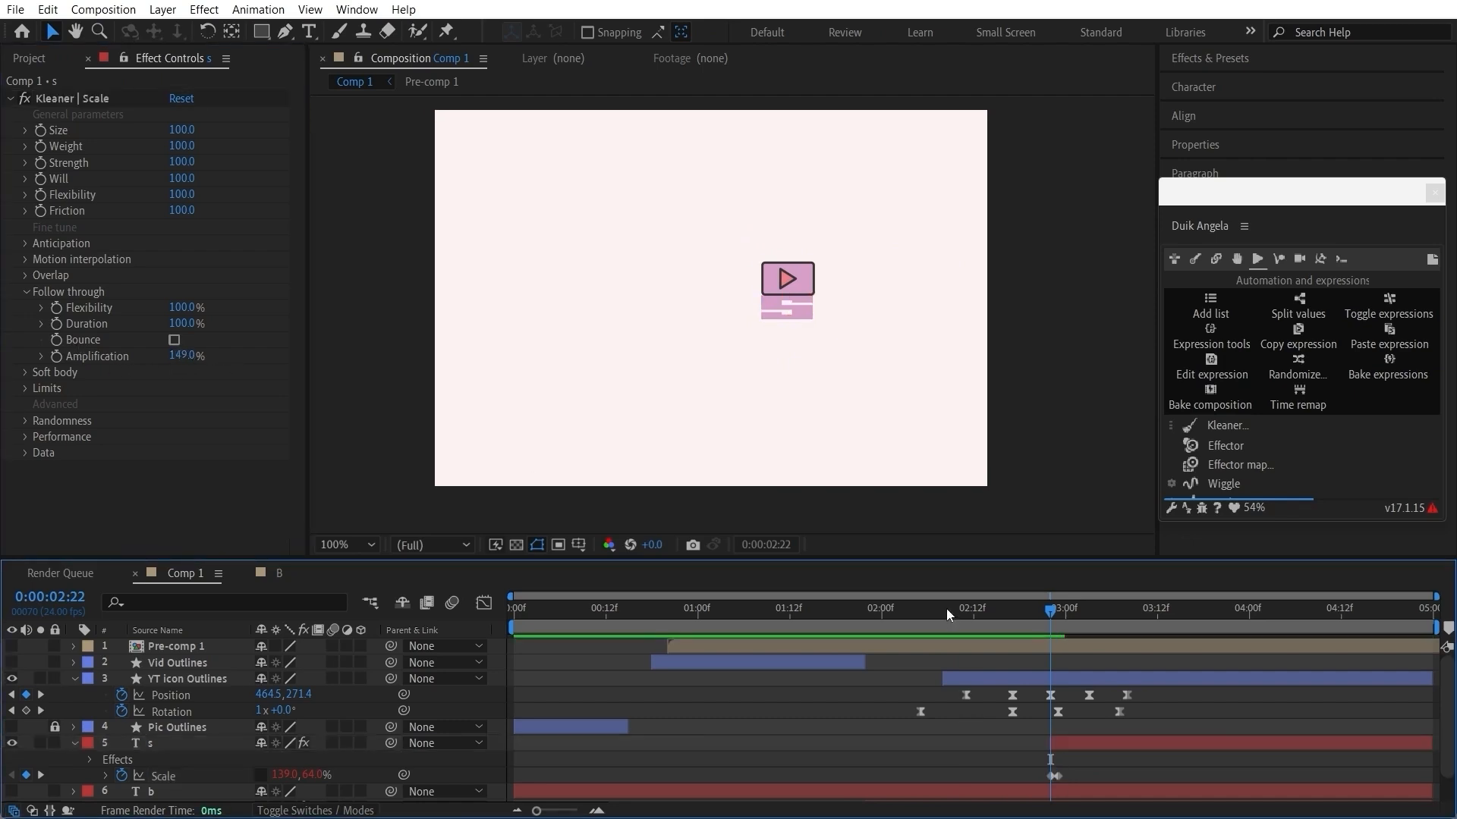
drag(945, 608, 857, 686)
key(space)
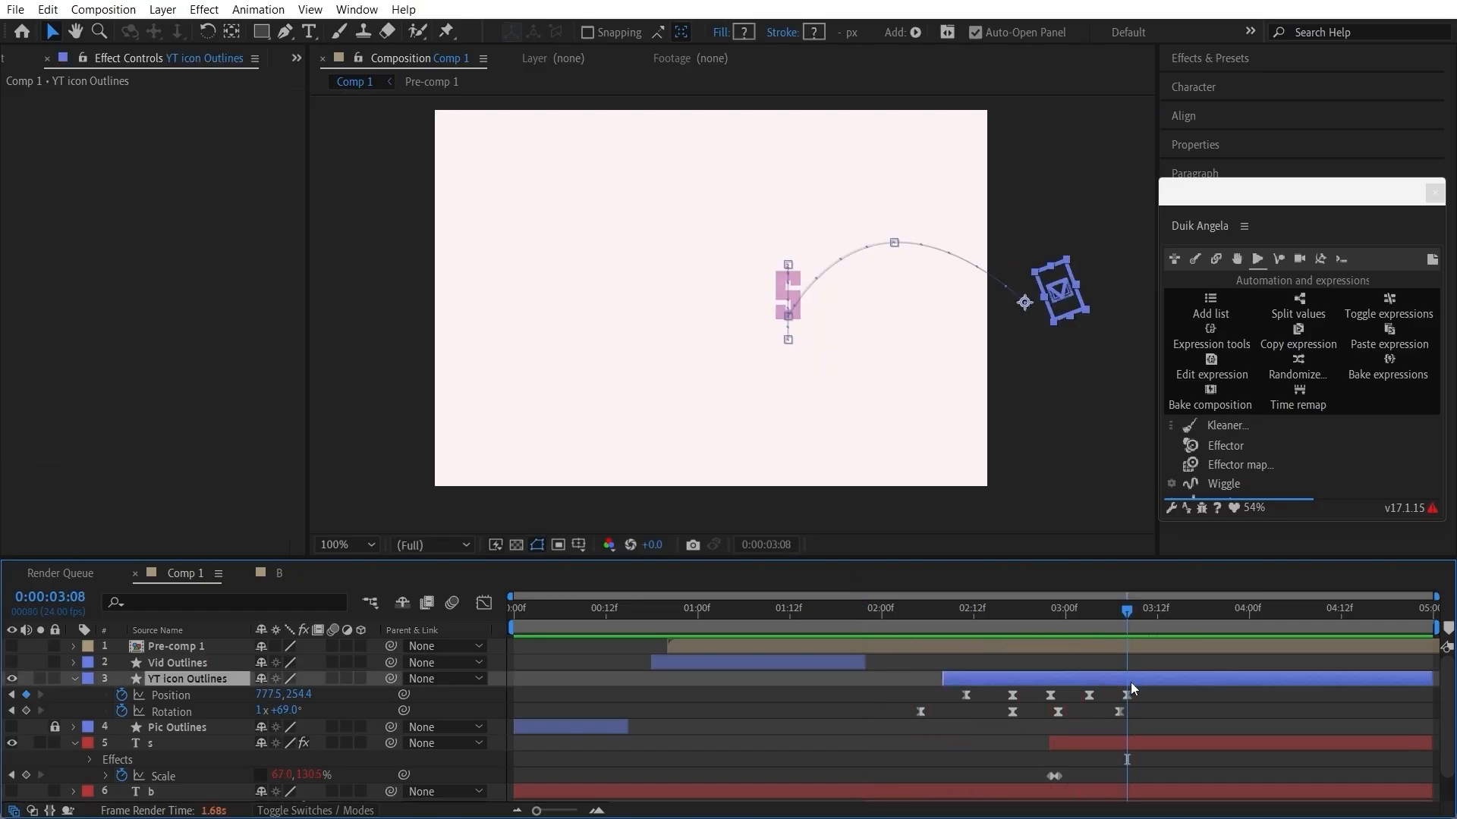
Step: Move the YT icon's last Position keyframe at 0:00:03:08 to 757.5, 290.4 and preview the exit from 0:00:02:04
click(1129, 694)
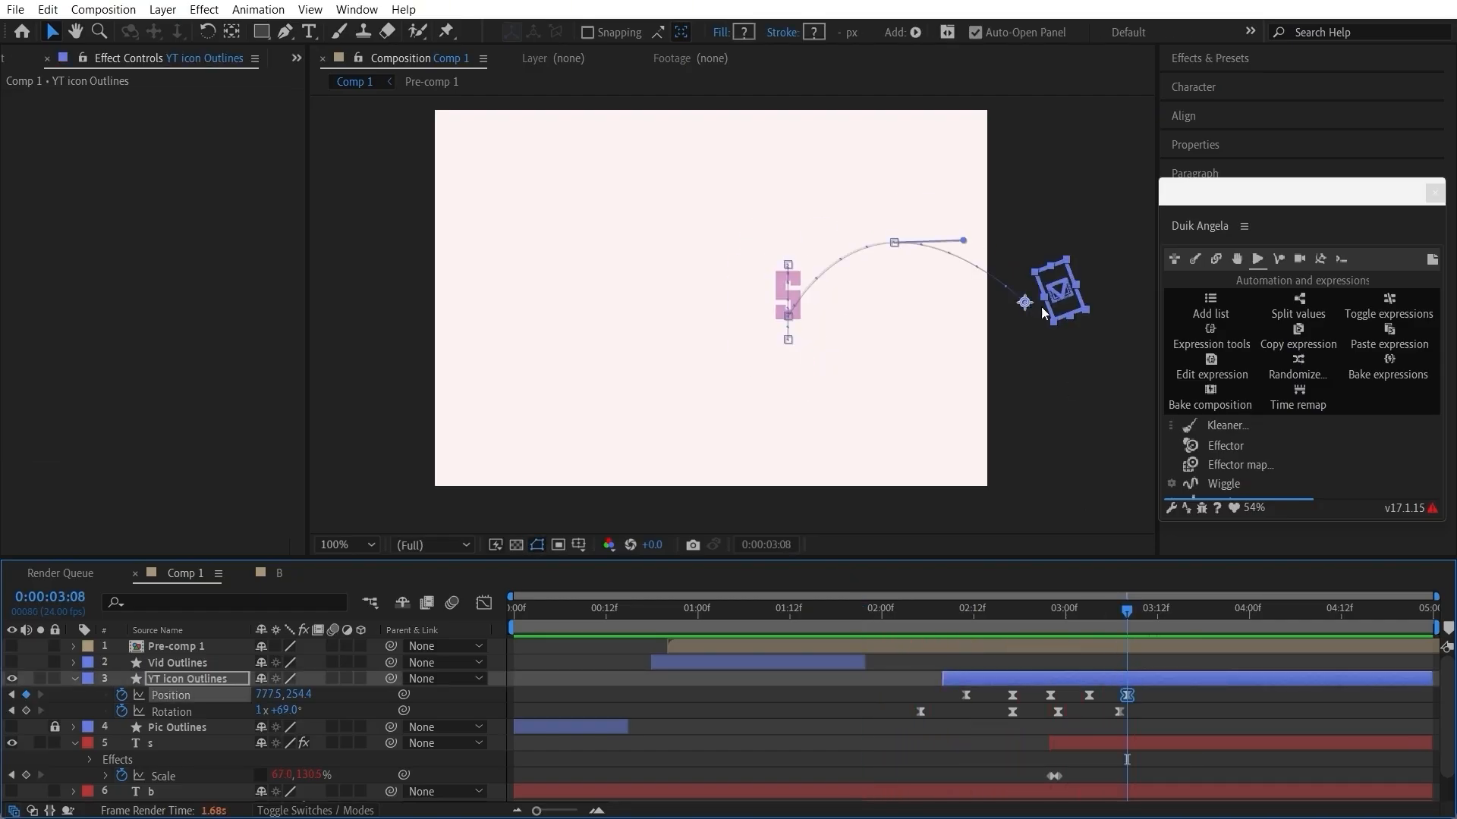
drag(1028, 304, 1010, 330)
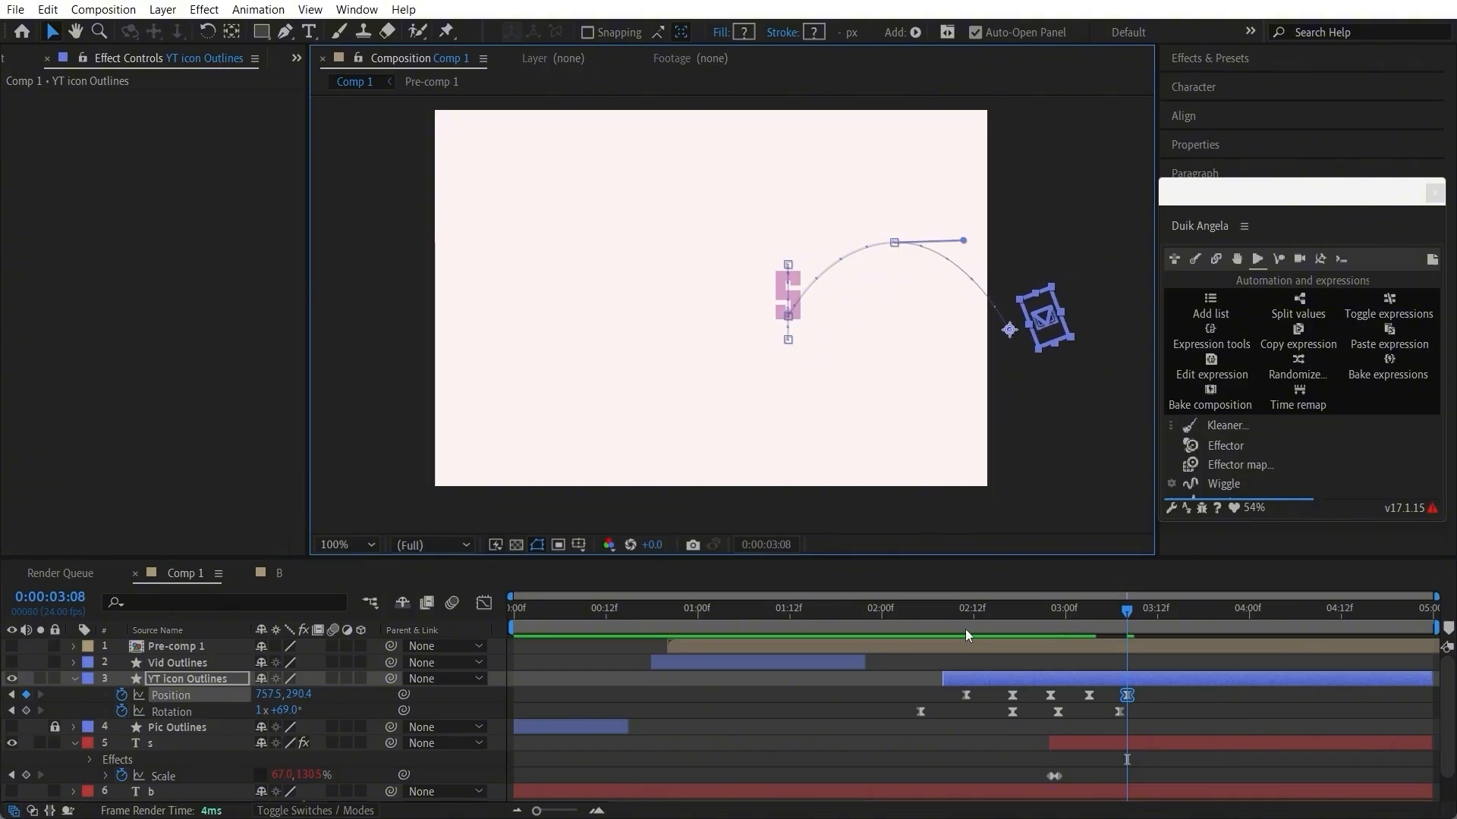
drag(937, 631, 911, 636)
key(space)
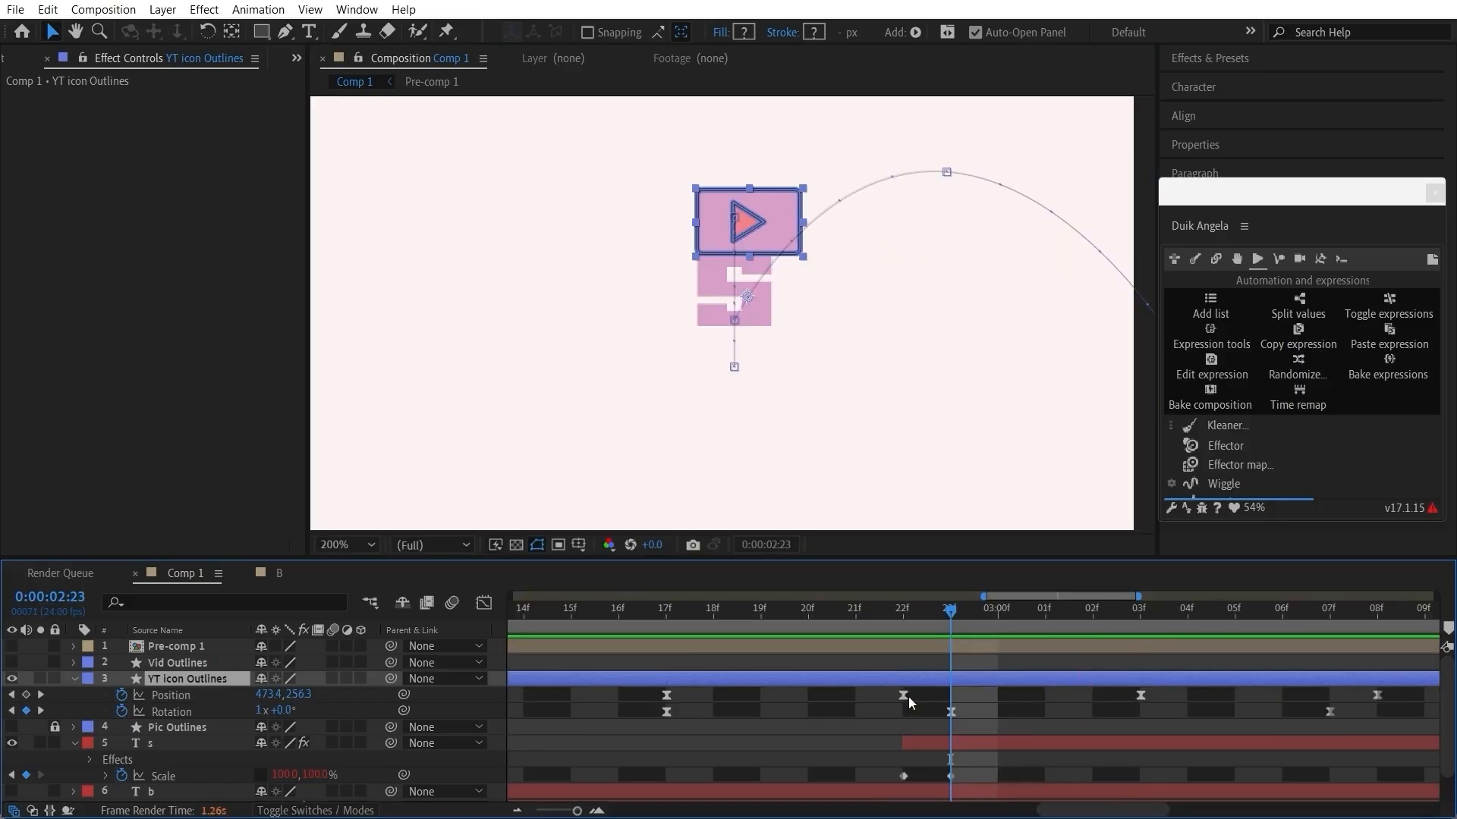
Step: Steepen the YT icon's exit arc by raising the incoming motion path handle of its Position keyframe at 0:00:03:03
click(908, 696)
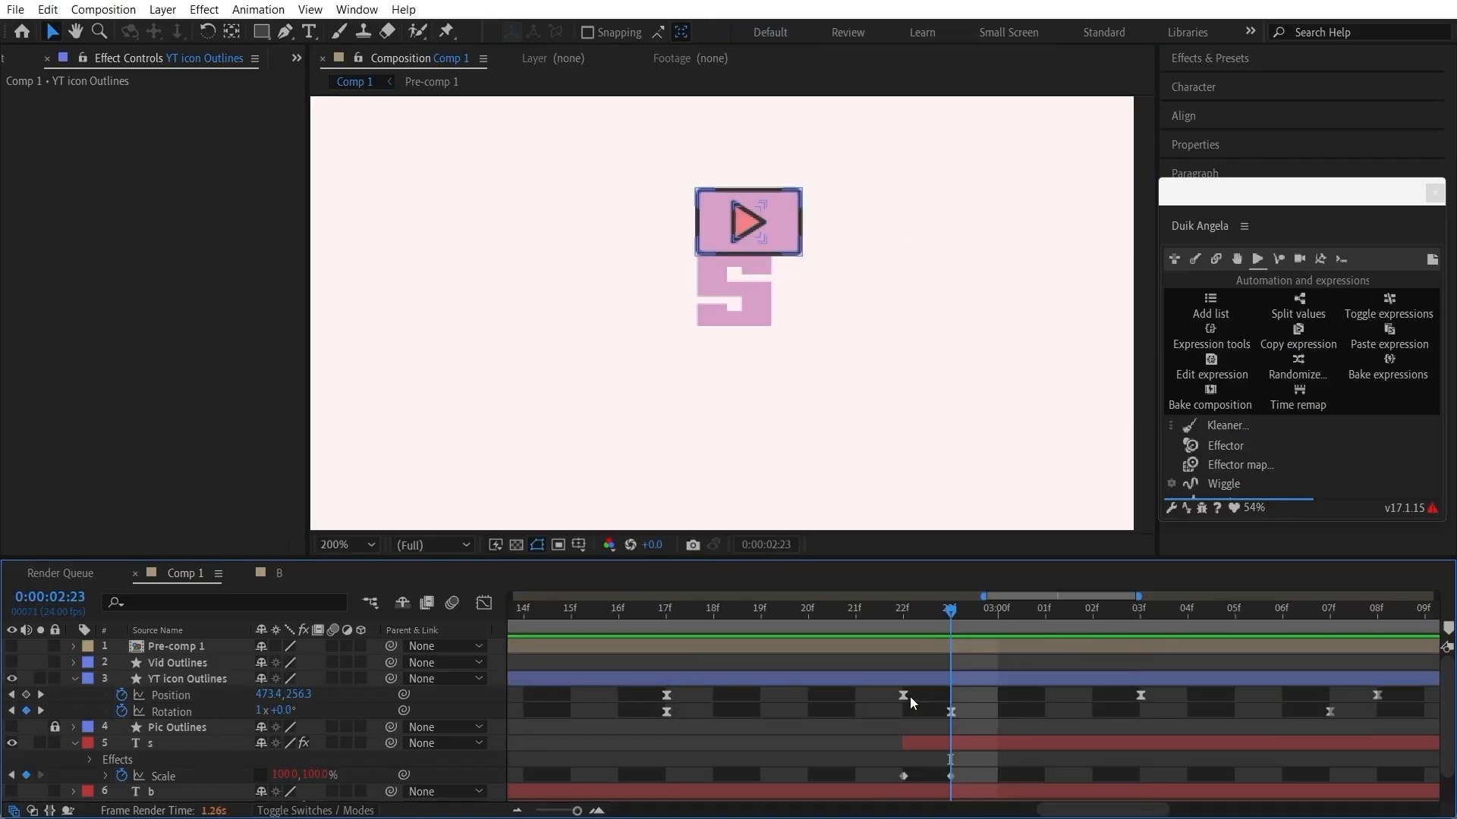
click(904, 696)
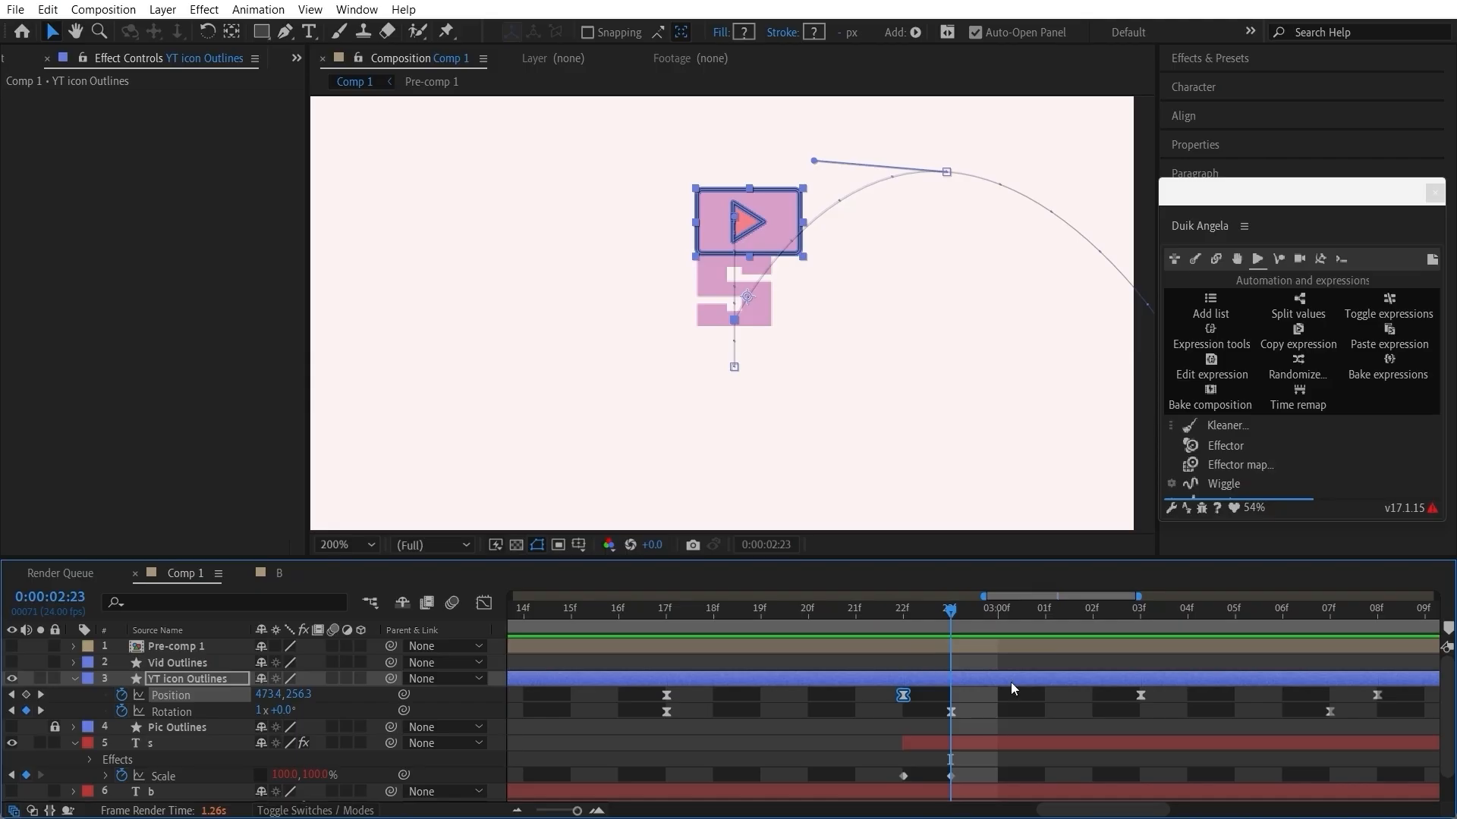
click(1141, 695)
drag(904, 628, 959, 636)
drag(814, 160, 816, 129)
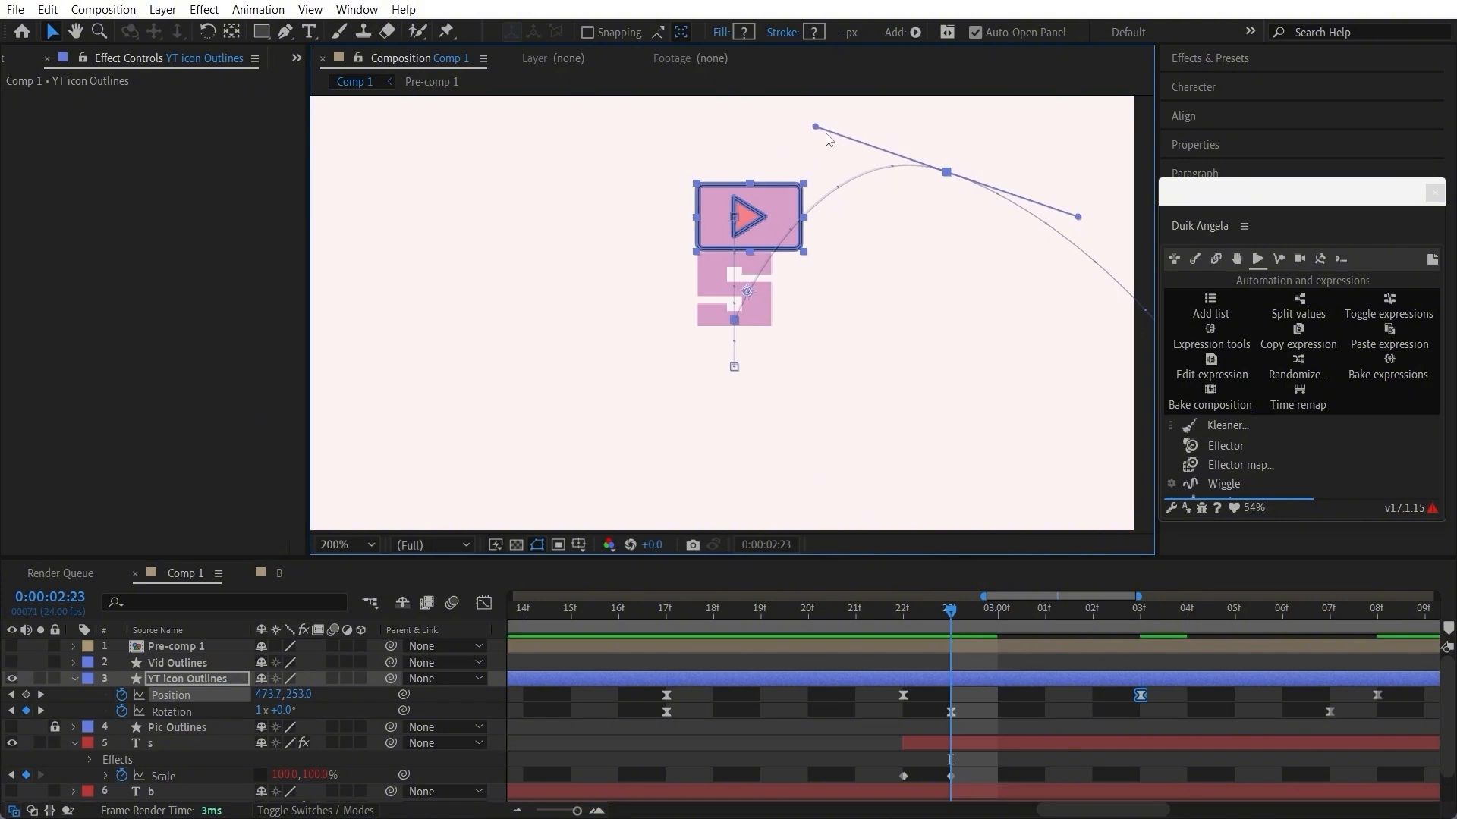
Step: Flatten the YT icon's exit arc by adjusting both motion path handles of its Position keyframe at 0:00:03:03
drag(812, 125, 811, 132)
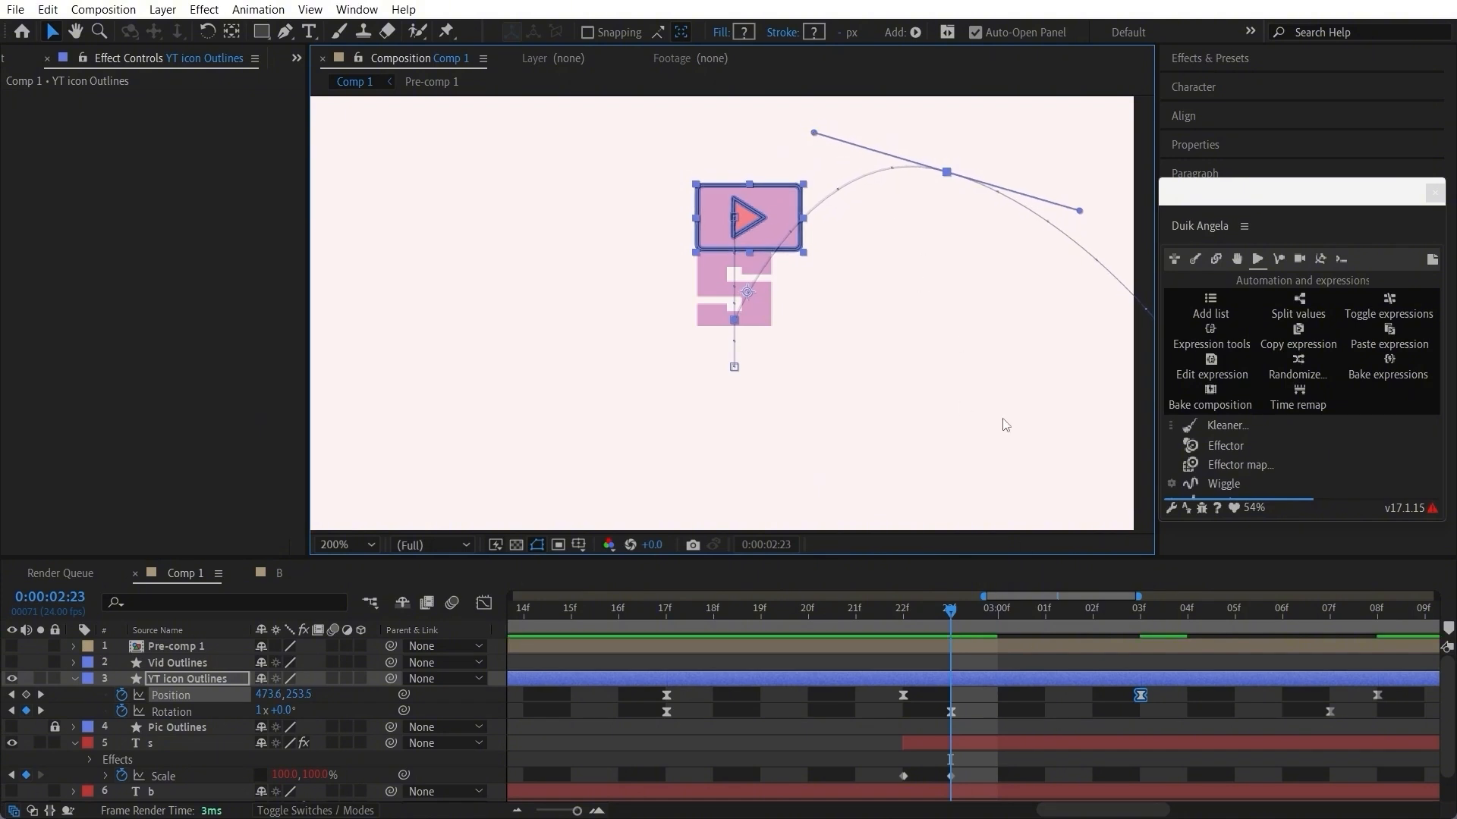
drag(932, 626, 952, 649)
drag(1080, 210, 1097, 203)
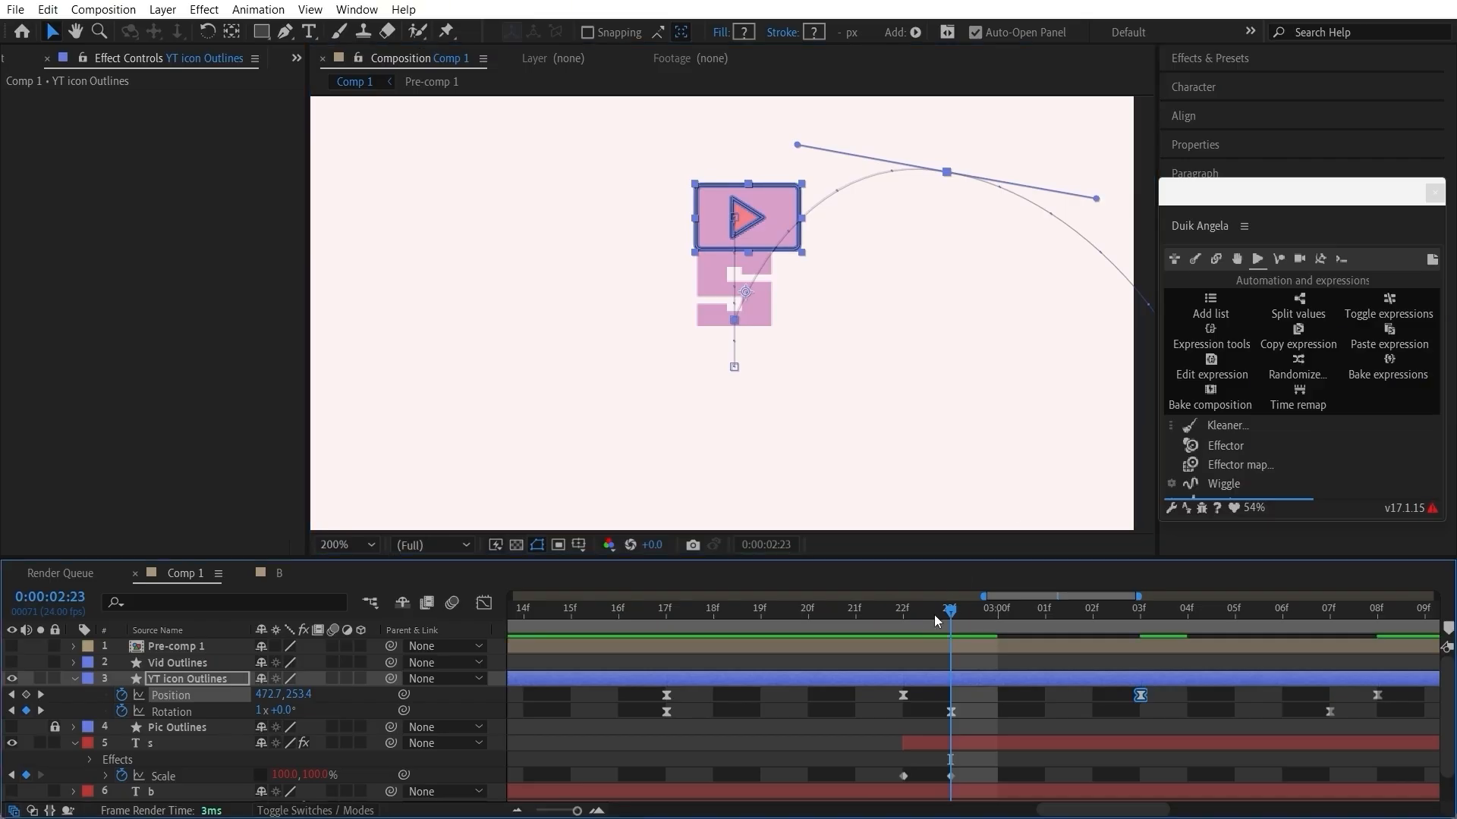
drag(935, 615, 905, 617)
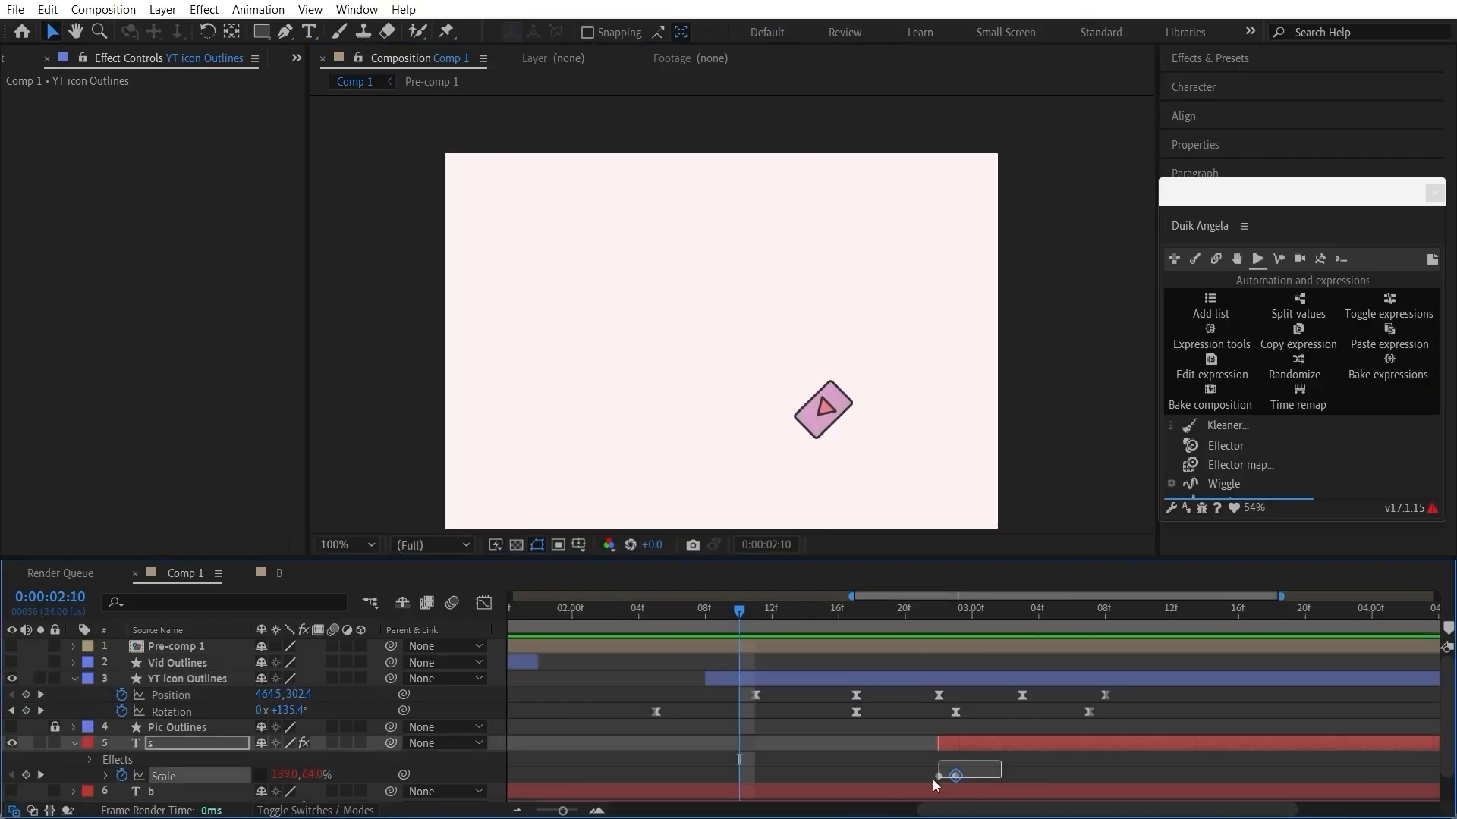
Step: Set the S layer's Kleaner Follow through Amplification to 100% and play the animation from 0:00:02:05
click(939, 776)
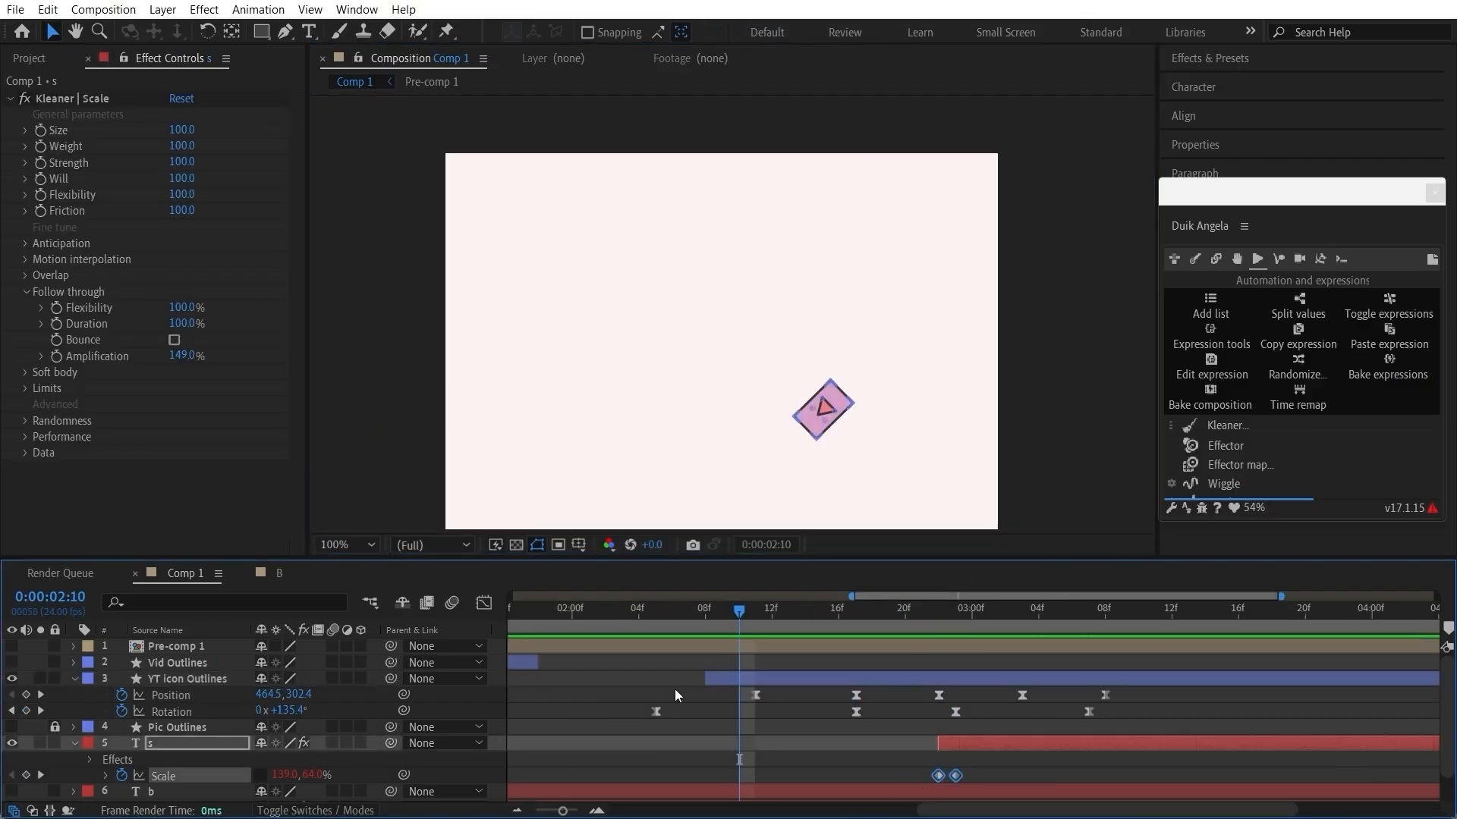
click(184, 356)
text(100)
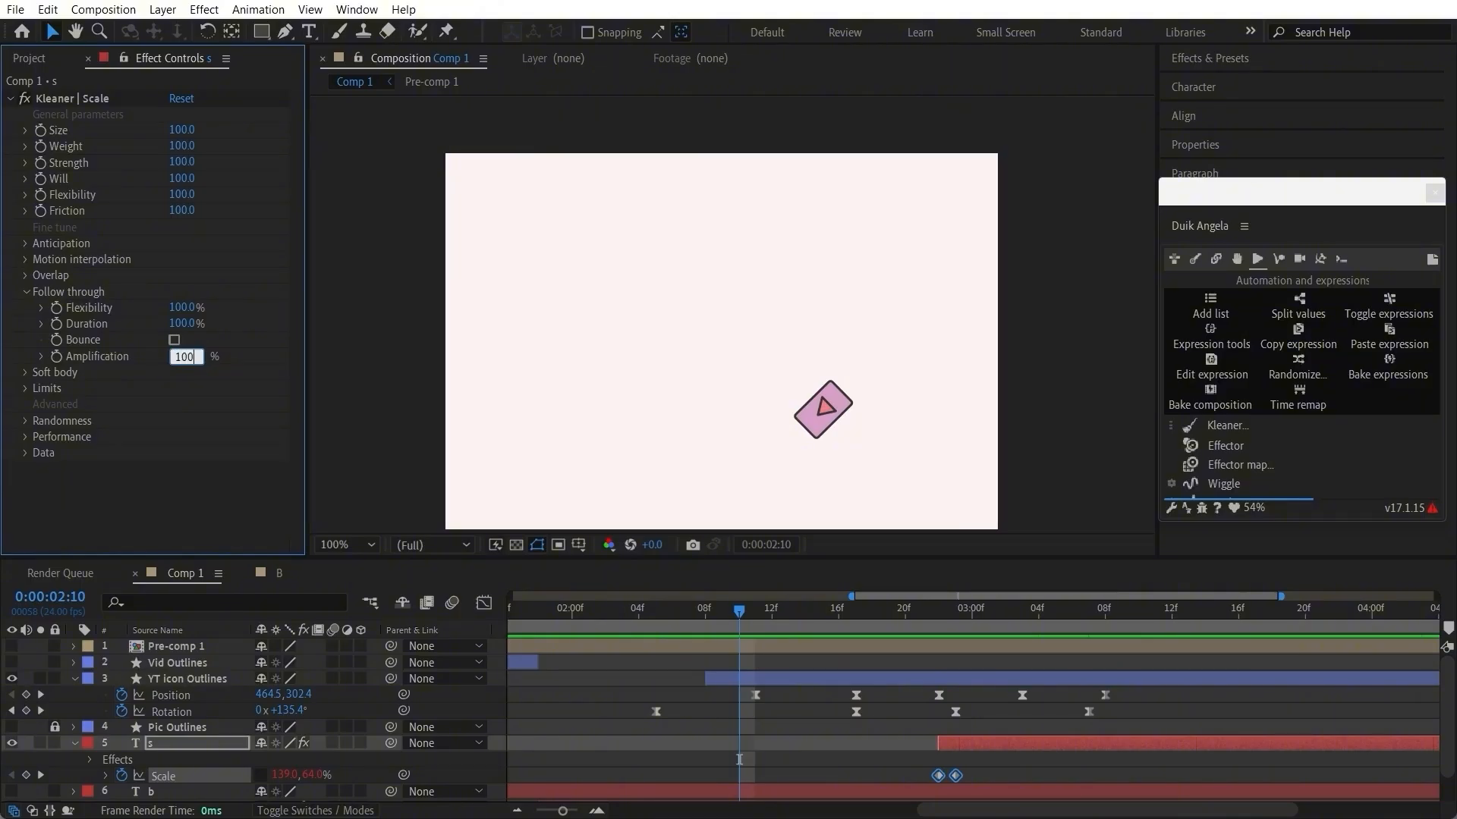
key(Return)
click(671, 664)
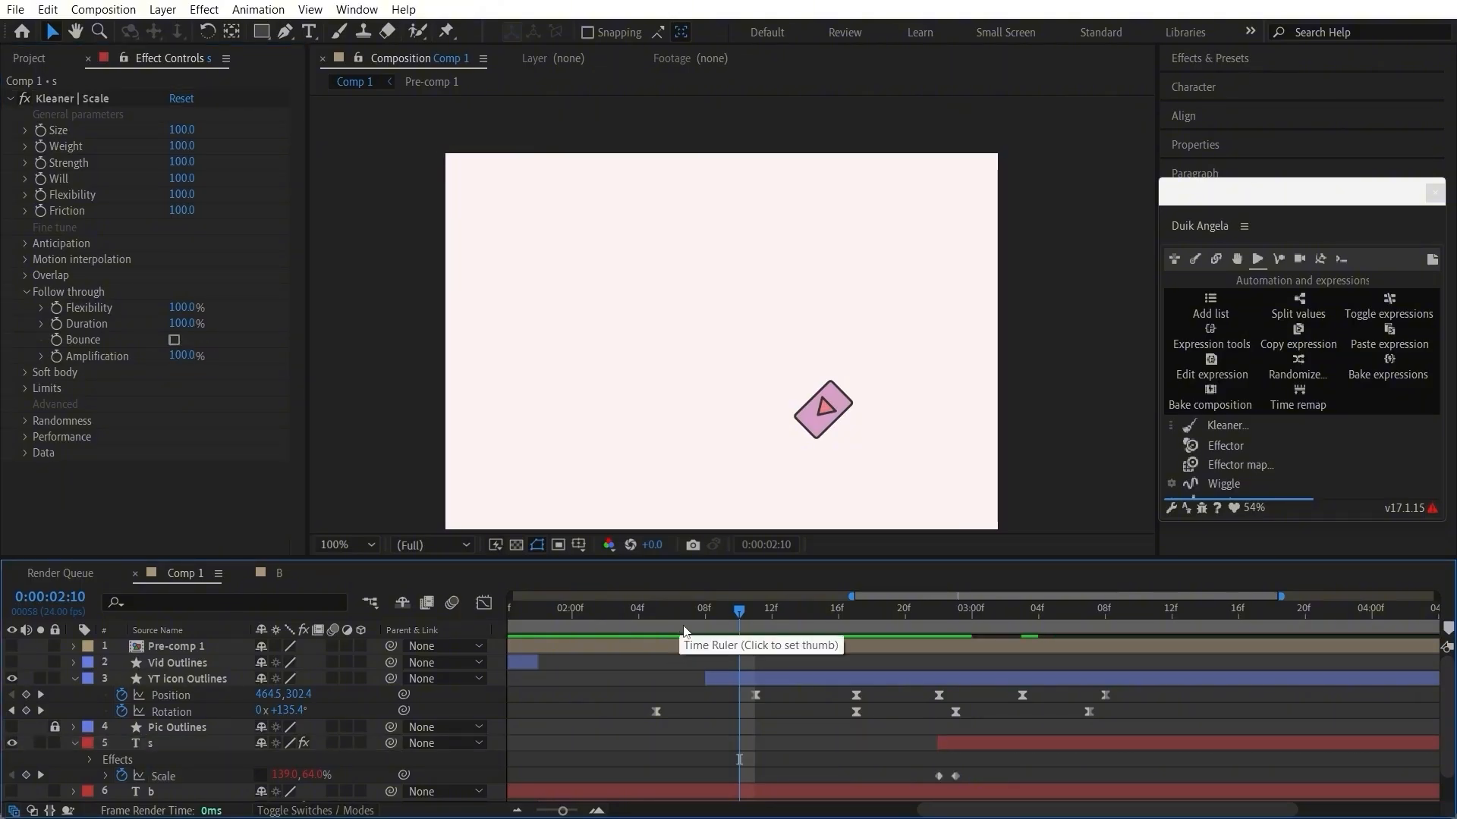
click(655, 634)
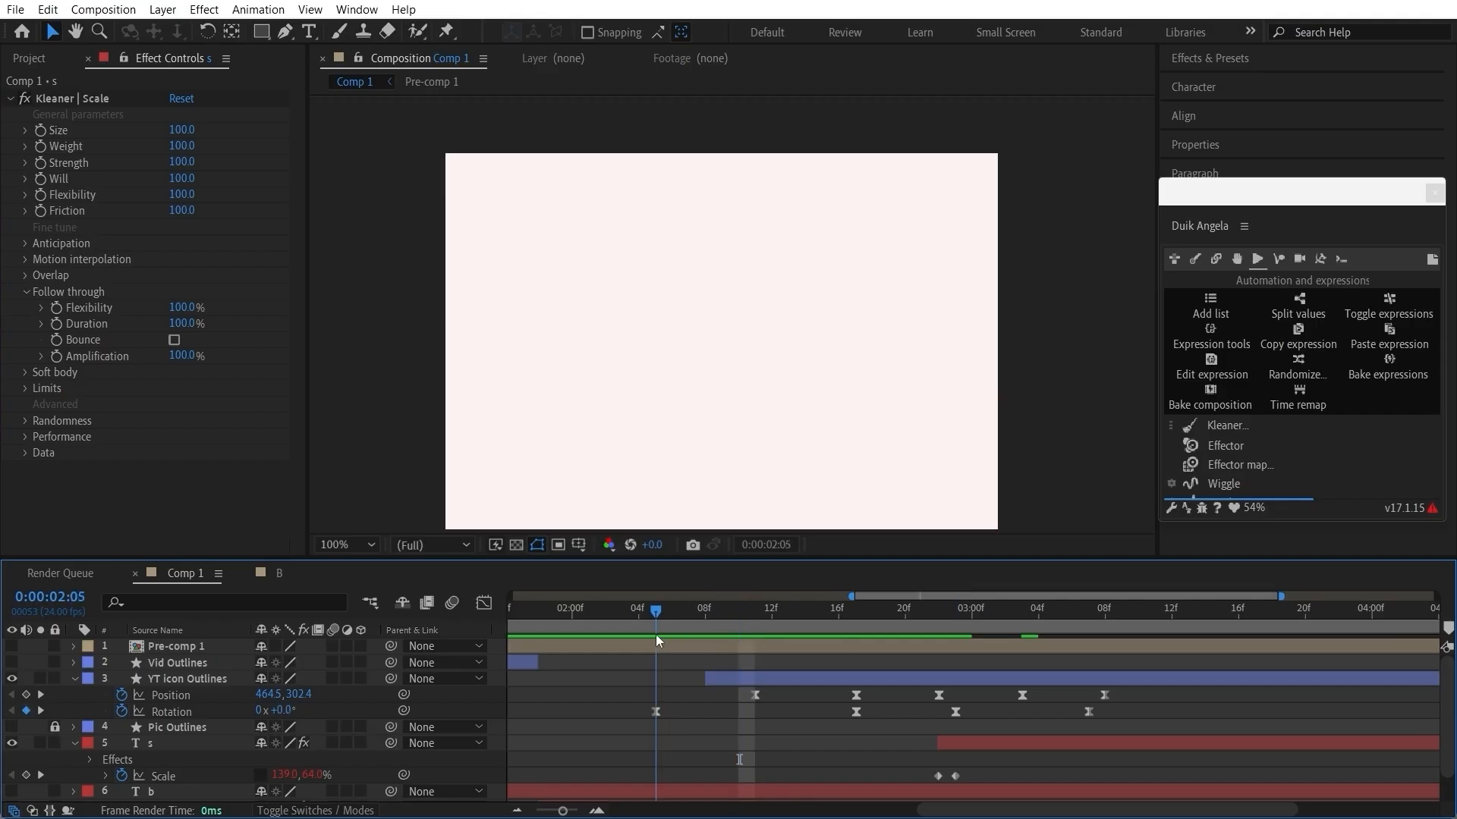
key(space)
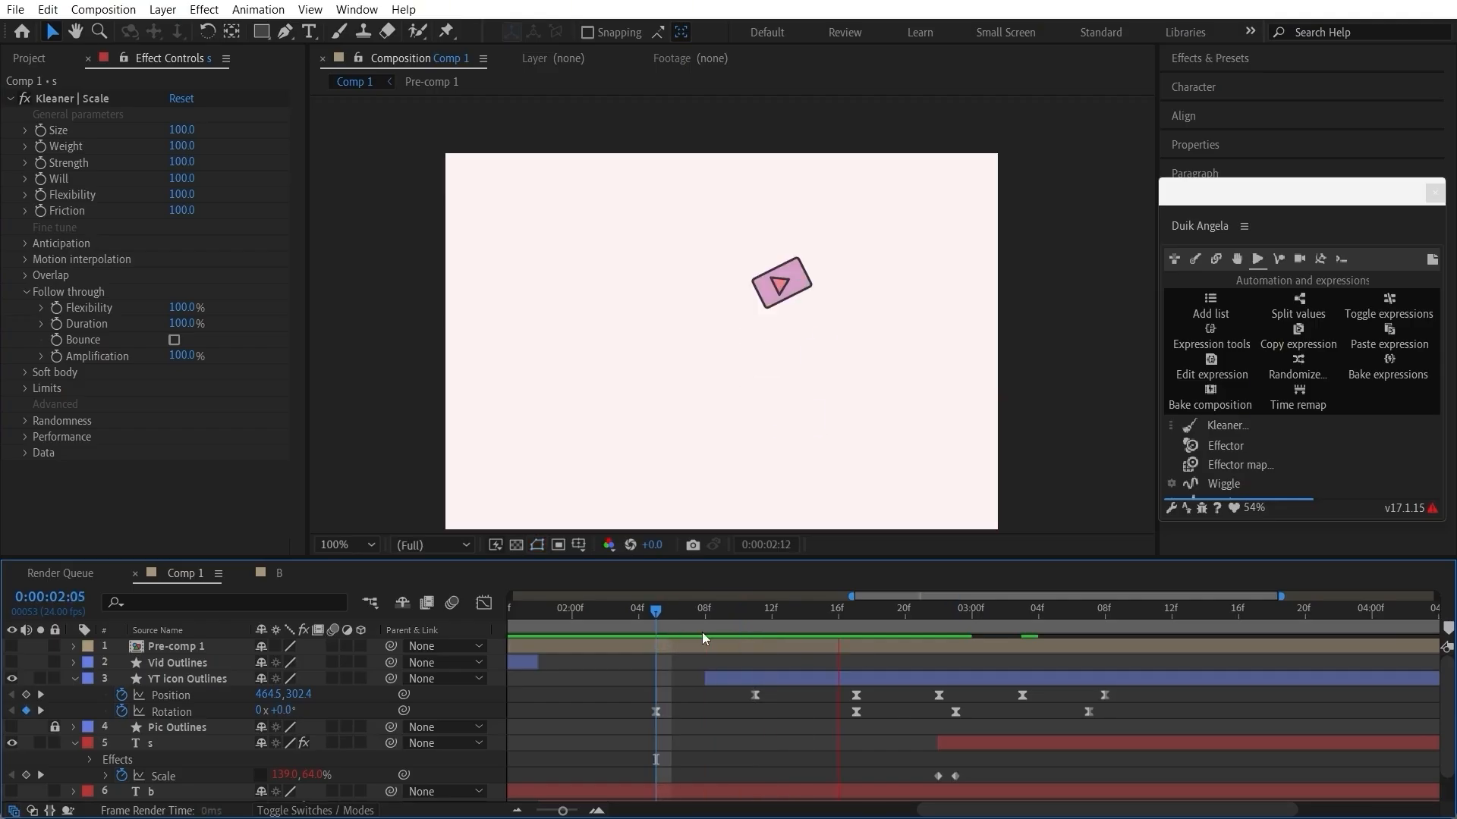
Step: Examine the YT icon's bounce and the S's springy landing up close between 0:00:02:12 and 0:00:03:10
click(773, 625)
scroll(910, 446, up, 1)
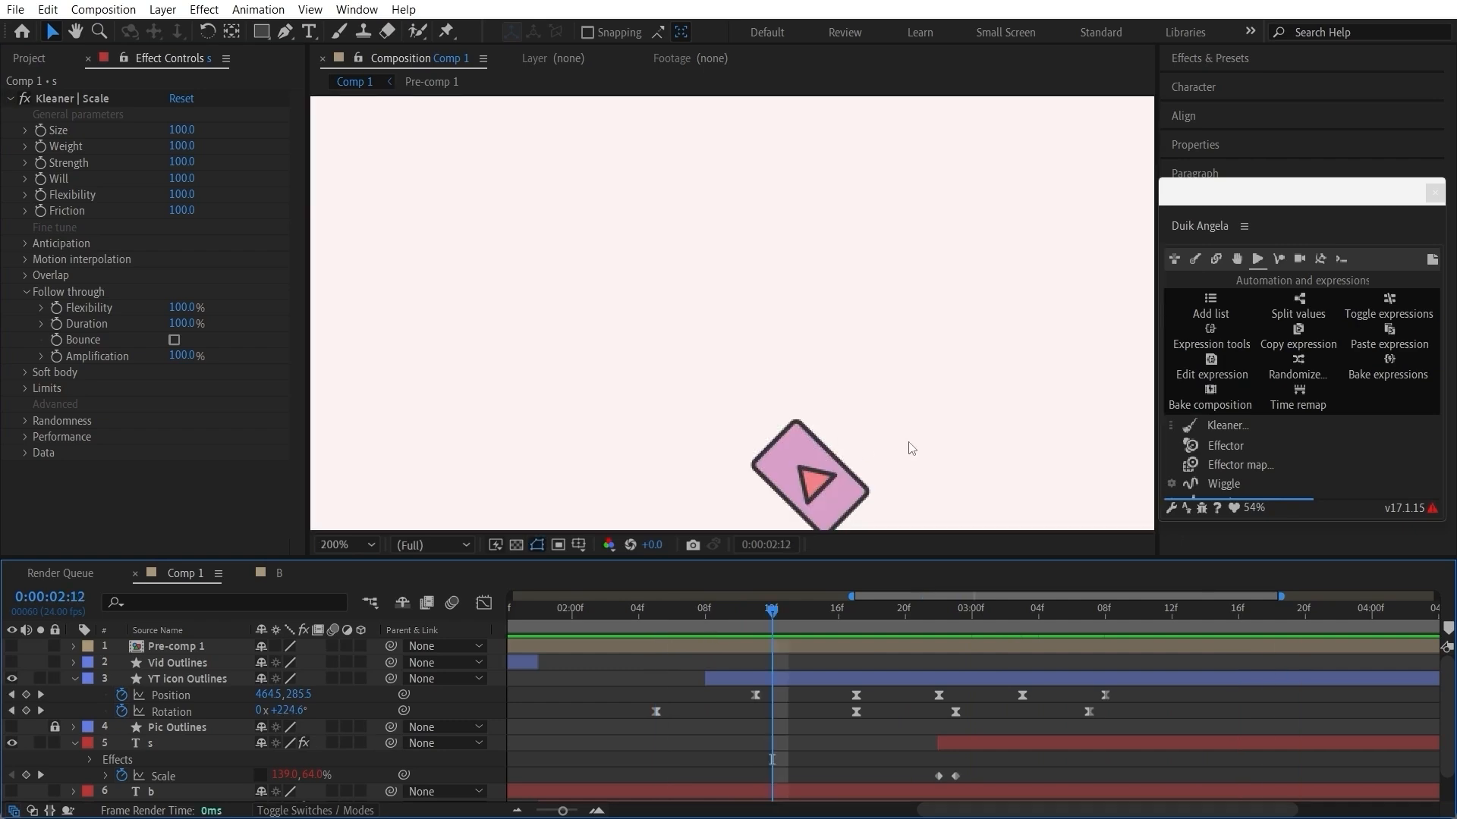
key(space)
drag(921, 447, 917, 319)
drag(772, 610, 1157, 603)
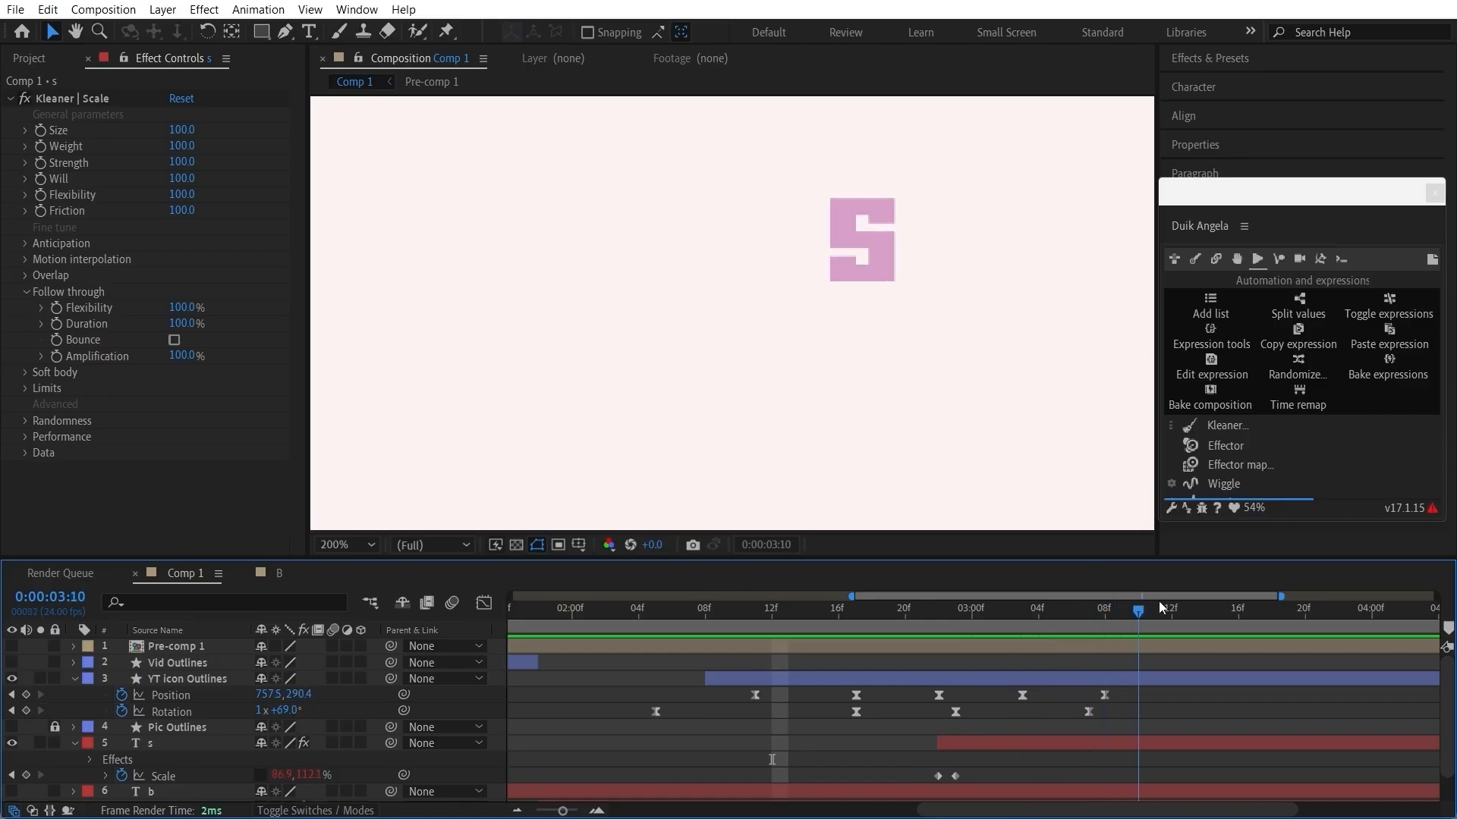
scroll(976, 413, down, 4)
scroll(977, 414, up, 2)
drag(832, 602, 713, 584)
key(space)
scroll(762, 732, down, 1)
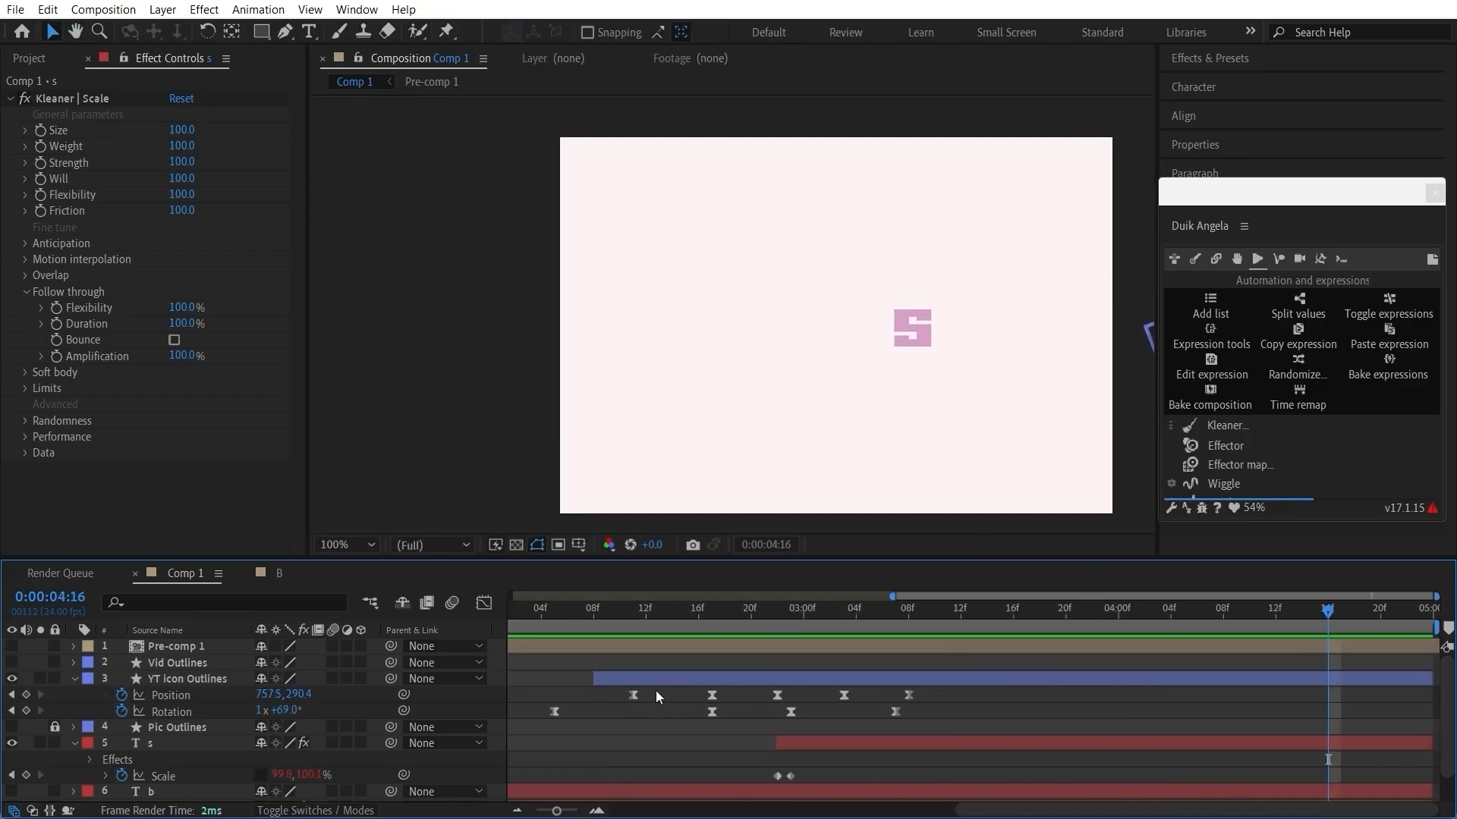
Step: Return to the start of the composition and make the hidden icon and letter layers visible again
click(680, 622)
key(Home)
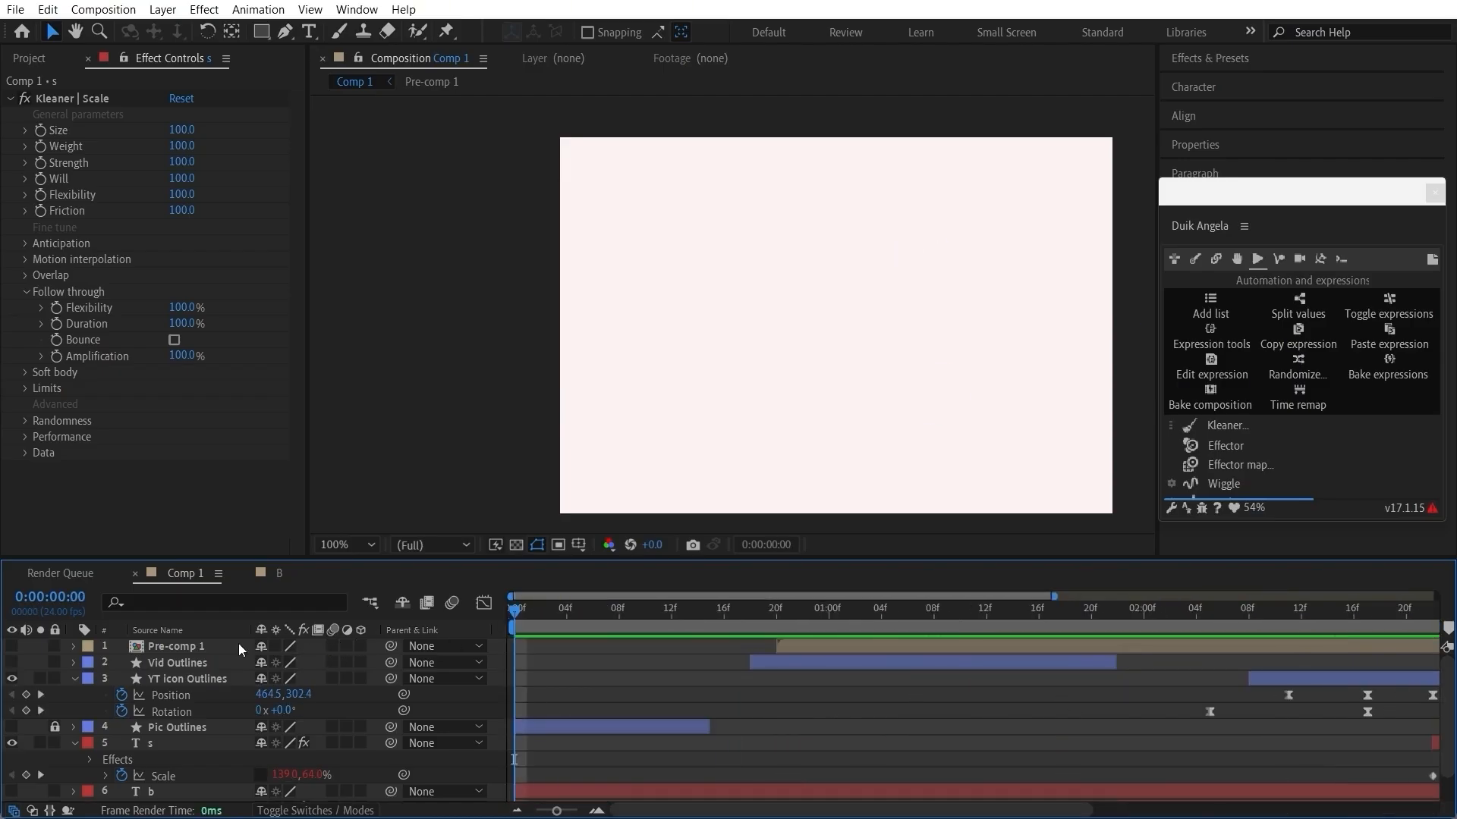
scroll(9, 653, down, 1)
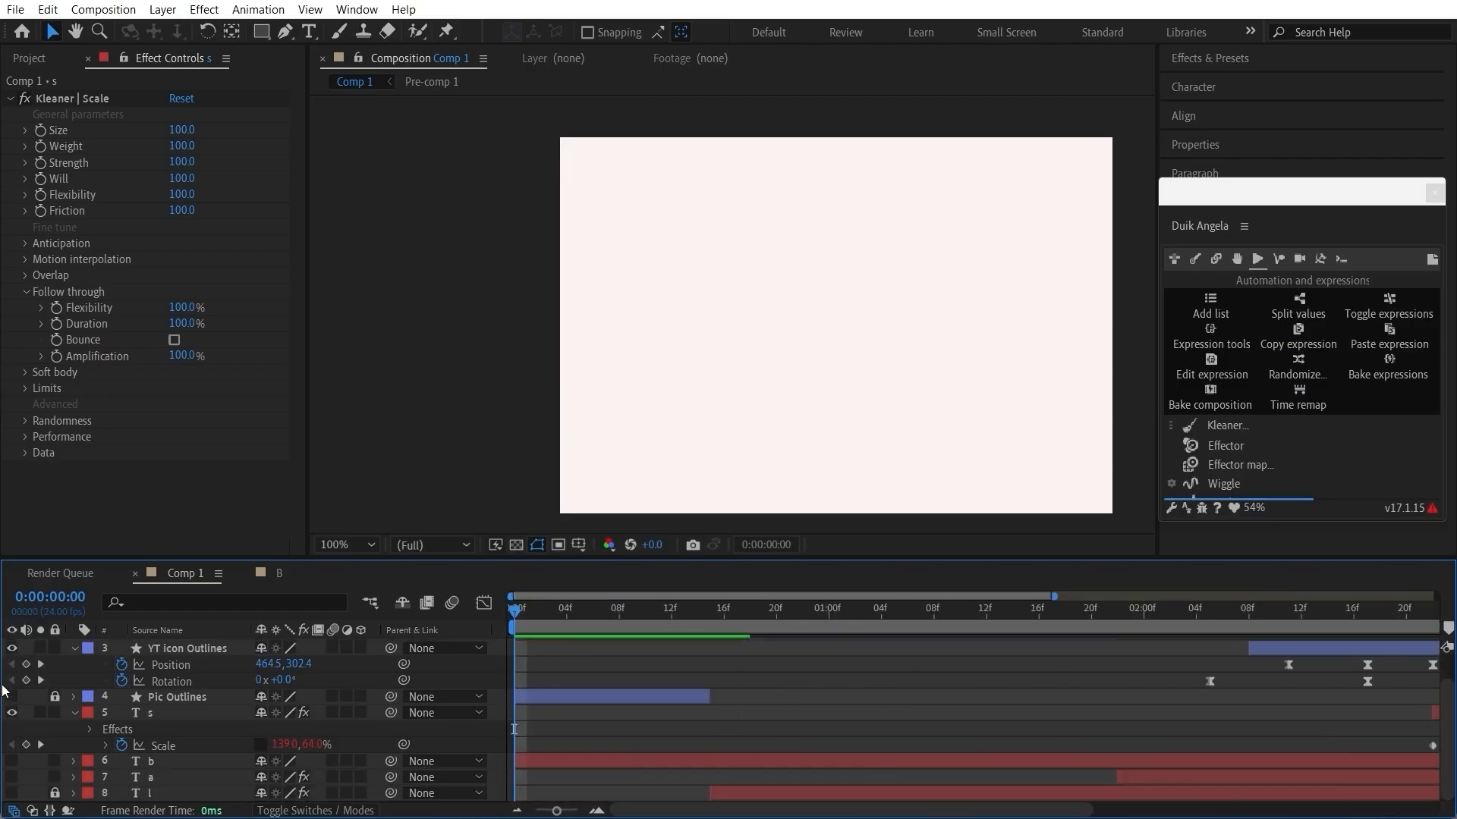
click(13, 698)
click(13, 778)
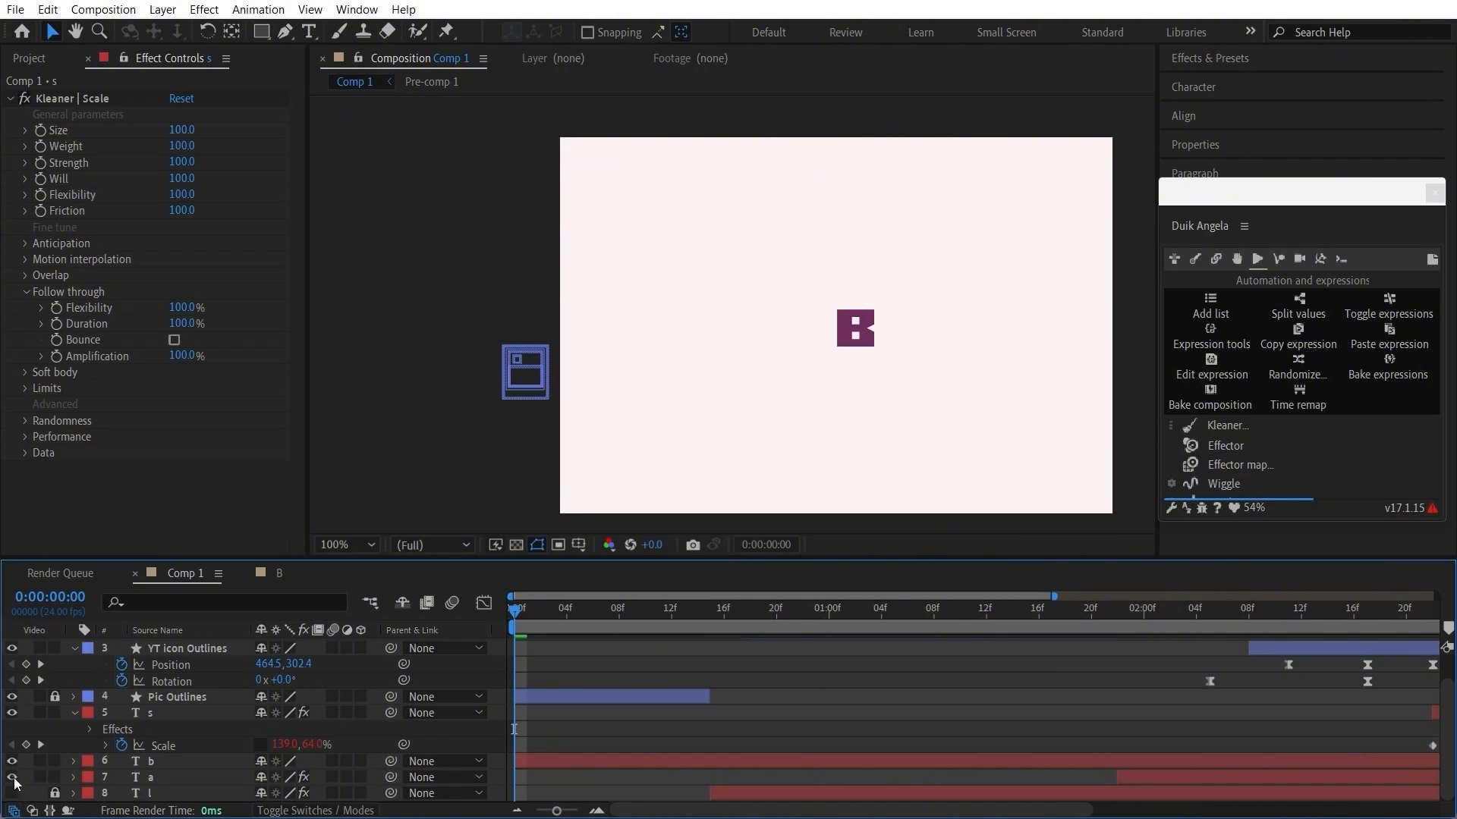
scroll(535, 761, down, 3)
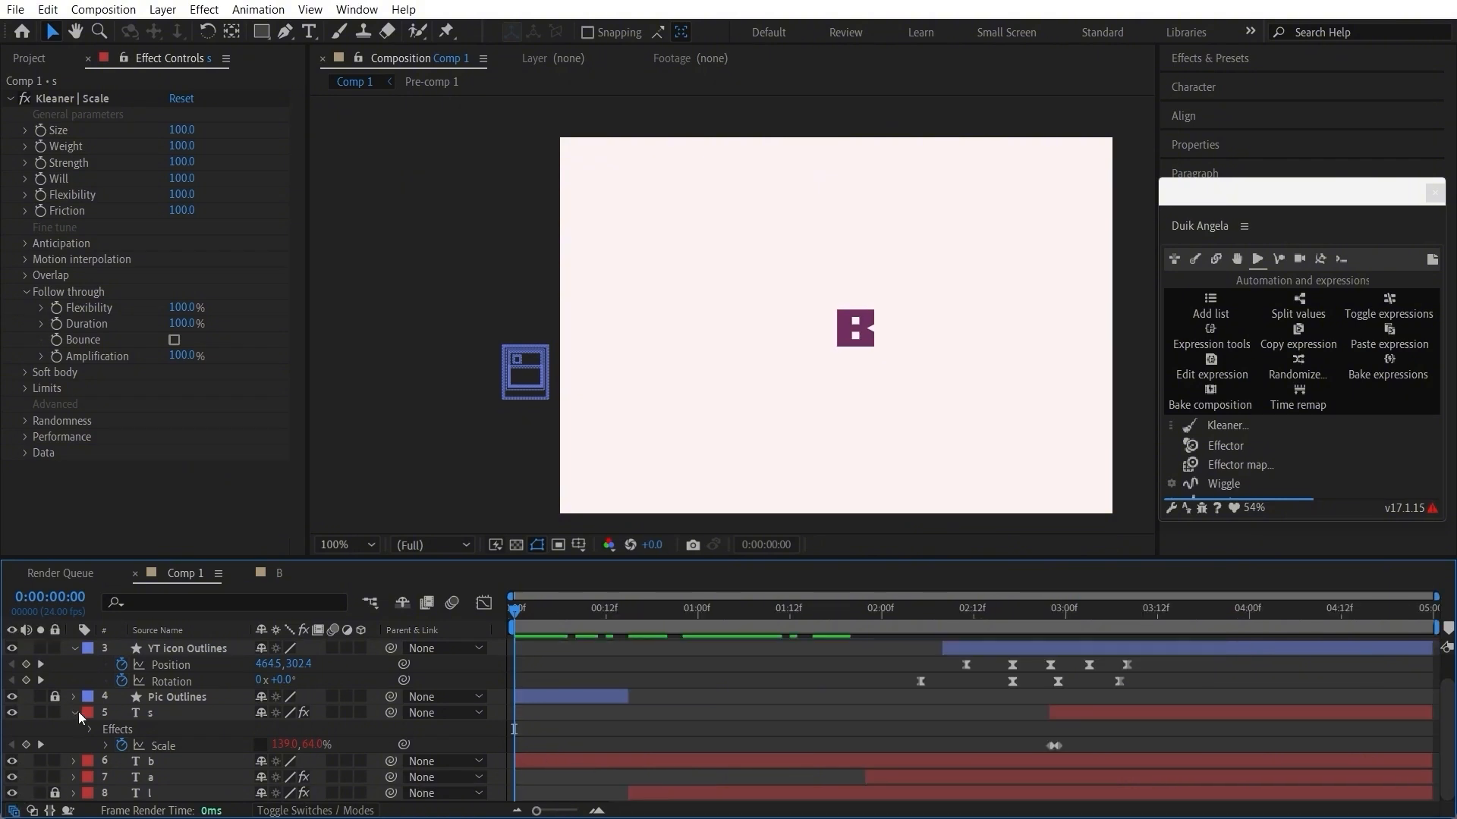
Step: Hide the leftover b text layer in Comp 1 and delete it
click(15, 763)
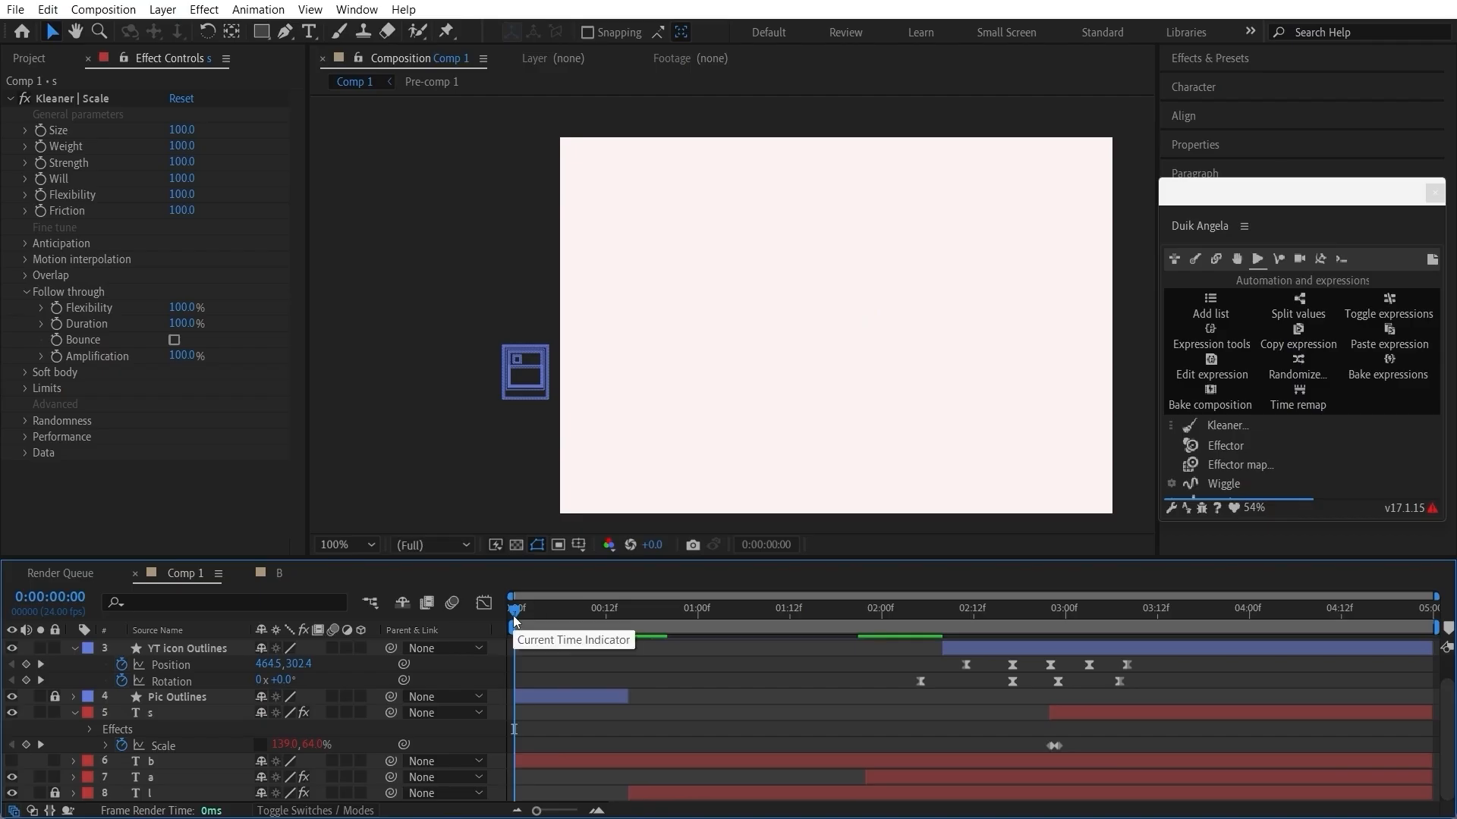
click(152, 763)
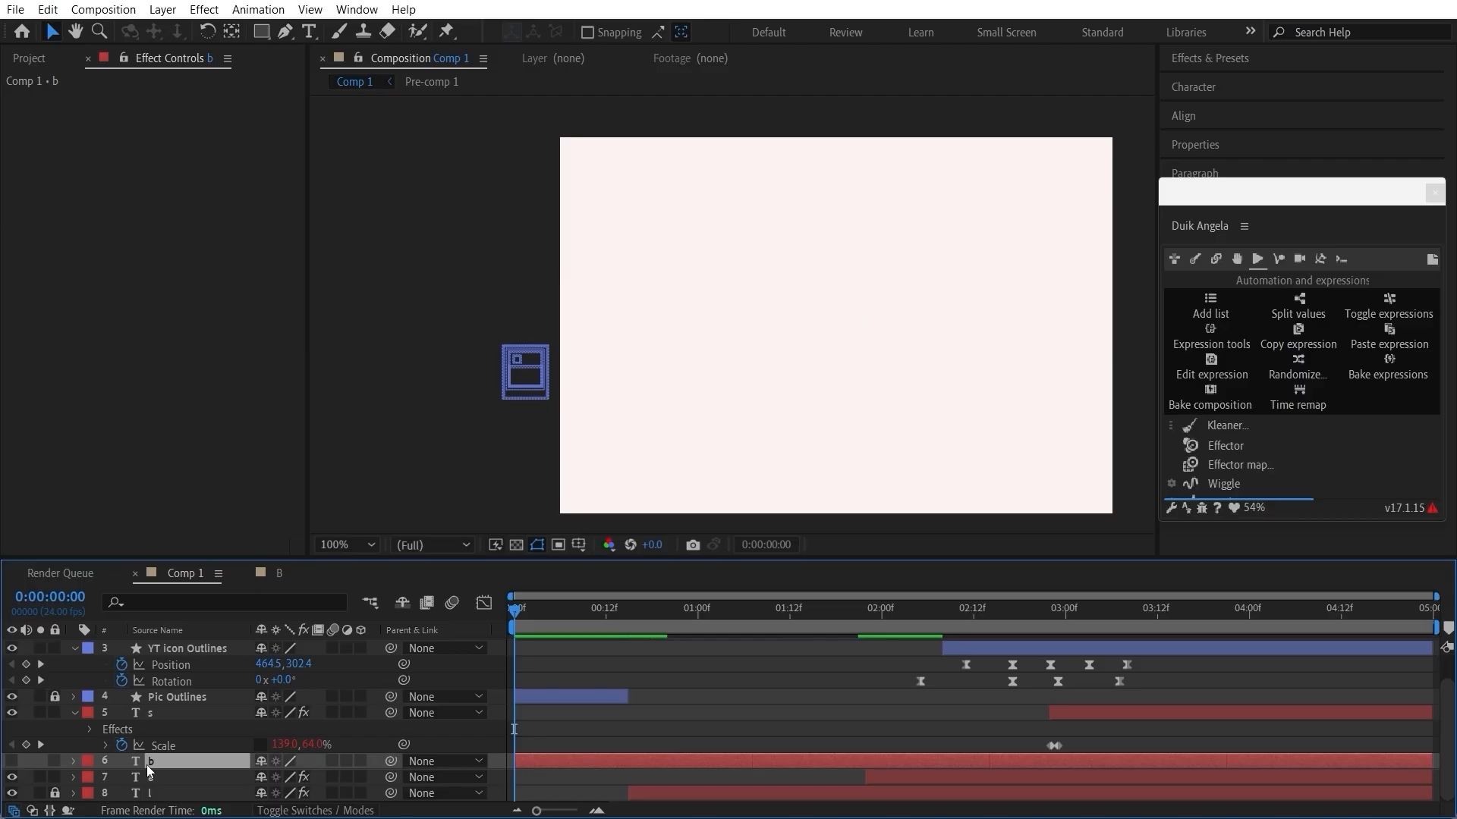
key(Delete)
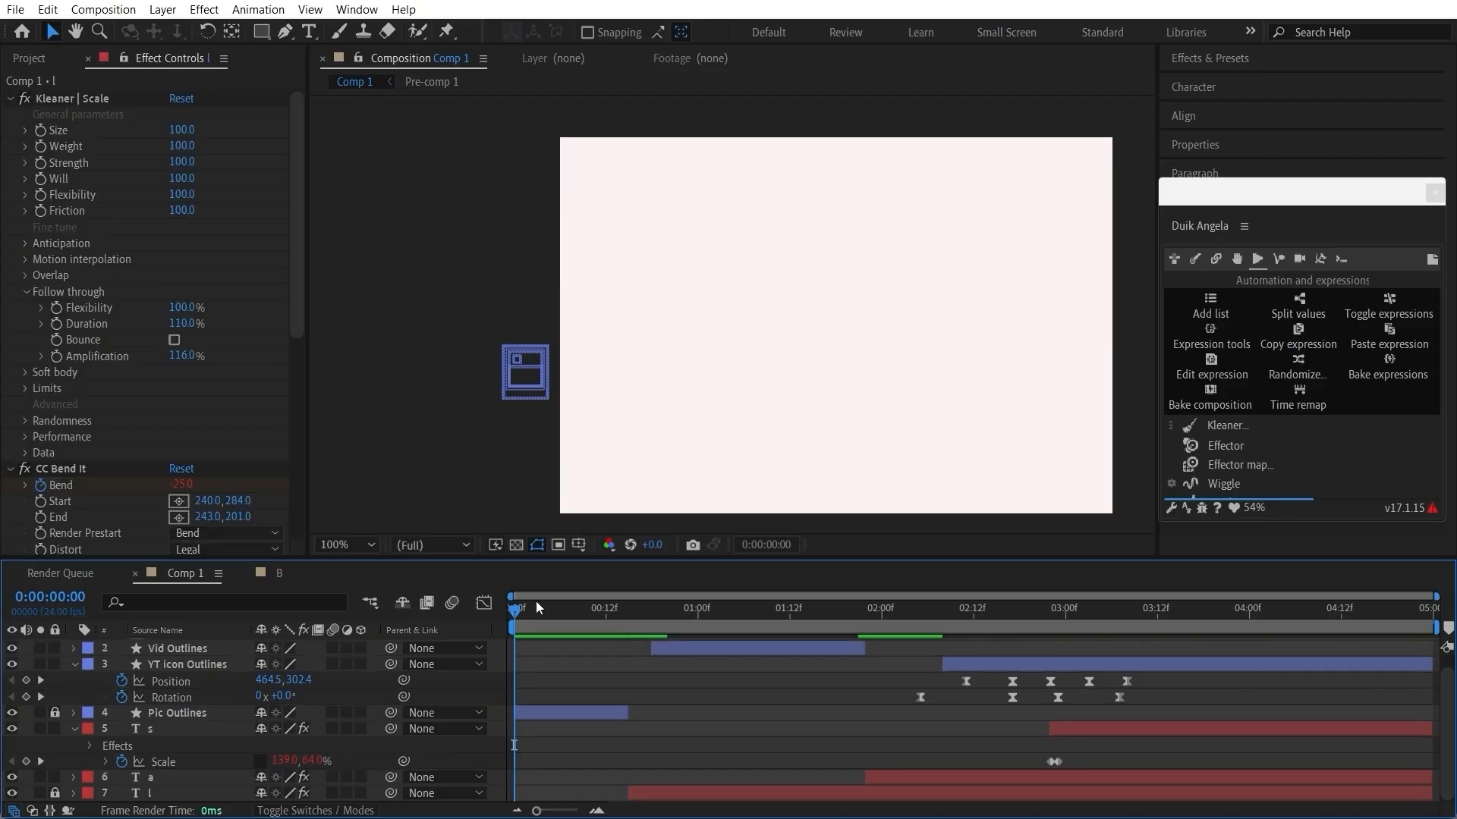
Step: Shift the YT icon and s layers together 12 frames earlier, so the icon's Rotation starts at 0:00:01:17
drag(524, 613, 827, 597)
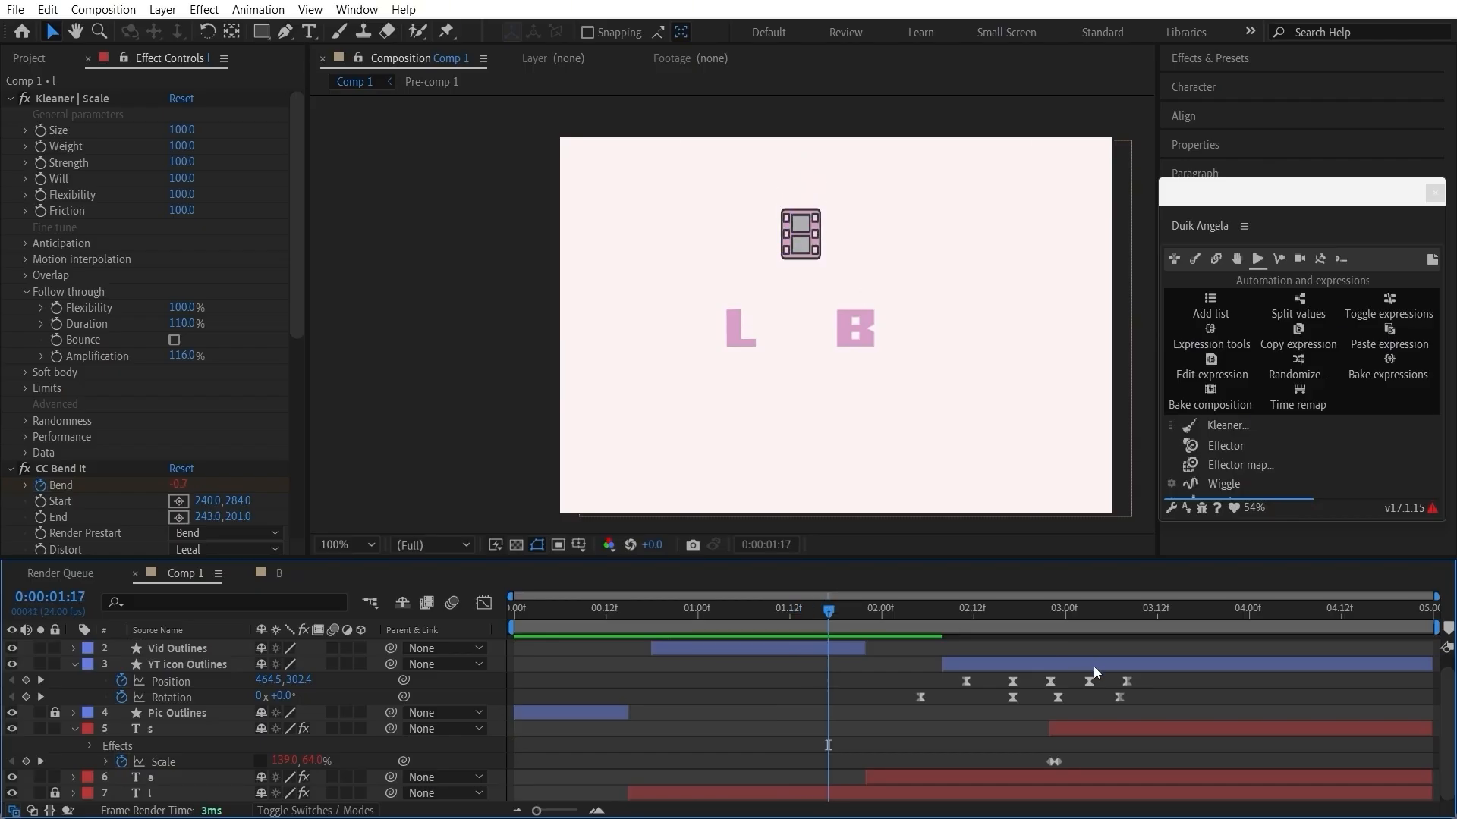
scroll(1127, 722, up, 1)
click(1077, 679)
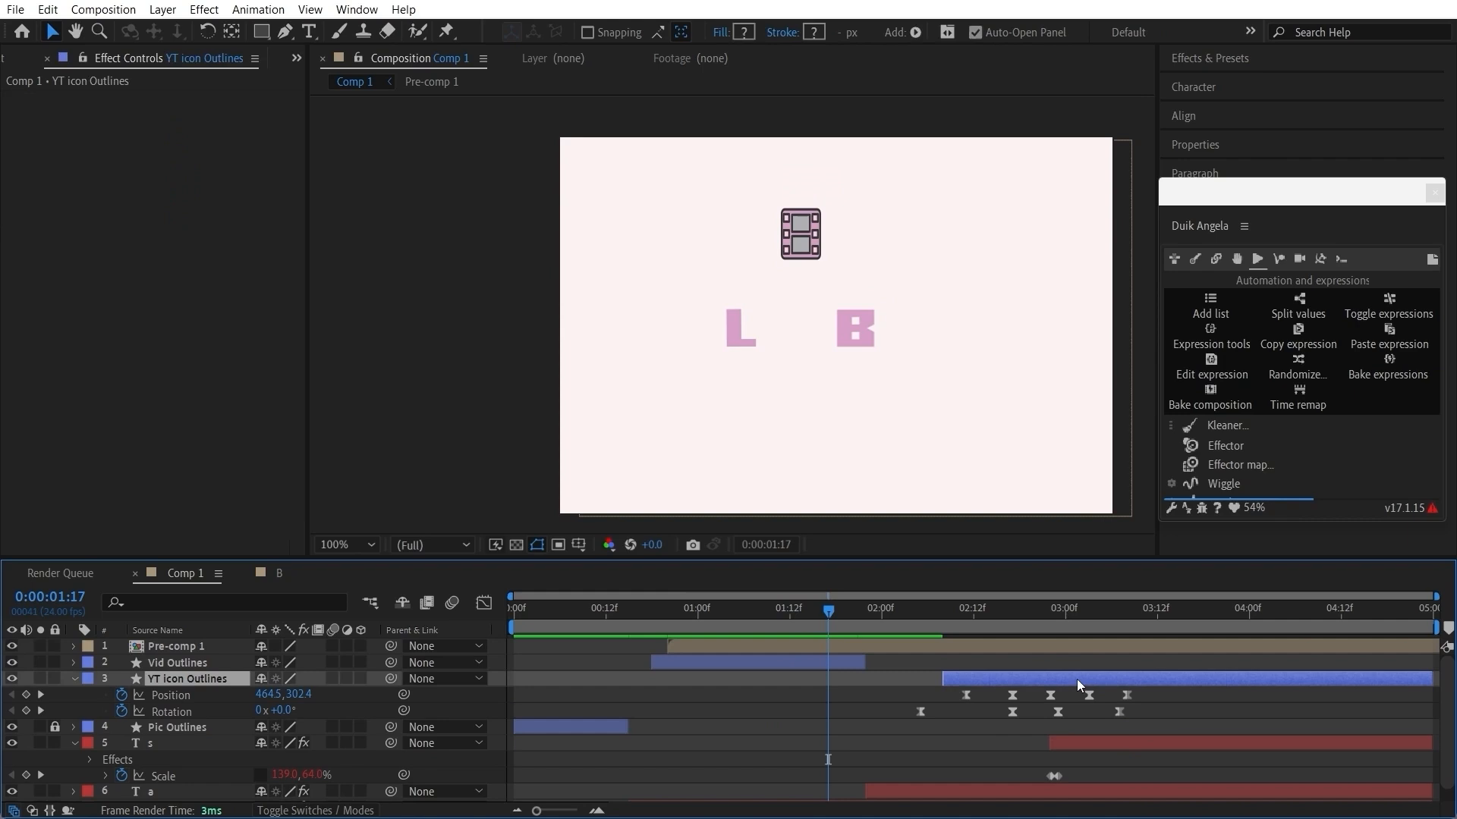
ctrl+click(1126, 748)
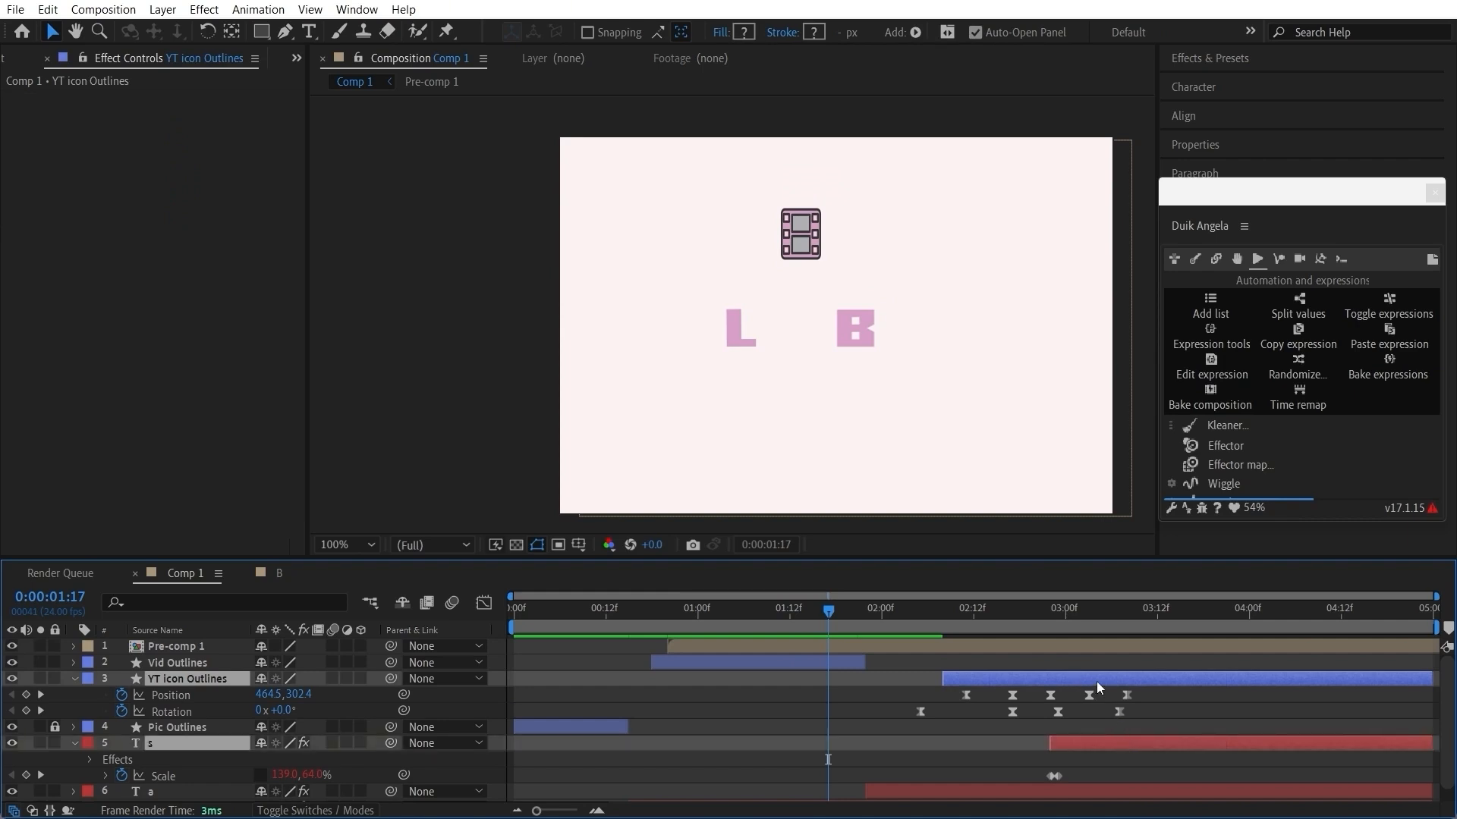
drag(1097, 682, 1008, 689)
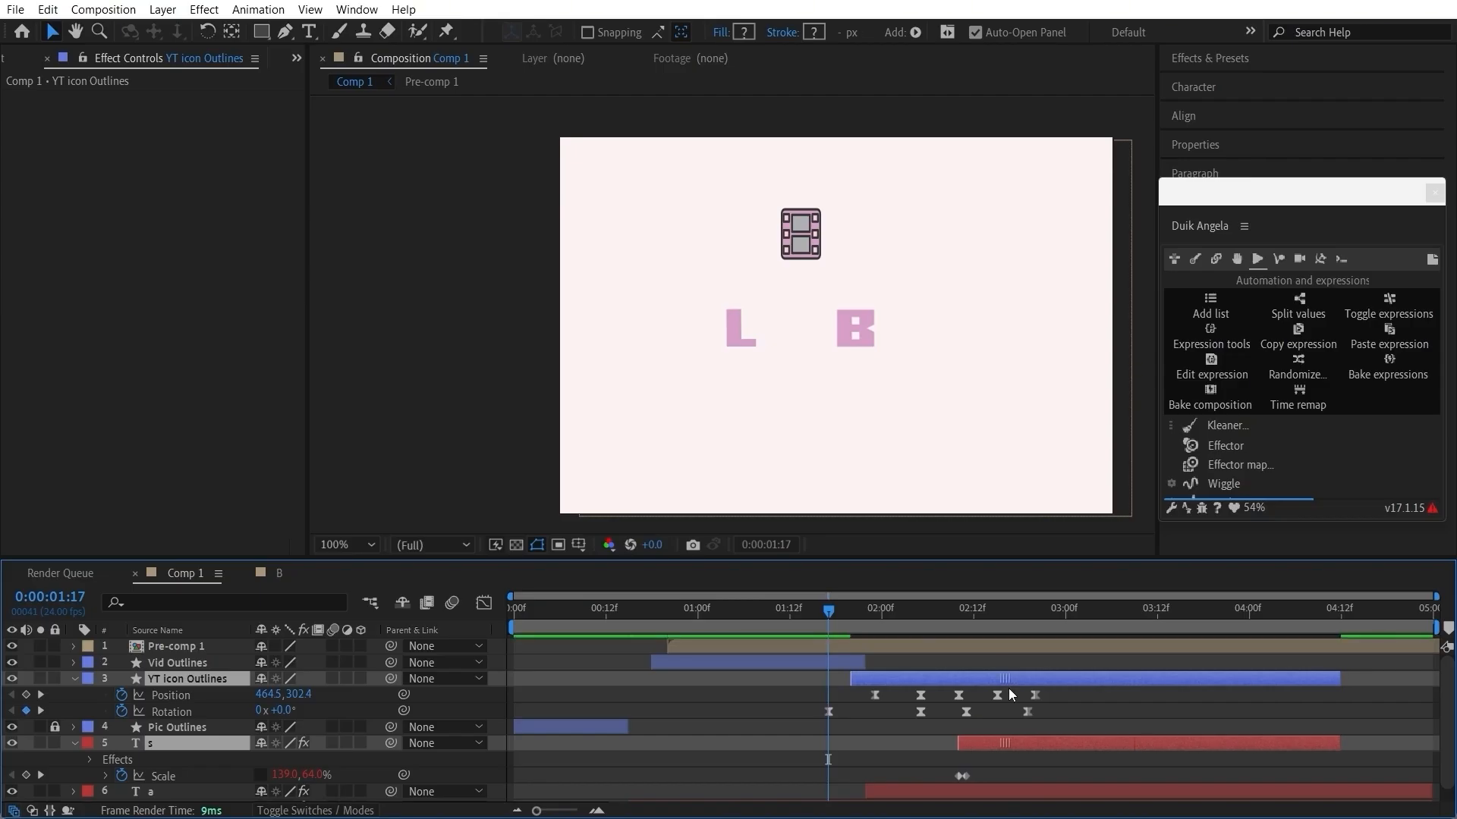
Step: Try shifting the YT icon and s layers so the icon's Rotation starts at 0:00:00:20, preview it and undo the shift
drag(512, 610, 670, 672)
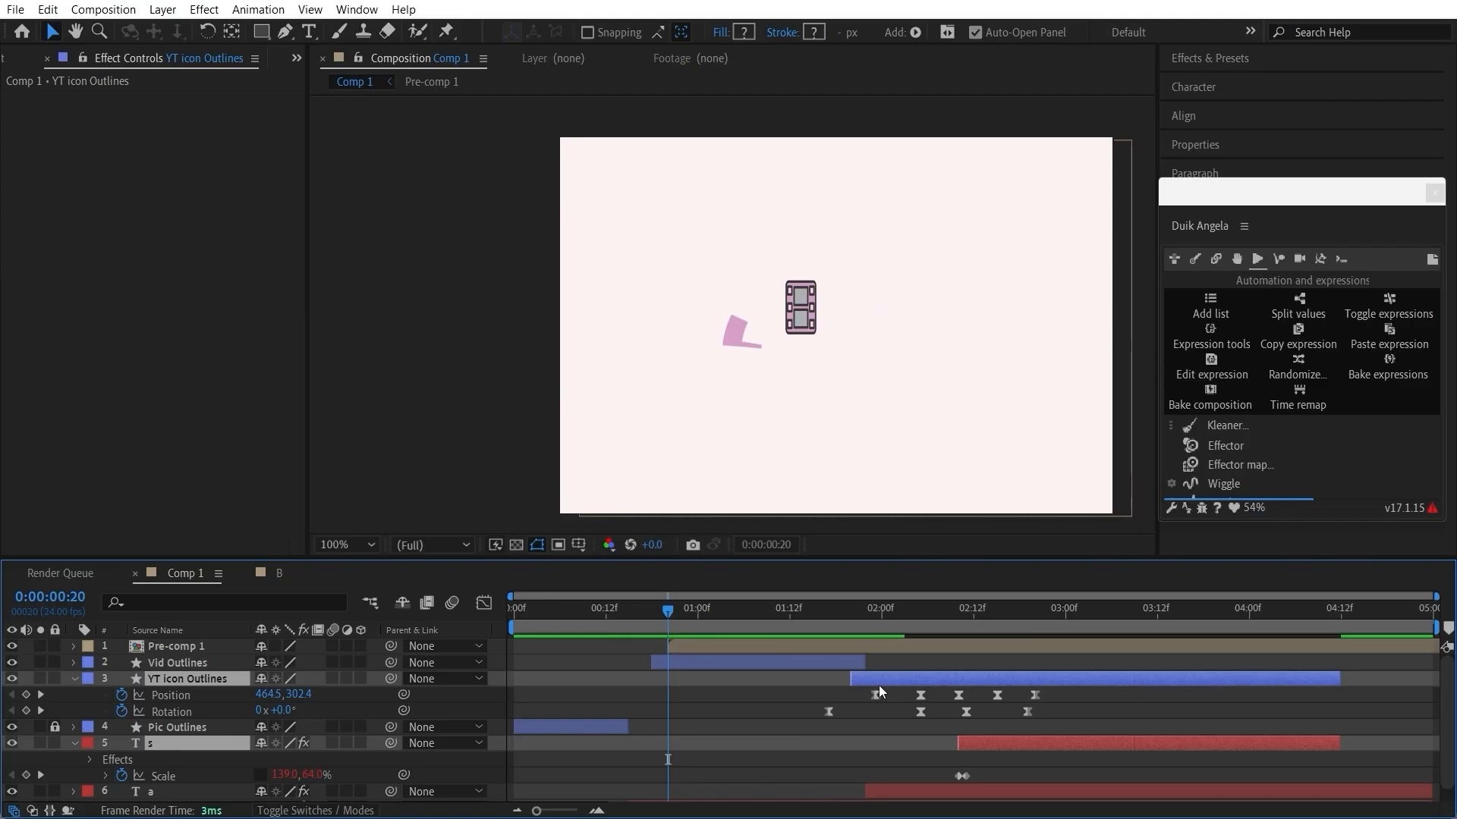
drag(913, 686, 752, 694)
click(522, 613)
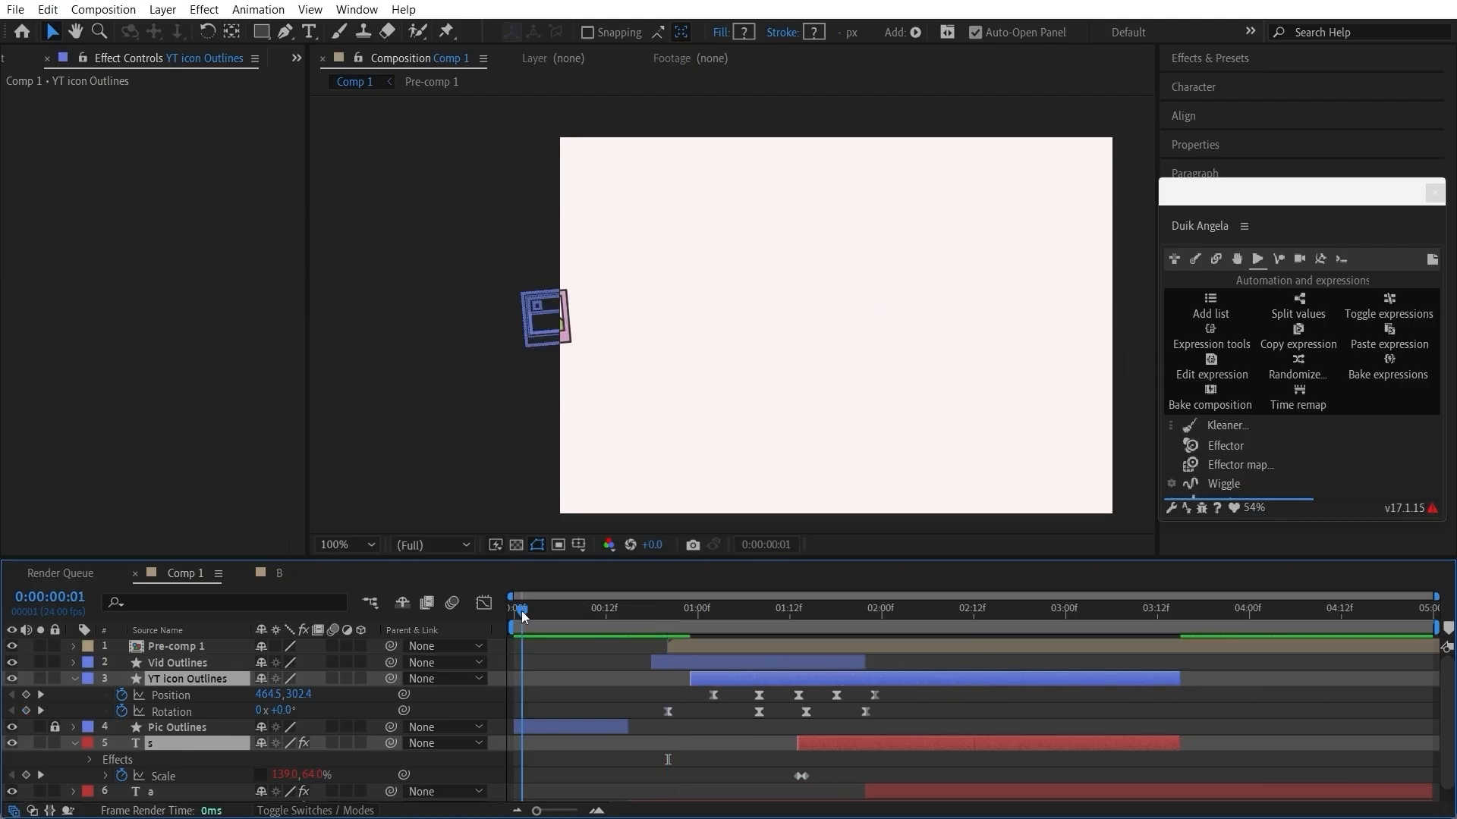
drag(522, 615, 494, 630)
key(space)
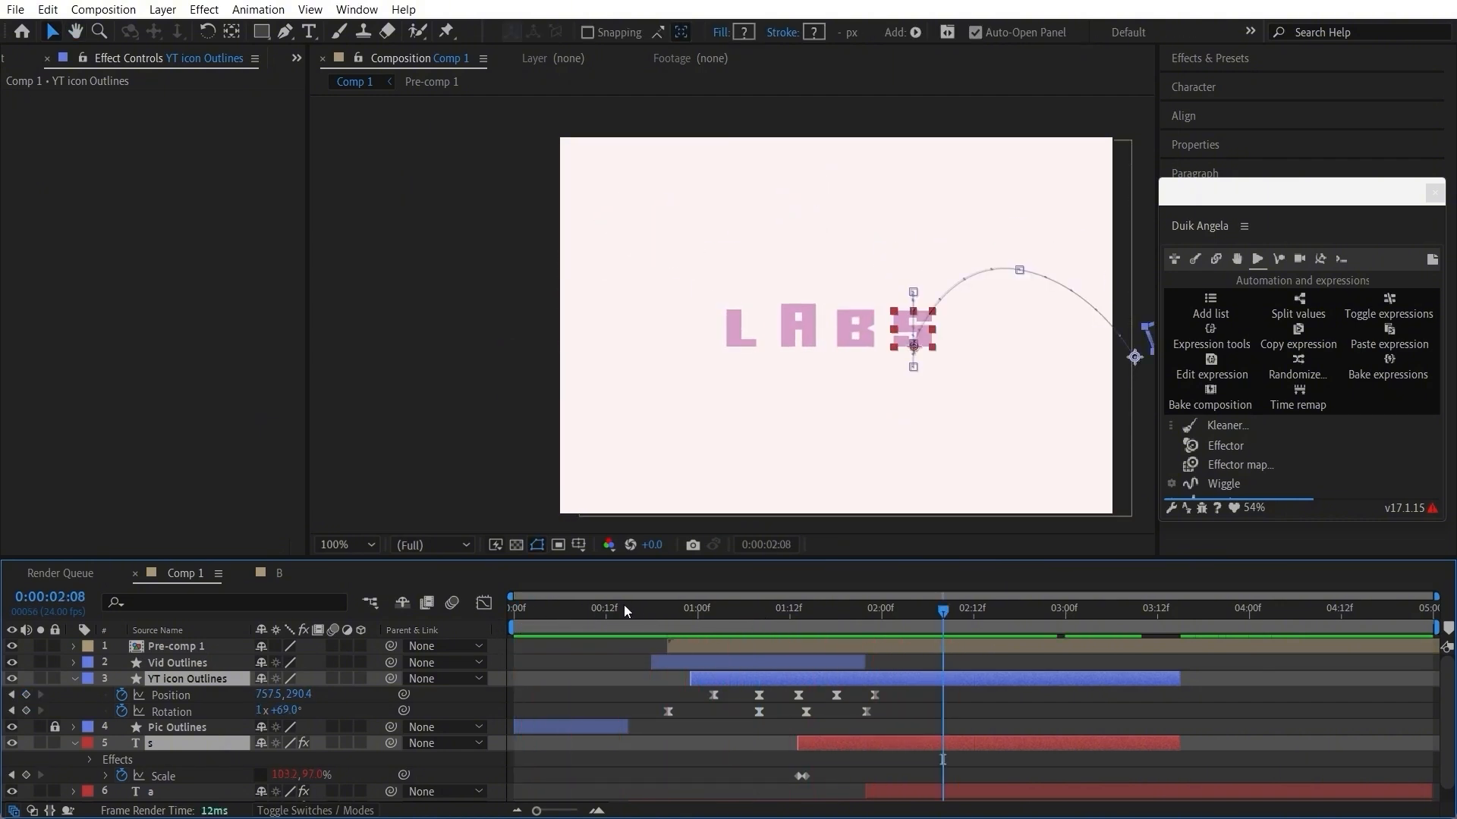
click(668, 607)
key(ctrl+z)
Step: Animate Pre-comp 1's Position from 389.5, 251.8 at 0:00:01:23 to 365.5, 251.8 at 0:00:02:01 as the YT icon passes
drag(709, 605, 889, 610)
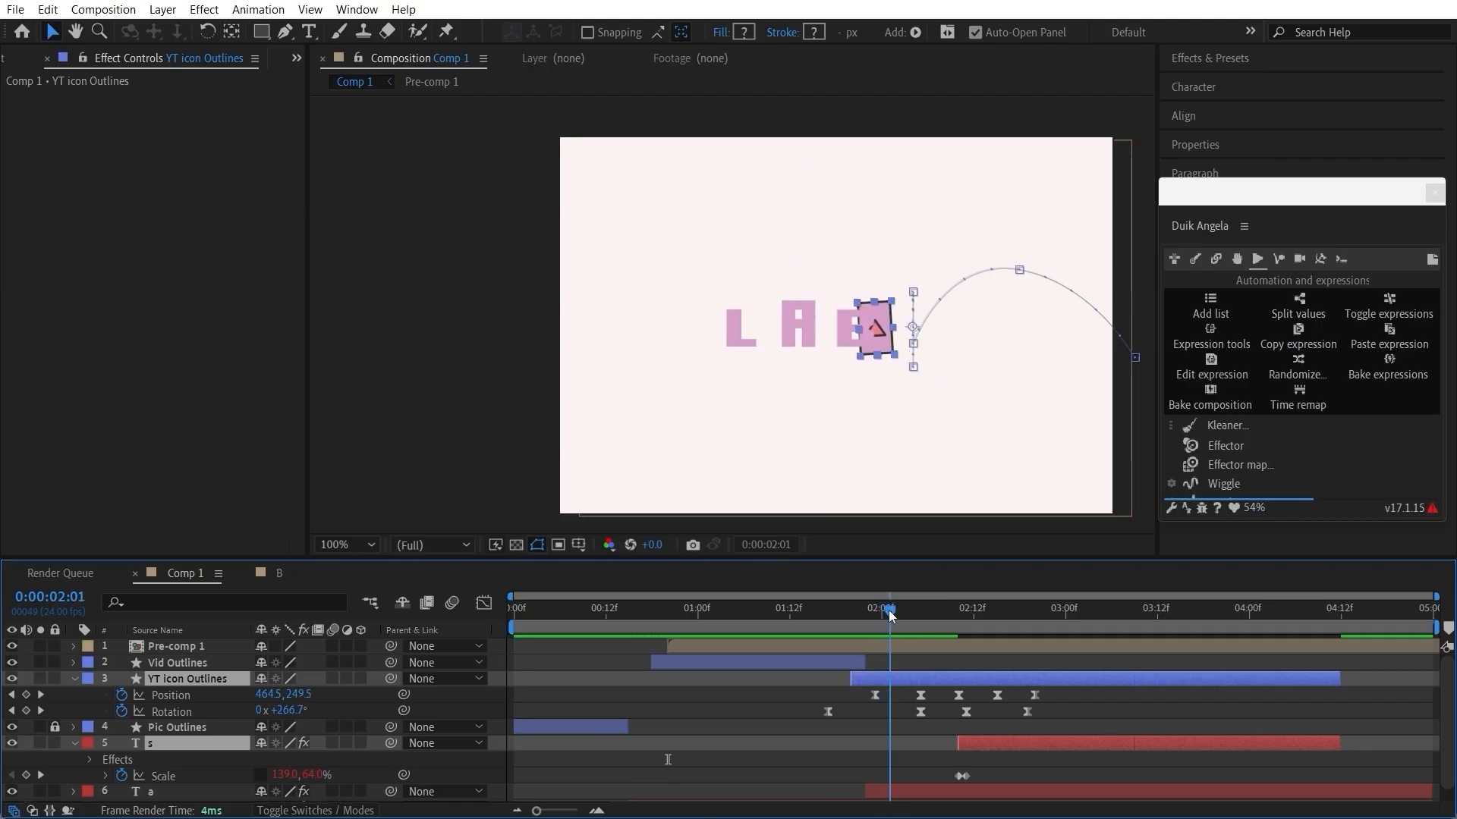
key(period)
click(921, 648)
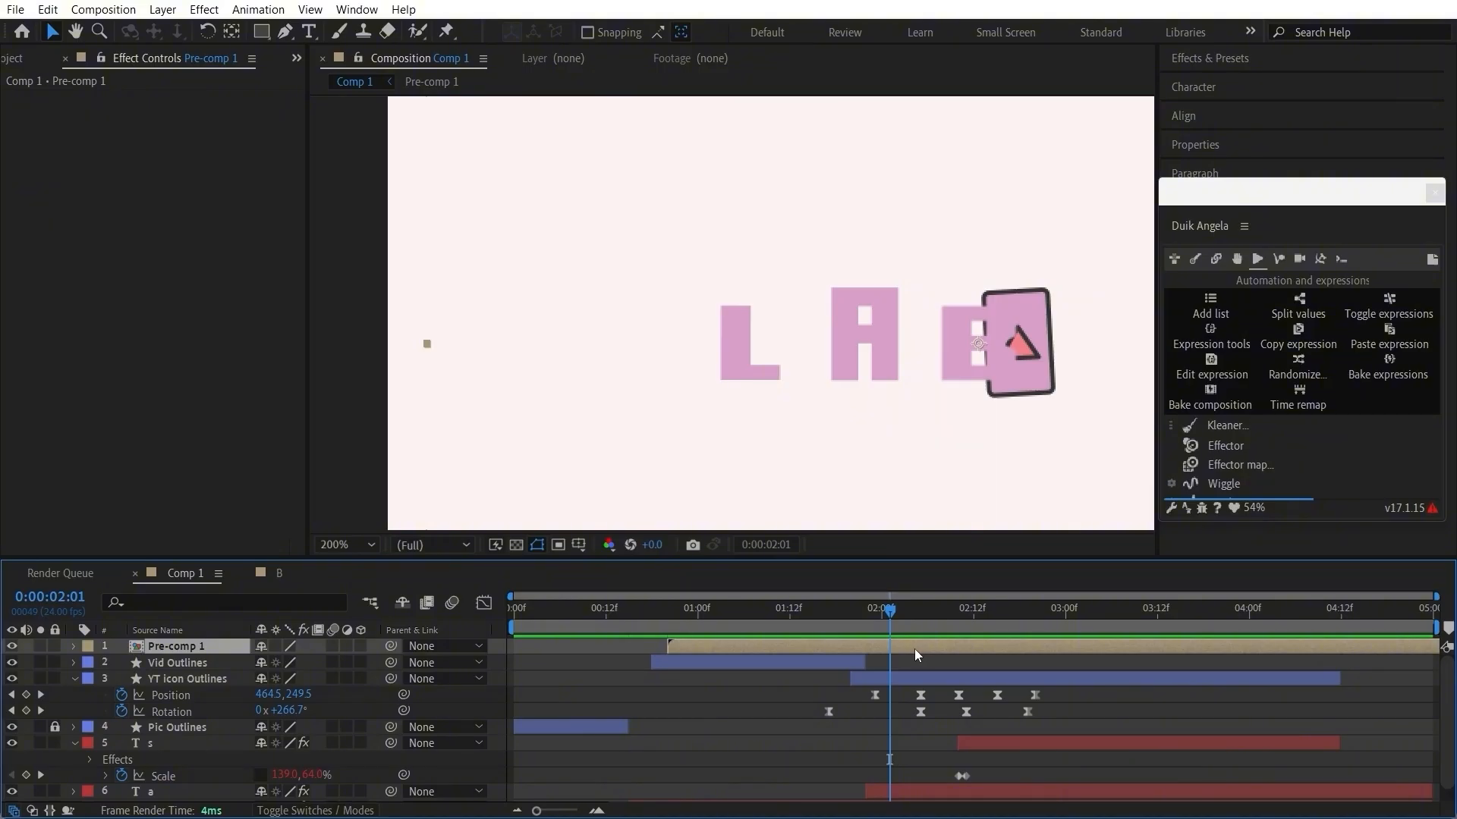
key(p)
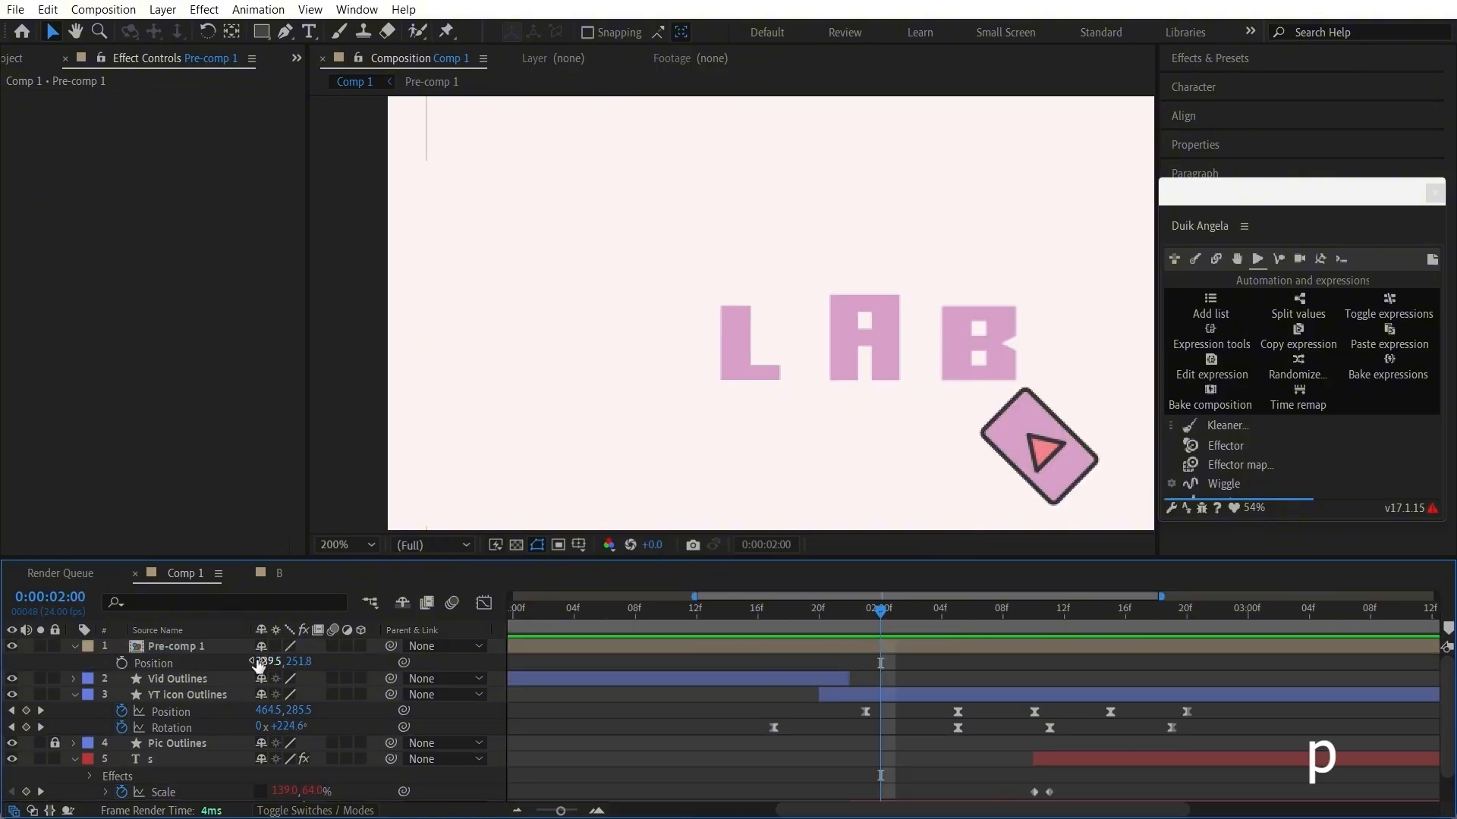
click(121, 663)
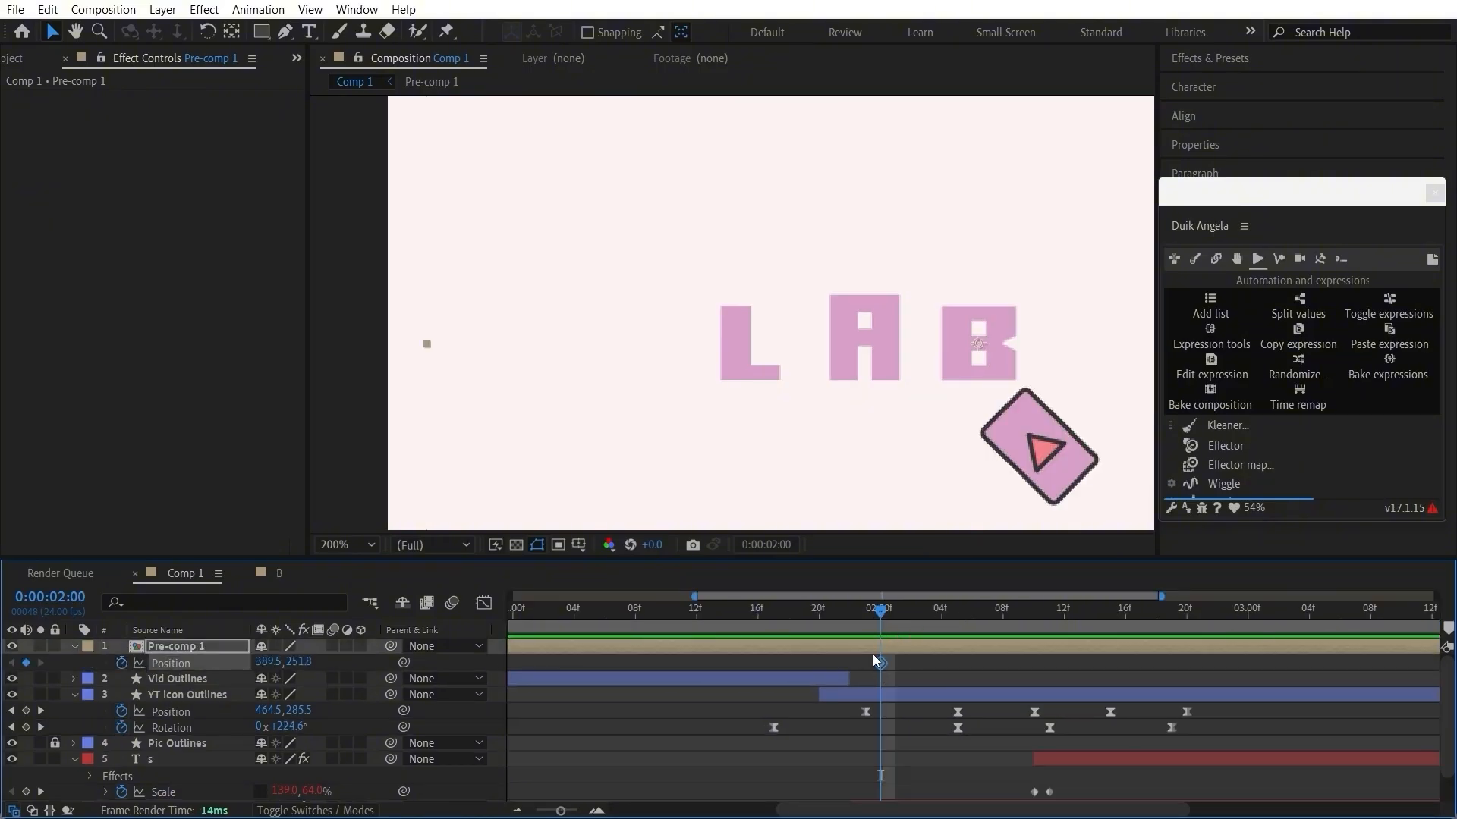
click(892, 612)
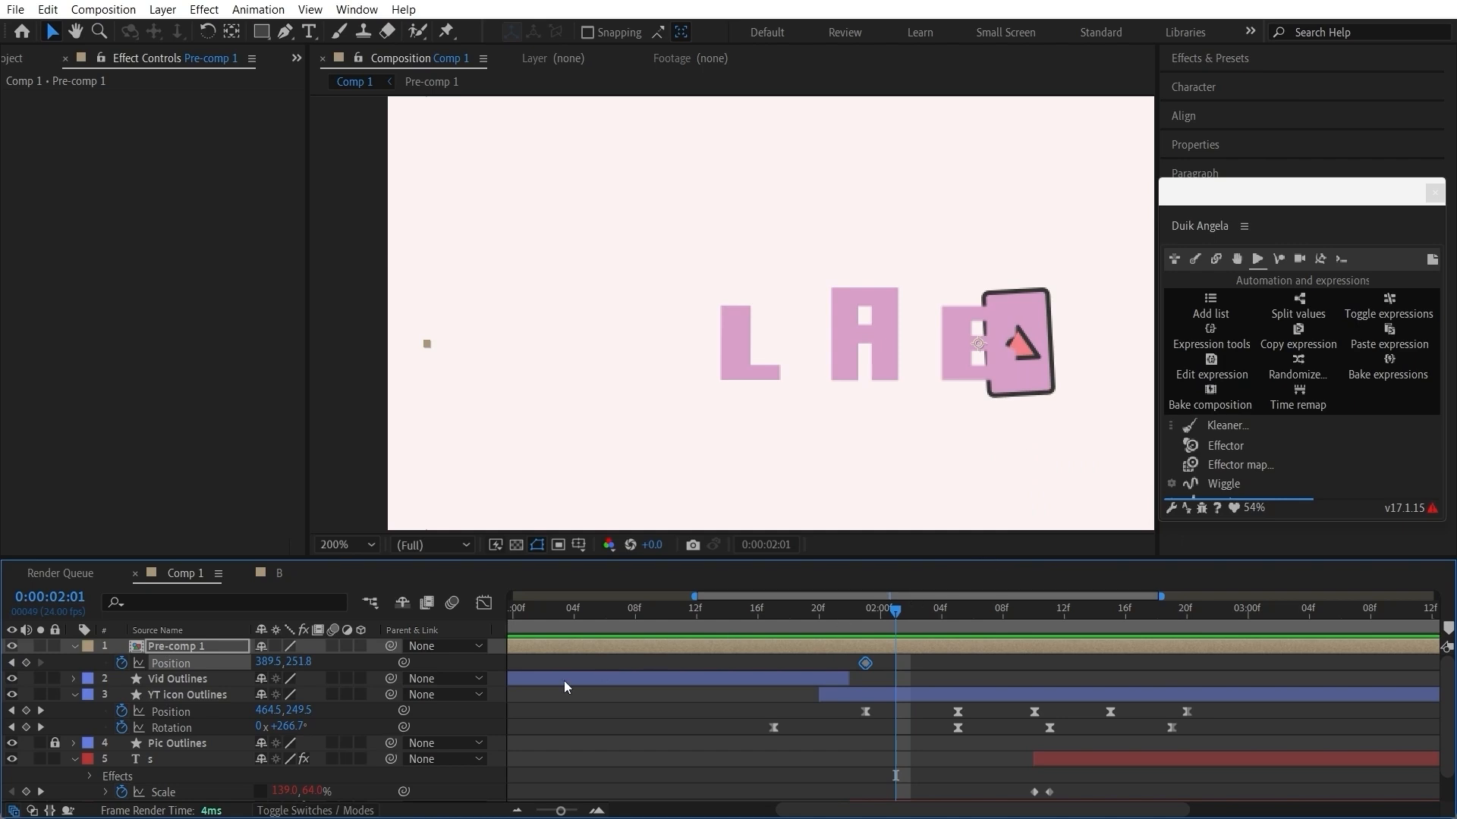
drag(271, 661, 258, 665)
drag(780, 617, 918, 616)
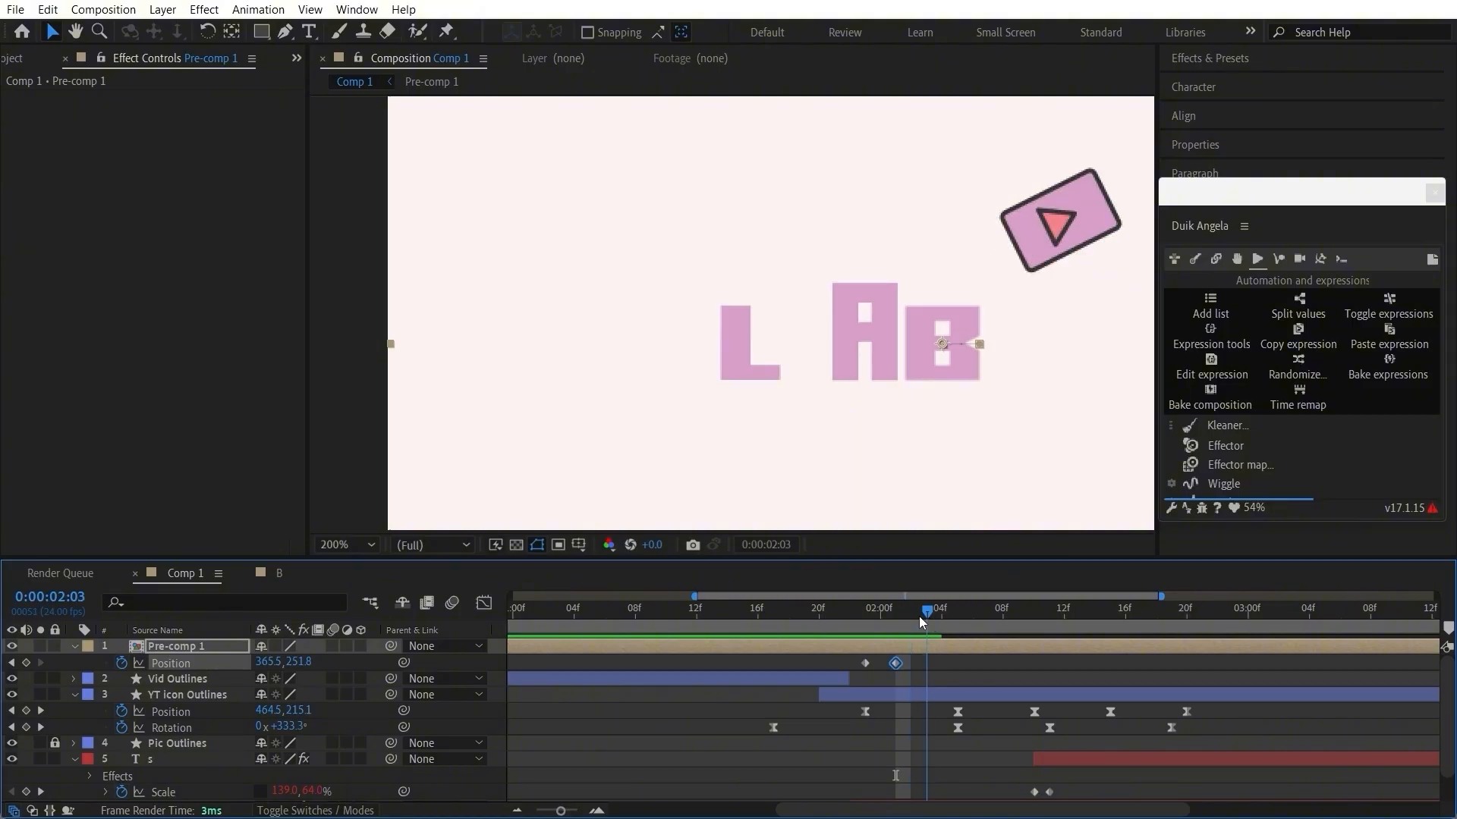
Step: Copy Pre-comp 1's first Position keyframe to 0:00:02:03 to bring the B back, and preview from 0:00:01:23
scroll(903, 668, right, 2)
click(903, 668)
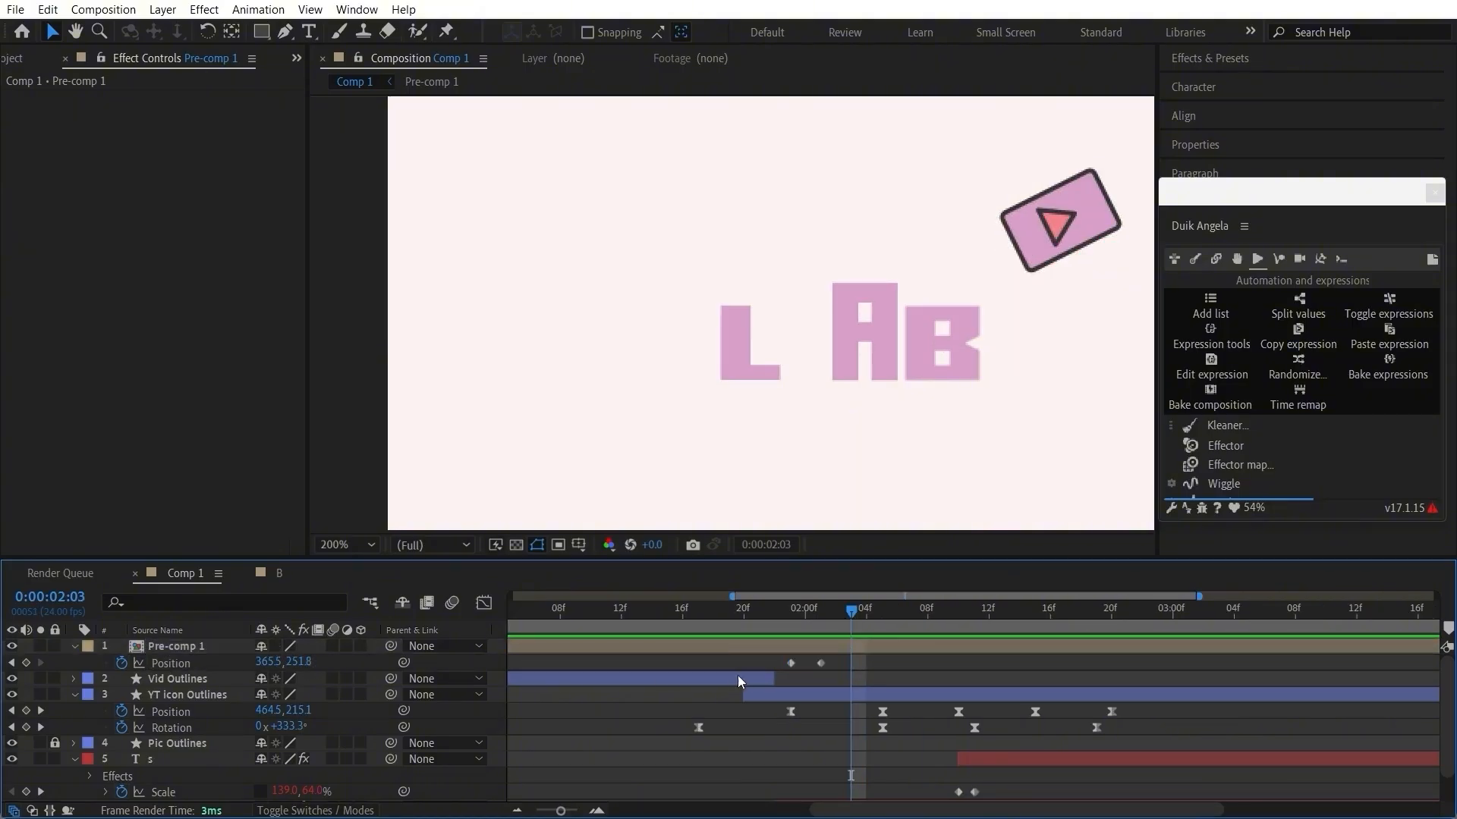
click(790, 664)
key(ctrl+c)
key(ctrl+v)
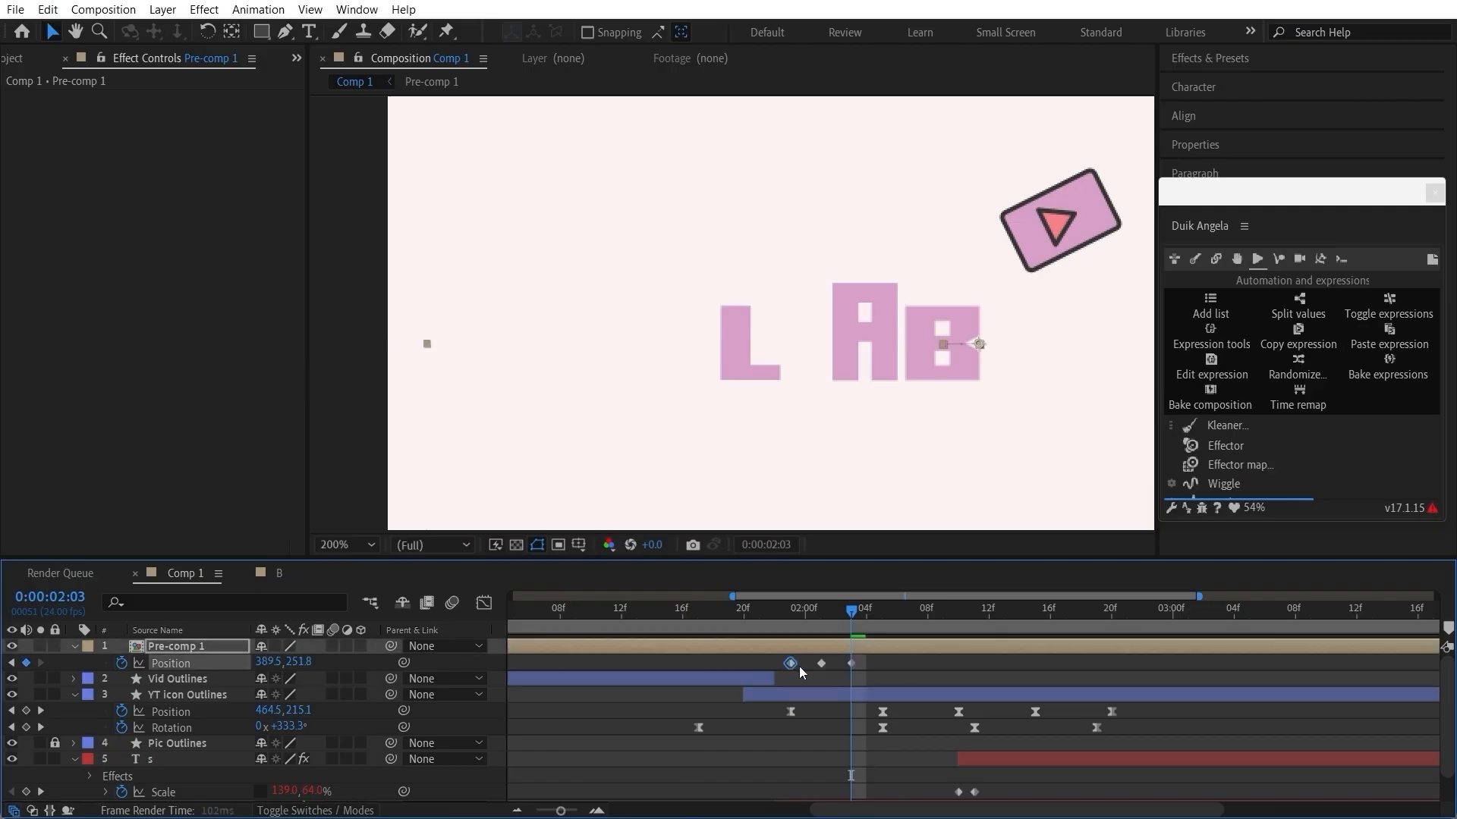
click(790, 613)
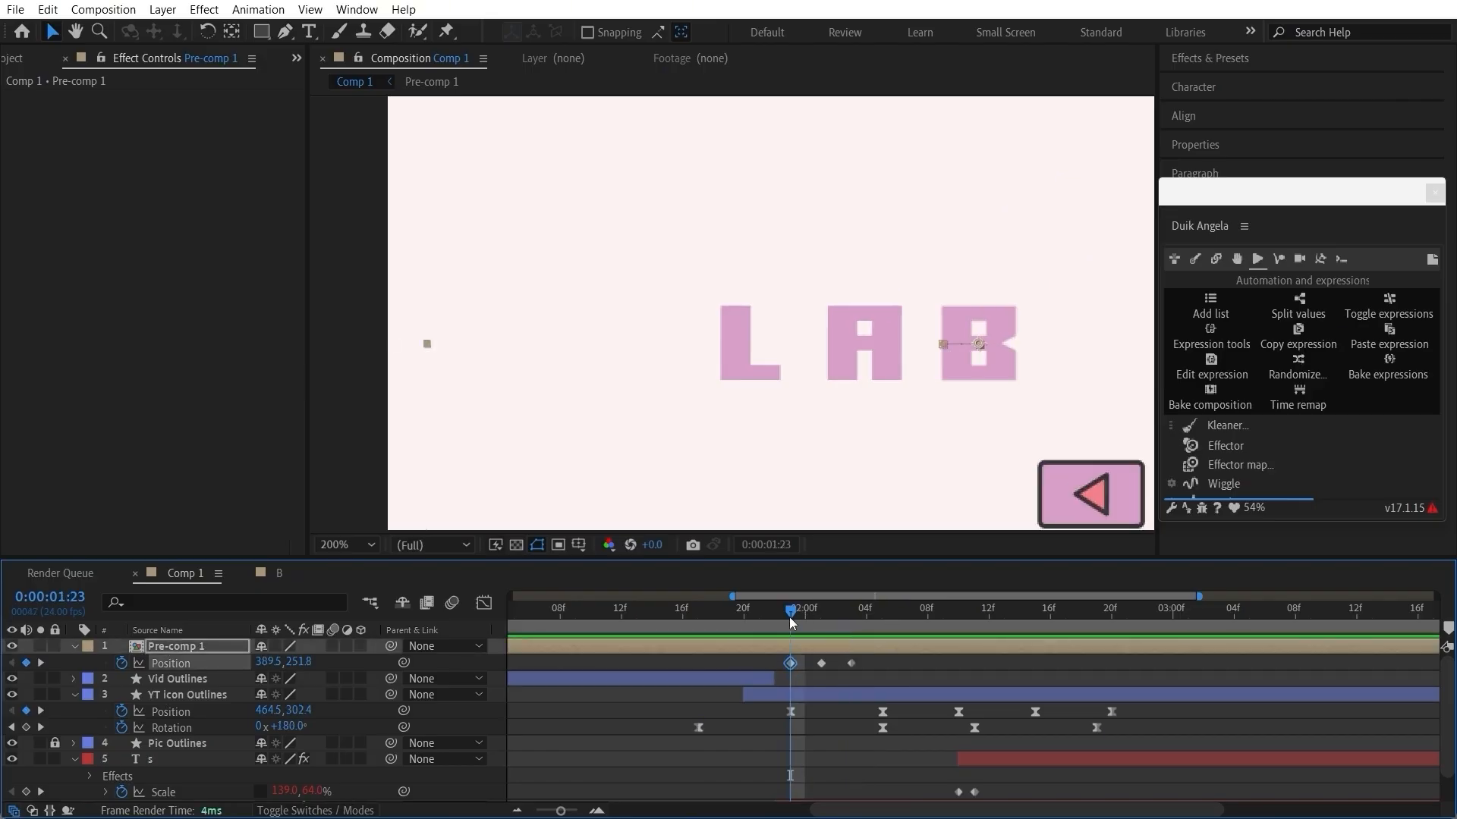
key(space)
key(space)
Step: Move Pre-comp 1's last Position keyframe to 0:00:02:04 and check the B's sideways push
click(804, 616)
drag(802, 629, 866, 663)
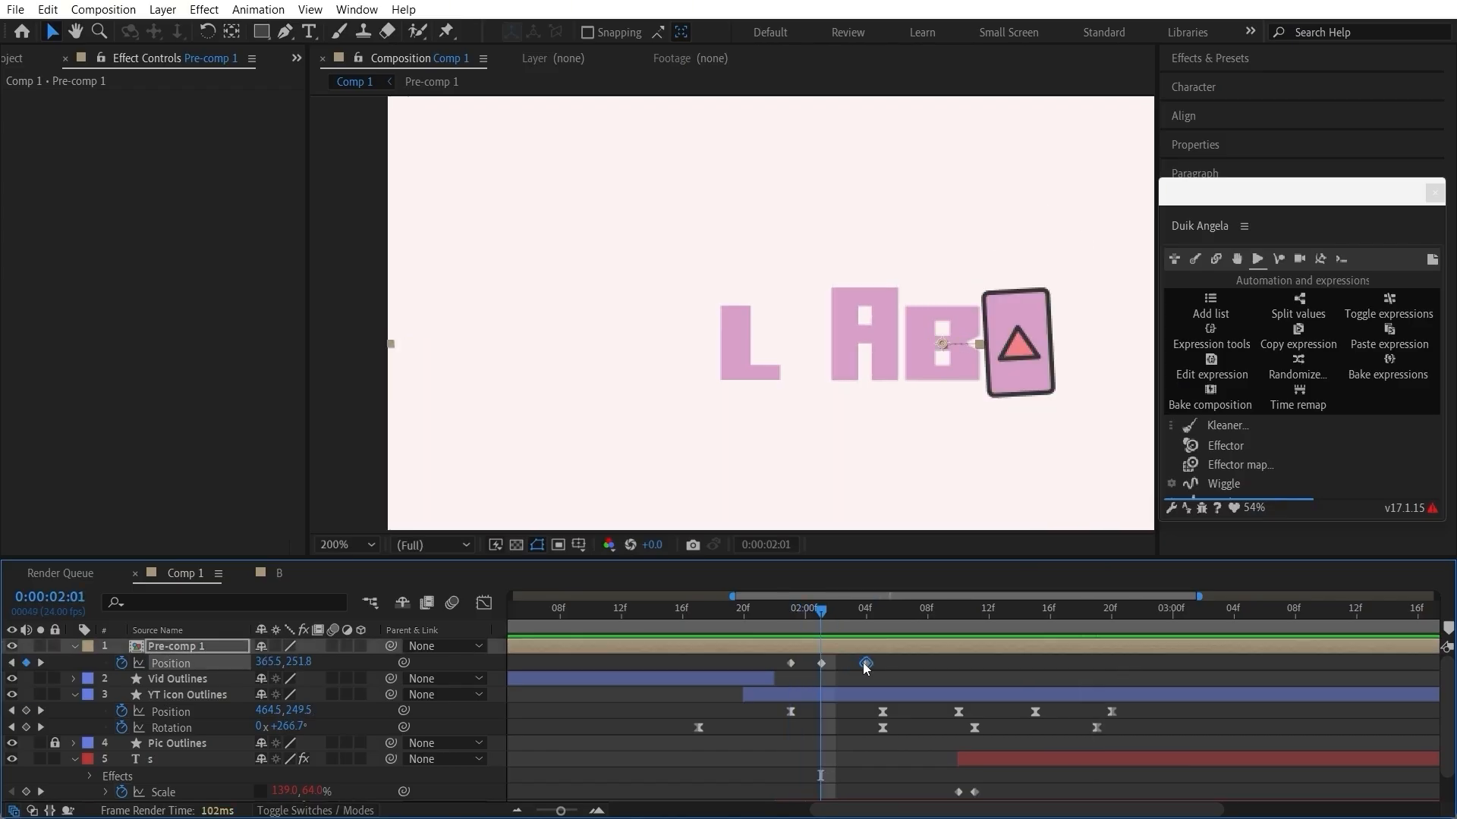
click(782, 616)
drag(778, 616, 886, 618)
Step: Apply Duik's Kleaner to Pre-comp 1's last two Position keyframes, turn off Bounce under Follow through, and preview from 0:00:01:21
drag(898, 661, 819, 674)
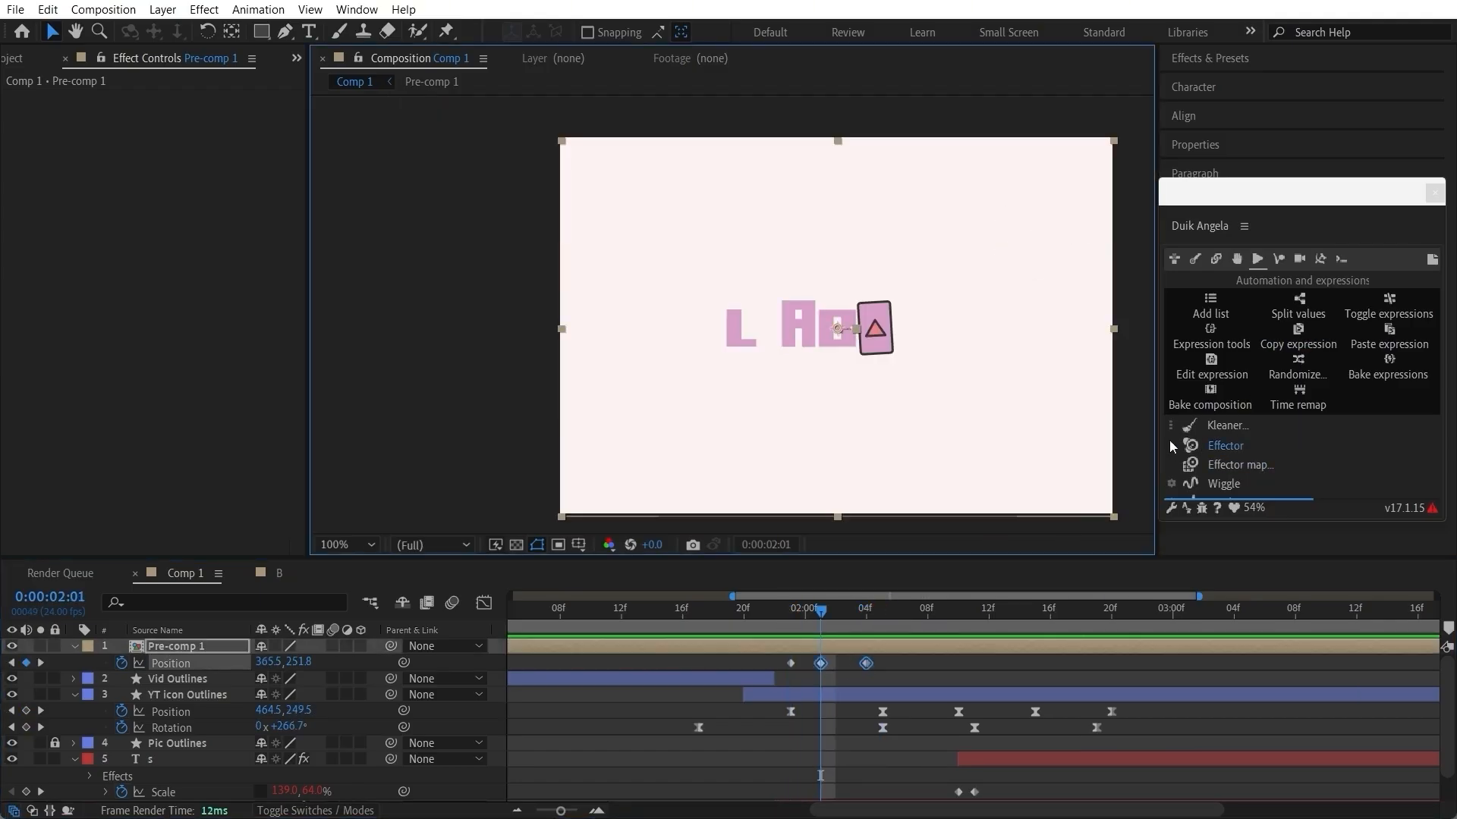
click(1171, 429)
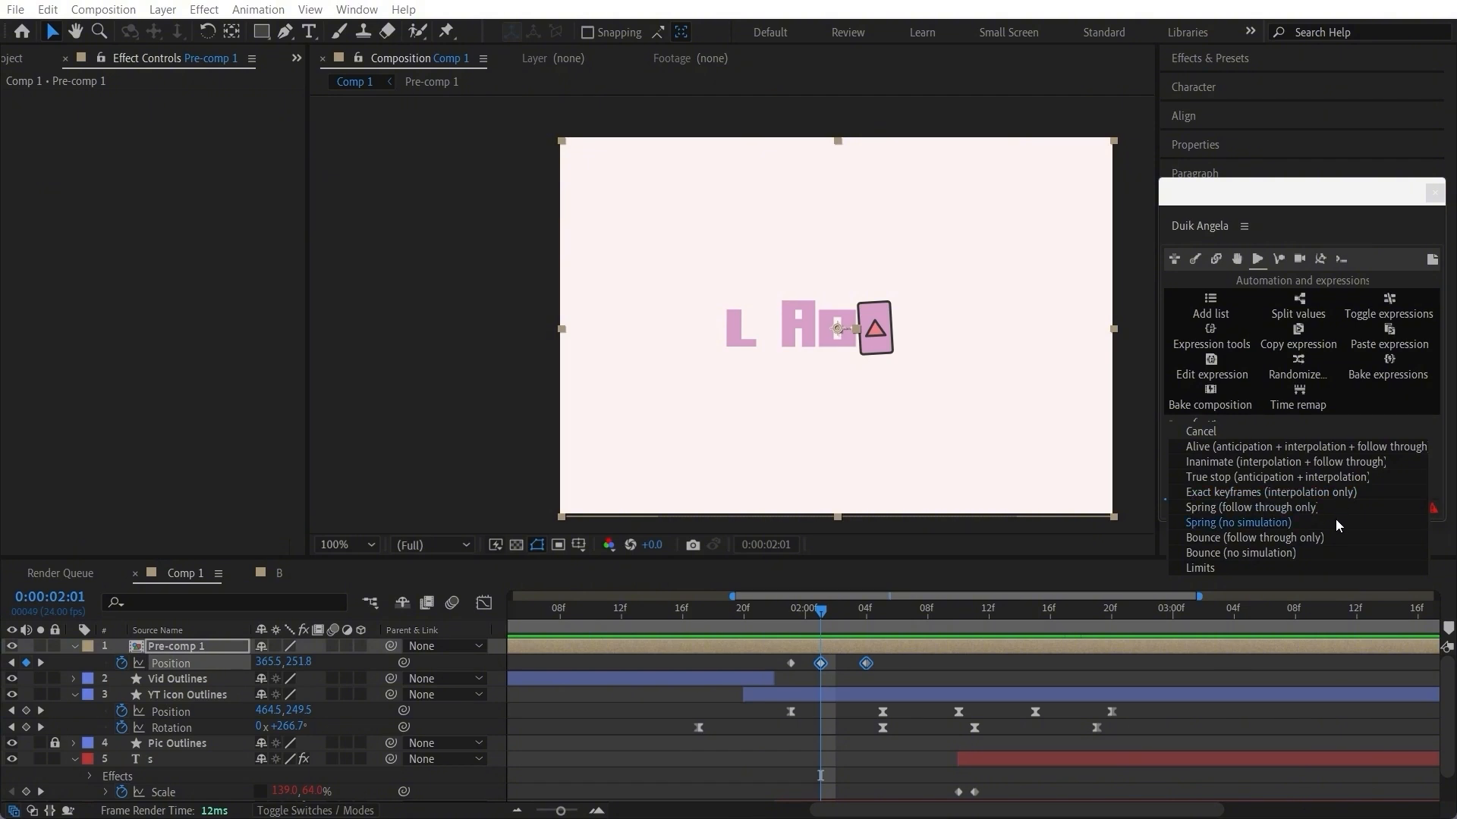
click(1323, 534)
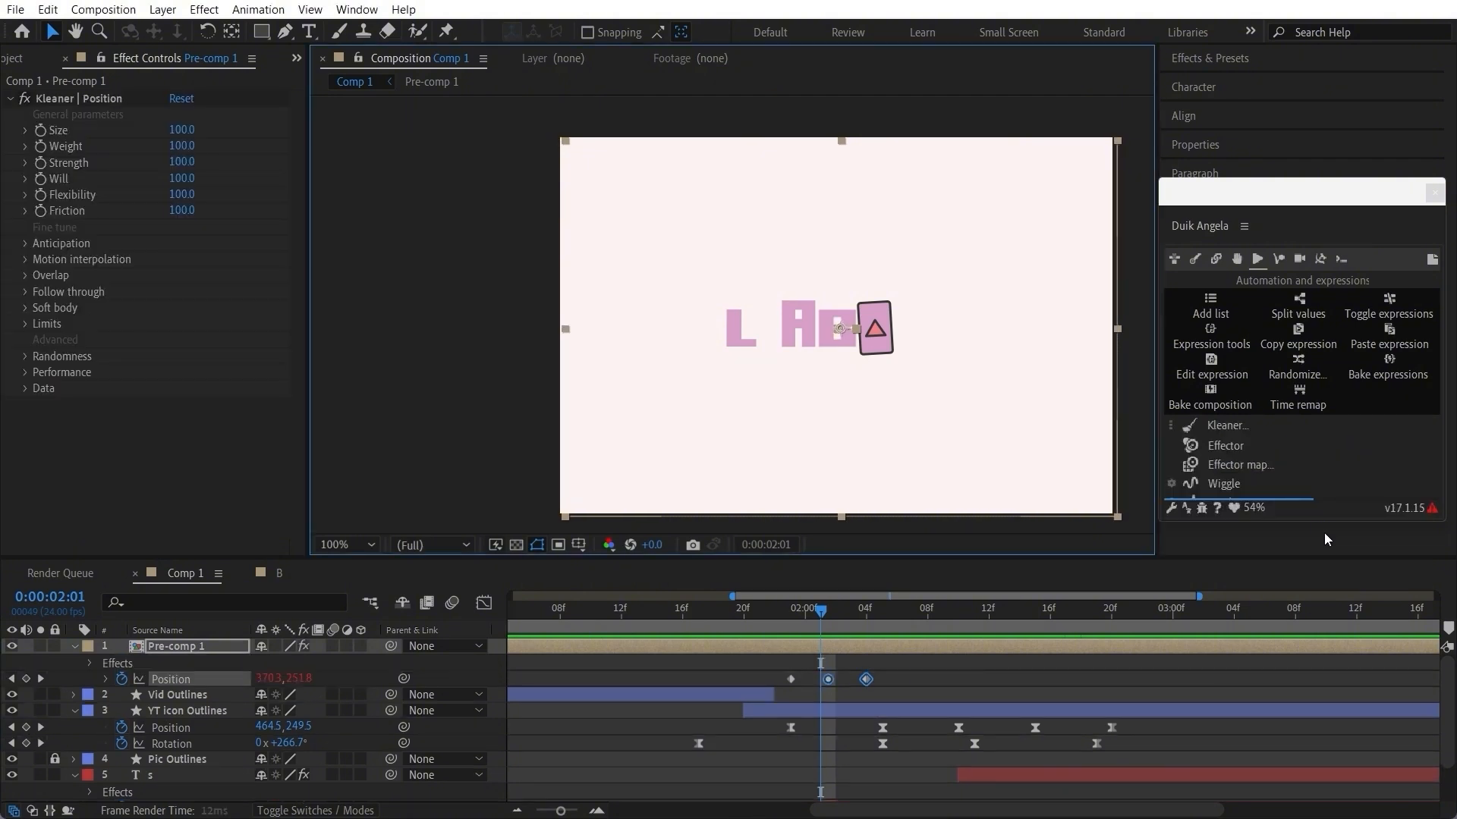
click(30, 275)
click(26, 309)
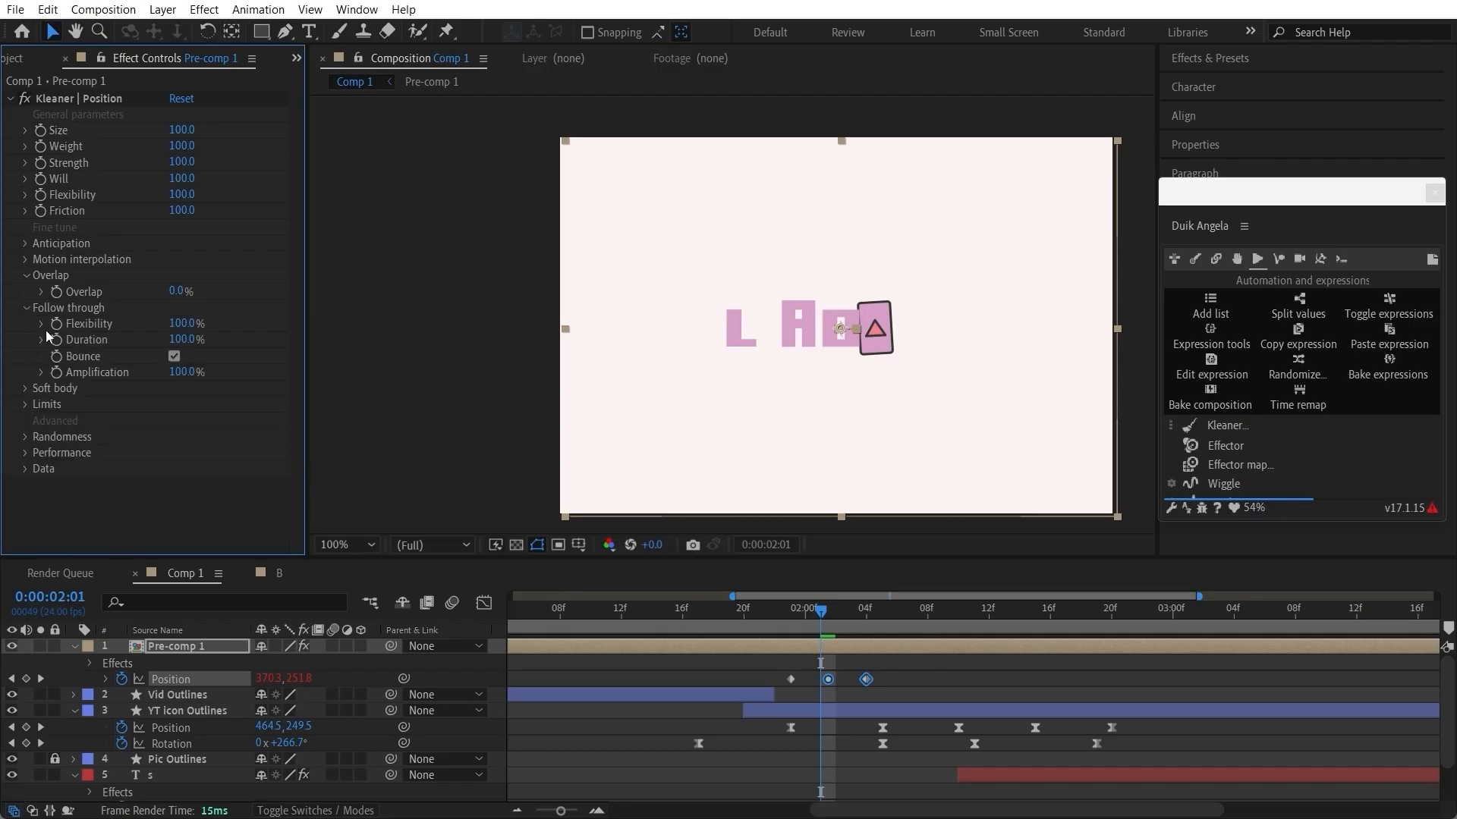
click(175, 356)
click(761, 618)
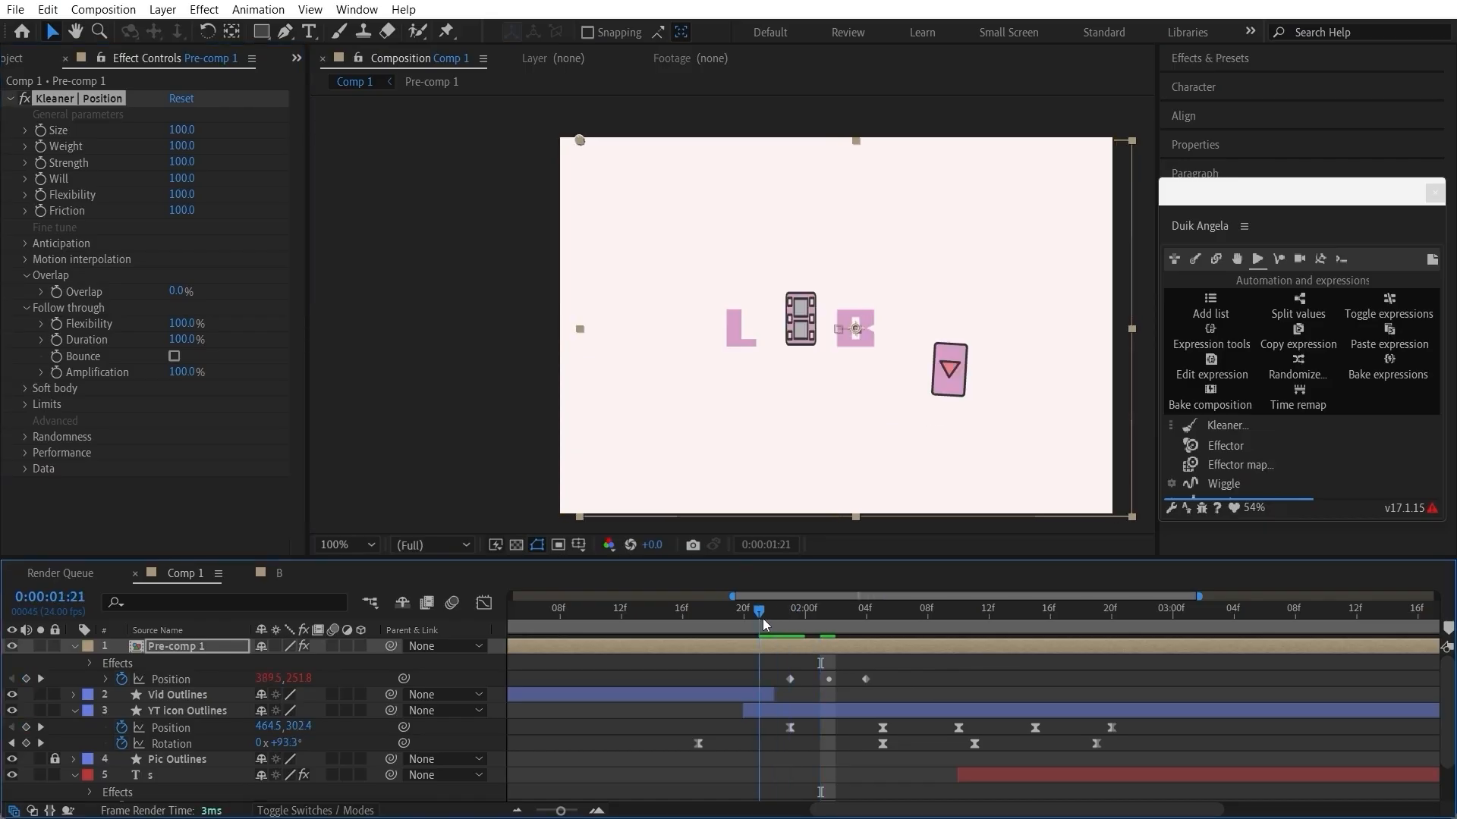
key(space)
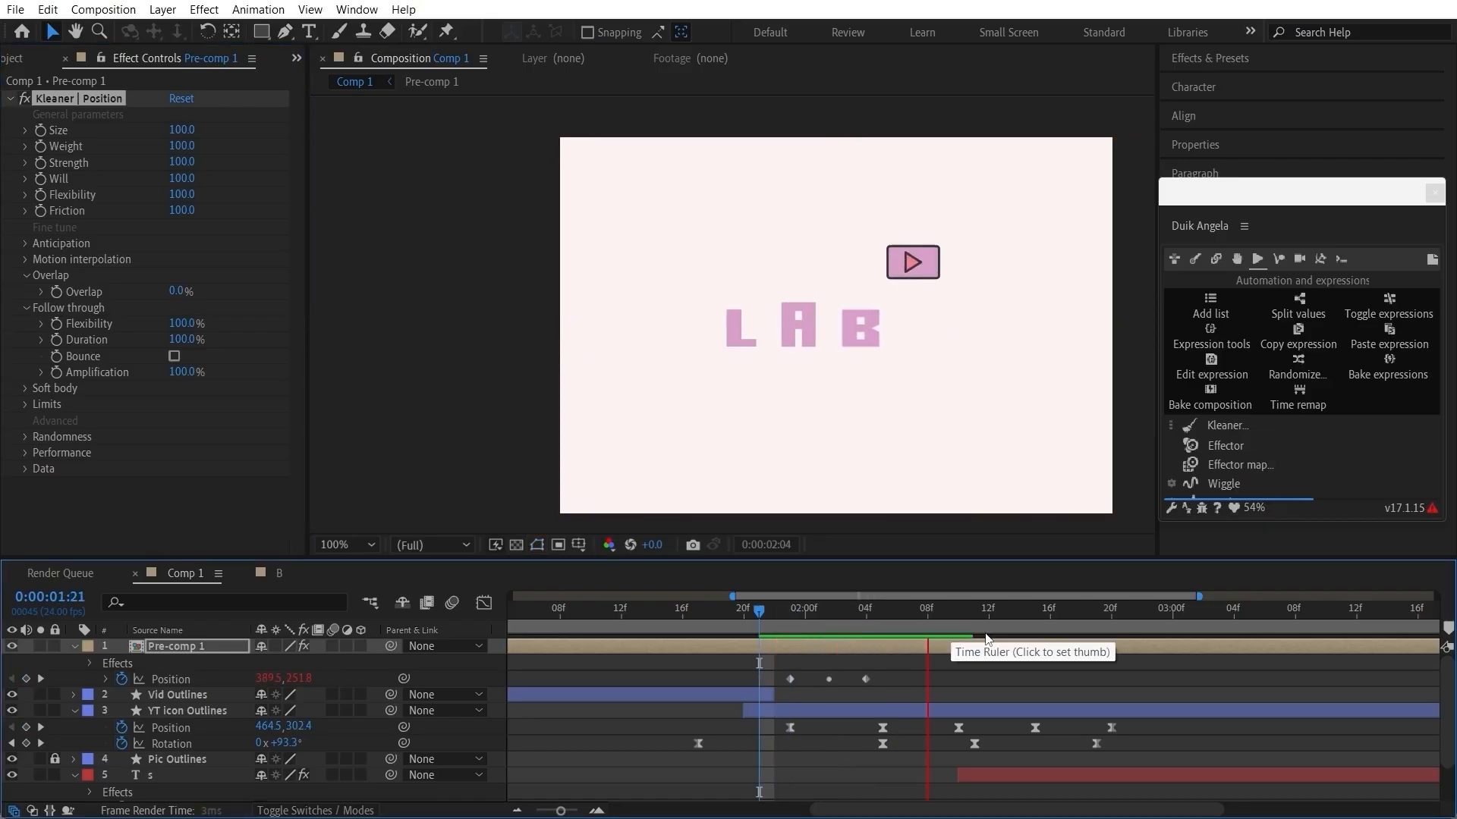
key(space)
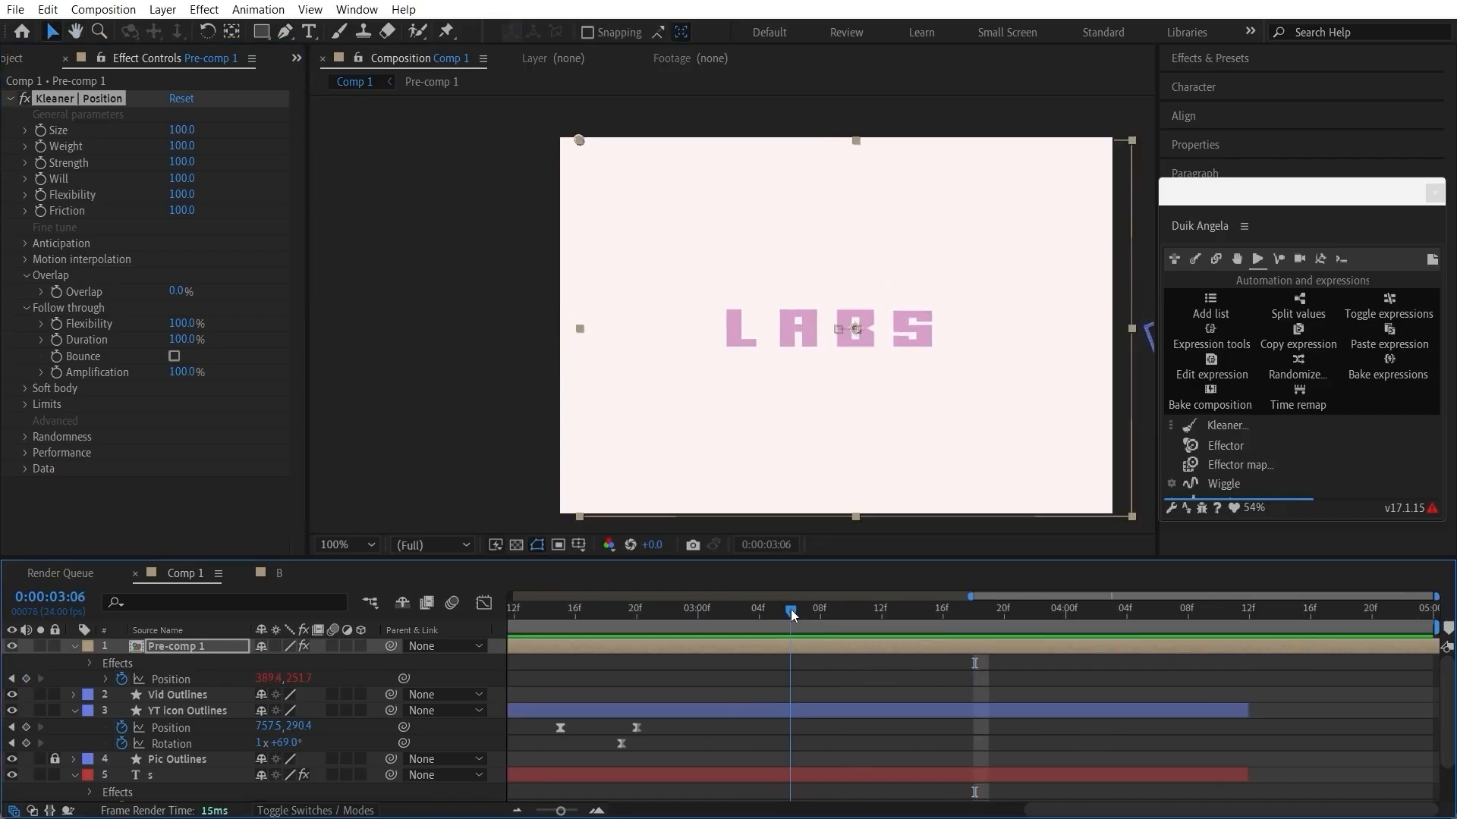
Step: Move Pre-comp 1's middle Position keyframe to 0:00:02:01 and check the B's springy push through 0:00:02:05
scroll(761, 663, down, 2)
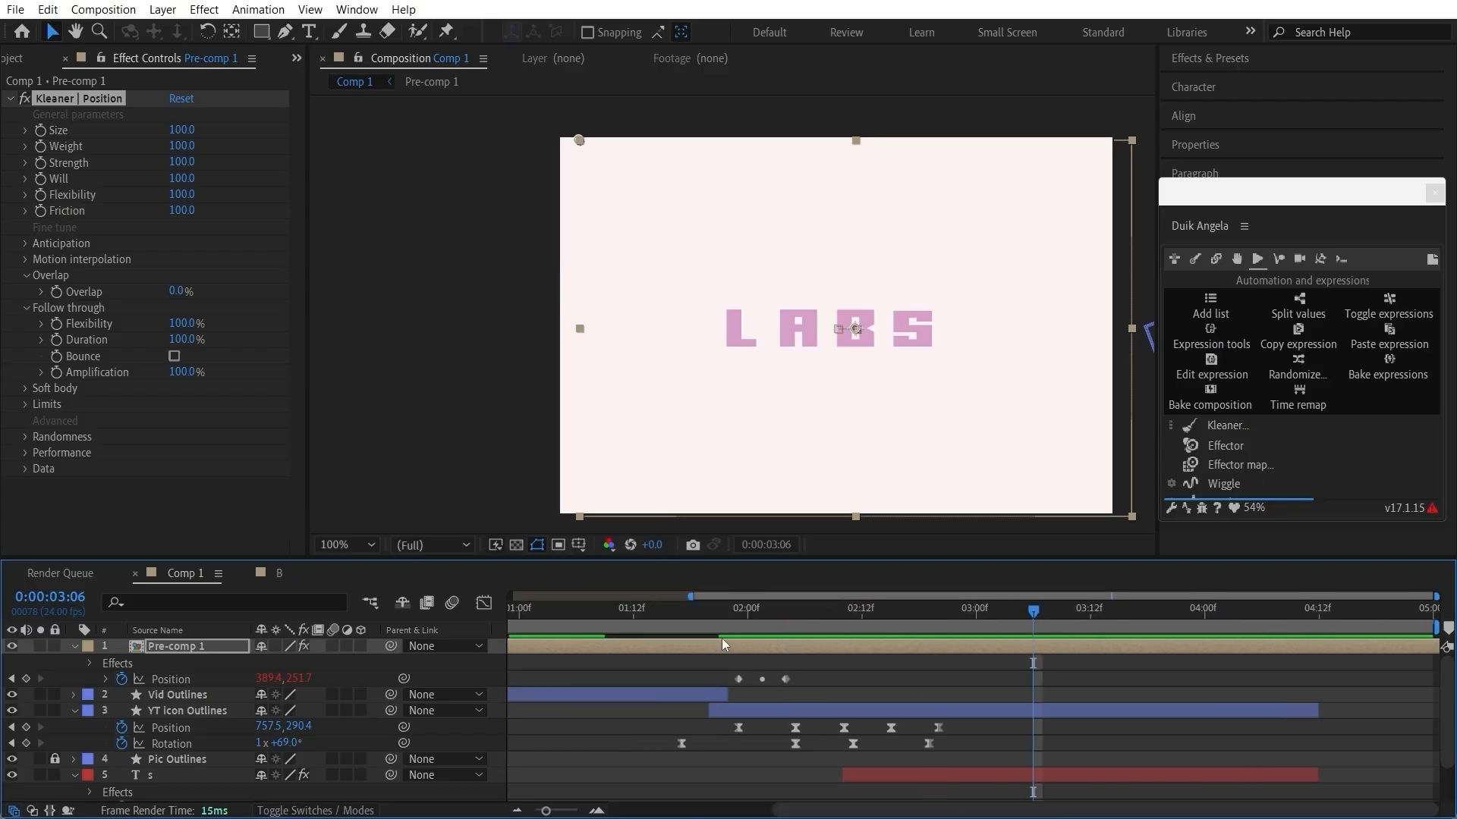
drag(718, 617, 710, 649)
key(space)
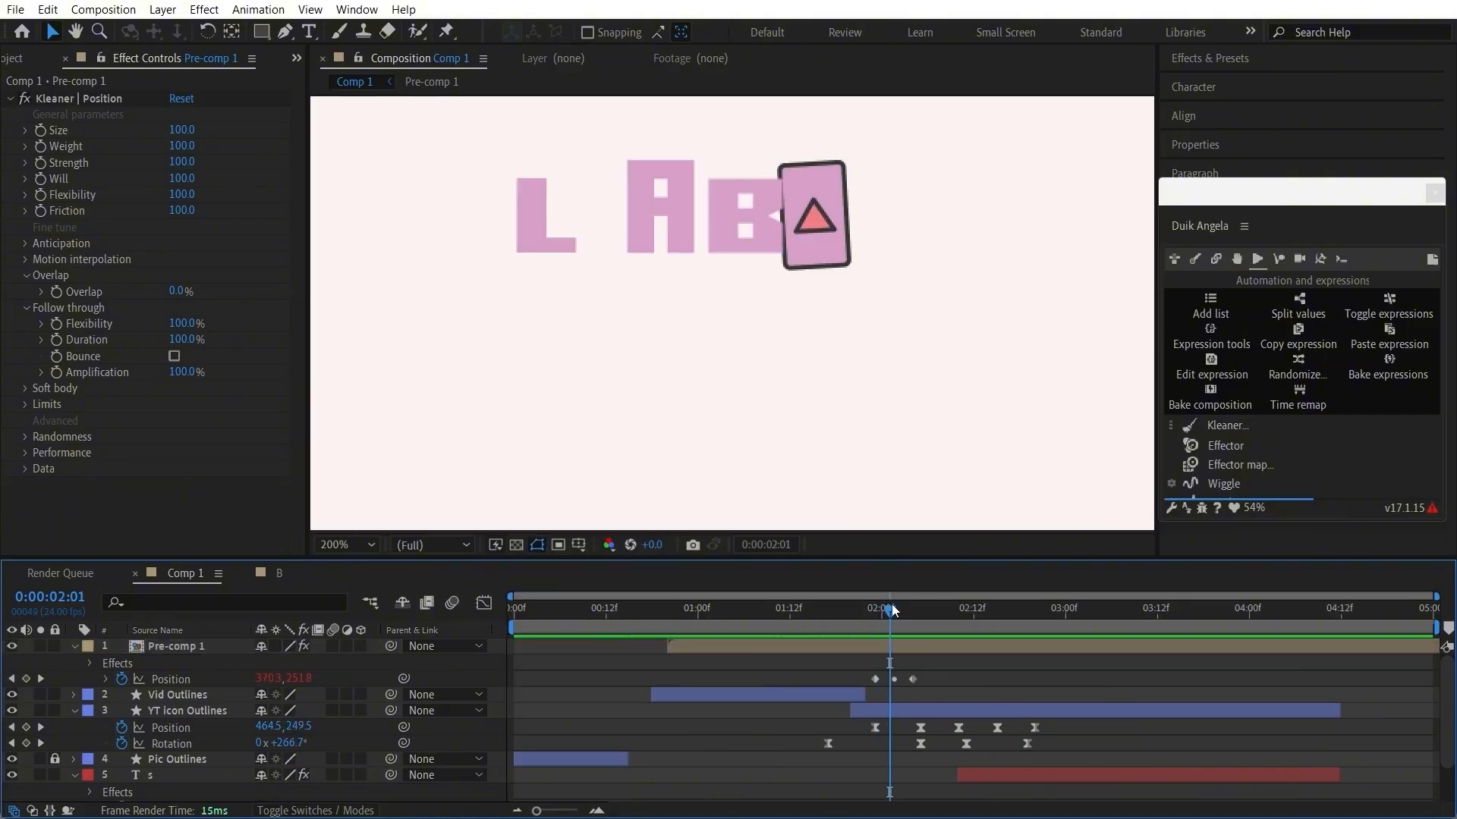
scroll(889, 677, up, 3)
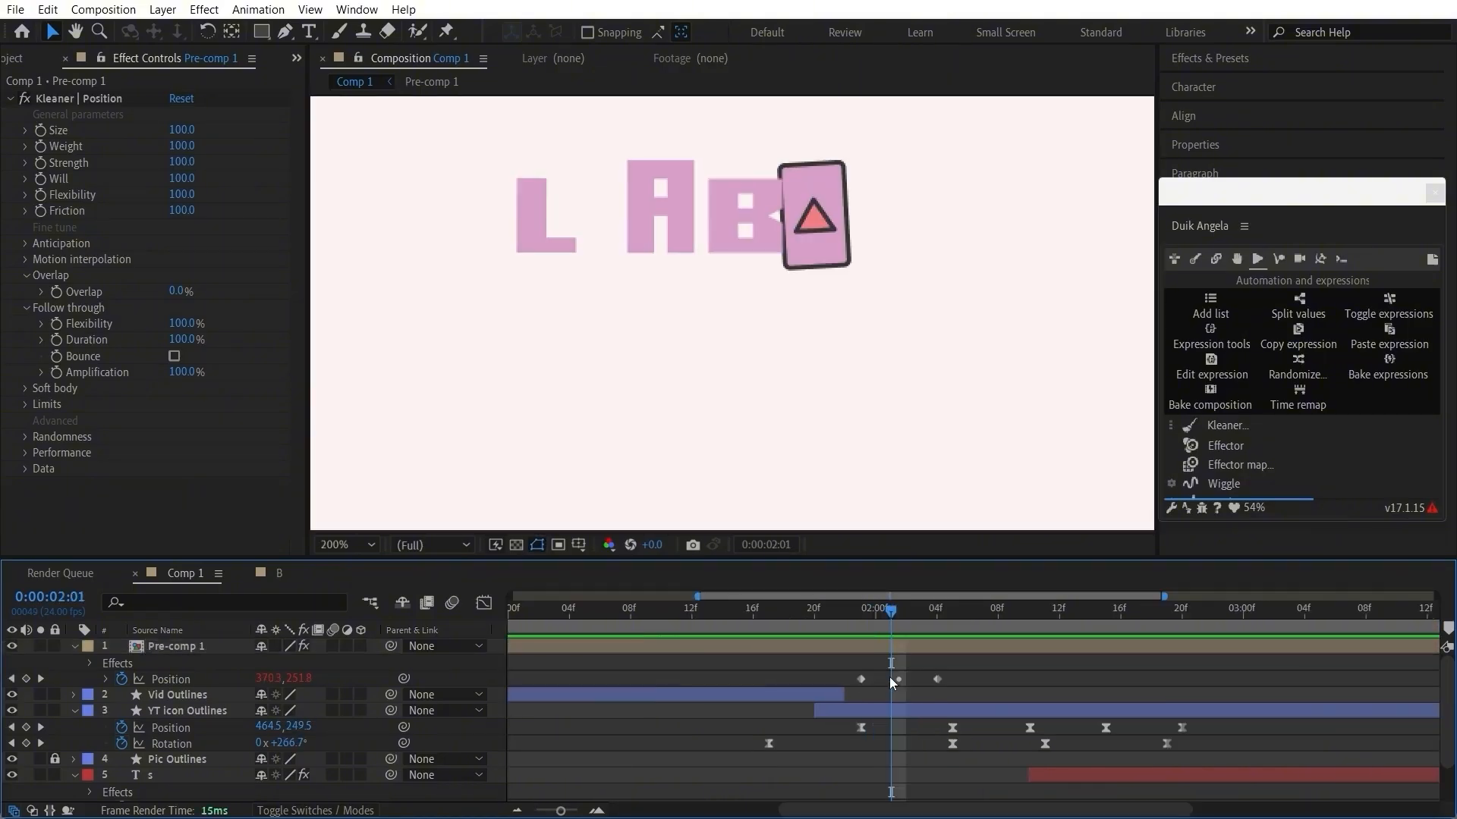
drag(897, 680, 889, 682)
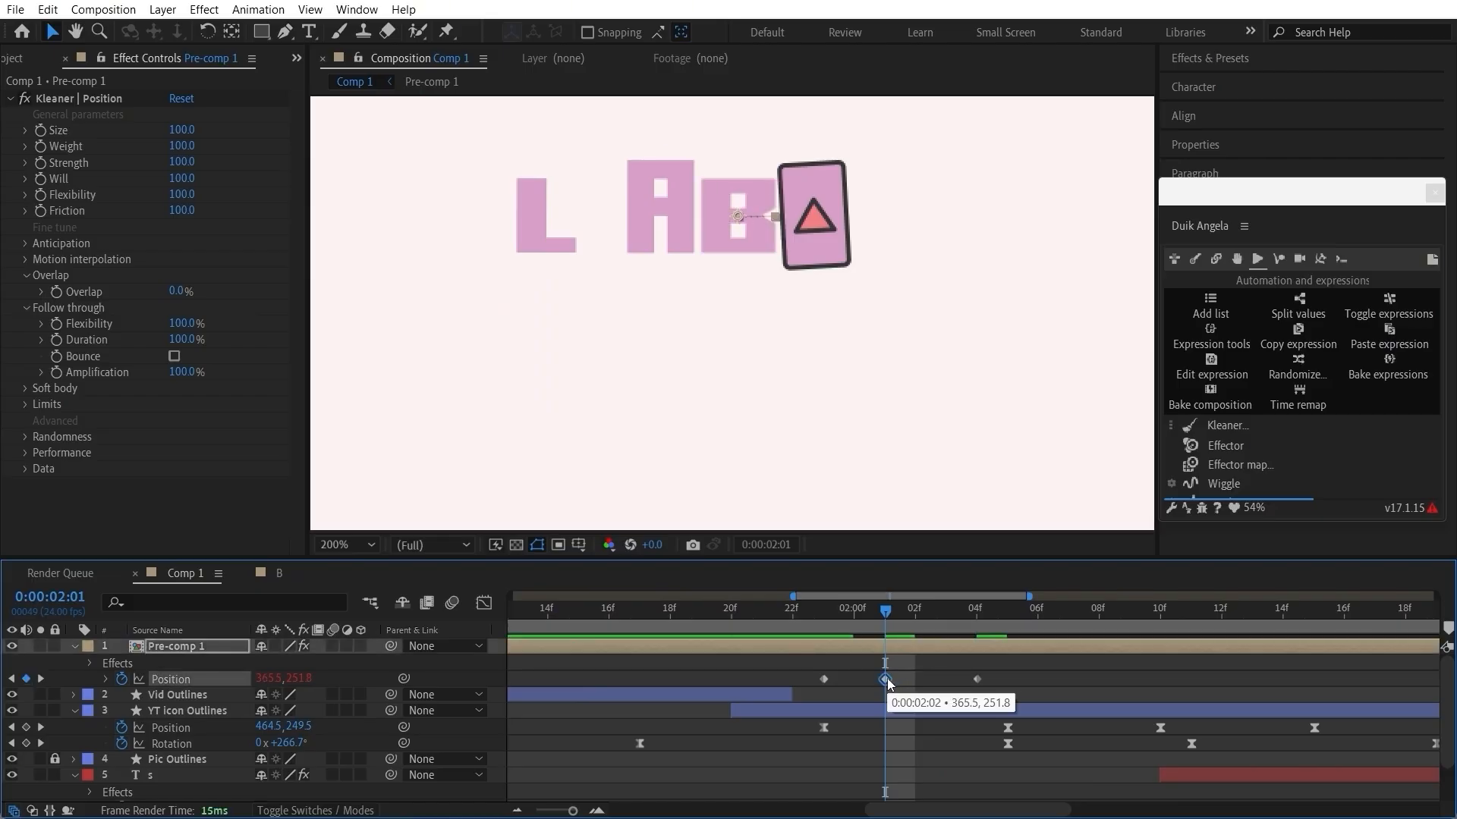
drag(884, 611, 1009, 619)
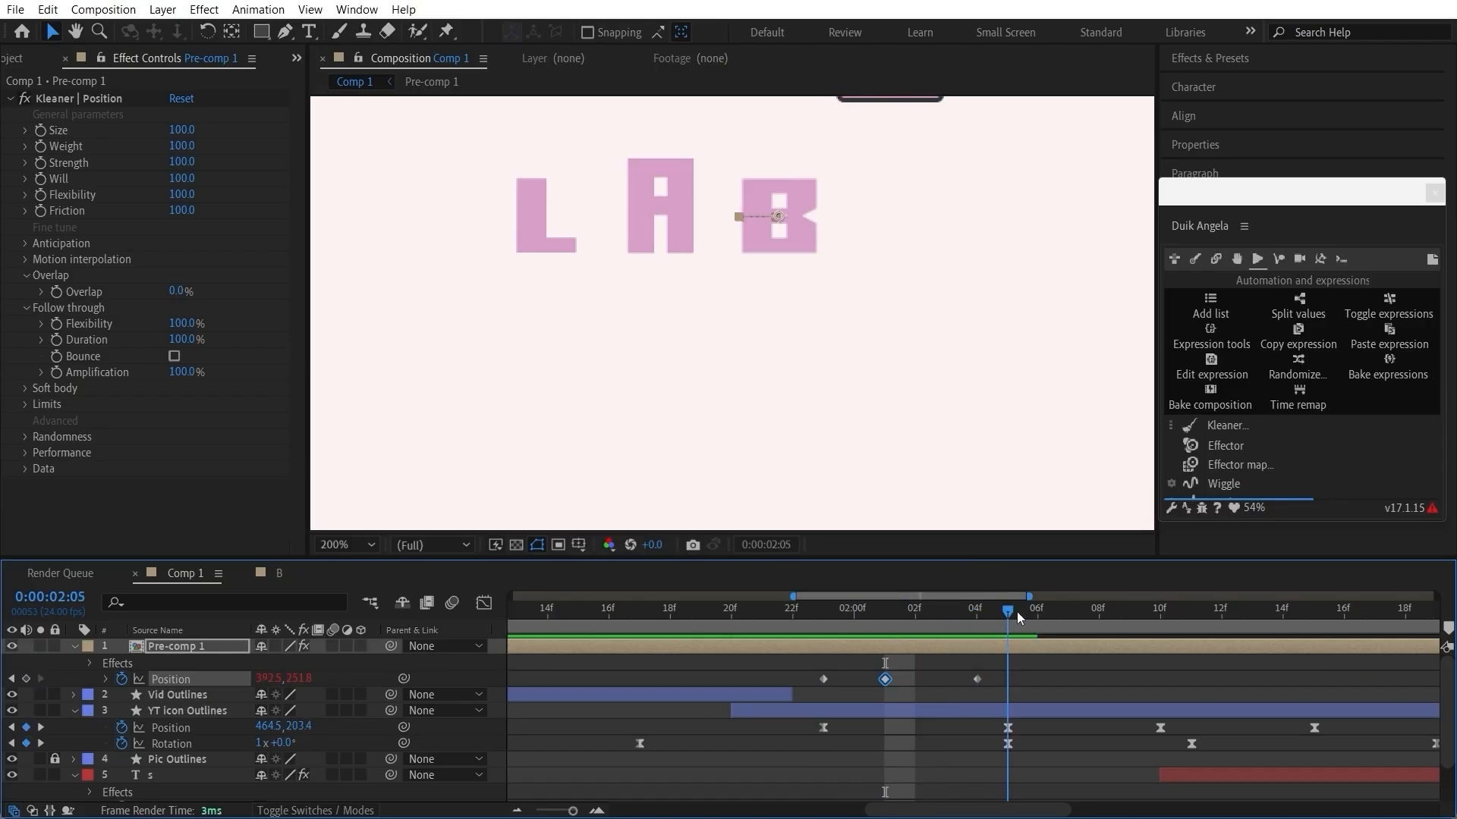
Step: Preview the whole LABS animation from 0:00:00:00 to examine how the icons and letters move together
scroll(833, 417, down, 1)
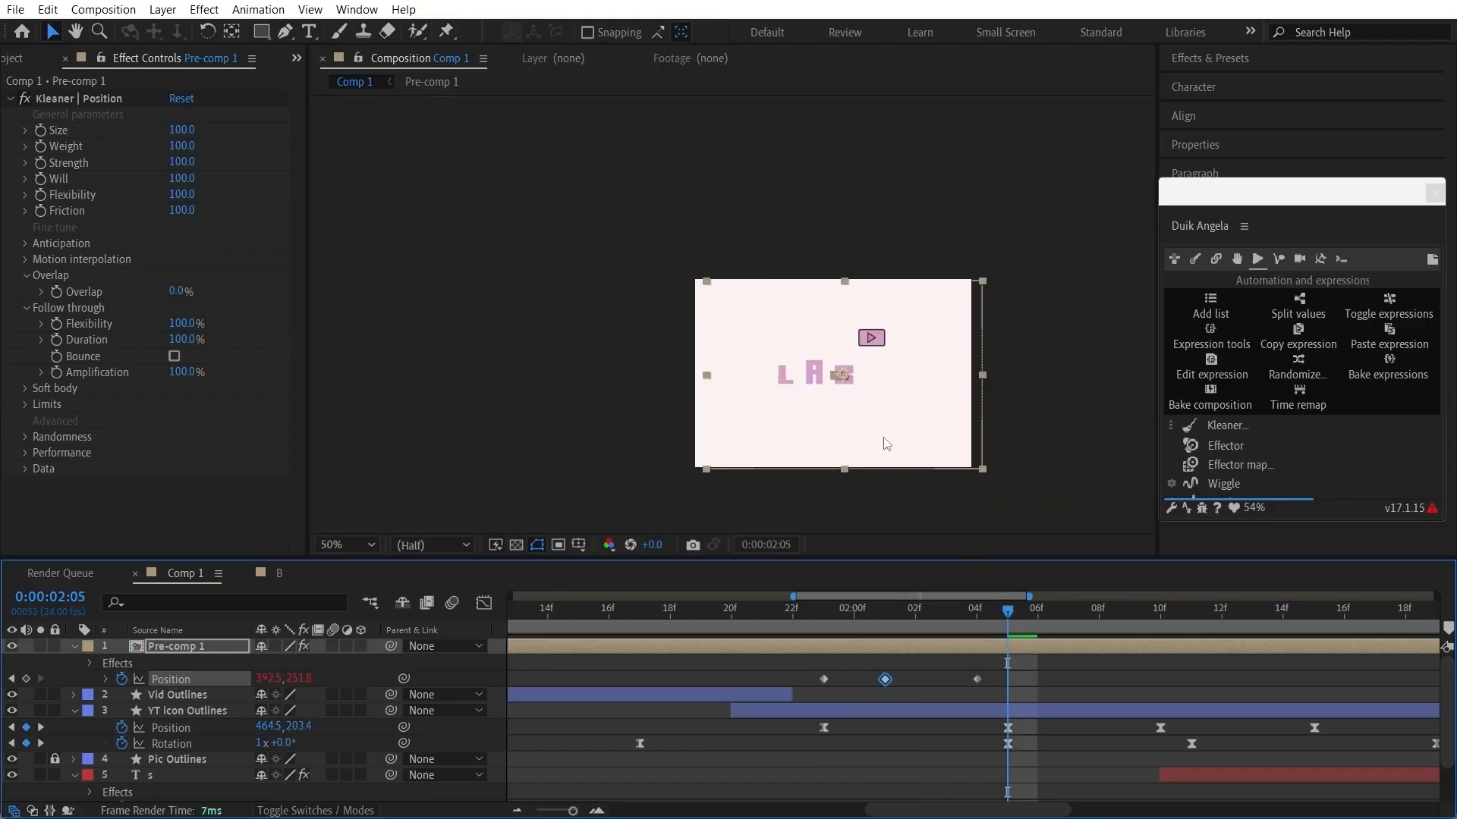
drag(682, 611, 406, 622)
click(619, 725)
drag(569, 621, 447, 612)
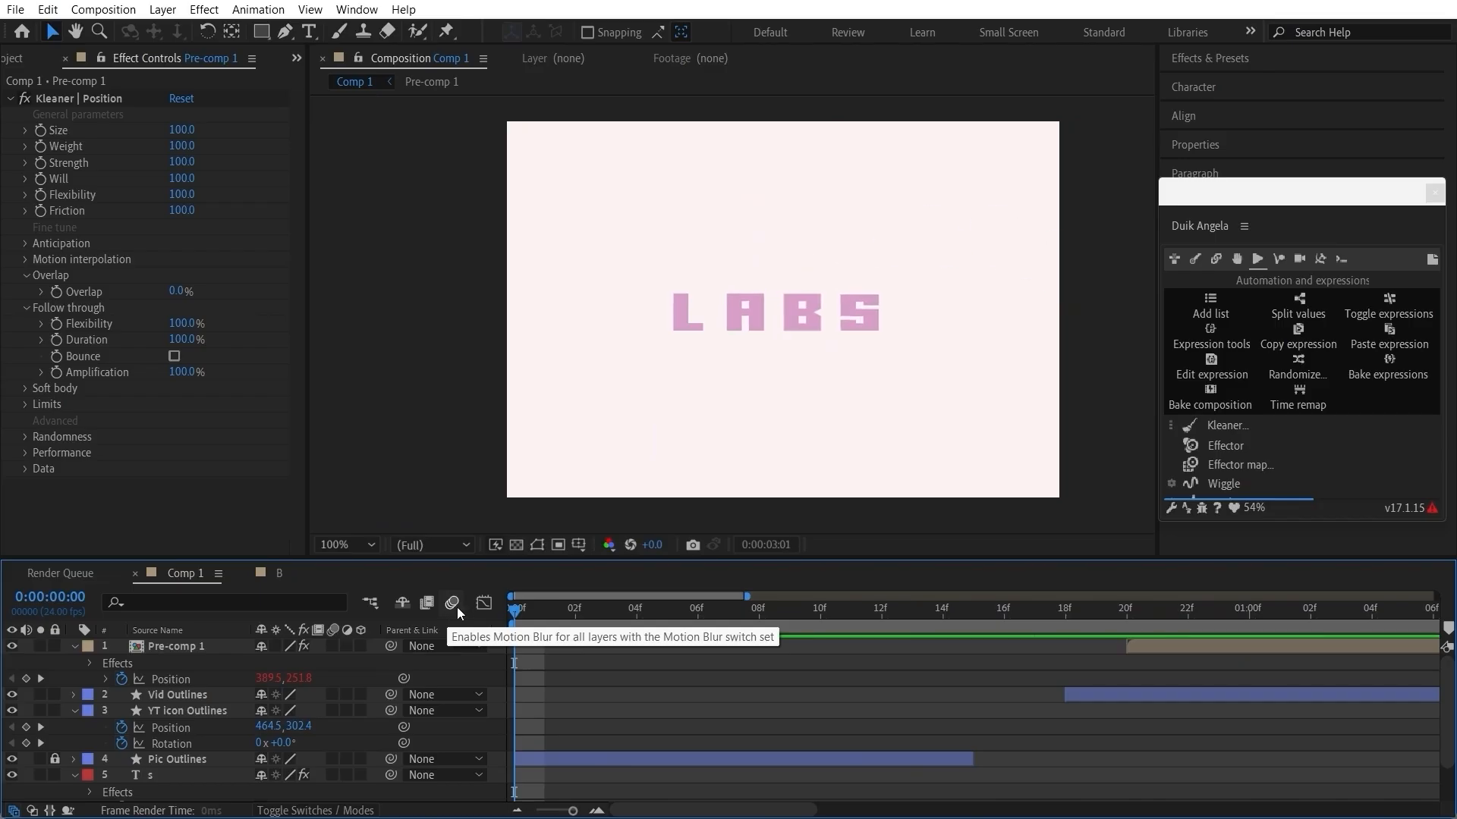
scroll(770, 671, down, 5)
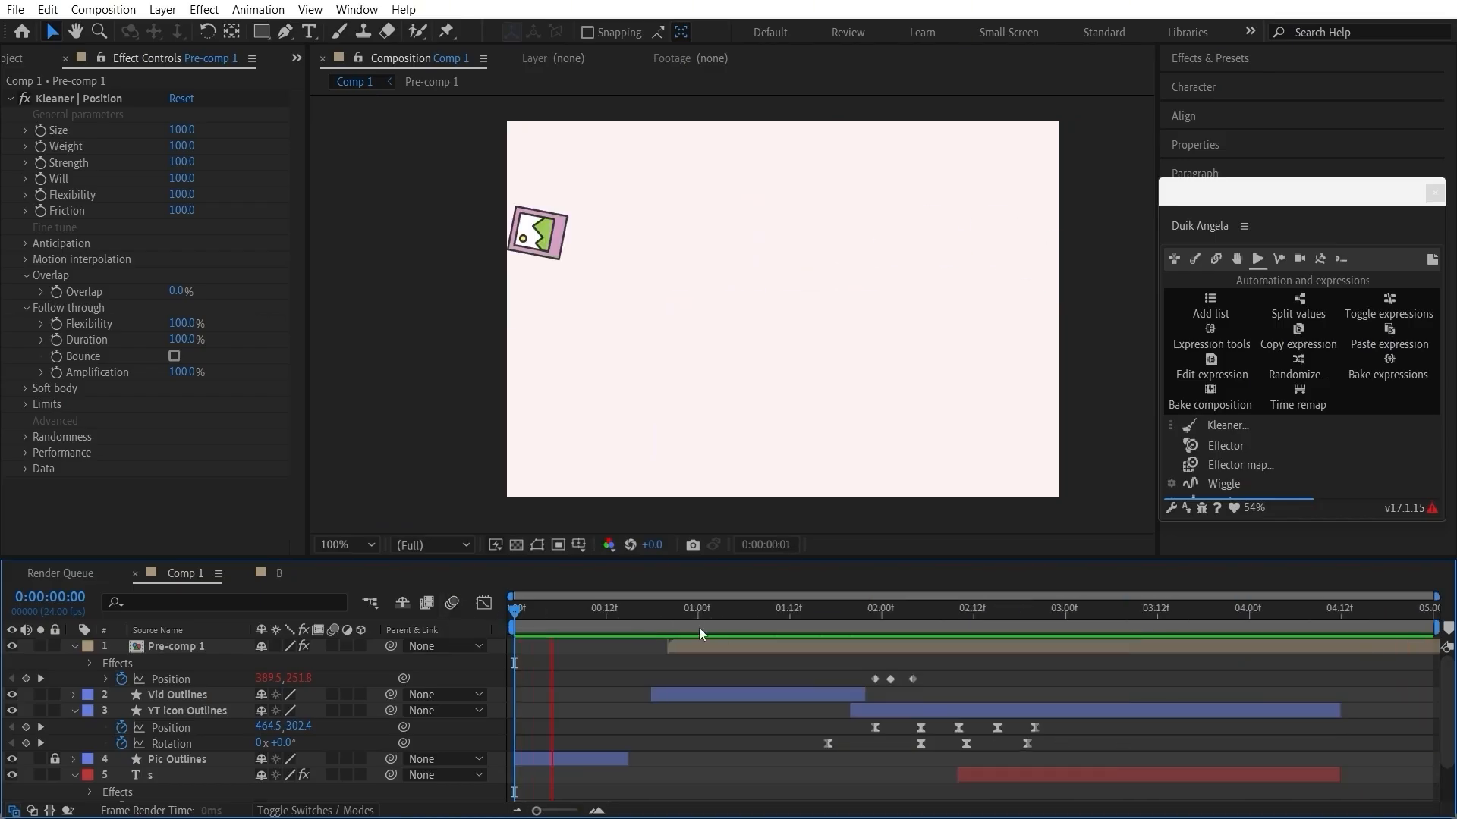
key(space)
key(space)
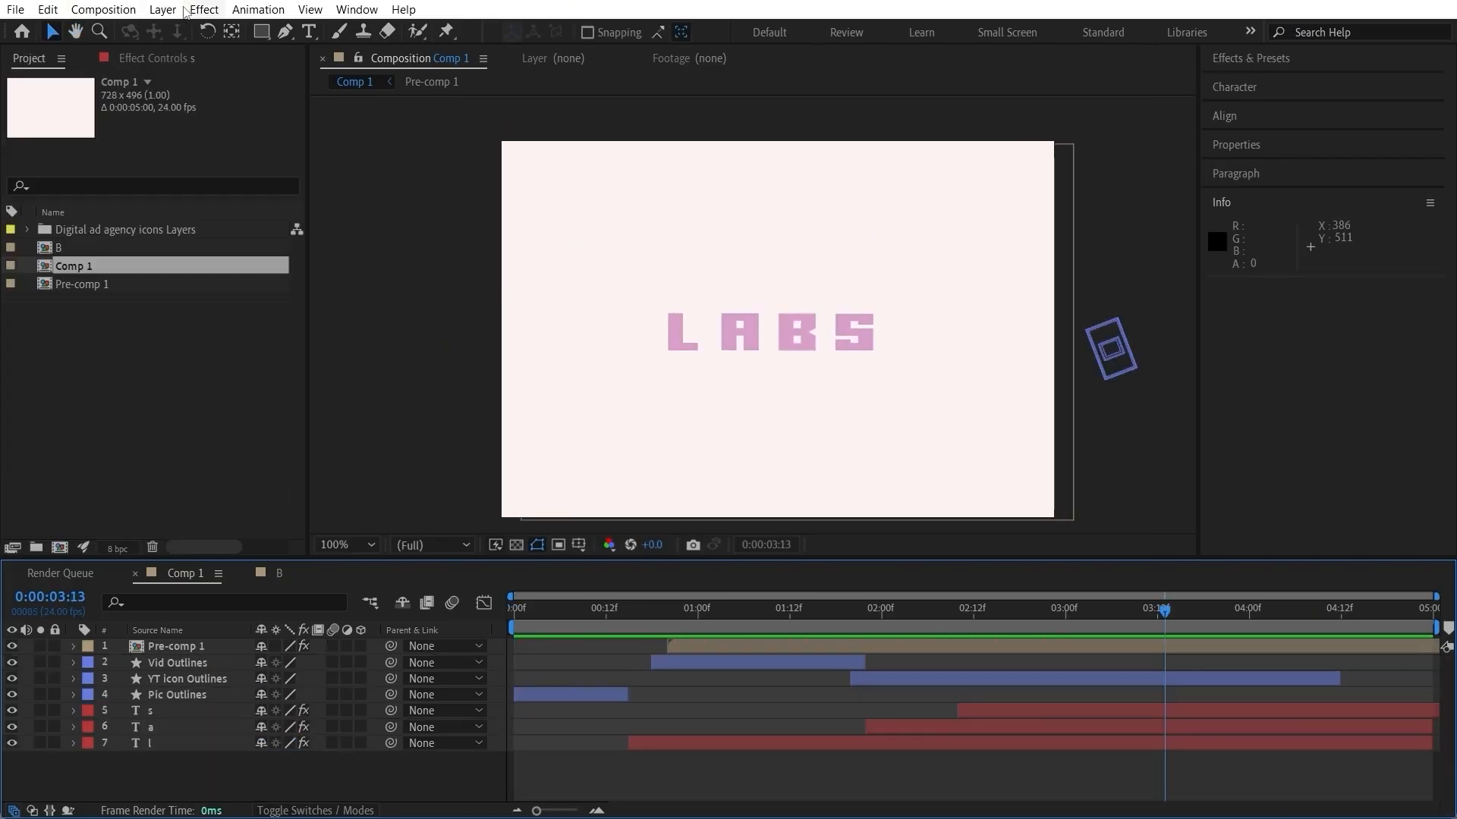
Step: Add a 728 x 496 px Pale Magenta Solid 1 as the background beneath all layers and lock it
click(179, 14)
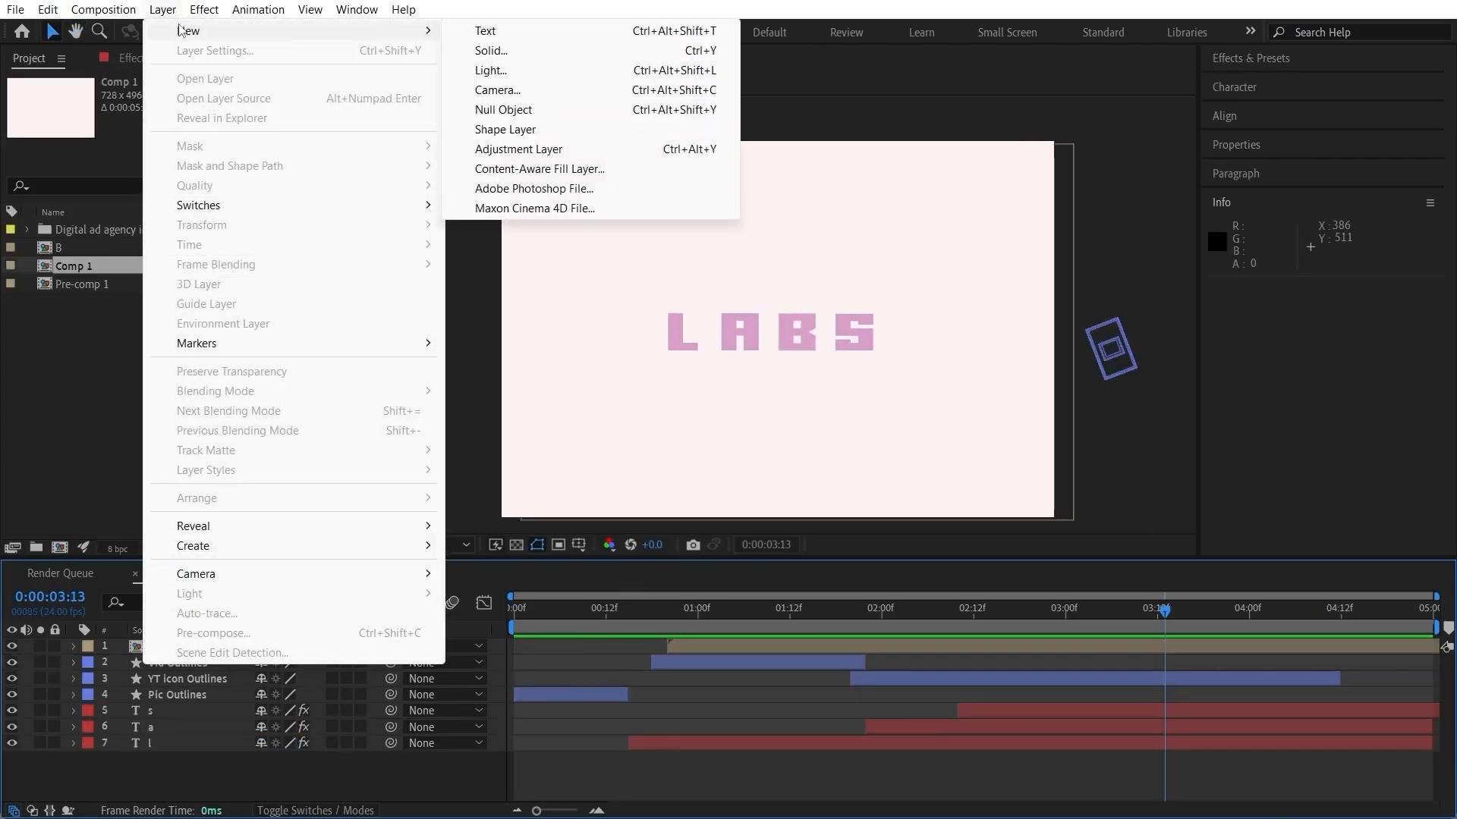
mouse_move(189, 30)
click(489, 45)
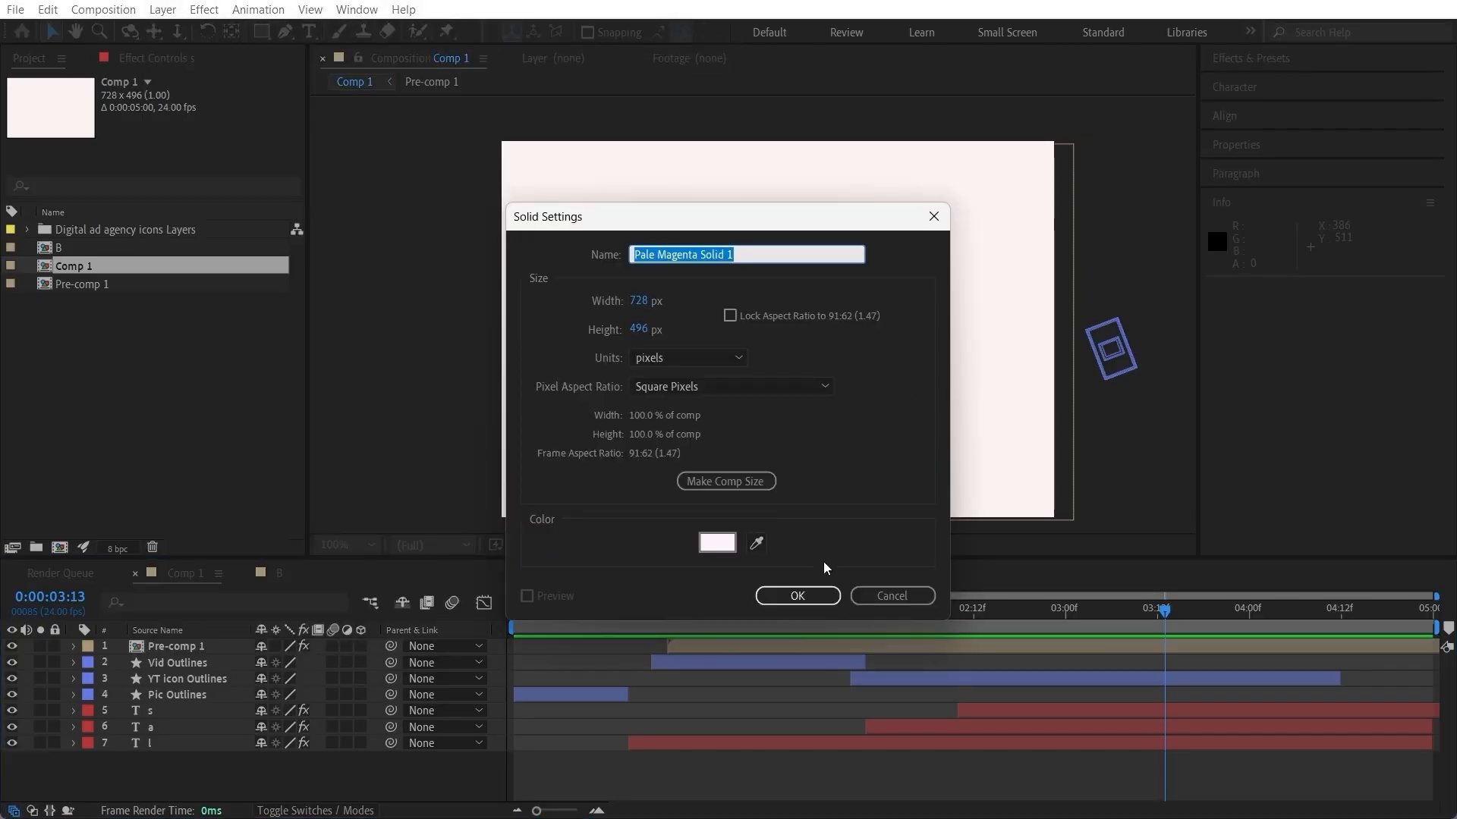
click(819, 599)
drag(232, 649, 247, 765)
click(58, 760)
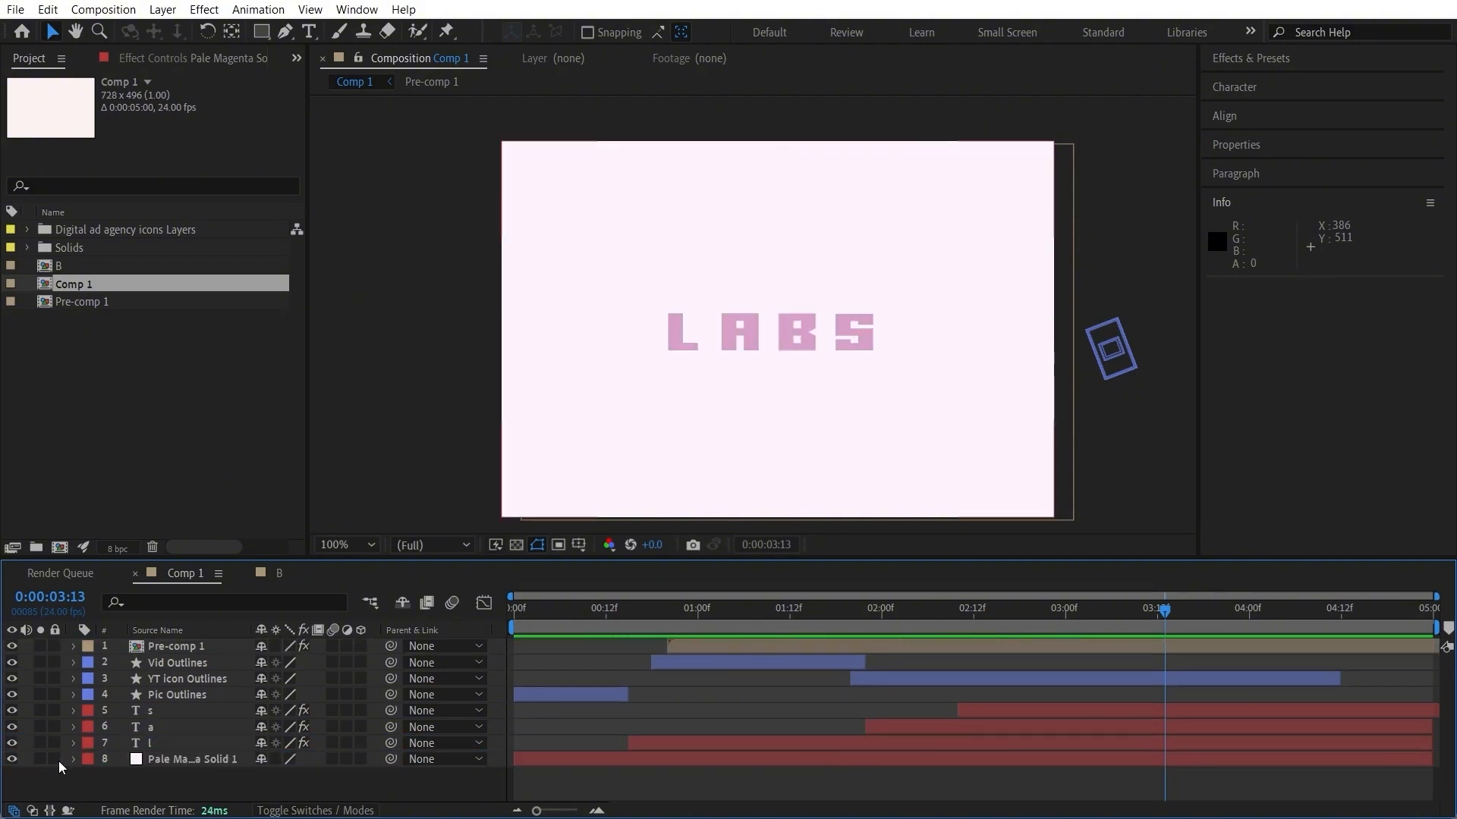
Step: Even out the letter spacing by shifting the l layer closer to the A, to Position 248.5, 277.0
drag(542, 623, 1284, 663)
scroll(677, 406, up, 2)
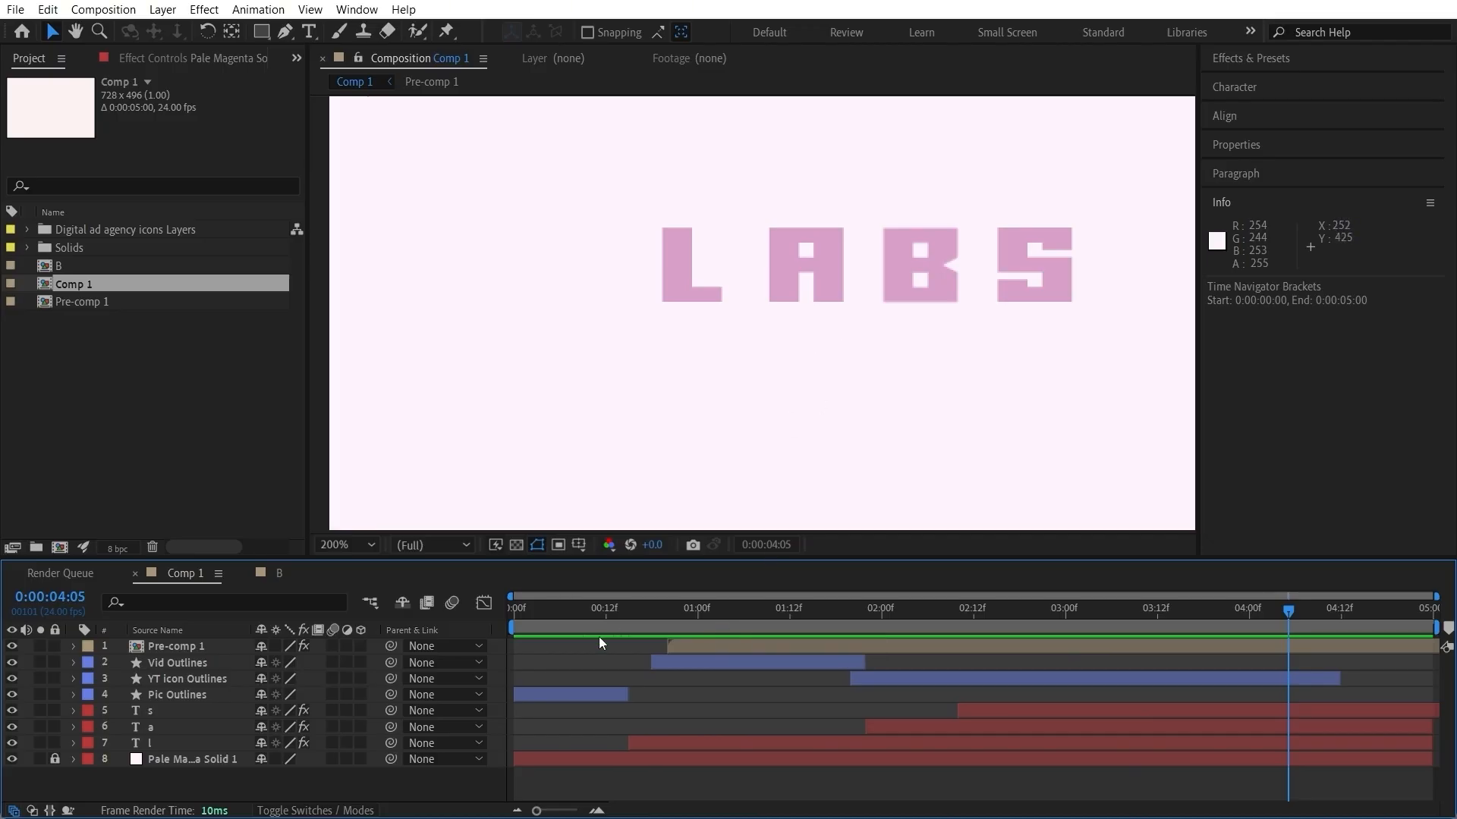
drag(576, 613, 531, 616)
click(662, 744)
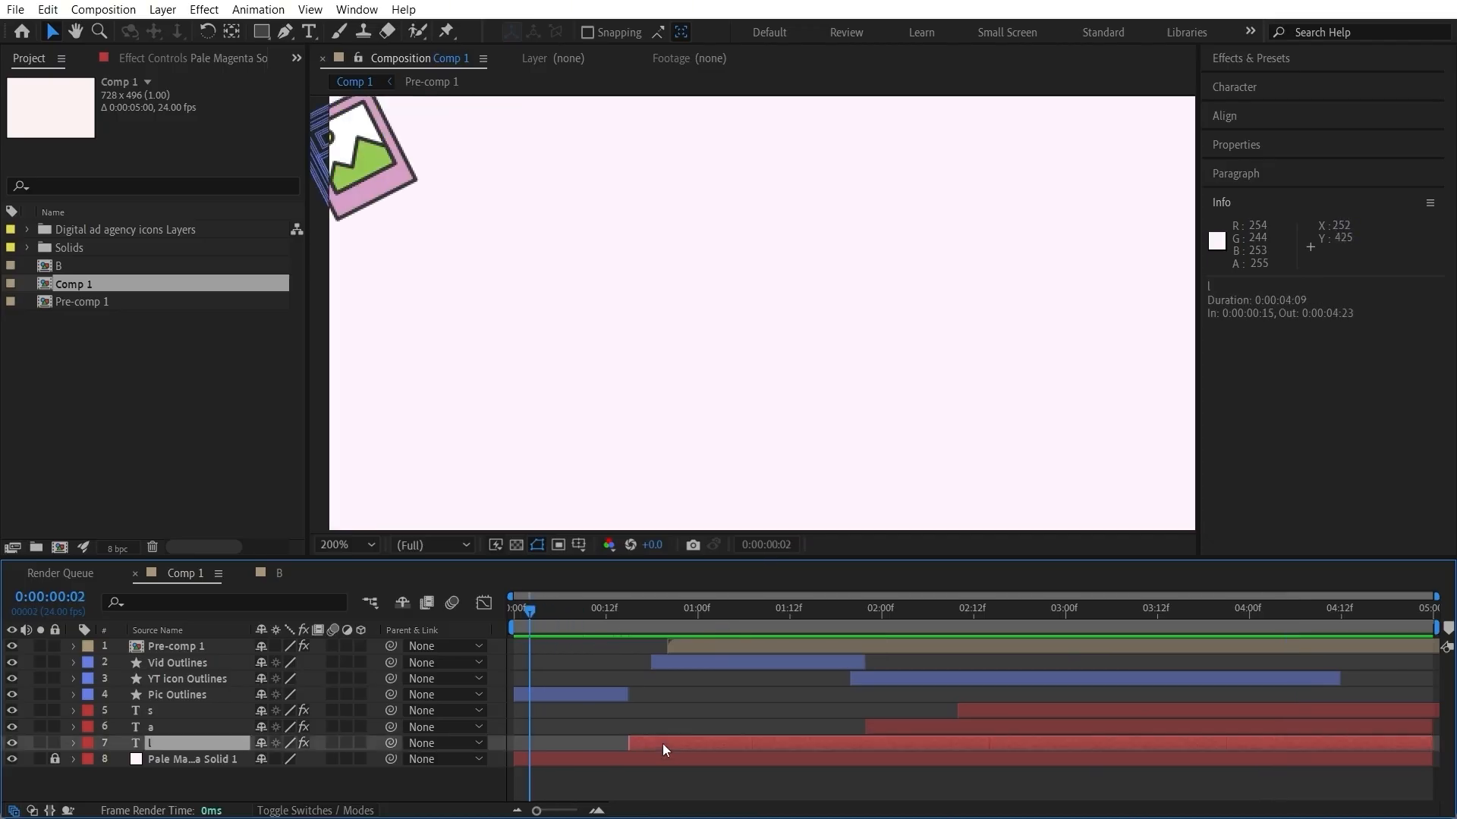
mouse_move(650, 627)
mouse_down()
mouse_move(632, 627)
mouse_move(744, 634)
mouse_move(644, 654)
mouse_up()
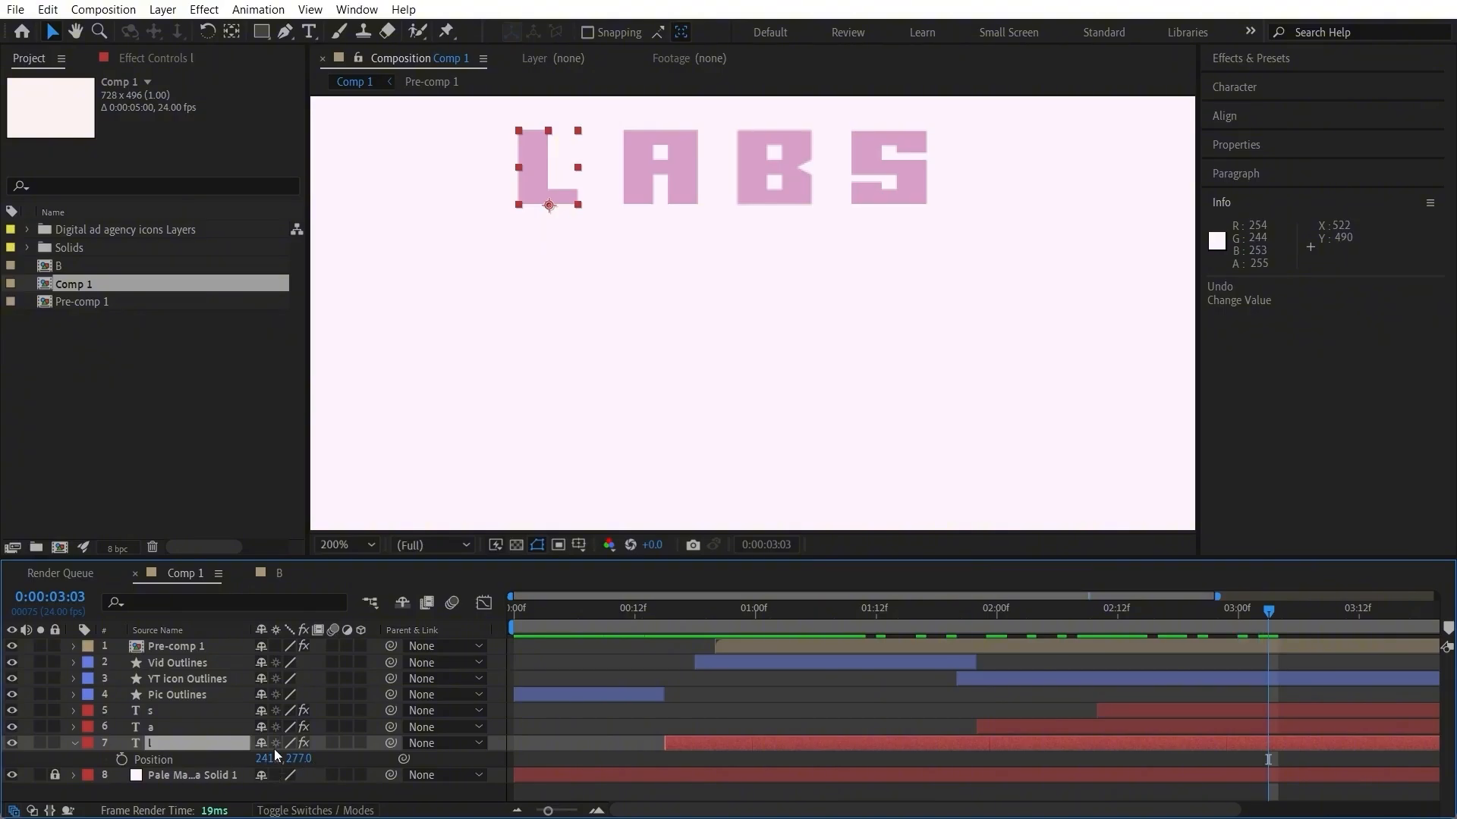
drag(269, 764, 272, 758)
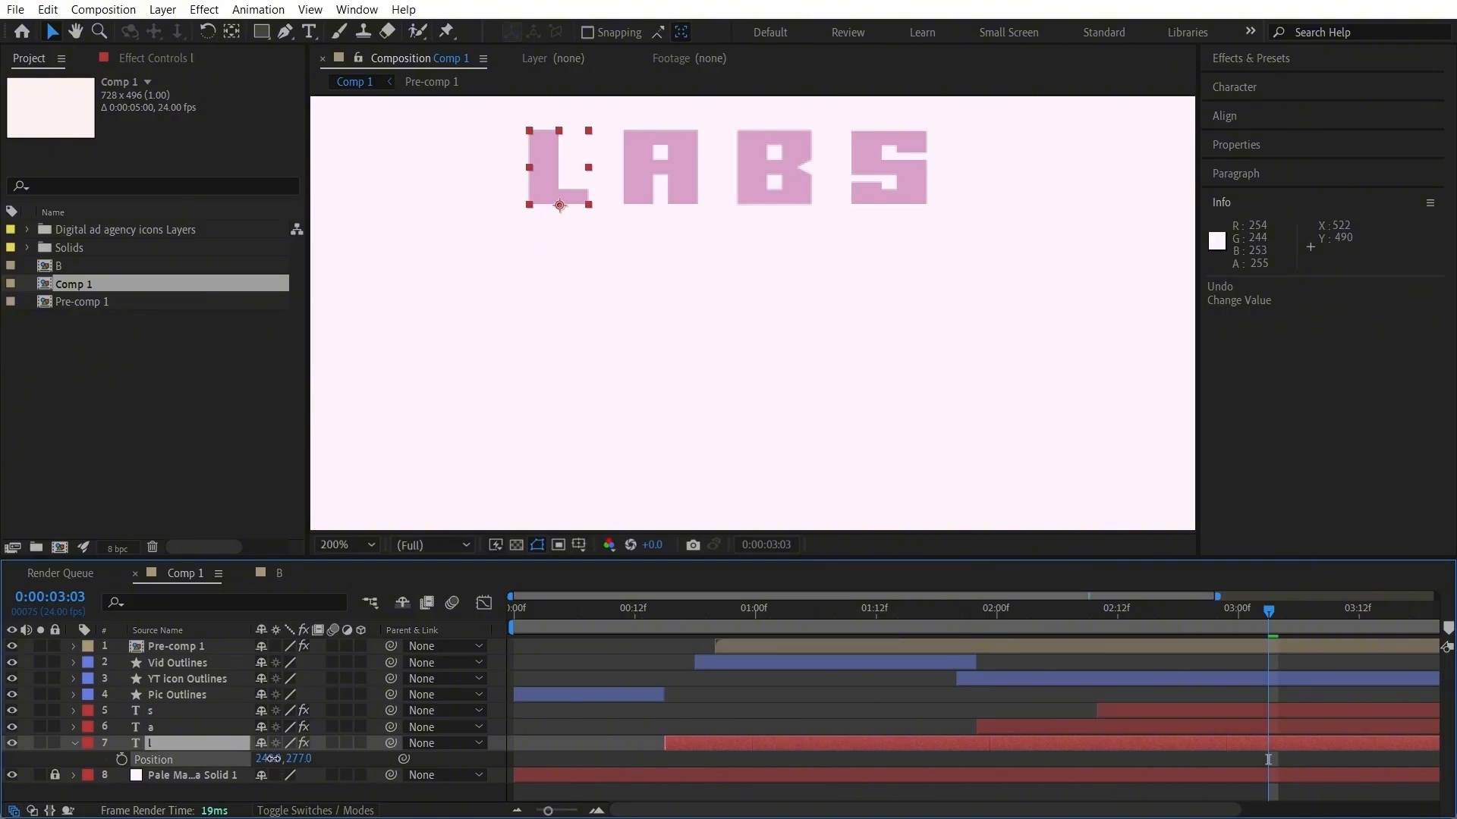
click(756, 712)
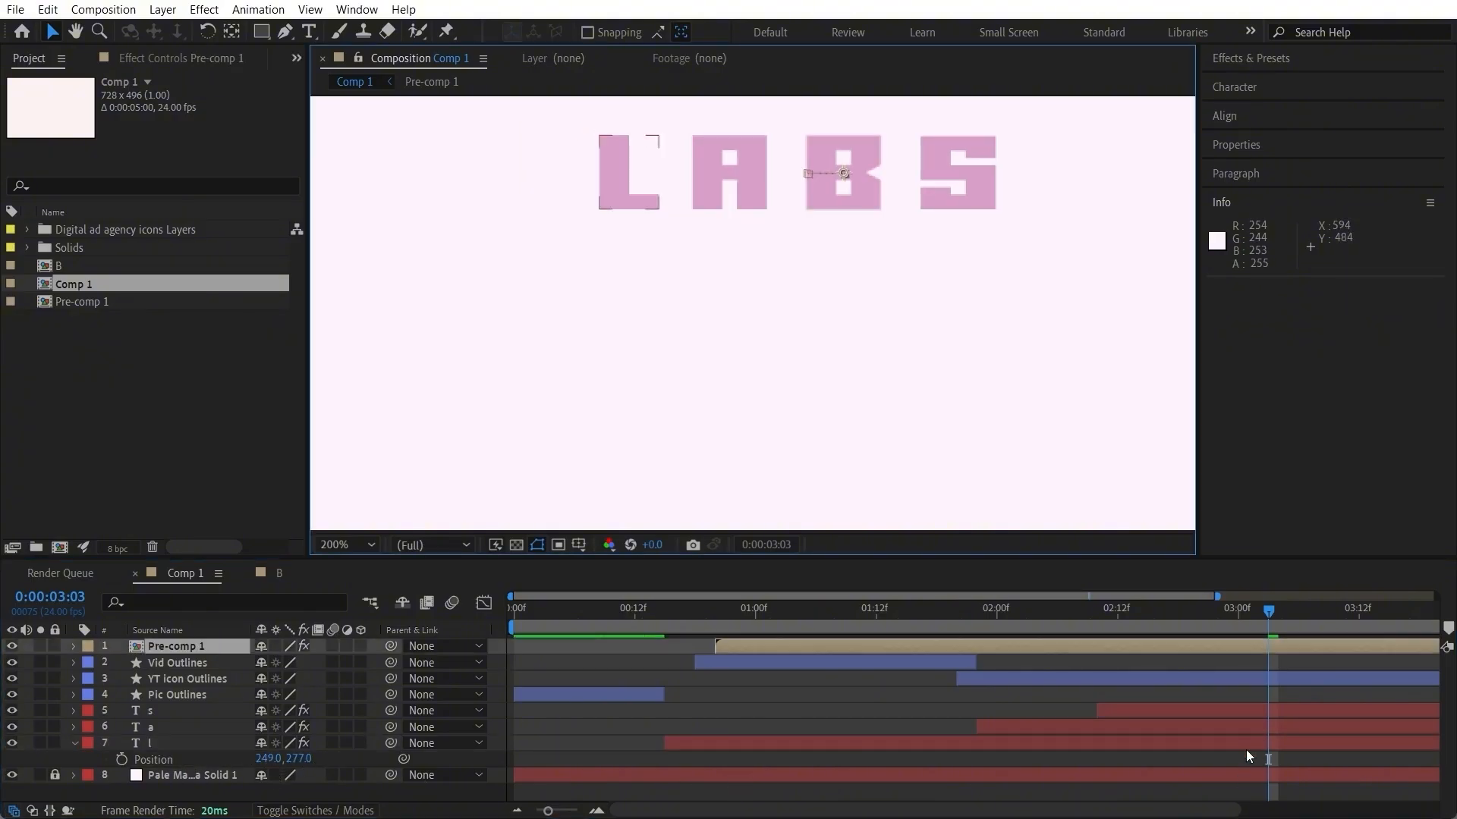
click(1247, 742)
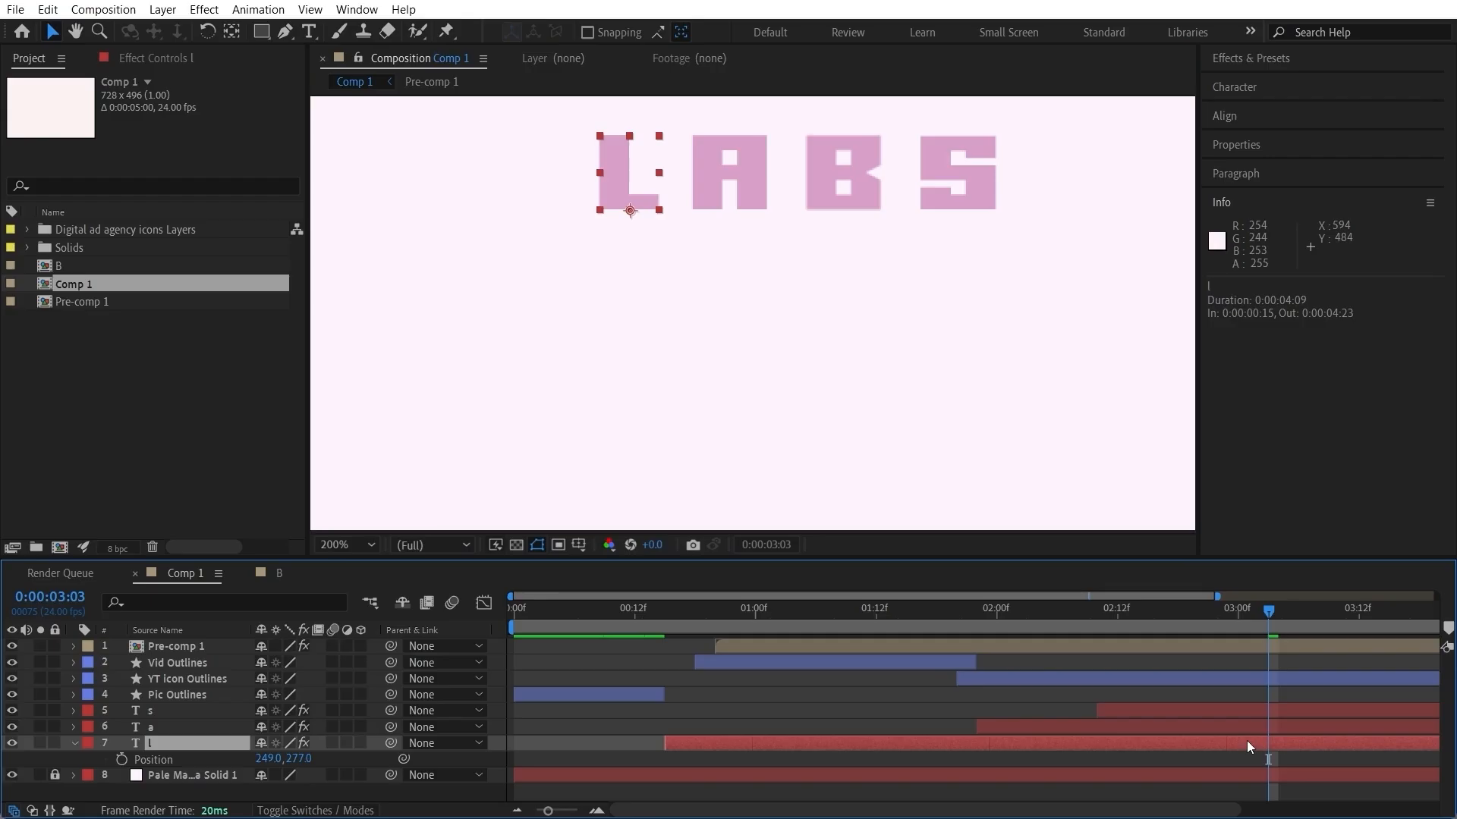
key(Left)
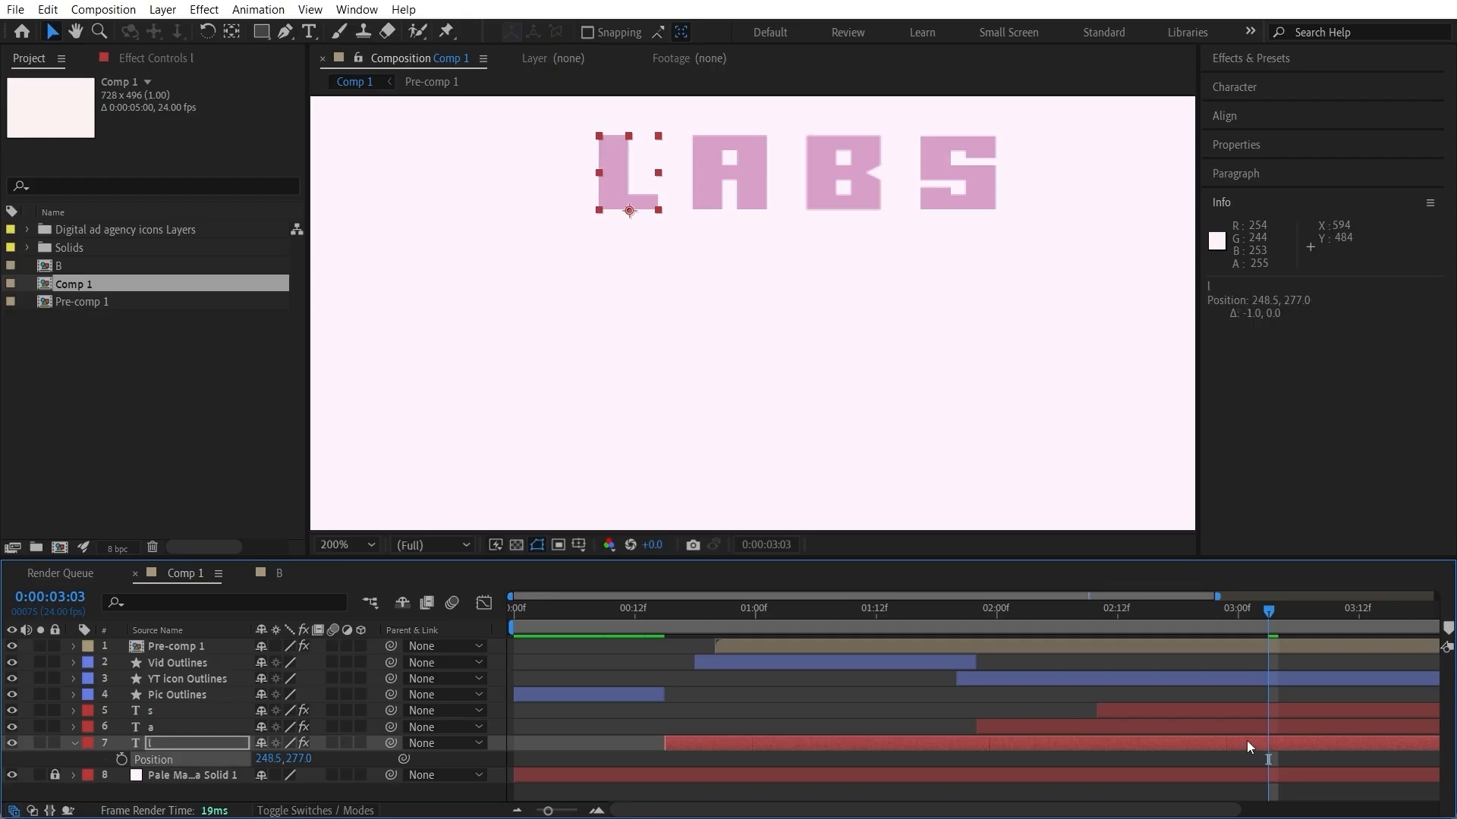